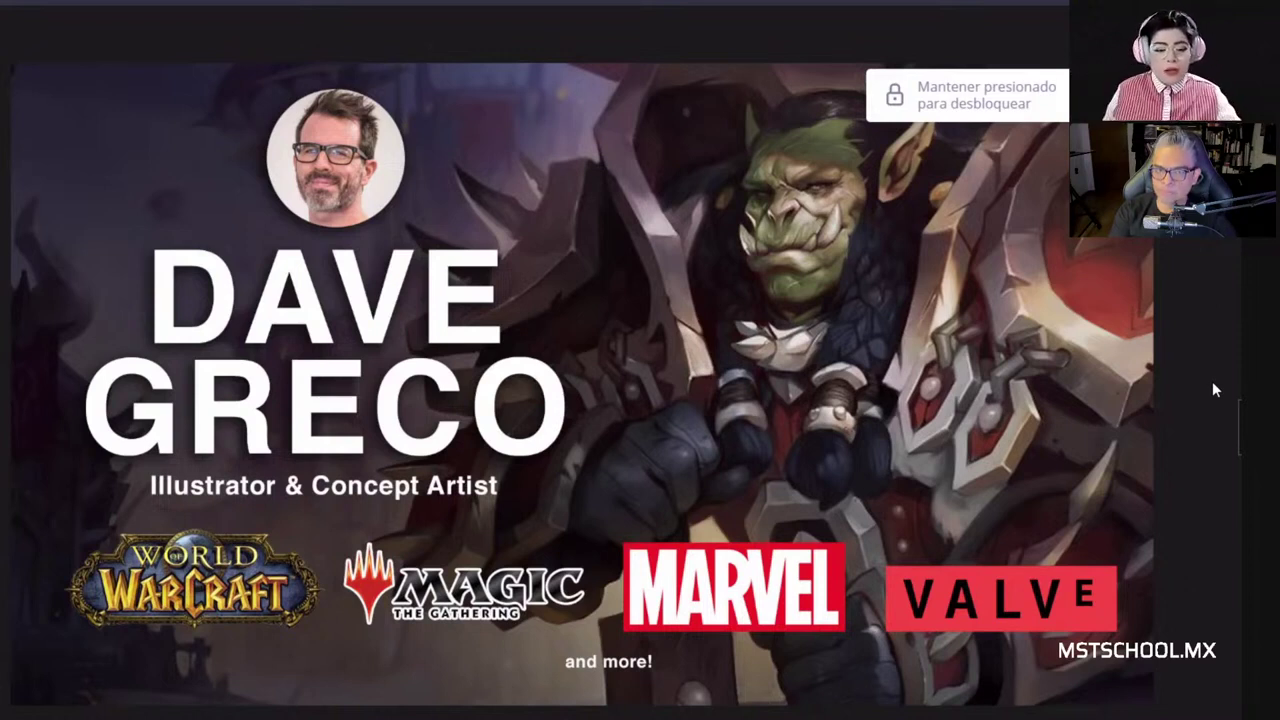
# Step: Bring the "Personajes Animalizados" board into view and examine its character illustrations
pyautogui.moveTo(1226, 327)
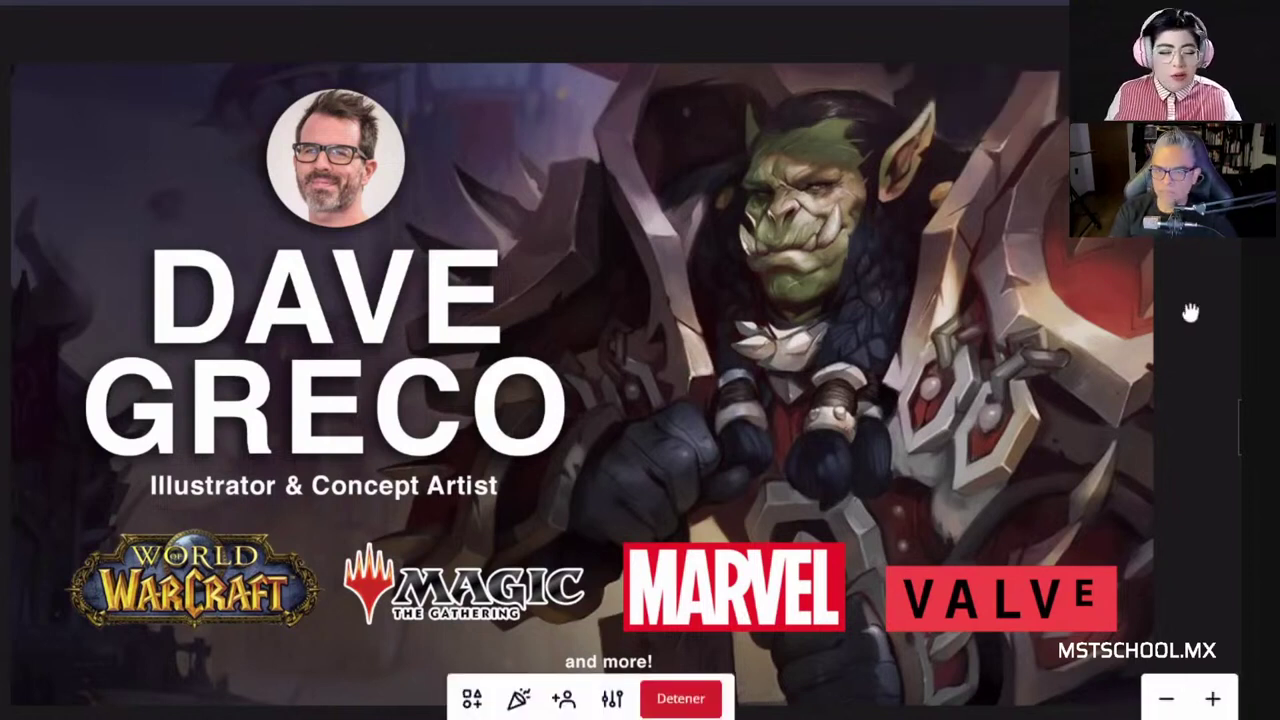
pyautogui.moveTo(1188, 314); pyautogui.dragTo(110, 234)
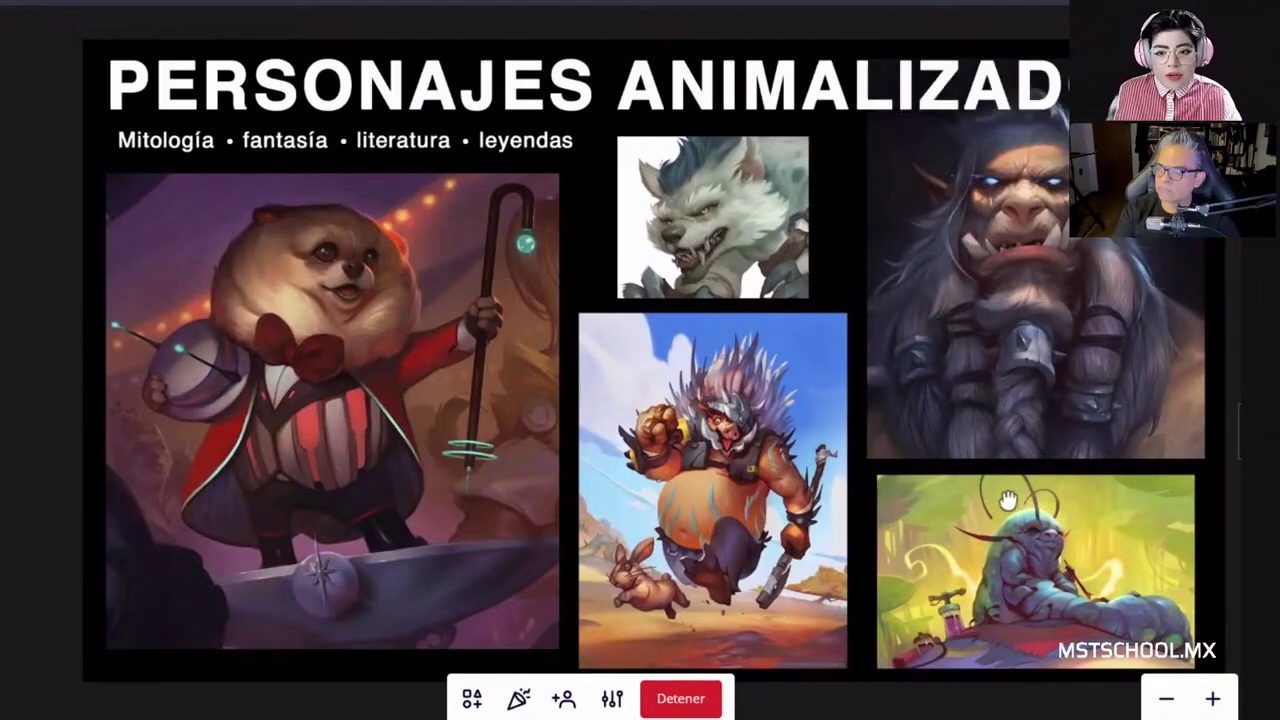
pyautogui.moveTo(1002, 486); pyautogui.dragTo(1009, 489)
pyautogui.click(983, 710)
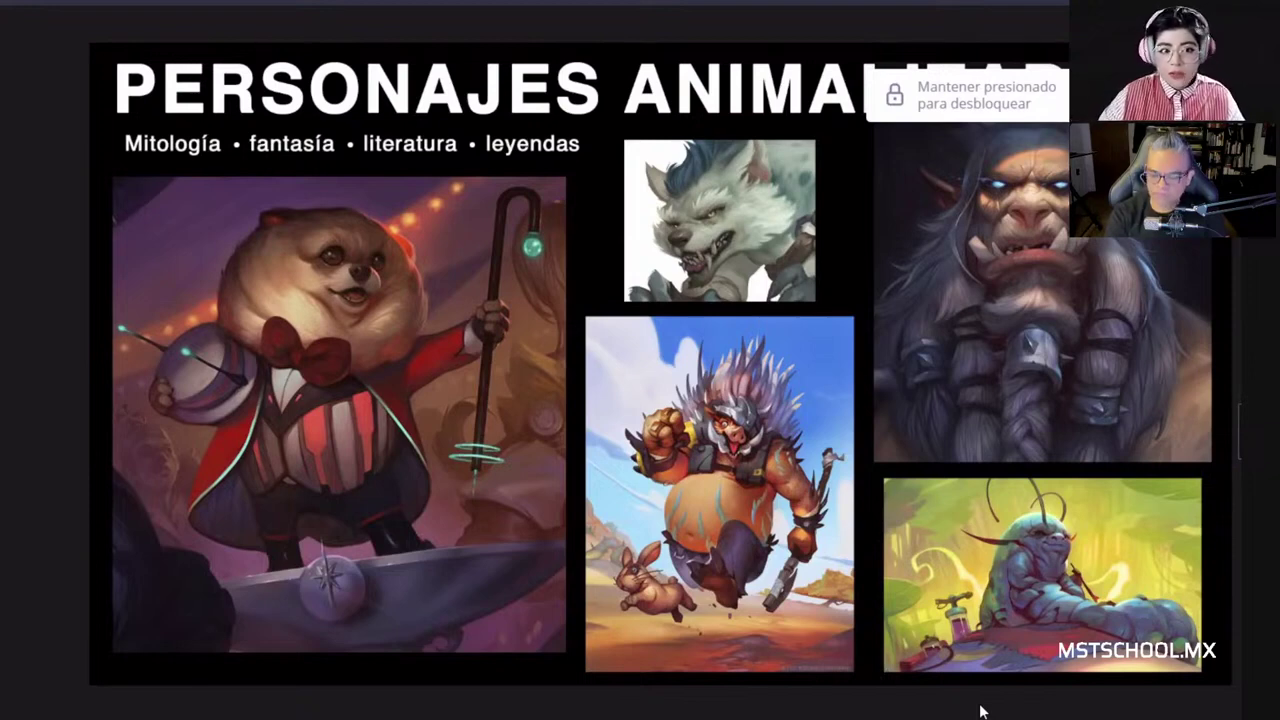
pyautogui.moveTo(980, 712)
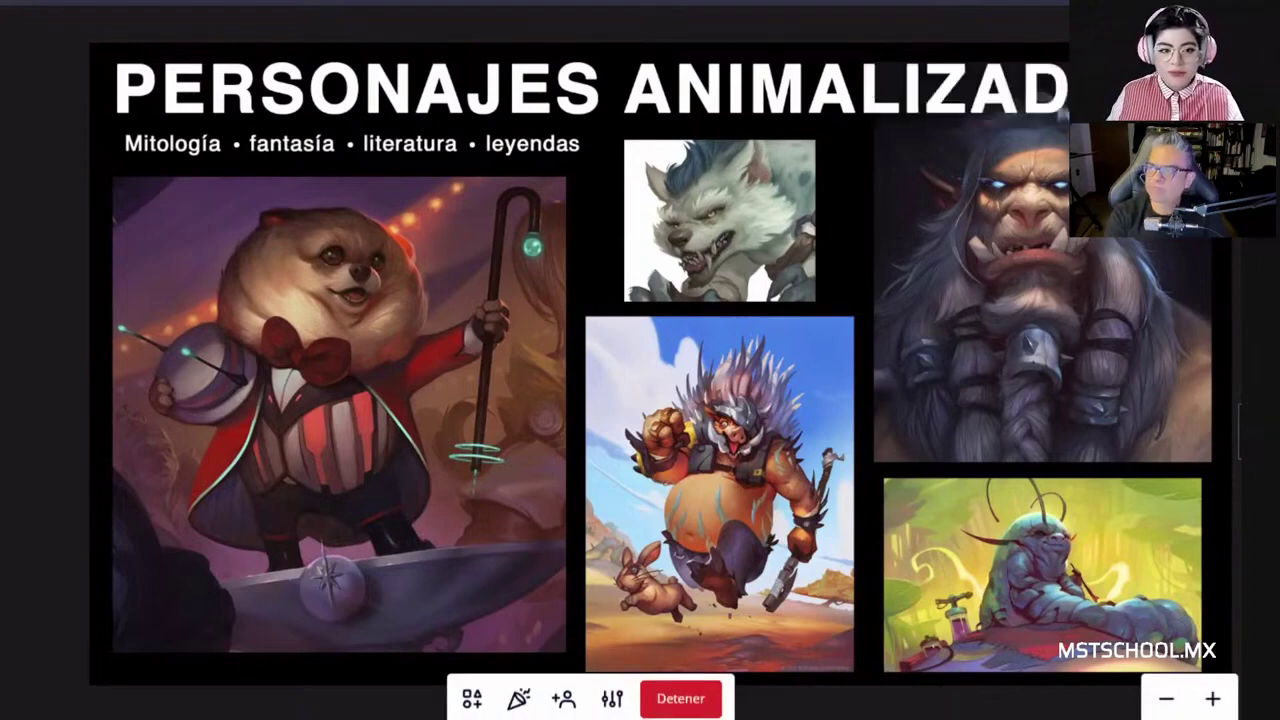
# Step: Move on through the following presentation boards to the "Sketch Work" board
pyautogui.moveTo(1225, 582); pyautogui.dragTo(903, 604)
pyautogui.moveTo(769, 541); pyautogui.dragTo(489, 497)
pyautogui.moveTo(1216, 514); pyautogui.dragTo(537, 540)
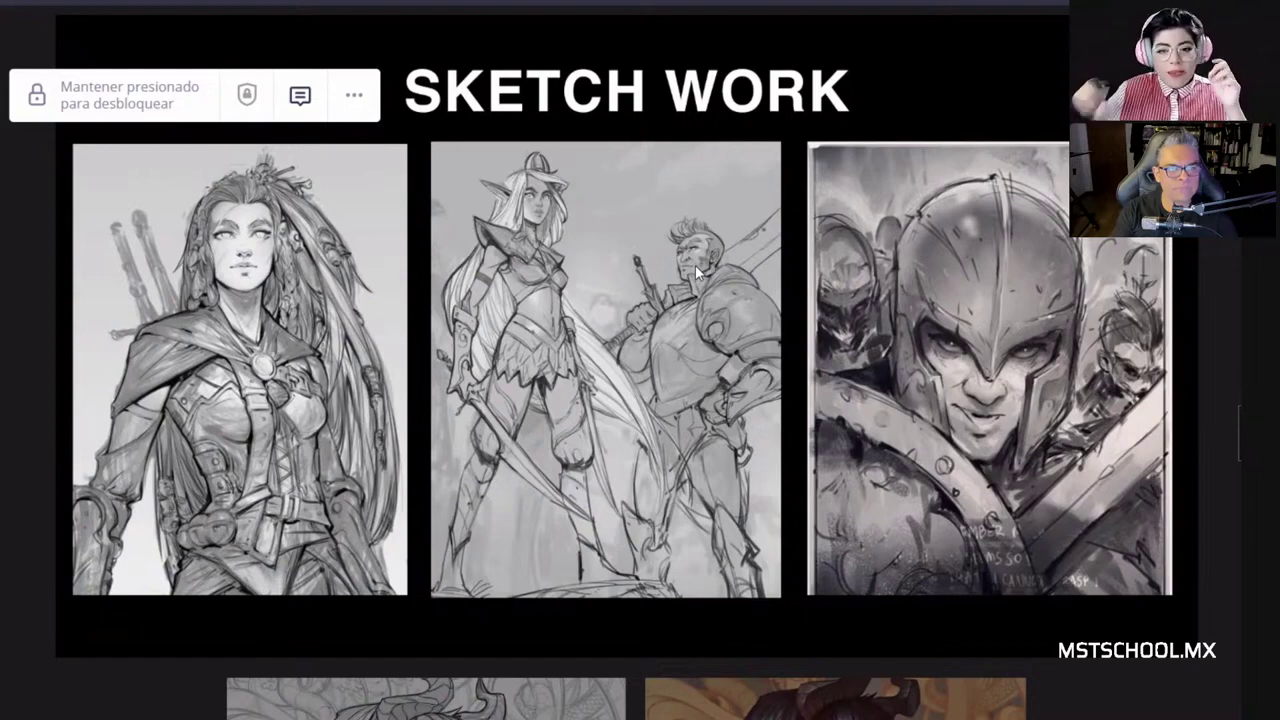
# Step: Examine the cloaked warrior woman's sketch on the "Sketch Work" board up close, from her face and braids to the belt
pyautogui.scroll(4, 353, 334)
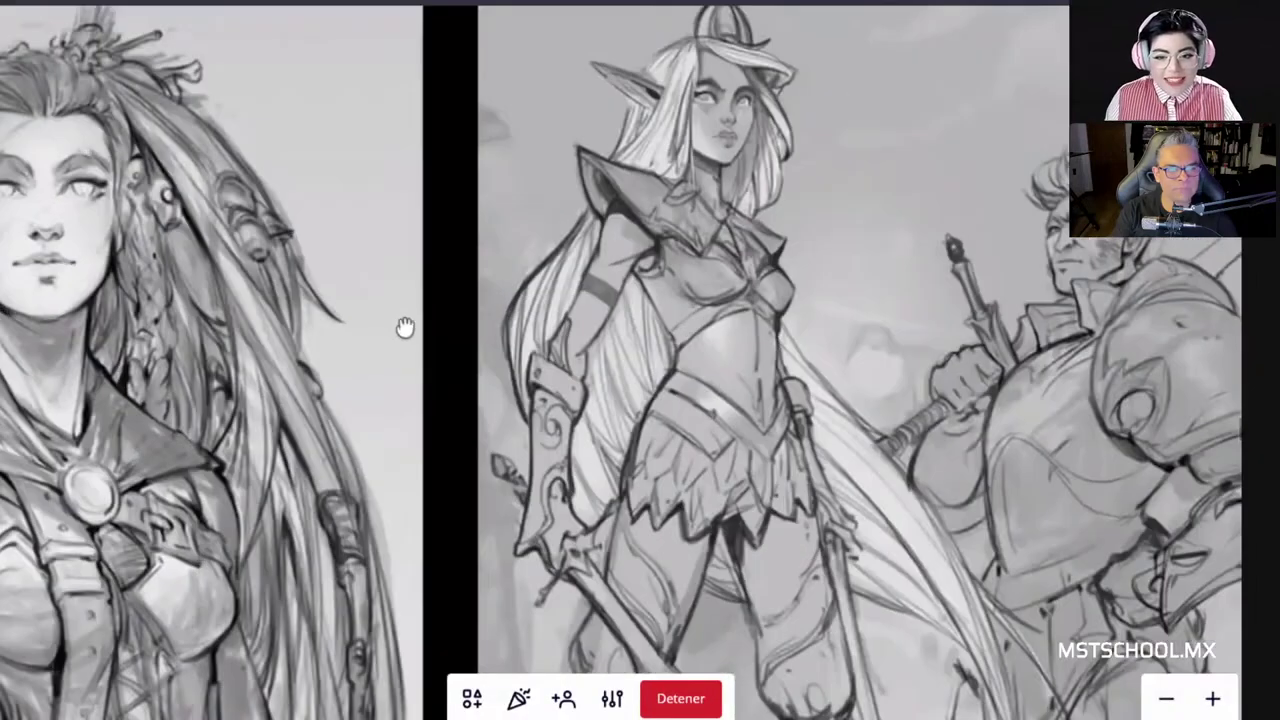
pyautogui.moveTo(405, 327); pyautogui.dragTo(728, 351)
pyautogui.scroll(1, 420, 318)
pyautogui.moveTo(450, 302); pyautogui.dragTo(650, 315)
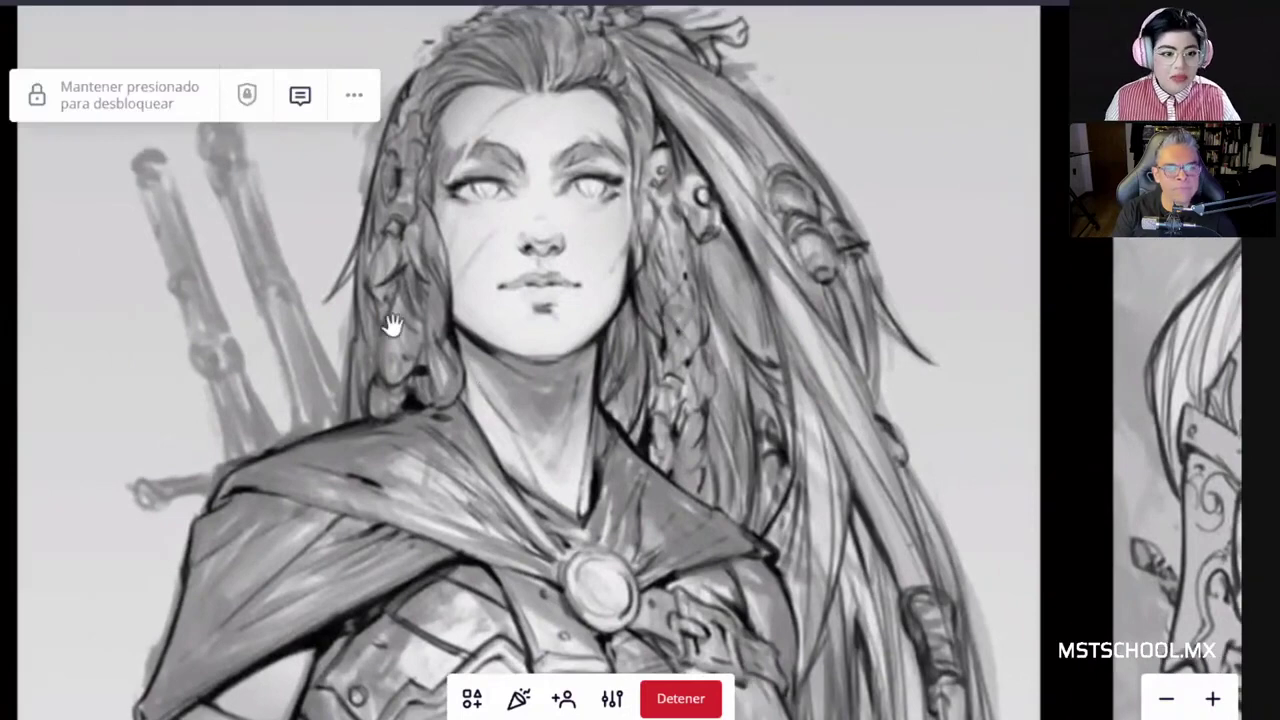
pyautogui.moveTo(507, 381); pyautogui.dragTo(568, 438)
pyautogui.scroll(-10, 928, 473)
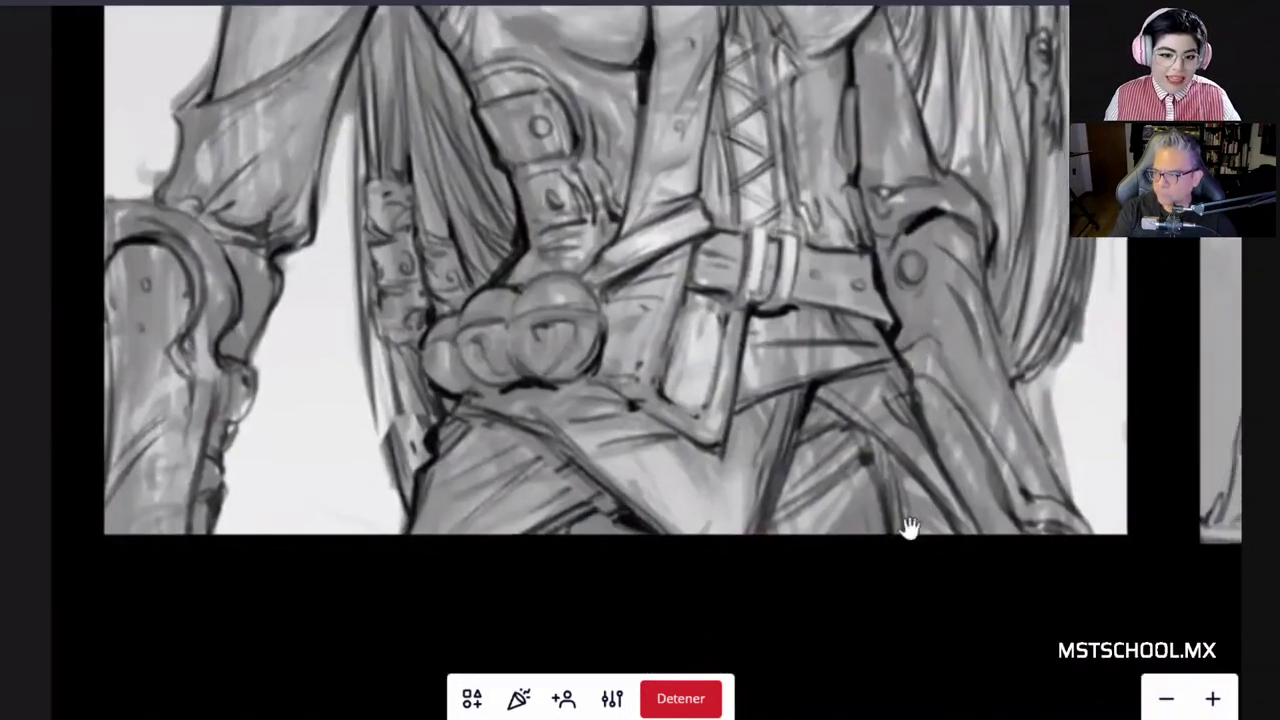
pyautogui.moveTo(910, 528); pyautogui.dragTo(874, 686)
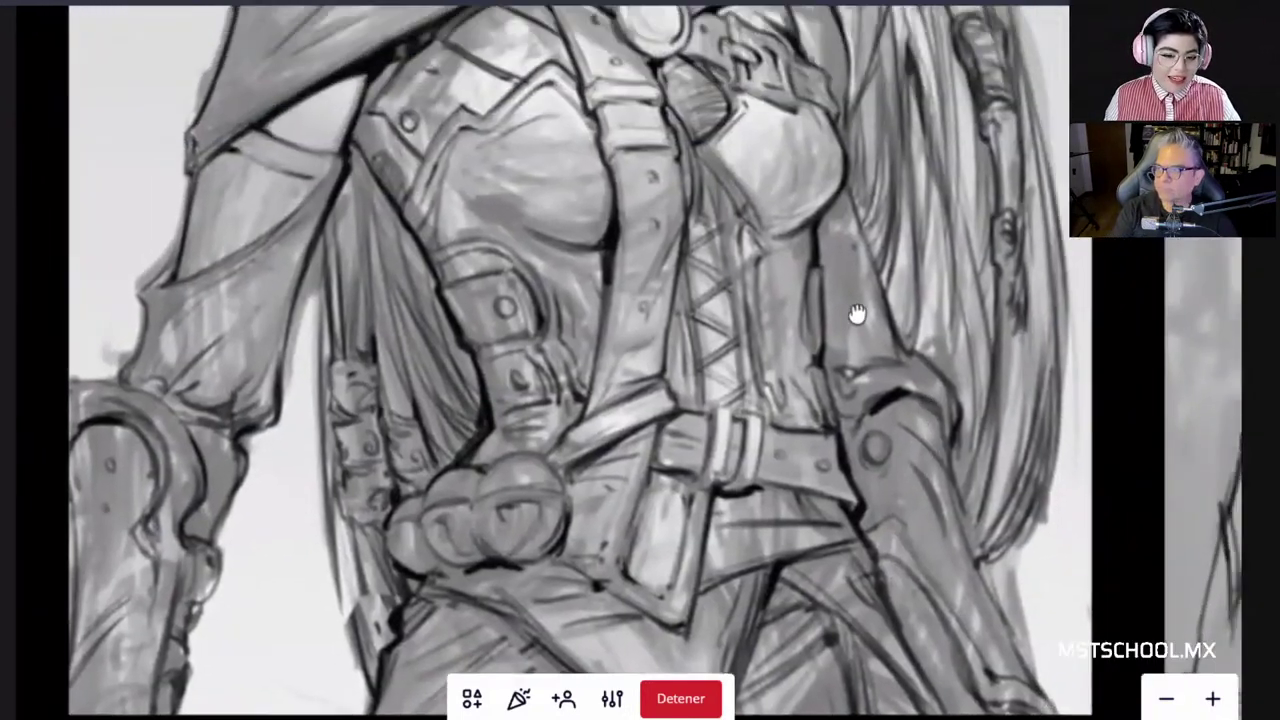
pyautogui.moveTo(1130, 366)
pyautogui.mouseDown()
pyautogui.moveTo(929, 323)
pyautogui.moveTo(776, 342)
pyautogui.mouseUp()
pyautogui.moveTo(960, 403); pyautogui.dragTo(945, 510)
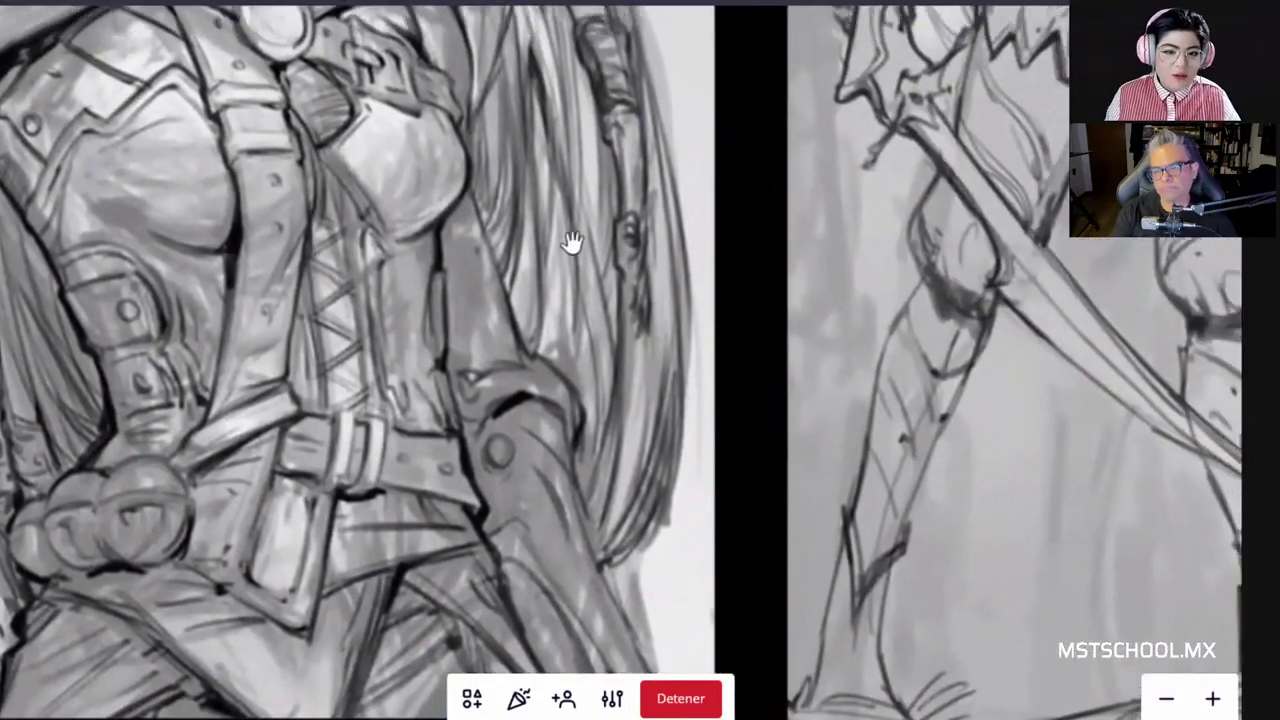
pyautogui.moveTo(571, 246); pyautogui.dragTo(844, 523)
pyautogui.scroll(-3, 765, 390)
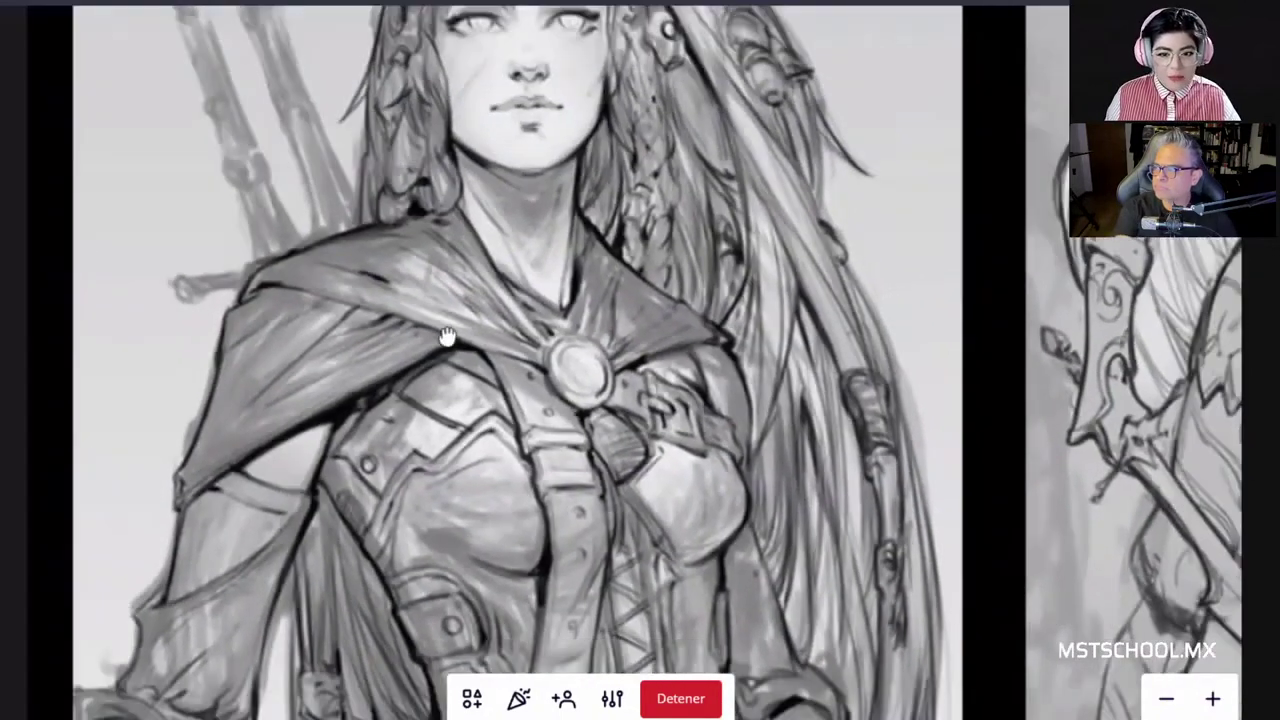
# Step: Examine the middle sketch of the elf and the armored man up close, including the legs, swords and upper bodies
pyautogui.moveTo(872, 411); pyautogui.dragTo(631, 437)
pyautogui.moveTo(1080, 460); pyautogui.dragTo(642, 413)
pyautogui.scroll(3, 668, 460)
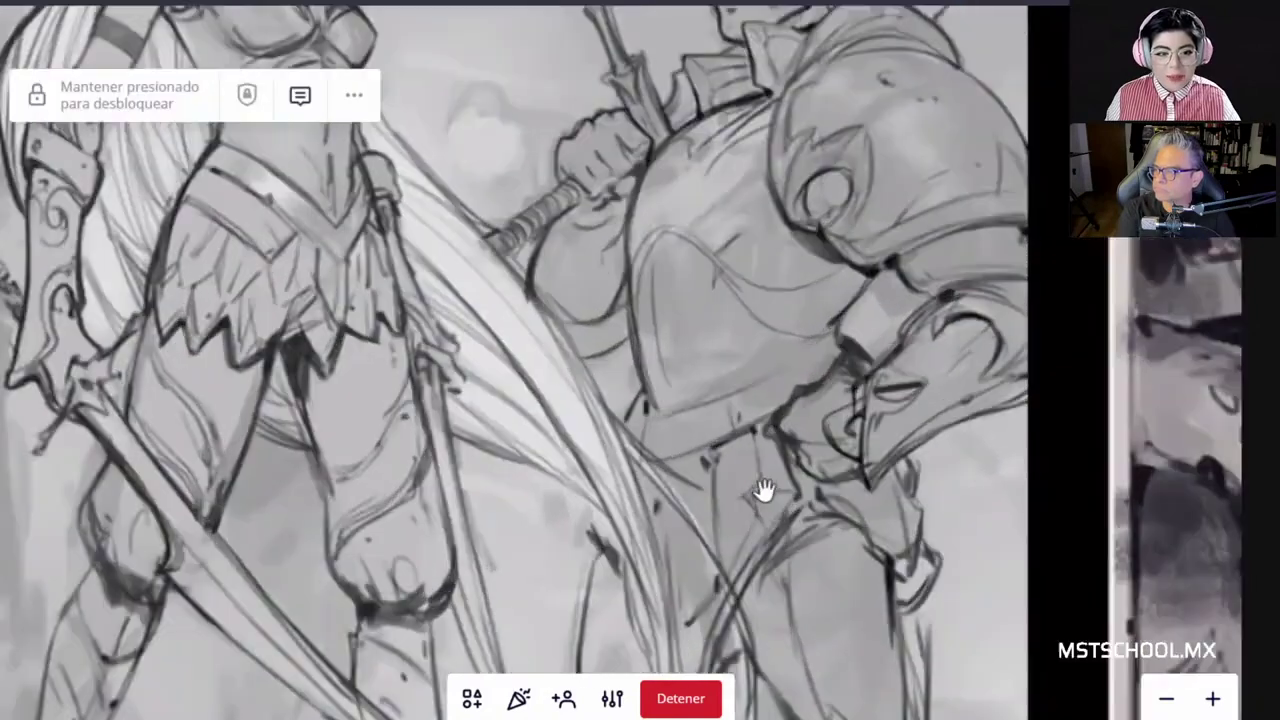
pyautogui.moveTo(574, 646); pyautogui.dragTo(786, 134)
pyautogui.moveTo(729, 366); pyautogui.dragTo(667, 618)
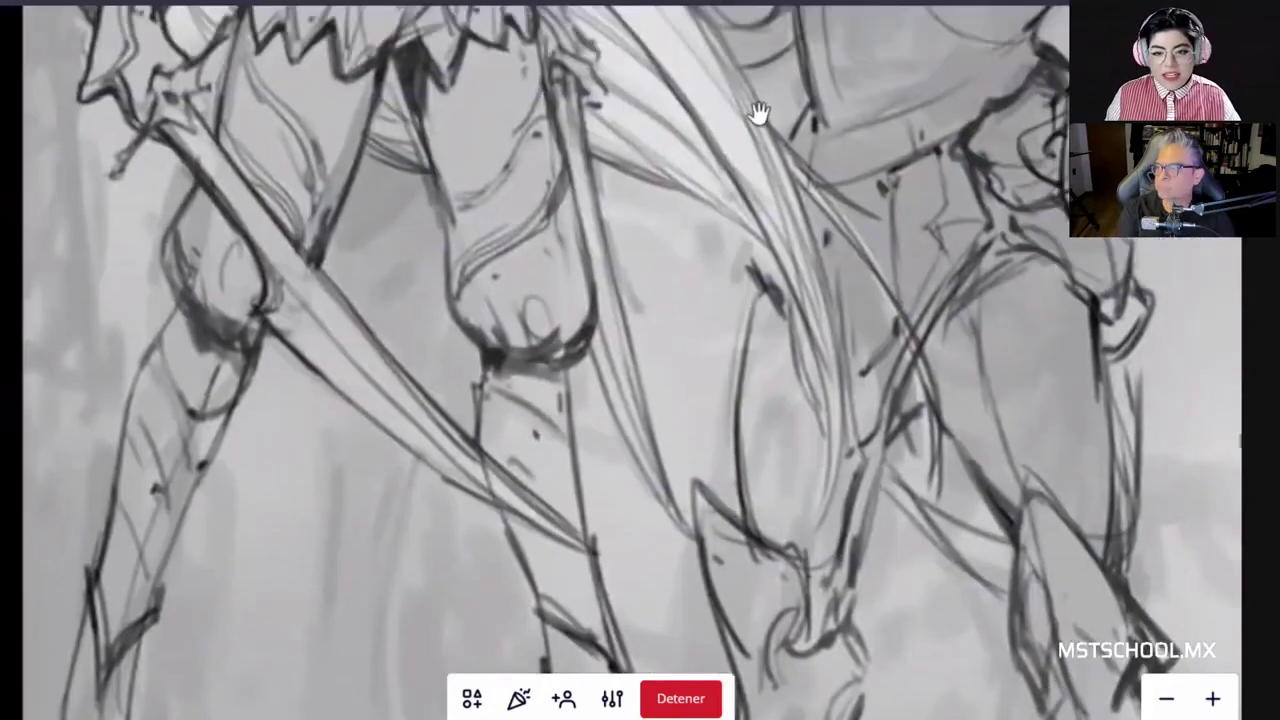
pyautogui.moveTo(816, 660); pyautogui.dragTo(690, 398)
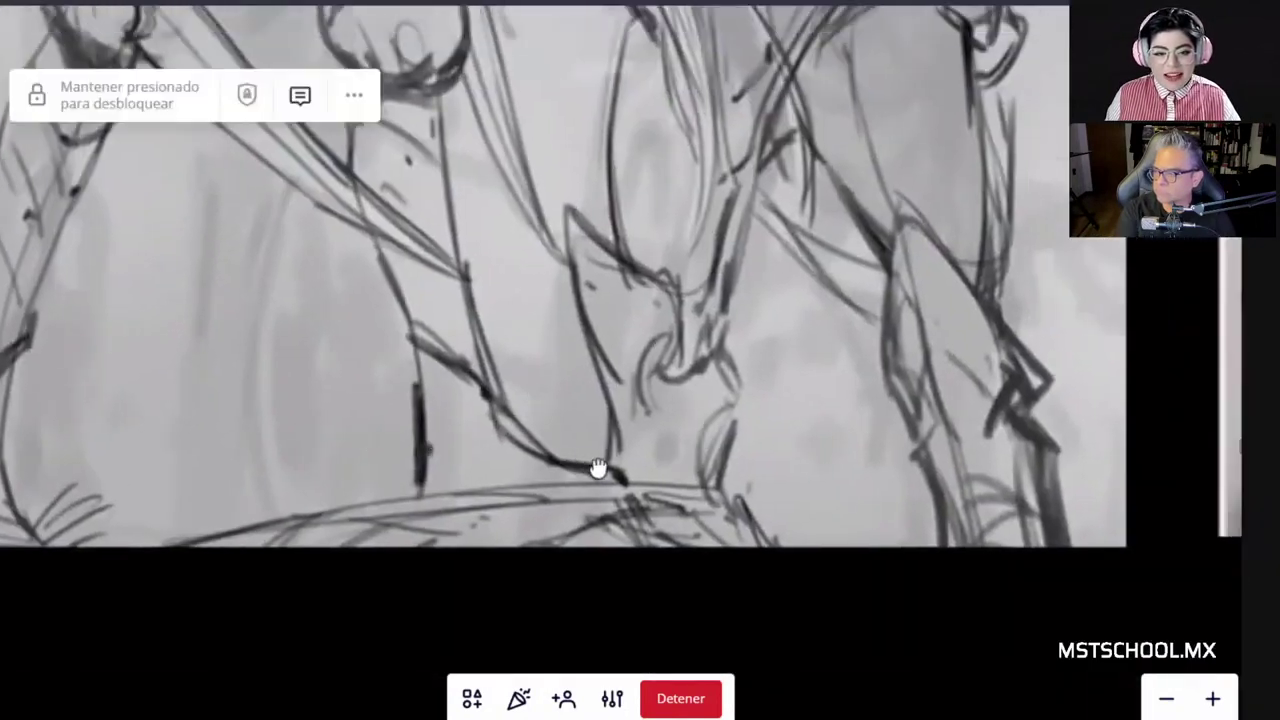
pyautogui.moveTo(600, 480); pyautogui.dragTo(816, 514)
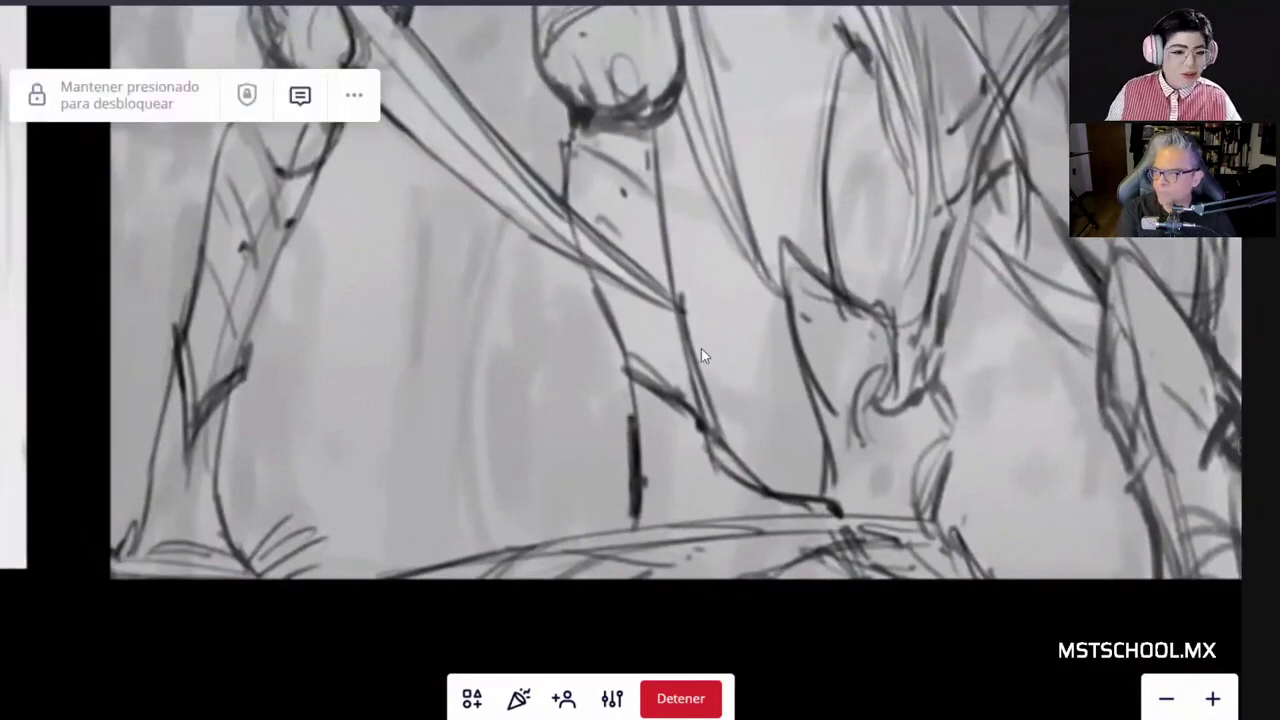
pyautogui.moveTo(1103, 300); pyautogui.dragTo(880, 343)
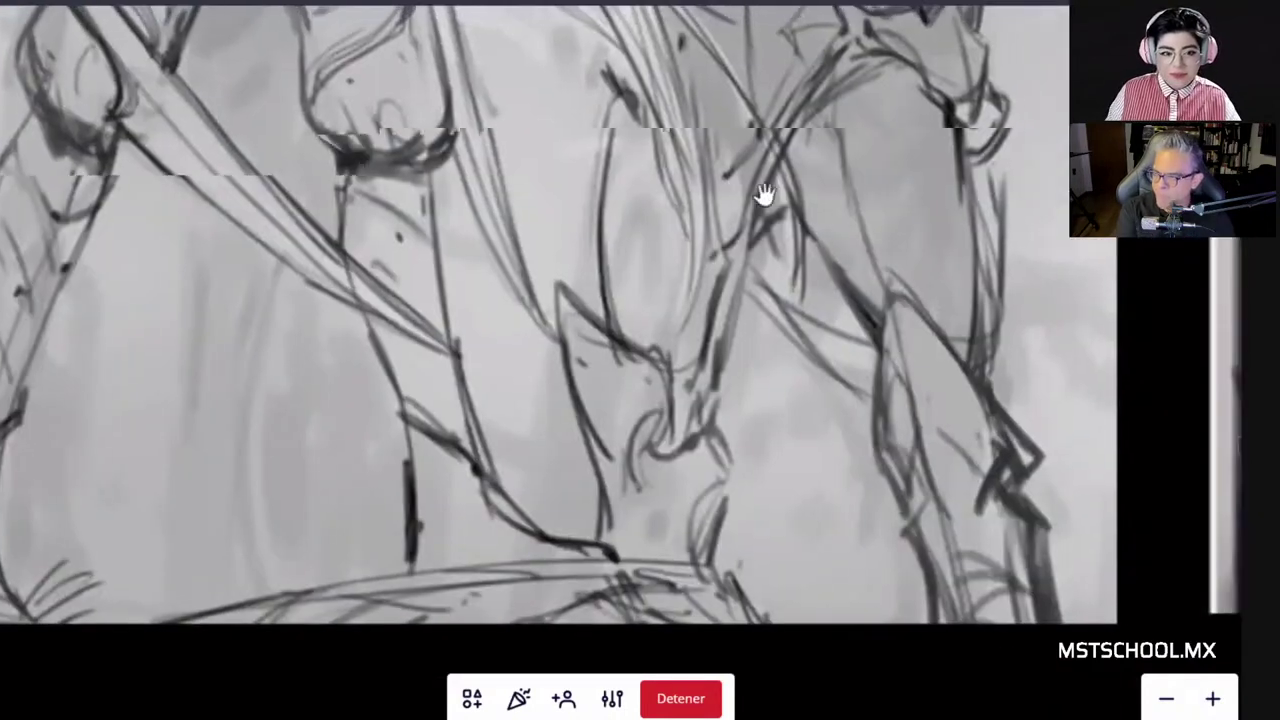
pyautogui.moveTo(953, 360); pyautogui.dragTo(790, 532)
pyautogui.moveTo(790, 40); pyautogui.dragTo(860, 420)
pyautogui.moveTo(1027, 63); pyautogui.dragTo(1042, 368)
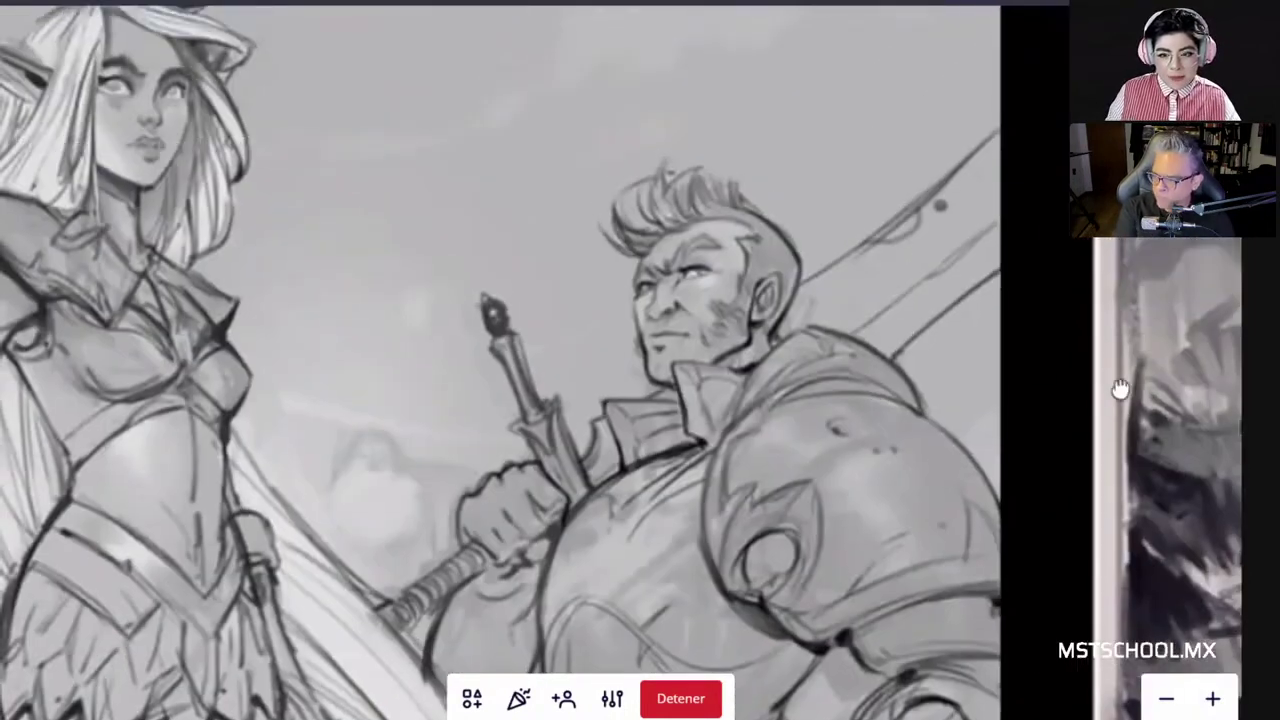
# Step: Examine the helmeted warrior sketch up close, from the helmet to the crossed shapes below the face
pyautogui.moveTo(1084, 439); pyautogui.dragTo(154, 359)
pyautogui.scroll(-3, 914, 423)
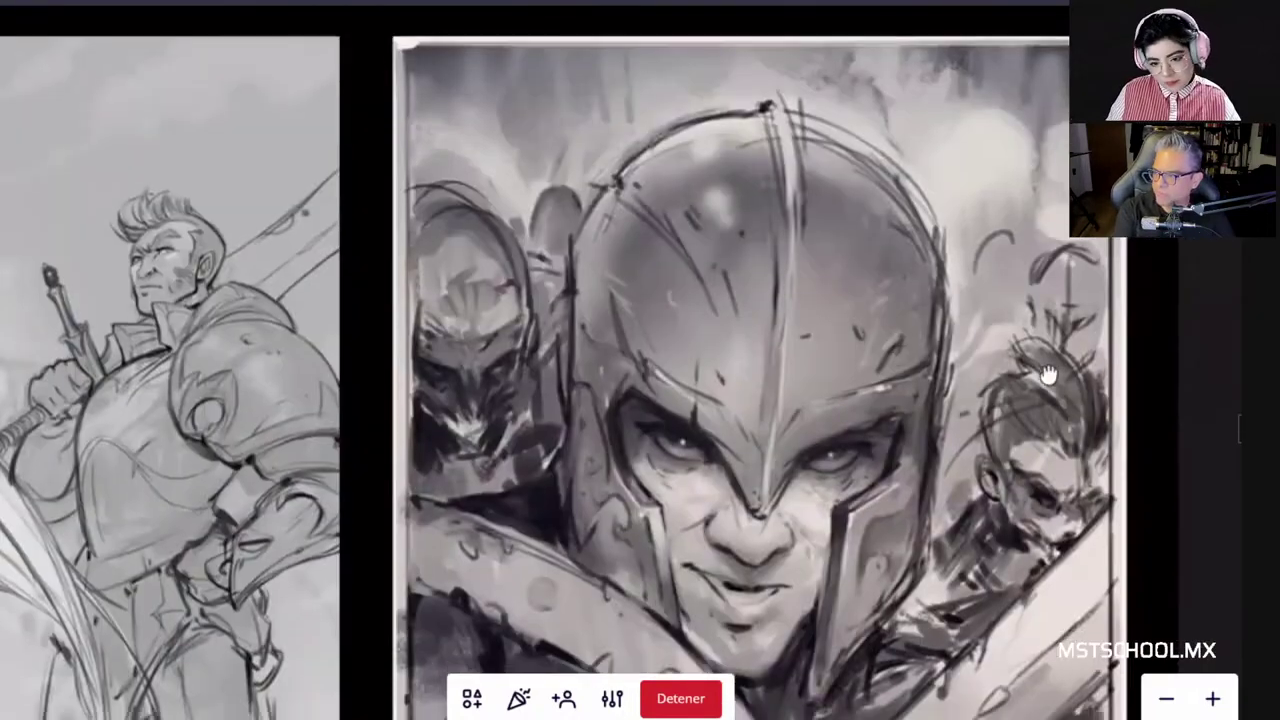
pyautogui.scroll(-5, 1047, 374)
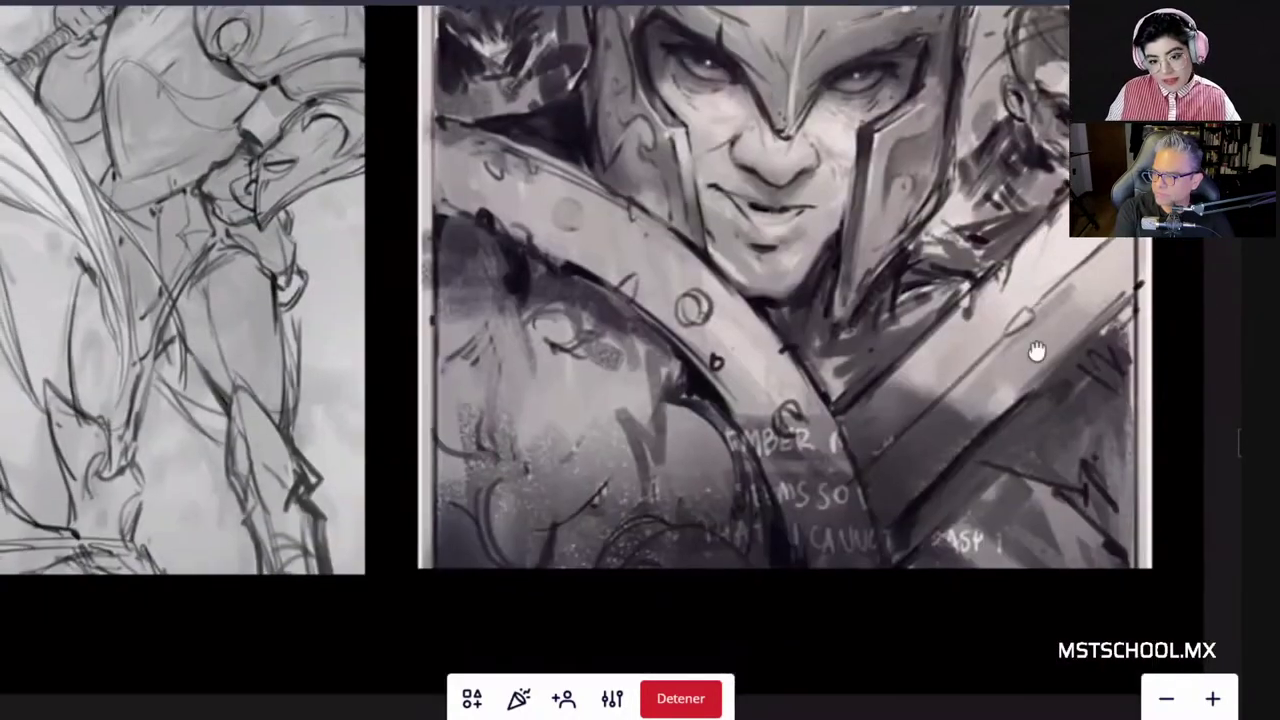
pyautogui.scroll(3, 1034, 351)
pyautogui.moveTo(1028, 190); pyautogui.dragTo(1039, 382)
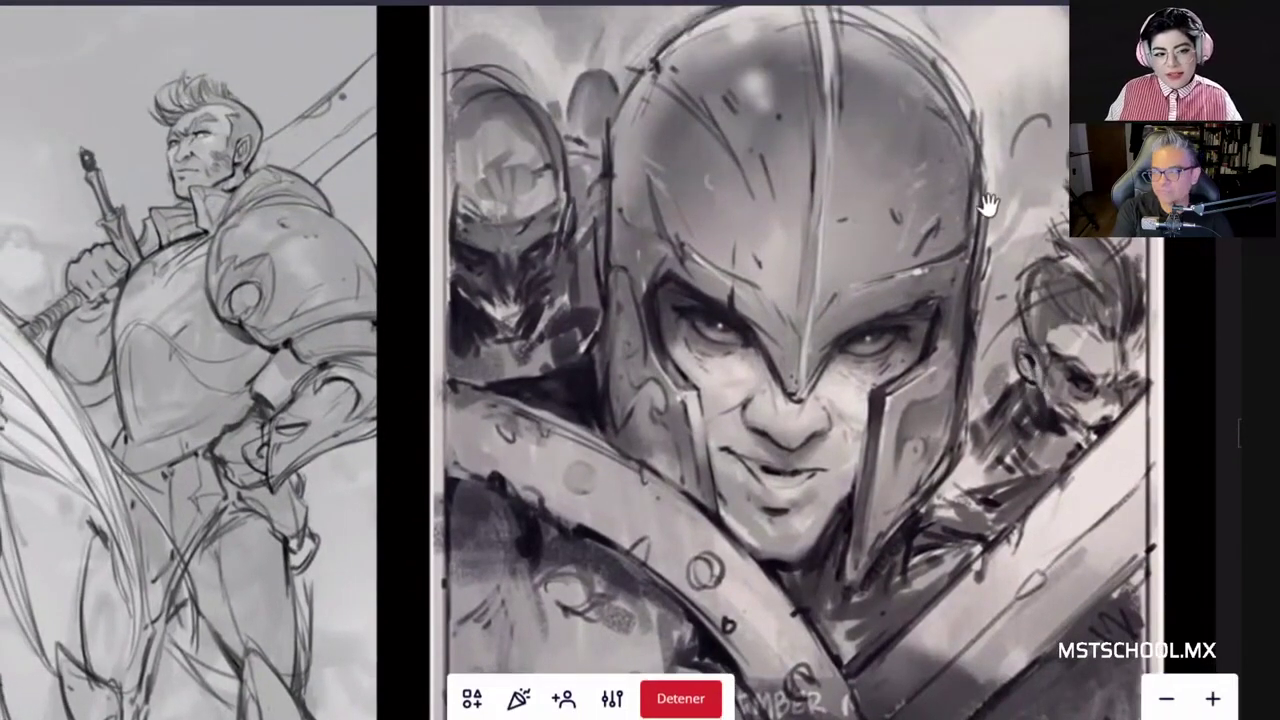
pyautogui.scroll(5, 1010, 259)
pyautogui.scroll(-10, 1031, 254)
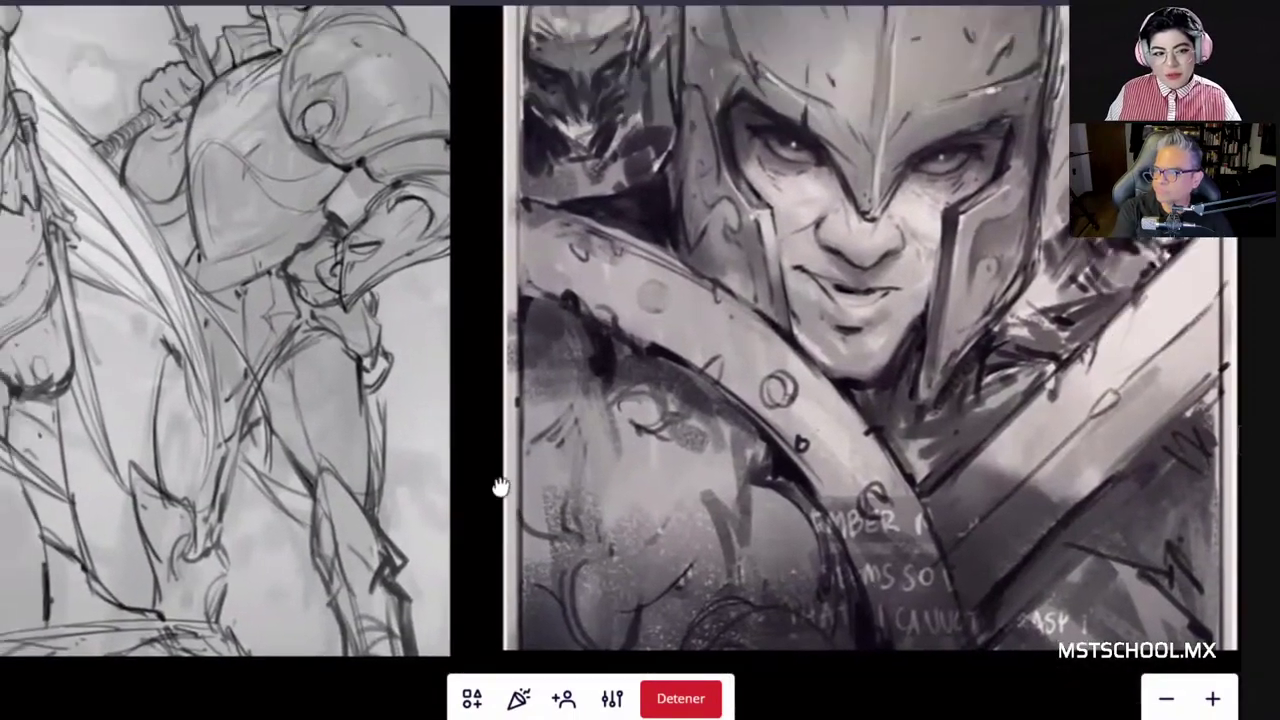
# Step: Return to the elf and armored man sketch, and review the three "Sketch Work" drawings together
pyautogui.moveTo(501, 487); pyautogui.dragTo(1066, 480)
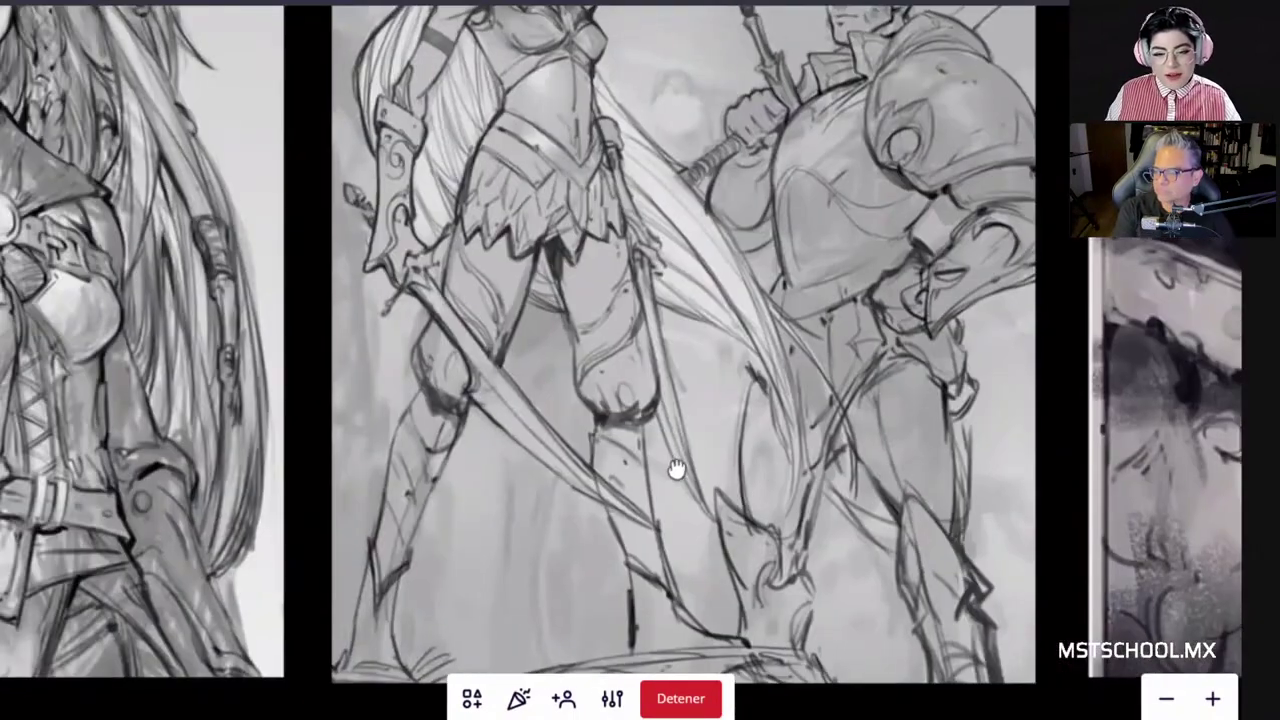
pyautogui.moveTo(677, 471); pyautogui.dragTo(757, 491)
pyautogui.scroll(5, 851, 442)
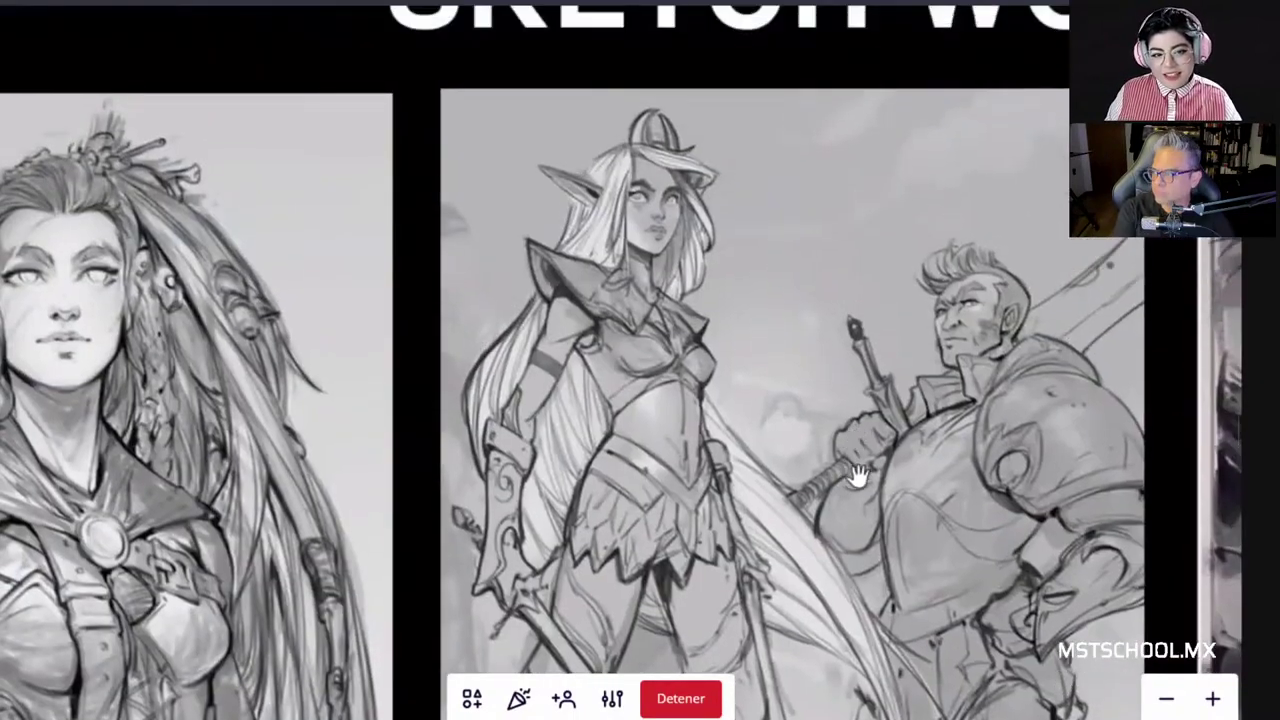
pyautogui.scroll(-3, 886, 544)
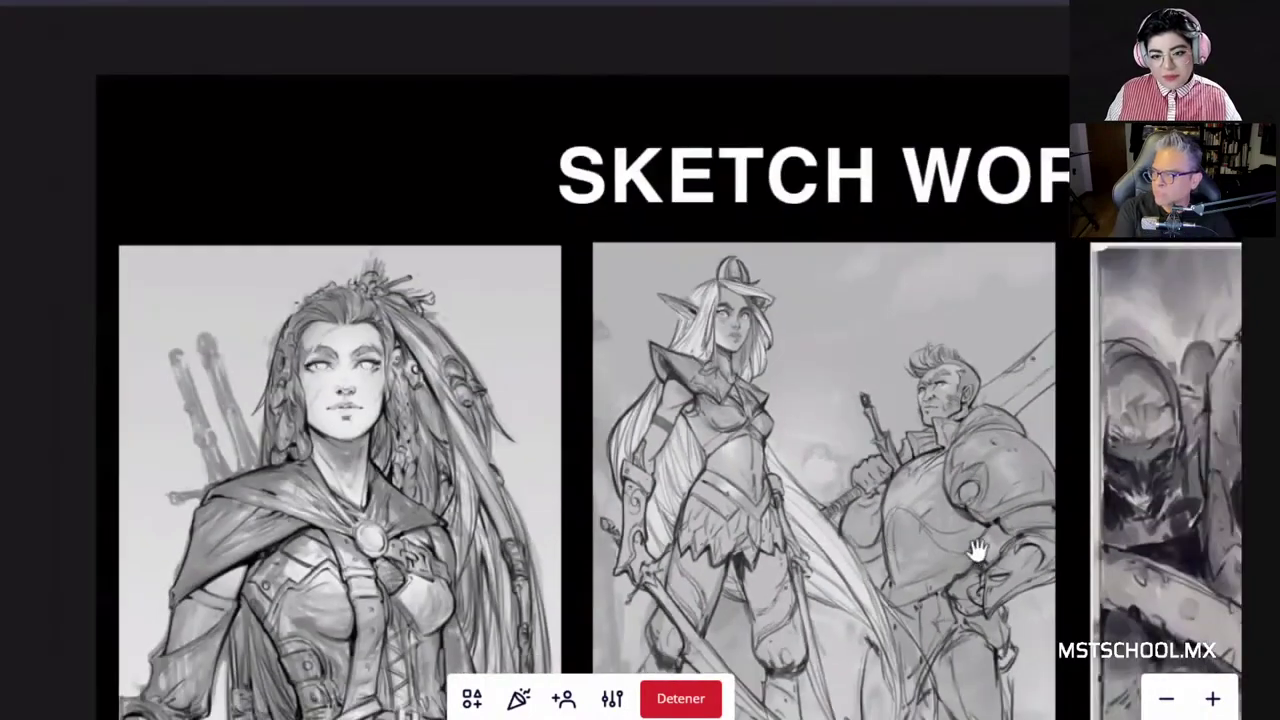
pyautogui.moveTo(929, 423); pyautogui.dragTo(861, 239)
pyautogui.scroll(-1, 955, 480)
pyautogui.moveTo(964, 502)
pyautogui.mouseDown()
pyautogui.moveTo(831, 440)
pyautogui.moveTo(811, 500)
pyautogui.mouseUp()
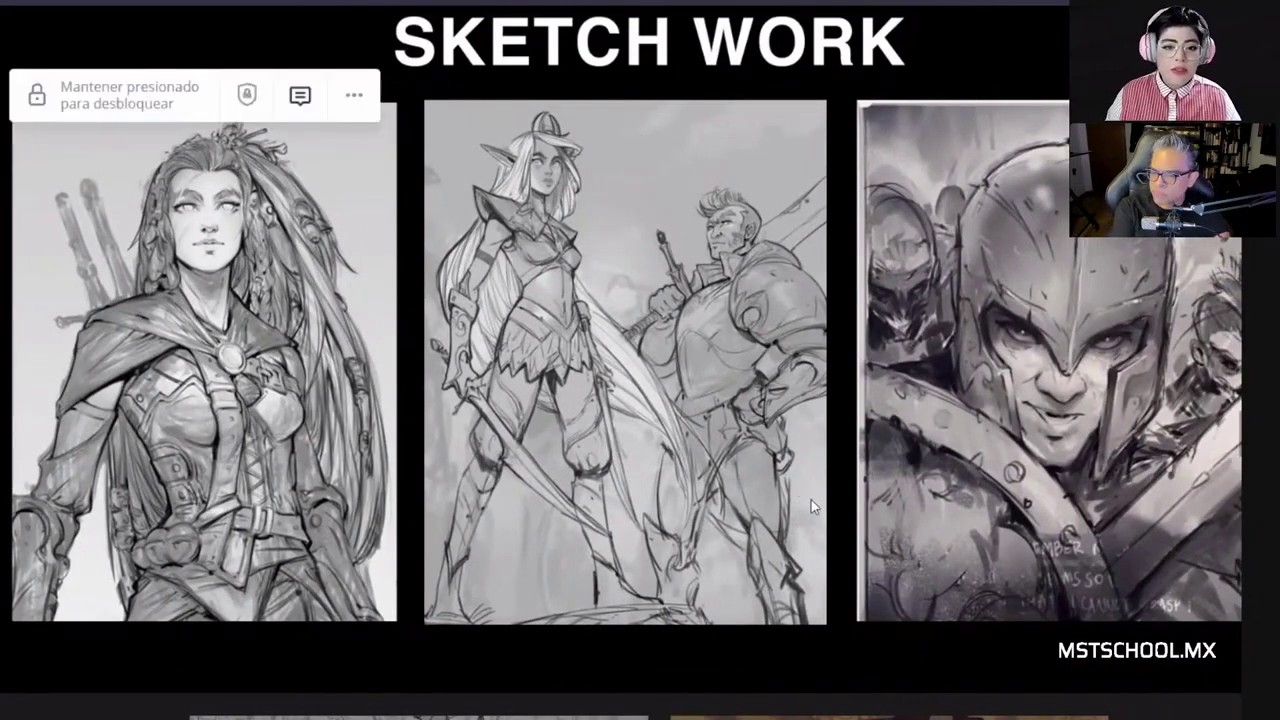
pyautogui.moveTo(834, 410); pyautogui.dragTo(848, 426)
pyautogui.click(903, 551)
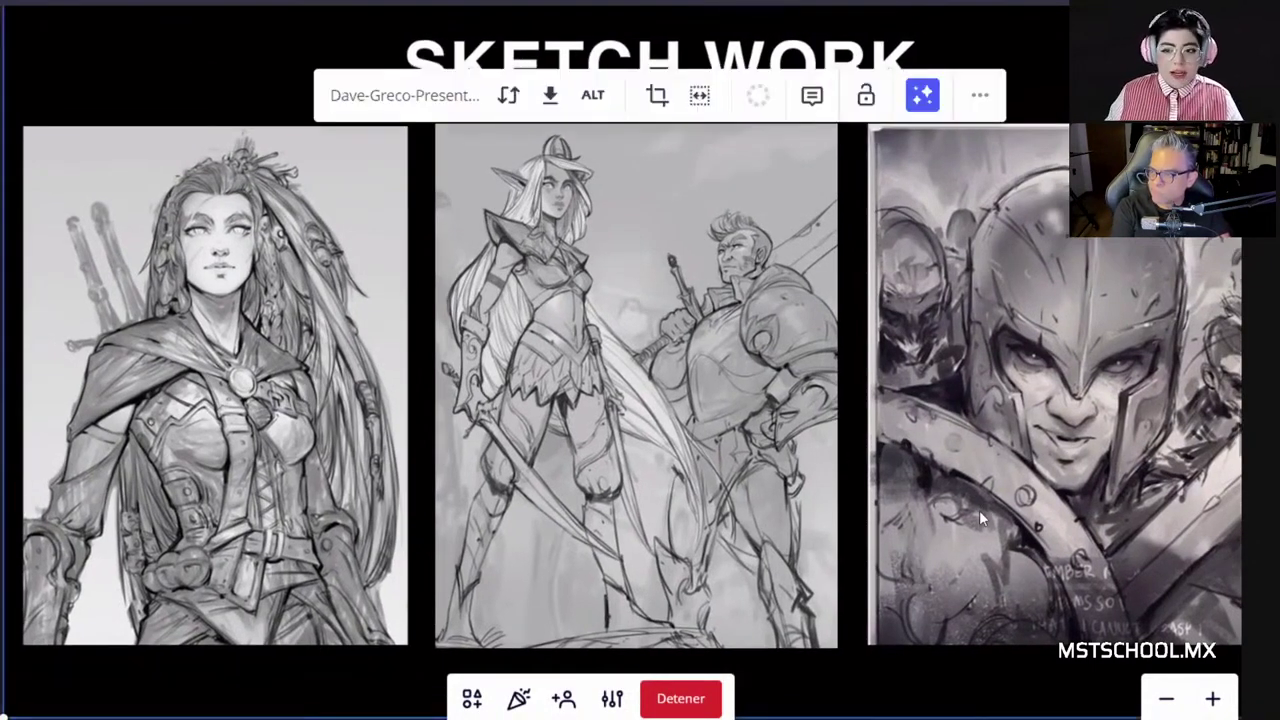
# Step: Go to the horned, tattooed woman's line drawing below the "Sketch Work" board and examine her face, hair and jewelry
pyautogui.scroll(-6, 886, 262)
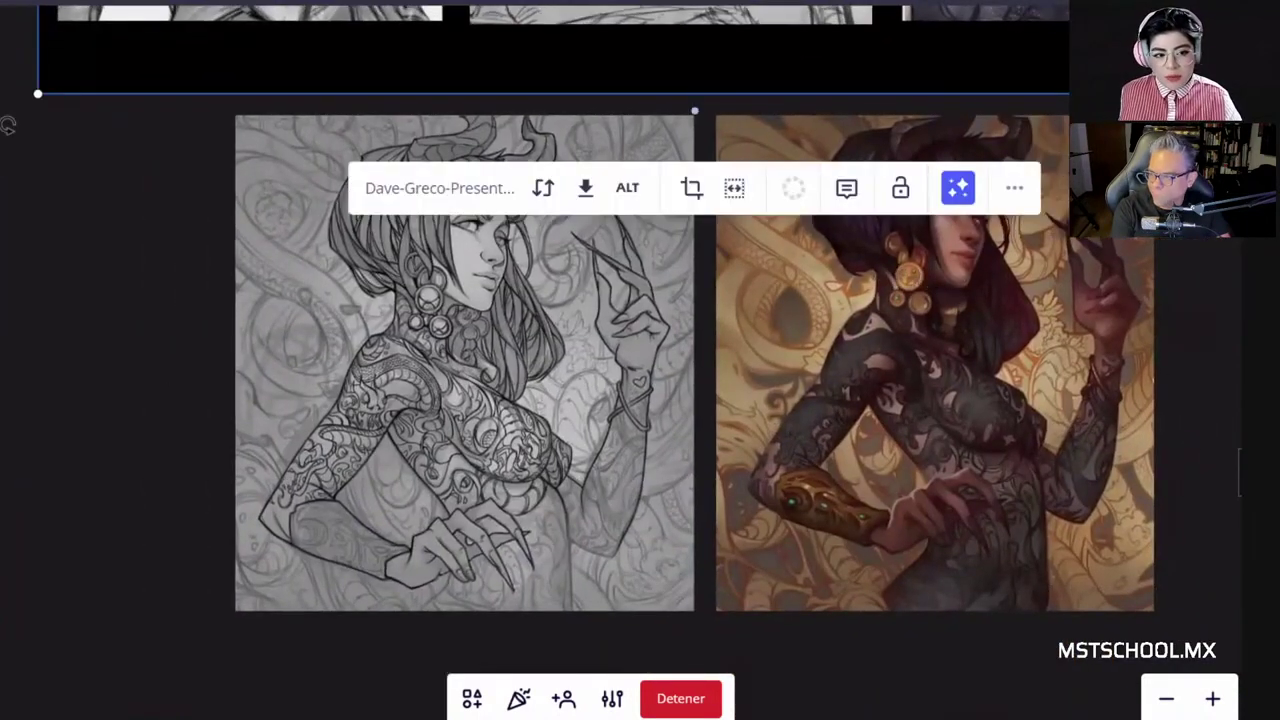
pyautogui.click(553, 334)
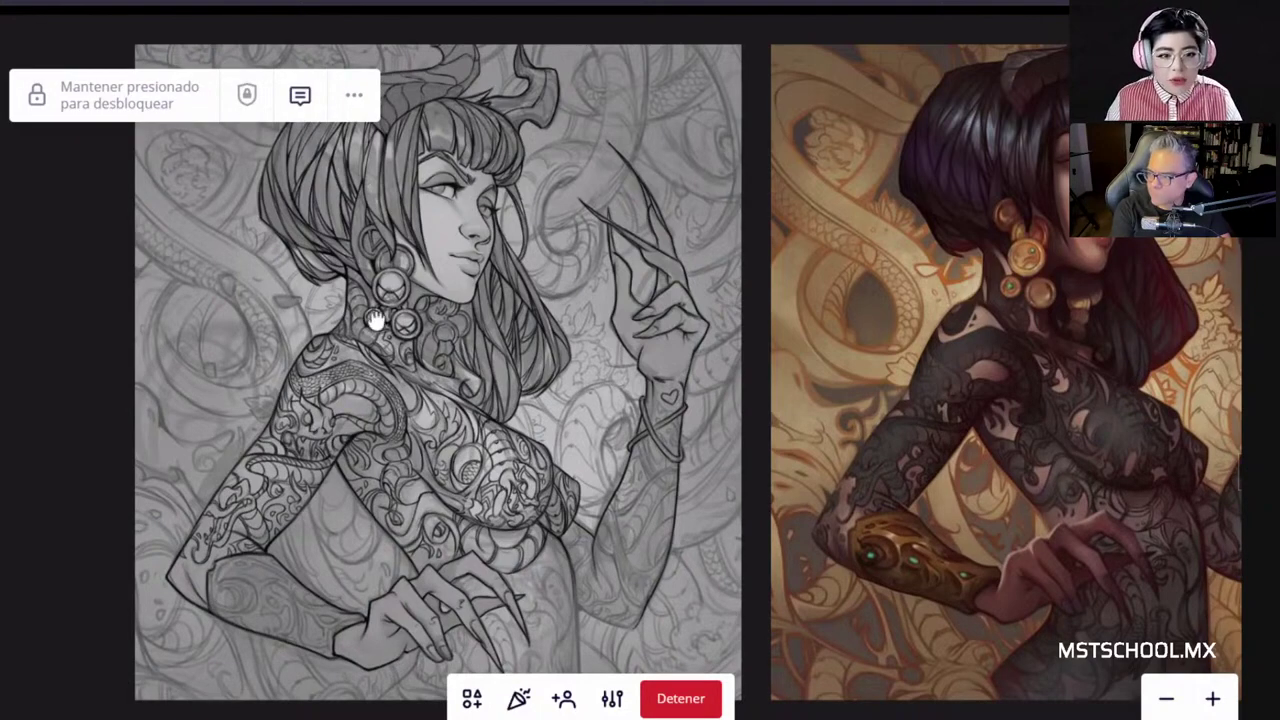
pyautogui.moveTo(455, 325); pyautogui.dragTo(696, 306)
pyautogui.scroll(1, 637, 244)
pyautogui.scroll(3, 692, 194)
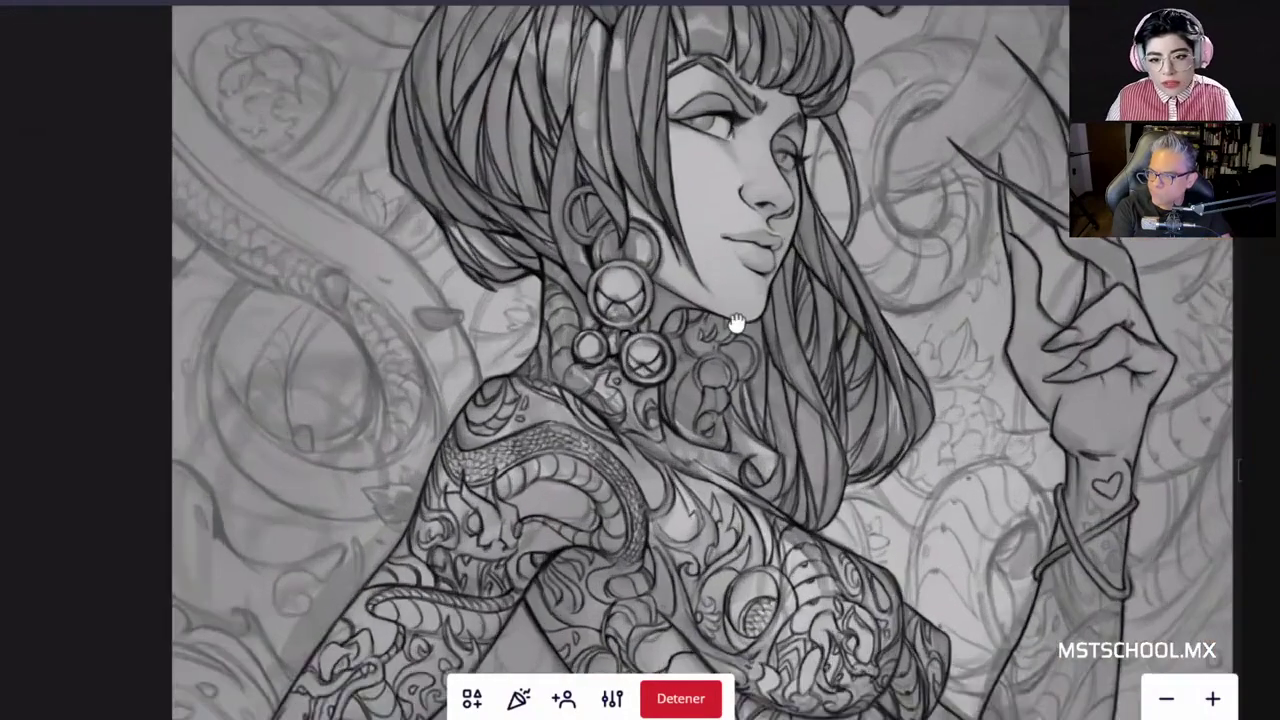
pyautogui.moveTo(692, 194); pyautogui.dragTo(706, 363)
pyautogui.scroll(1, 715, 367)
pyautogui.scroll(-1, 720, 415)
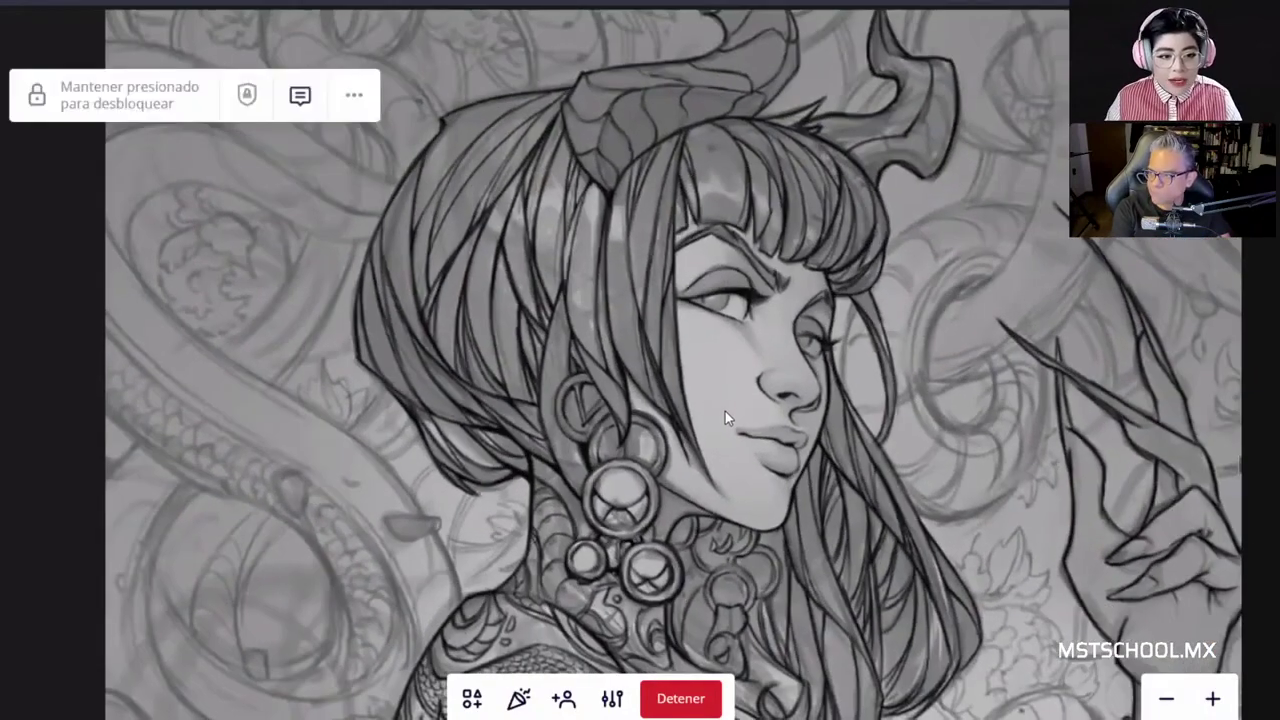
pyautogui.scroll(-3, 779, 400)
# Step: Look across the horned woman's line drawing and its painted version, and return to the drawing's tattoos and raised hand
pyautogui.moveTo(358, 255); pyautogui.dragTo(90, 260)
pyautogui.moveTo(880, 330)
pyautogui.mouseDown()
pyautogui.moveTo(497, 340)
pyautogui.moveTo(791, 374)
pyautogui.moveTo(846, 405)
pyautogui.moveTo(820, 157)
pyautogui.moveTo(826, 329)
pyautogui.mouseUp()
pyautogui.scroll(-1, 556, 340)
pyautogui.click(754, 400)
pyautogui.moveTo(949, 441); pyautogui.dragTo(1239, 445)
pyautogui.moveTo(694, 452)
pyautogui.mouseDown()
pyautogui.moveTo(1026, 460)
pyautogui.moveTo(1104, 507)
pyautogui.mouseUp()
pyautogui.click(978, 402)
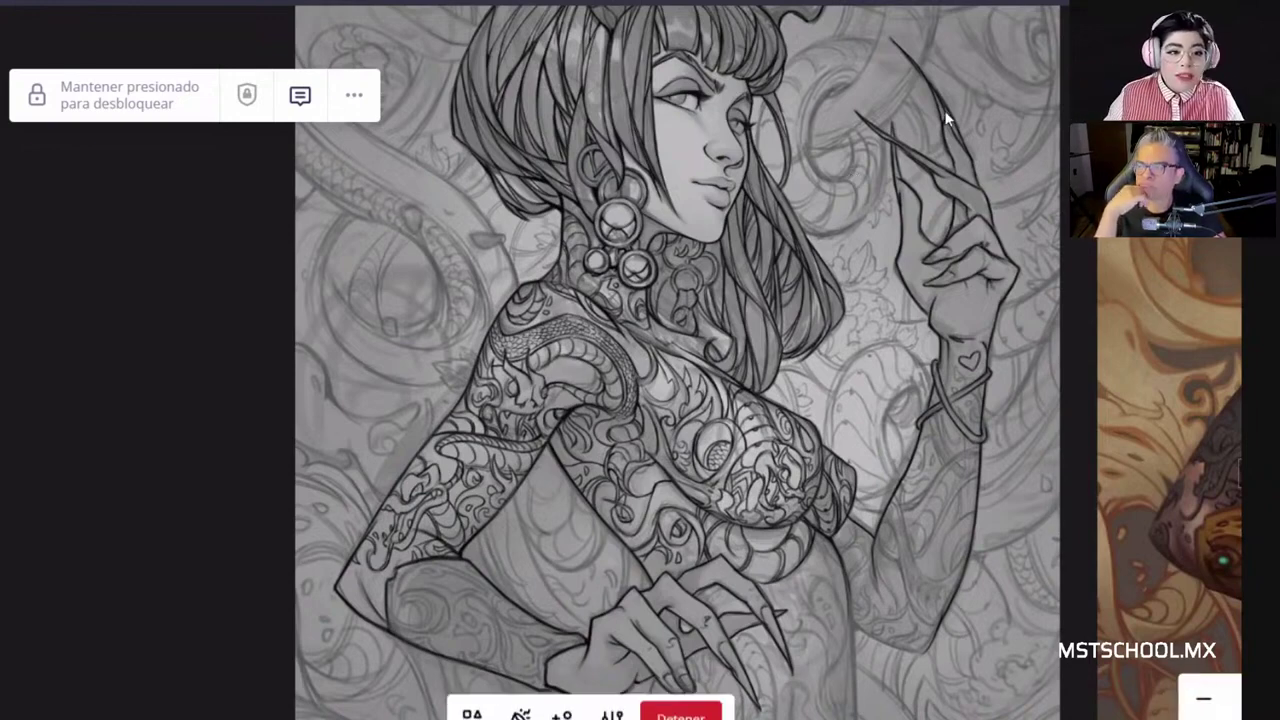
# Step: Compare the horned woman's line drawing with the painted version side by side
pyautogui.scroll(-2, 854, 379)
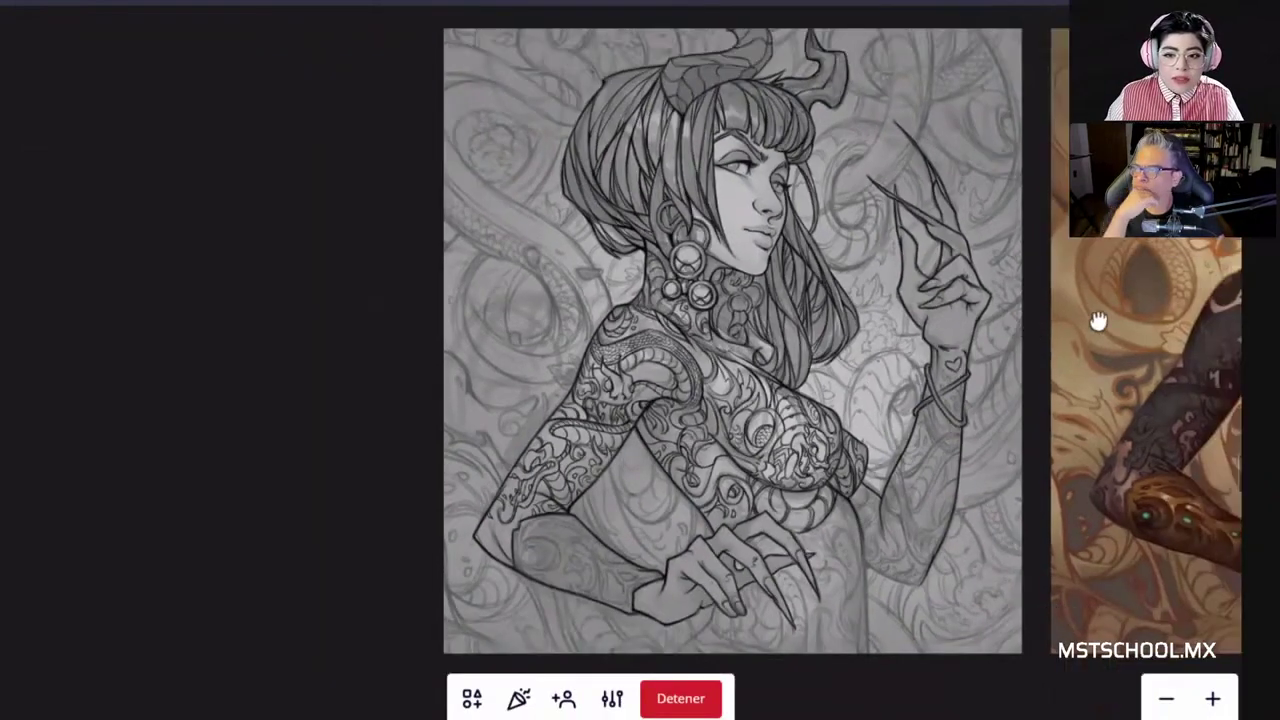
pyautogui.moveTo(1086, 327); pyautogui.dragTo(1166, 316)
pyautogui.moveTo(801, 316); pyautogui.dragTo(775, 320)
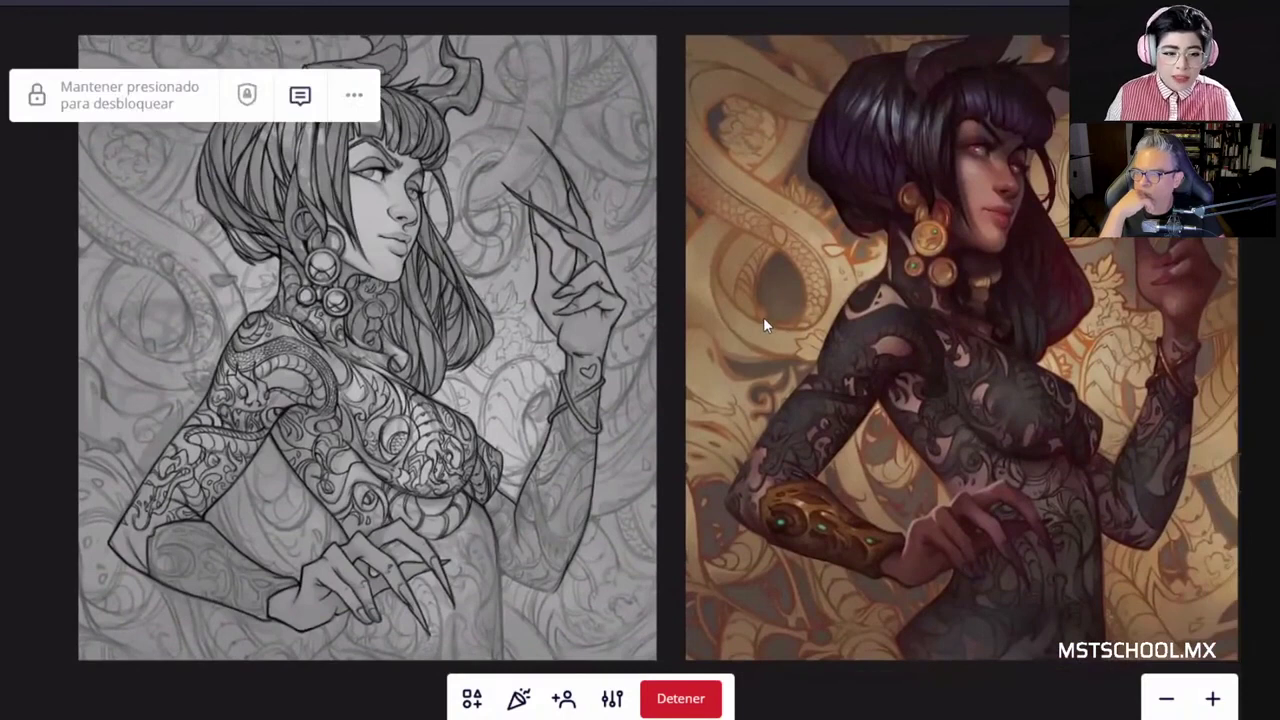
pyautogui.moveTo(689, 265); pyautogui.dragTo(751, 263)
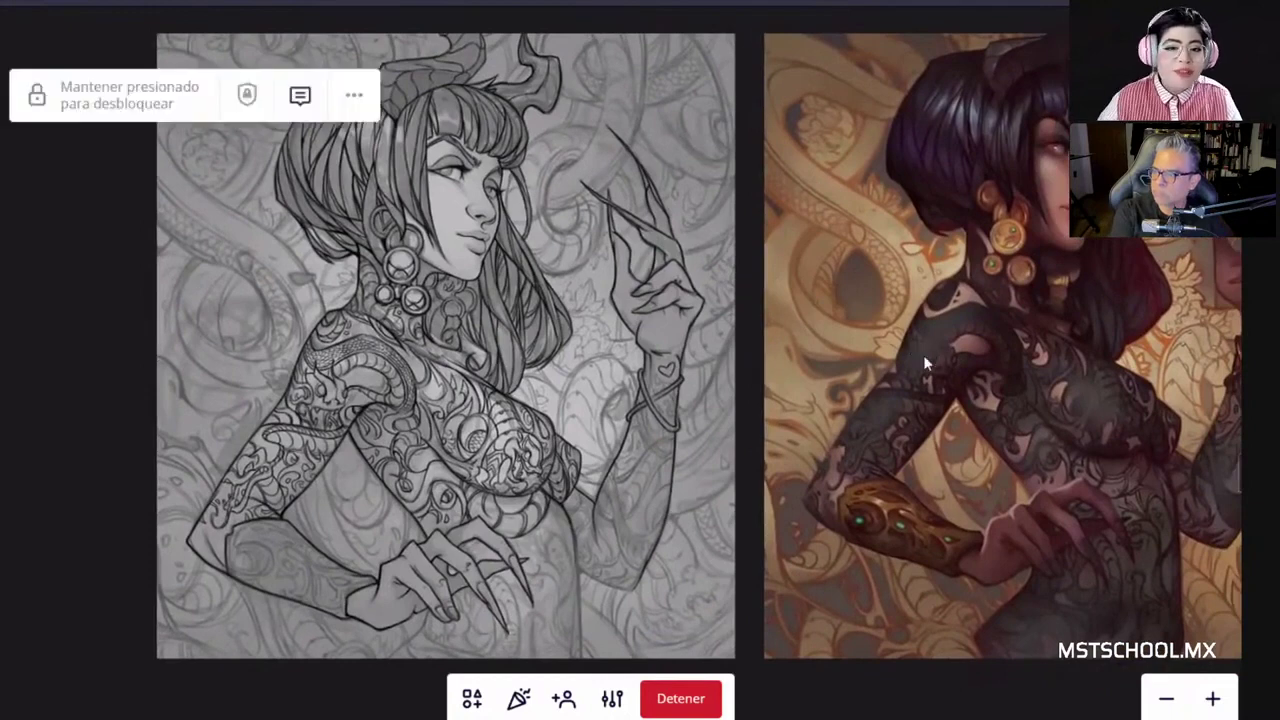
pyautogui.scroll(2, 551, 300)
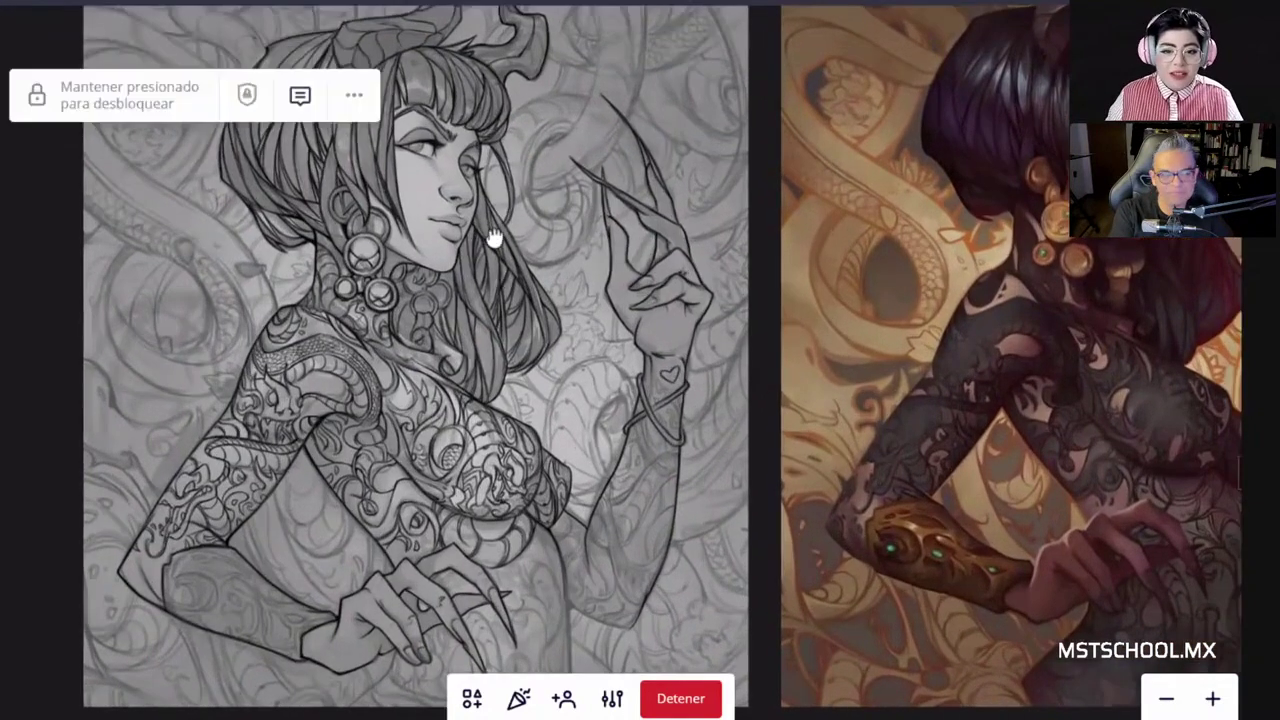
# Step: Examine the horned woman's line drawing on its own, and return to viewing it beside the painted version
pyautogui.moveTo(494, 240)
pyautogui.mouseDown()
pyautogui.moveTo(894, 234)
pyautogui.moveTo(869, 237)
pyautogui.mouseUp()
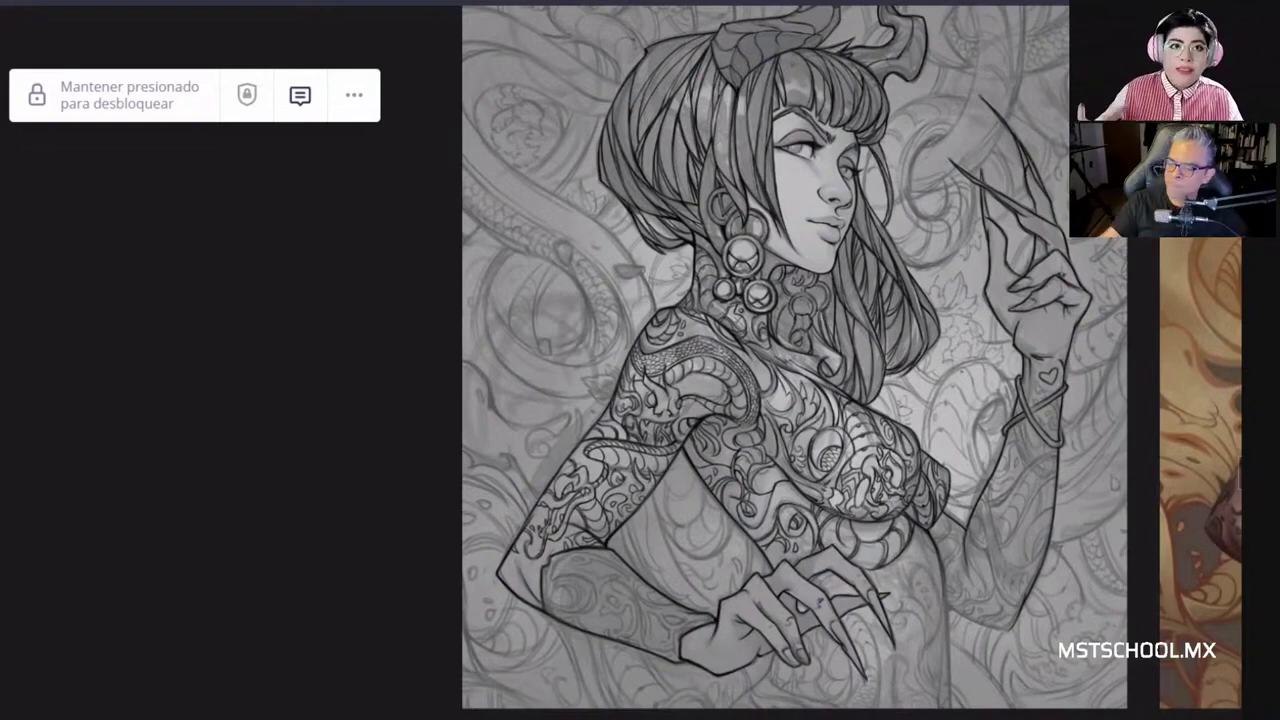
pyautogui.moveTo(1106, 258)
pyautogui.scroll(-1, 1104, 258)
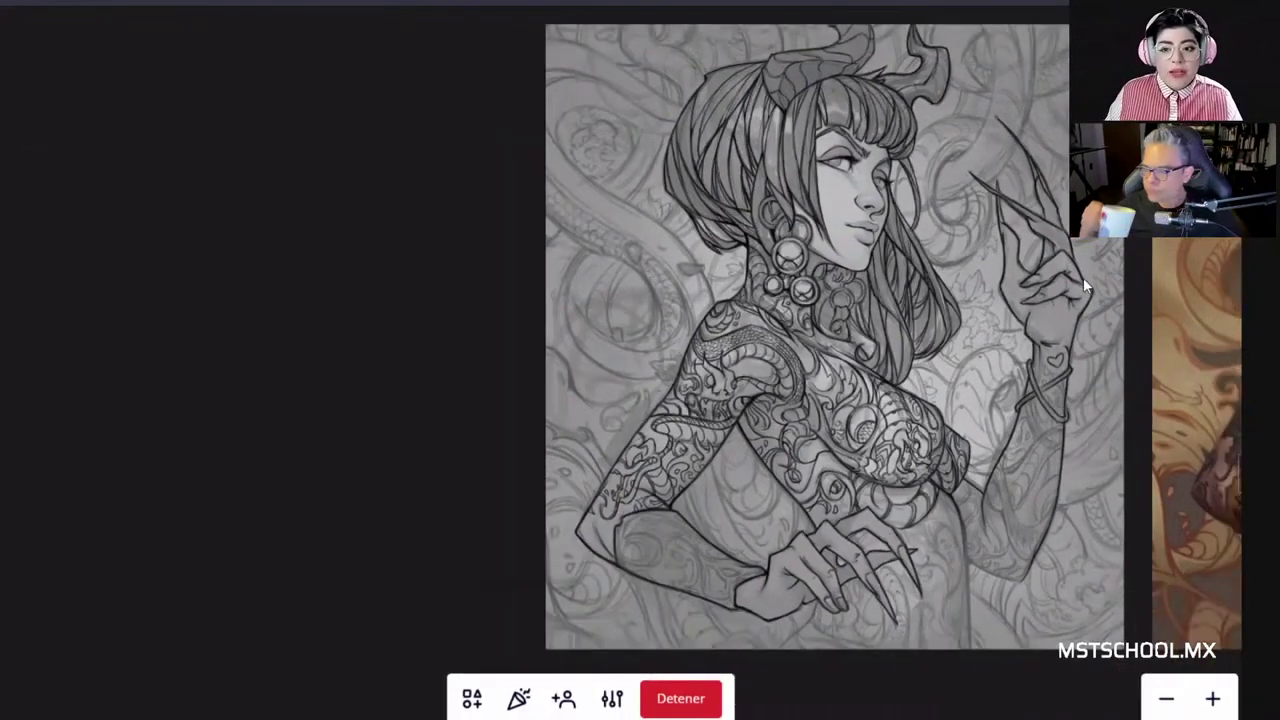
pyautogui.moveTo(914, 239); pyautogui.dragTo(1017, 241)
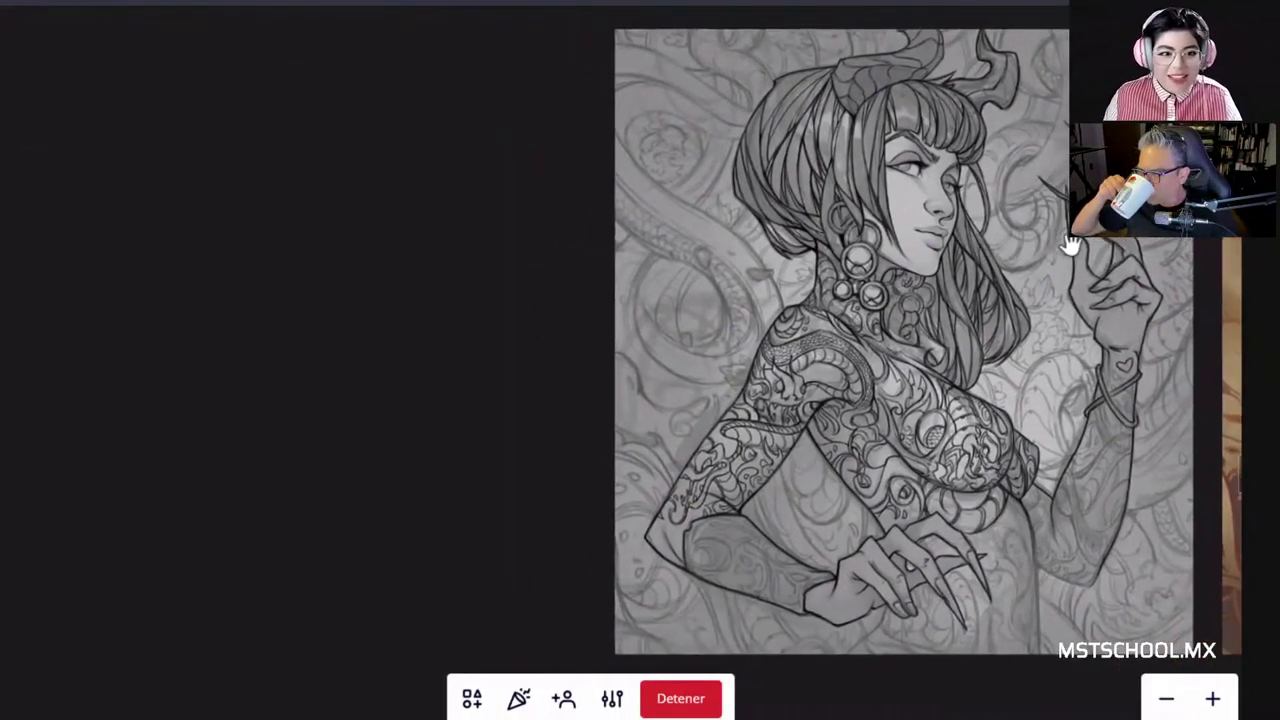
pyautogui.moveTo(1192, 232); pyautogui.dragTo(1038, 236)
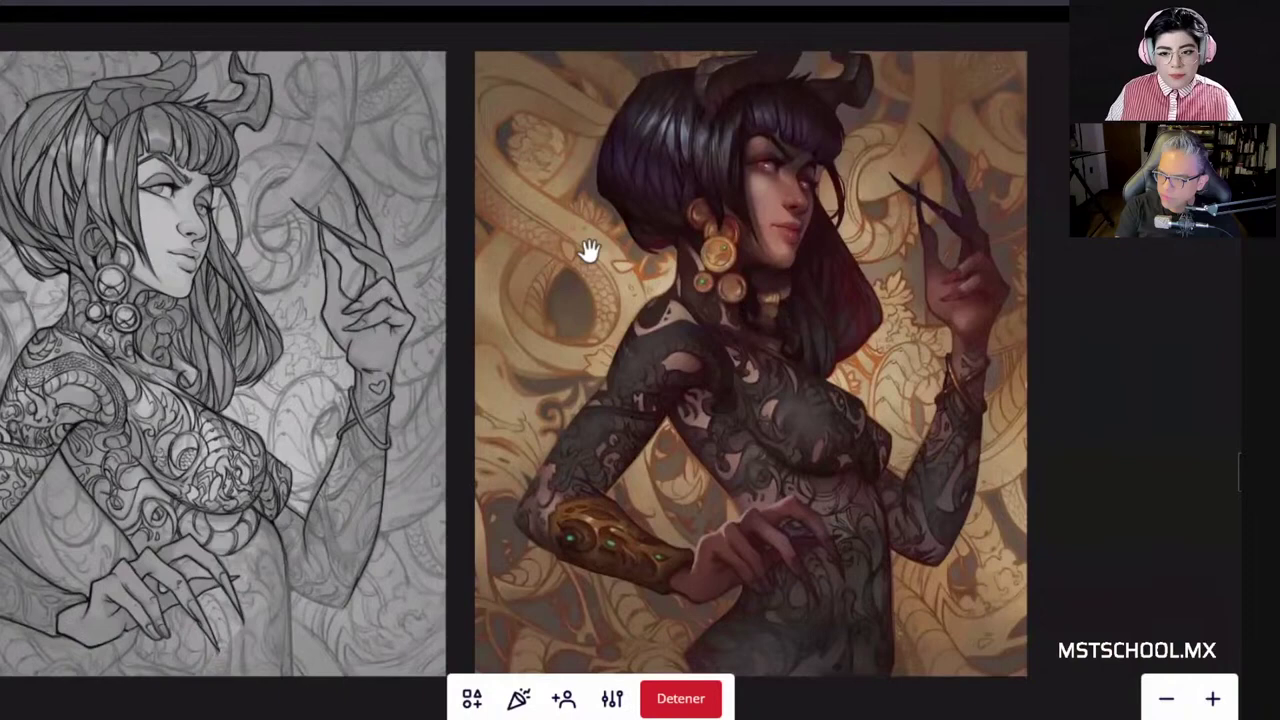
pyautogui.moveTo(589, 251); pyautogui.dragTo(715, 264)
pyautogui.scroll(-1, 696, 276)
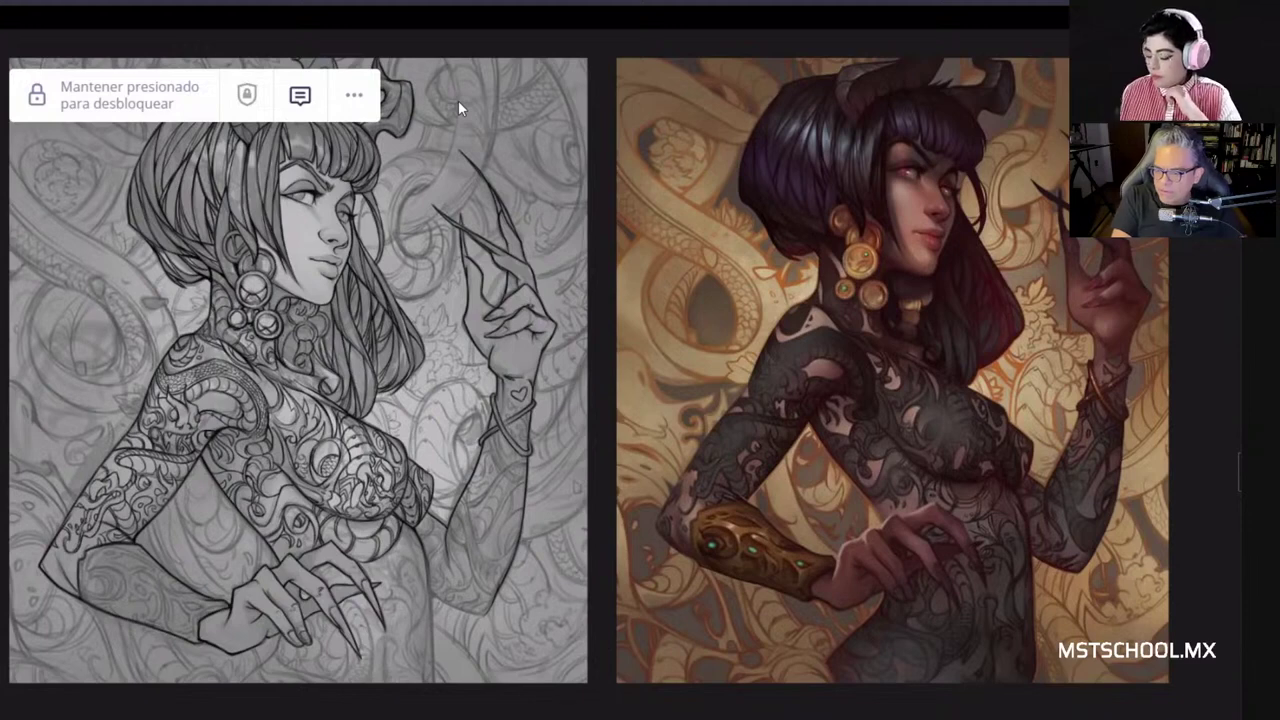
pyautogui.moveTo(458, 97)
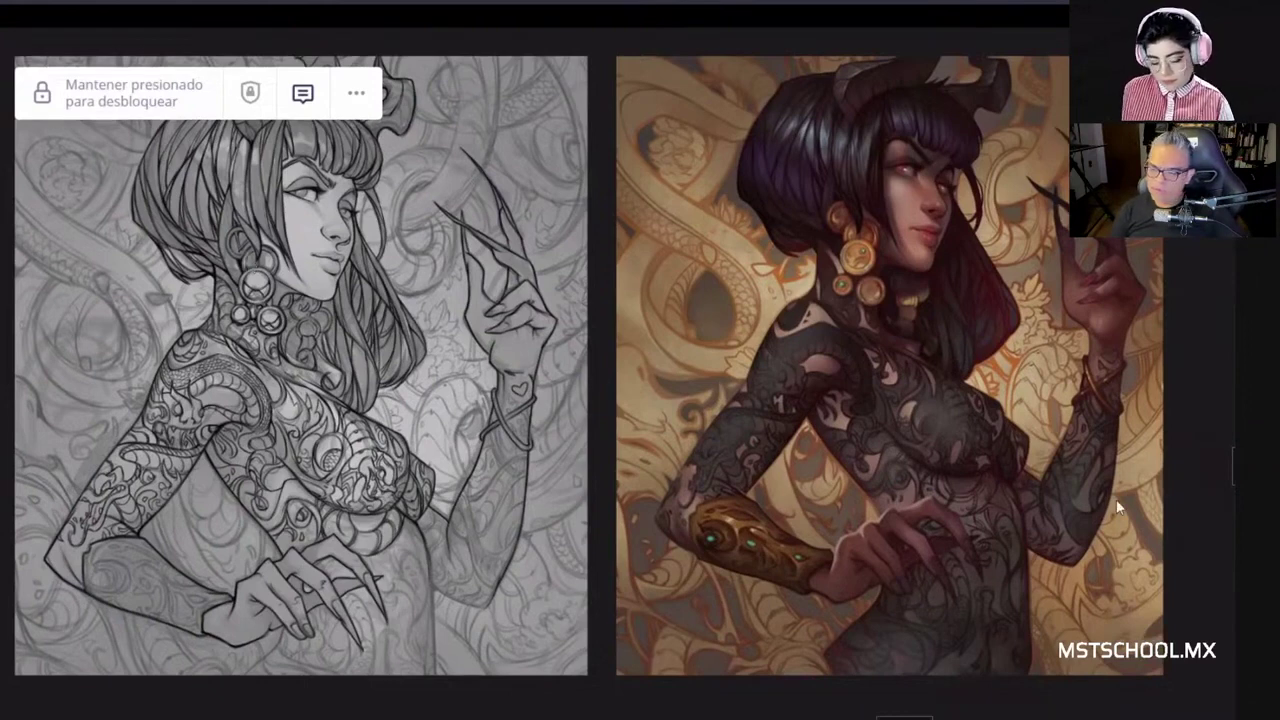
# Step: Switch to Photoshop and examine the grayscale portrait of the elf woman with glasses, enlarging her face and hair
pyautogui.hotkey('alt', 'Tab')
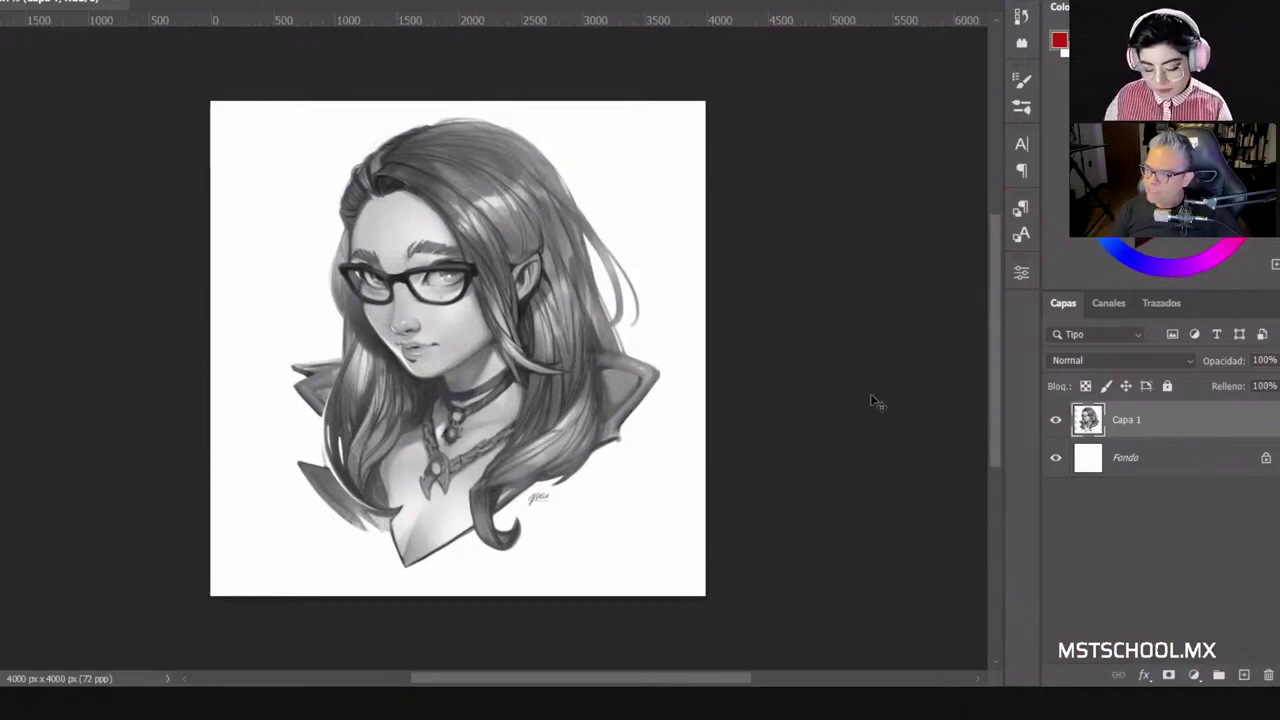
pyautogui.click(712, 320)
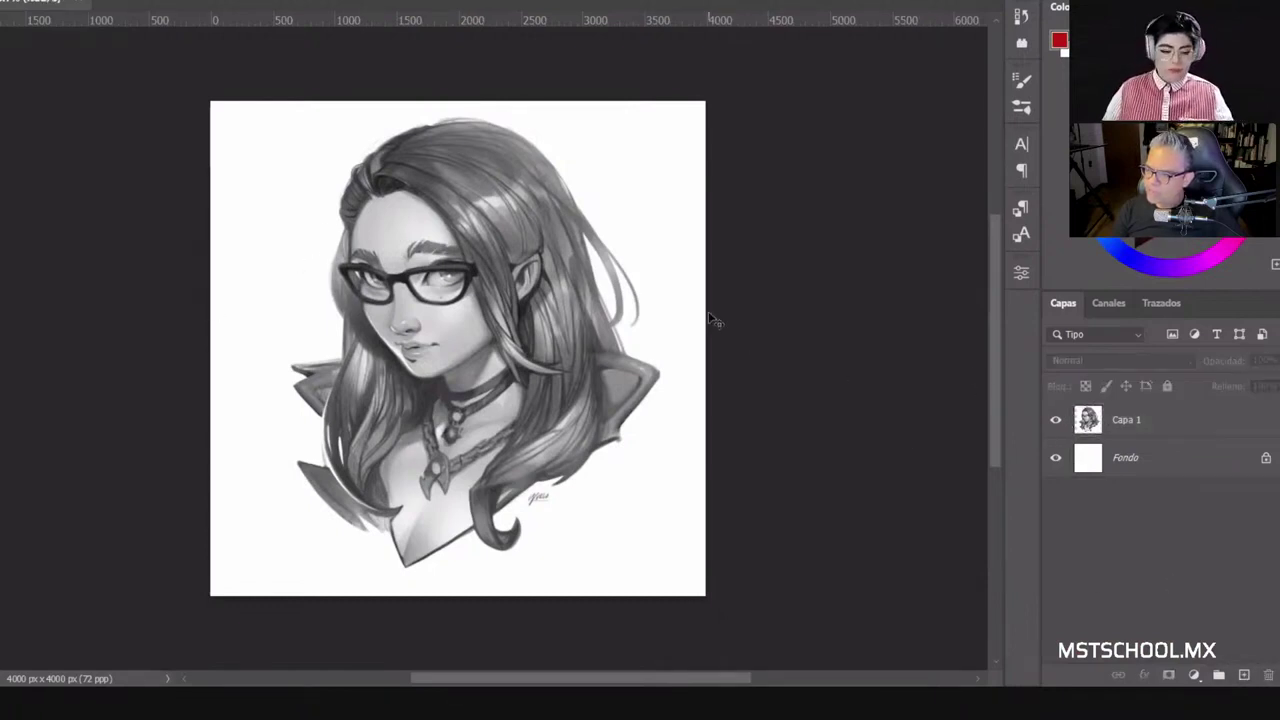
pyautogui.hotkey('ctrl', '+')
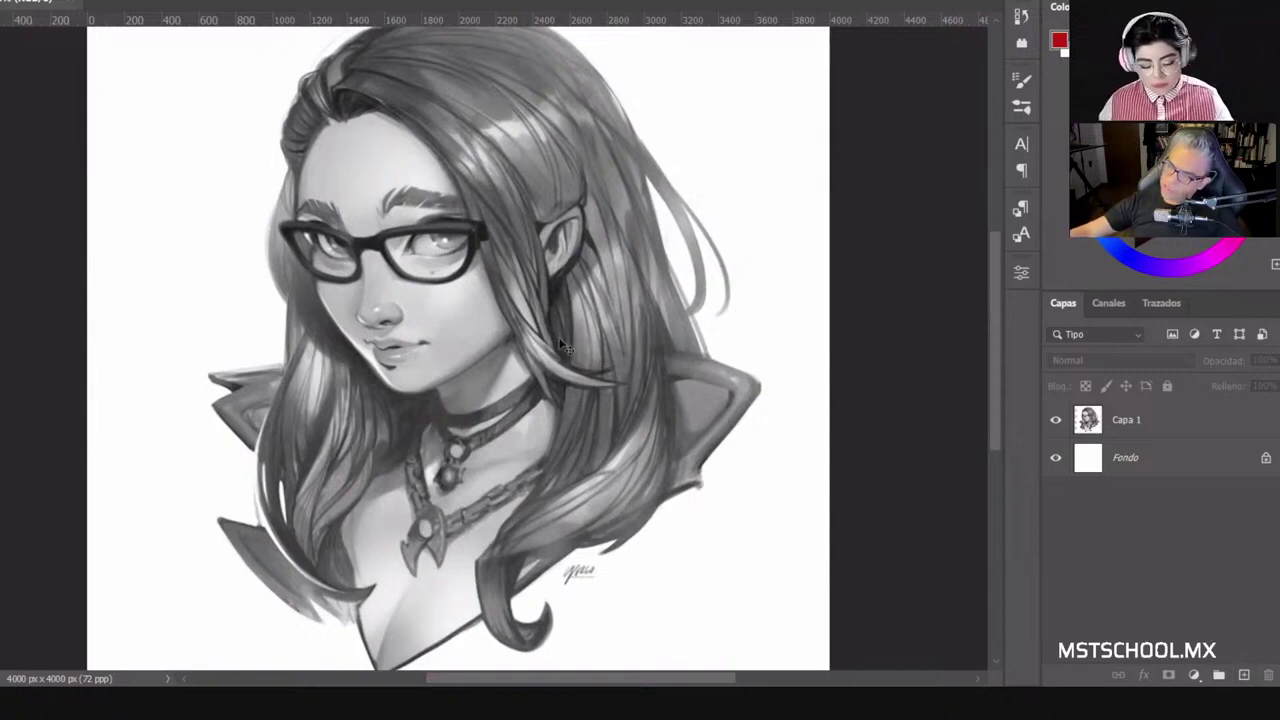
pyautogui.scroll(1, 565, 345)
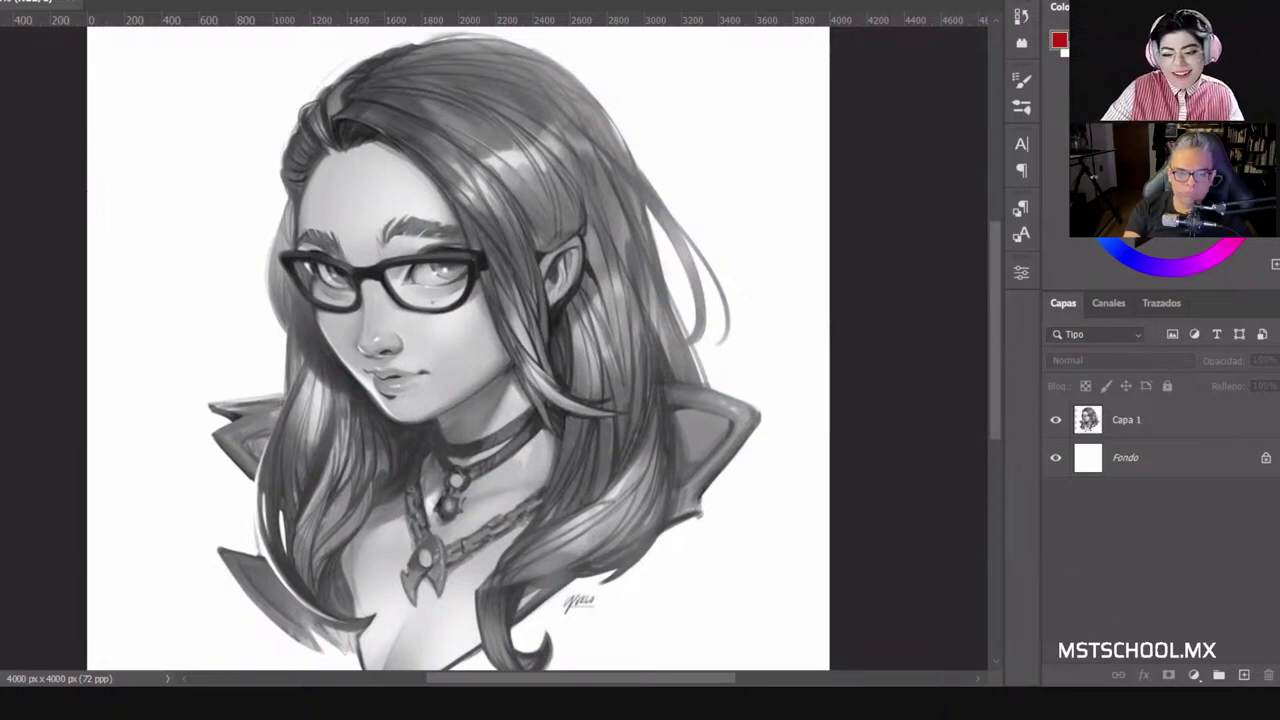
pyautogui.hotkey('ctrl', '+')
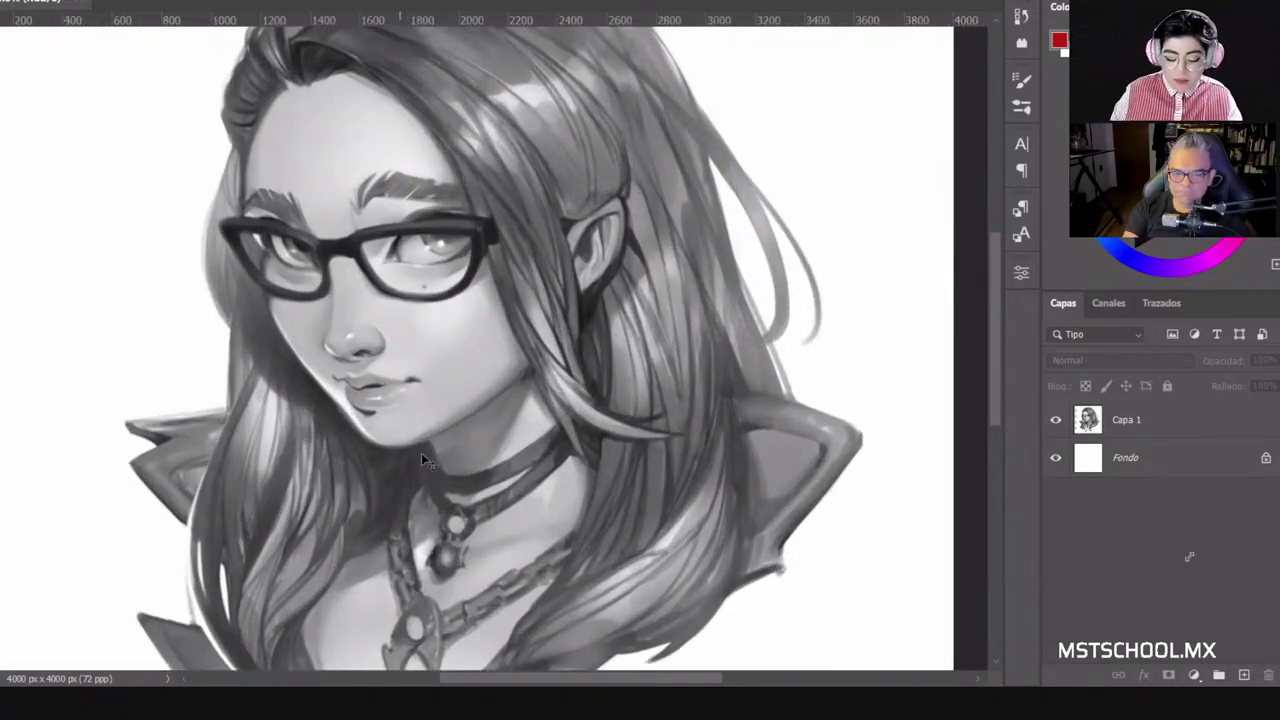
pyautogui.scroll(2, 297, 266)
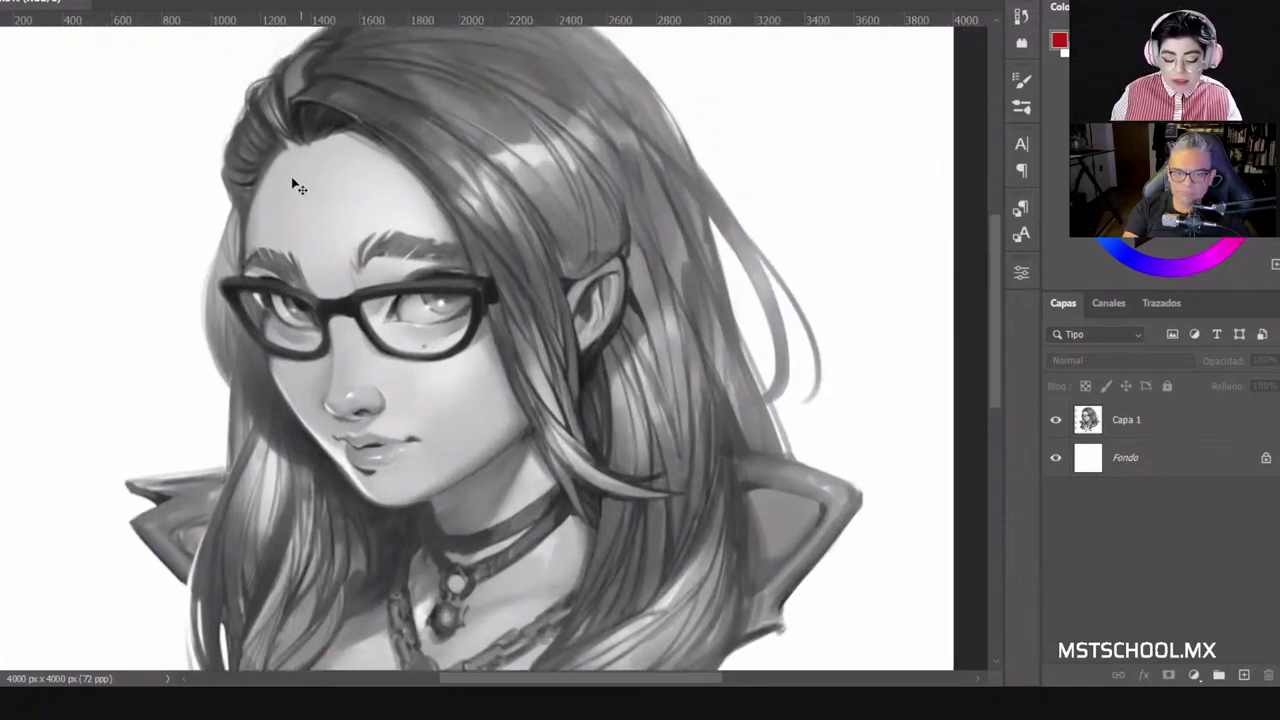
pyautogui.scroll(2, 300, 168)
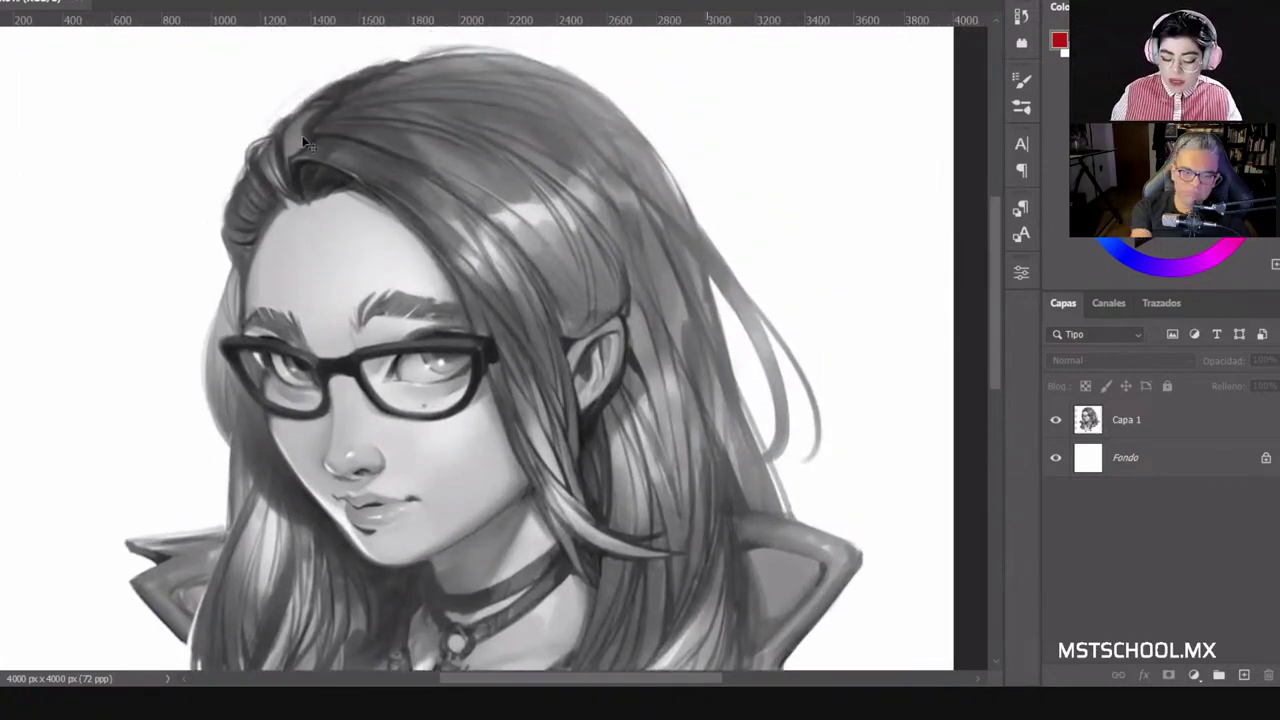
# Step: Examine the grayscale shading of the portrait's choker, chain necklace and collar, and return to the face and ear
pyautogui.scroll(-4, 500, 378)
pyautogui.scroll(-2, 508, 405)
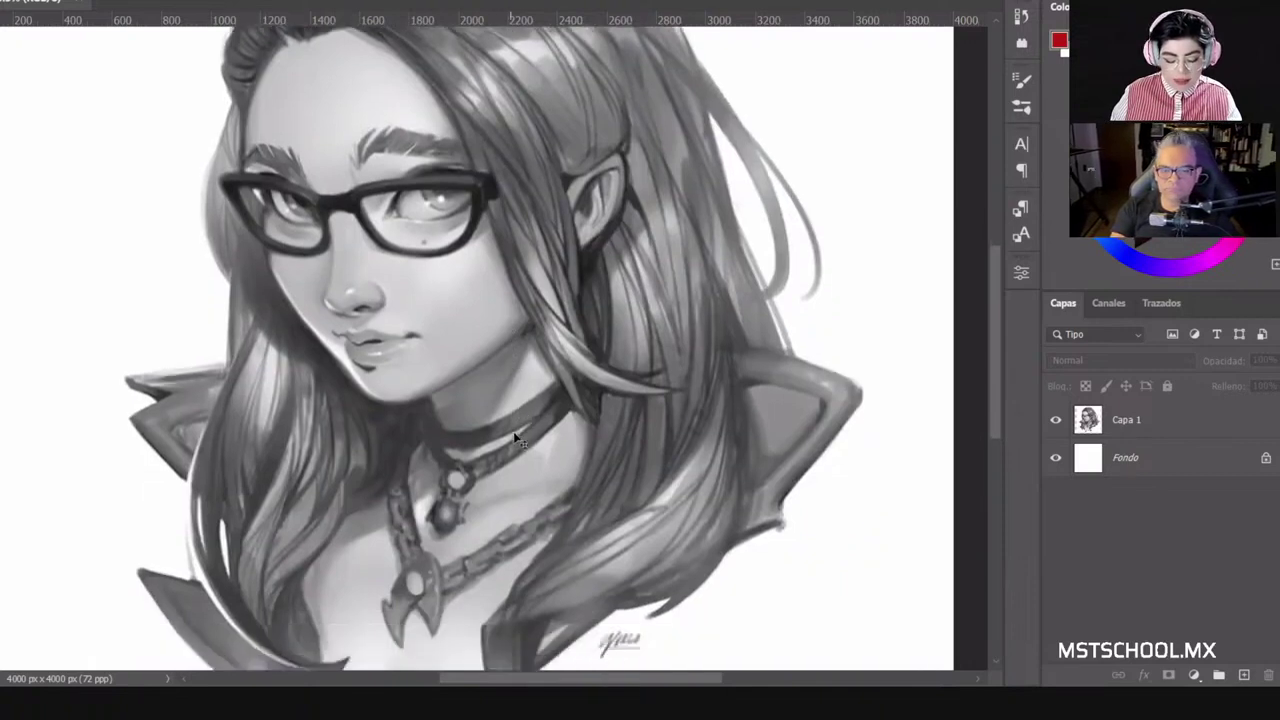
pyautogui.scroll(3, 418, 330)
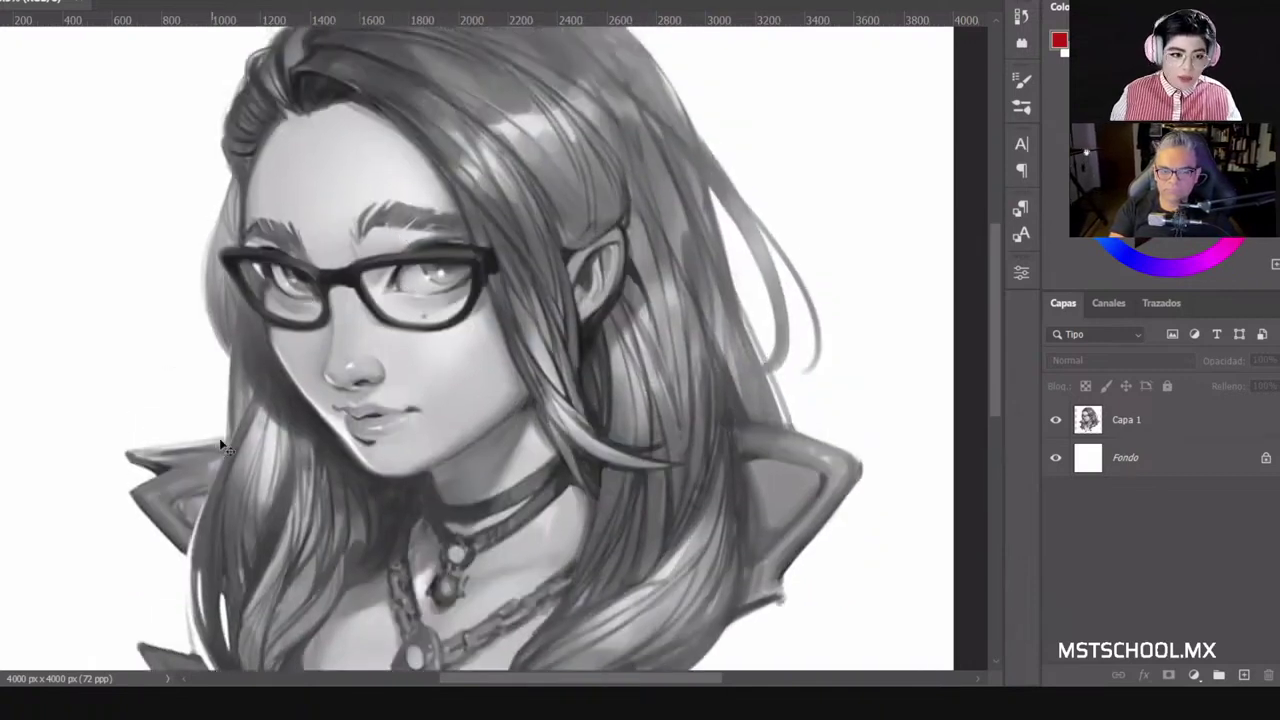
pyautogui.scroll(2, 221, 446)
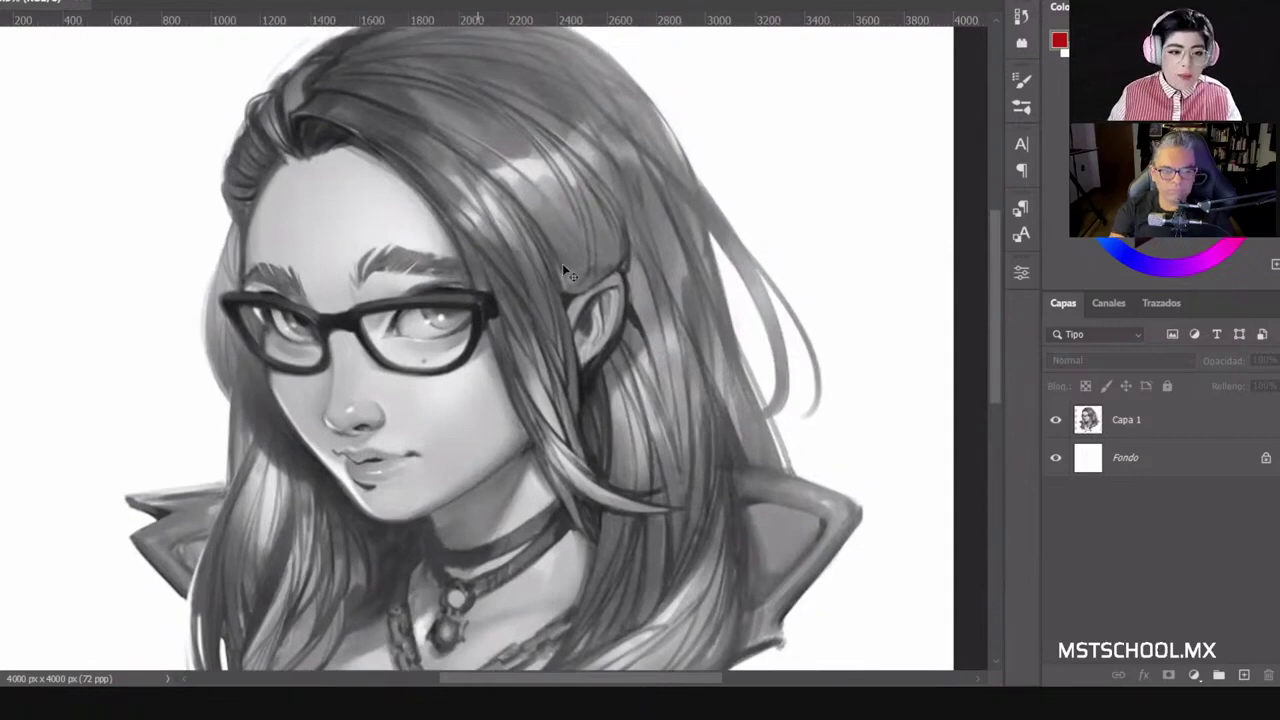
pyautogui.scroll(-5, 563, 266)
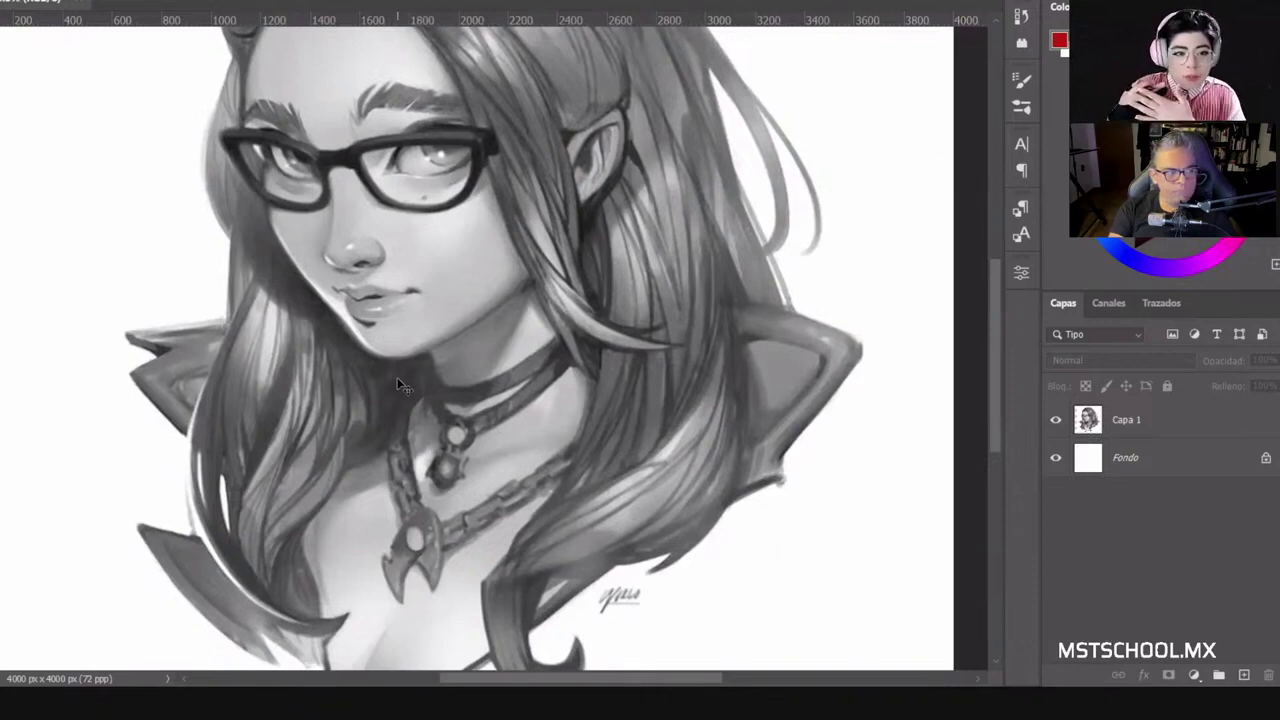
pyautogui.scroll(2, 397, 377)
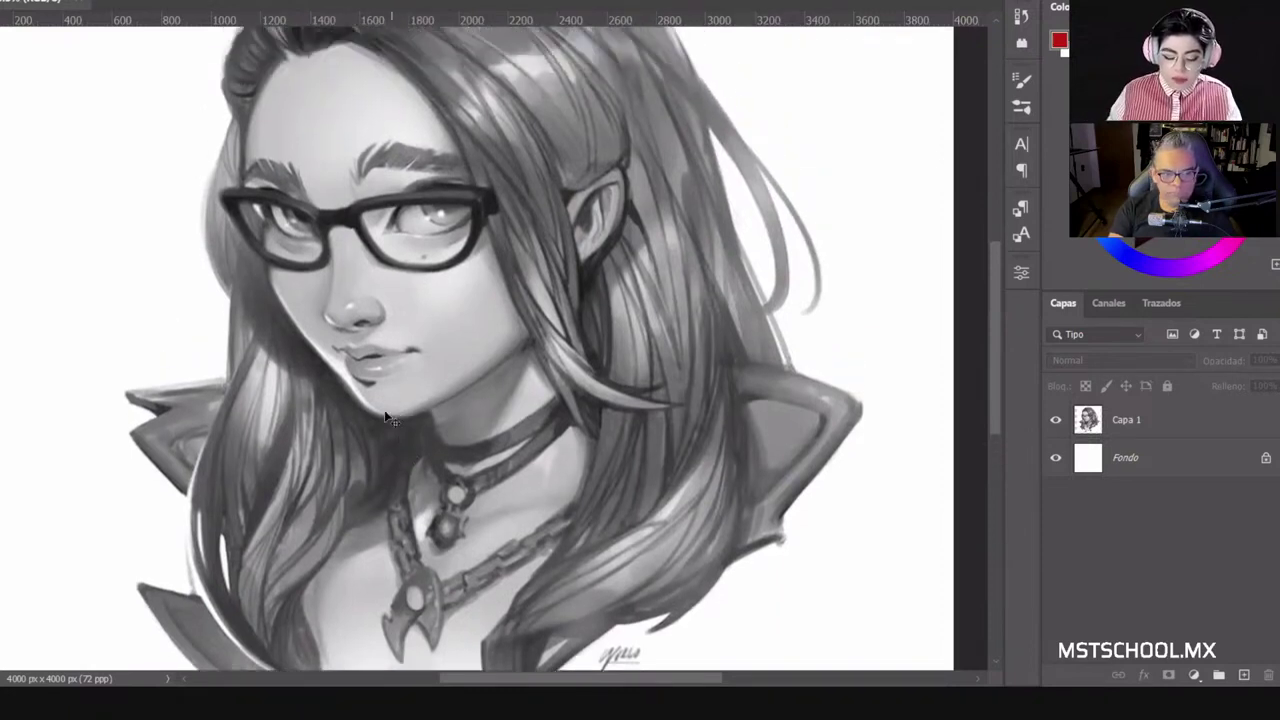
pyautogui.scroll(3, 312, 345)
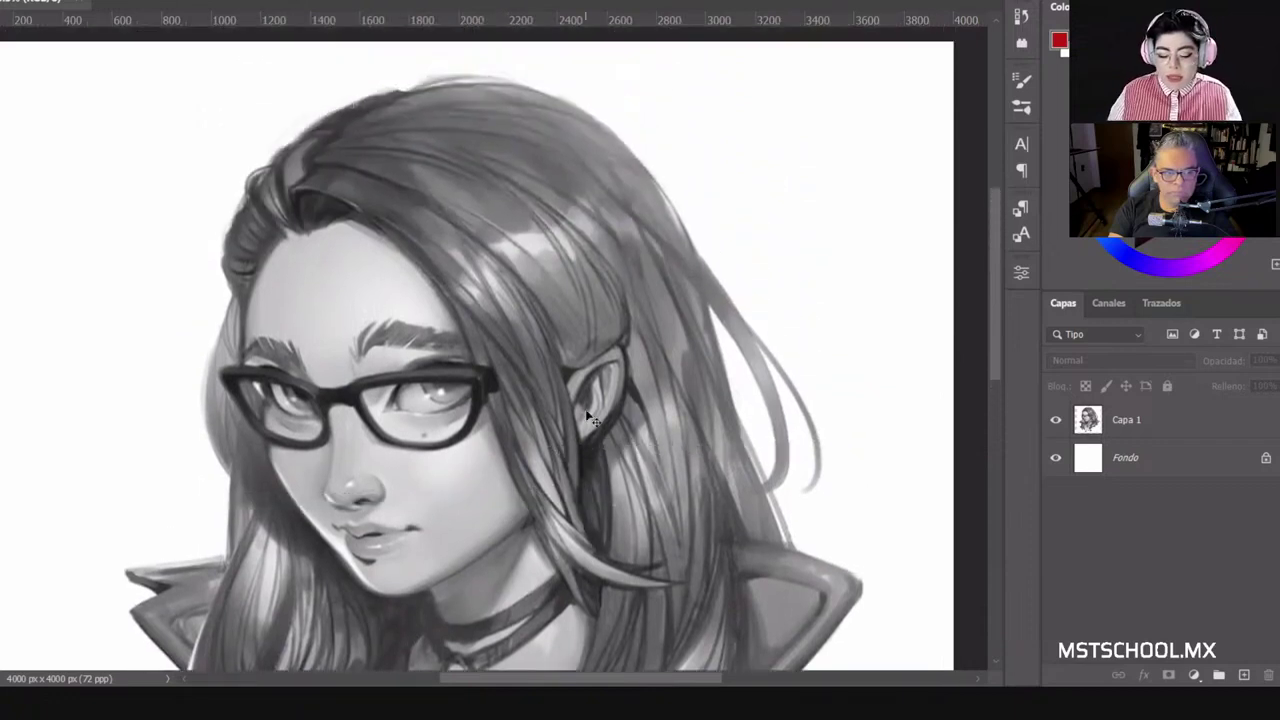
pyautogui.scroll(2, 591, 403)
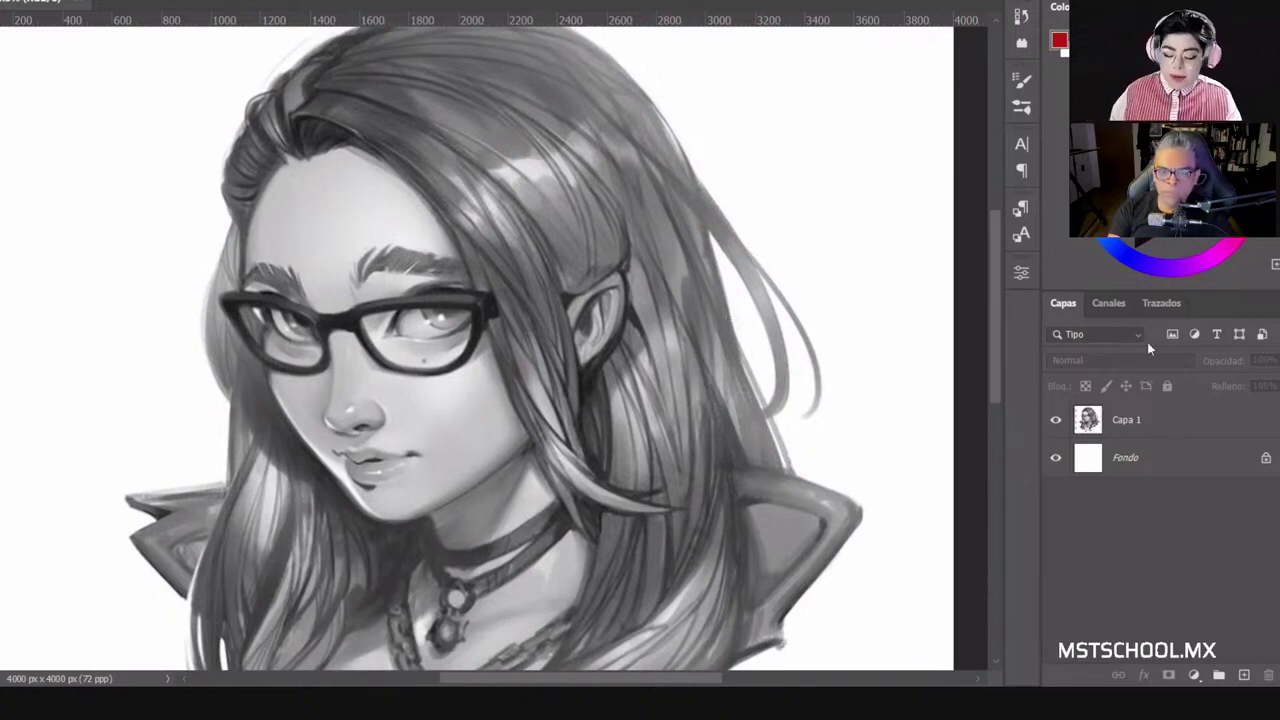
# Step: Review the portrait's light and shadow values from the forehead and hair strands down to the neck and pendant
pyautogui.scroll(-3, 400, 368)
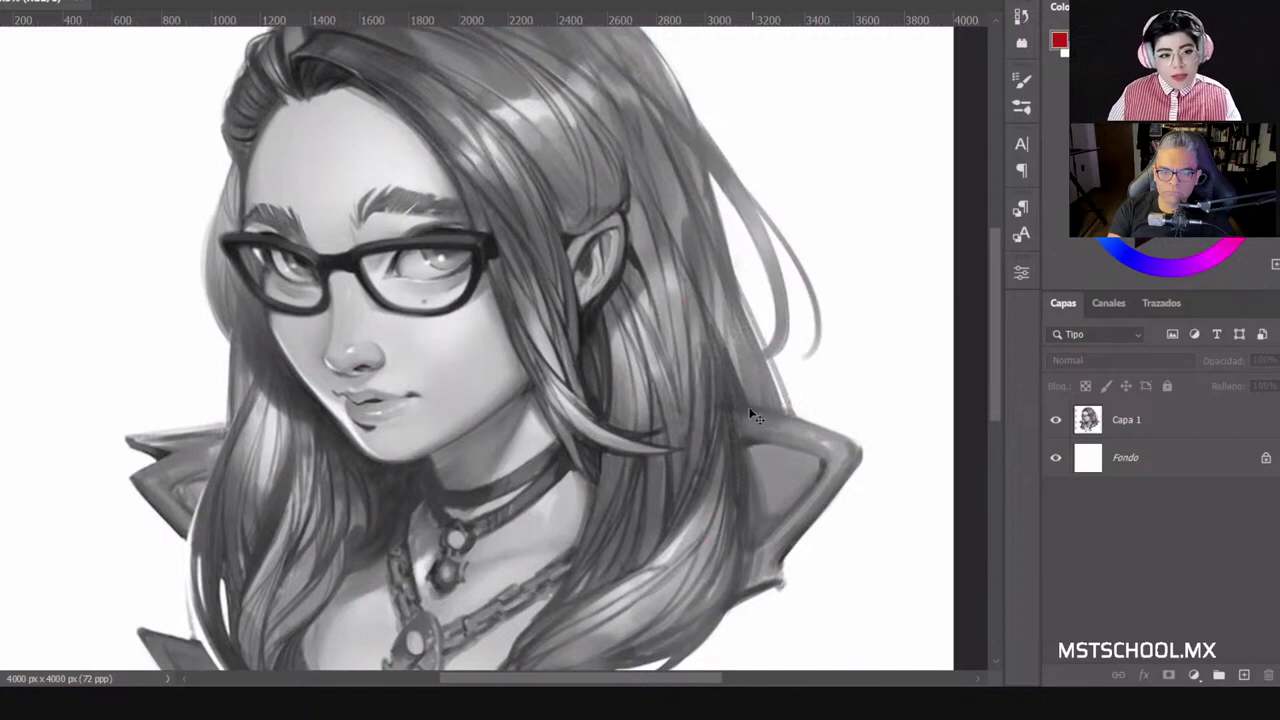
pyautogui.scroll(3, 741, 435)
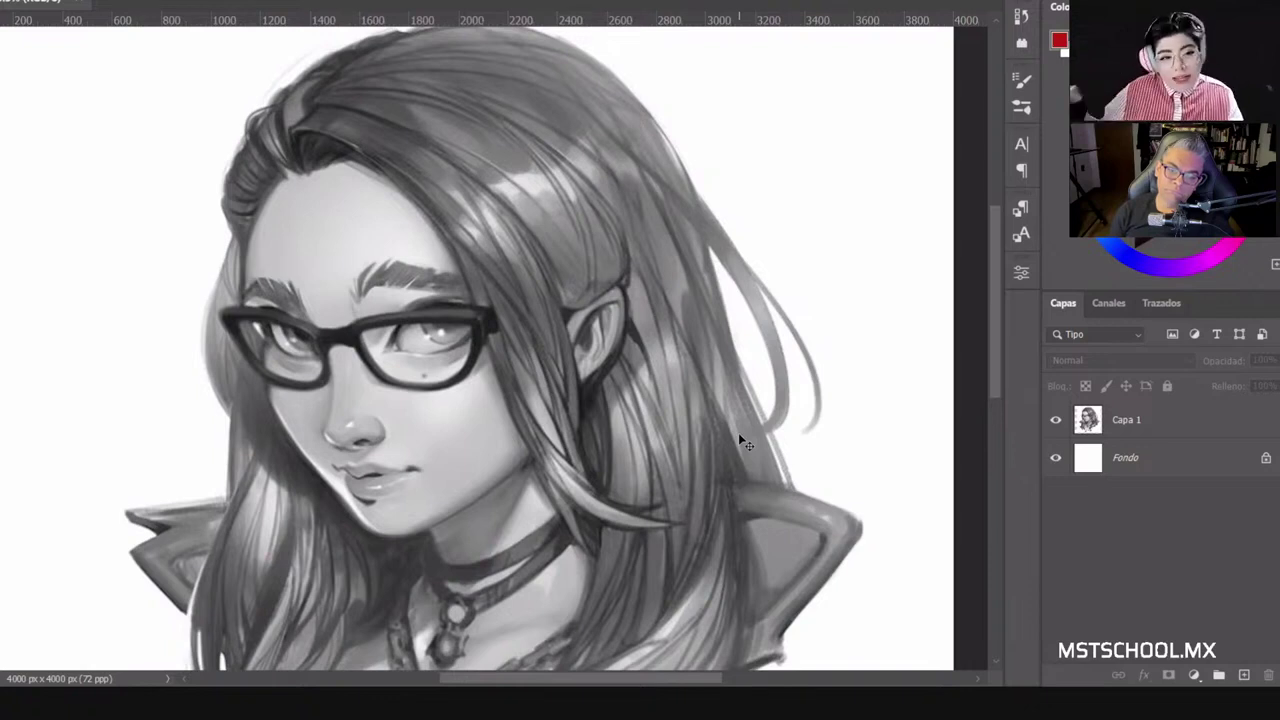
pyautogui.scroll(-5, 742, 424)
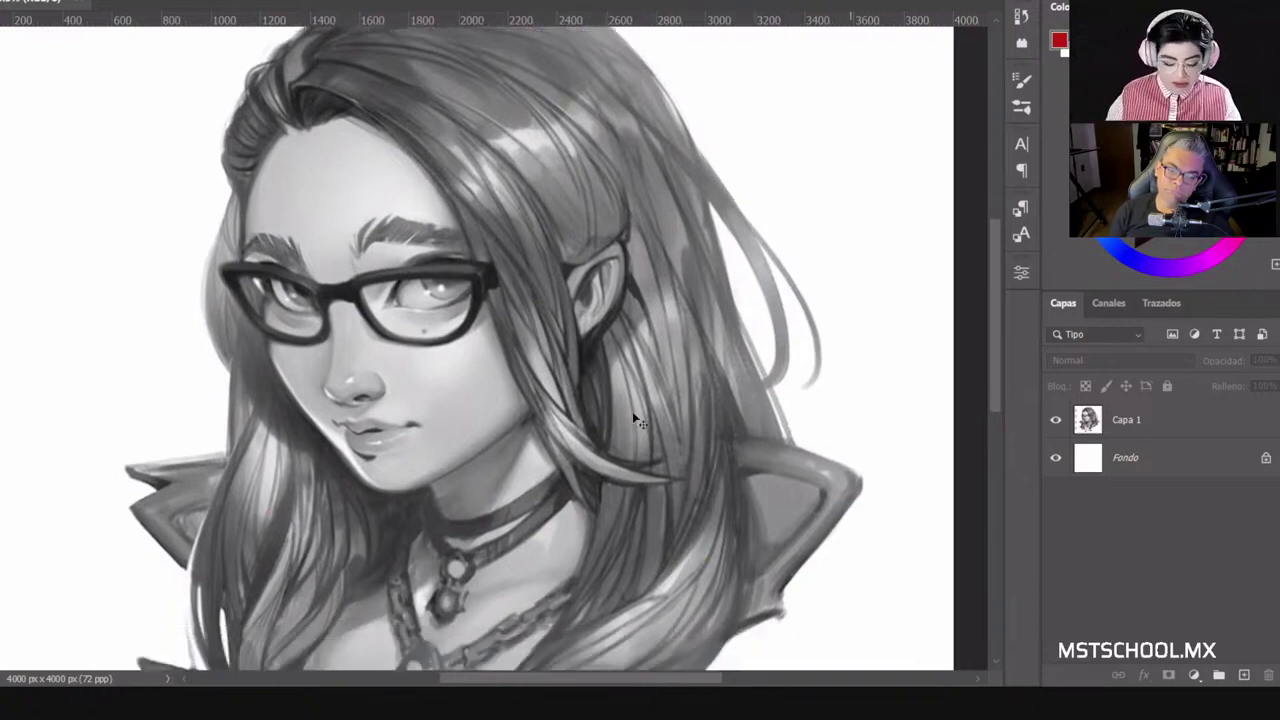
pyautogui.scroll(3, 685, 419)
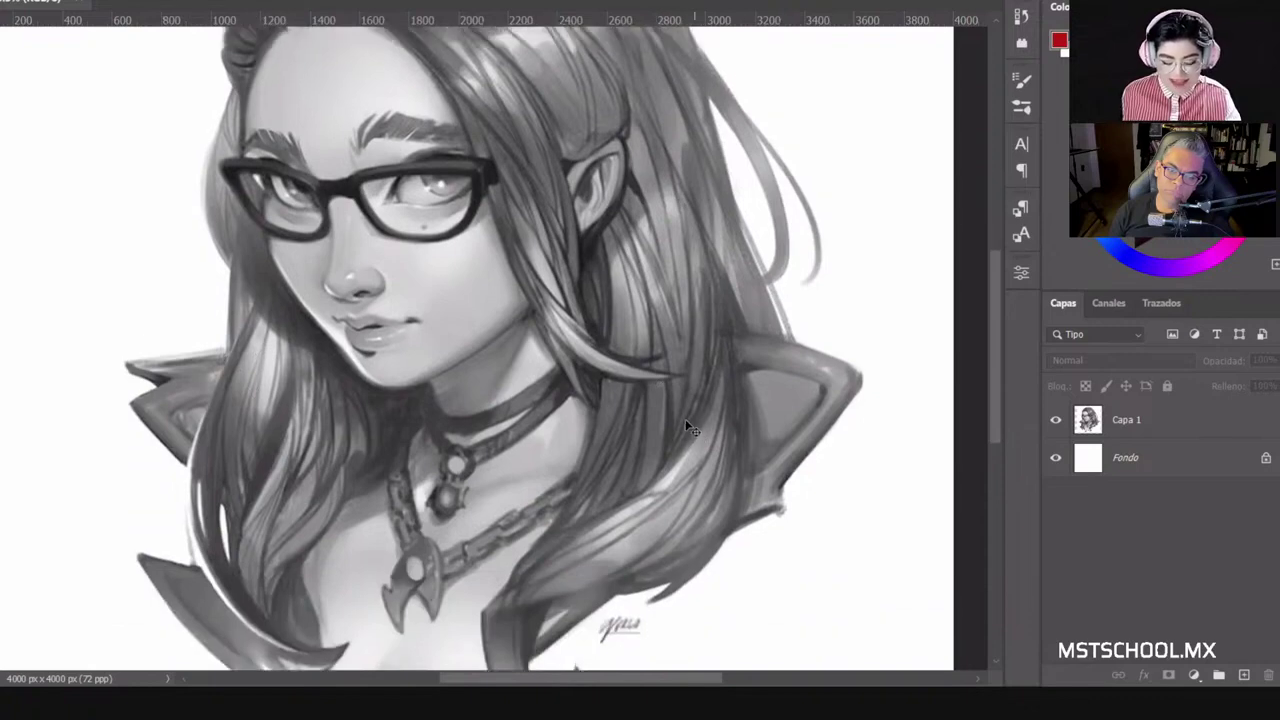
pyautogui.scroll(2, 560, 440)
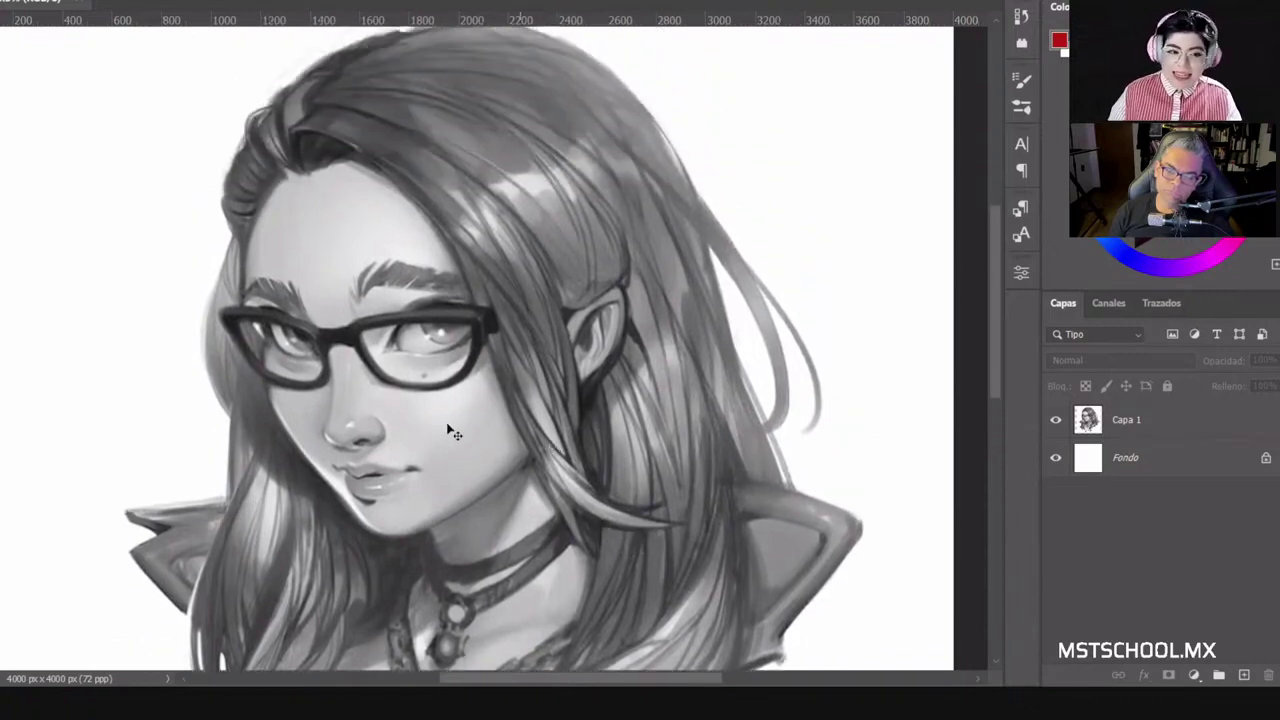
pyautogui.scroll(2, 345, 320)
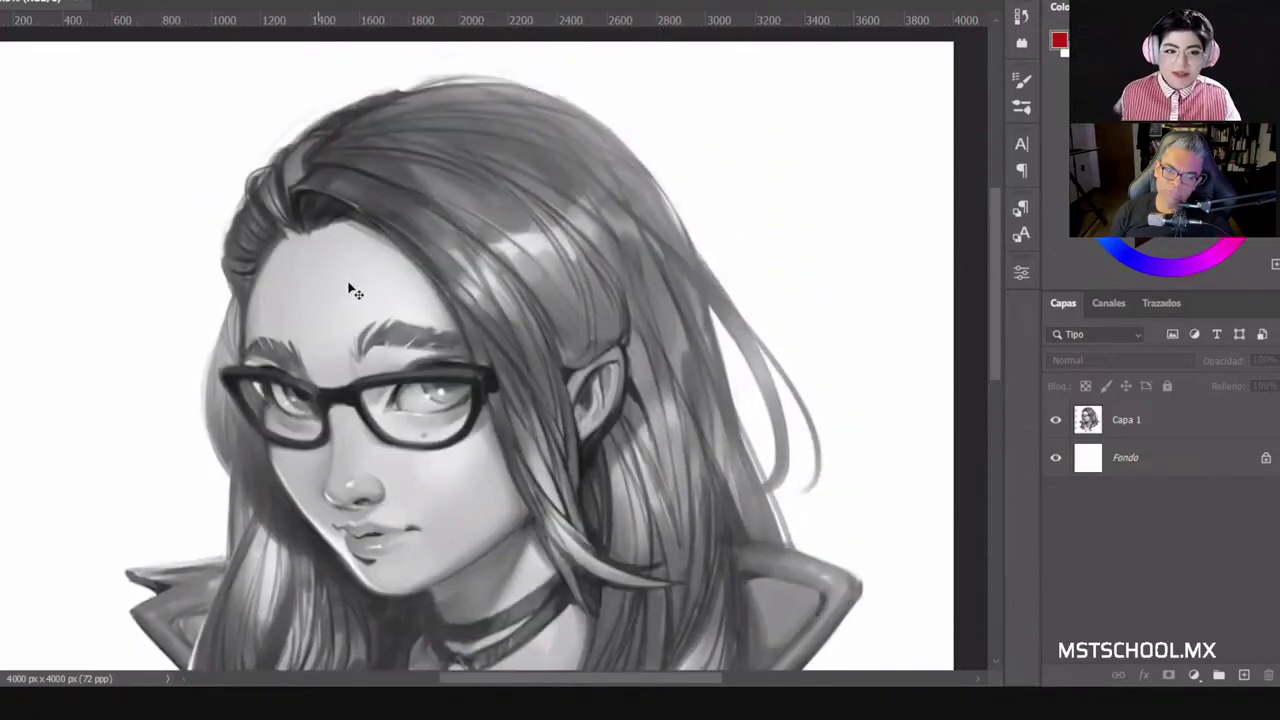
pyautogui.scroll(-5, 350, 292)
pyautogui.scroll(-3, 450, 318)
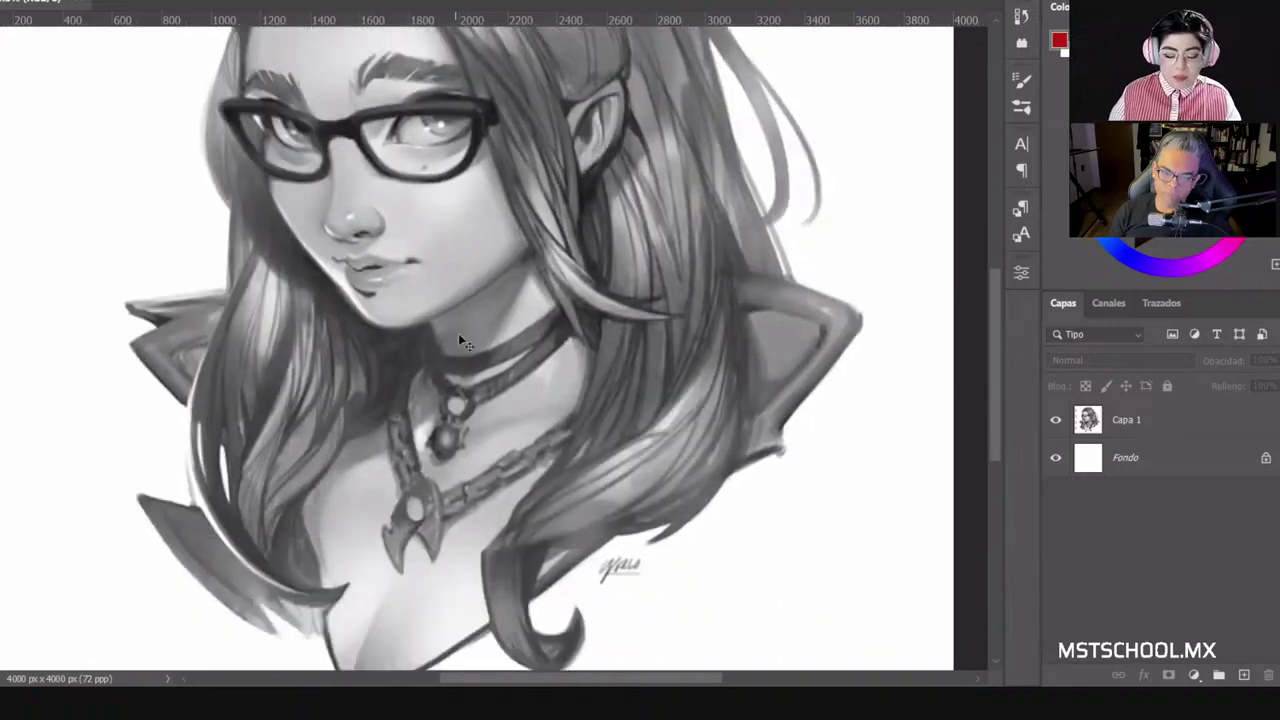
pyautogui.scroll(2, 565, 335)
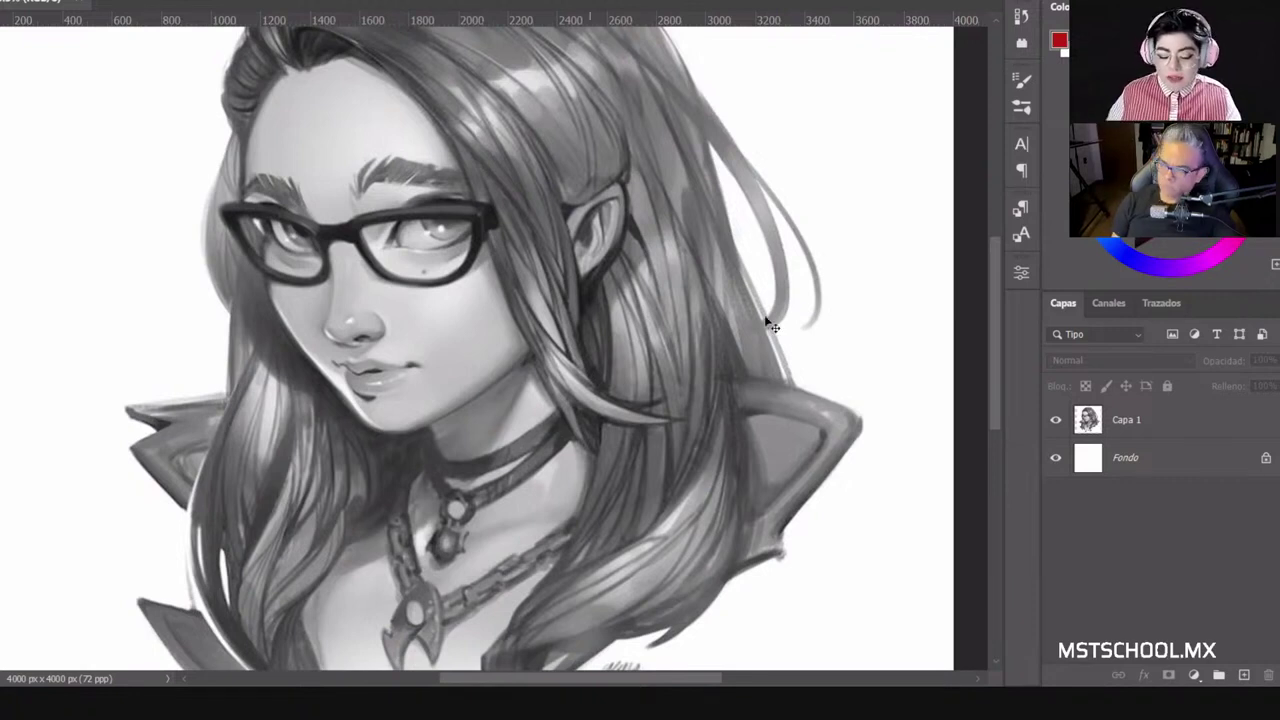
pyautogui.scroll(4, 806, 410)
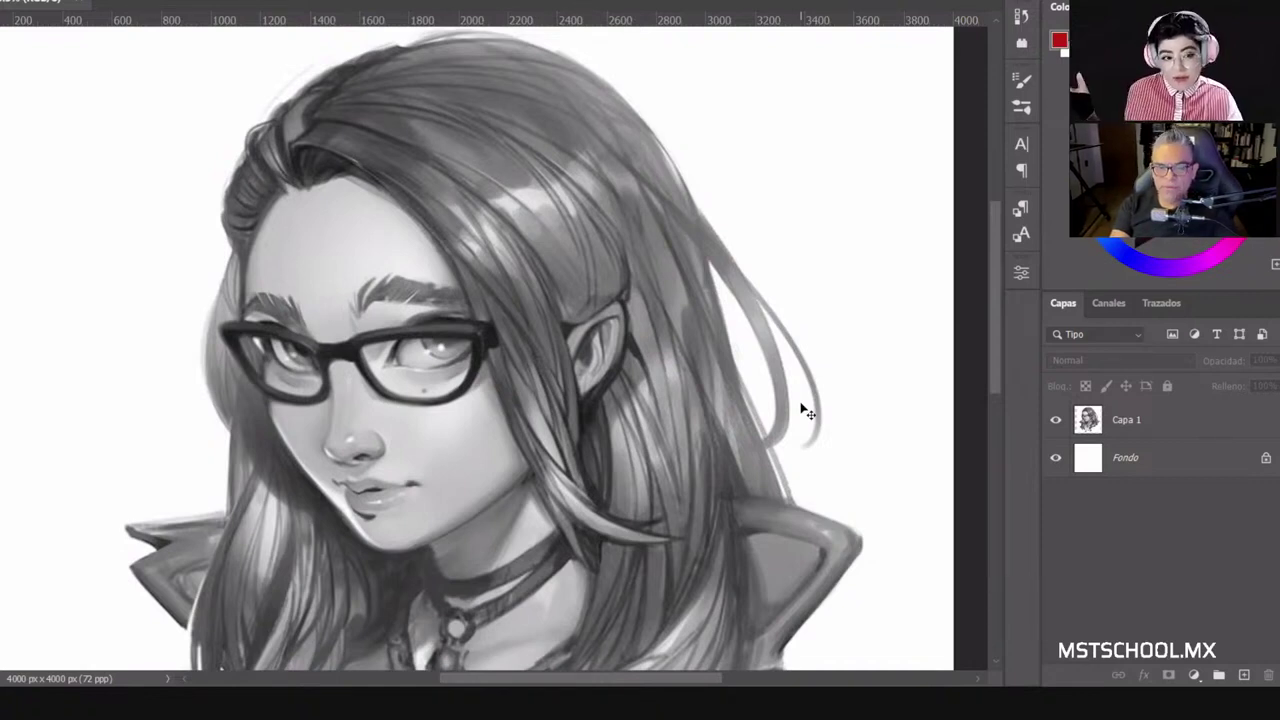
# Step: Add a new empty layer above the portrait layer "Capa 1" and look through the available blending modes
pyautogui.click(1118, 425)
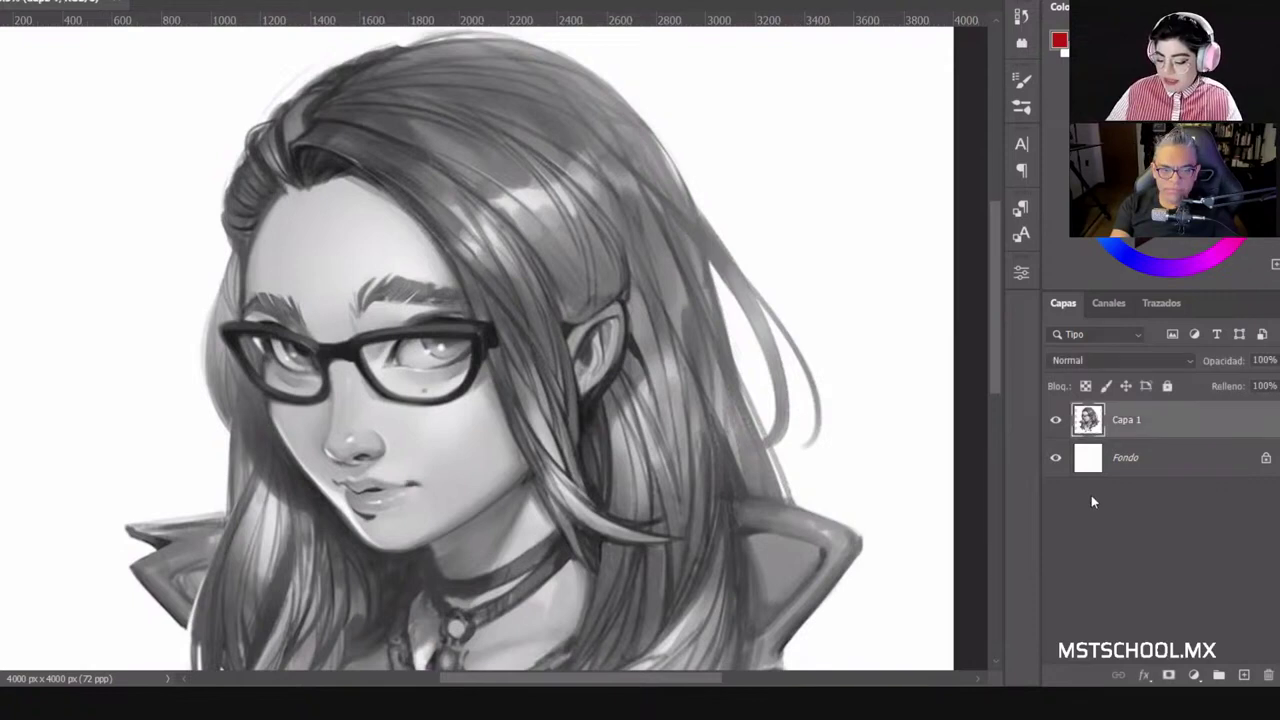
pyautogui.click(1243, 675)
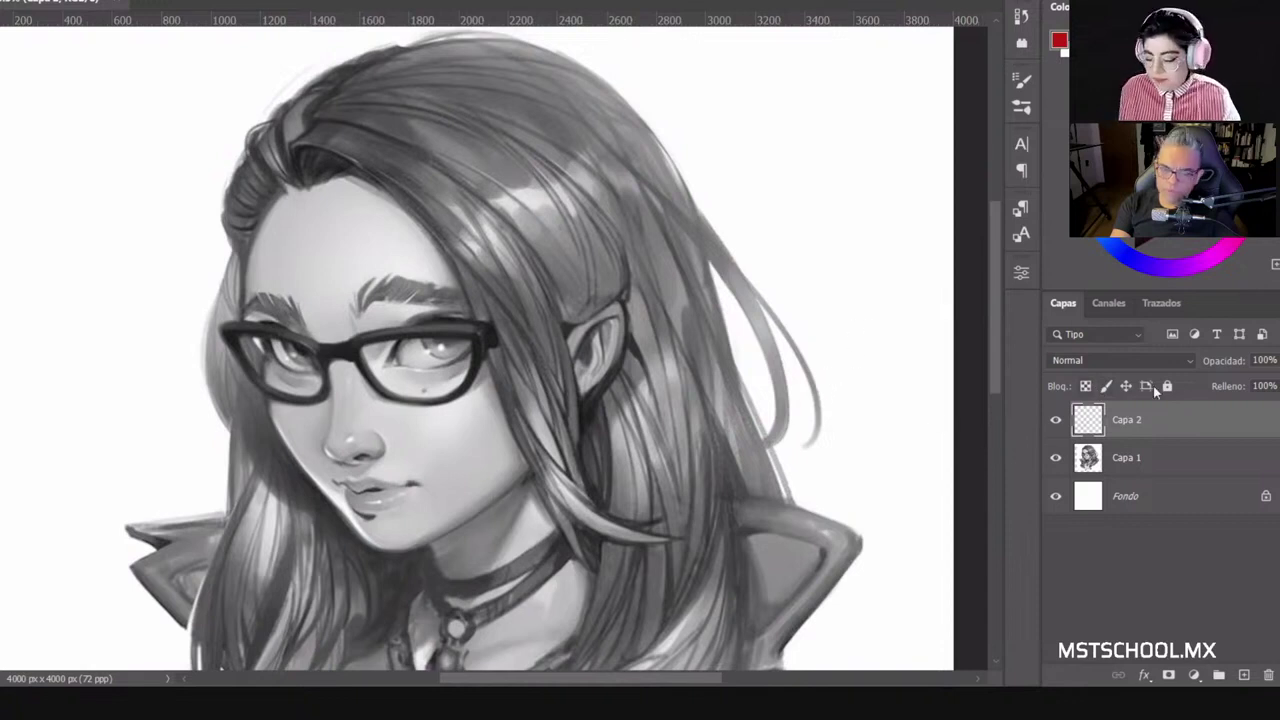
pyautogui.scroll(-1, 777, 371)
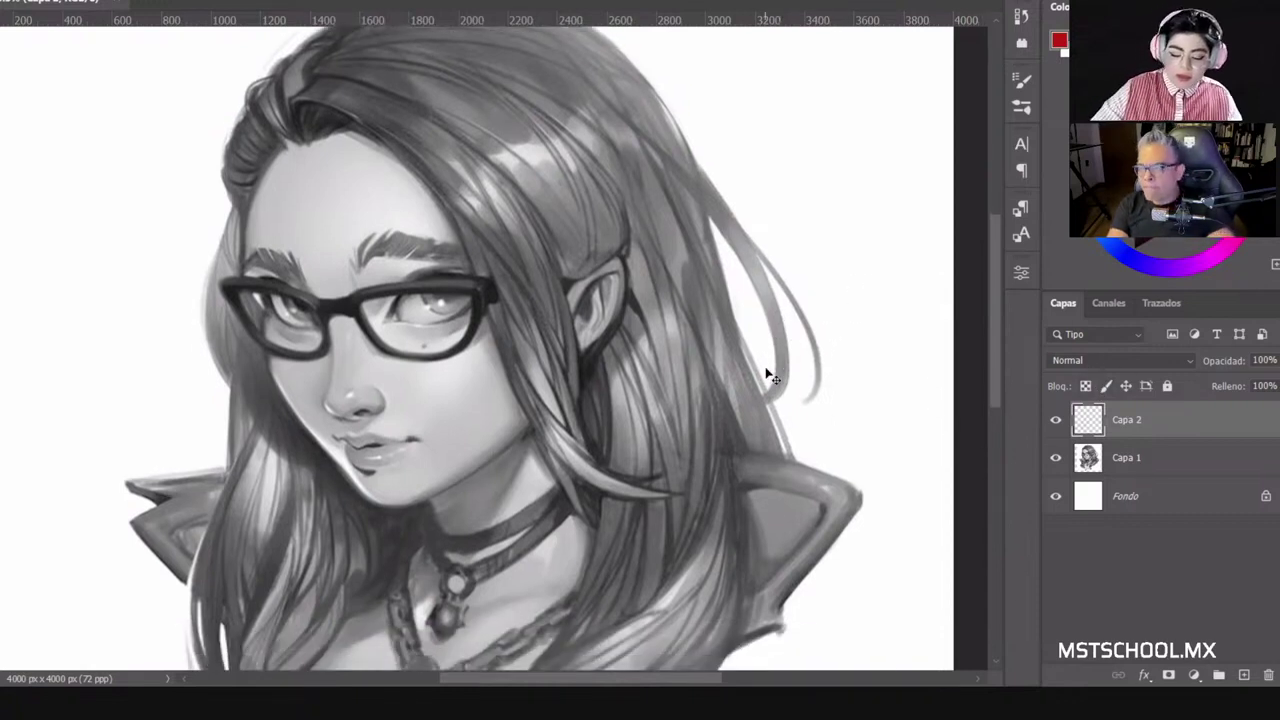
pyautogui.scroll(-2, 768, 373)
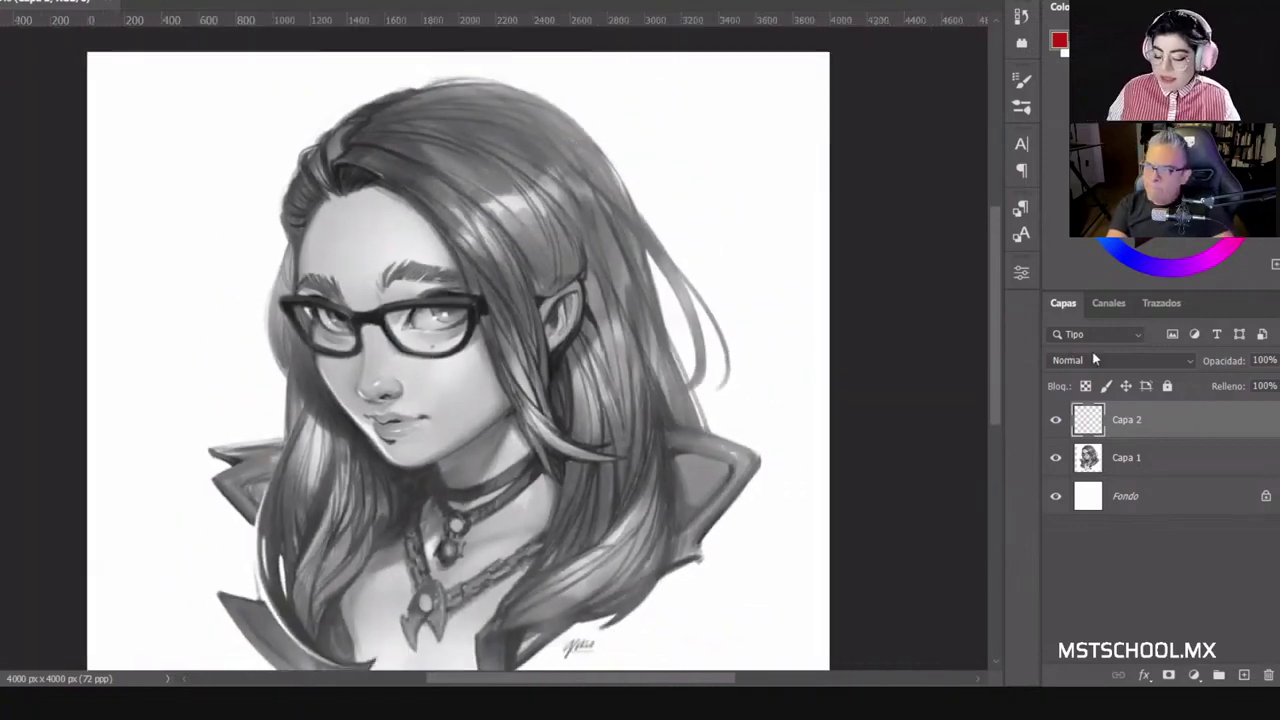
pyautogui.click(1091, 361)
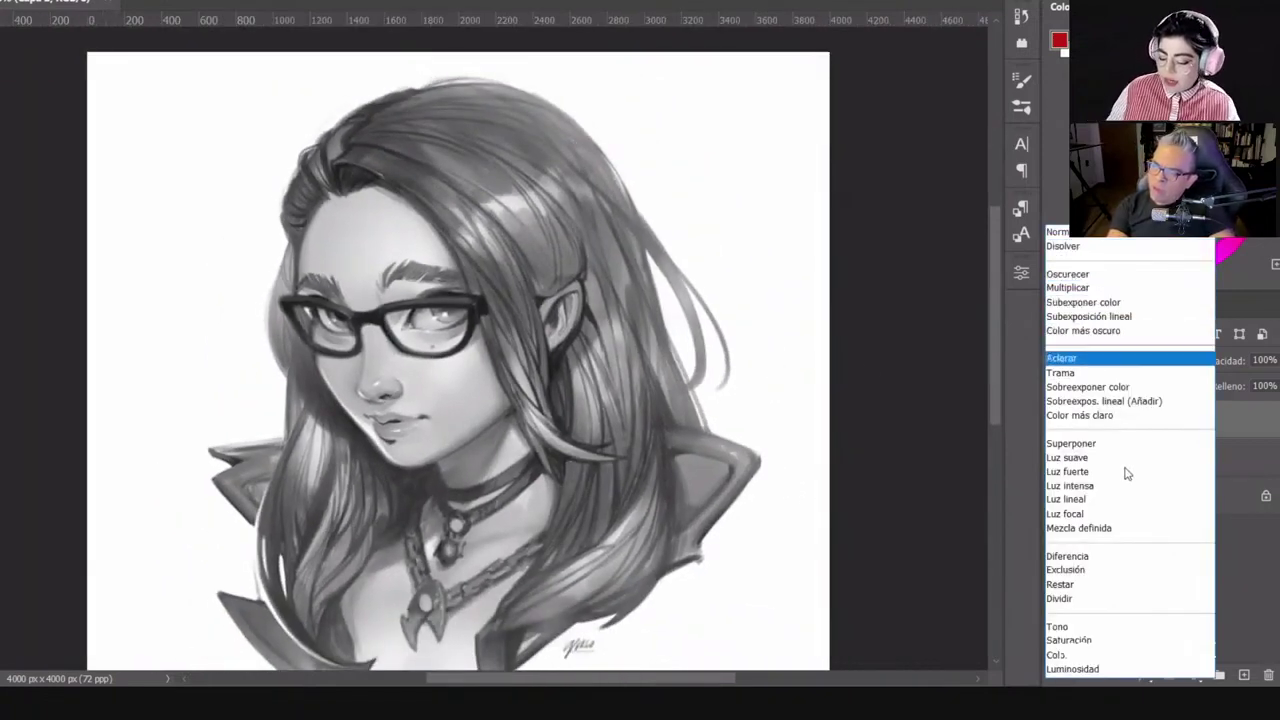
pyautogui.press('Escape')
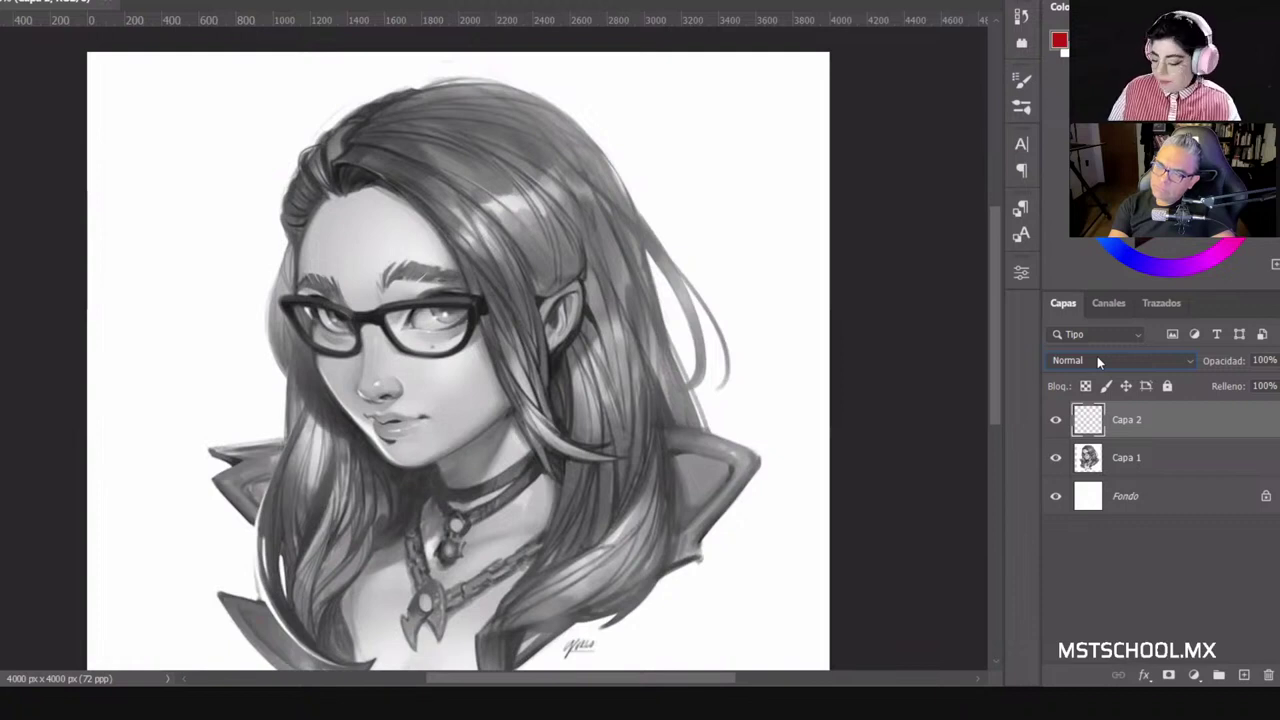
# Step: Set the blending mode of the empty layer "Capa 2" to Superponer
pyautogui.click(1097, 360)
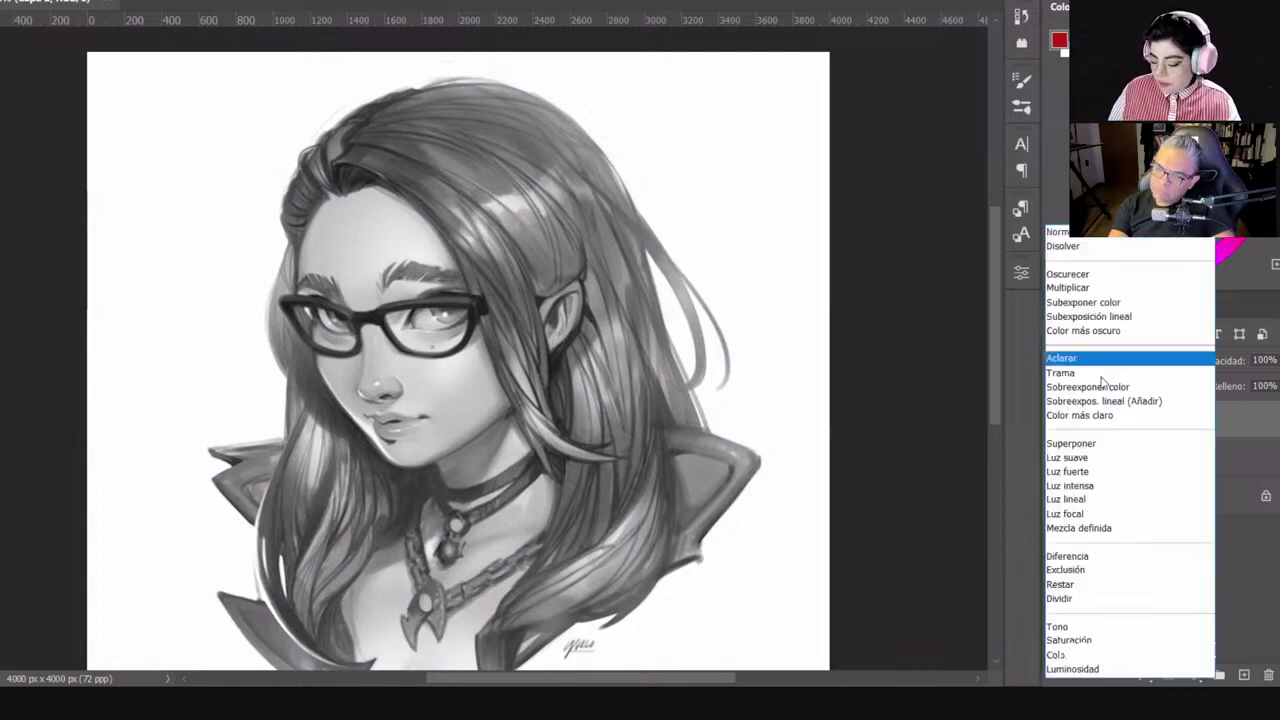
pyautogui.click(1124, 449)
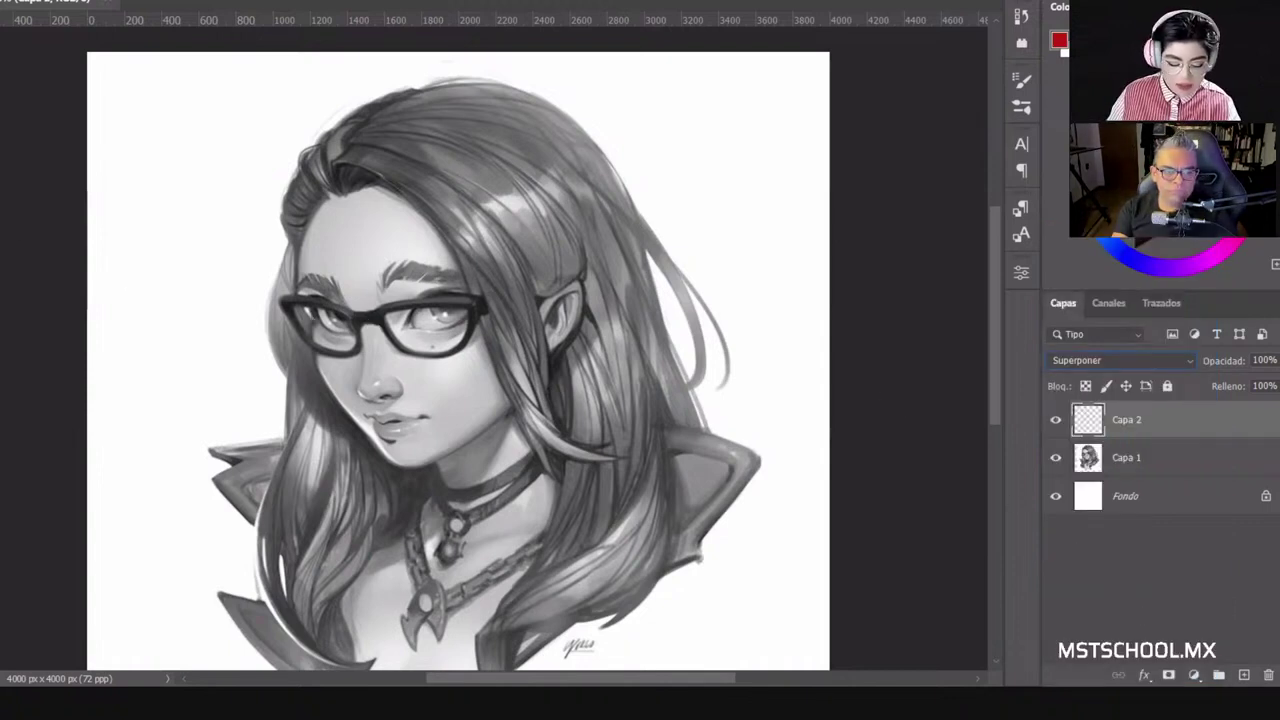
pyautogui.rightClick(305, 316)
pyautogui.click(517, 273)
pyautogui.rightClick(530, 279)
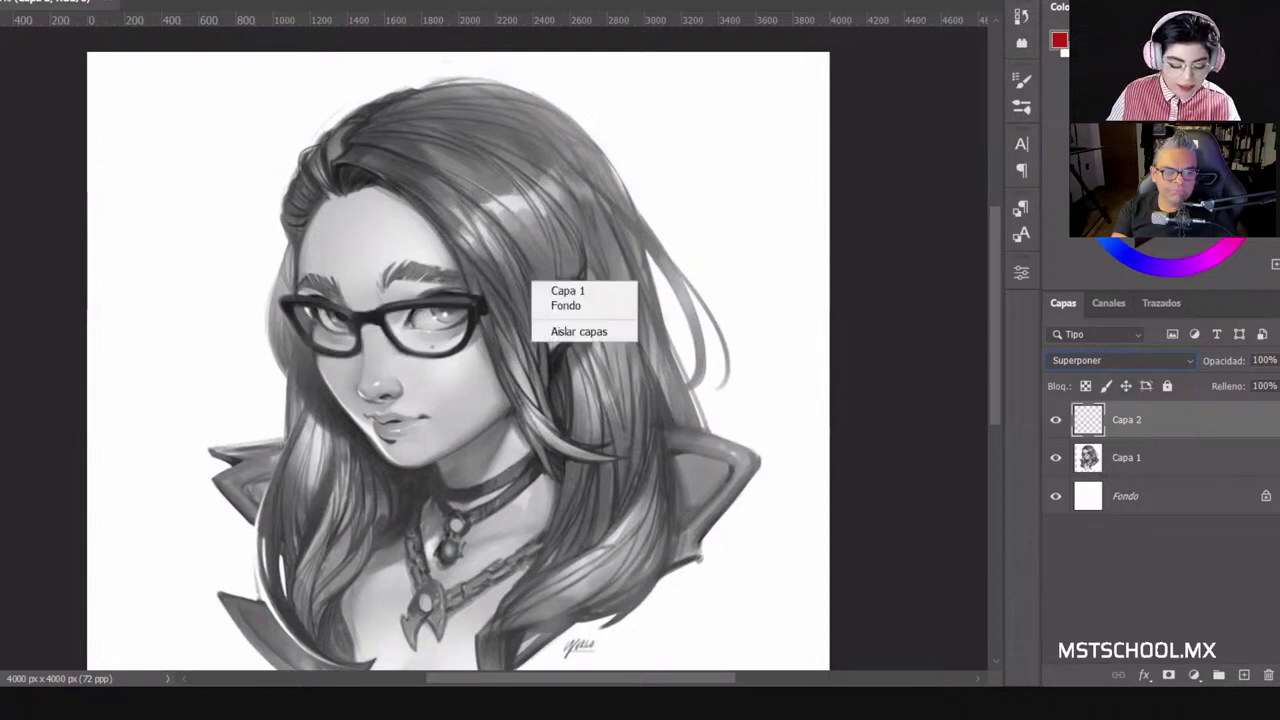
pyautogui.click(39, 222)
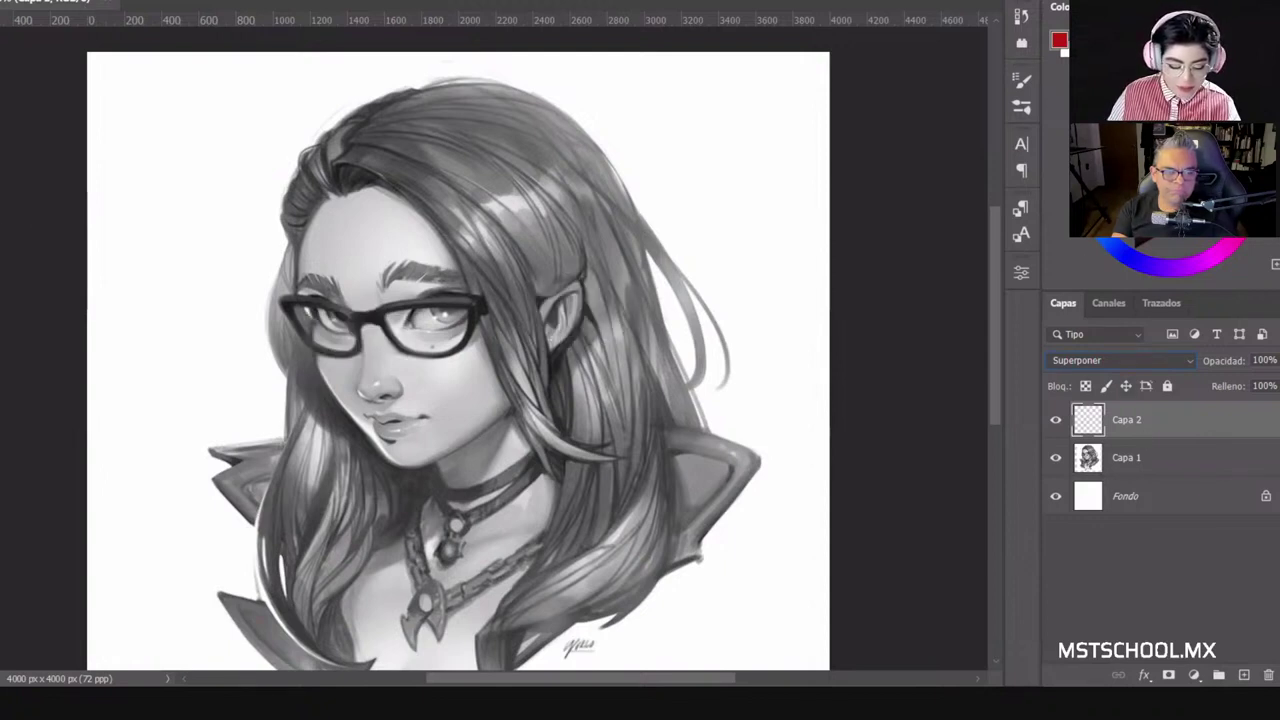
# Step: Enlarge the soft round brush to 2539 px and paint a red glow over the face and the hair beside the ear
pyautogui.rightClick(516, 336)
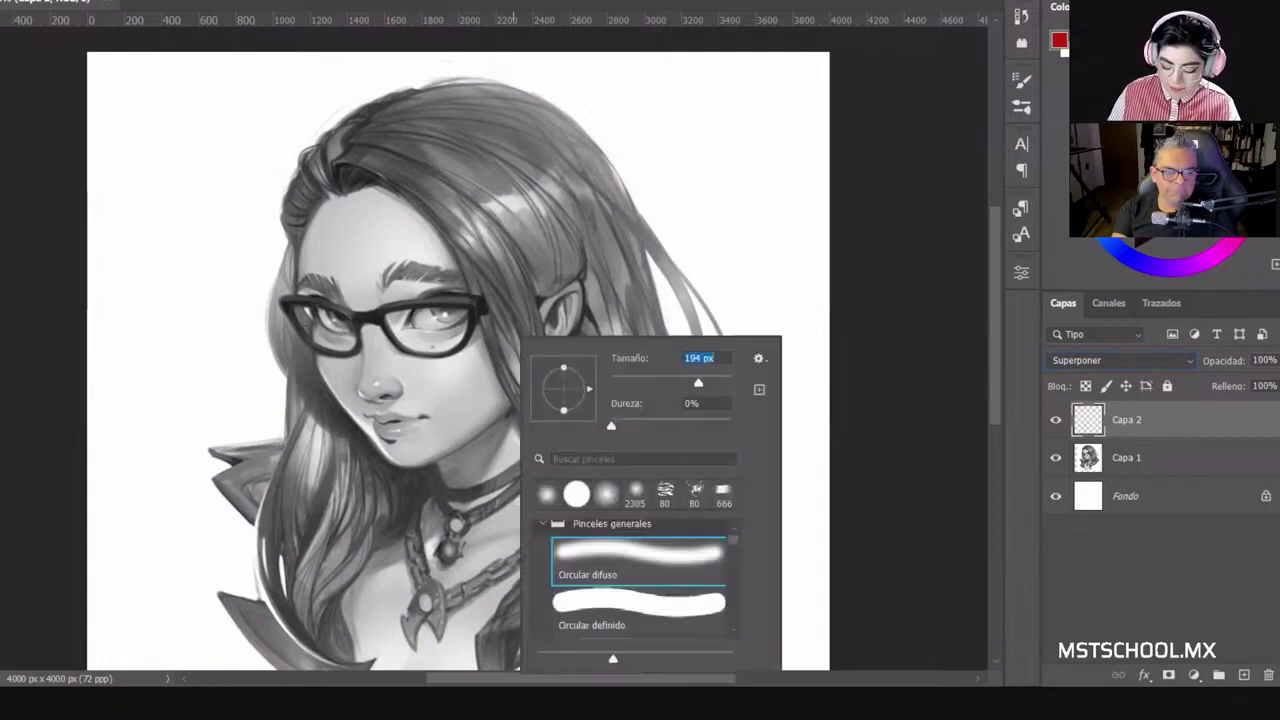
pyautogui.moveTo(719, 382); pyautogui.dragTo(717, 383)
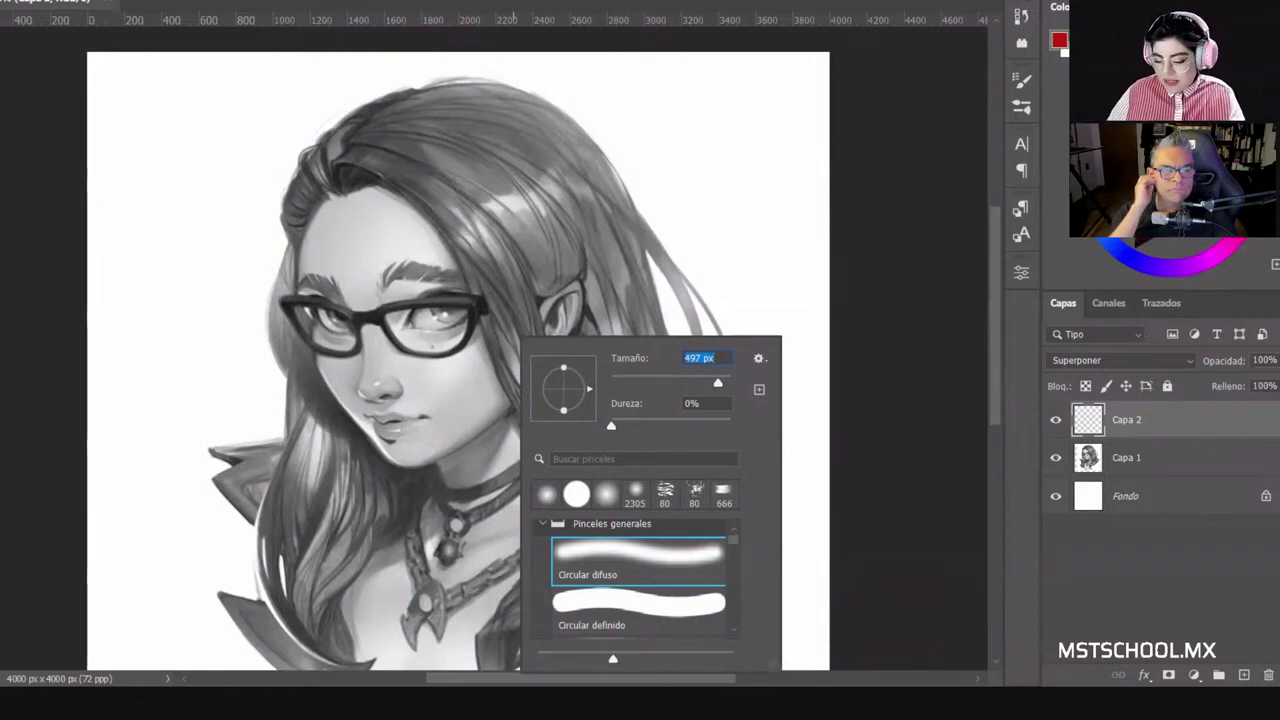
pyautogui.click(700, 295)
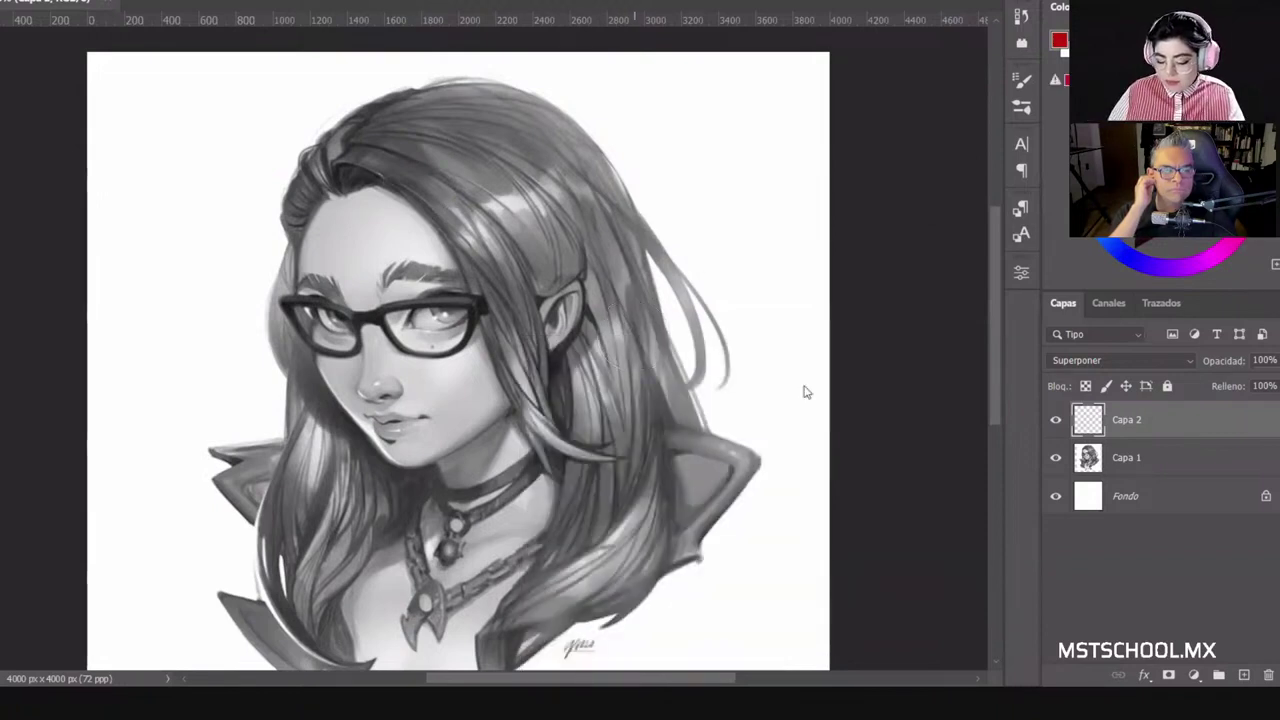
pyautogui.rightClick(846, 387)
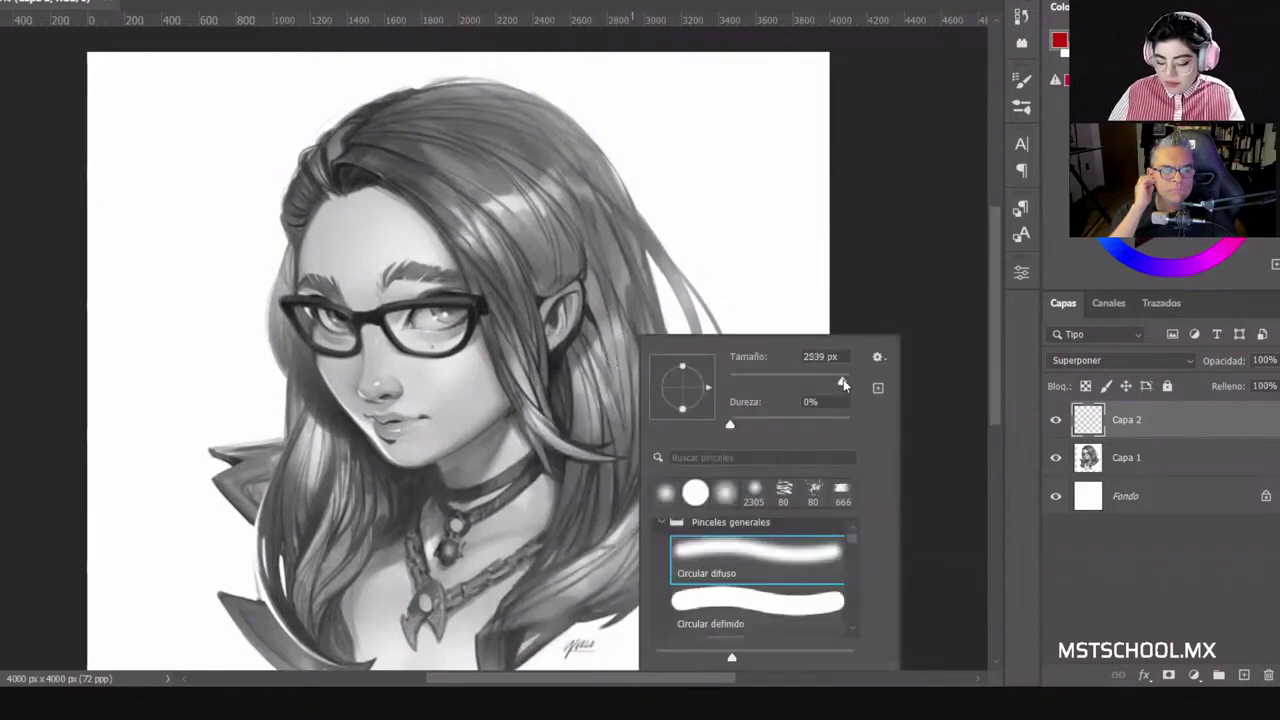
pyautogui.click(380, 420)
pyautogui.click(616, 369)
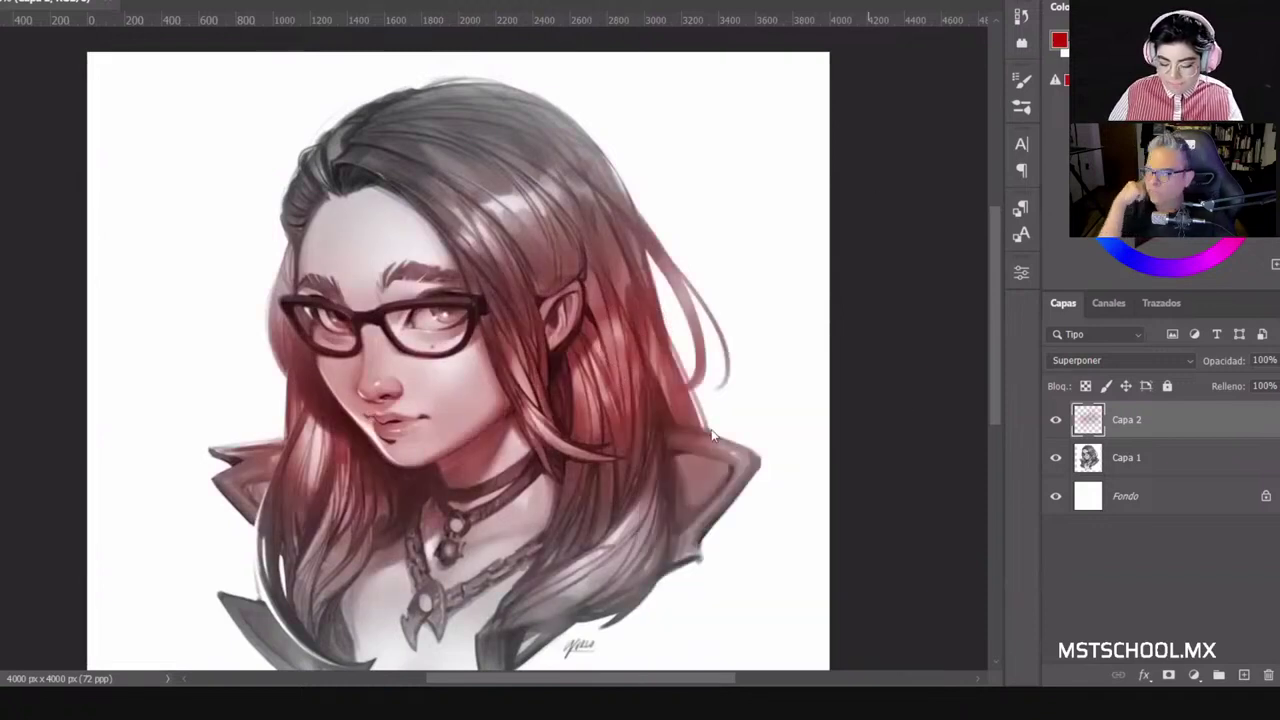
# Step: Reduce the soft round brush to 309 px
pyautogui.press('space')
pyautogui.moveTo(716, 401); pyautogui.dragTo(651, 314)
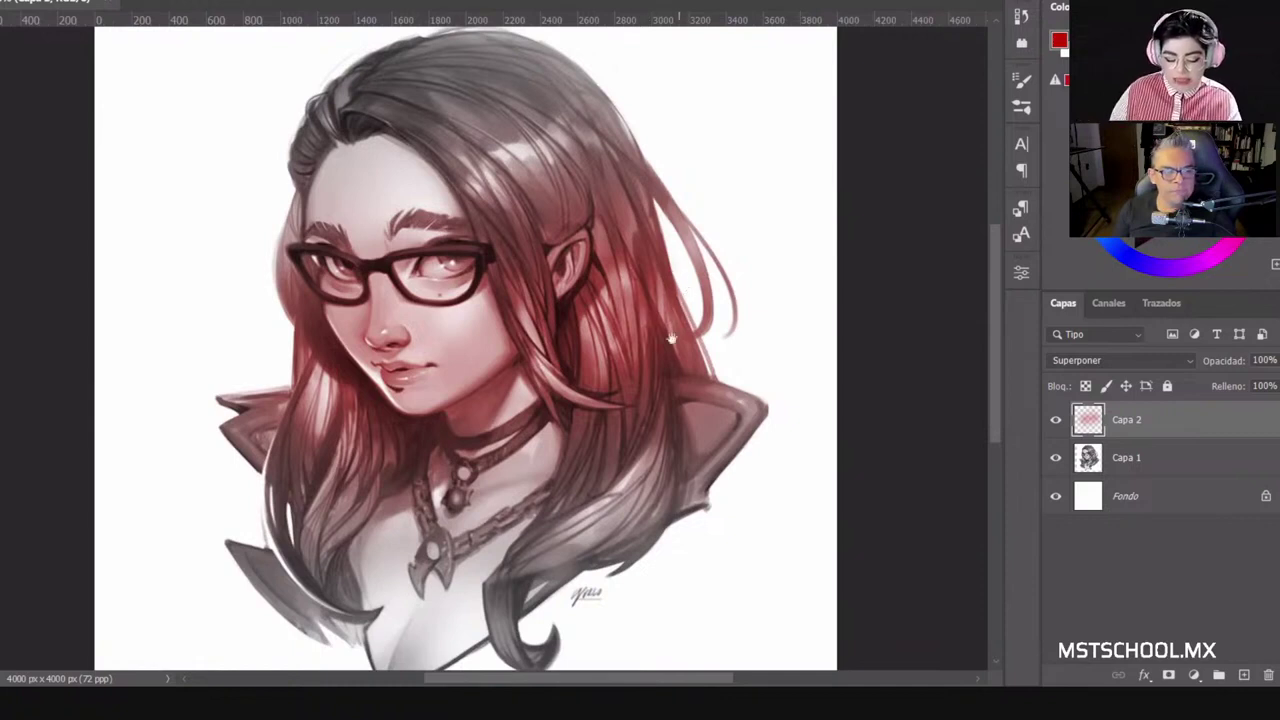
pyautogui.scroll(1, 498, 401)
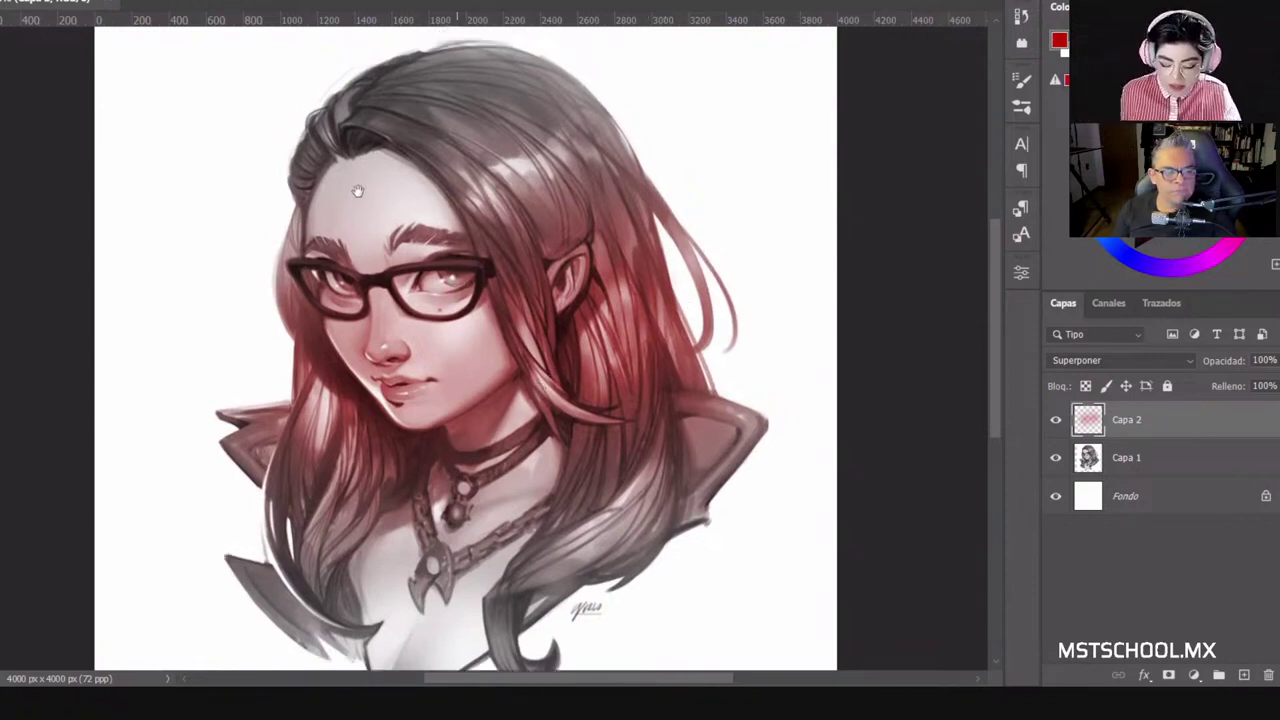
pyautogui.rightClick(623, 355)
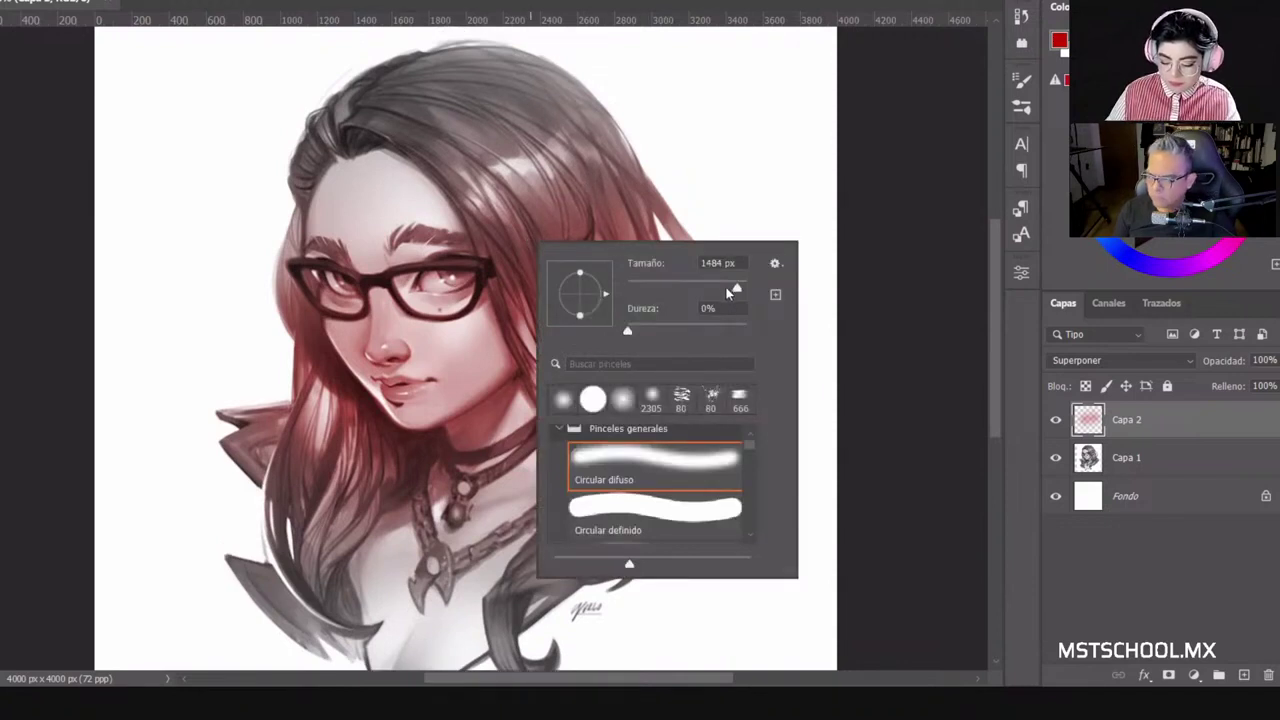
pyautogui.moveTo(728, 291); pyautogui.dragTo(722, 290)
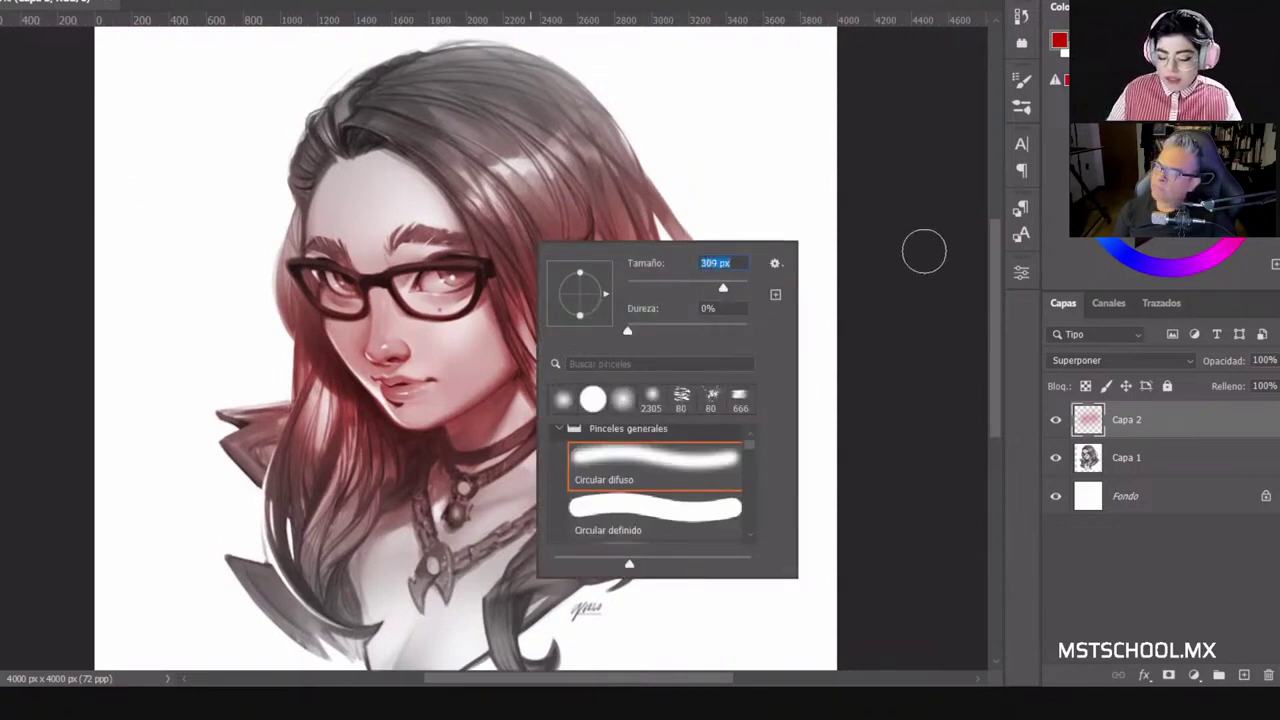
pyautogui.click(576, 97)
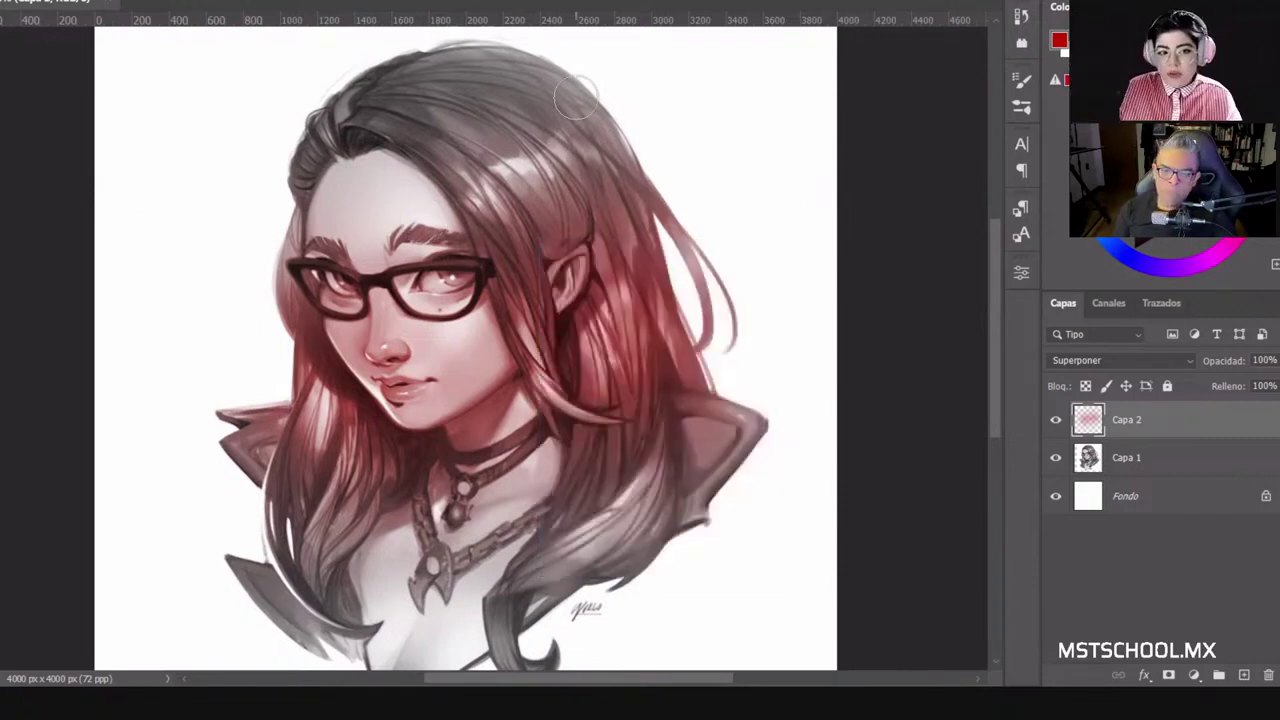
# Step: Preview the red layer in Luz fuerte, then return it to Superponer at 100% opacity
pyautogui.click(1093, 361)
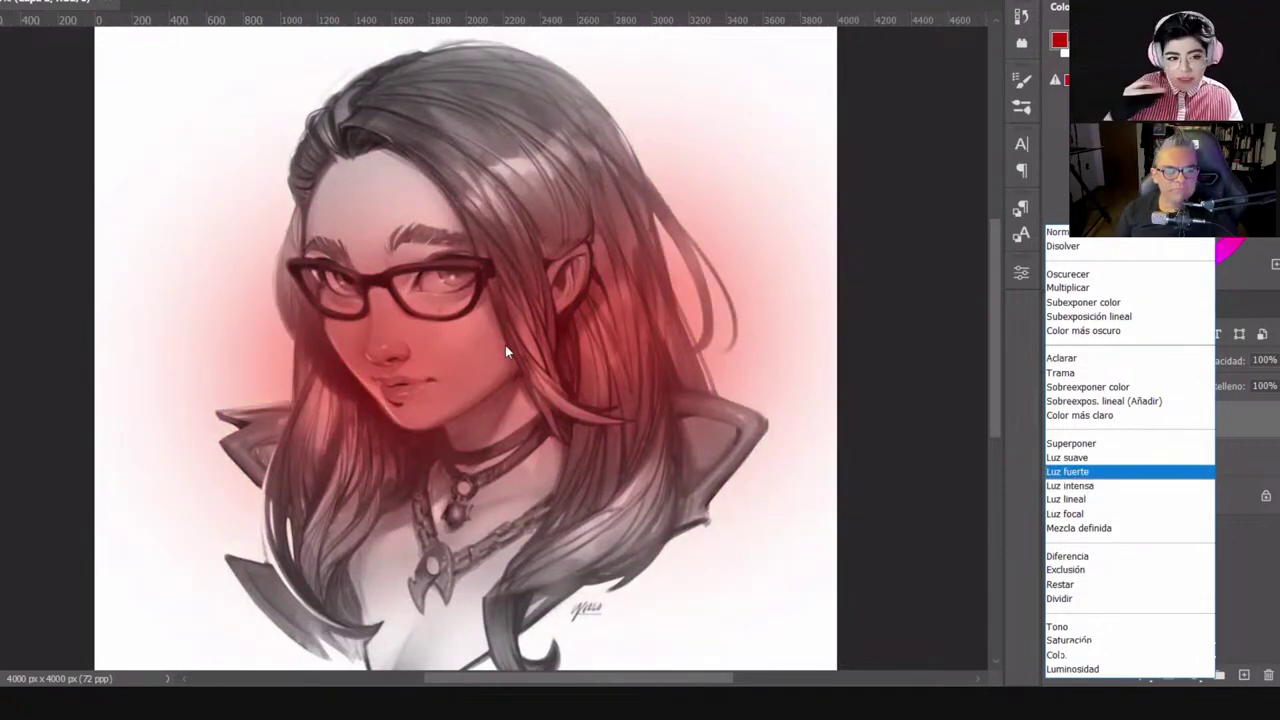
pyautogui.press('Up')
pyautogui.press('Up')
pyautogui.press('Return')
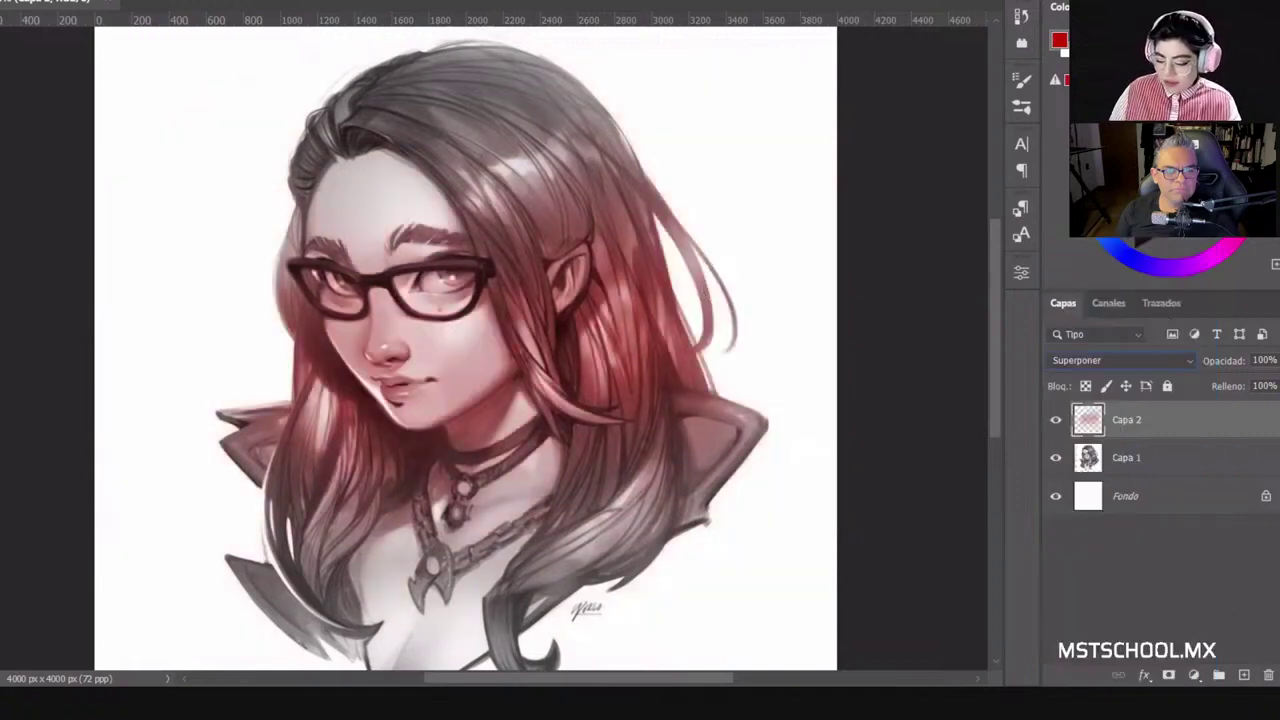
pyautogui.moveTo(1246, 385)
pyautogui.mouseDown()
pyautogui.moveTo(1226, 385)
pyautogui.moveTo(1279, 381)
pyautogui.mouseUp()
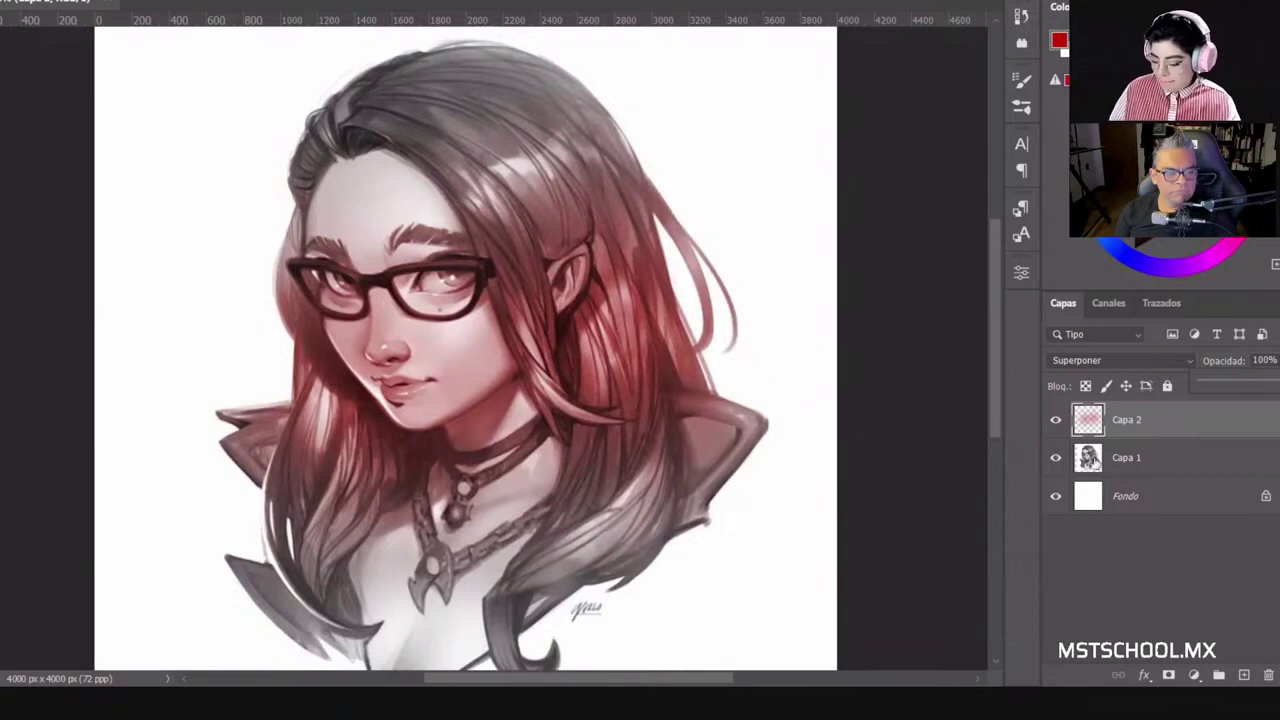
# Step: Add a new layer above the red layer "Capa 2" and set its blending mode to Multiplicar
pyautogui.click(1244, 675)
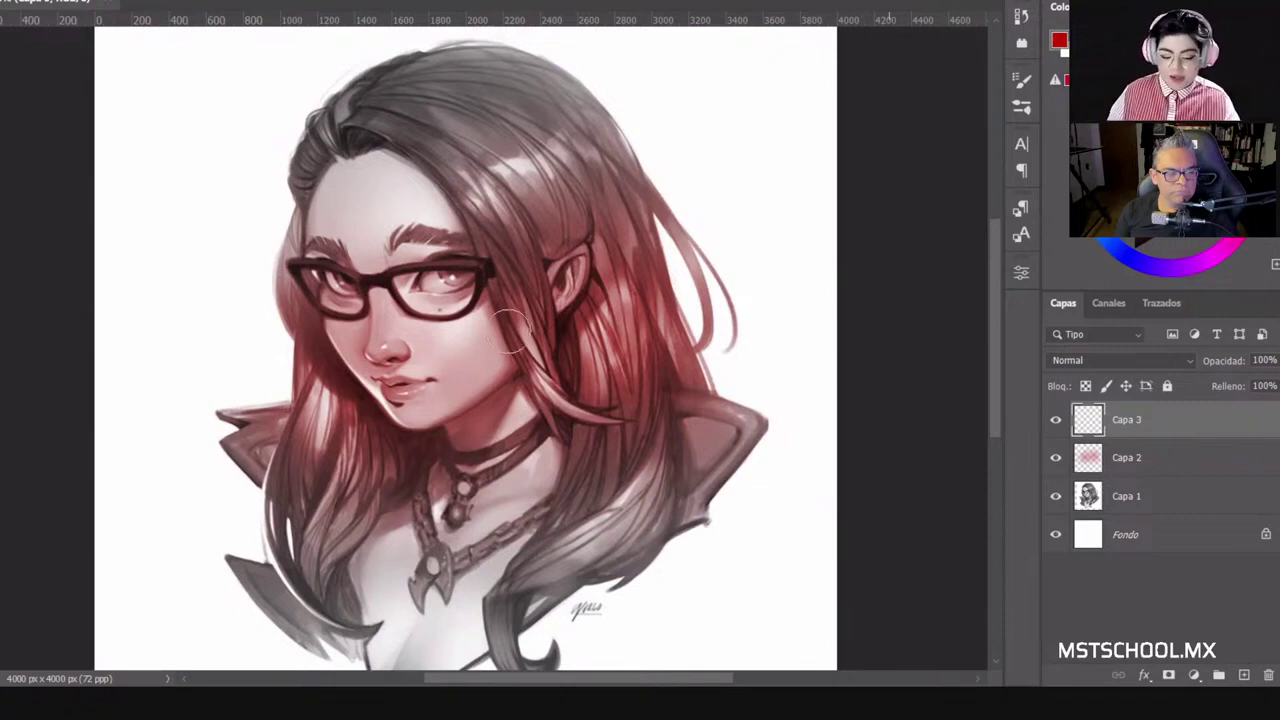
pyautogui.click(1076, 361)
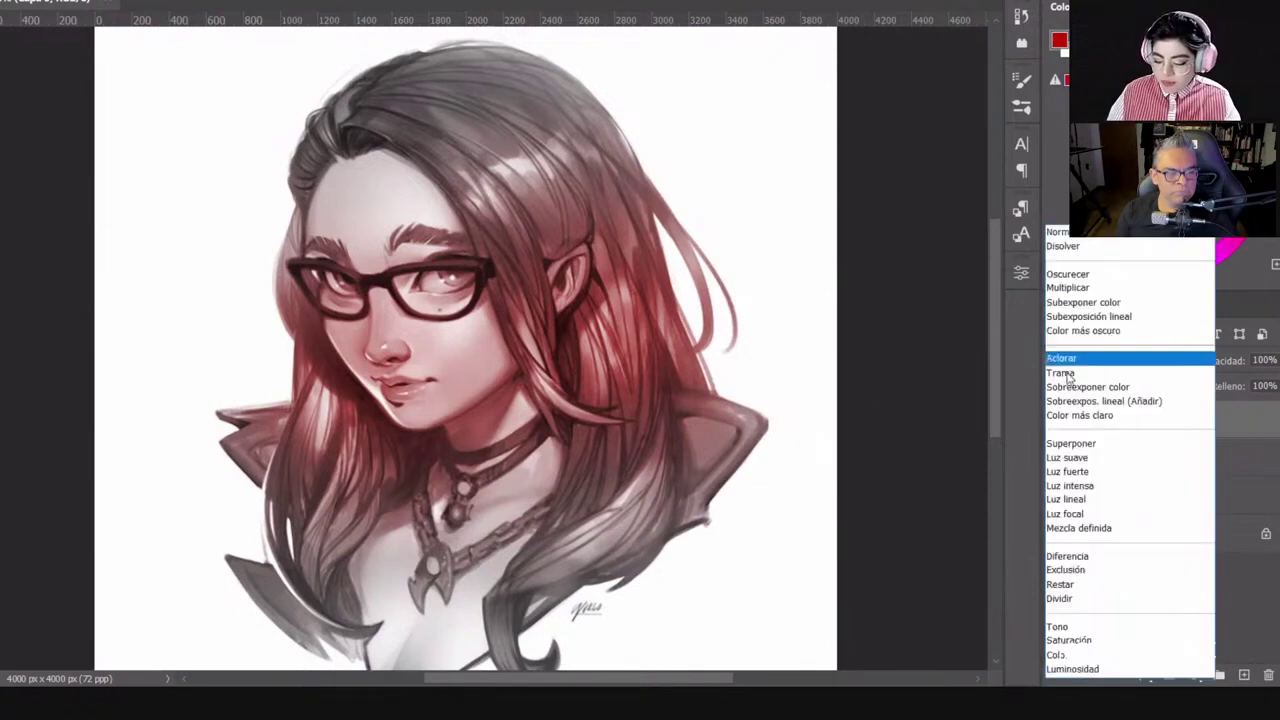
pyautogui.click(1078, 290)
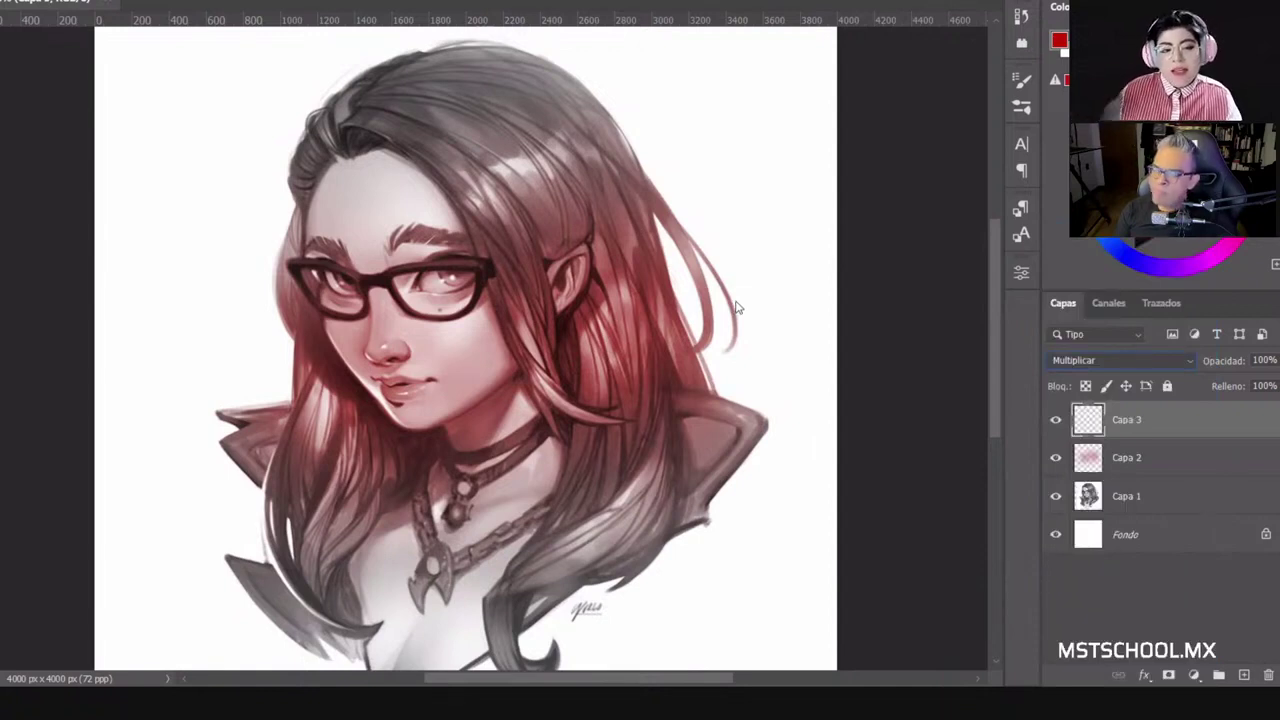
# Step: Set the hard round brush to 53 px, try a muted pink stroke on the cheek and undo it
pyautogui.click(1140, 165)
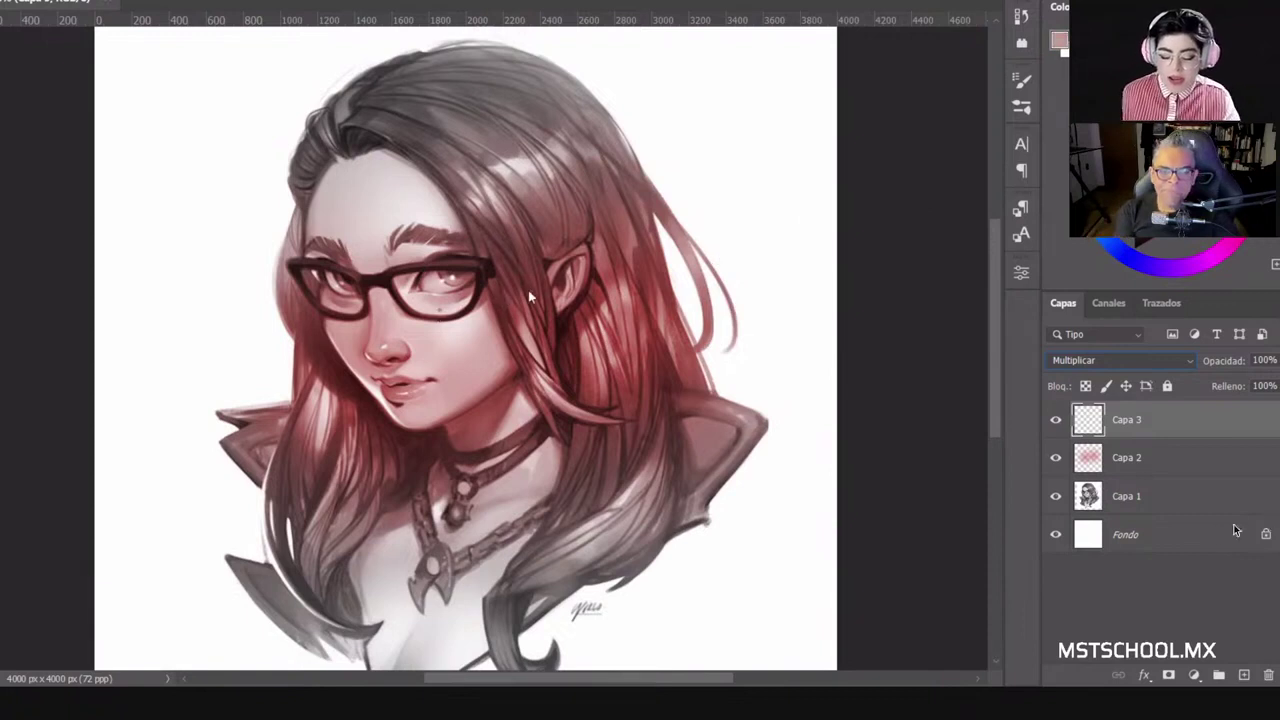
pyautogui.rightClick(640, 219)
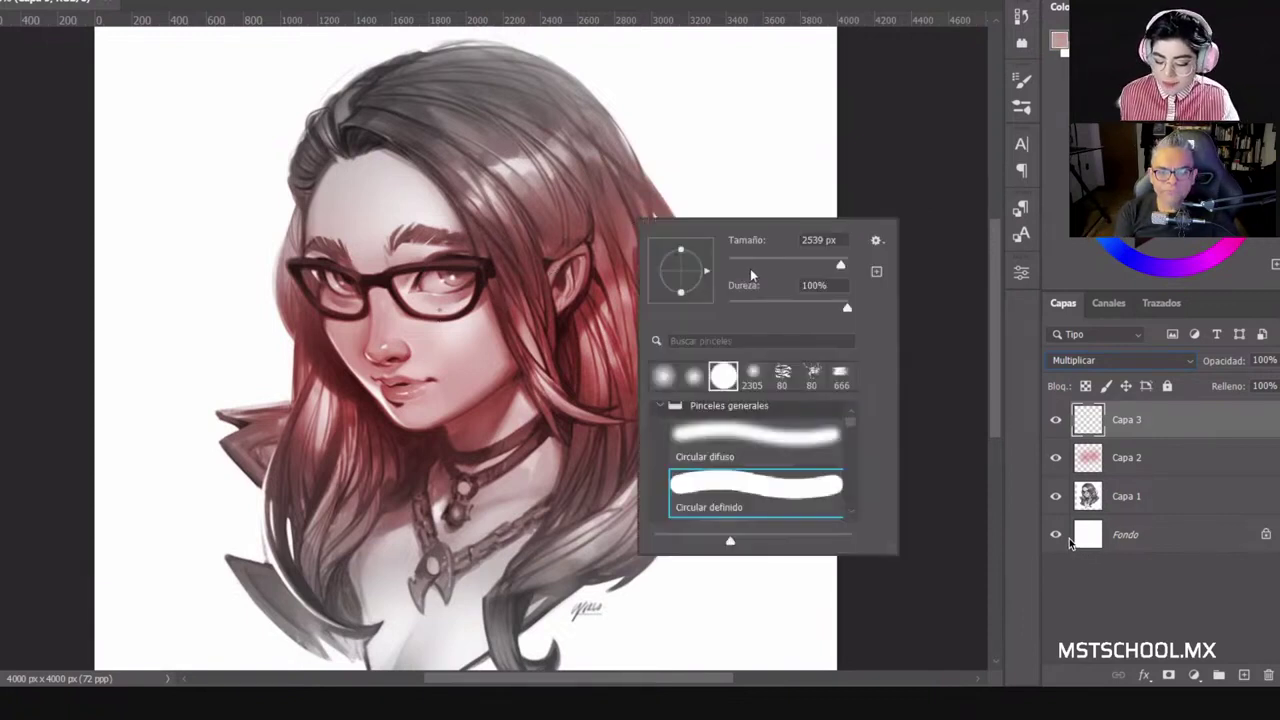
pyautogui.click(756, 266)
pyautogui.moveTo(755, 266); pyautogui.dragTo(760, 264)
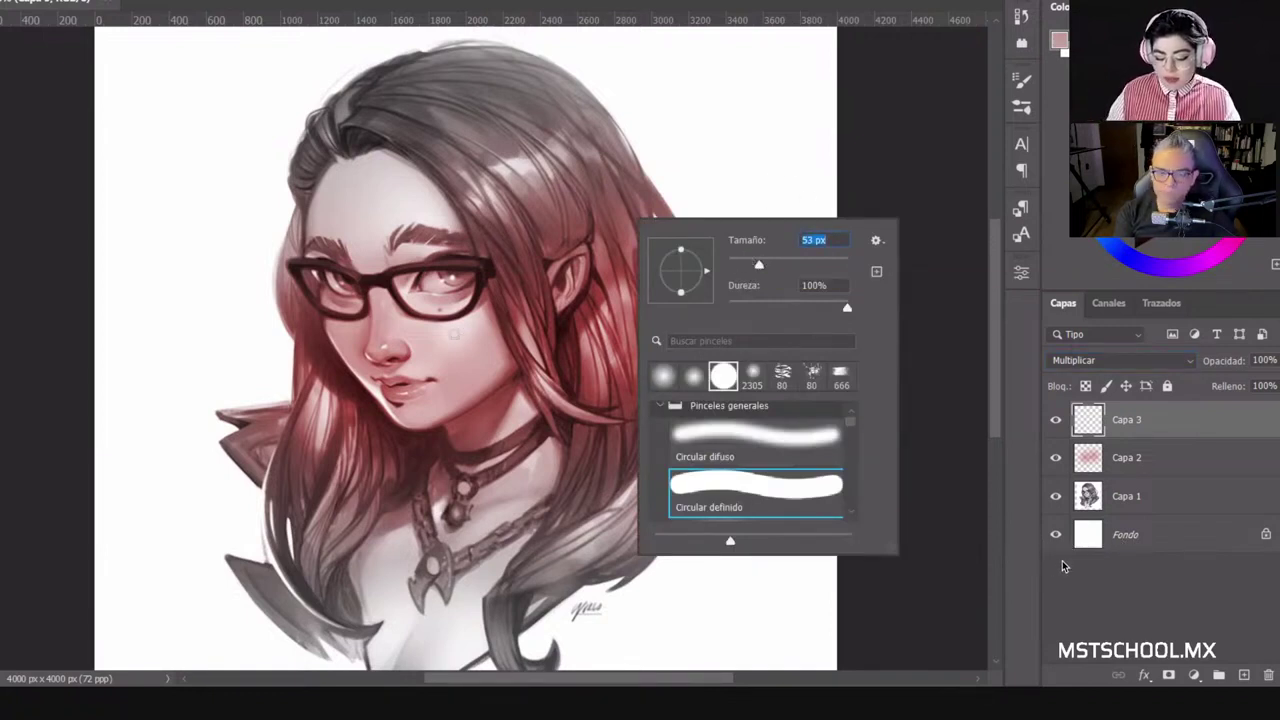
pyautogui.moveTo(450, 359); pyautogui.dragTo(464, 330)
pyautogui.hotkey('ctrl', 'z')
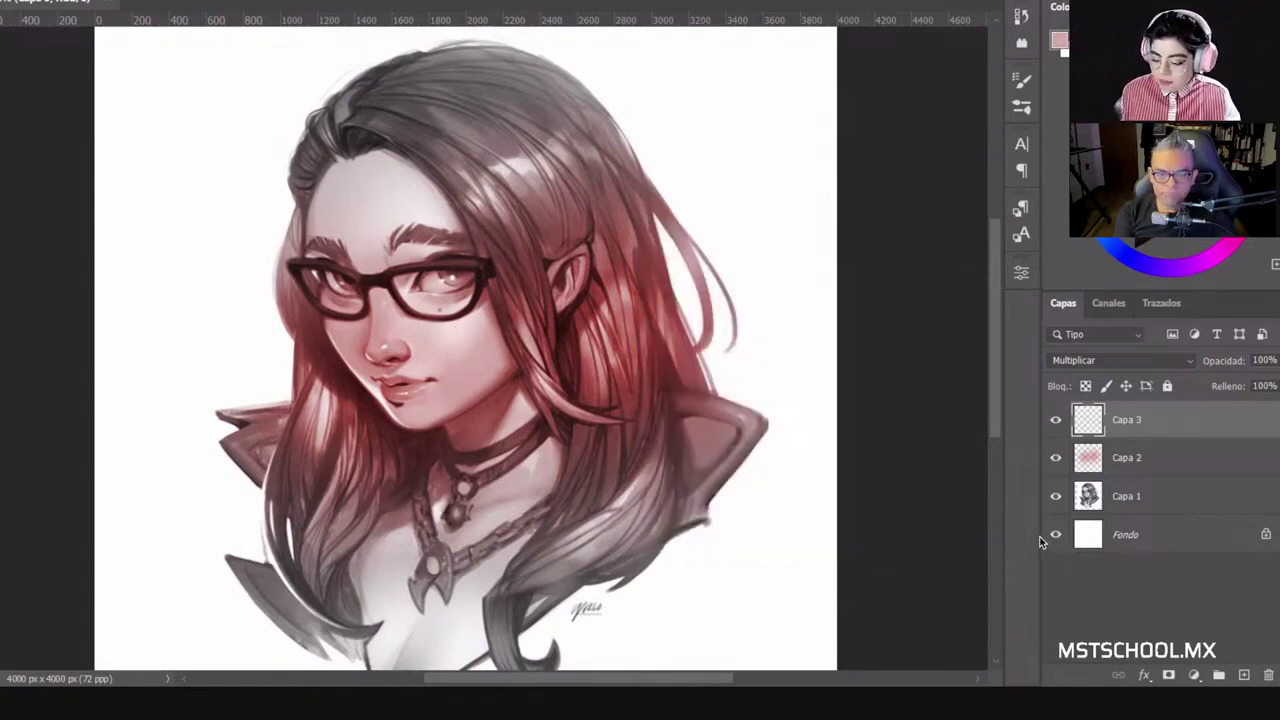
# Step: Try dark brown strokes on the forehead in the Multiplicar layer and undo them
pyautogui.press('x')
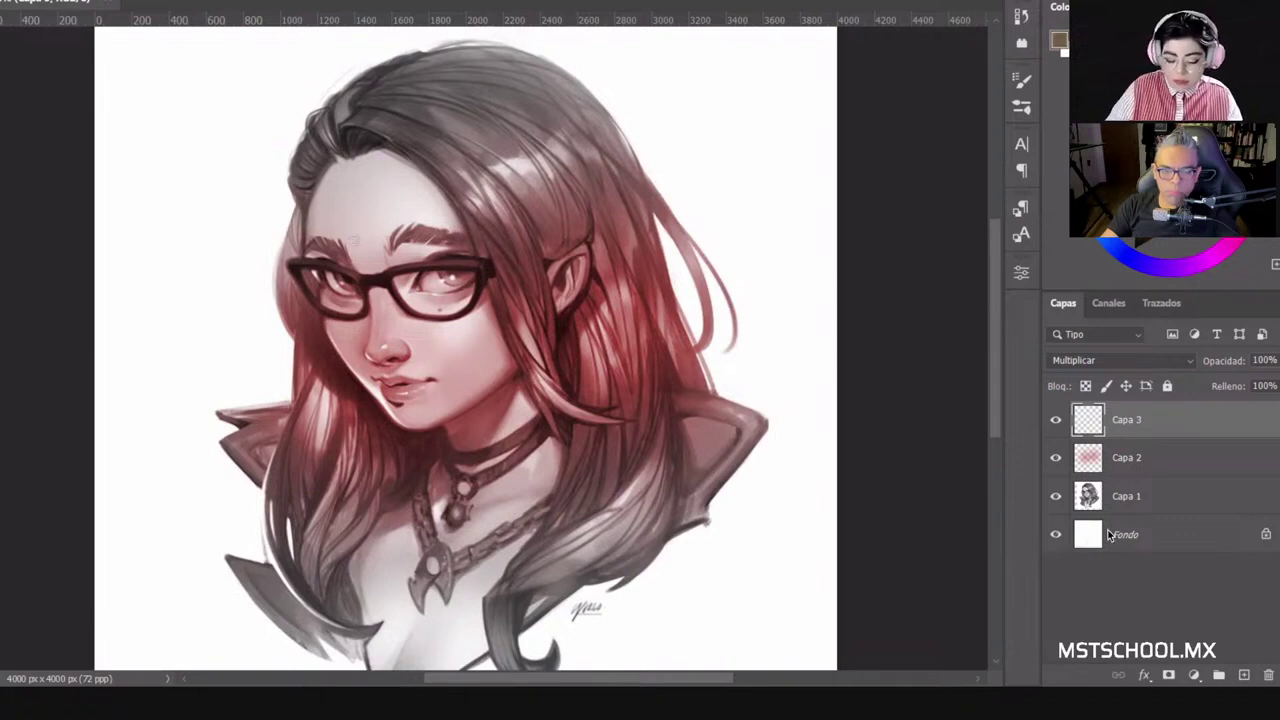
pyautogui.moveTo(350, 186)
pyautogui.mouseDown()
pyautogui.moveTo(386, 262)
pyautogui.moveTo(420, 242)
pyautogui.mouseUp()
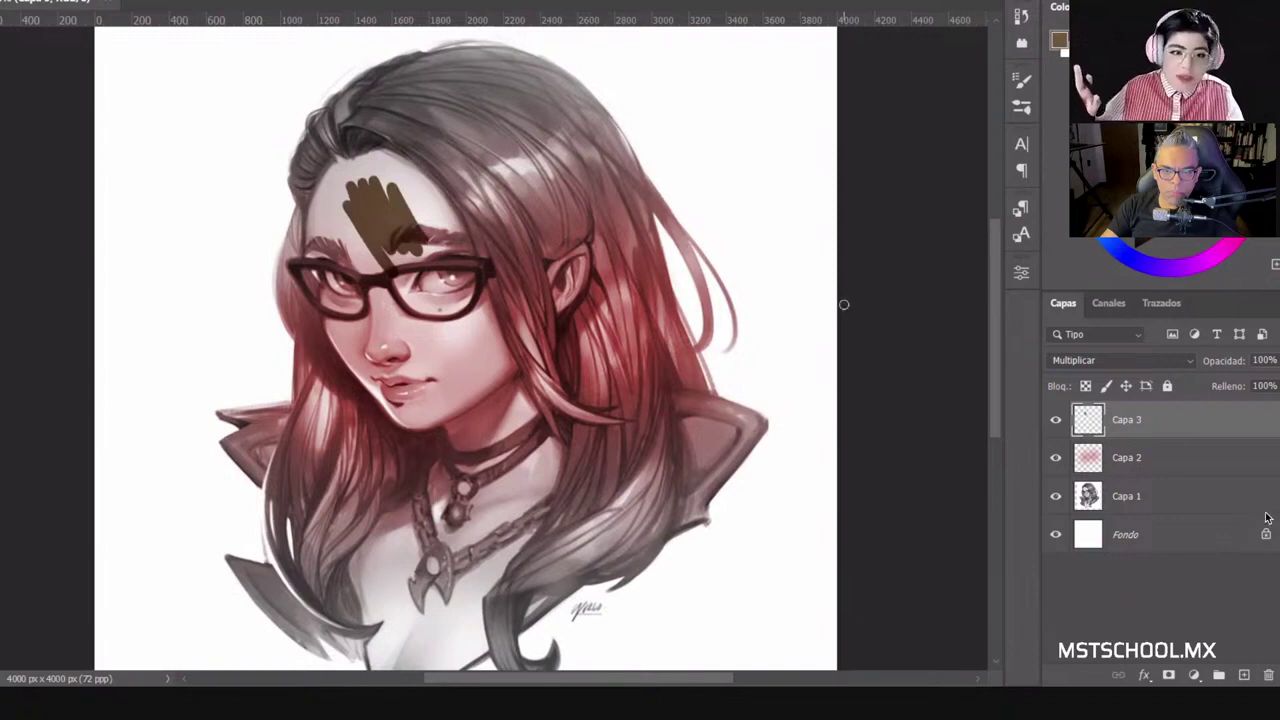
pyautogui.hotkey('ctrl', 'z')
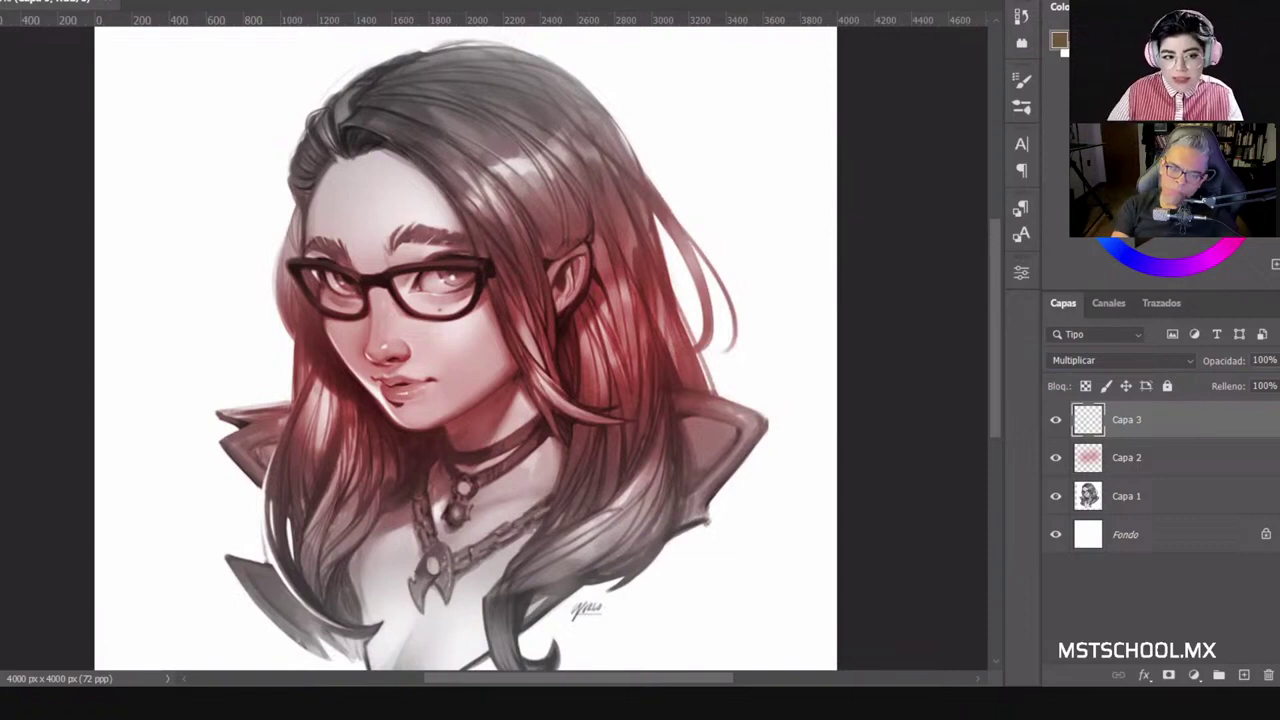
# Step: Paint a light beige skin tone over the forehead, nose, cheeks and chin on the Multiplicar layer "Capa 3"
pyautogui.press('x')
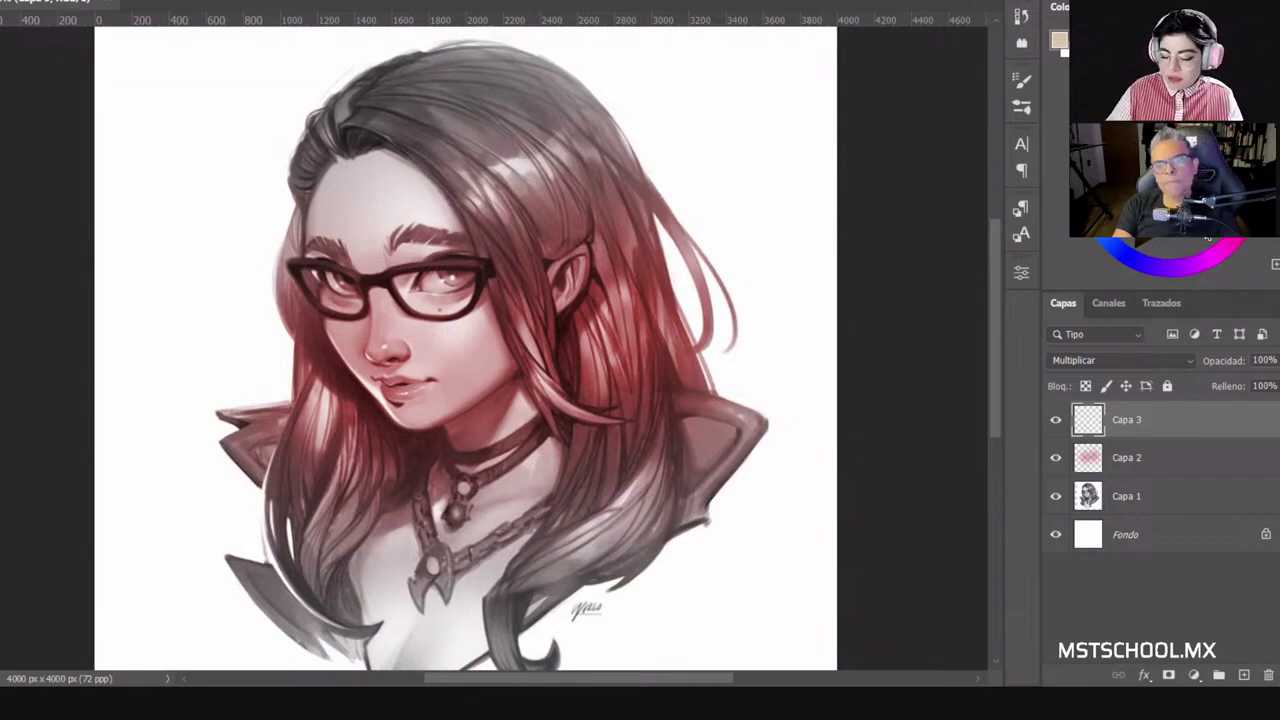
pyautogui.moveTo(396, 183)
pyautogui.mouseDown()
pyautogui.moveTo(451, 220)
pyautogui.moveTo(387, 165)
pyautogui.moveTo(415, 194)
pyautogui.moveTo(401, 160)
pyautogui.moveTo(431, 187)
pyautogui.moveTo(389, 160)
pyautogui.moveTo(411, 210)
pyautogui.moveTo(376, 152)
pyautogui.moveTo(389, 212)
pyautogui.moveTo(359, 155)
pyautogui.moveTo(369, 190)
pyautogui.moveTo(326, 160)
pyautogui.mouseUp()
pyautogui.moveTo(312, 243)
pyautogui.mouseDown()
pyautogui.moveTo(322, 176)
pyautogui.moveTo(314, 250)
pyautogui.moveTo(332, 180)
pyautogui.moveTo(345, 270)
pyautogui.moveTo(348, 178)
pyautogui.moveTo(356, 272)
pyautogui.moveTo(374, 318)
pyautogui.moveTo(395, 322)
pyautogui.mouseUp()
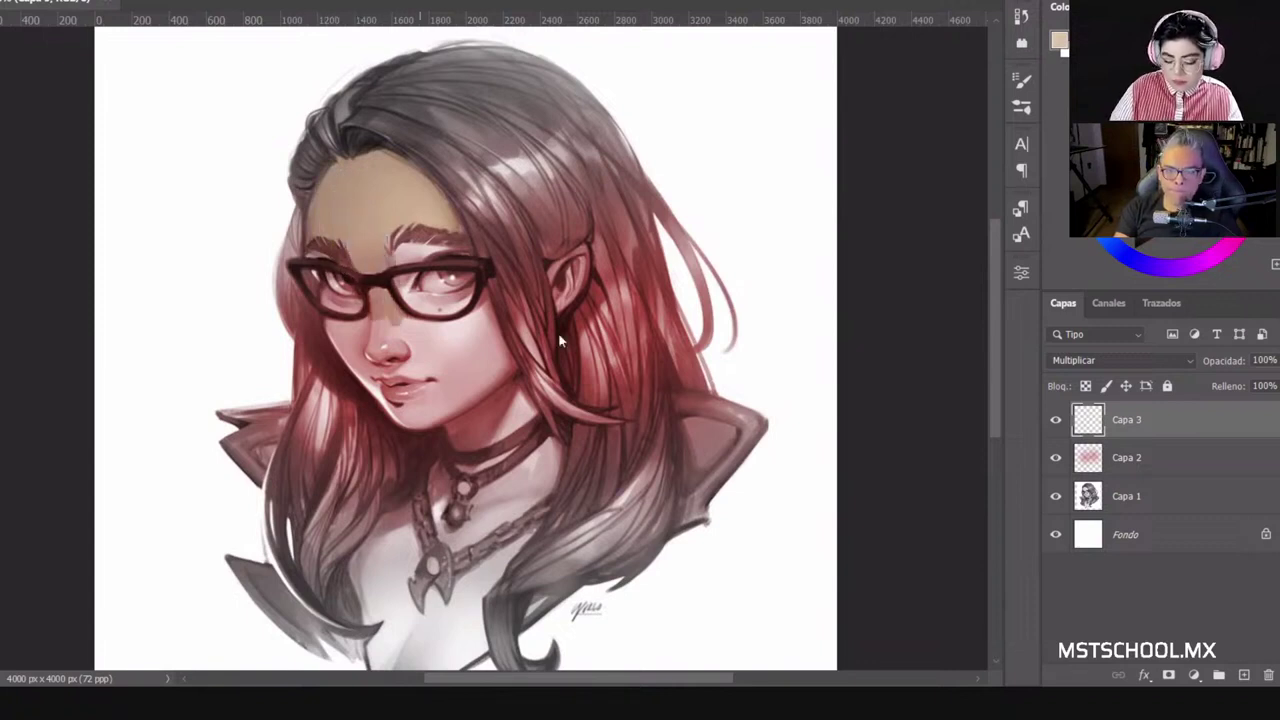
pyautogui.rightClick(362, 298)
pyautogui.moveTo(327, 292)
pyautogui.mouseDown()
pyautogui.moveTo(370, 372)
pyautogui.moveTo(394, 381)
pyautogui.moveTo(398, 346)
pyautogui.moveTo(410, 350)
pyautogui.moveTo(420, 328)
pyautogui.mouseUp()
pyautogui.moveTo(400, 262)
pyautogui.mouseDown()
pyautogui.moveTo(398, 242)
pyautogui.moveTo(414, 262)
pyautogui.moveTo(470, 251)
pyautogui.moveTo(453, 218)
pyautogui.mouseUp()
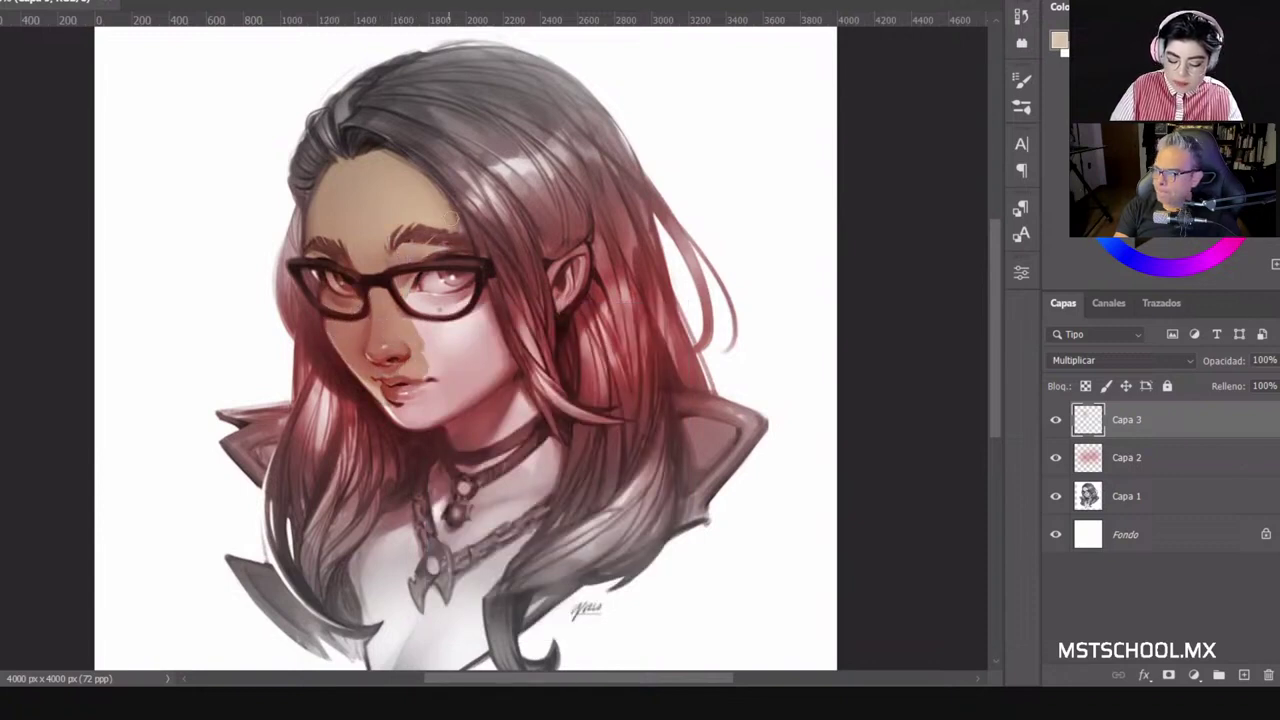
pyautogui.moveTo(395, 290)
pyautogui.mouseDown()
pyautogui.moveTo(415, 330)
pyautogui.moveTo(476, 291)
pyautogui.moveTo(450, 358)
pyautogui.moveTo(465, 390)
pyautogui.moveTo(495, 300)
pyautogui.moveTo(526, 414)
pyautogui.mouseUp()
pyautogui.moveTo(378, 362)
pyautogui.mouseDown()
pyautogui.moveTo(409, 427)
pyautogui.moveTo(395, 381)
pyautogui.moveTo(440, 426)
pyautogui.moveTo(441, 382)
pyautogui.moveTo(462, 368)
pyautogui.moveTo(499, 381)
pyautogui.moveTo(464, 401)
pyautogui.moveTo(459, 443)
pyautogui.moveTo(487, 409)
pyautogui.moveTo(482, 442)
pyautogui.moveTo(536, 430)
pyautogui.mouseUp()
# Step: Enlarge the hard round brush and extend the beige skin tone over the neck and chest
pyautogui.rightClick(536, 430)
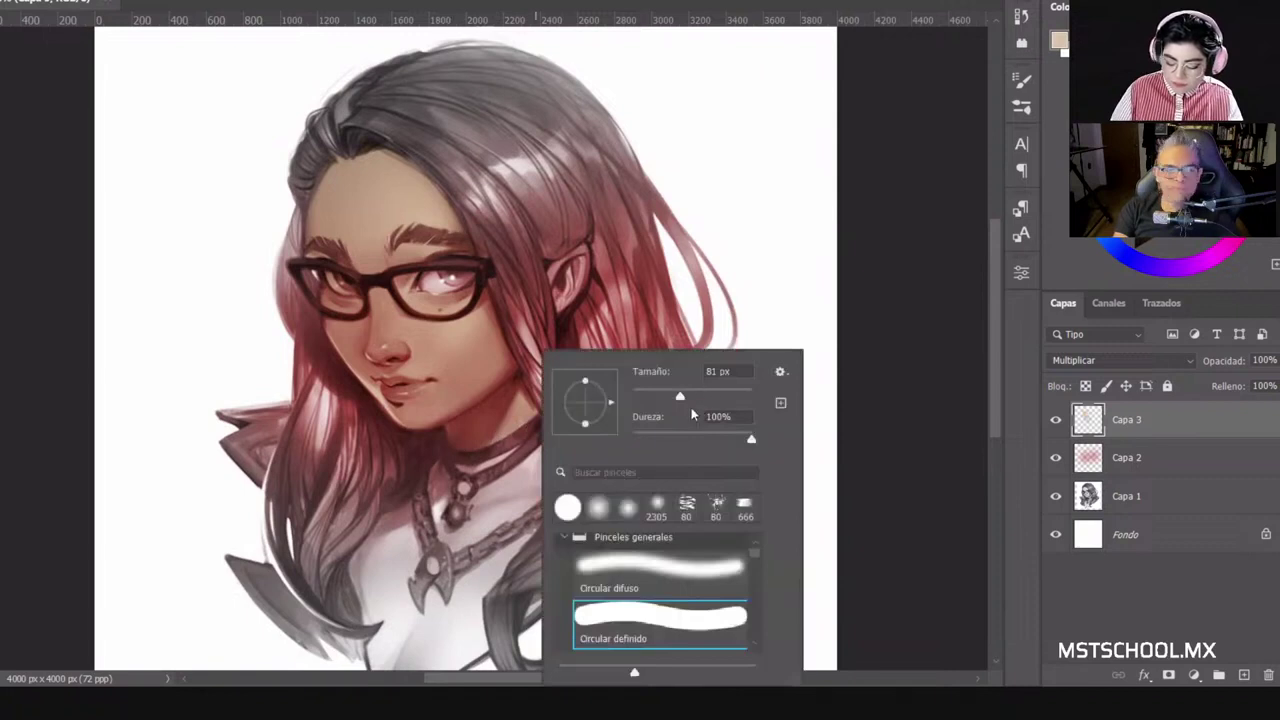
pyautogui.click(700, 395)
pyautogui.moveTo(354, 586)
pyautogui.mouseDown()
pyautogui.moveTo(390, 546)
pyautogui.moveTo(378, 600)
pyautogui.moveTo(465, 554)
pyautogui.moveTo(495, 468)
pyautogui.moveTo(527, 452)
pyautogui.moveTo(560, 496)
pyautogui.moveTo(543, 497)
pyautogui.moveTo(628, 343)
pyautogui.moveTo(626, 359)
pyautogui.mouseUp()
pyautogui.moveTo(443, 550)
pyautogui.mouseDown()
pyautogui.moveTo(425, 520)
pyautogui.moveTo(438, 562)
pyautogui.moveTo(472, 480)
pyautogui.moveTo(449, 560)
pyautogui.moveTo(540, 500)
pyautogui.moveTo(560, 385)
pyautogui.moveTo(490, 500)
pyautogui.moveTo(512, 455)
pyautogui.mouseUp()
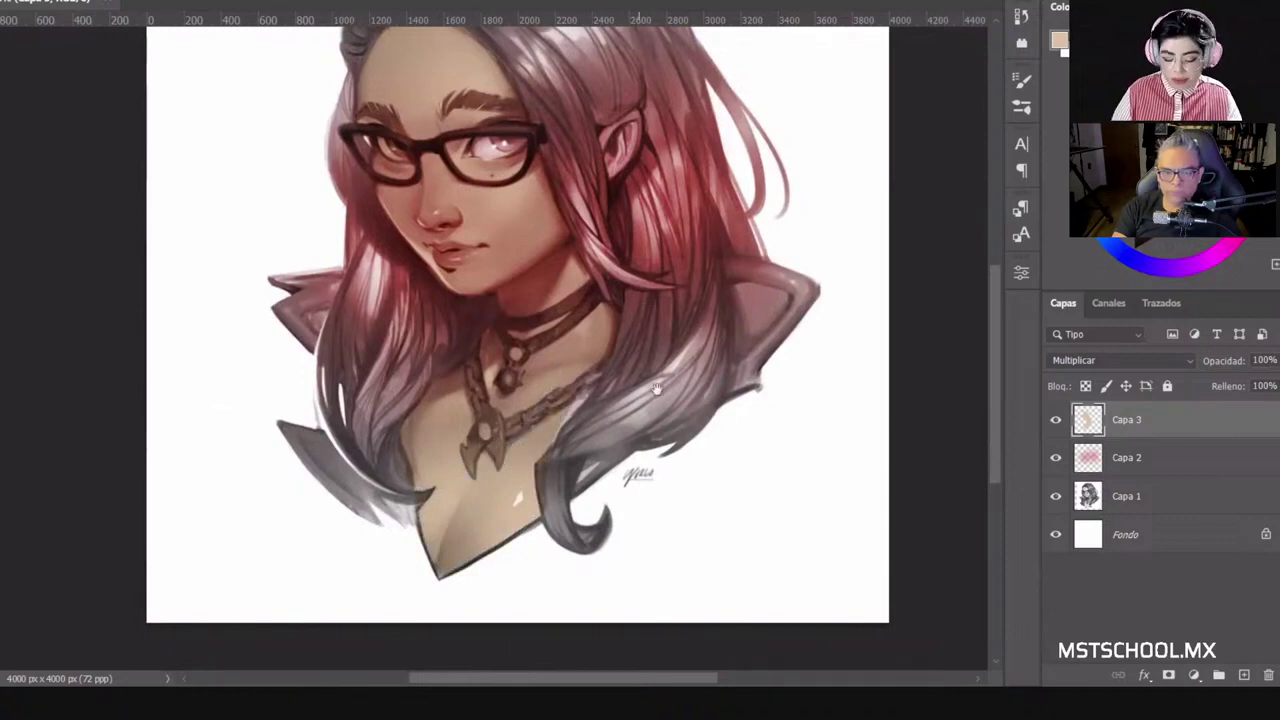
# Step: Add a new empty layer above the skin-tone layer "Capa 3"
pyautogui.moveTo(657, 389); pyautogui.dragTo(670, 467)
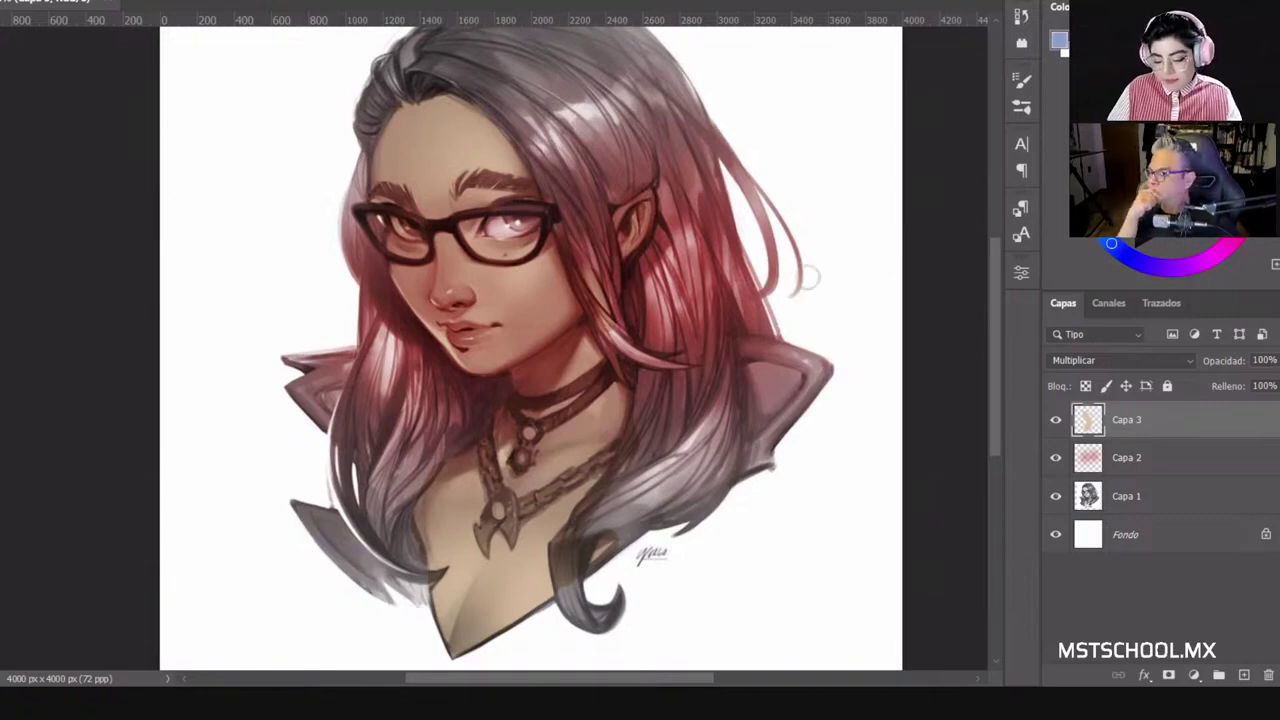
pyautogui.moveTo(585, 165)
pyautogui.mouseDown()
pyautogui.moveTo(595, 120)
pyautogui.moveTo(632, 123)
pyautogui.mouseUp()
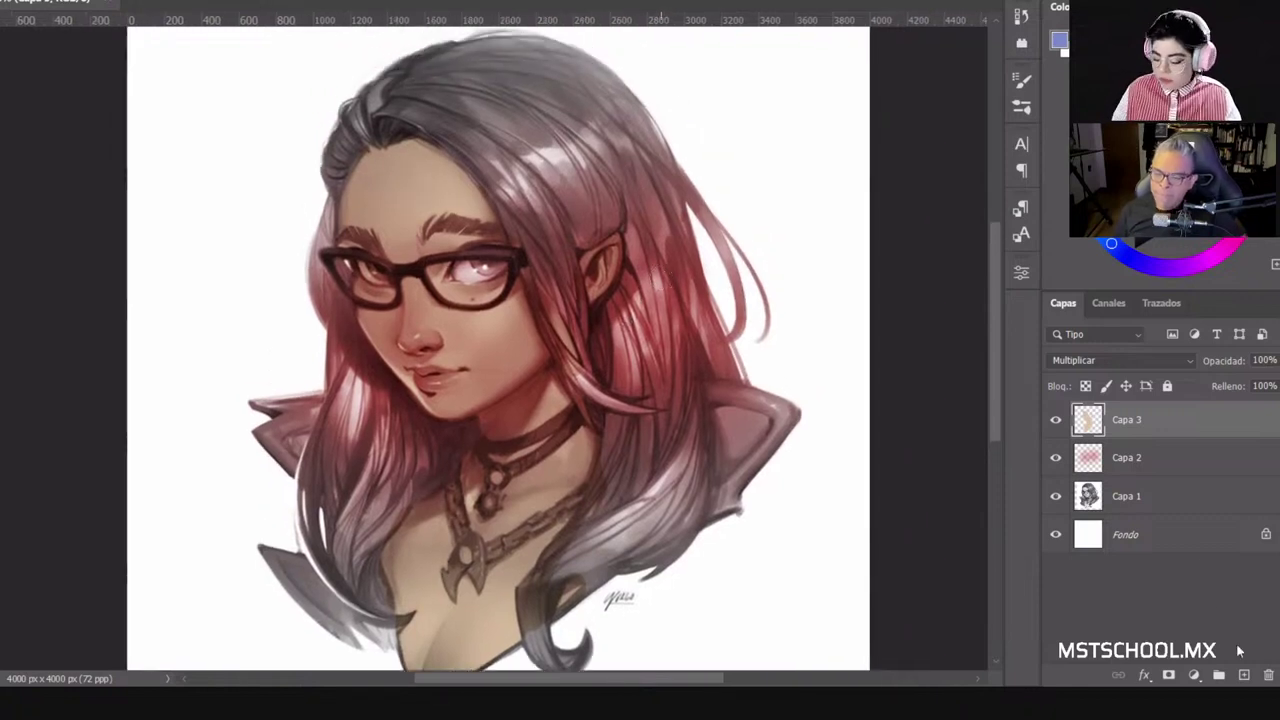
pyautogui.click(1245, 678)
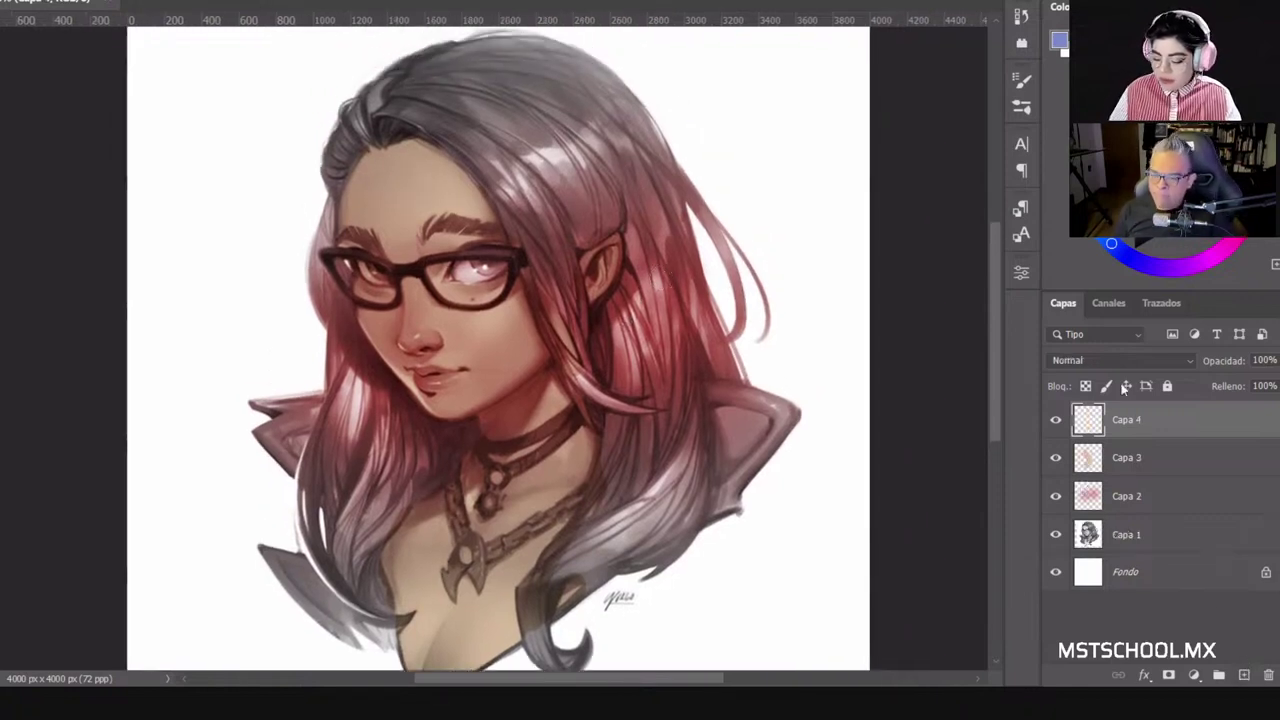
# Step: Set the layer "Capa 4" to Multiplicar and paint blue strokes over the hair above the forehead and beside the temple
pyautogui.click(1070, 362)
pyautogui.click(1078, 285)
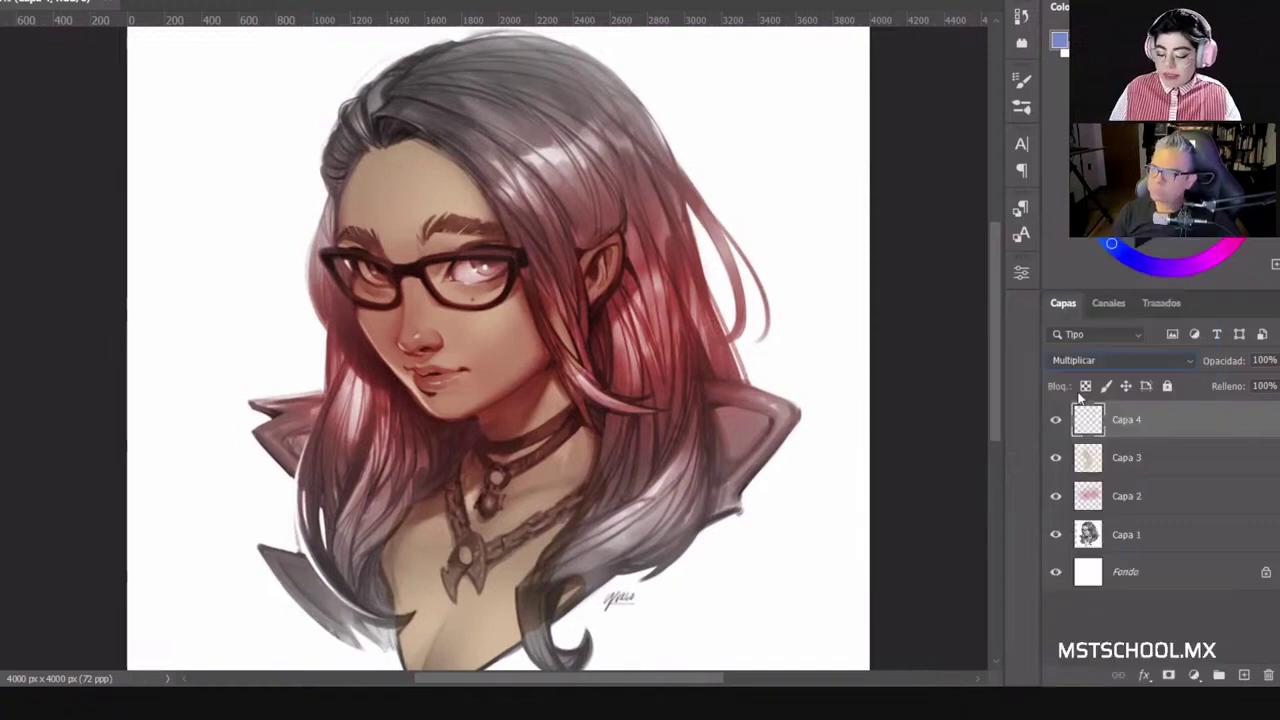
pyautogui.moveTo(463, 135)
pyautogui.mouseDown()
pyautogui.moveTo(496, 107)
pyautogui.moveTo(591, 146)
pyautogui.moveTo(625, 180)
pyautogui.moveTo(593, 150)
pyautogui.moveTo(601, 213)
pyautogui.moveTo(540, 205)
pyautogui.mouseUp()
pyautogui.moveTo(423, 115)
pyautogui.mouseDown()
pyautogui.moveTo(466, 149)
pyautogui.moveTo(425, 118)
pyautogui.mouseUp()
pyautogui.moveTo(477, 163); pyautogui.dragTo(546, 299)
pyautogui.rightClick(663, 298)
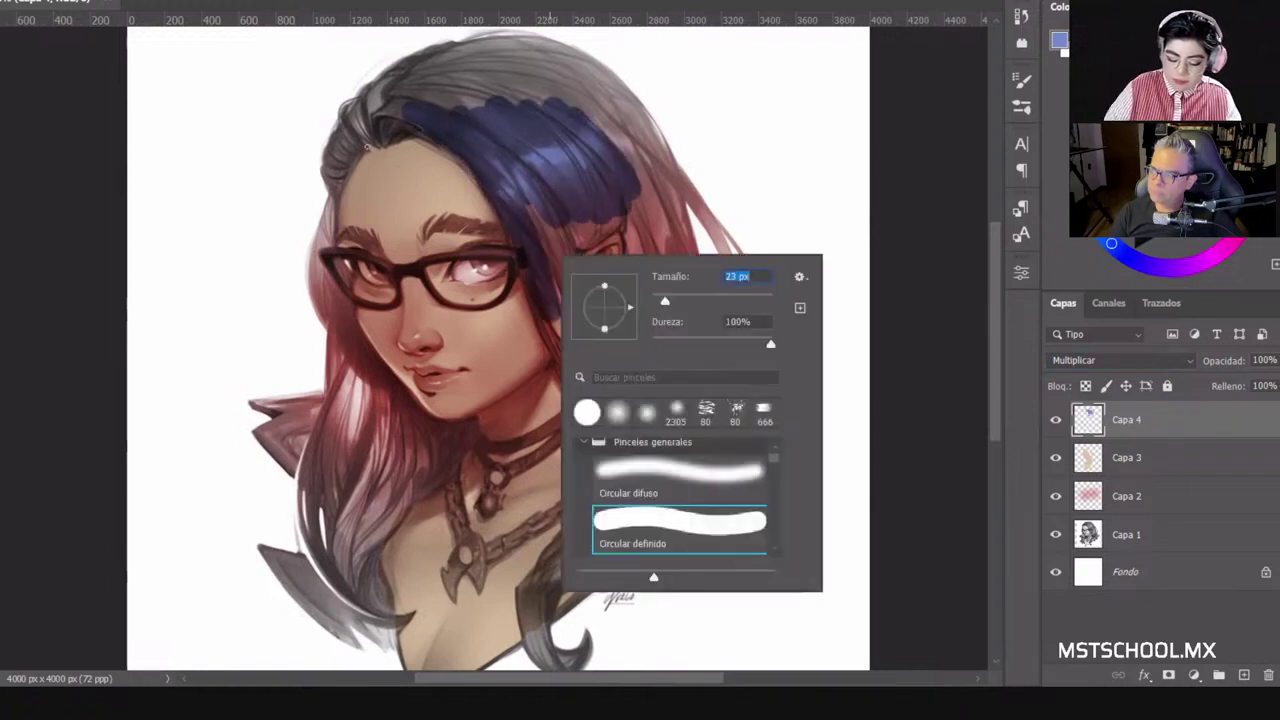
pyautogui.moveTo(357, 152); pyautogui.dragTo(339, 201)
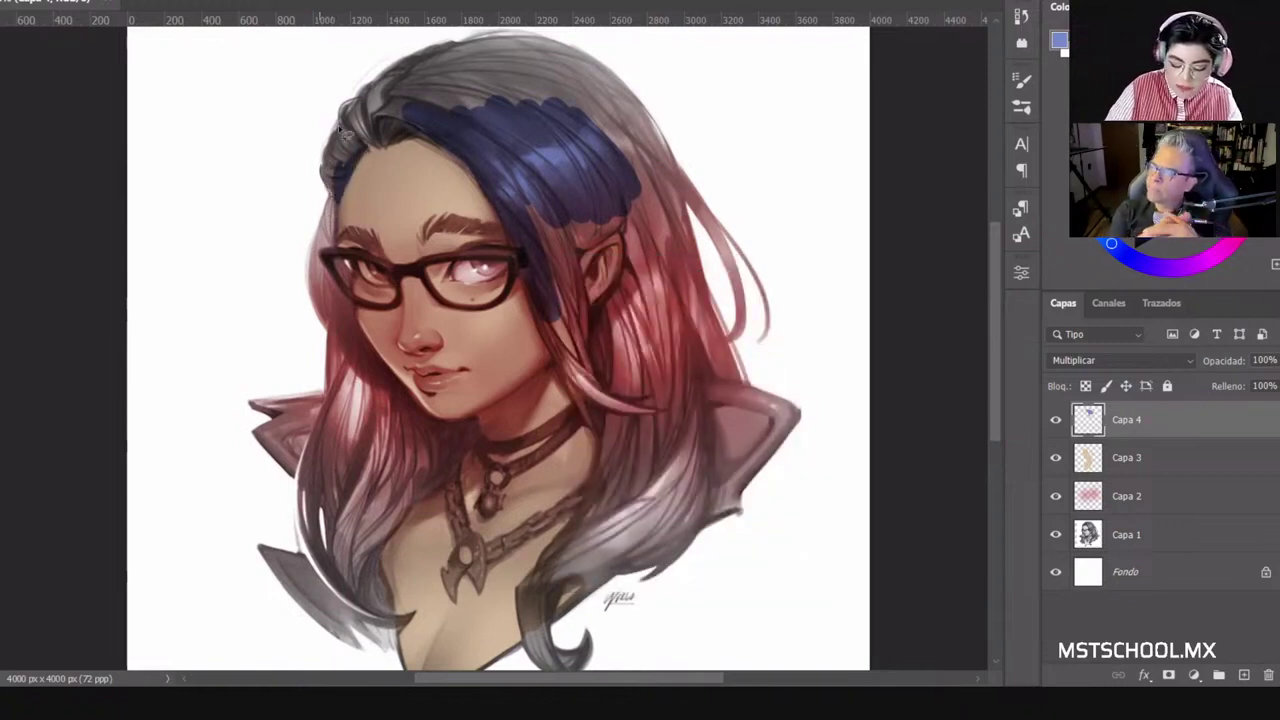
# Step: Lasso the hair from the crown past the left temple and along the left lock down to the chest
pyautogui.moveTo(428, 62)
pyautogui.mouseDown()
pyautogui.moveTo(435, 128)
pyautogui.moveTo(378, 150)
pyautogui.mouseUp()
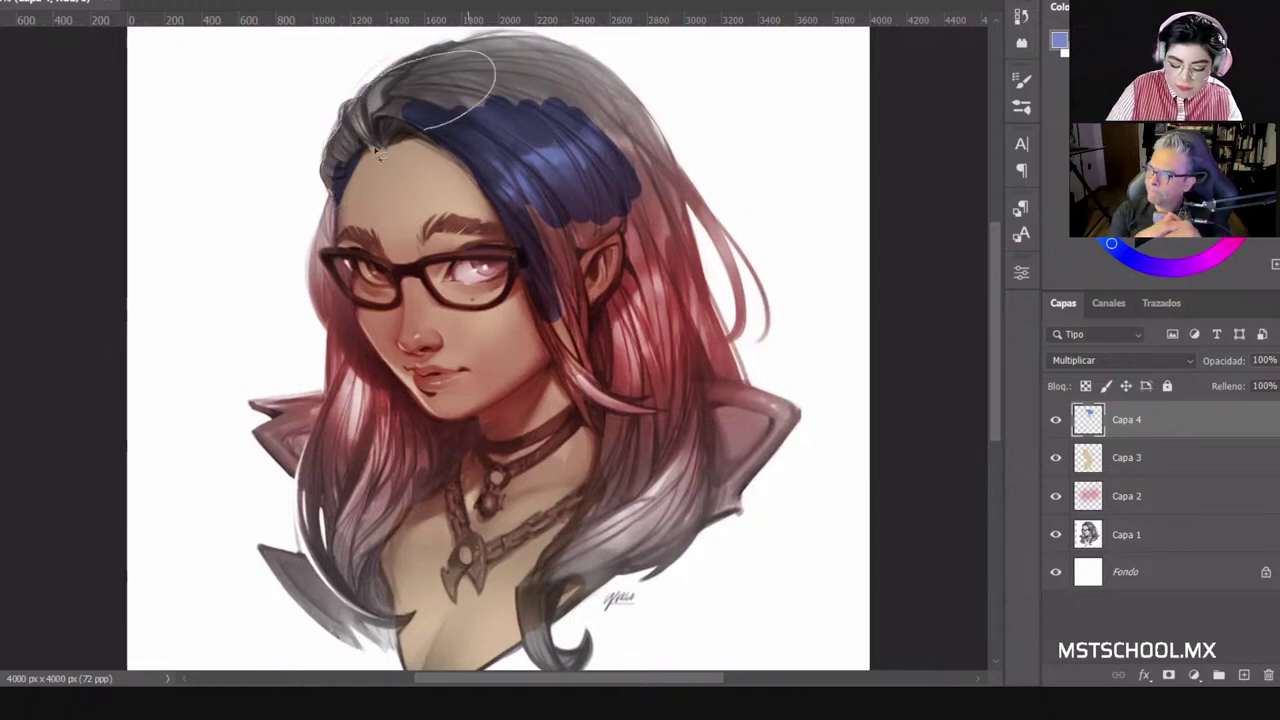
pyautogui.moveTo(340, 205); pyautogui.dragTo(338, 200)
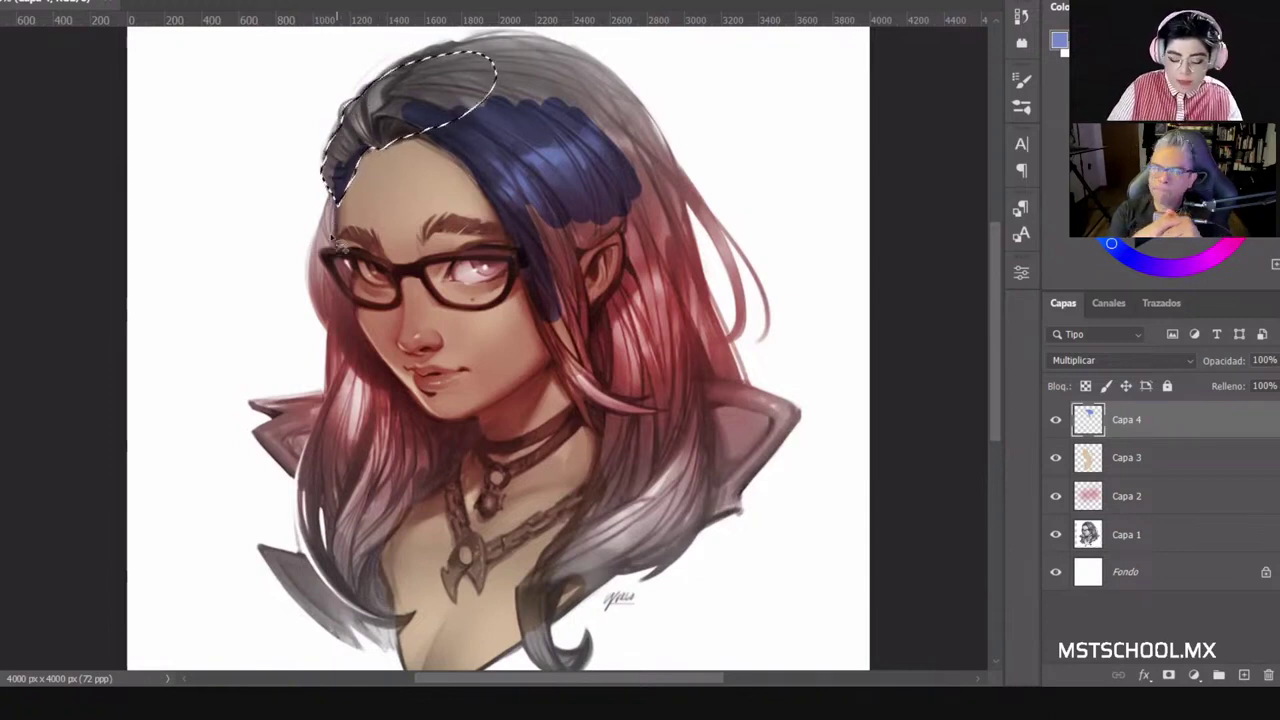
pyautogui.moveTo(310, 265)
pyautogui.mouseDown()
pyautogui.moveTo(335, 344)
pyautogui.moveTo(356, 347)
pyautogui.moveTo(340, 194)
pyautogui.mouseUp()
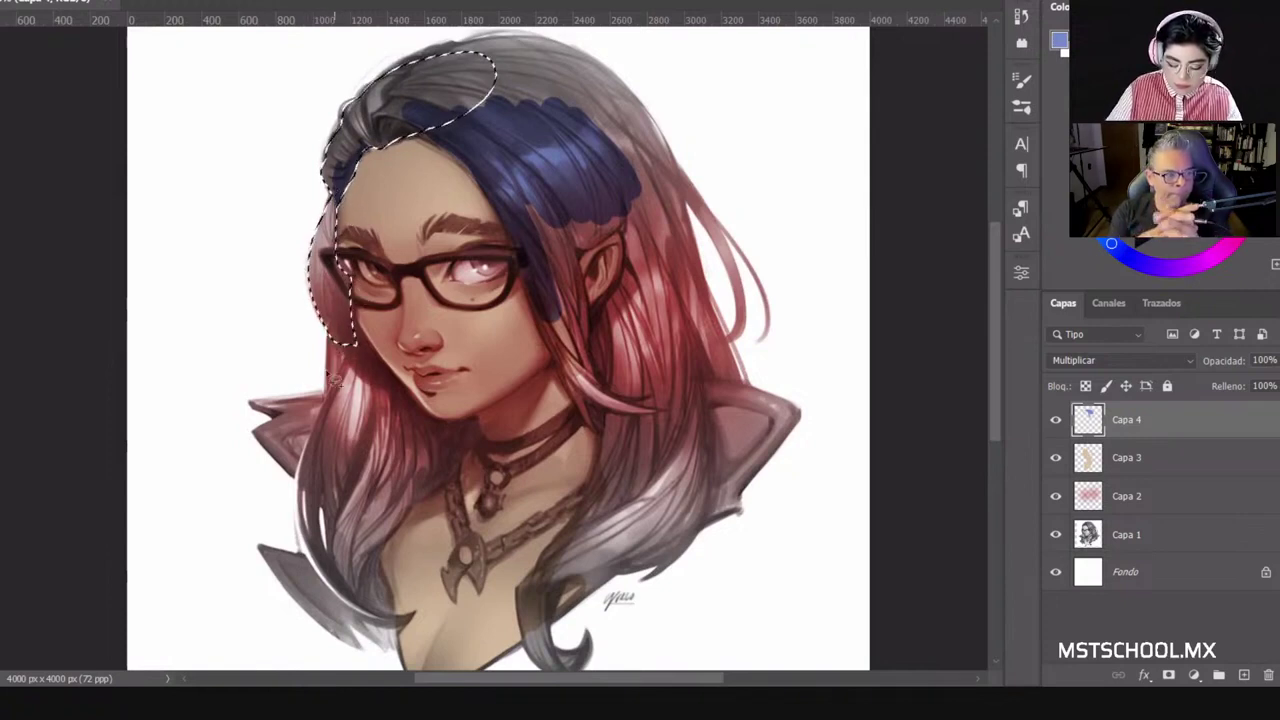
pyautogui.moveTo(405, 640)
pyautogui.mouseDown()
pyautogui.moveTo(376, 618)
pyautogui.moveTo(378, 566)
pyautogui.moveTo(403, 529)
pyautogui.moveTo(414, 402)
pyautogui.moveTo(345, 340)
pyautogui.mouseUp()
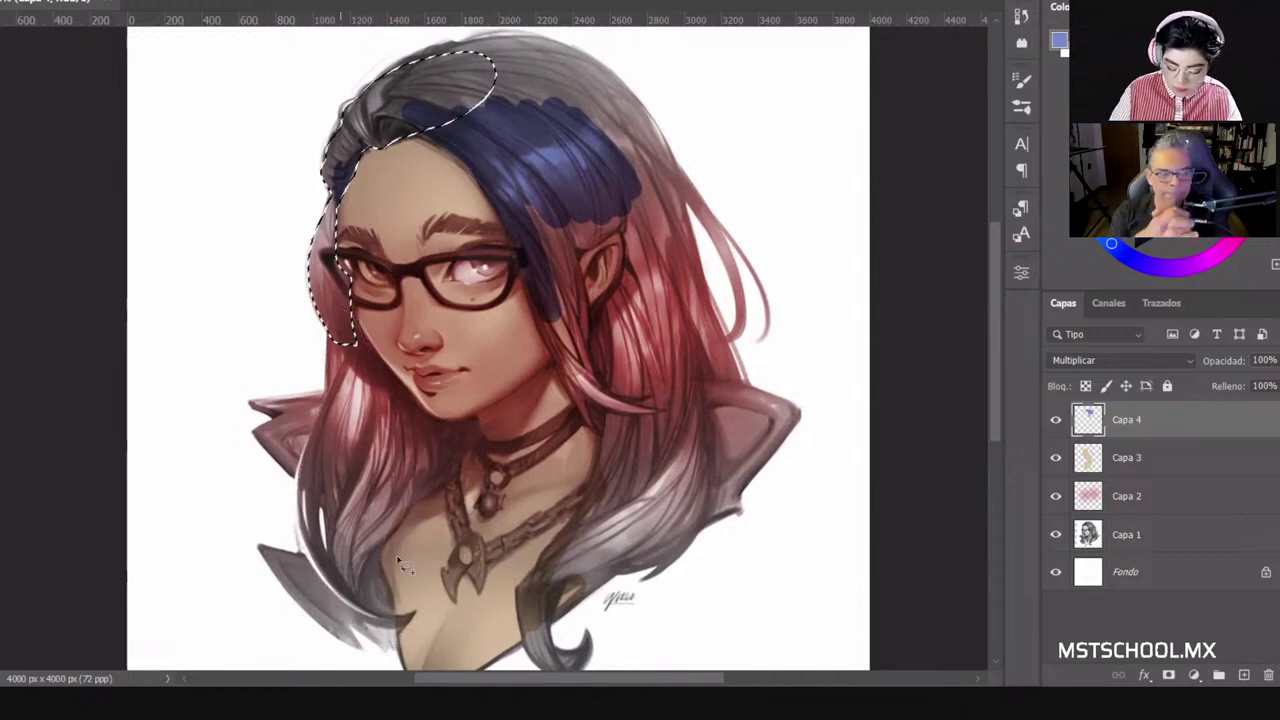
pyautogui.moveTo(467, 420)
pyautogui.mouseDown()
pyautogui.moveTo(408, 400)
pyautogui.moveTo(376, 430)
pyautogui.moveTo(384, 545)
pyautogui.mouseUp()
pyautogui.moveTo(431, 418)
pyautogui.mouseDown()
pyautogui.moveTo(369, 336)
pyautogui.moveTo(356, 346)
pyautogui.moveTo(389, 402)
pyautogui.mouseUp()
# Step: Add the hairline, the crown, the hair behind the ear and the inner loose strand to the lasso selection
pyautogui.moveTo(420, 143)
pyautogui.mouseDown()
pyautogui.moveTo(467, 162)
pyautogui.moveTo(570, 385)
pyautogui.moveTo(620, 420)
pyautogui.moveTo(642, 412)
pyautogui.moveTo(600, 372)
pyautogui.moveTo(561, 218)
pyautogui.moveTo(500, 120)
pyautogui.moveTo(462, 105)
pyautogui.moveTo(543, 100)
pyautogui.moveTo(520, 168)
pyautogui.moveTo(585, 275)
pyautogui.moveTo(626, 230)
pyautogui.moveTo(605, 155)
pyautogui.moveTo(525, 168)
pyautogui.mouseUp()
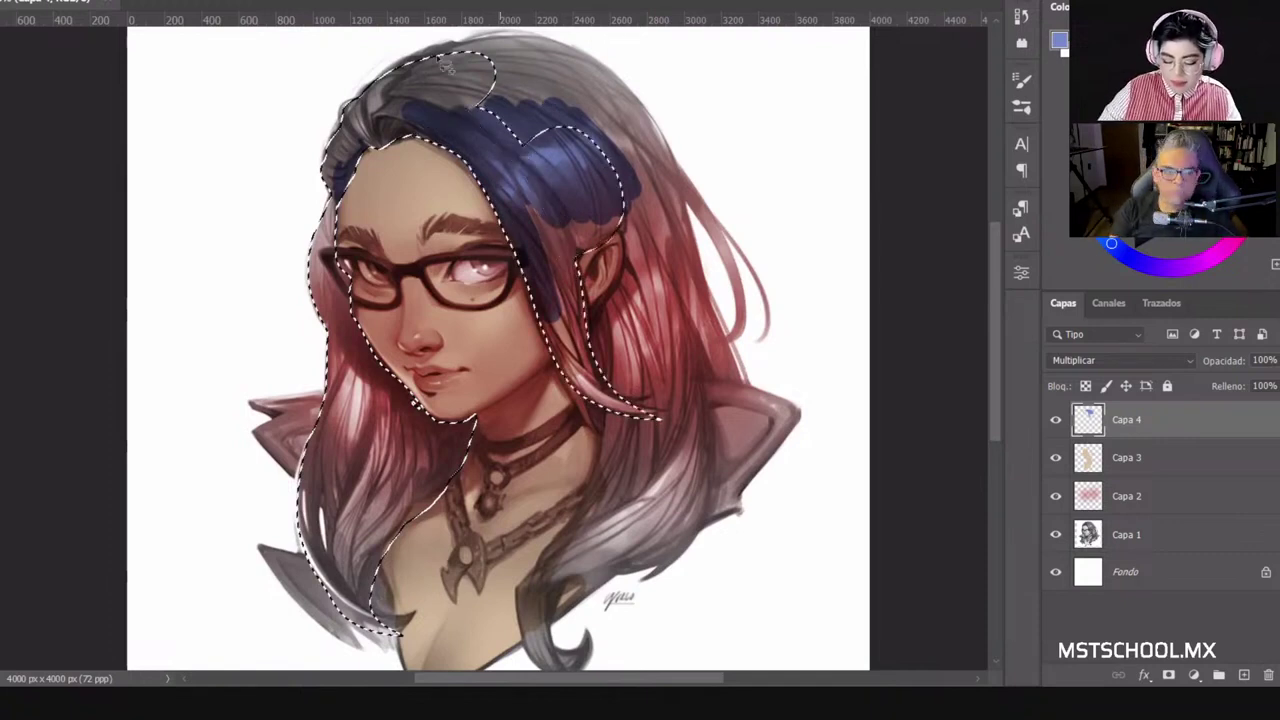
pyautogui.moveTo(527, 42)
pyautogui.mouseDown()
pyautogui.moveTo(605, 191)
pyautogui.moveTo(605, 66)
pyautogui.moveTo(512, 45)
pyautogui.mouseUp()
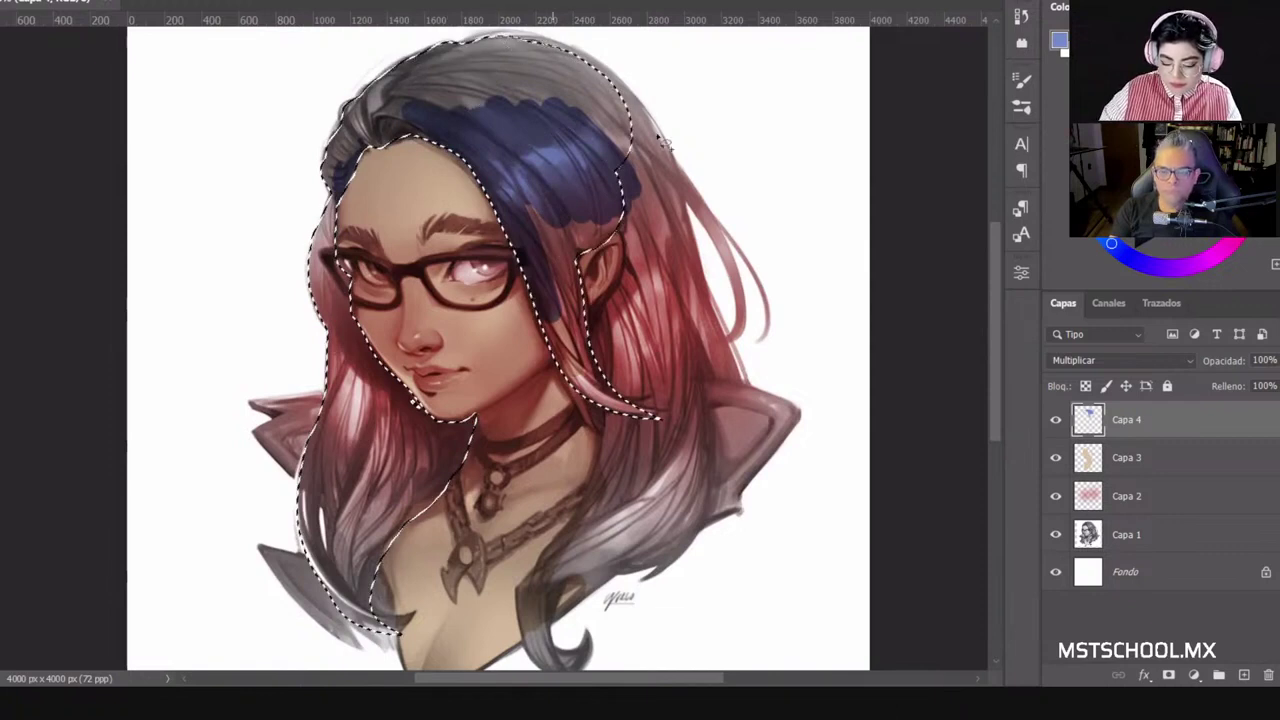
pyautogui.moveTo(660, 145)
pyautogui.mouseDown()
pyautogui.moveTo(713, 325)
pyautogui.moveTo(683, 400)
pyautogui.moveTo(609, 213)
pyautogui.moveTo(606, 117)
pyautogui.moveTo(637, 108)
pyautogui.mouseUp()
pyautogui.moveTo(752, 330); pyautogui.dragTo(736, 351)
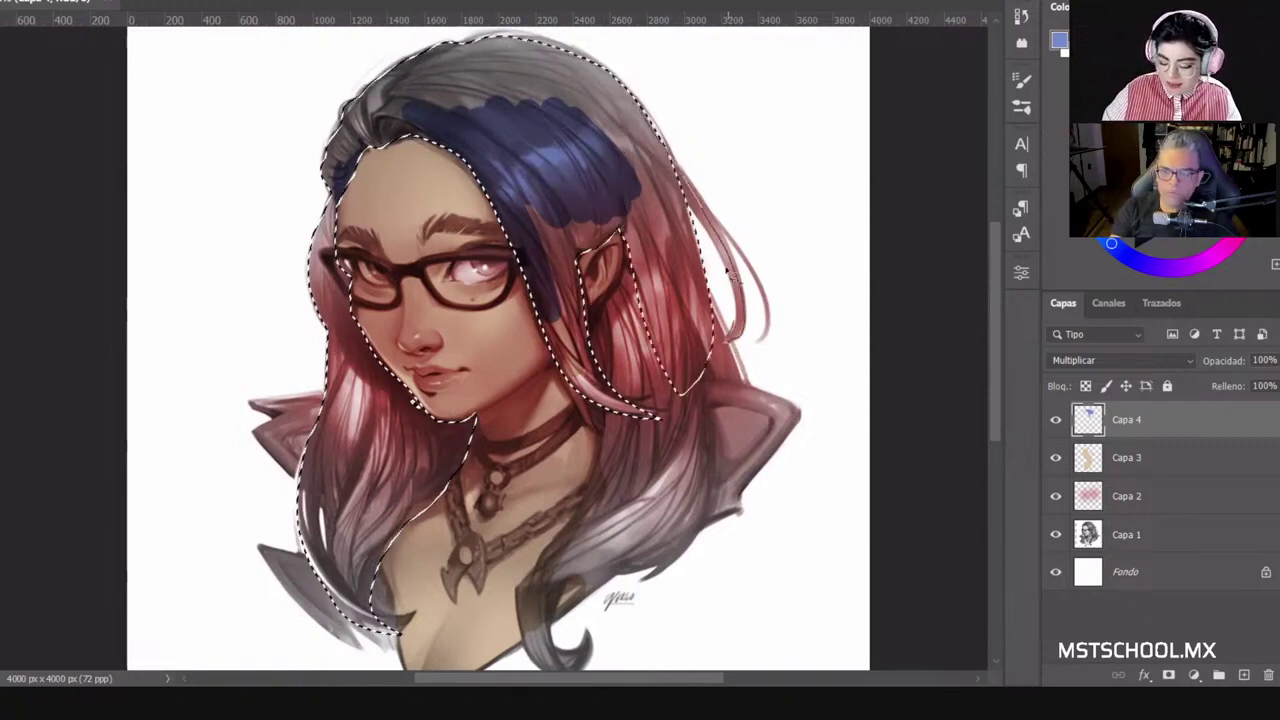
pyautogui.moveTo(670, 143); pyautogui.dragTo(660, 132)
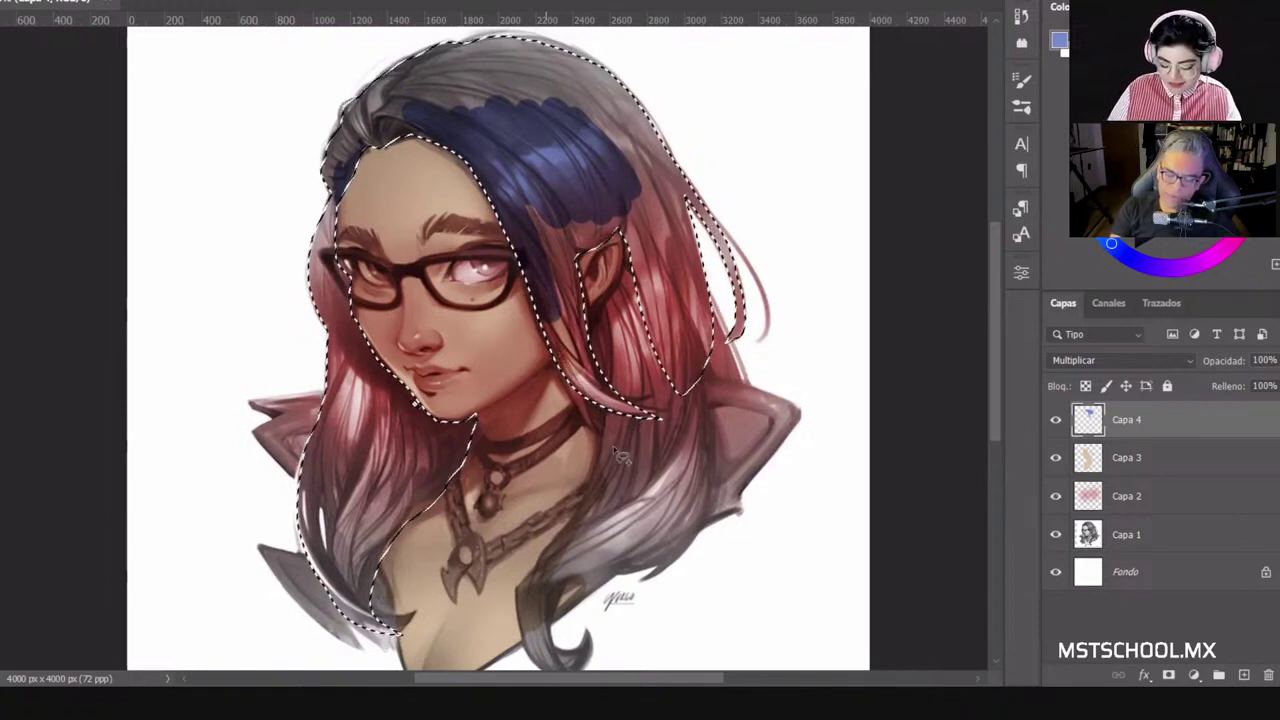
# Step: Add the locks over the right shoulder, the lower curl and the tip of the left lock to the hair selection
pyautogui.moveTo(549, 344); pyautogui.dragTo(585, 340)
pyautogui.moveTo(603, 446)
pyautogui.mouseDown()
pyautogui.moveTo(519, 594)
pyautogui.moveTo(522, 640)
pyautogui.moveTo(554, 675)
pyautogui.moveTo(554, 628)
pyautogui.moveTo(595, 596)
pyautogui.moveTo(674, 470)
pyautogui.moveTo(626, 380)
pyautogui.mouseUp()
pyautogui.moveTo(612, 580)
pyautogui.mouseDown()
pyautogui.moveTo(706, 476)
pyautogui.moveTo(572, 200)
pyautogui.moveTo(576, 342)
pyautogui.moveTo(600, 420)
pyautogui.moveTo(704, 522)
pyautogui.moveTo(789, 461)
pyautogui.moveTo(783, 344)
pyautogui.mouseUp()
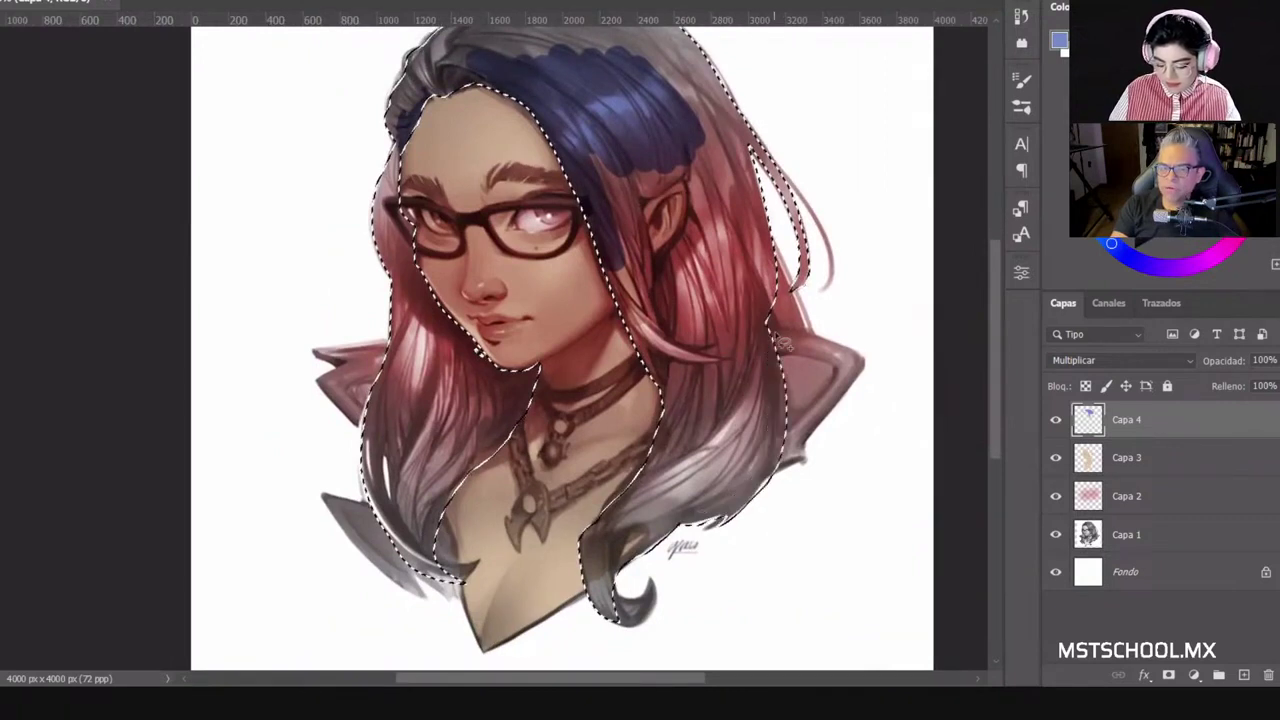
pyautogui.moveTo(735, 218); pyautogui.dragTo(788, 330)
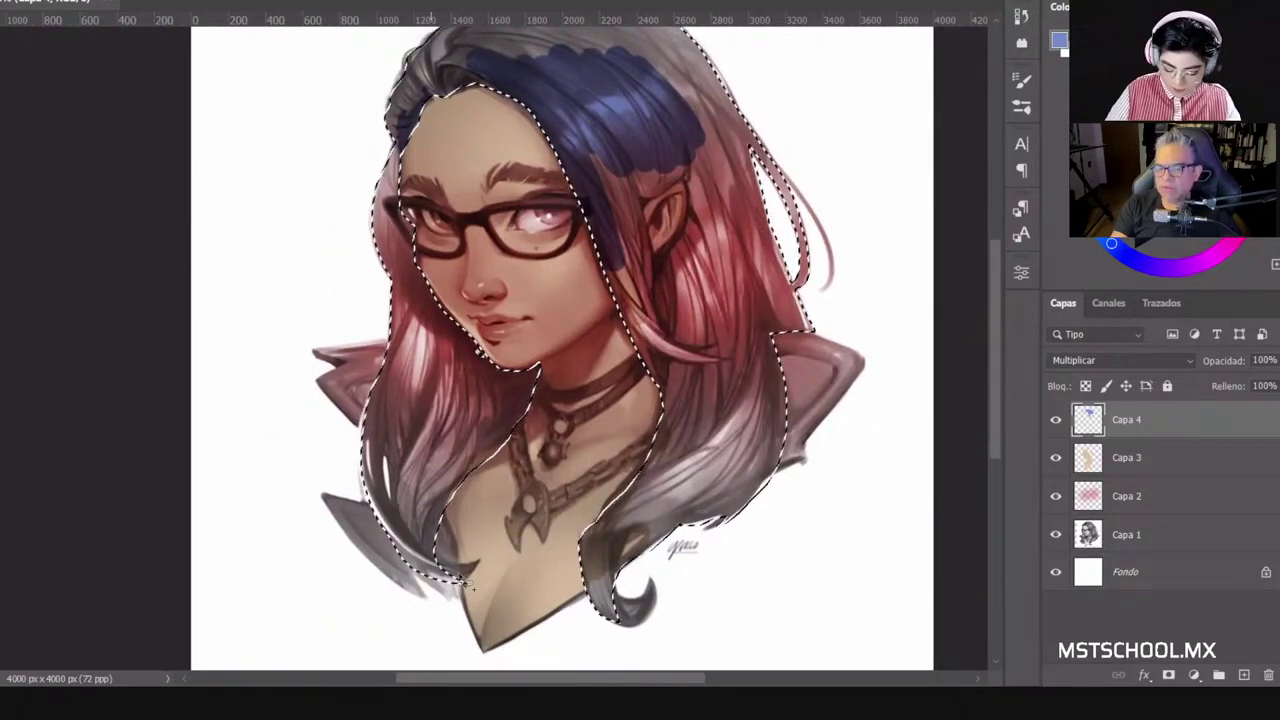
pyautogui.moveTo(476, 579)
pyautogui.mouseDown()
pyautogui.moveTo(436, 504)
pyautogui.moveTo(446, 535)
pyautogui.moveTo(432, 524)
pyautogui.moveTo(470, 574)
pyautogui.mouseUp()
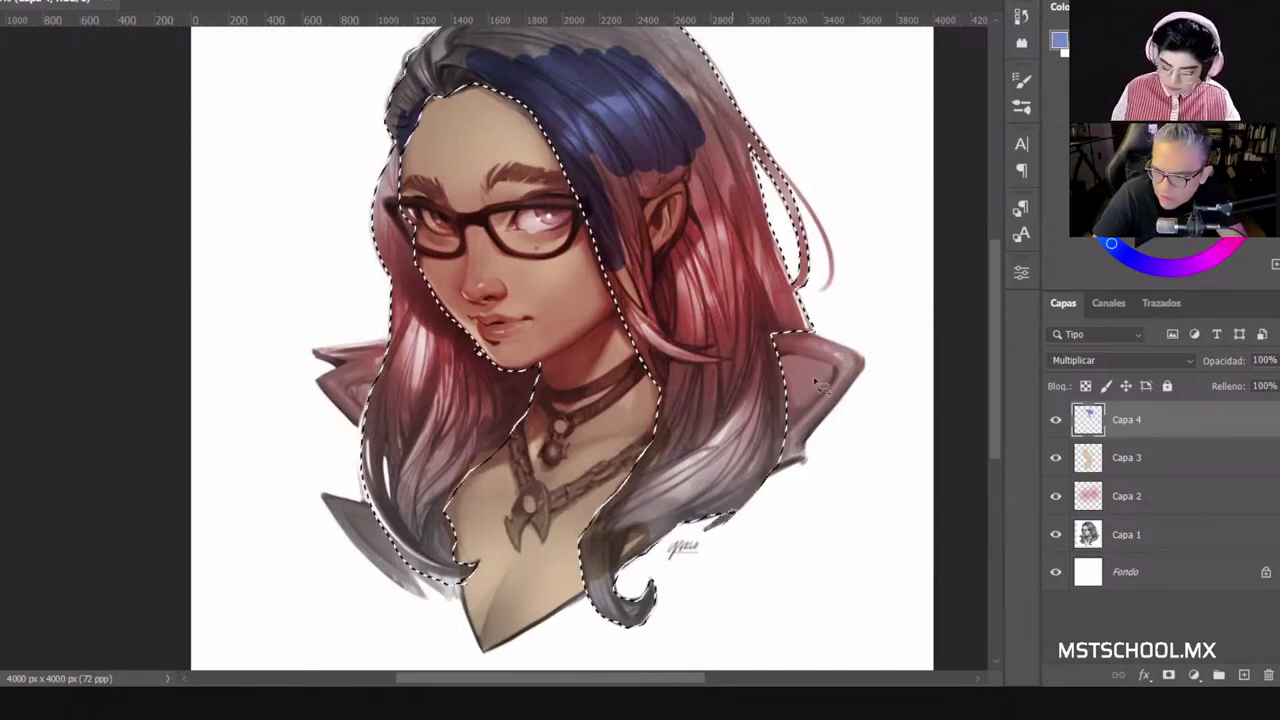
# Step: Extend the hair selection along the thin outer loose strand on the right side
pyautogui.moveTo(819, 283); pyautogui.dragTo(807, 391)
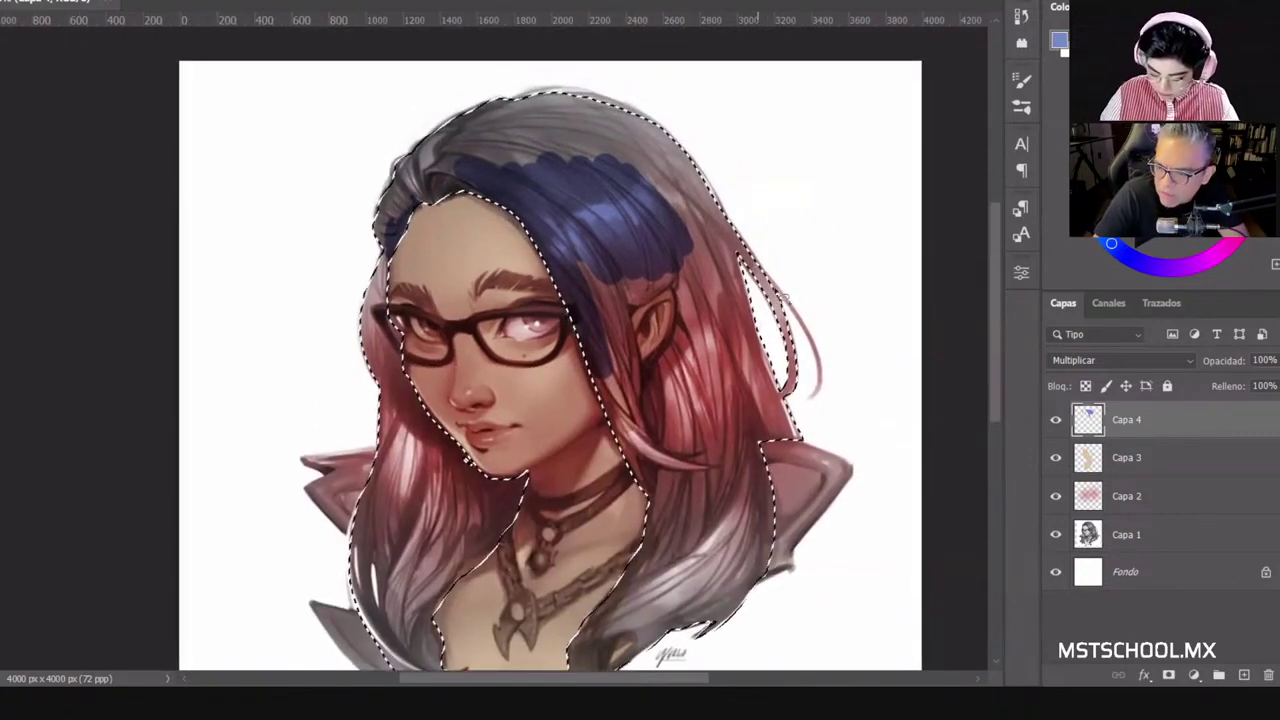
pyautogui.moveTo(782, 296); pyautogui.dragTo(830, 380)
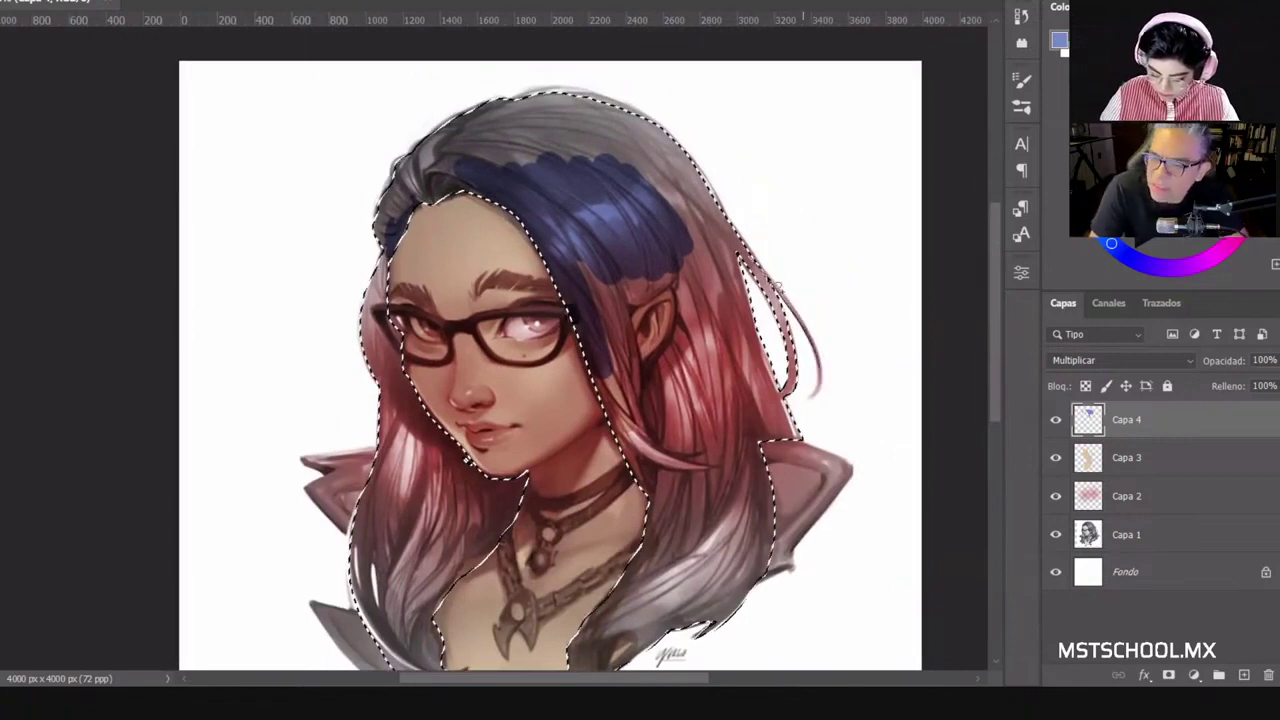
pyautogui.moveTo(813, 343); pyautogui.dragTo(752, 248)
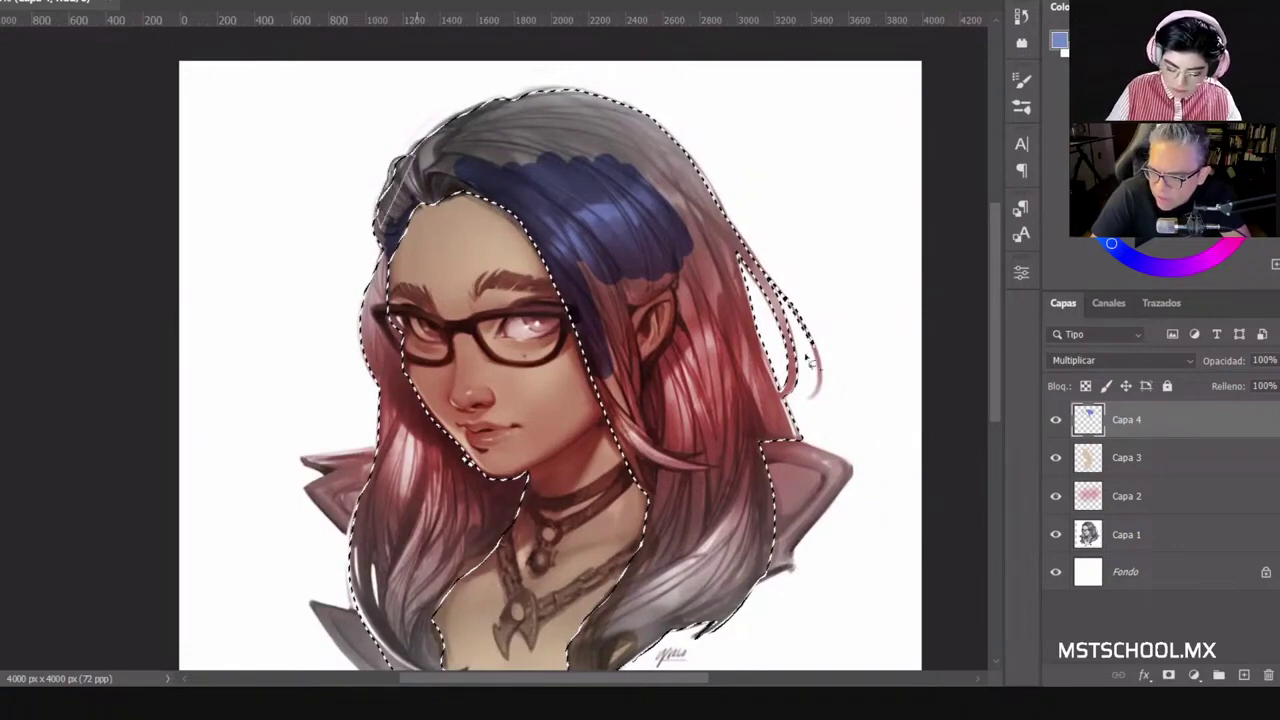
# Step: Fill the whole hair selection with blue on the Multiplicar layer "Capa 4"
pyautogui.moveTo(706, 492); pyautogui.dragTo(680, 377)
pyautogui.moveTo(633, 172); pyautogui.dragTo(620, 277)
pyautogui.click(638, 342)
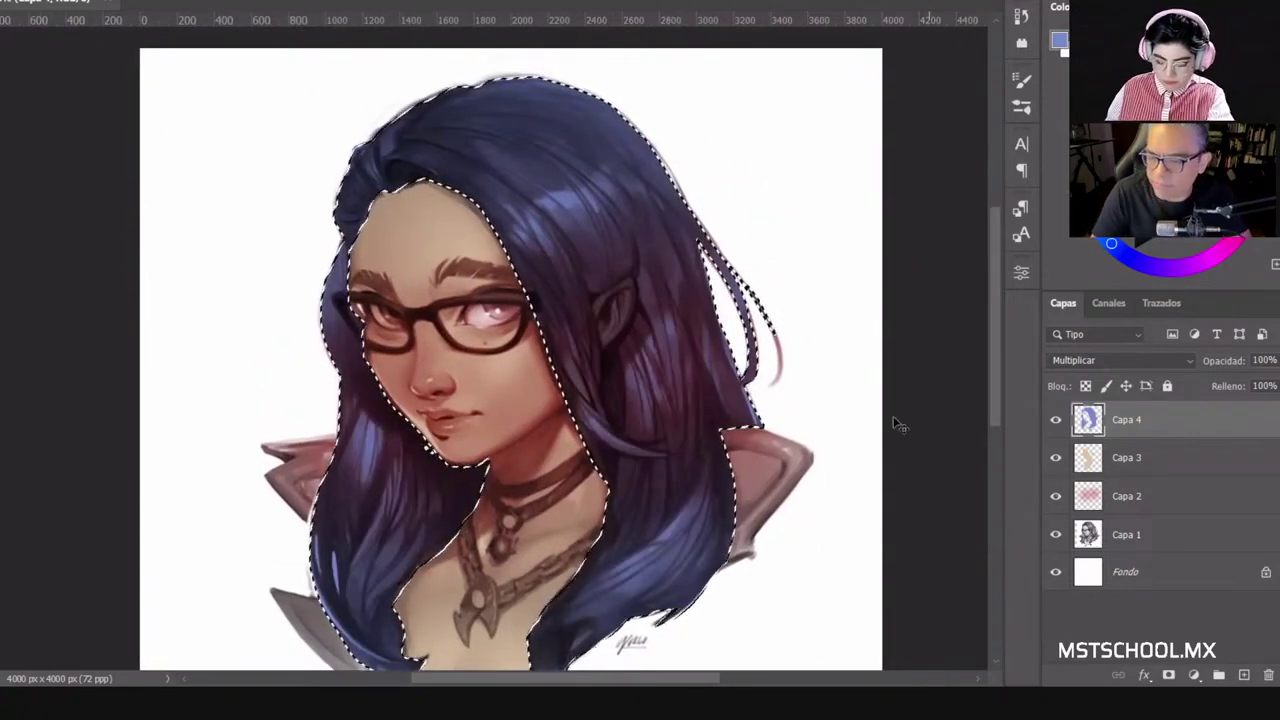
# Step: Adjust the blue hair fill with Hue/Saturation, setting saturation to +37 and lightness to +29
pyautogui.hotkey('ctrl', 'u')
pyautogui.moveTo(928, 488)
pyautogui.mouseDown()
pyautogui.moveTo(967, 488)
pyautogui.moveTo(942, 488)
pyautogui.mouseUp()
pyautogui.moveTo(928, 537); pyautogui.dragTo(960, 540)
pyautogui.moveTo(951, 491)
pyautogui.mouseDown()
pyautogui.moveTo(940, 493)
pyautogui.moveTo(972, 492)
pyautogui.mouseUp()
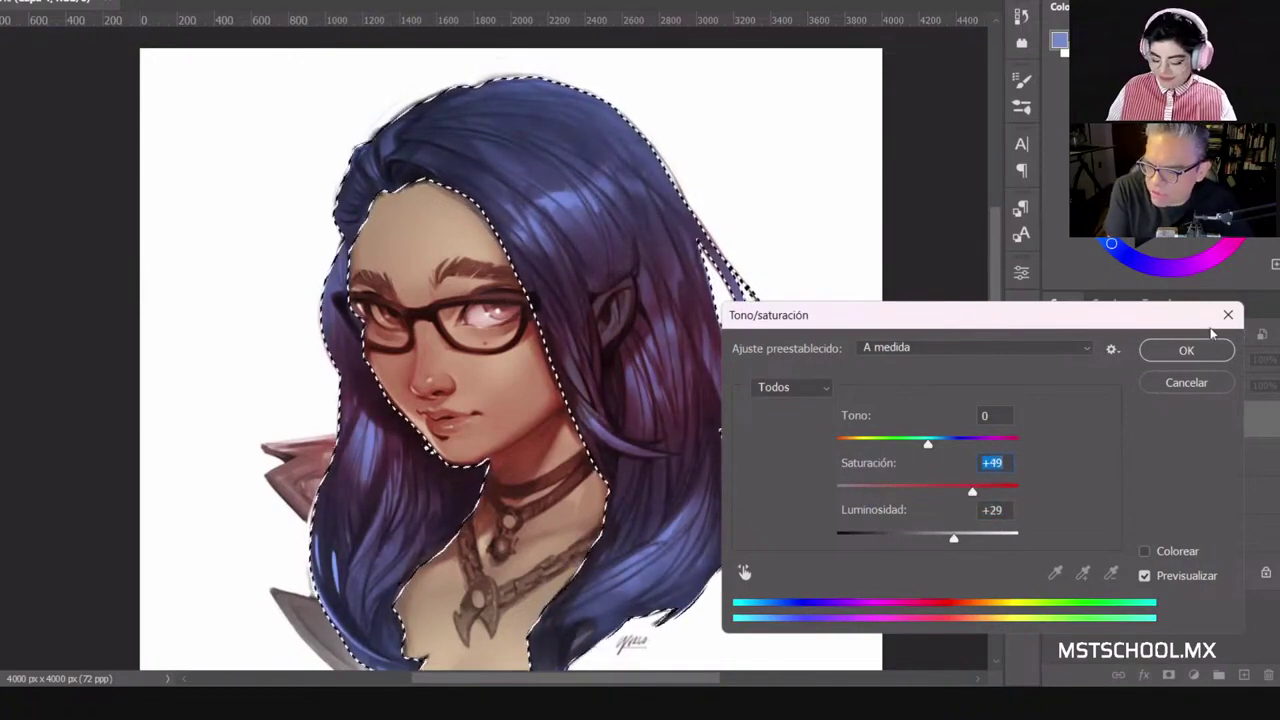
pyautogui.moveTo(974, 492); pyautogui.dragTo(962, 491)
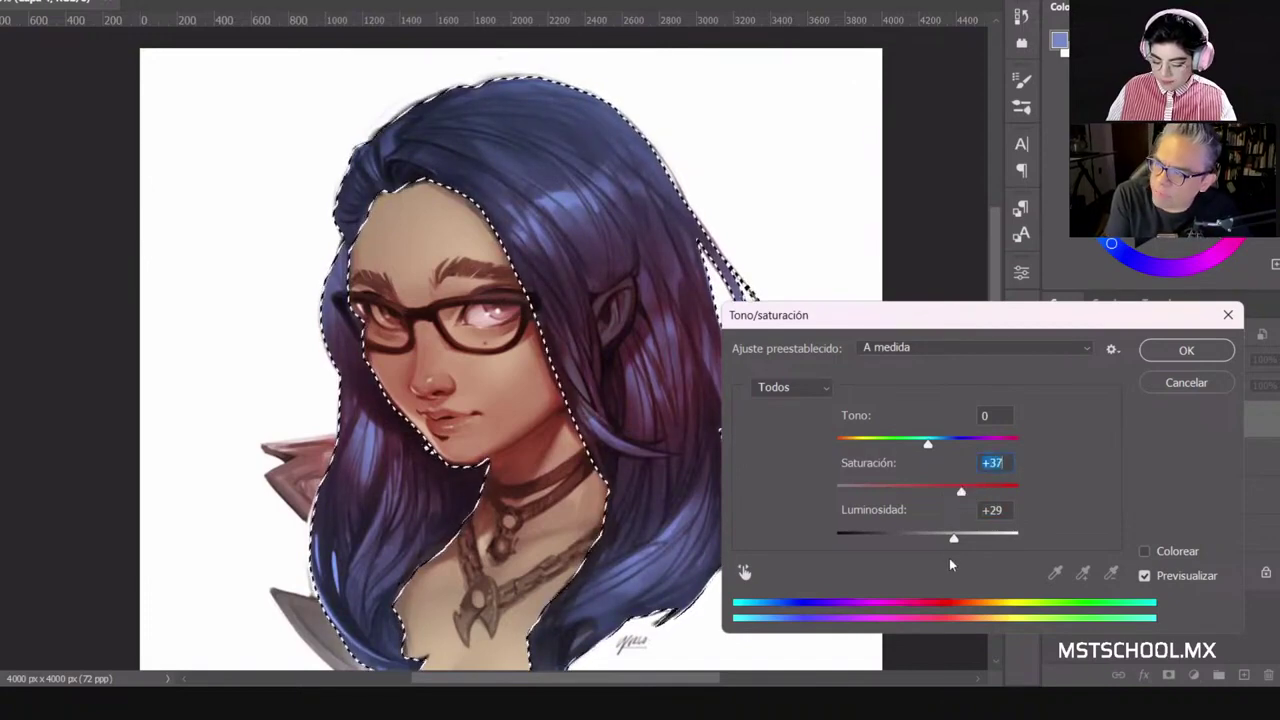
pyautogui.click(1187, 352)
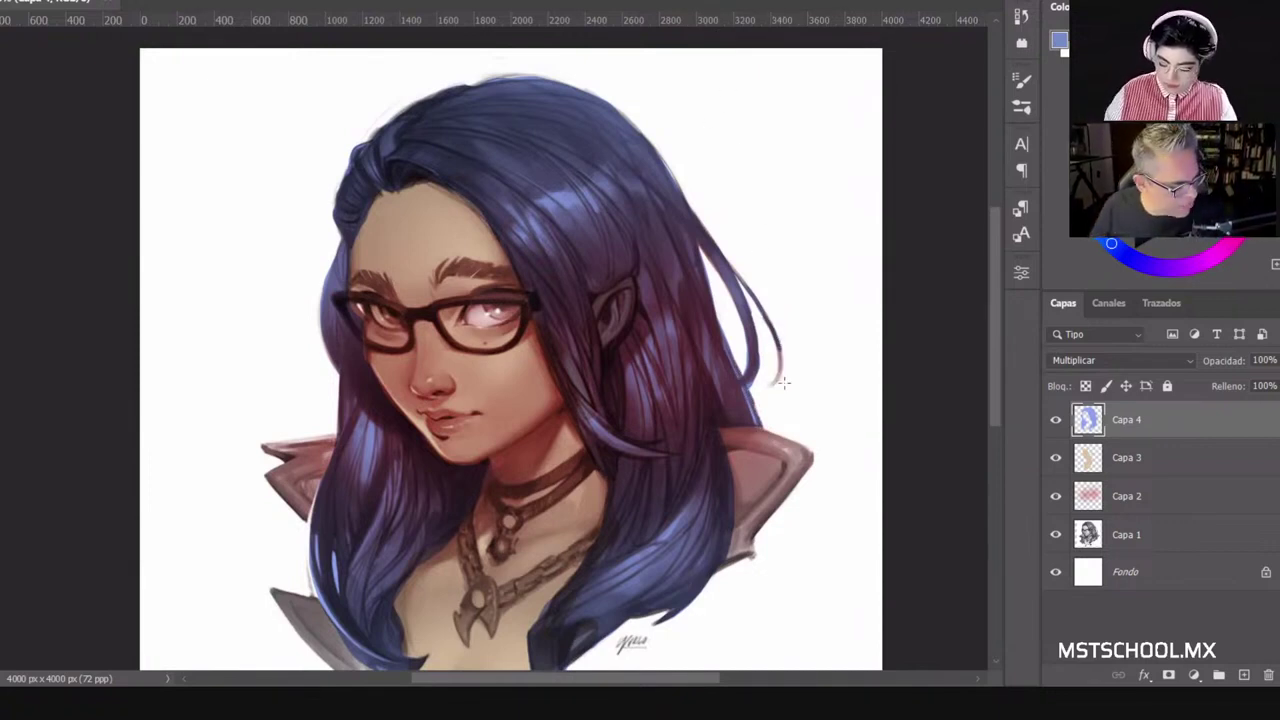
# Step: Try painting the tip of the outer loose strand blue with a small hard round brush and undo the stroke
pyautogui.rightClick(883, 410)
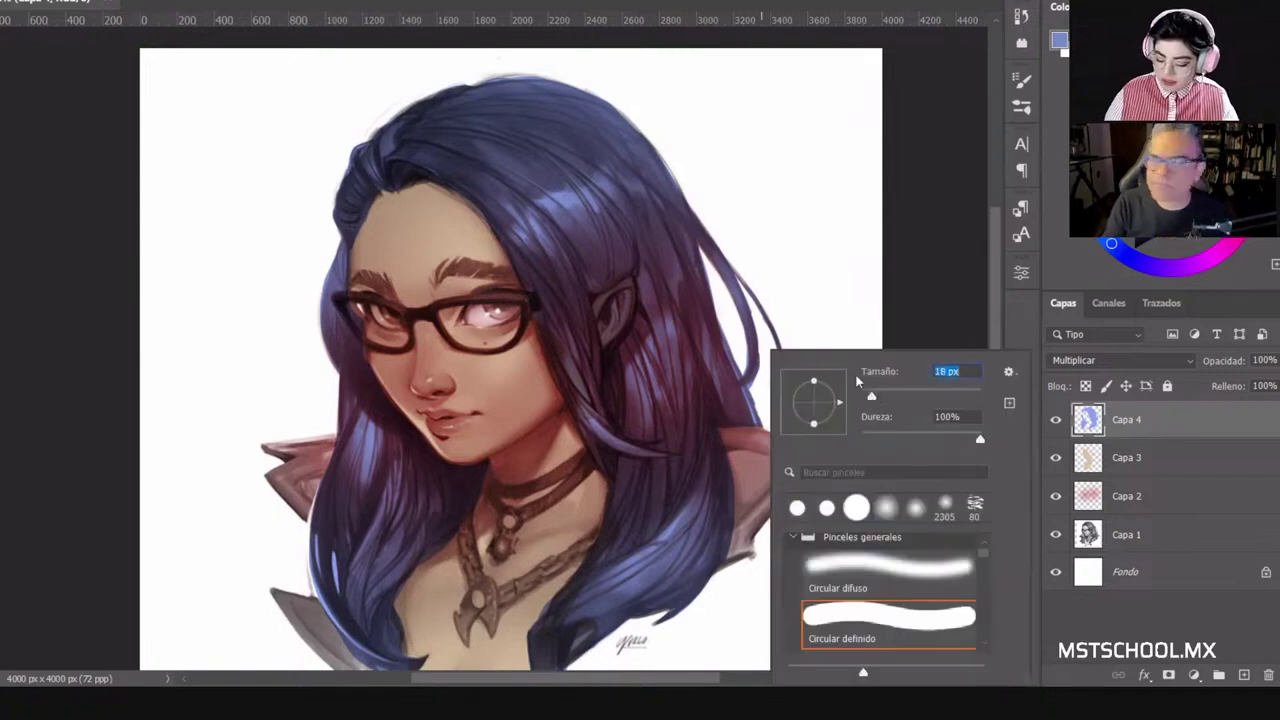
pyautogui.press('Return')
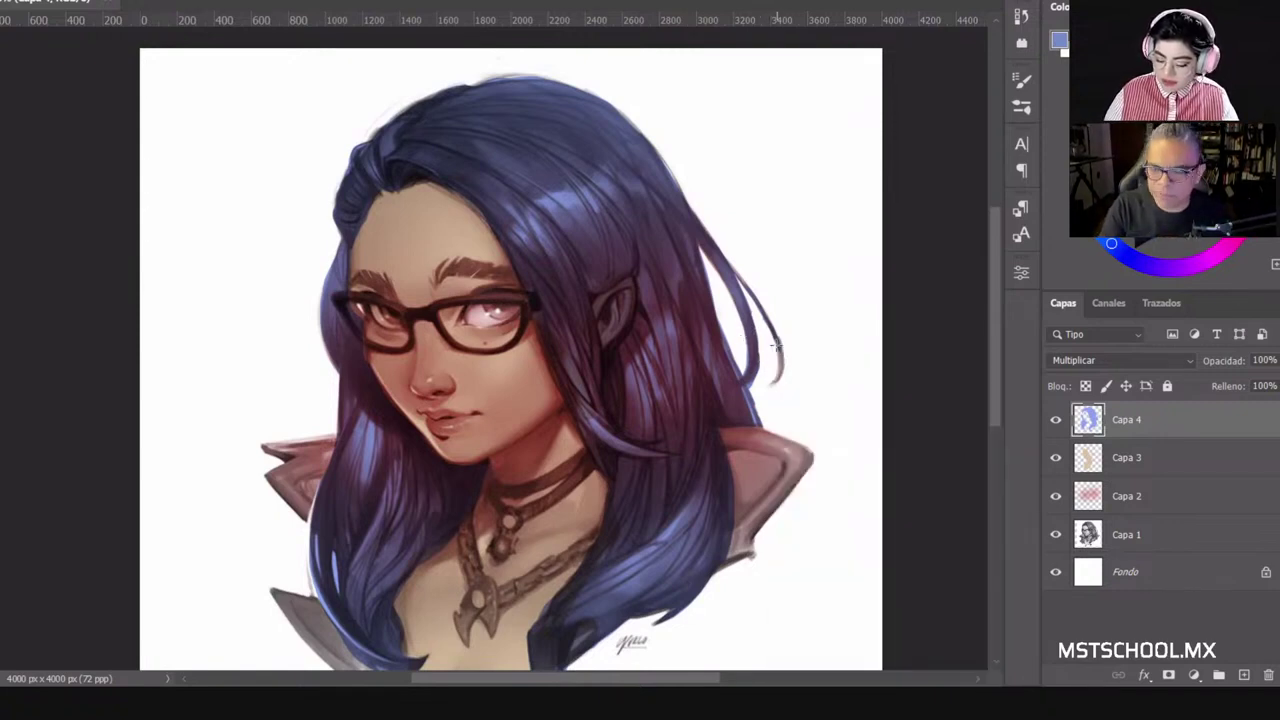
pyautogui.moveTo(777, 356); pyautogui.dragTo(776, 381)
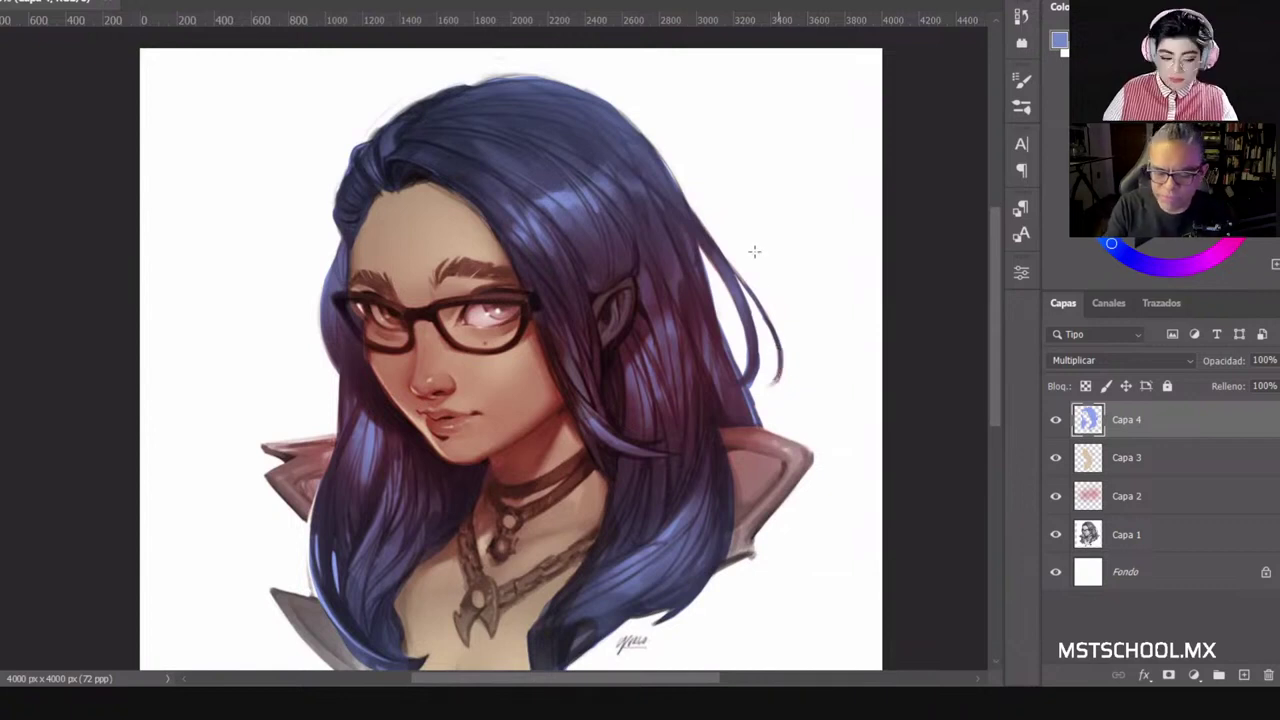
pyautogui.hotkey('ctrl', 'z')
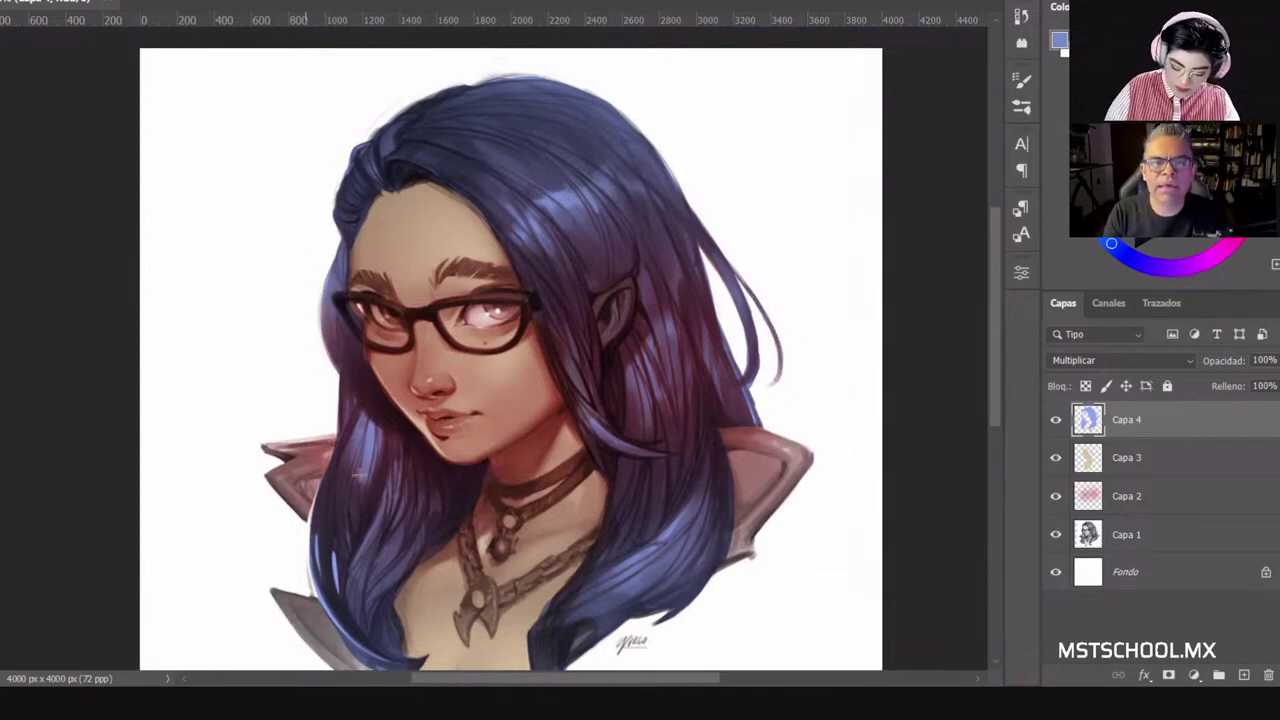
pyautogui.moveTo(741, 485); pyautogui.dragTo(741, 413)
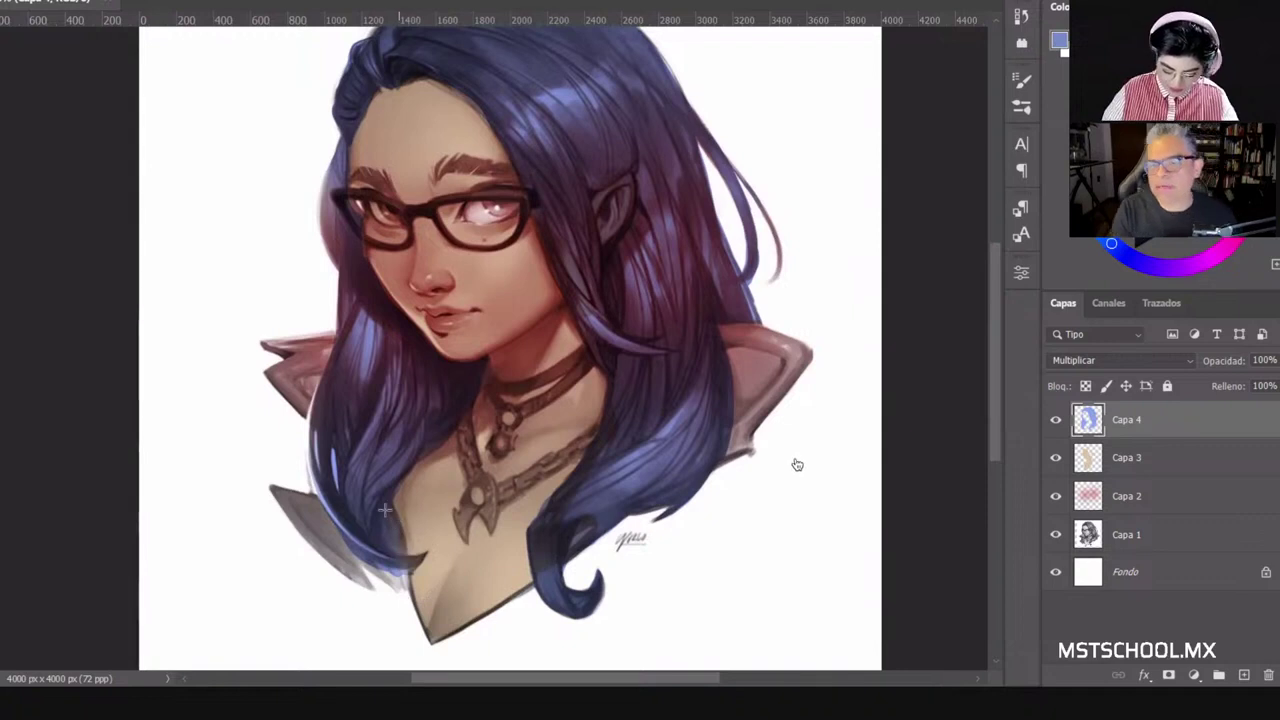
pyautogui.rightClick(392, 446)
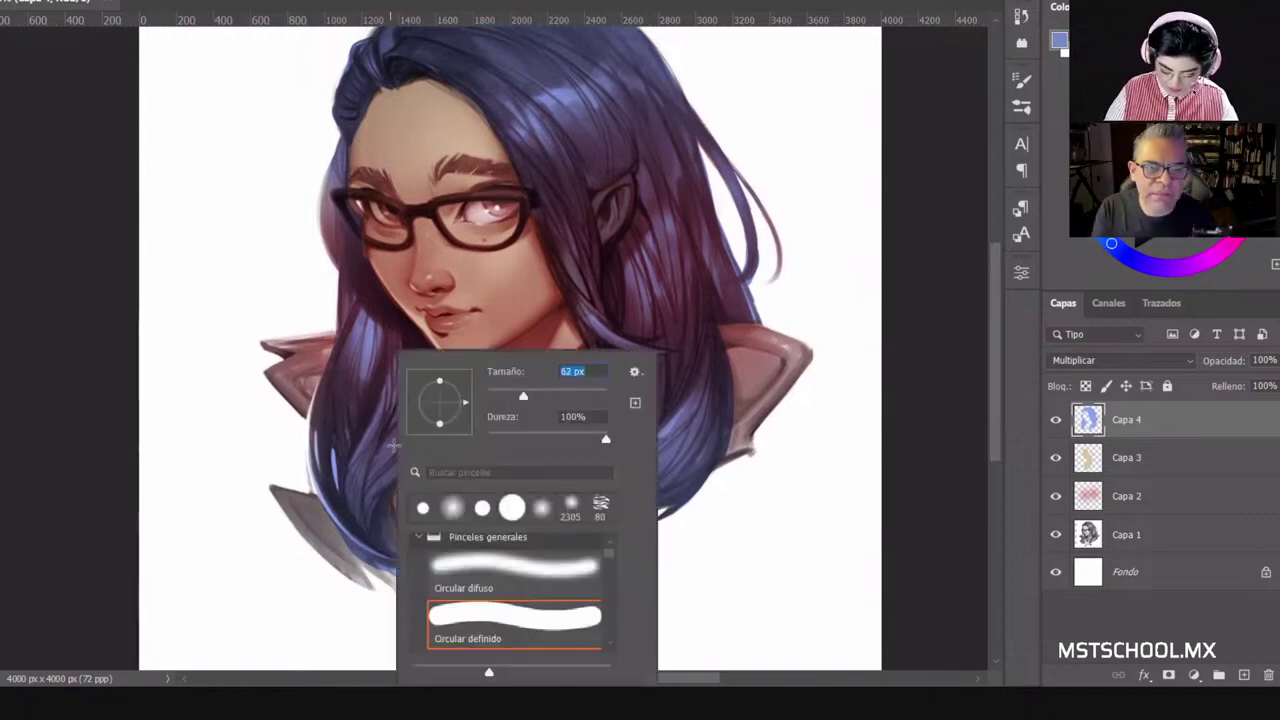
pyautogui.click(369, 469)
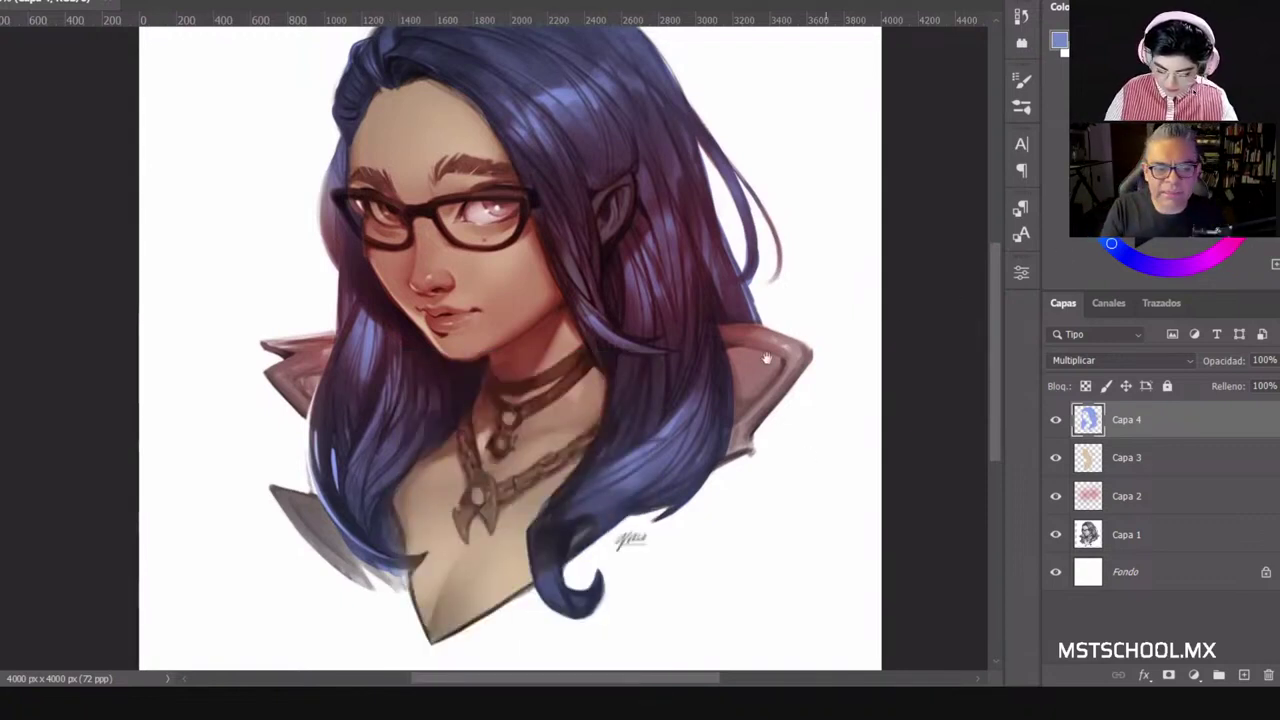
pyautogui.moveTo(766, 358); pyautogui.dragTo(772, 420)
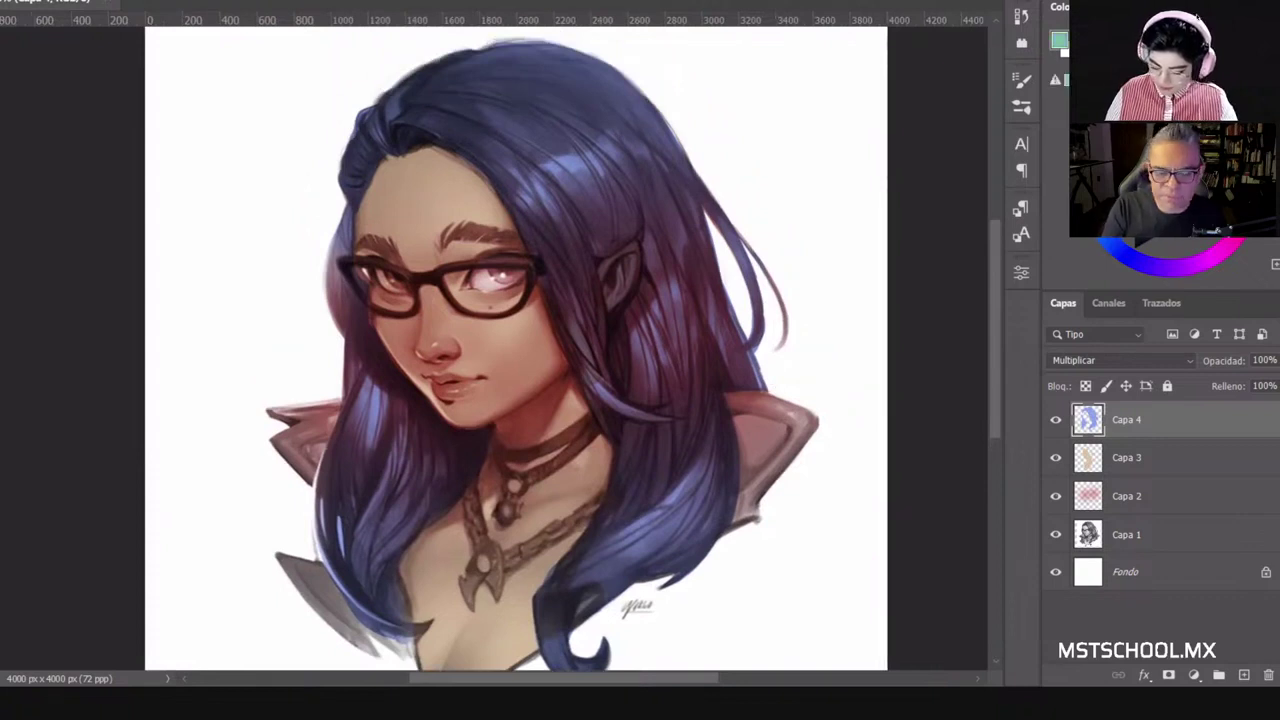
# Step: Color the irises on the layer "Capa 3", testing teal green, light blue and pink before settling on periwinkle blue
pyautogui.click(1126, 457)
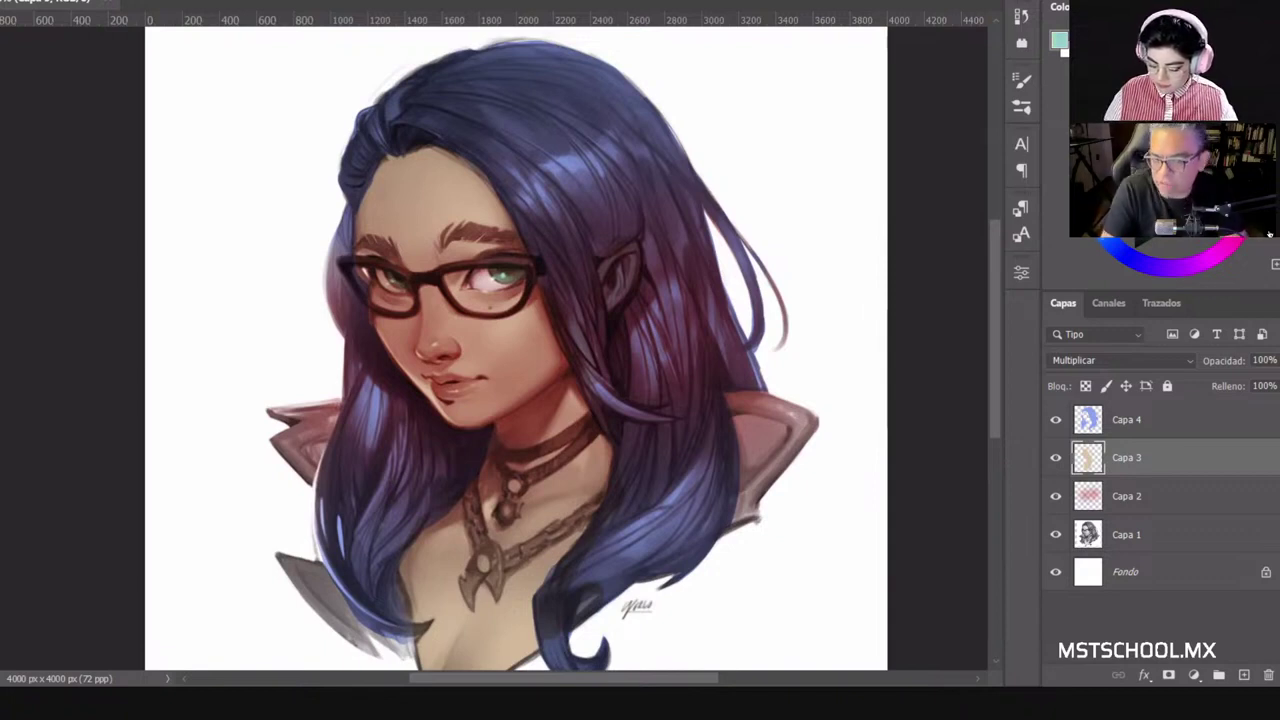
pyautogui.keyDown('alt'); pyautogui.click(497, 268); pyautogui.keyUp('alt')
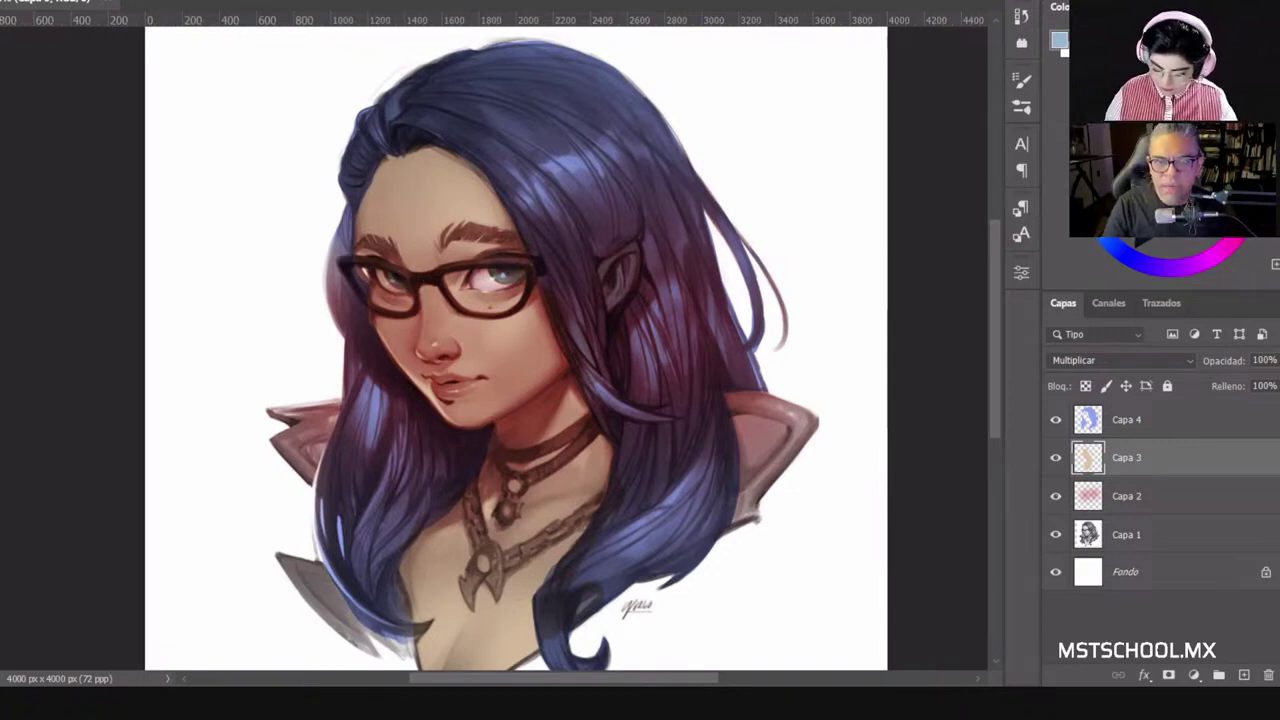
pyautogui.click(1247, 228)
pyautogui.moveTo(508, 268); pyautogui.dragTo(518, 270)
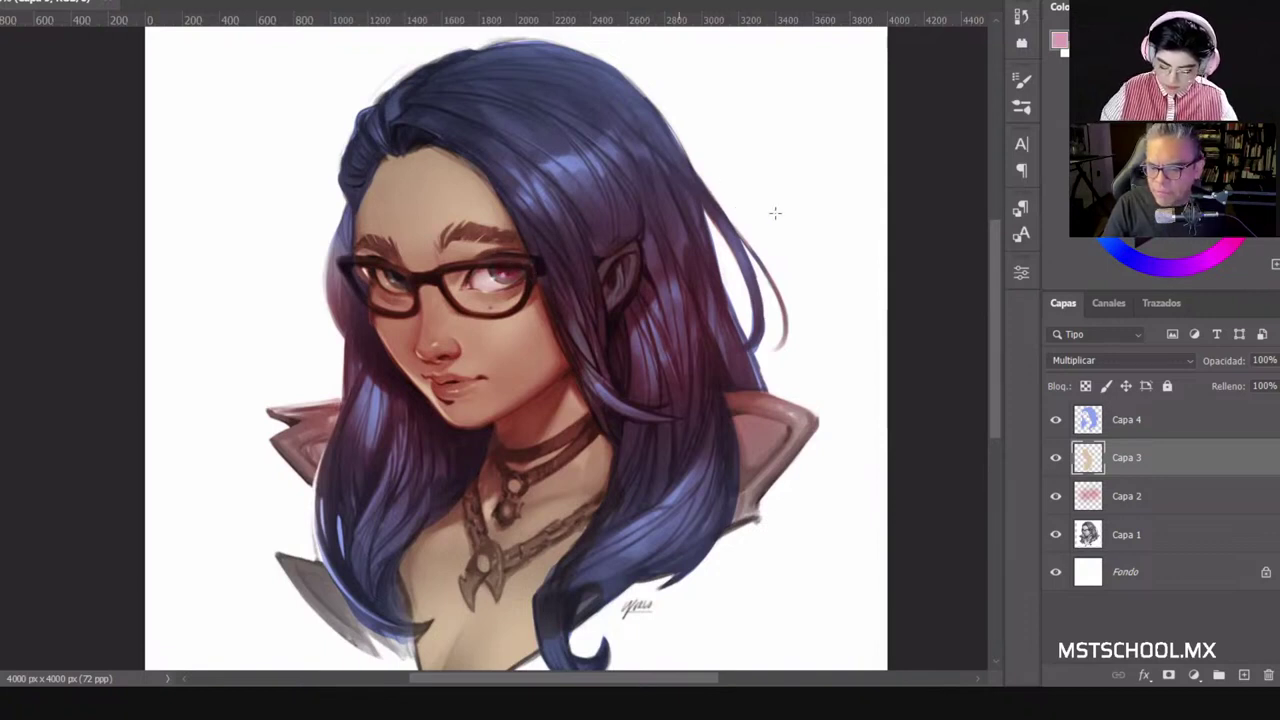
pyautogui.click(1108, 242)
pyautogui.moveTo(498, 268); pyautogui.dragTo(513, 268)
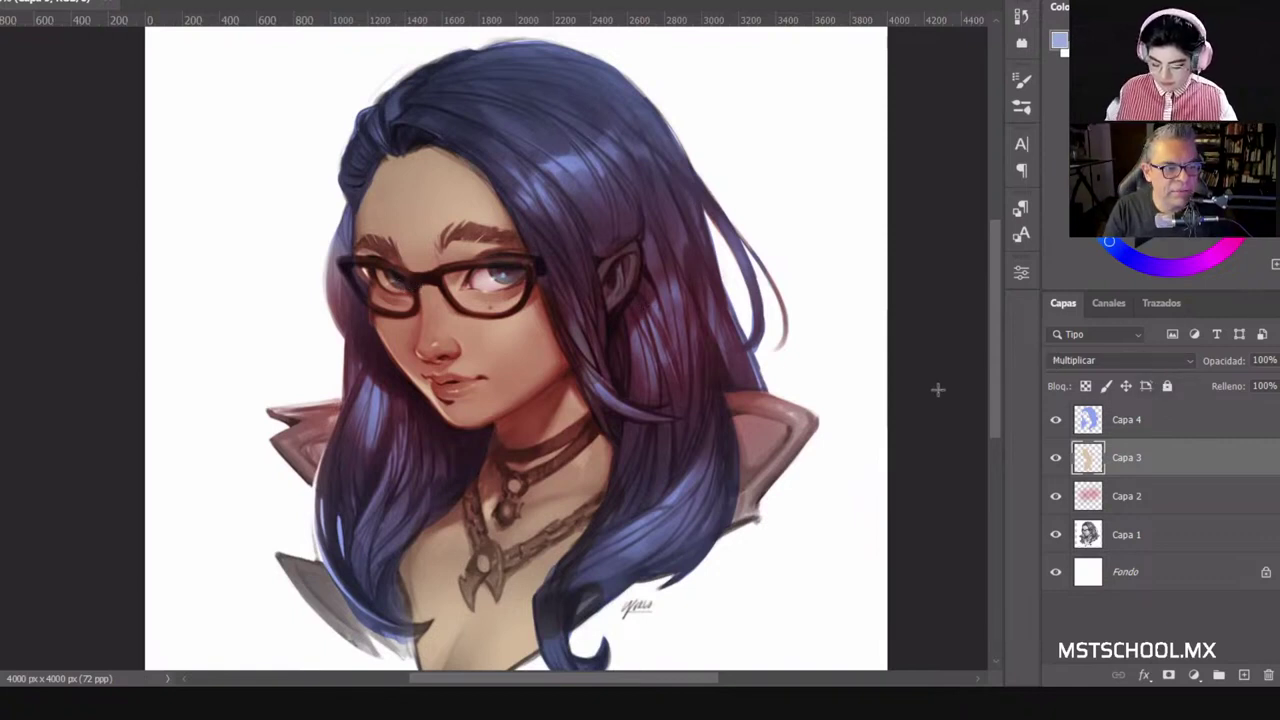
# Step: On the layer "Capa 4", tint the eyebrows blue with a small hard round brush and clear the blue from the ear
pyautogui.scroll(-3, 826, 451)
pyautogui.scroll(2, 928, 505)
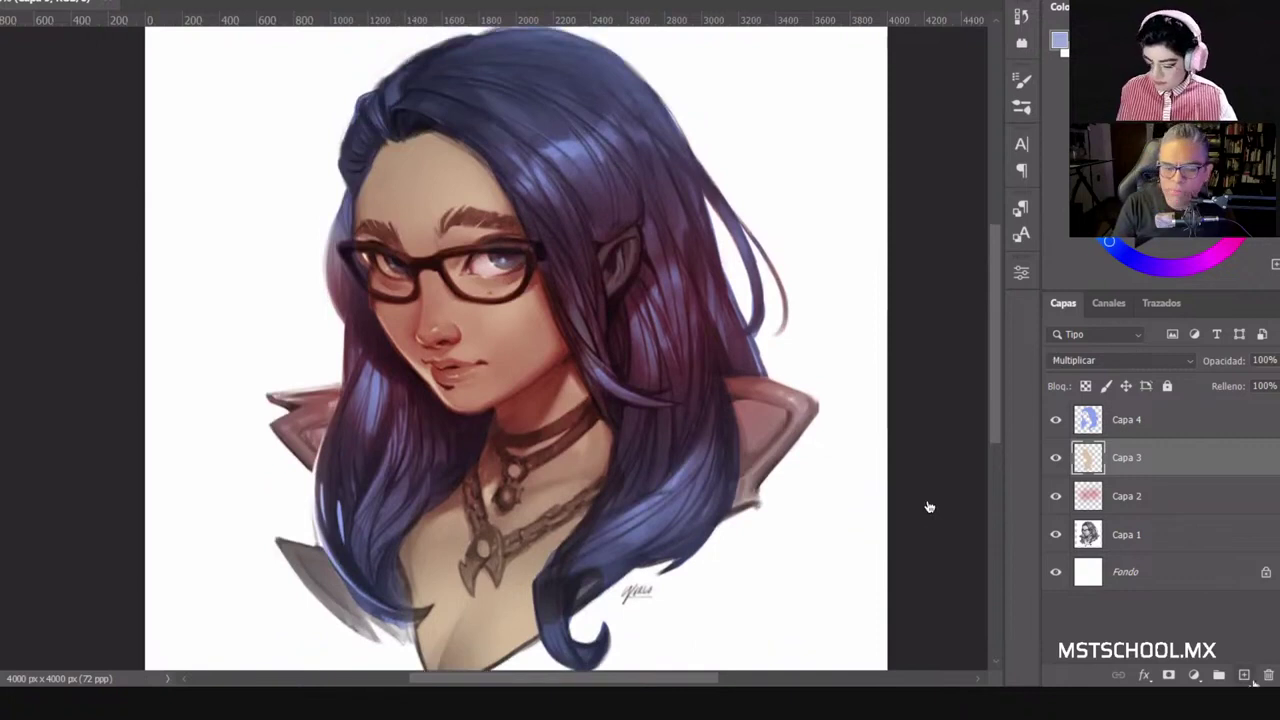
pyautogui.click(1145, 428)
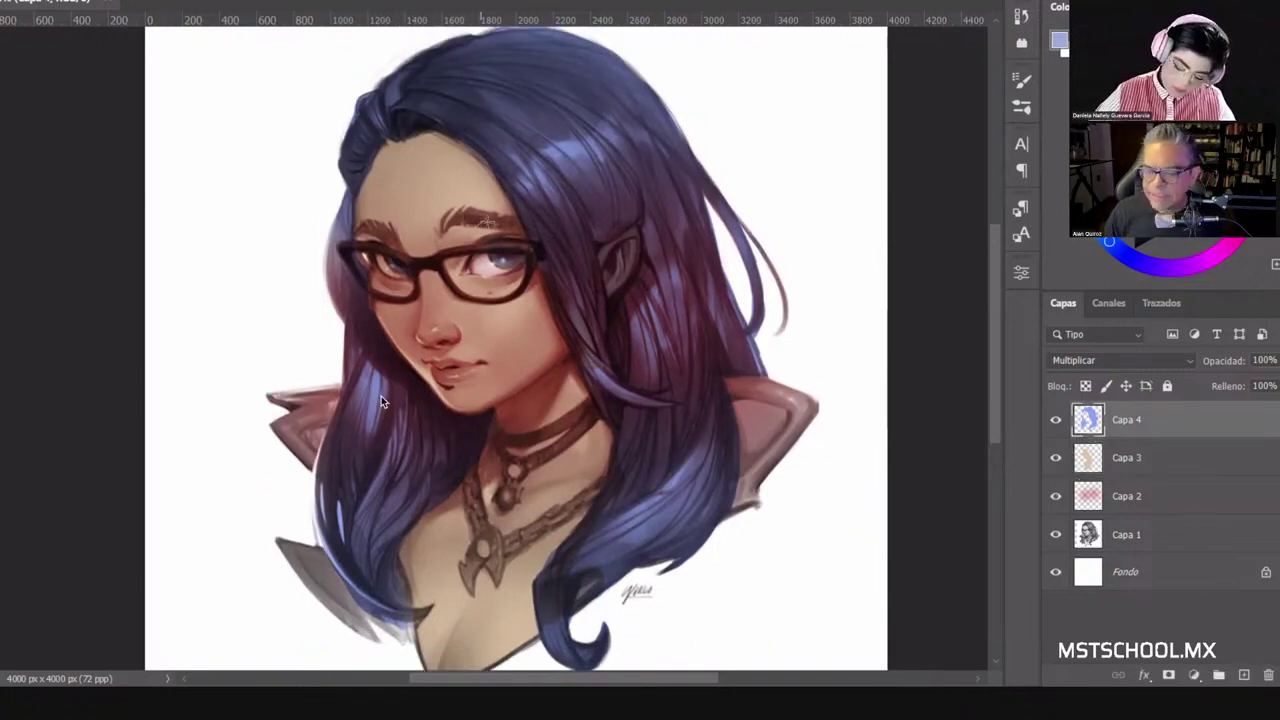
pyautogui.rightClick(566, 232)
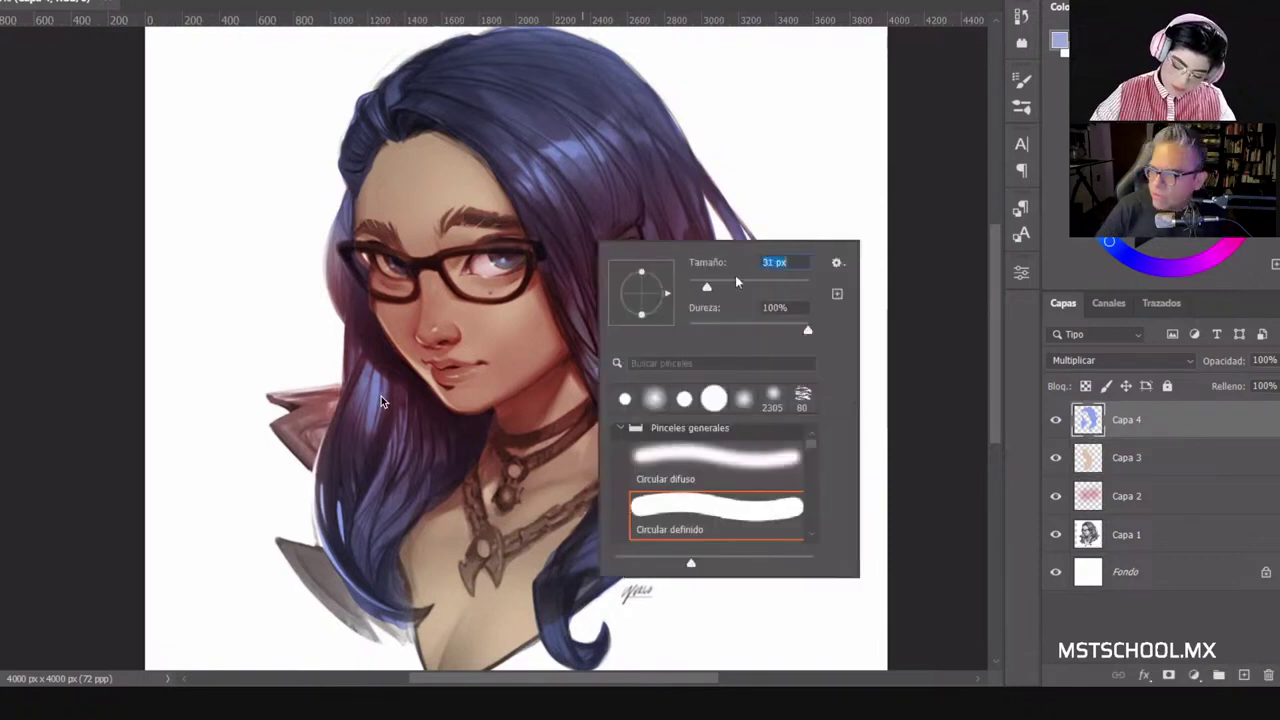
pyautogui.click(473, 224)
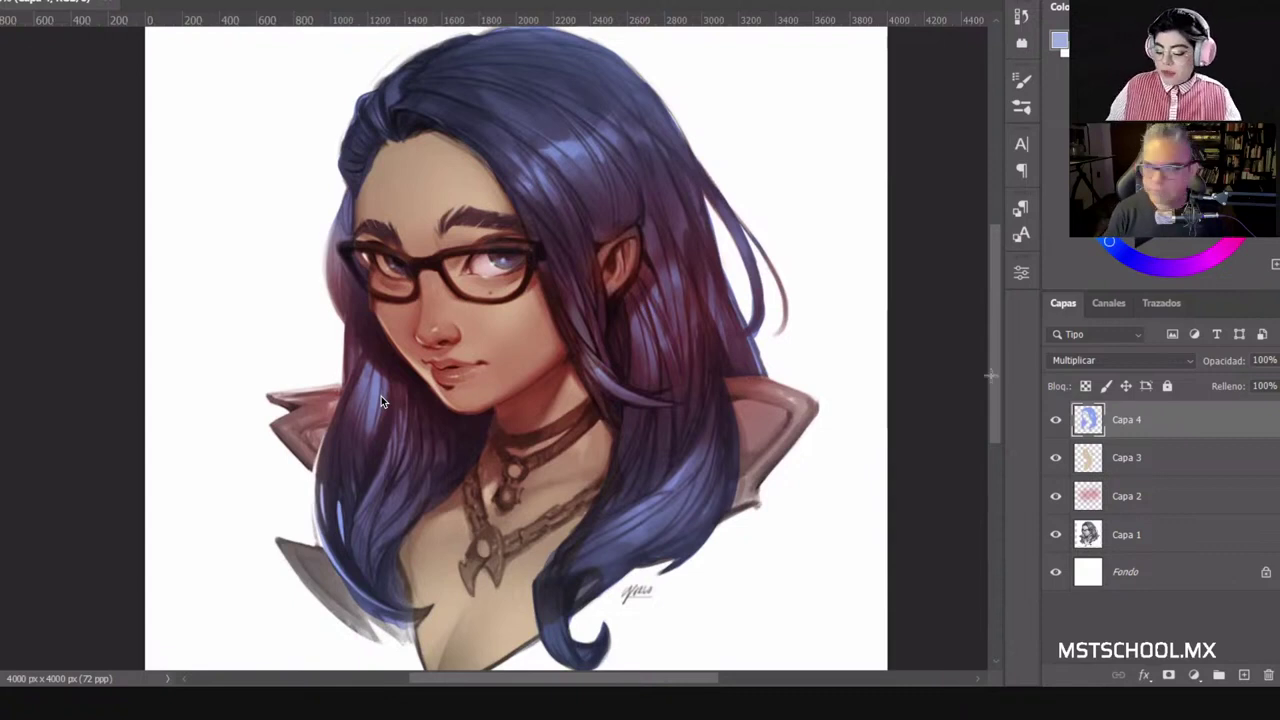
# Step: Clean up the blue around the ear on "Capa 4" with resized hard round tips, and compare with the layer hidden and shown
pyautogui.rightClick(640, 287)
pyautogui.click(761, 333)
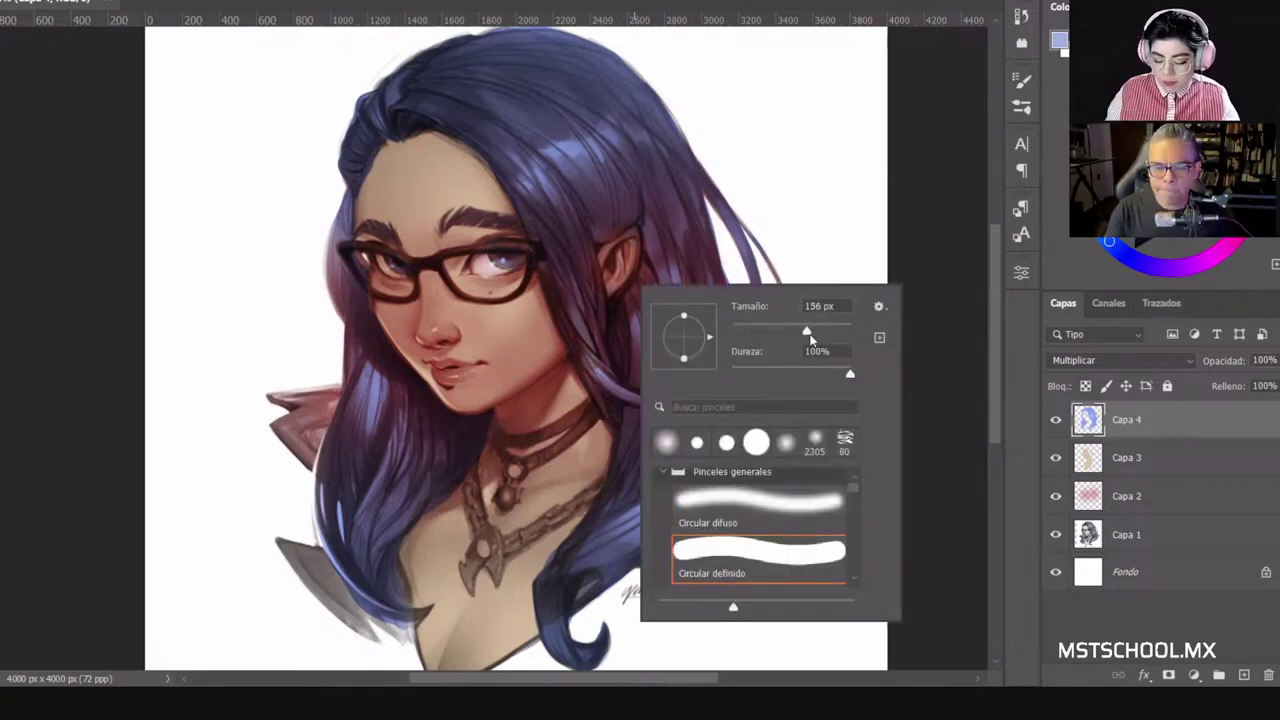
pyautogui.moveTo(810, 340); pyautogui.dragTo(817, 340)
pyautogui.click(637, 254)
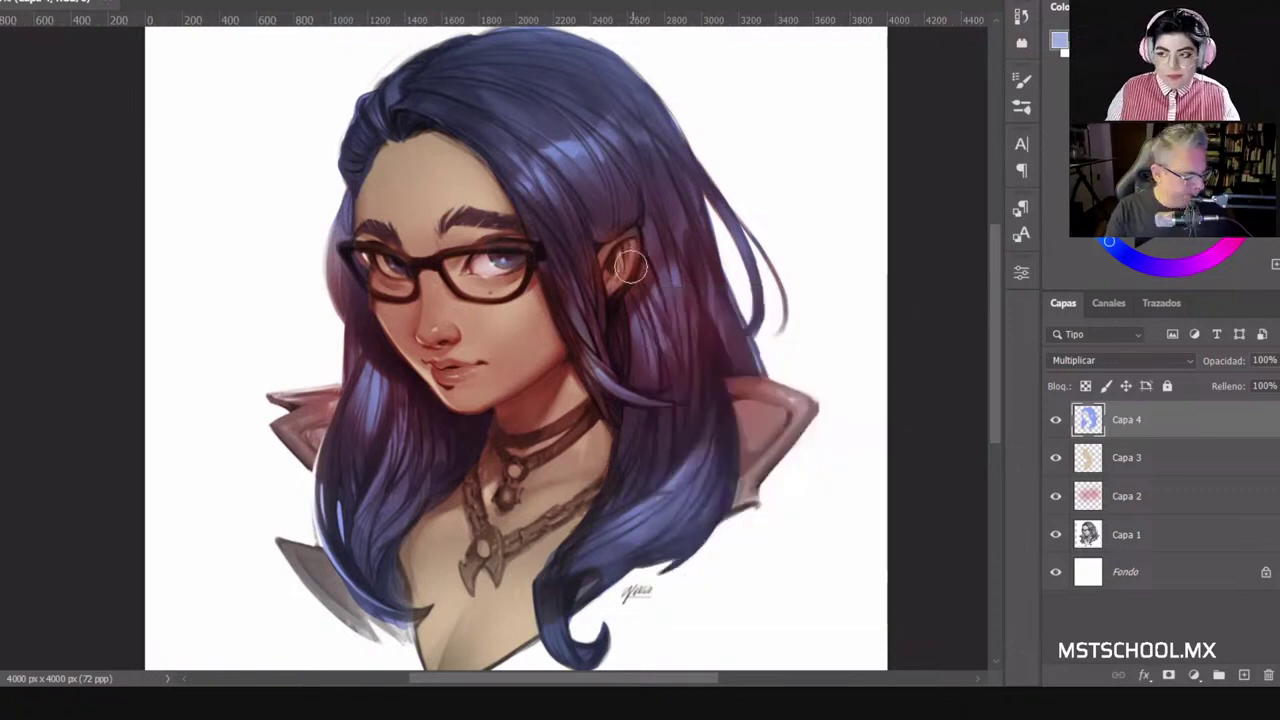
pyautogui.rightClick(631, 262)
pyautogui.click(774, 306)
pyautogui.click(617, 265)
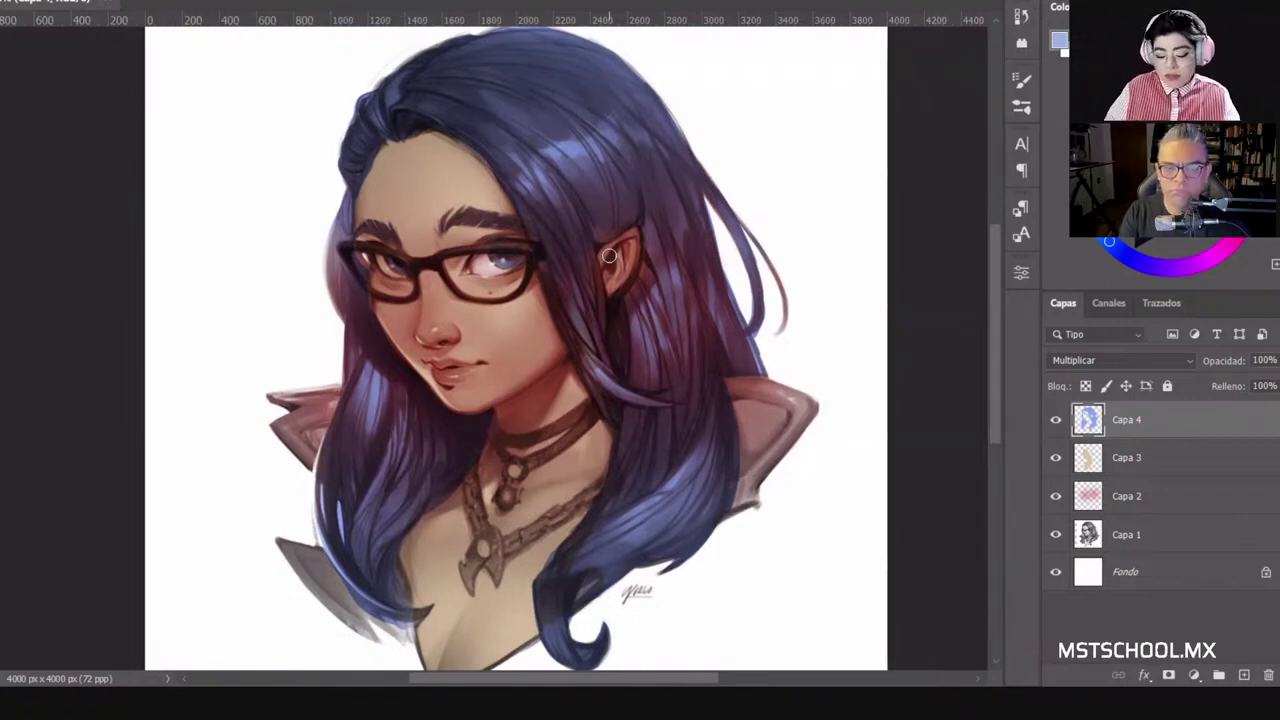
pyautogui.click(1055, 420)
pyautogui.click(1055, 420)
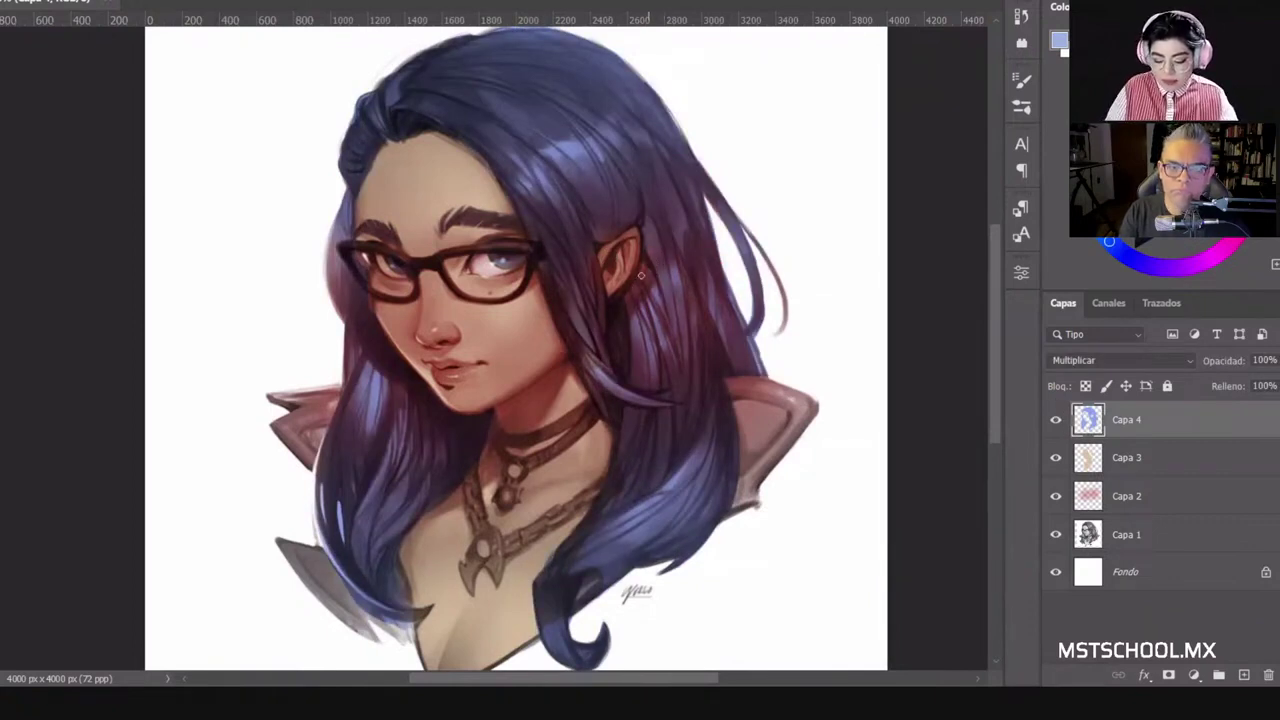
# Step: Refine the border between ear and hair with a 31 px hard round tip and recheck "Capa 4" hidden and shown
pyautogui.rightClick(637, 305)
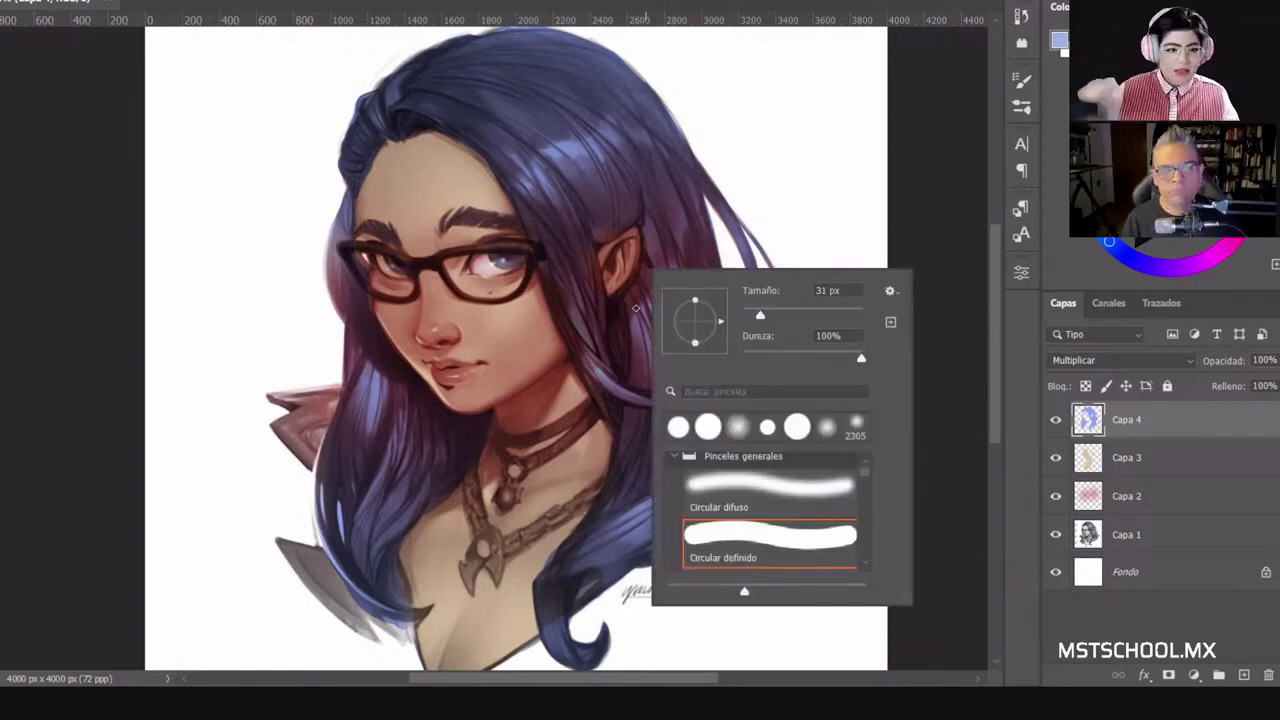
pyautogui.click(615, 236)
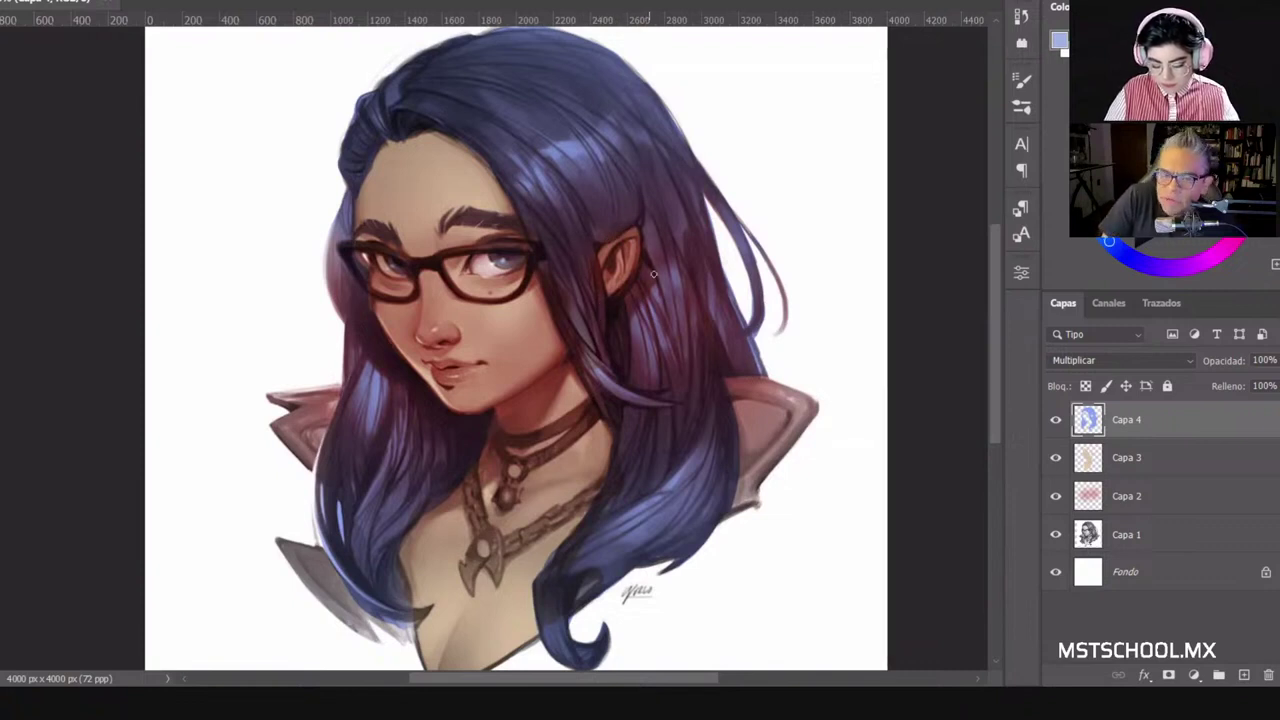
pyautogui.click(1055, 418)
pyautogui.click(1055, 418)
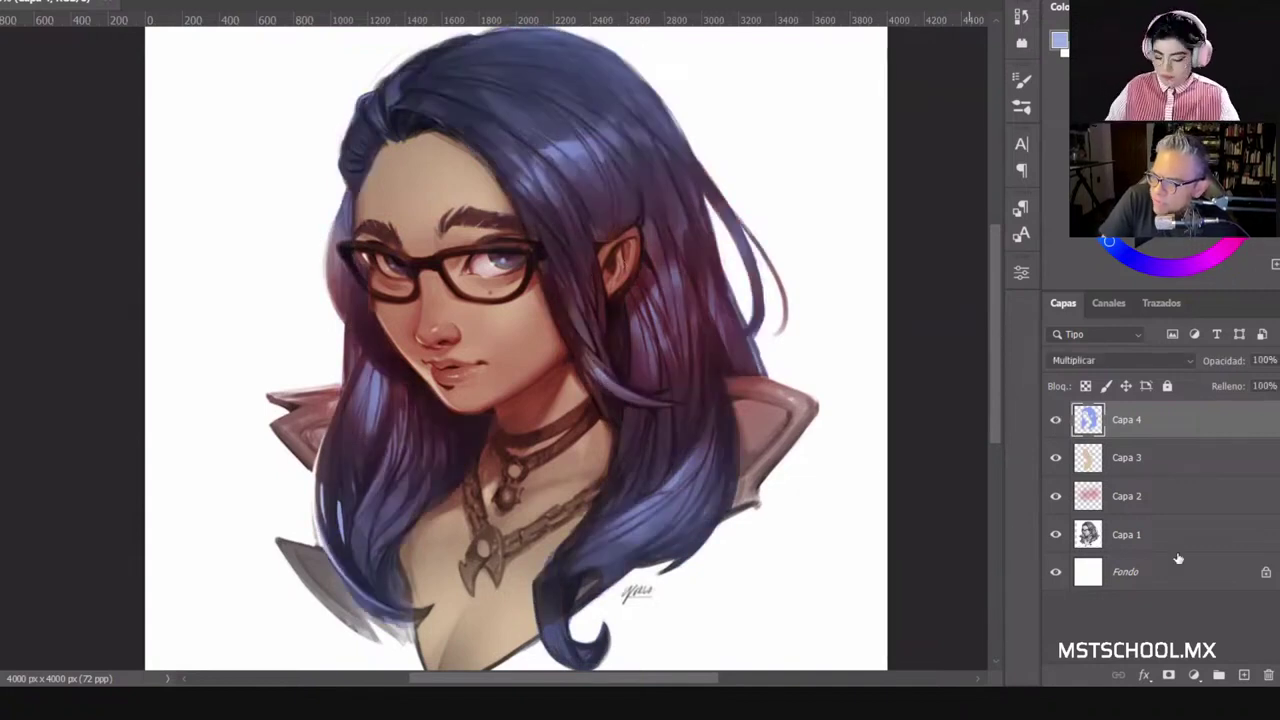
# Step: Add a new top layer in Multiplicar mode and paint the chain necklace and its large pendant golden yellow
pyautogui.click(1244, 675)
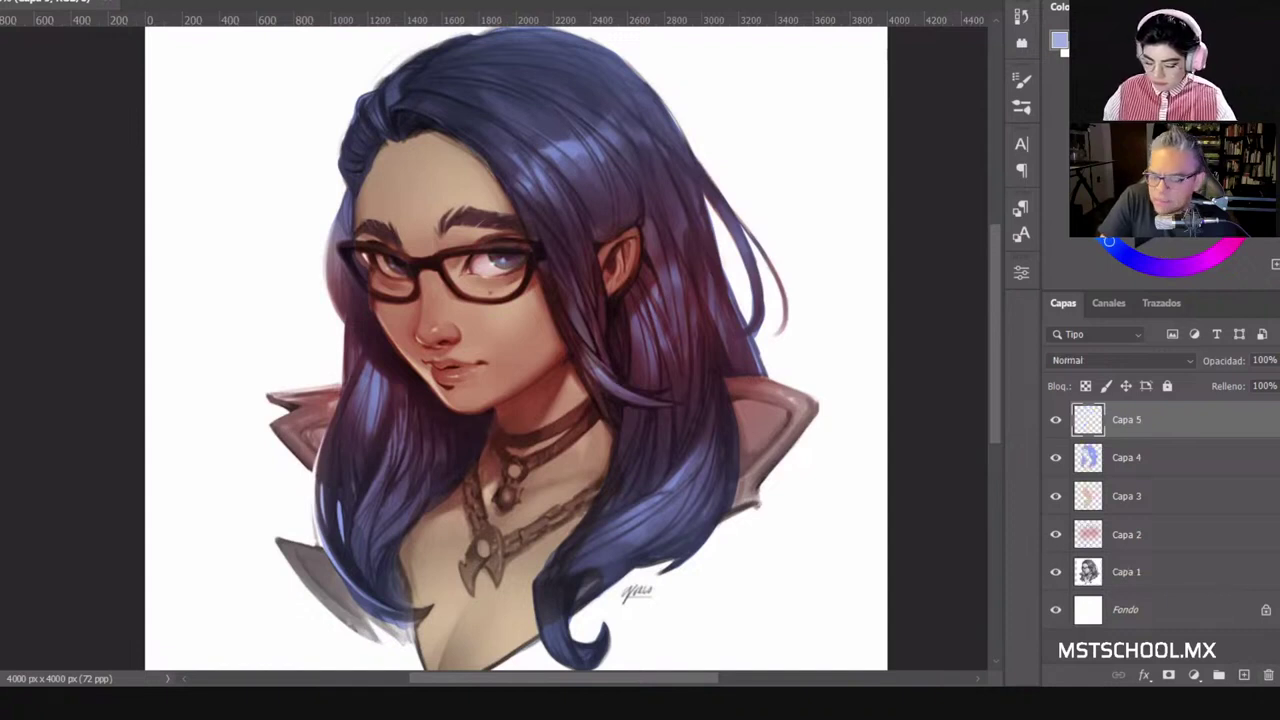
pyautogui.press('x')
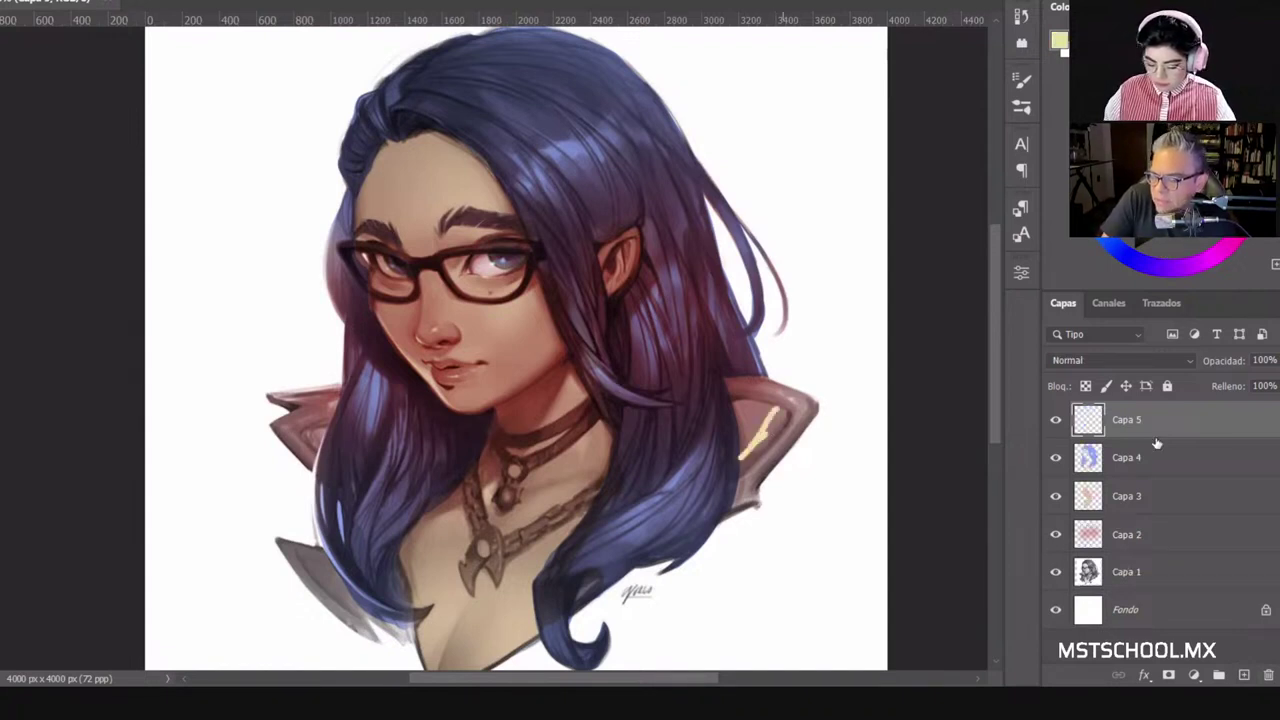
pyautogui.click(1107, 355)
pyautogui.click(1081, 294)
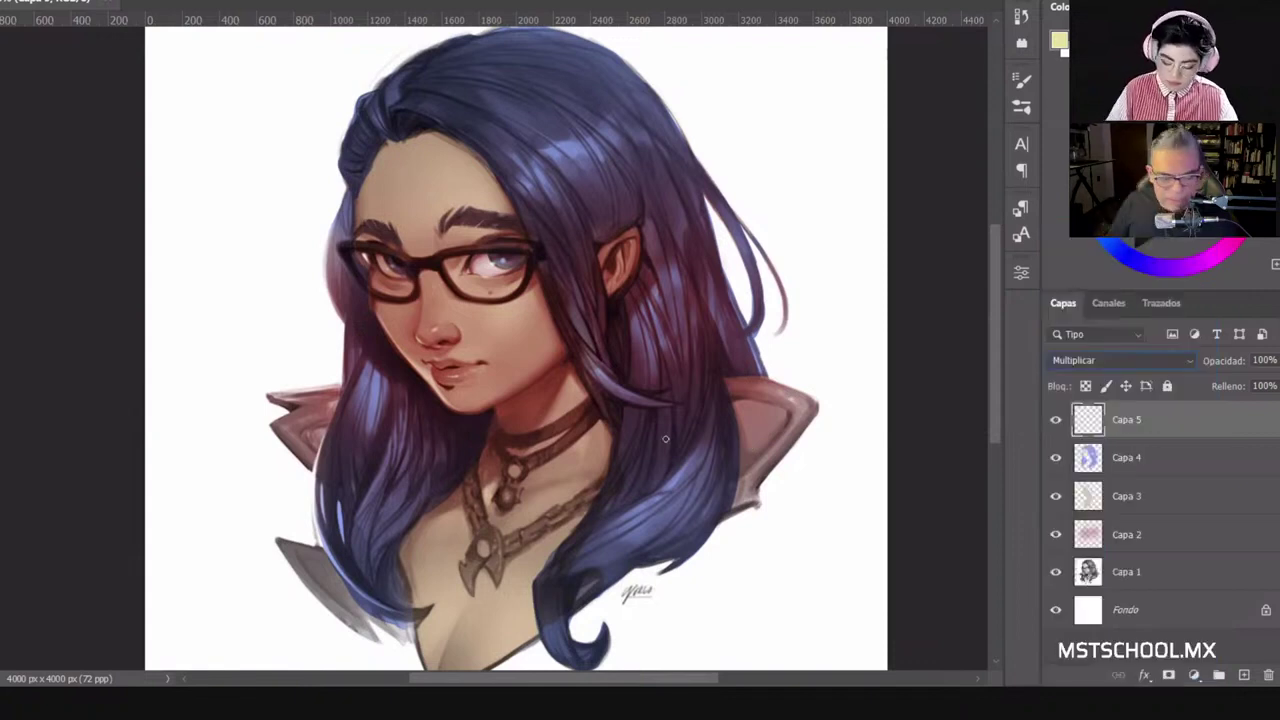
pyautogui.moveTo(490, 537); pyautogui.dragTo(498, 566)
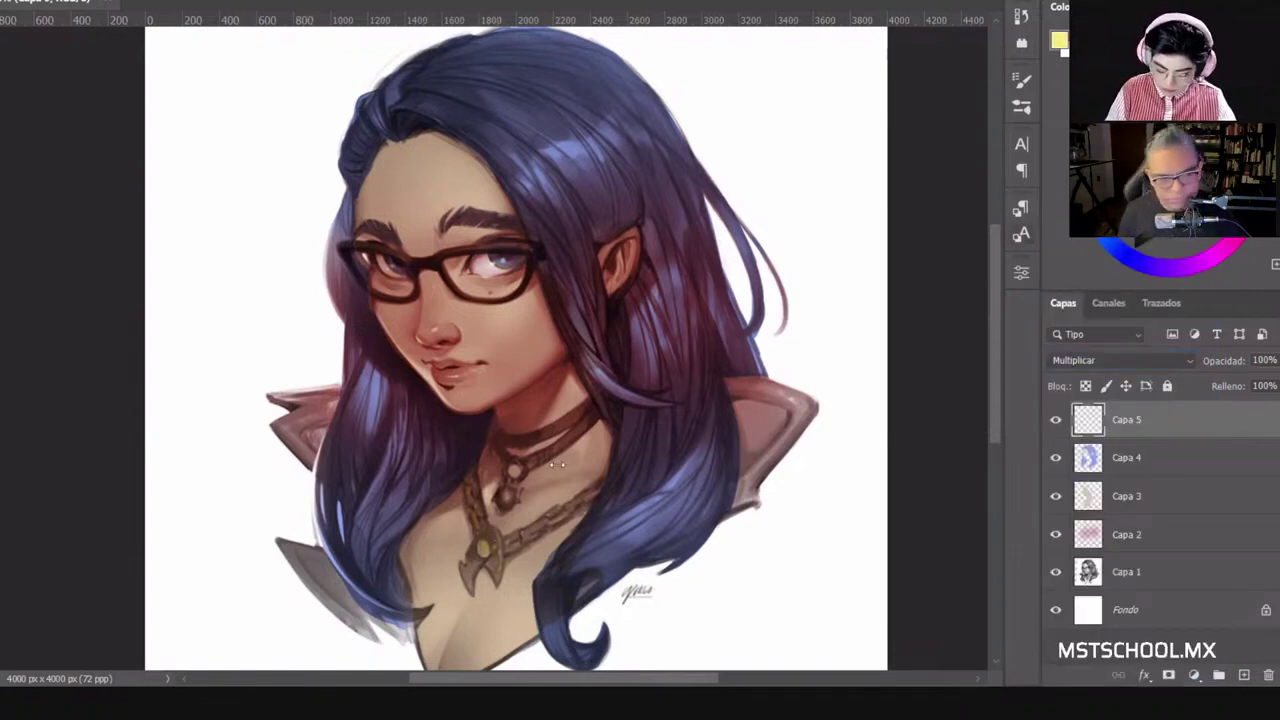
pyautogui.moveTo(480, 511)
pyautogui.mouseDown()
pyautogui.moveTo(471, 491)
pyautogui.moveTo(482, 525)
pyautogui.mouseUp()
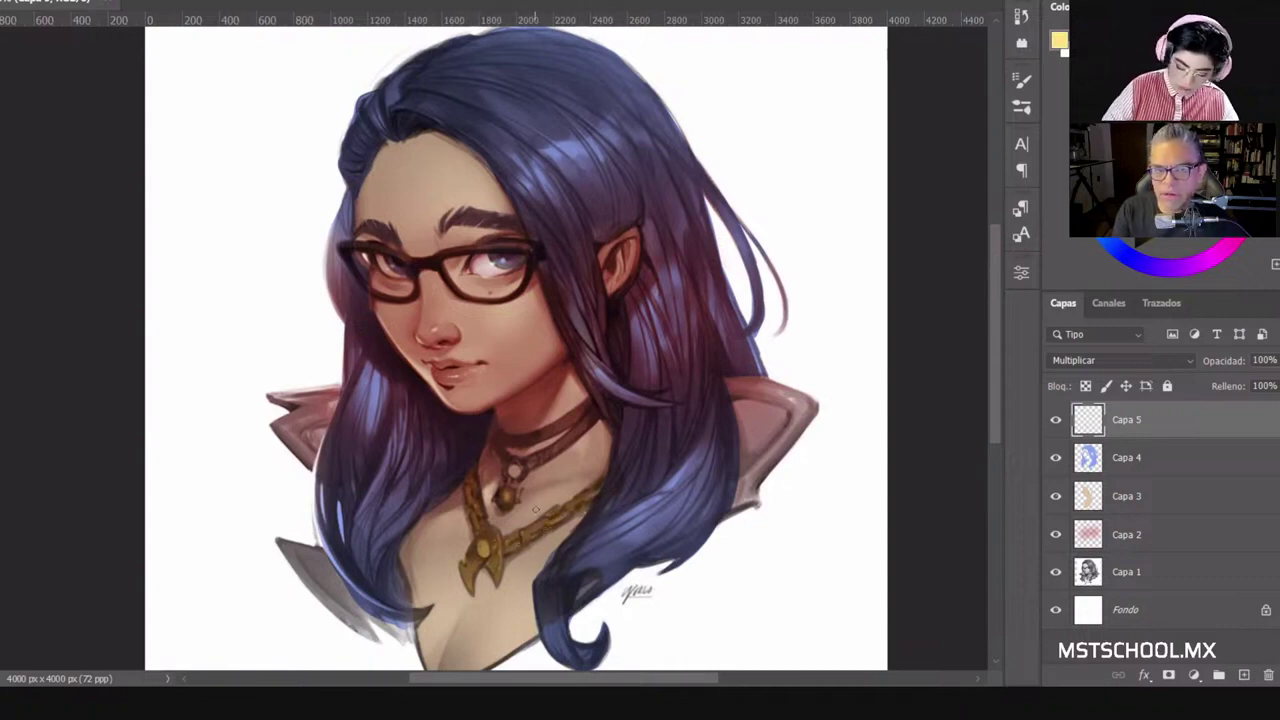
# Step: Try painting the collar yellow with a 57 px hard round brush and undo the strokes
pyautogui.rightClick(783, 390)
pyautogui.click(914, 392)
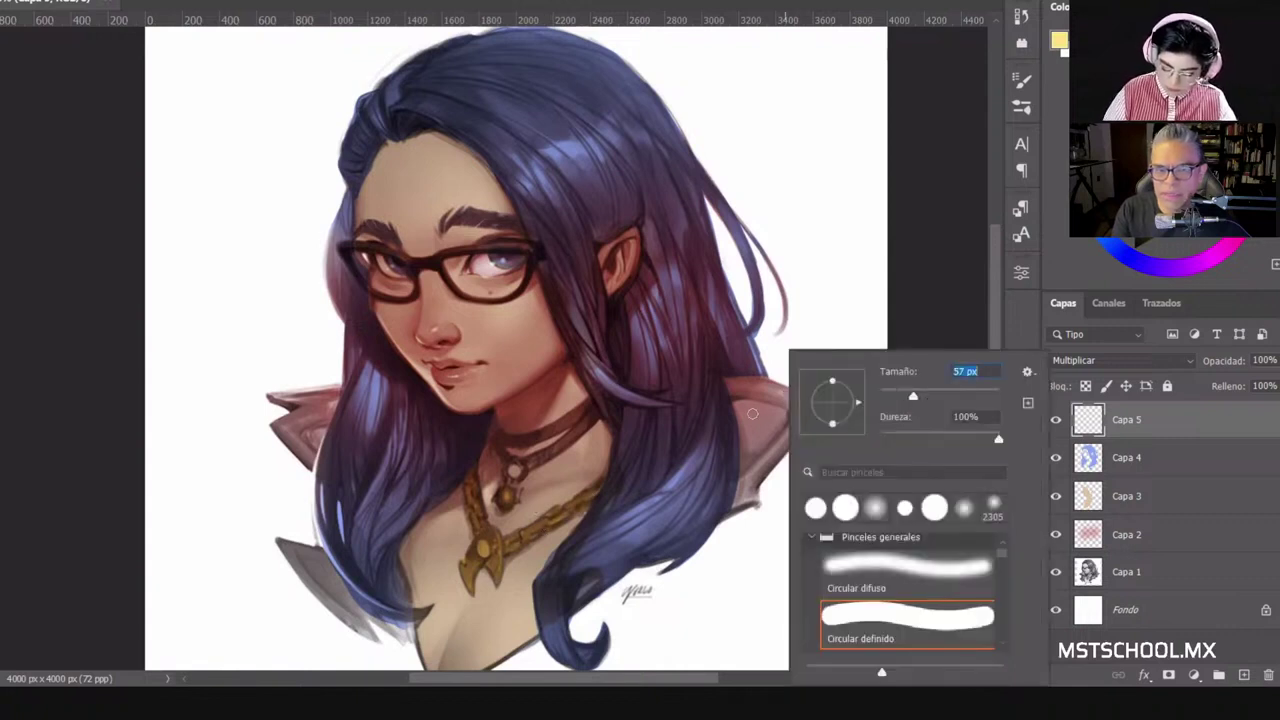
pyautogui.moveTo(752, 409); pyautogui.dragTo(763, 447)
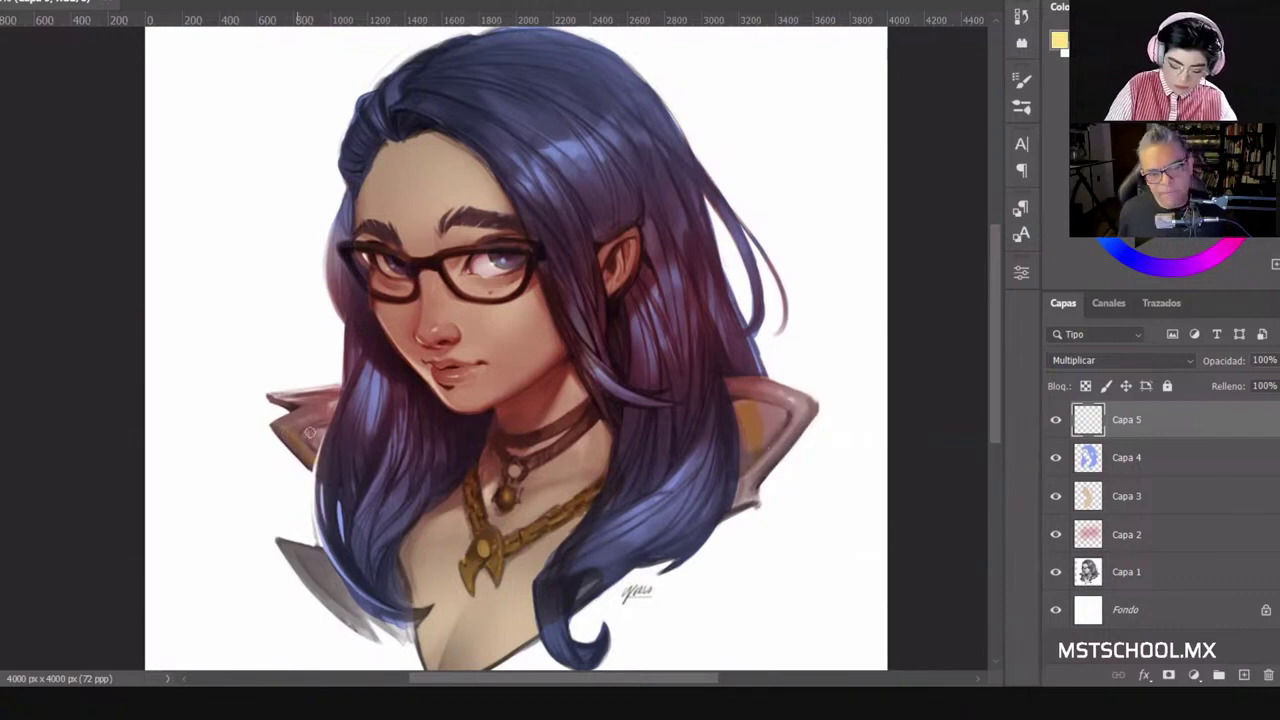
pyautogui.hotkey('ctrl', 'z')
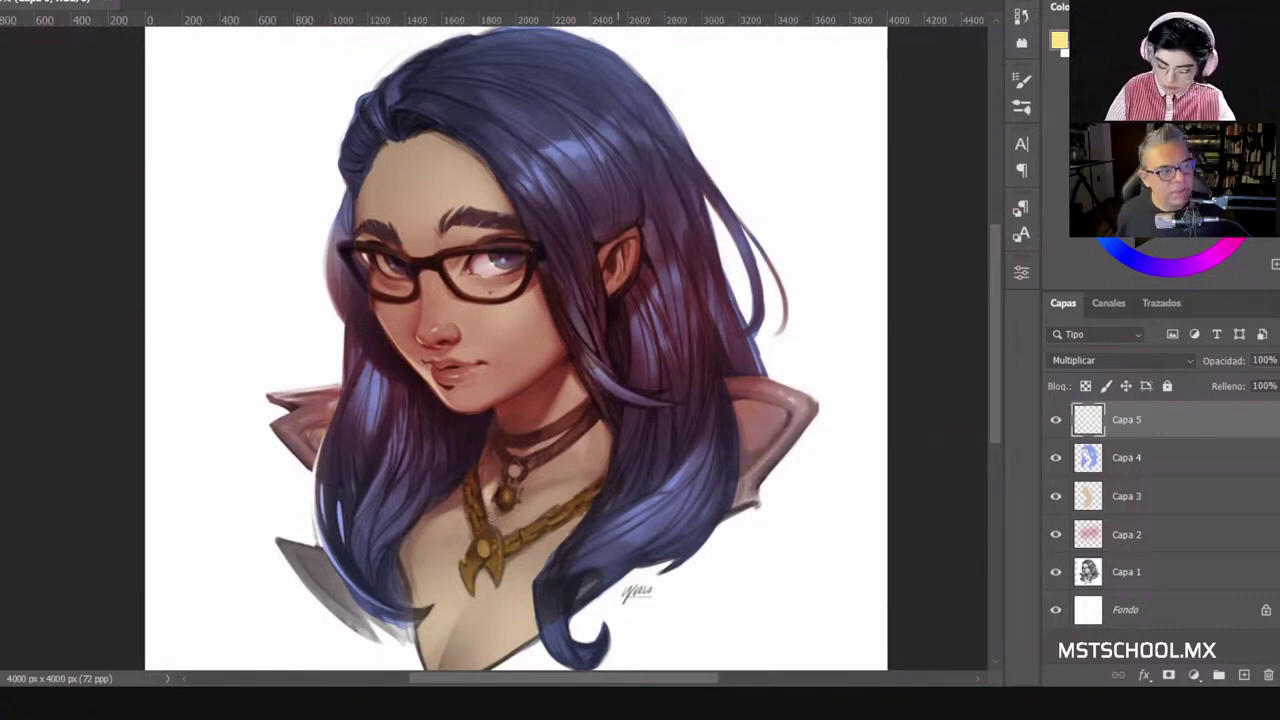
# Step: Color the choker reddish brown, replacing a dull brown test stroke with orange, and compare "Capa 5" hidden and shown
pyautogui.click(1184, 267)
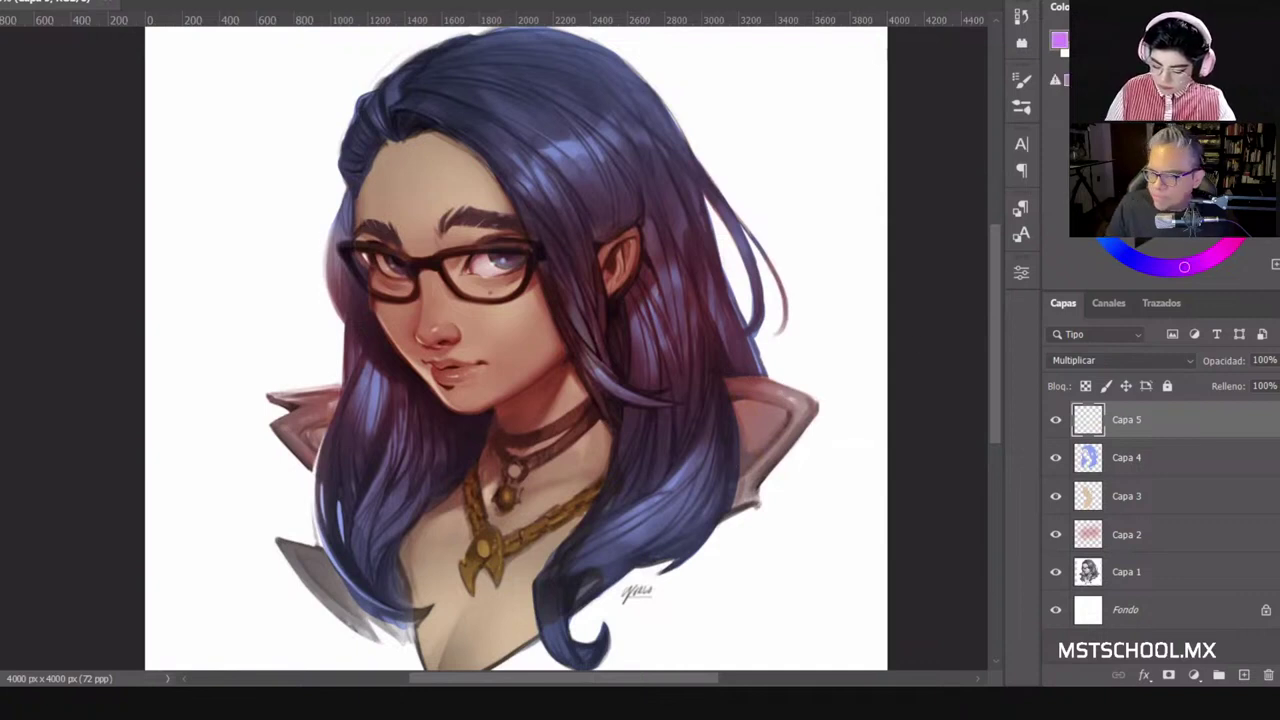
pyautogui.click(1247, 150)
pyautogui.click(1160, 190)
pyautogui.click(1150, 200)
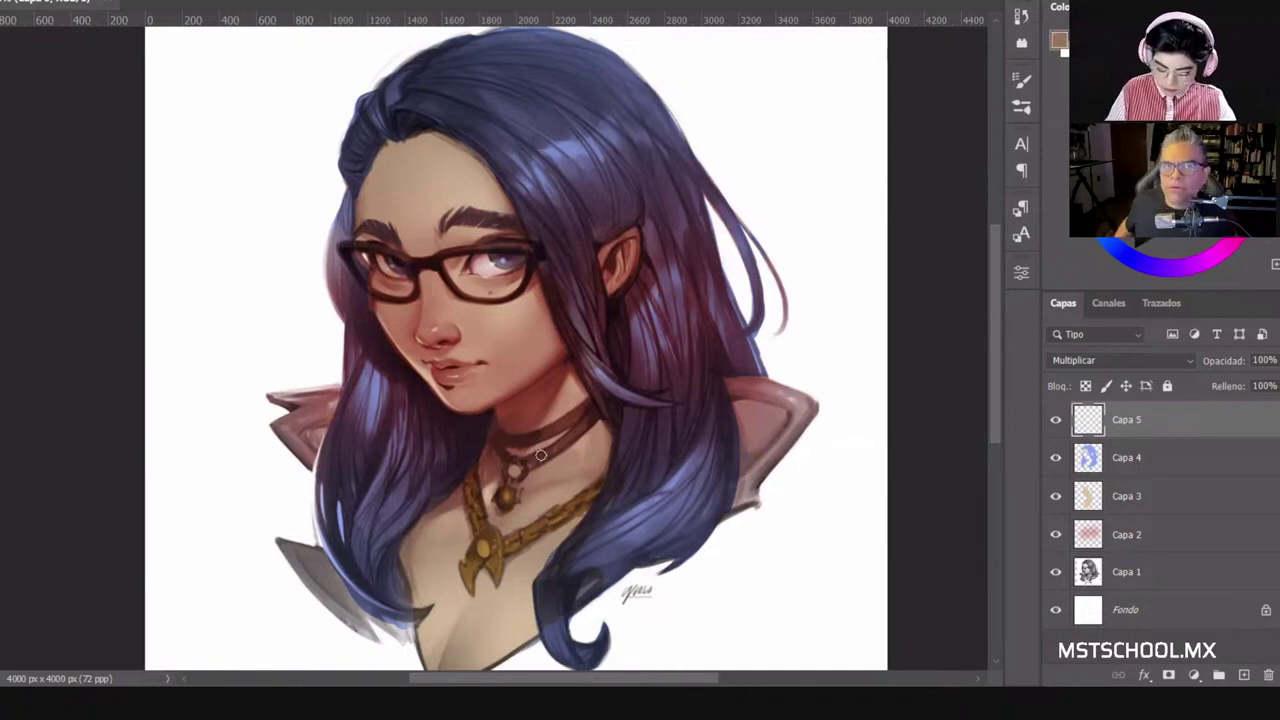
pyautogui.moveTo(591, 416); pyautogui.dragTo(522, 468)
pyautogui.hotkey('ctrl', 'z')
pyautogui.click(1160, 175)
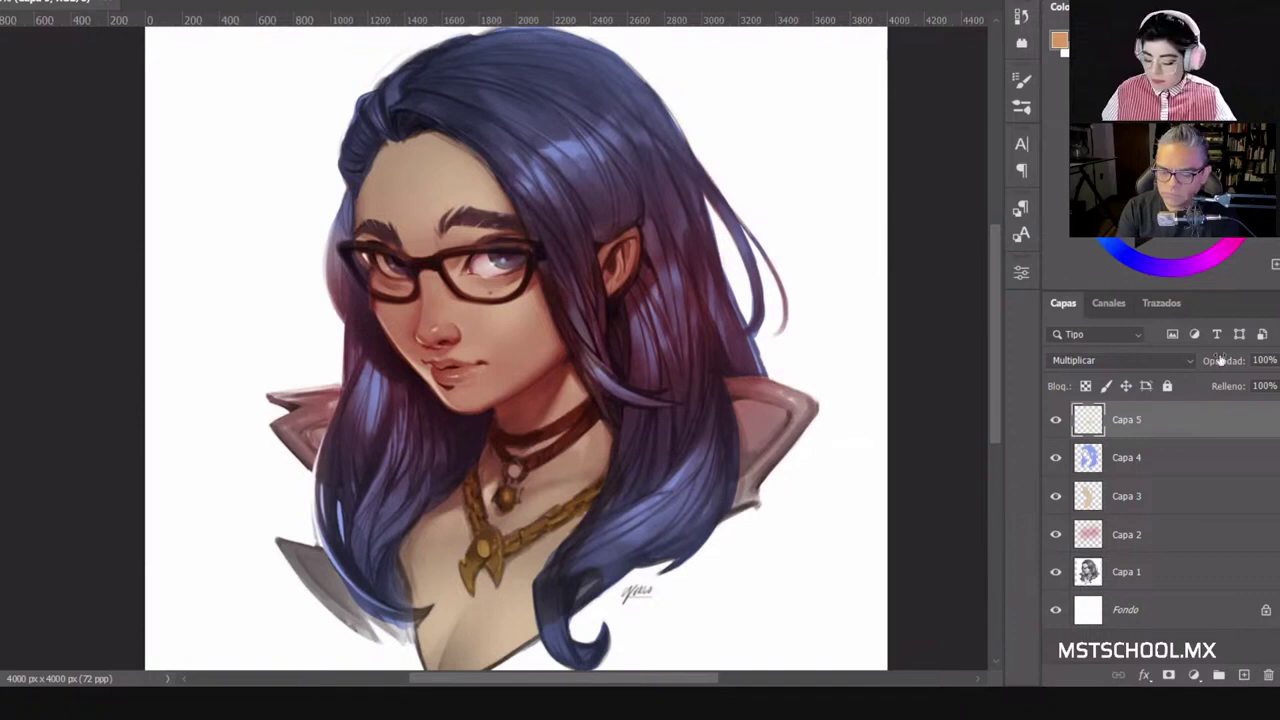
pyautogui.click(1057, 421)
pyautogui.click(1057, 421)
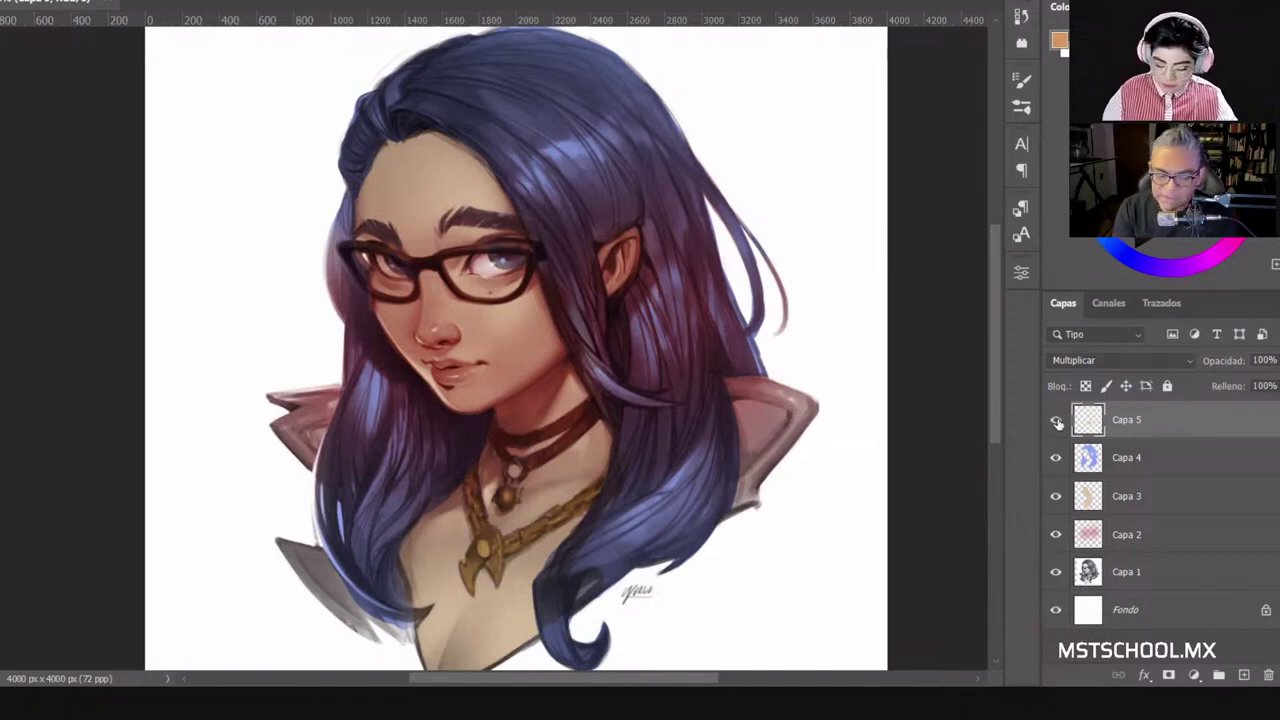
# Step: Color the choker's ring and small hanging ornament orange with a small hard round brush
pyautogui.rightClick(556, 452)
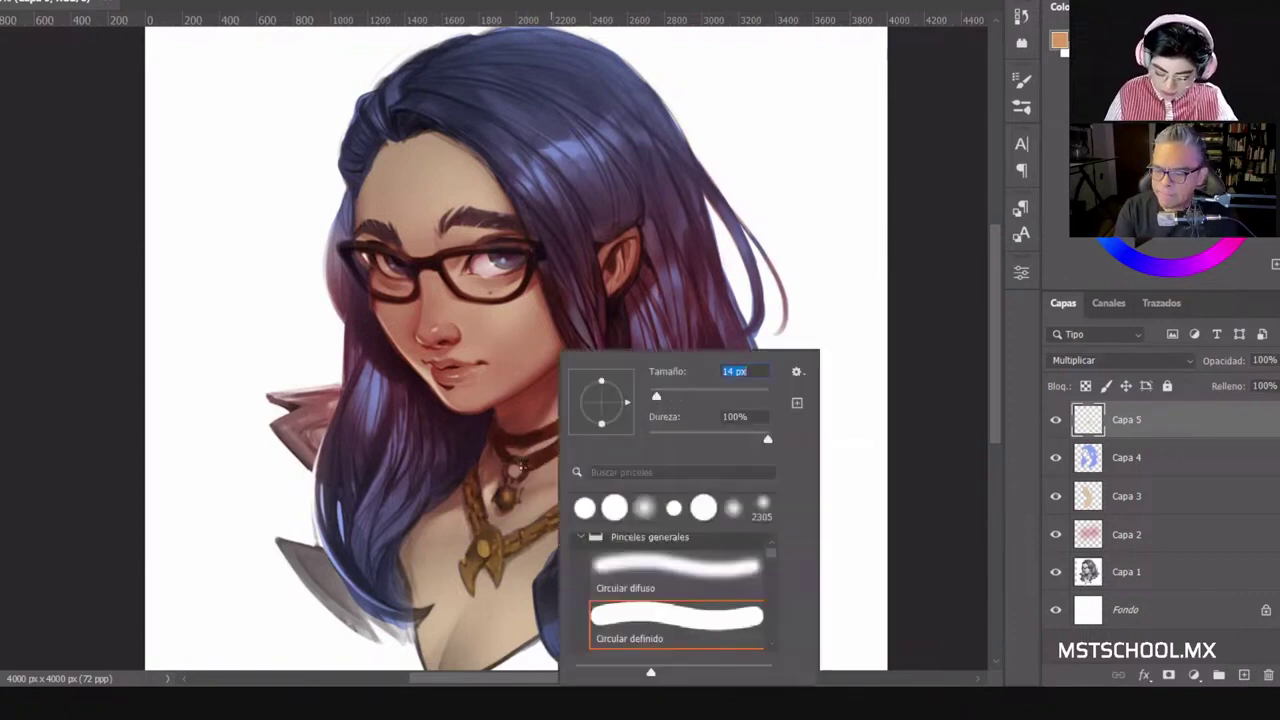
pyautogui.click(521, 468)
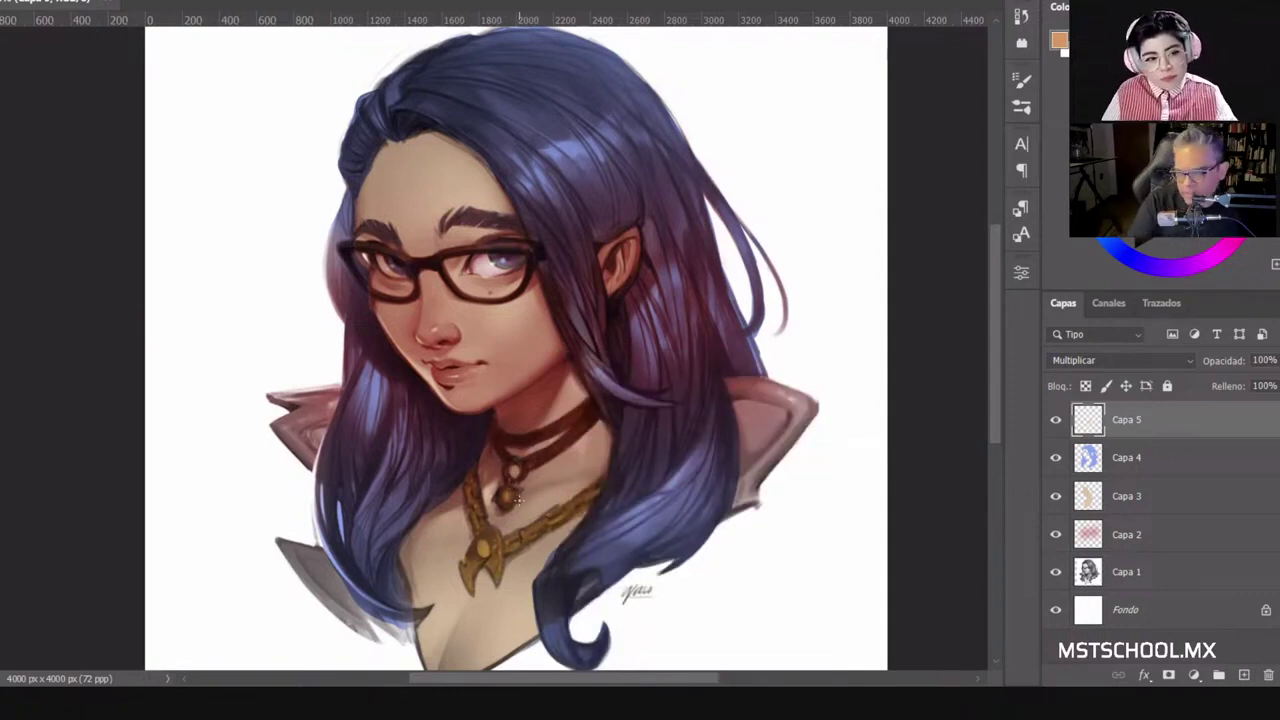
pyautogui.rightClick(612, 389)
pyautogui.click(505, 479)
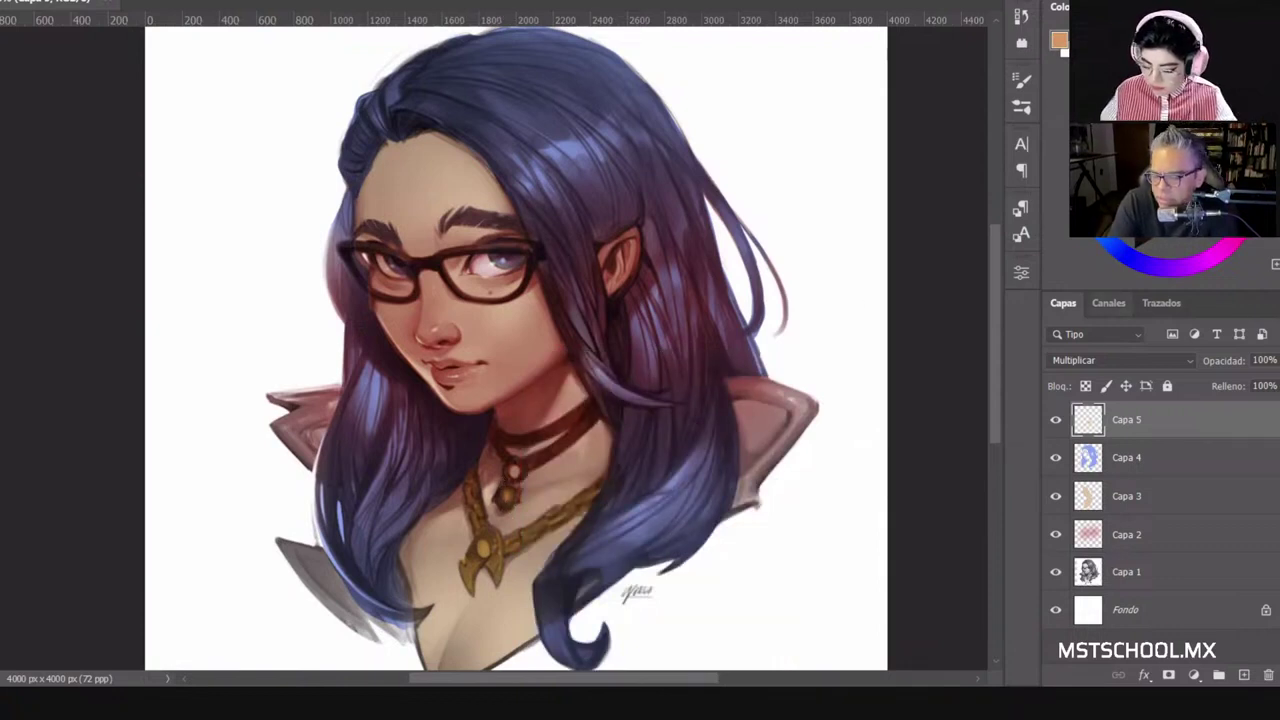
# Step: Paint the gem hanging from the choker light blue, undoing the first try, and compare "Capa 5" hidden and shown
pyautogui.click(1100, 240)
pyautogui.moveTo(507, 496); pyautogui.dragTo(510, 498)
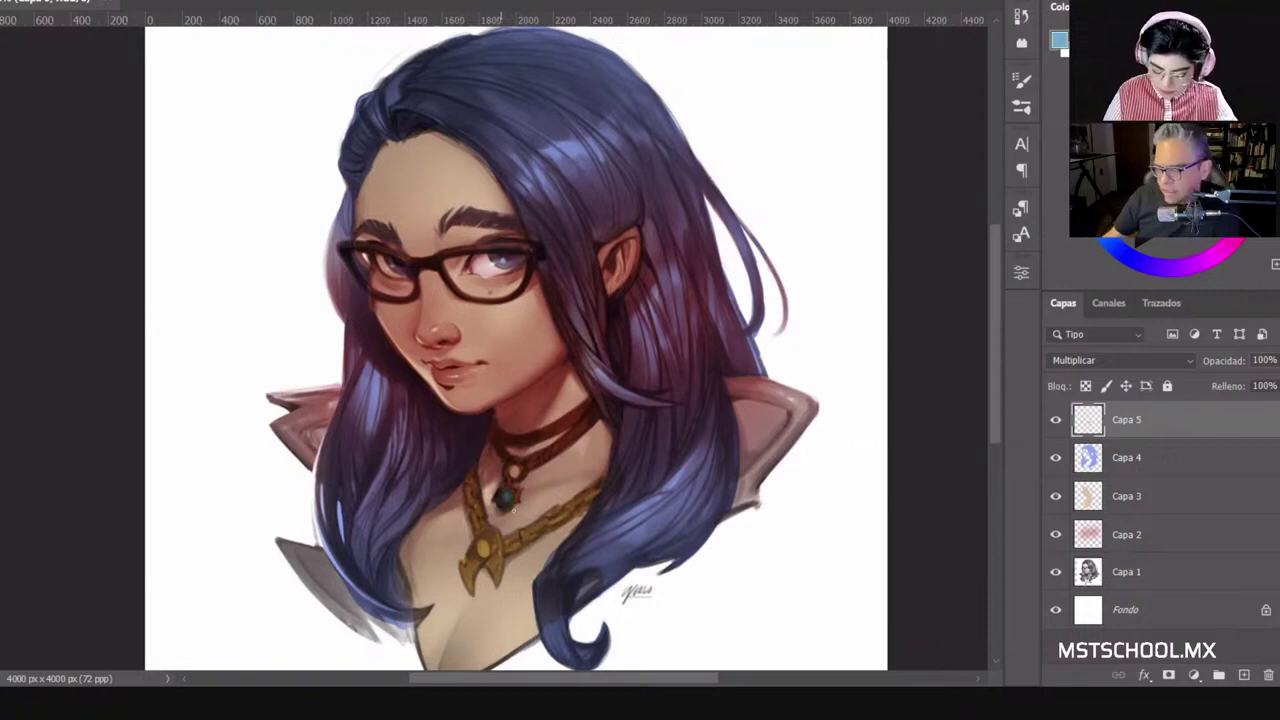
pyautogui.hotkey('ctrl', 'z')
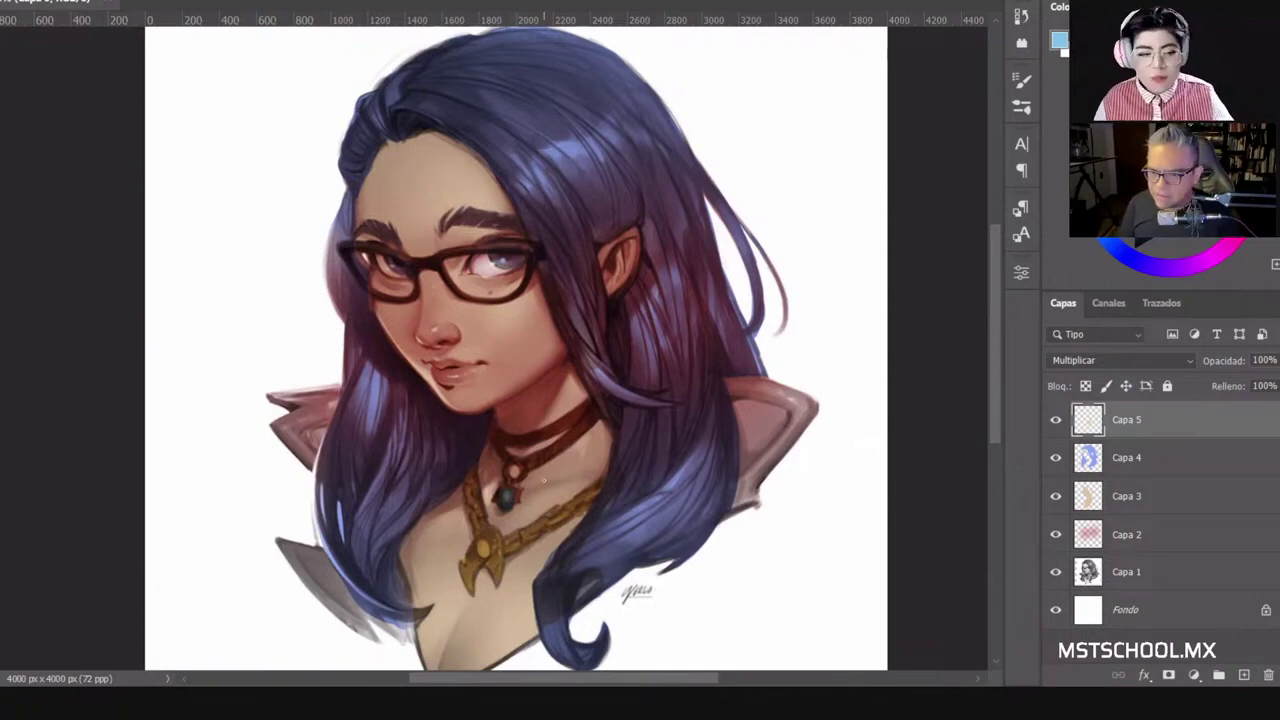
pyautogui.click(1055, 419)
pyautogui.click(1055, 419)
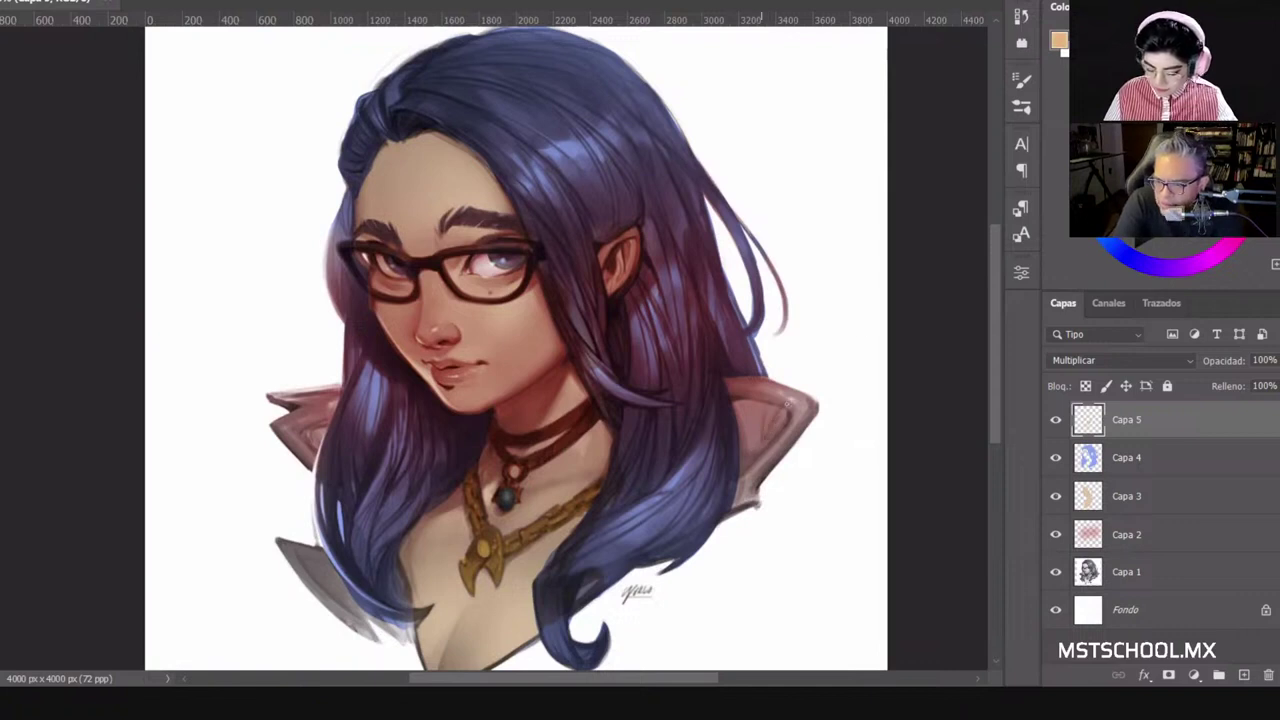
# Step: Try coloring the large collar flap beside the hair light orange with a hard round brush
pyautogui.rightClick(778, 420)
pyautogui.moveTo(760, 411)
pyautogui.mouseDown()
pyautogui.moveTo(729, 378)
pyautogui.moveTo(743, 459)
pyautogui.moveTo(745, 420)
pyautogui.moveTo(750, 443)
pyautogui.moveTo(737, 503)
pyautogui.mouseUp()
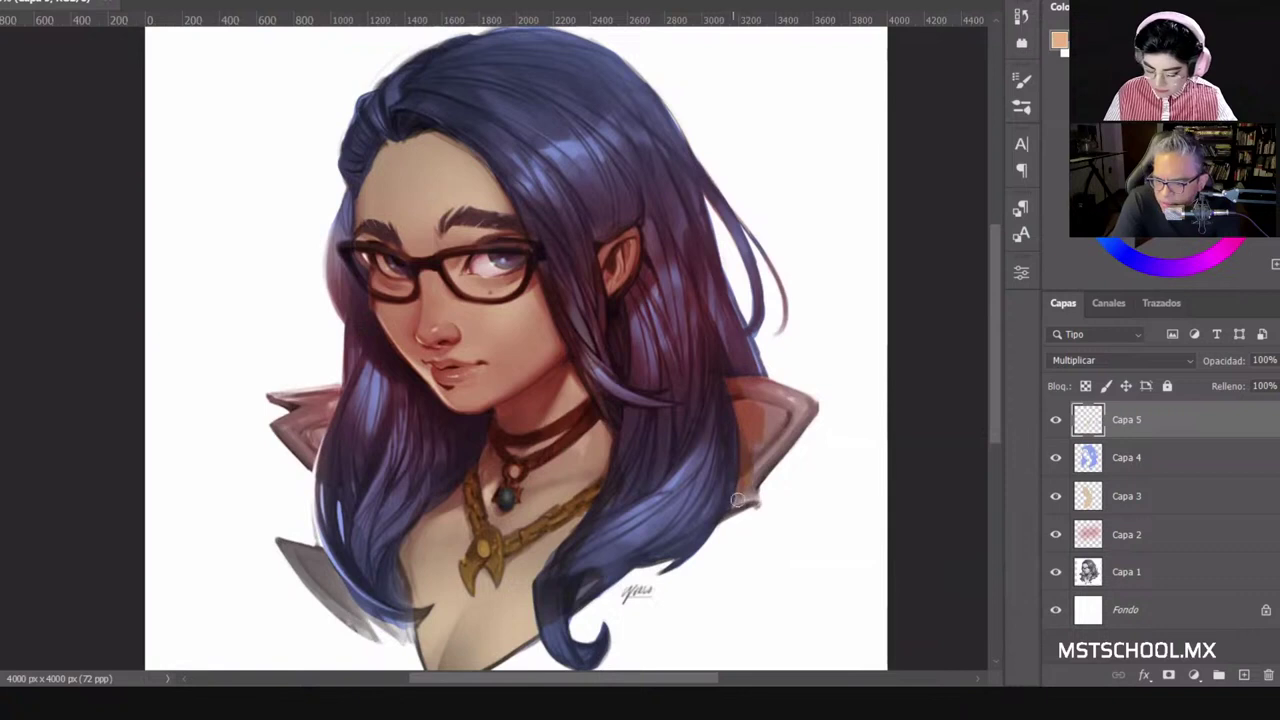
pyautogui.moveTo(764, 456); pyautogui.dragTo(734, 507)
pyautogui.moveTo(792, 424)
pyautogui.mouseDown()
pyautogui.moveTo(762, 449)
pyautogui.moveTo(775, 401)
pyautogui.moveTo(735, 383)
pyautogui.moveTo(764, 383)
pyautogui.moveTo(796, 416)
pyautogui.mouseUp()
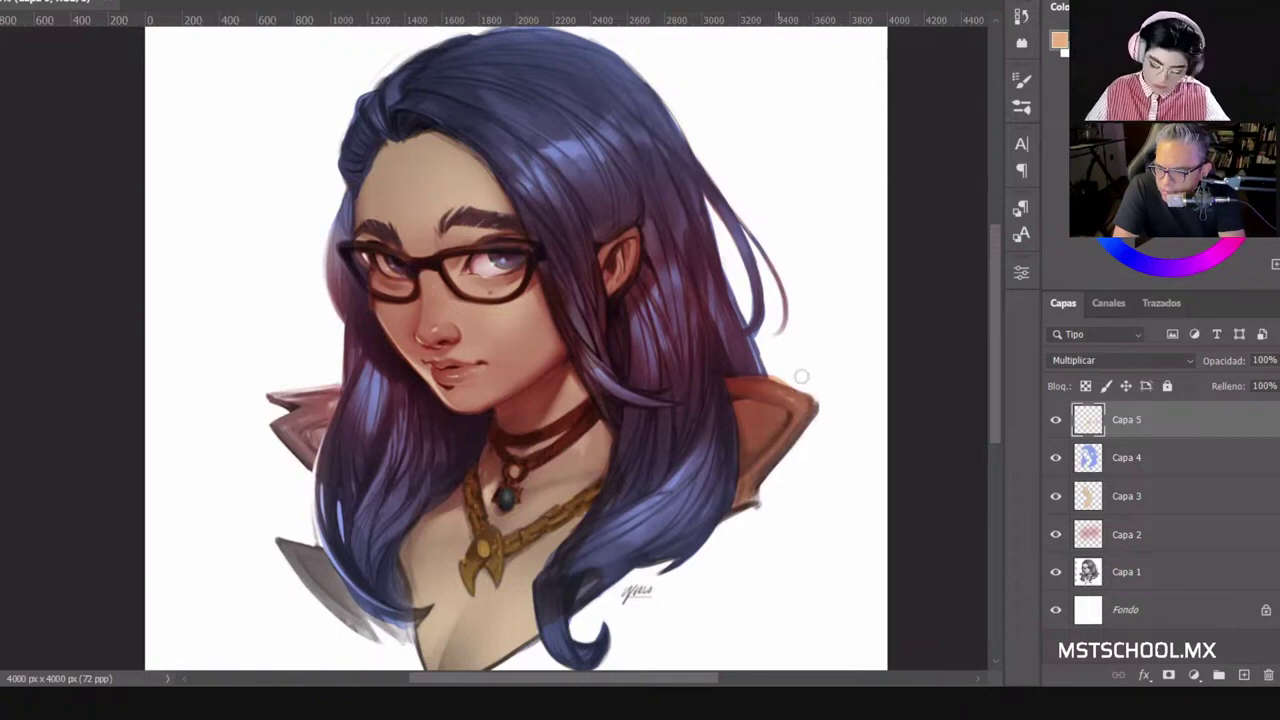
pyautogui.click(810, 408)
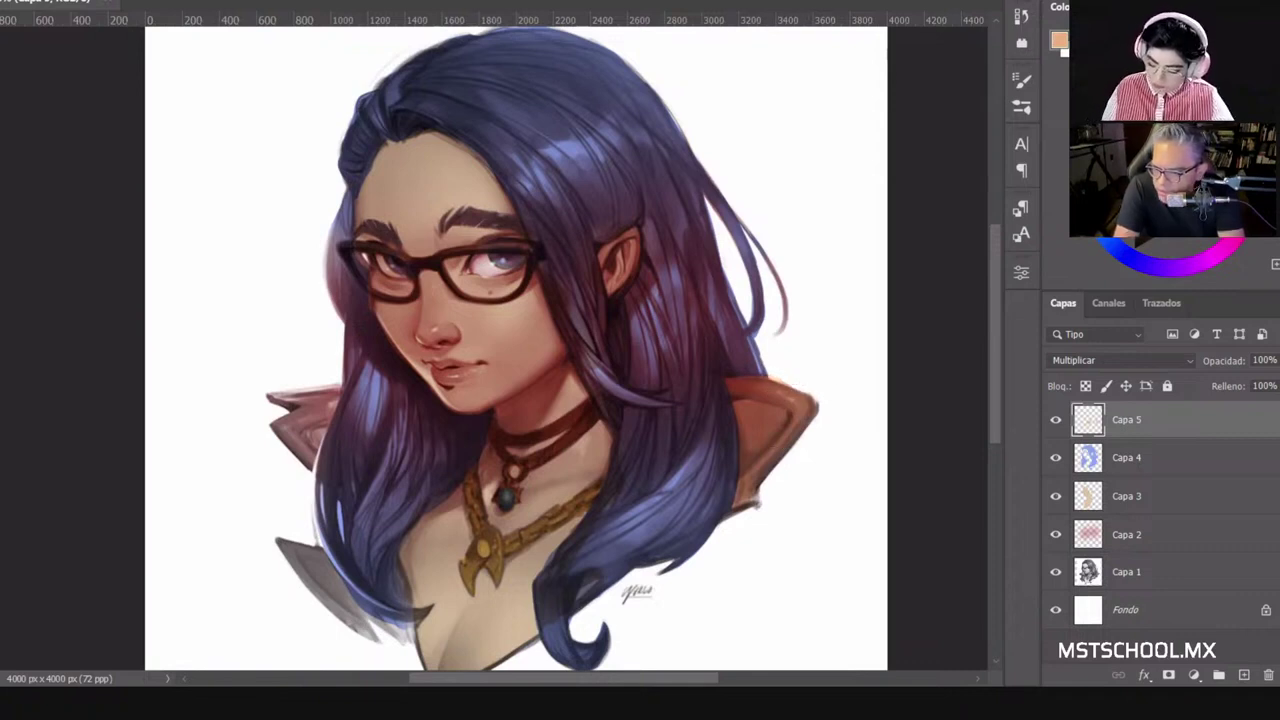
# Step: Repaint the large collar flap coral red and color the lower gray shoulder piece with the same red
pyautogui.click(1222, 200)
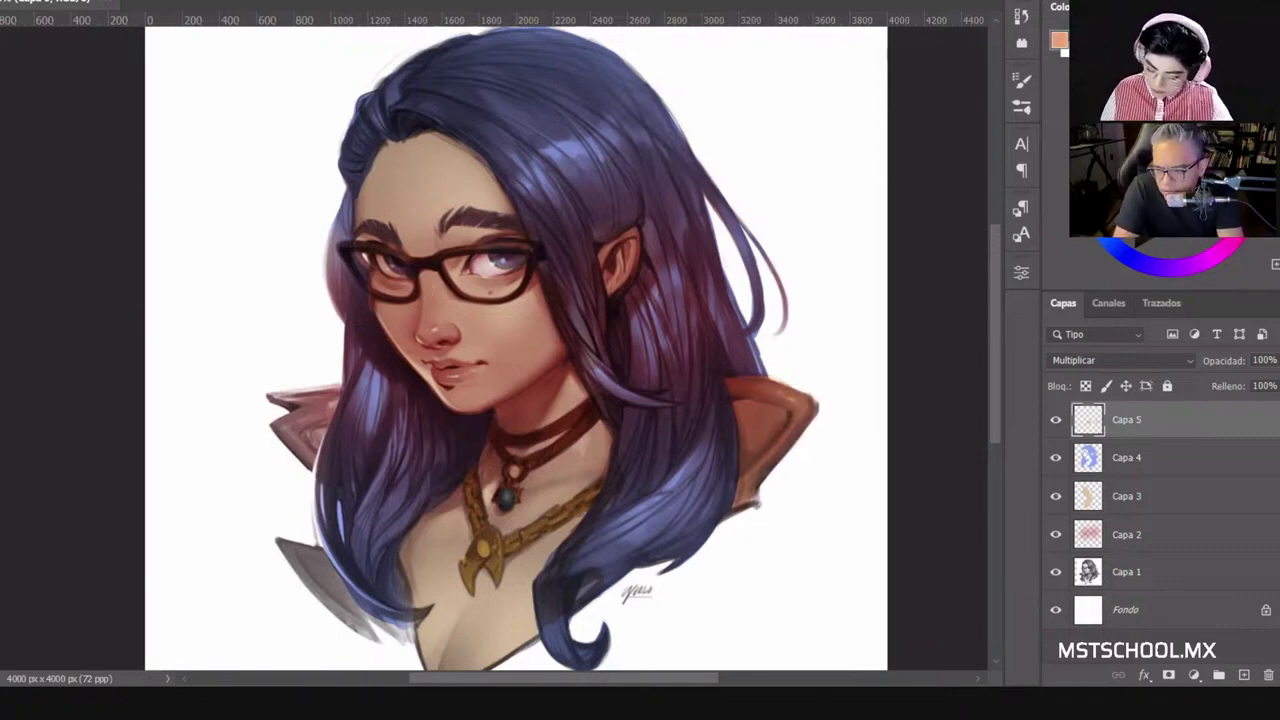
pyautogui.click(1225, 200)
pyautogui.moveTo(757, 455)
pyautogui.mouseDown()
pyautogui.moveTo(770, 411)
pyautogui.moveTo(751, 443)
pyautogui.moveTo(746, 424)
pyautogui.moveTo(739, 501)
pyautogui.moveTo(777, 431)
pyautogui.moveTo(759, 415)
pyautogui.moveTo(744, 483)
pyautogui.moveTo(769, 388)
pyautogui.moveTo(745, 392)
pyautogui.moveTo(768, 426)
pyautogui.moveTo(789, 420)
pyautogui.moveTo(782, 394)
pyautogui.moveTo(796, 422)
pyautogui.moveTo(801, 402)
pyautogui.moveTo(783, 385)
pyautogui.moveTo(775, 398)
pyautogui.moveTo(822, 402)
pyautogui.mouseUp()
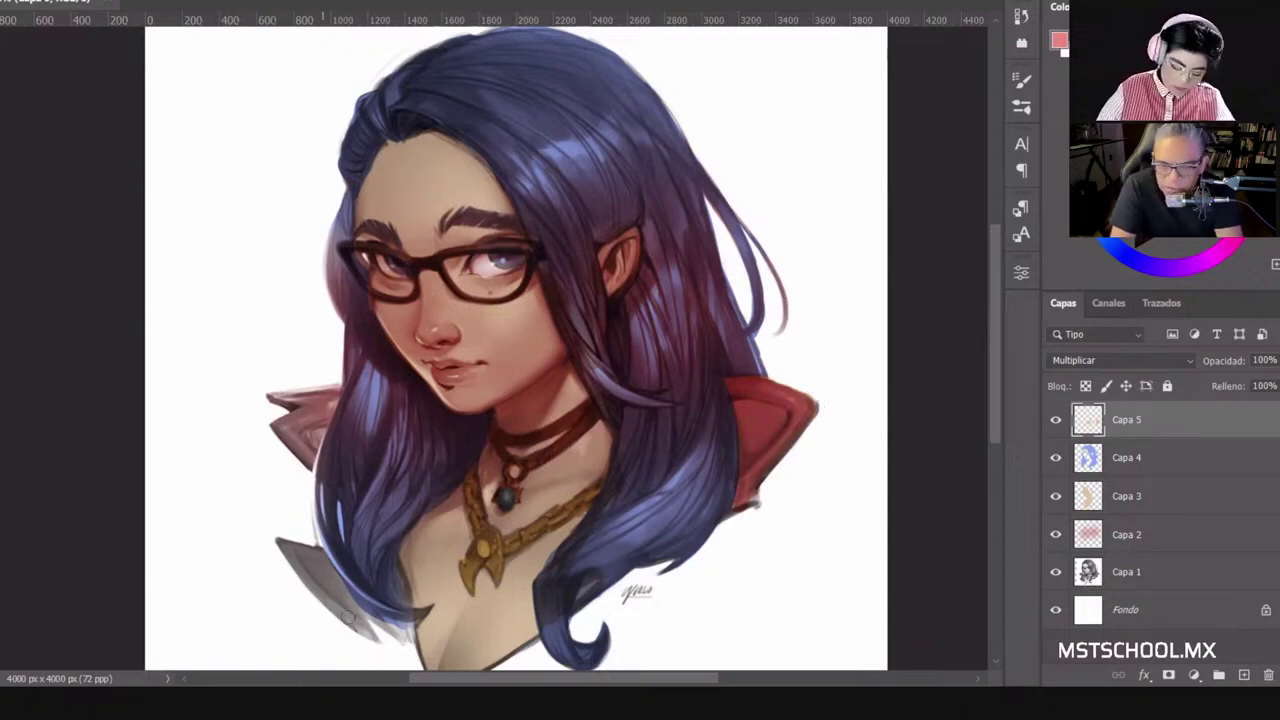
pyautogui.moveTo(322, 599)
pyautogui.mouseDown()
pyautogui.moveTo(329, 561)
pyautogui.moveTo(398, 630)
pyautogui.mouseUp()
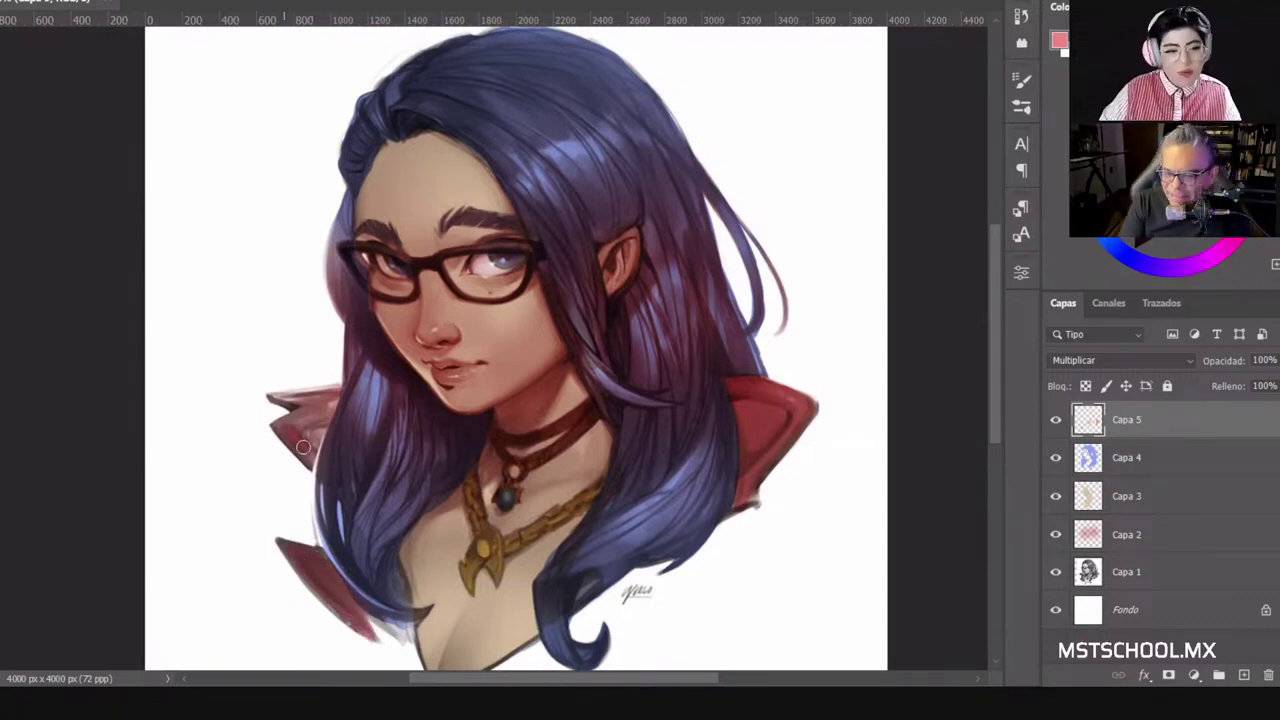
# Step: Color the smaller collar flap on the far side of the neck coral red with a hard round brush, filling its folded upper edge
pyautogui.moveTo(316, 423)
pyautogui.mouseDown()
pyautogui.moveTo(314, 441)
pyautogui.moveTo(334, 408)
pyautogui.moveTo(282, 427)
pyautogui.moveTo(330, 415)
pyautogui.moveTo(317, 428)
pyautogui.mouseUp()
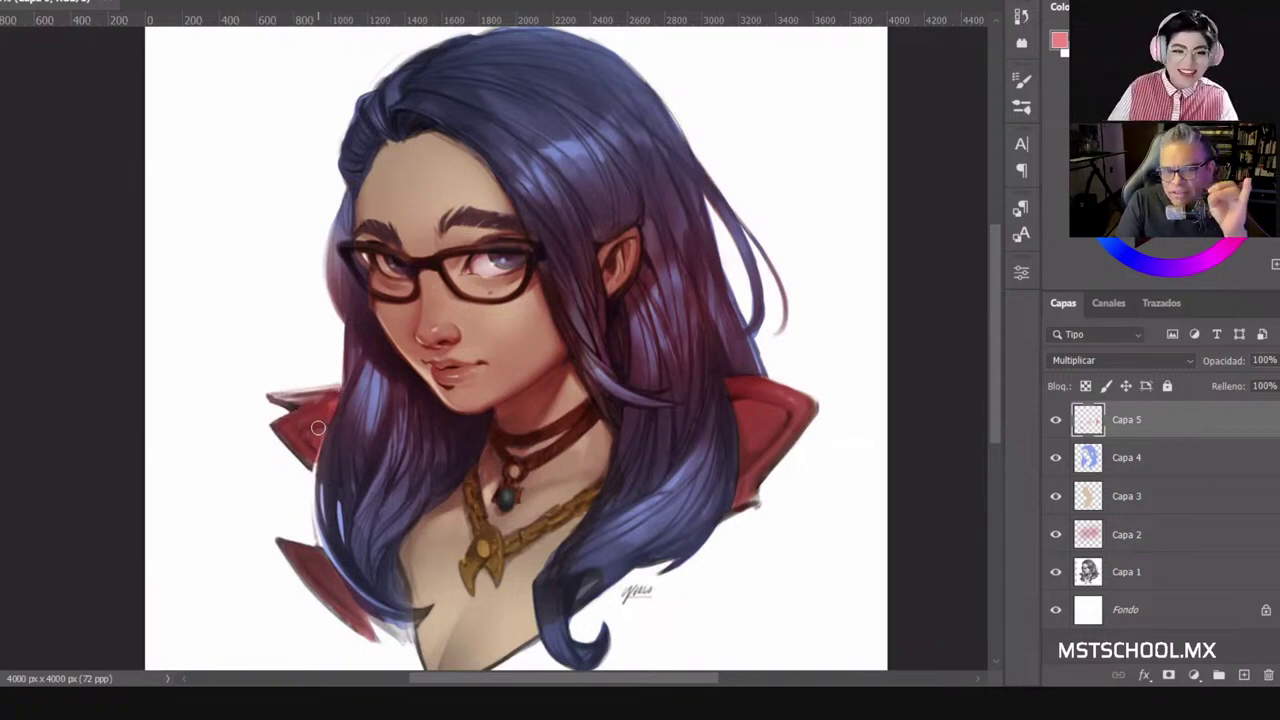
pyautogui.moveTo(318, 428)
pyautogui.mouseDown()
pyautogui.moveTo(282, 398)
pyautogui.moveTo(325, 410)
pyautogui.moveTo(284, 402)
pyautogui.moveTo(339, 388)
pyautogui.mouseUp()
pyautogui.rightClick(340, 405)
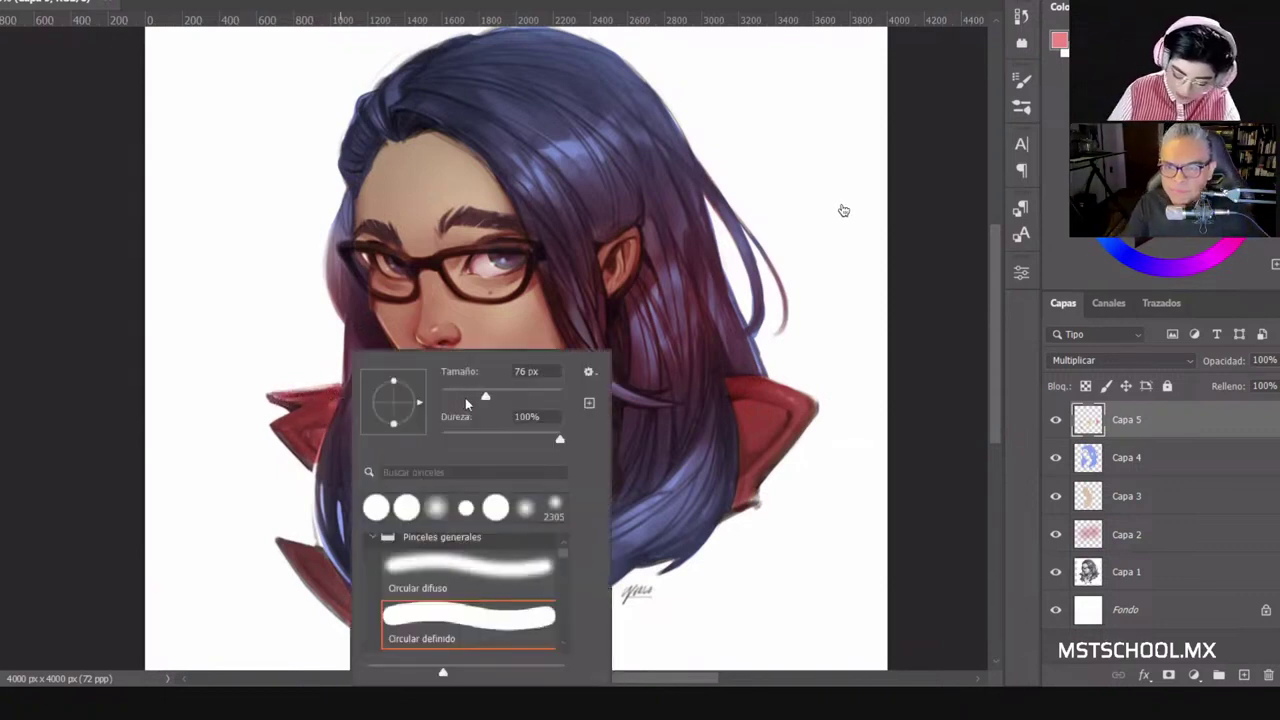
pyautogui.moveTo(279, 399); pyautogui.dragTo(339, 386)
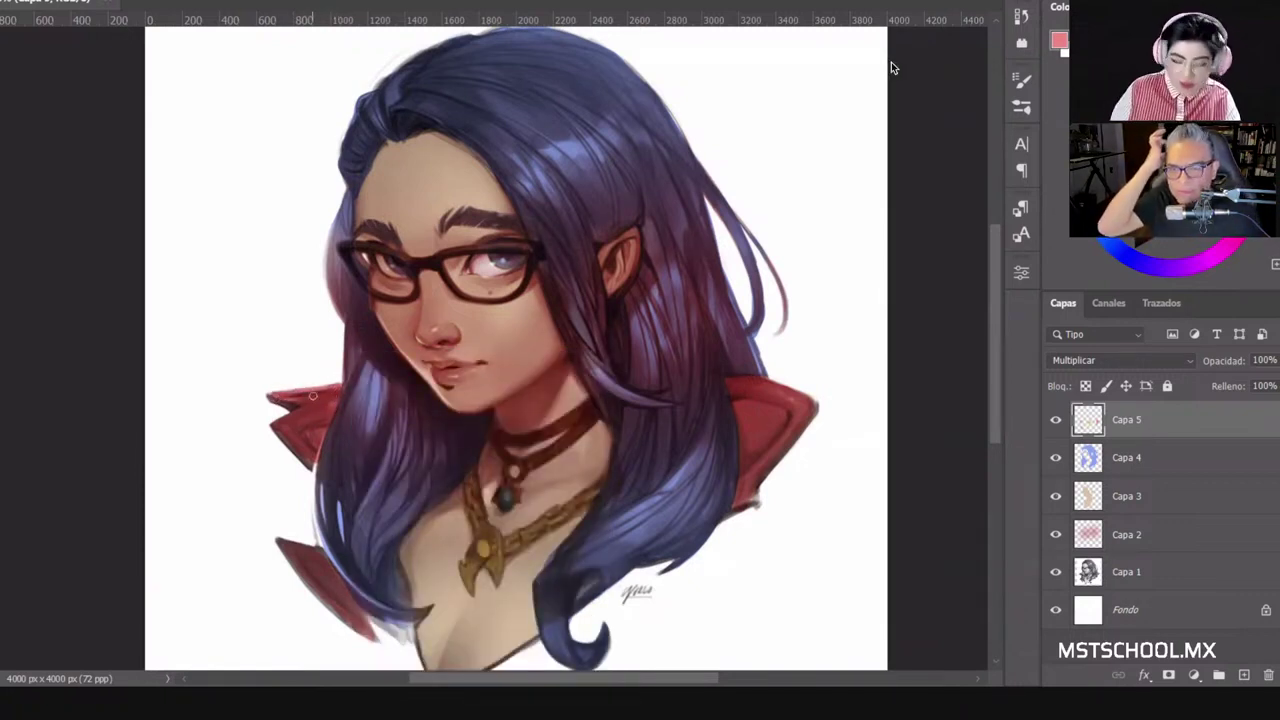
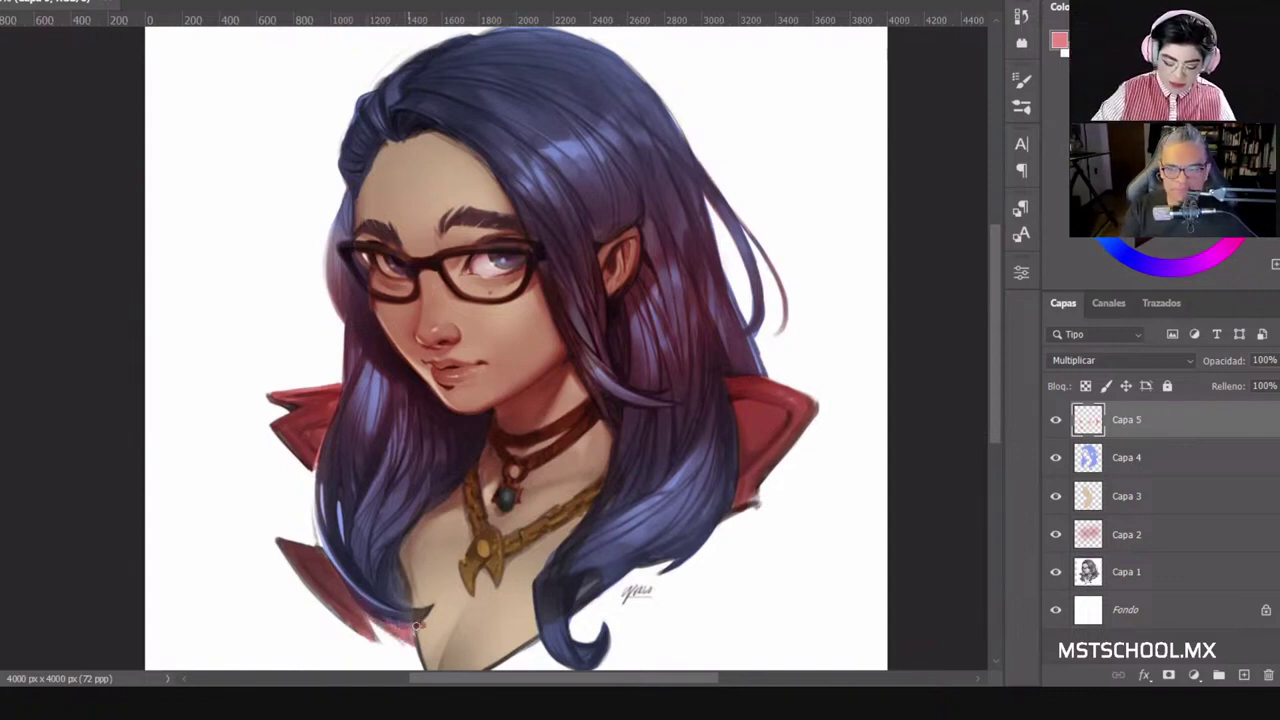
# Step: Extend the coral red over the remaining gray tip of the lower shoulder piece and touch up the large collar flap's outer edge
pyautogui.moveTo(497, 549); pyautogui.dragTo(497, 384)
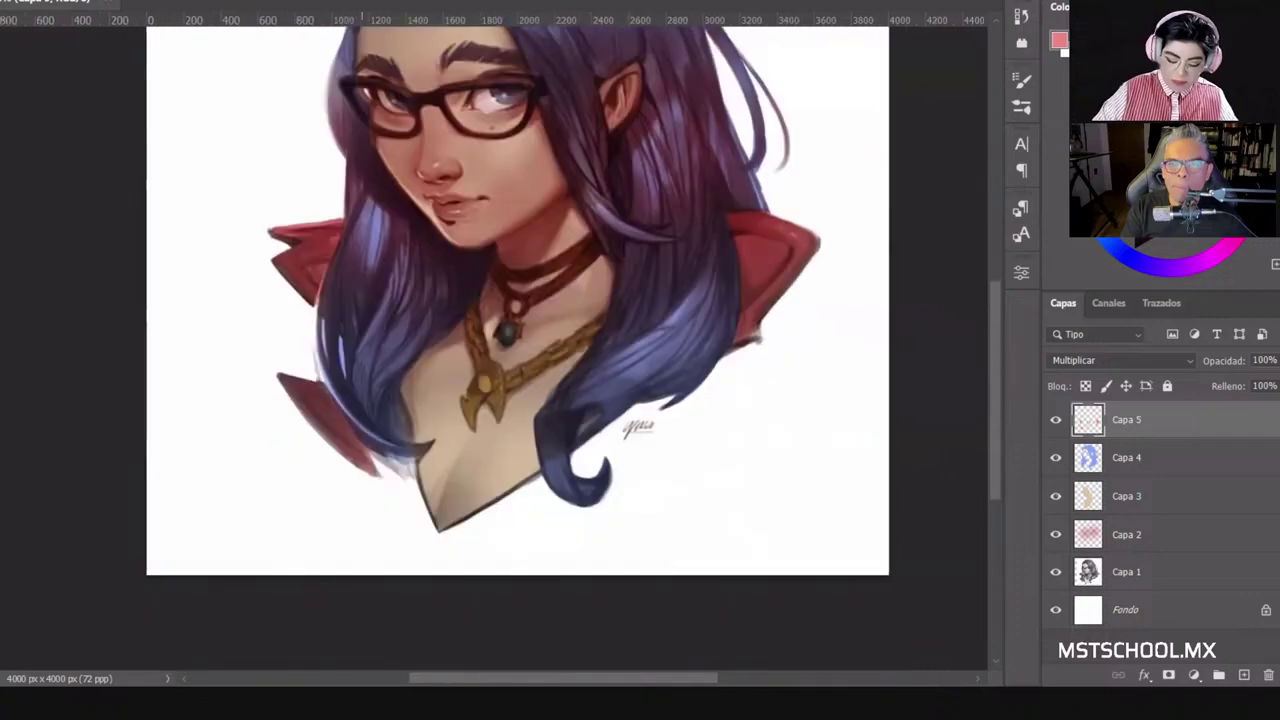
pyautogui.moveTo(409, 473)
pyautogui.mouseDown()
pyautogui.moveTo(400, 466)
pyautogui.moveTo(417, 481)
pyautogui.mouseUp()
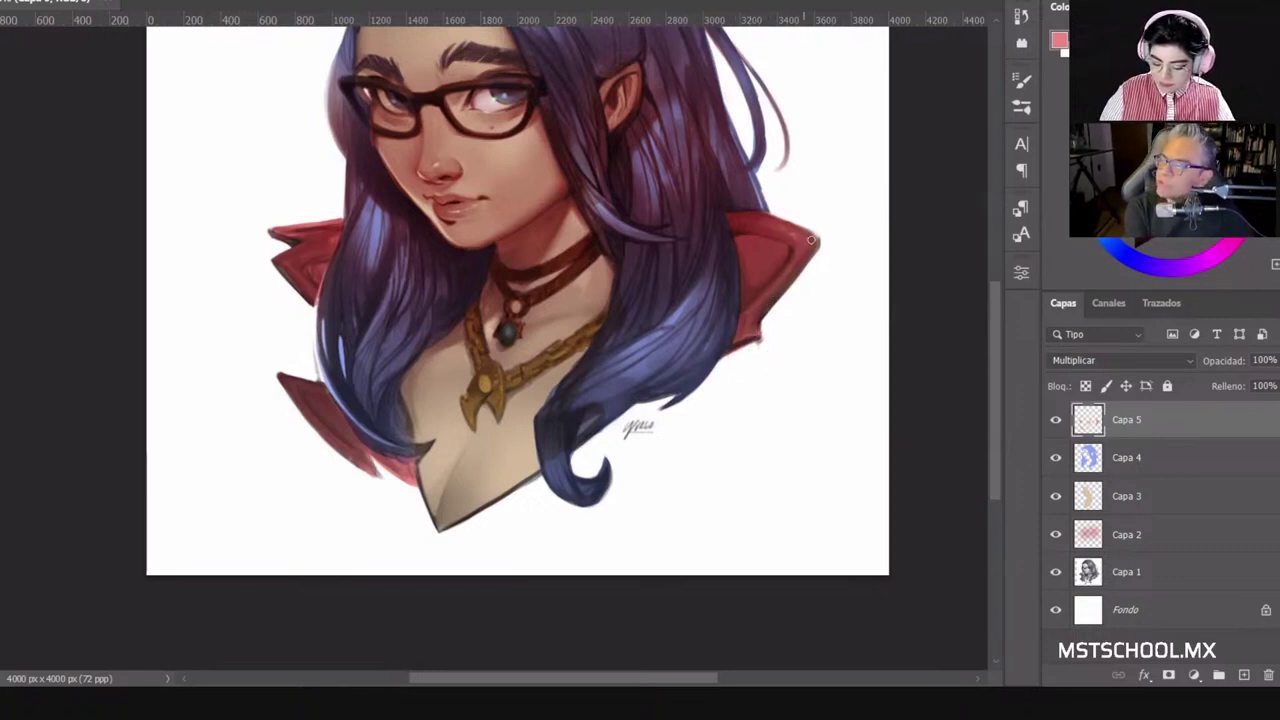
pyautogui.moveTo(835, 277); pyautogui.dragTo(826, 360)
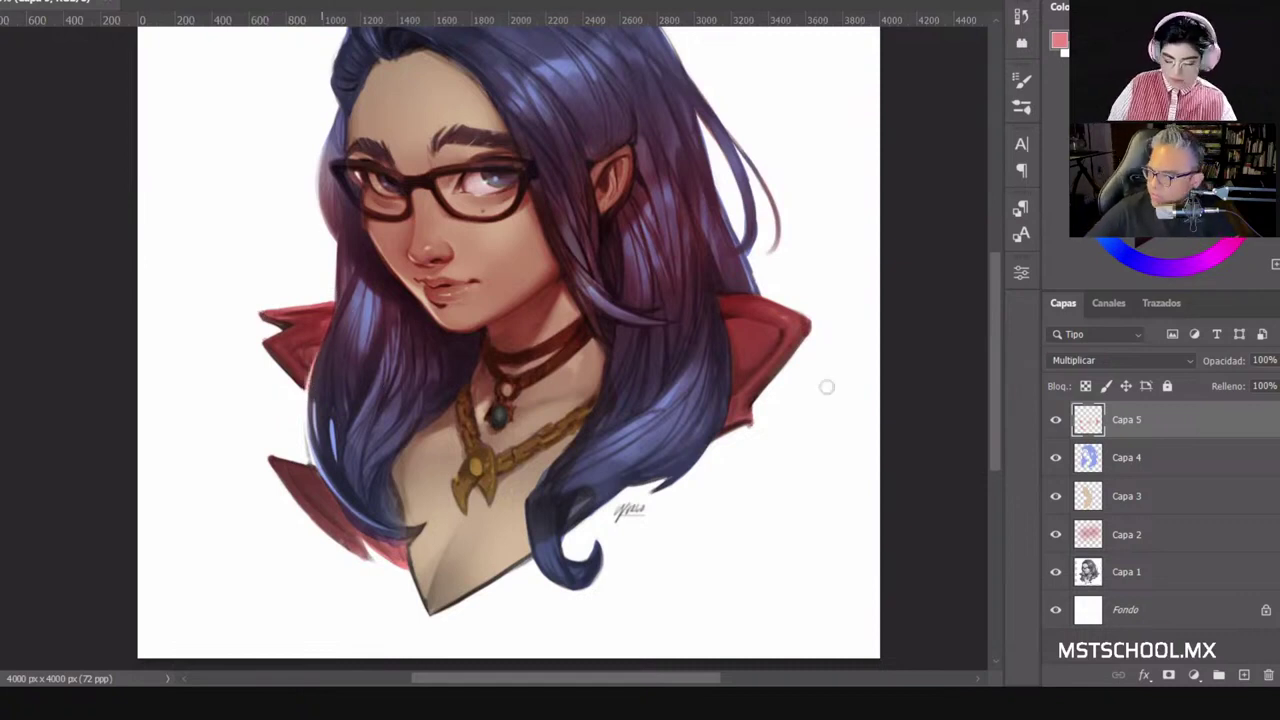
pyautogui.moveTo(816, 353); pyautogui.dragTo(780, 451)
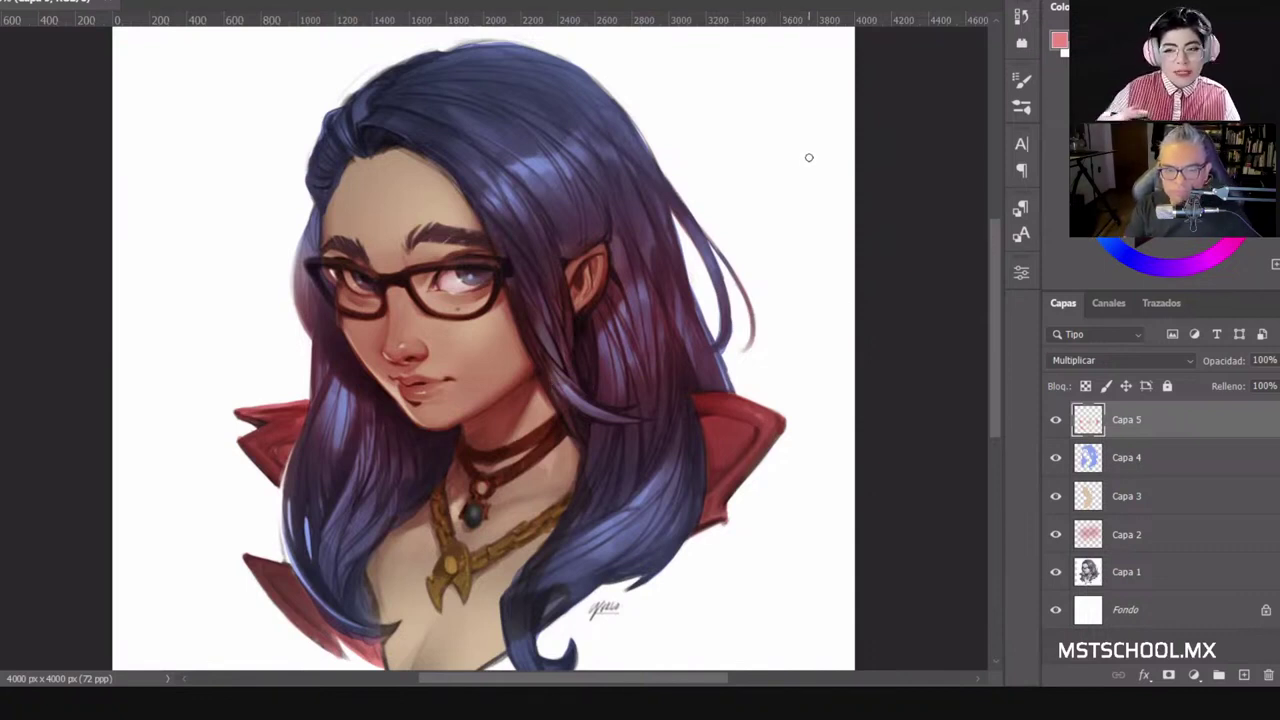
# Step: Paint the lips red on "Capa 5" and refine their edges and corner with a soft round brush at 0% hardness
pyautogui.moveTo(421, 388)
pyautogui.mouseDown()
pyautogui.moveTo(409, 388)
pyautogui.moveTo(420, 382)
pyautogui.mouseUp()
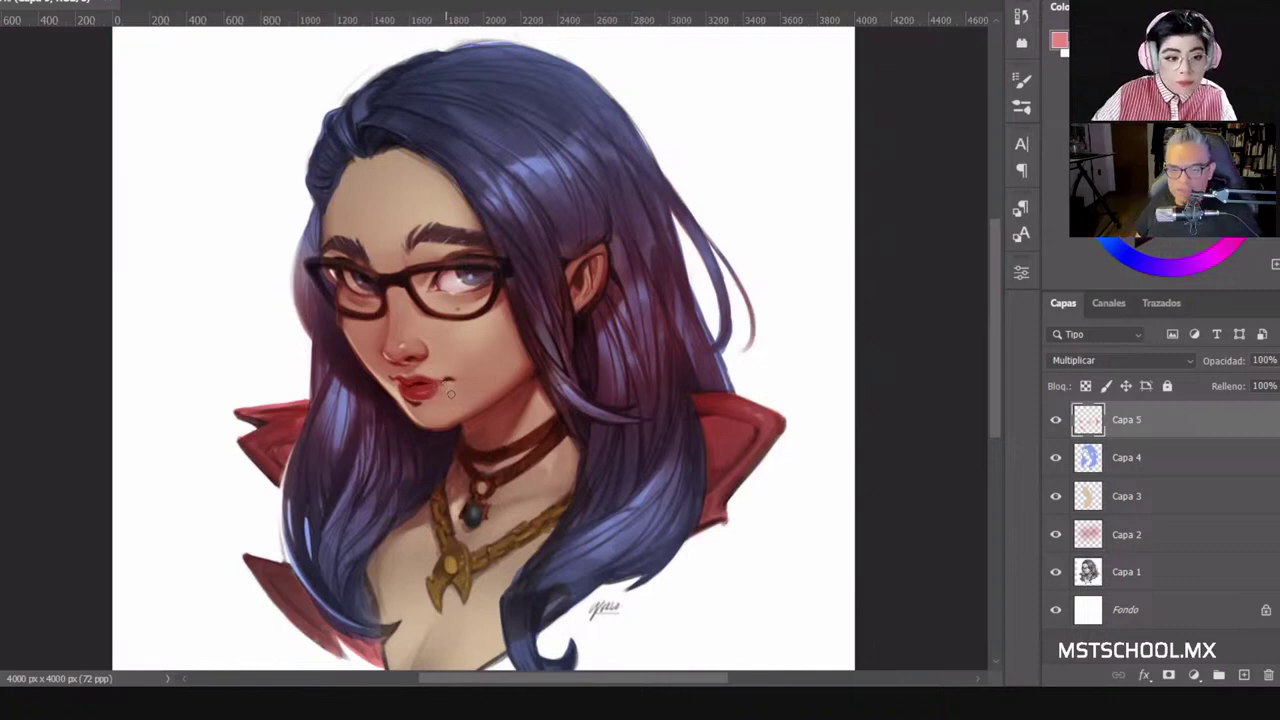
pyautogui.scroll(4, 429, 335)
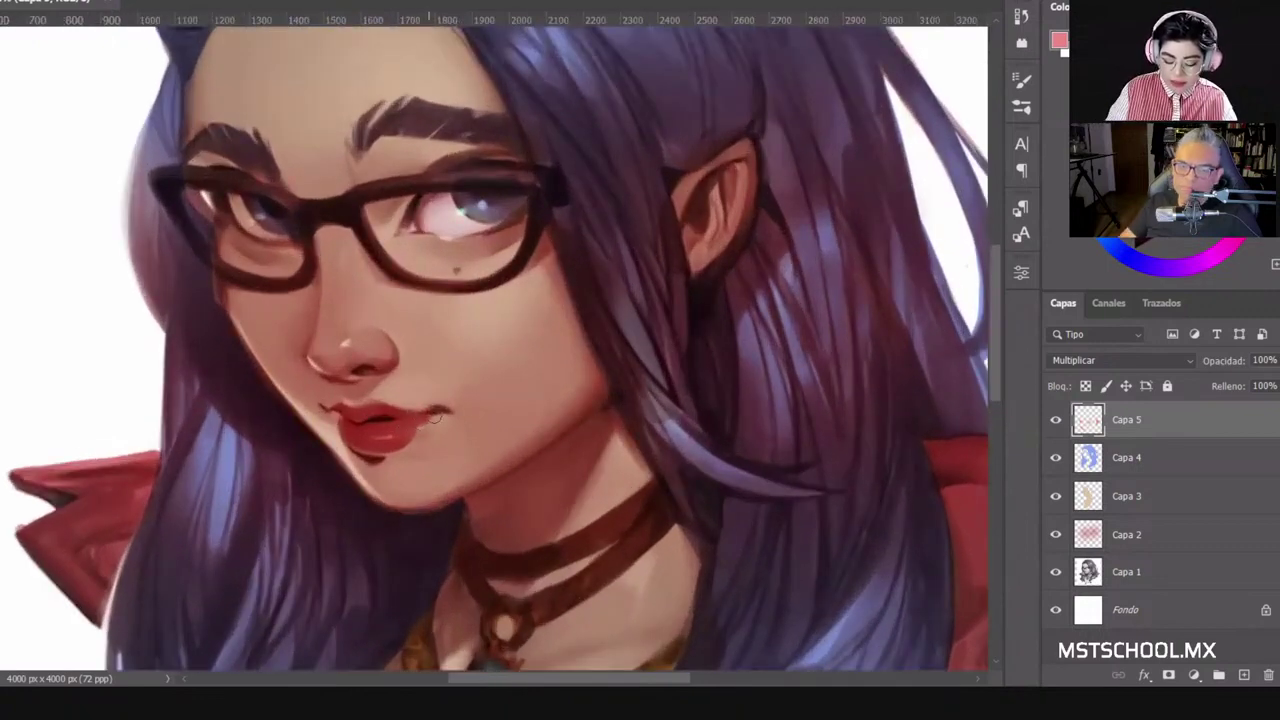
pyautogui.moveTo(435, 418); pyautogui.dragTo(422, 436)
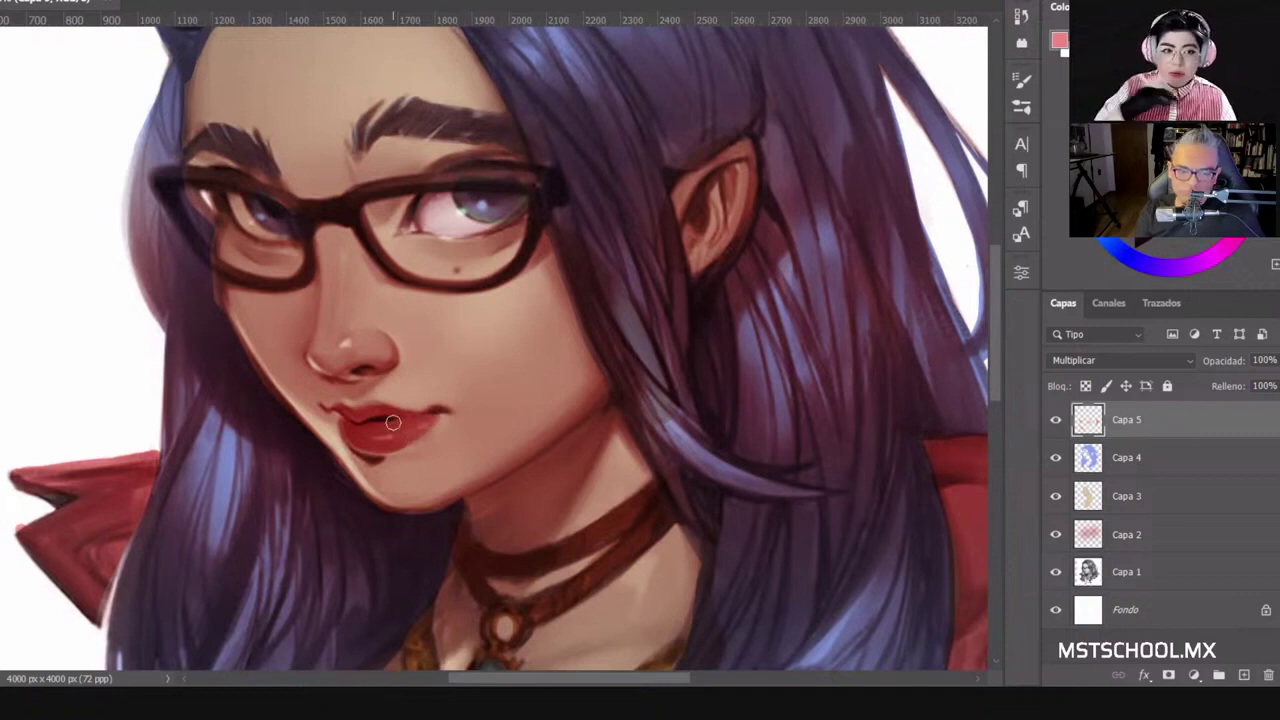
pyautogui.moveTo(357, 413)
pyautogui.mouseDown()
pyautogui.moveTo(362, 448)
pyautogui.moveTo(356, 431)
pyautogui.moveTo(394, 434)
pyautogui.moveTo(369, 437)
pyautogui.moveTo(400, 422)
pyautogui.moveTo(389, 448)
pyautogui.moveTo(381, 438)
pyautogui.moveTo(419, 425)
pyautogui.moveTo(382, 447)
pyautogui.moveTo(423, 407)
pyautogui.moveTo(419, 430)
pyautogui.moveTo(408, 427)
pyautogui.moveTo(434, 406)
pyautogui.moveTo(419, 440)
pyautogui.mouseUp()
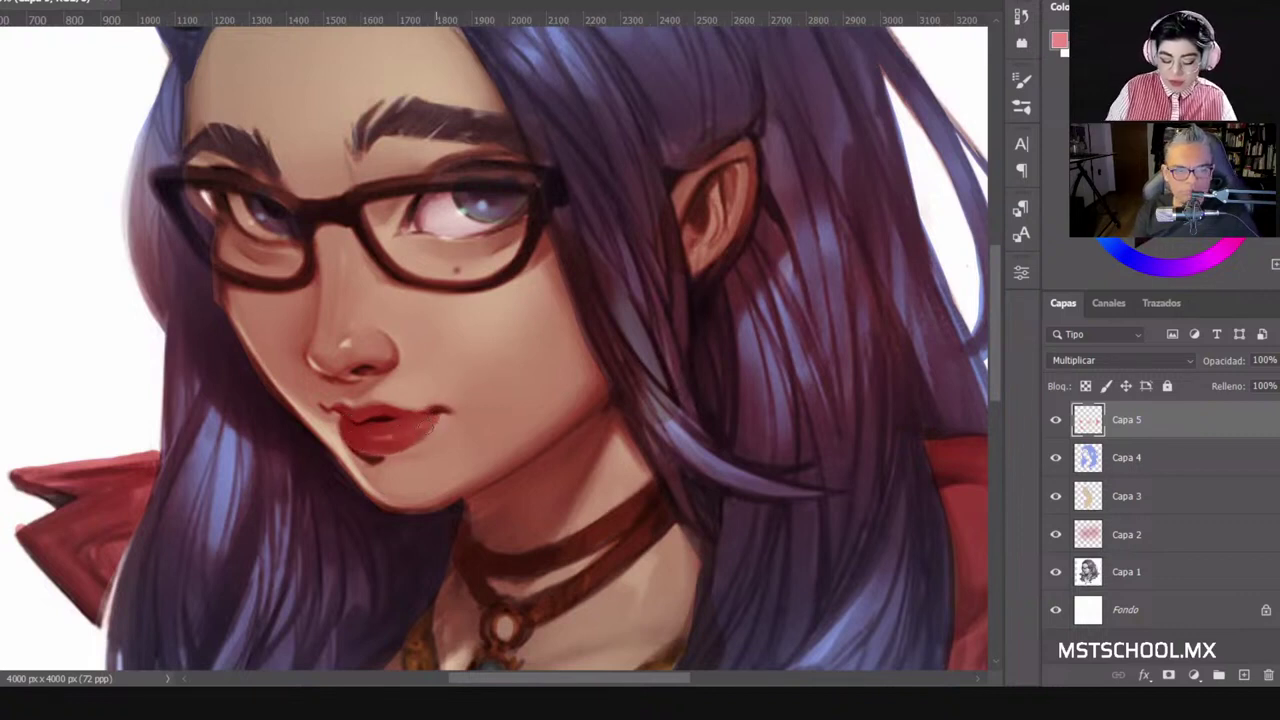
pyautogui.moveTo(428, 431)
pyautogui.mouseDown()
pyautogui.moveTo(384, 437)
pyautogui.moveTo(395, 432)
pyautogui.mouseUp()
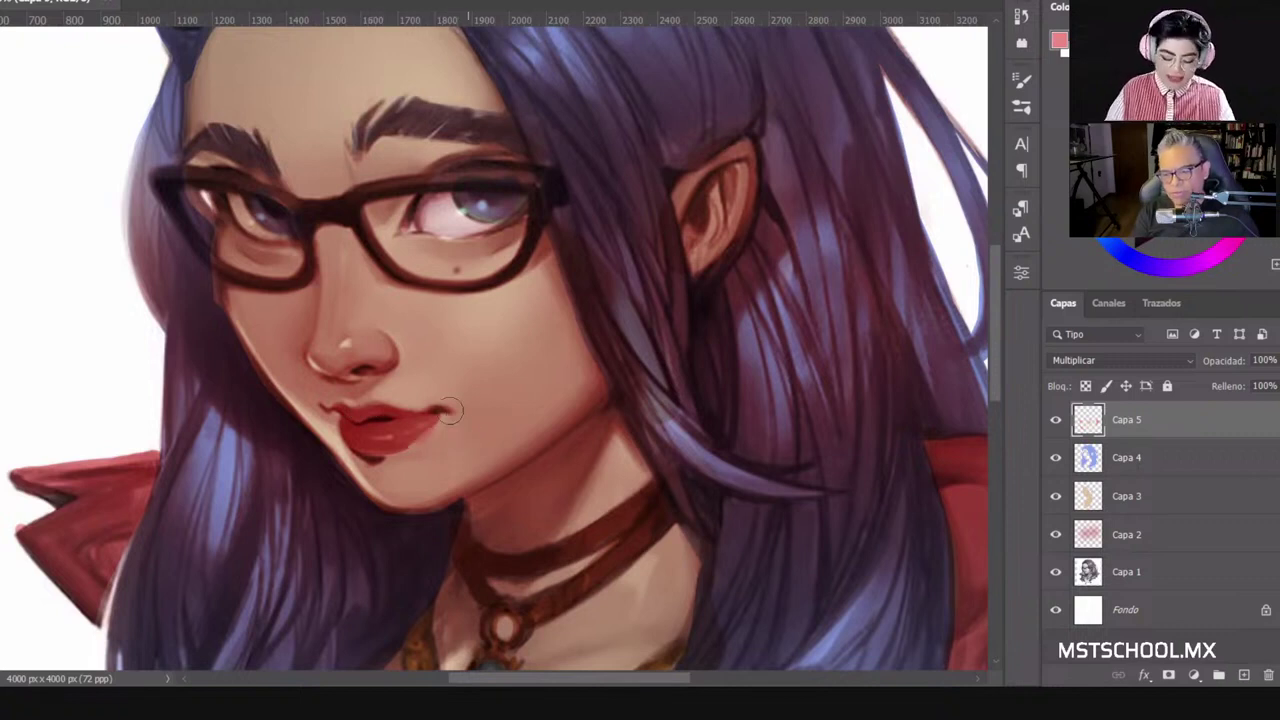
pyautogui.rightClick(451, 428)
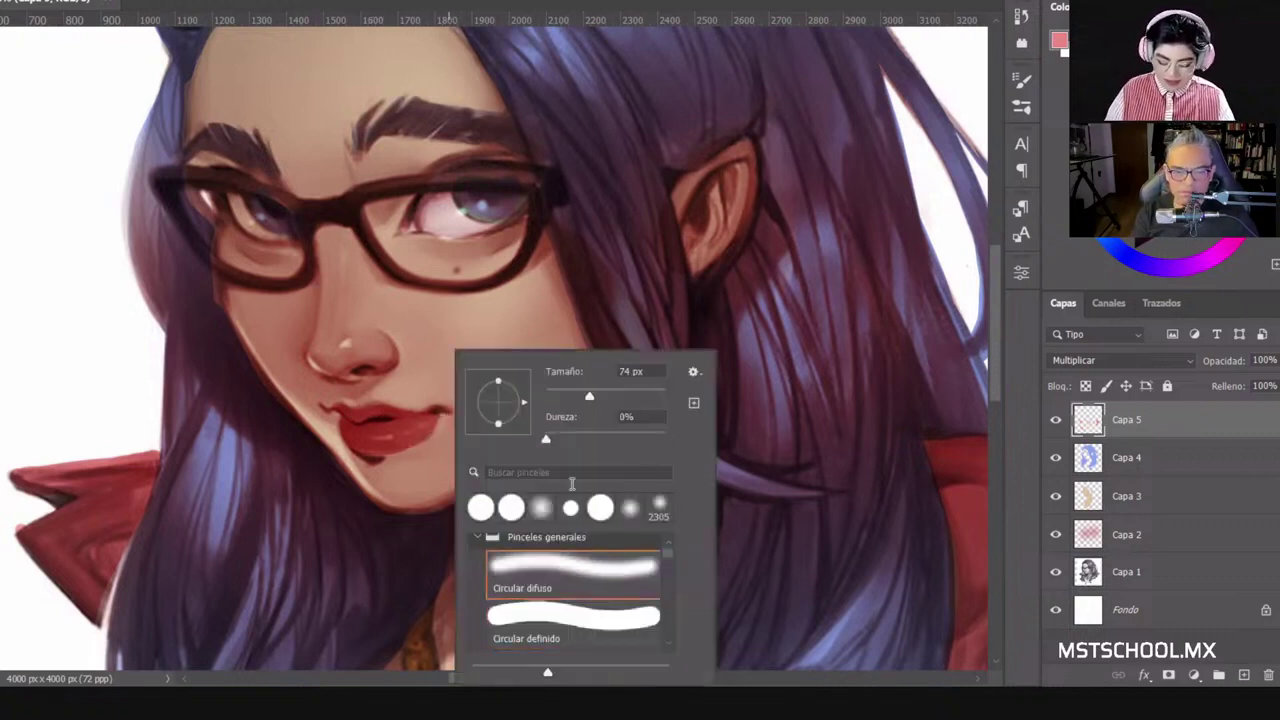
pyautogui.click(449, 434)
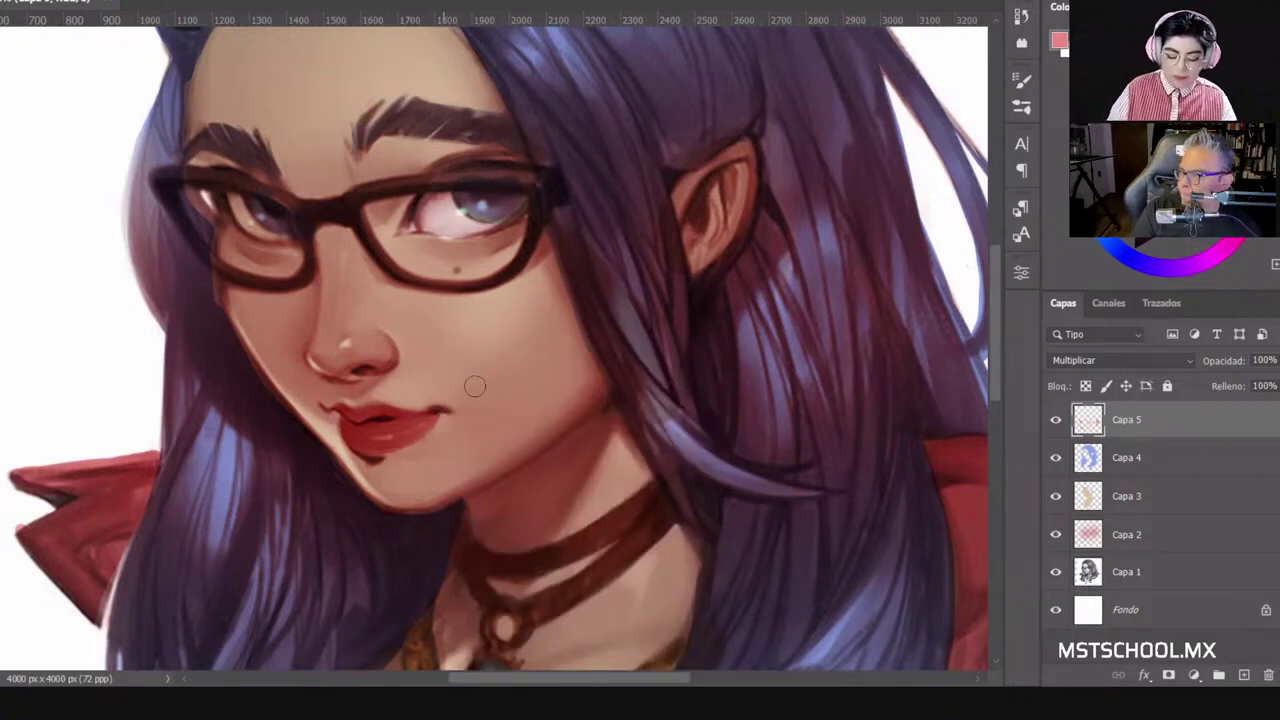
pyautogui.scroll(-3, 474, 384)
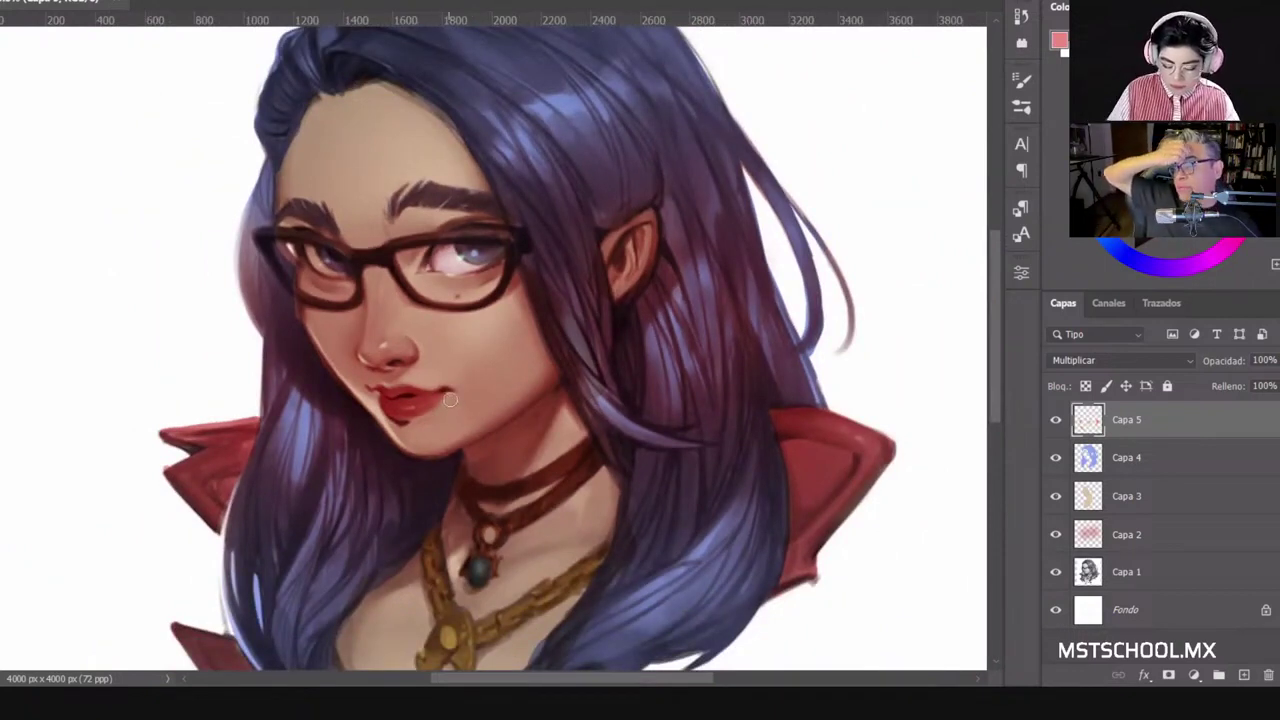
pyautogui.scroll(2, 435, 412)
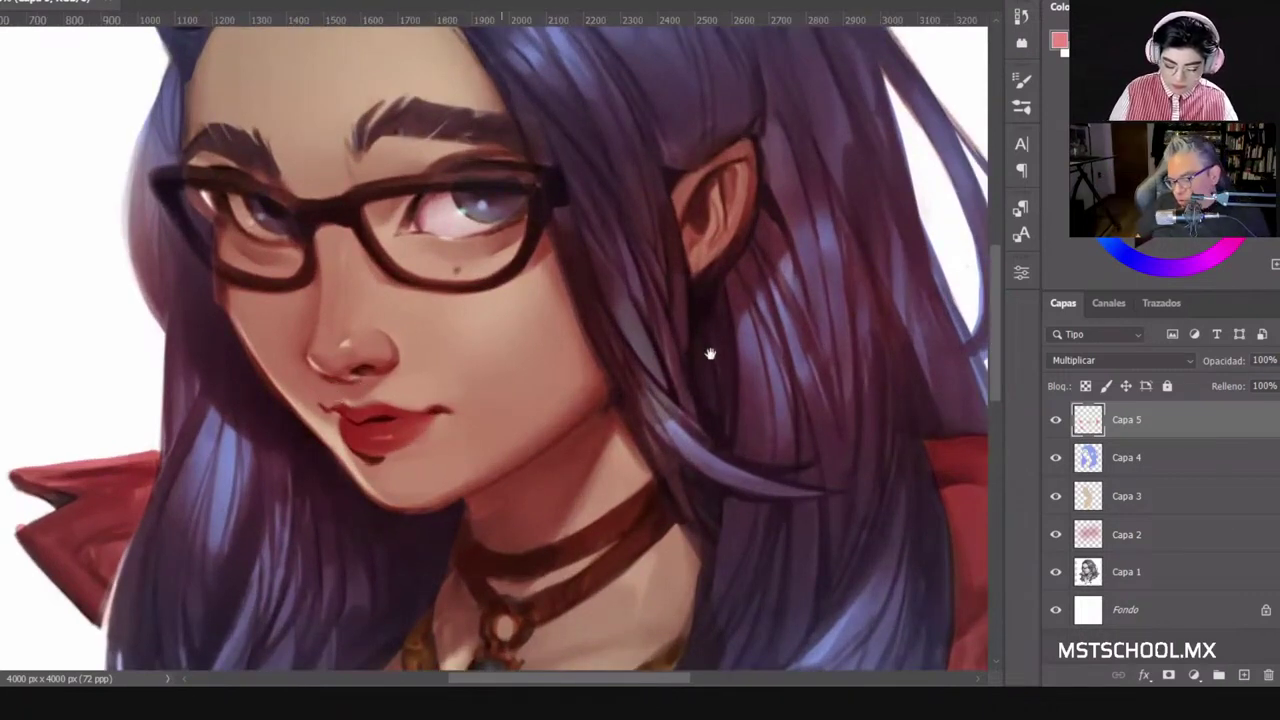
# Step: Compare "Capa 4" and "Capa 3" hidden and shown, then recolor the irises light blue on "Capa 3"
pyautogui.moveTo(702, 406); pyautogui.dragTo(756, 512)
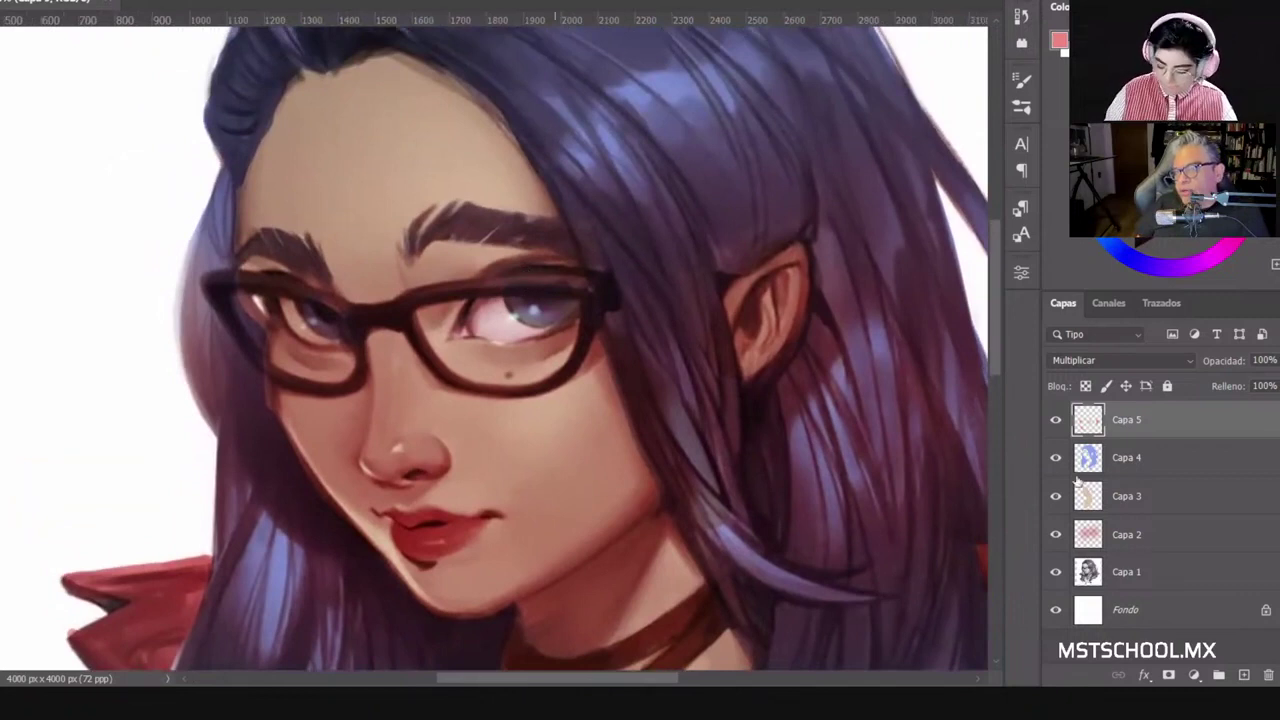
pyautogui.click(1055, 457)
pyautogui.click(1055, 457)
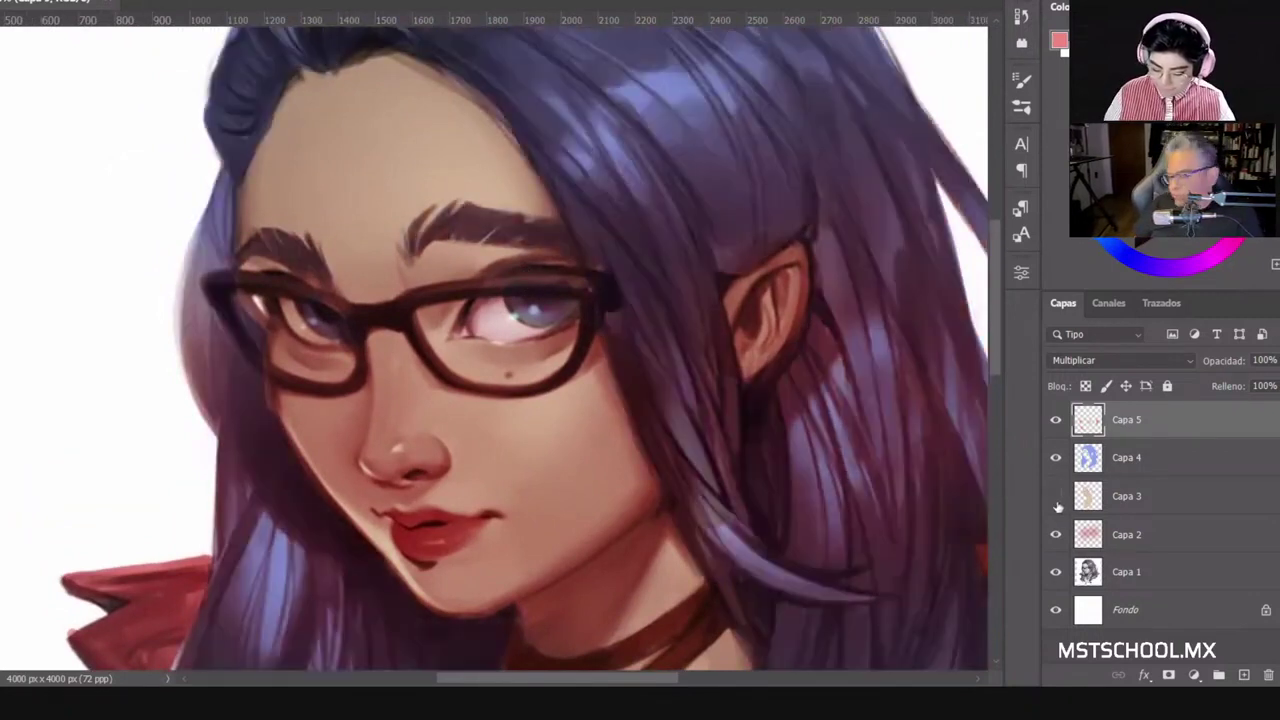
pyautogui.click(1055, 496)
pyautogui.click(1055, 496)
pyautogui.click(1114, 498)
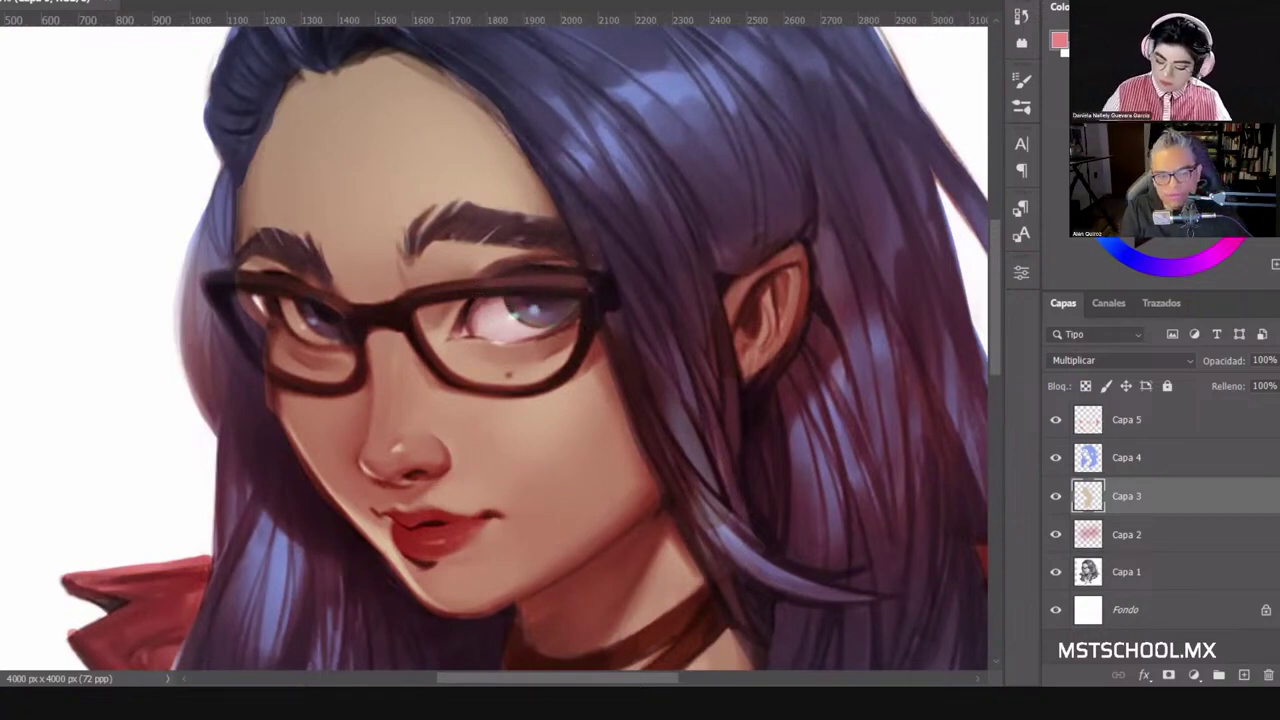
pyautogui.press('x')
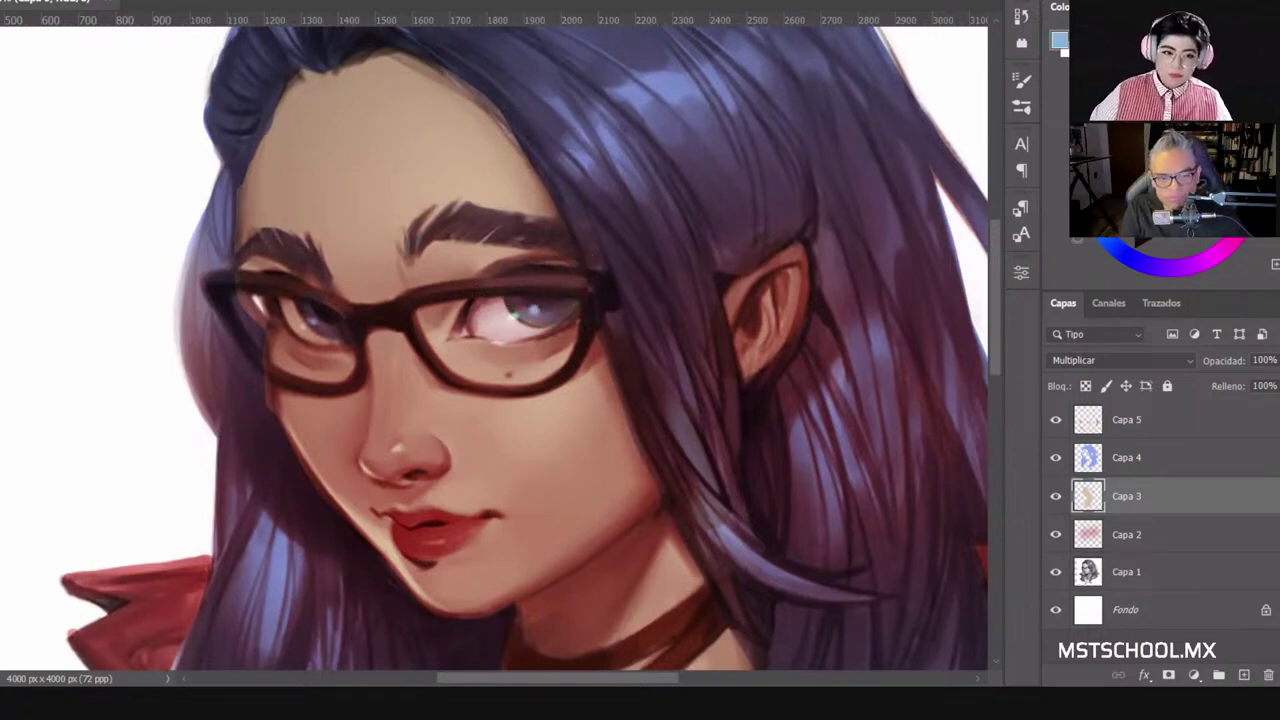
pyautogui.moveTo(525, 315); pyautogui.dragTo(550, 312)
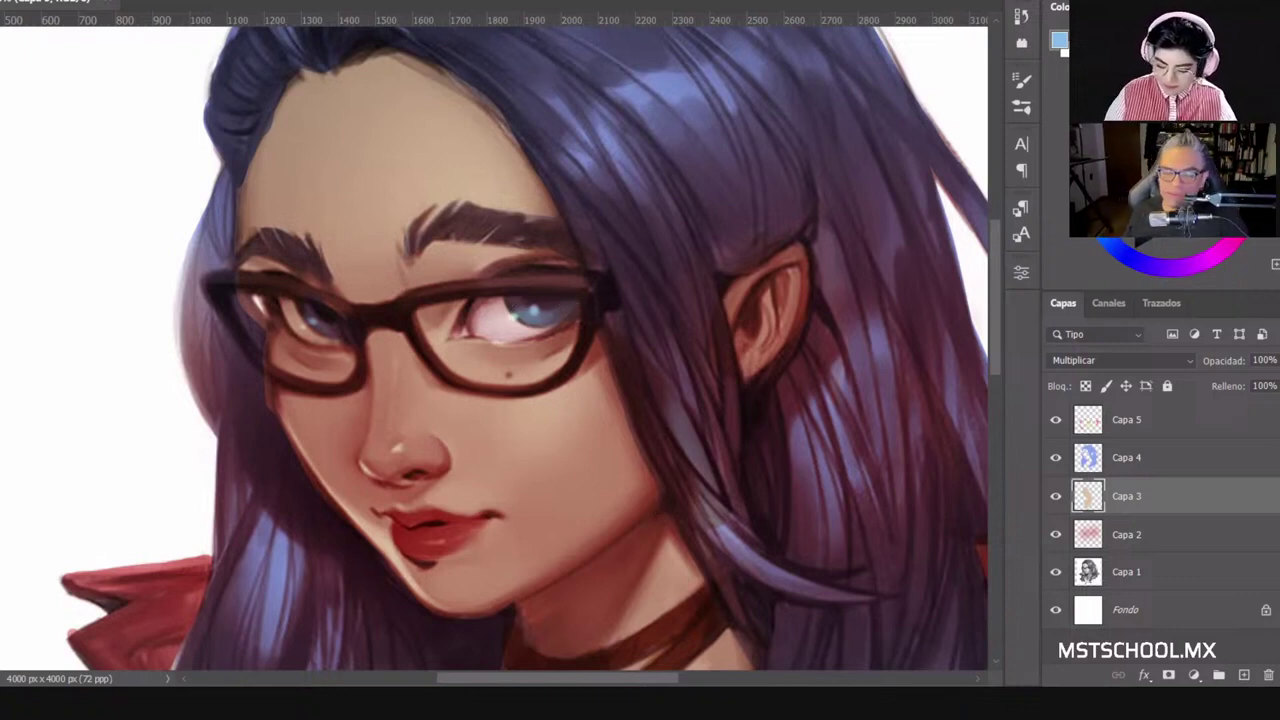
# Step: Whiten the eye whites and paint the inner corners pink with a small hard round brush on "Capa 3"
pyautogui.press('x')
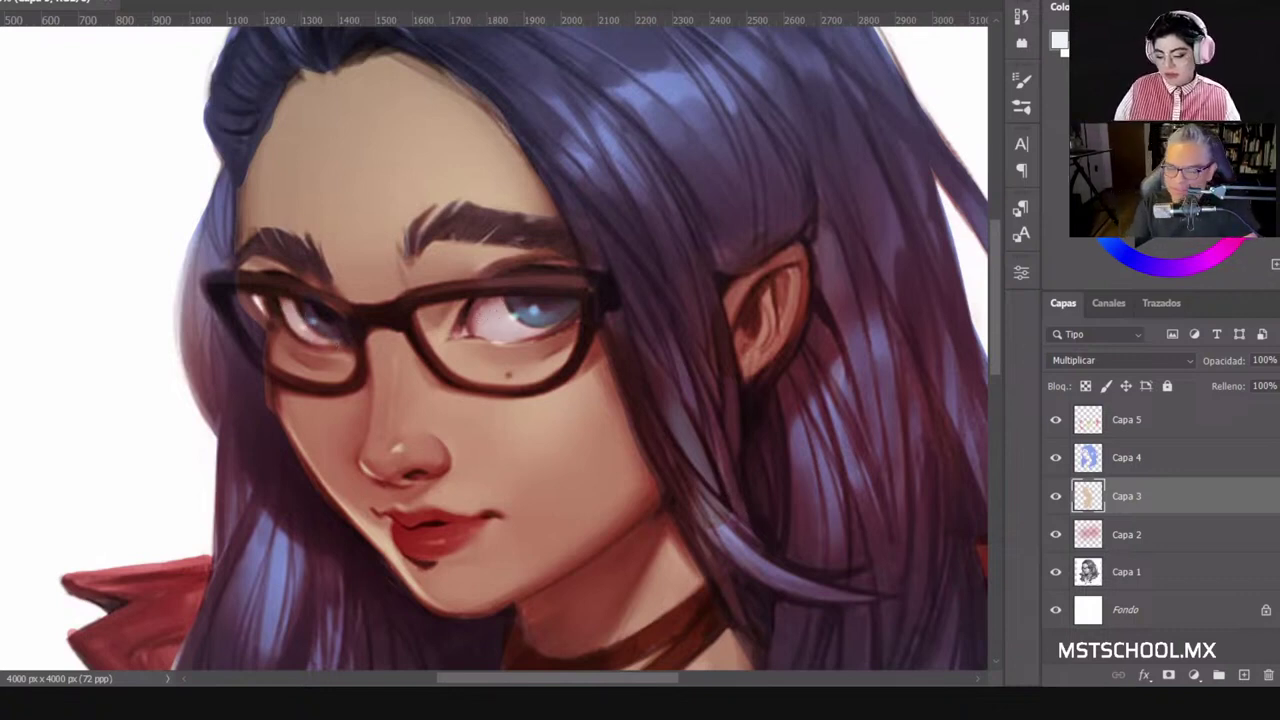
pyautogui.press('x')
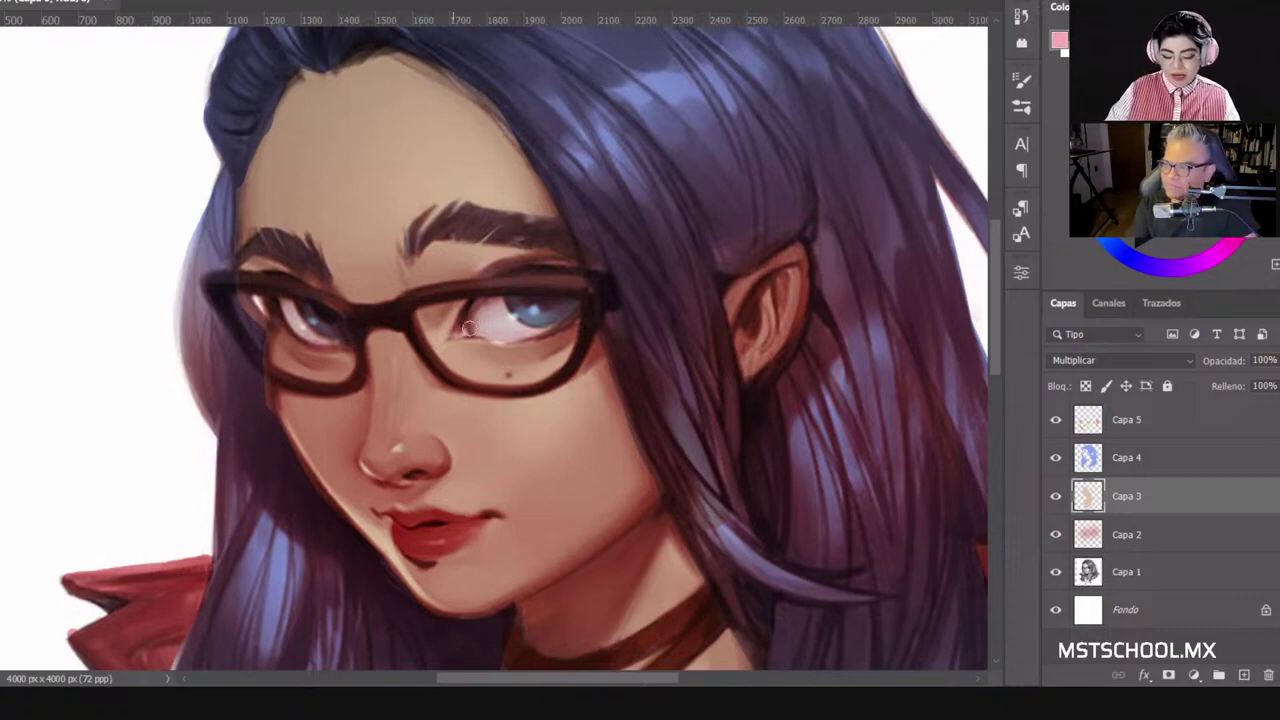
pyautogui.moveTo(469, 326); pyautogui.dragTo(457, 336)
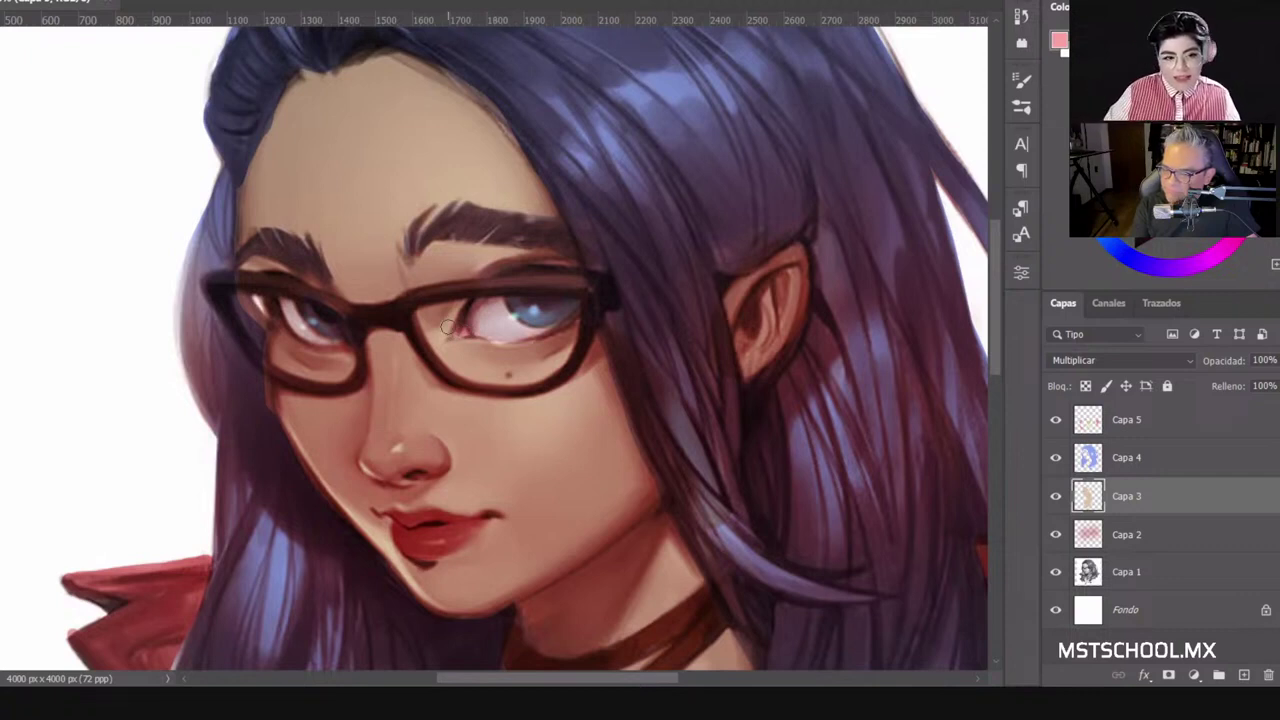
pyautogui.rightClick(534, 342)
pyautogui.click(640, 389)
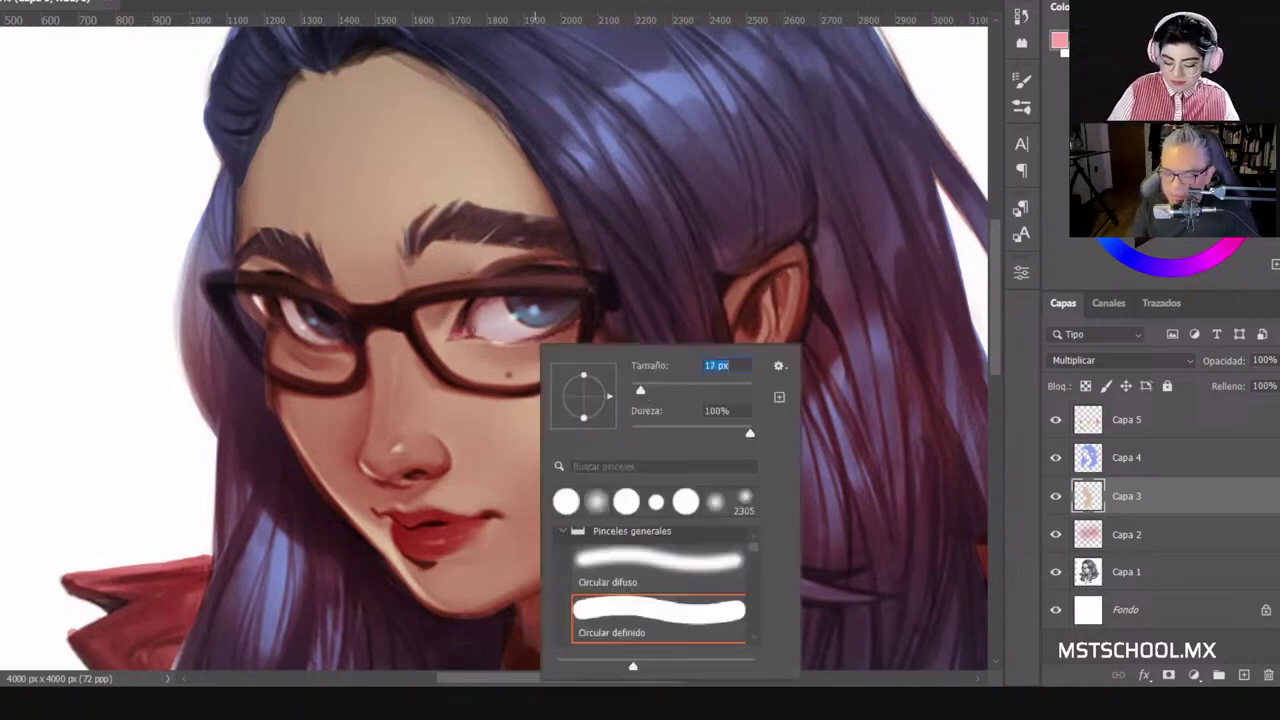
pyautogui.click(462, 331)
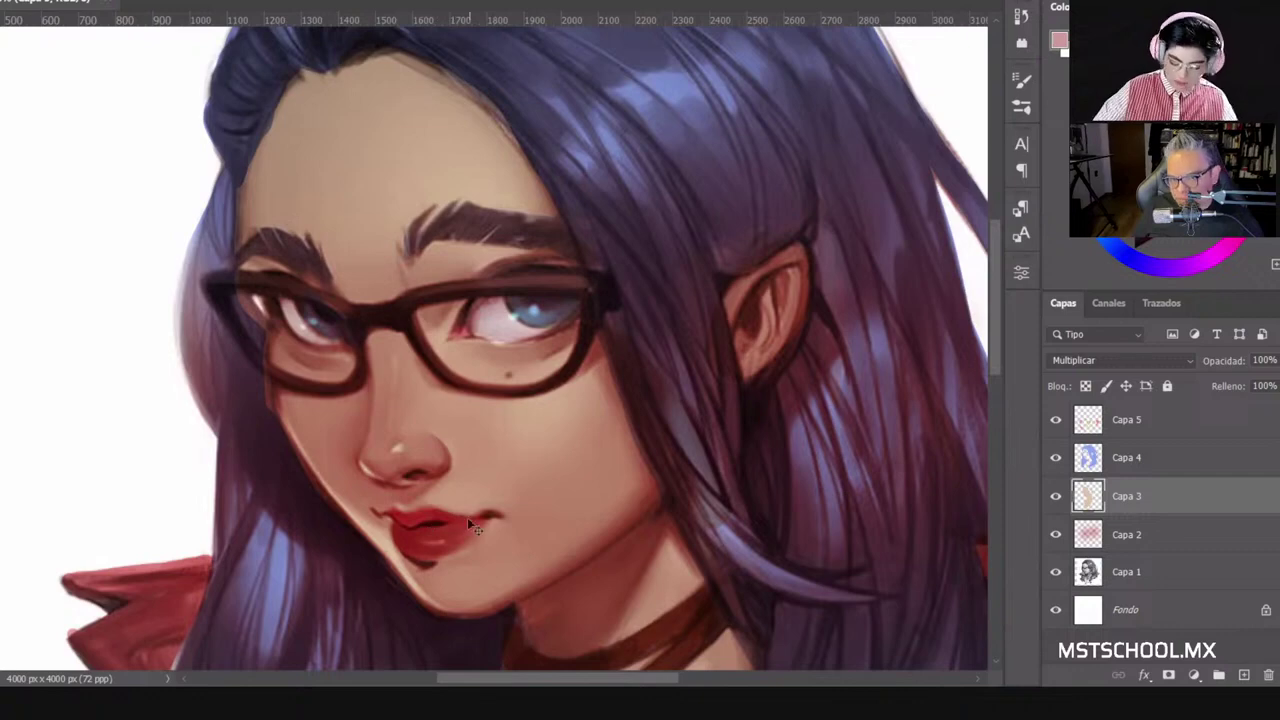
# Step: Add a new layer directly above "Capa 1" and set its blending mode to Luz intensa
pyautogui.hotkey('ctrl', '-')
pyautogui.hotkey('ctrl', '-')
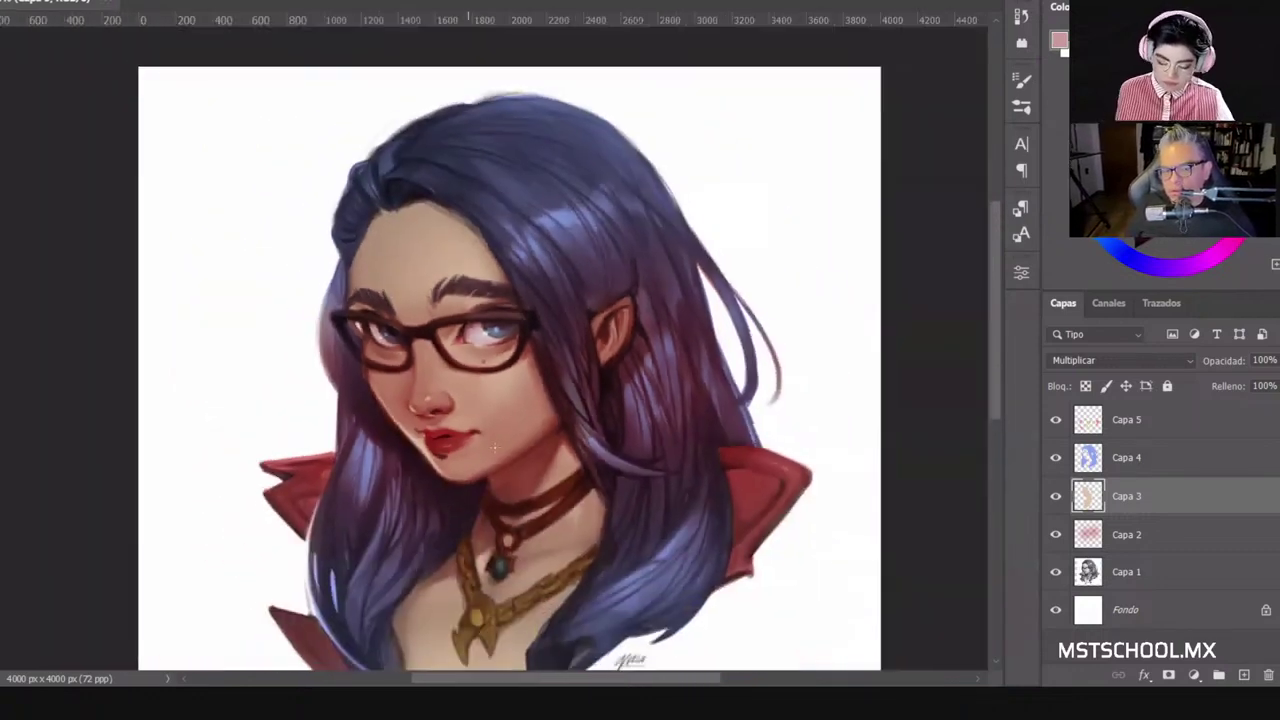
pyautogui.scroll(-3, 495, 435)
pyautogui.scroll(-4, 509, 348)
pyautogui.scroll(3, 509, 348)
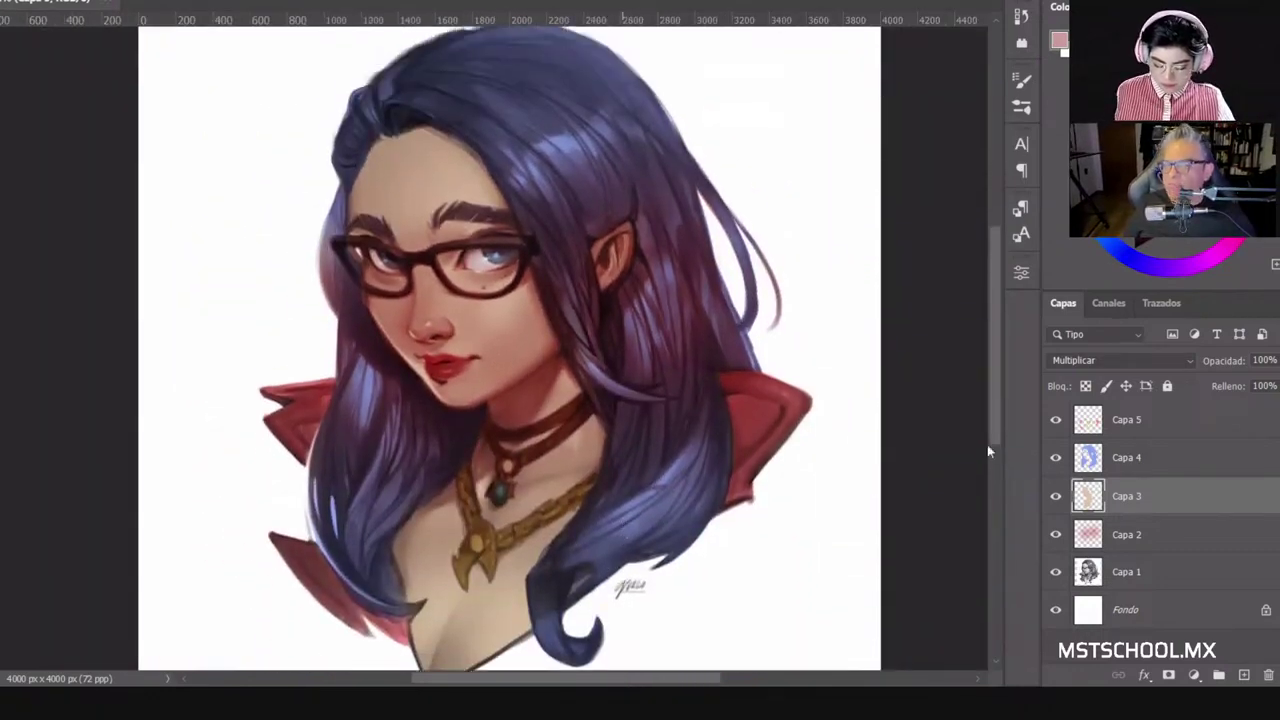
pyautogui.rightClick(572, 391)
pyautogui.click(1152, 503)
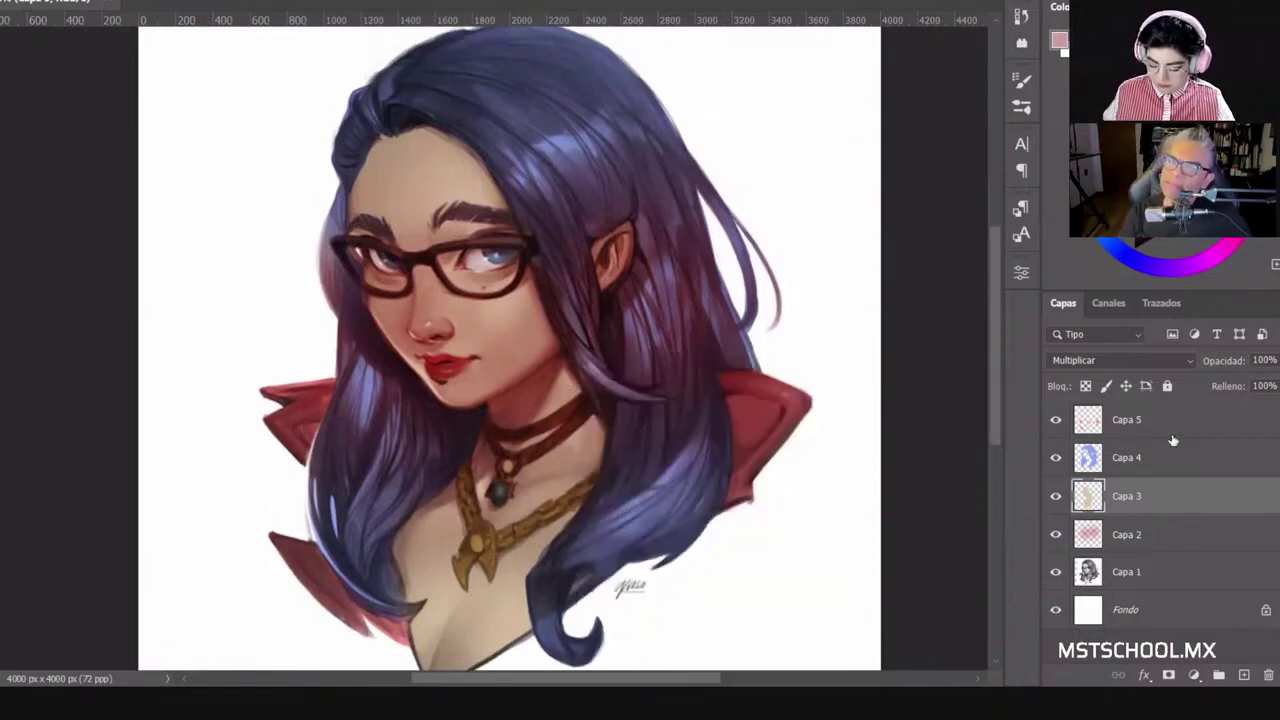
pyautogui.click(1175, 572)
pyautogui.click(1244, 675)
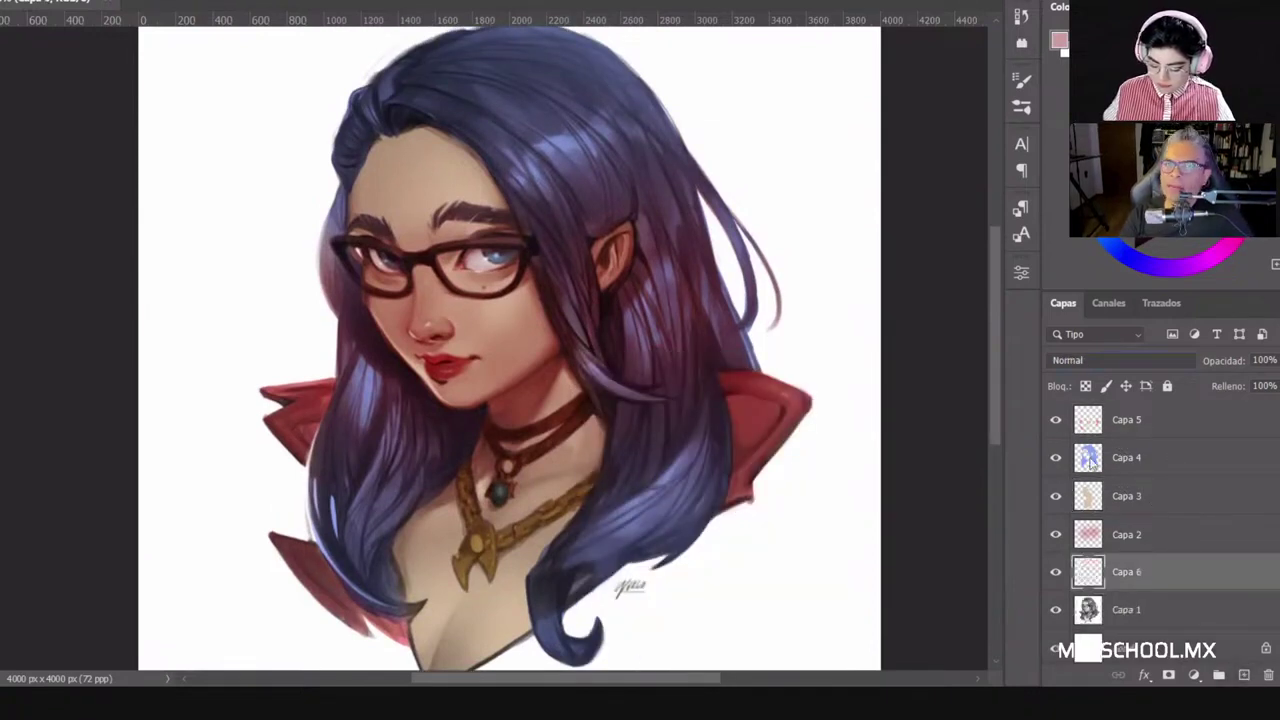
pyautogui.click(1120, 360)
pyautogui.click(1094, 486)
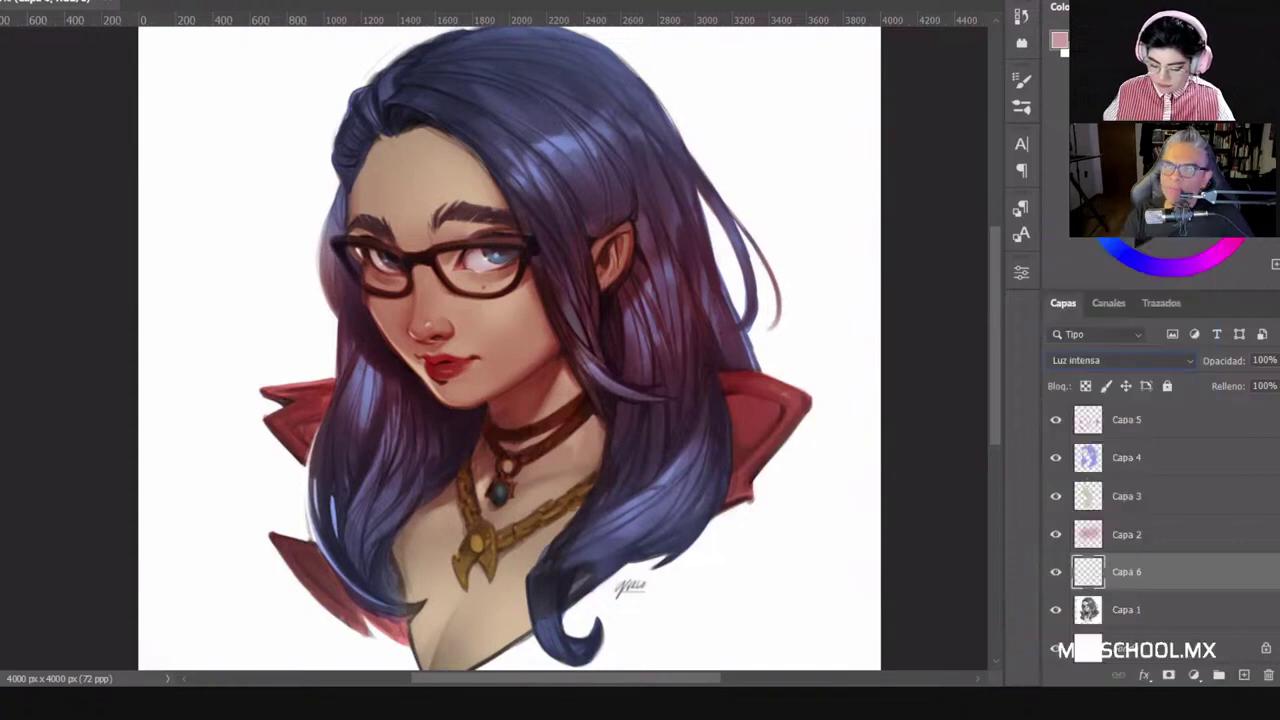
# Step: Pick a vivid red and paint a glow in the shadow under the chin on "Capa 6" with a 513 px soft brush at 0% hardness
pyautogui.click(1195, 150)
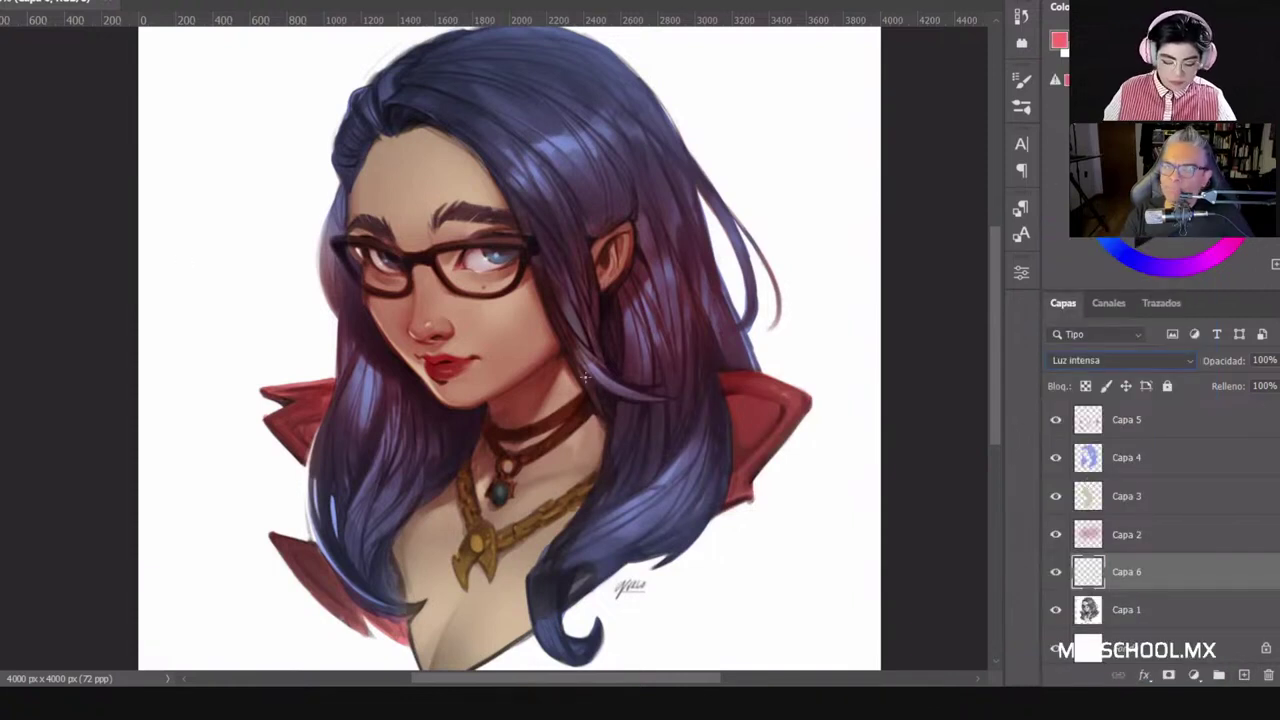
pyautogui.rightClick(725, 598)
pyautogui.click(784, 394)
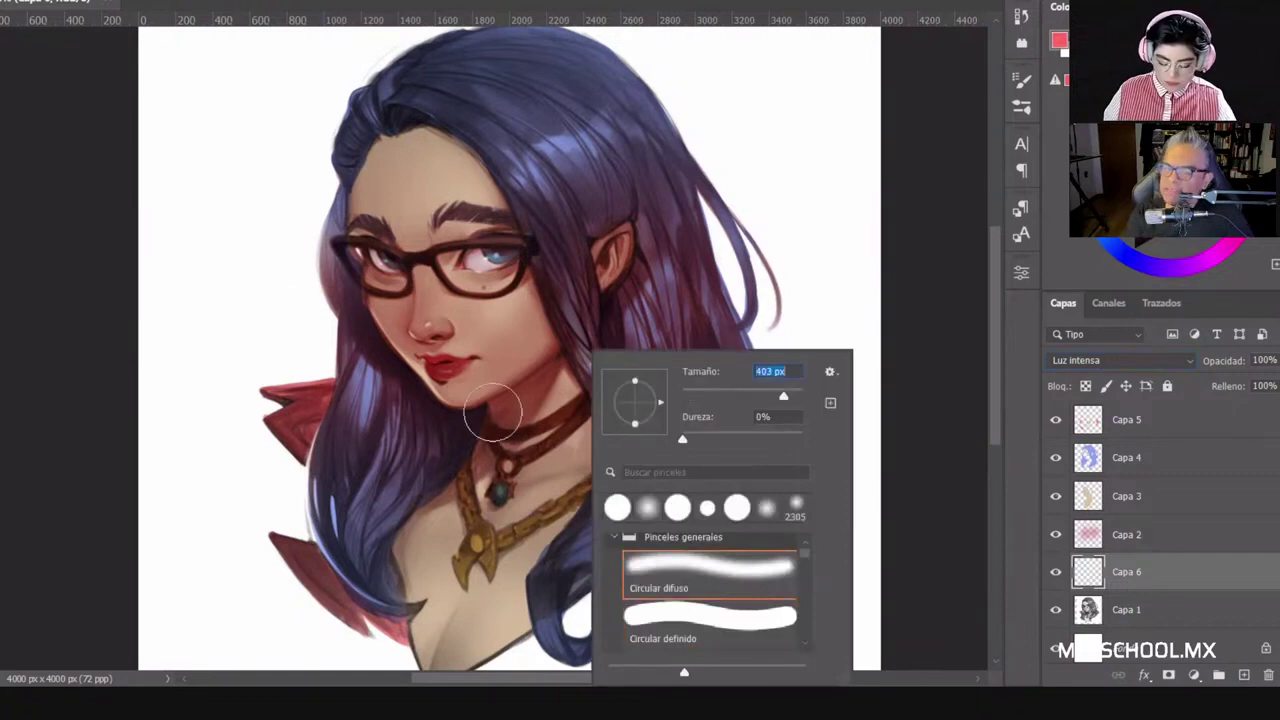
pyautogui.press('Return')
pyautogui.rightClick(651, 425)
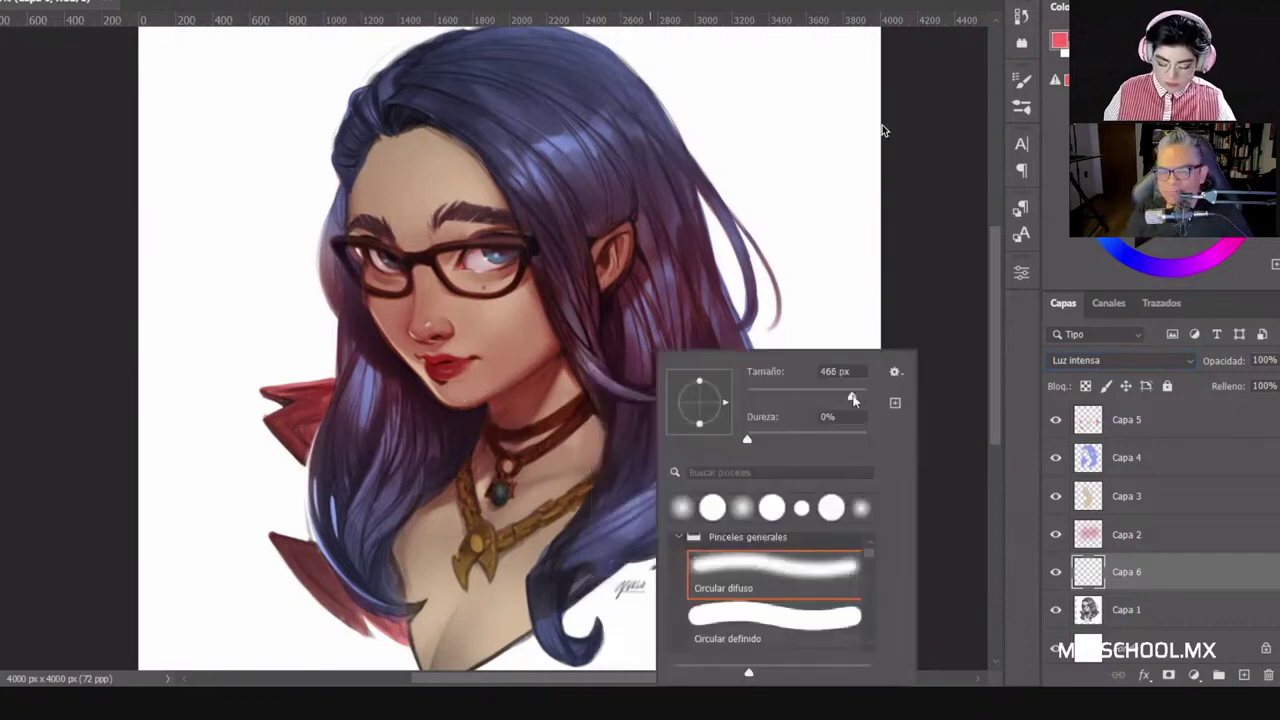
pyautogui.click(855, 397)
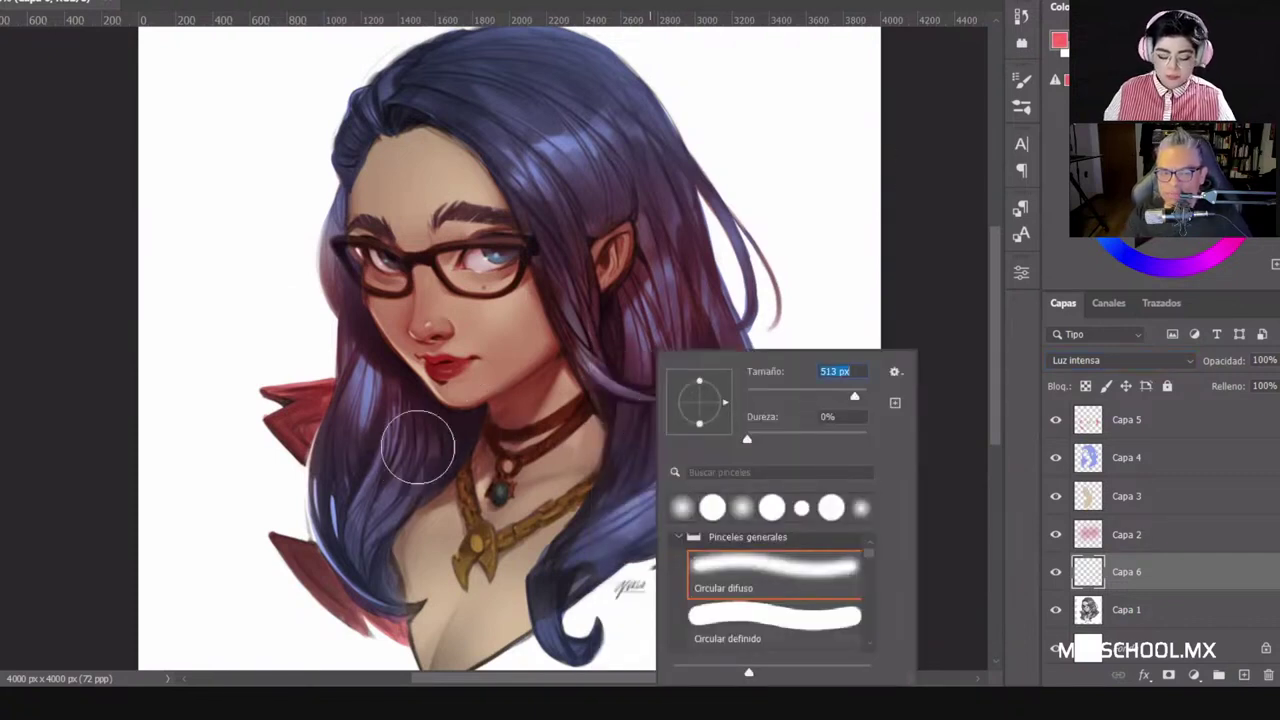
pyautogui.press('Return')
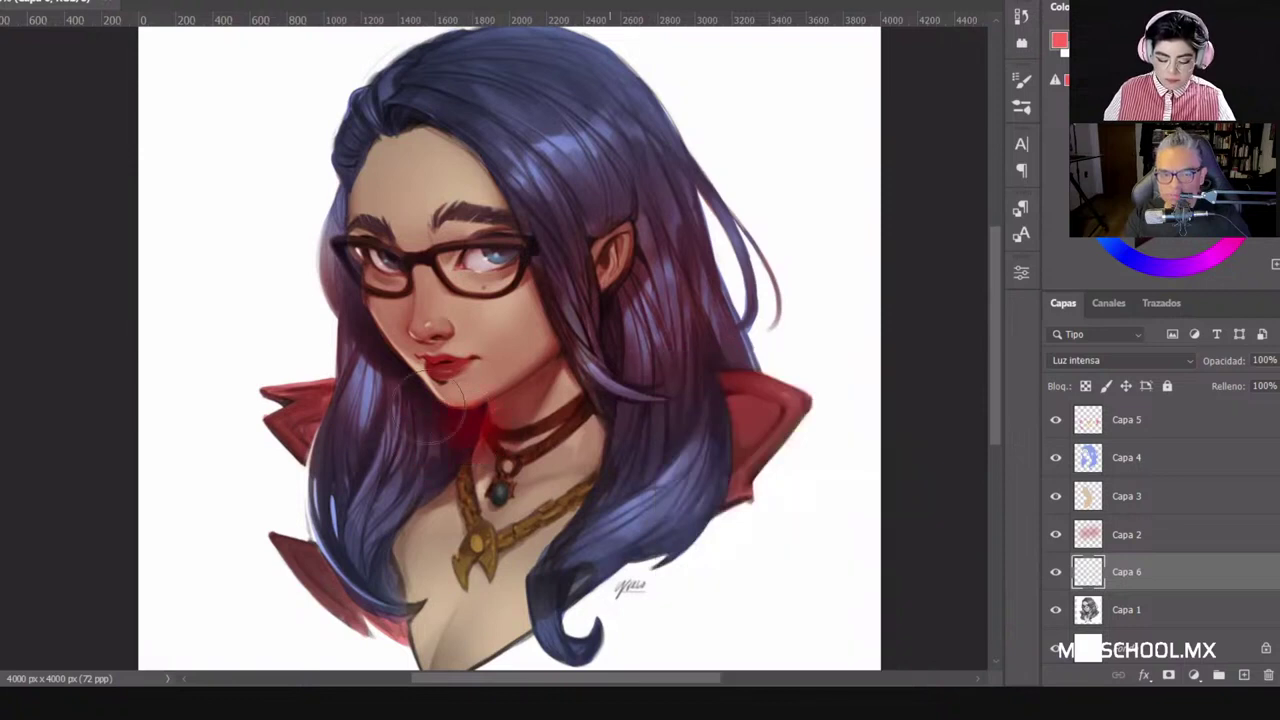
# Step: Extend the red glow on "Capa 6" along the jaw and the hair beside the face with a 216 px soft brush
pyautogui.rightClick(735, 397)
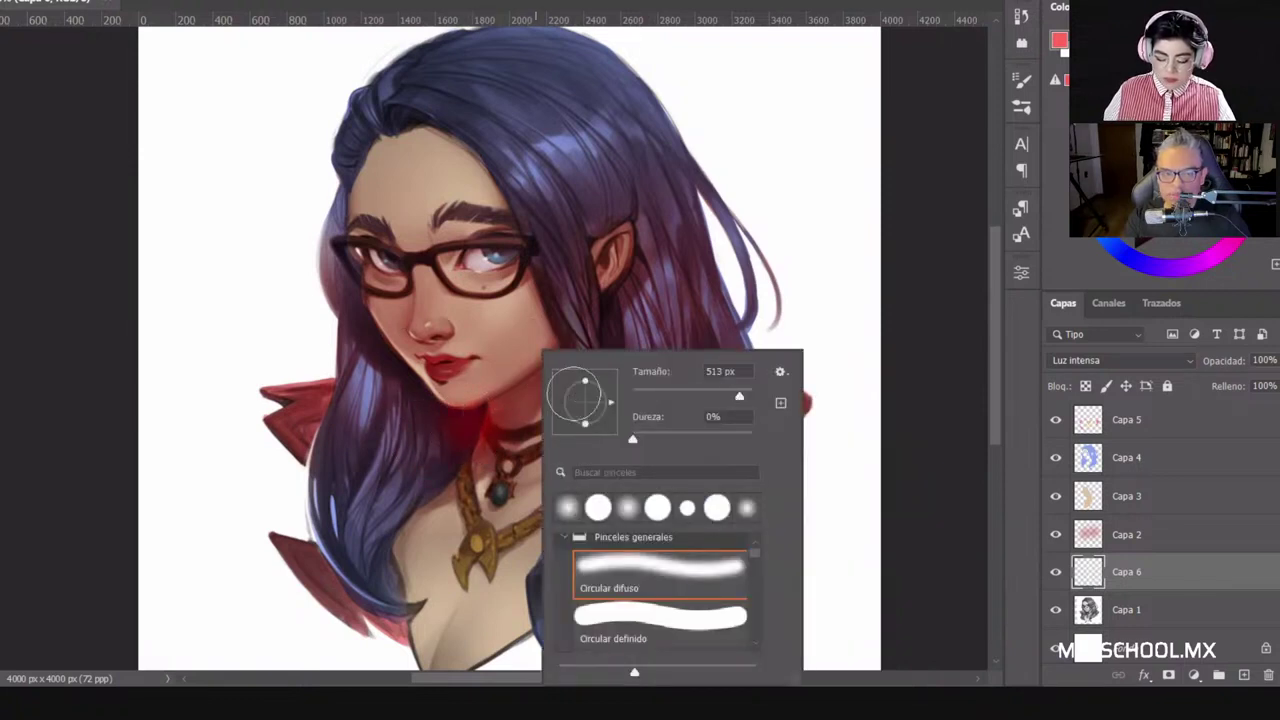
pyautogui.press('Return')
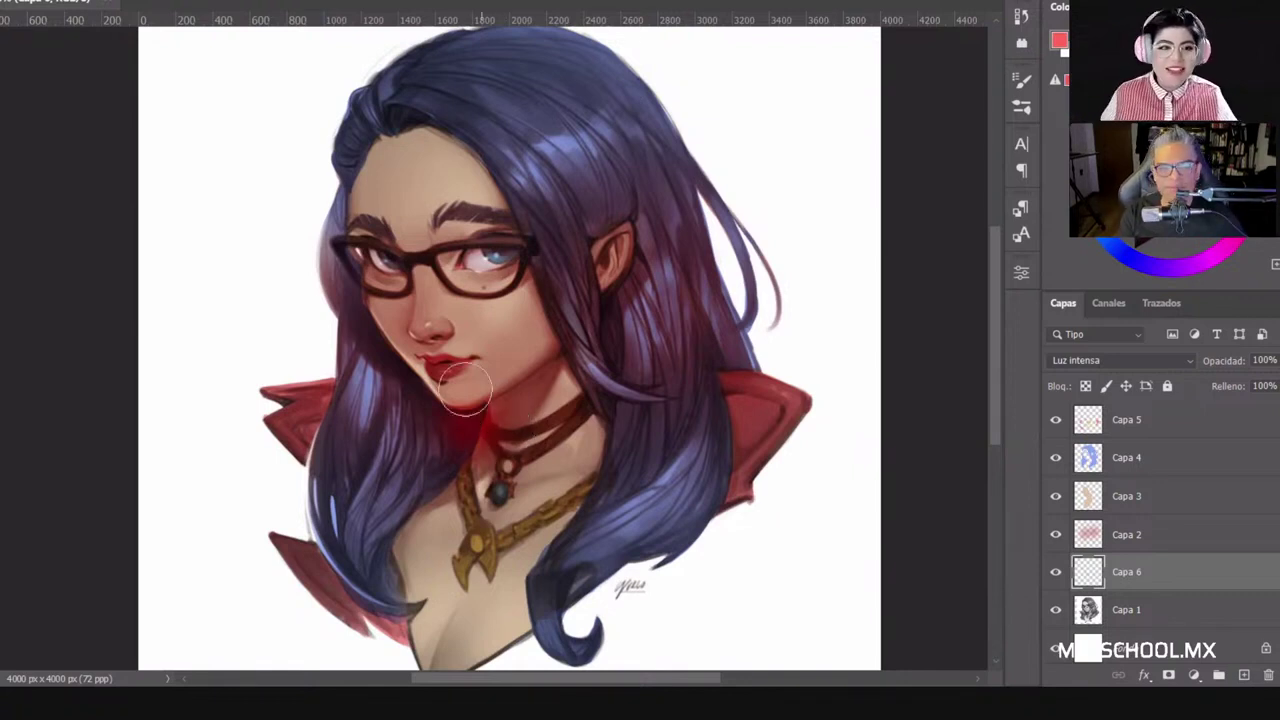
pyautogui.rightClick(500, 425)
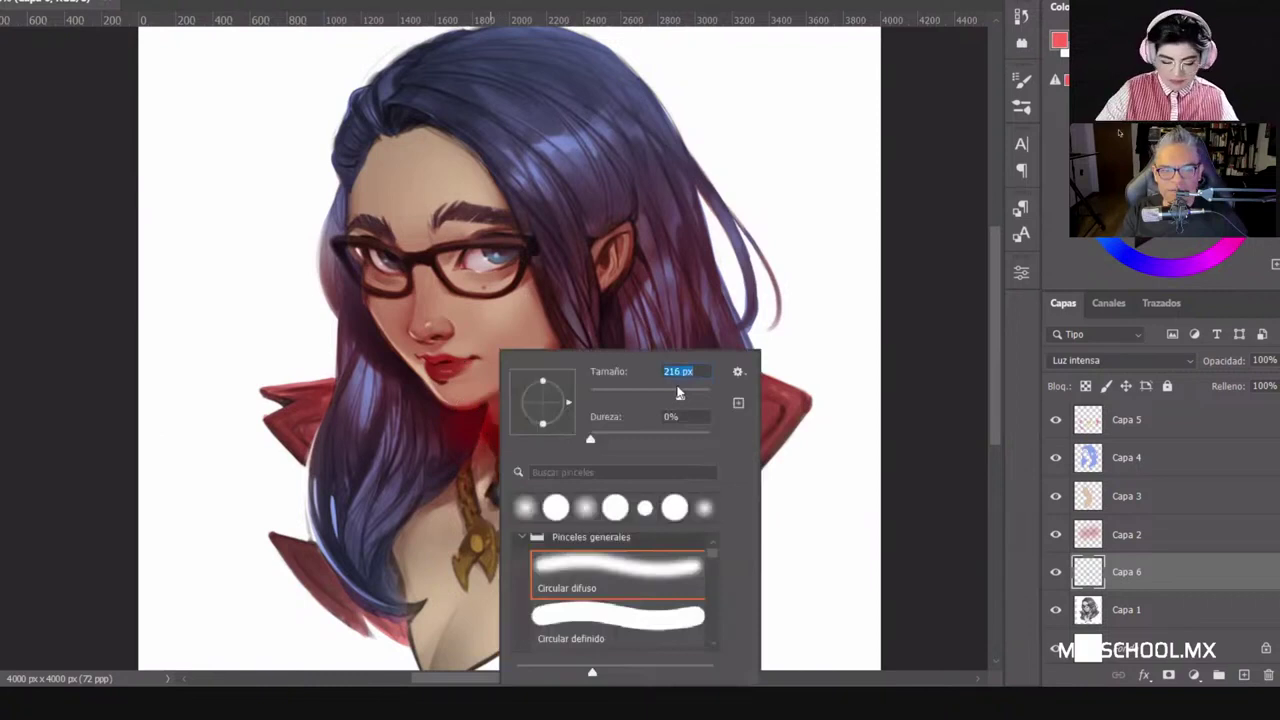
pyautogui.press('Return')
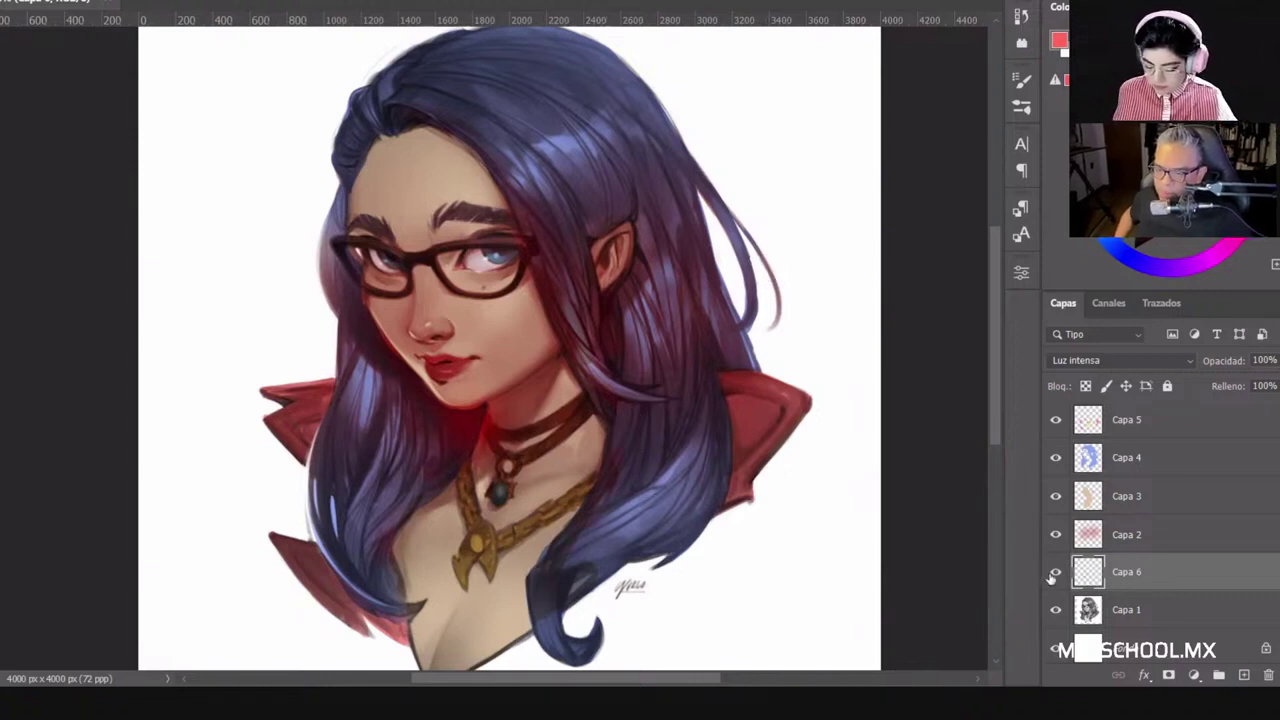
# Step: Enlarge the soft brush to 372 px and brush more red glow into the lower hair and around the necklace on "Capa 6"
pyautogui.rightClick(636, 357)
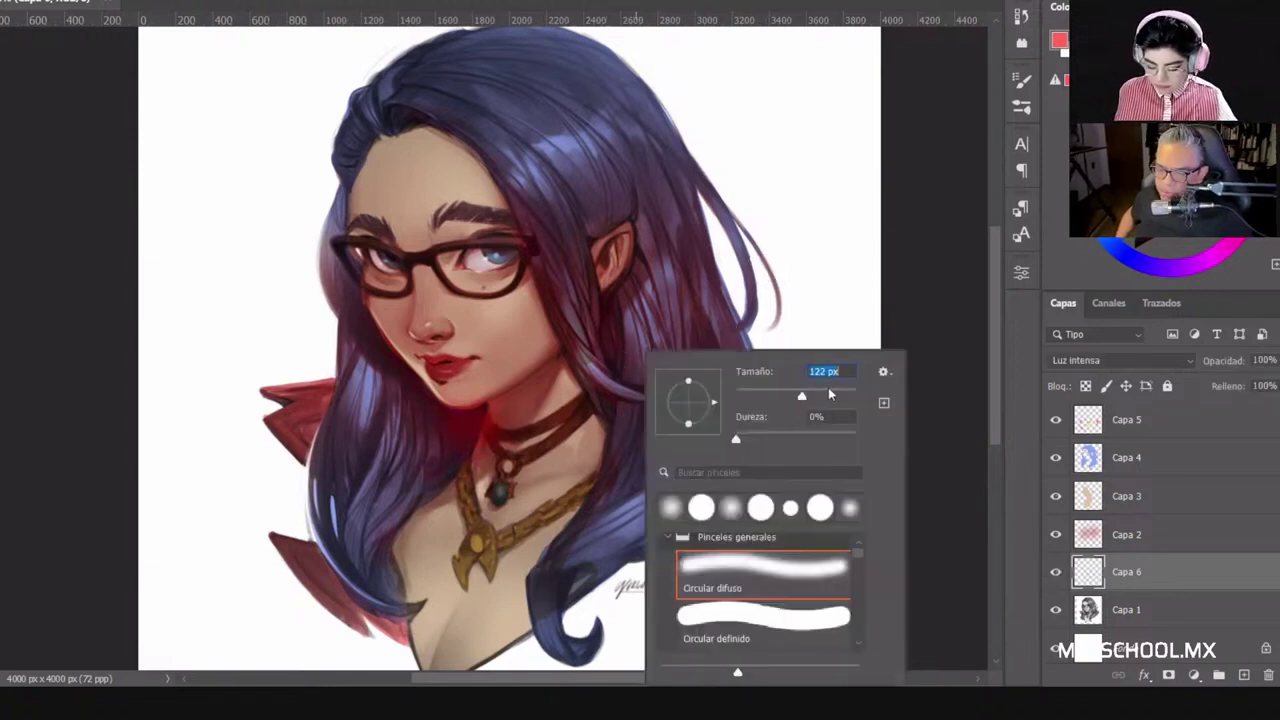
pyautogui.click(834, 396)
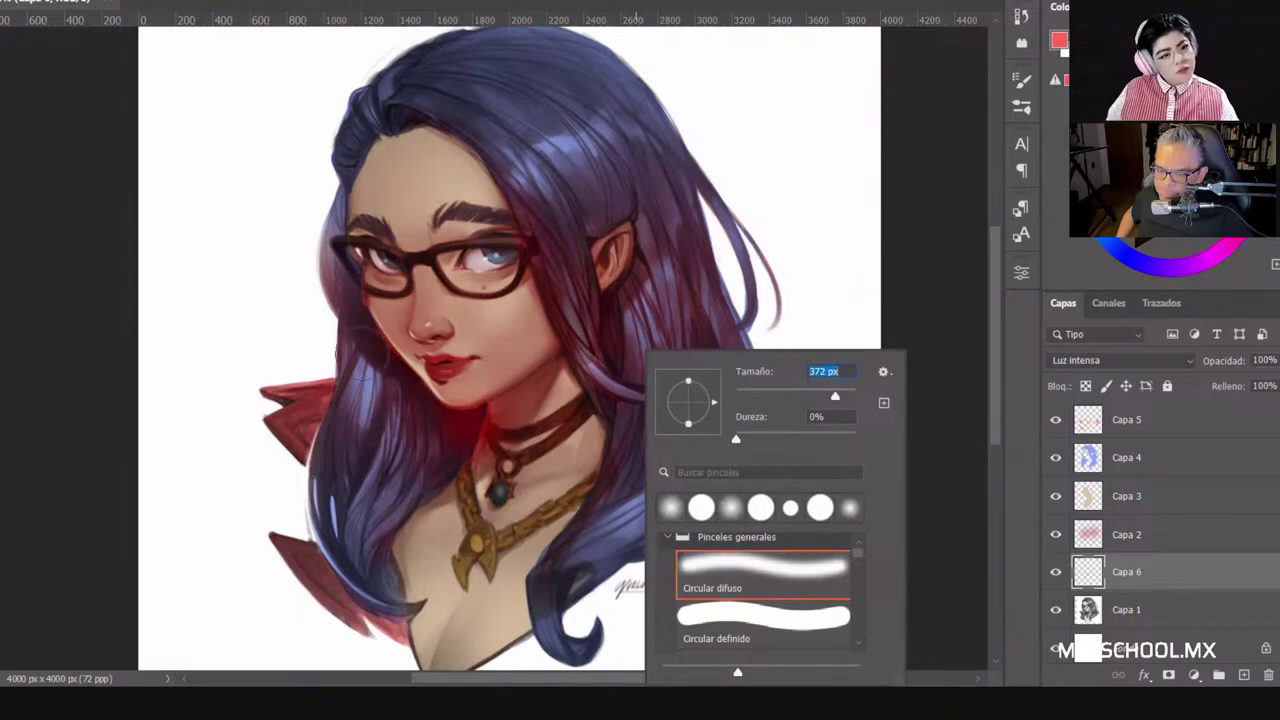
pyautogui.click(466, 436)
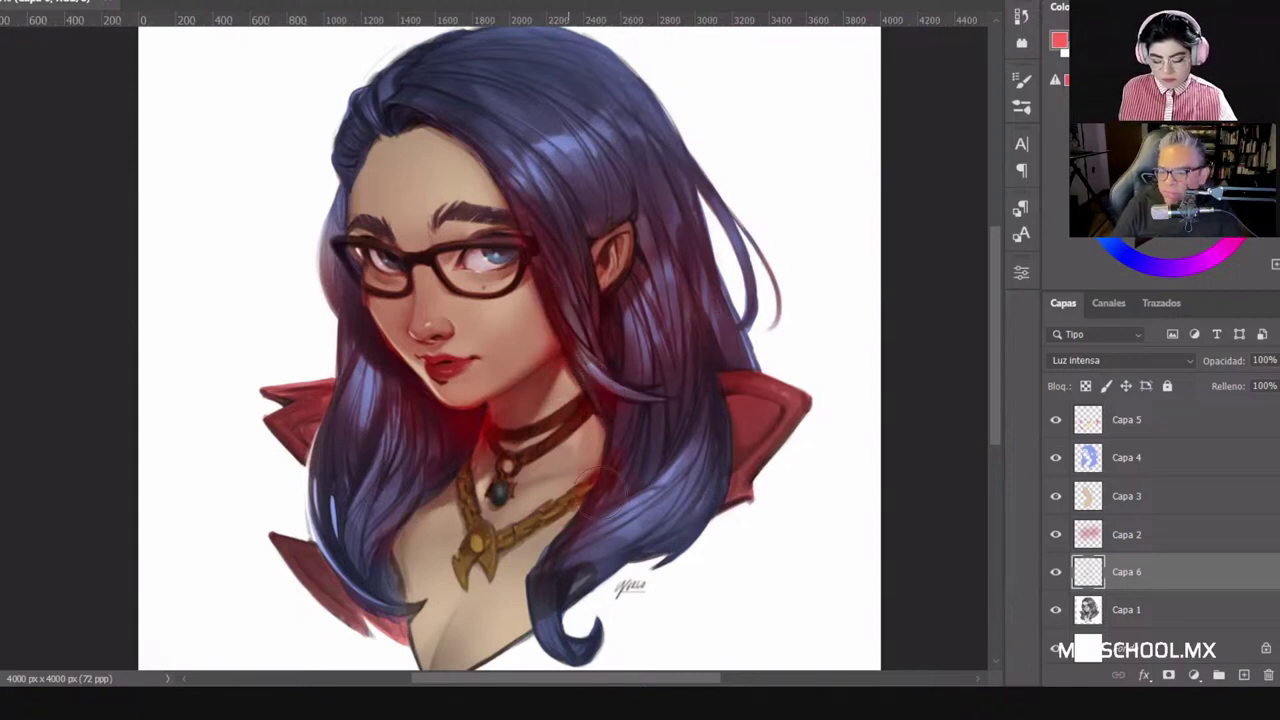
# Step: Select "Capa 4" and compare the portrait with that layer hidden and shown
pyautogui.click(1100, 462)
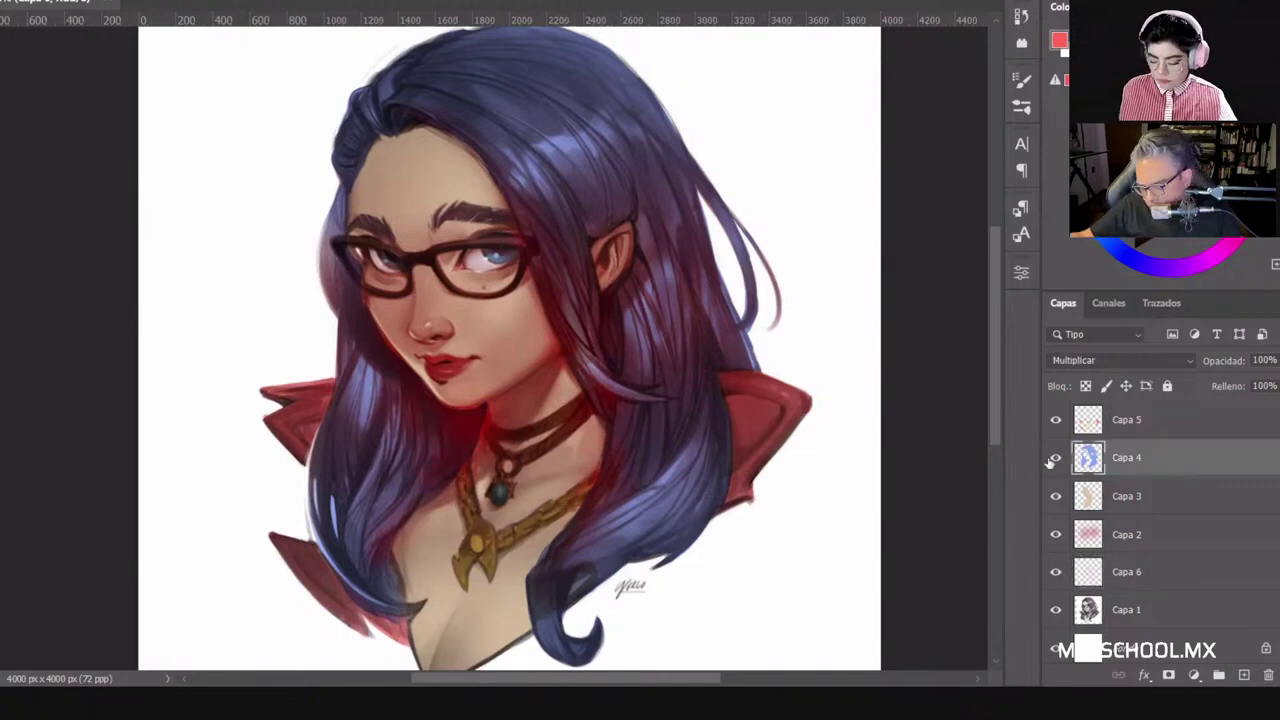
pyautogui.click(1055, 457)
pyautogui.click(1055, 457)
pyautogui.click(1055, 457)
pyautogui.click(1055, 457)
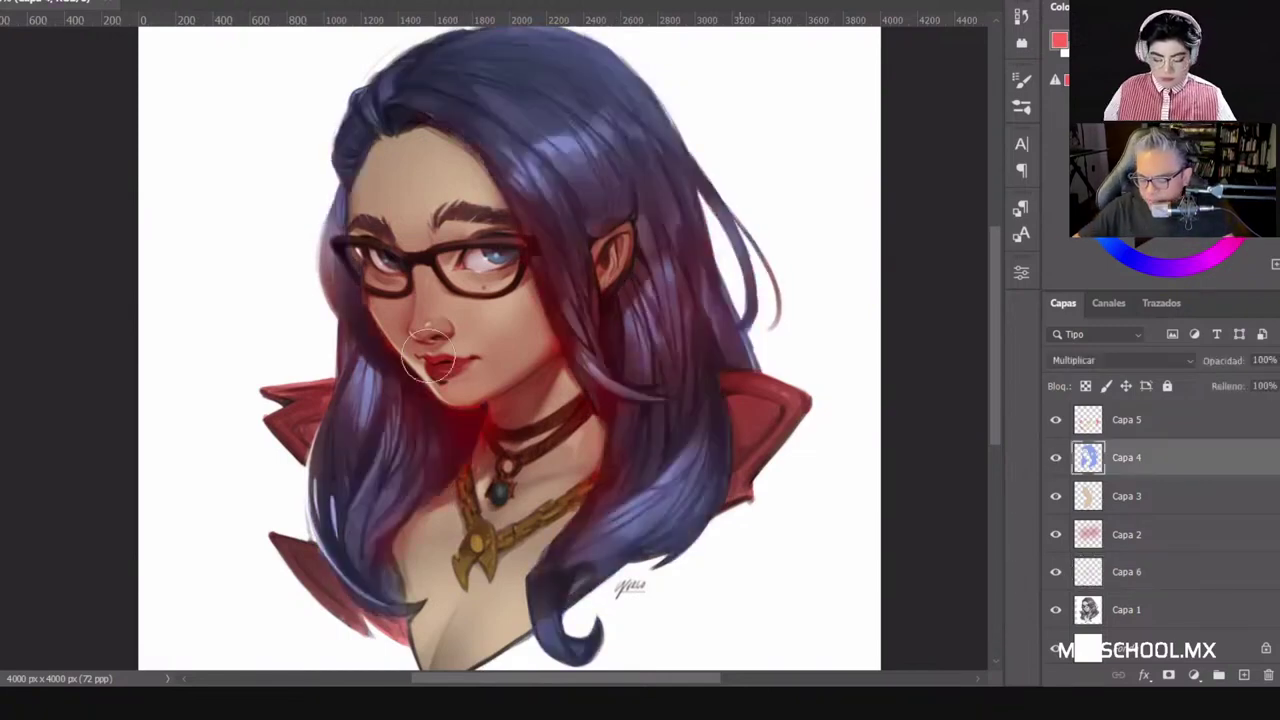
# Step: Touch up the hair color on "Capa 4" with a large soft brush at 0% hardness, switching the paint color to blue-violet
pyautogui.rightClick(513, 446)
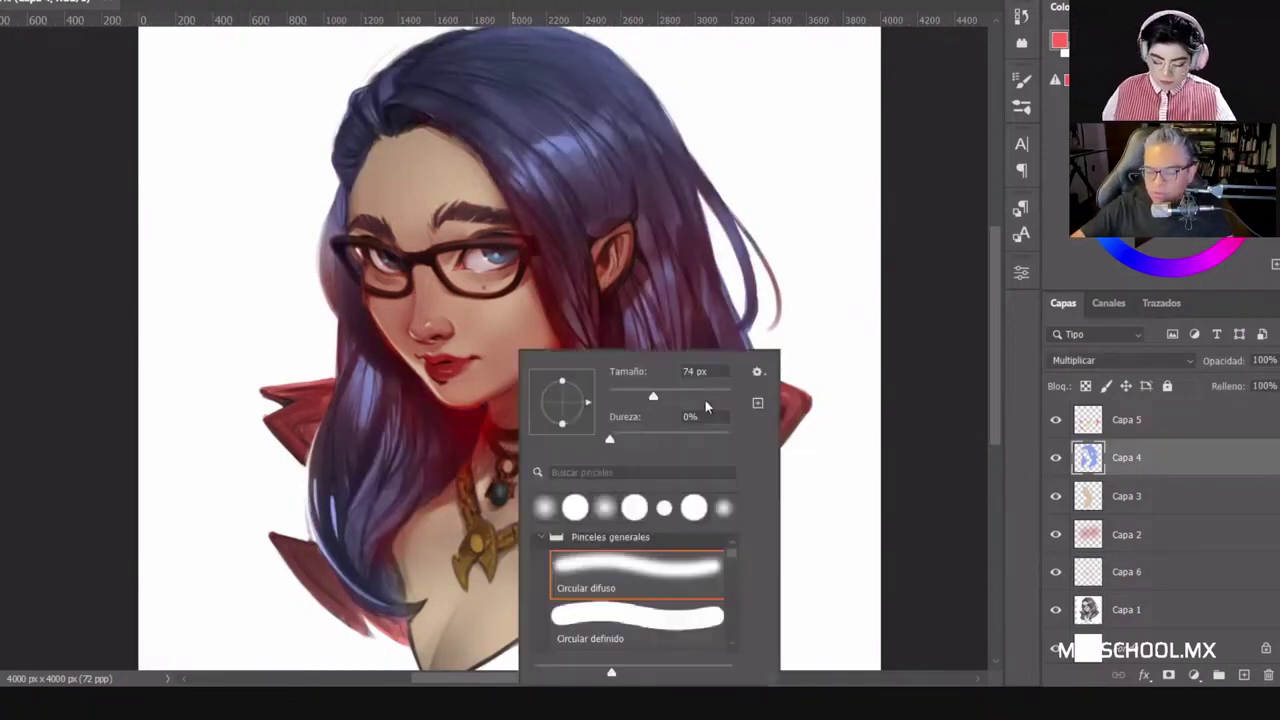
pyautogui.click(703, 397)
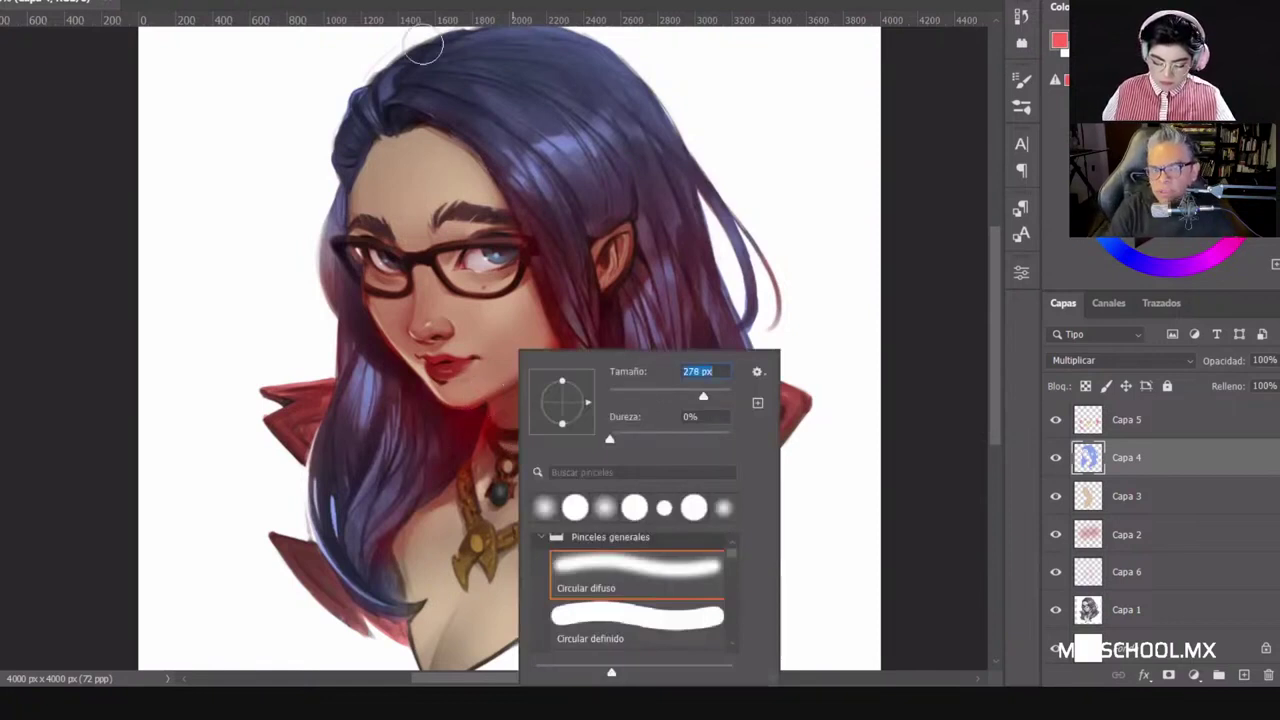
pyautogui.press('Return')
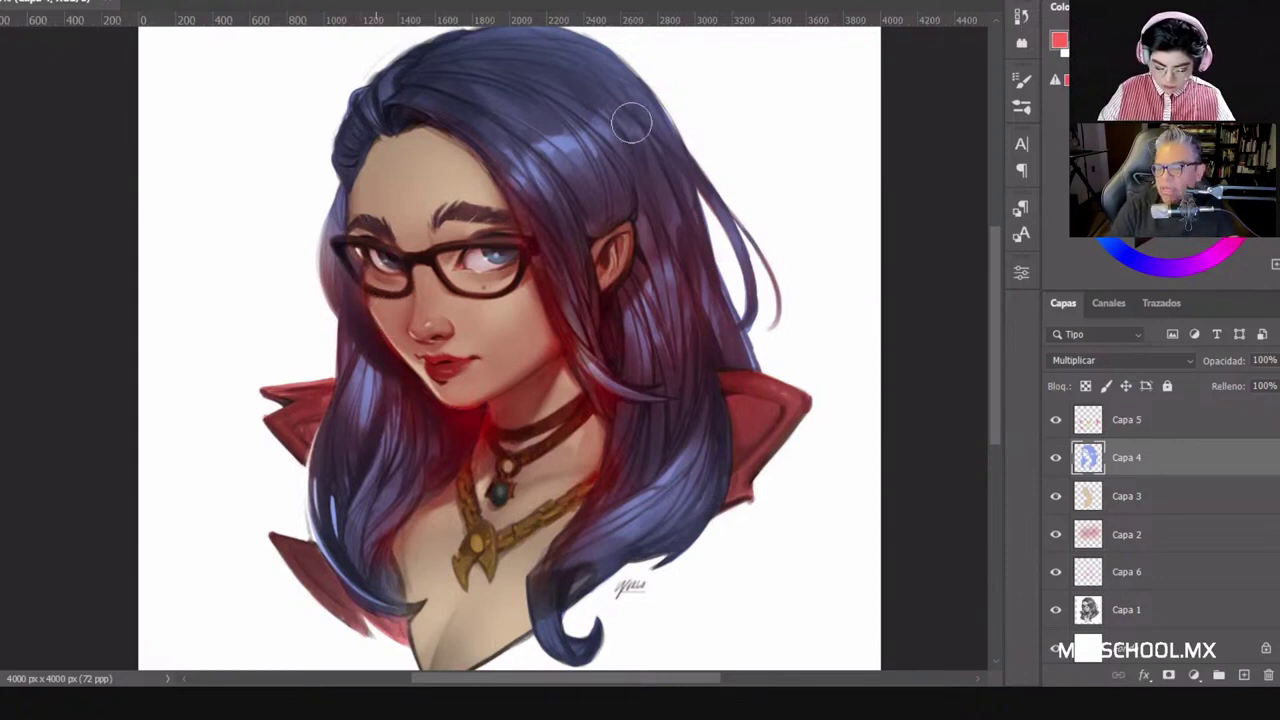
pyautogui.rightClick(794, 312)
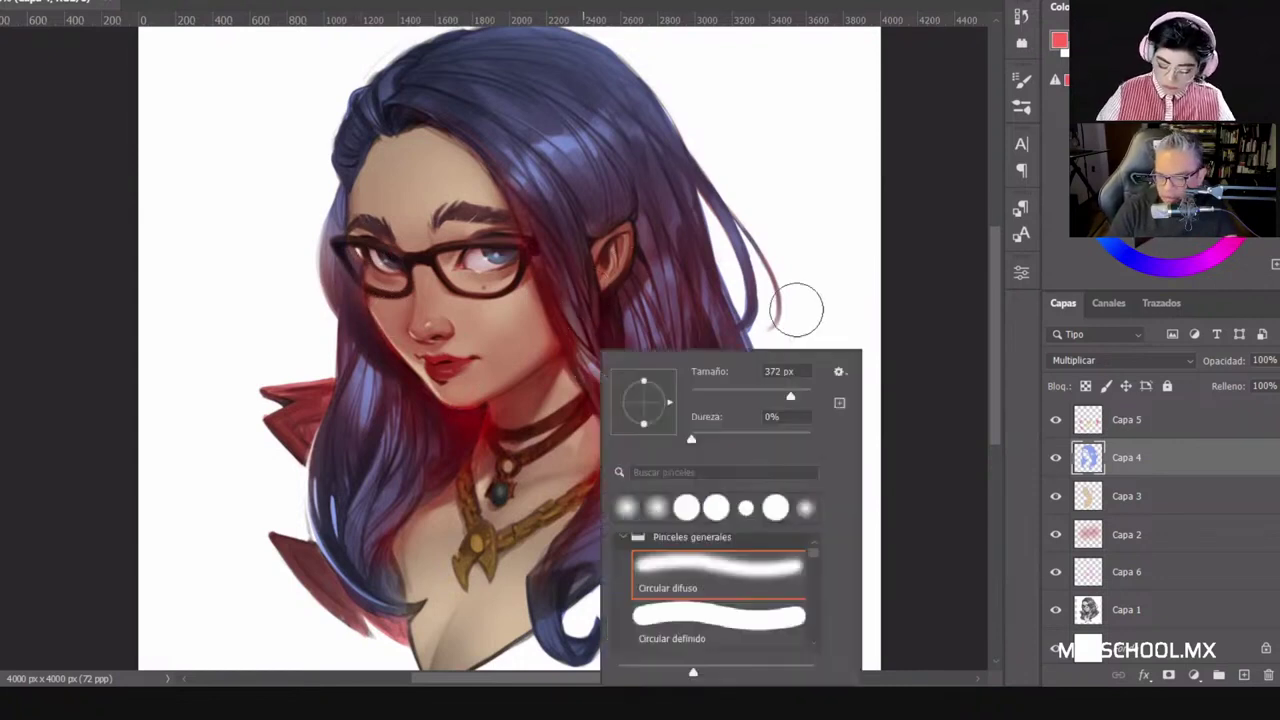
pyautogui.click(529, 108)
pyautogui.click(1121, 251)
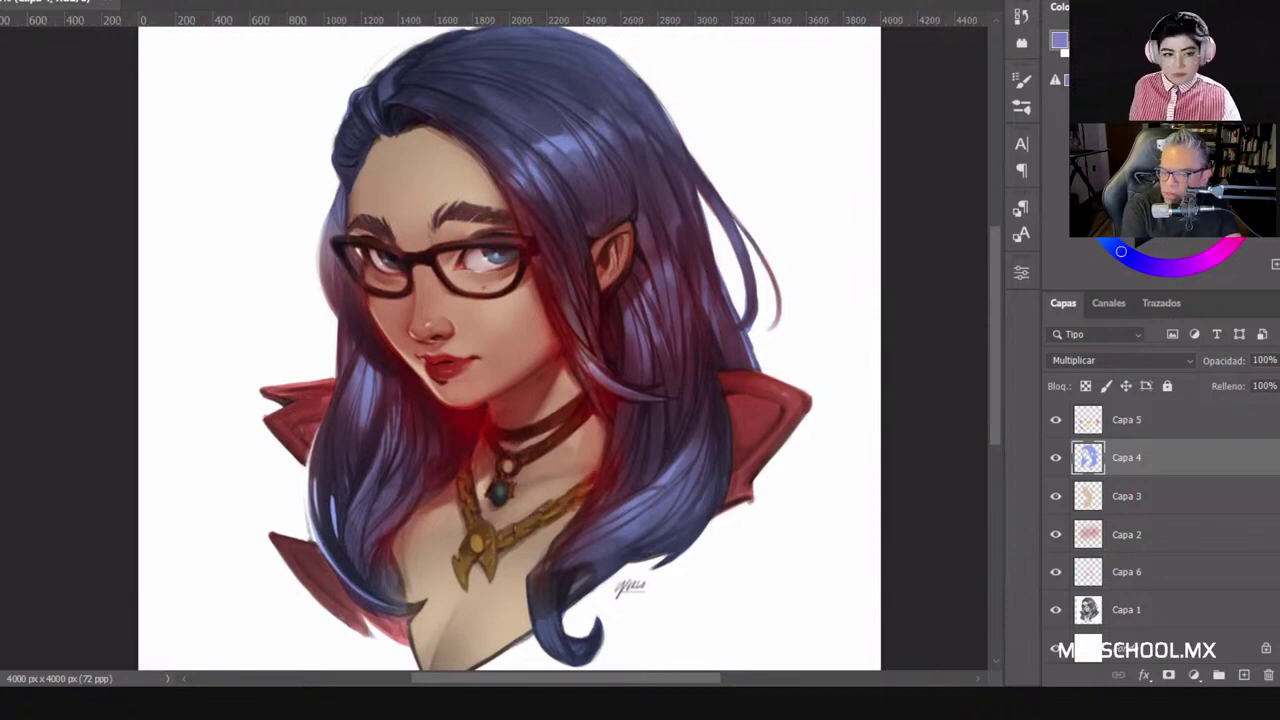
pyautogui.rightClick(518, 161)
pyautogui.click(505, 190)
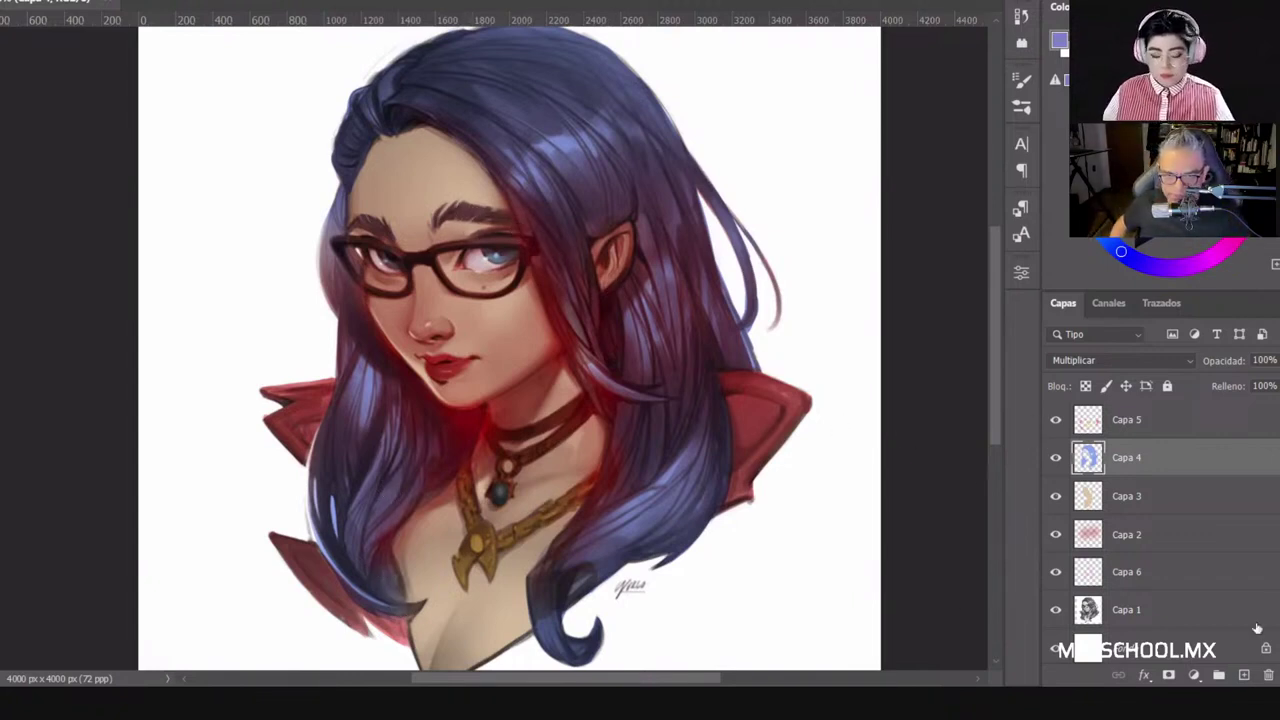
# Step: Add a new layer directly above "Capa 4" and keep its blending mode at Normal
pyautogui.click(1244, 675)
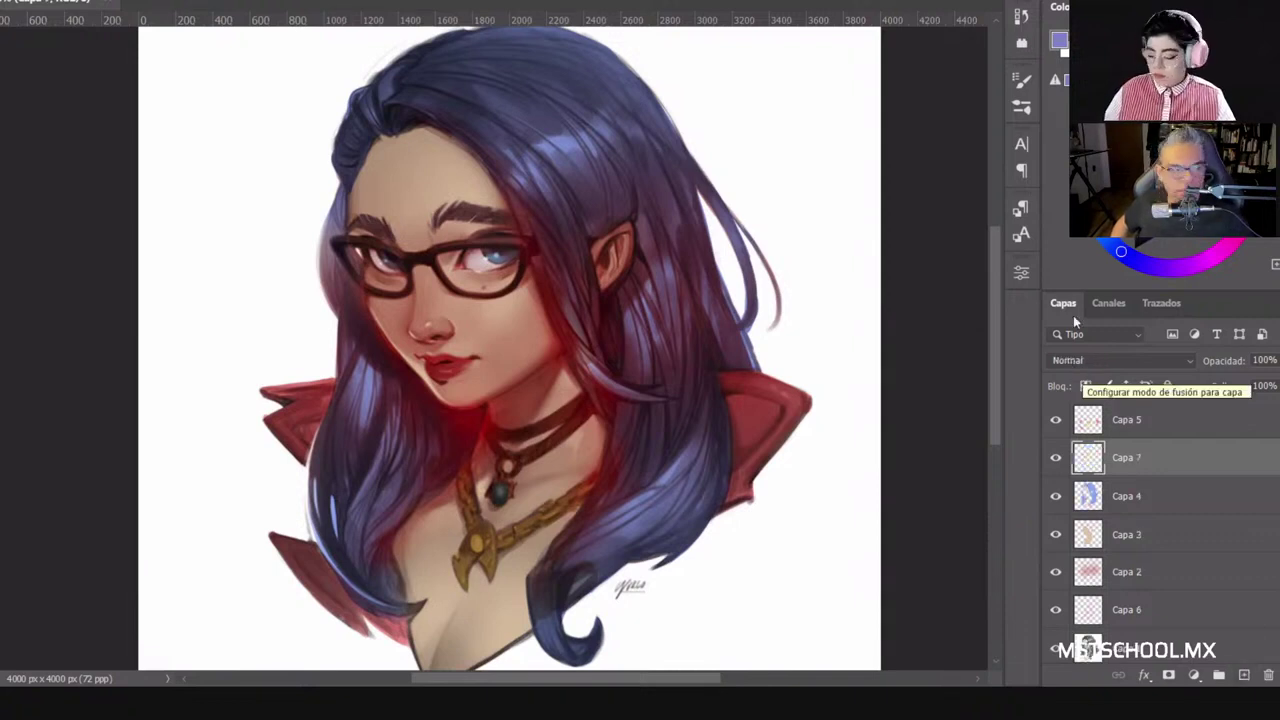
pyautogui.click(1078, 360)
pyautogui.click(779, 323)
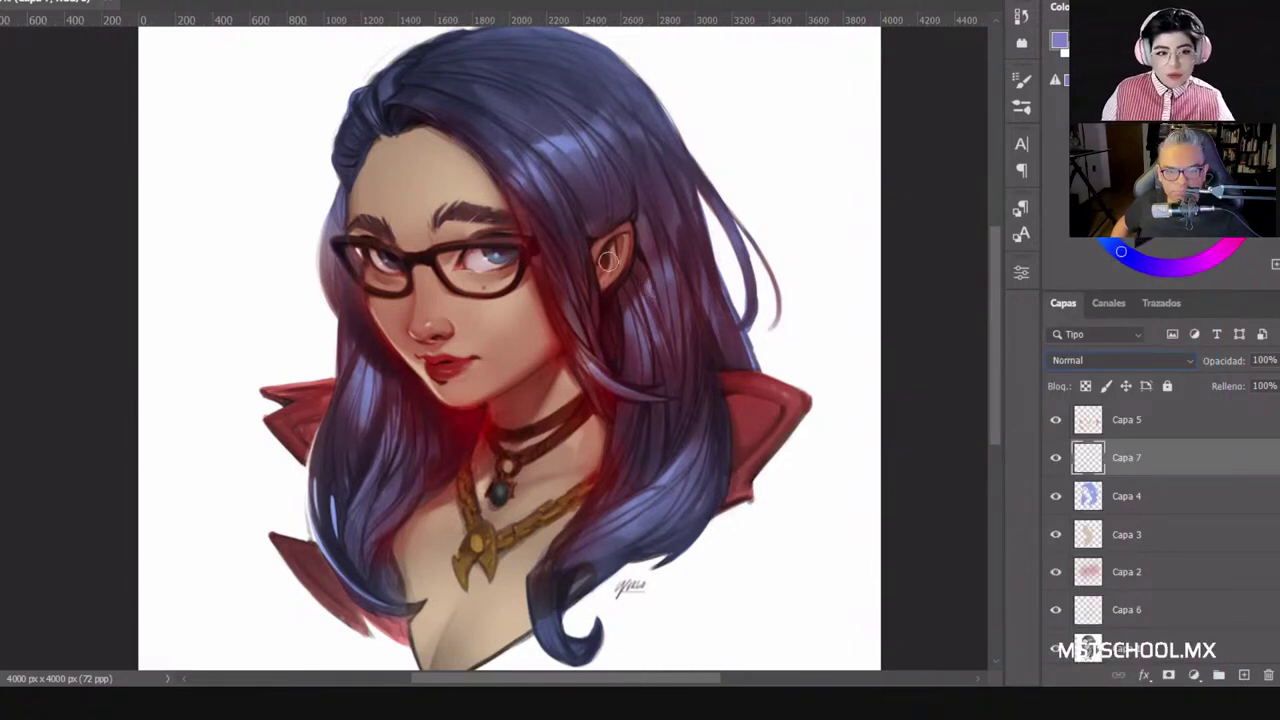
# Step: Try recoloring the hair on "Capa 4" purple with a Hue/Saturation adjustment, using a hue of +82
pyautogui.click(1108, 485)
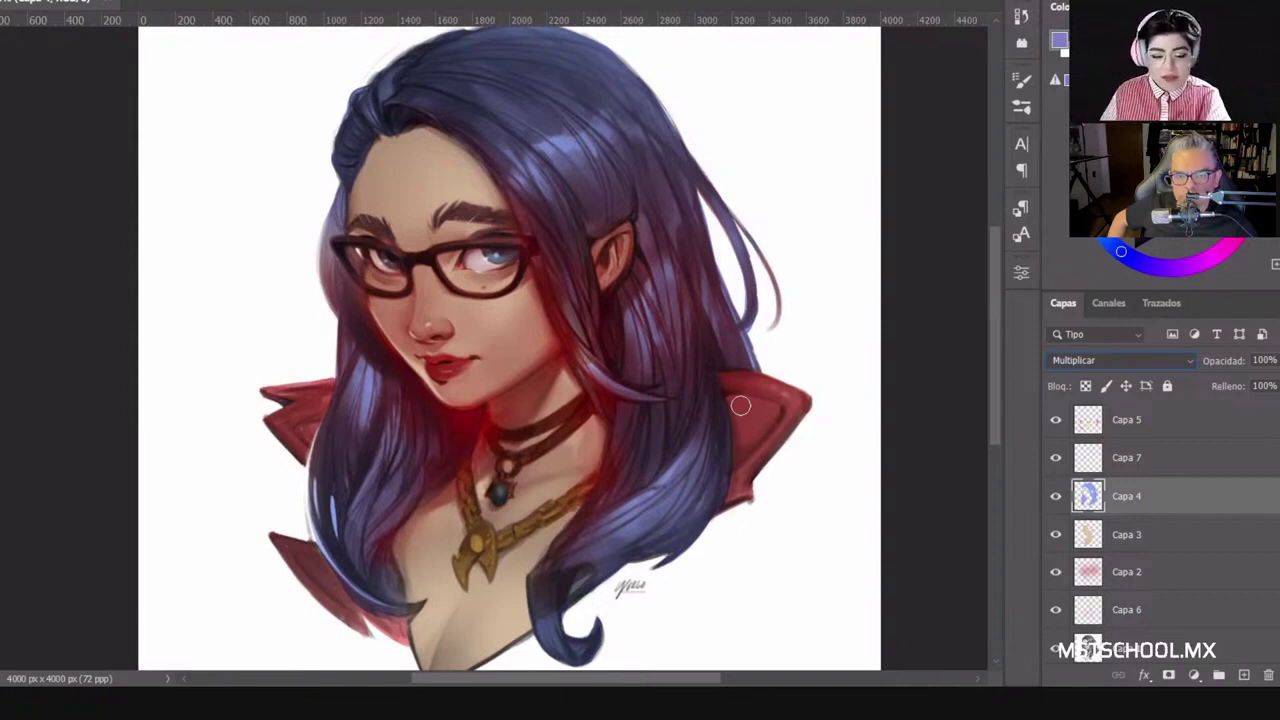
pyautogui.hotkey('ctrl', 'u')
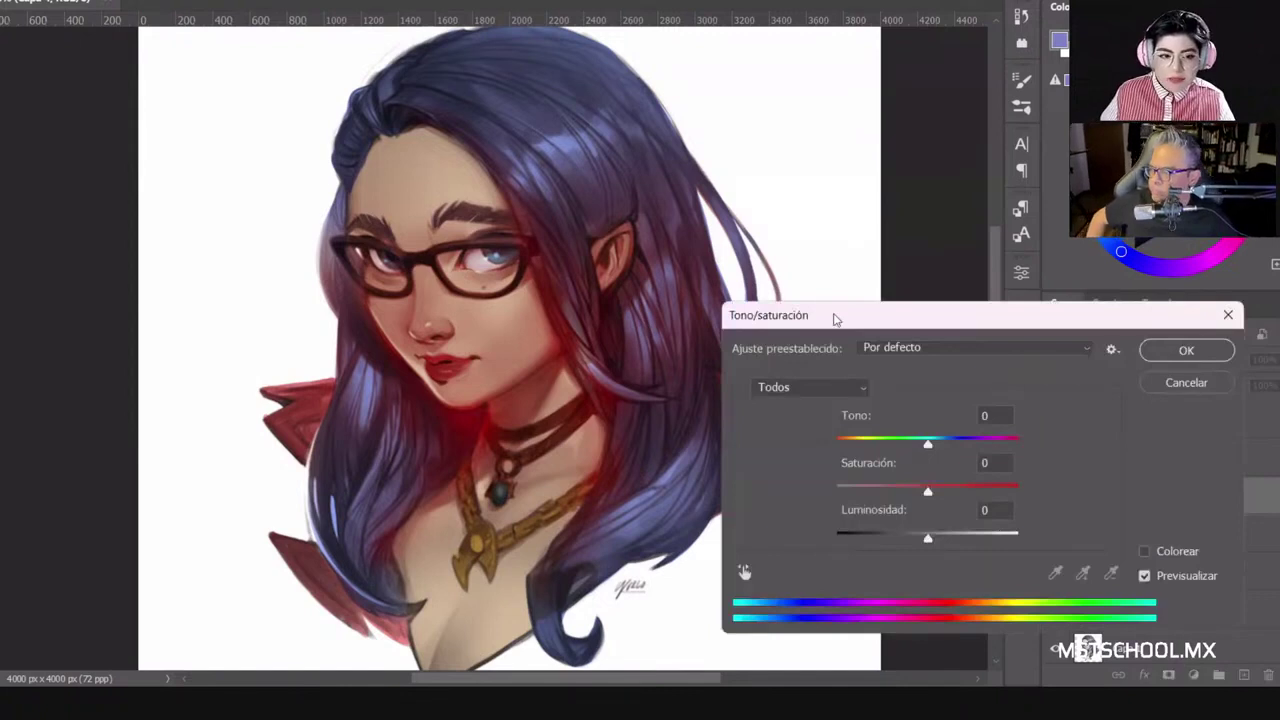
pyautogui.moveTo(835, 318); pyautogui.dragTo(737, 137)
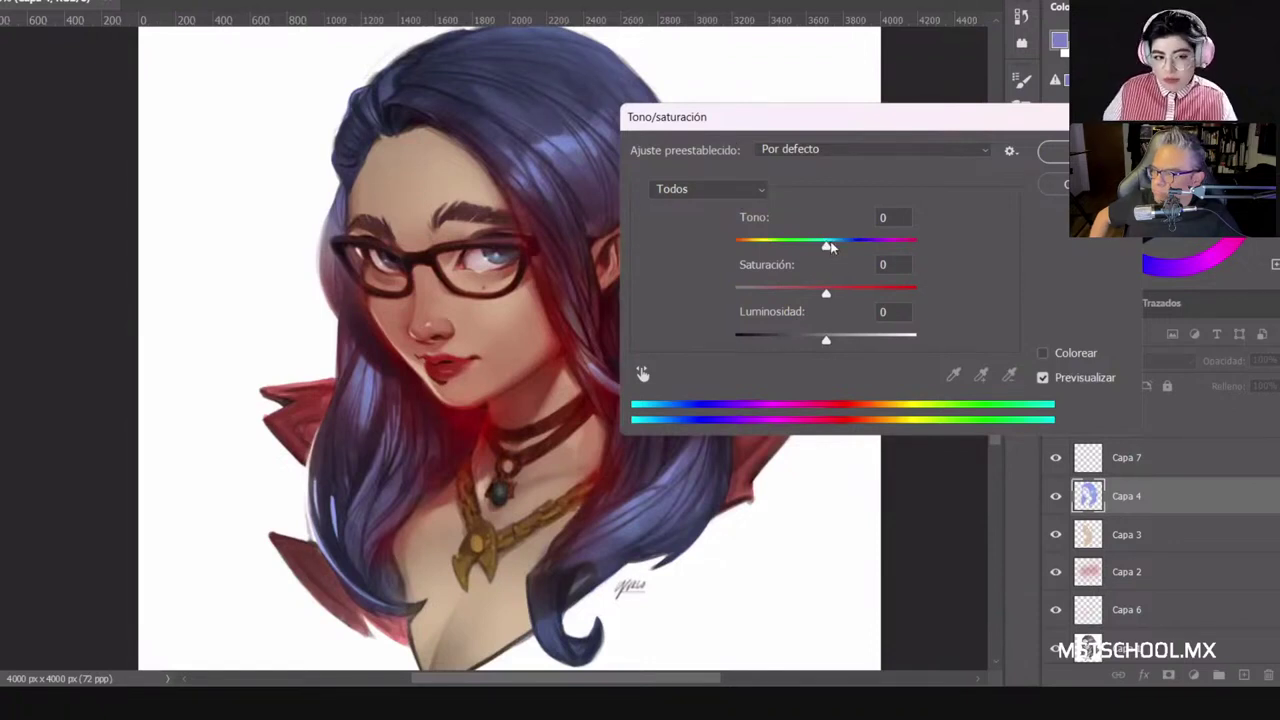
pyautogui.moveTo(829, 248); pyautogui.dragTo(883, 258)
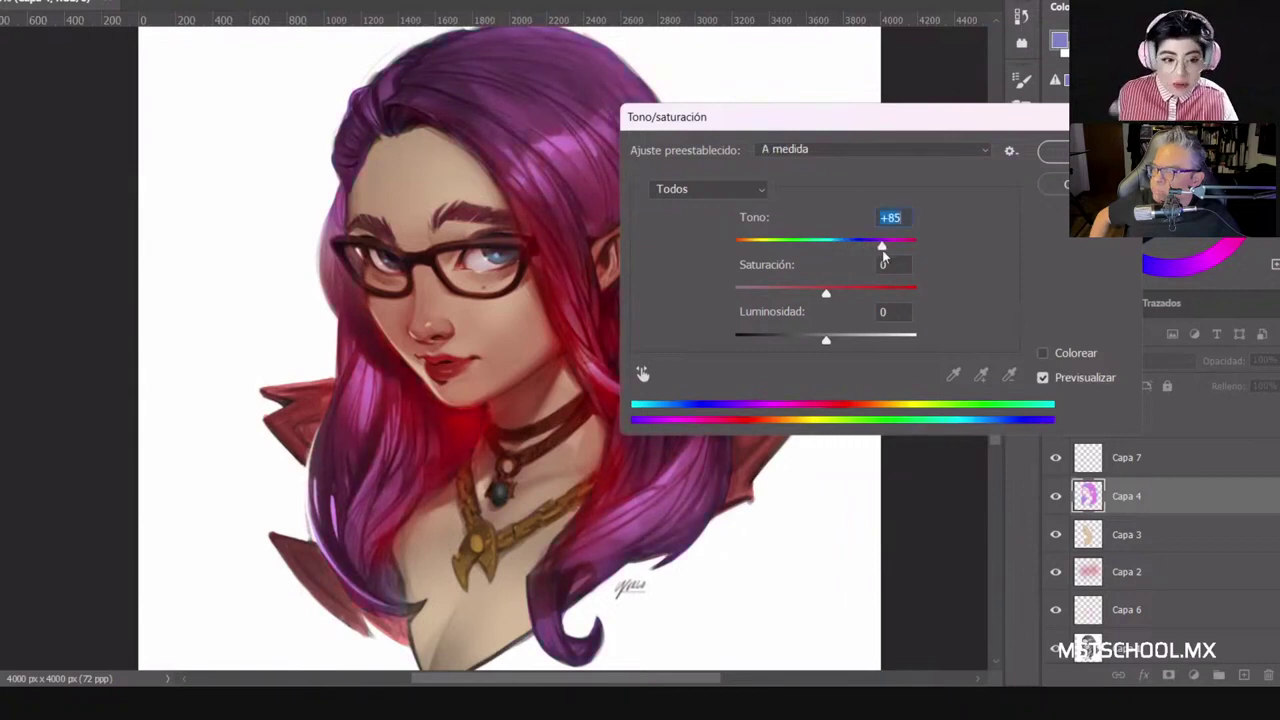
pyautogui.click(784, 248)
pyautogui.click(765, 248)
pyautogui.moveTo(741, 258); pyautogui.dragTo(881, 260)
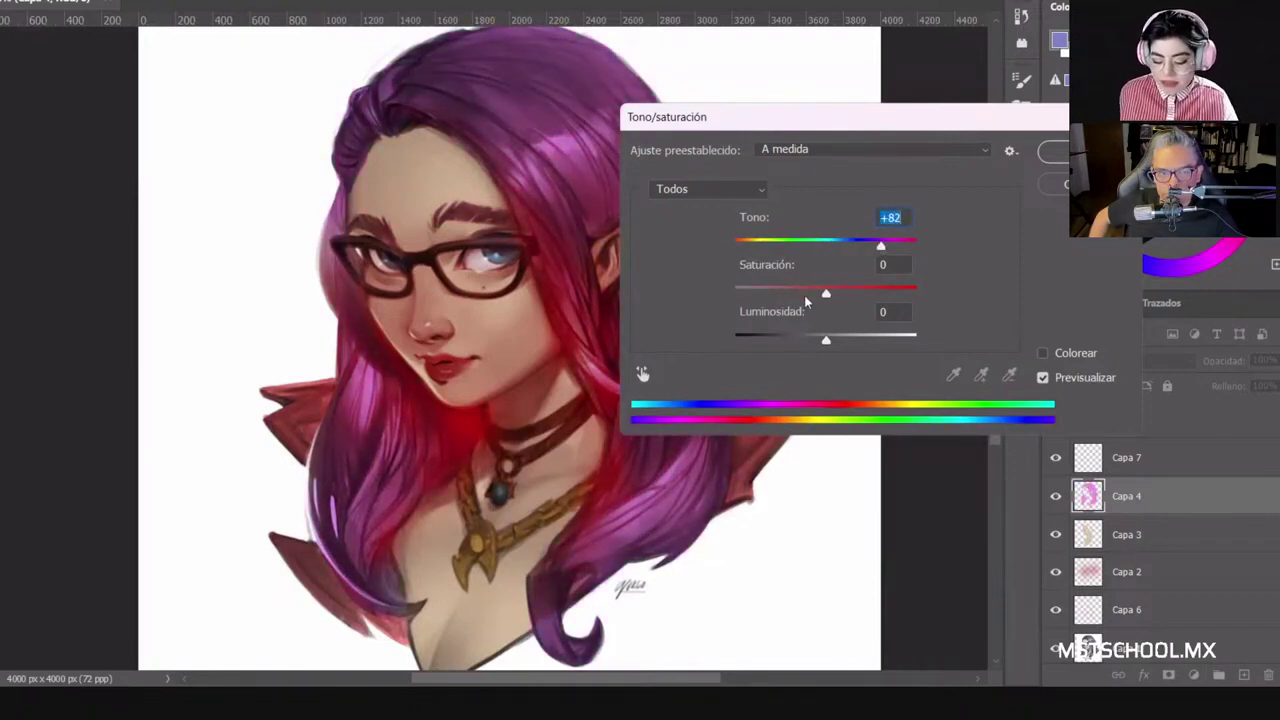
# Step: Try turning the hair gray with saturation -100 and lightness +54, then cancel the Hue/Saturation adjustment
pyautogui.moveTo(770, 300); pyautogui.dragTo(707, 301)
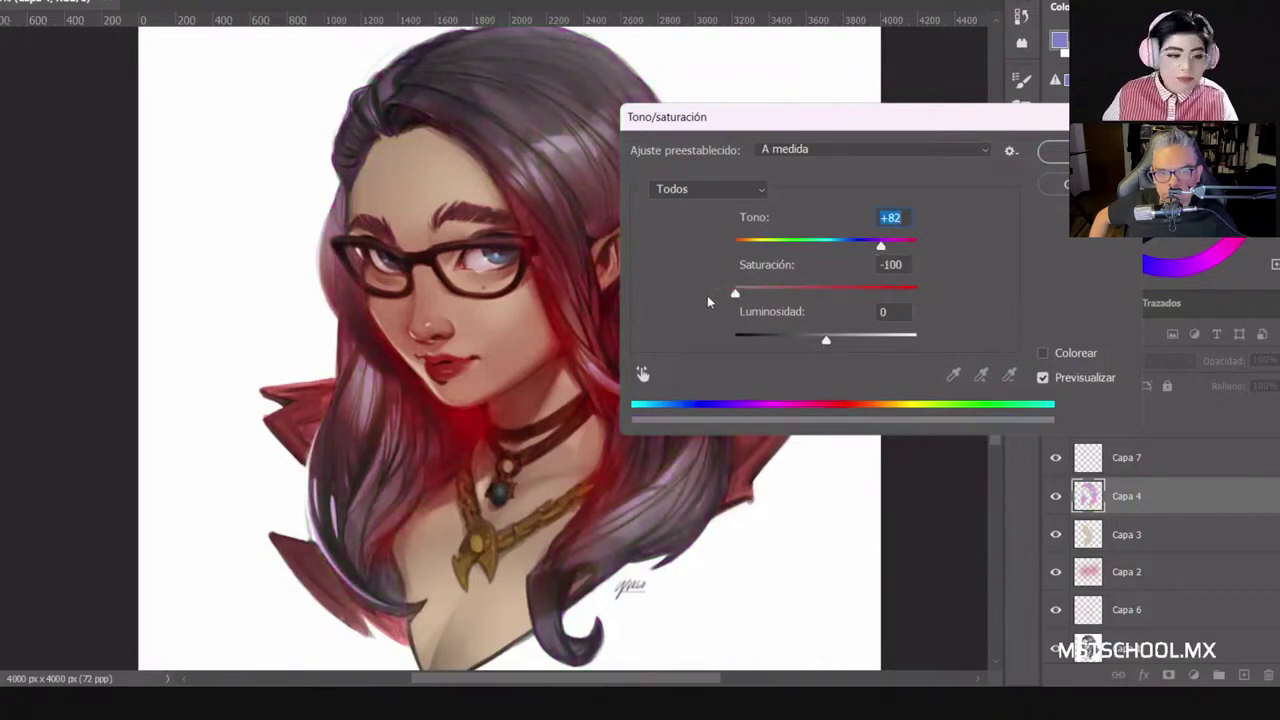
pyautogui.press('Tab')
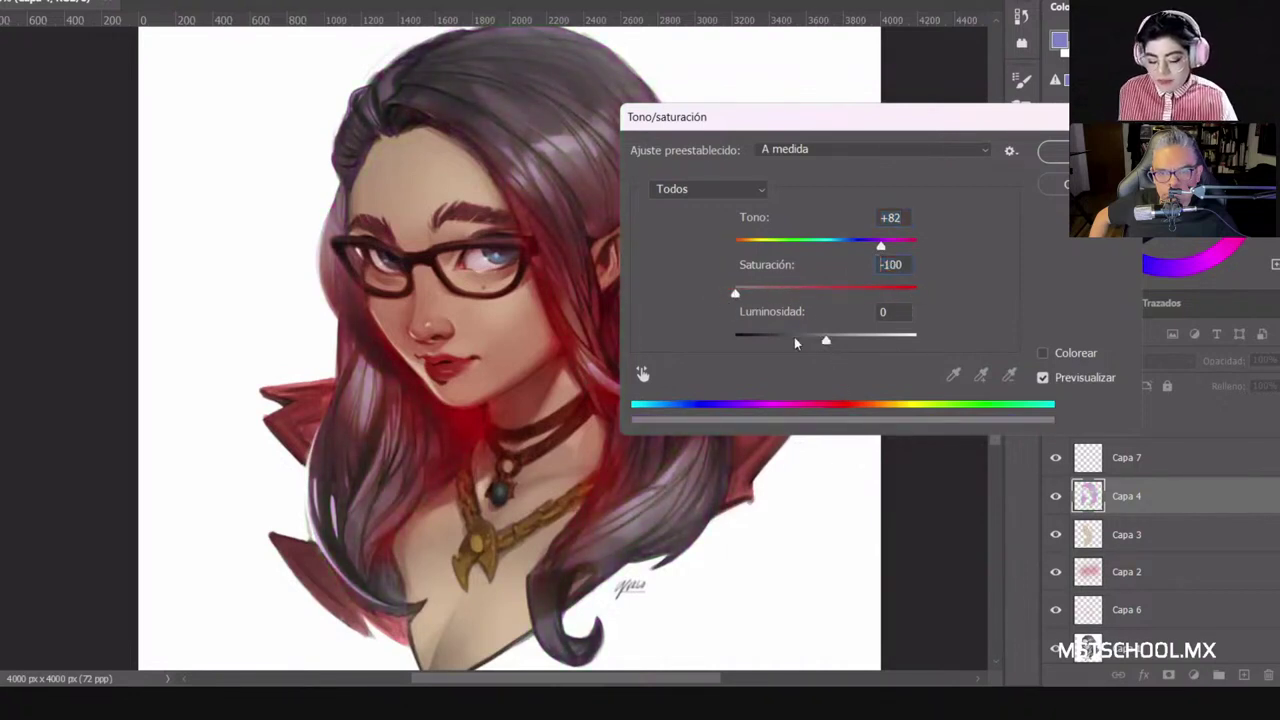
pyautogui.moveTo(794, 337); pyautogui.dragTo(880, 340)
pyautogui.press('Tab')
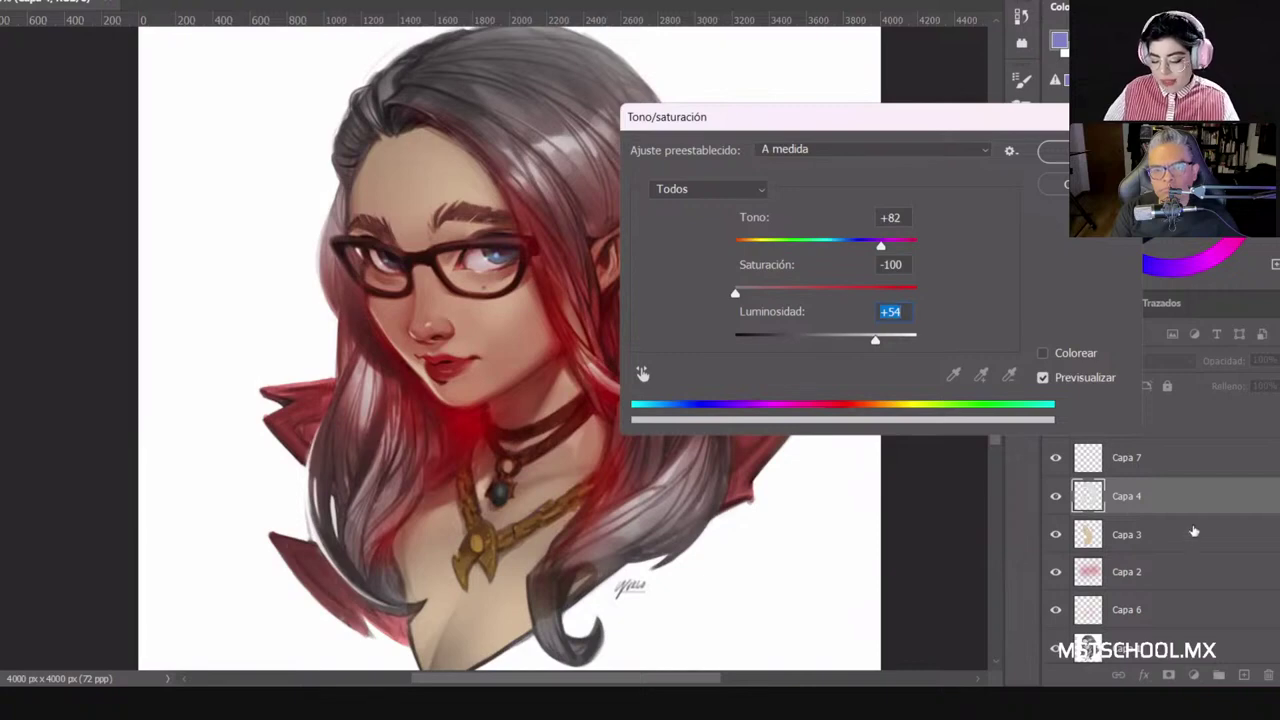
pyautogui.press('Escape')
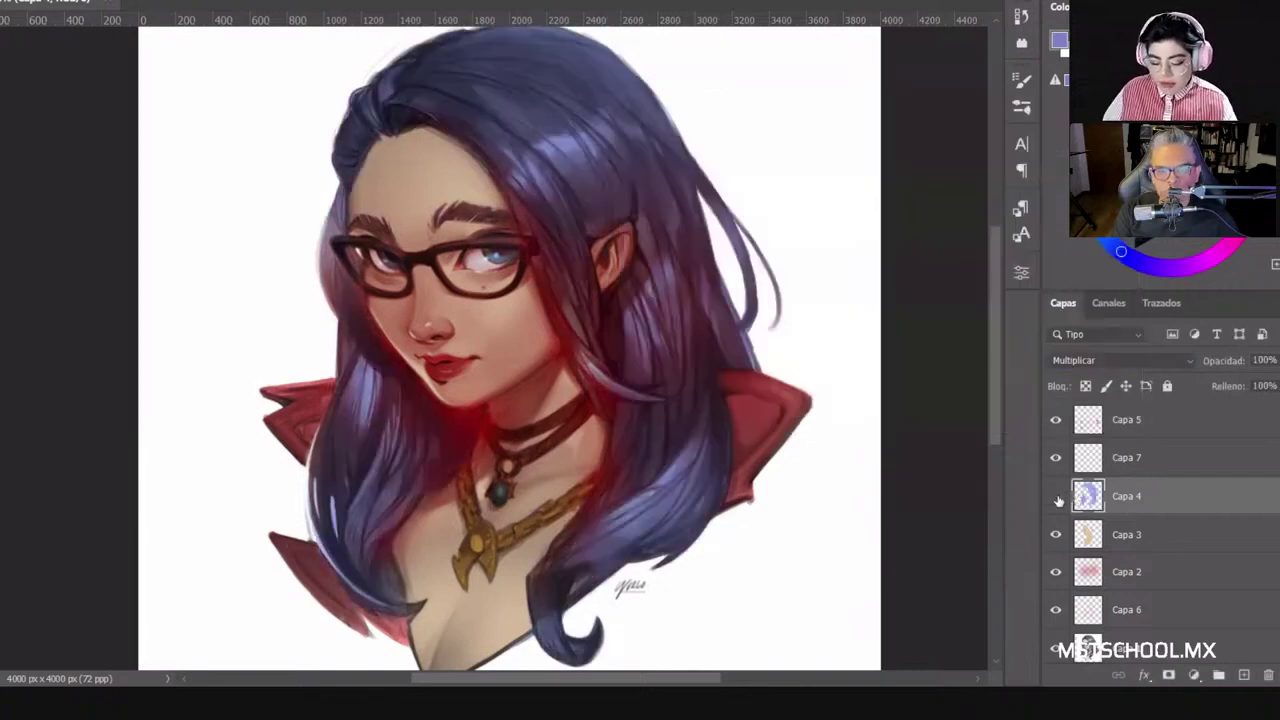
# Step: Compare the portrait with "Capa 4" and "Capa 3" each hidden and shown
pyautogui.click(1057, 498)
pyautogui.click(1057, 498)
pyautogui.click(1055, 534)
pyautogui.click(1055, 534)
# Step: Try a Hue/Saturation adjustment on the skin layer "Capa 3" with saturation +56 and hue +24, then discard it
pyautogui.click(1122, 540)
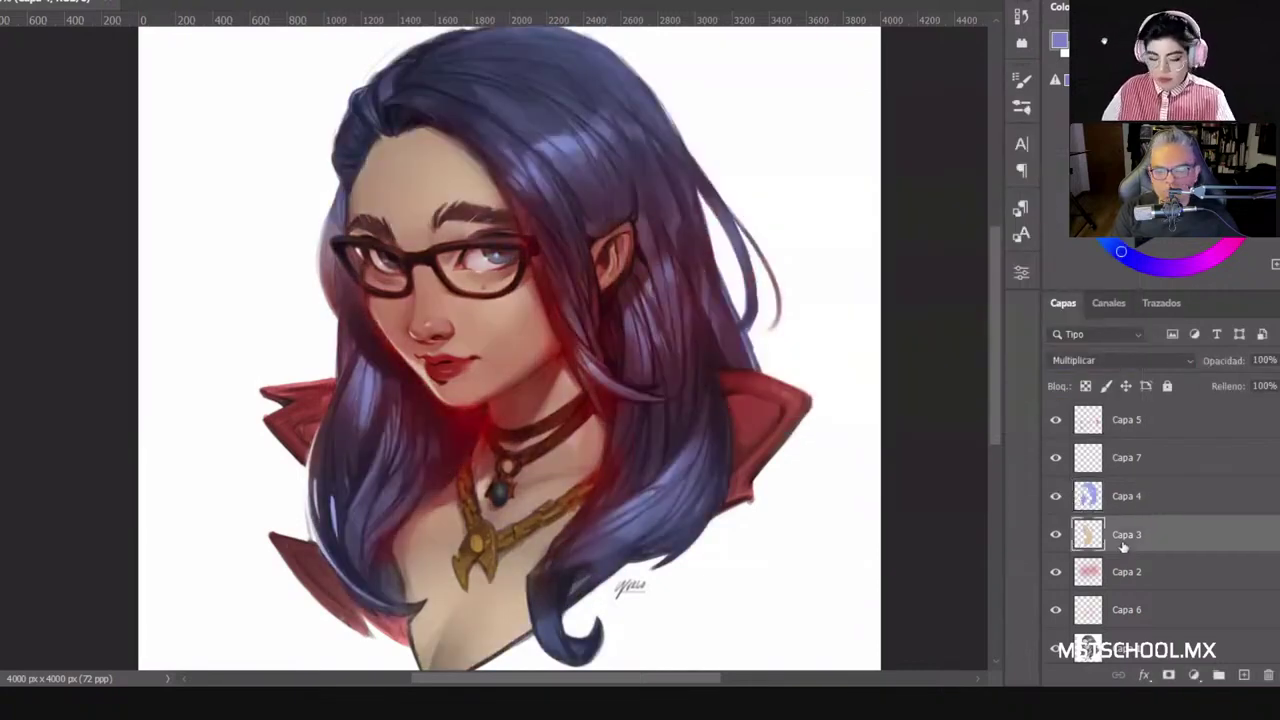
pyautogui.hotkey('ctrl', 'u')
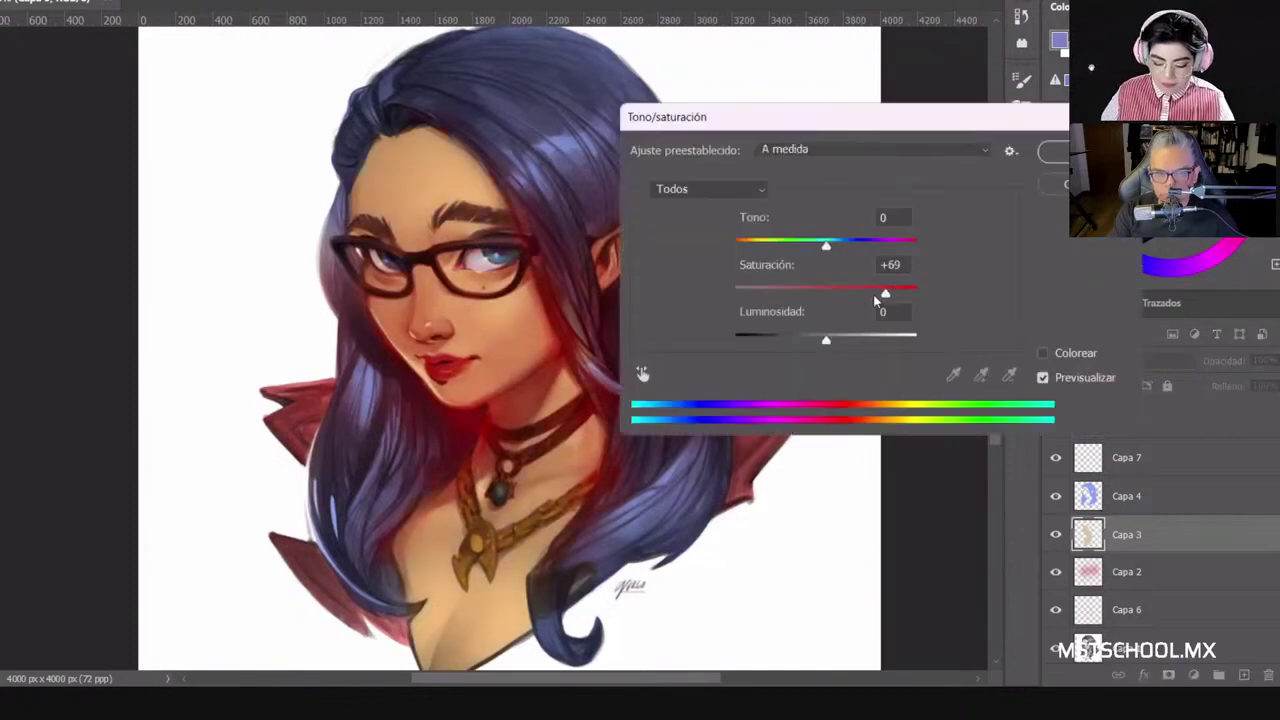
pyautogui.moveTo(874, 294)
pyautogui.mouseDown()
pyautogui.moveTo(837, 294)
pyautogui.moveTo(878, 300)
pyautogui.mouseUp()
pyautogui.moveTo(826, 244)
pyautogui.mouseDown()
pyautogui.moveTo(800, 245)
pyautogui.moveTo(842, 245)
pyautogui.mouseUp()
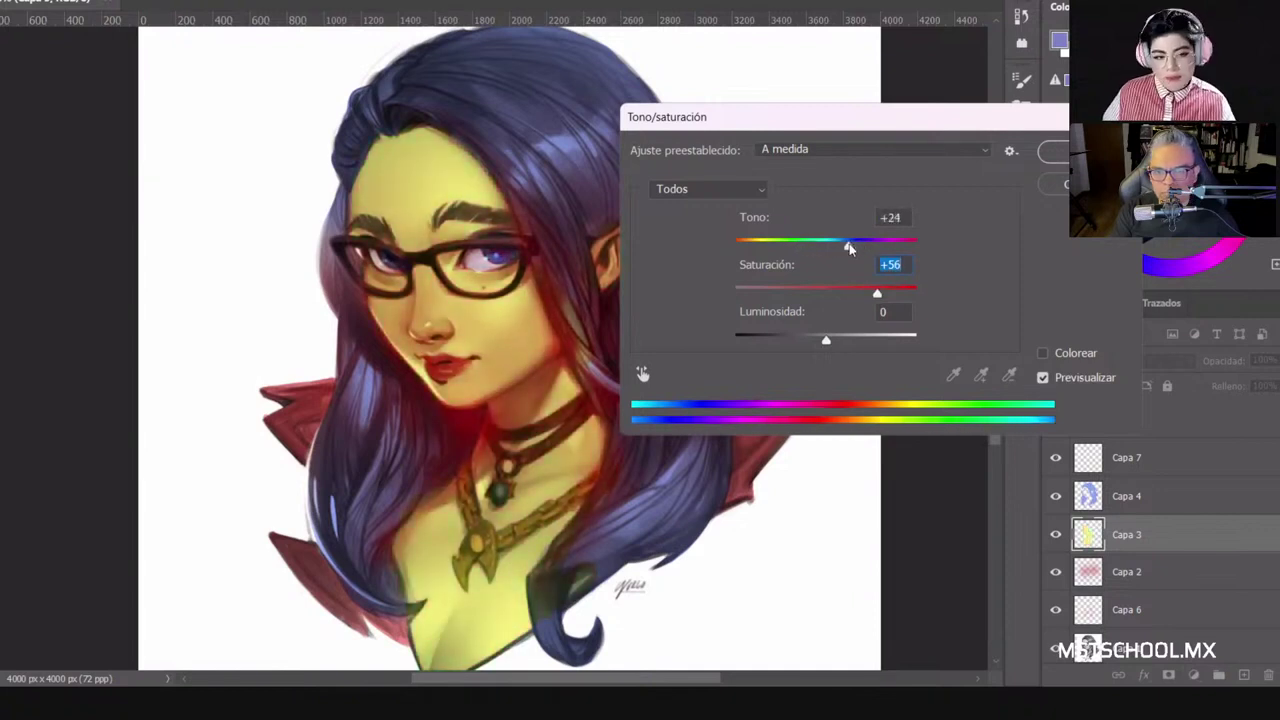
pyautogui.press('Return')
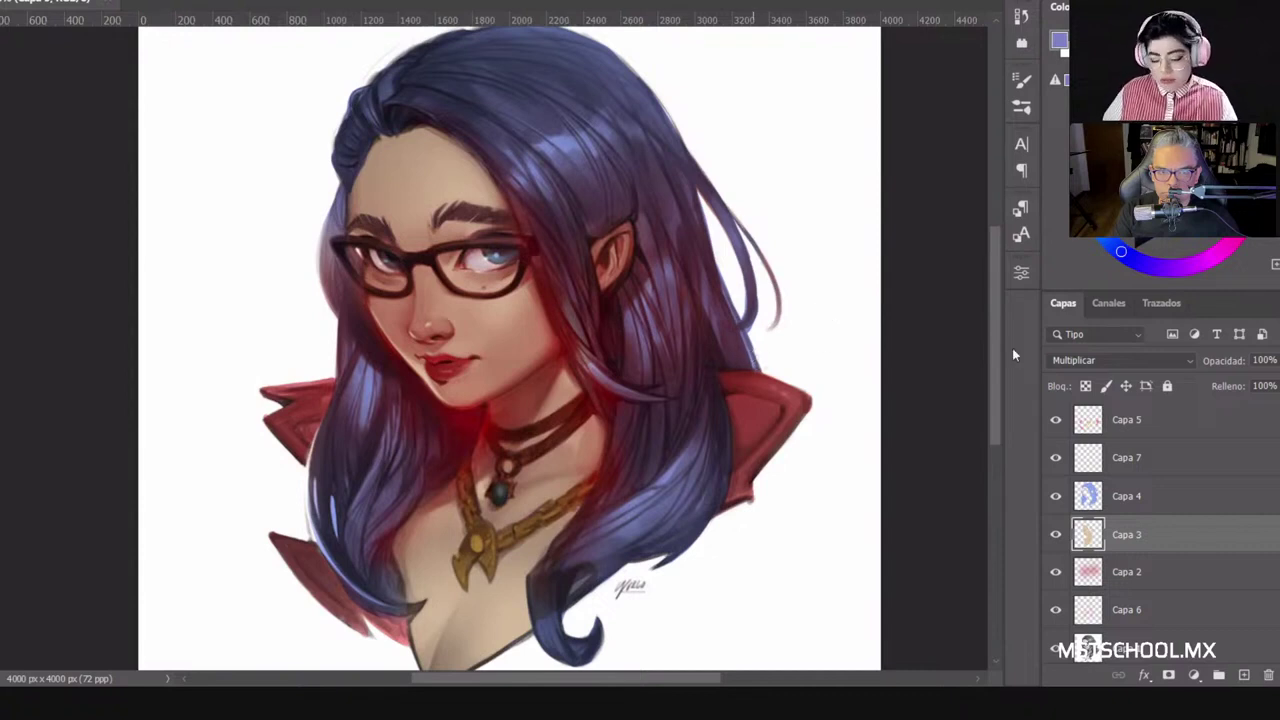
# Step: Add a new layer above "Capa 5" and set its blending mode to Superponer
pyautogui.click(1127, 419)
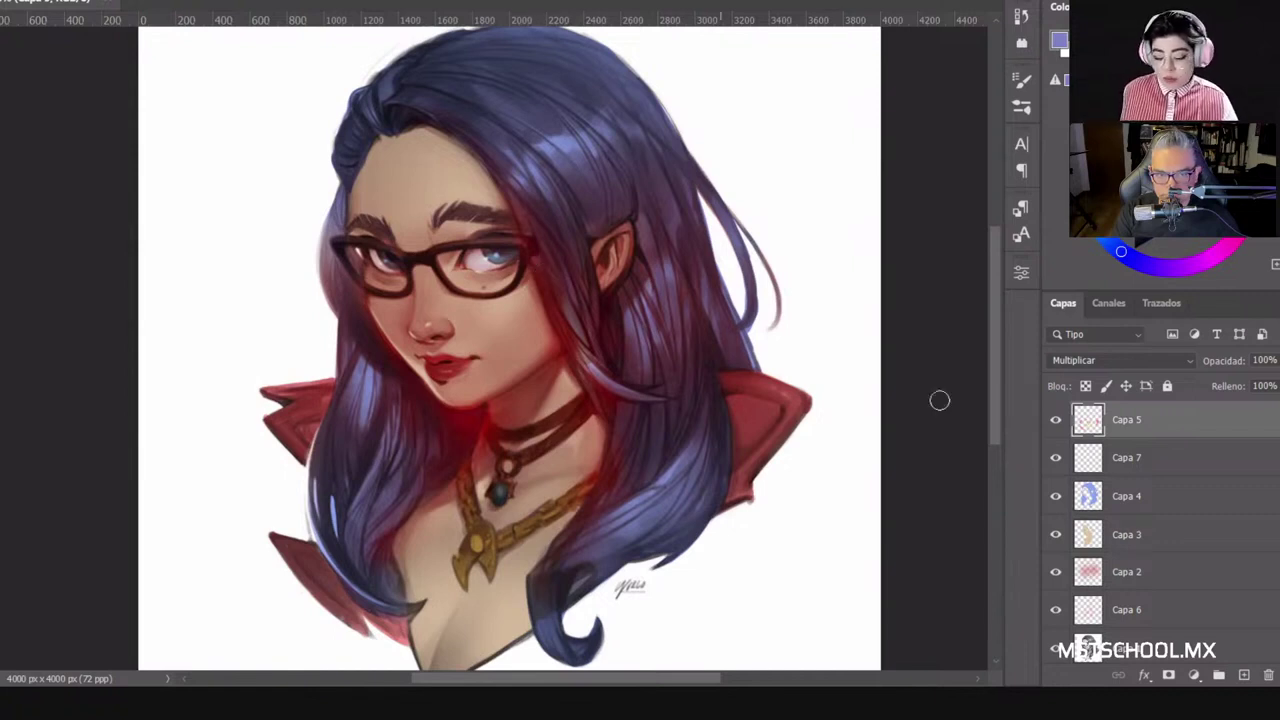
pyautogui.click(1243, 676)
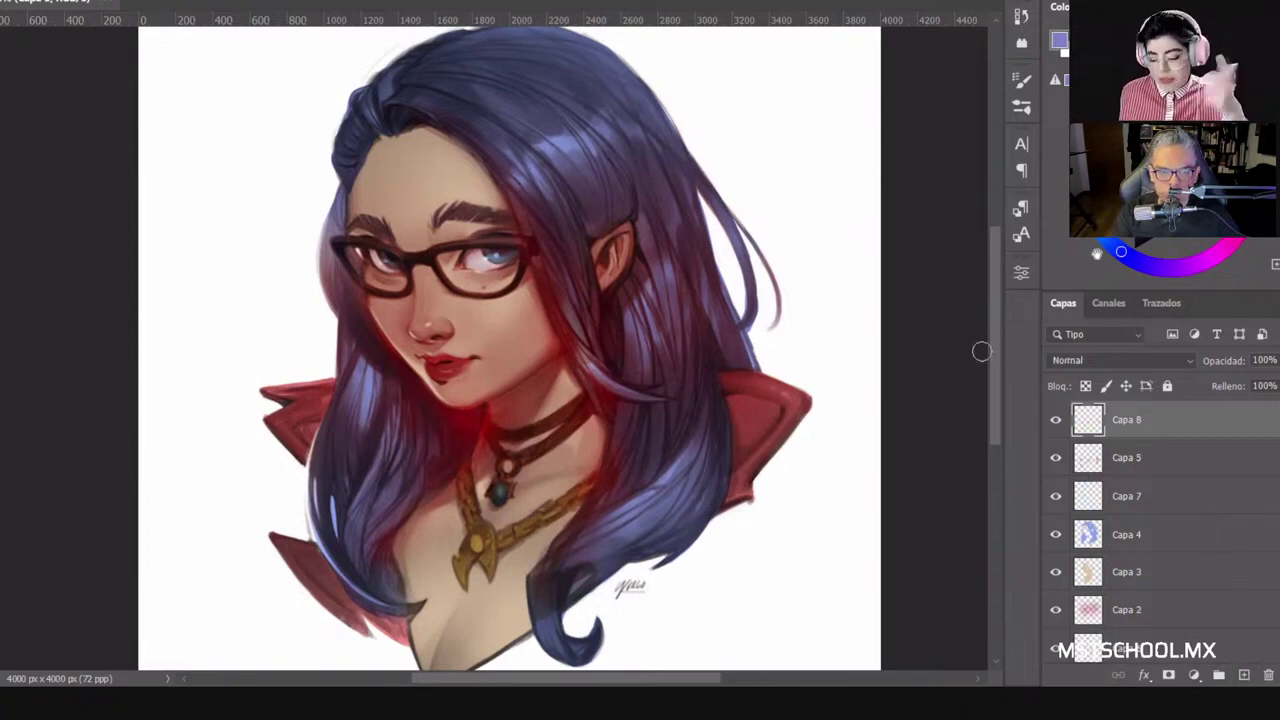
pyautogui.click(1084, 362)
pyautogui.click(1071, 443)
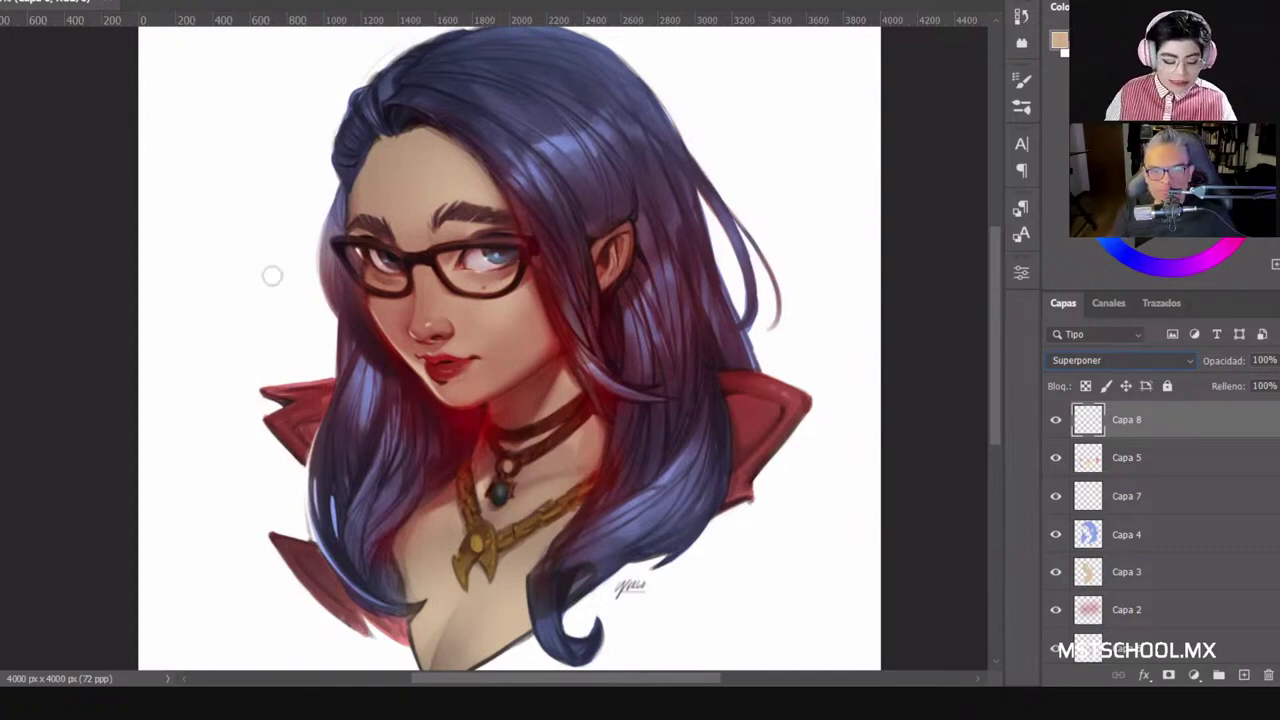
# Step: Paint warm peach highlights on the forehead and cheek with the Circular difuso brush at 372 px and smaller
pyautogui.rightClick(563, 323)
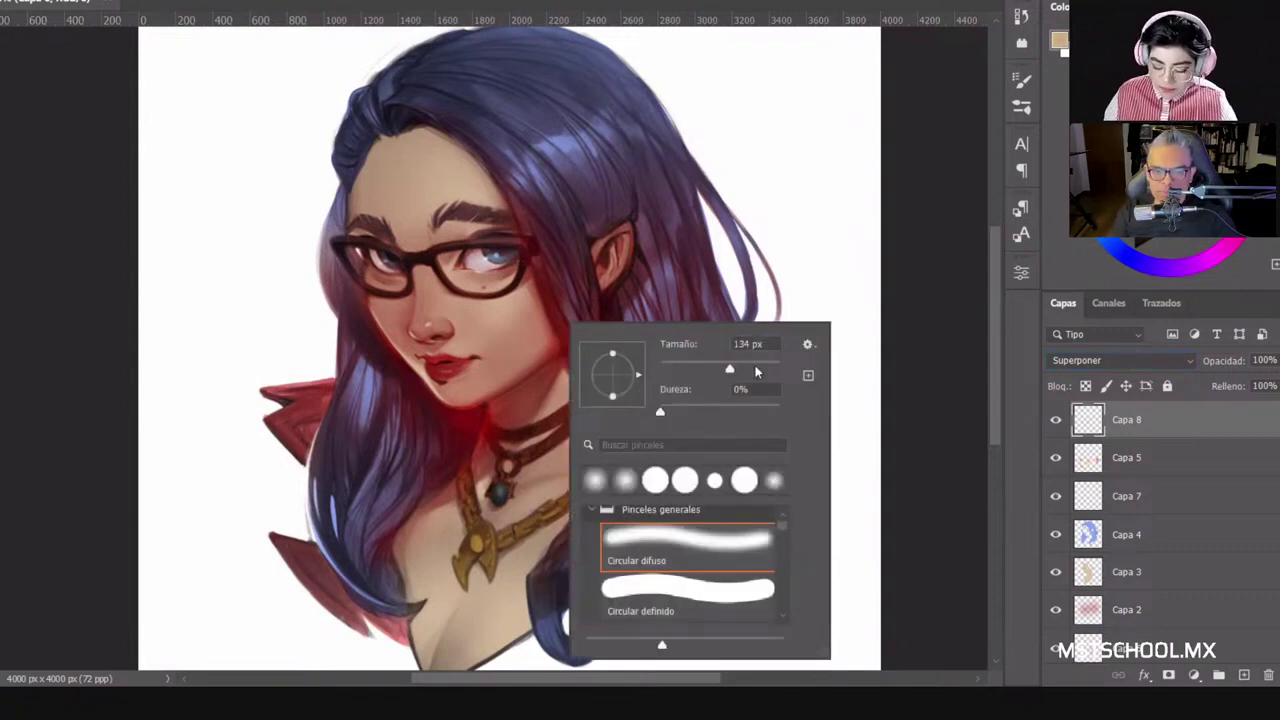
pyautogui.moveTo(757, 372); pyautogui.dragTo(759, 369)
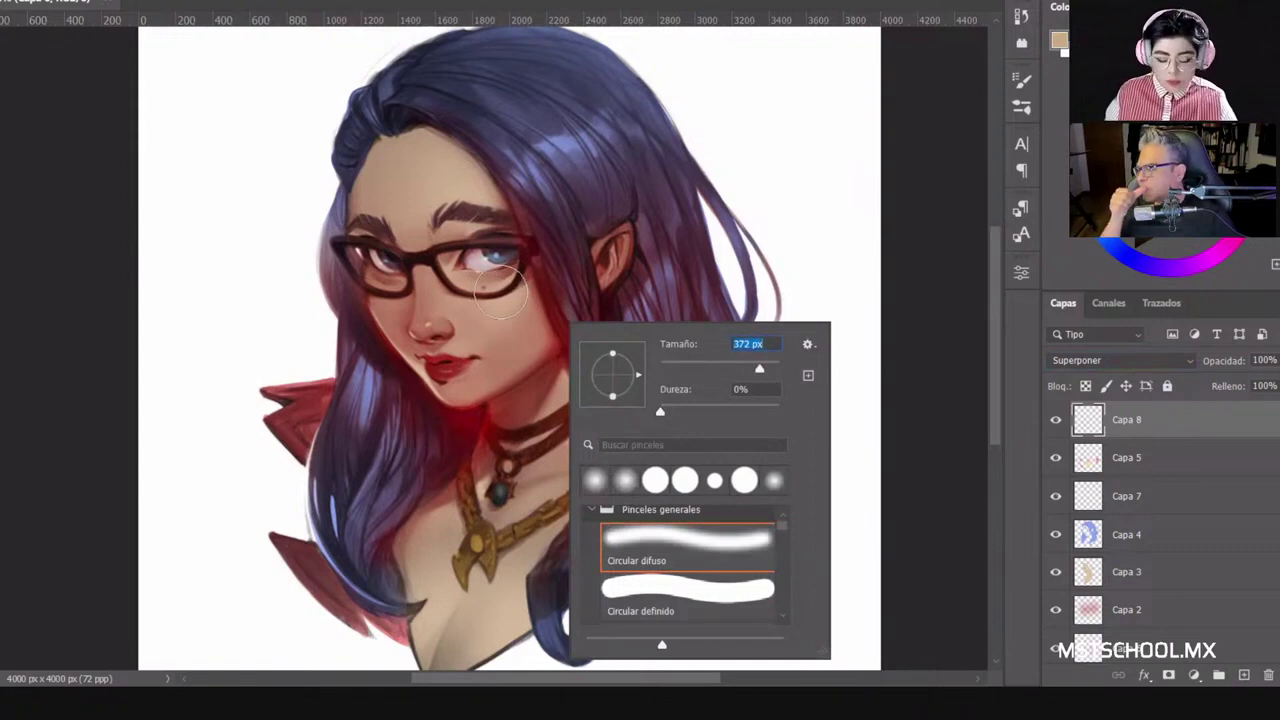
pyautogui.click(631, 292)
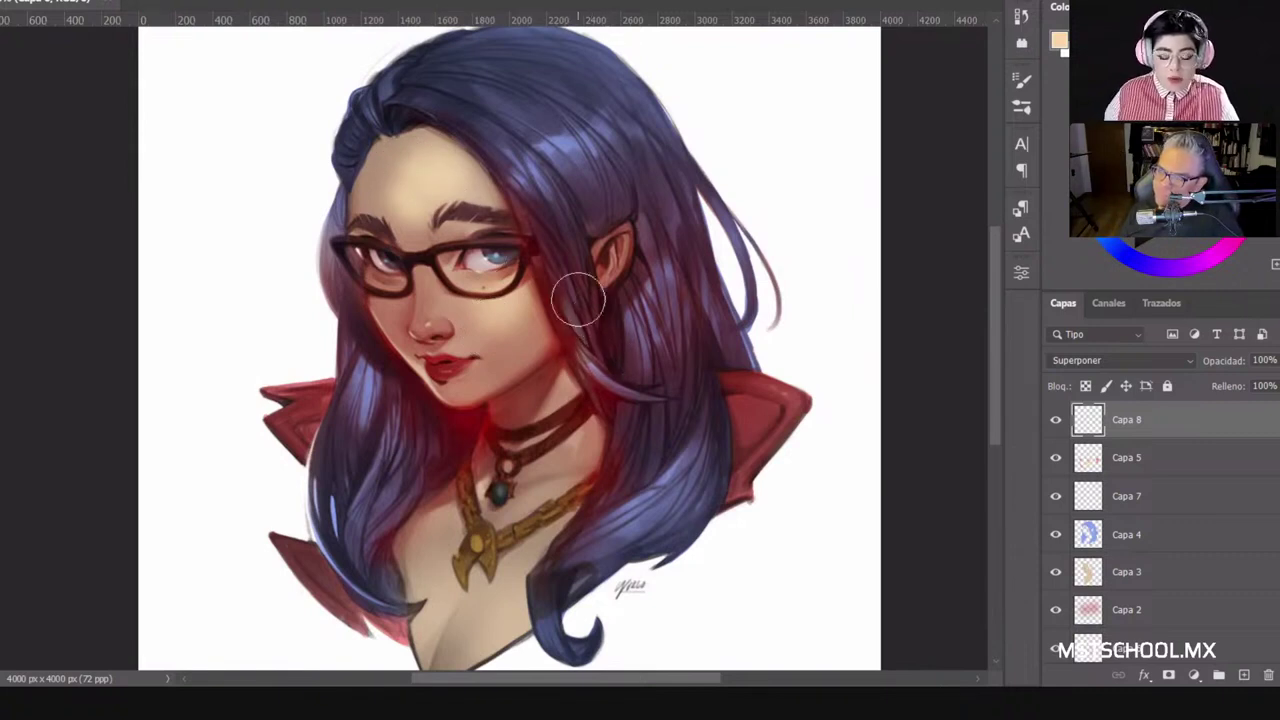
pyautogui.rightClick(511, 278)
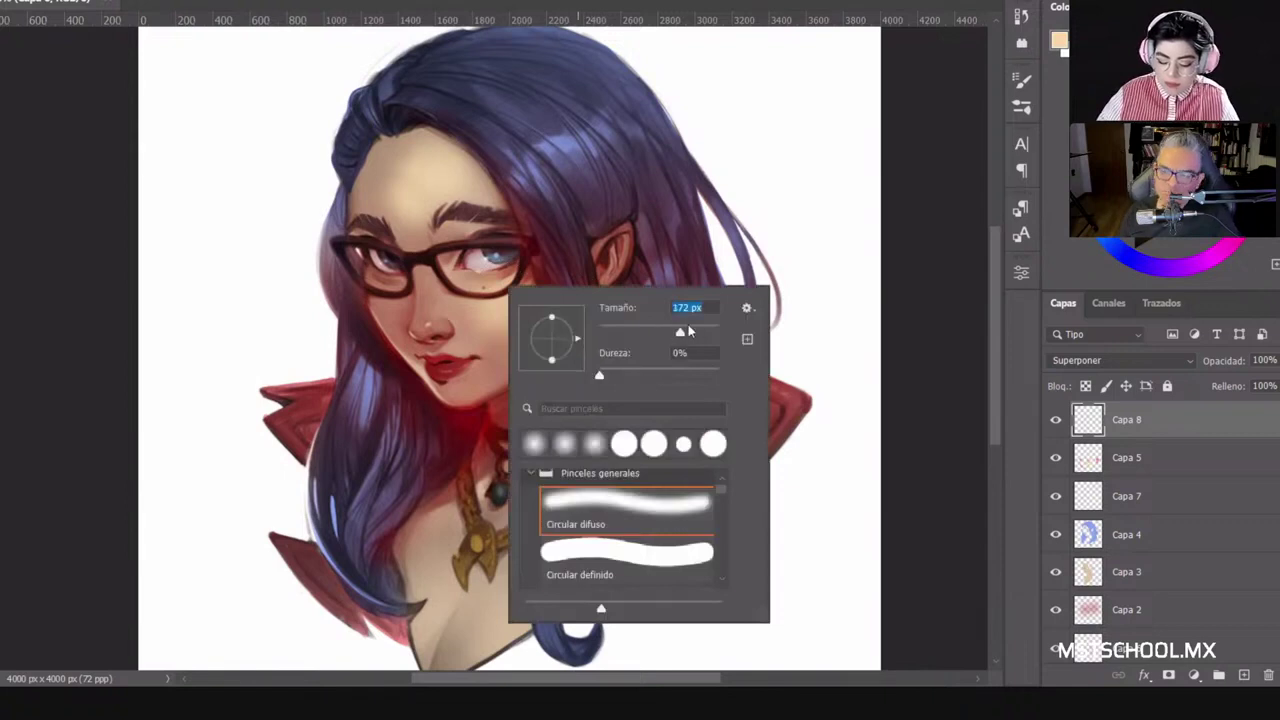
# Step: Compare the portrait with the highlight layer "Capa 8" hidden and shown
pyautogui.click(1057, 426)
pyautogui.click(1055, 425)
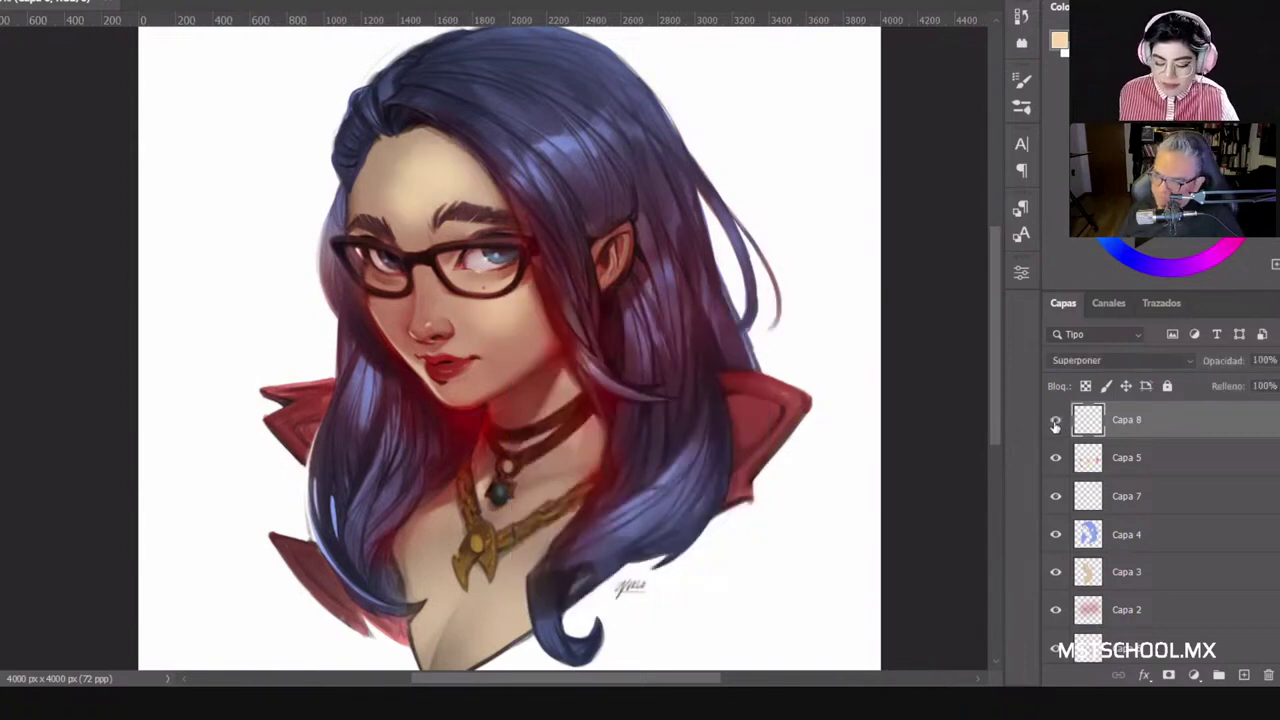
pyautogui.click(1055, 422)
pyautogui.click(1055, 422)
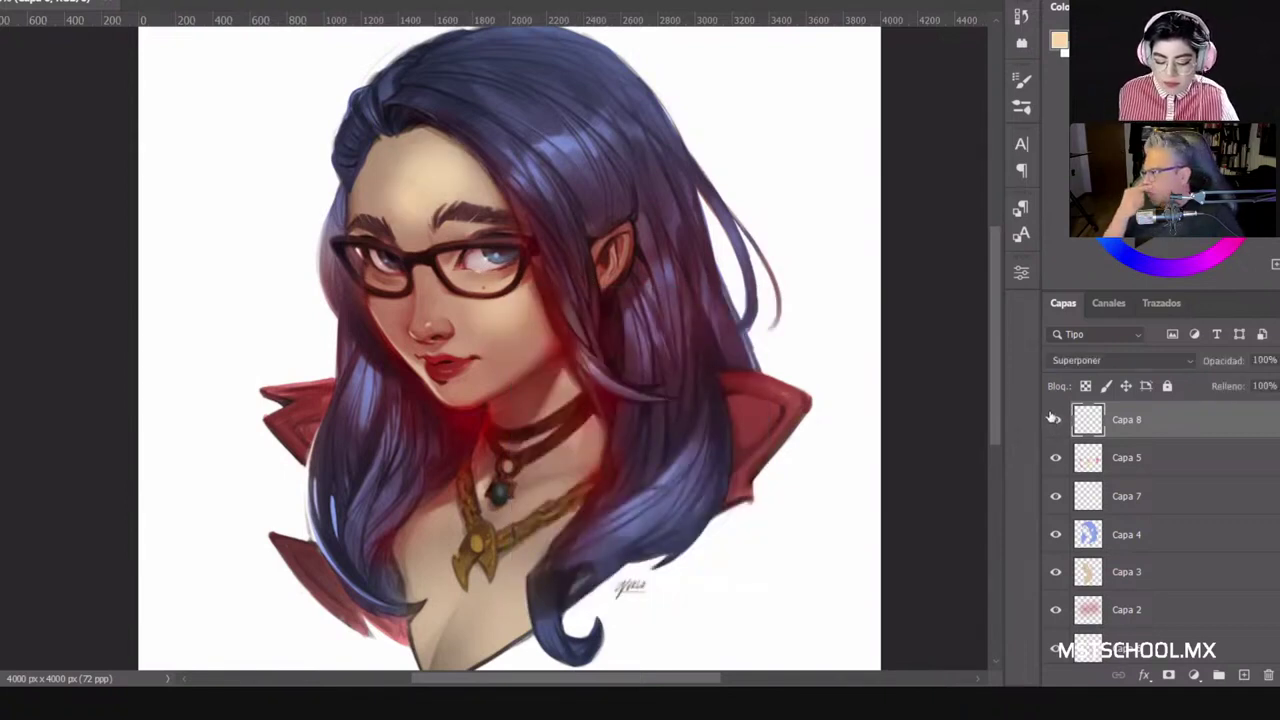
pyautogui.click(1054, 420)
pyautogui.click(1054, 420)
pyautogui.click(1054, 420)
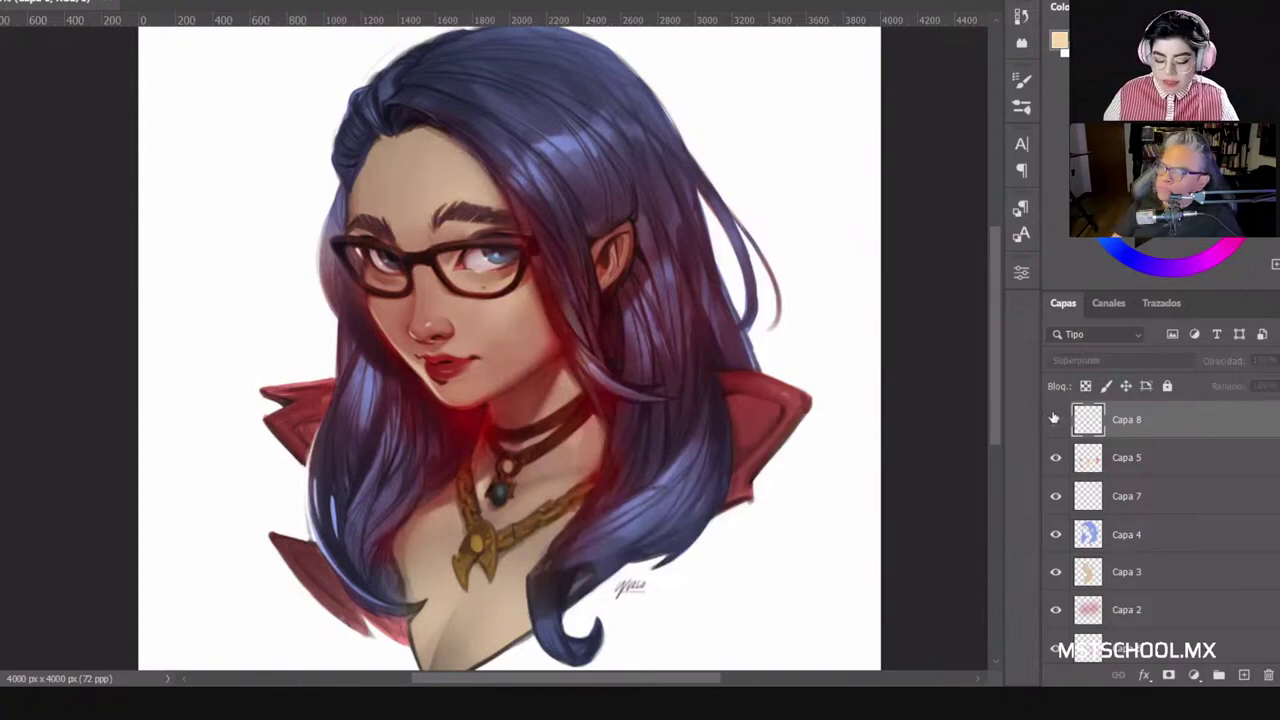
pyautogui.click(1054, 420)
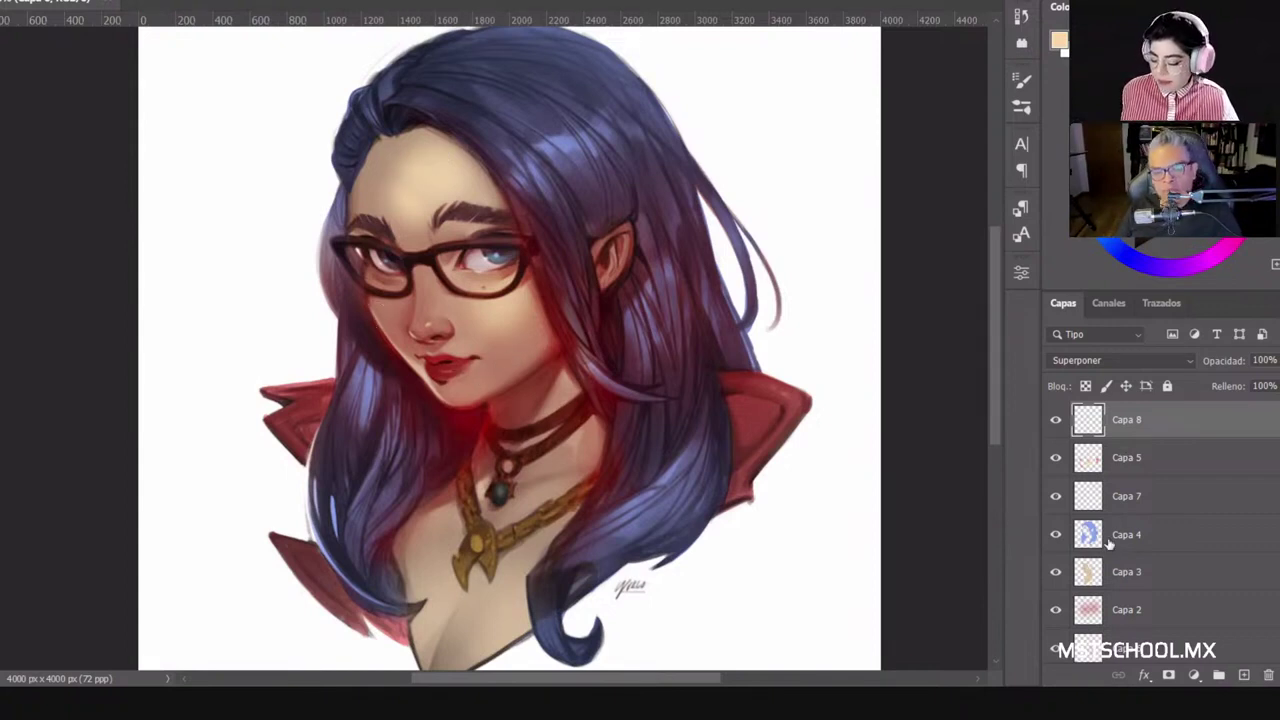
# Step: Compare the portrait with "Capa 2" hidden and shown
pyautogui.scroll(-1, 1062, 540)
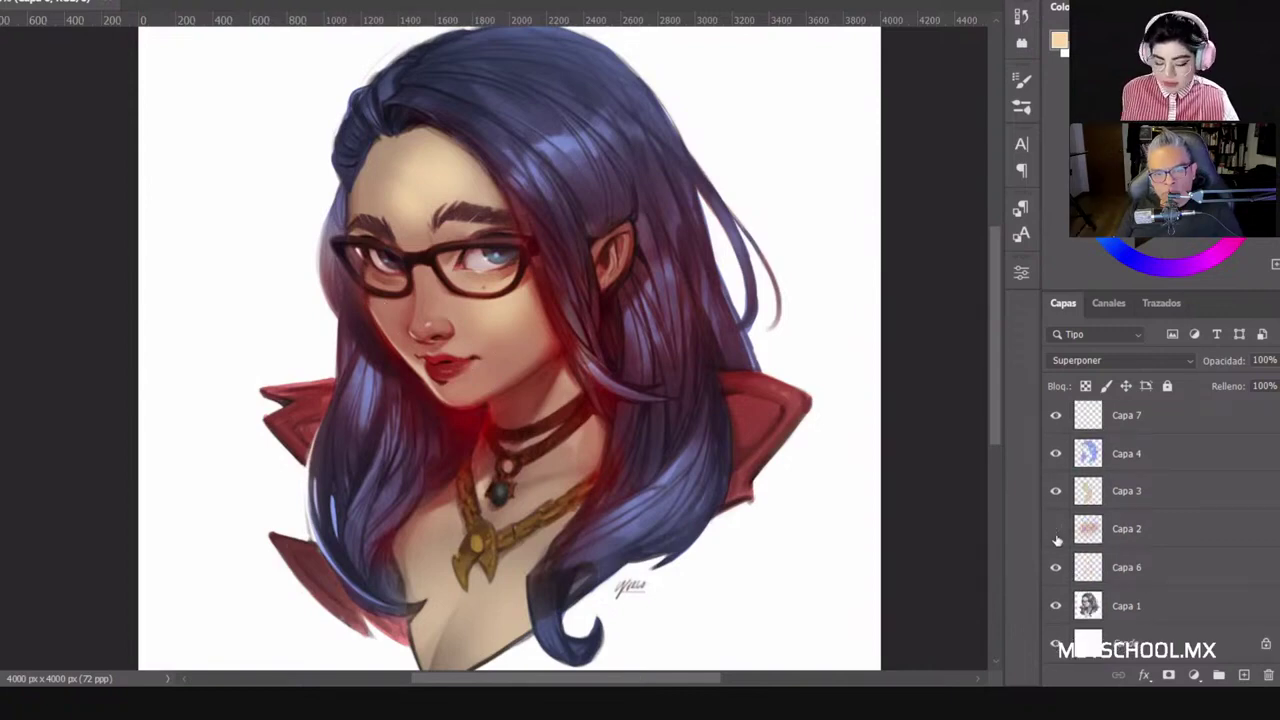
pyautogui.click(1056, 529)
pyautogui.click(1056, 529)
pyautogui.click(1056, 529)
pyautogui.click(1056, 529)
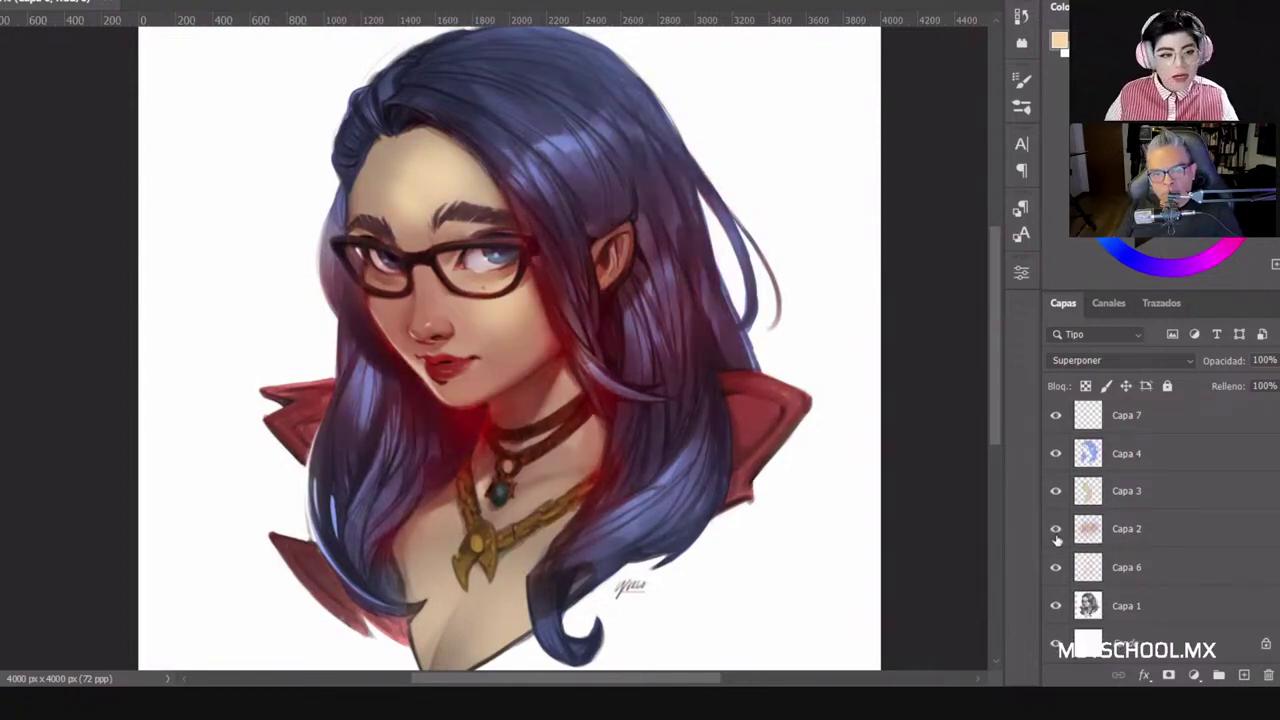
pyautogui.click(1056, 530)
pyautogui.click(1056, 530)
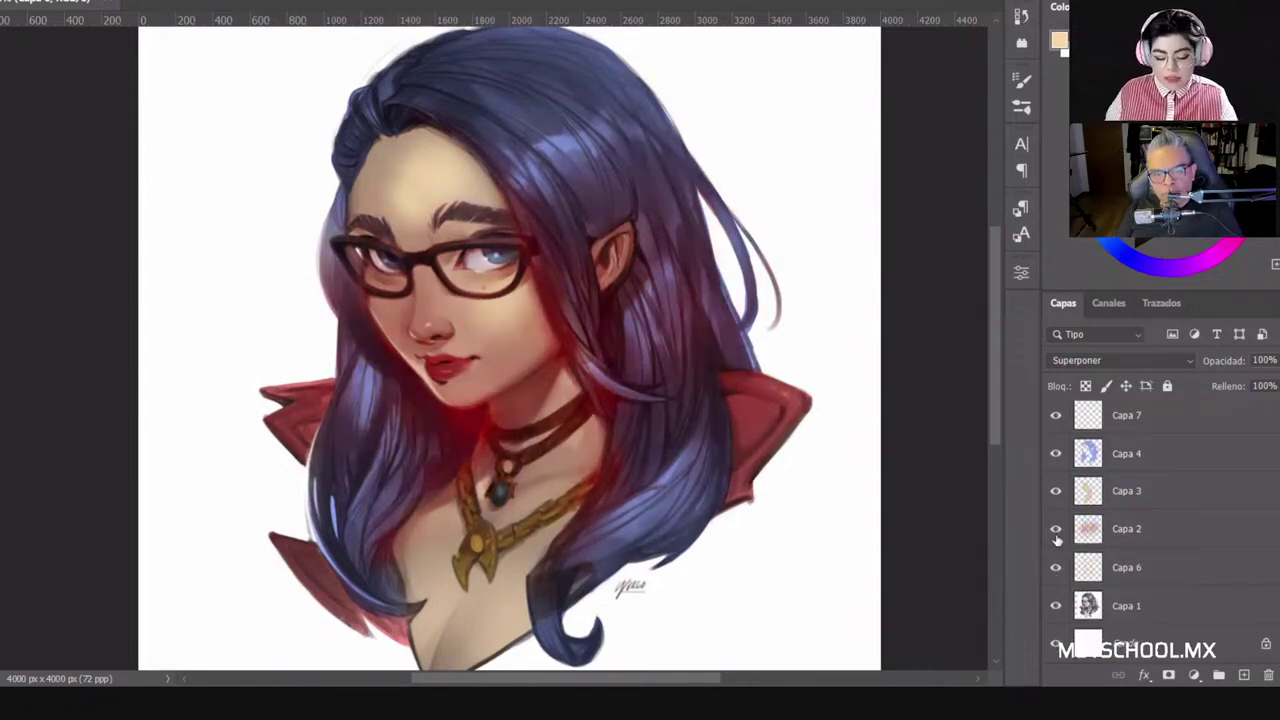
pyautogui.click(1056, 530)
pyautogui.click(1056, 530)
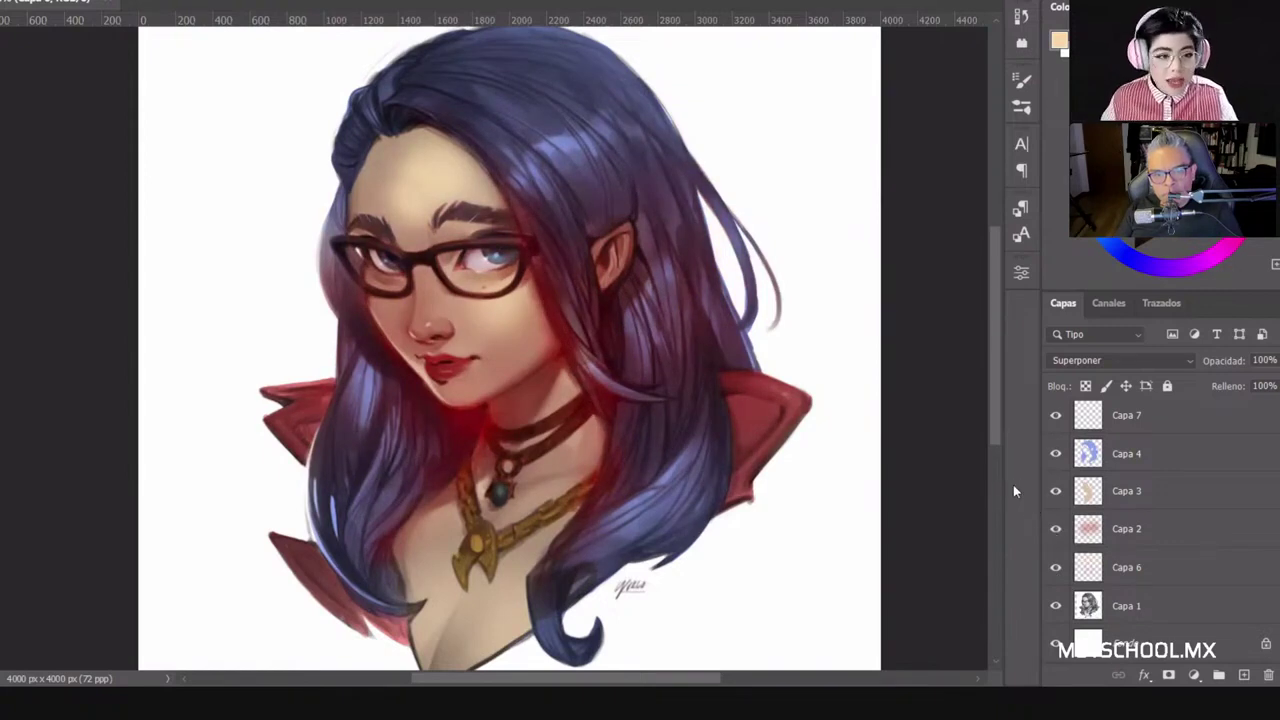
# Step: Refine the forehead highlight on "Capa 8" with the soft round brush, adjusting its size from 497 px to 403 px
pyautogui.scroll(2, 1057, 512)
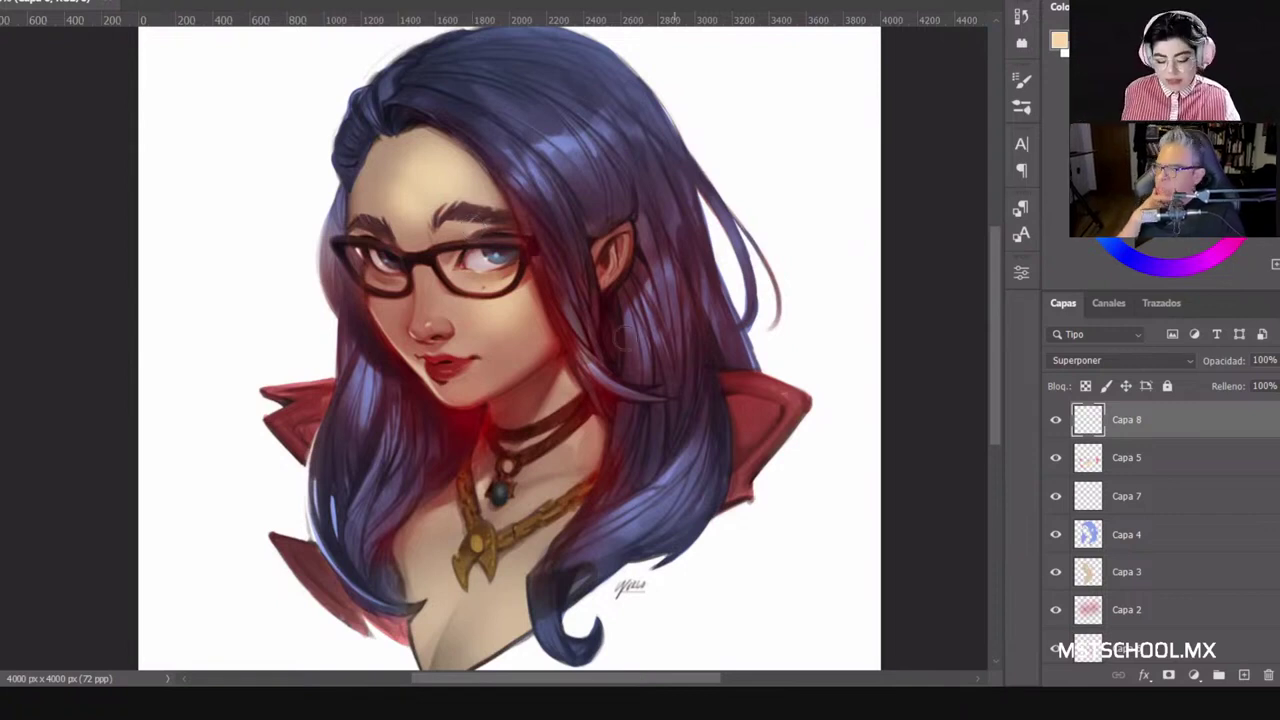
pyautogui.rightClick(500, 318)
pyautogui.click(682, 361)
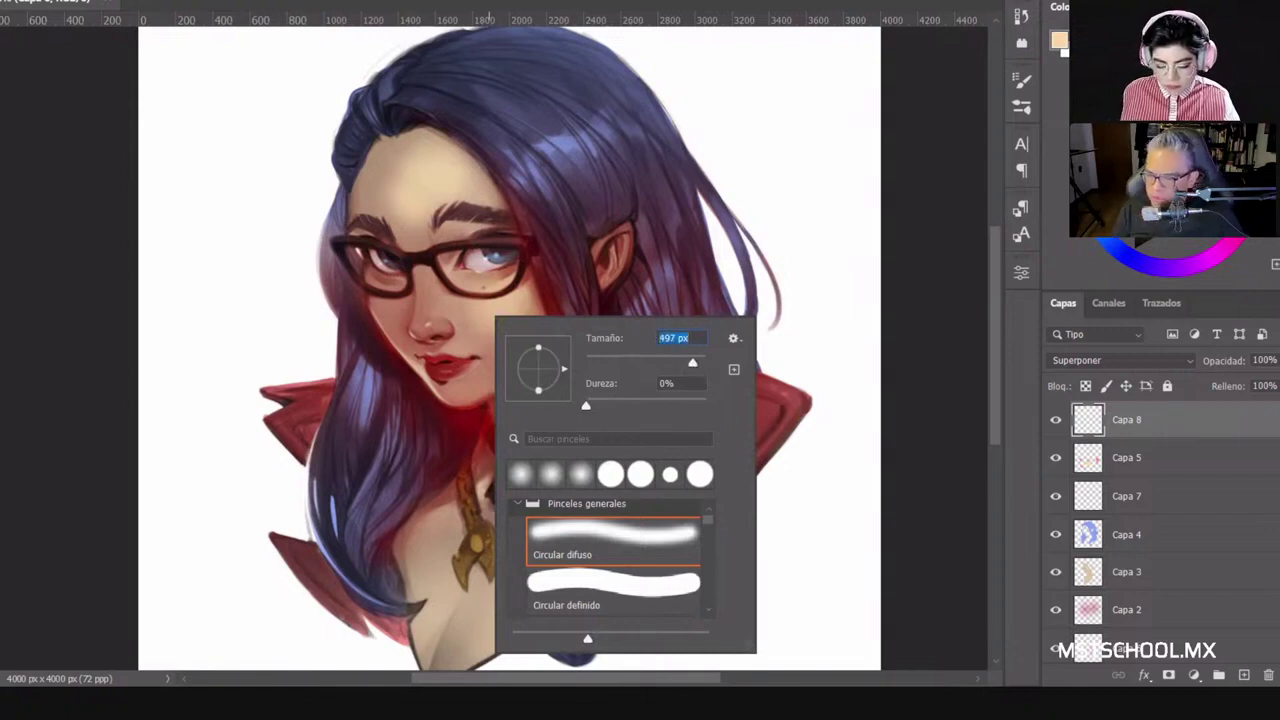
pyautogui.press('Return')
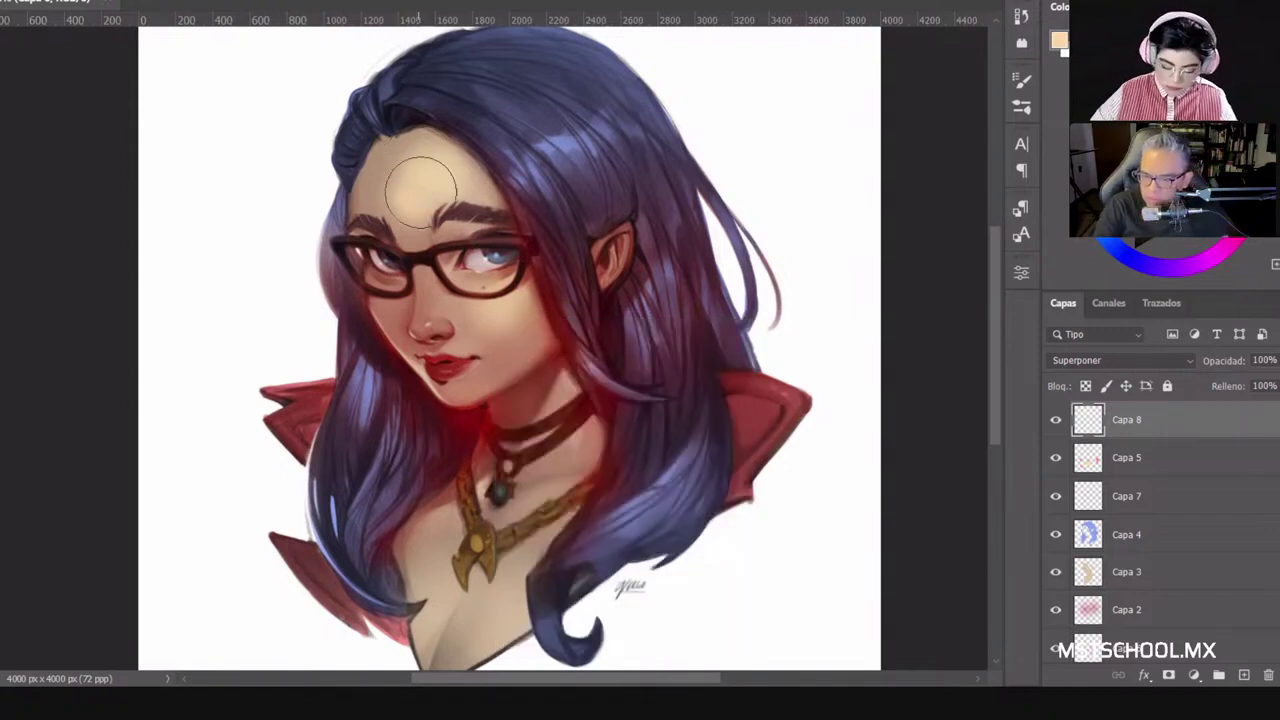
pyautogui.press('[')
pyautogui.press('[')
pyautogui.press('[')
pyautogui.press('[')
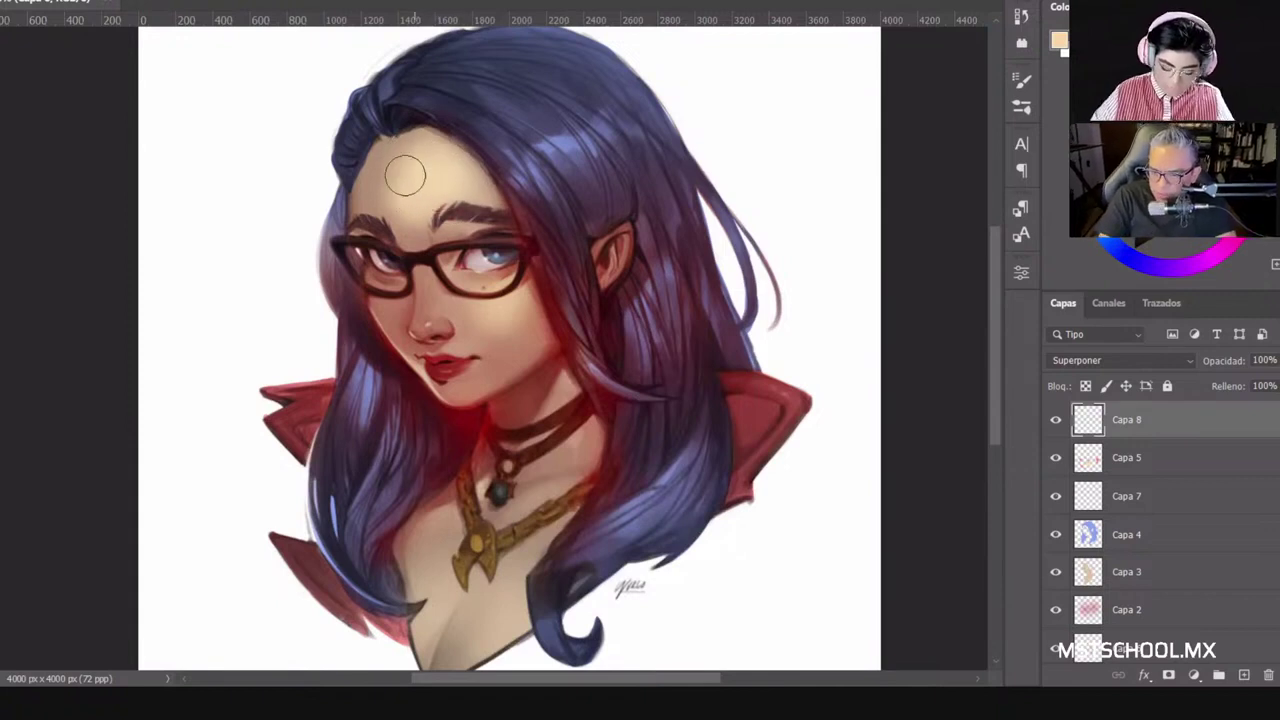
pyautogui.rightClick(428, 180)
pyautogui.click(620, 228)
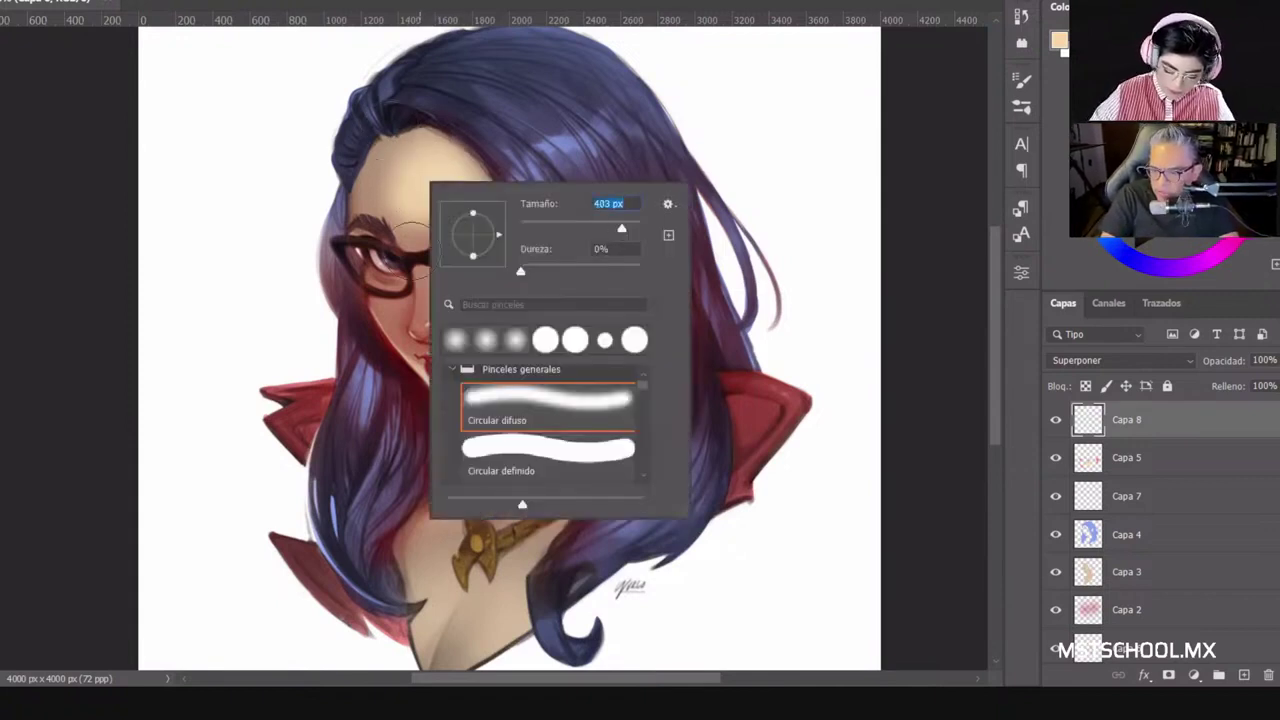
pyautogui.press('Return')
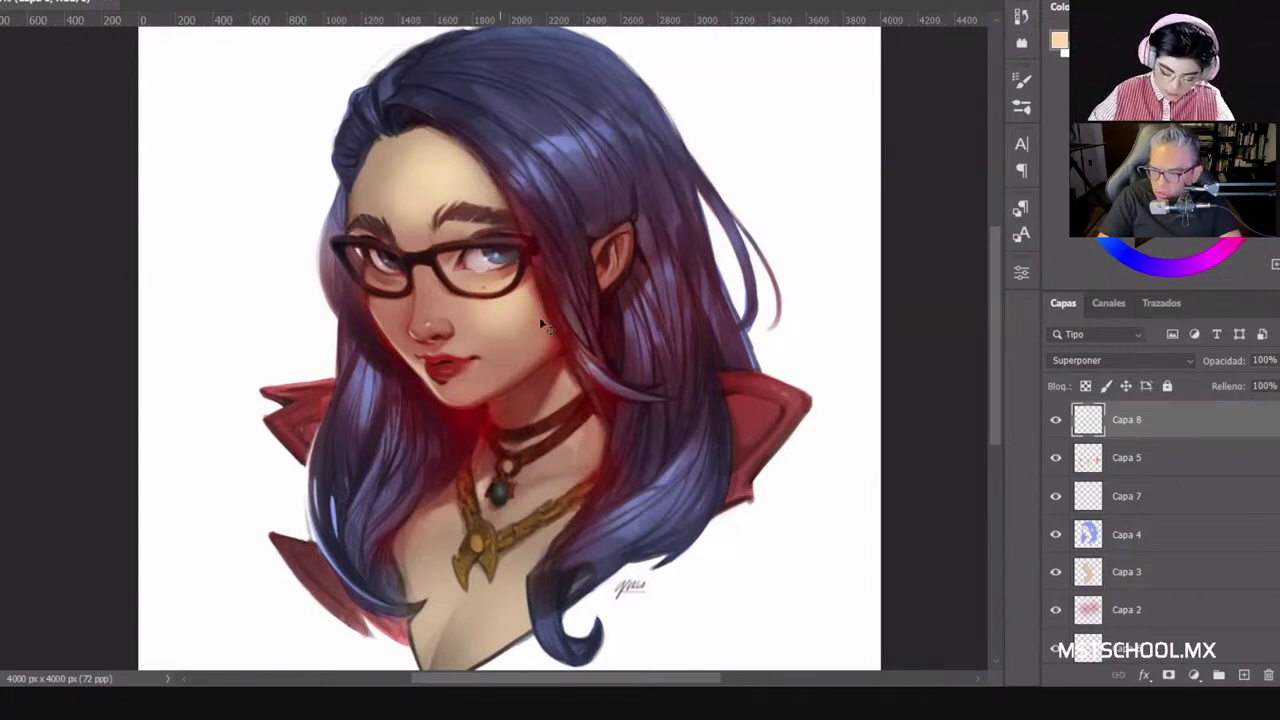
# Step: Paint finer highlights on the cheek, nose and jaw edge with the soft brush at 147 px and smaller
pyautogui.rightClick(516, 305)
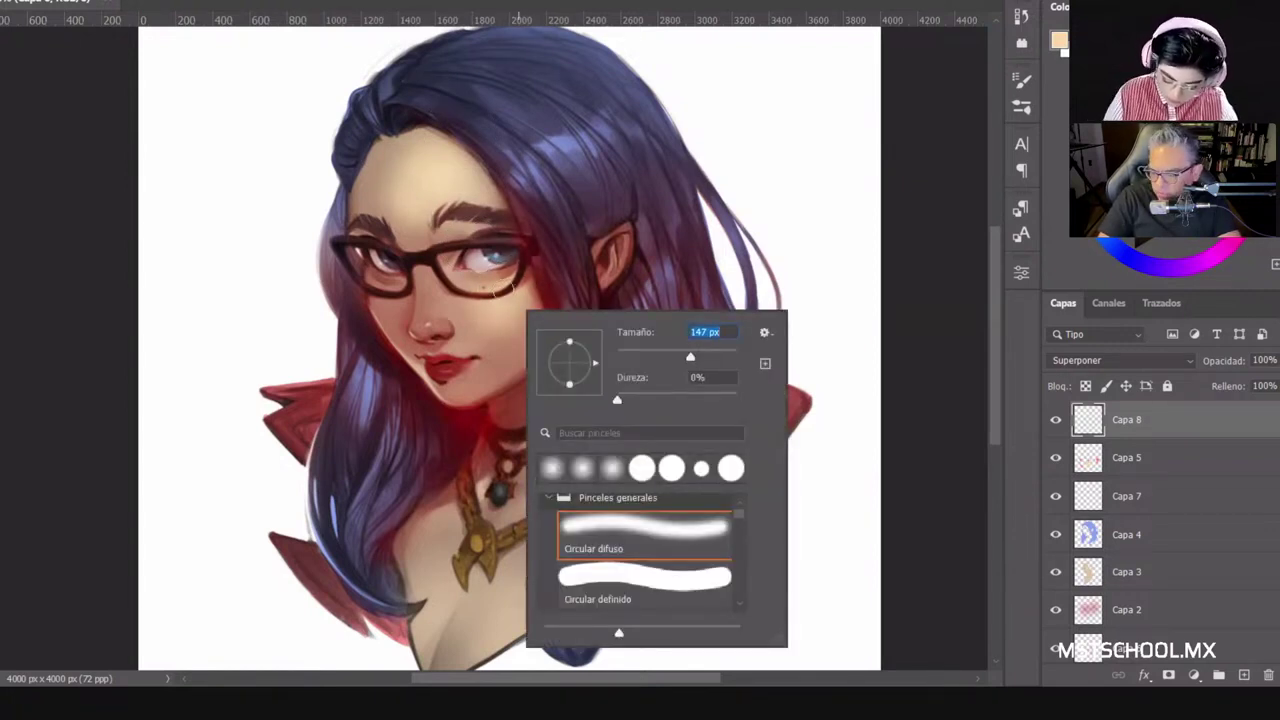
pyautogui.press('Return')
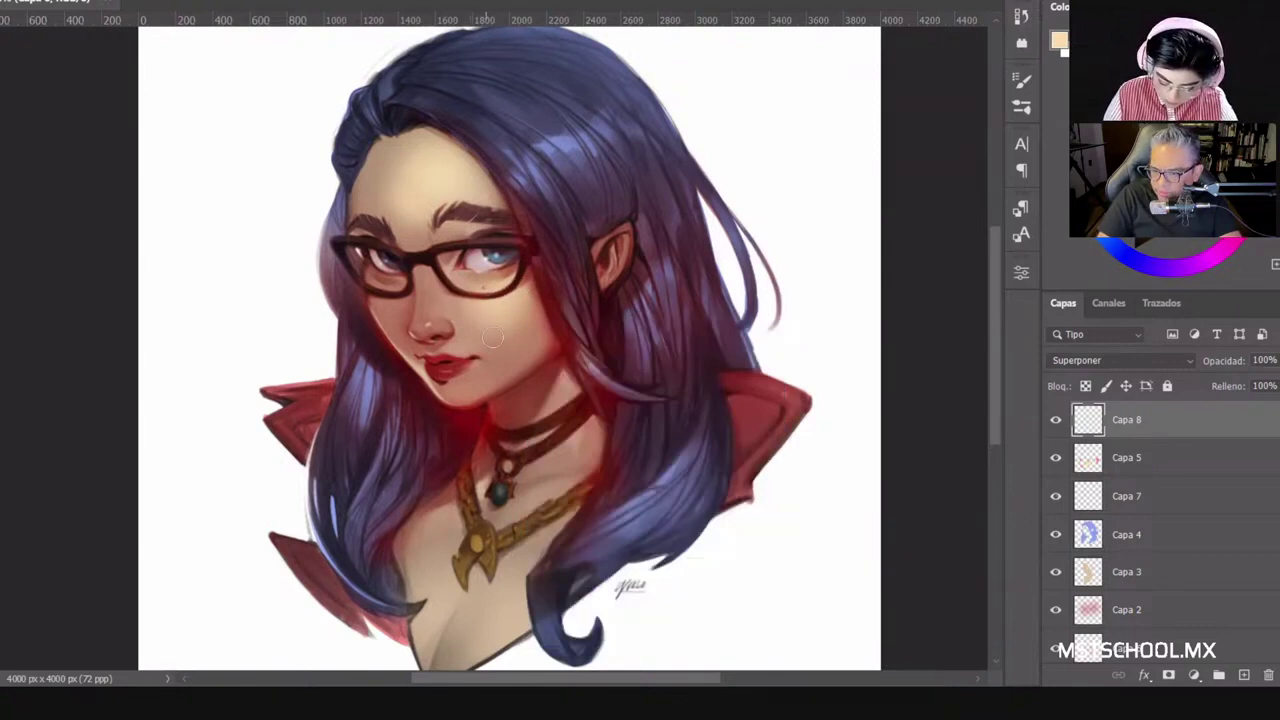
pyautogui.rightClick(517, 303)
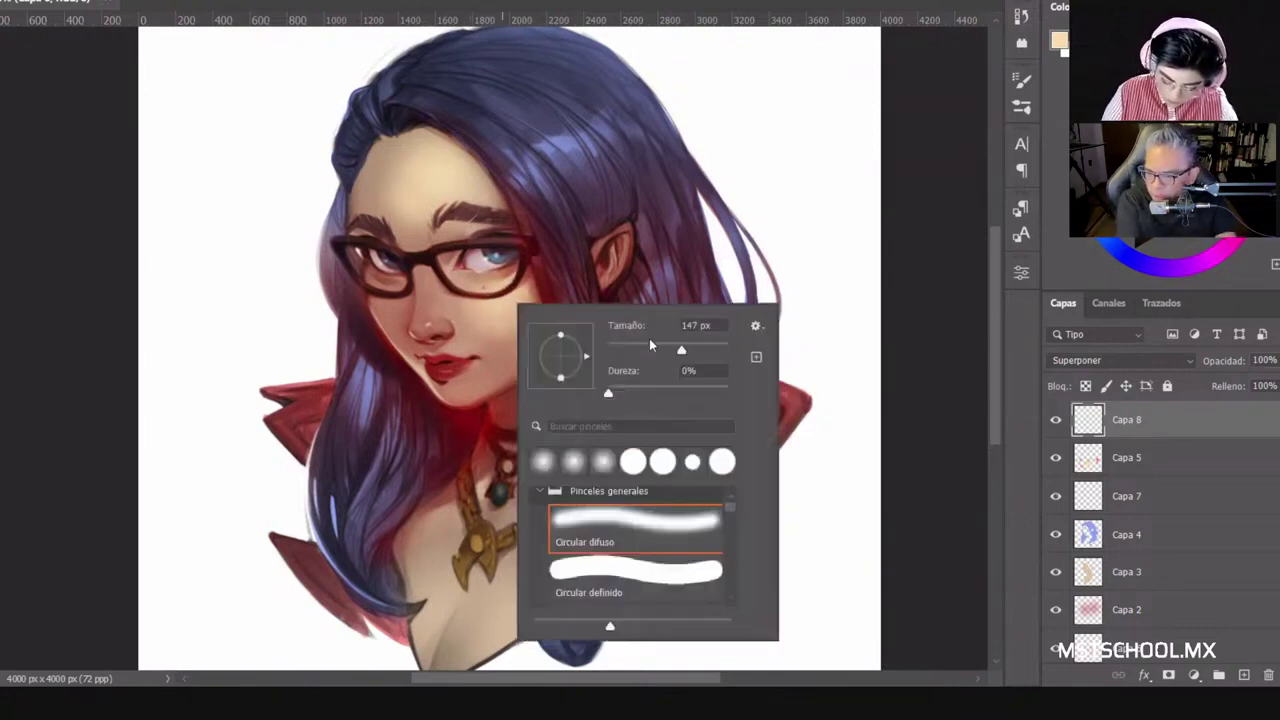
pyautogui.click(649, 348)
pyautogui.press('Return')
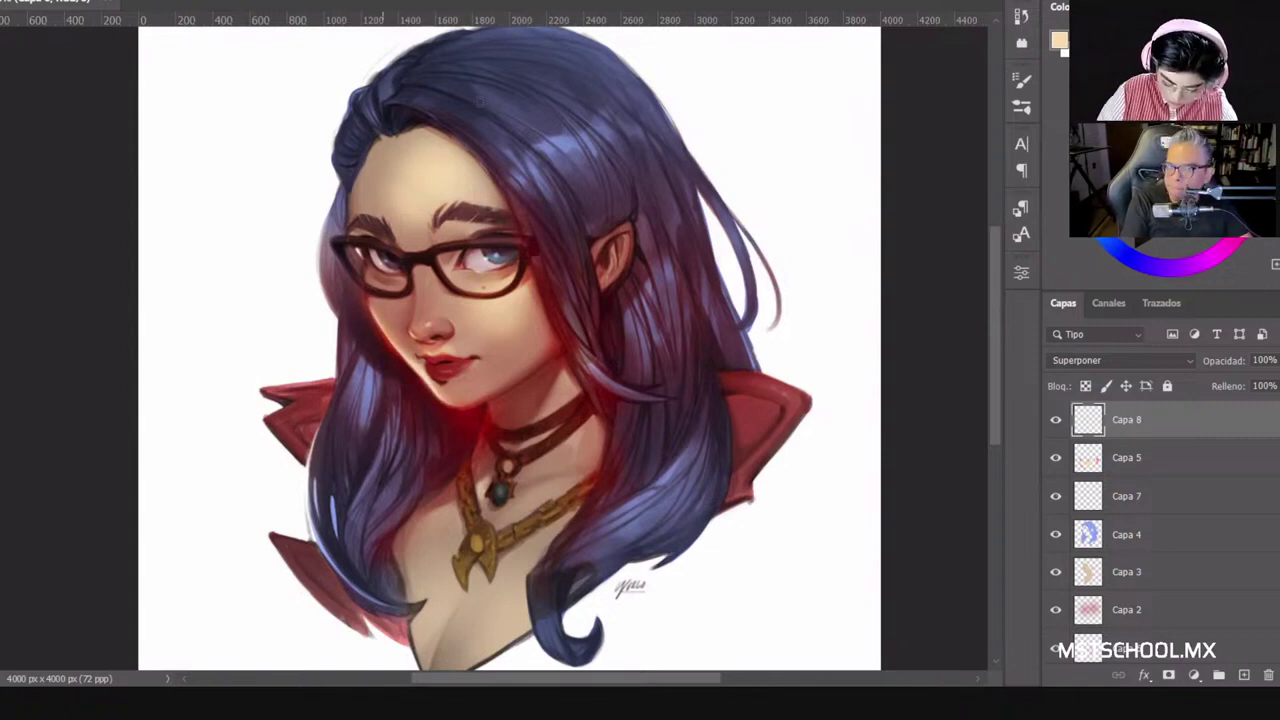
# Step: Brighten the neck and chest with the soft brush at 159 px, then compare with "Capa 8" hidden and shown
pyautogui.rightClick(430, 139)
pyautogui.click(603, 188)
pyautogui.press('Return')
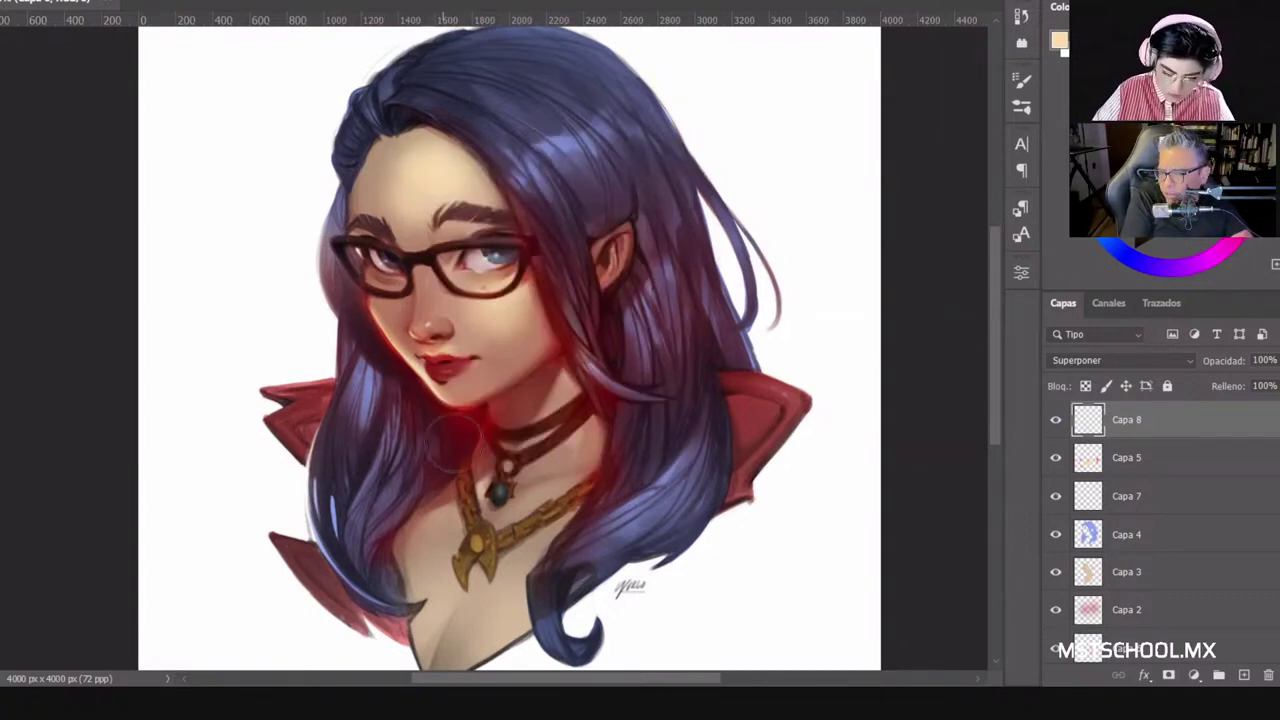
pyautogui.rightClick(432, 574)
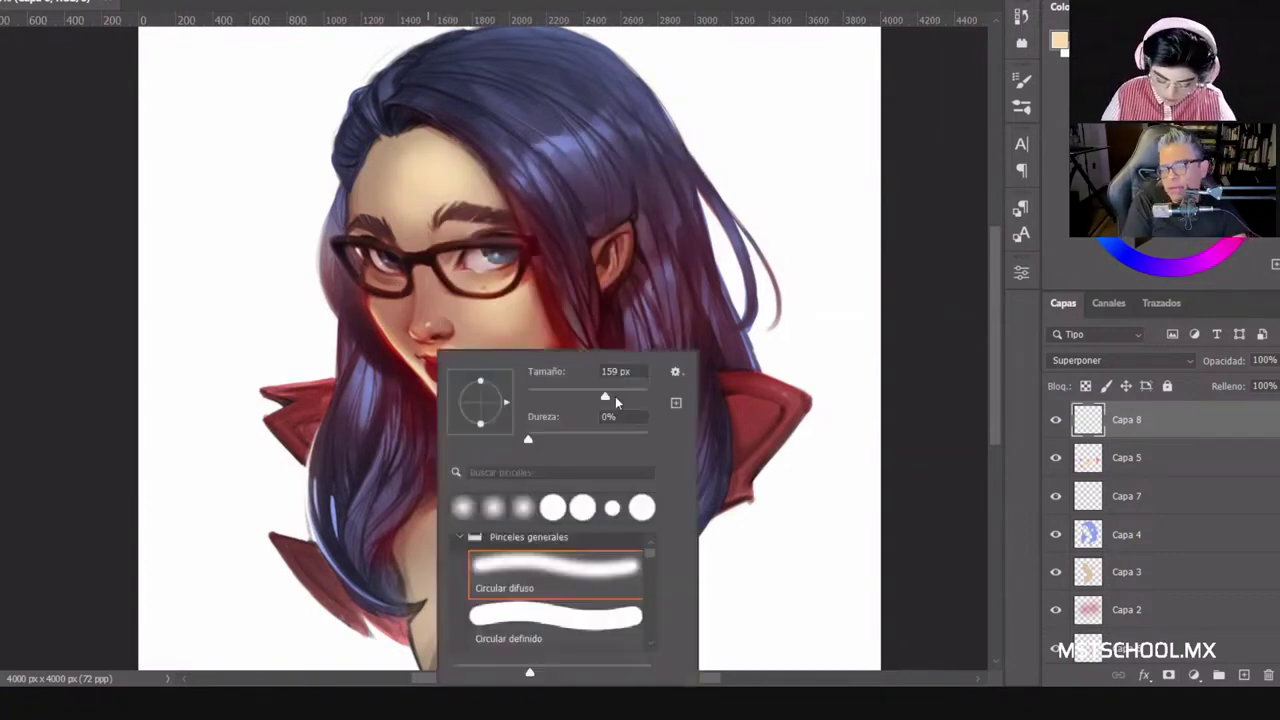
pyautogui.click(425, 586)
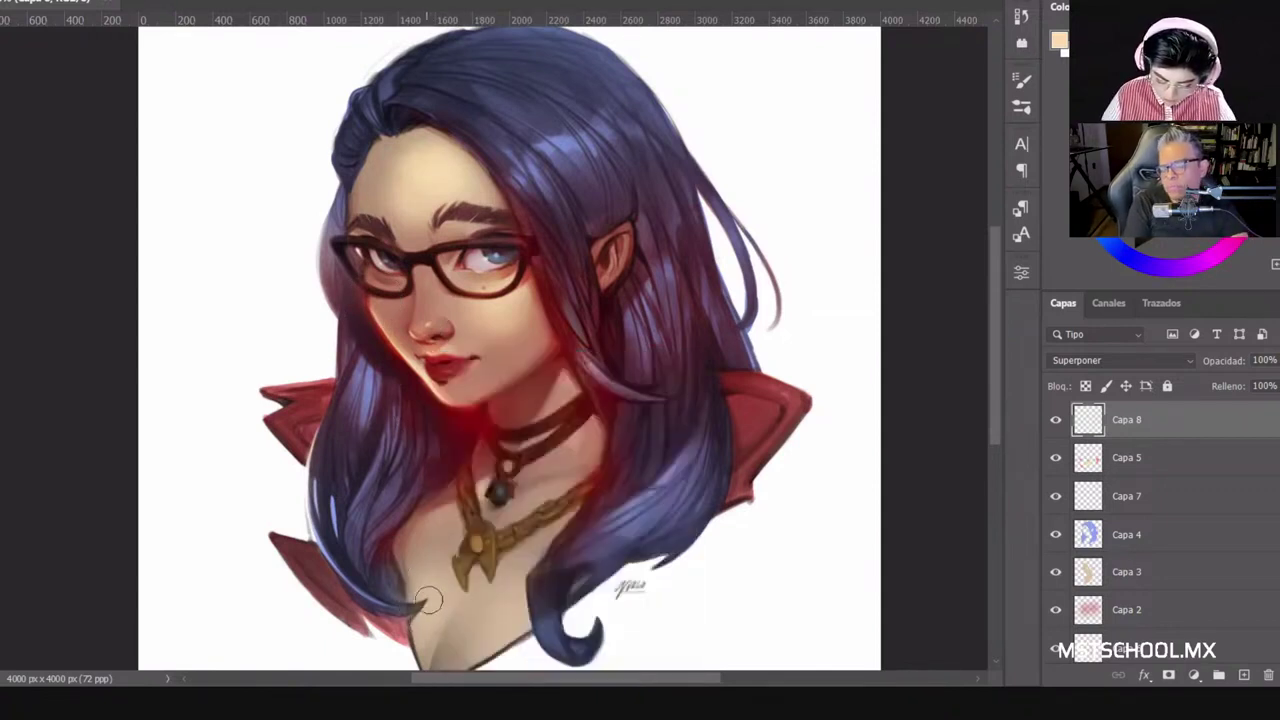
pyautogui.moveTo(506, 571); pyautogui.dragTo(507, 535)
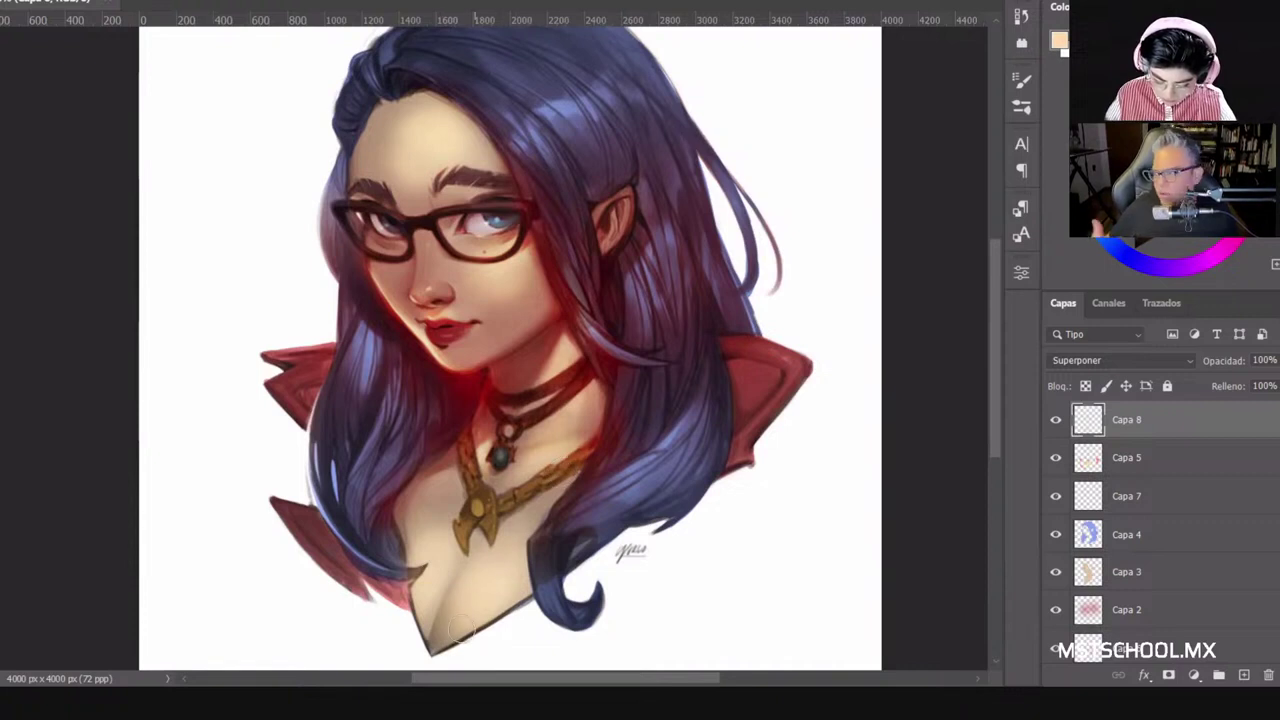
pyautogui.click(1056, 420)
pyautogui.click(1056, 420)
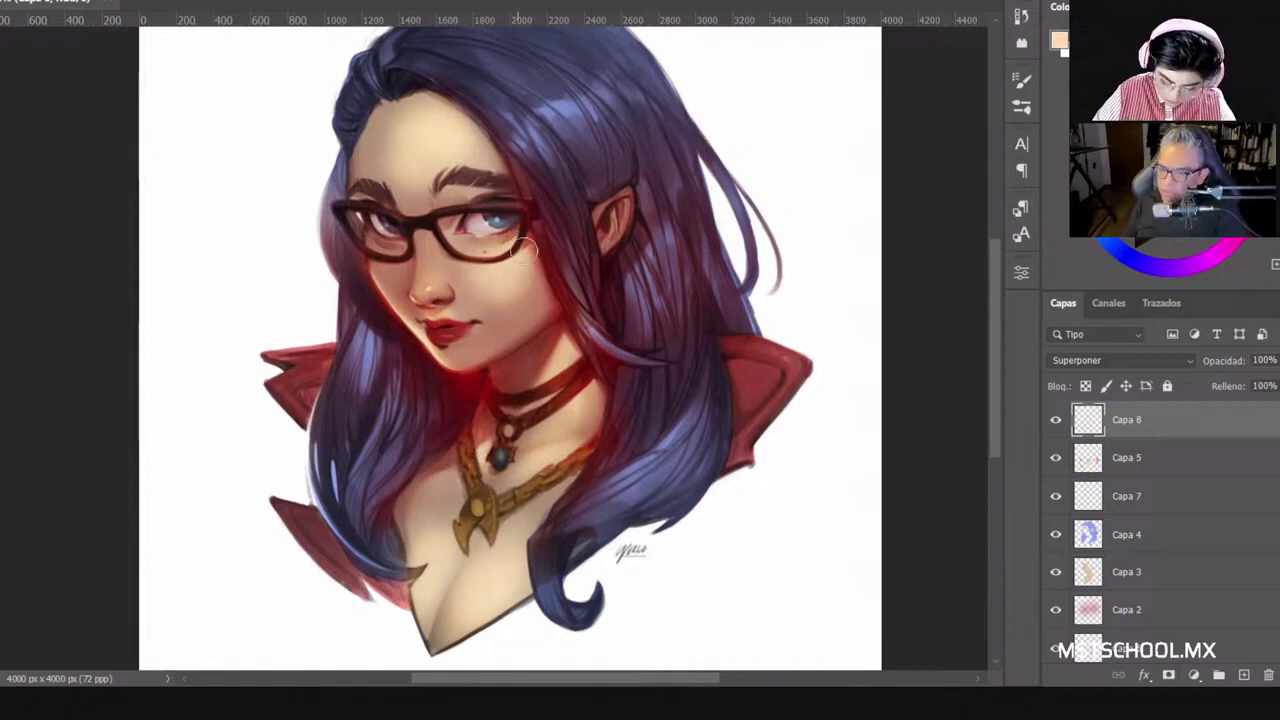
# Step: Brighten the upper points of the red collar on both sides with the resized soft brush
pyautogui.rightClick(768, 375)
pyautogui.press('Return')
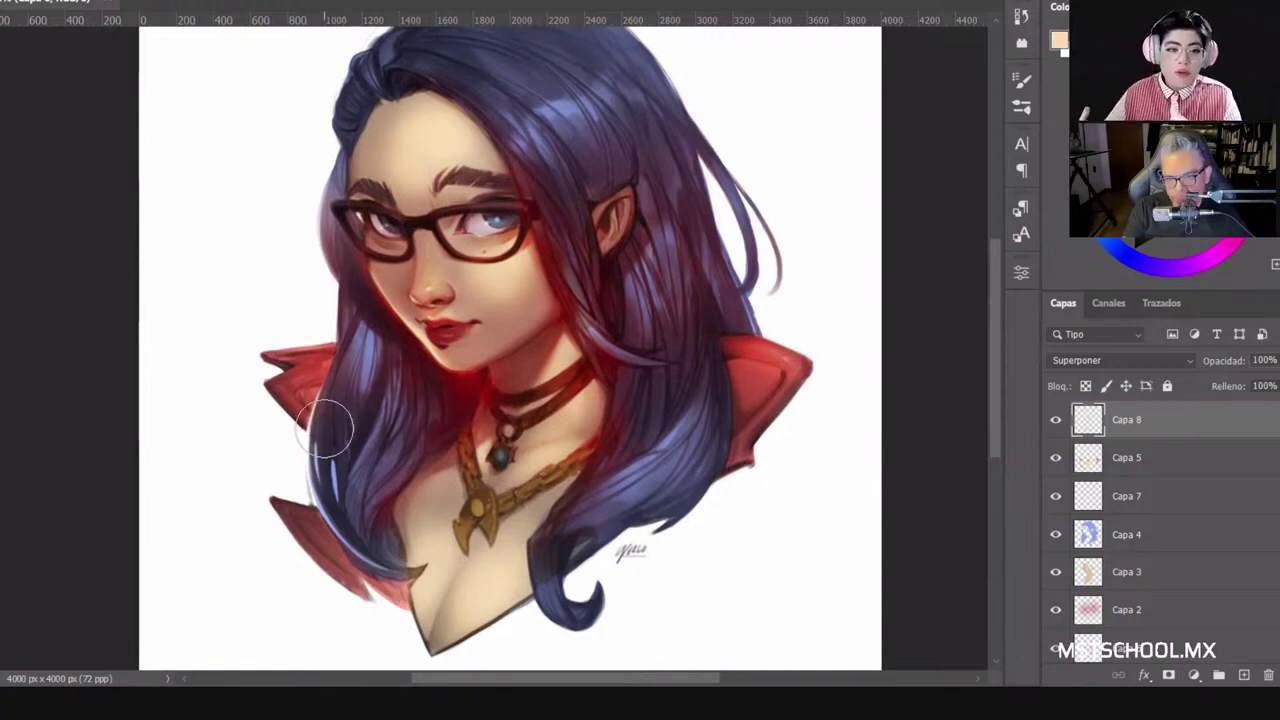
pyautogui.scroll(-1, 459, 355)
pyautogui.scroll(4, 480, 364)
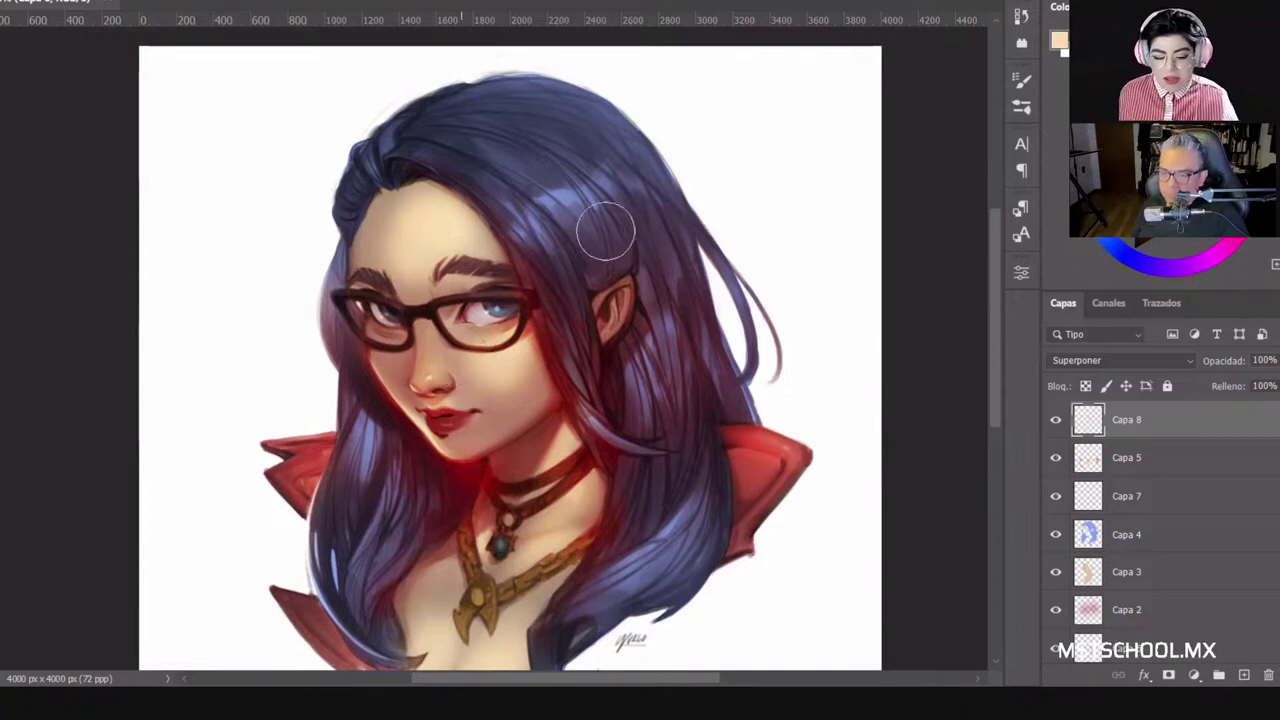
# Step: Pick an orange brush color and compare the portrait with "Capa 8" hidden and shown
pyautogui.moveTo(398, 368)
pyautogui.mouseDown()
pyautogui.moveTo(380, 375)
pyautogui.moveTo(402, 405)
pyautogui.moveTo(402, 352)
pyautogui.moveTo(380, 346)
pyautogui.moveTo(405, 370)
pyautogui.moveTo(389, 404)
pyautogui.moveTo(432, 248)
pyautogui.moveTo(422, 208)
pyautogui.moveTo(445, 221)
pyautogui.moveTo(426, 208)
pyautogui.mouseUp()
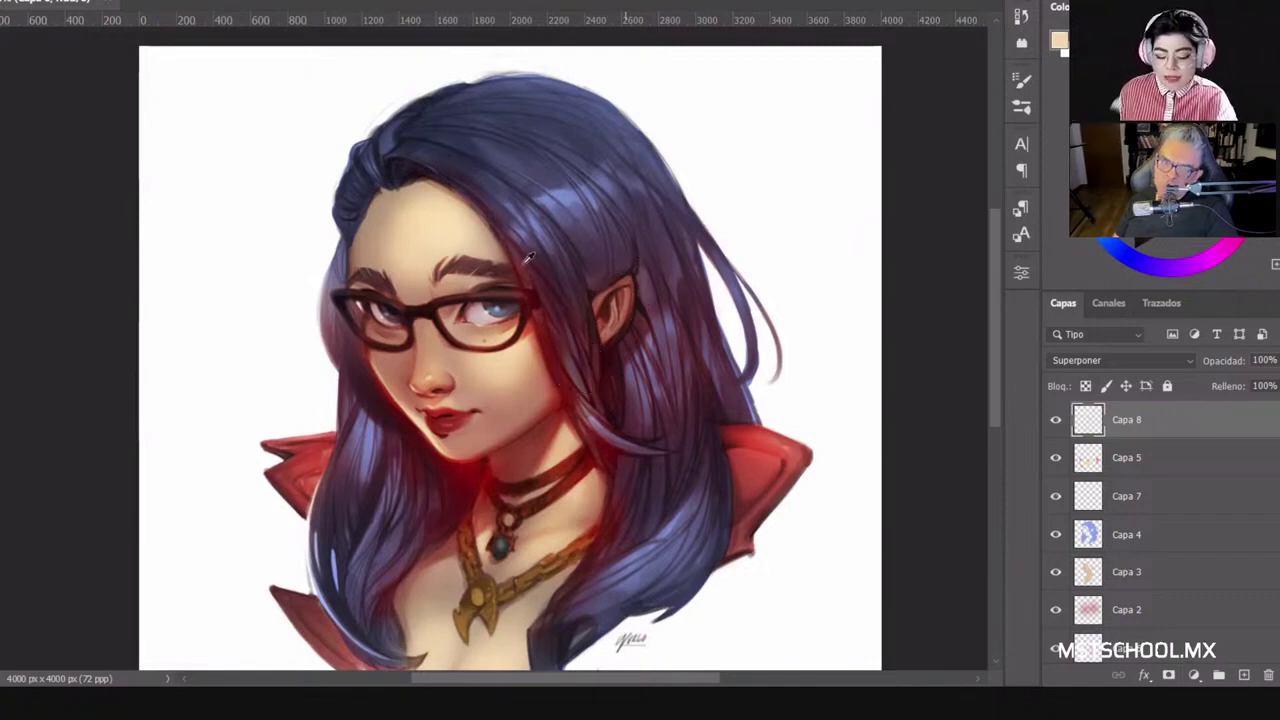
pyautogui.moveTo(367, 447); pyautogui.dragTo(400, 410)
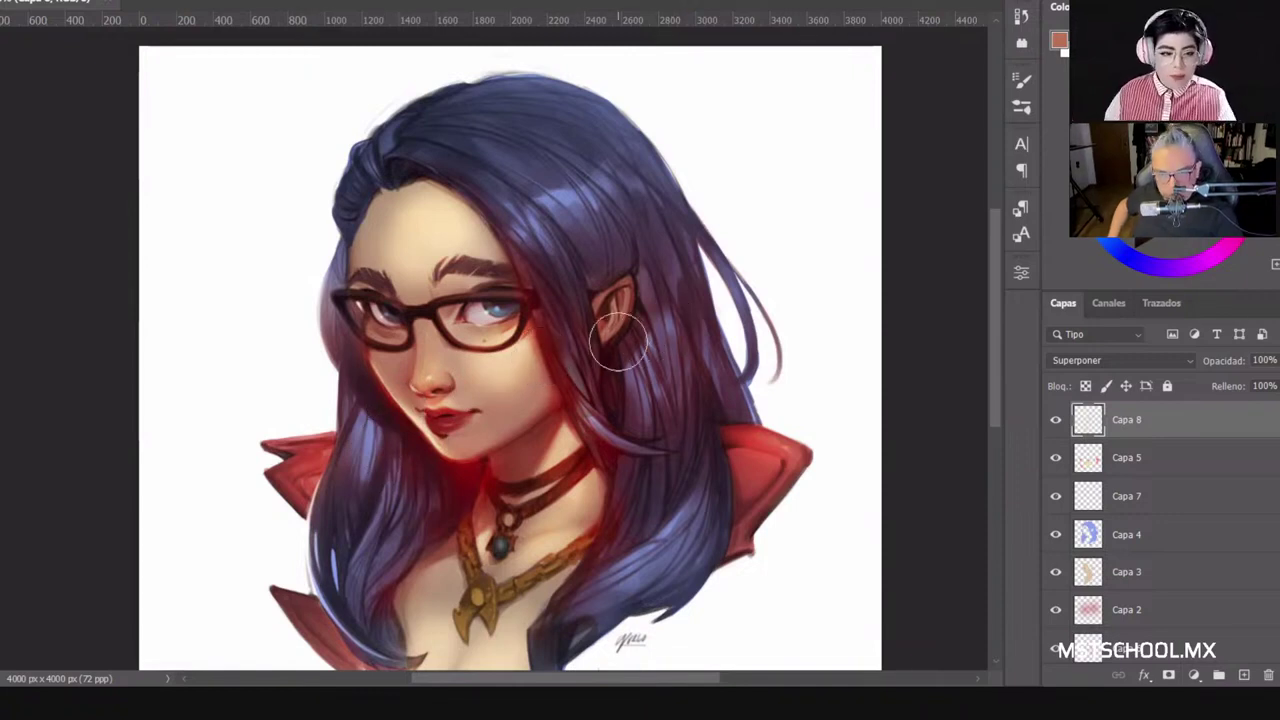
pyautogui.click(1055, 424)
pyautogui.click(1055, 424)
pyautogui.scroll(-2, 610, 265)
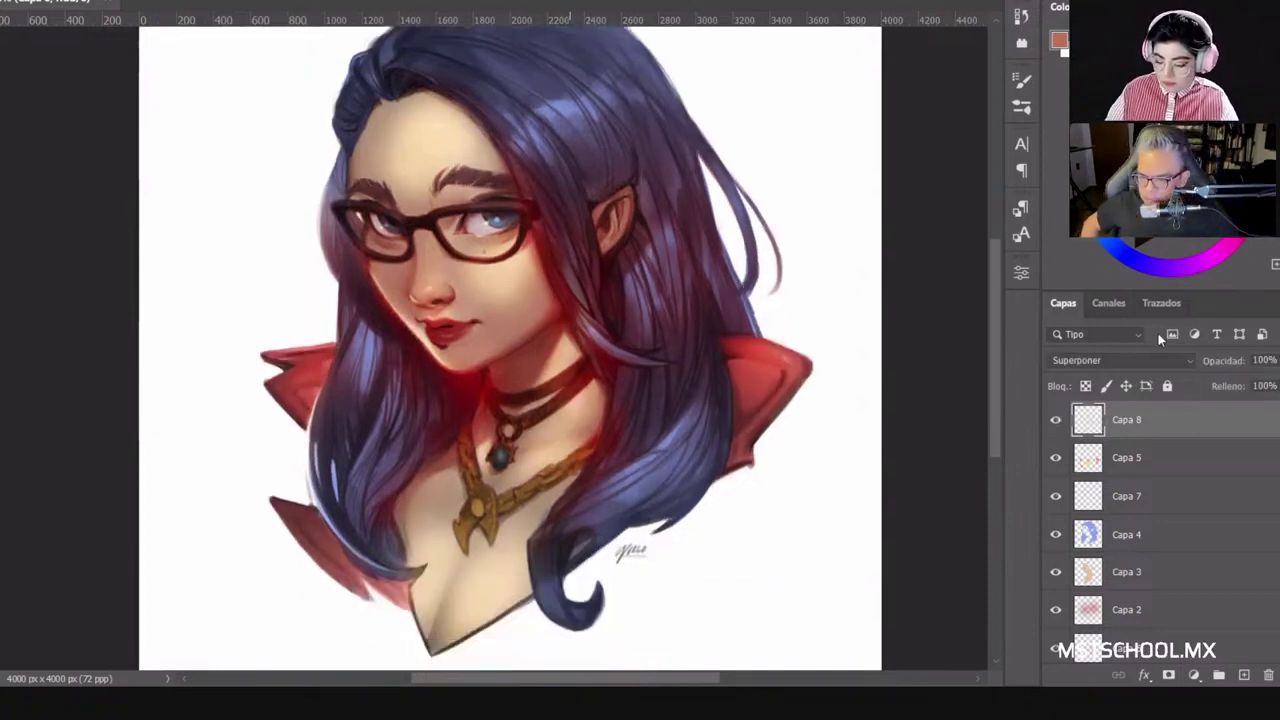
# Step: Paint light blue highlights on the hair with the soft brush at 125 px, then compare with "Capa 8" hidden and shown
pyautogui.scroll(1, 640, 376)
pyautogui.scroll(1, 751, 295)
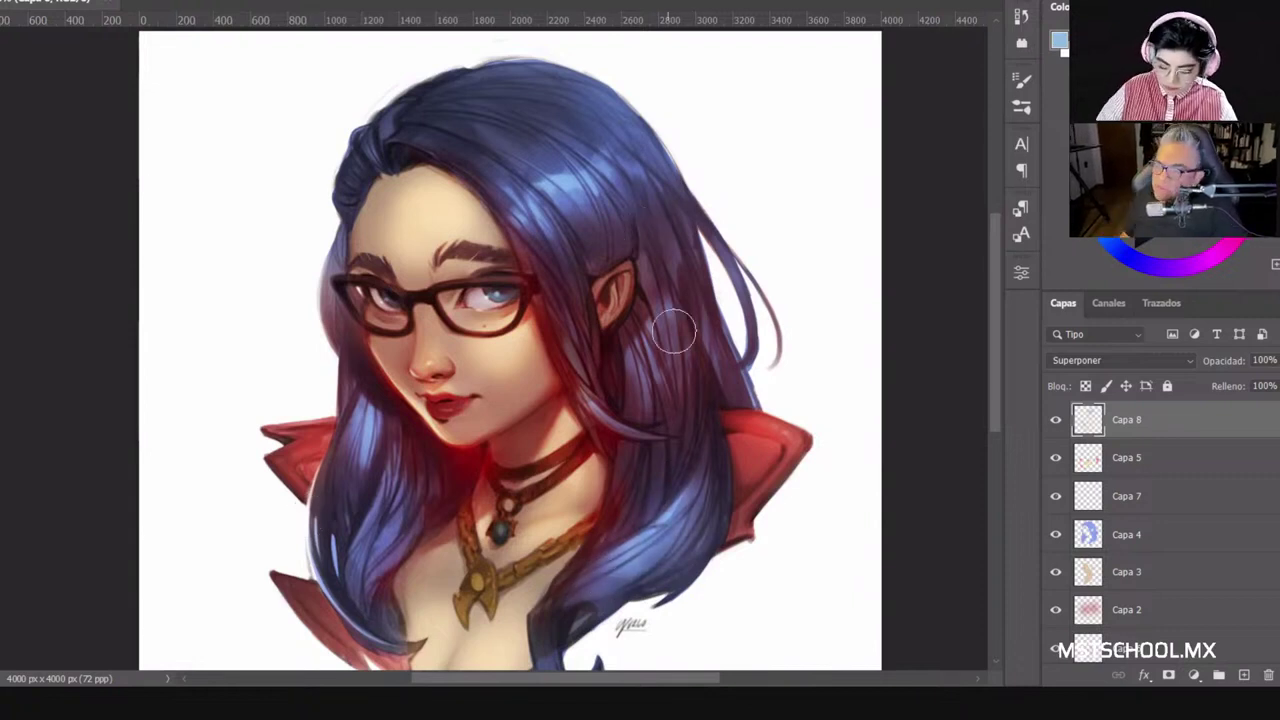
pyautogui.rightClick(645, 370)
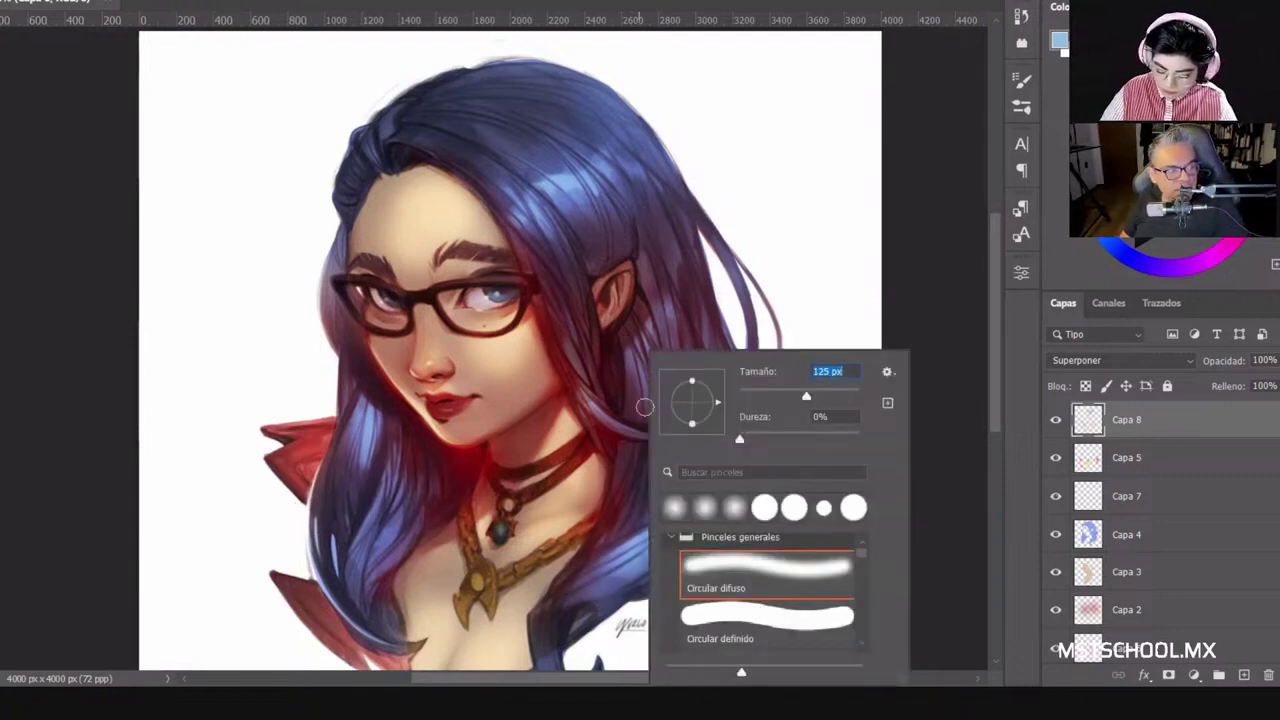
pyautogui.click(645, 407)
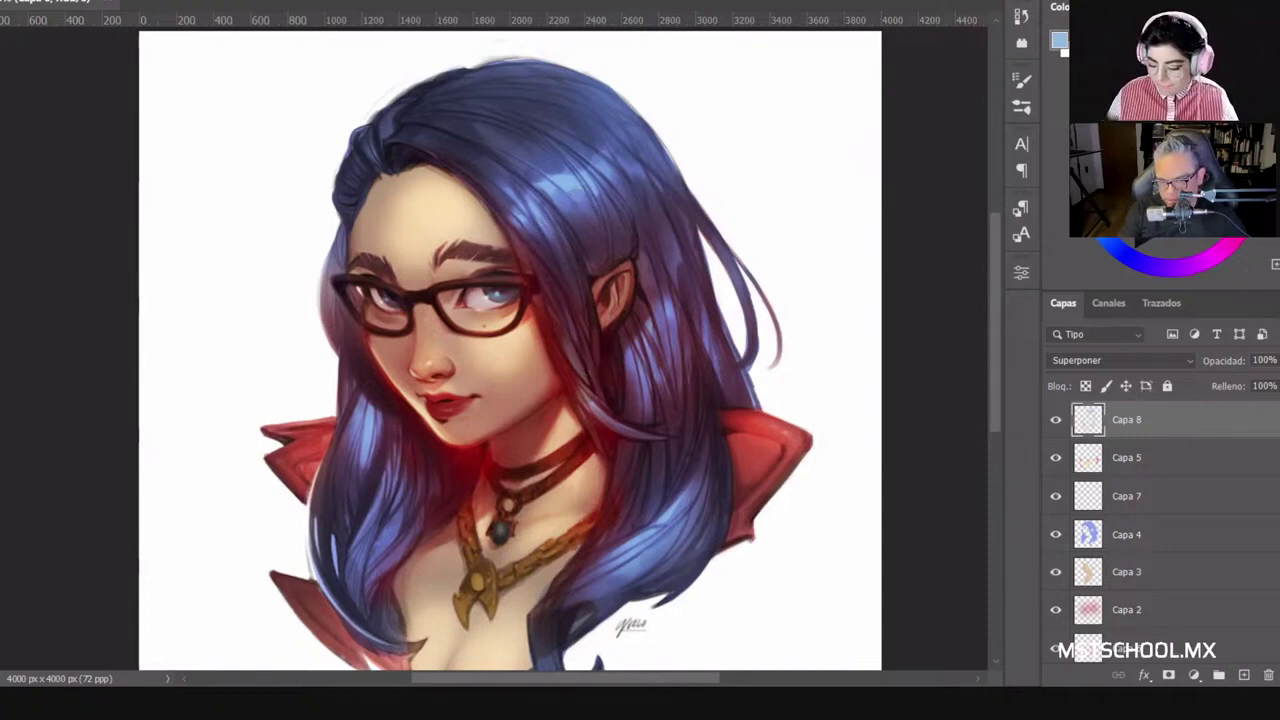
pyautogui.click(1055, 420)
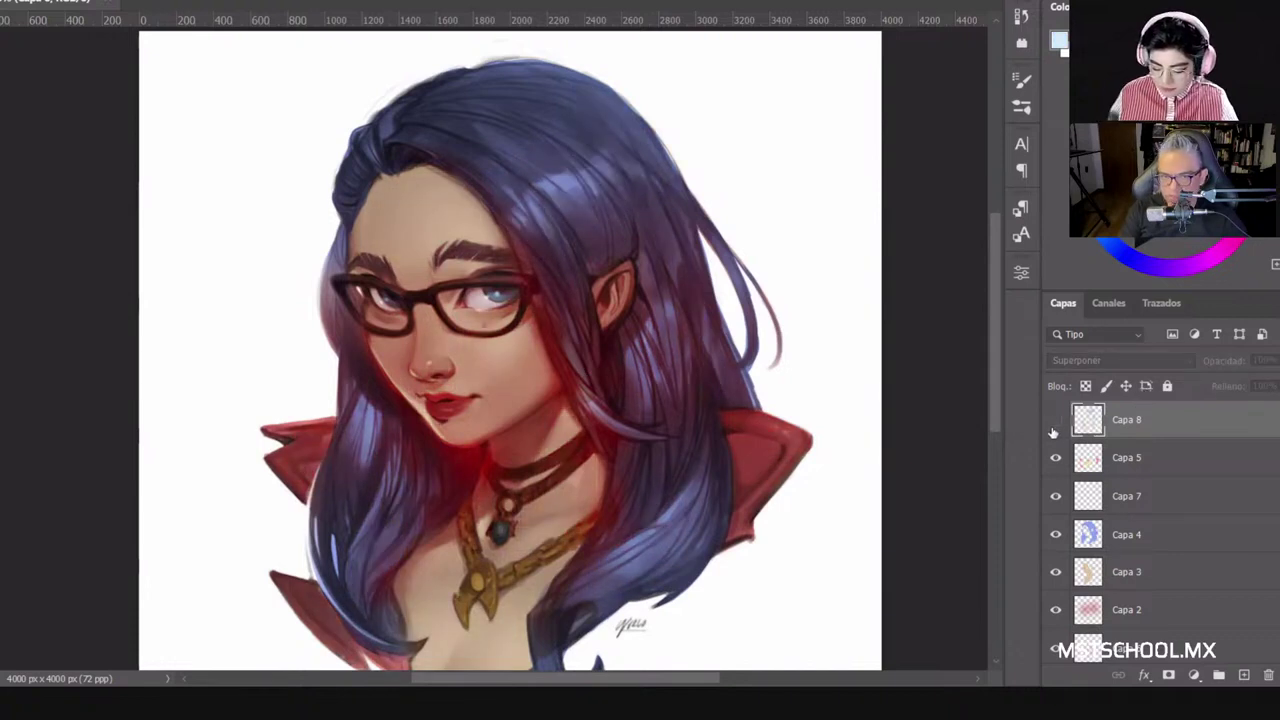
pyautogui.click(1055, 420)
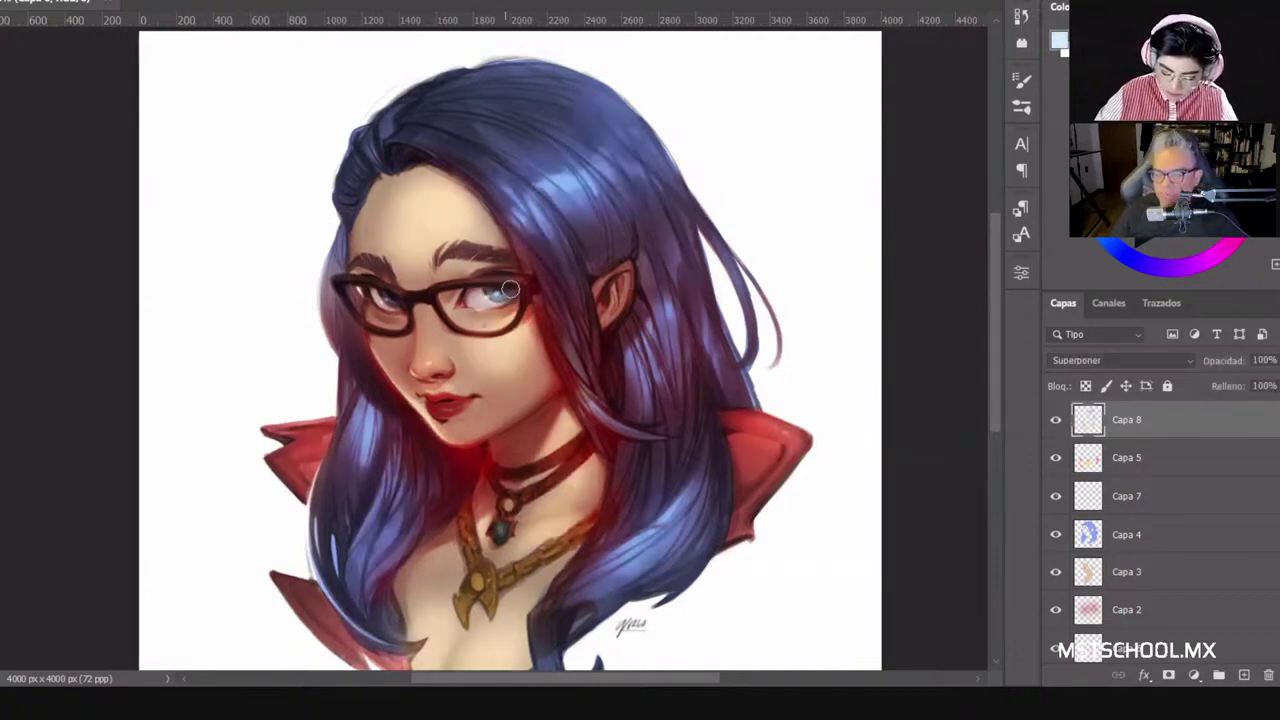
# Step: Brighten the blue iris behind the glasses with pale blue, using the soft brush at a small size such as 74 px
pyautogui.rightClick(538, 325)
pyautogui.click(496, 296)
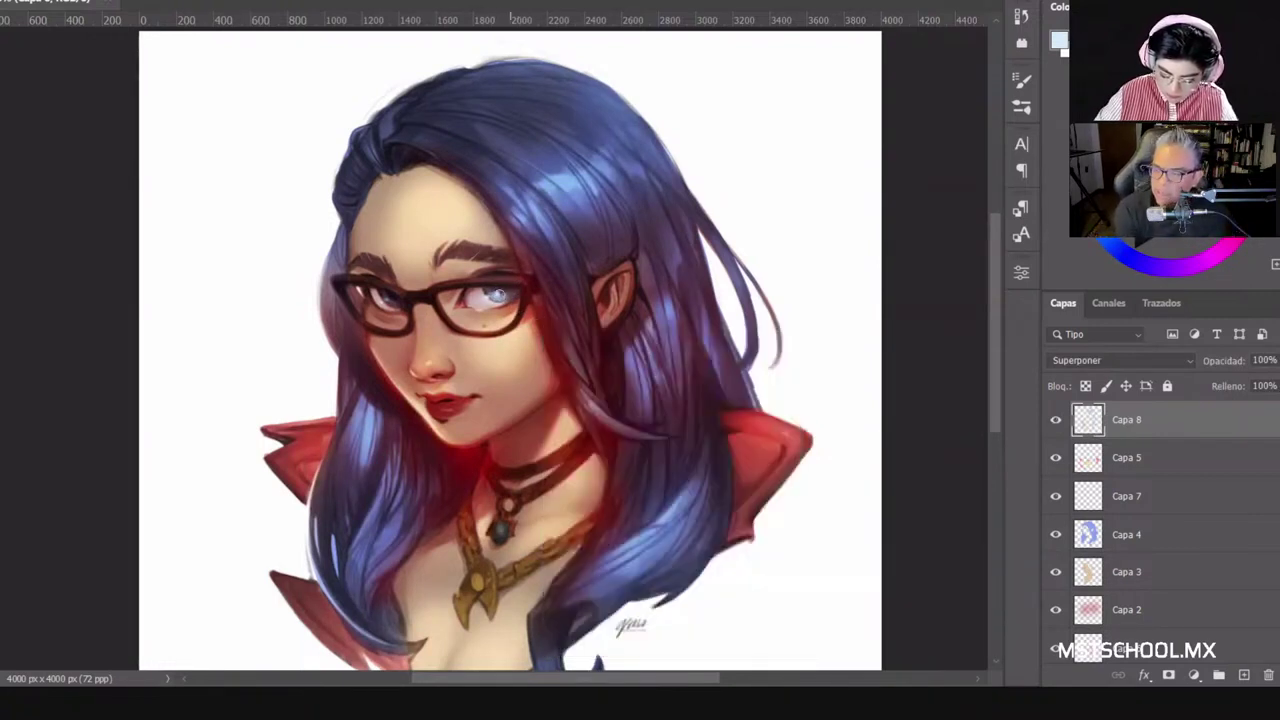
pyautogui.rightClick(707, 439)
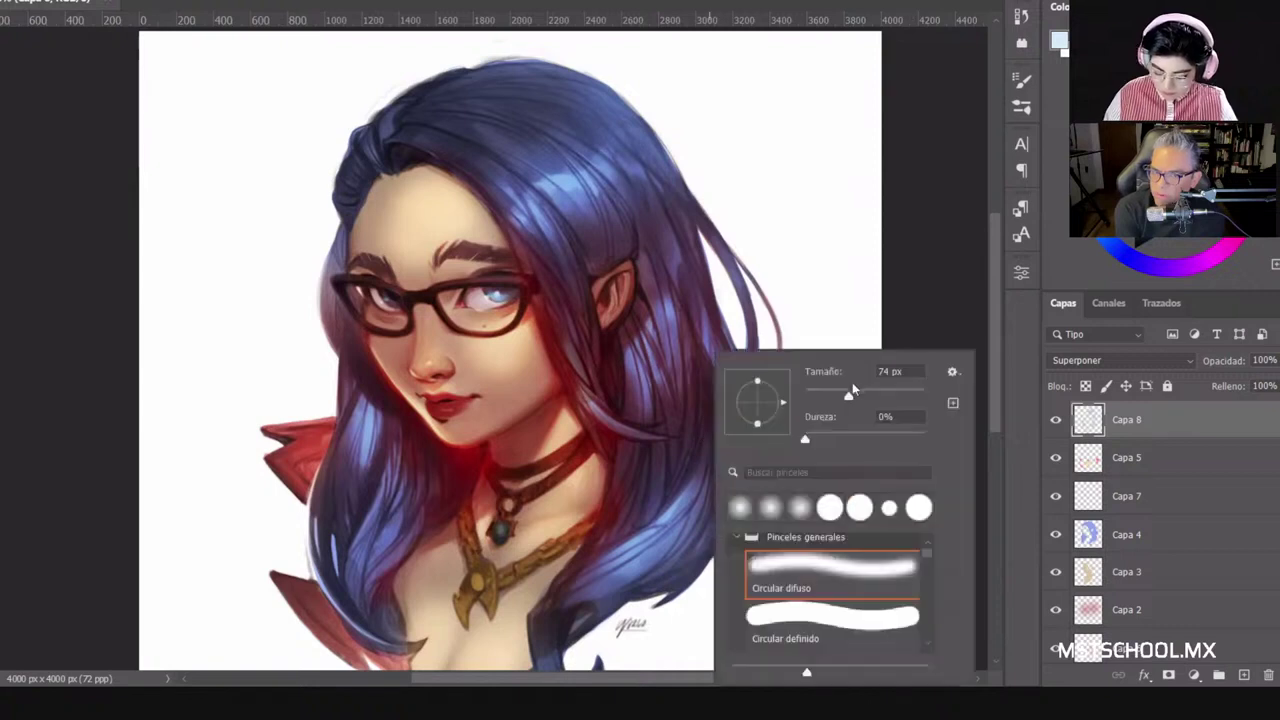
pyautogui.click(498, 297)
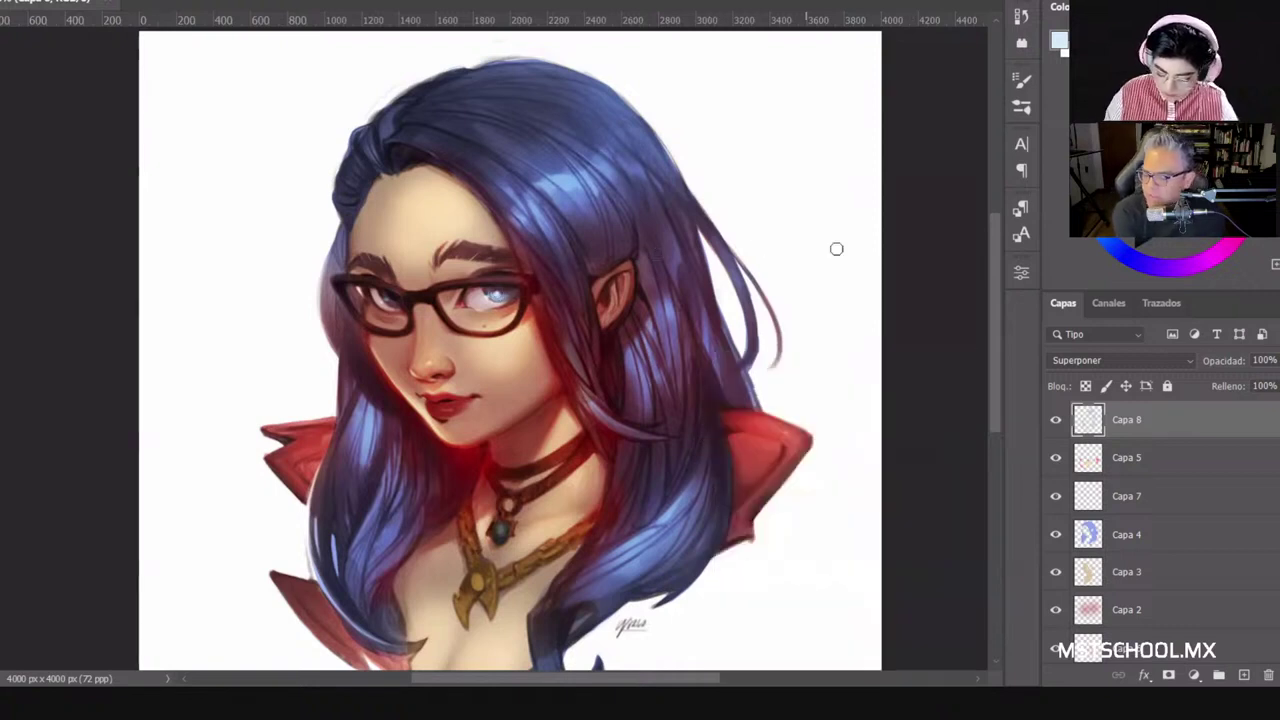
# Step: Compare the portrait with "Capa 8" and "Capa 2" hidden and shown
pyautogui.scroll(-3, 796, 410)
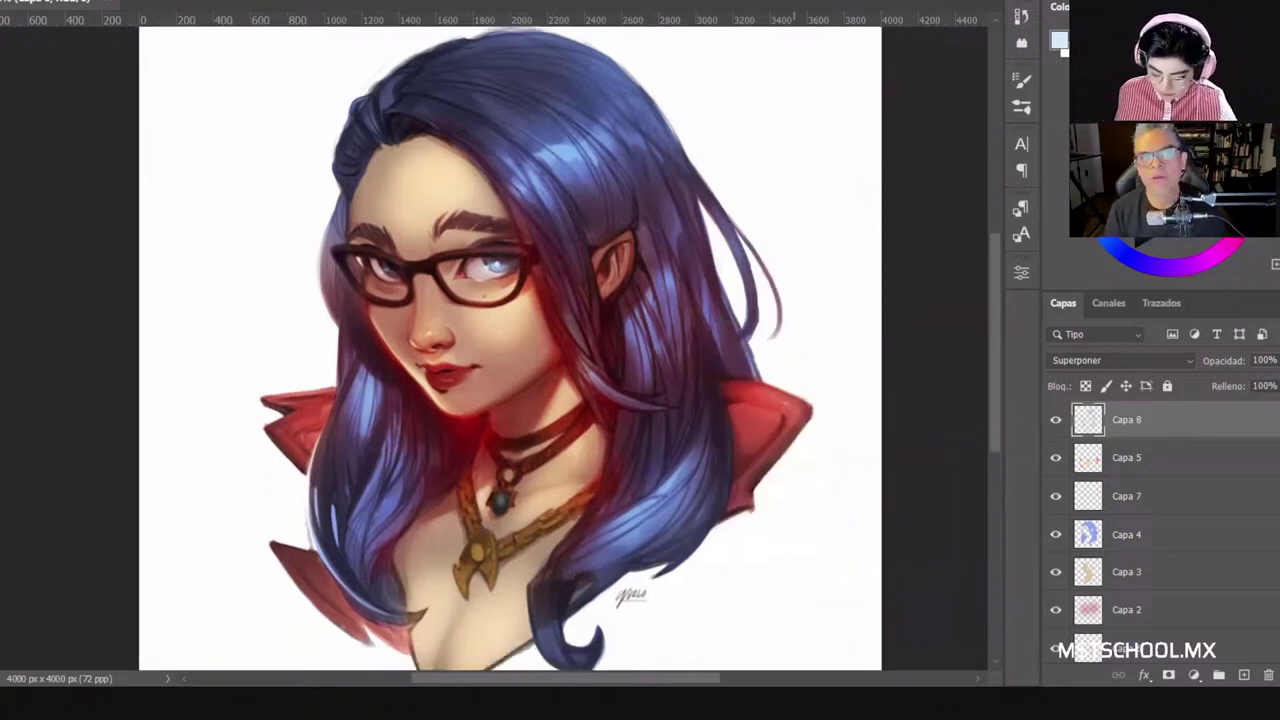
pyautogui.click(1054, 421)
pyautogui.click(1054, 421)
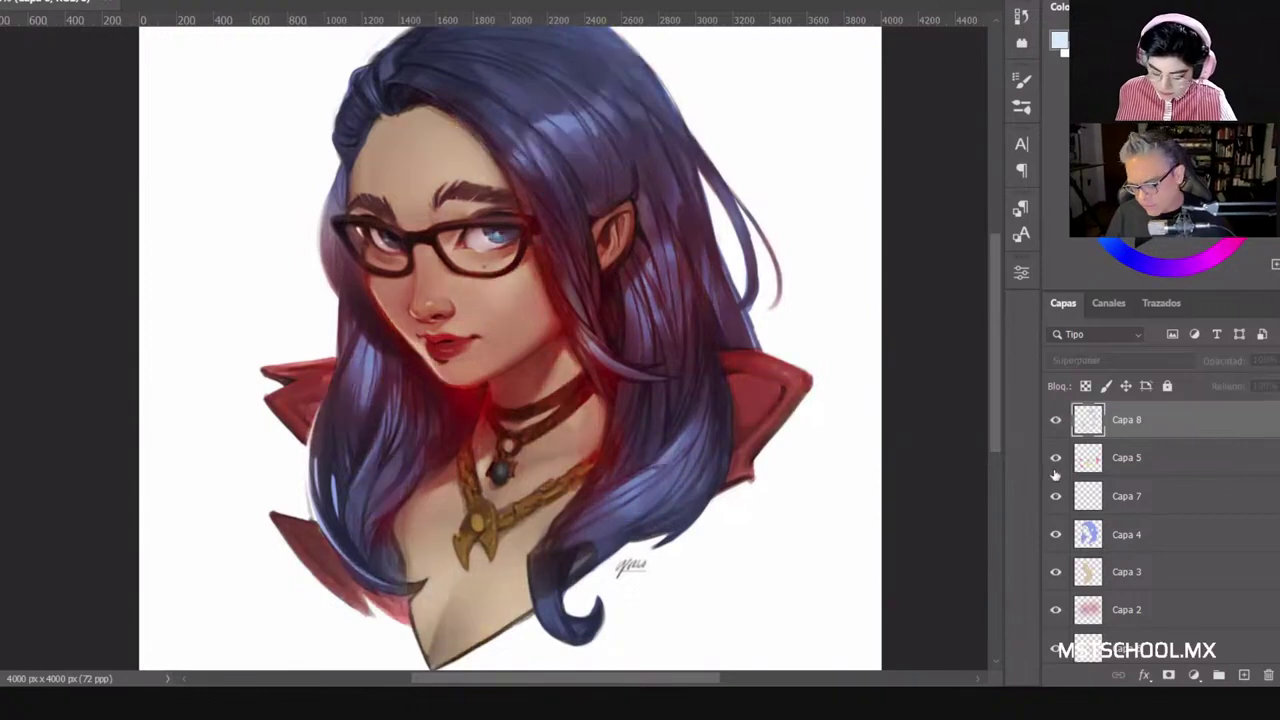
pyautogui.click(1048, 620)
pyautogui.click(1048, 620)
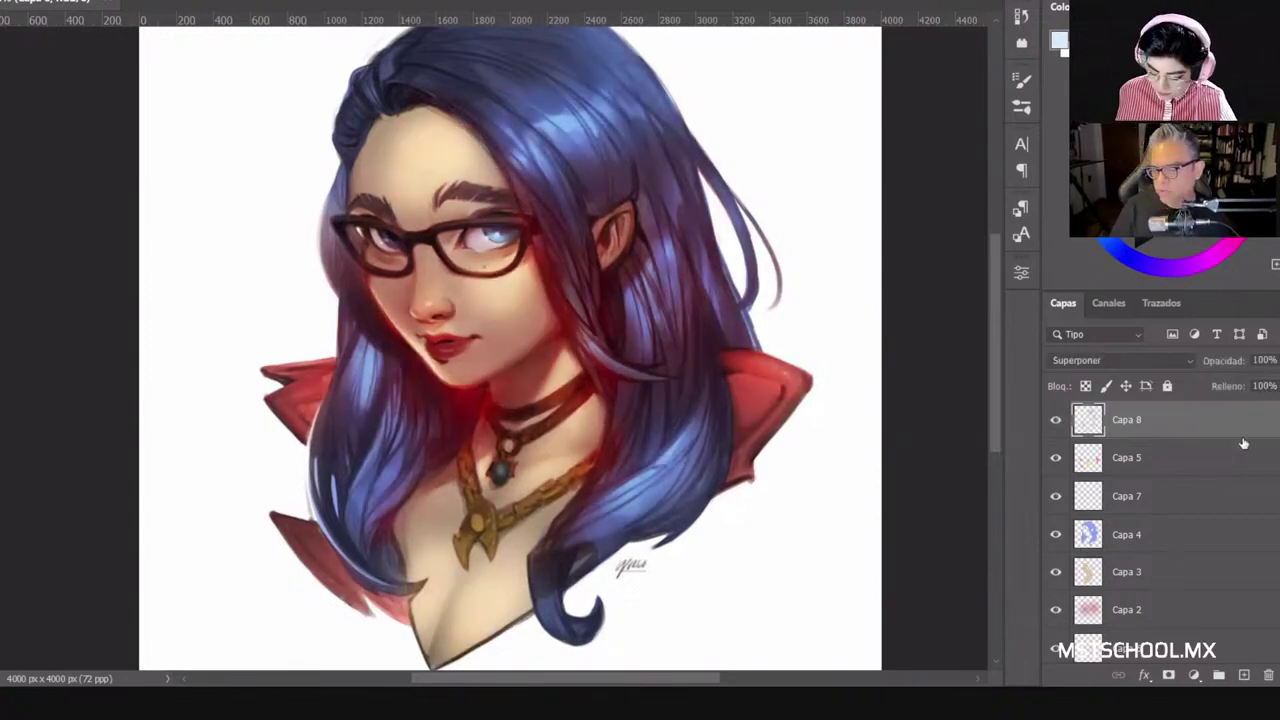
# Step: Set the opacity of layer "Capa 2" to 83%, then return to layer "Capa 8"
pyautogui.click(1240, 609)
pyautogui.click(1270, 360)
pyautogui.moveTo(1274, 385)
pyautogui.mouseDown()
pyautogui.moveTo(1260, 393)
pyautogui.moveTo(1273, 386)
pyautogui.mouseUp()
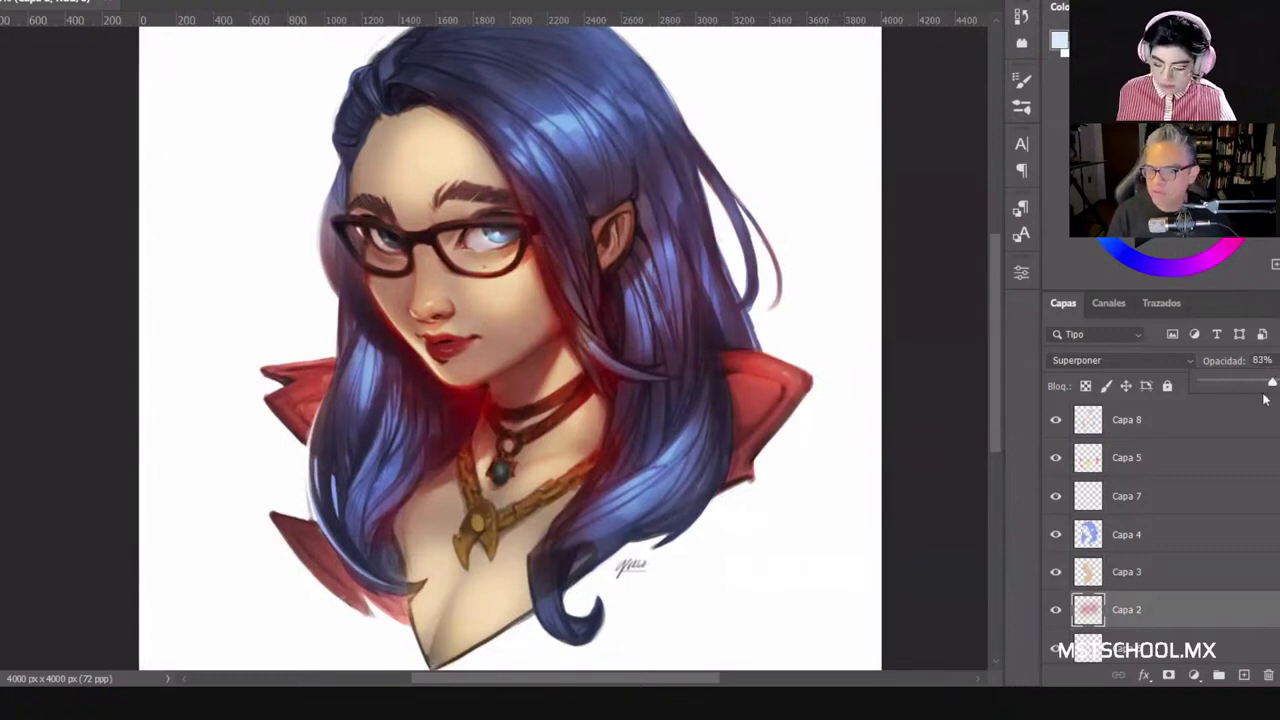
pyautogui.click(1095, 422)
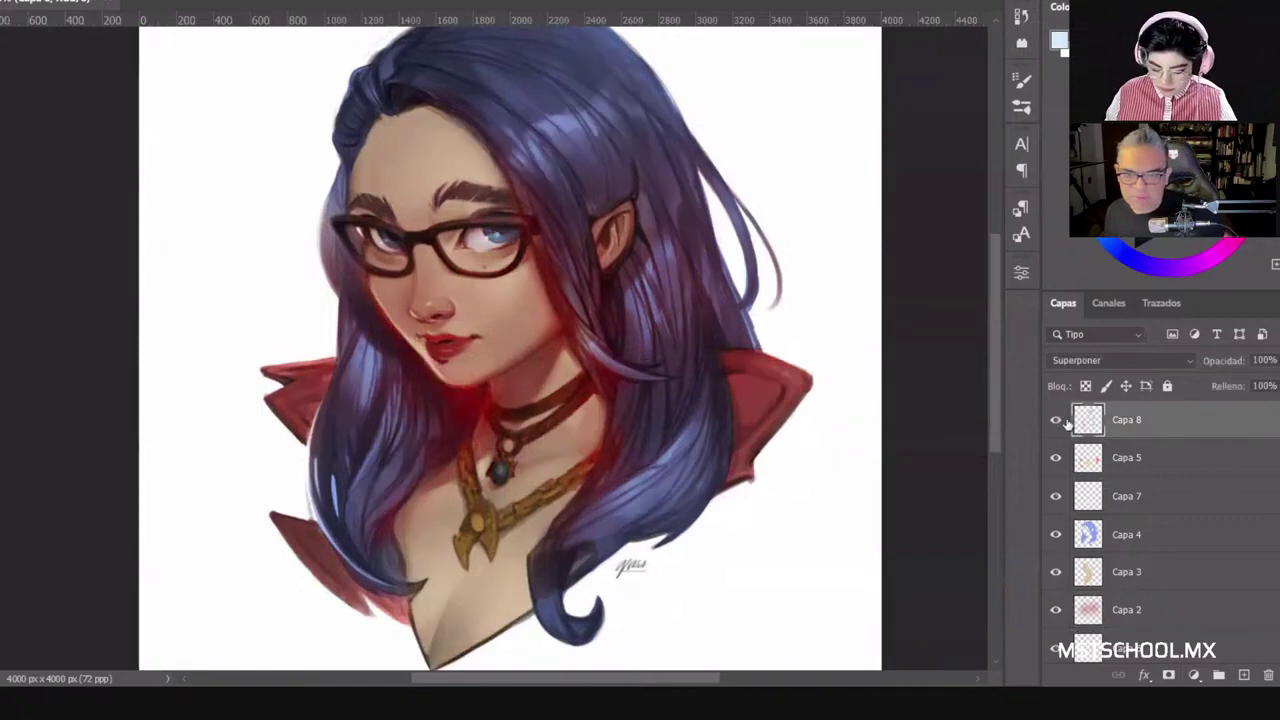
# Step: Enlarge the soft round brush to about 403 px with 0% hardness for work on "Capa 8"
pyautogui.scroll(2, 545, 318)
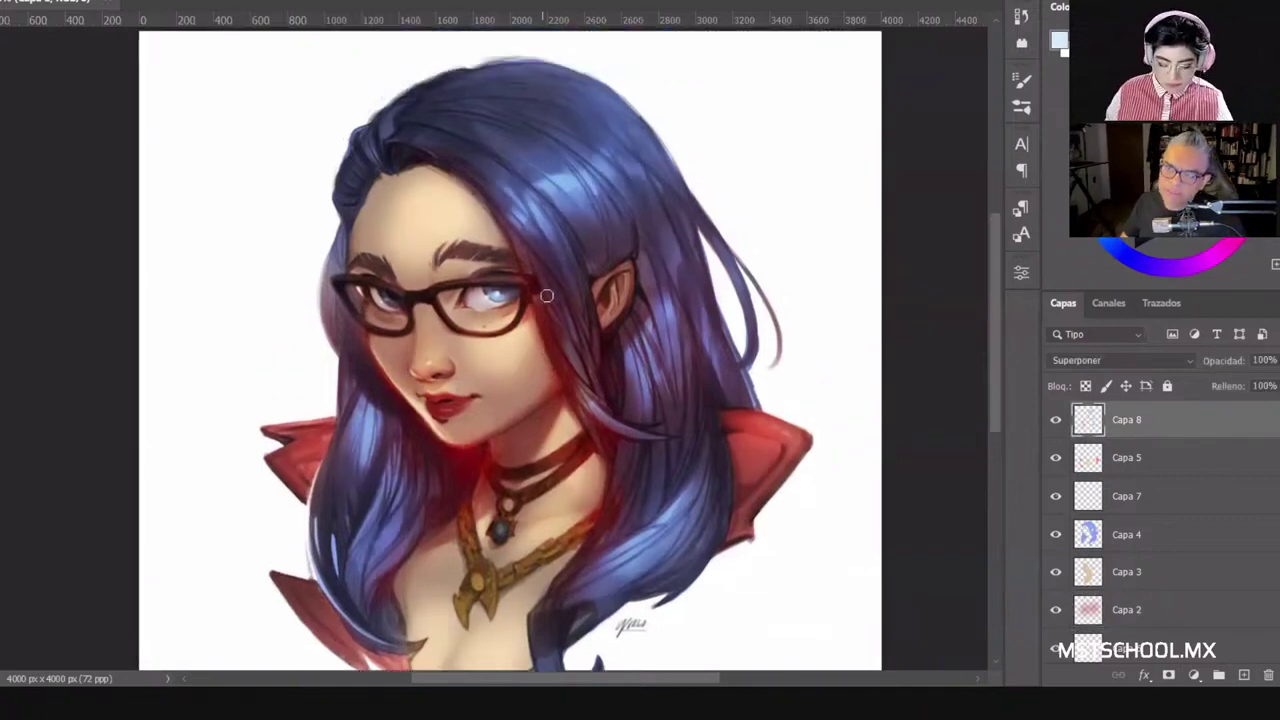
pyautogui.rightClick(546, 286)
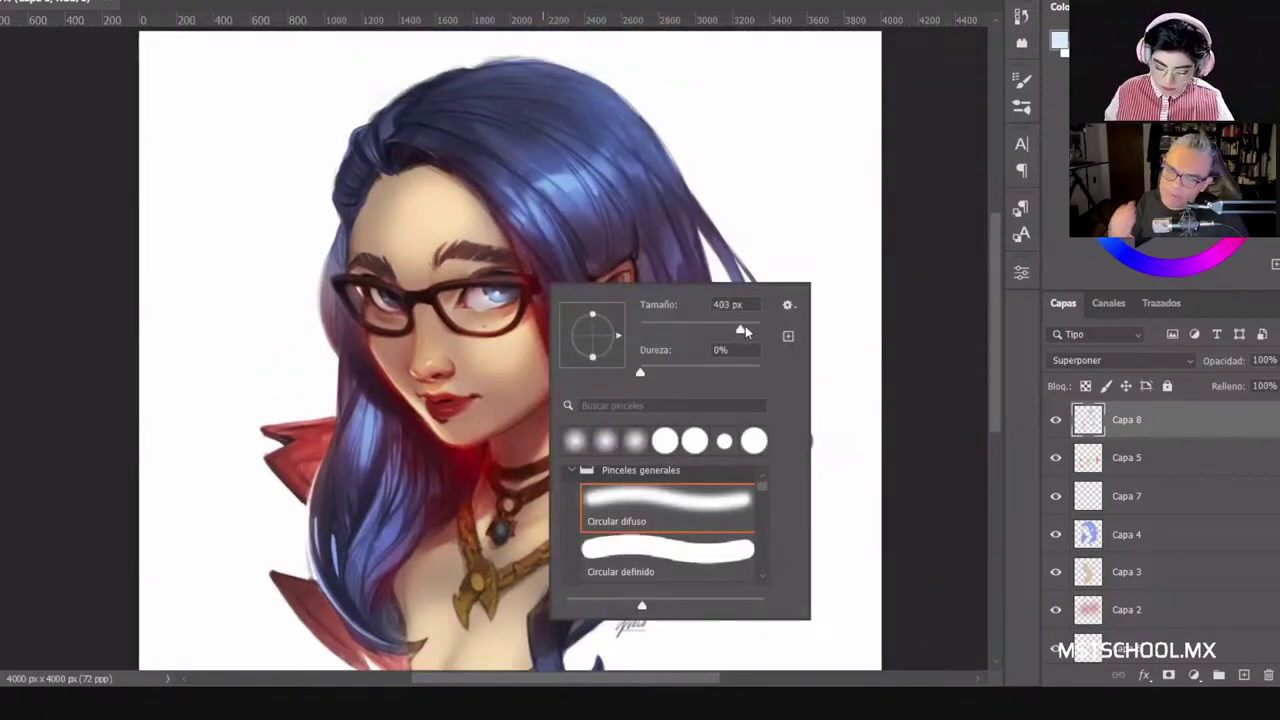
pyautogui.click(745, 332)
pyautogui.press('Return')
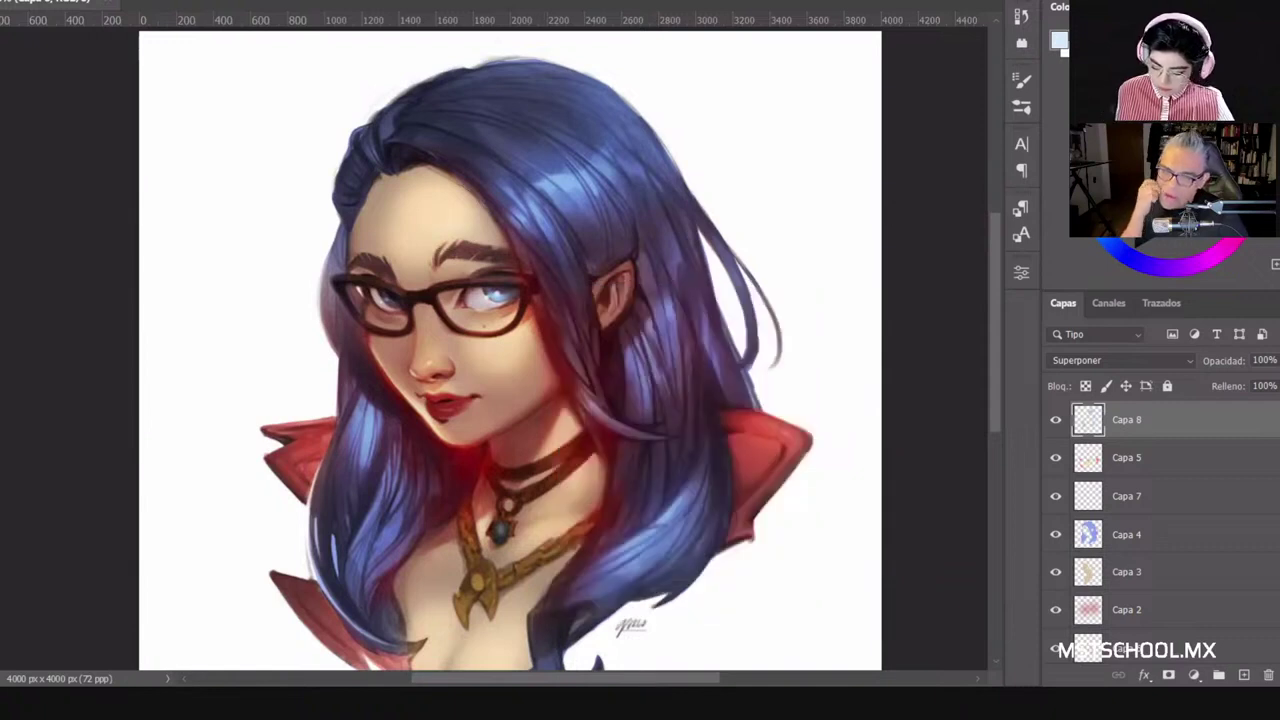
# Step: Pick a yellow paint colour and check Capa 8 by hiding and showing it again
pyautogui.click(1150, 135)
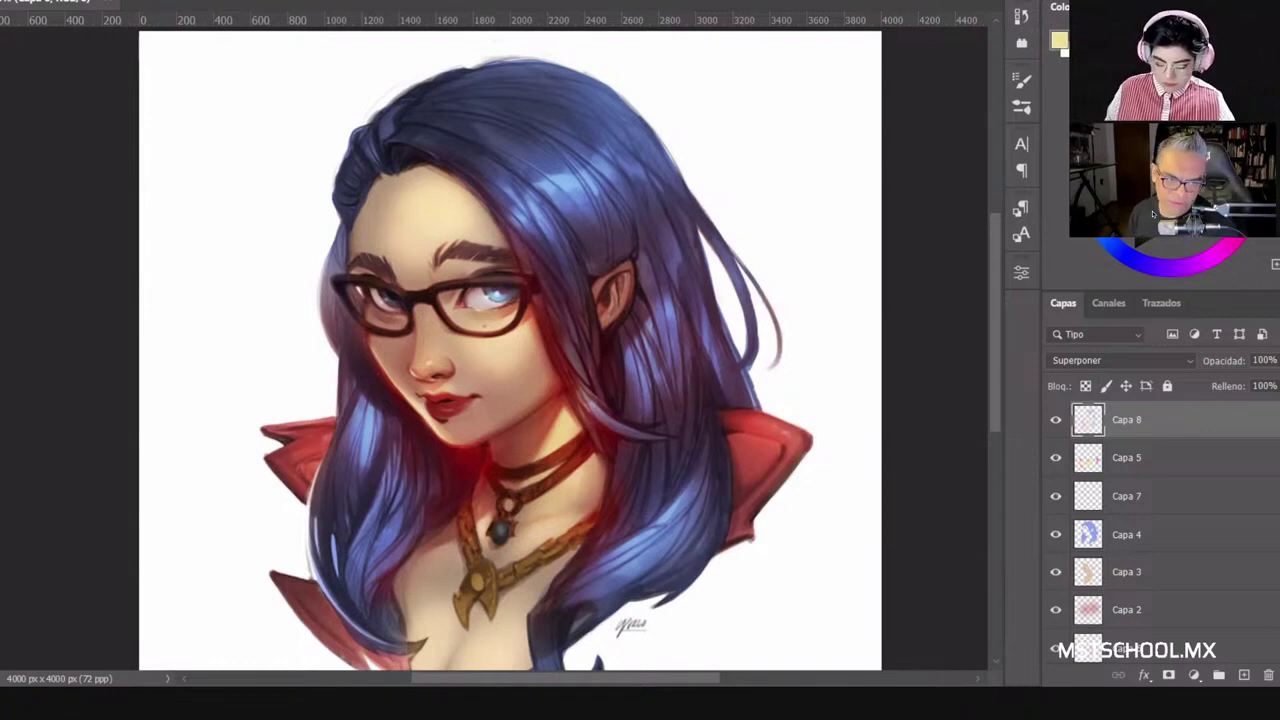
pyautogui.click(1053, 427)
pyautogui.click(1052, 427)
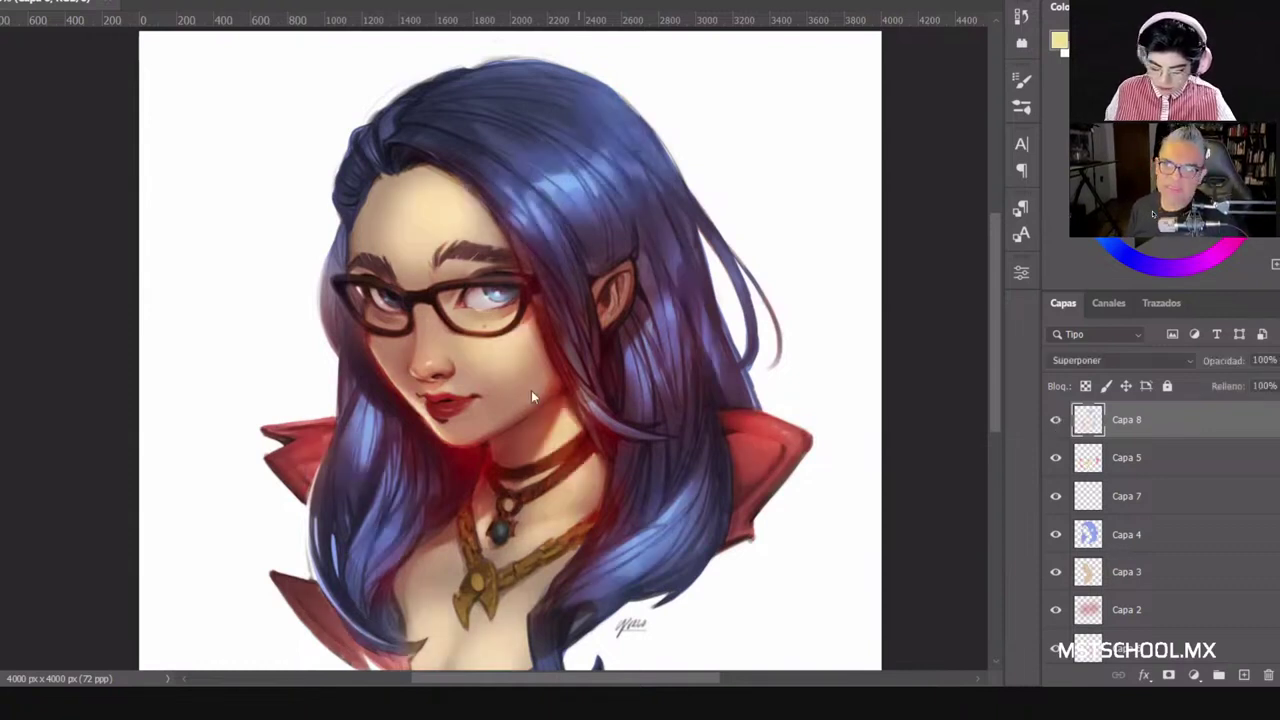
# Step: Set the Circular difuso brush to 497 px for painting on Capa 8
pyautogui.rightClick(531, 391)
pyautogui.click(1099, 434)
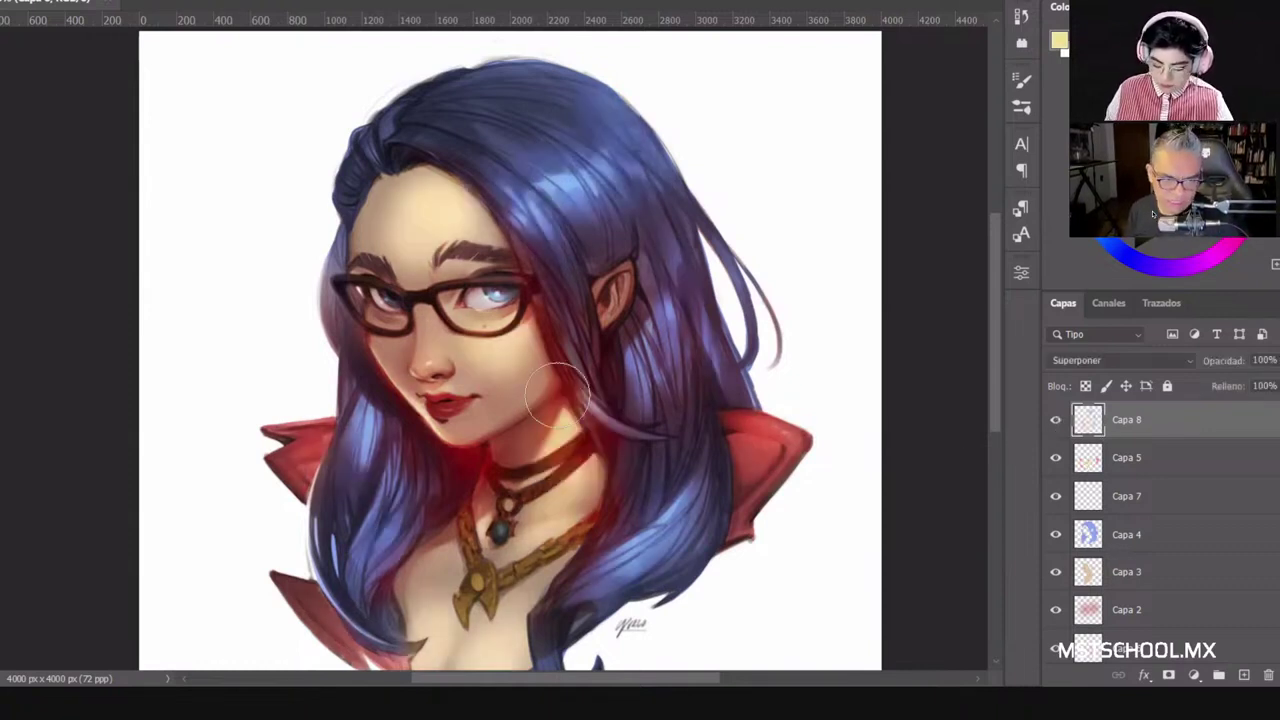
pyautogui.rightClick(714, 422)
pyautogui.click(753, 395)
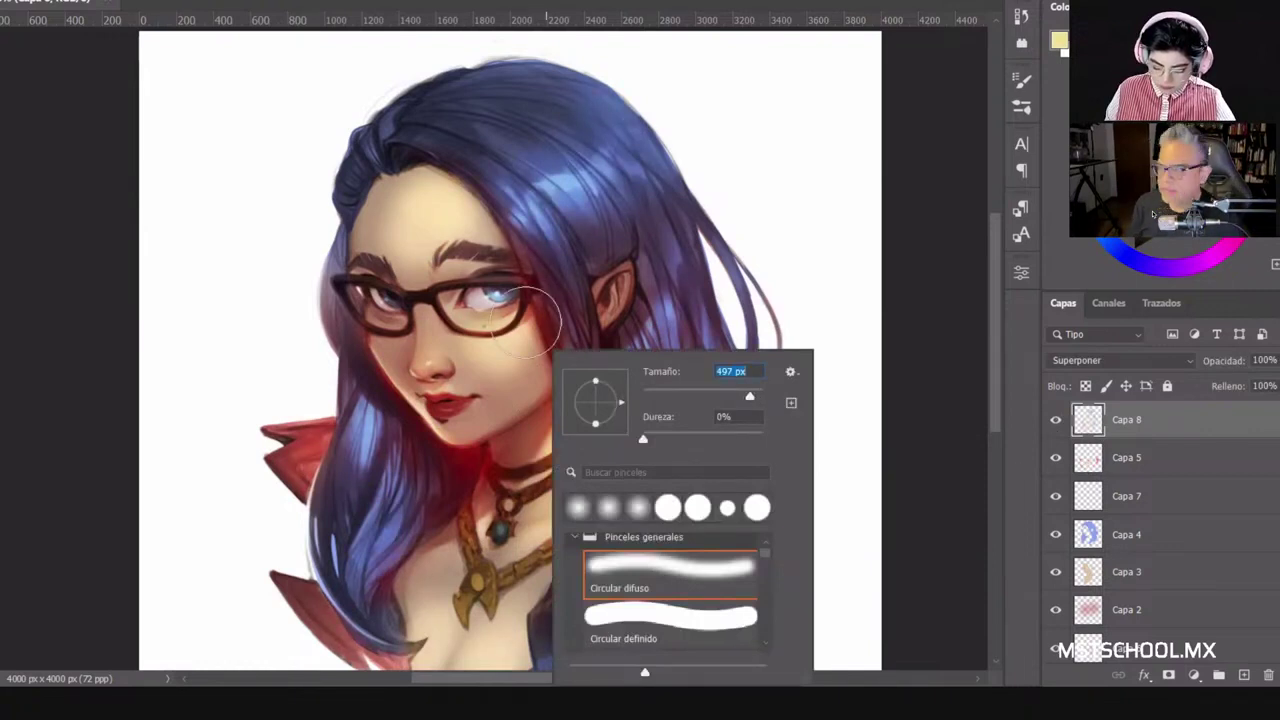
pyautogui.press('Return')
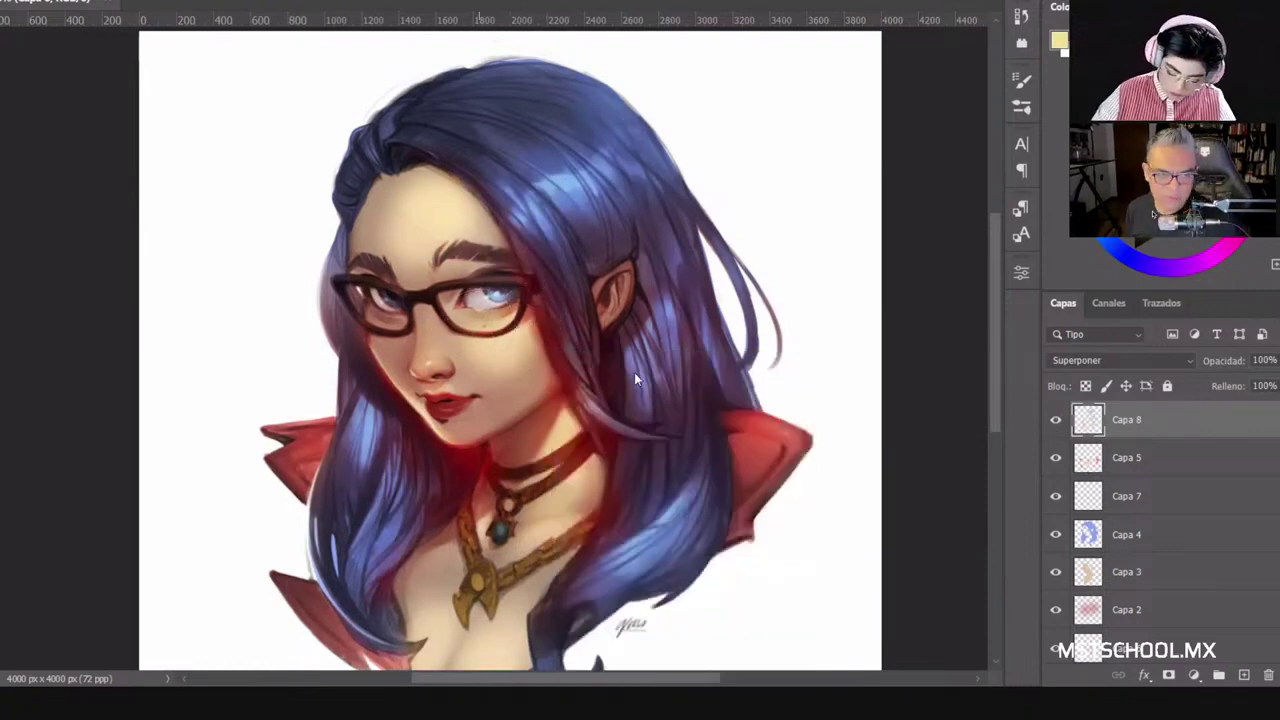
# Step: Reduce the Circular difuso brush to 64 px and readjust its size for detail painting on Capa 8
pyautogui.rightClick(500, 332)
pyautogui.press('Return')
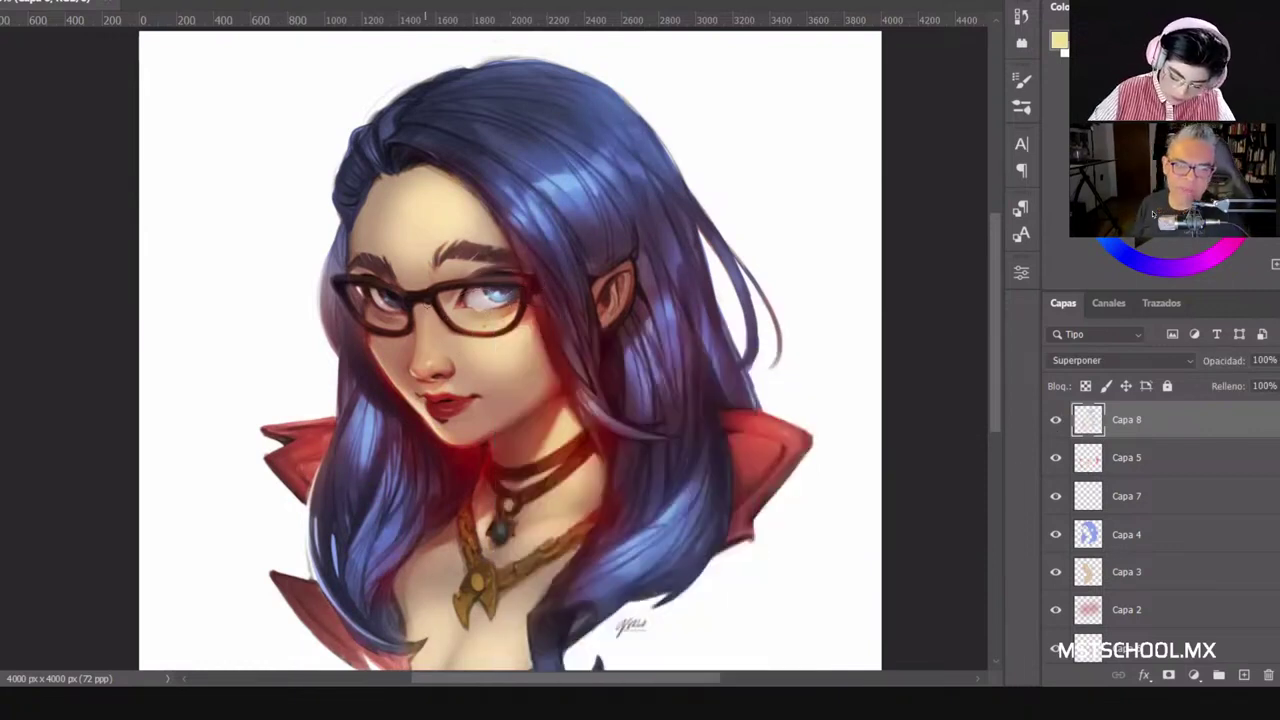
pyautogui.rightClick(500, 319)
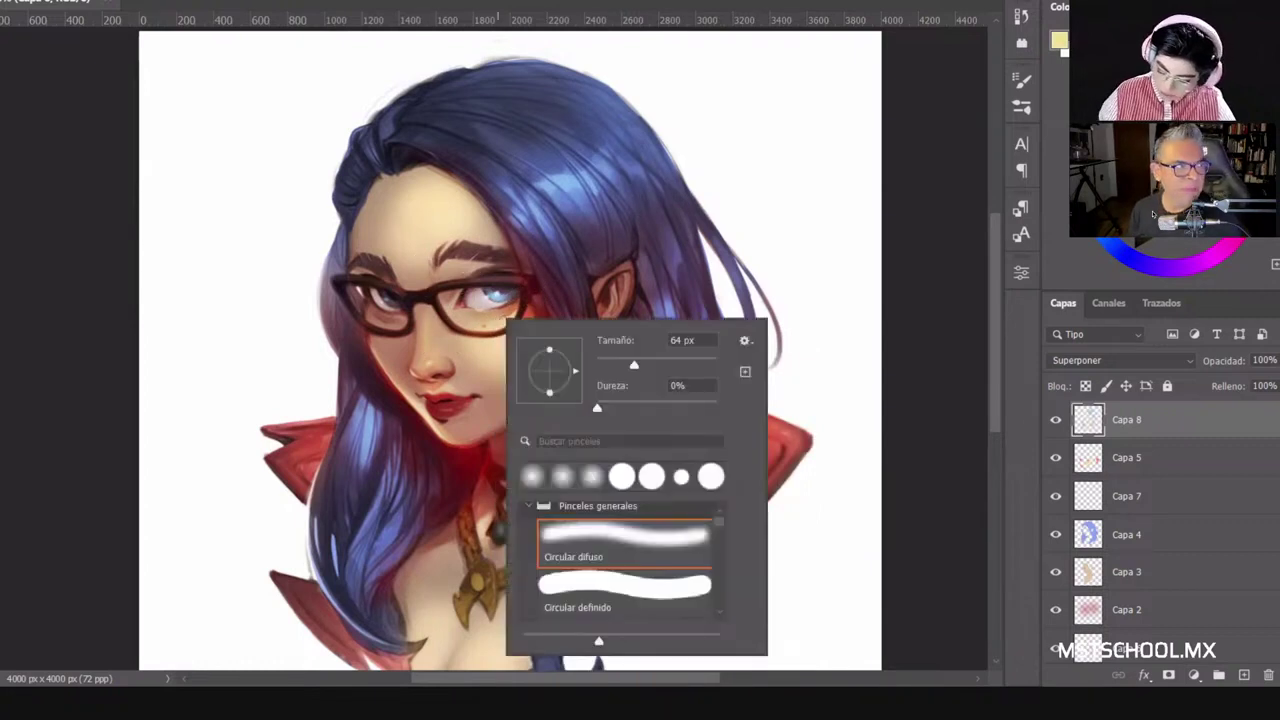
pyautogui.press('Return')
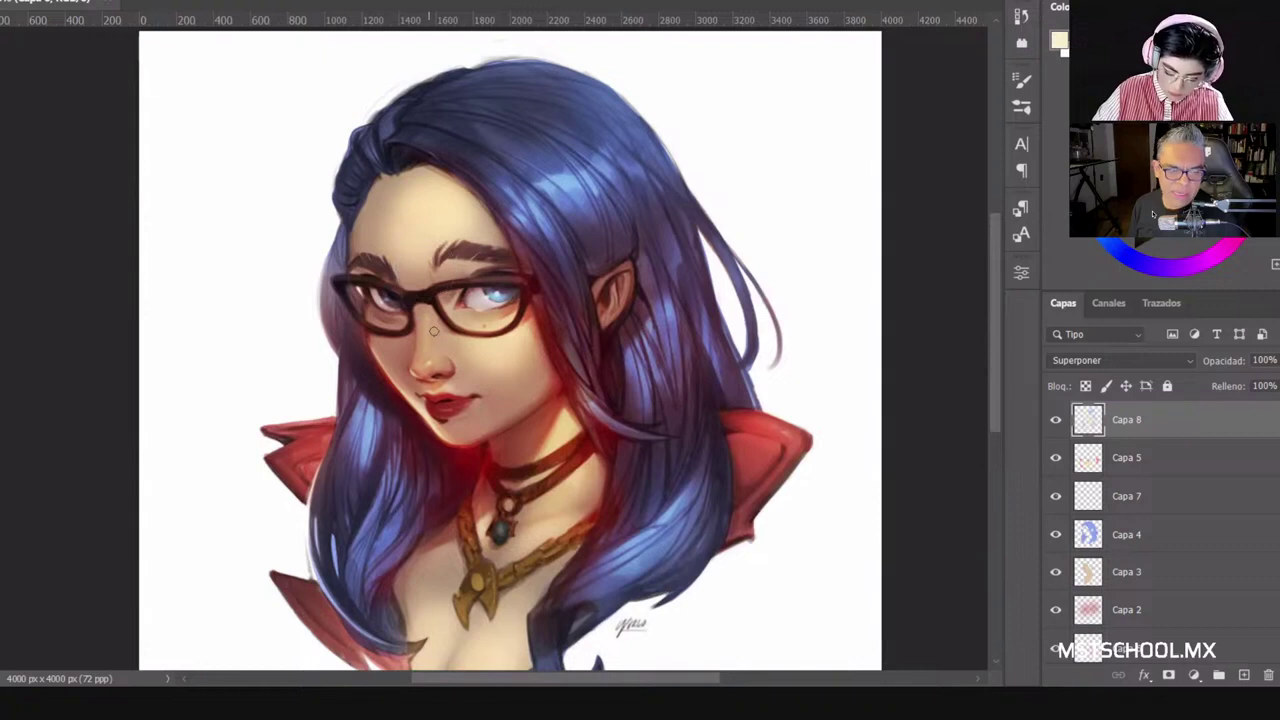
pyautogui.rightClick(605, 262)
pyautogui.press('Return')
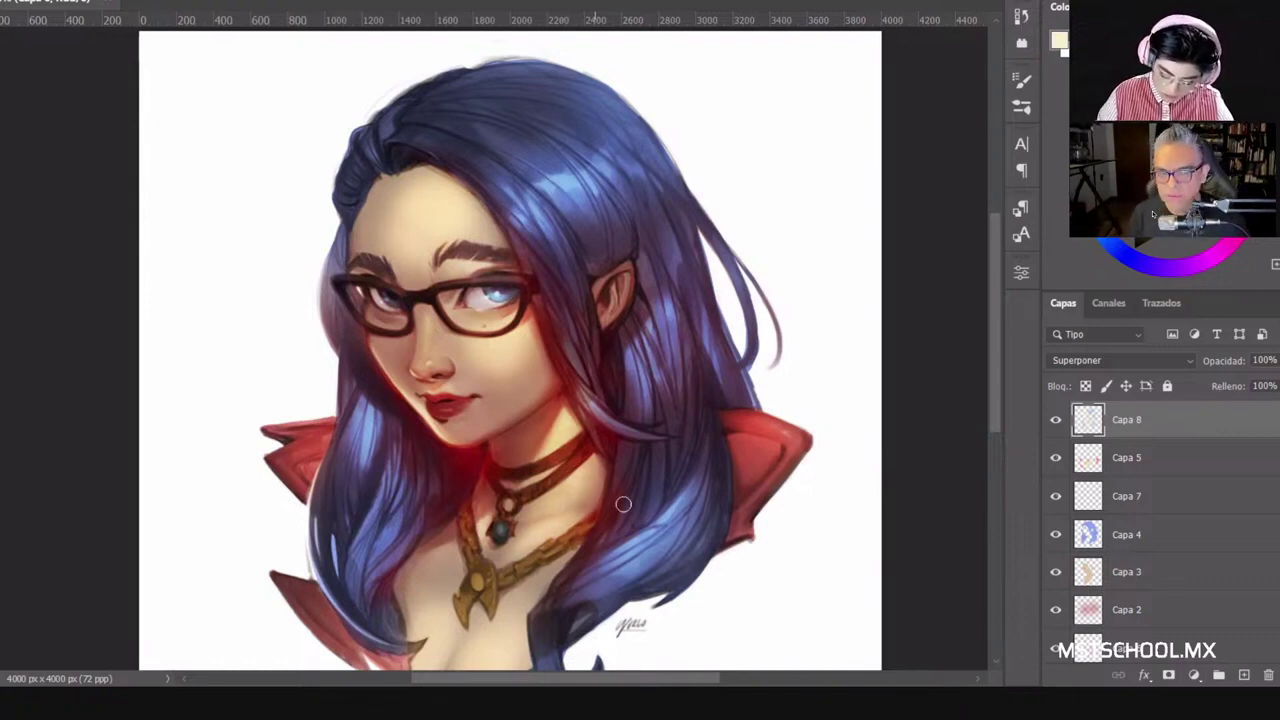
# Step: Make the Multiplicar layer Capa 4 active and hide and show it to check the hair shading
pyautogui.moveTo(691, 468); pyautogui.dragTo(702, 379)
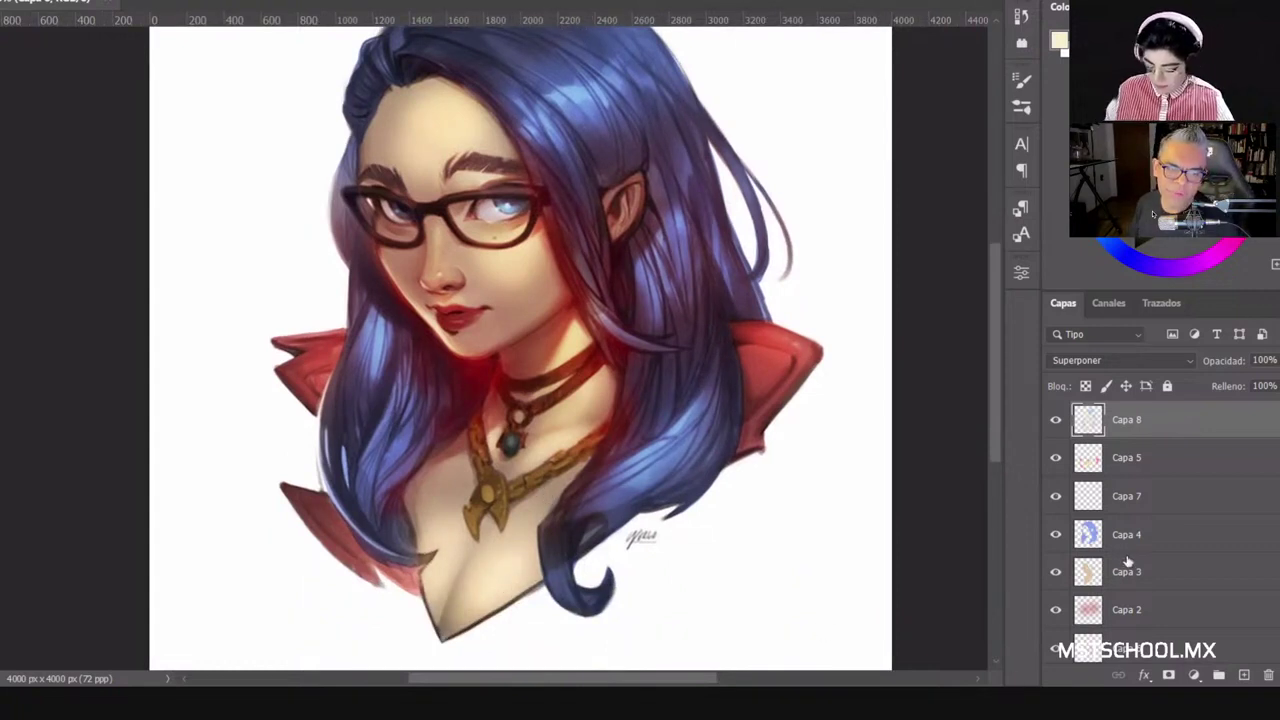
pyautogui.hotkey('alt', '[')
pyautogui.hotkey('alt', '[')
pyautogui.hotkey('alt', '[')
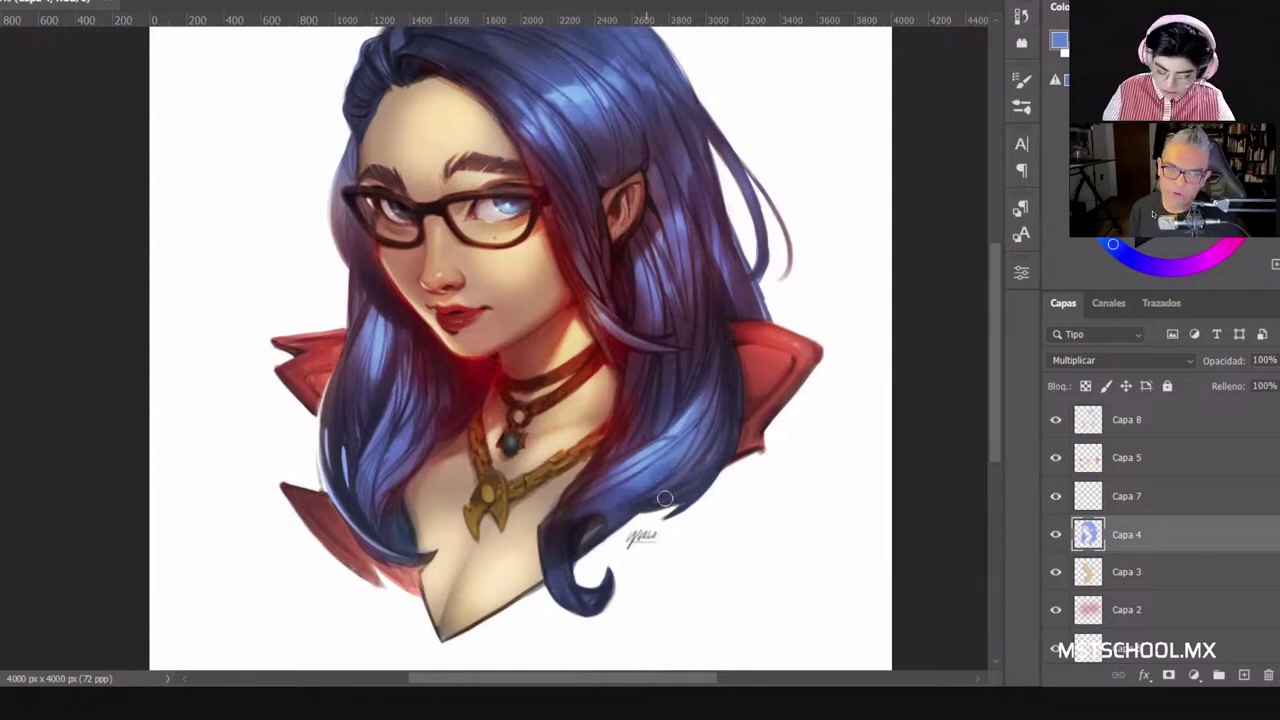
pyautogui.moveTo(816, 462); pyautogui.dragTo(798, 534)
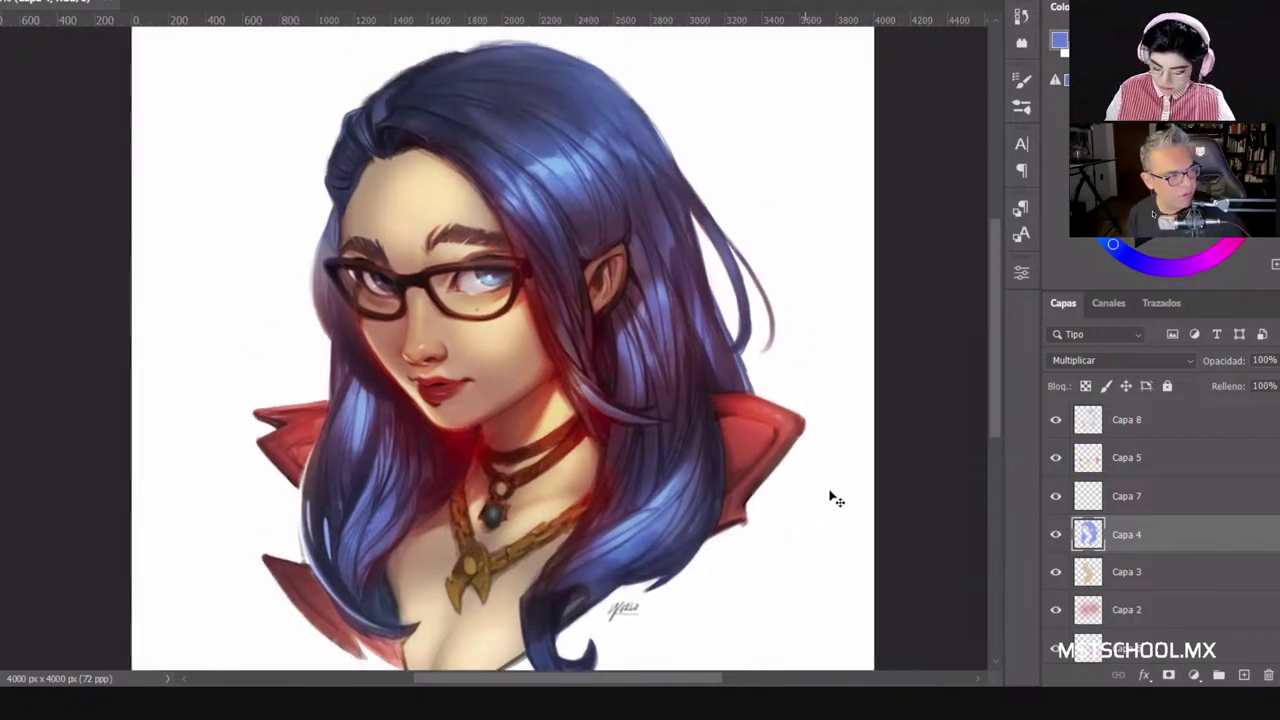
pyautogui.click(1055, 534)
pyautogui.click(1055, 534)
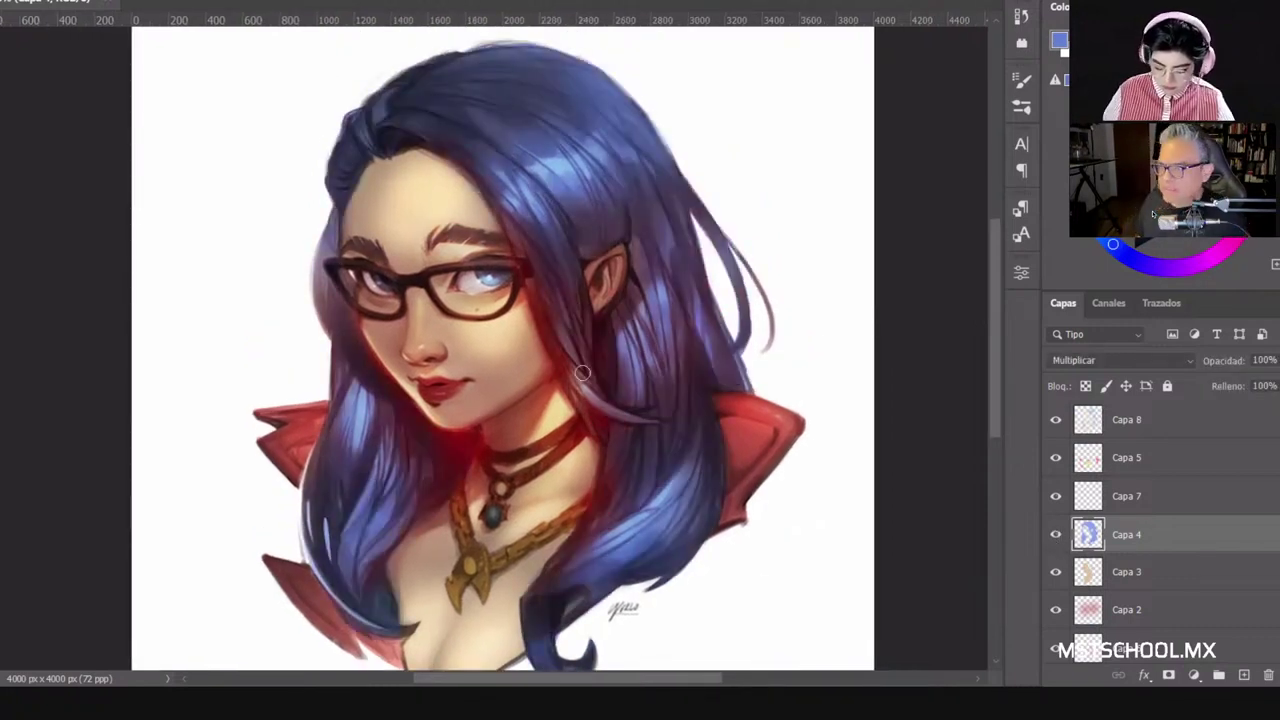
# Step: Set the soft round brush to 39 px and darken the eyebrow nearest the ear with blue on Capa 4
pyautogui.rightClick(482, 242)
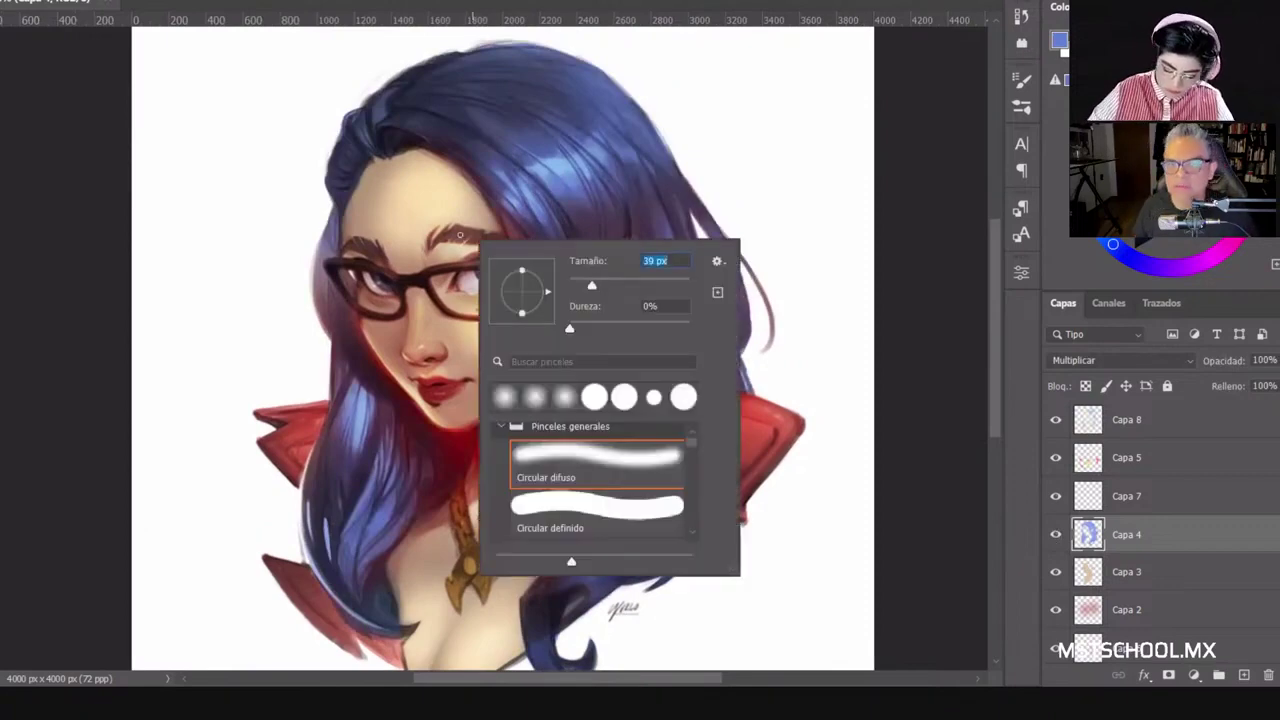
pyautogui.click(460, 234)
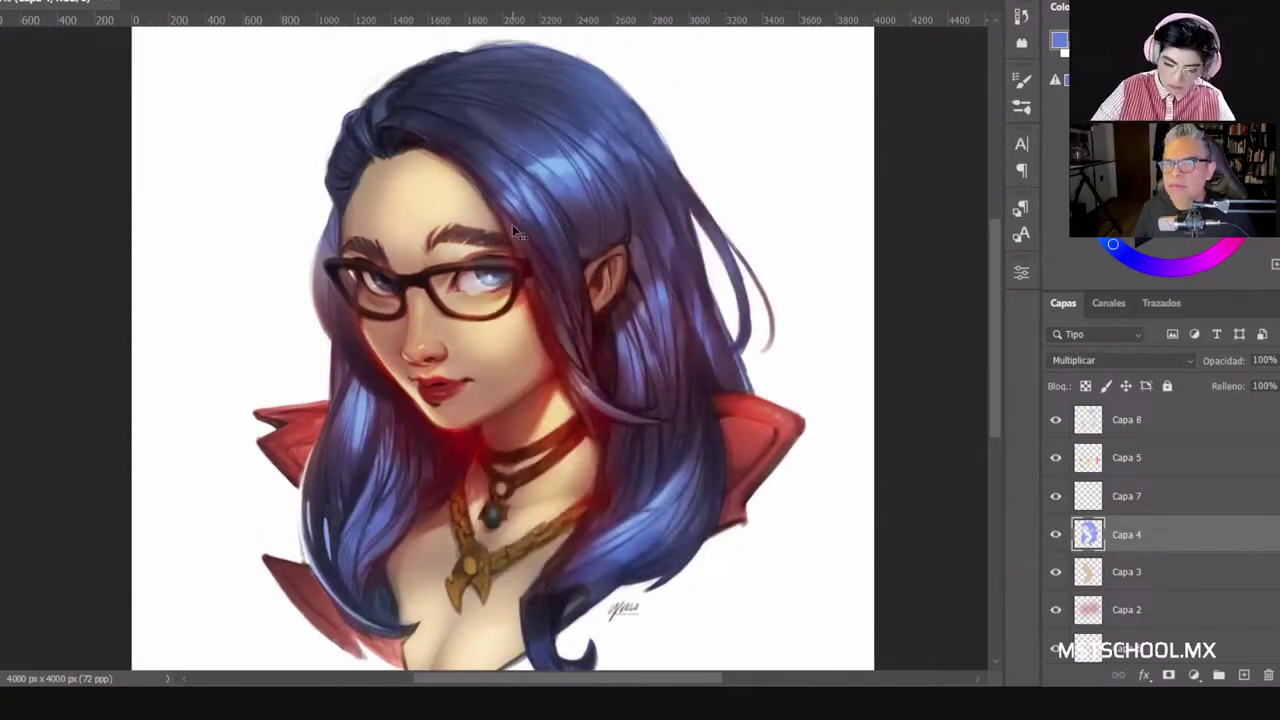
pyautogui.hotkey('ctrl', '+')
pyautogui.hotkey('ctrl', '+')
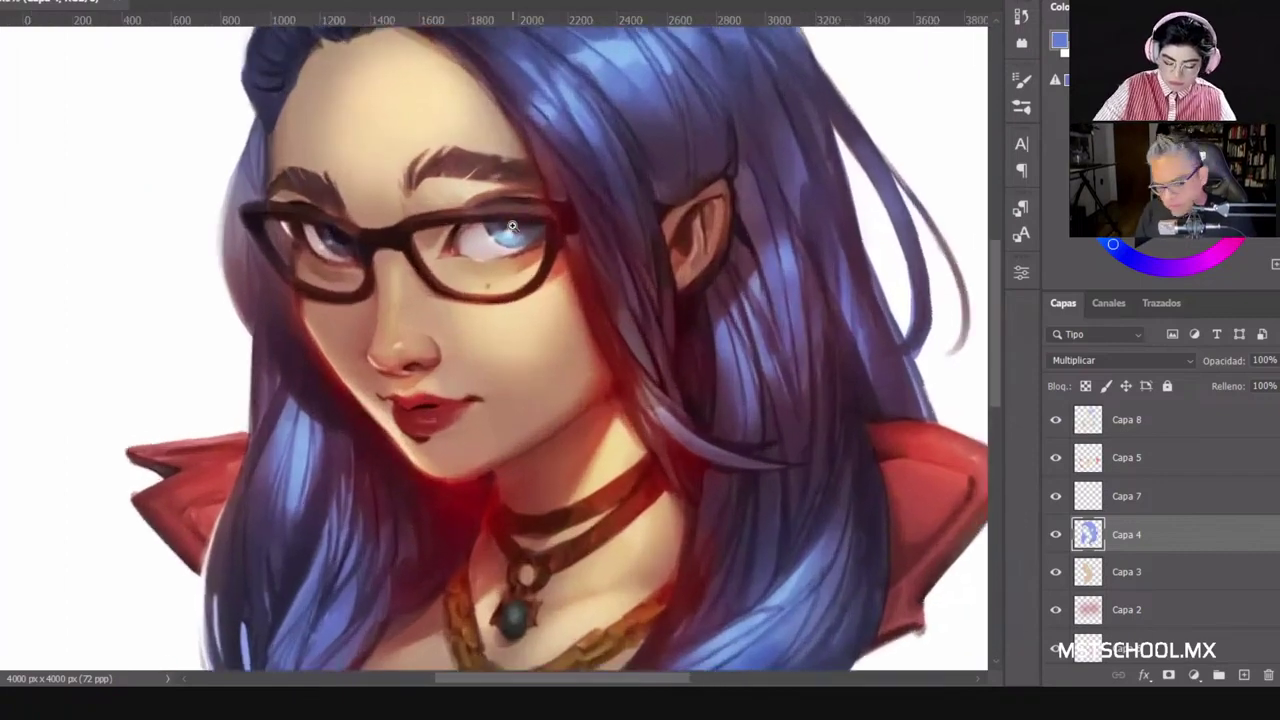
pyautogui.hotkey('ctrl', '+')
pyautogui.moveTo(563, 249); pyautogui.dragTo(609, 432)
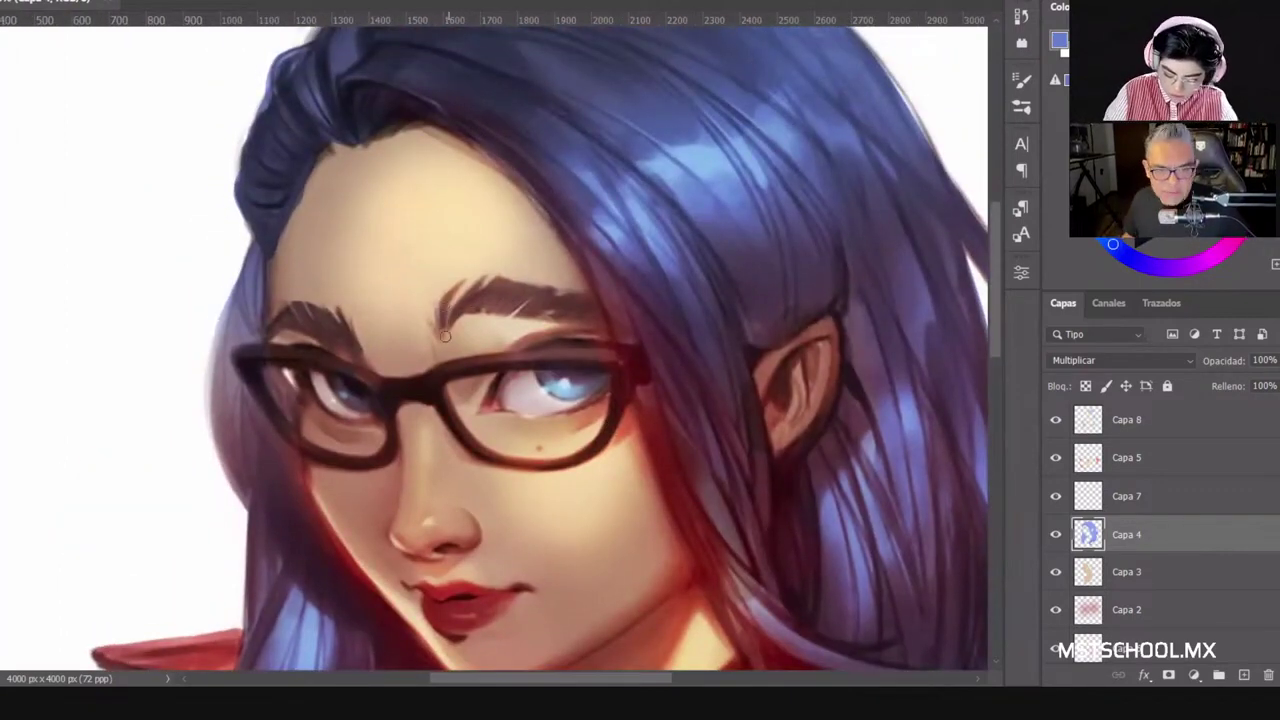
pyautogui.moveTo(497, 300); pyautogui.dragTo(484, 313)
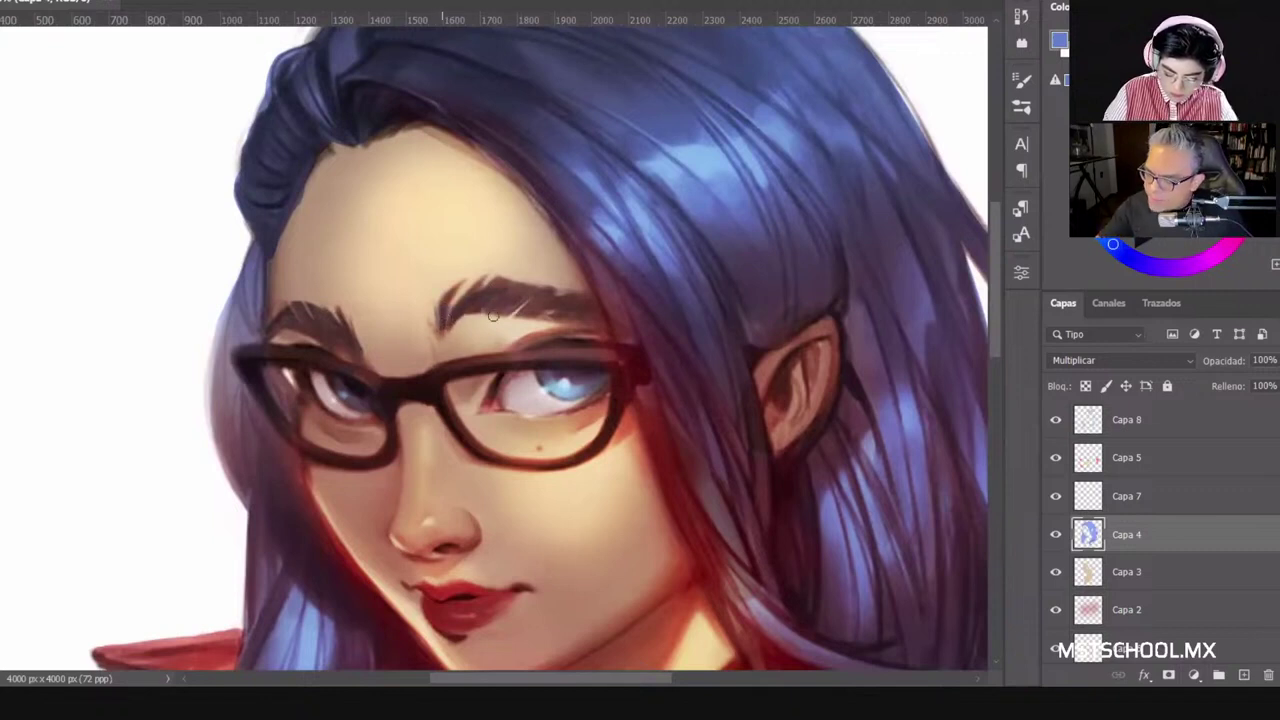
pyautogui.moveTo(500, 294)
pyautogui.mouseDown()
pyautogui.moveTo(527, 279)
pyautogui.moveTo(566, 316)
pyautogui.moveTo(580, 297)
pyautogui.moveTo(600, 298)
pyautogui.mouseUp()
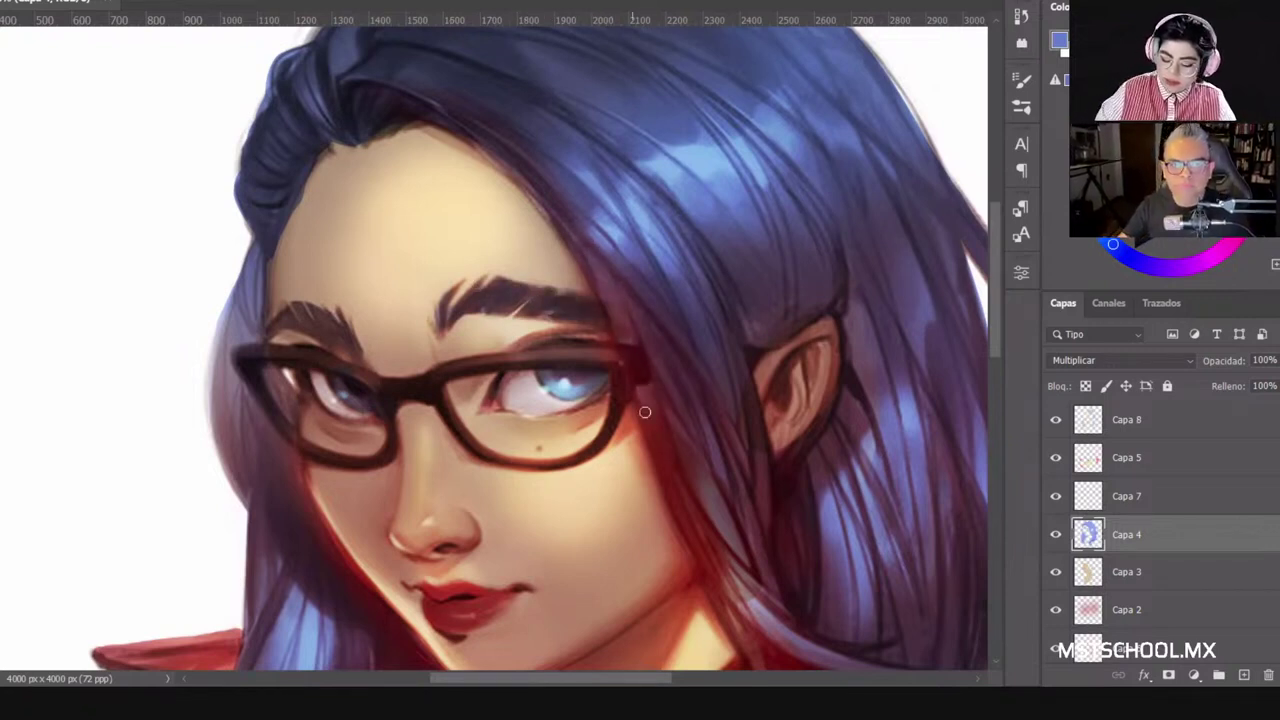
# Step: Deepen the hair strands beside the face with blue strokes, from the temple past the glasses to the jaw
pyautogui.moveTo(588, 250); pyautogui.dragTo(644, 410)
pyautogui.moveTo(623, 329); pyautogui.dragTo(698, 527)
pyautogui.moveTo(646, 360); pyautogui.dragTo(700, 510)
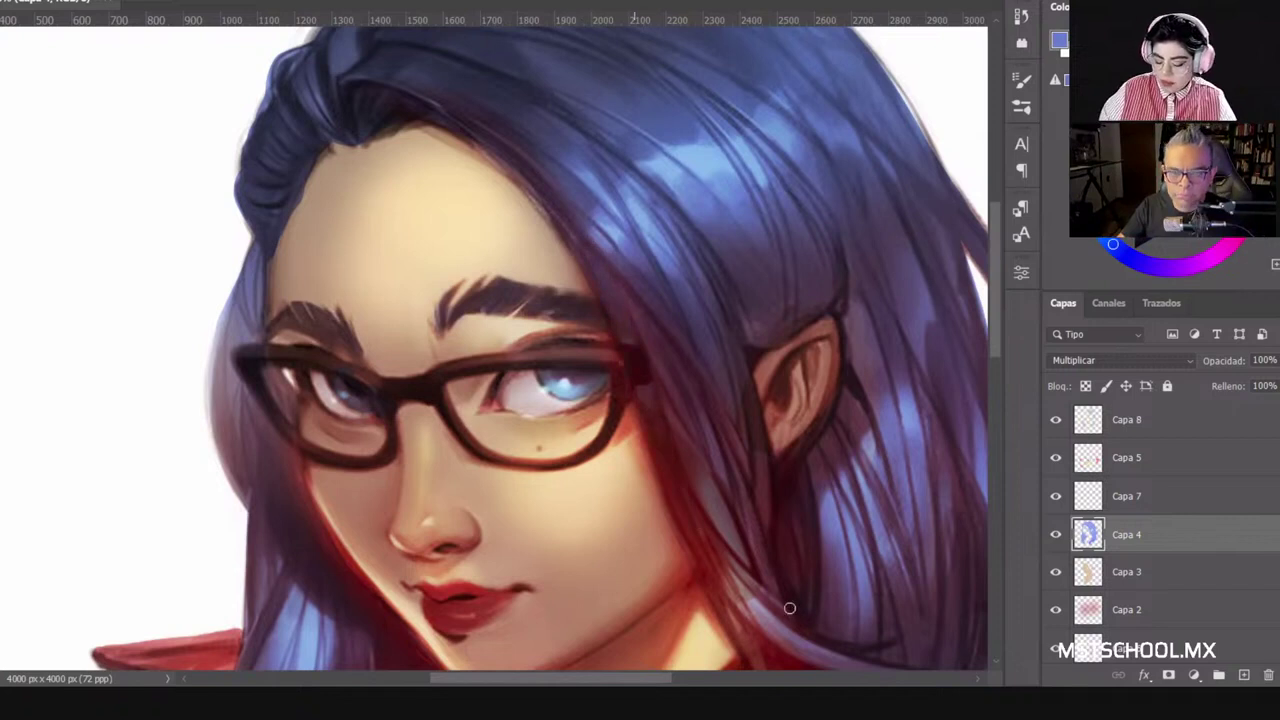
pyautogui.moveTo(661, 417); pyautogui.dragTo(708, 536)
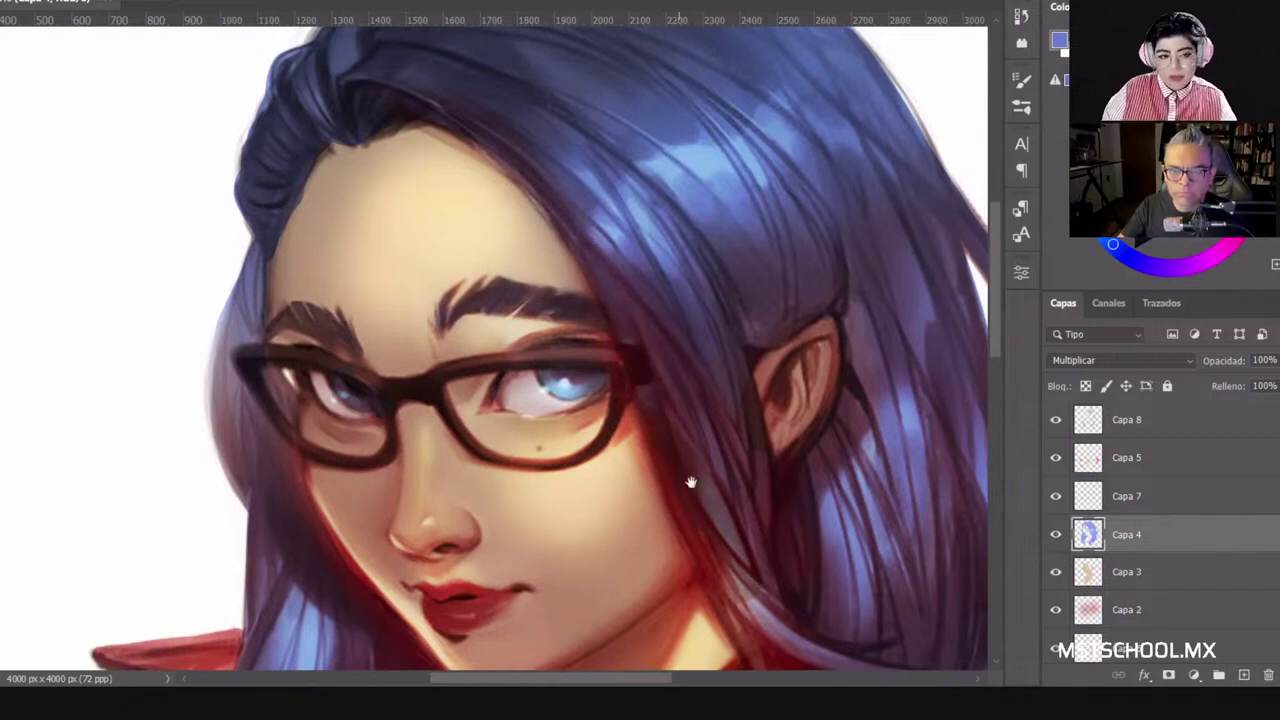
# Step: Set the soft round brush to 93 px and shade the hair on the far side of the face, down to its lower locks
pyautogui.moveTo(705, 368); pyautogui.dragTo(710, 278)
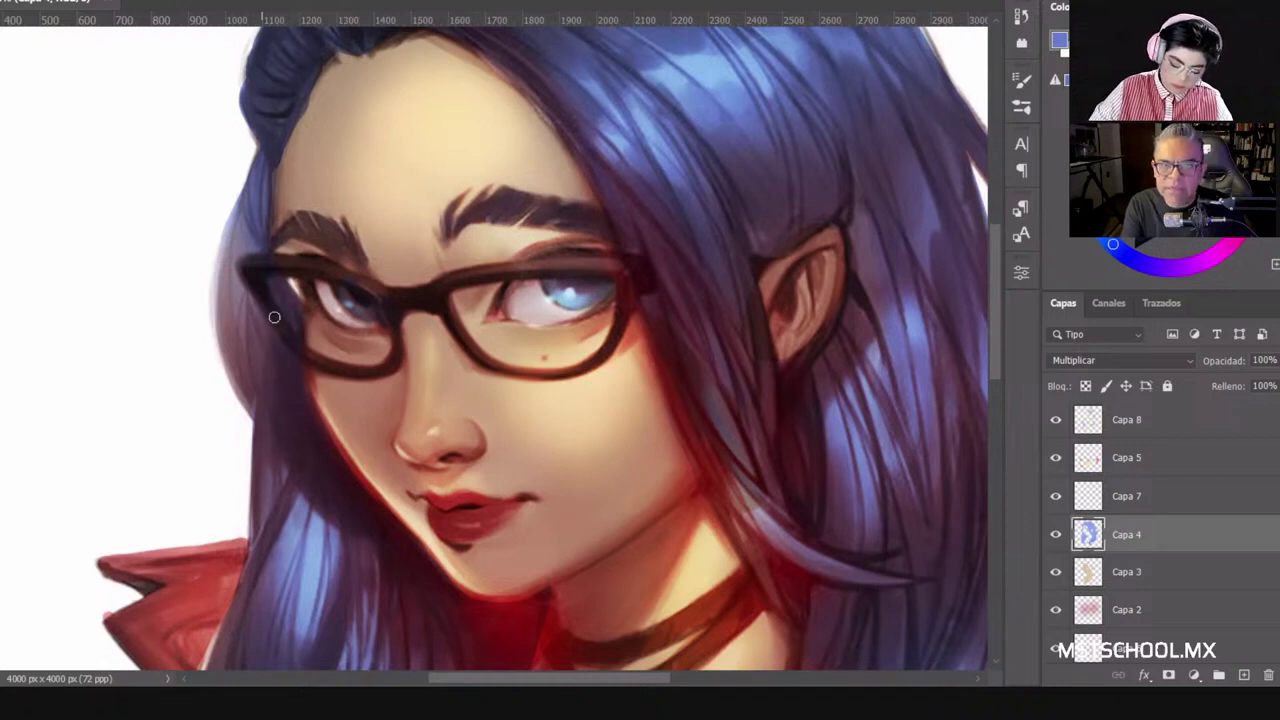
pyautogui.rightClick(432, 356)
pyautogui.click(426, 357)
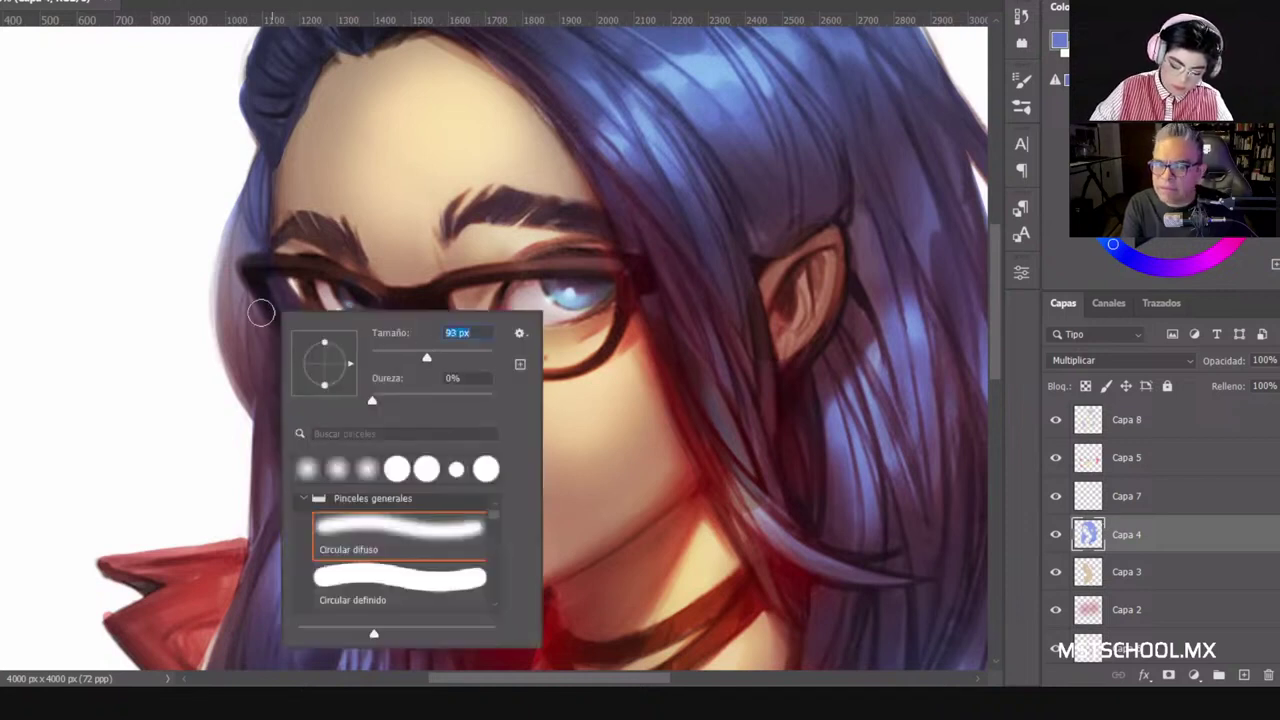
pyautogui.moveTo(261, 300); pyautogui.dragTo(268, 403)
pyautogui.moveTo(255, 215)
pyautogui.mouseDown()
pyautogui.moveTo(262, 390)
pyautogui.moveTo(250, 330)
pyautogui.mouseUp()
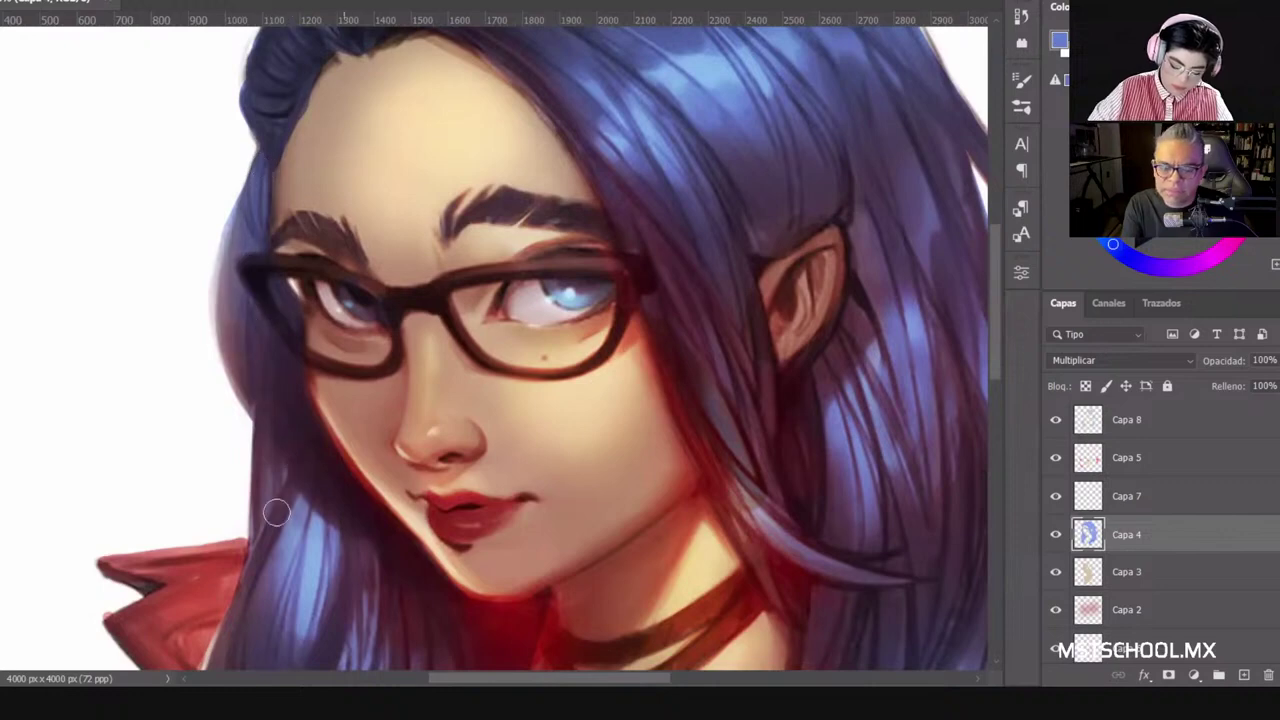
pyautogui.moveTo(338, 530)
pyautogui.mouseDown()
pyautogui.moveTo(423, 260)
pyautogui.moveTo(396, 480)
pyautogui.mouseUp()
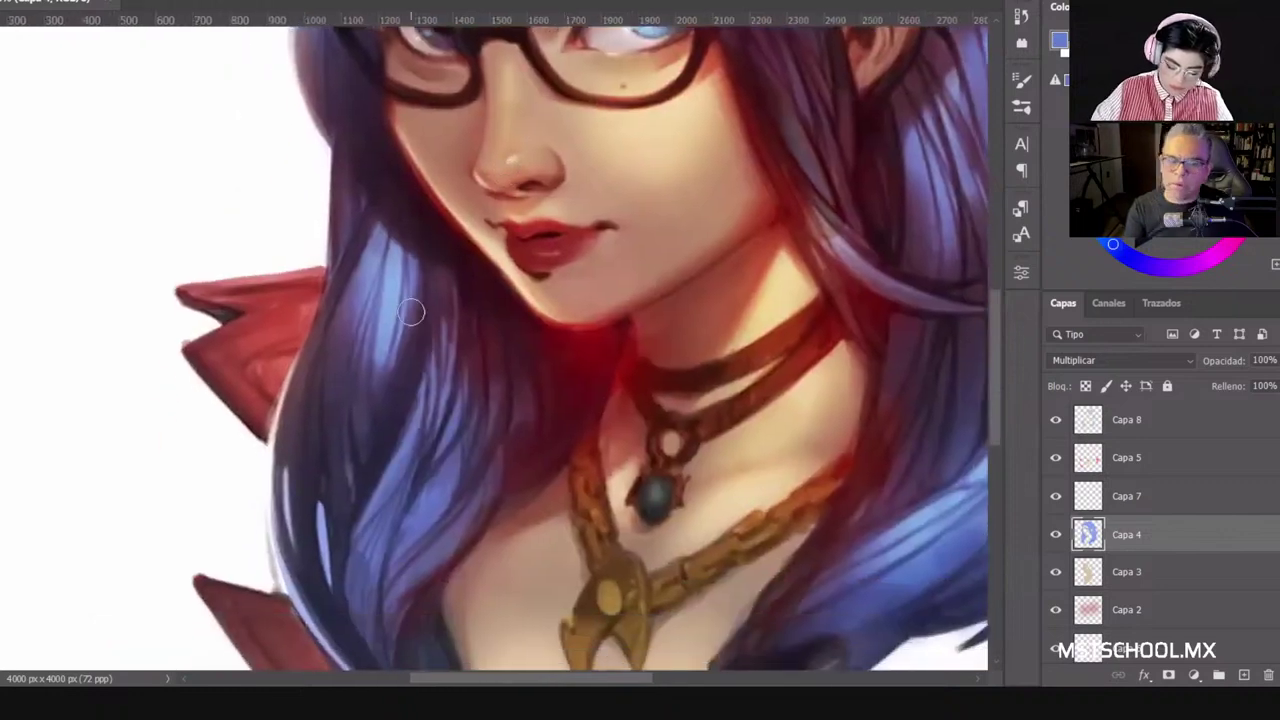
pyautogui.moveTo(411, 311)
pyautogui.mouseDown()
pyautogui.moveTo(347, 521)
pyautogui.moveTo(343, 582)
pyautogui.moveTo(413, 324)
pyautogui.moveTo(367, 424)
pyautogui.moveTo(342, 624)
pyautogui.mouseUp()
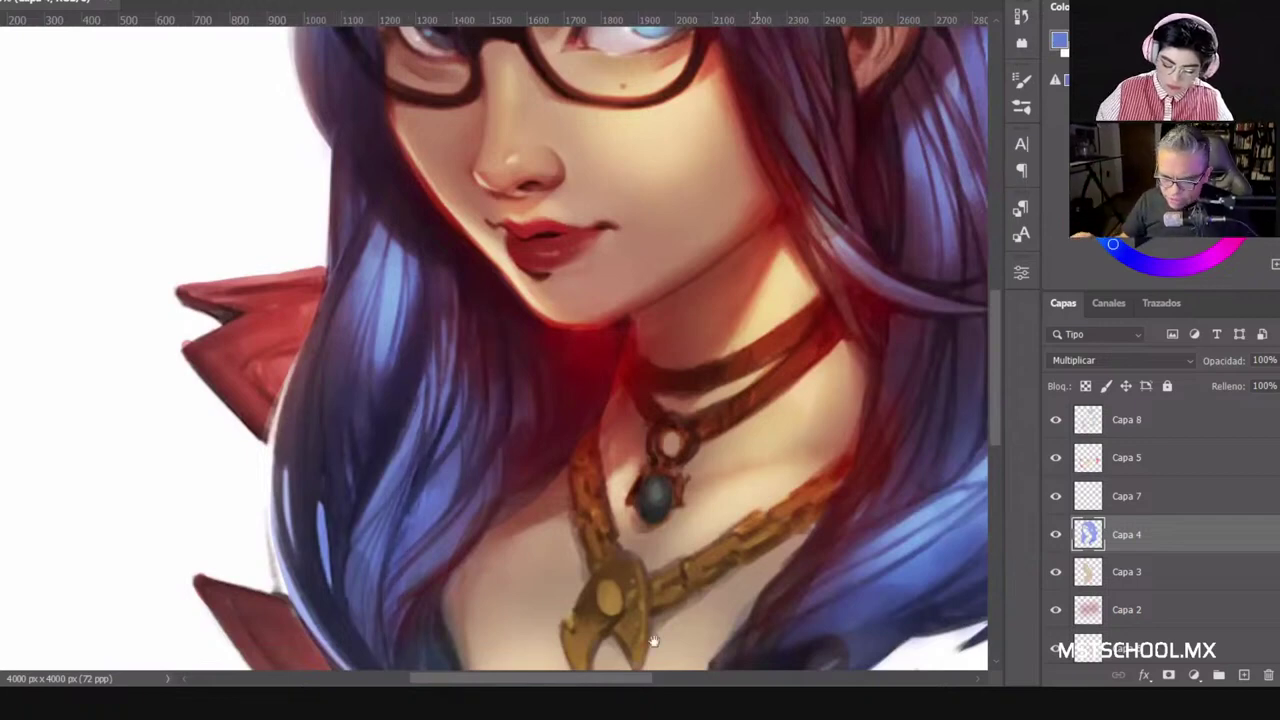
# Step: Darken the hair strands below the ear with blue strokes on Capa 4
pyautogui.moveTo(776, 423); pyautogui.dragTo(587, 668)
pyautogui.moveTo(605, 279); pyautogui.dragTo(682, 505)
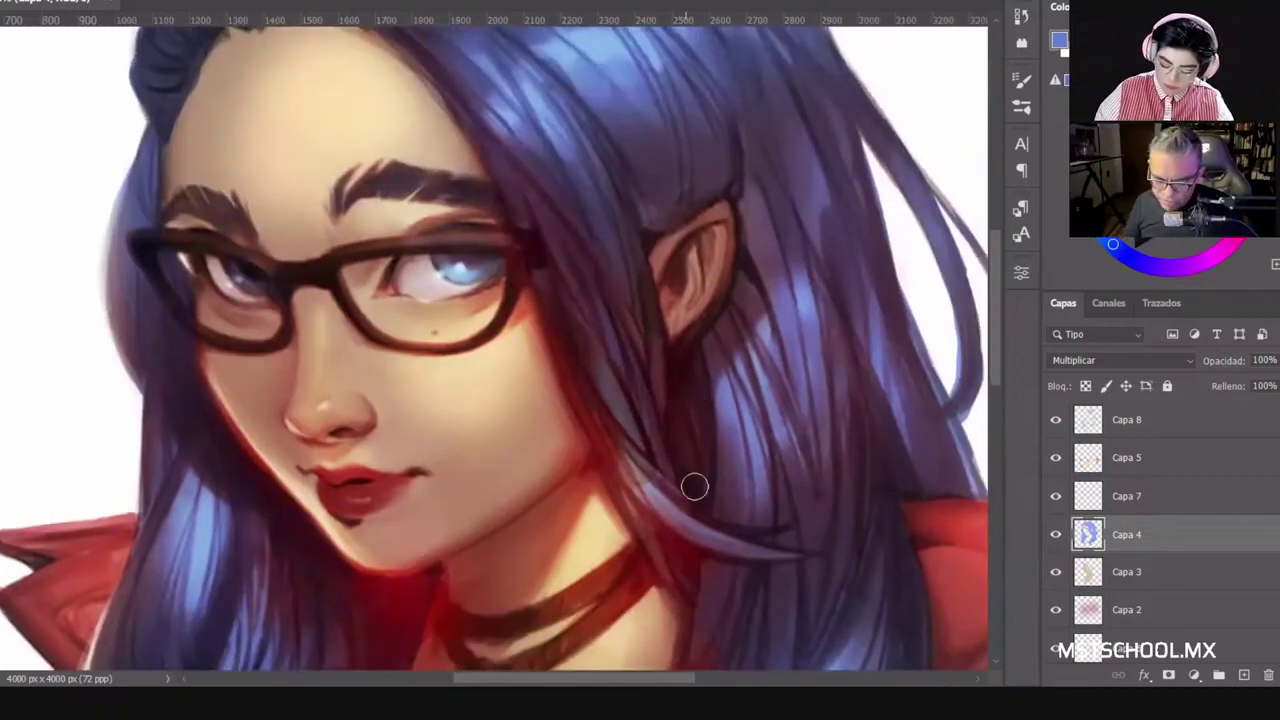
pyautogui.moveTo(707, 360); pyautogui.dragTo(697, 521)
# Step: Compare the portrait with the colour layers Capa 4, Capa 5 and Capa 8 hidden and shown
pyautogui.moveTo(858, 522); pyautogui.dragTo(788, 160)
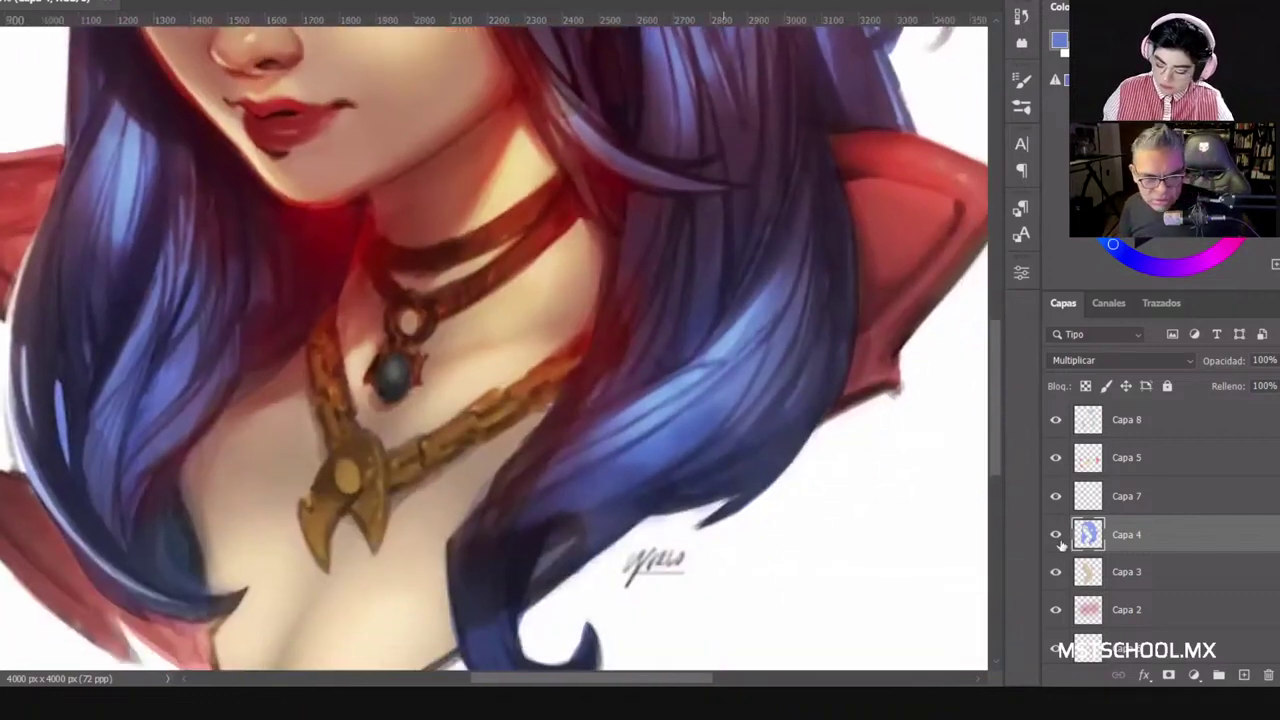
pyautogui.moveTo(801, 219); pyautogui.dragTo(798, 403)
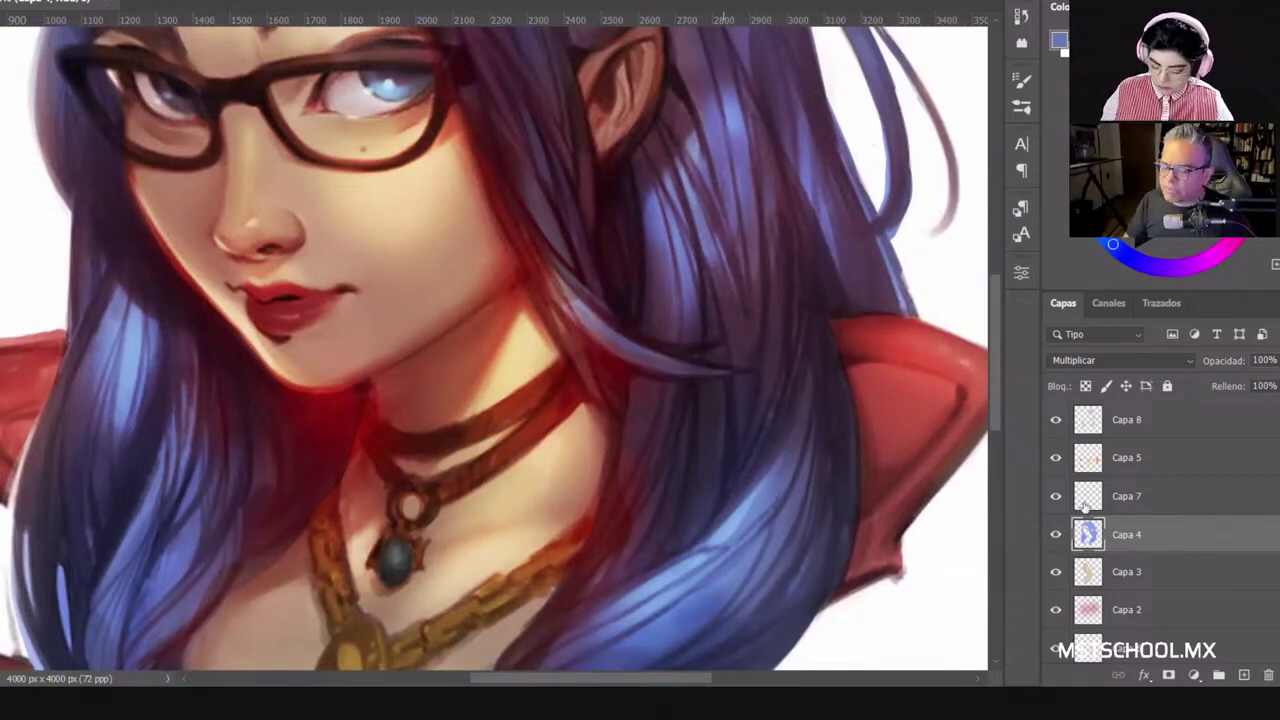
pyautogui.click(1055, 537)
pyautogui.click(1055, 537)
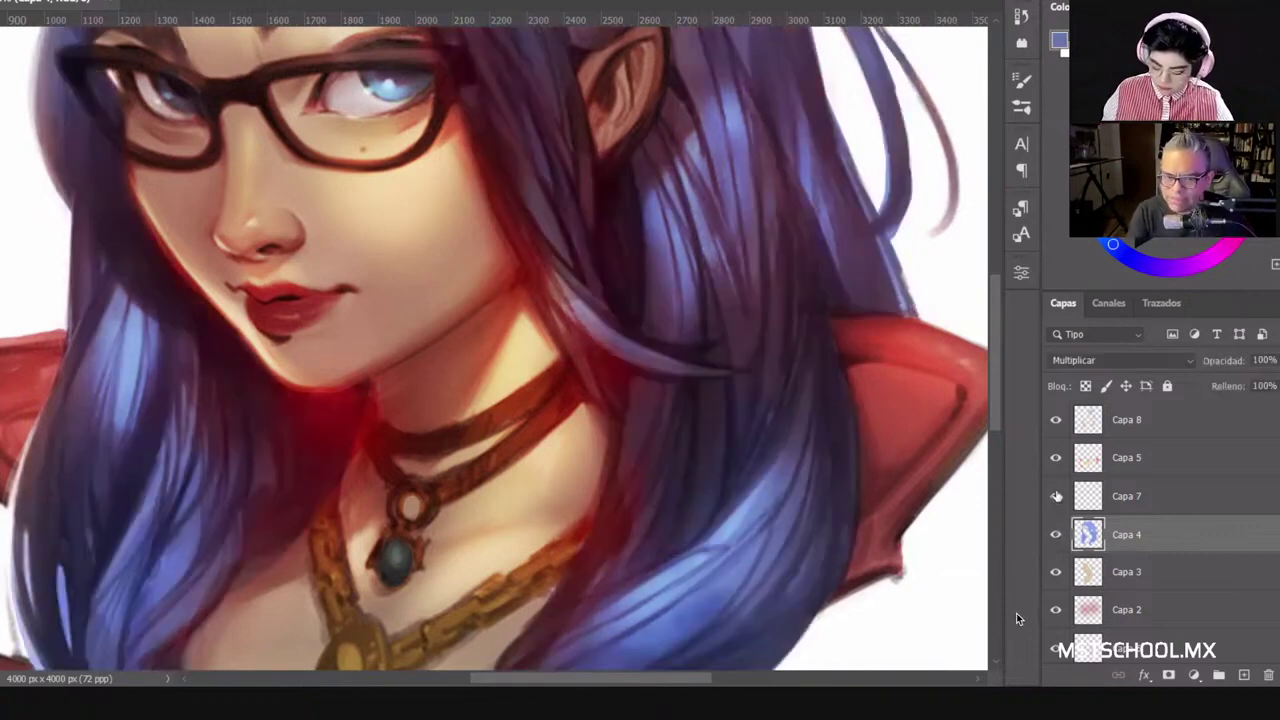
pyautogui.click(1056, 420)
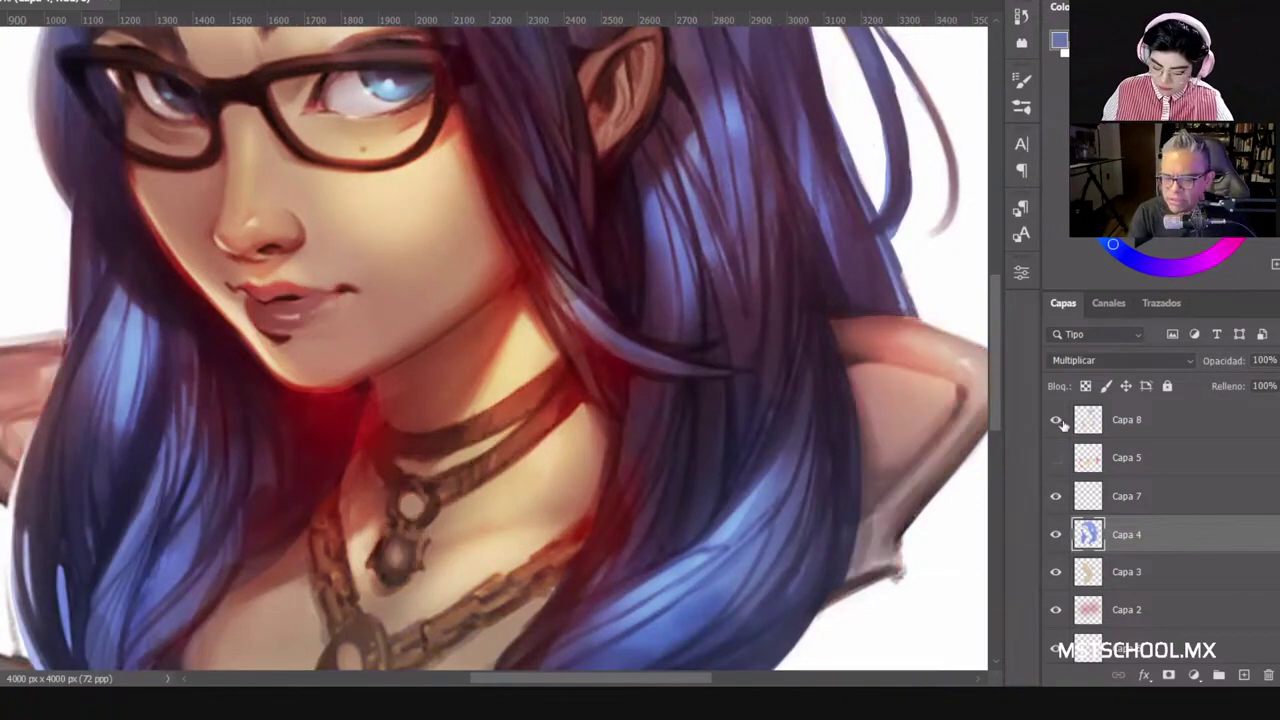
pyautogui.click(1056, 420)
pyautogui.click(1060, 422)
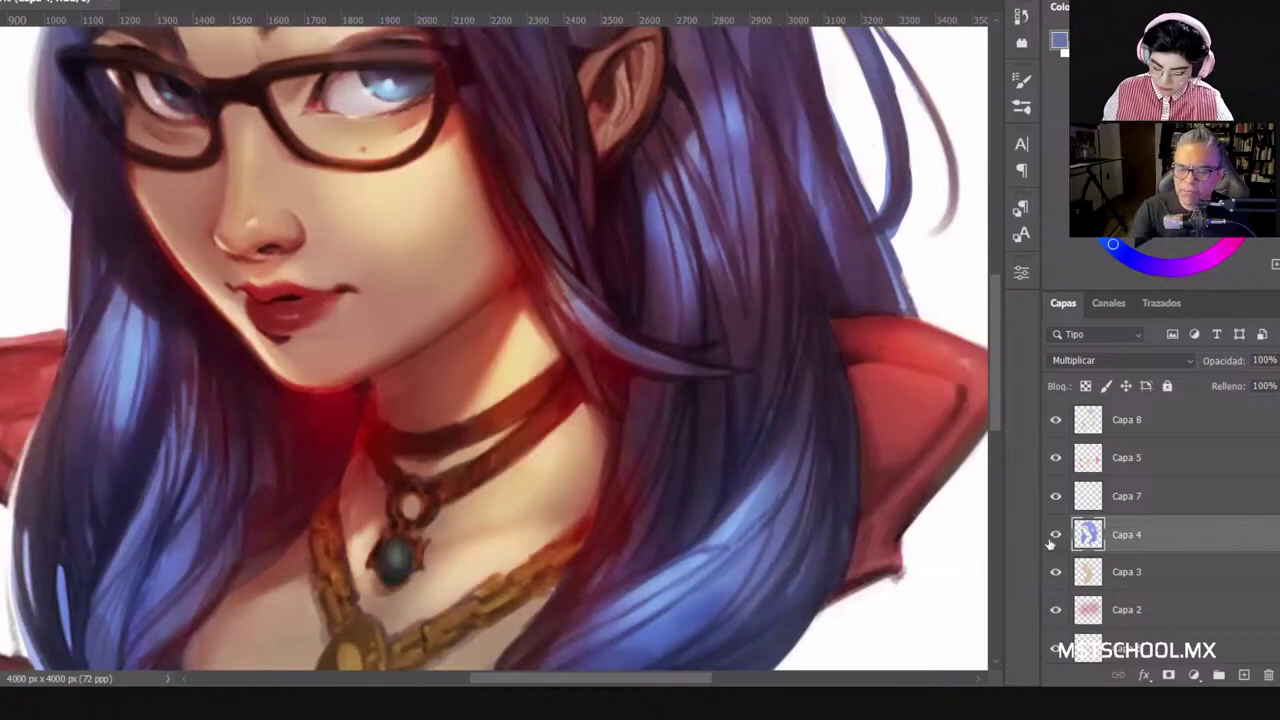
pyautogui.click(1053, 537)
pyautogui.click(1053, 537)
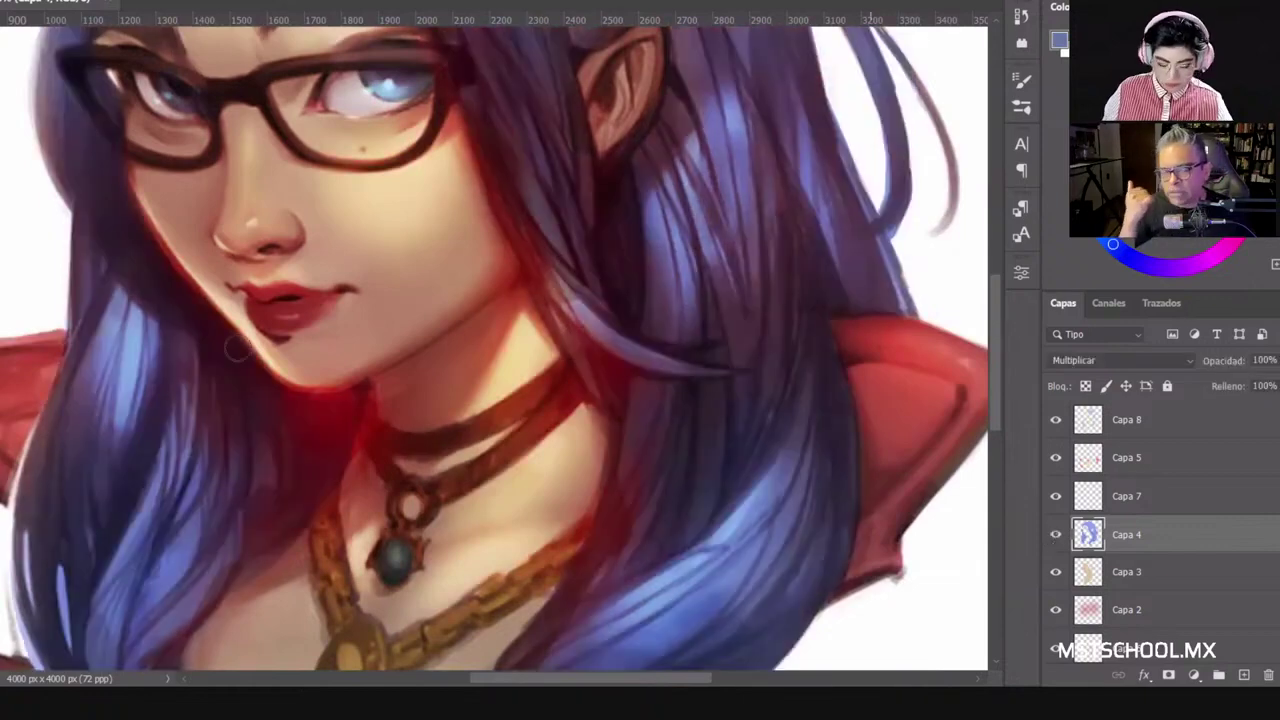
# Step: Adjust the eraser size on Capa 4 and choose a lighter blue as the painting colour
pyautogui.press('e')
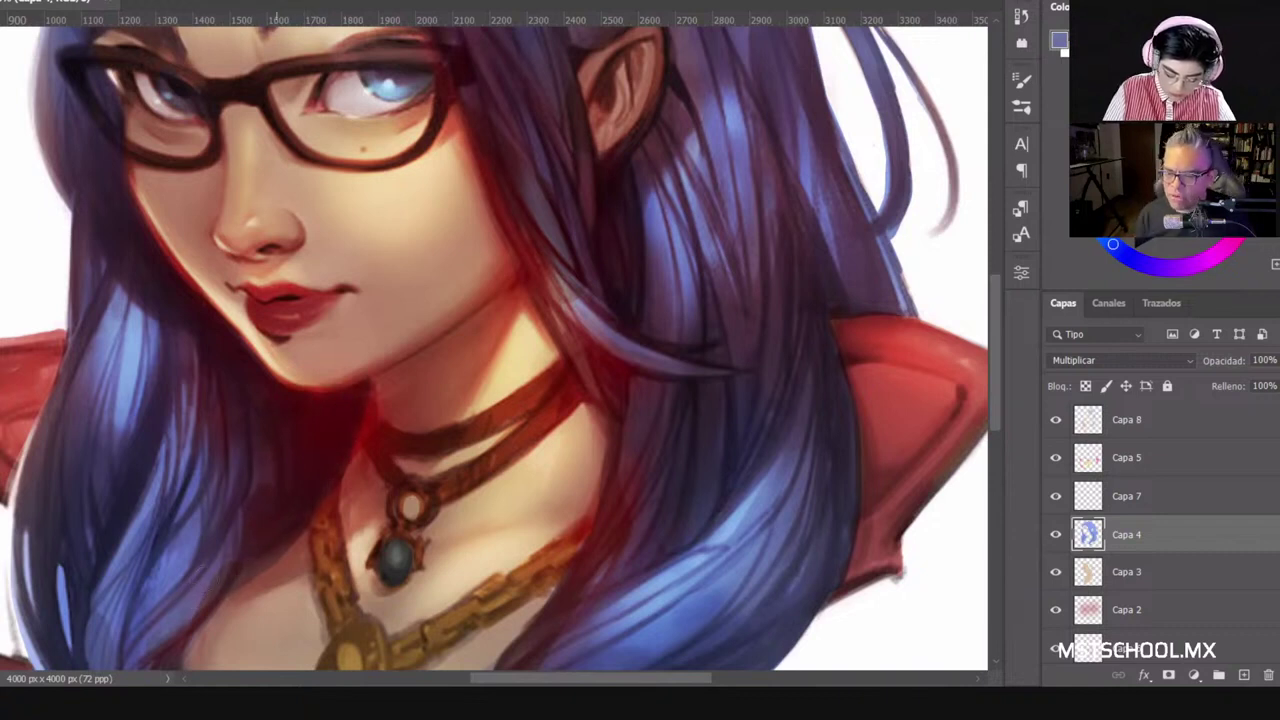
pyautogui.press(']')
pyautogui.press(']')
pyautogui.press(']')
pyautogui.press(']')
pyautogui.press(']')
pyautogui.press(']')
pyautogui.press(']')
pyautogui.press(']')
pyautogui.press(']')
pyautogui.press(']')
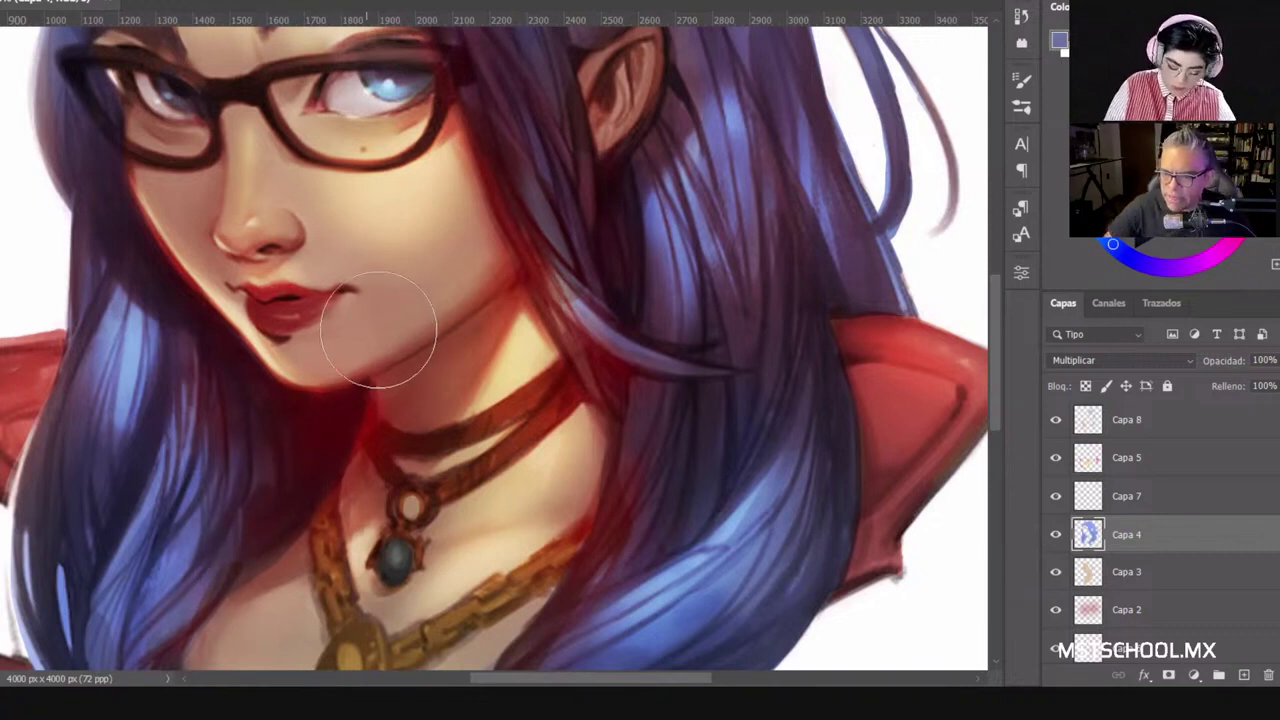
pyautogui.press('[')
pyautogui.press('[')
pyautogui.press('[')
pyautogui.press('[')
pyautogui.press('[')
pyautogui.press('[')
pyautogui.press('[')
pyautogui.press('[')
pyautogui.press('[')
pyautogui.rightClick(334, 344)
pyautogui.click(370, 388)
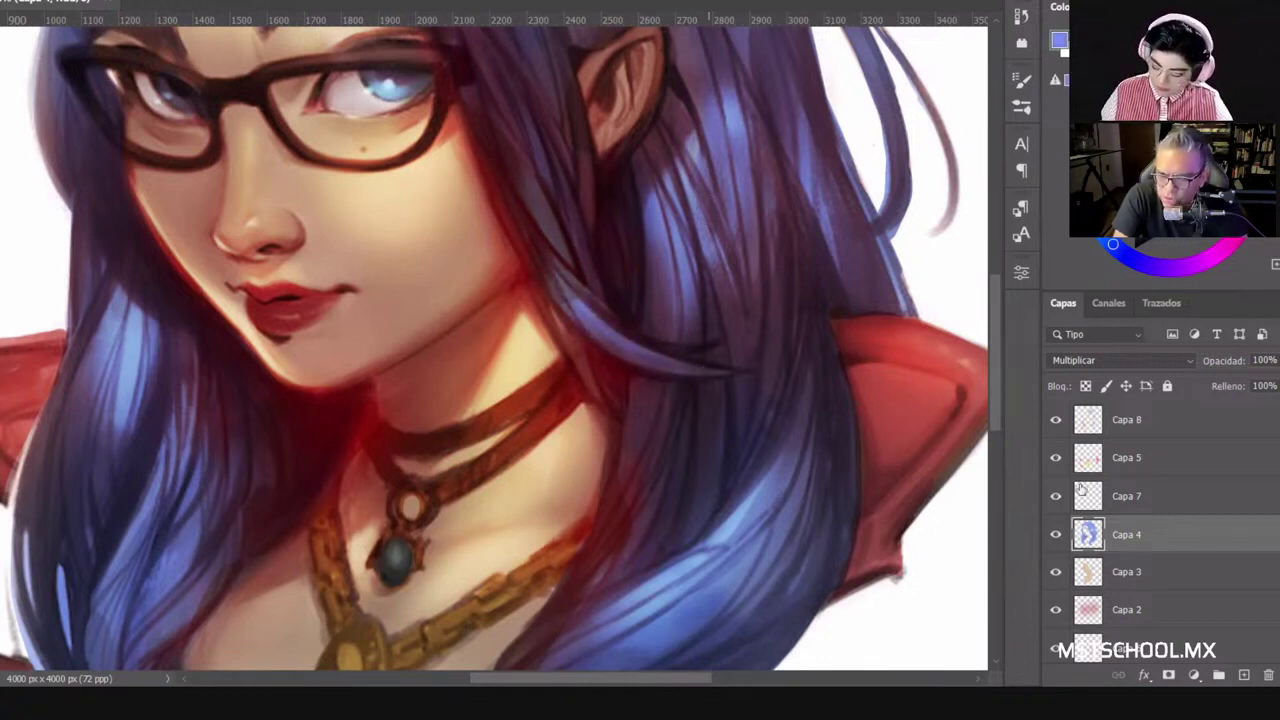
# Step: Select Capa 8 and paint light blue highlights on the strand beside the neck and the hair below the ear
pyautogui.click(1076, 425)
pyautogui.click(1055, 422)
pyautogui.click(1055, 422)
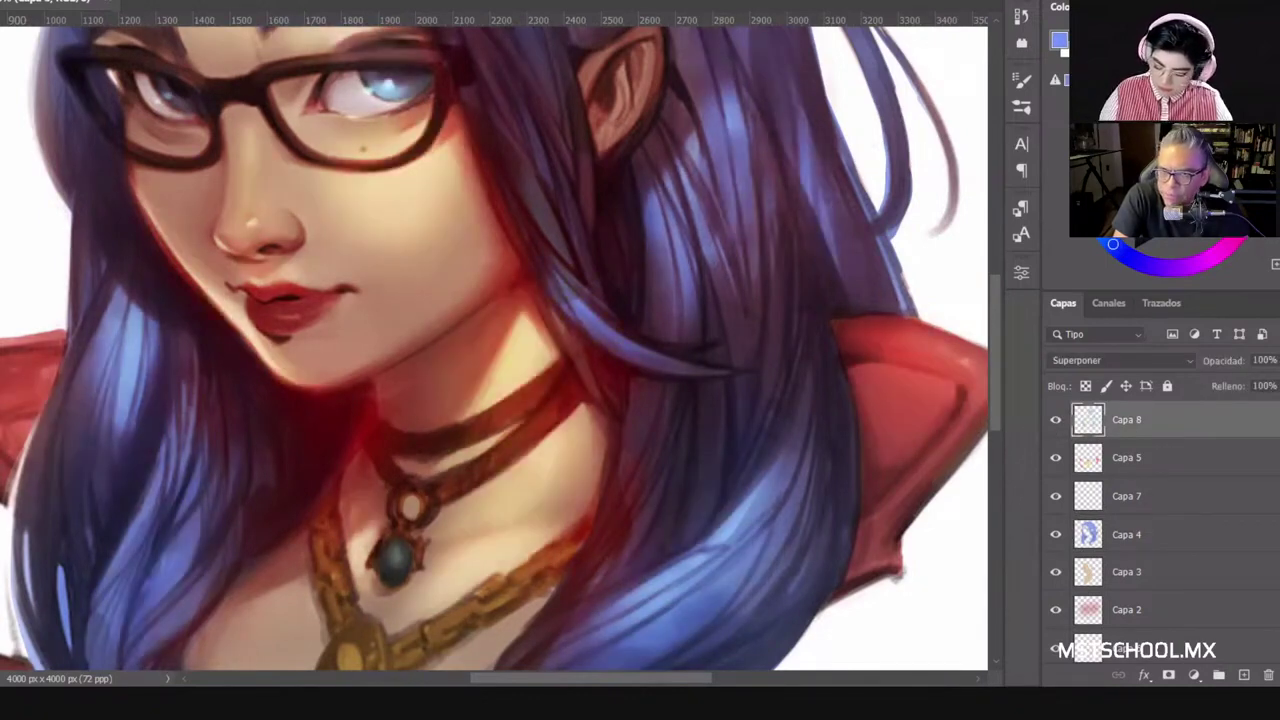
pyautogui.moveTo(563, 285); pyautogui.dragTo(632, 345)
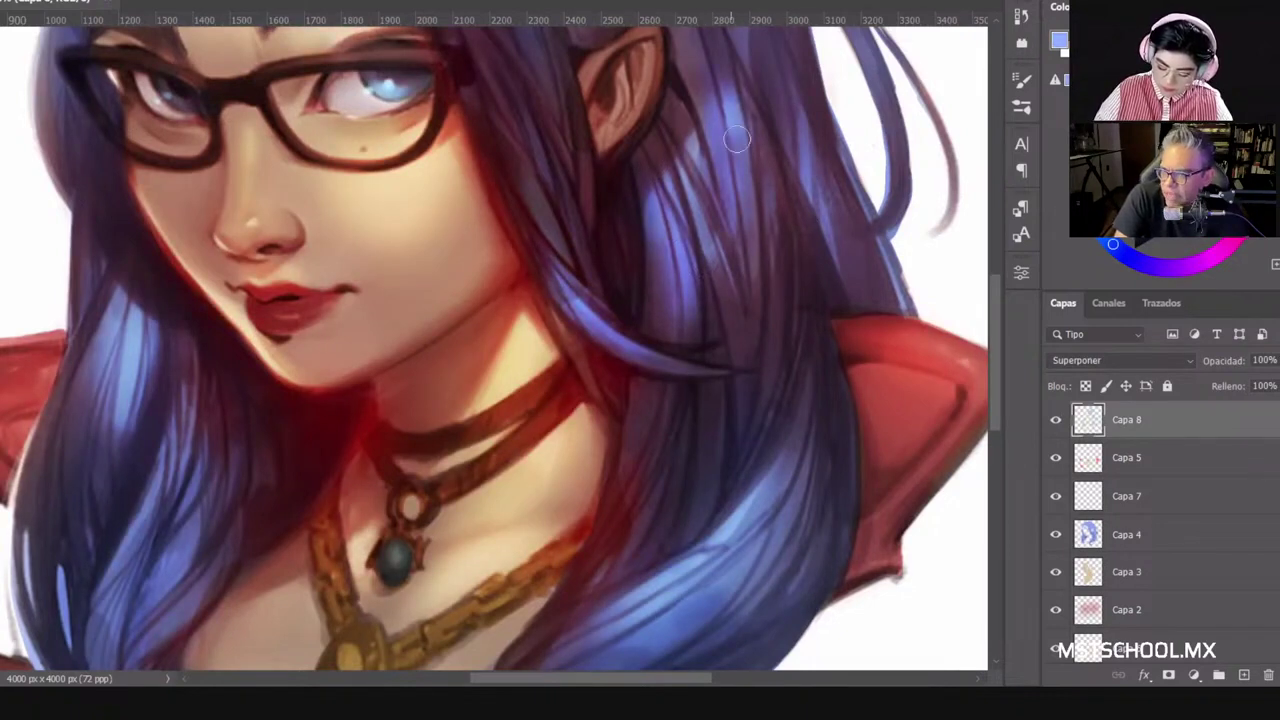
pyautogui.moveTo(760, 580); pyautogui.dragTo(846, 346)
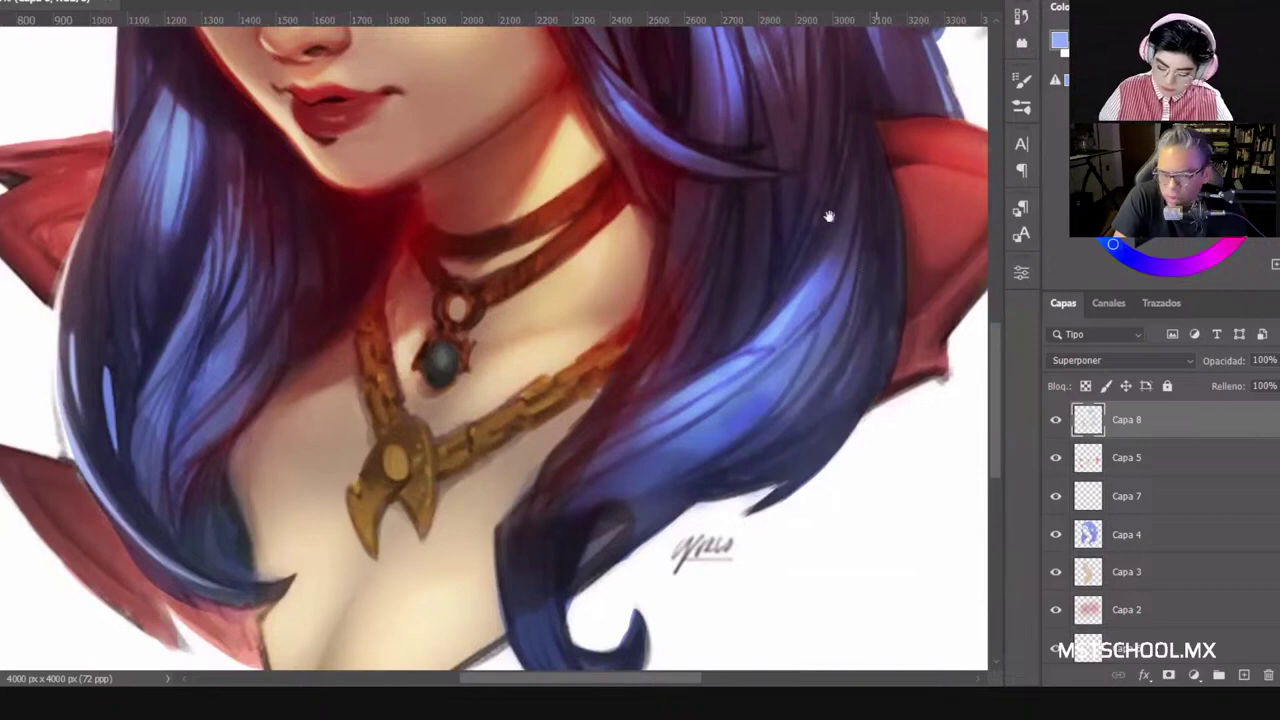
pyautogui.moveTo(829, 212); pyautogui.dragTo(869, 414)
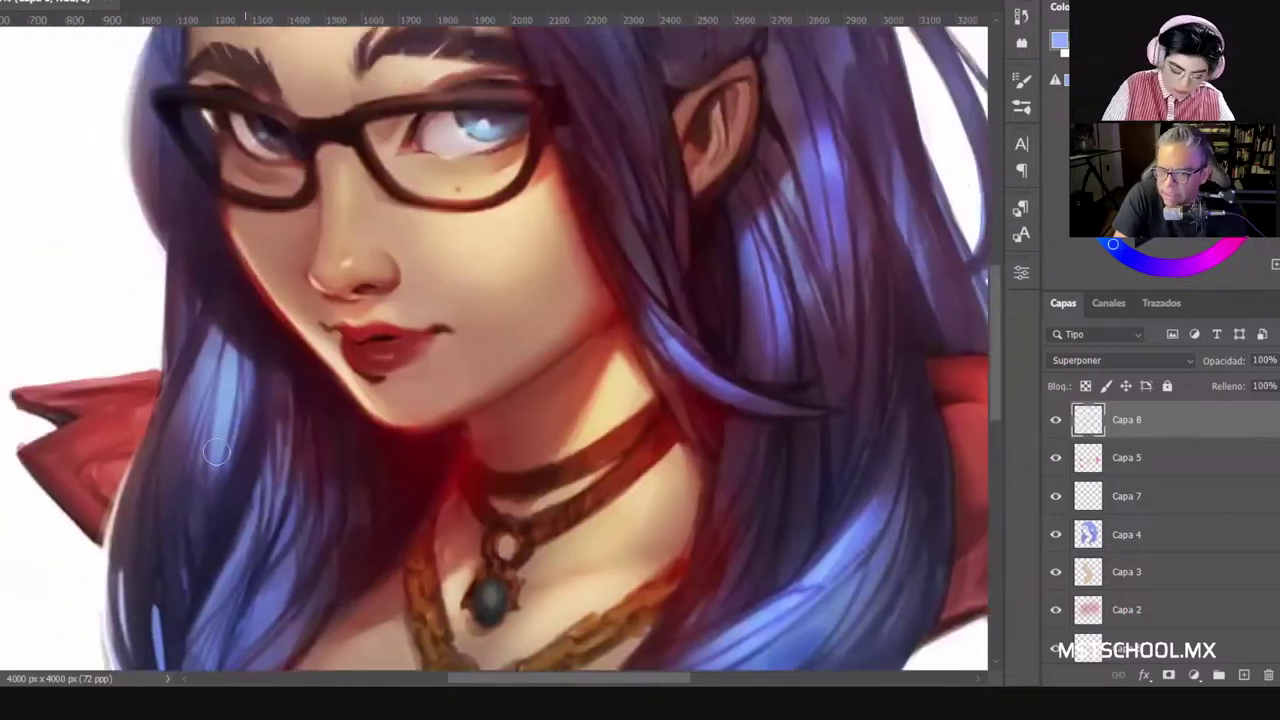
pyautogui.moveTo(355, 422); pyautogui.dragTo(396, 332)
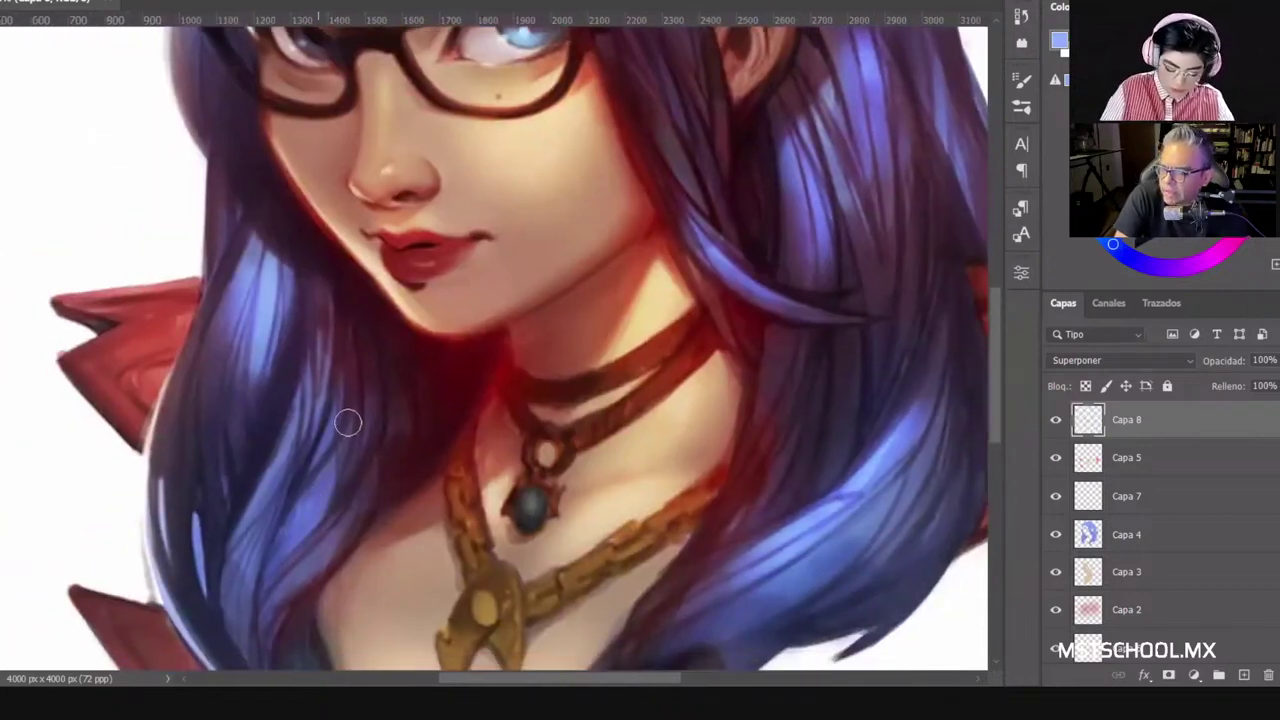
# Step: Paint light blue highlights over the hair strands of the crown, from the temple to above the ear
pyautogui.scroll(3, 590, 250)
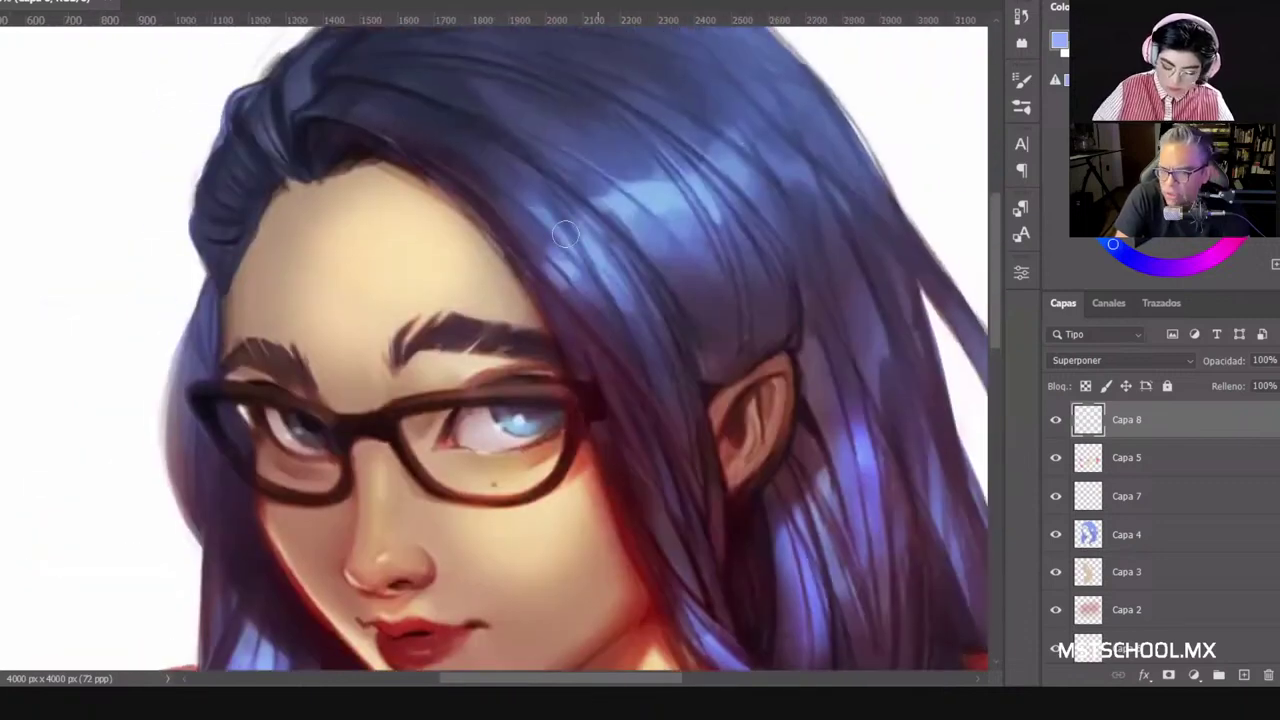
pyautogui.moveTo(518, 205); pyautogui.dragTo(626, 322)
pyautogui.moveTo(608, 262); pyautogui.dragTo(639, 276)
pyautogui.moveTo(599, 203)
pyautogui.mouseDown()
pyautogui.moveTo(669, 260)
pyautogui.moveTo(751, 286)
pyautogui.mouseUp()
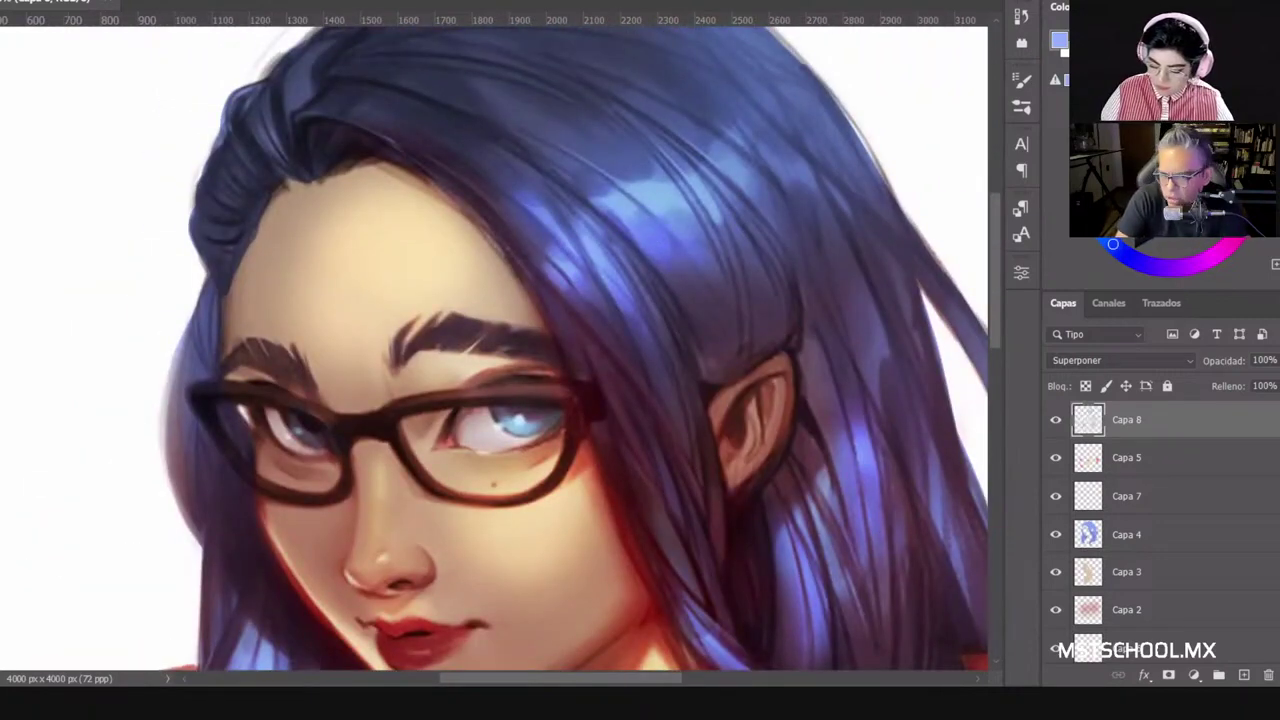
pyautogui.moveTo(592, 180)
pyautogui.mouseDown()
pyautogui.moveTo(646, 232)
pyautogui.moveTo(680, 218)
pyautogui.moveTo(704, 260)
pyautogui.mouseUp()
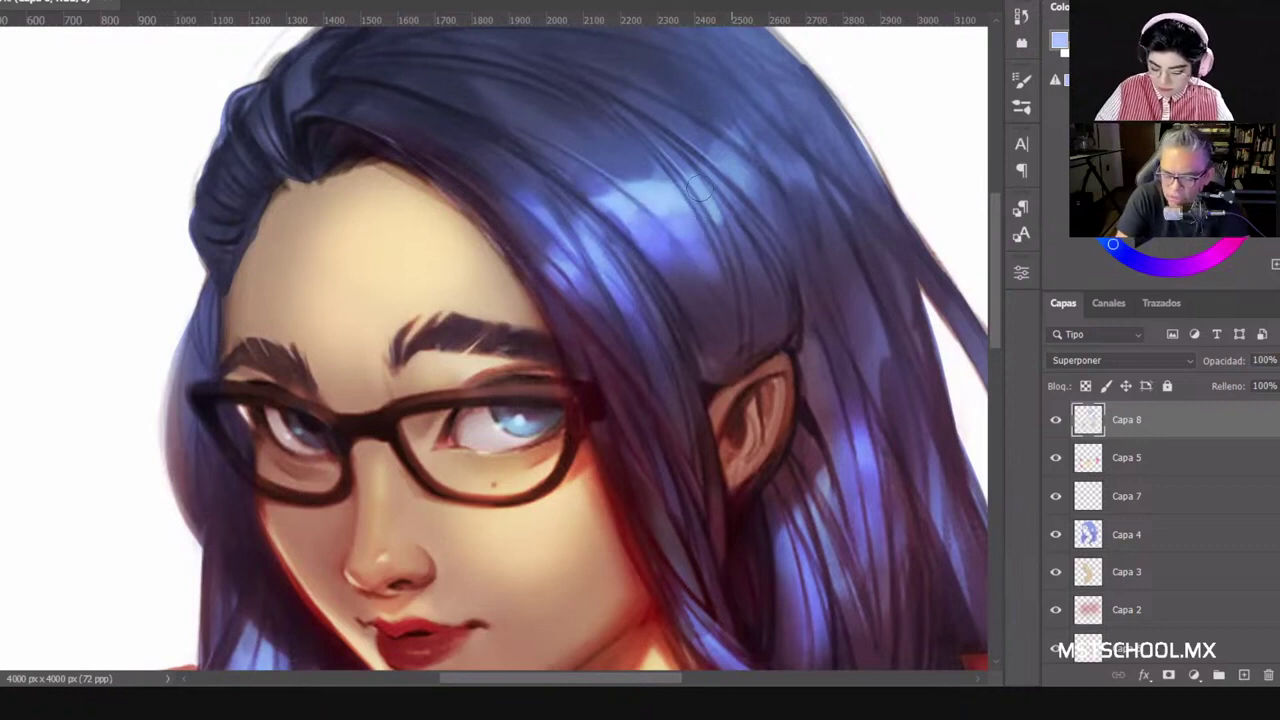
pyautogui.moveTo(693, 188); pyautogui.dragTo(701, 200)
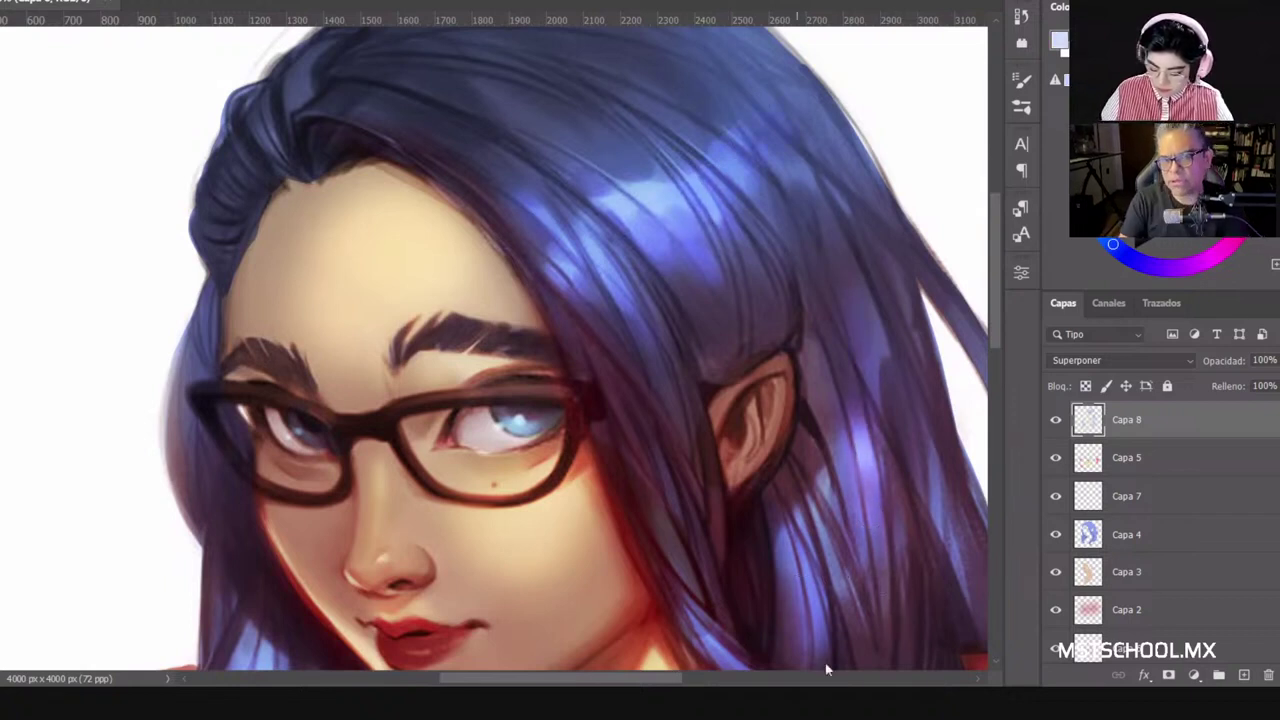
# Step: Brighten the shine on the crown with short strokes of a paler blue
pyautogui.moveTo(835, 393); pyautogui.dragTo(745, 288)
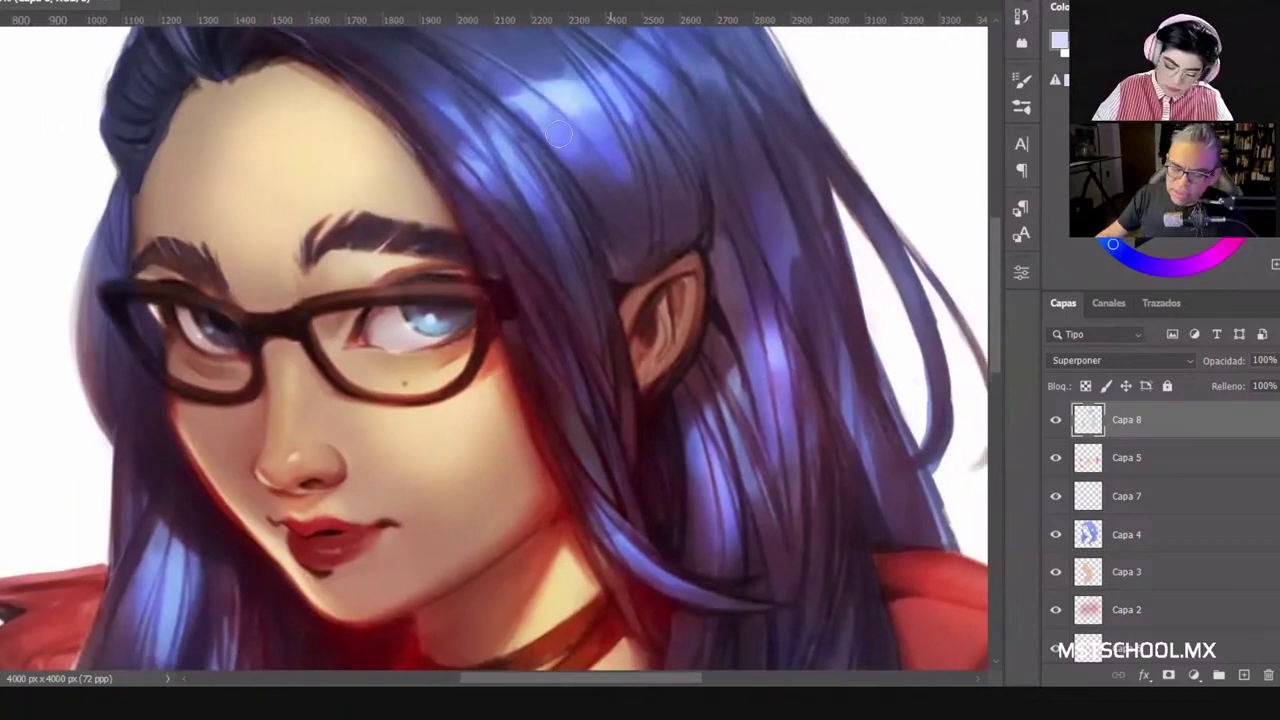
pyautogui.moveTo(505, 123); pyautogui.dragTo(523, 174)
pyautogui.moveTo(488, 123); pyautogui.dragTo(512, 176)
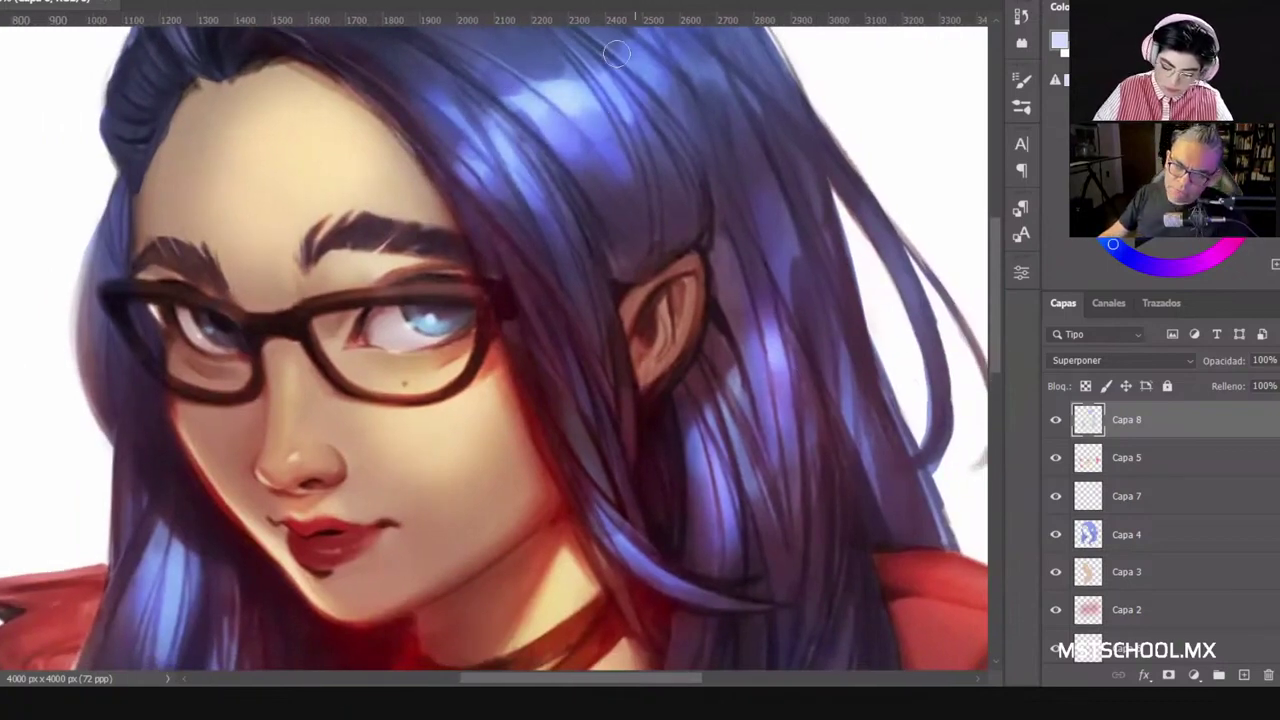
pyautogui.moveTo(618, 55); pyautogui.dragTo(648, 108)
# Step: Add pale blue highlights along the lower locks on the far side of the face
pyautogui.hotkey('ctrl', '-')
pyautogui.hotkey('ctrl', '-')
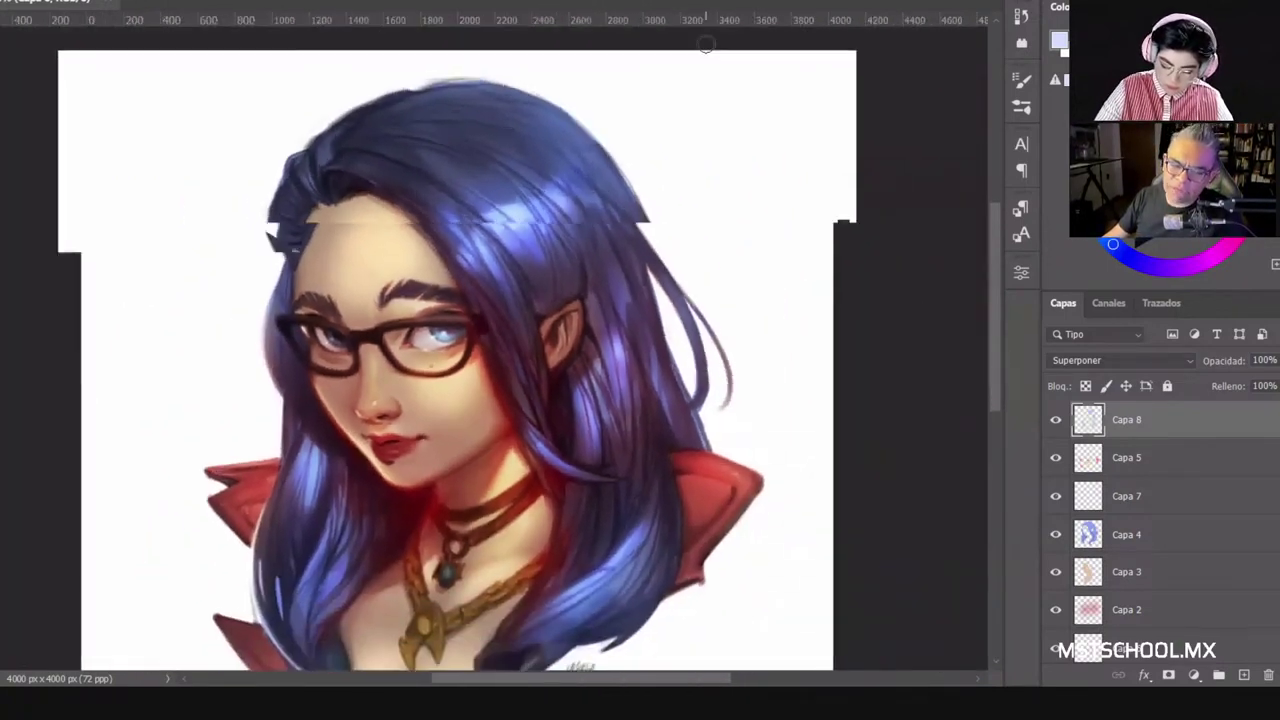
pyautogui.hotkey('ctrl', '+')
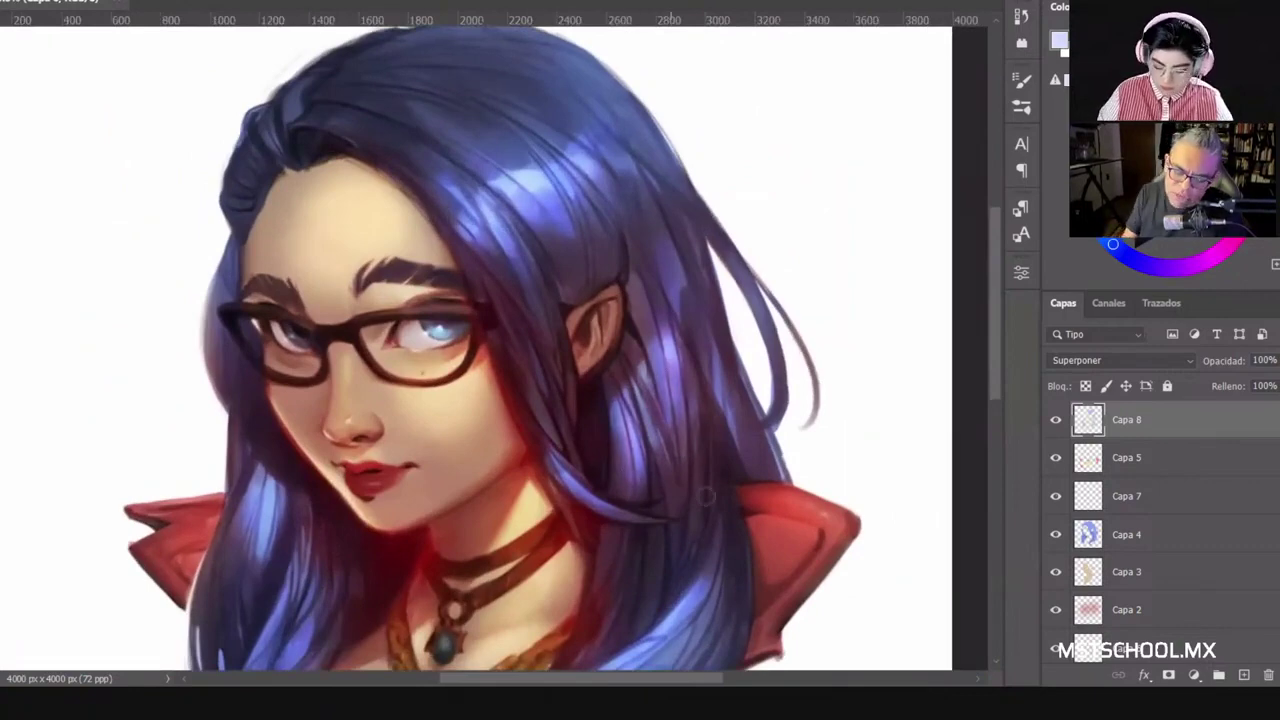
pyautogui.moveTo(743, 385); pyautogui.dragTo(773, 255)
pyautogui.moveTo(295, 380); pyautogui.dragTo(266, 426)
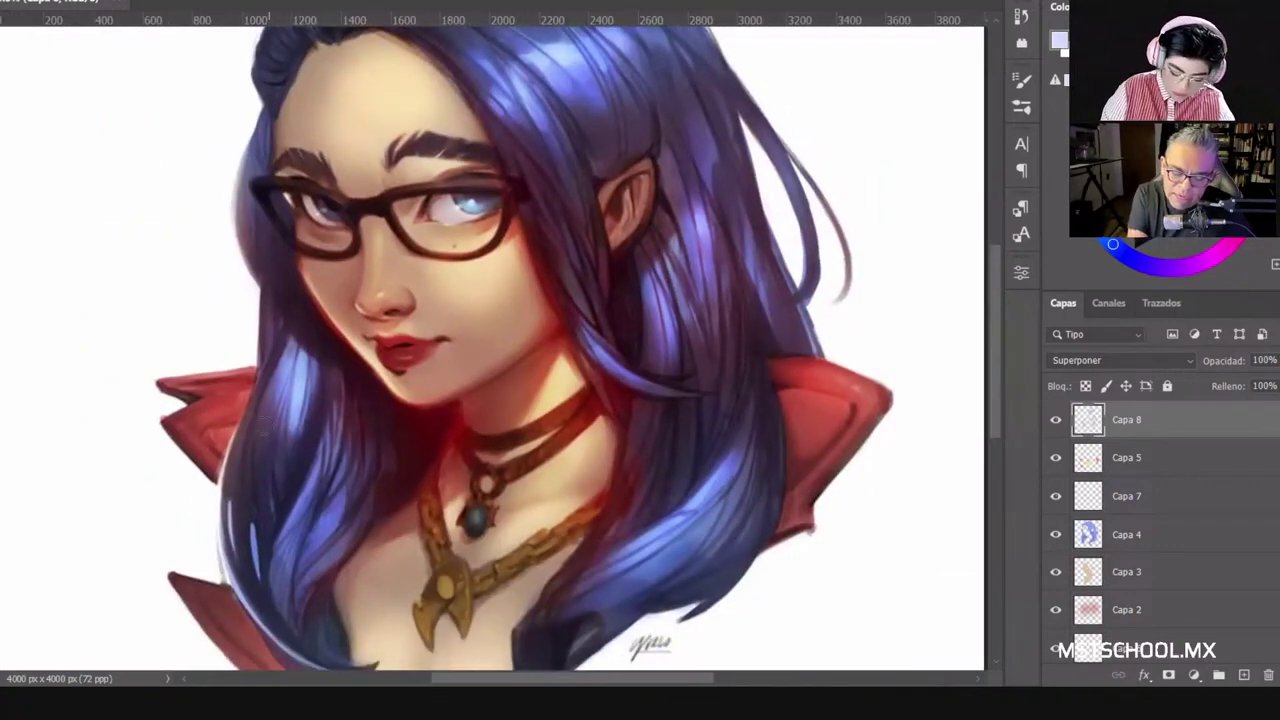
pyautogui.moveTo(289, 582); pyautogui.dragTo(334, 462)
pyautogui.moveTo(288, 558); pyautogui.dragTo(326, 462)
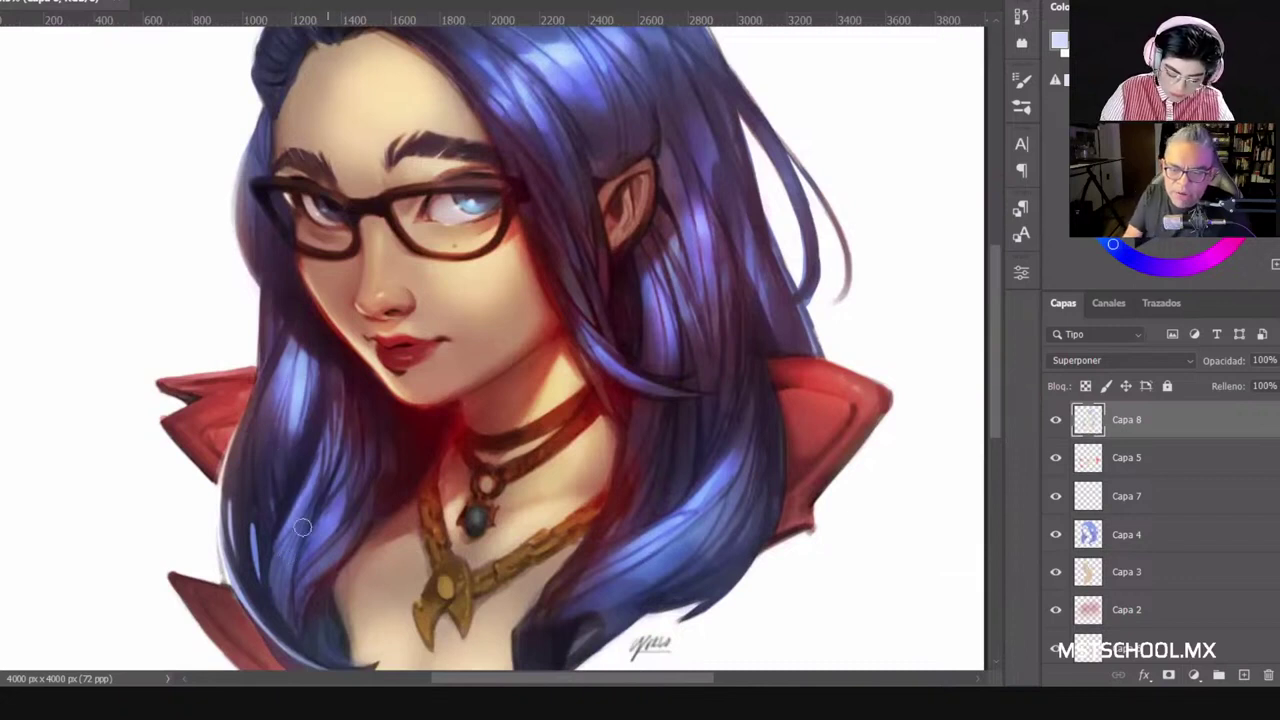
pyautogui.moveTo(303, 528); pyautogui.dragTo(338, 426)
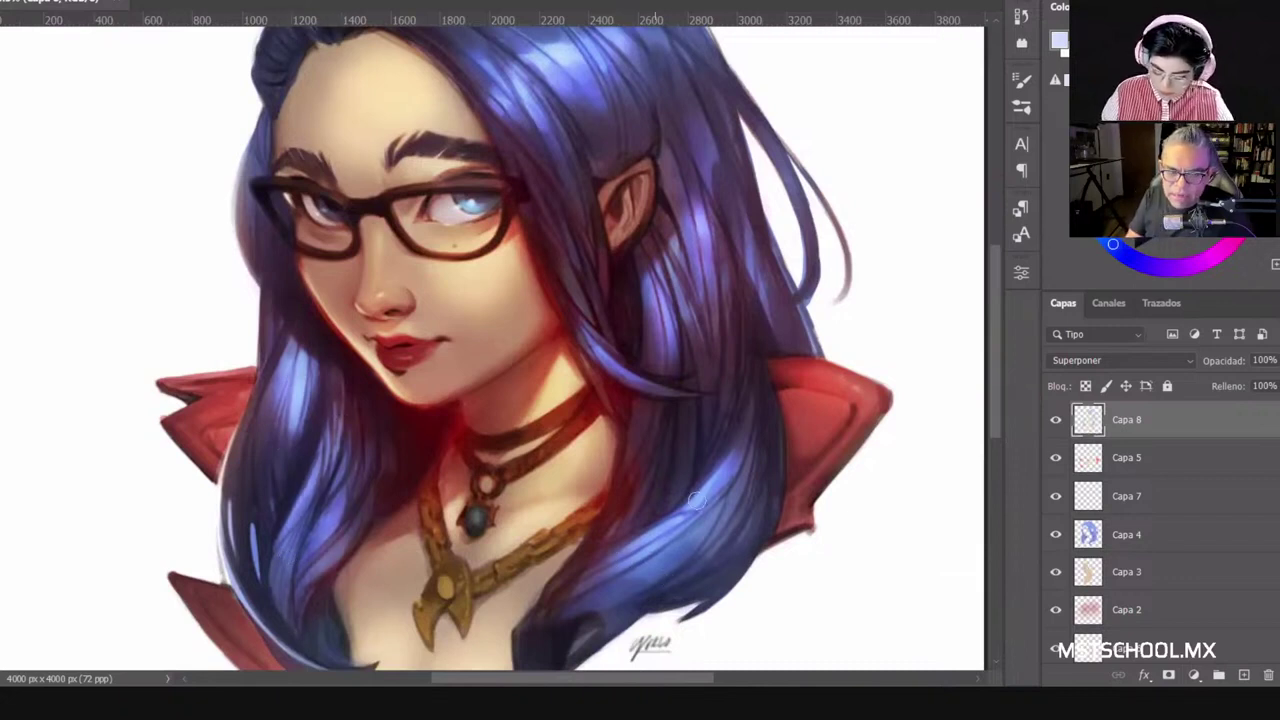
# Step: Add pale blue highlights to the large curving lock over the near shoulder
pyautogui.moveTo(697, 500); pyautogui.dragTo(615, 589)
pyautogui.moveTo(716, 522); pyautogui.dragTo(650, 578)
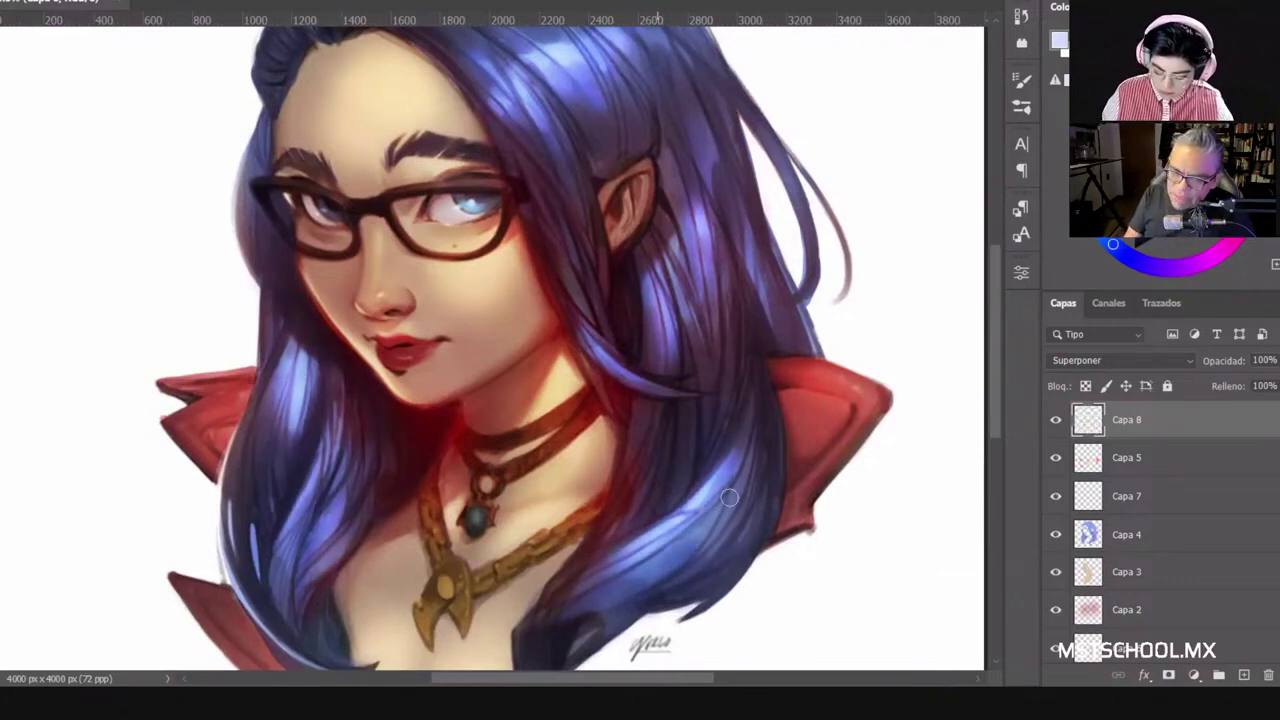
pyautogui.moveTo(729, 497)
pyautogui.mouseDown()
pyautogui.moveTo(640, 586)
pyautogui.moveTo(704, 528)
pyautogui.mouseUp()
# Step: Make the soft round brush smaller and highlight the swept-back hair strands above the forehead
pyautogui.moveTo(777, 290); pyautogui.dragTo(812, 435)
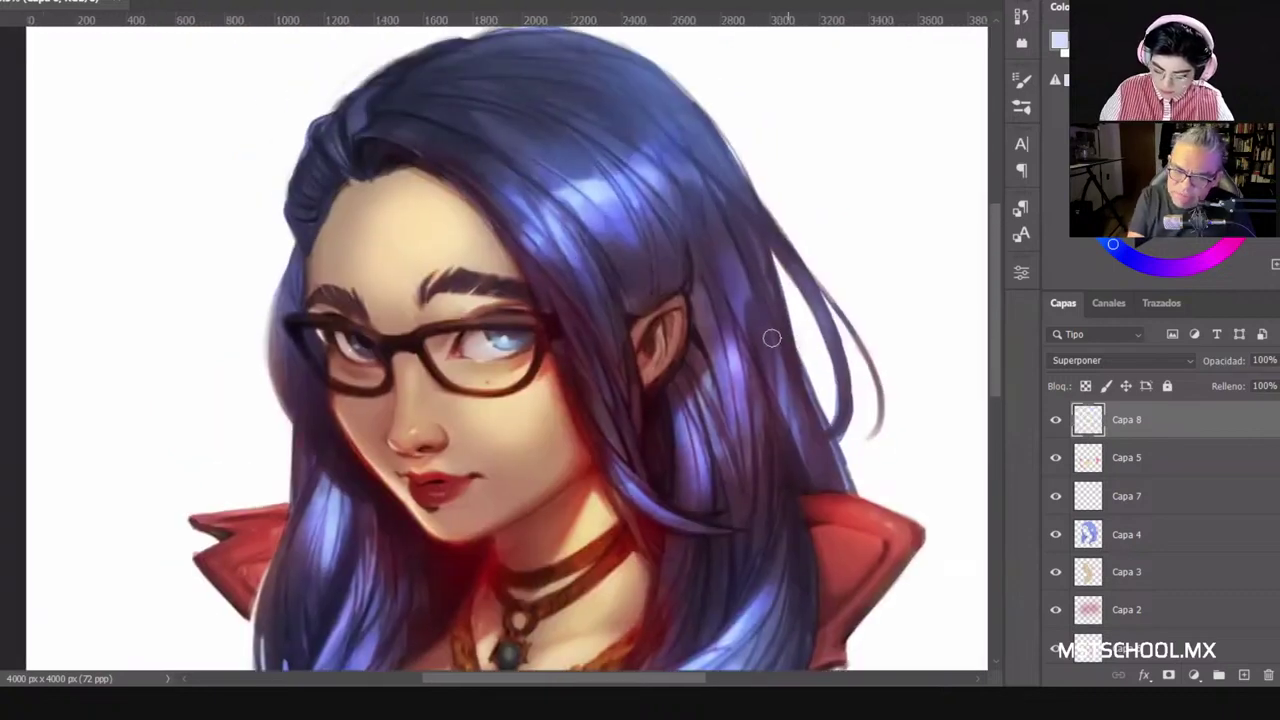
pyautogui.rightClick(545, 328)
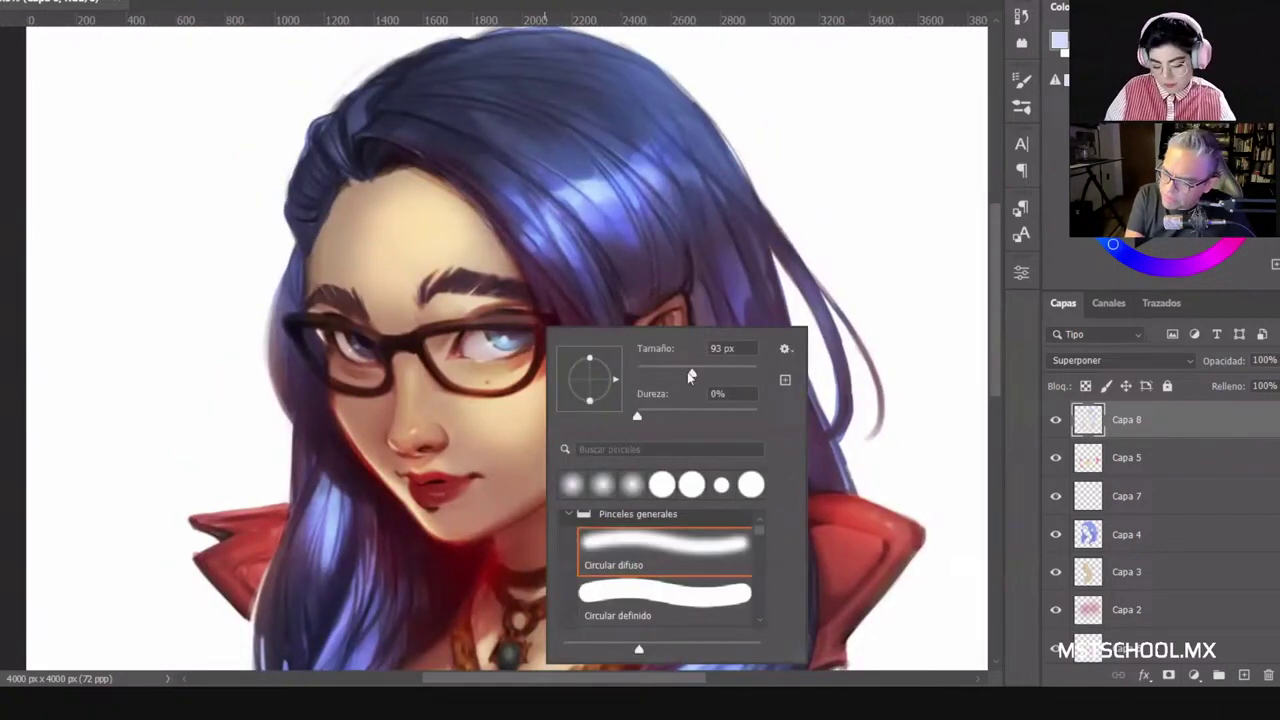
pyautogui.moveTo(690, 375); pyautogui.dragTo(675, 373)
pyautogui.click(330, 140)
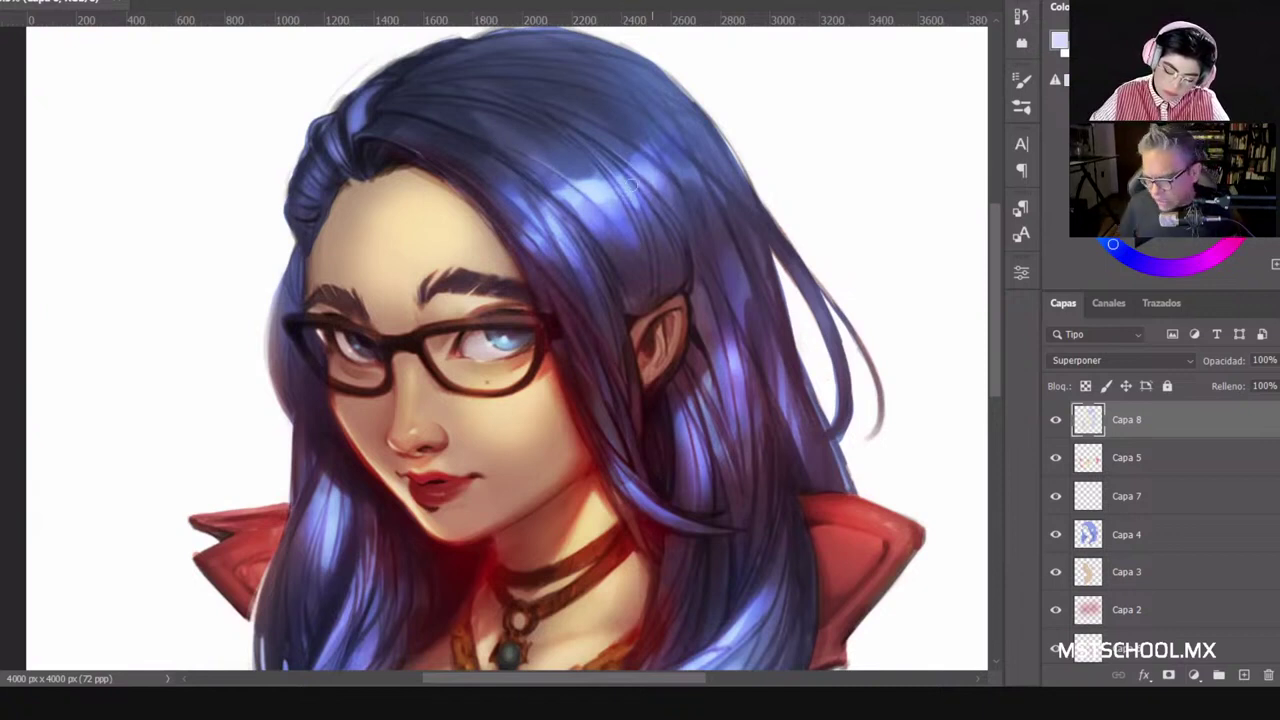
# Step: Brighten the lower locks with light blue on Capa 8 and tint the irises blue
pyautogui.moveTo(833, 481); pyautogui.dragTo(821, 391)
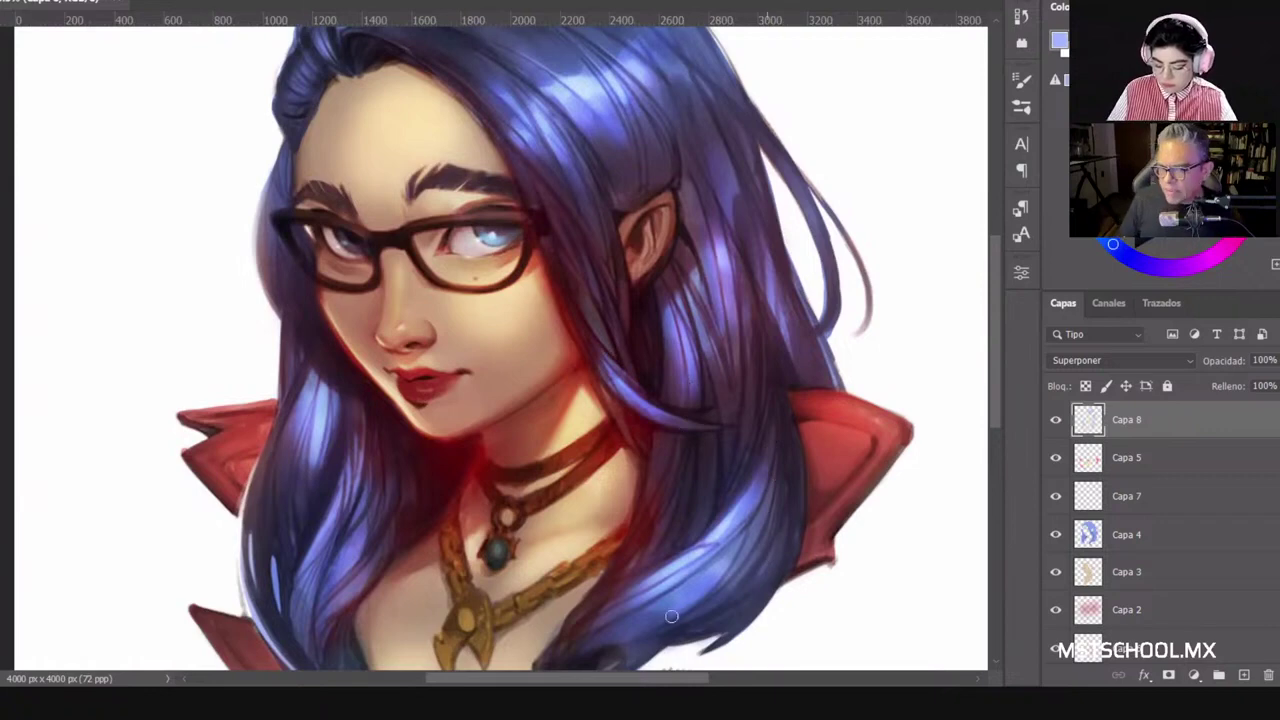
pyautogui.moveTo(837, 492); pyautogui.dragTo(932, 332)
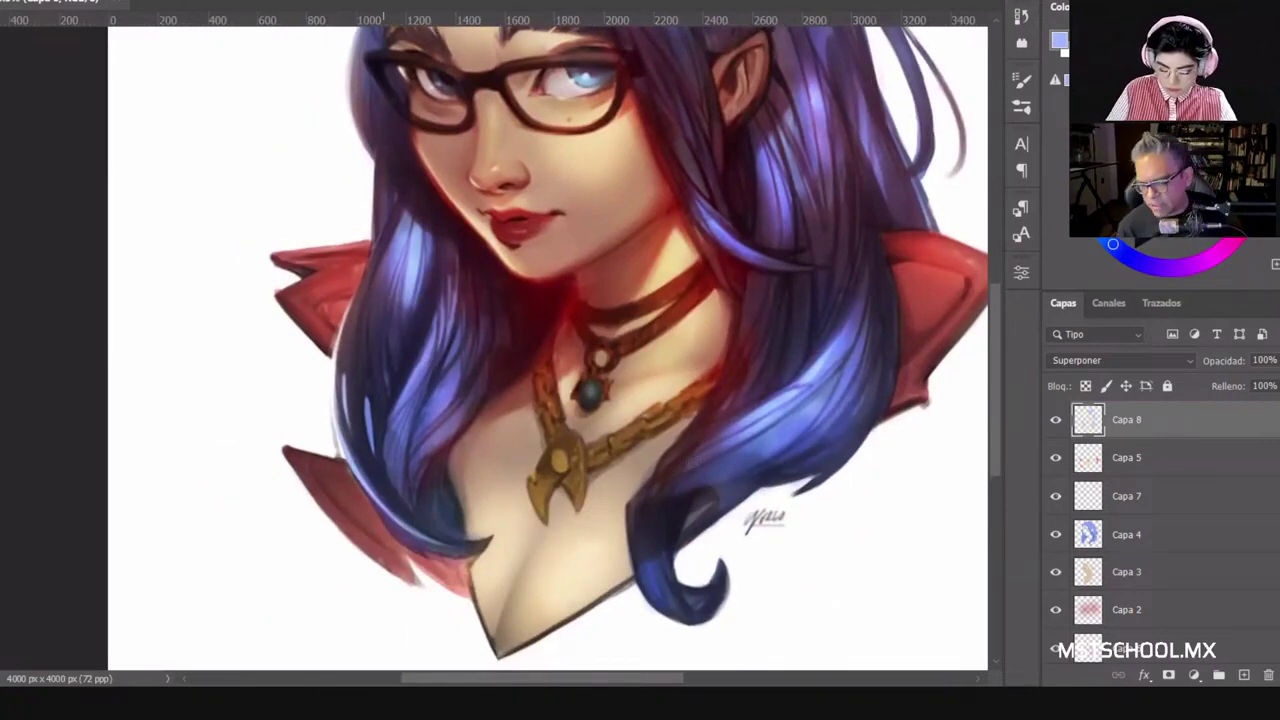
pyautogui.moveTo(814, 242); pyautogui.dragTo(774, 471)
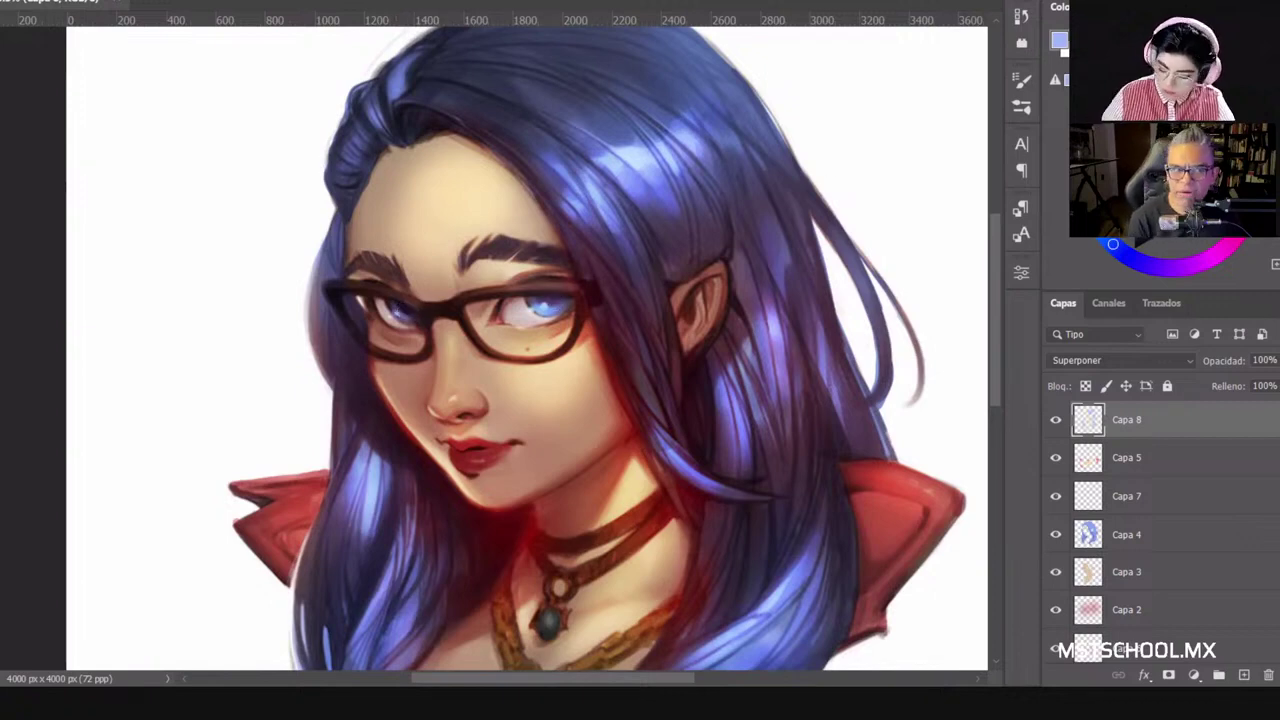
# Step: Compare the portrait with the highlight layer Capa 8 hidden and shown
pyautogui.click(1056, 421)
pyautogui.click(1056, 421)
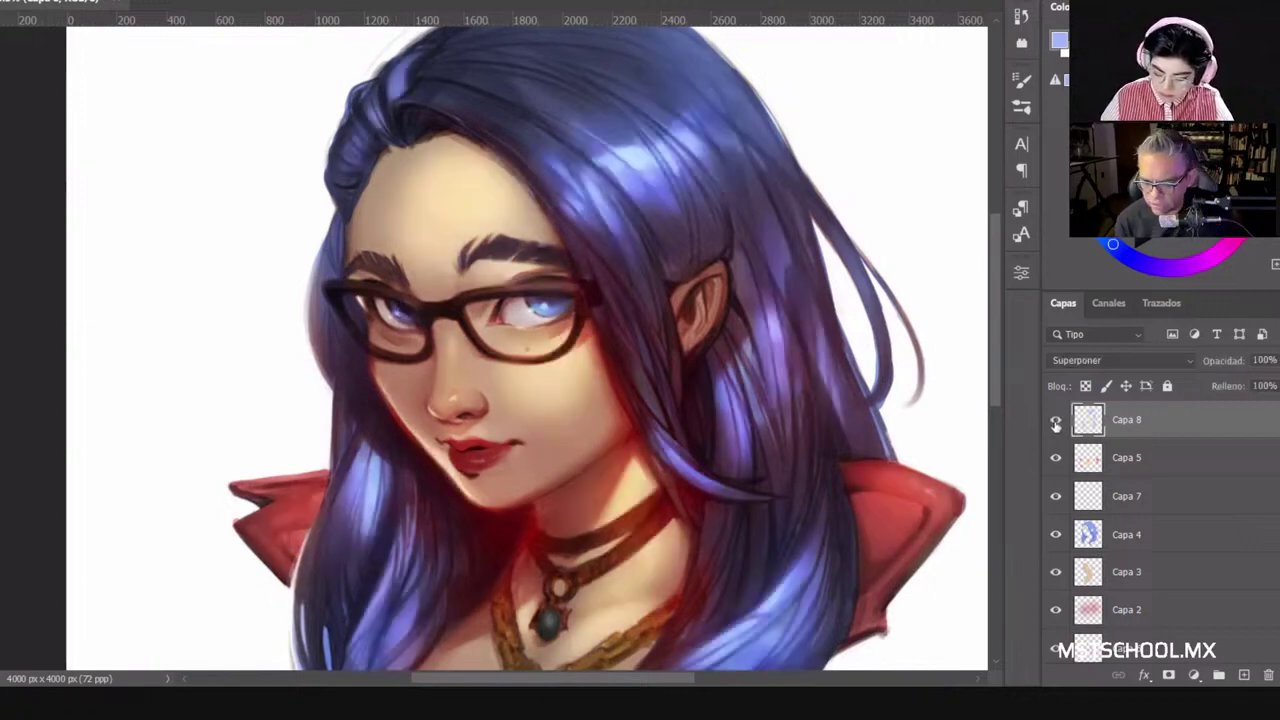
pyautogui.click(1056, 421)
pyautogui.click(1054, 421)
pyautogui.click(1054, 421)
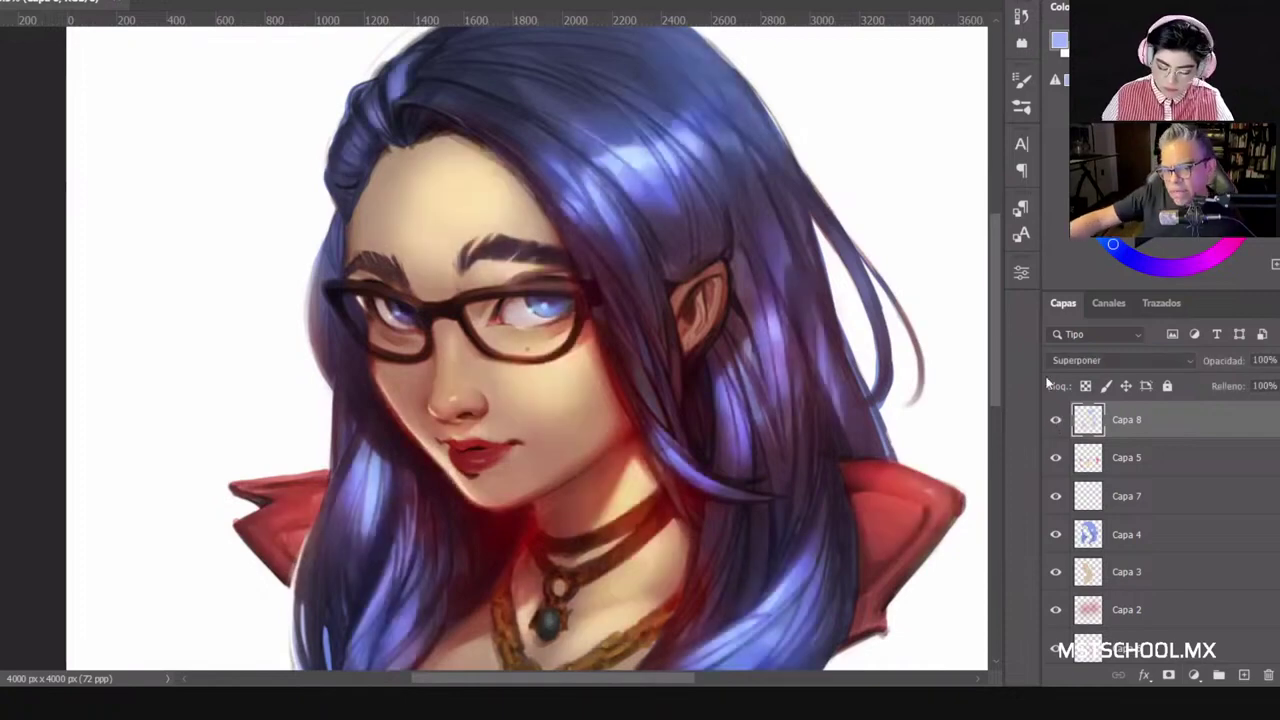
pyautogui.scroll(-3, 700, 447)
pyautogui.scroll(3, 686, 445)
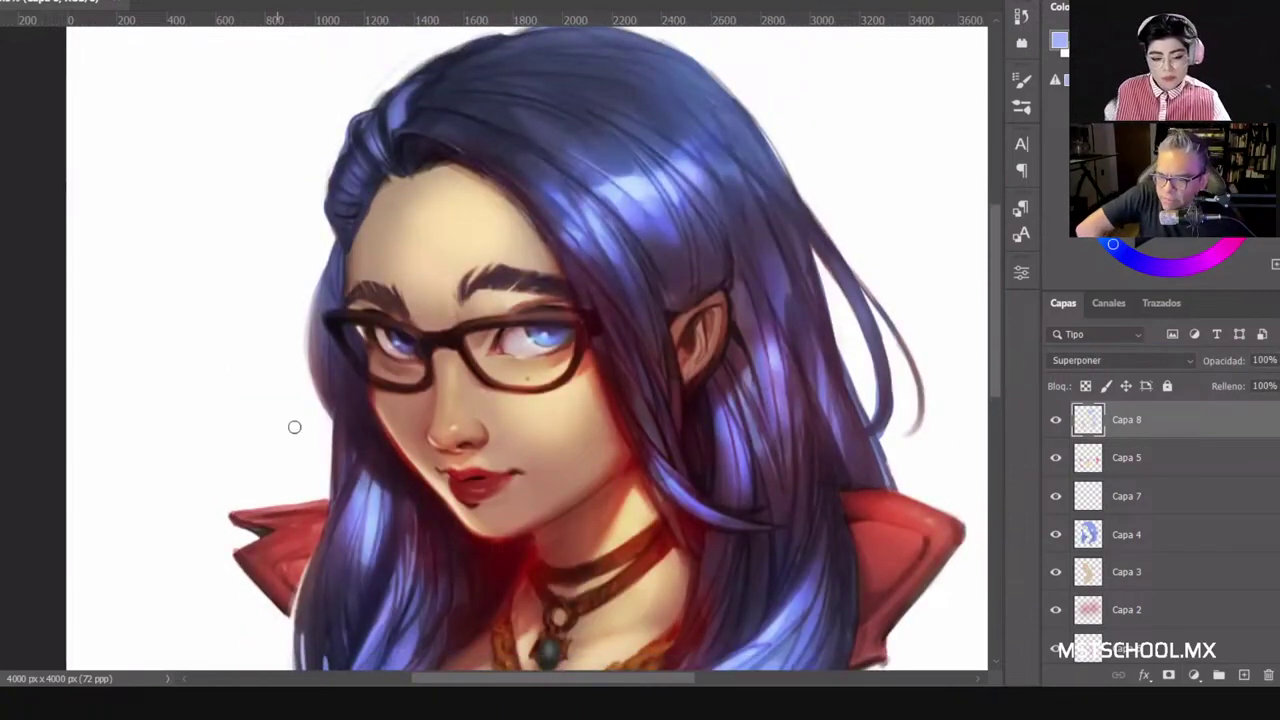
# Step: Sample a pale warm yellow-orange and brush soft light over the portrait's skin on Capa 8 with the Circular difuso brush
pyautogui.rightClick(520, 372)
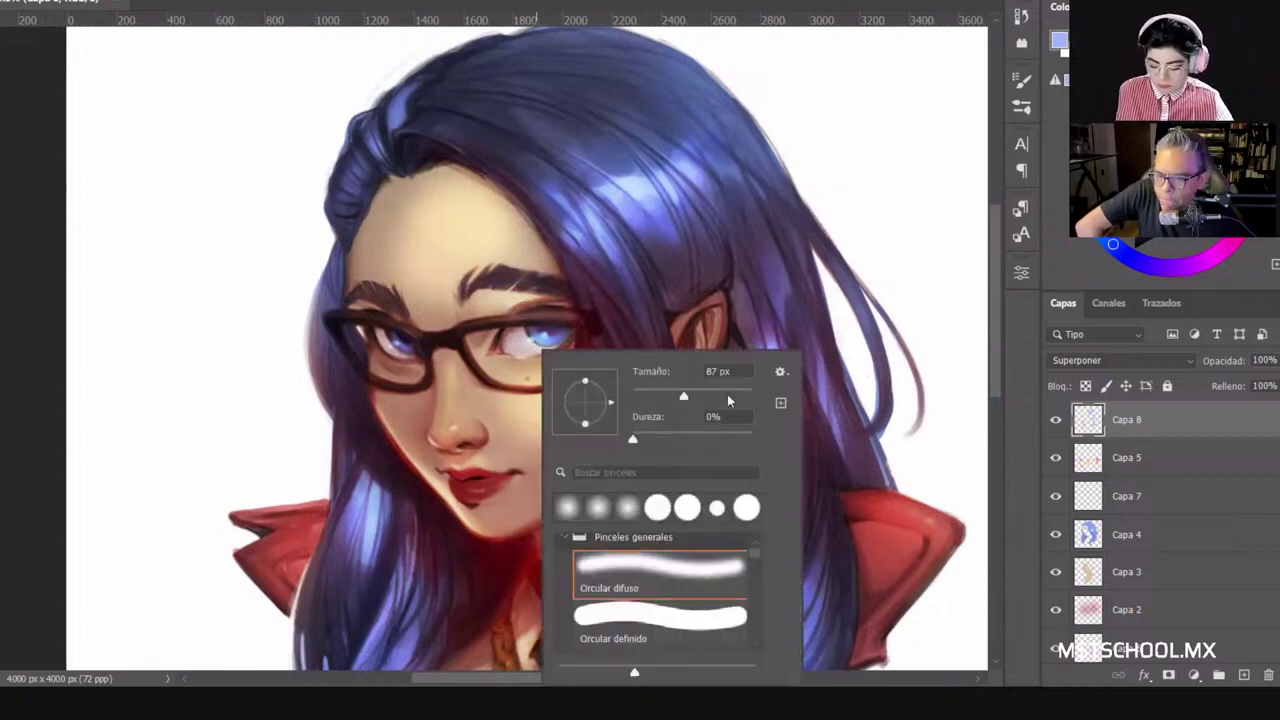
pyautogui.click(728, 398)
pyautogui.press('Return')
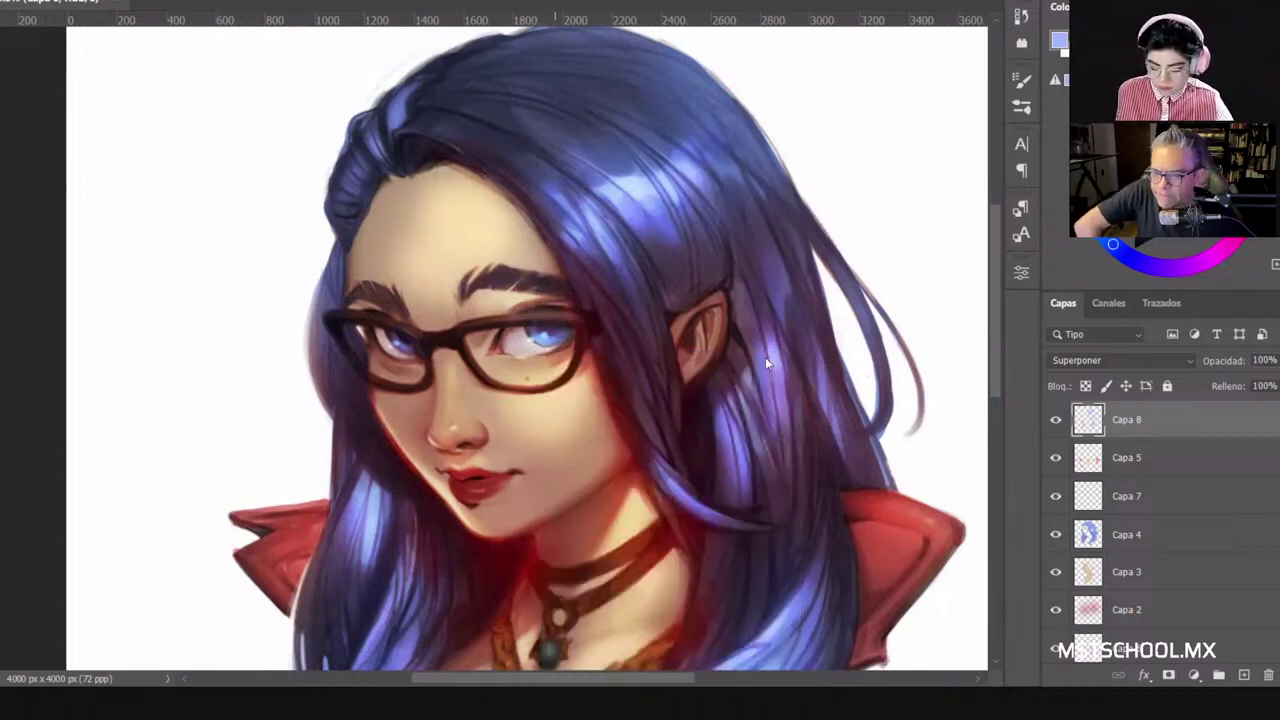
pyautogui.rightClick(559, 308)
pyautogui.press('Return')
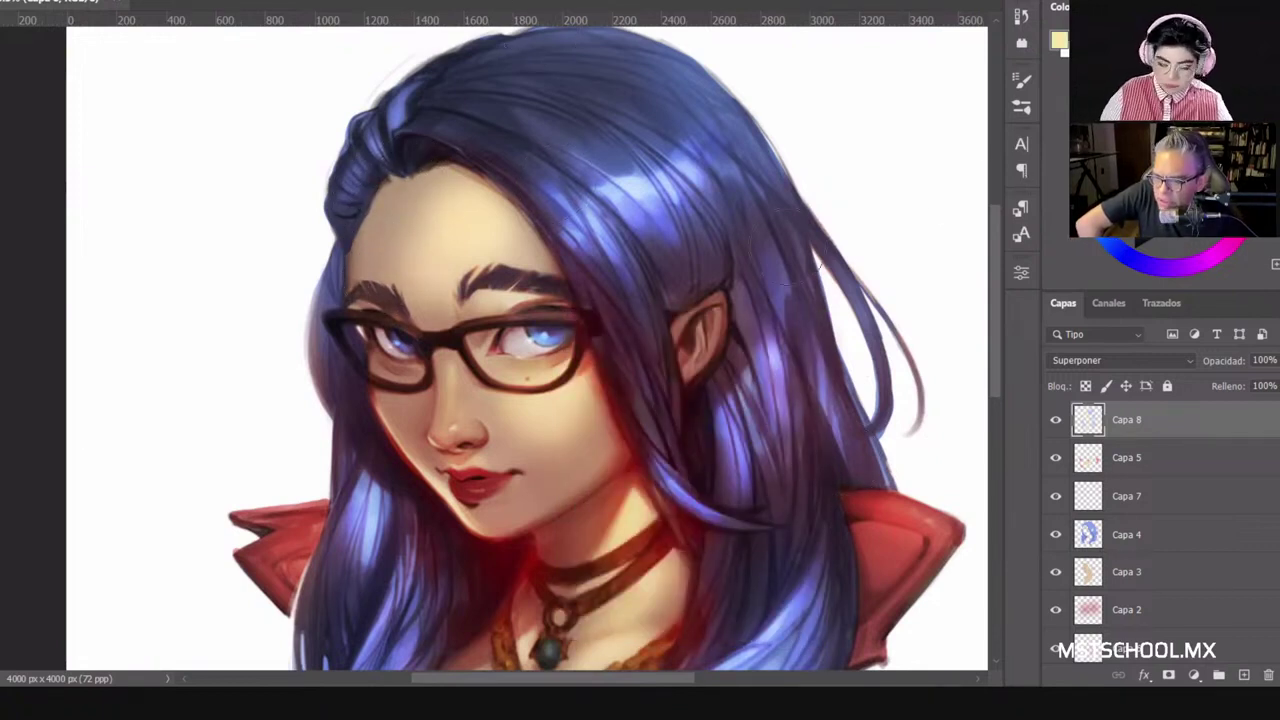
pyautogui.rightClick(488, 213)
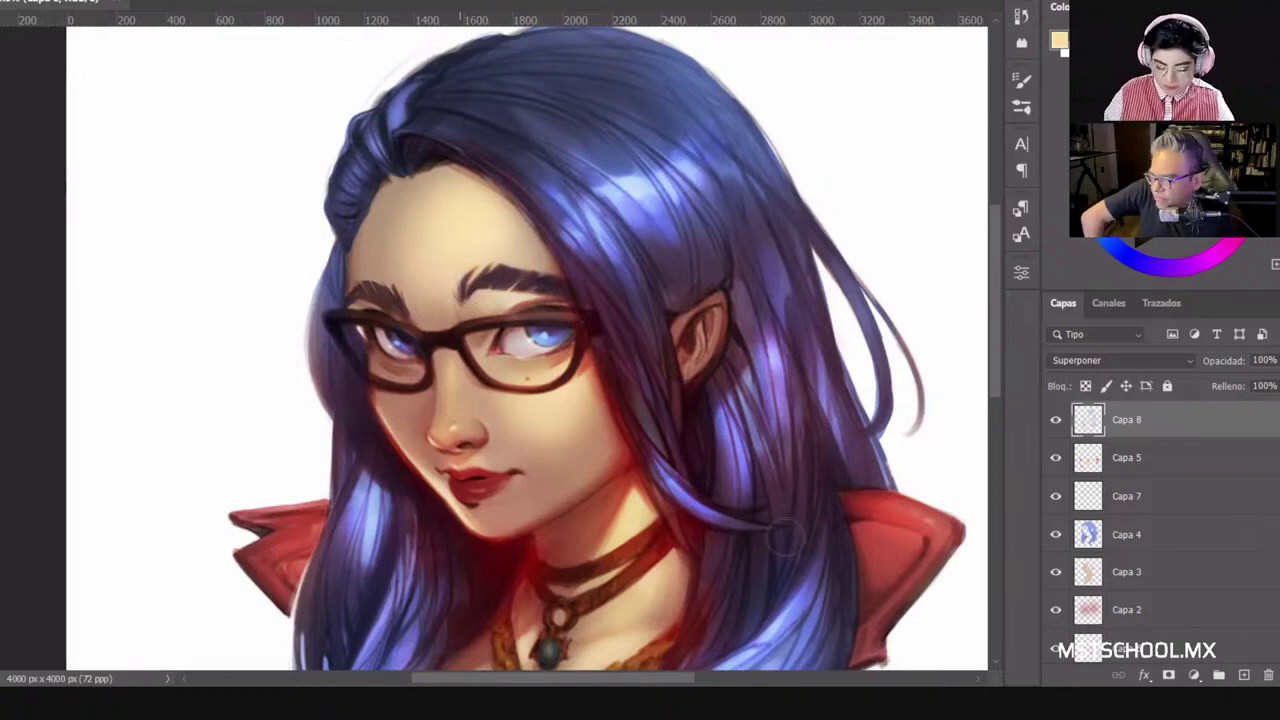
pyautogui.moveTo(791, 538); pyautogui.dragTo(768, 418)
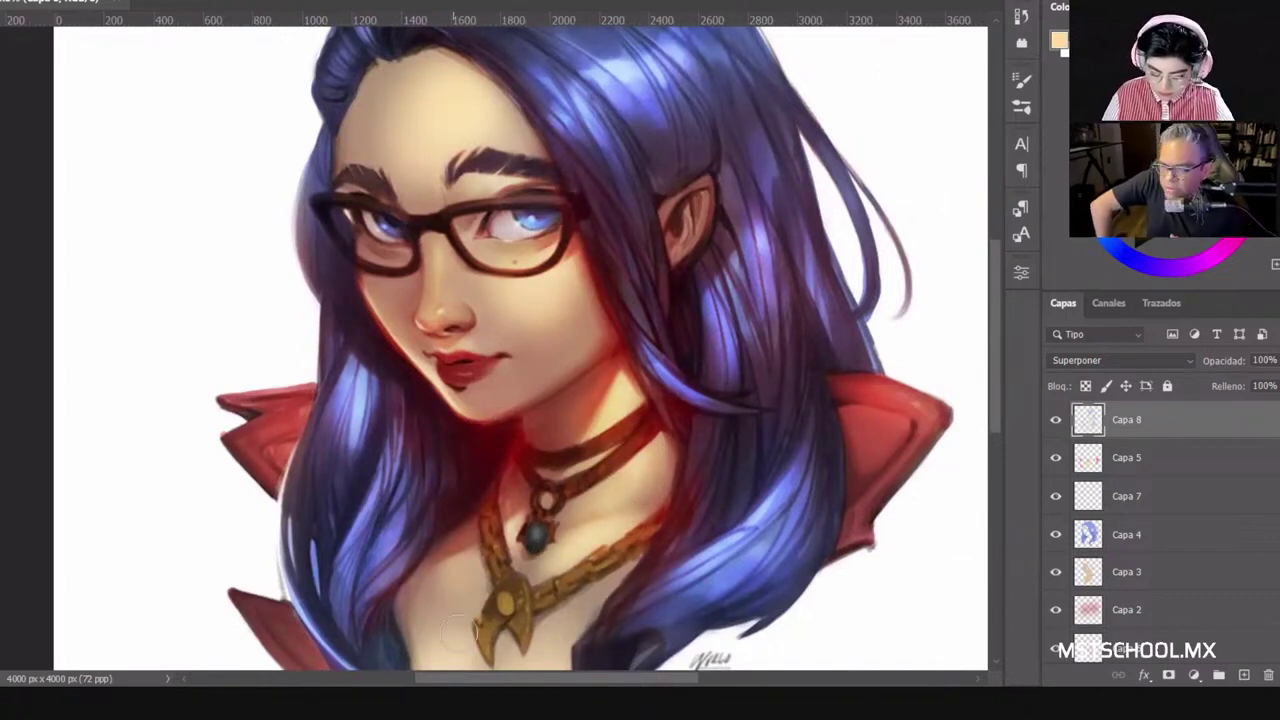
pyautogui.moveTo(465, 542); pyautogui.dragTo(485, 395)
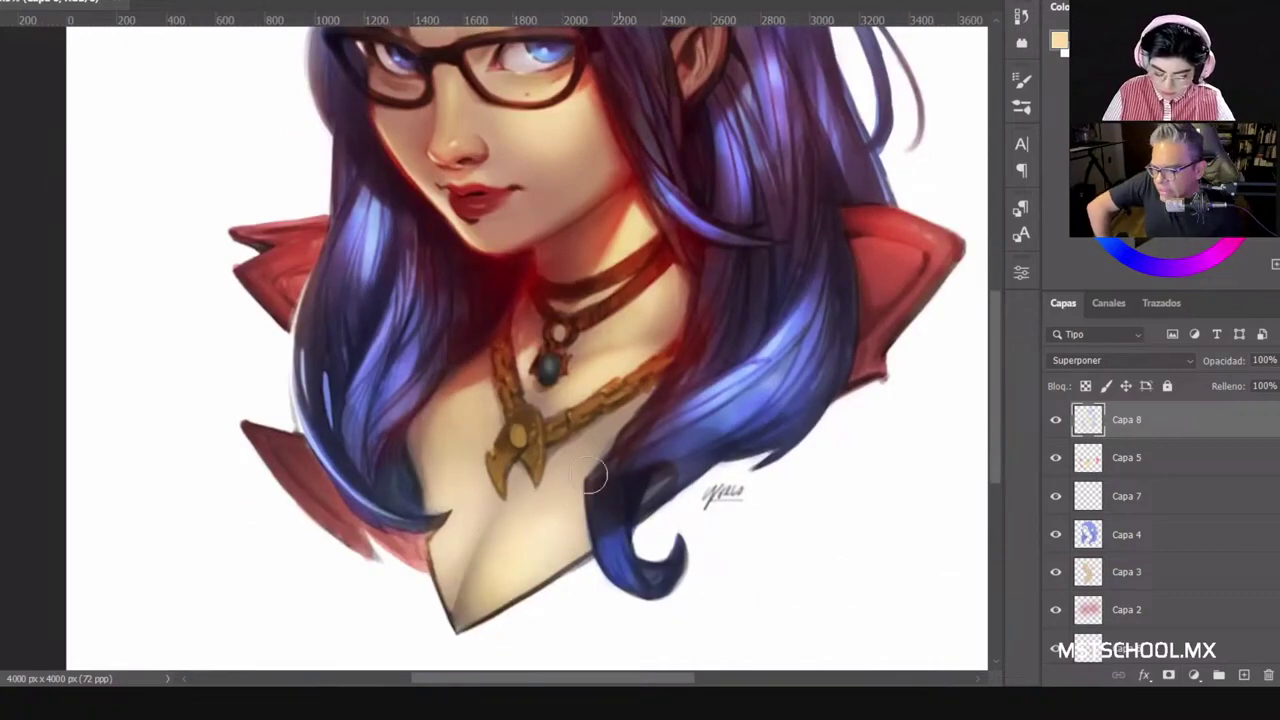
pyautogui.moveTo(741, 465); pyautogui.dragTo(718, 308)
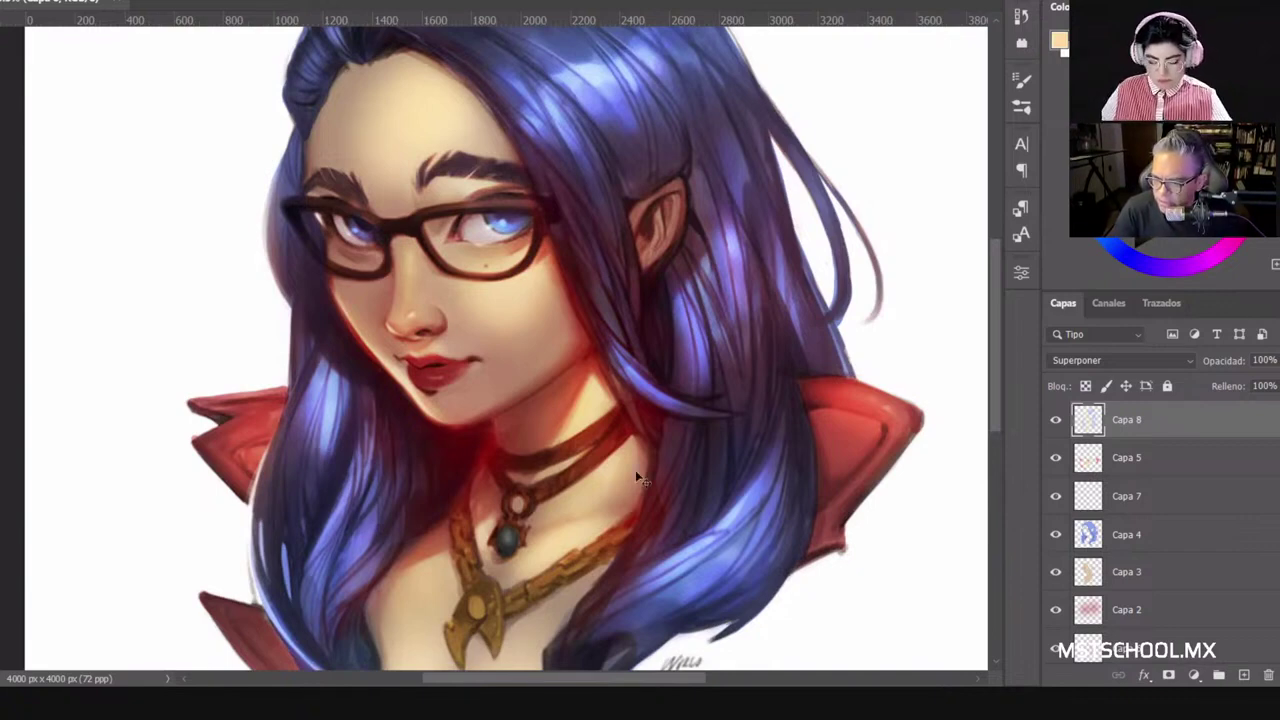
# Step: Paste the grayscale version of the portrait on its own layer, scaled down in the white space beside the coloured head
pyautogui.scroll(2, 636, 472)
pyautogui.hotkey('ctrl', 'v')
pyautogui.hotkey('ctrl', 't')
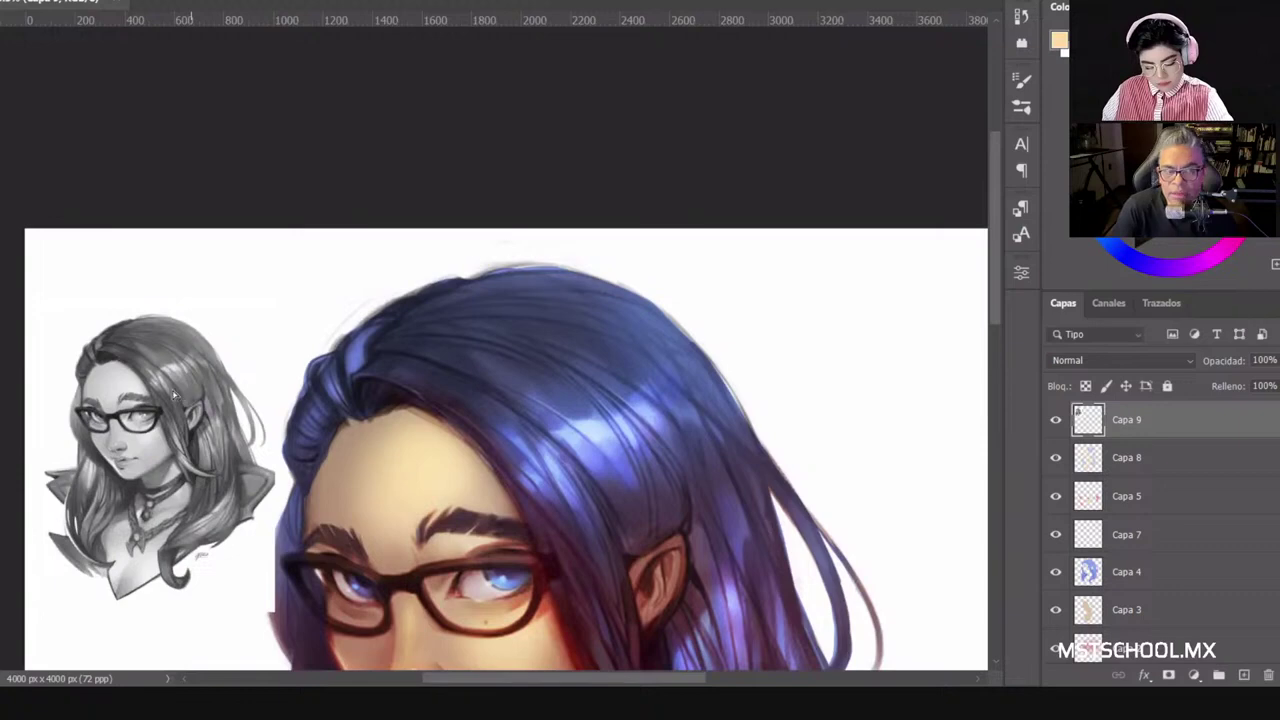
pyautogui.scroll(-5, 560, 350)
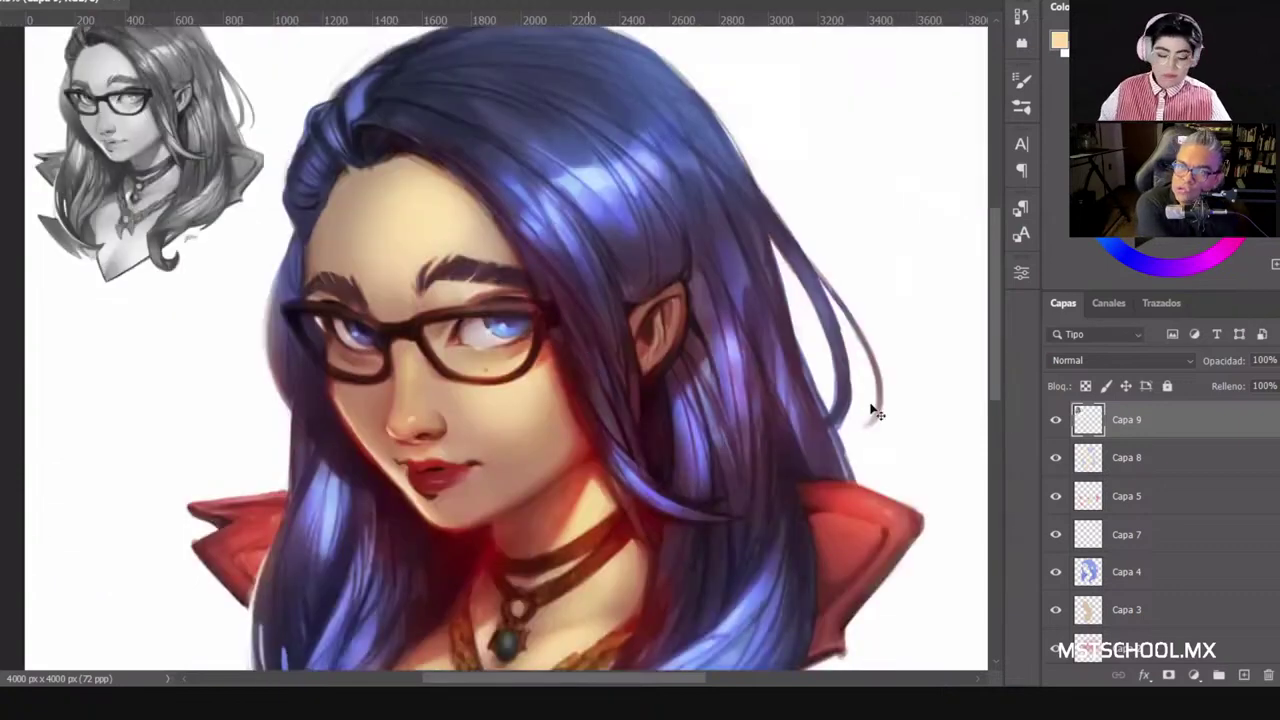
pyautogui.scroll(1, 870, 500)
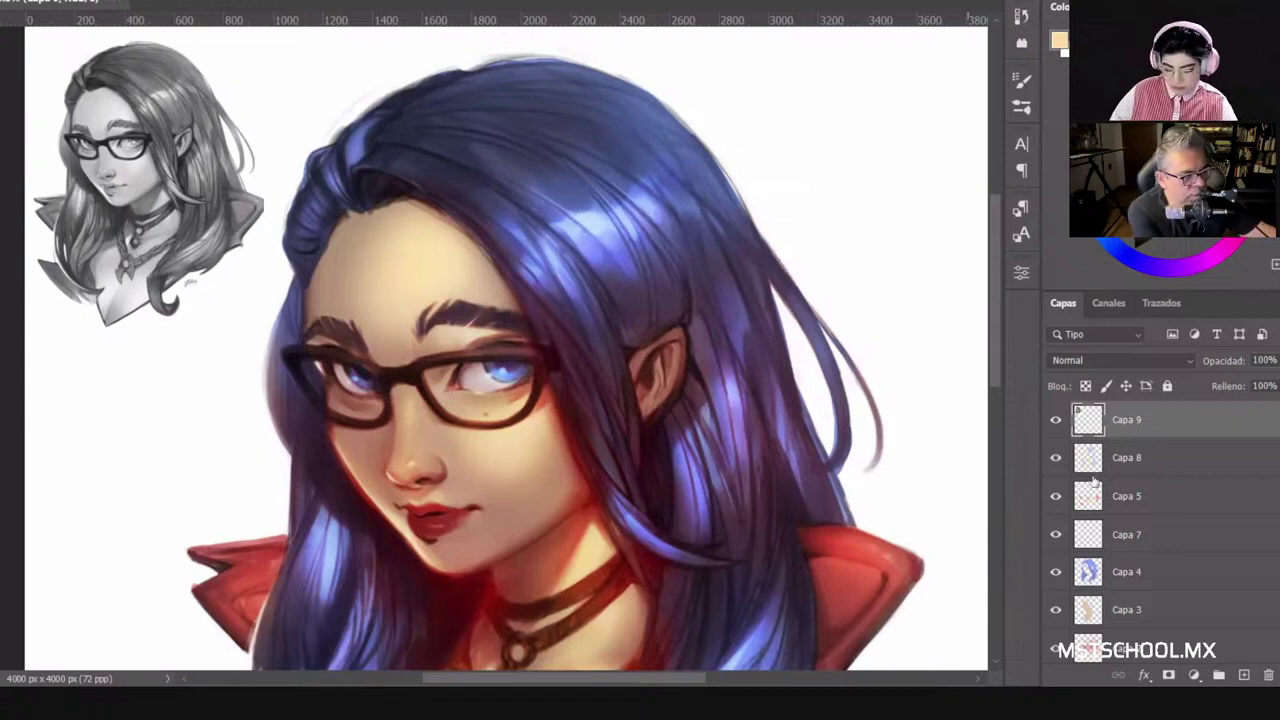
# Step: Add an empty layer above the grayscale reference, keeping its blend mode at Normal
pyautogui.scroll(-2, 1130, 585)
pyautogui.scroll(2, 1130, 588)
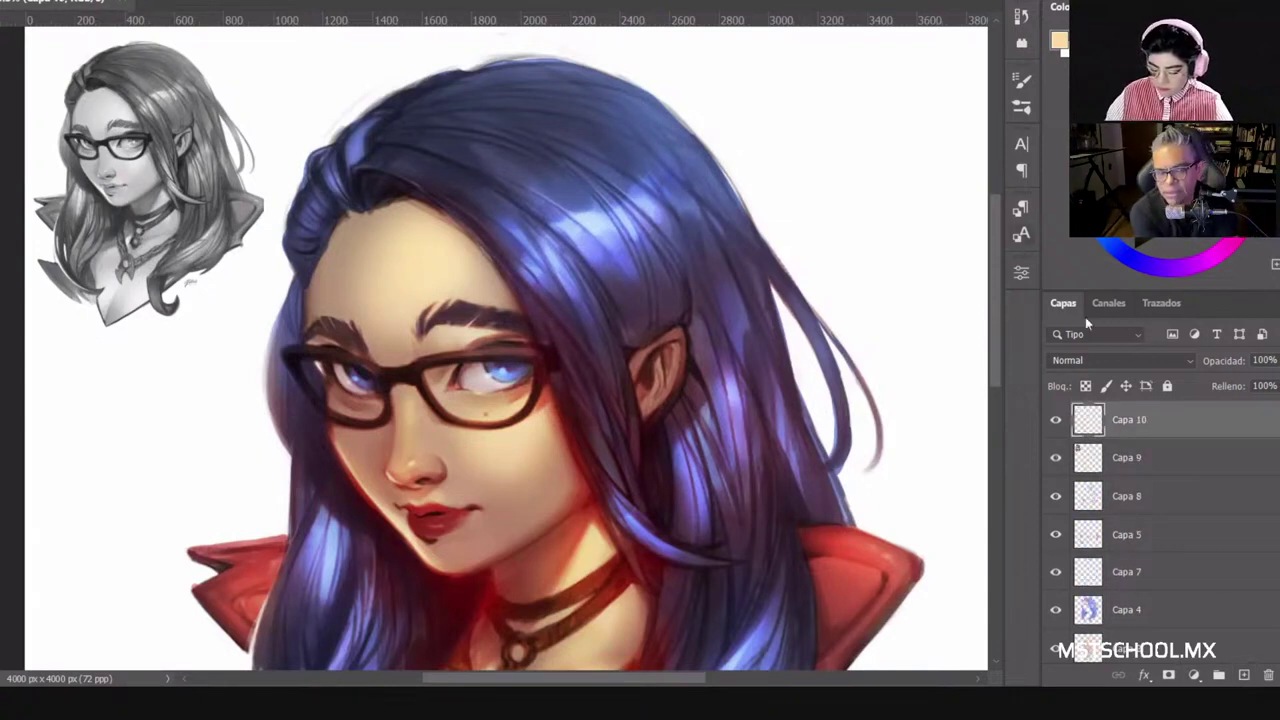
pyautogui.click(1085, 362)
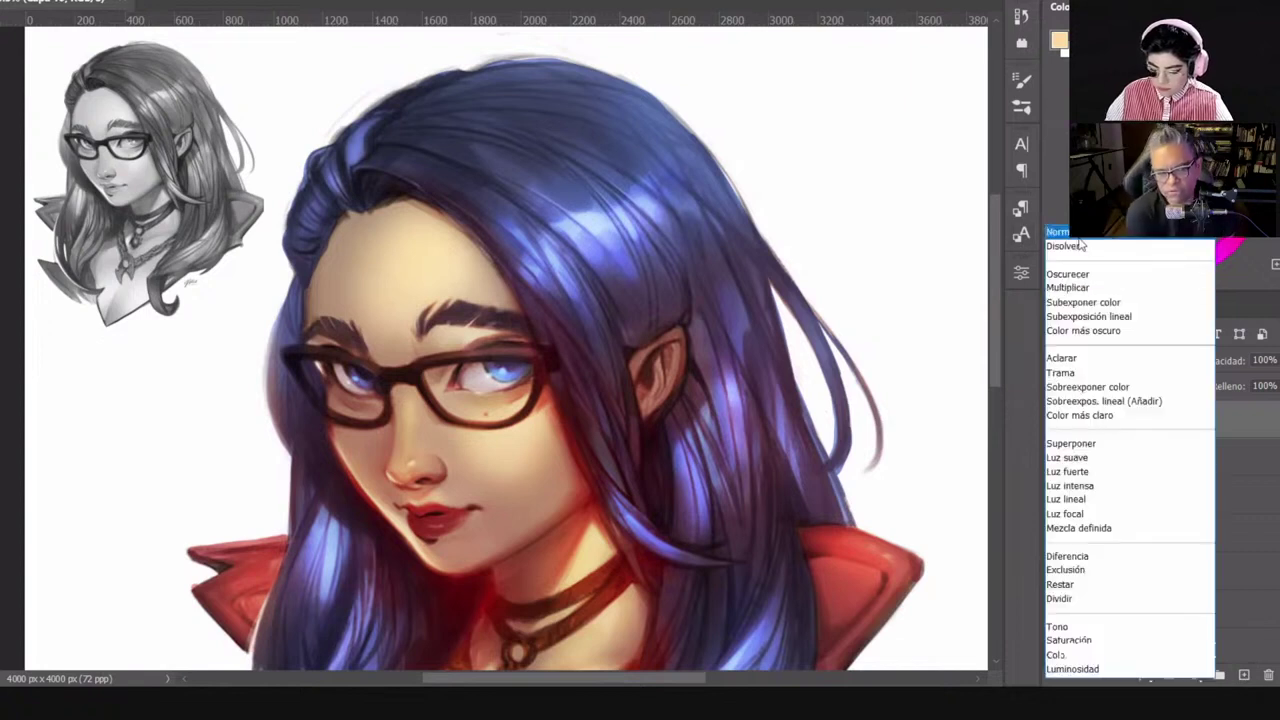
pyautogui.click(629, 239)
pyautogui.rightClick(629, 239)
# Step: Open the brush library and go to the Davegrecoart_Brushes set
pyautogui.click(1026, 261)
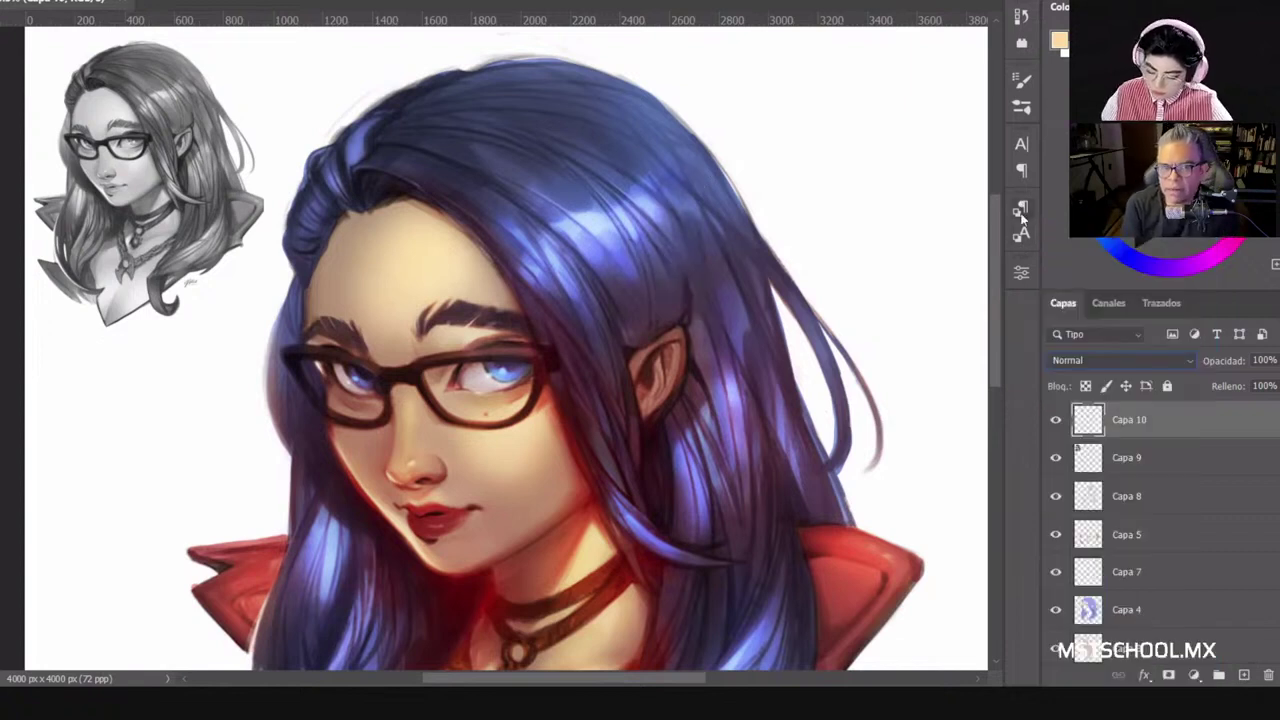
pyautogui.click(1021, 209)
pyautogui.click(1020, 235)
pyautogui.click(1022, 82)
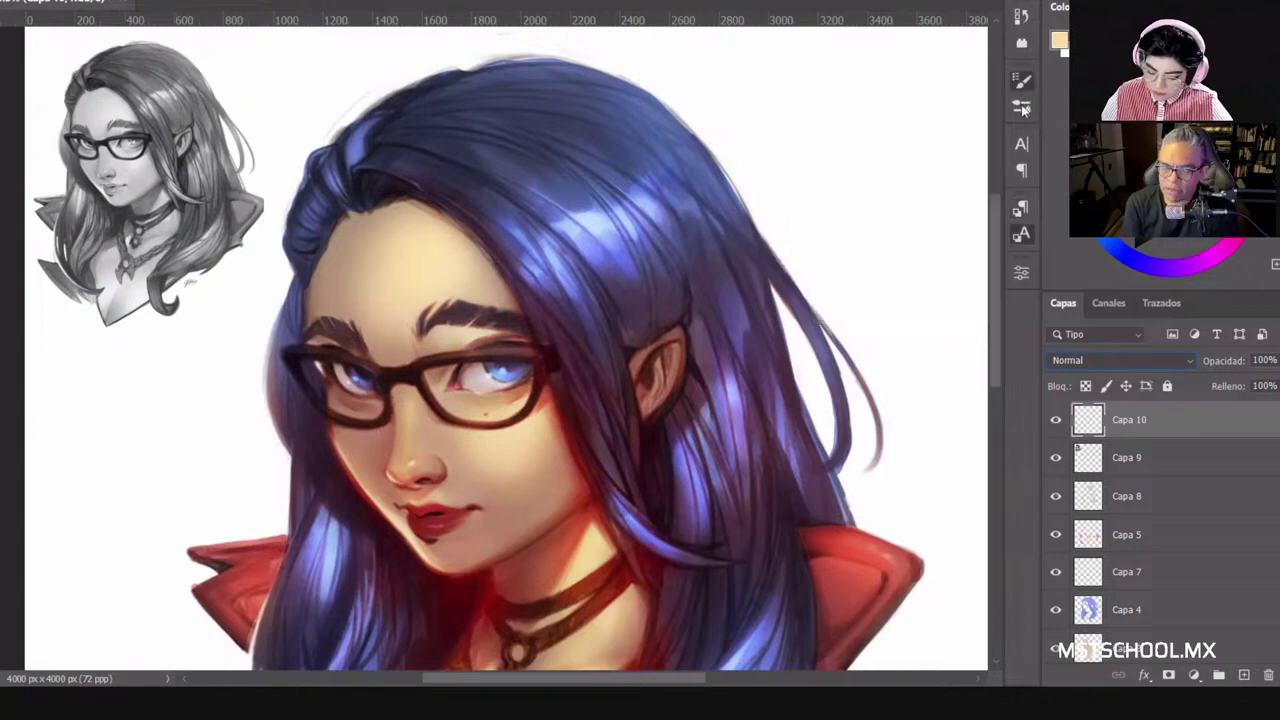
pyautogui.click(1022, 106)
pyautogui.scroll(-15, 976, 629)
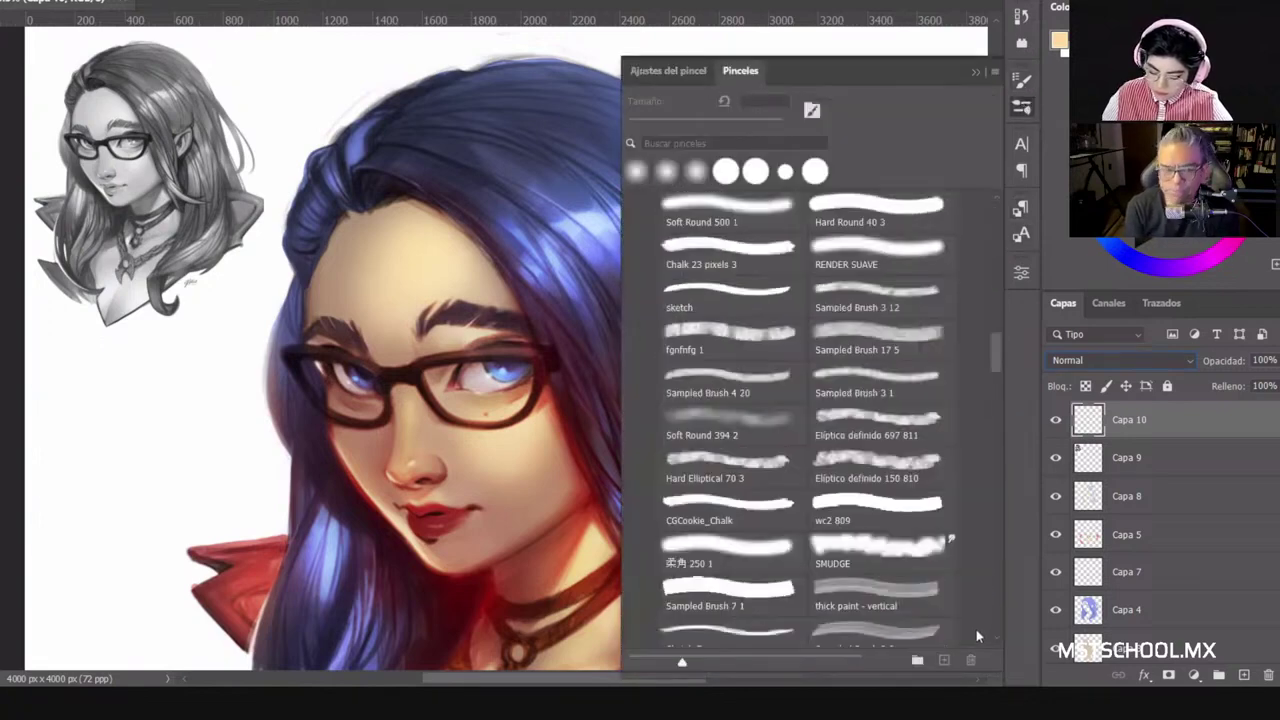
pyautogui.scroll(-2, 763, 540)
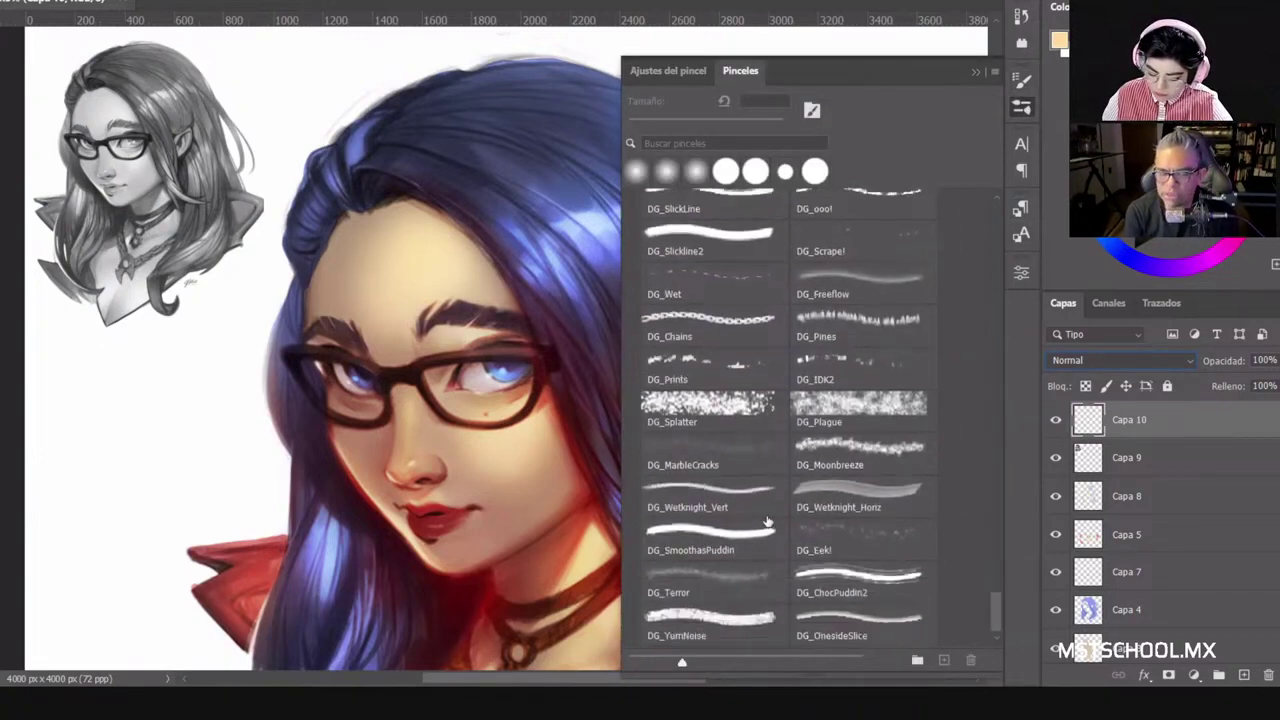
# Step: Try selecting the DG_Wetknight_Vert, DG_SlicenDice and DG_IDK brushes from the Davegrecoart_Brushes set
pyautogui.click(697, 498)
pyautogui.scroll(10, 718, 595)
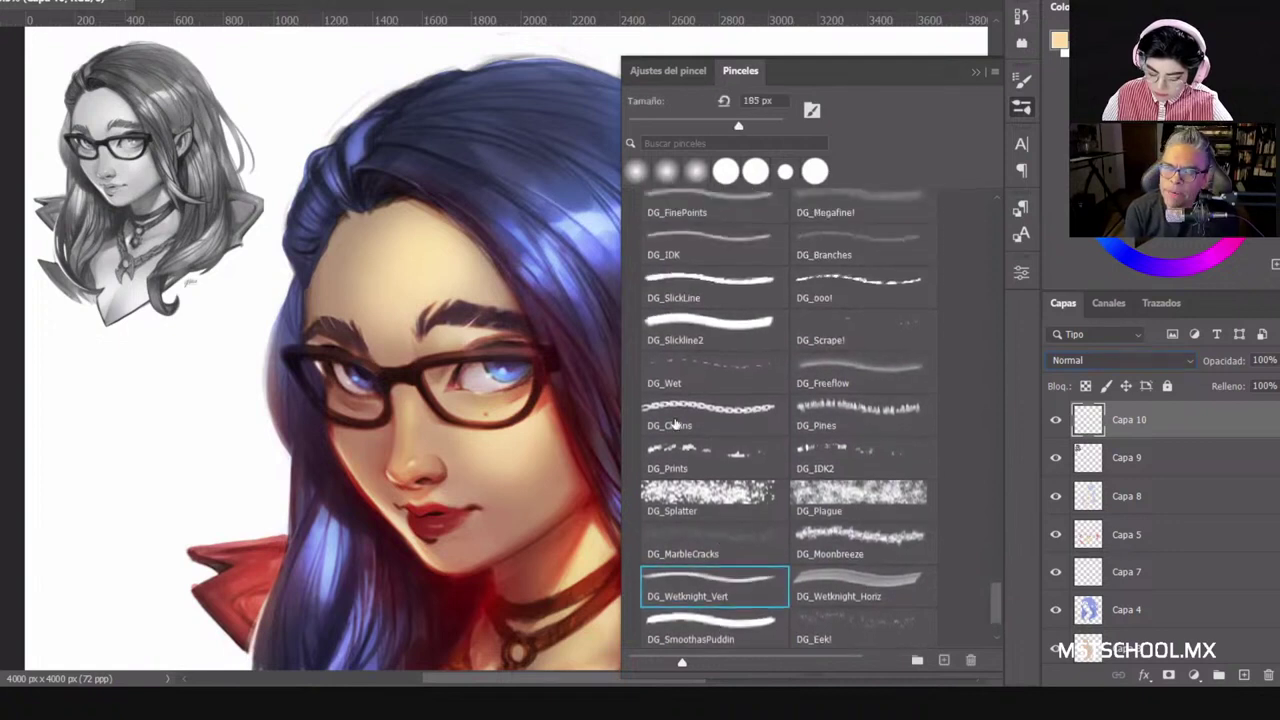
pyautogui.scroll(1, 720, 361)
pyautogui.click(720, 362)
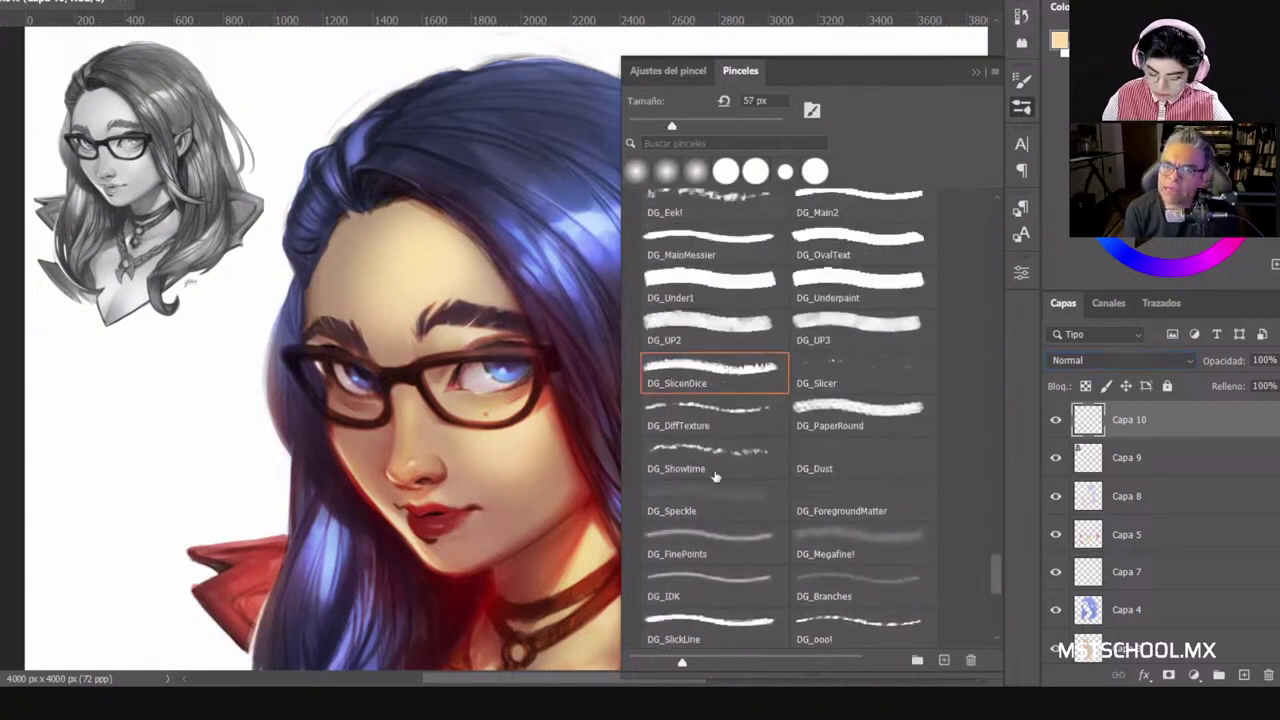
pyautogui.click(711, 560)
pyautogui.click(712, 582)
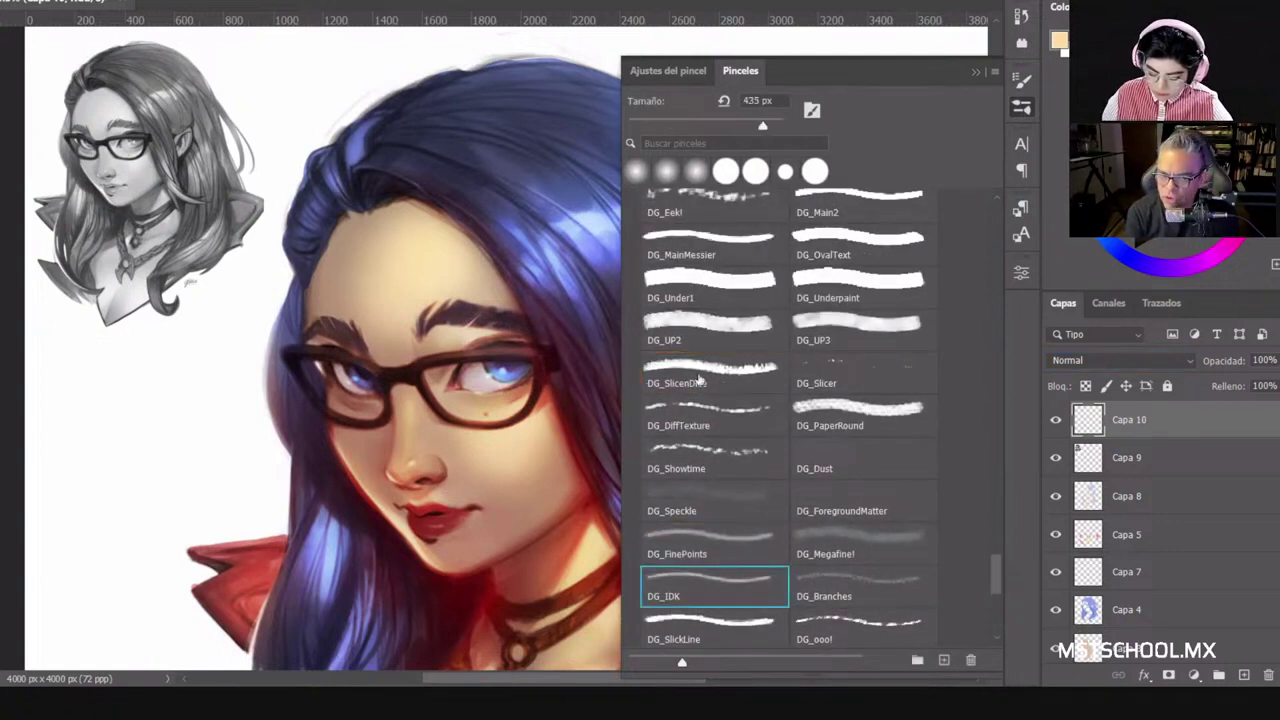
pyautogui.scroll(5, 790, 360)
pyautogui.scroll(1, 800, 320)
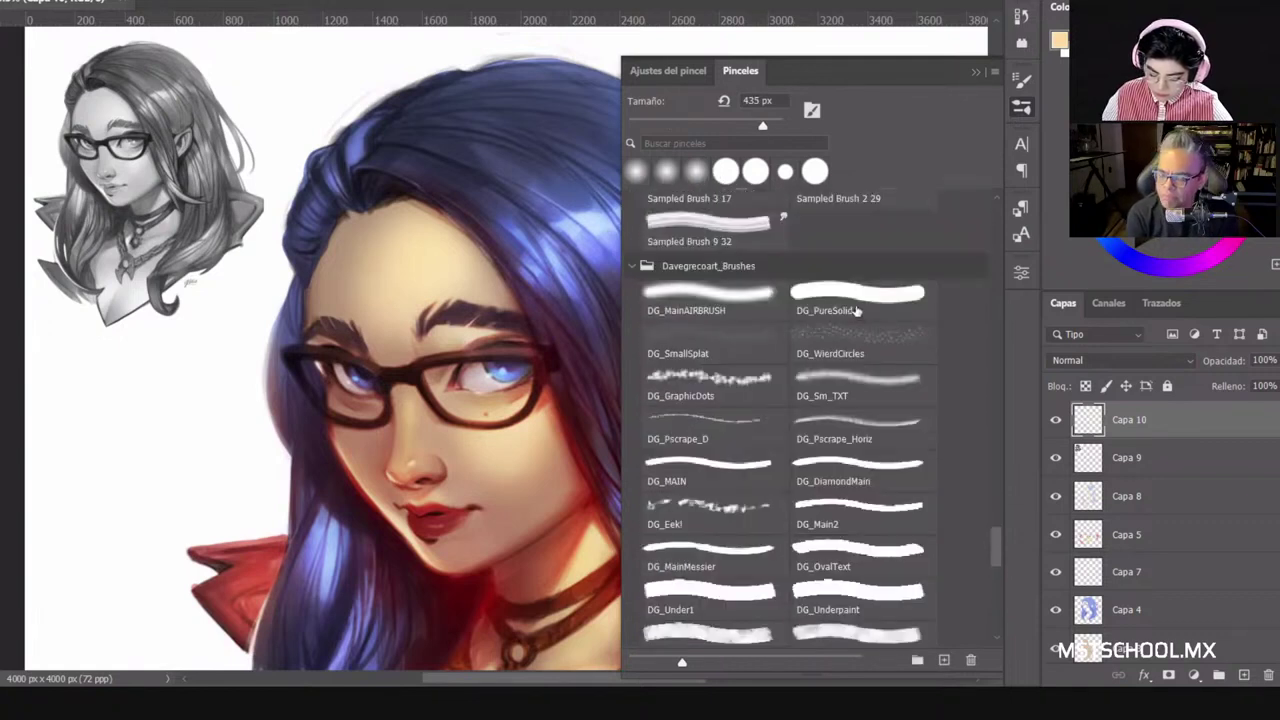
# Step: Choose the DG_Main2 brush at a size of 20 px and close the brush library
pyautogui.click(858, 512)
pyautogui.click(645, 127)
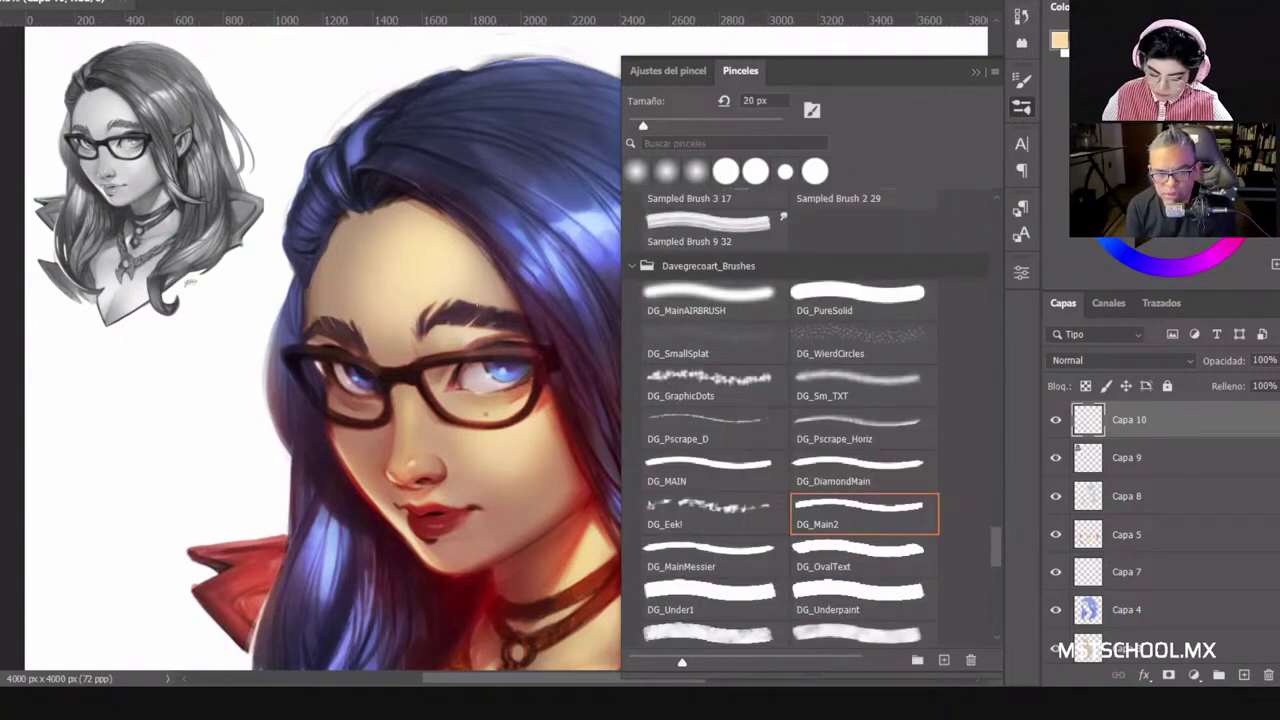
pyautogui.click(977, 71)
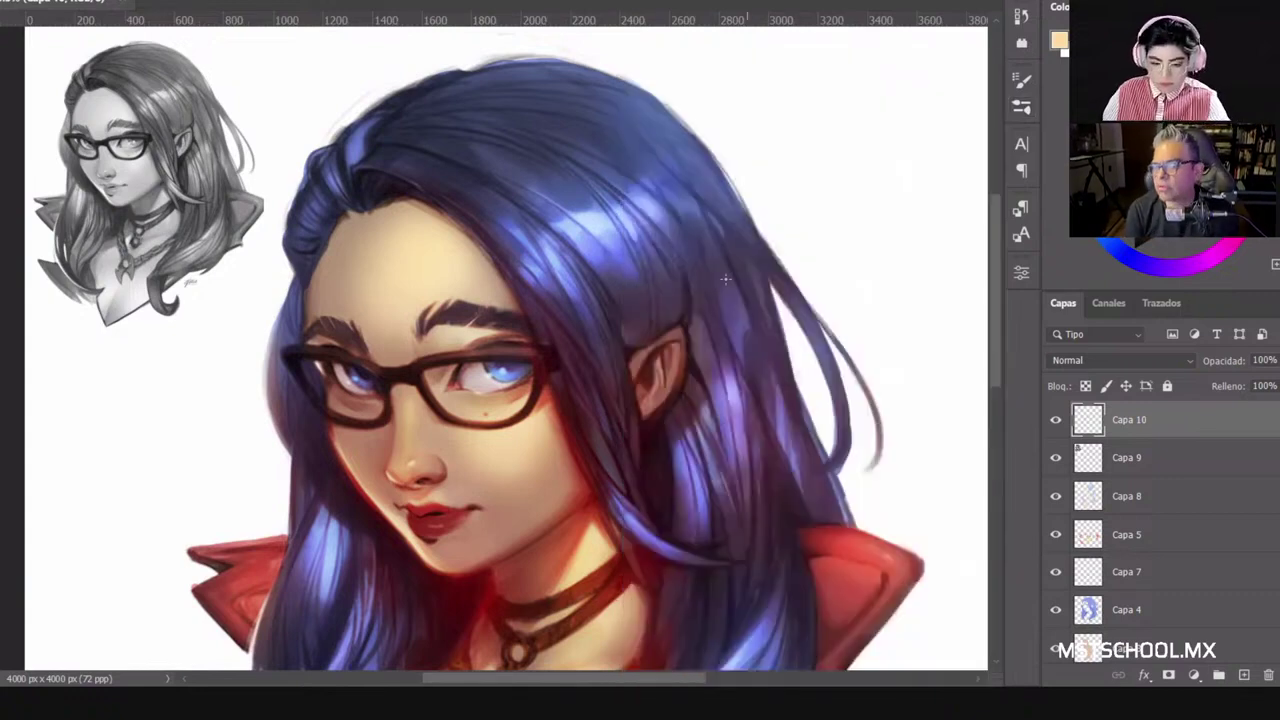
# Step: Try a stroke along the upper glasses rim over the near eye in a dark red-brown sampled from the frame
pyautogui.keyDown('alt'); pyautogui.click(542, 384); pyautogui.keyUp('alt')
pyautogui.scroll(4, 542, 384)
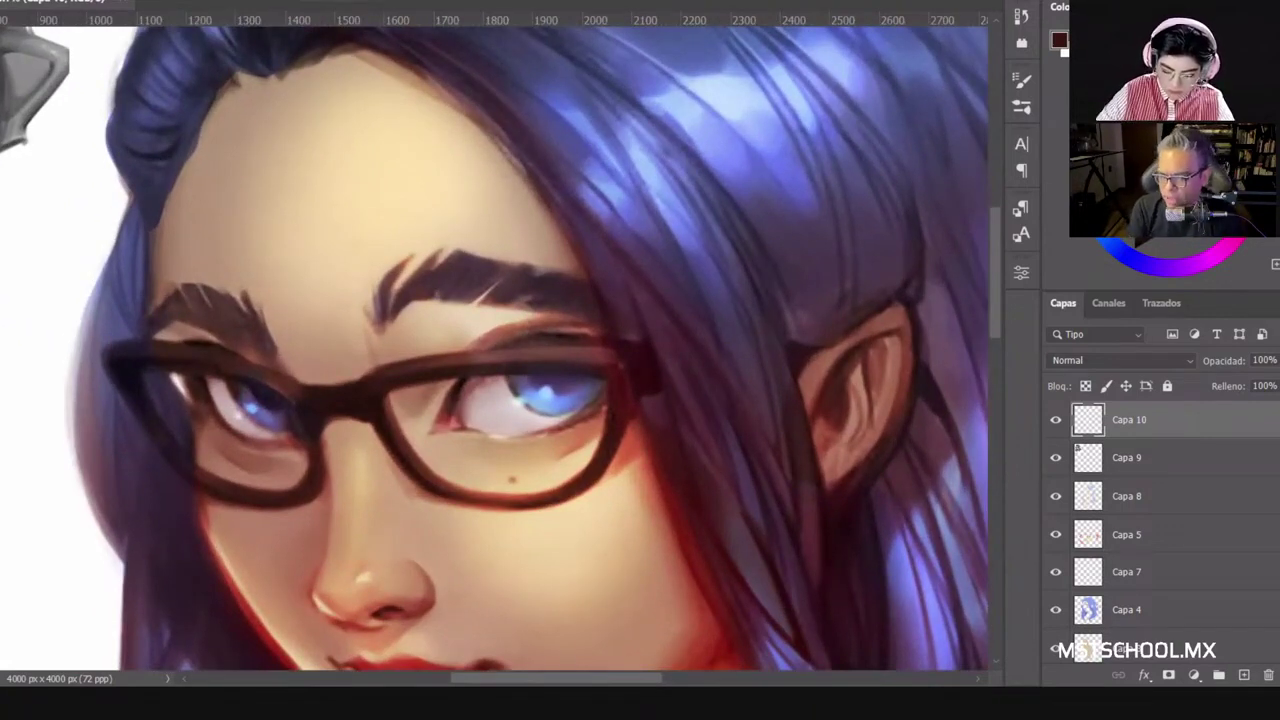
pyautogui.moveTo(462, 350); pyautogui.dragTo(515, 338)
pyautogui.hotkey('ctrl', 'z')
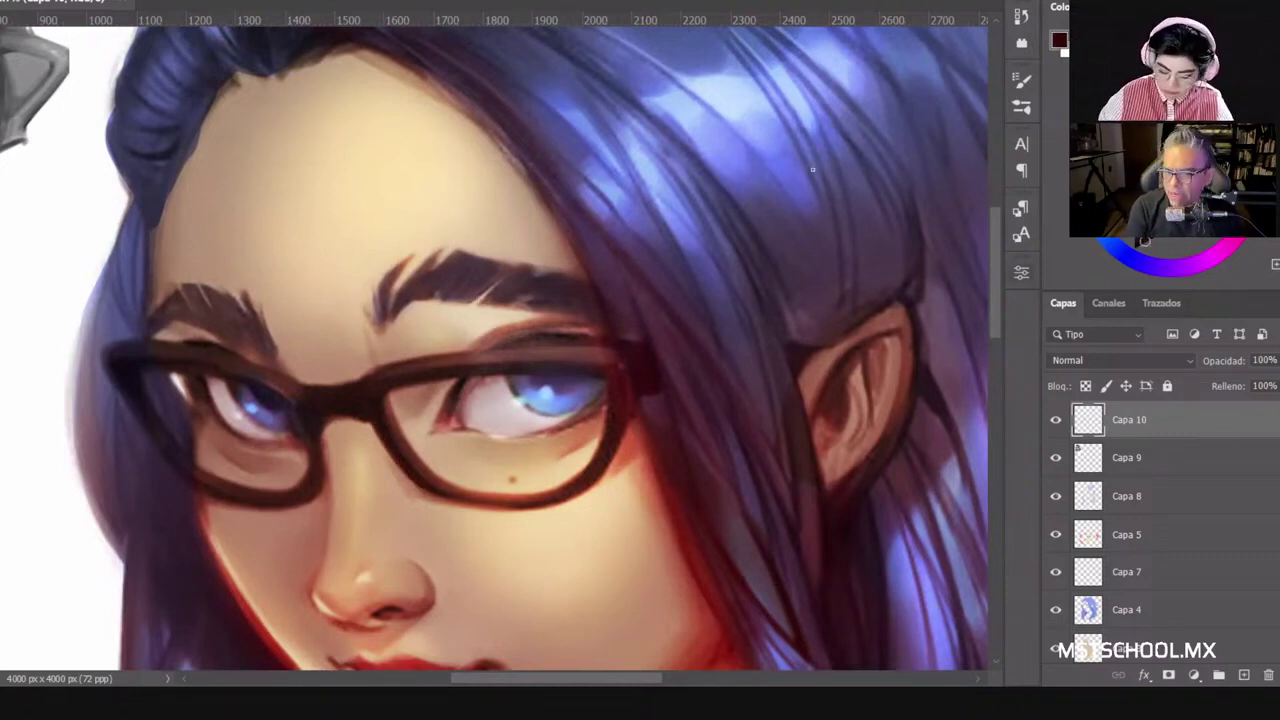
pyautogui.hotkey('ctrl', '-')
pyautogui.hotkey('ctrl', '-')
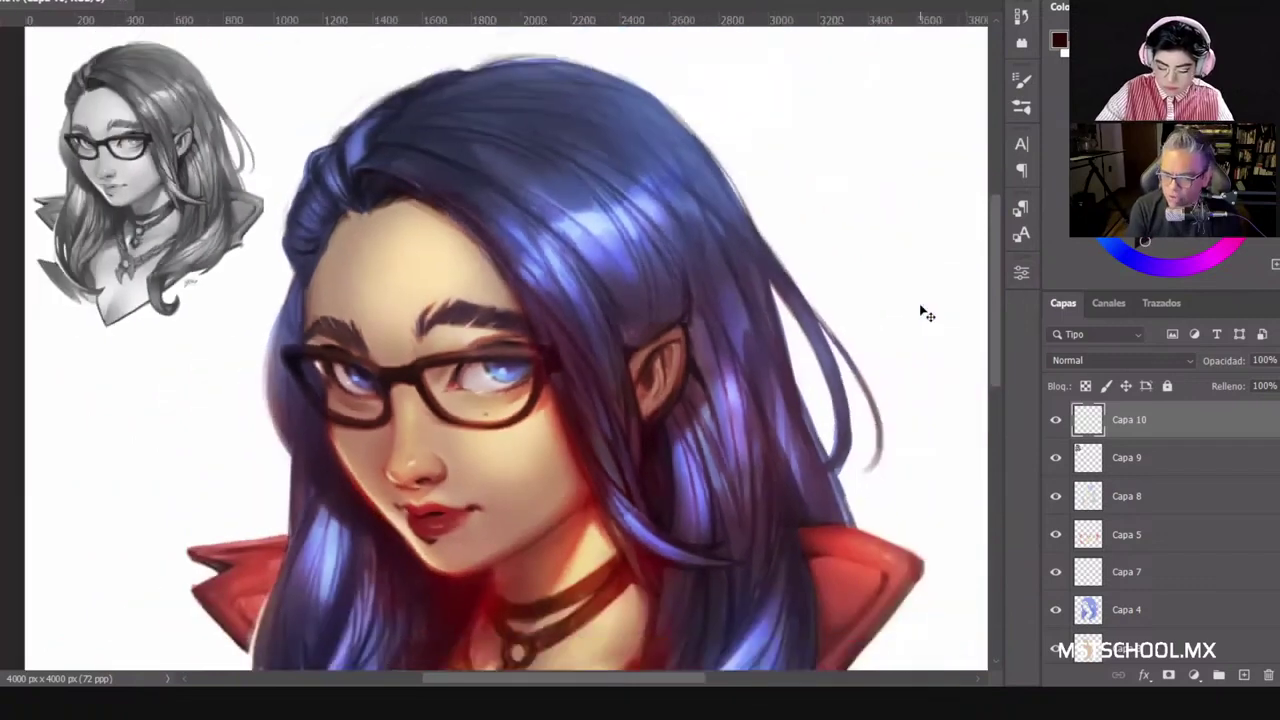
# Step: Sample dark tones and define the edges of the near eye's iris and glasses rim on Capa 10
pyautogui.hotkey('ctrl', '+')
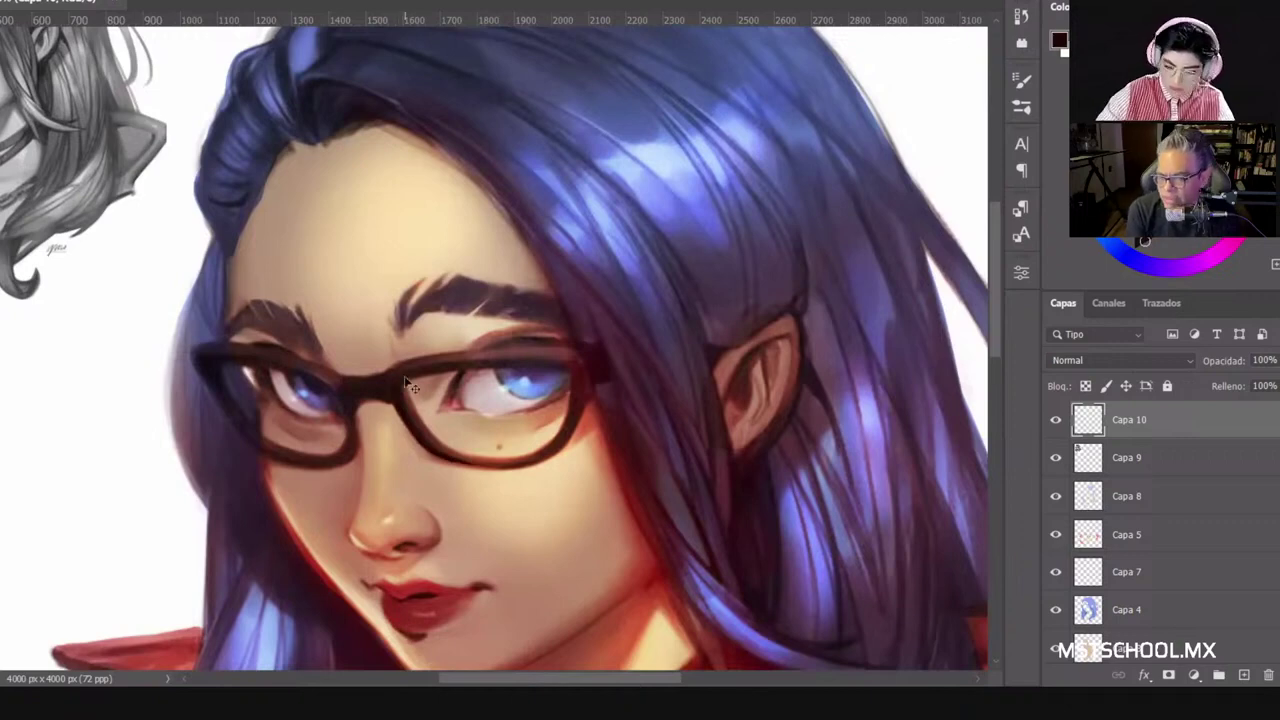
pyautogui.hotkey('ctrl', '+')
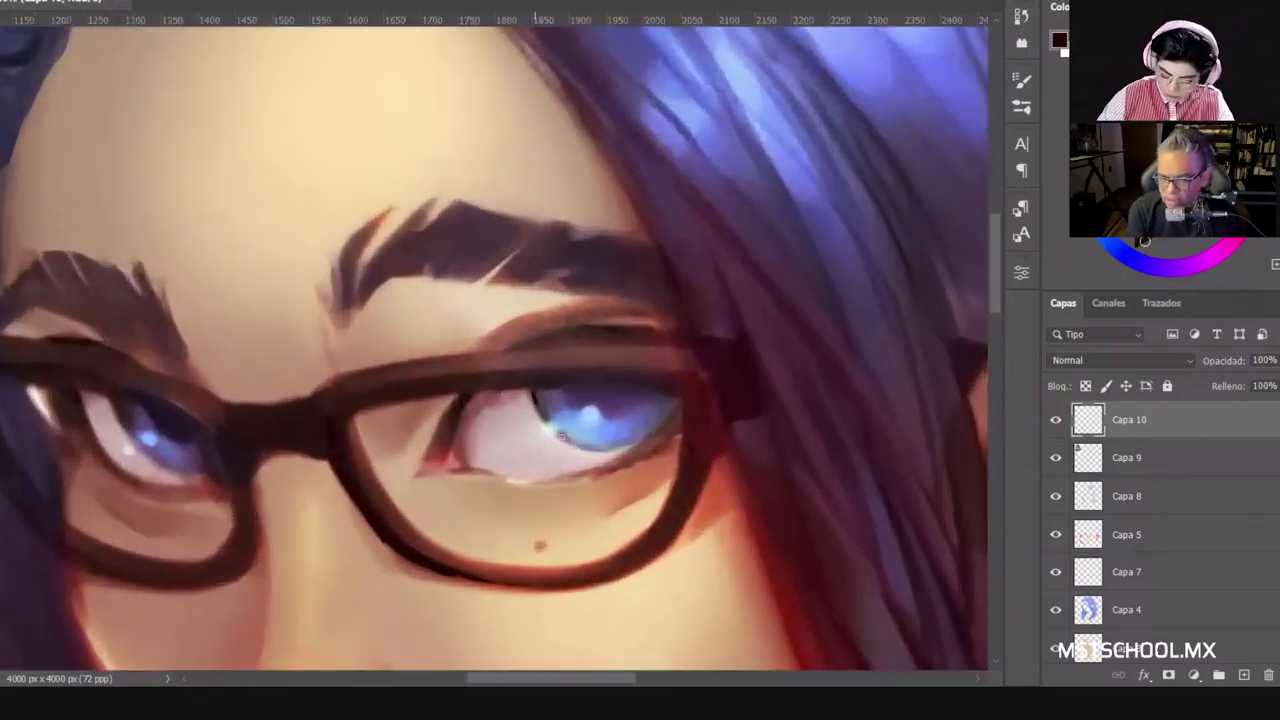
pyautogui.keyDown('alt'); pyautogui.click(975, 210); pyautogui.keyUp('alt')
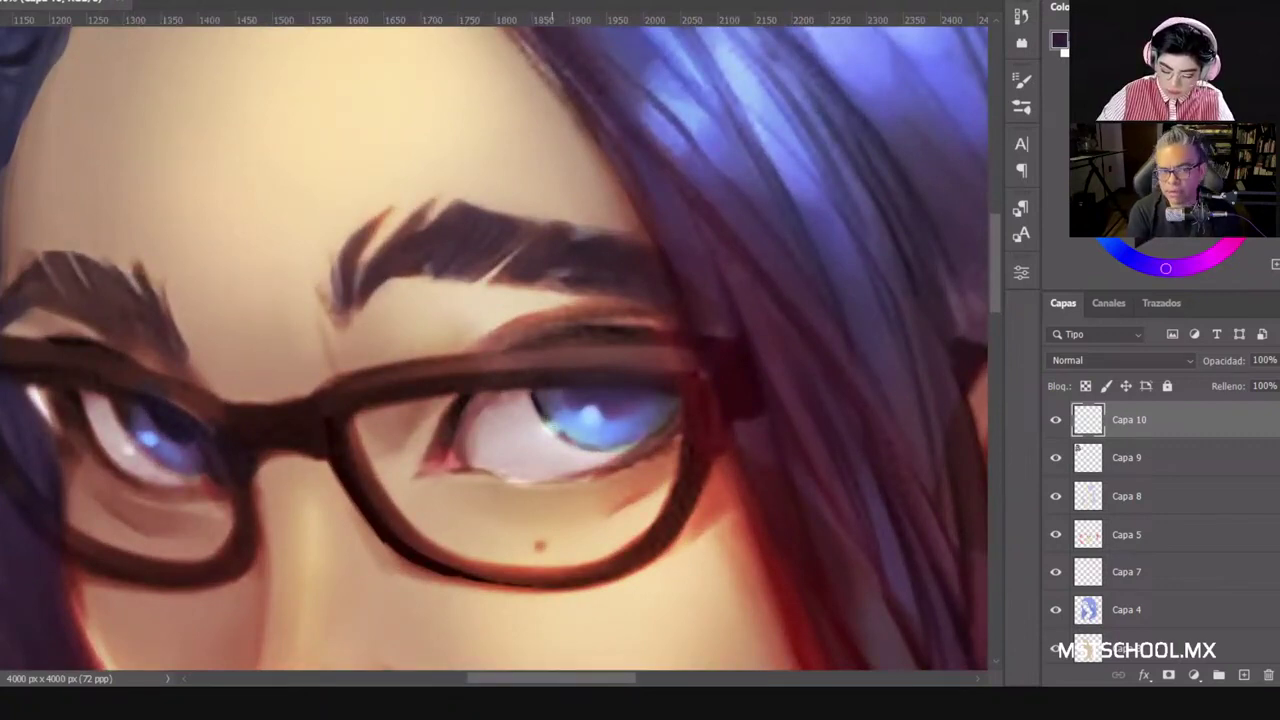
pyautogui.scroll(-2, 570, 370)
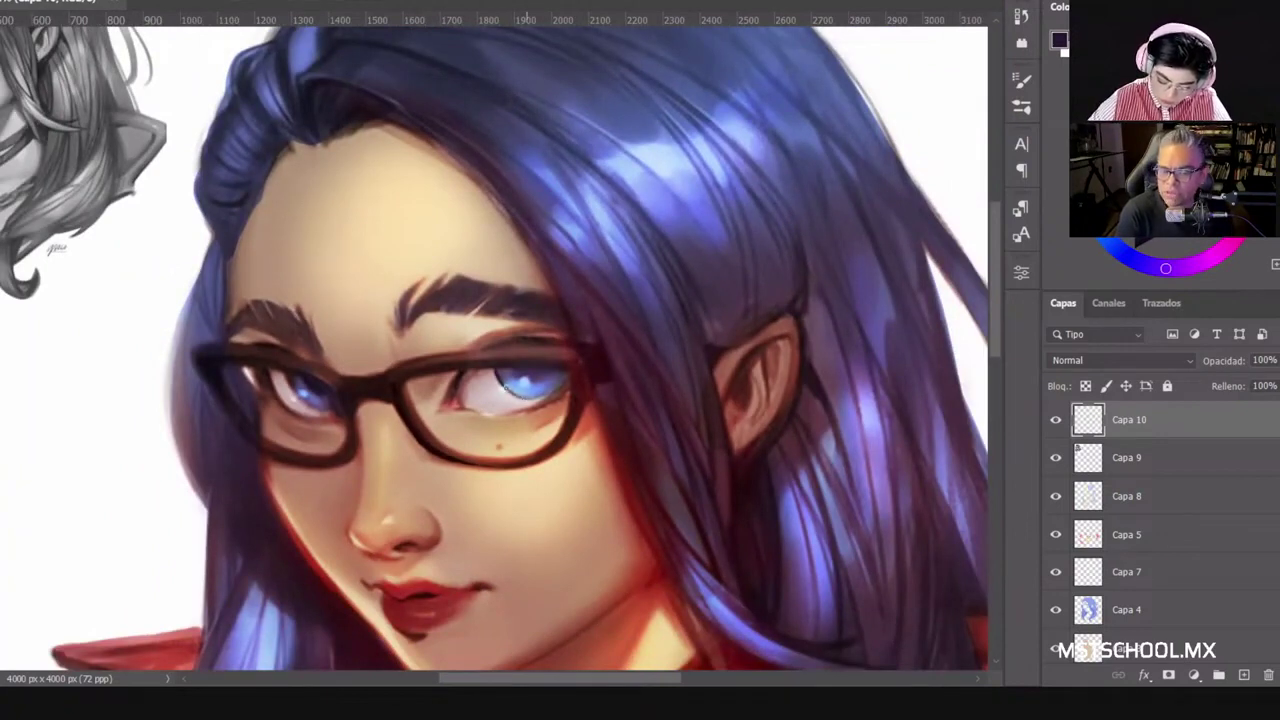
# Step: Refine the near eye's iris on Capa 10 with sampled violet, light blue and dark purple tones
pyautogui.keyDown('alt'); pyautogui.click(516, 364); pyautogui.keyUp('alt')
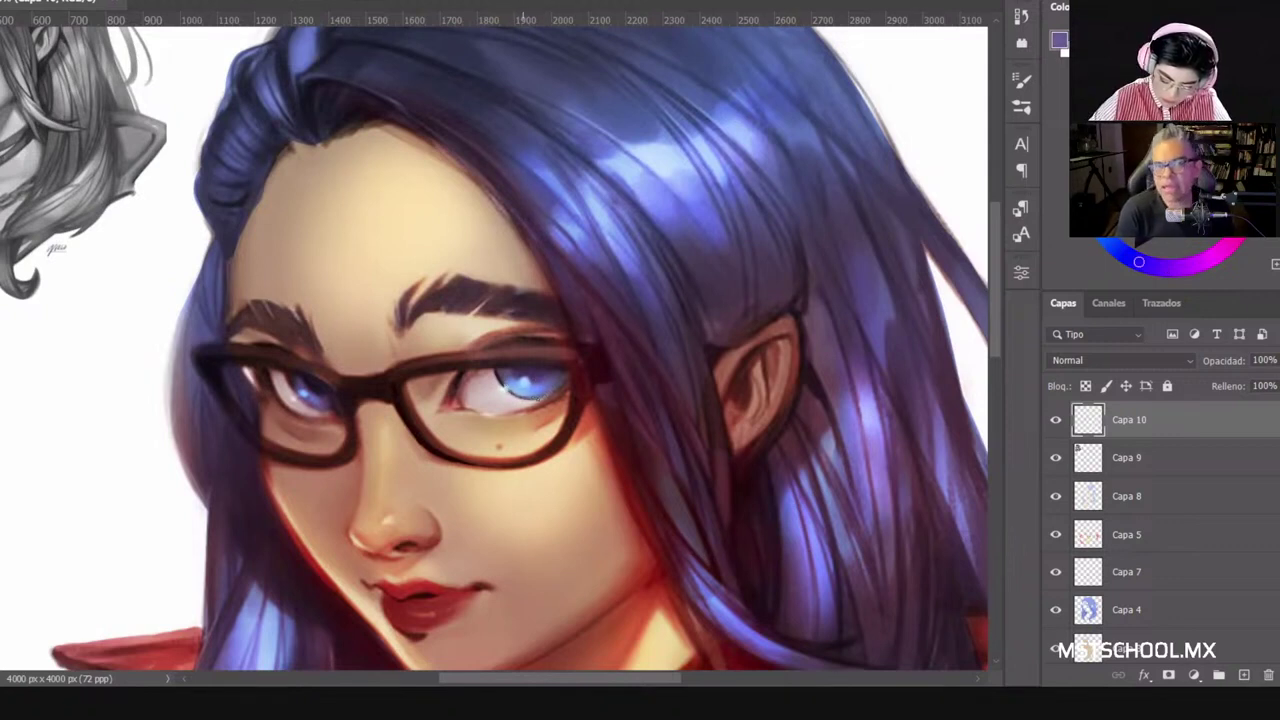
pyautogui.keyDown('alt'); pyautogui.click(524, 394); pyautogui.keyUp('alt')
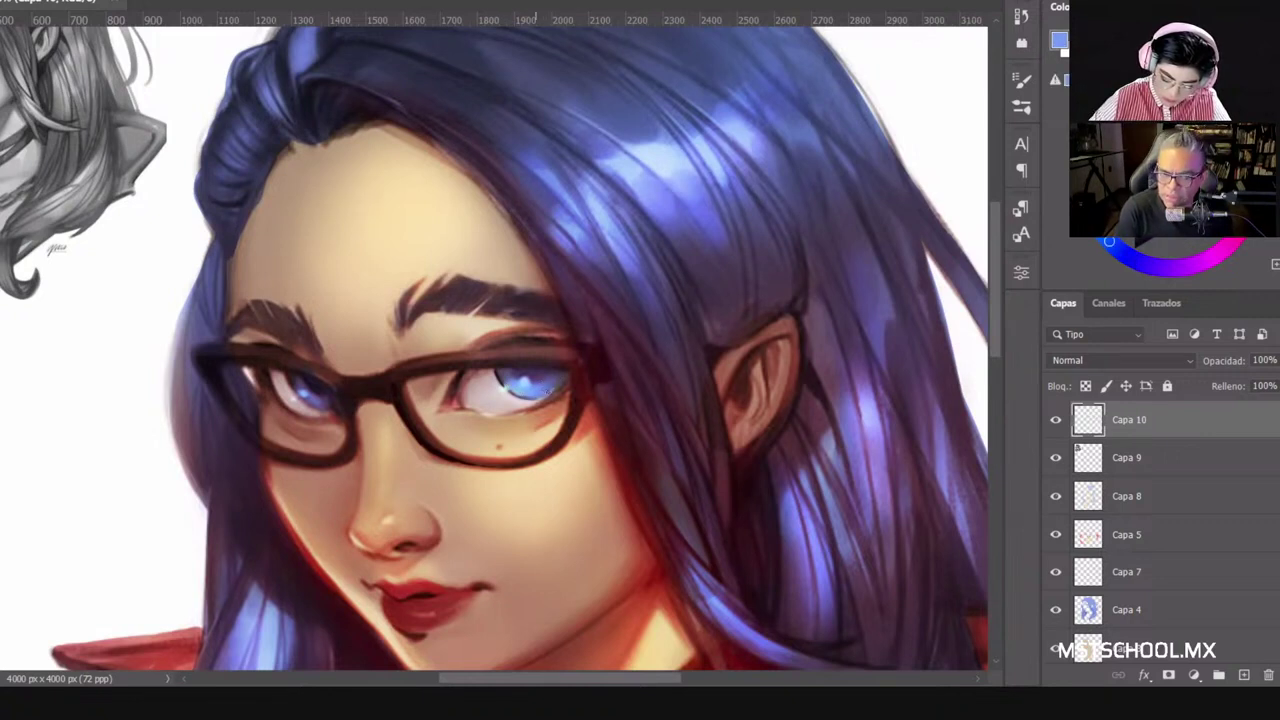
pyautogui.keyDown('alt'); pyautogui.click(515, 373); pyautogui.keyUp('alt')
pyautogui.keyDown('alt'); pyautogui.click(501, 375); pyautogui.keyUp('alt')
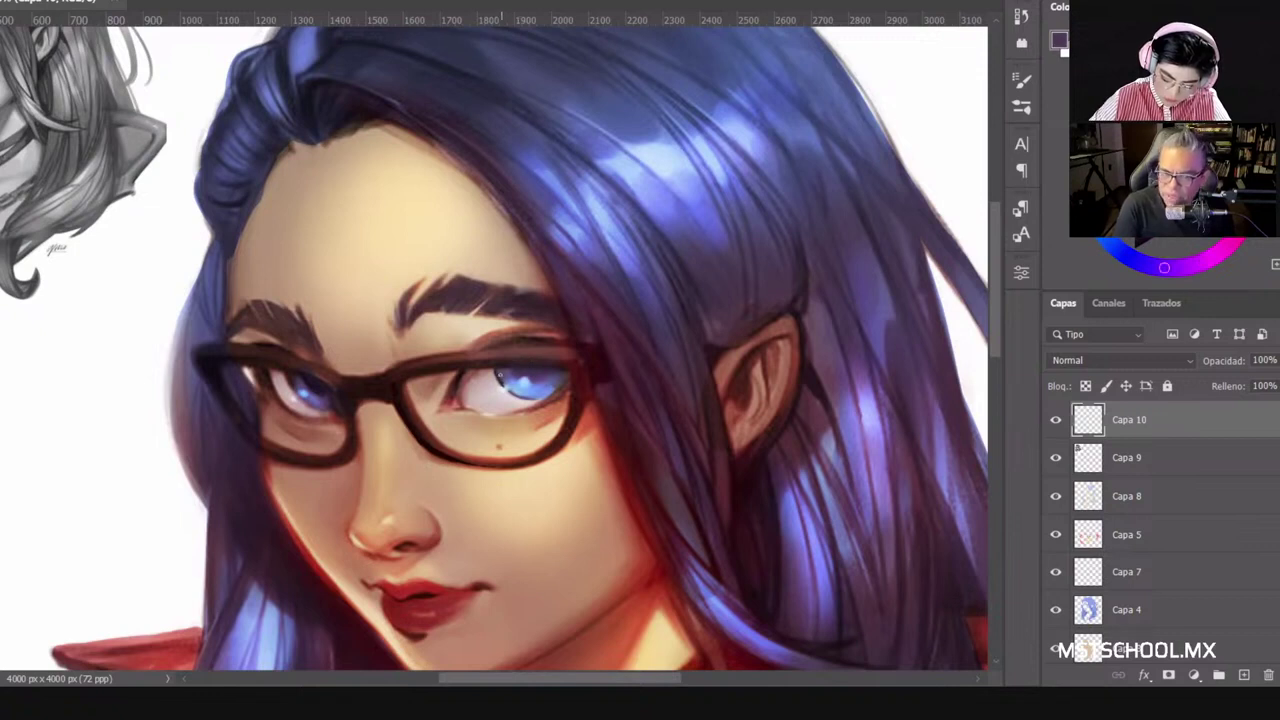
pyautogui.keyDown('alt'); pyautogui.click(519, 376); pyautogui.keyUp('alt')
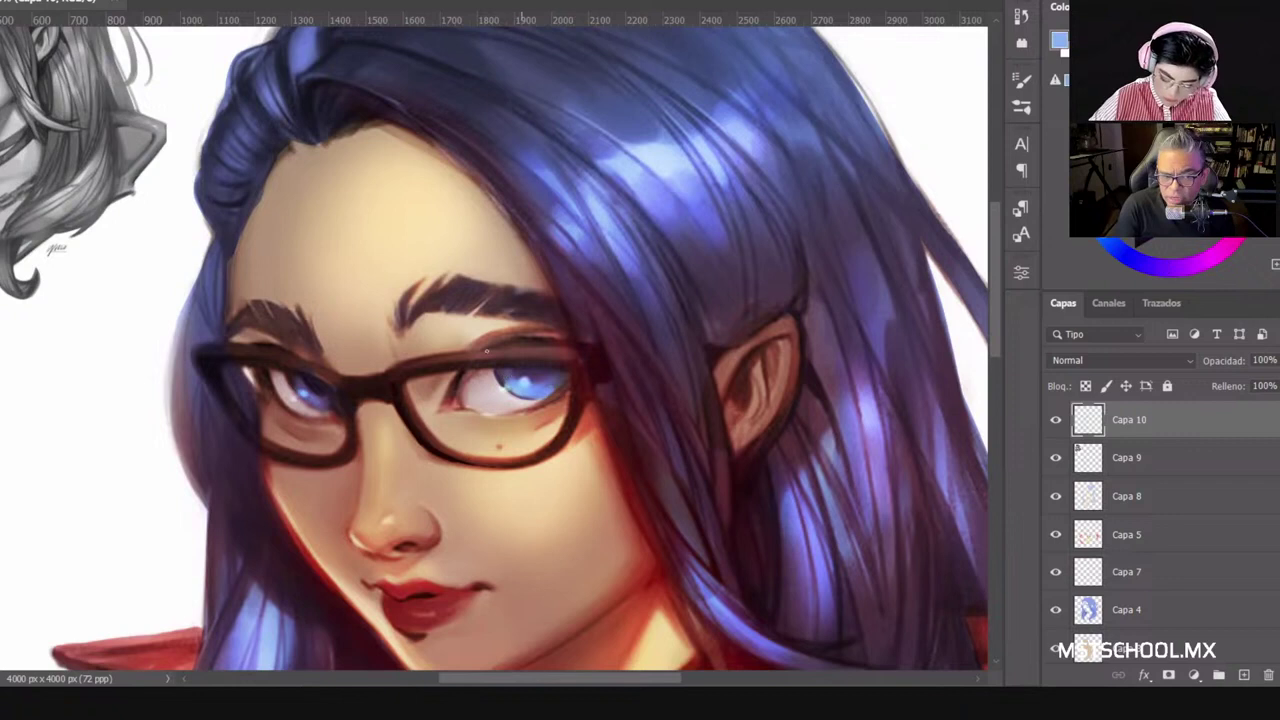
pyautogui.rightClick(549, 398)
pyautogui.click(507, 387)
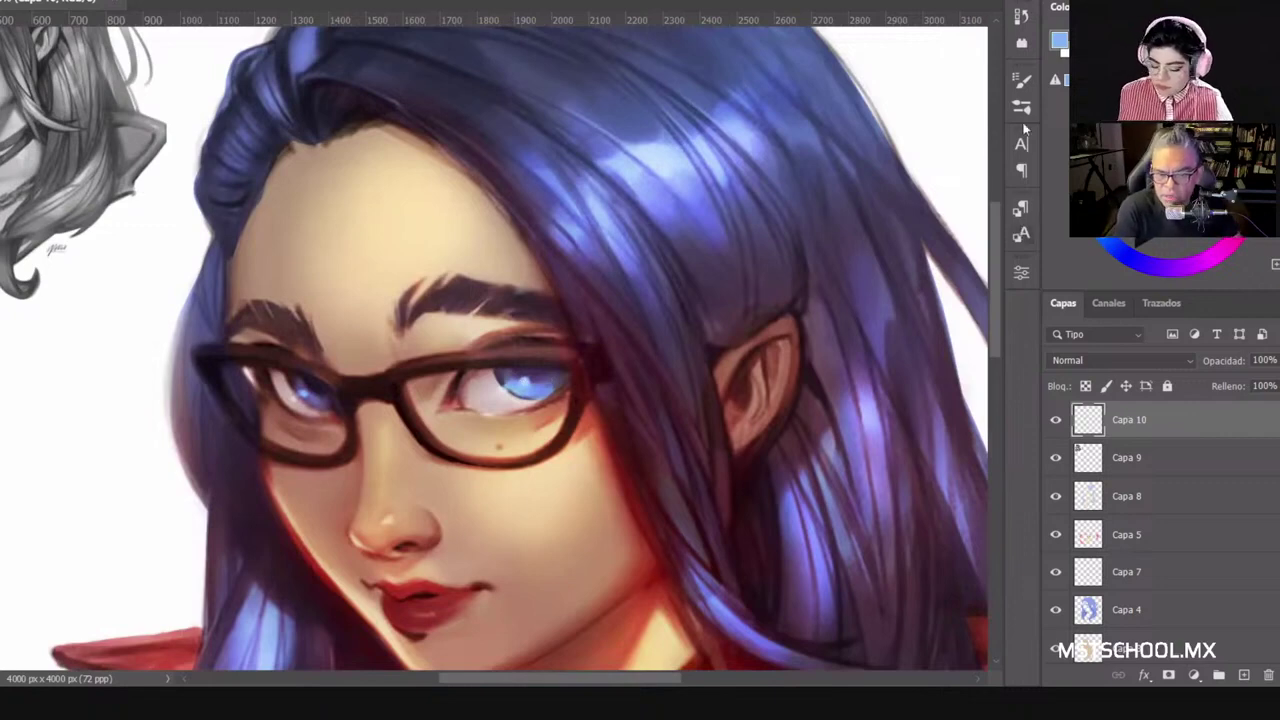
# Step: Choose the Hard Round 176 1 brush from the PINTURA set and set its size to 32 px
pyautogui.click(1021, 80)
pyautogui.click(1021, 107)
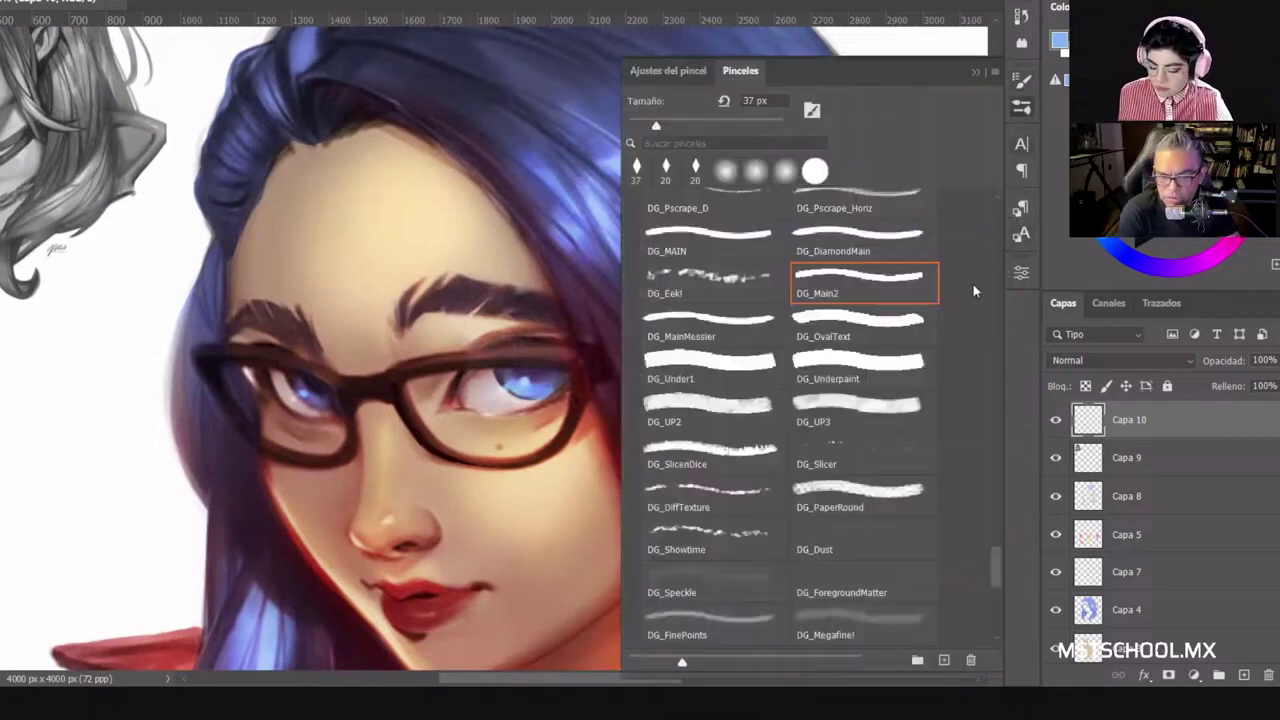
pyautogui.moveTo(999, 552); pyautogui.dragTo(998, 232)
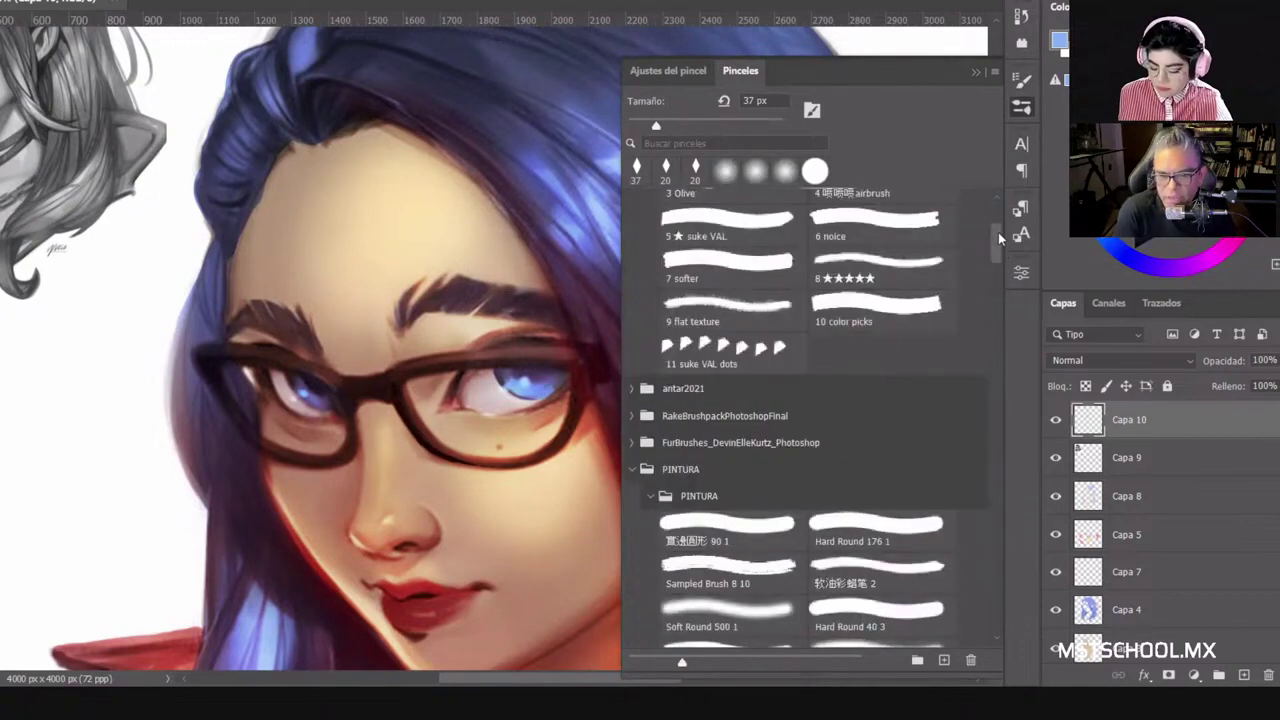
pyautogui.scroll(-1, 940, 338)
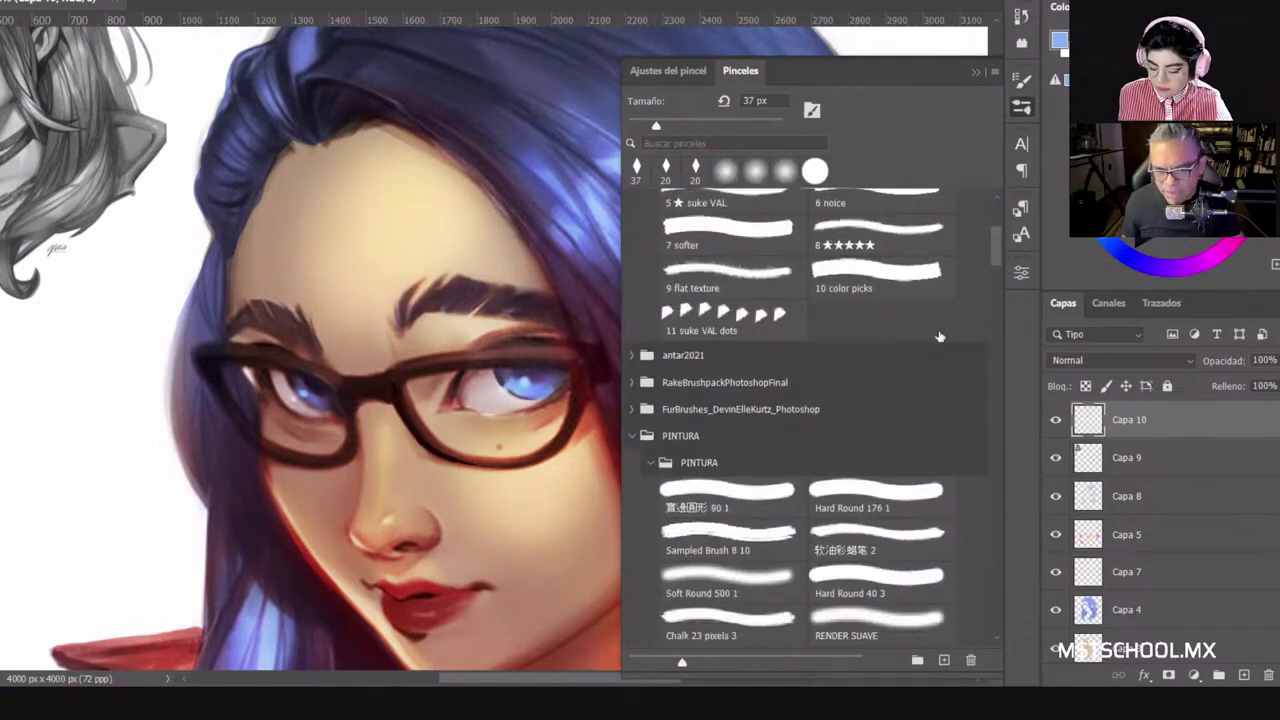
pyautogui.click(837, 486)
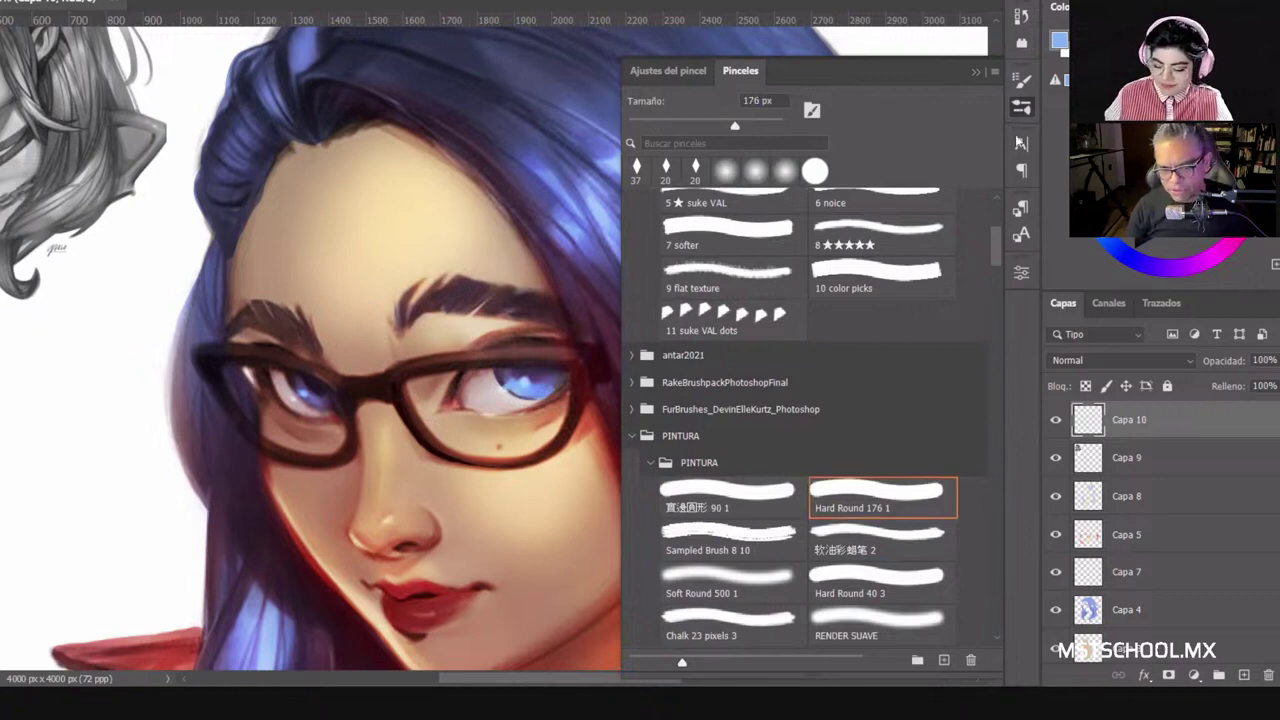
pyautogui.click(1021, 107)
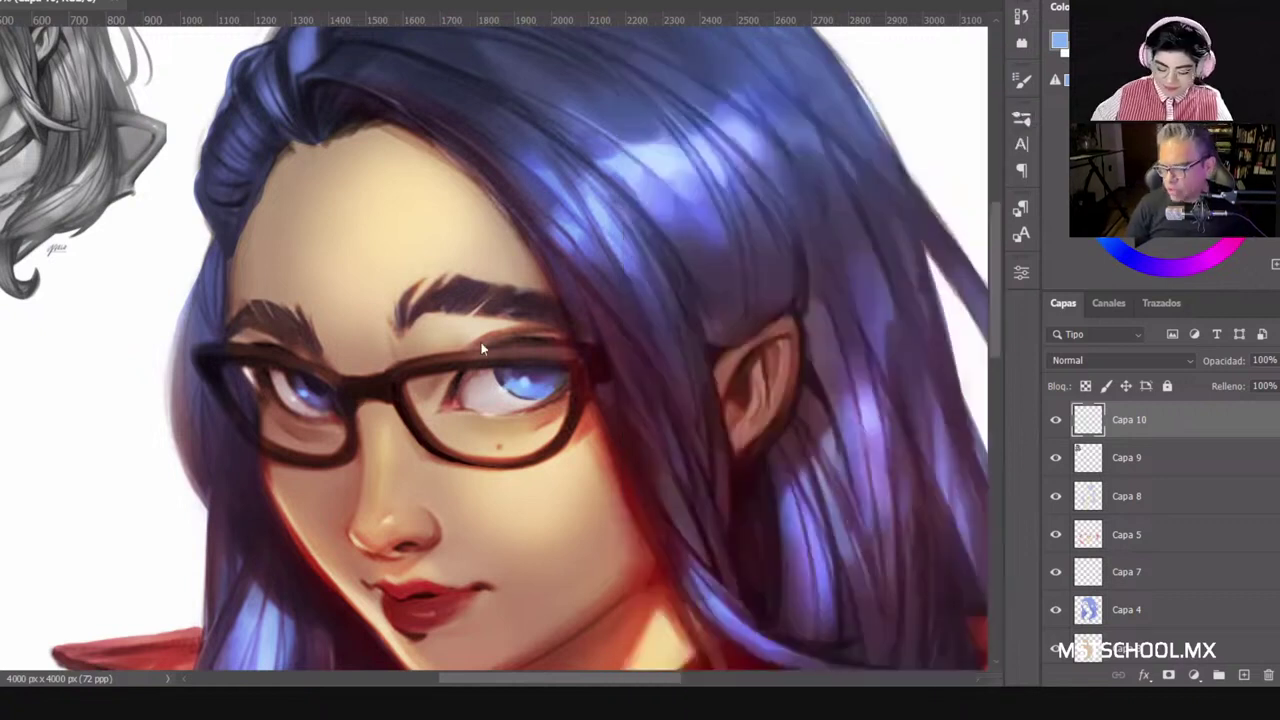
pyautogui.rightClick(532, 392)
pyautogui.click(638, 392)
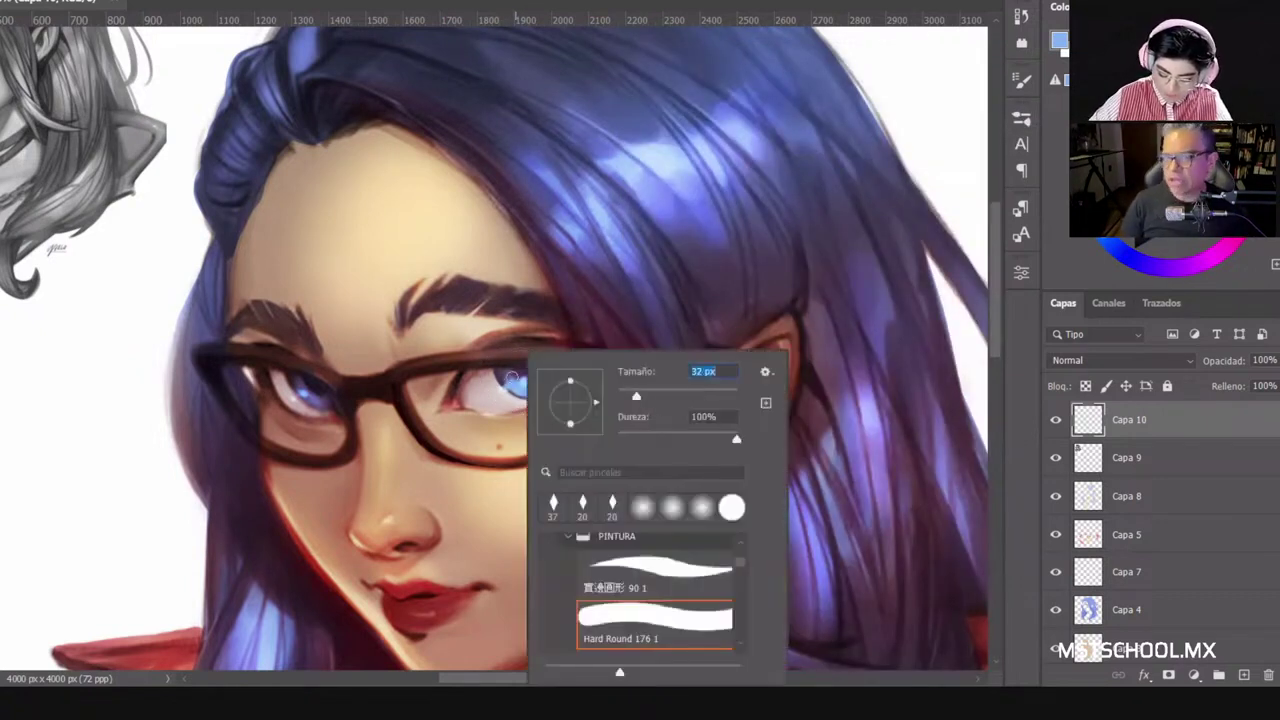
pyautogui.press('Return')
# Step: Rework the near eye's iris edge and highlight on Capa 10 with sampled dark blue, off-white and light blue tones
pyautogui.keyDown('alt'); pyautogui.click(523, 369); pyautogui.keyUp('alt')
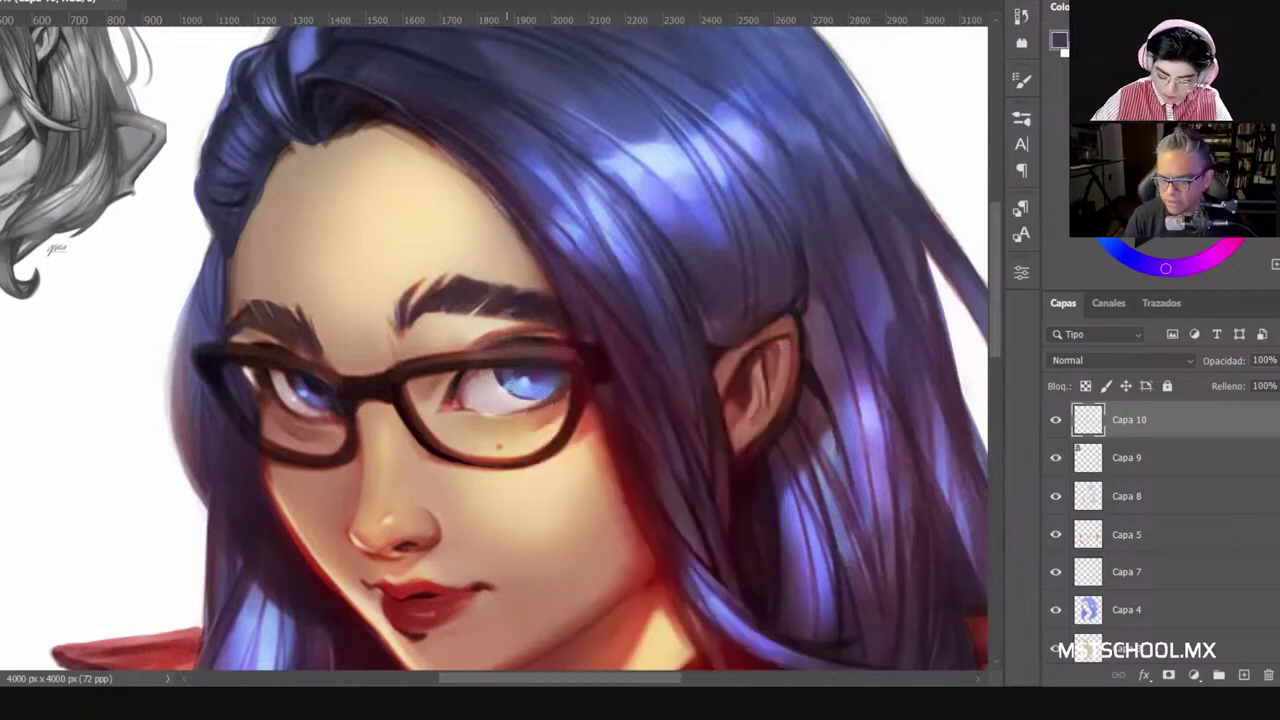
pyautogui.moveTo(506, 375); pyautogui.dragTo(507, 383)
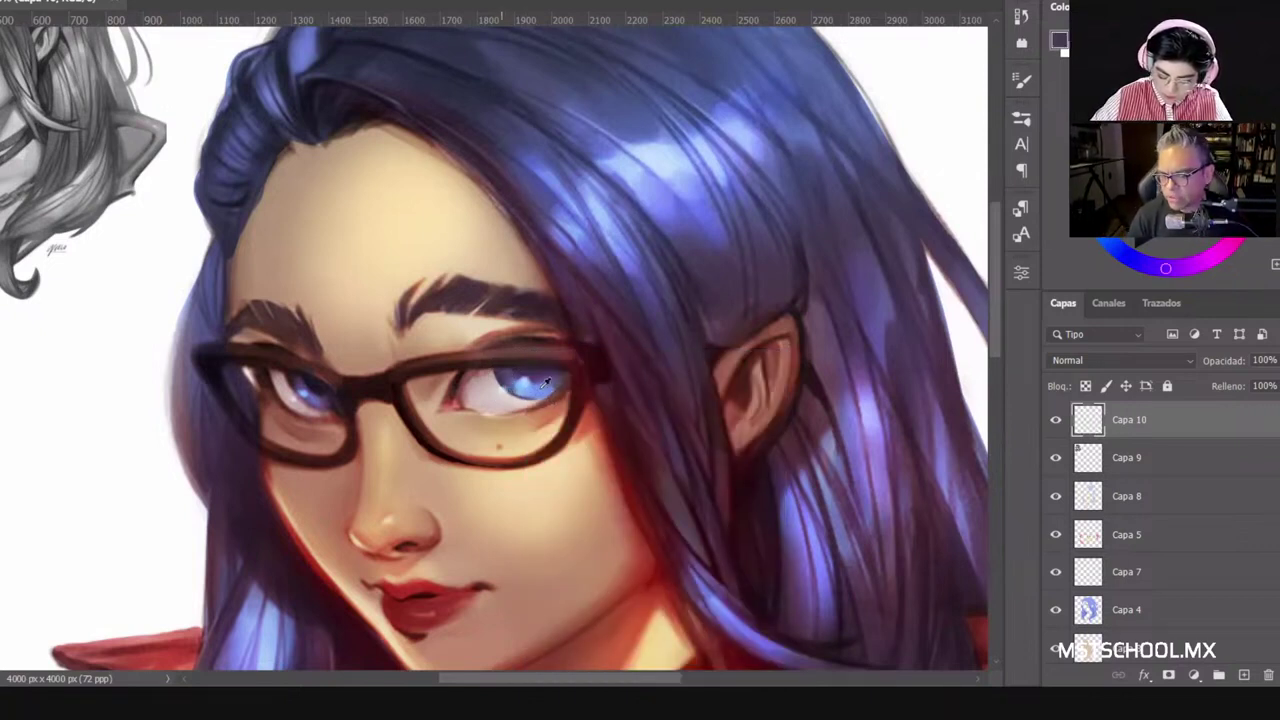
pyautogui.keyDown('alt'); pyautogui.click(508, 391); pyautogui.keyUp('alt')
pyautogui.keyDown('alt'); pyautogui.click(529, 376); pyautogui.keyUp('alt')
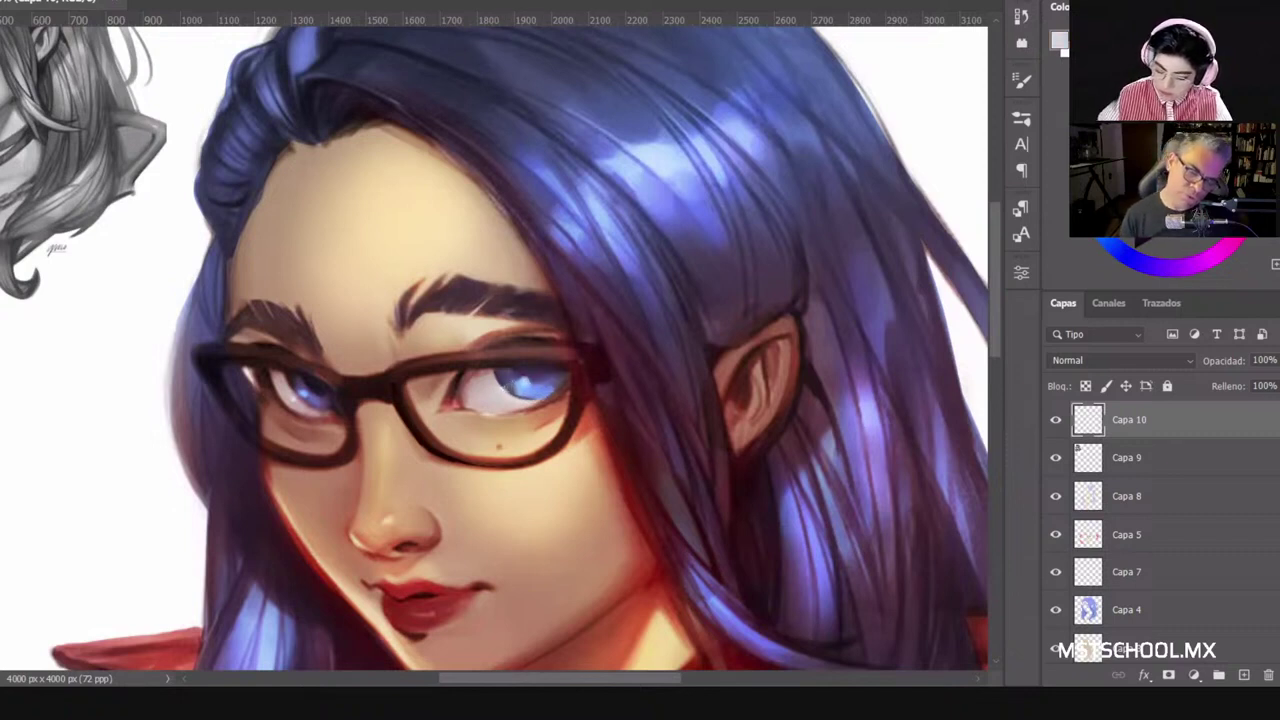
pyautogui.keyDown('alt'); pyautogui.click(524, 384); pyautogui.keyUp('alt')
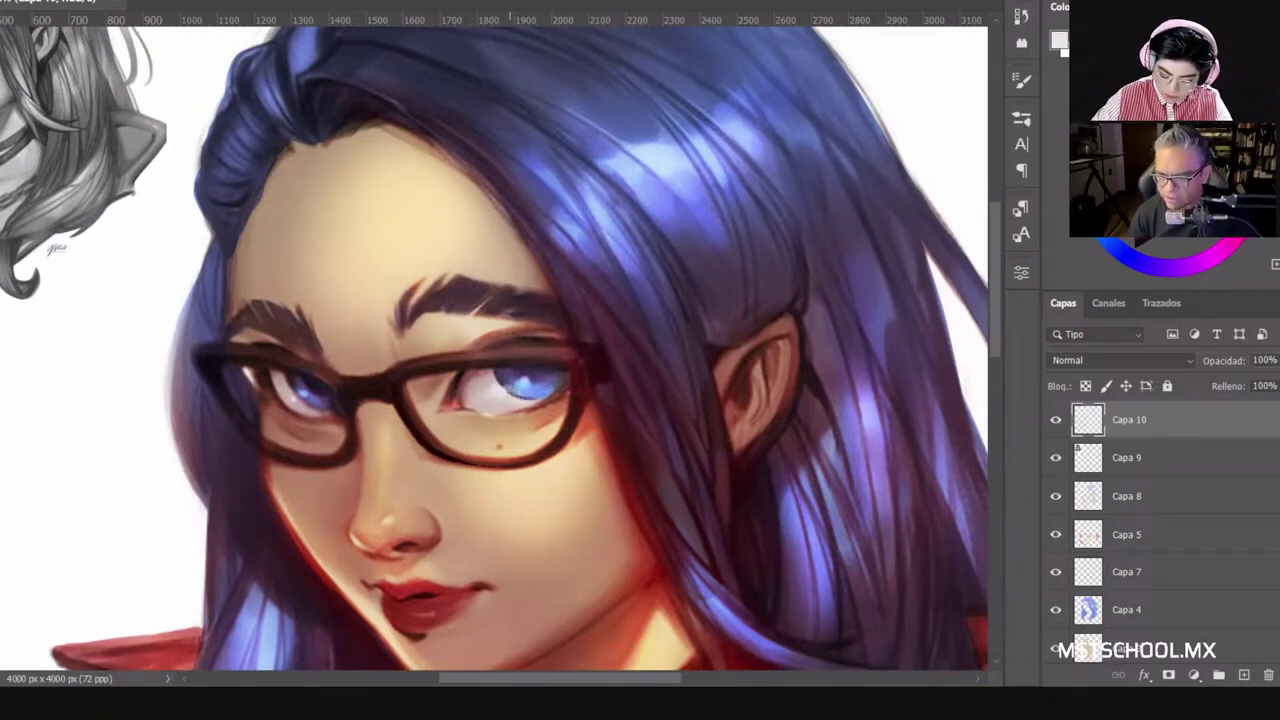
pyautogui.keyDown('alt'); pyautogui.click(530, 378); pyautogui.keyUp('alt')
pyautogui.keyDown('alt'); pyautogui.click(528, 381); pyautogui.keyUp('alt')
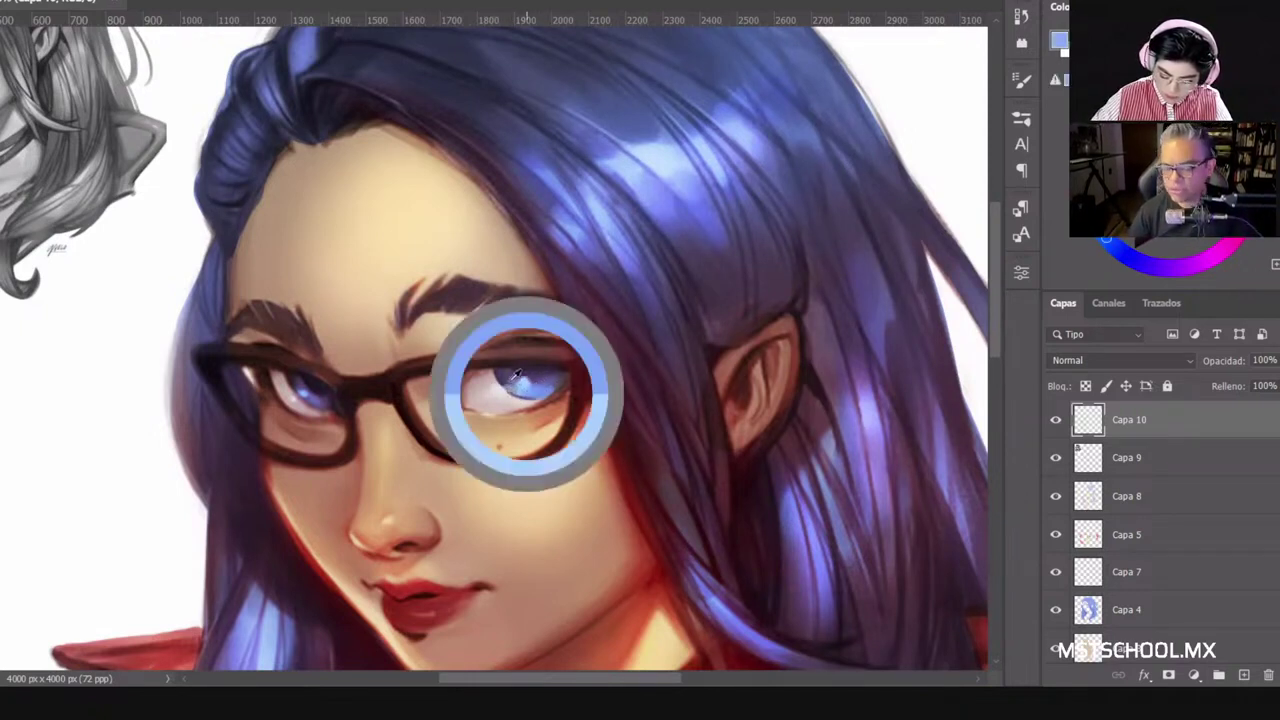
pyautogui.keyDown('alt'); pyautogui.click(513, 384); pyautogui.keyUp('alt')
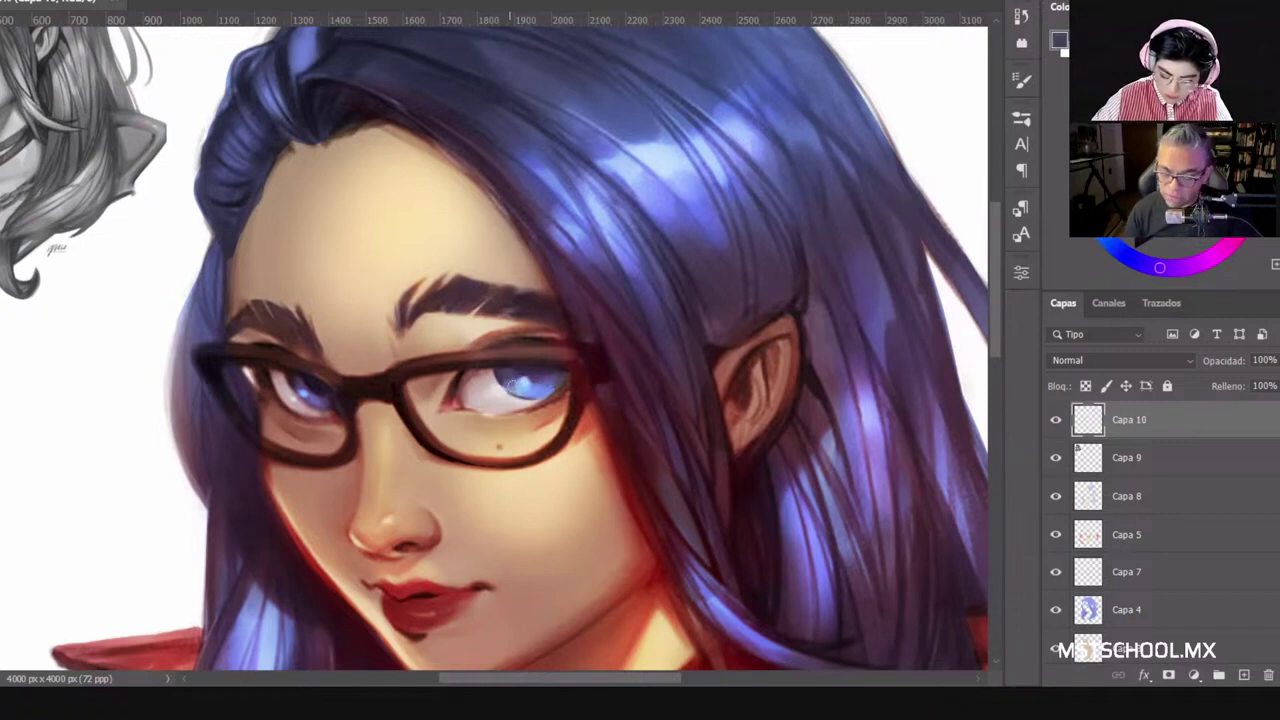
pyautogui.keyDown('alt'); pyautogui.click(522, 381); pyautogui.keyUp('alt')
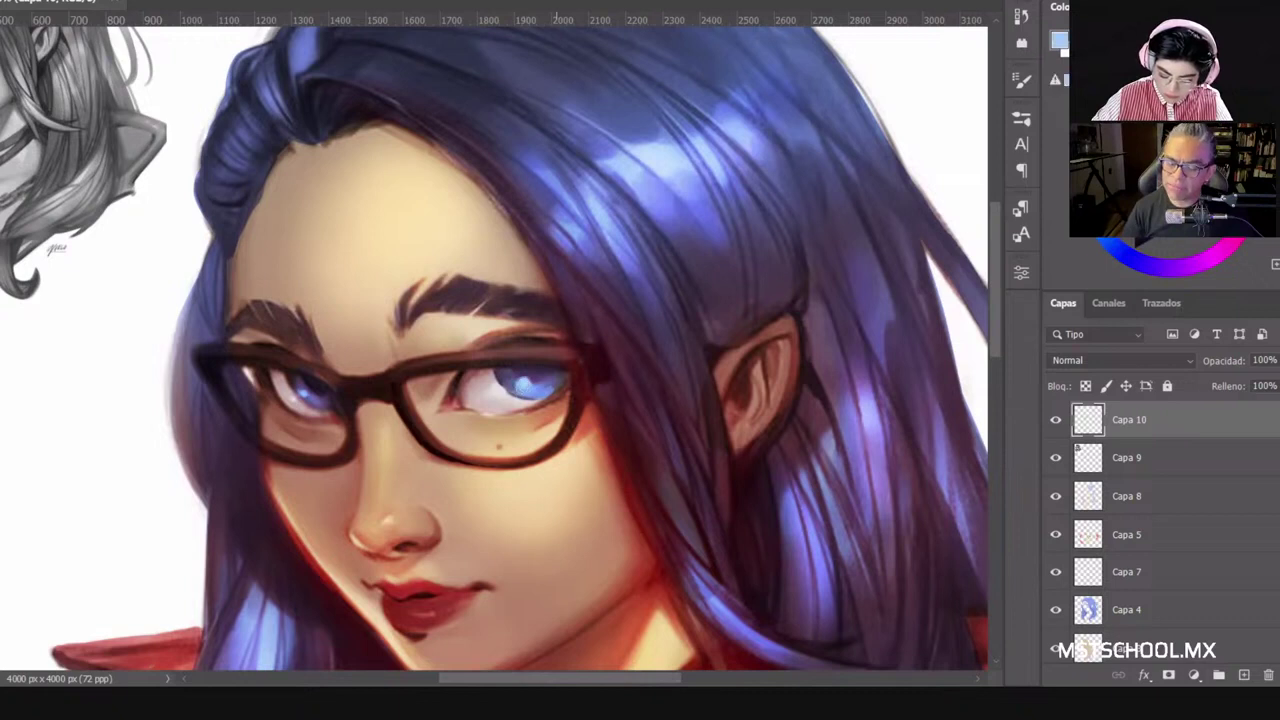
# Step: Paint a dark pupil in the near eye's iris on Capa 10 with a sampled blue shifted to very dark navy
pyautogui.rightClick(558, 391)
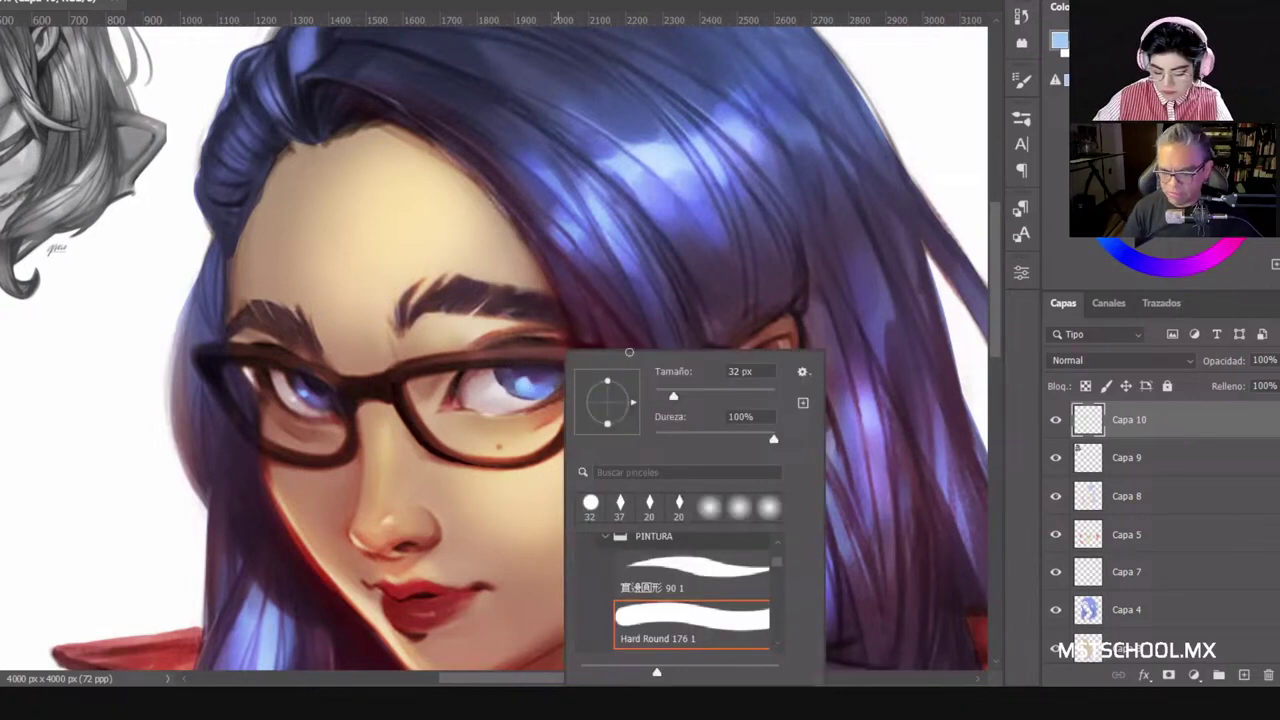
pyautogui.press('Return')
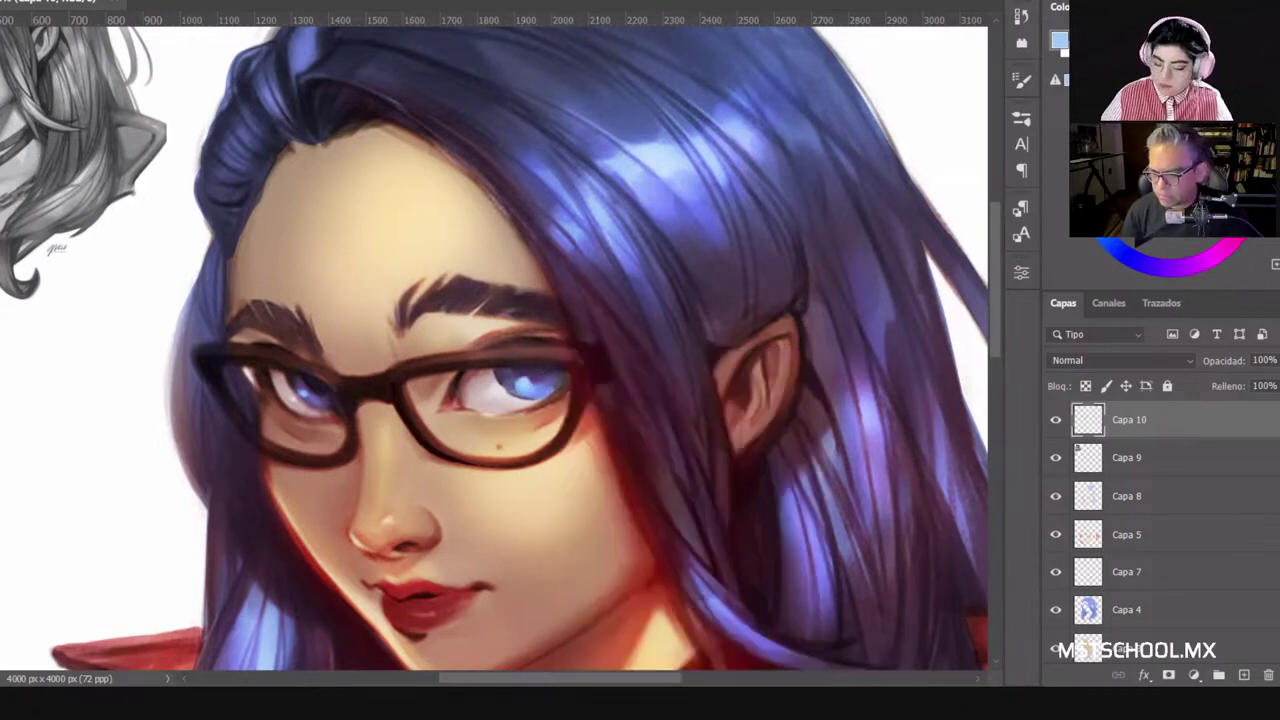
pyautogui.keyDown('alt'); pyautogui.click(533, 372); pyautogui.keyUp('alt')
pyautogui.keyDown('alt'); pyautogui.click(532, 371); pyautogui.keyUp('alt')
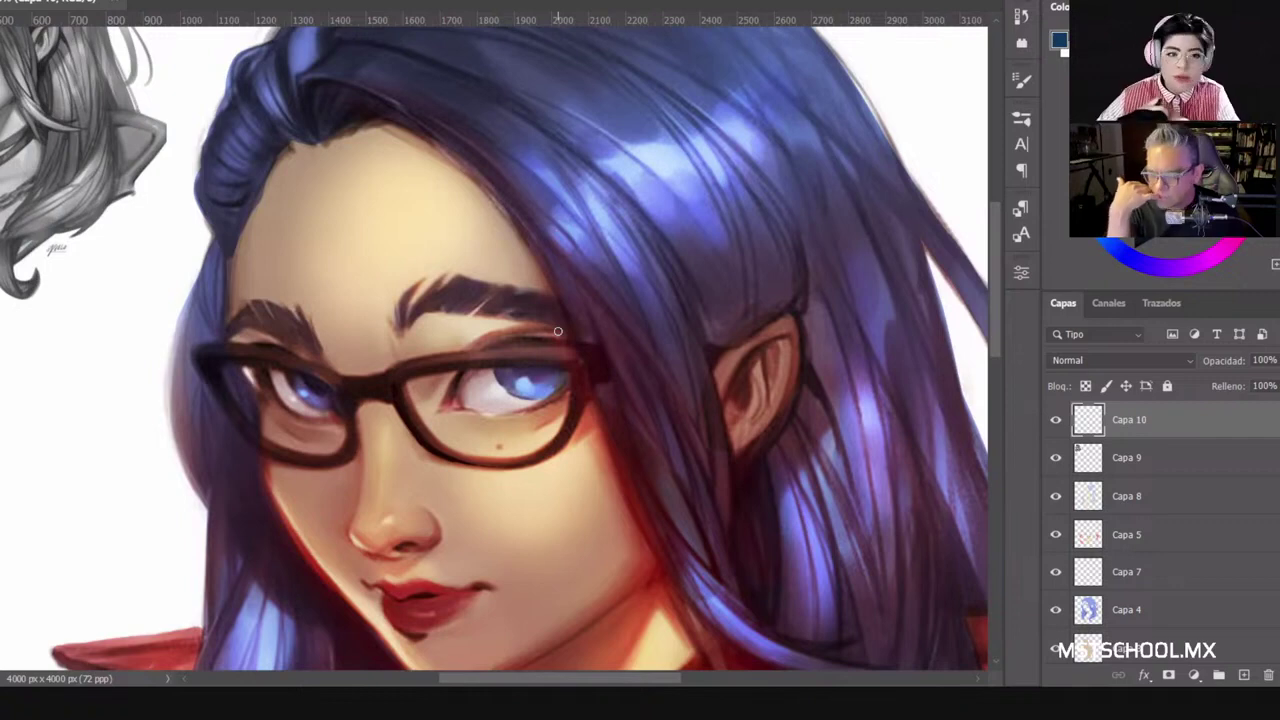
pyautogui.hotkey('ctrl', '-')
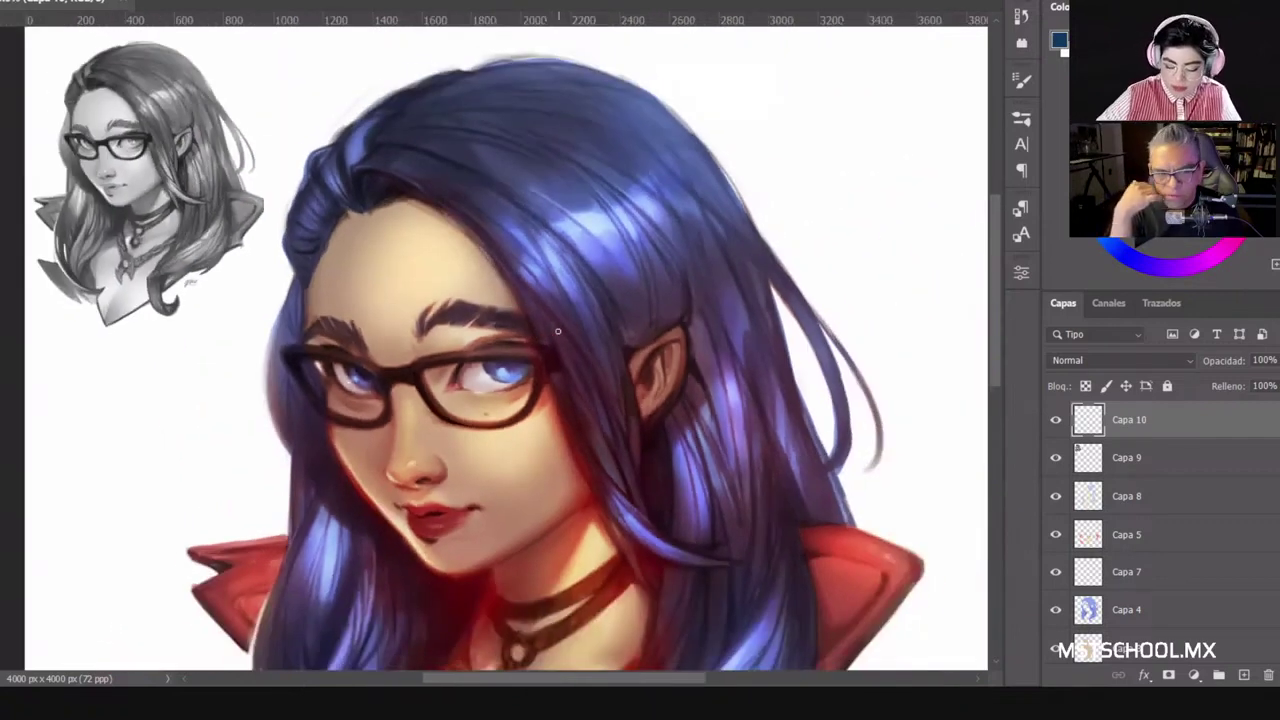
pyautogui.hotkey('ctrl', '+')
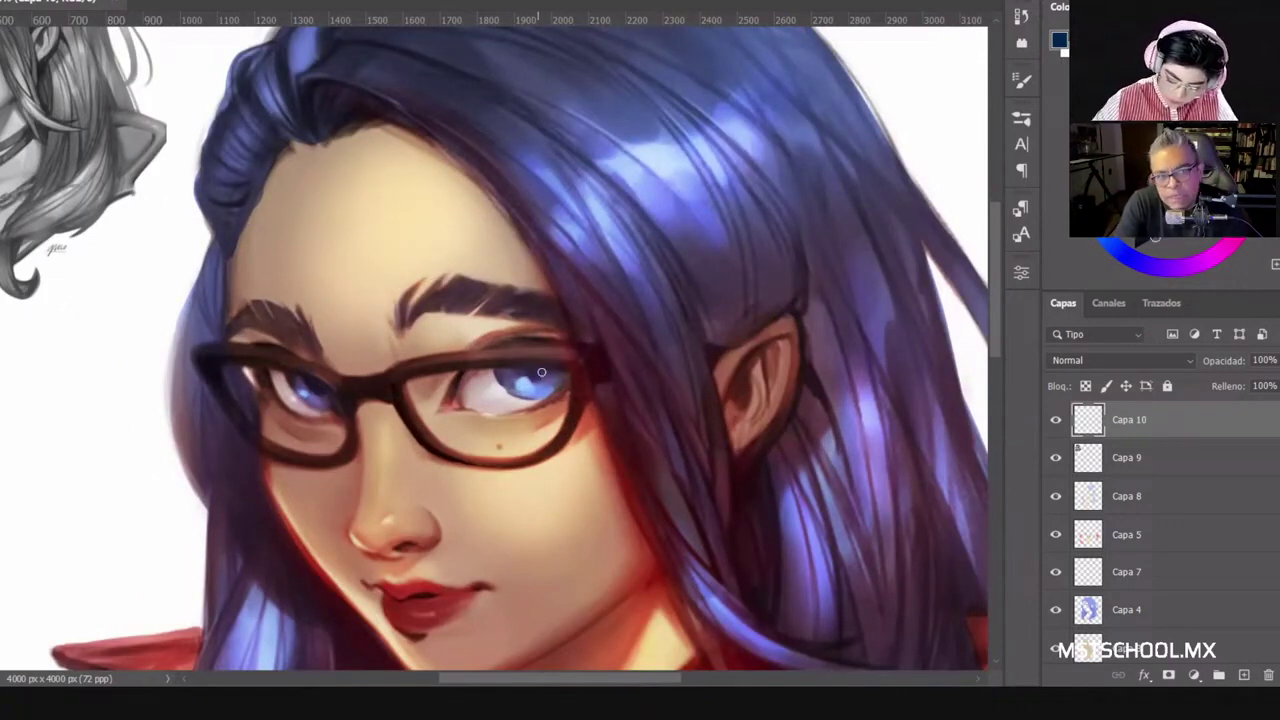
pyautogui.click(1151, 261)
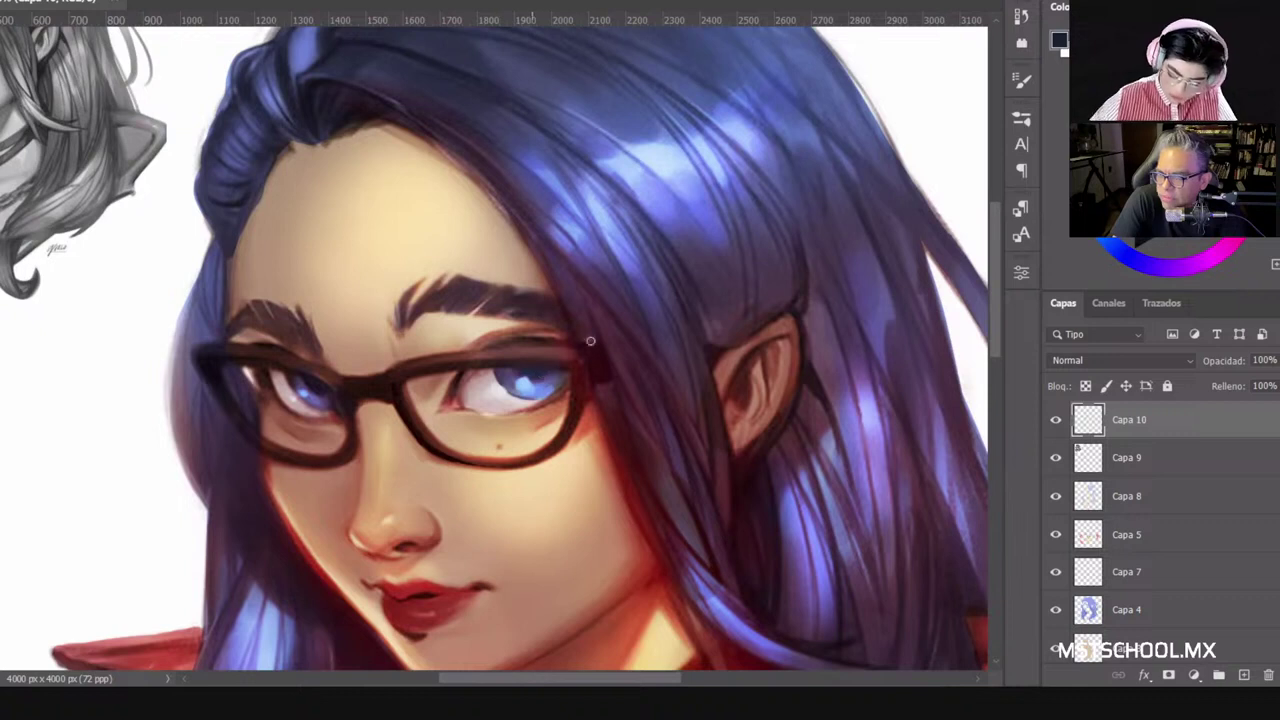
pyautogui.moveTo(1149, 243); pyautogui.dragTo(1144, 242)
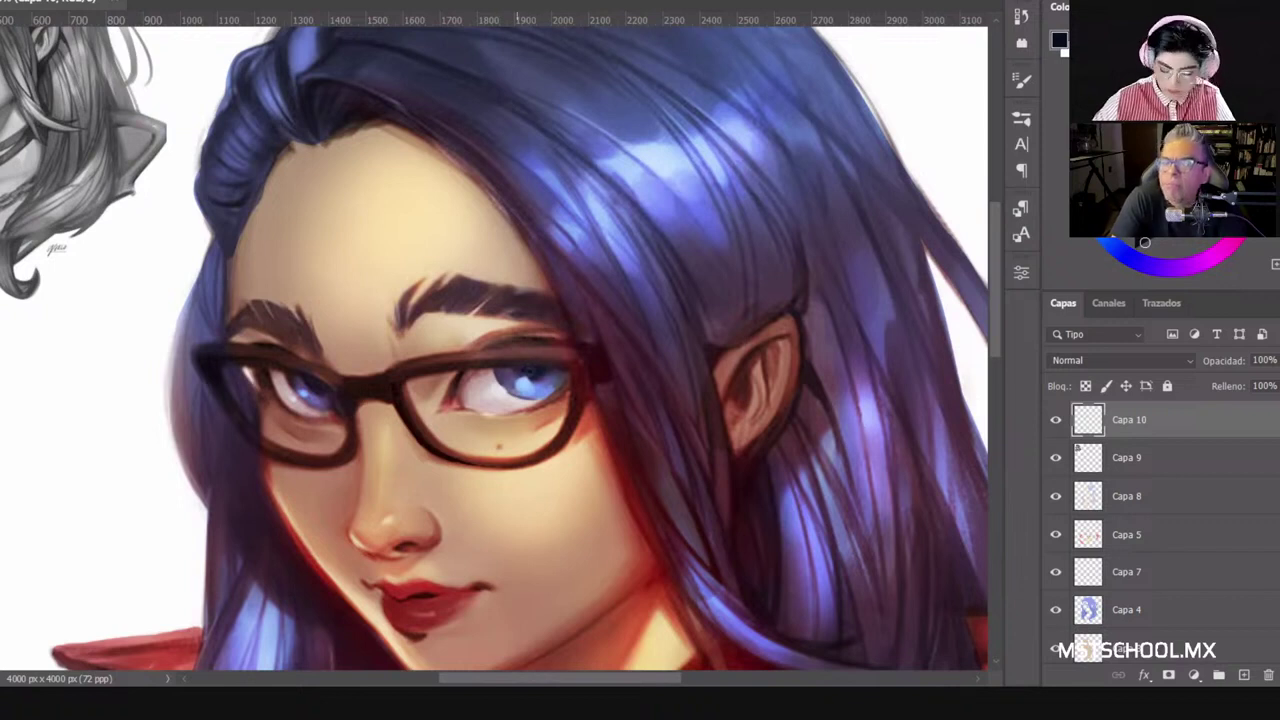
# Step: Blend the near eye's pupil, upper iris and inner corner with sampled violet-blue, dark navy and dark purple tones
pyautogui.keyDown('alt'); pyautogui.click(556, 374); pyautogui.keyUp('alt')
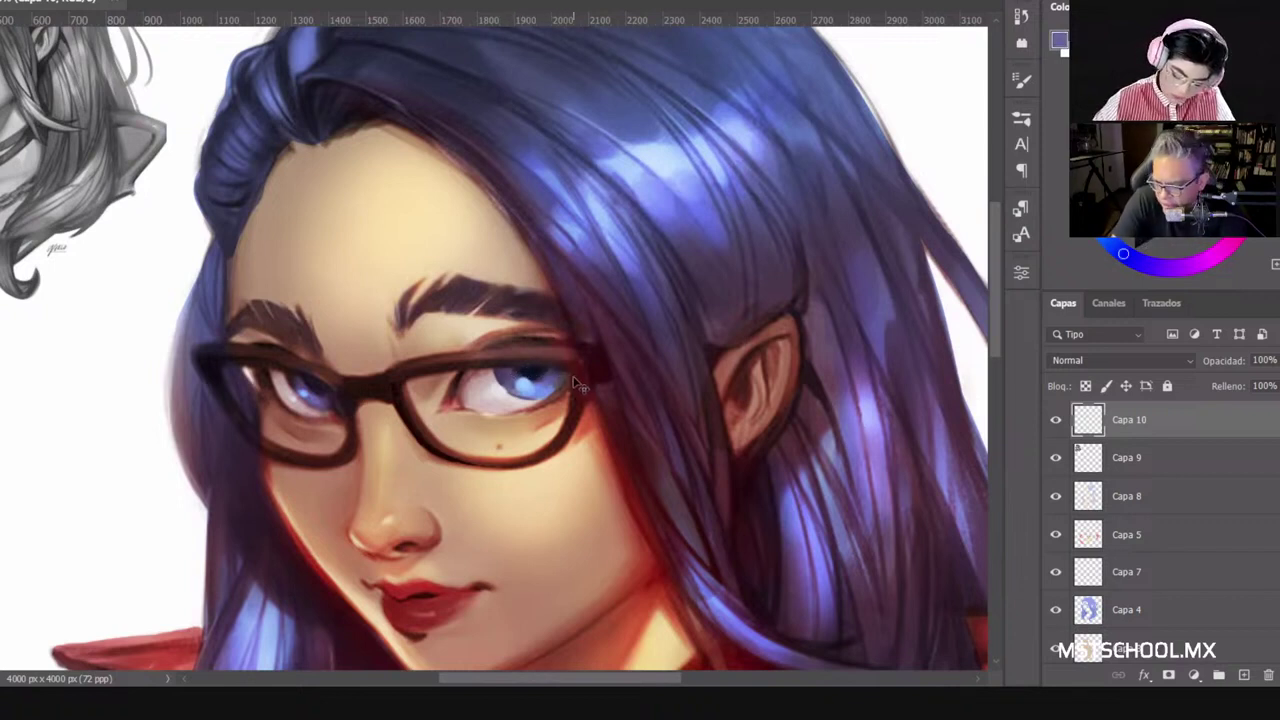
pyautogui.keyDown('alt'); pyautogui.click(519, 369); pyautogui.keyUp('alt')
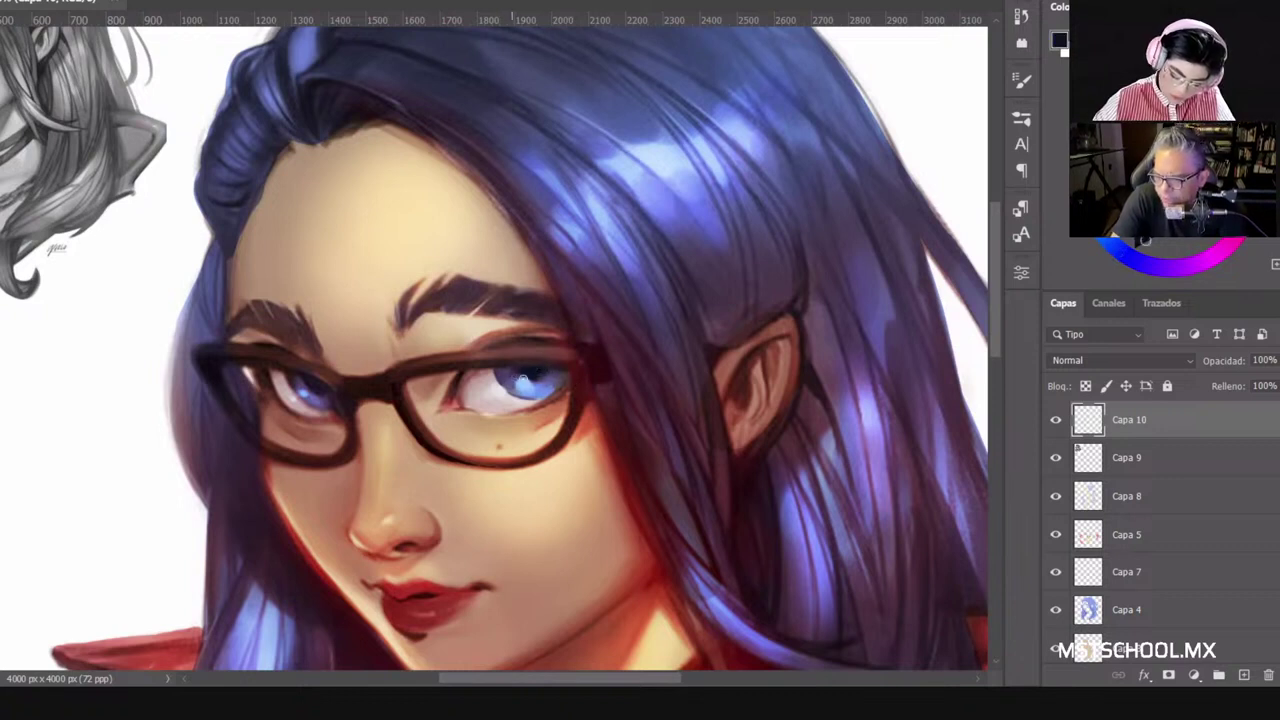
pyautogui.keyDown('alt'); pyautogui.click(517, 372); pyautogui.keyUp('alt')
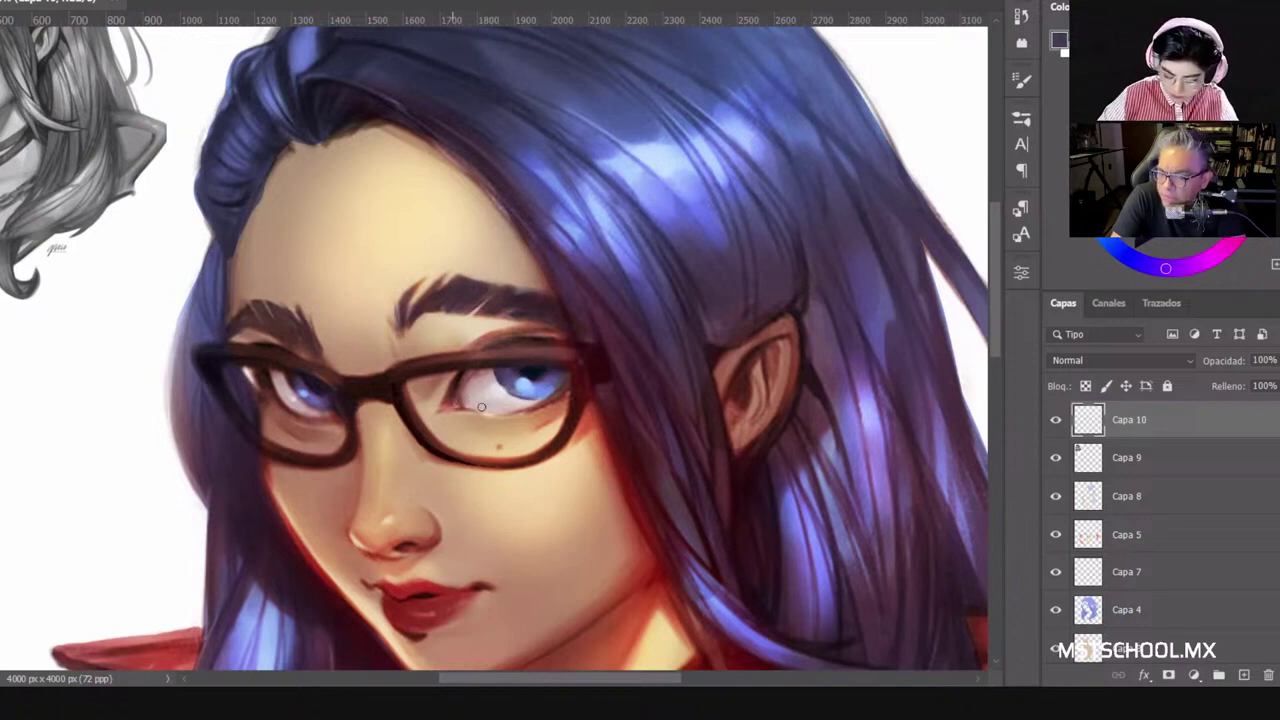
pyautogui.keyDown('alt'); pyautogui.click(466, 371); pyautogui.keyUp('alt')
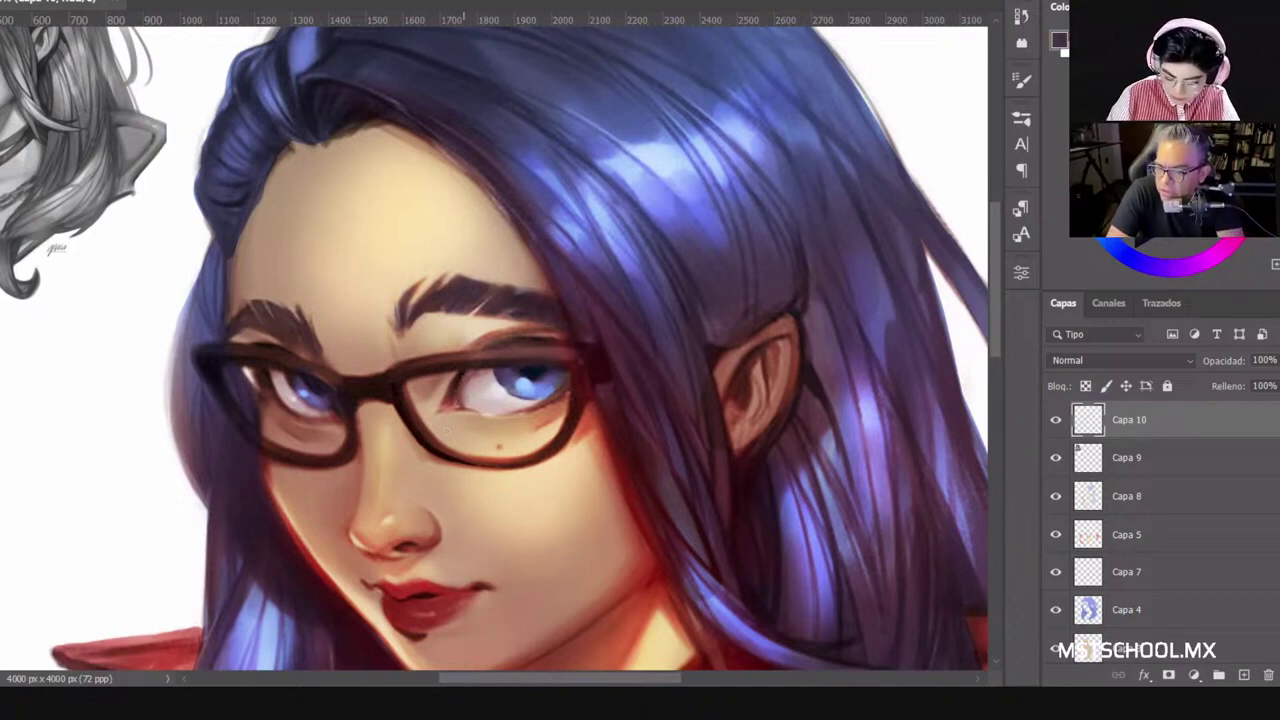
# Step: Reduce the brush size and darken the near eye's upper lid line and surrounding glasses rim in deep red-brown
pyautogui.rightClick(603, 354)
pyautogui.moveTo(628, 398); pyautogui.dragTo(620, 397)
pyautogui.press('Return')
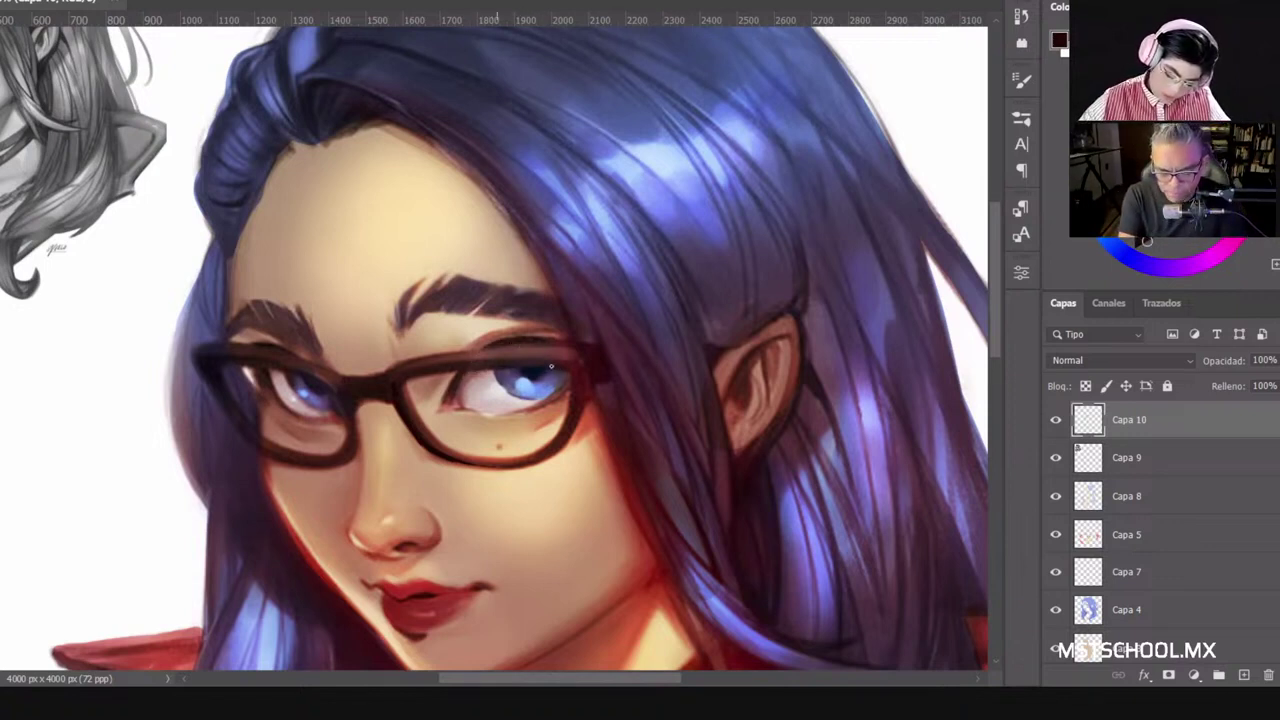
pyautogui.moveTo(464, 354); pyautogui.dragTo(550, 348)
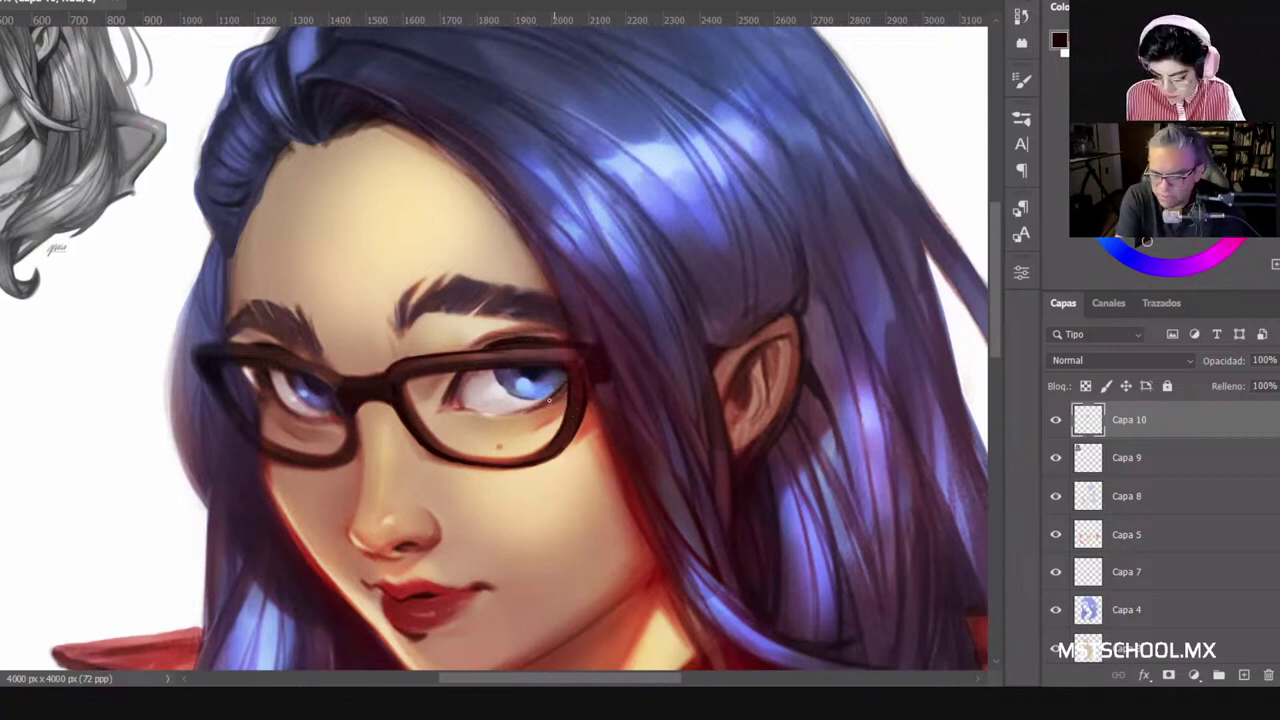
# Step: Clean up the near eye's lower lid, white and iris edge with sampled skin, off-white and dark purple tones
pyautogui.keyDown('alt'); pyautogui.click(518, 408); pyautogui.keyUp('alt')
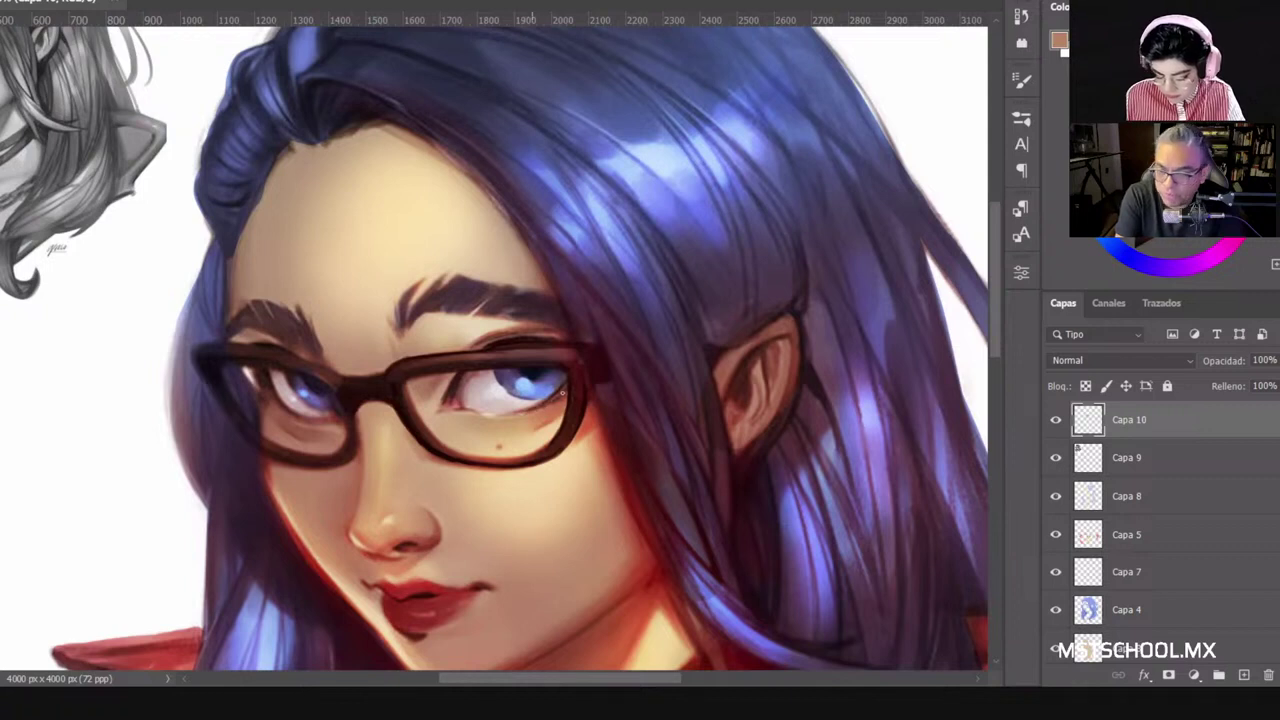
pyautogui.keyDown('alt'); pyautogui.click(503, 378); pyautogui.keyUp('alt')
pyautogui.keyDown('alt'); pyautogui.click(501, 390); pyautogui.keyUp('alt')
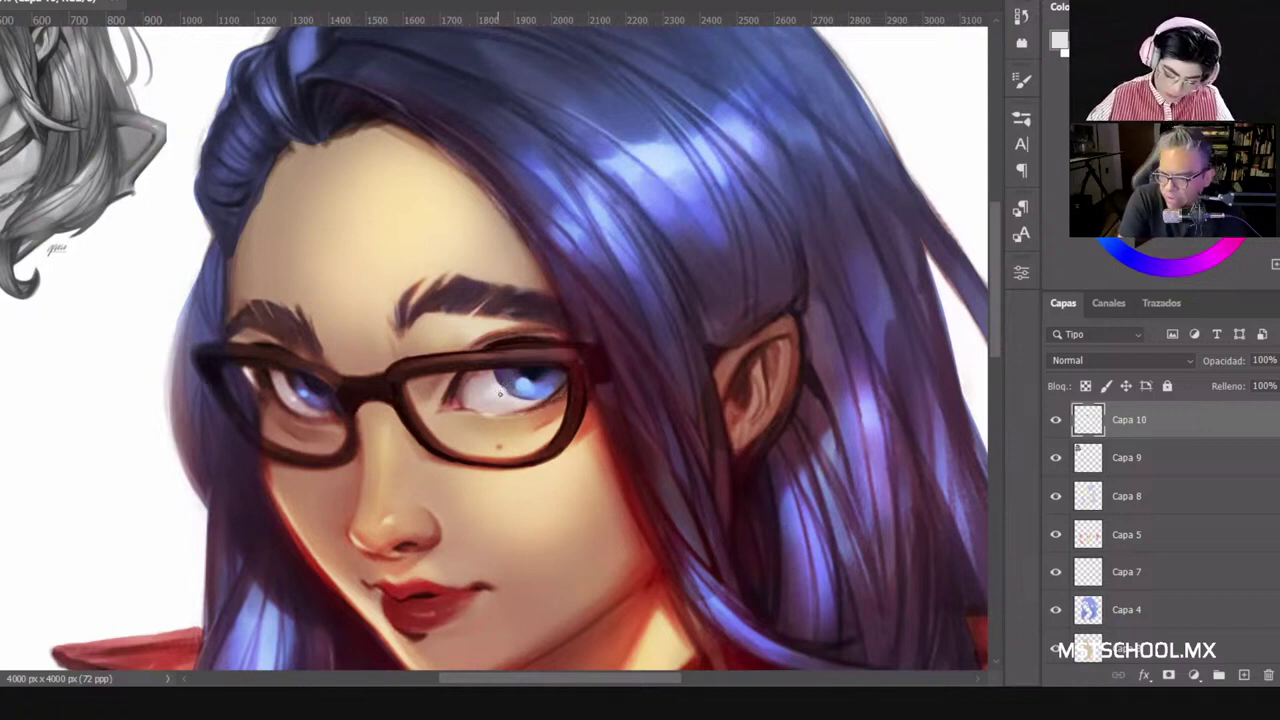
pyautogui.keyDown('alt'); pyautogui.click(502, 374); pyautogui.keyUp('alt')
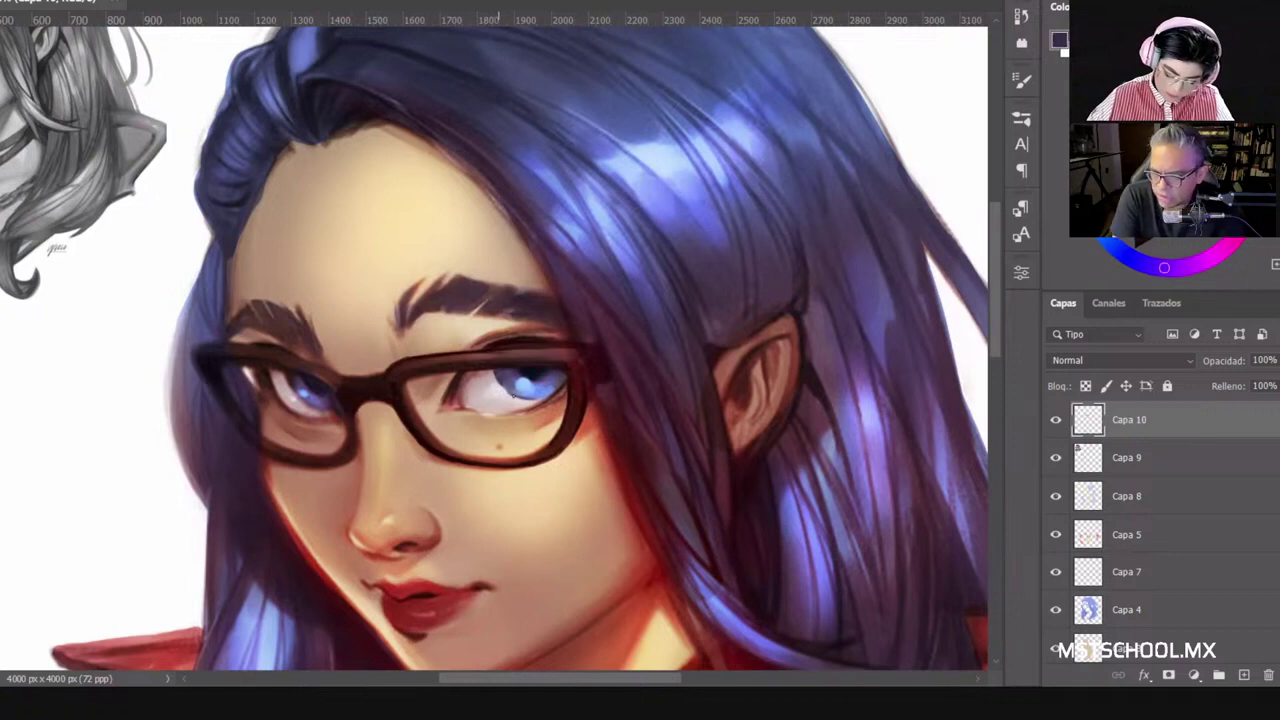
pyautogui.moveTo(501, 383); pyautogui.dragTo(506, 389)
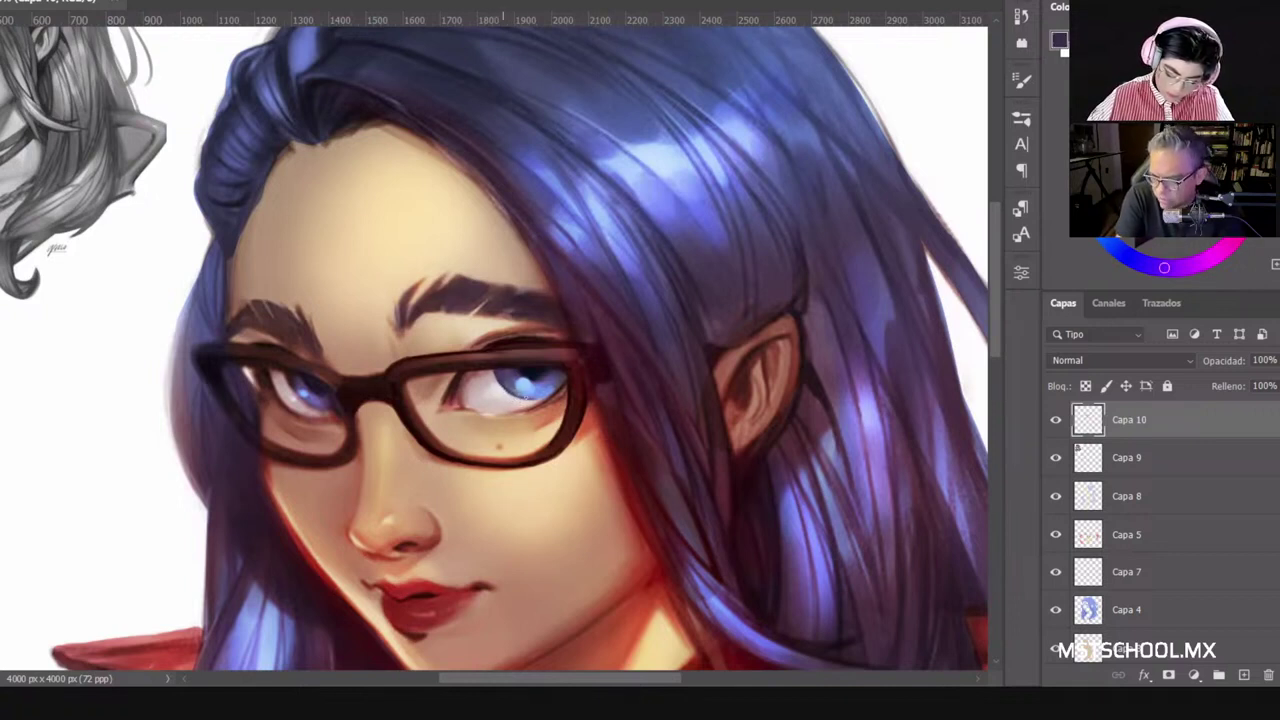
pyautogui.keyDown('alt'); pyautogui.click(498, 379); pyautogui.keyUp('alt')
# Step: Paint light blue and off-white highlights in both irises with a 21 px hard round brush and sampled eye colours
pyautogui.rightClick(512, 410)
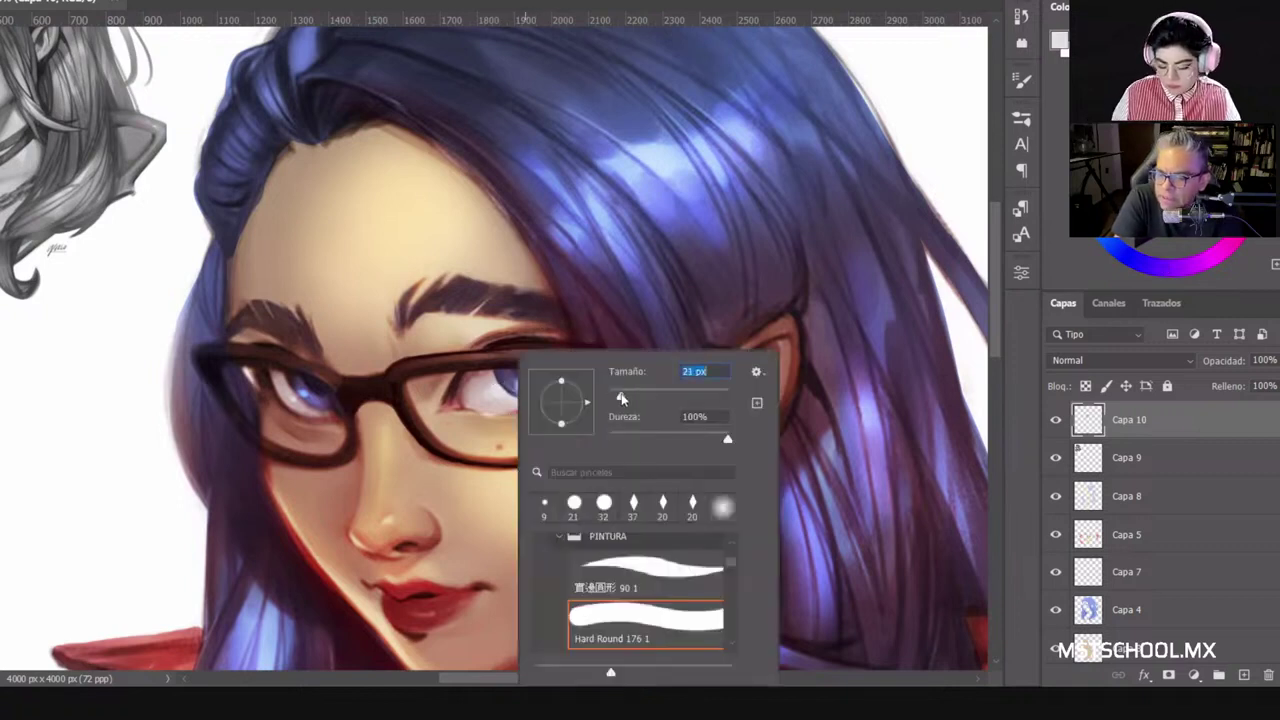
pyautogui.click(506, 388)
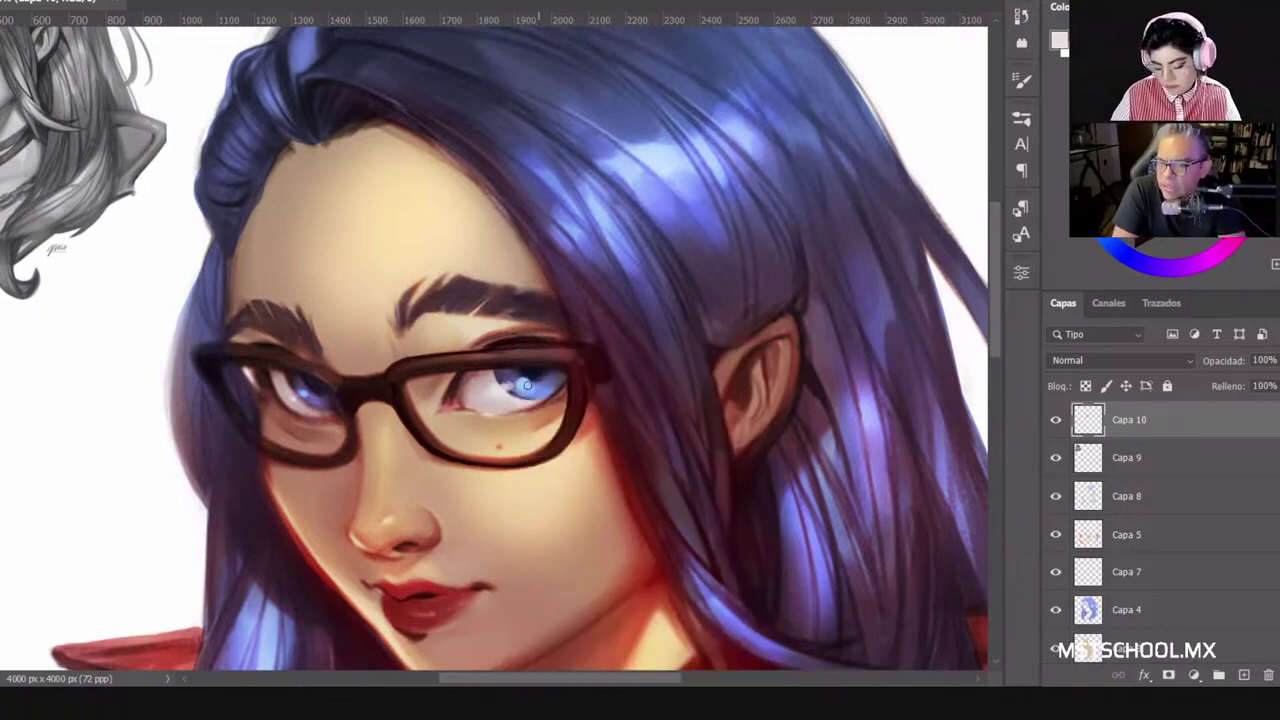
pyautogui.keyDown('alt'); pyautogui.click(525, 387); pyautogui.keyUp('alt')
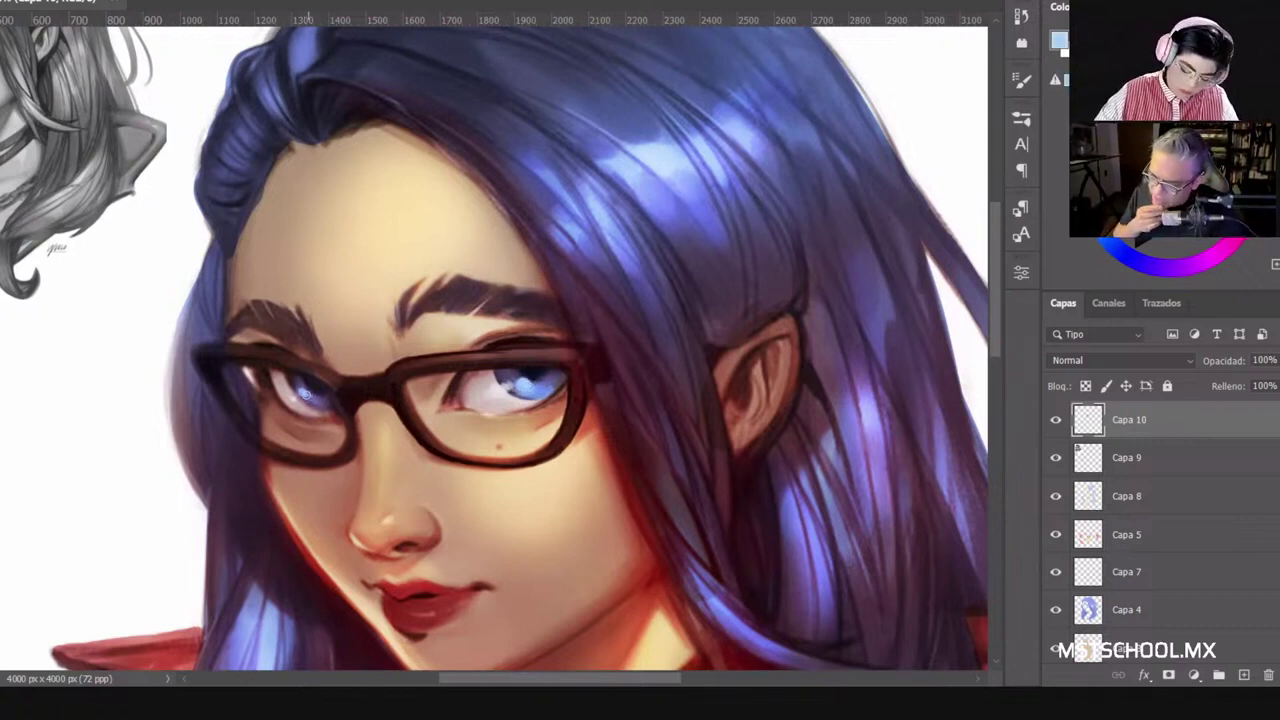
pyautogui.keyDown('alt'); pyautogui.click(497, 393); pyautogui.keyUp('alt')
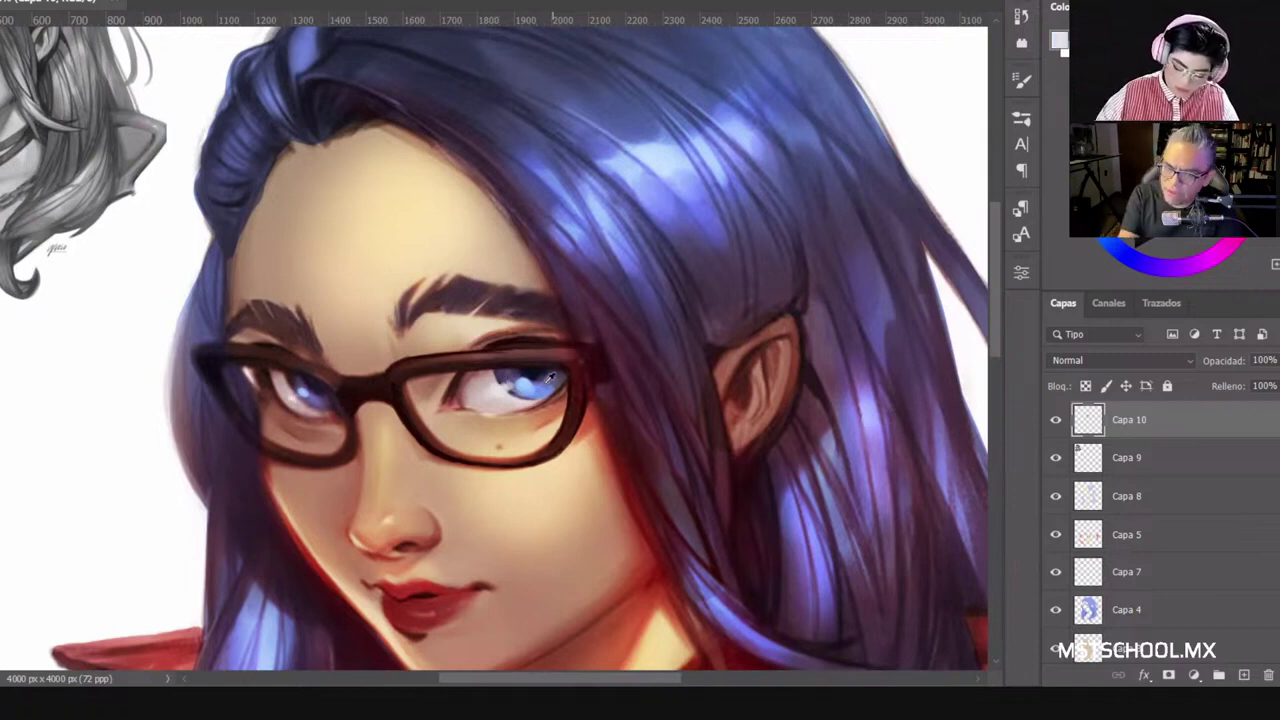
# Step: Darken the far eye's pupil, upper iris and inner edge with a 6 px brush and sampled dark navy and violet tones
pyautogui.keyDown('alt'); pyautogui.click(315, 388); pyautogui.keyUp('alt')
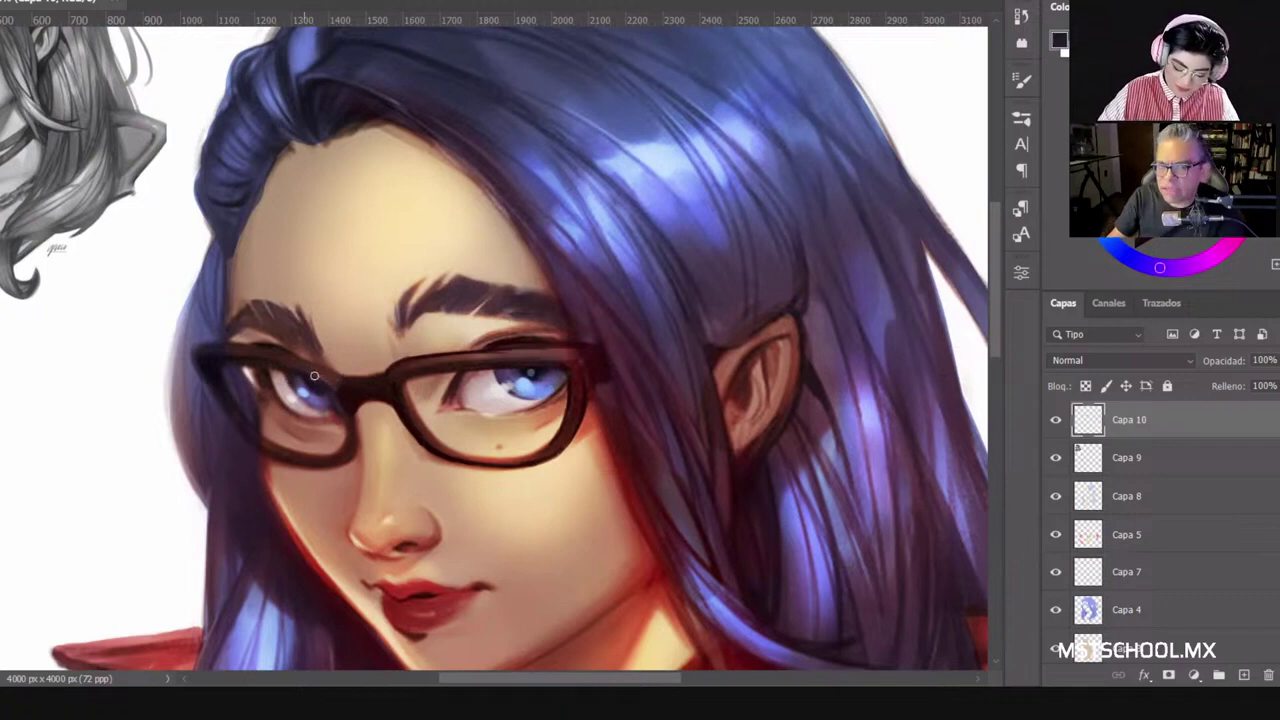
pyautogui.rightClick(318, 378)
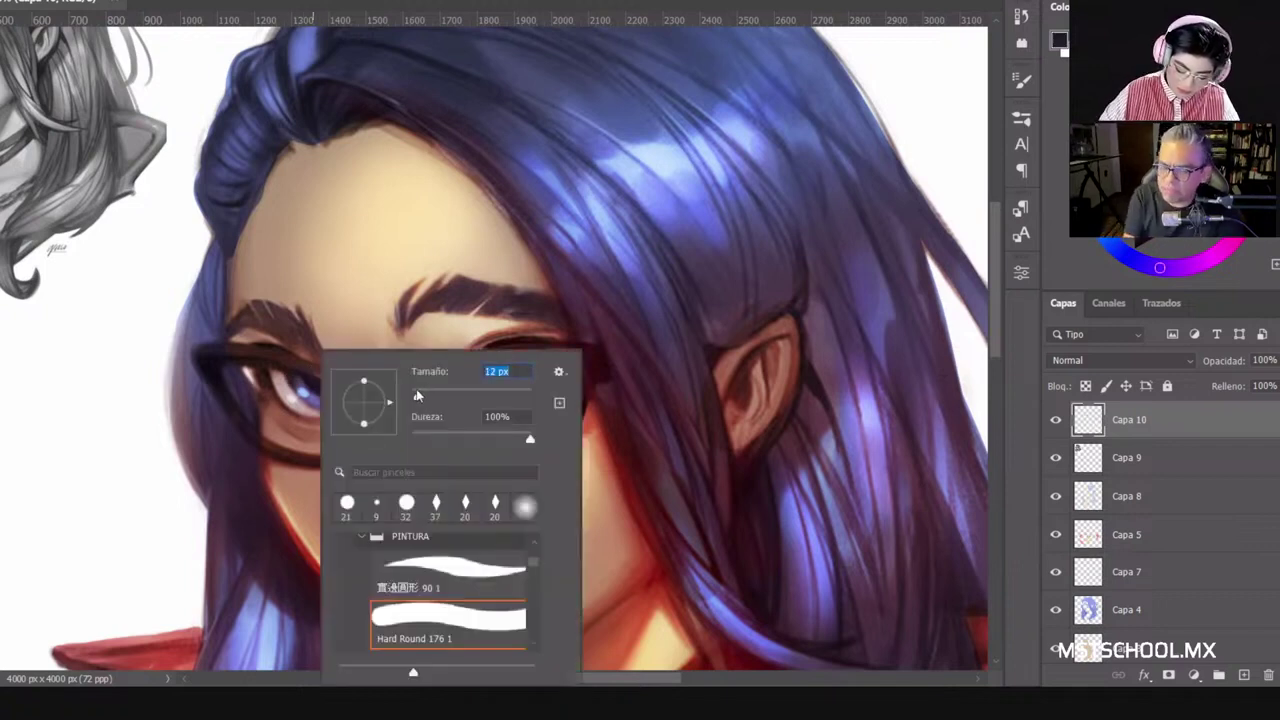
pyautogui.click(416, 391)
pyautogui.click(294, 374)
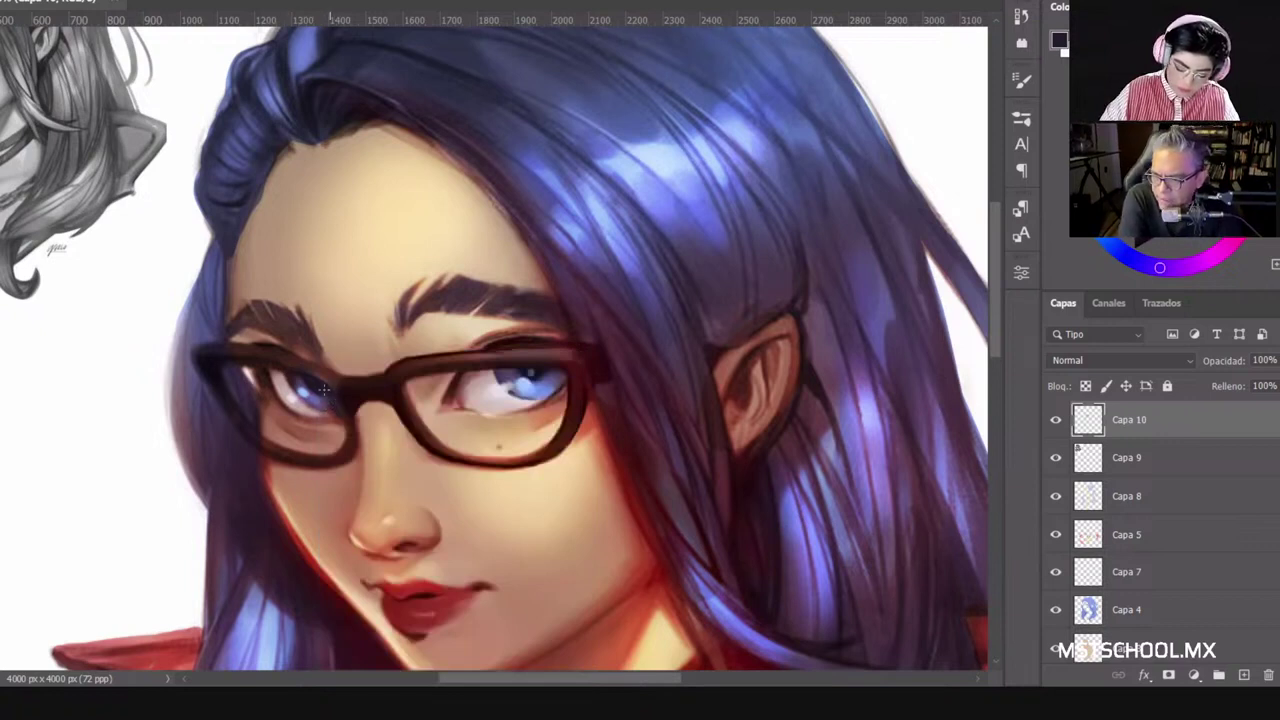
pyautogui.keyDown('alt'); pyautogui.click(326, 404); pyautogui.keyUp('alt')
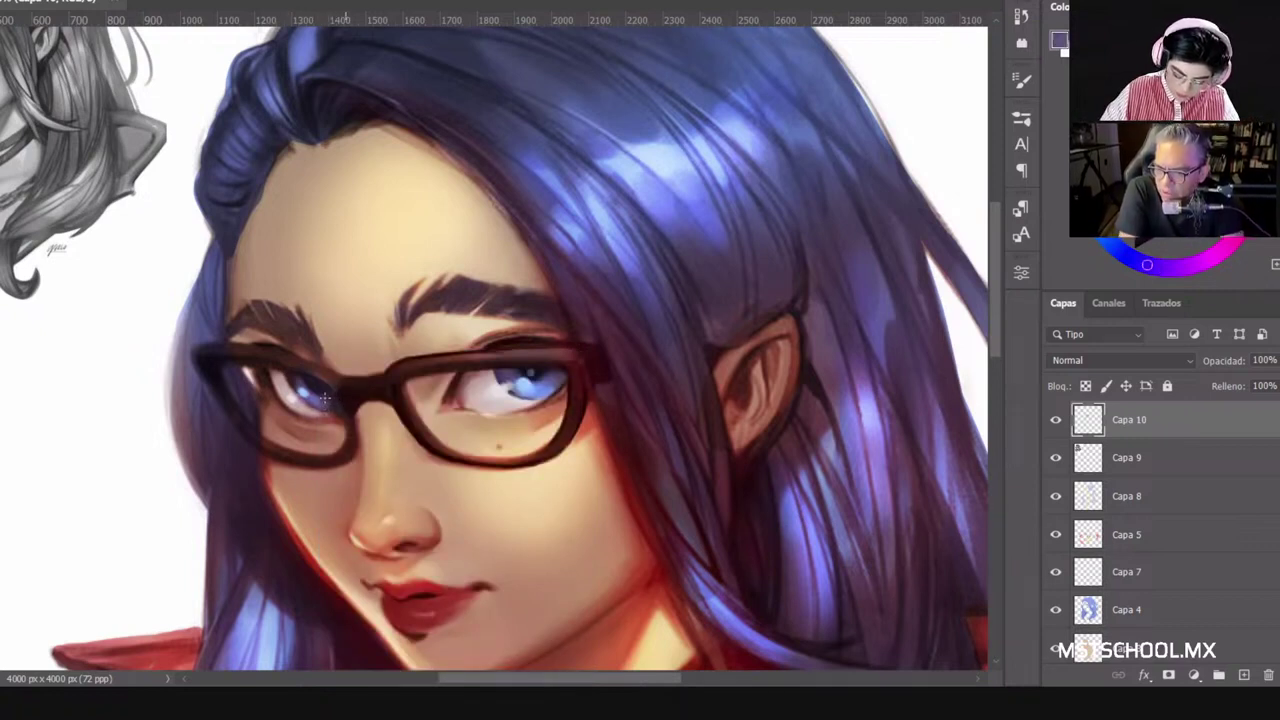
pyautogui.keyDown('alt'); pyautogui.click(324, 388); pyautogui.keyUp('alt')
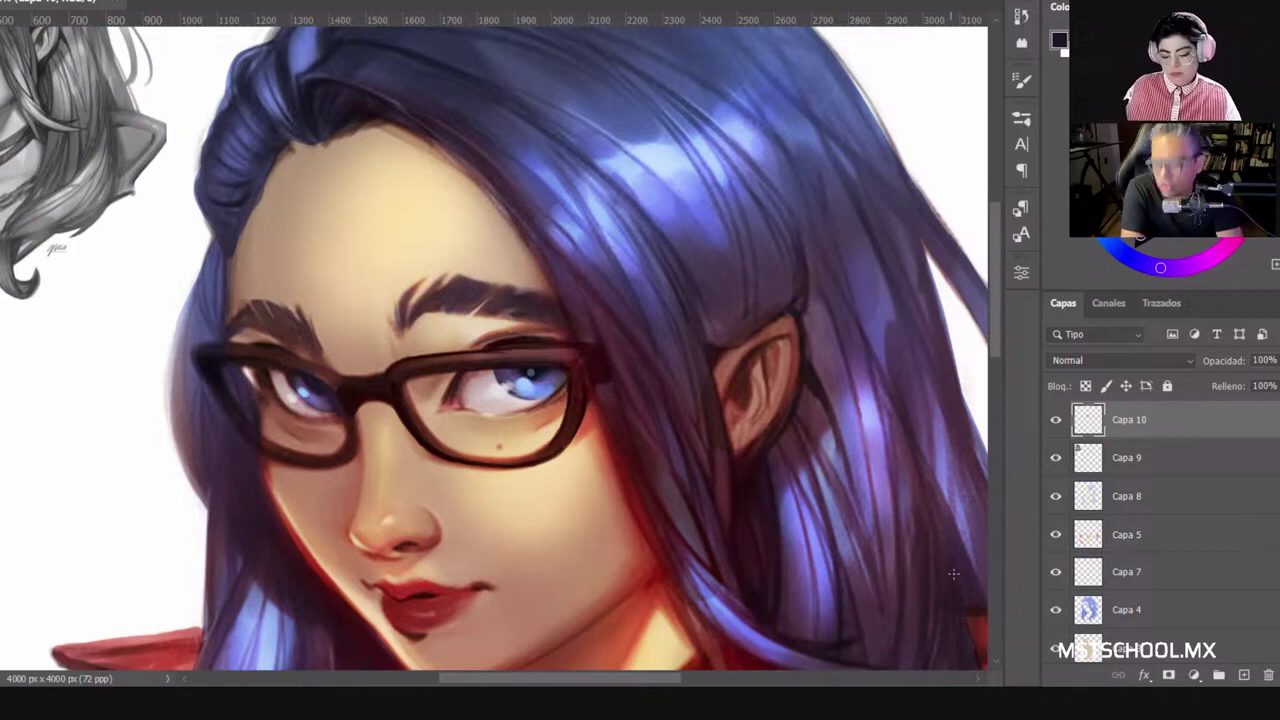
pyautogui.keyDown('alt'); pyautogui.click(341, 405); pyautogui.keyUp('alt')
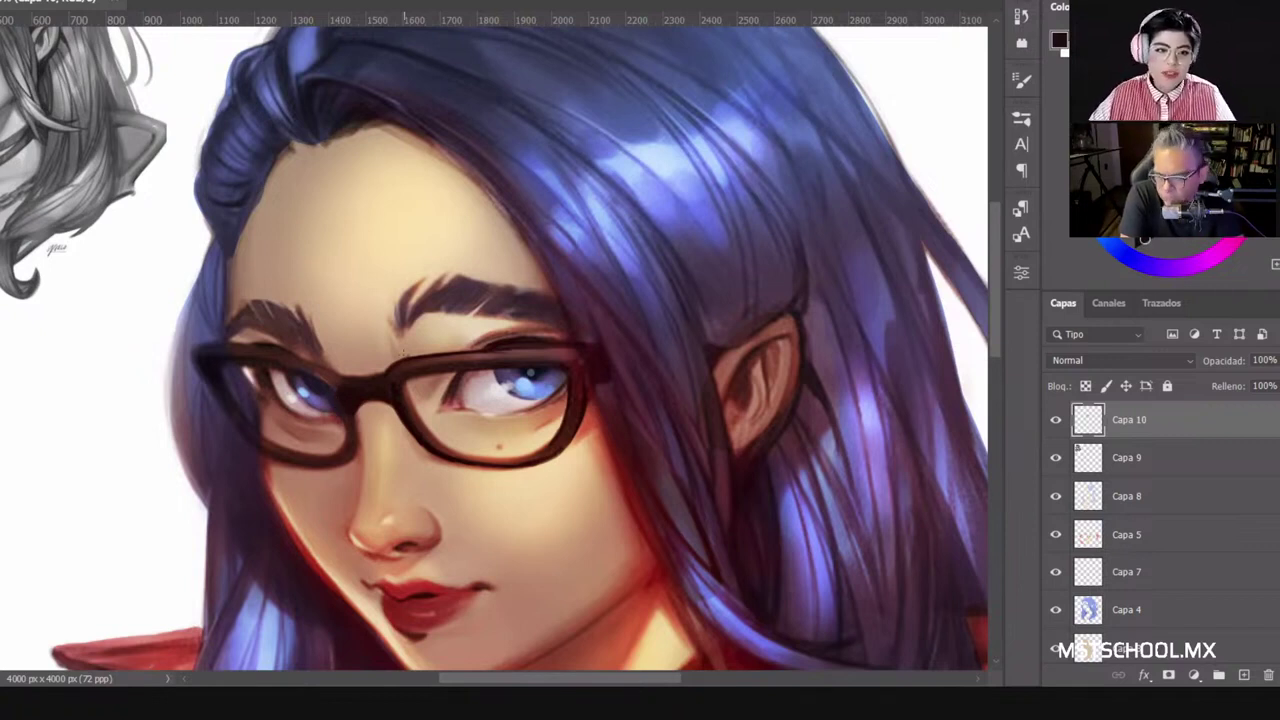
# Step: Adjust the brush size and refine the far eye's inner corner beside the glasses rim with dark red-brown and purple tones
pyautogui.rightClick(427, 360)
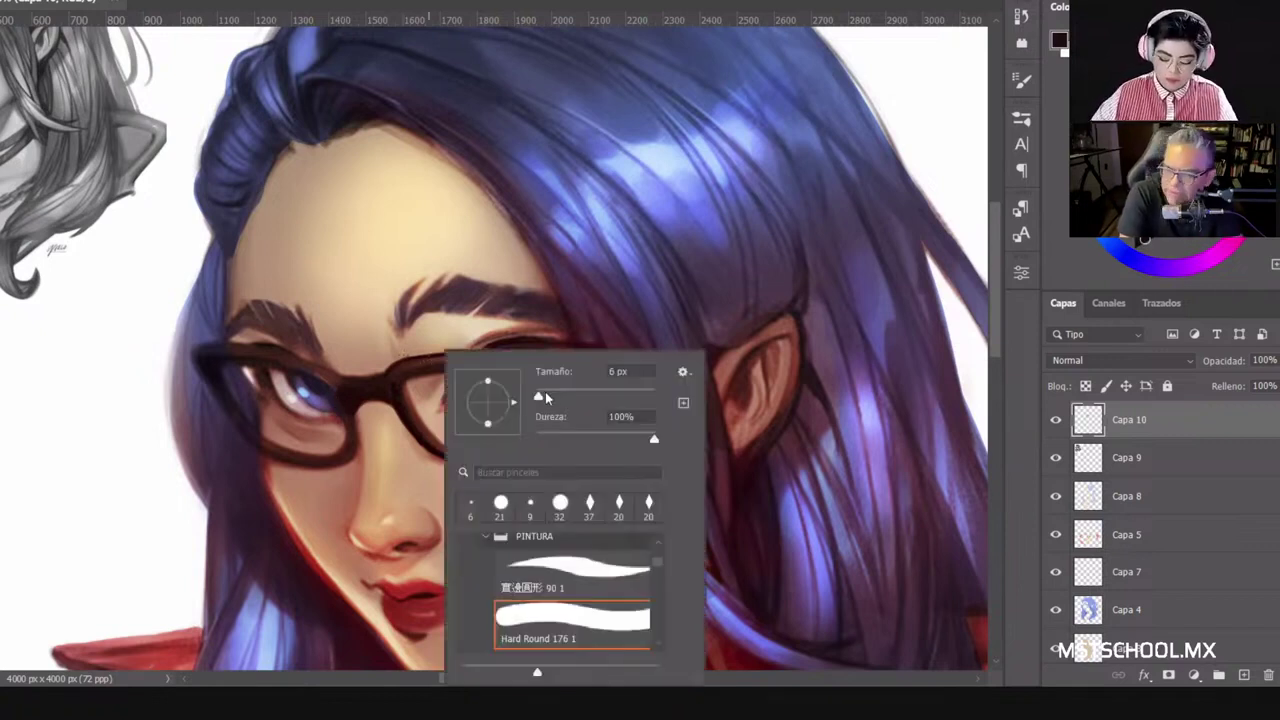
pyautogui.click(348, 416)
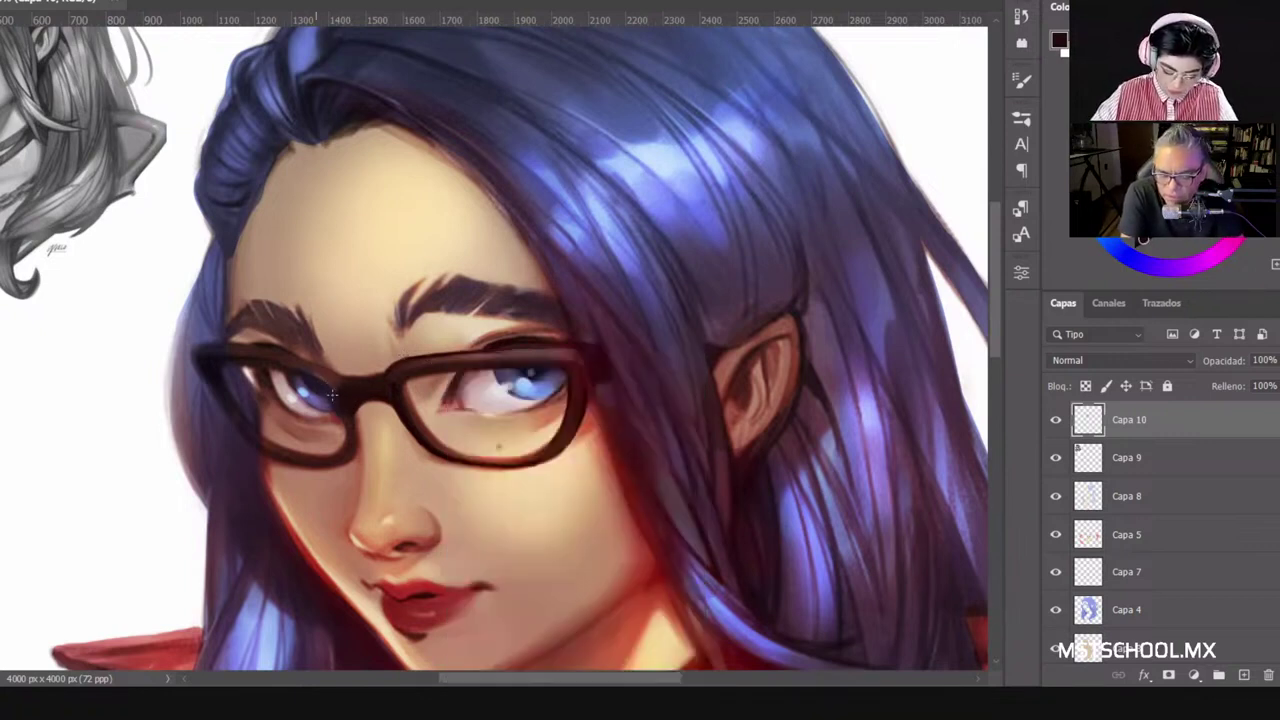
pyautogui.keyDown('alt'); pyautogui.click(310, 388); pyautogui.keyUp('alt')
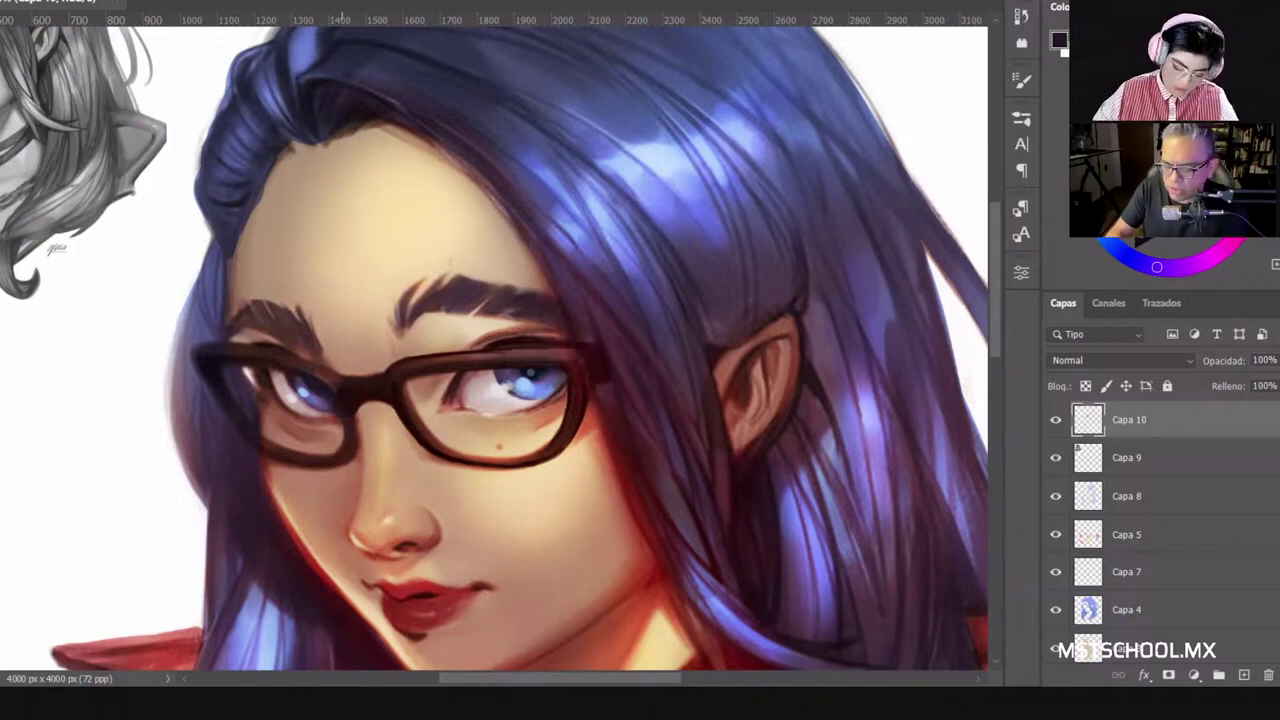
# Step: Darken both eyebrows with fine dark hair strokes on Capa 10, then compare the portrait with the layer hidden and shown
pyautogui.keyDown('alt'); pyautogui.click(421, 307); pyautogui.keyUp('alt')
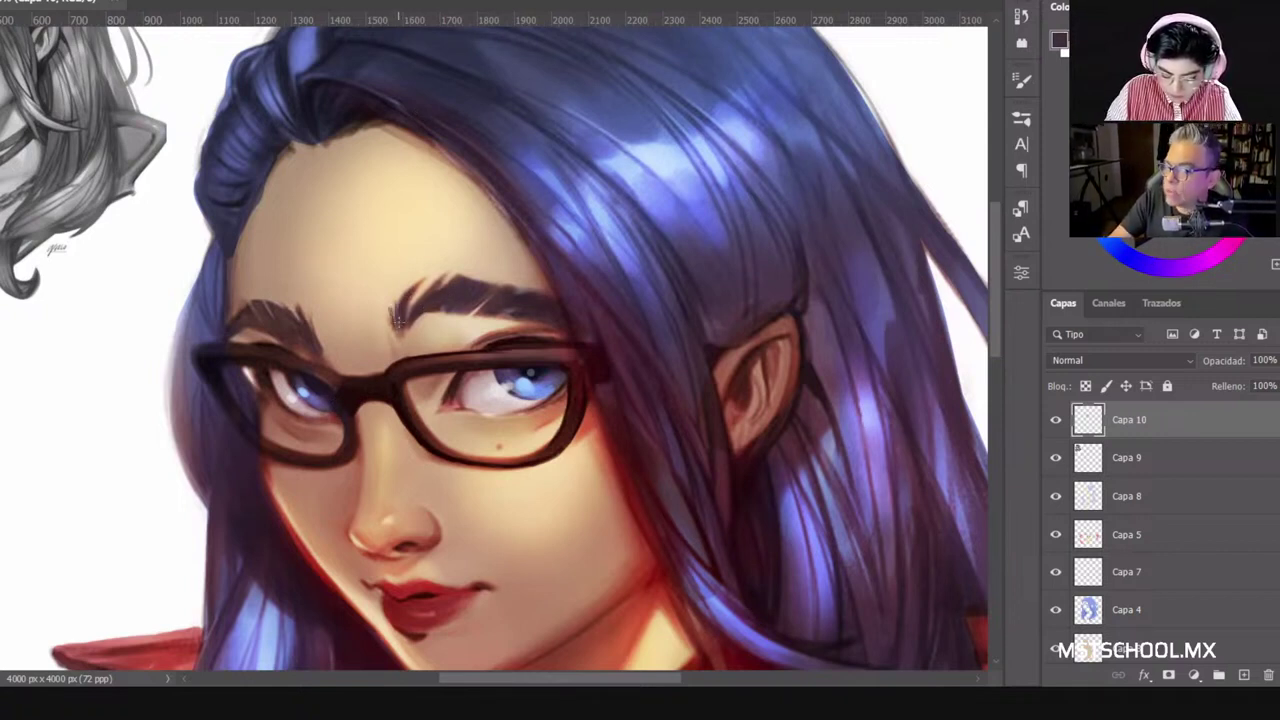
pyautogui.keyDown('alt'); pyautogui.click(449, 298); pyautogui.keyUp('alt')
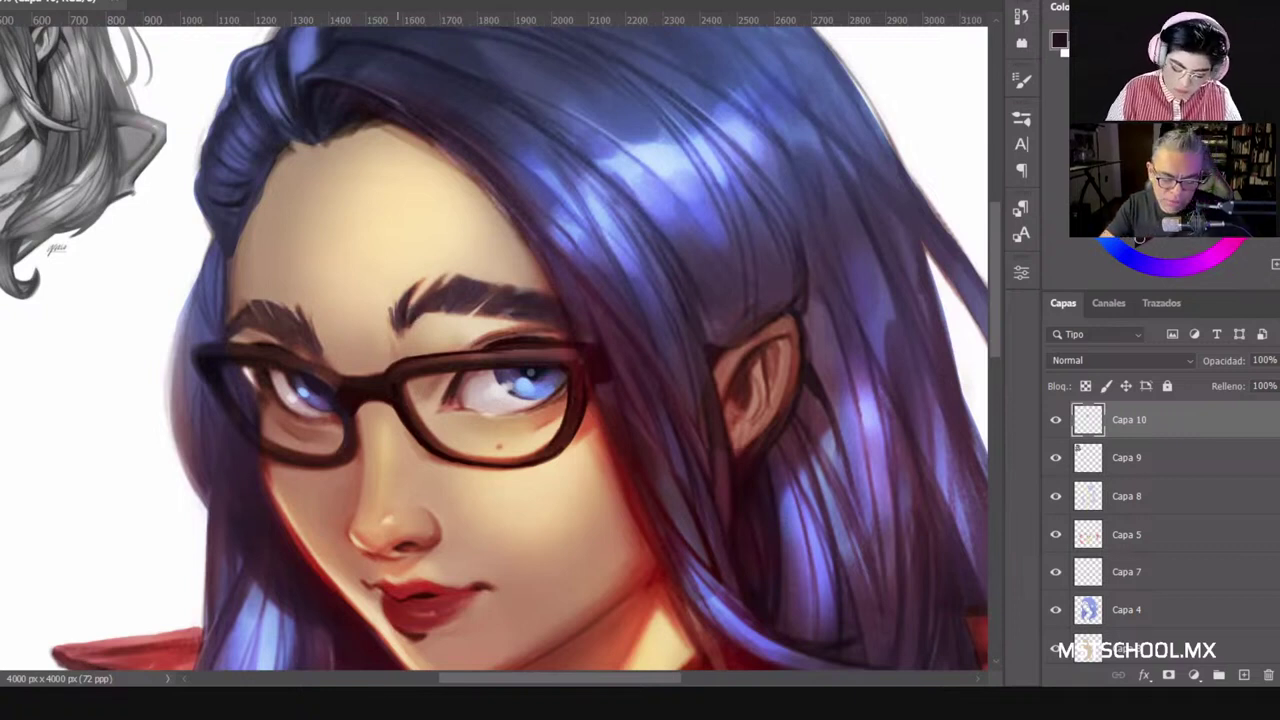
pyautogui.rightClick(555, 336)
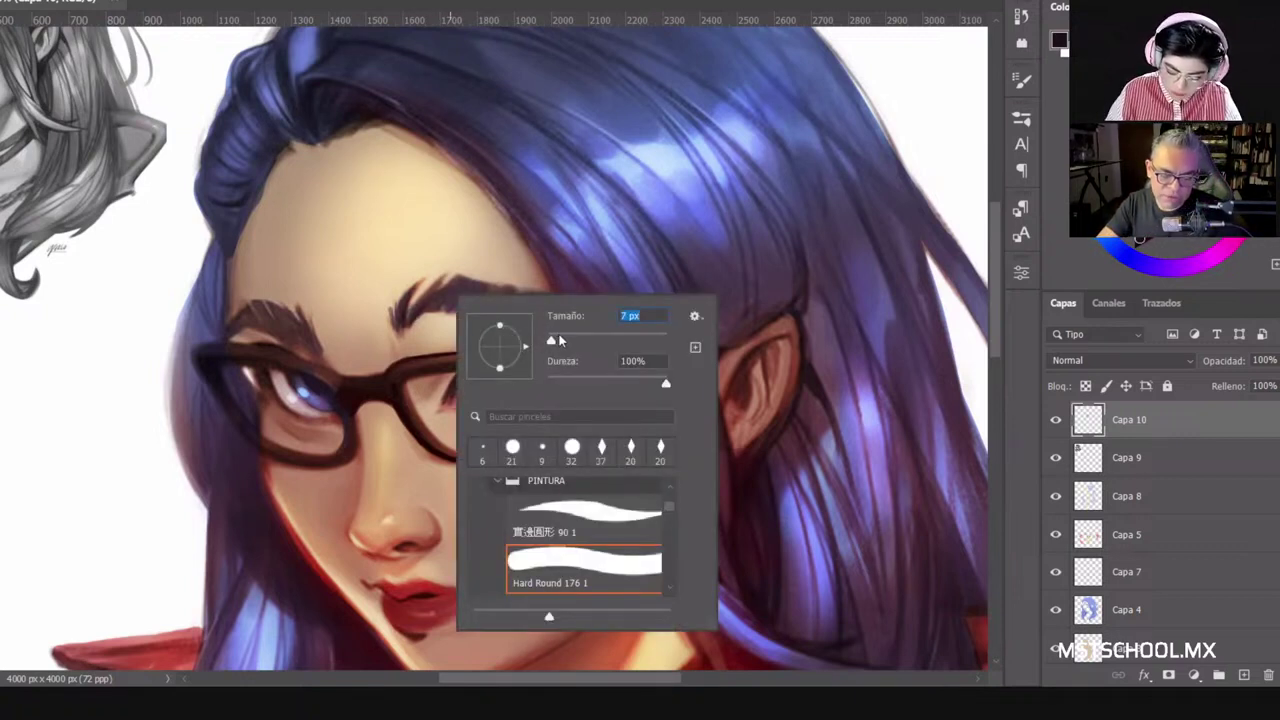
pyautogui.press('Return')
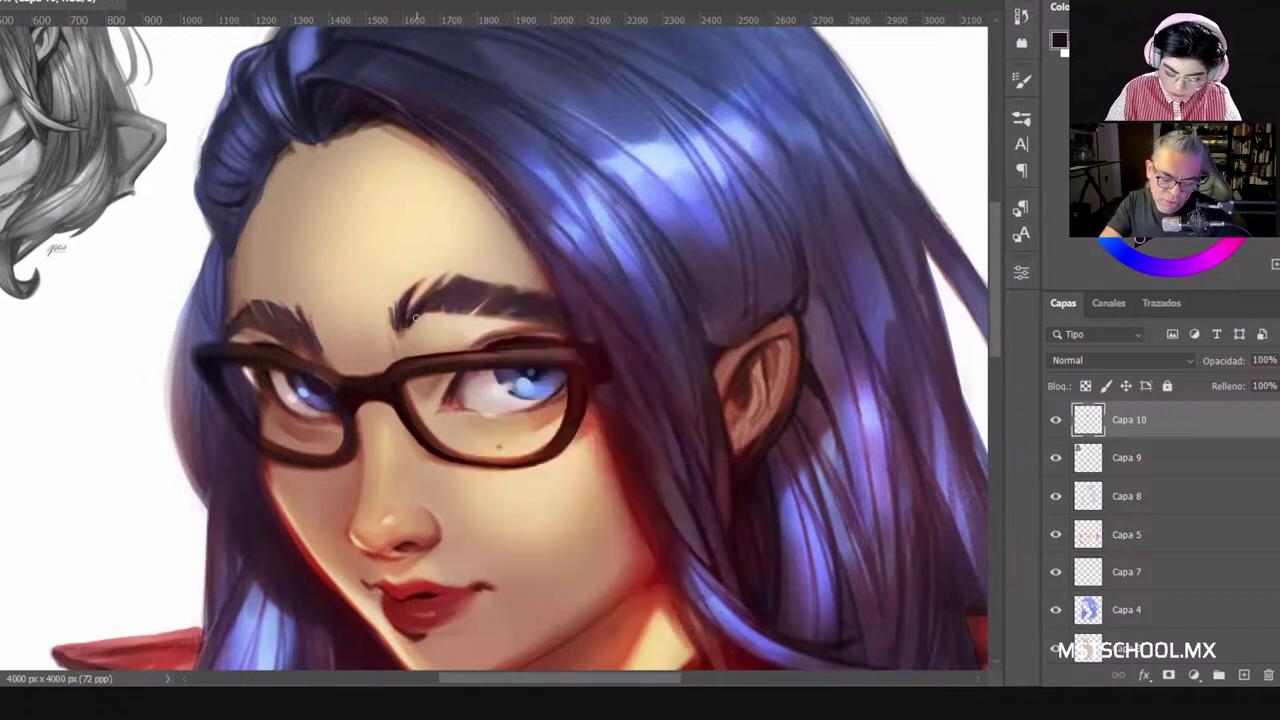
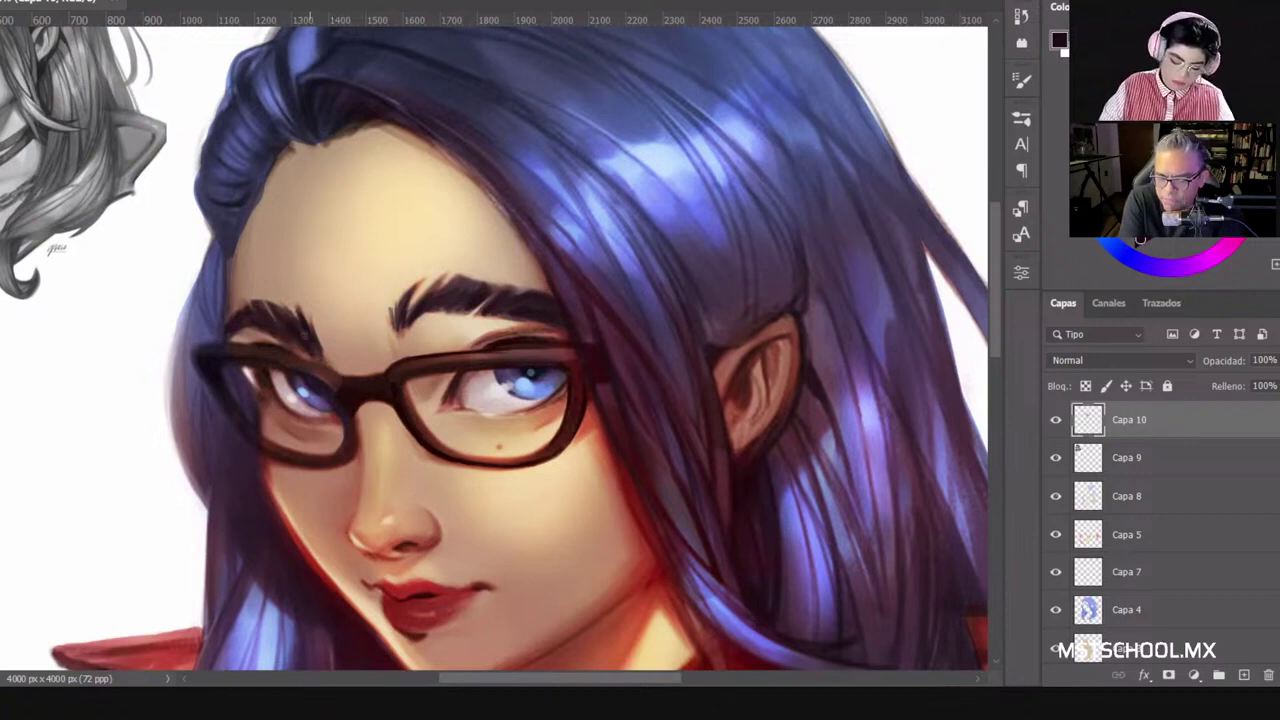
pyautogui.keyDown('alt'); pyautogui.click(334, 370); pyautogui.keyUp('alt')
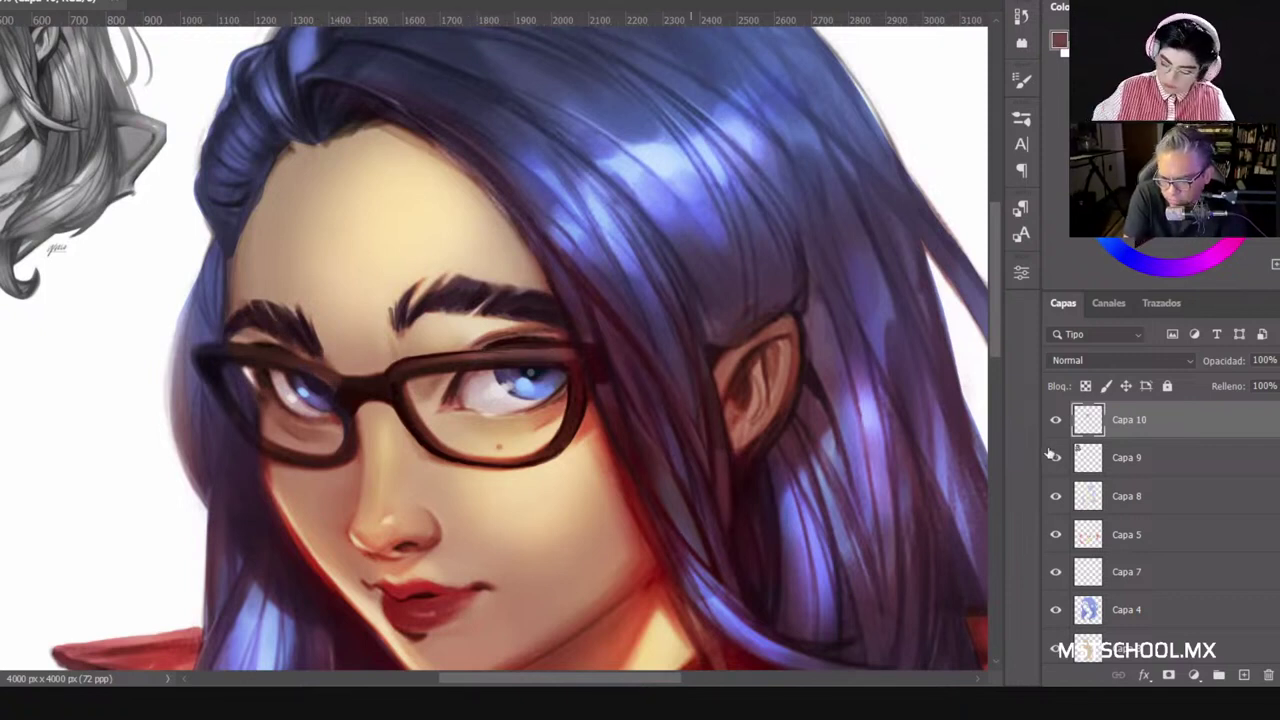
pyautogui.click(1054, 421)
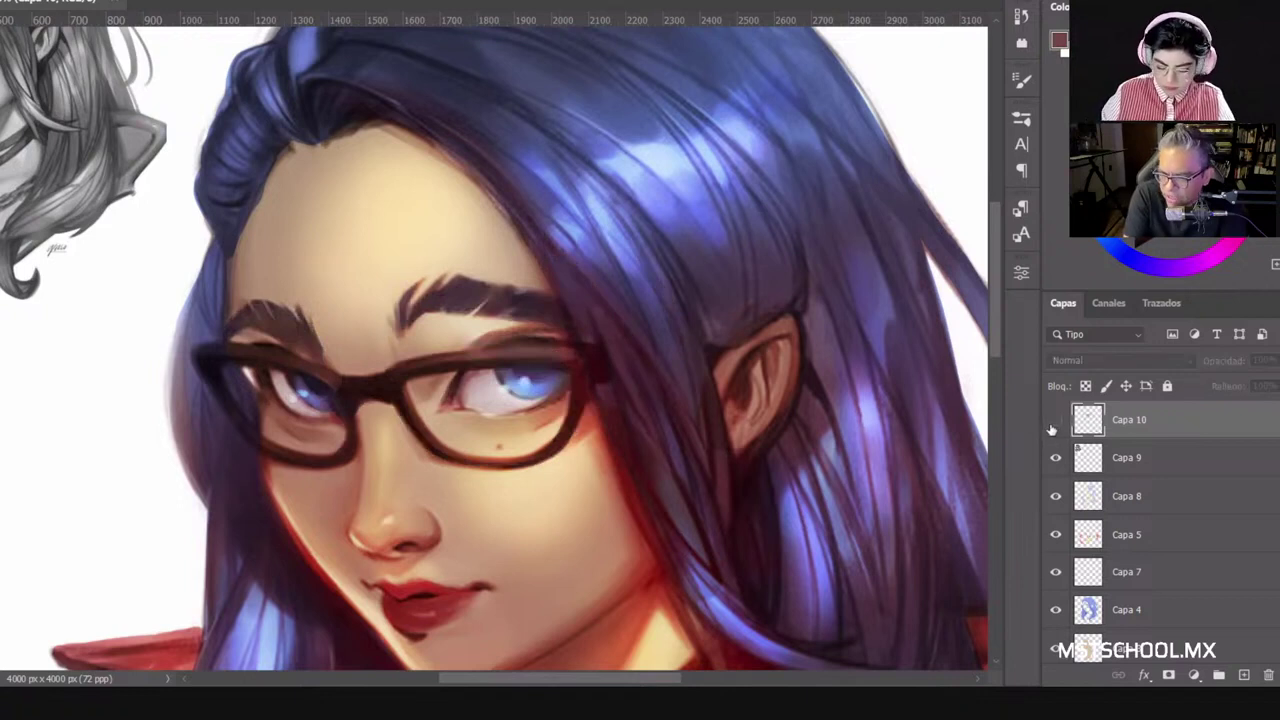
pyautogui.click(1054, 421)
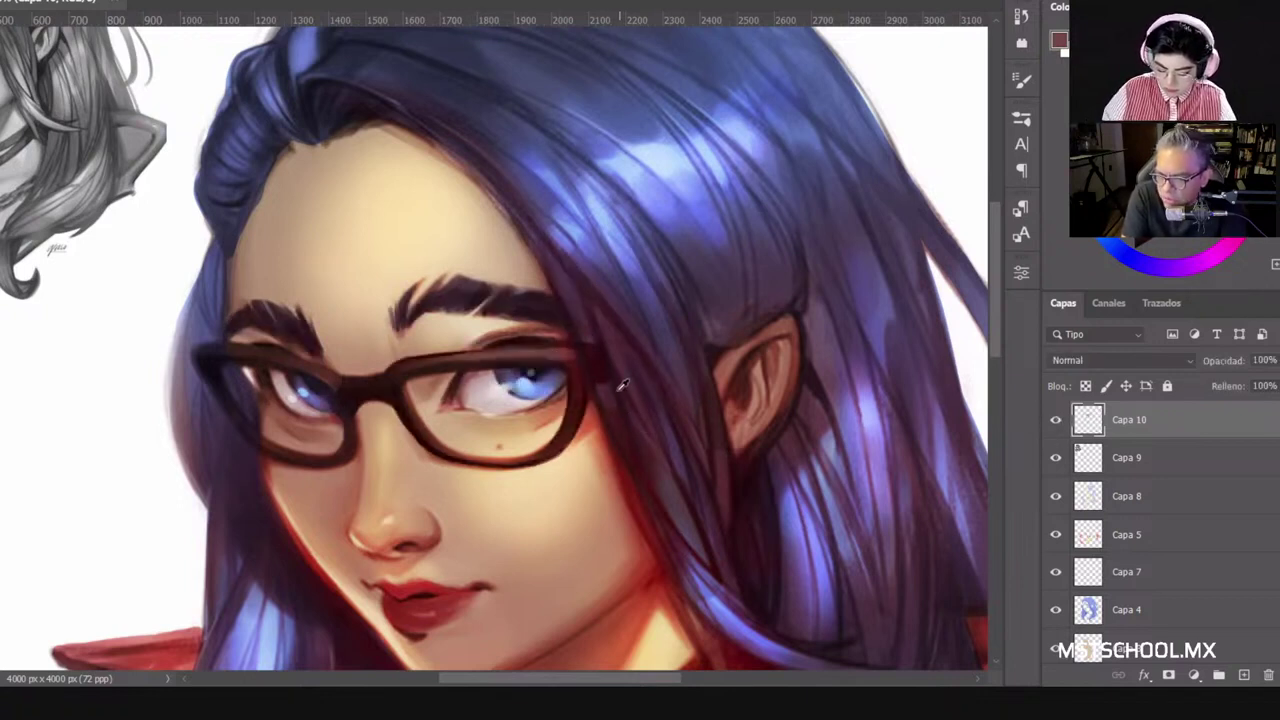
# Step: Paint thin dark strands in the hair beside the temple and around the pointed ear with a sampled dark red-brown
pyautogui.keyDown('alt'); pyautogui.click(755, 592); pyautogui.keyUp('alt')
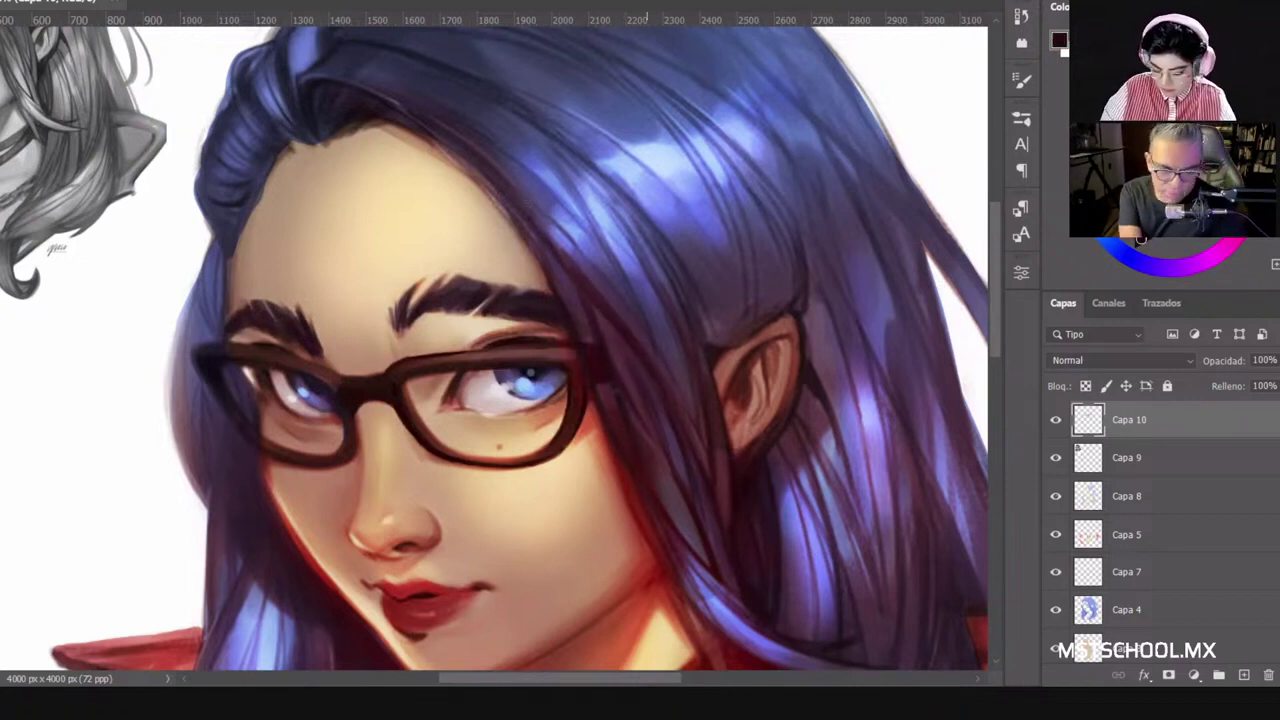
pyautogui.moveTo(594, 219)
pyautogui.mouseDown()
pyautogui.moveTo(624, 285)
pyautogui.moveTo(682, 320)
pyautogui.mouseUp()
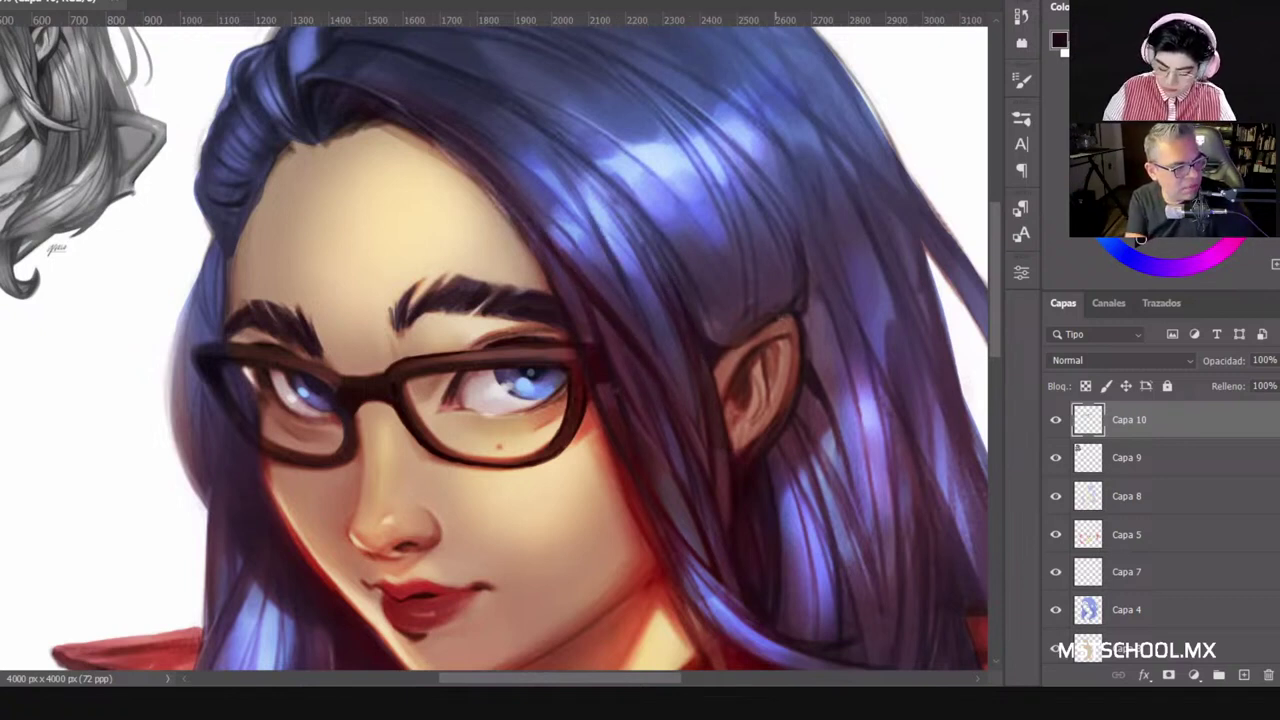
pyautogui.moveTo(807, 256); pyautogui.dragTo(807, 305)
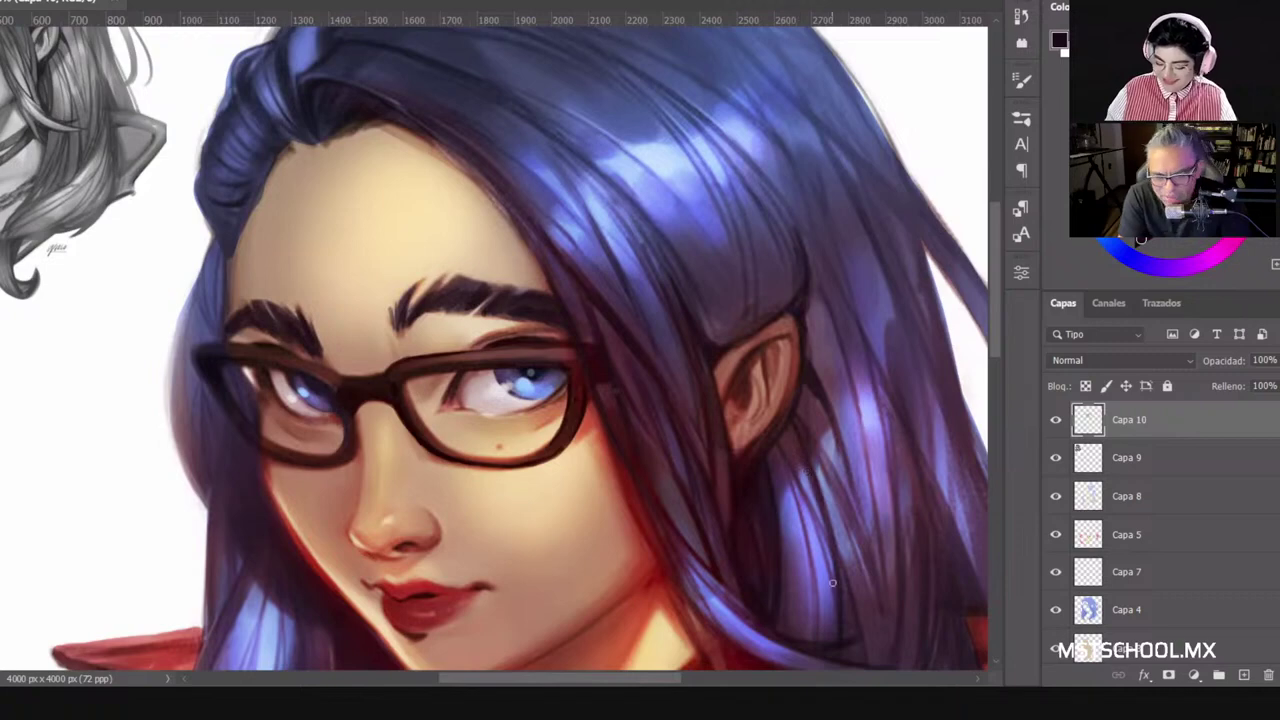
# Step: Define the hairline, the locks above the temple and the hair edge beside the far eyebrow with sampled dark navy strokes
pyautogui.hotkey('ctrl', '-')
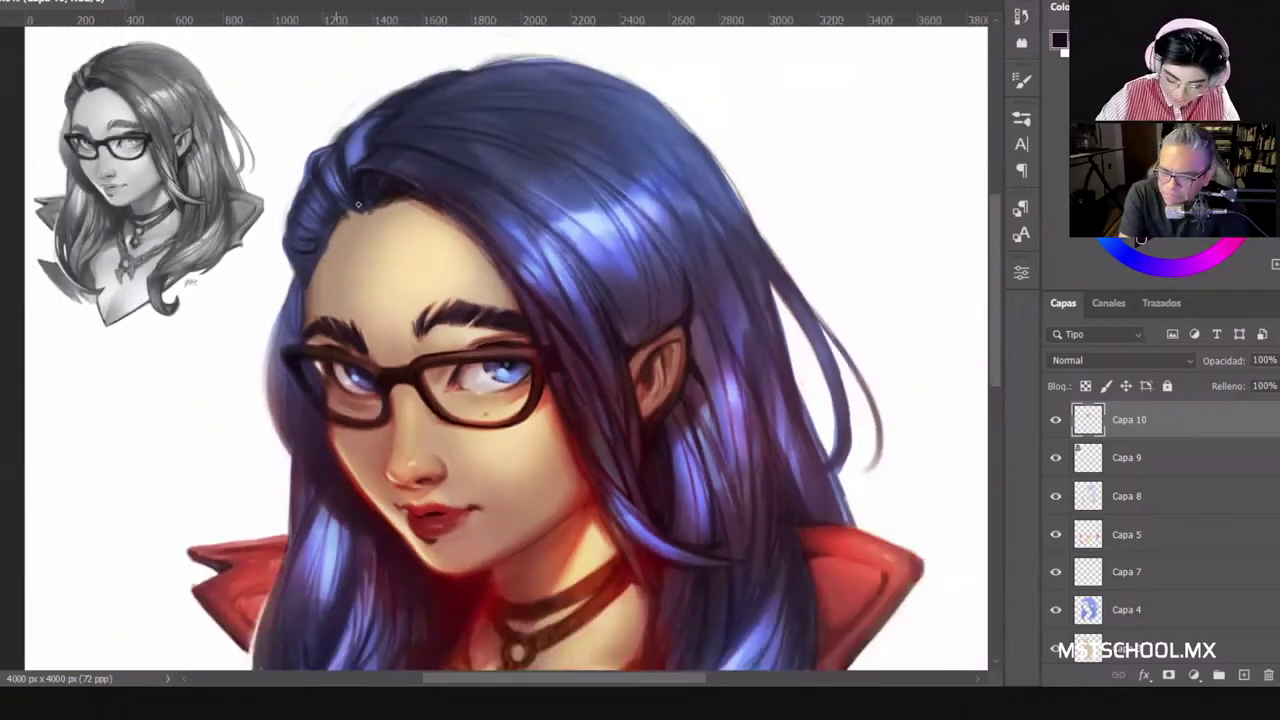
pyautogui.keyDown('alt'); pyautogui.click(357, 191); pyautogui.keyUp('alt')
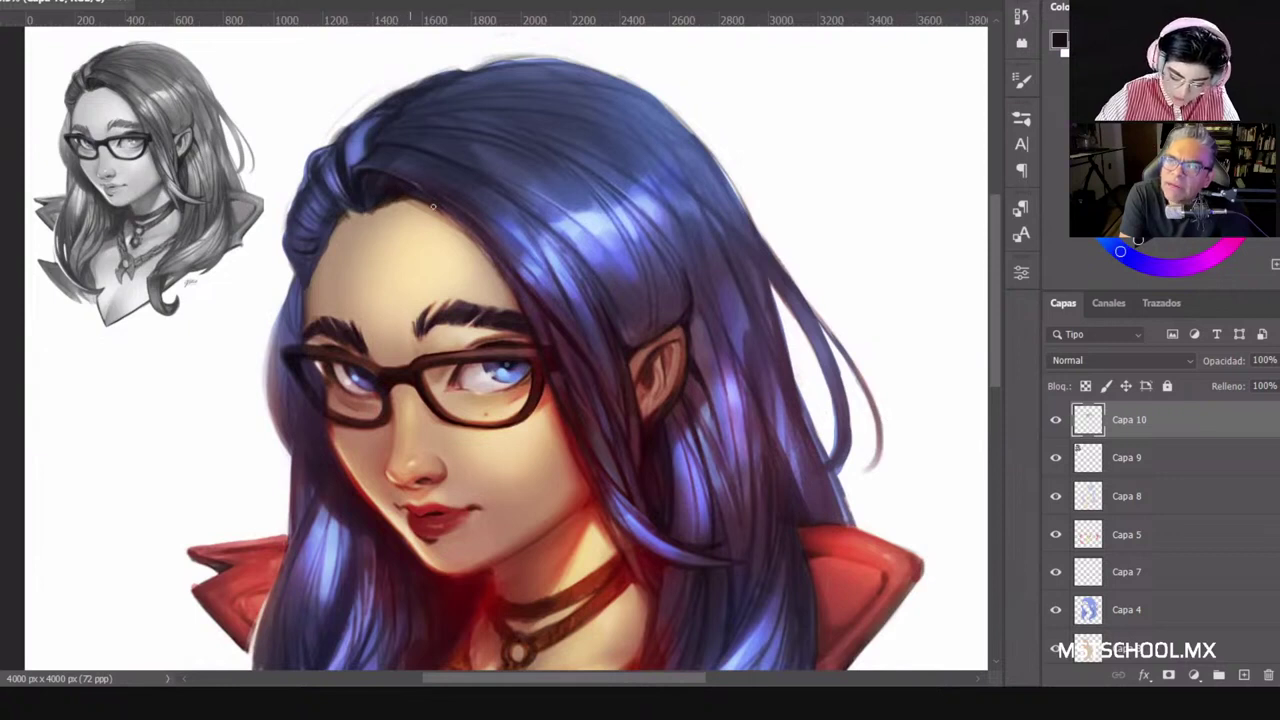
pyautogui.moveTo(421, 197); pyautogui.dragTo(508, 285)
pyautogui.moveTo(462, 230); pyautogui.dragTo(515, 300)
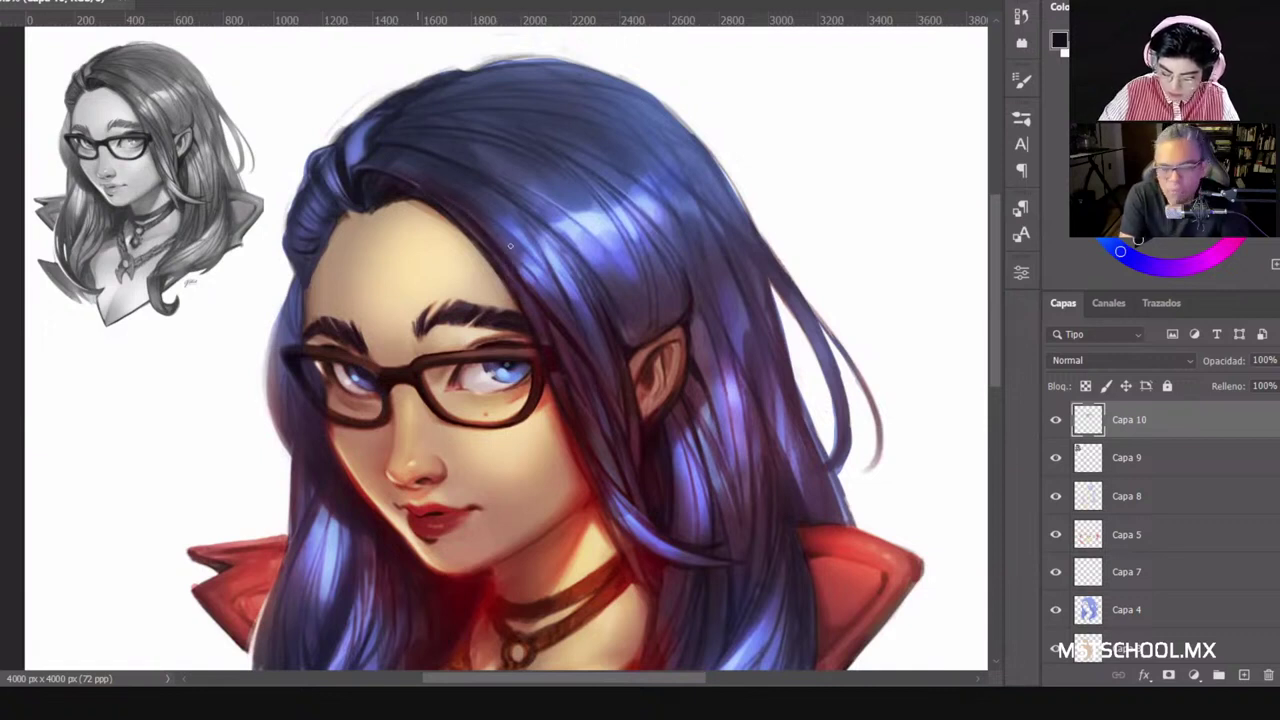
pyautogui.moveTo(553, 268); pyautogui.dragTo(500, 199)
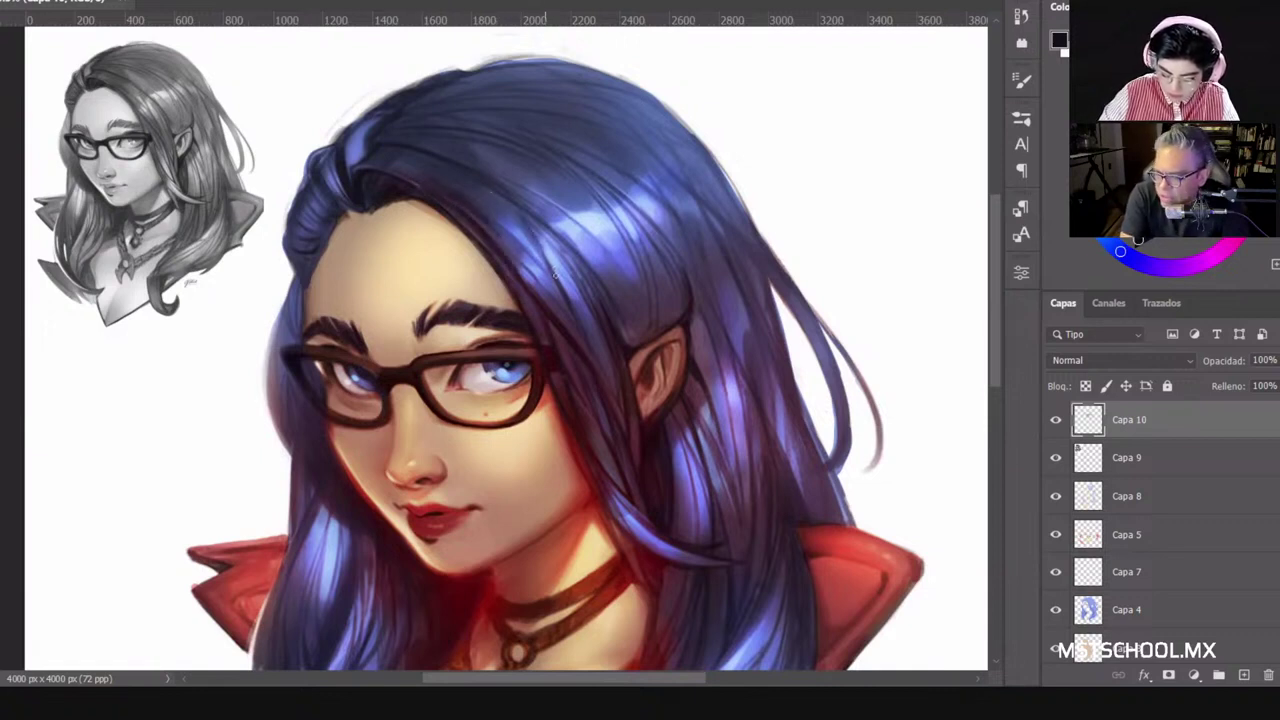
pyautogui.moveTo(555, 272)
pyautogui.mouseDown()
pyautogui.moveTo(548, 229)
pyautogui.moveTo(576, 260)
pyautogui.mouseUp()
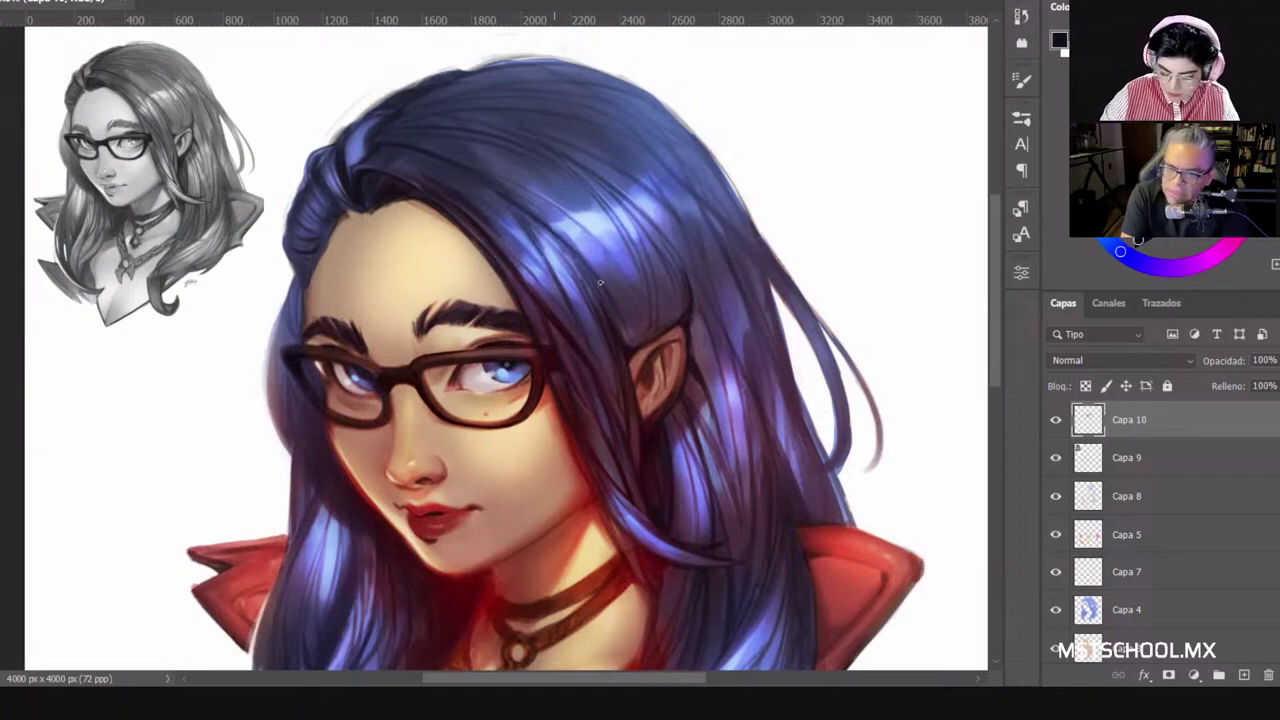
pyautogui.moveTo(303, 290); pyautogui.dragTo(299, 336)
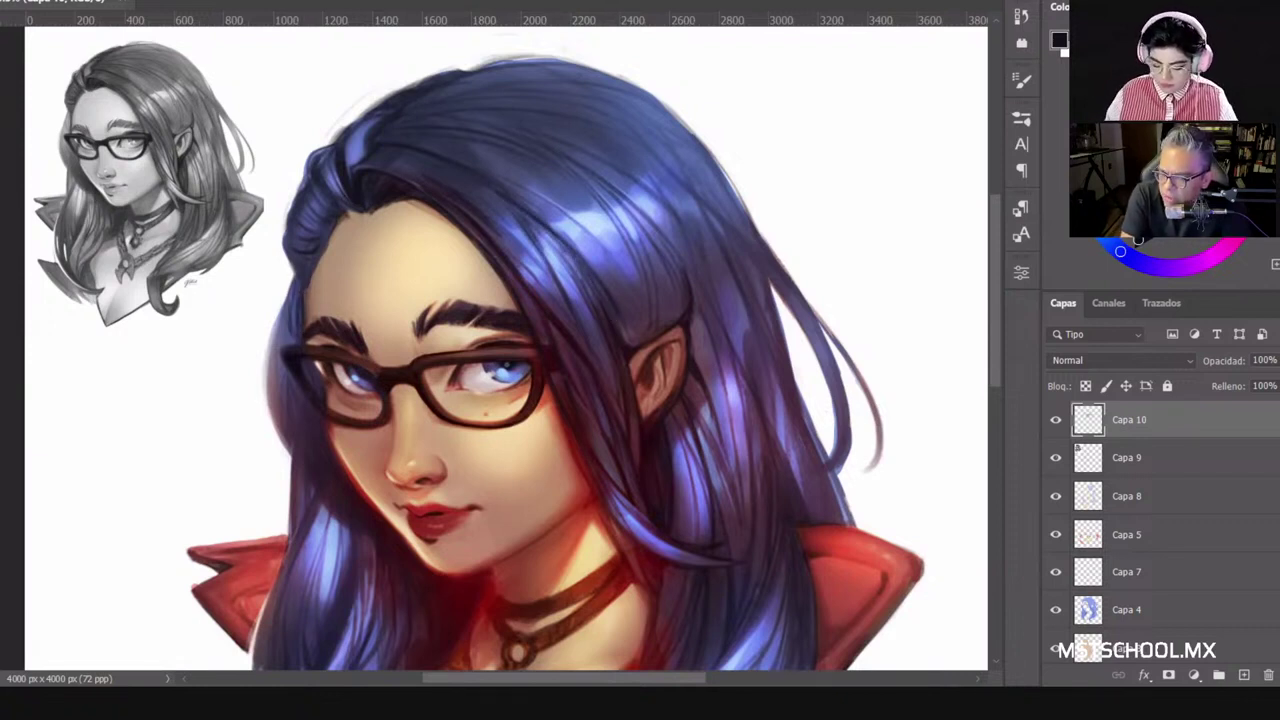
# Step: Adjust the dark paint colour and hard round brush size, and deepen the twisted lock and hairline with dark strokes
pyautogui.click(1138, 240)
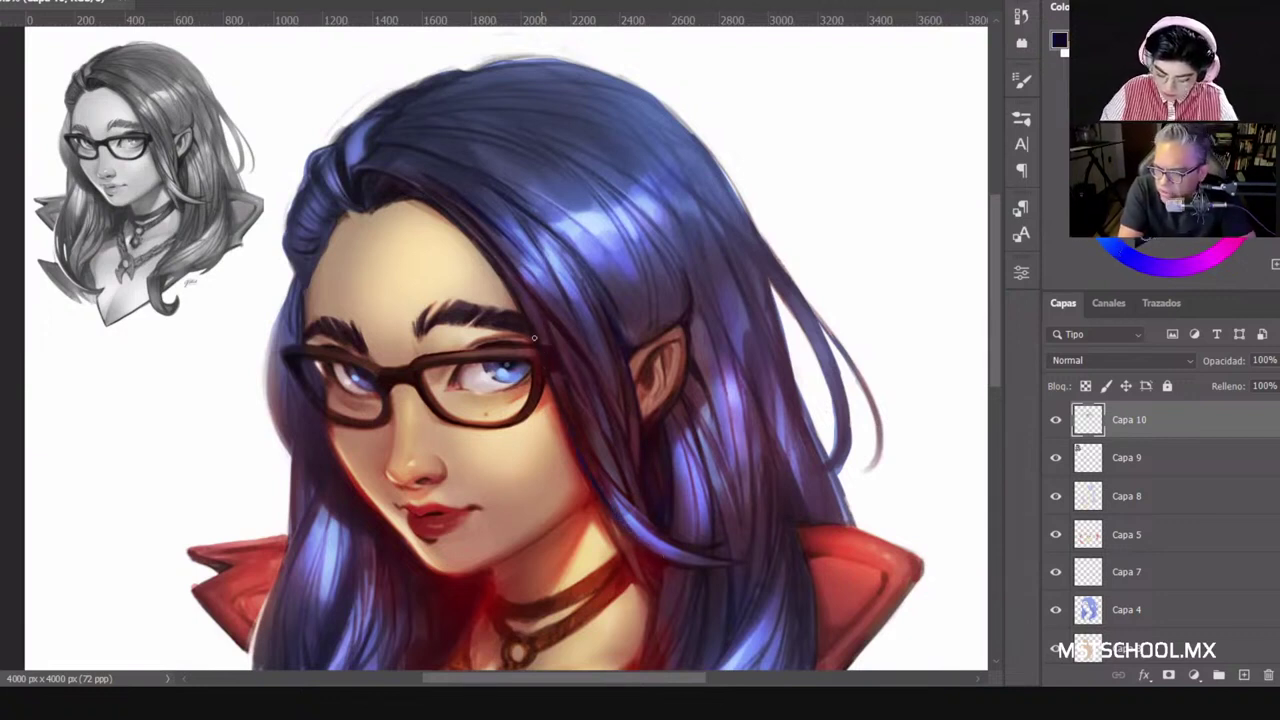
pyautogui.rightClick(580, 364)
pyautogui.click(552, 199)
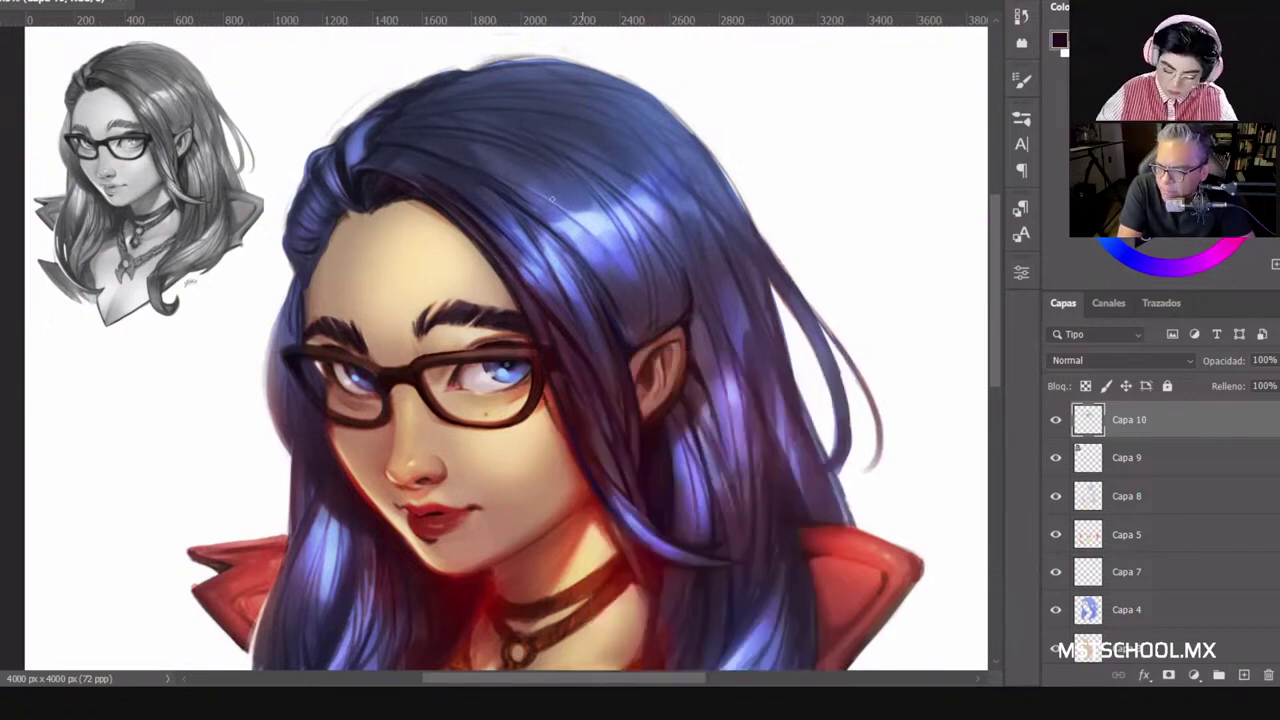
pyautogui.rightClick(596, 194)
pyautogui.moveTo(697, 239); pyautogui.dragTo(692, 239)
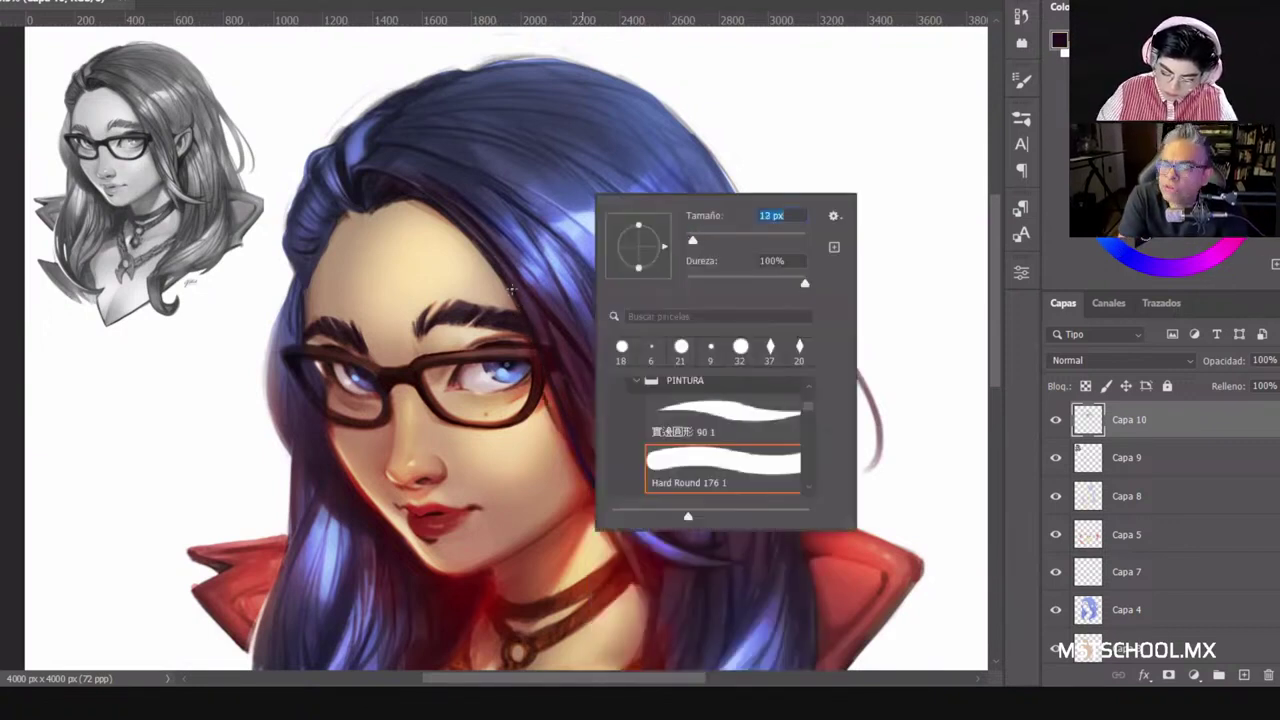
pyautogui.press('Escape')
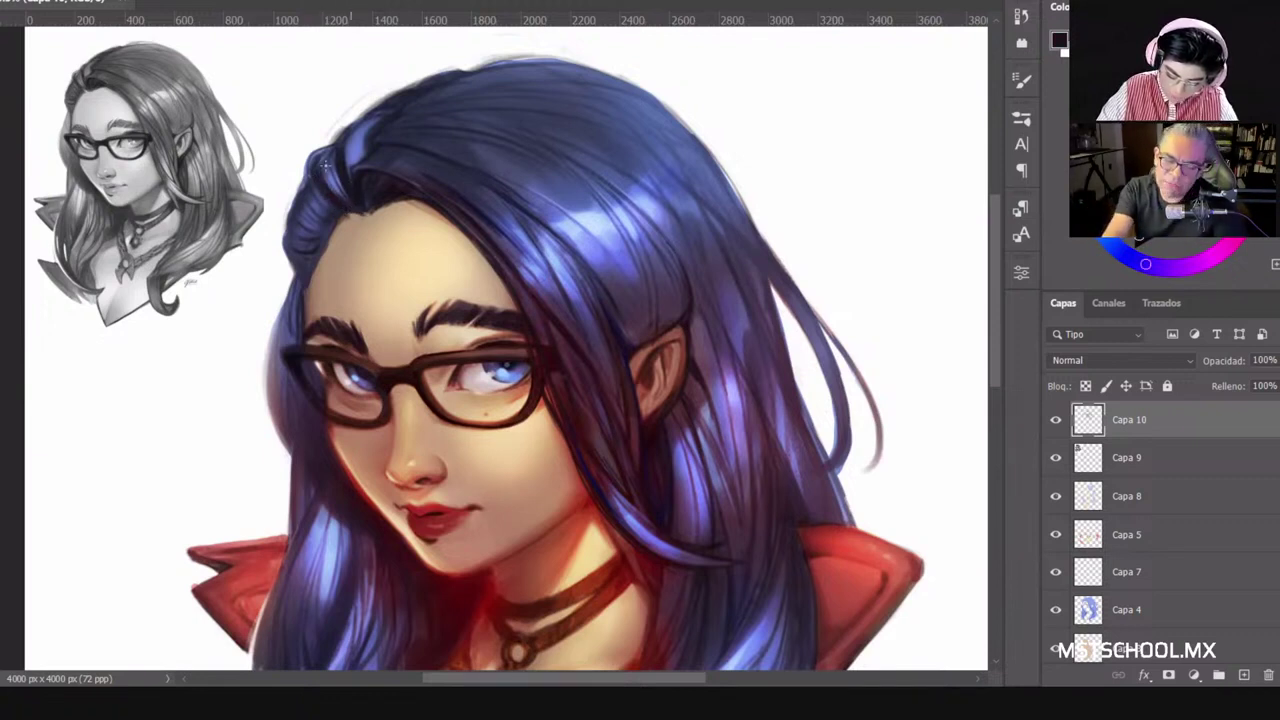
pyautogui.moveTo(330, 150)
pyautogui.mouseDown()
pyautogui.moveTo(311, 188)
pyautogui.moveTo(328, 218)
pyautogui.moveTo(405, 158)
pyautogui.moveTo(383, 214)
pyautogui.moveTo(367, 208)
pyautogui.moveTo(411, 190)
pyautogui.moveTo(437, 208)
pyautogui.moveTo(441, 187)
pyautogui.moveTo(417, 193)
pyautogui.moveTo(531, 338)
pyautogui.mouseUp()
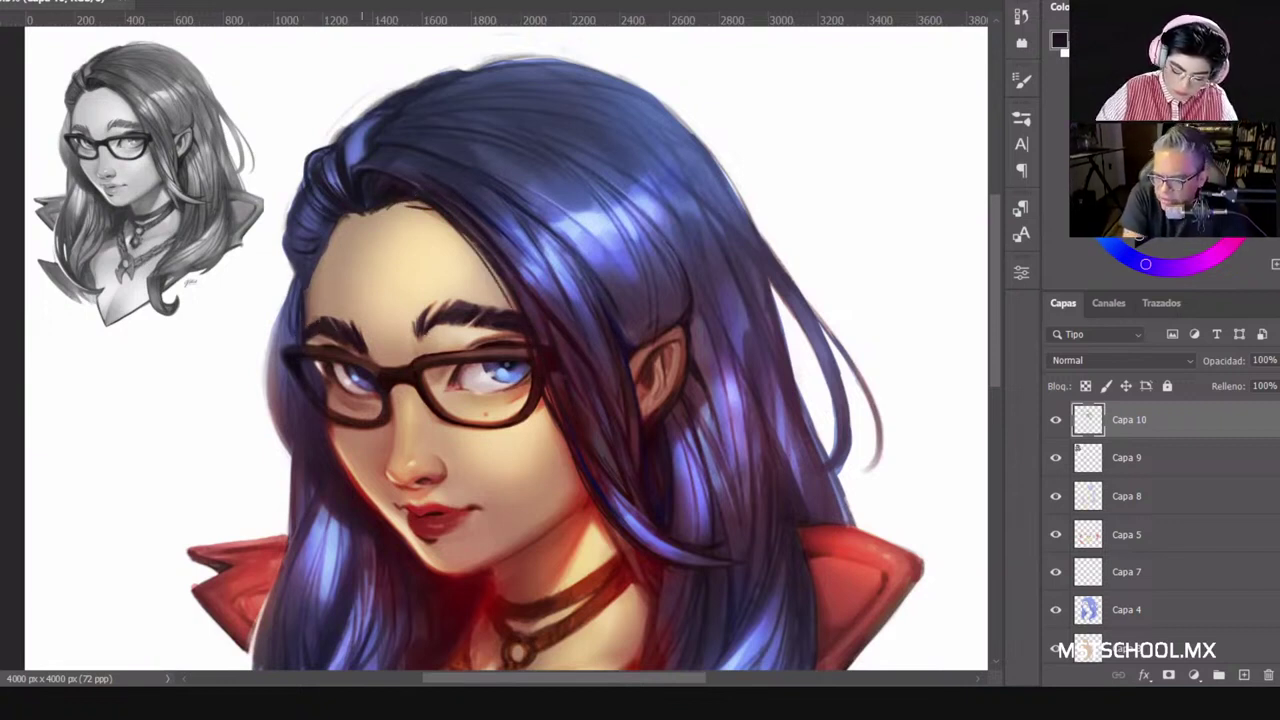
# Step: Refine the near eyebrow and paint fine dark loose strands along the outer hair edge beside the far temple
pyautogui.moveTo(420, 327)
pyautogui.mouseDown()
pyautogui.moveTo(434, 306)
pyautogui.moveTo(470, 308)
pyautogui.mouseUp()
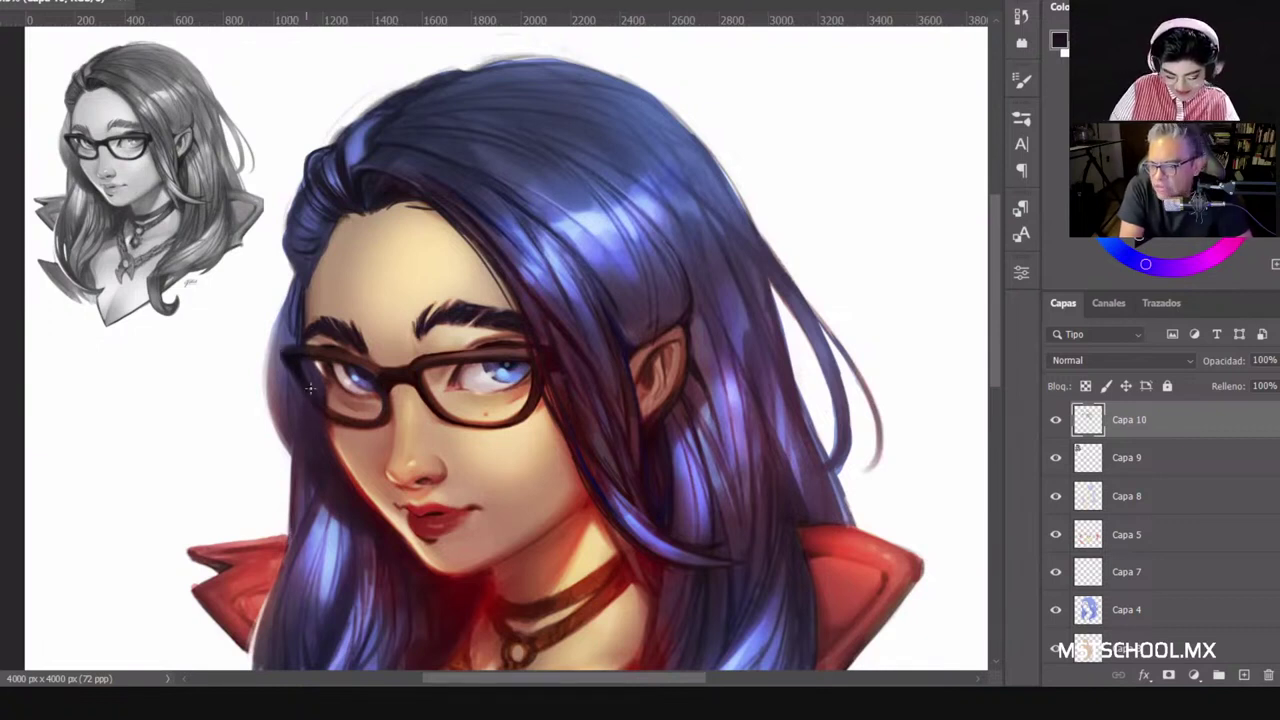
pyautogui.moveTo(298, 283)
pyautogui.mouseDown()
pyautogui.moveTo(285, 314)
pyautogui.moveTo(298, 454)
pyautogui.mouseUp()
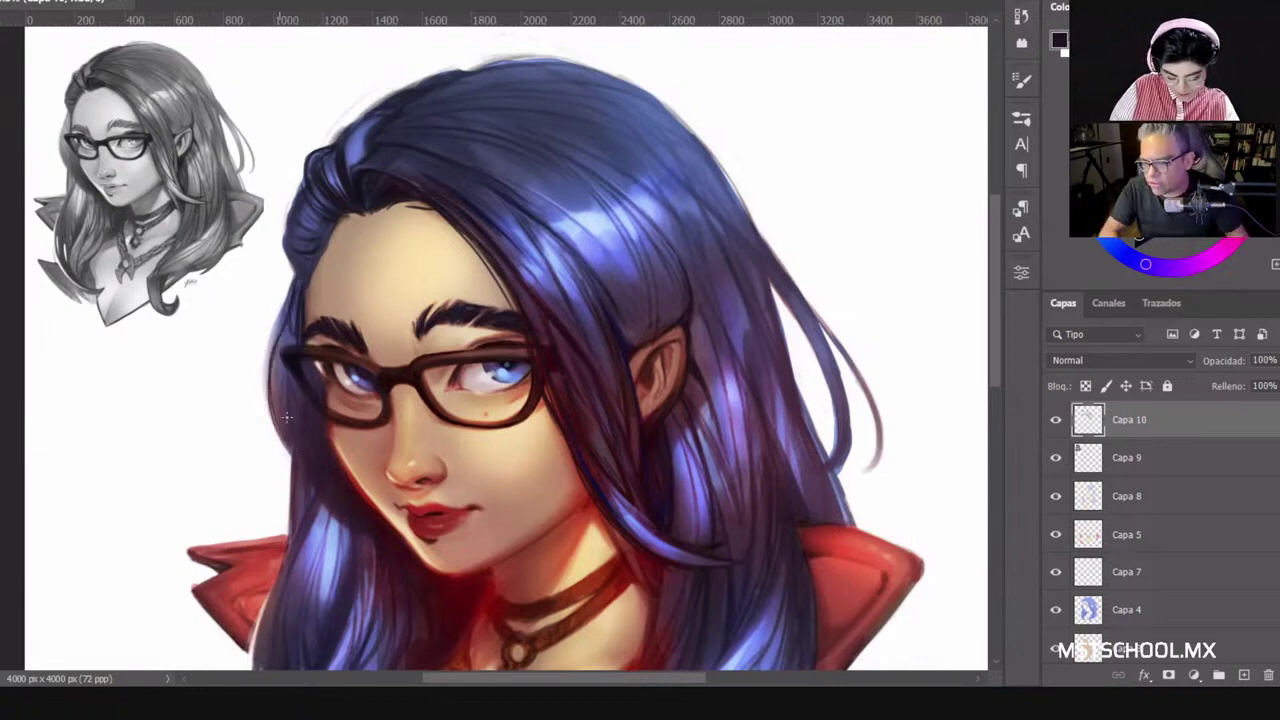
pyautogui.moveTo(282, 360); pyautogui.dragTo(278, 402)
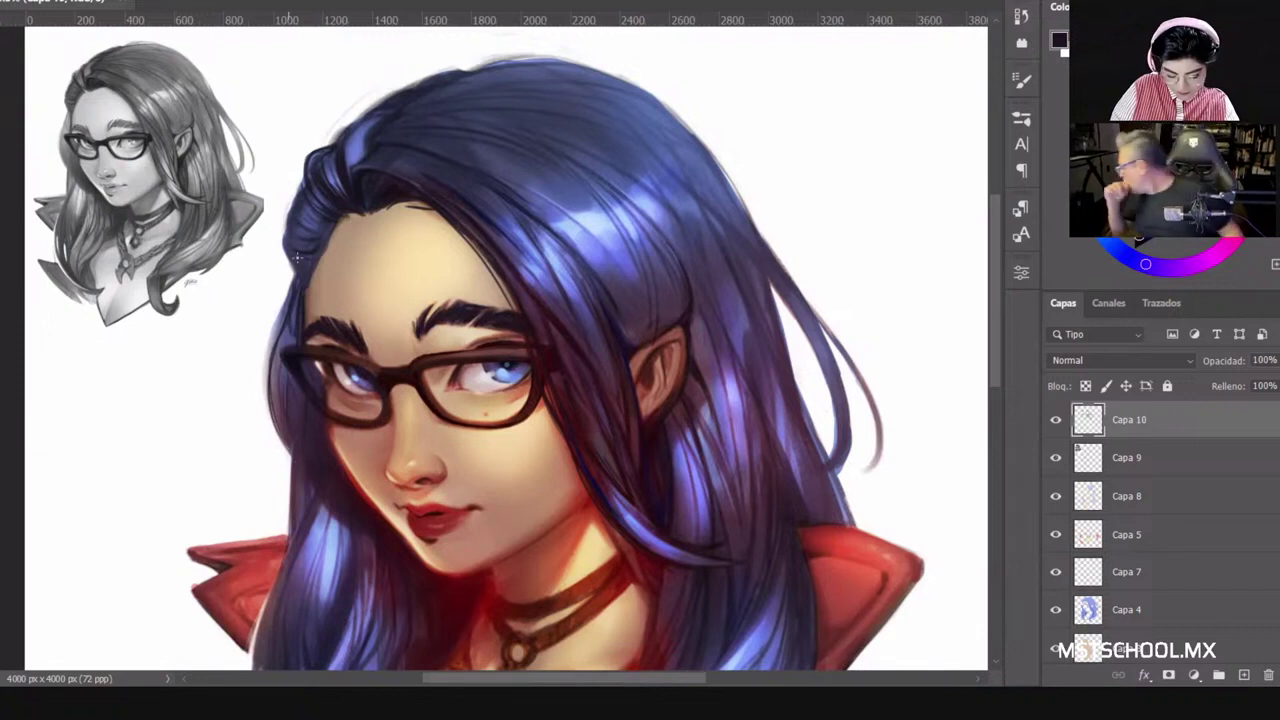
pyautogui.moveTo(278, 322); pyautogui.dragTo(276, 446)
pyautogui.moveTo(288, 294); pyautogui.dragTo(258, 392)
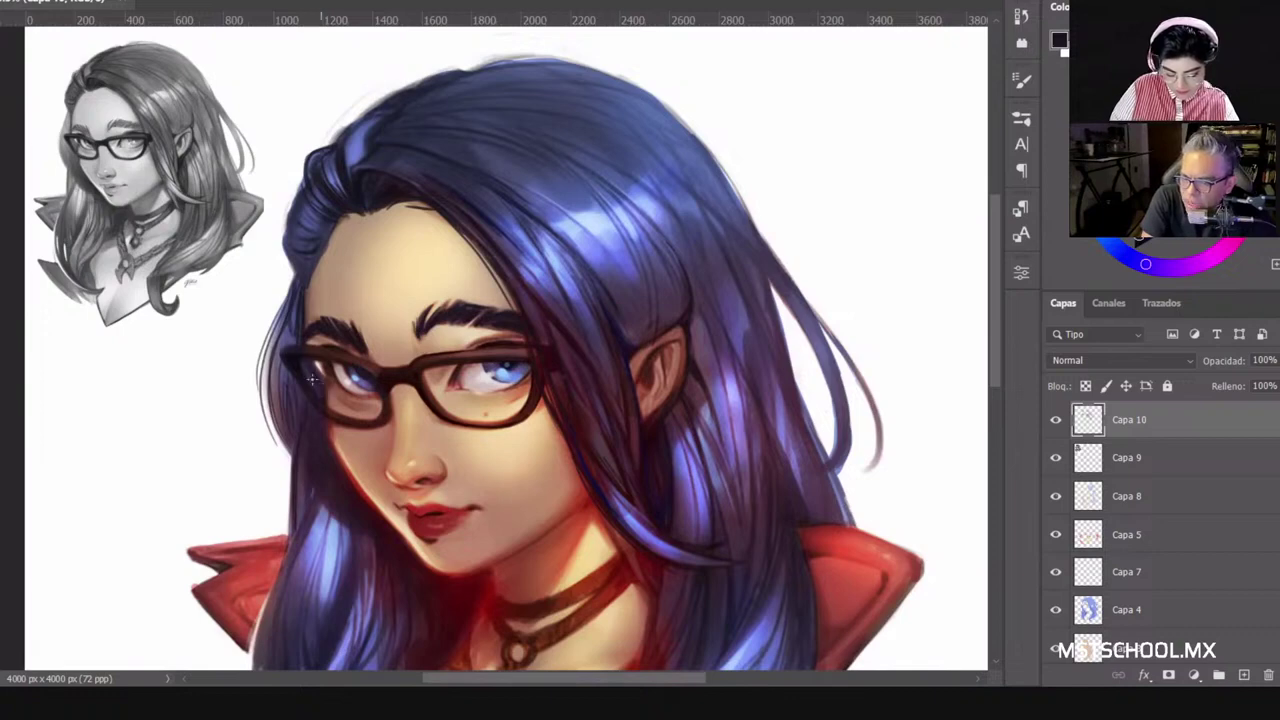
# Step: Compare the portrait with Capa 10 hidden and shown
pyautogui.scroll(-2, 744, 468)
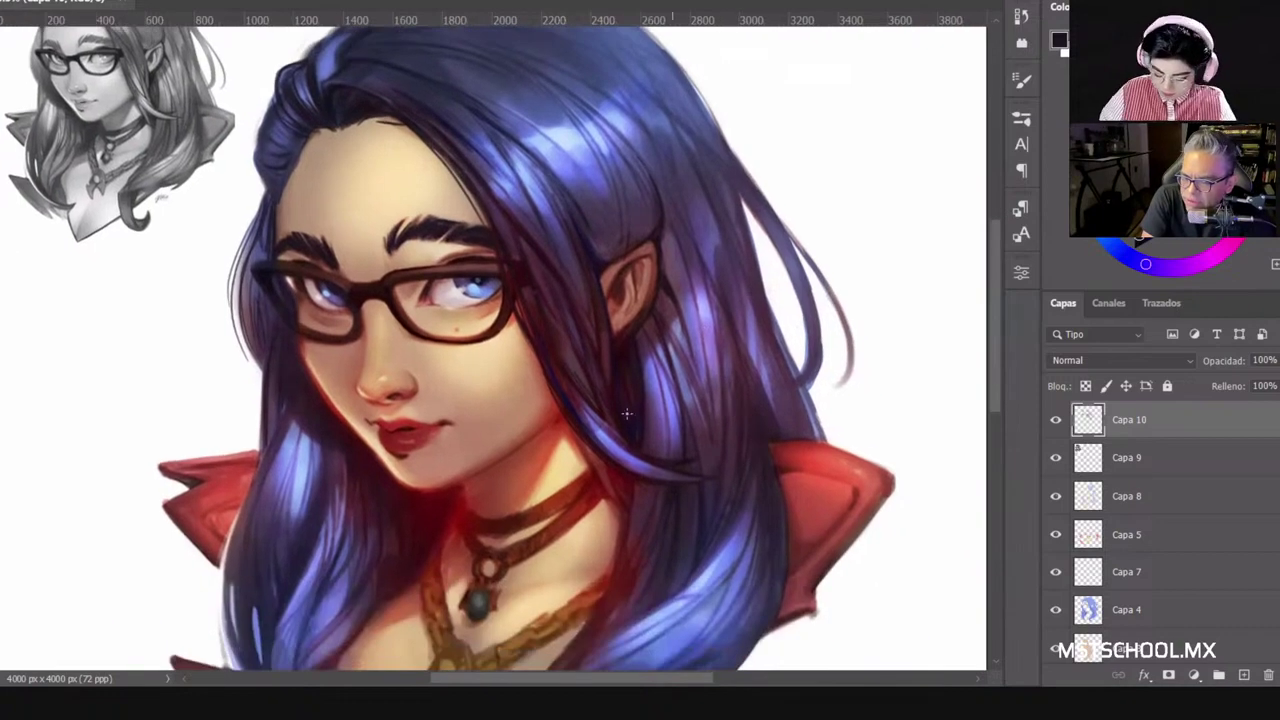
pyautogui.click(1055, 421)
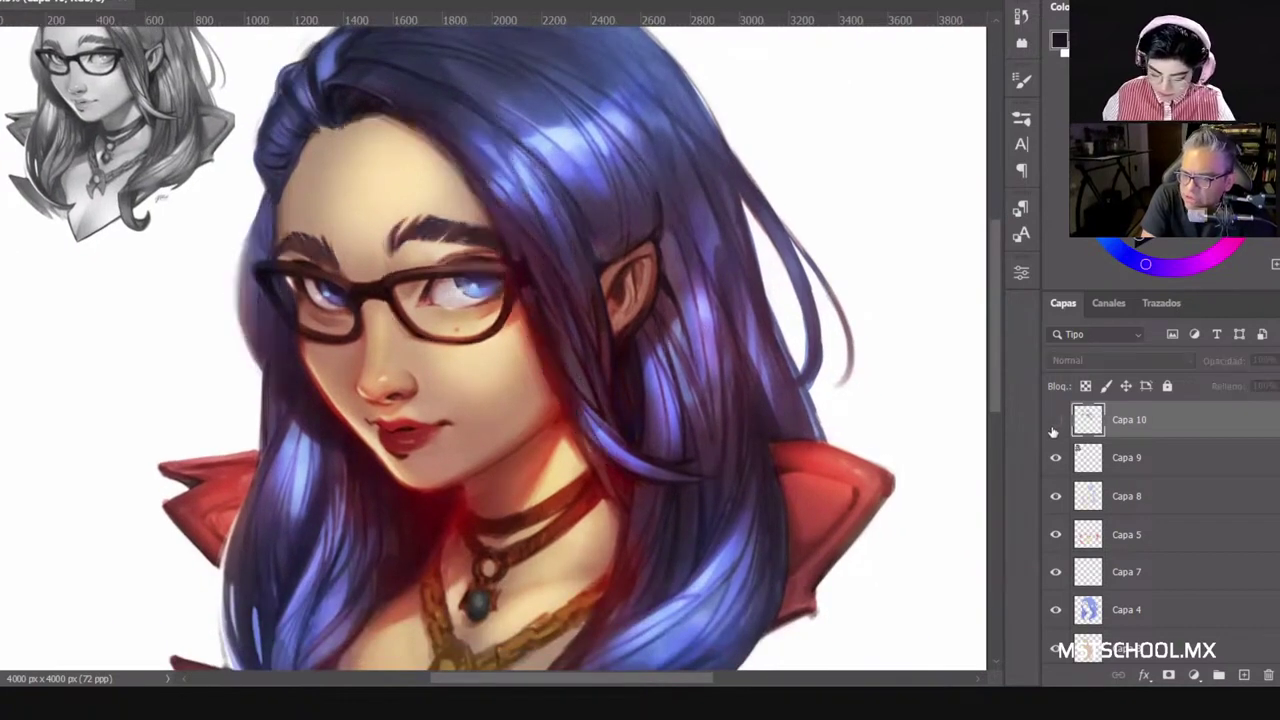
pyautogui.click(1055, 421)
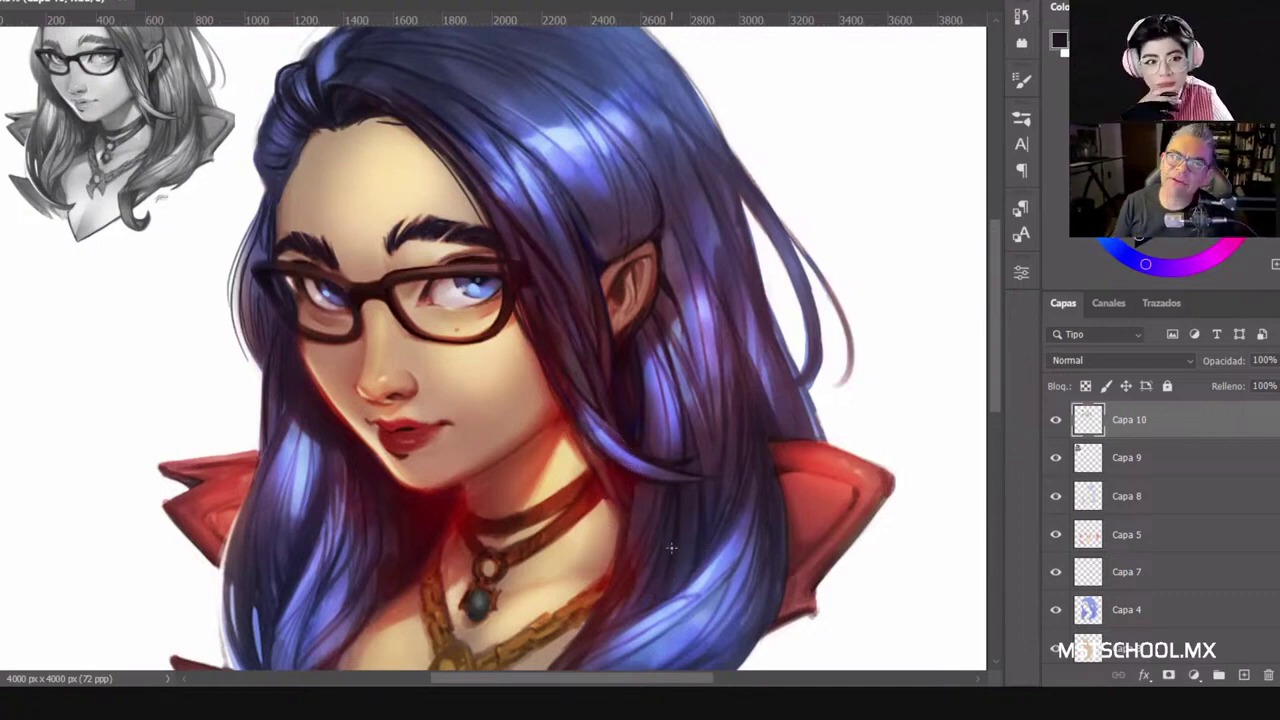
# Step: Paint dark strands down the long lock on the far side of the face and along its curled tip
pyautogui.press('space')
pyautogui.moveTo(350, 522); pyautogui.dragTo(362, 422)
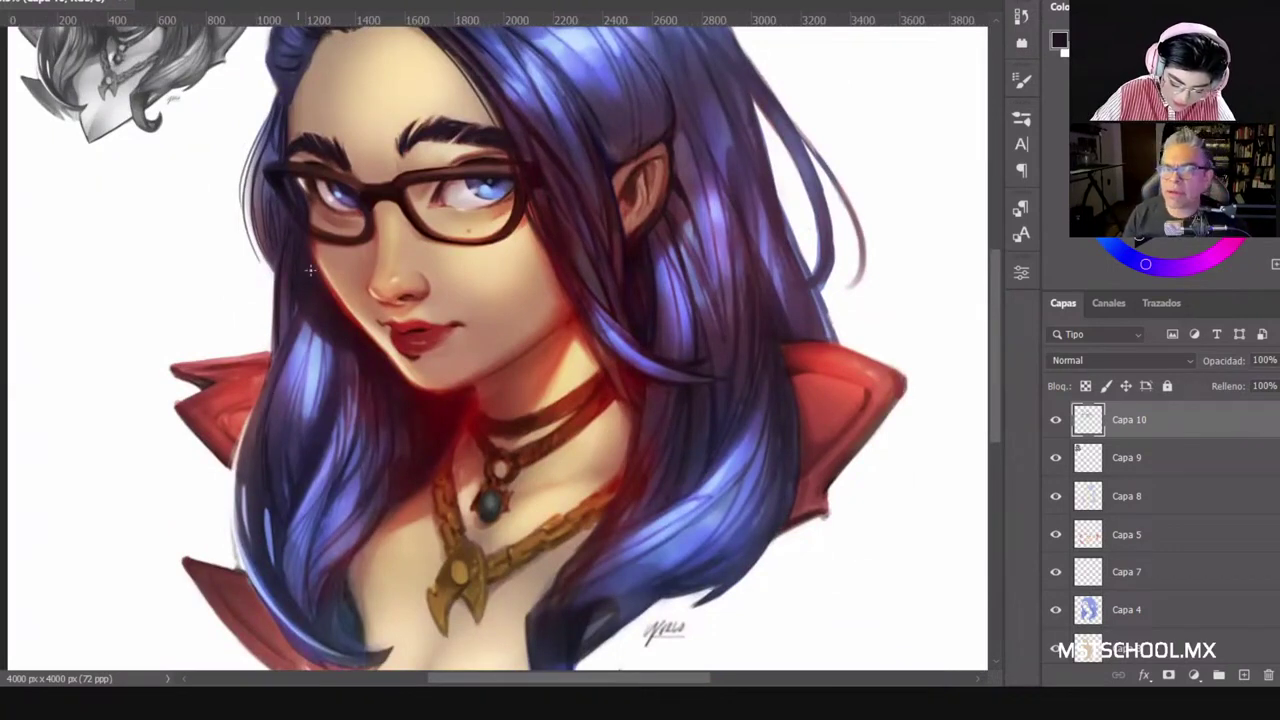
pyautogui.moveTo(264, 384)
pyautogui.mouseDown()
pyautogui.moveTo(237, 488)
pyautogui.moveTo(241, 566)
pyautogui.moveTo(273, 599)
pyautogui.mouseUp()
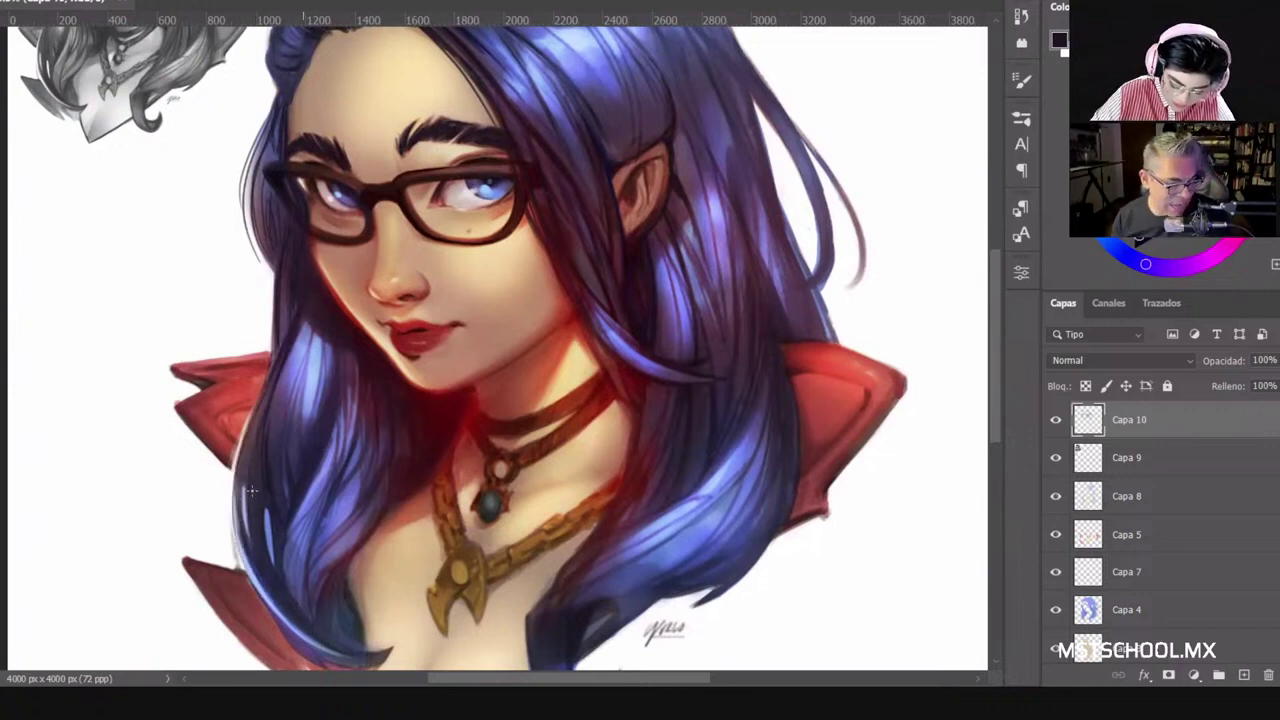
pyautogui.moveTo(322, 633); pyautogui.dragTo(382, 652)
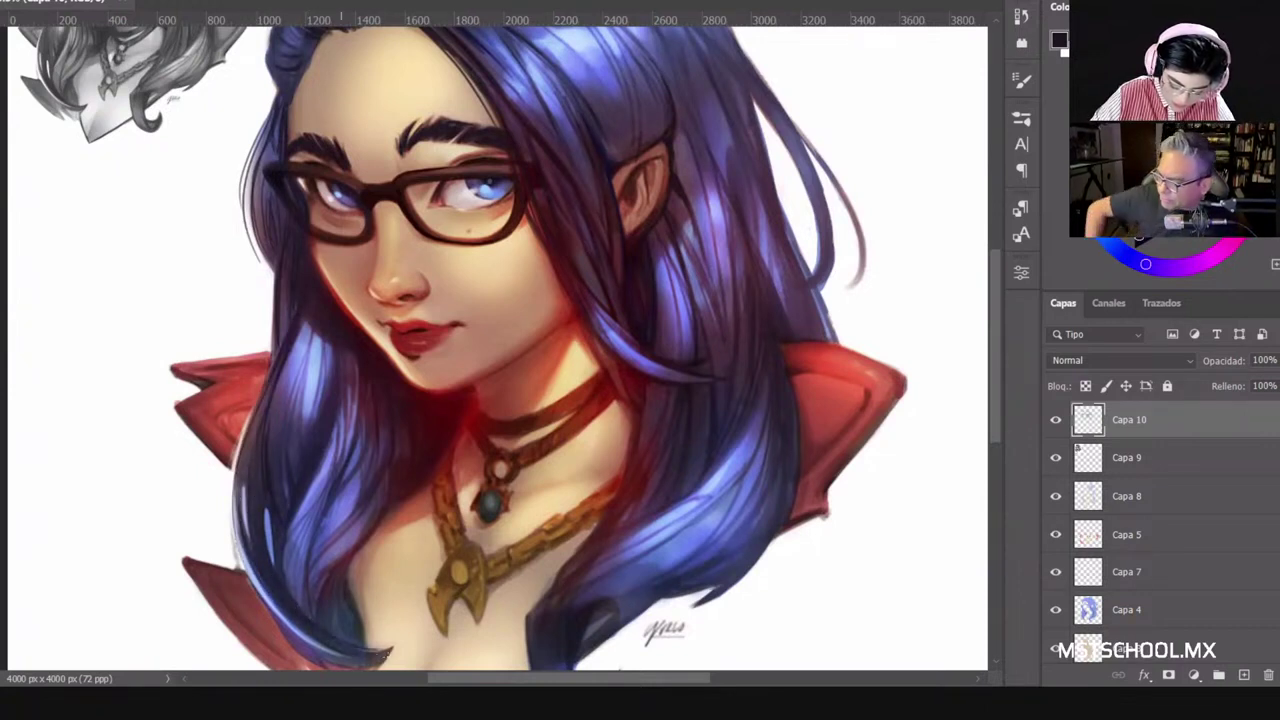
pyautogui.moveTo(304, 598)
pyautogui.mouseDown()
pyautogui.moveTo(304, 534)
pyautogui.moveTo(342, 488)
pyautogui.mouseUp()
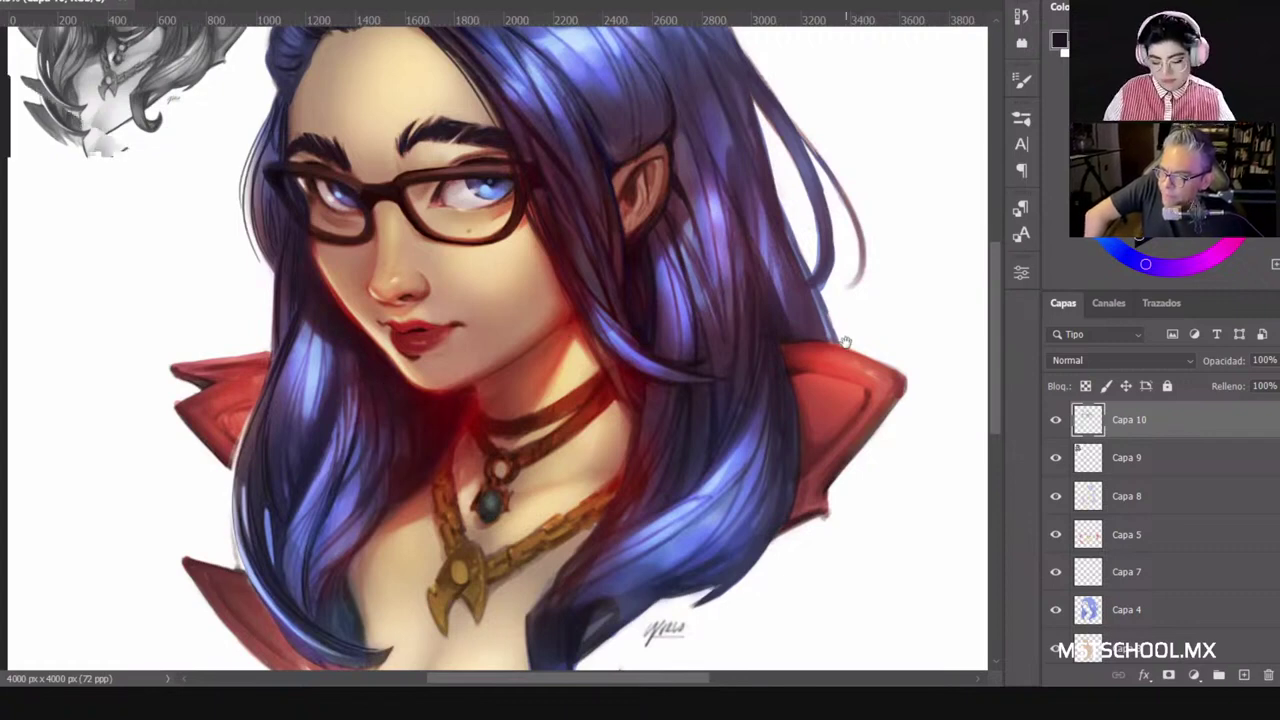
# Step: Add fine dark hairs to the inner end and body of the near eyebrow
pyautogui.scroll(3, 700, 275)
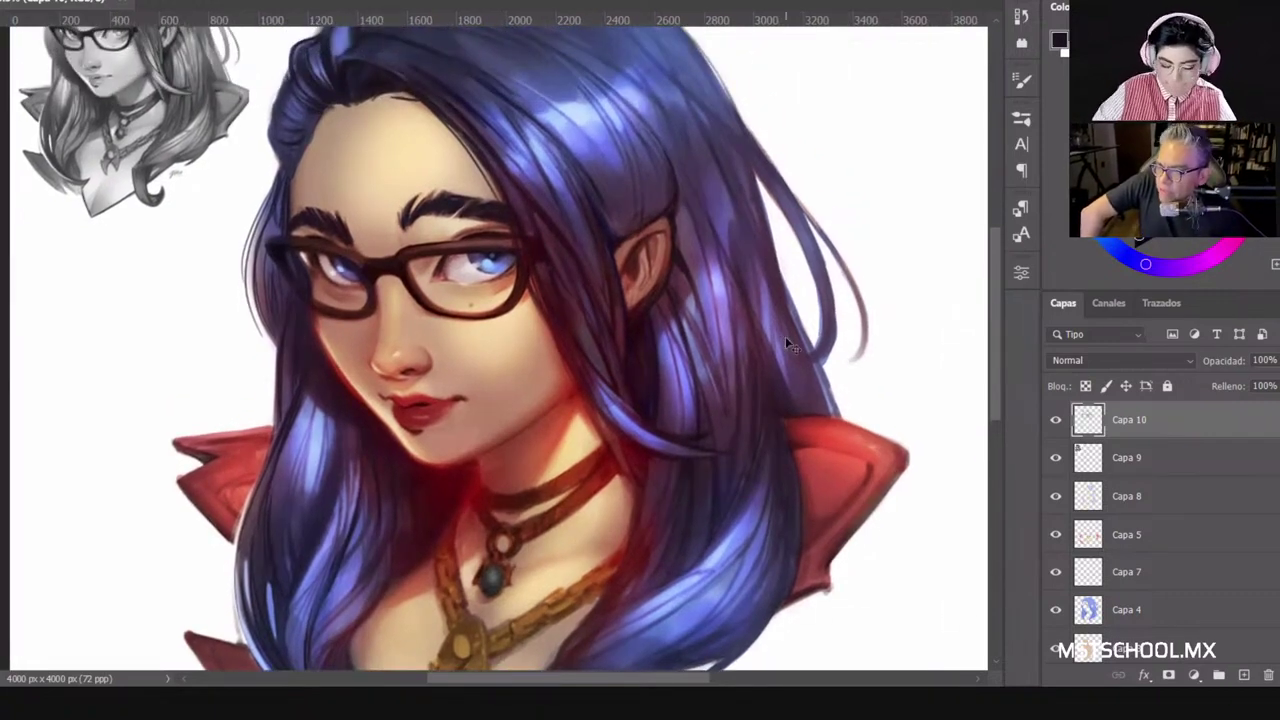
pyautogui.hotkey('ctrl', '+')
pyautogui.hotkey('ctrl', '+')
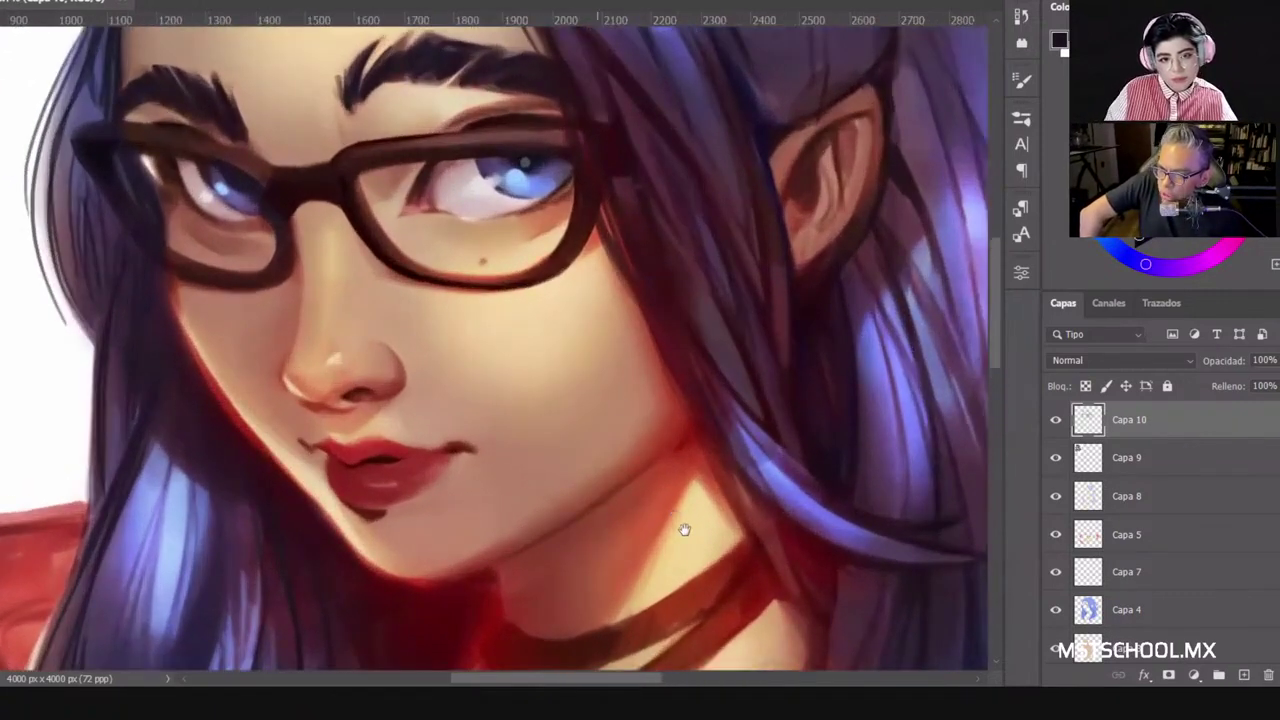
pyautogui.moveTo(684, 529); pyautogui.dragTo(794, 710)
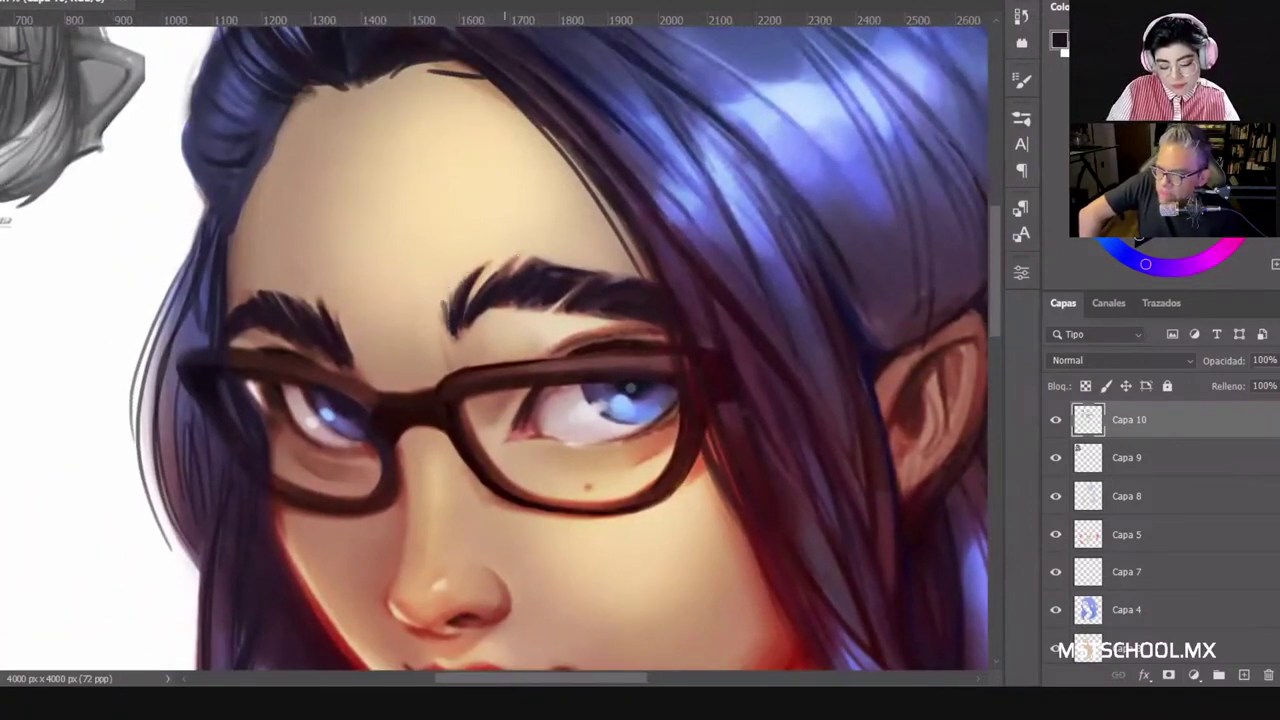
pyautogui.moveTo(490, 285)
pyautogui.mouseDown()
pyautogui.moveTo(512, 264)
pyautogui.moveTo(566, 268)
pyautogui.mouseUp()
pyautogui.moveTo(492, 307); pyautogui.dragTo(519, 305)
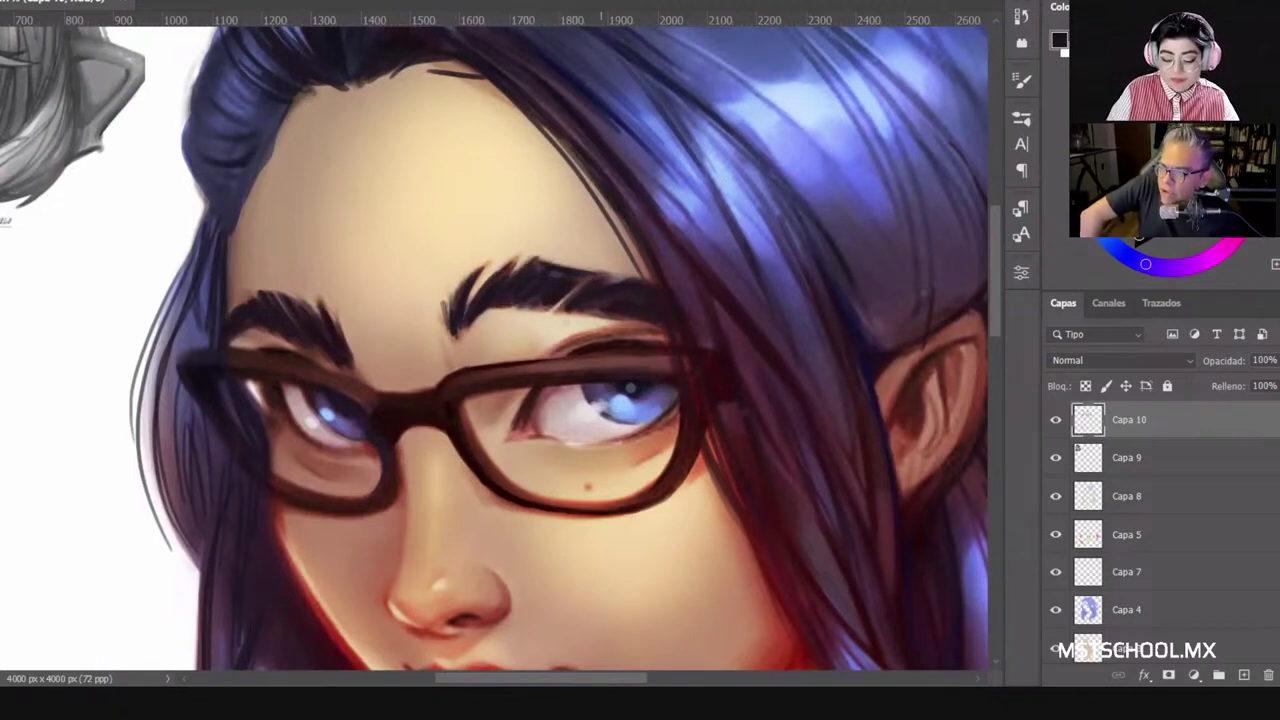
# Step: Cut skin-coloured gaps into the near eyebrow and trim its upper outer edge with a sampled light skin tone
pyautogui.keyDown('alt'); pyautogui.click(542, 330); pyautogui.keyUp('alt')
pyautogui.moveTo(552, 309)
pyautogui.mouseDown()
pyautogui.moveTo(576, 287)
pyautogui.moveTo(572, 311)
pyautogui.mouseUp()
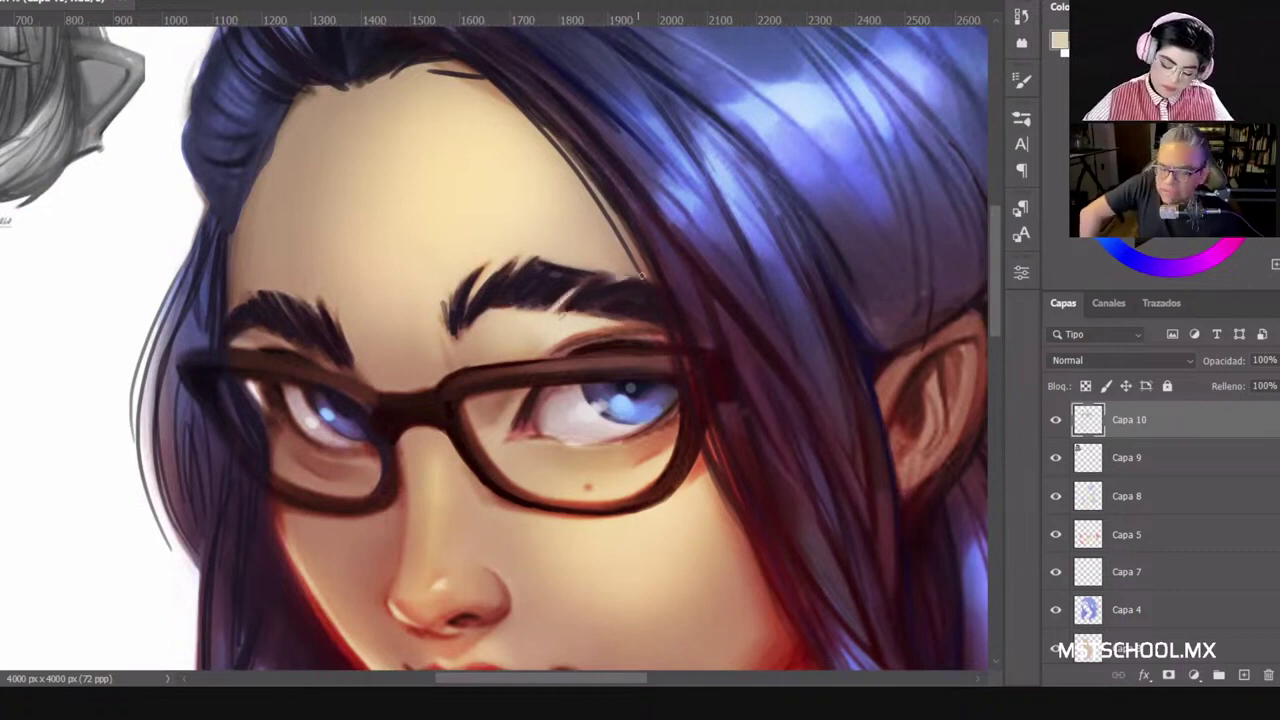
pyautogui.moveTo(628, 277); pyautogui.dragTo(606, 281)
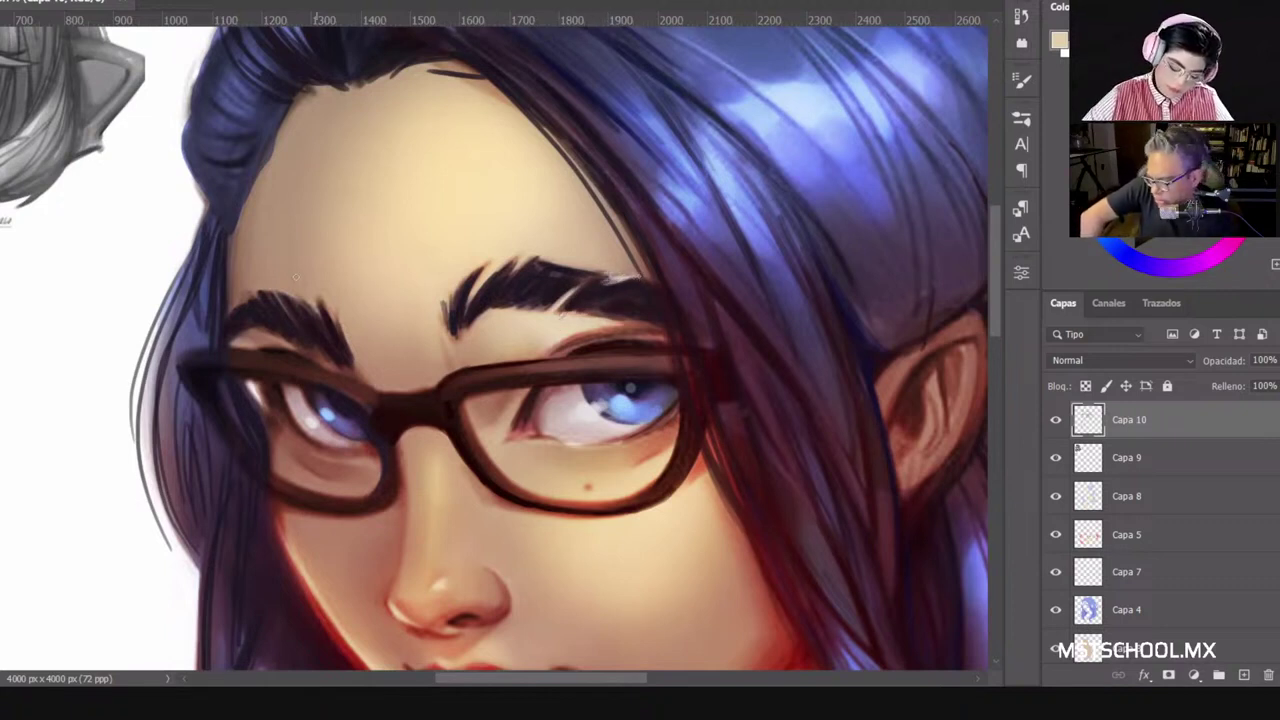
# Step: Touch up the far eyebrow's inner end and edges with sampled brown skin and dark hair tones
pyautogui.keyDown('alt'); pyautogui.click(321, 298); pyautogui.keyUp('alt')
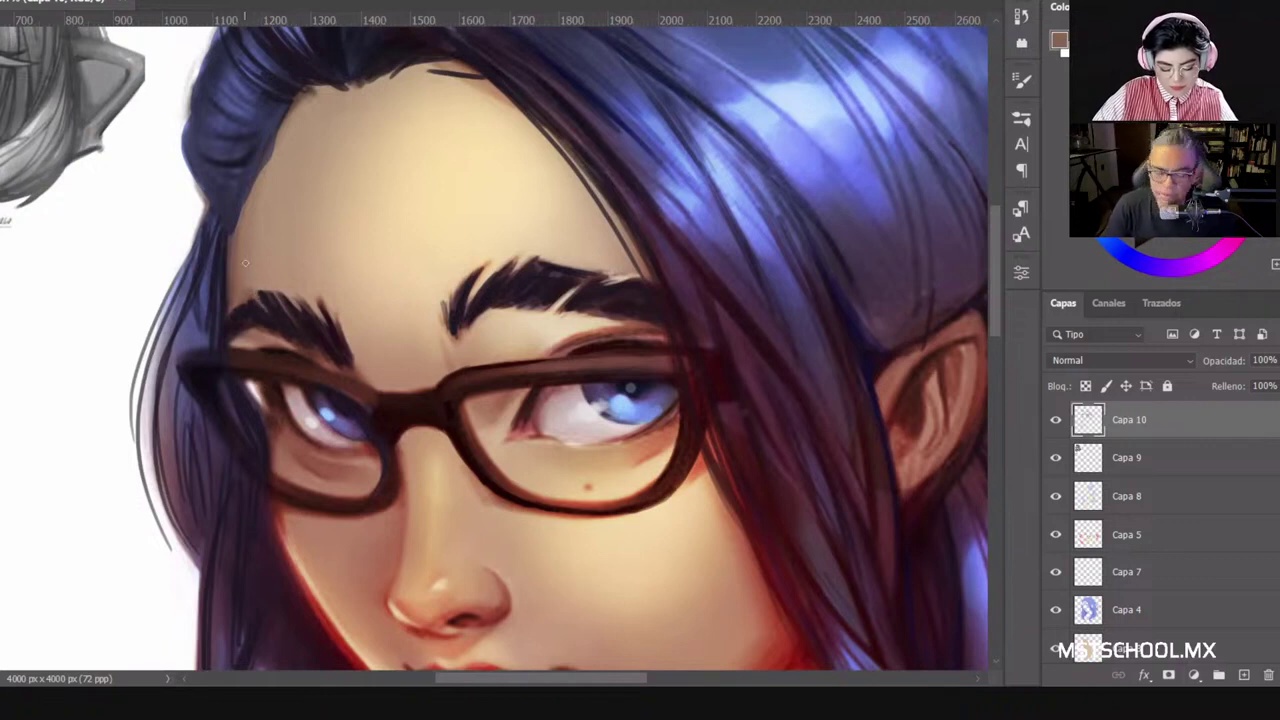
pyautogui.keyDown('alt'); pyautogui.click(347, 338); pyautogui.keyUp('alt')
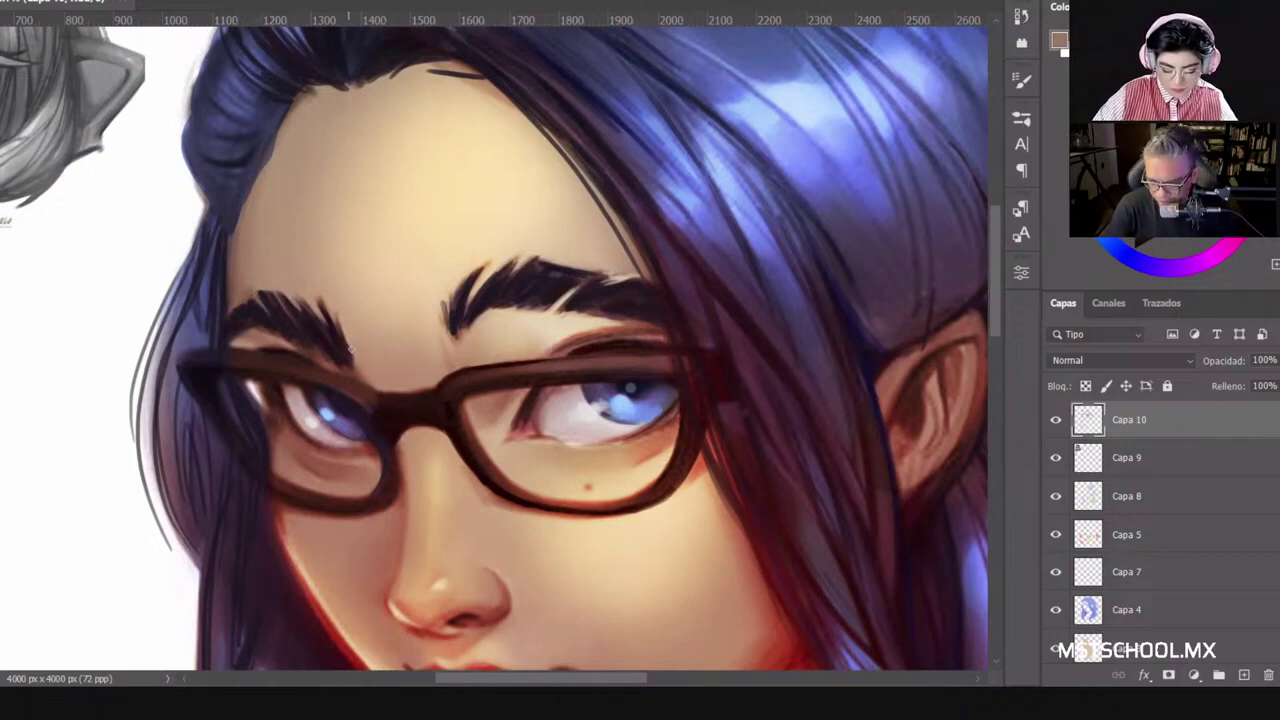
pyautogui.keyDown('alt'); pyautogui.click(360, 334); pyautogui.keyUp('alt')
pyautogui.keyDown('alt'); pyautogui.click(347, 345); pyautogui.keyUp('alt')
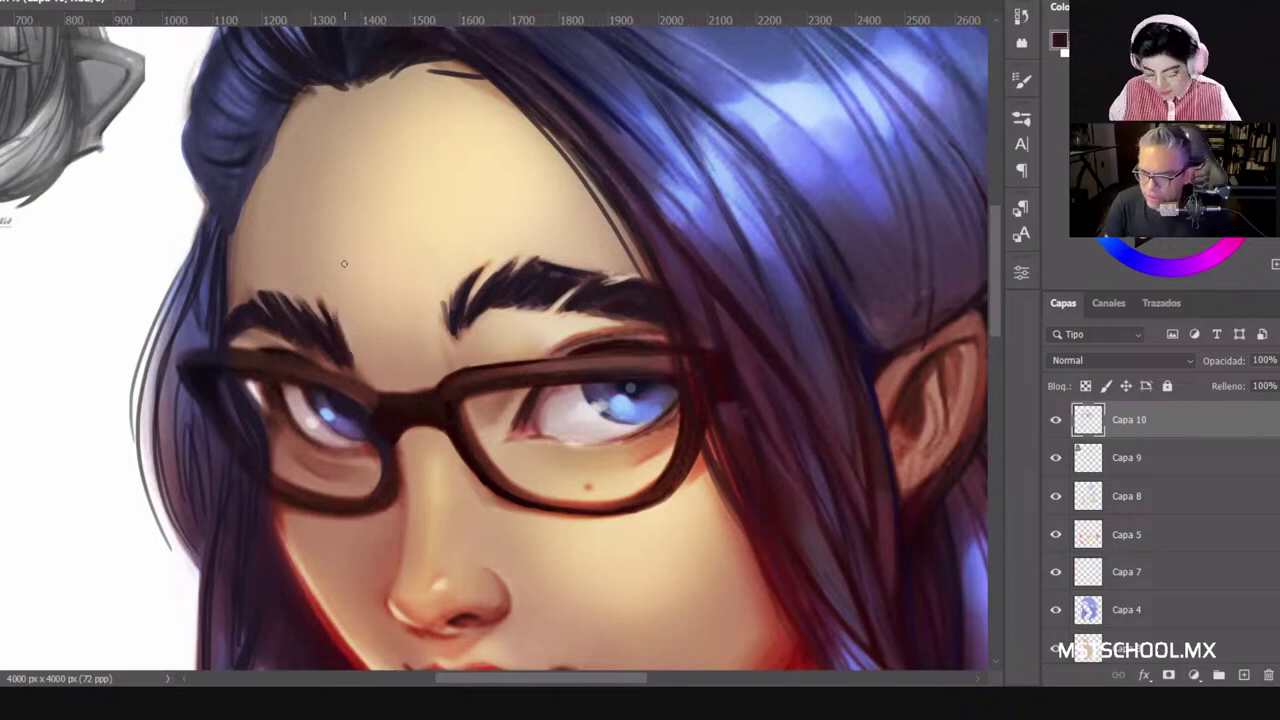
# Step: Darken and sharpen the glasses frame around the far eye using a dark brown sampled beside the bridge
pyautogui.keyDown('alt'); pyautogui.click(456, 350); pyautogui.keyUp('alt')
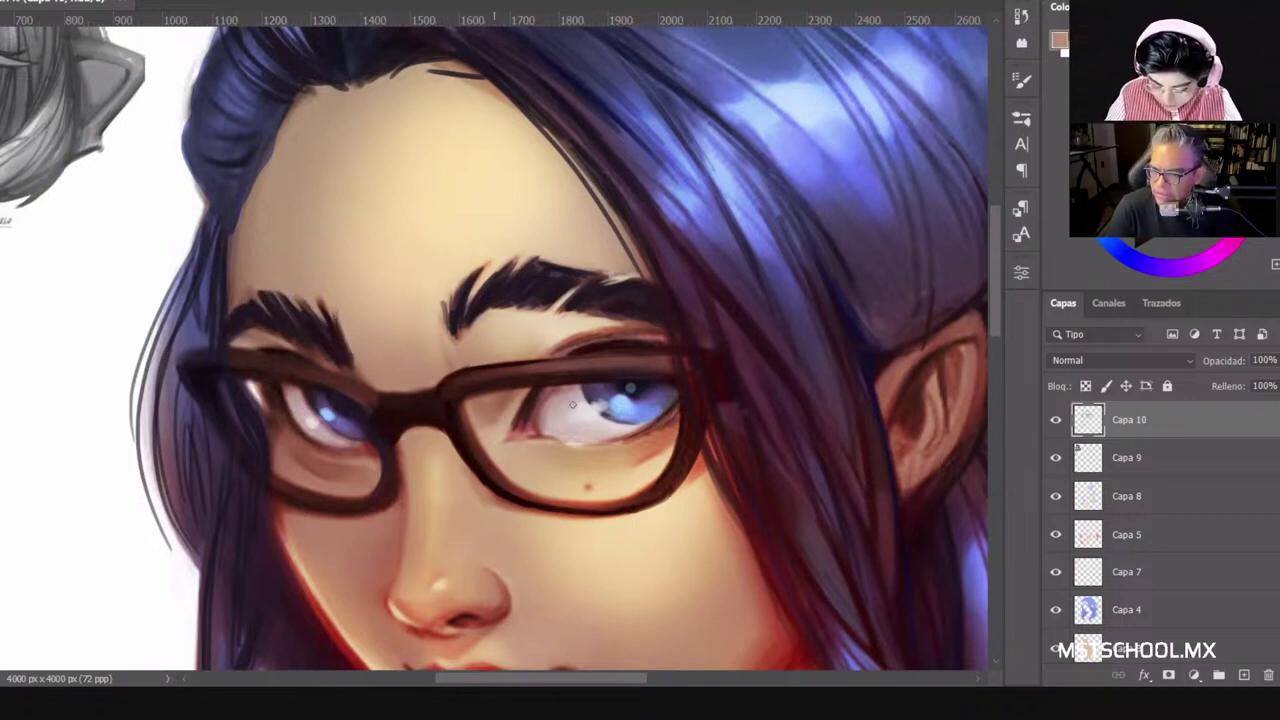
pyautogui.keyDown('alt'); pyautogui.click(515, 398); pyautogui.keyUp('alt')
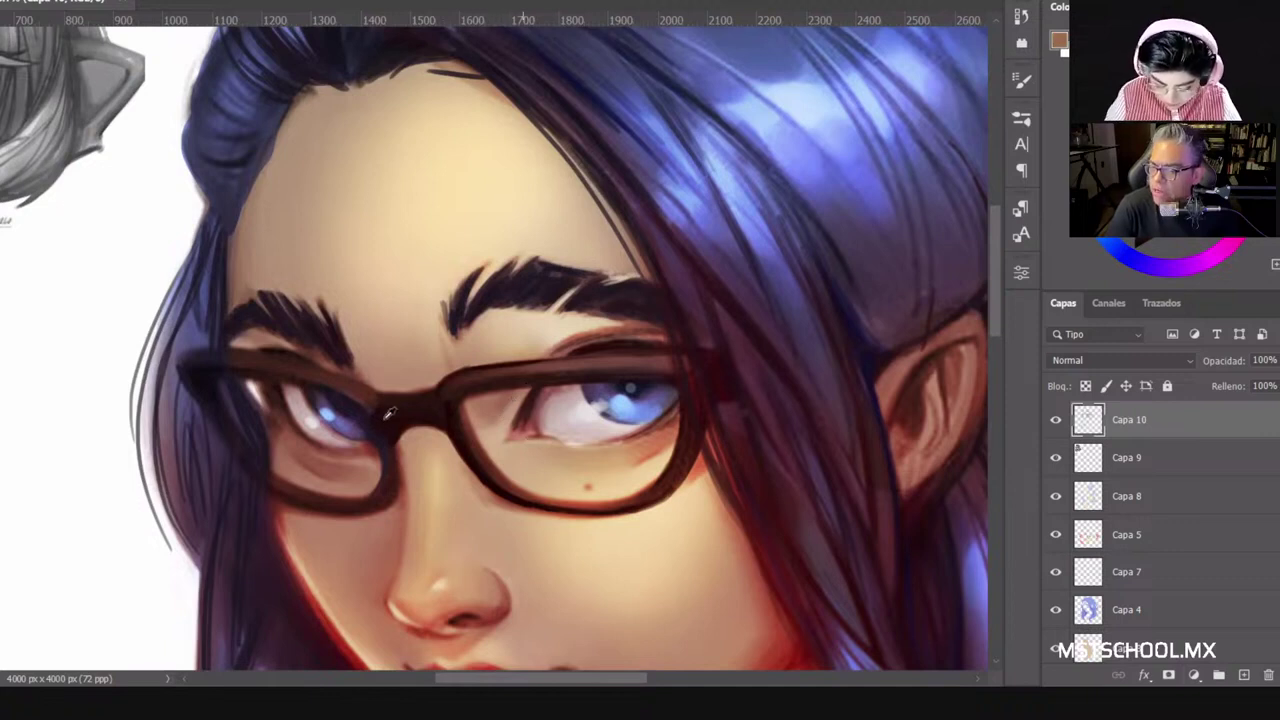
pyautogui.keyDown('alt'); pyautogui.click(401, 436); pyautogui.keyUp('alt')
pyautogui.moveTo(382, 466); pyautogui.dragTo(374, 499)
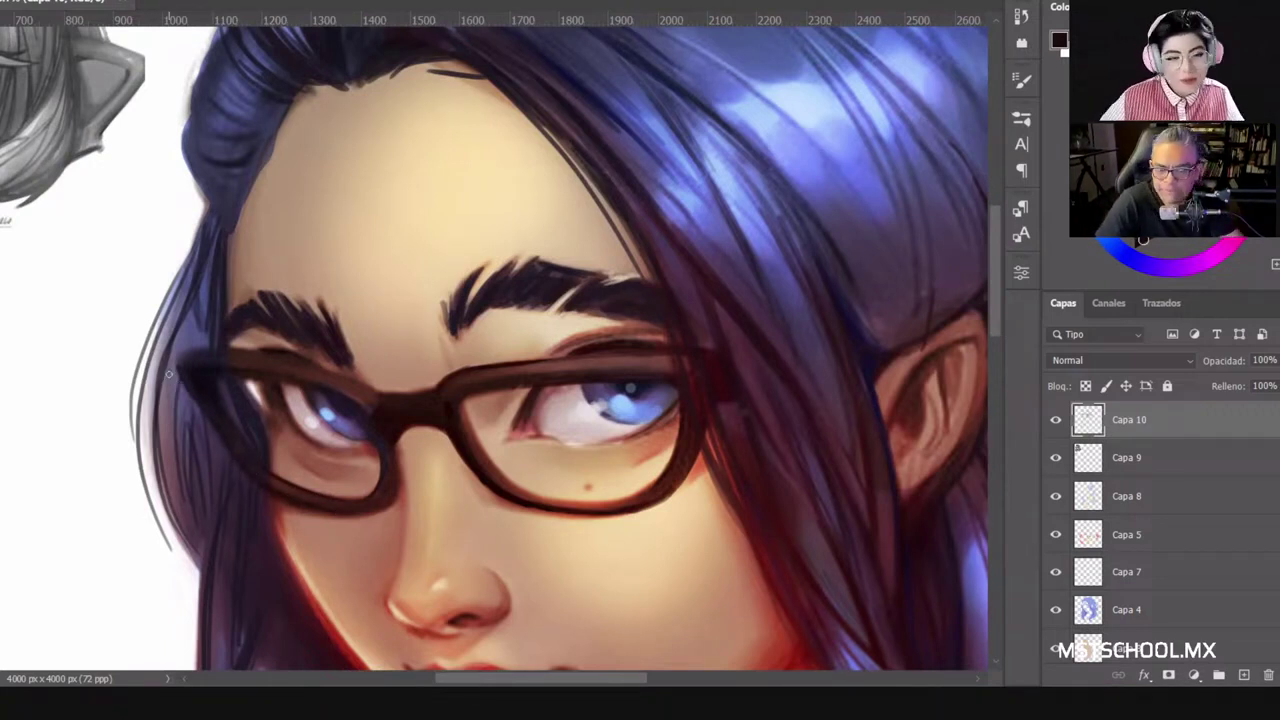
# Step: Refine the near eye's inner corner and lower lid with sampled reds, and add a pale highlight along the waterline
pyautogui.scroll(-2, 168, 372)
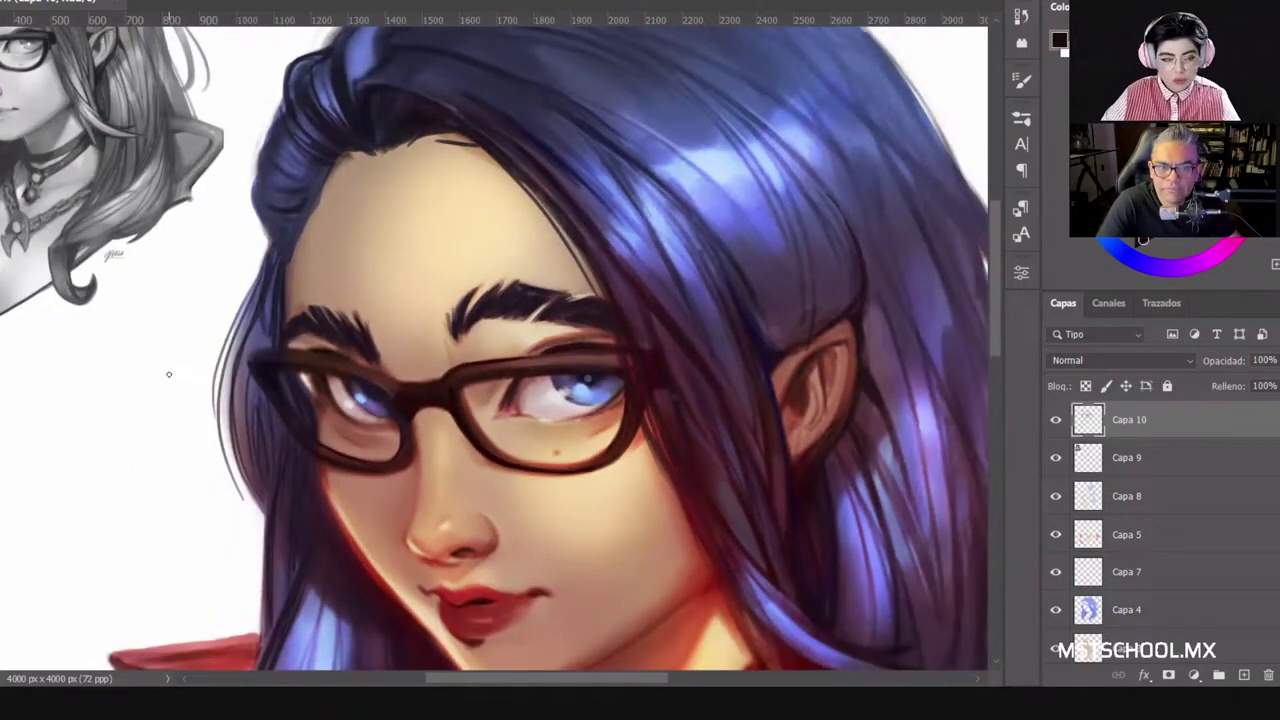
pyautogui.moveTo(509, 283); pyautogui.dragTo(491, 245)
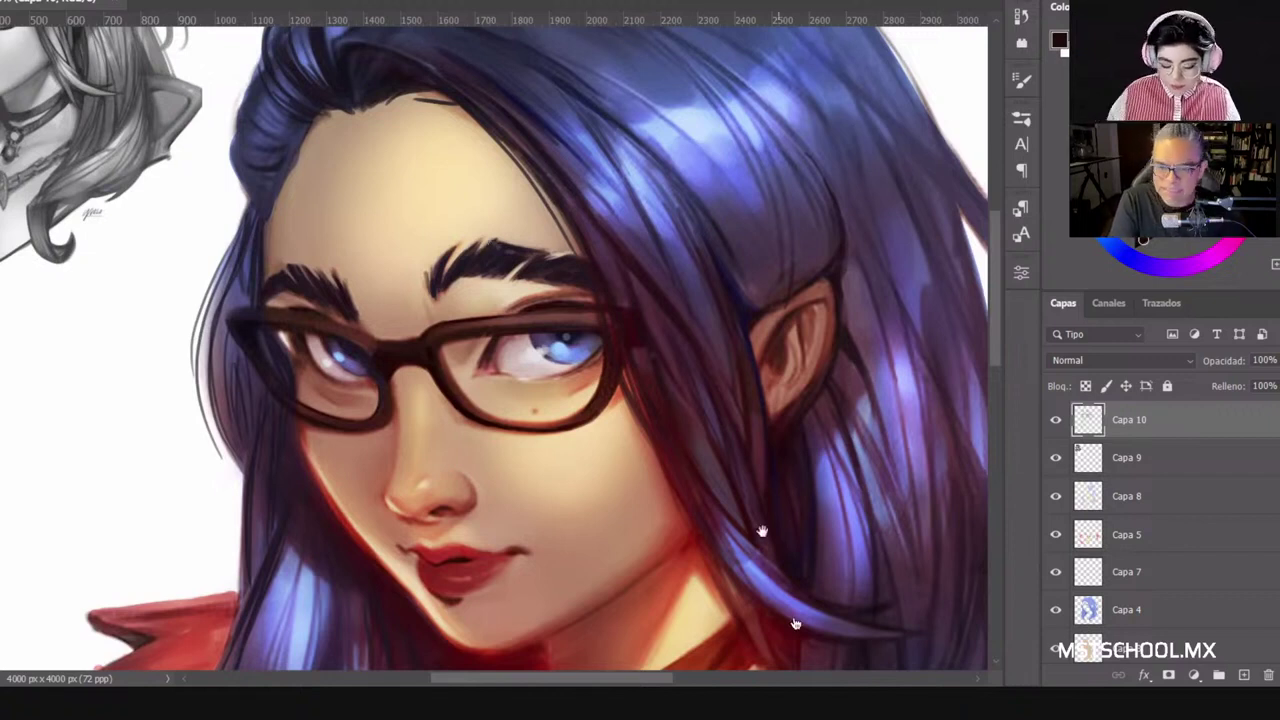
pyautogui.moveTo(761, 532); pyautogui.dragTo(736, 423)
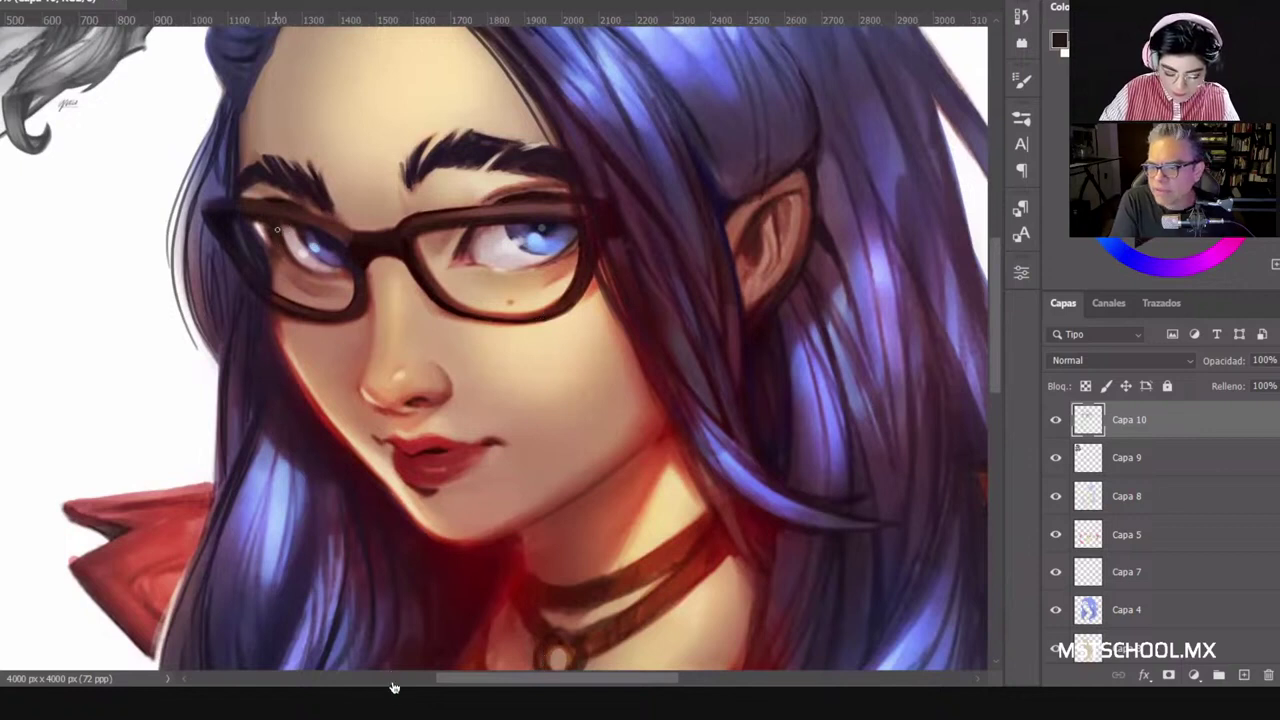
pyautogui.keyDown('alt'); pyautogui.click(350, 266); pyautogui.keyUp('alt')
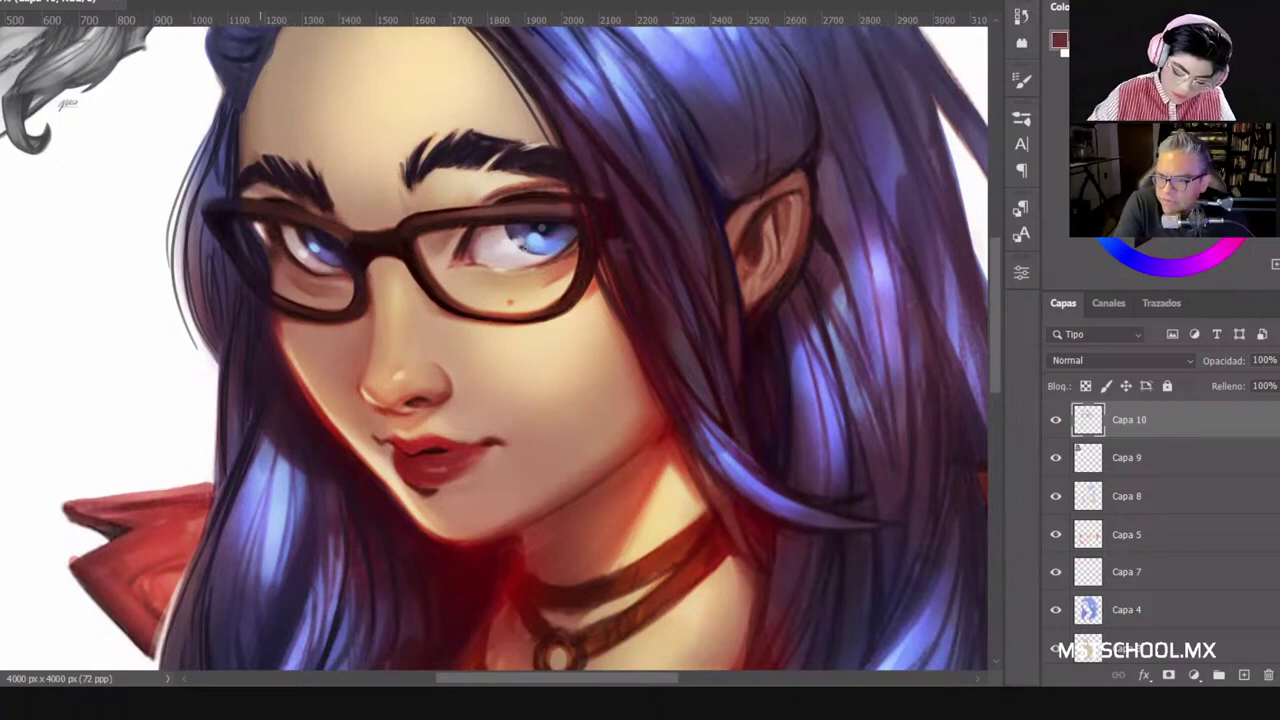
pyautogui.keyDown('alt'); pyautogui.click(471, 260); pyautogui.keyUp('alt')
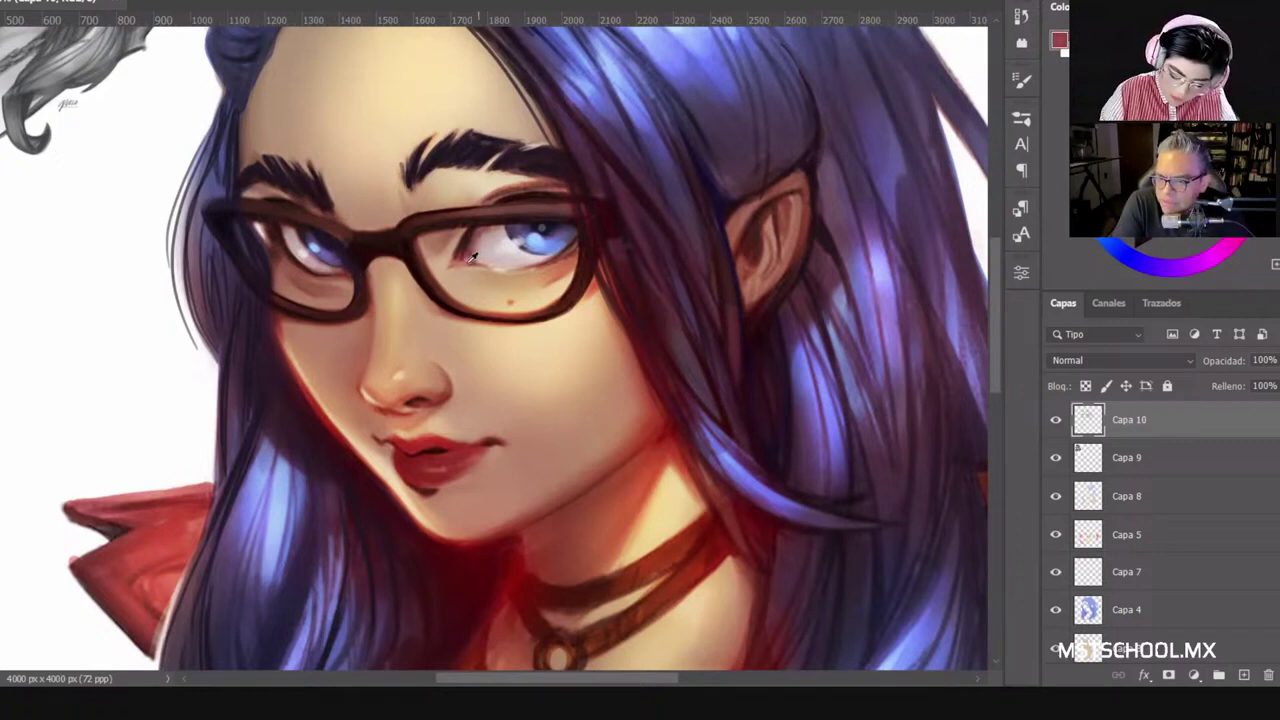
pyautogui.keyDown('alt'); pyautogui.click(470, 260); pyautogui.keyUp('alt')
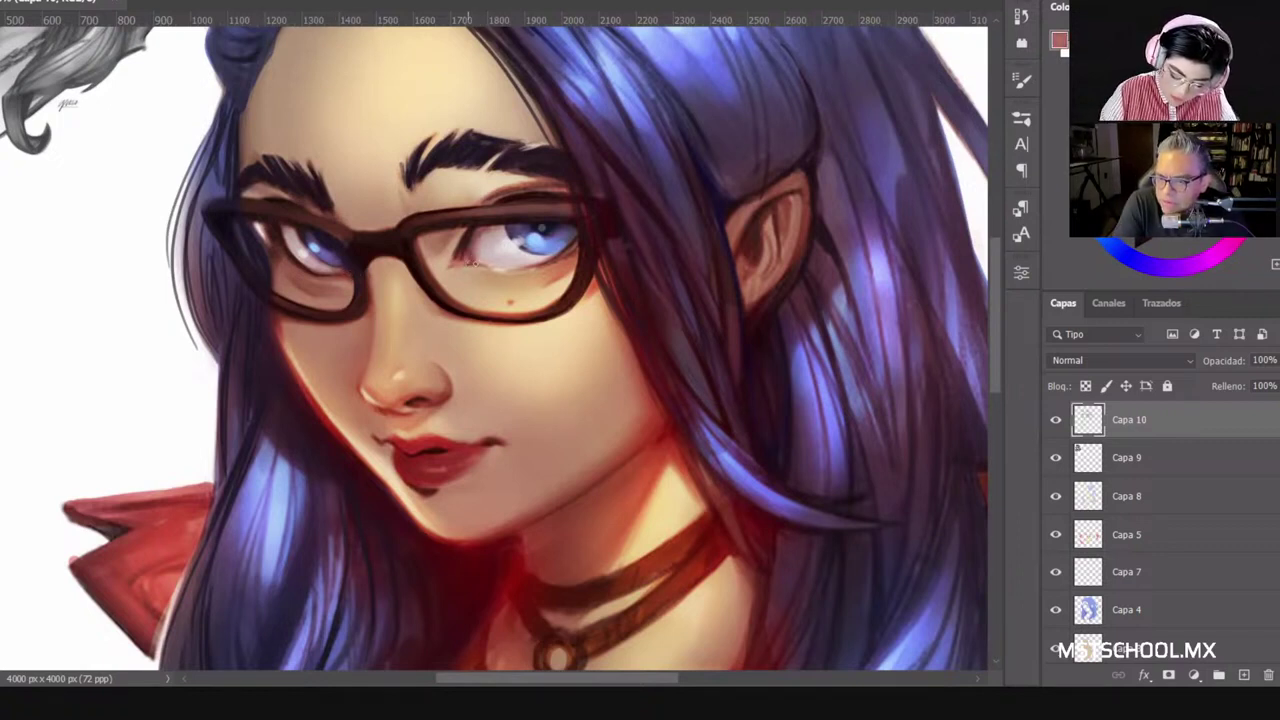
pyautogui.keyDown('alt'); pyautogui.click(468, 252); pyautogui.keyUp('alt')
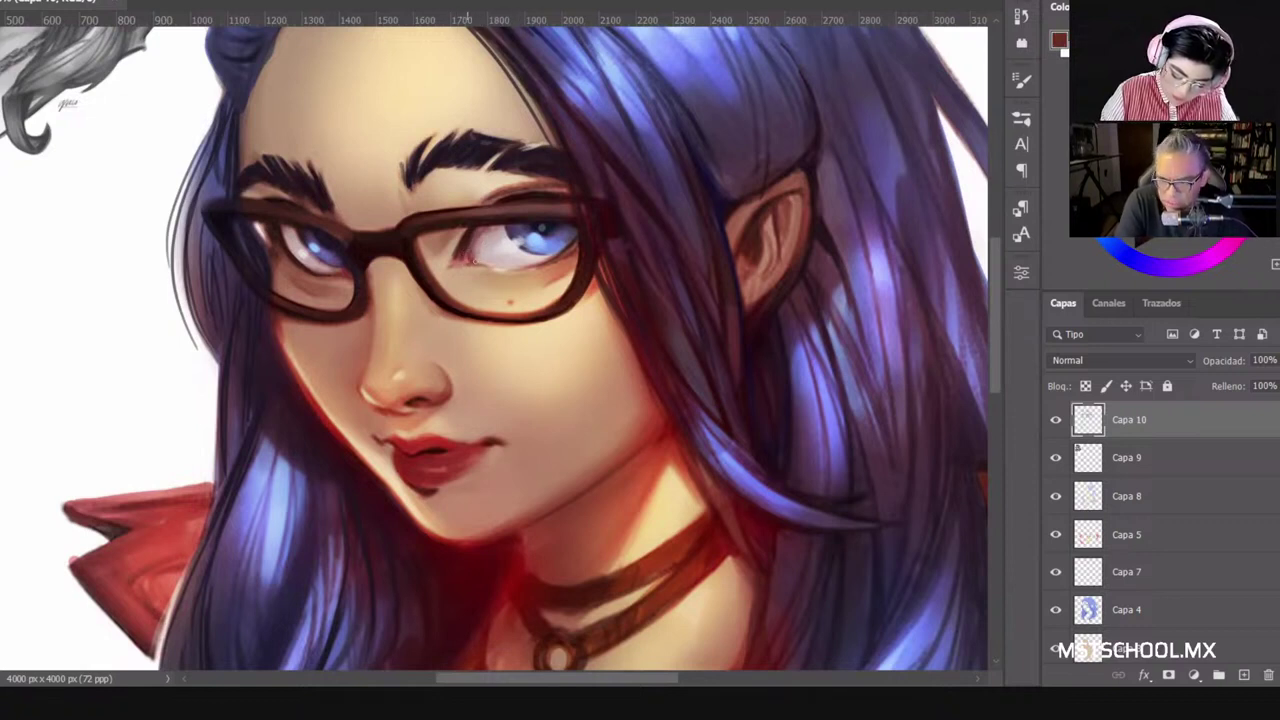
pyautogui.moveTo(465, 263); pyautogui.dragTo(506, 270)
pyautogui.keyDown('alt'); pyautogui.click(508, 252); pyautogui.keyUp('alt')
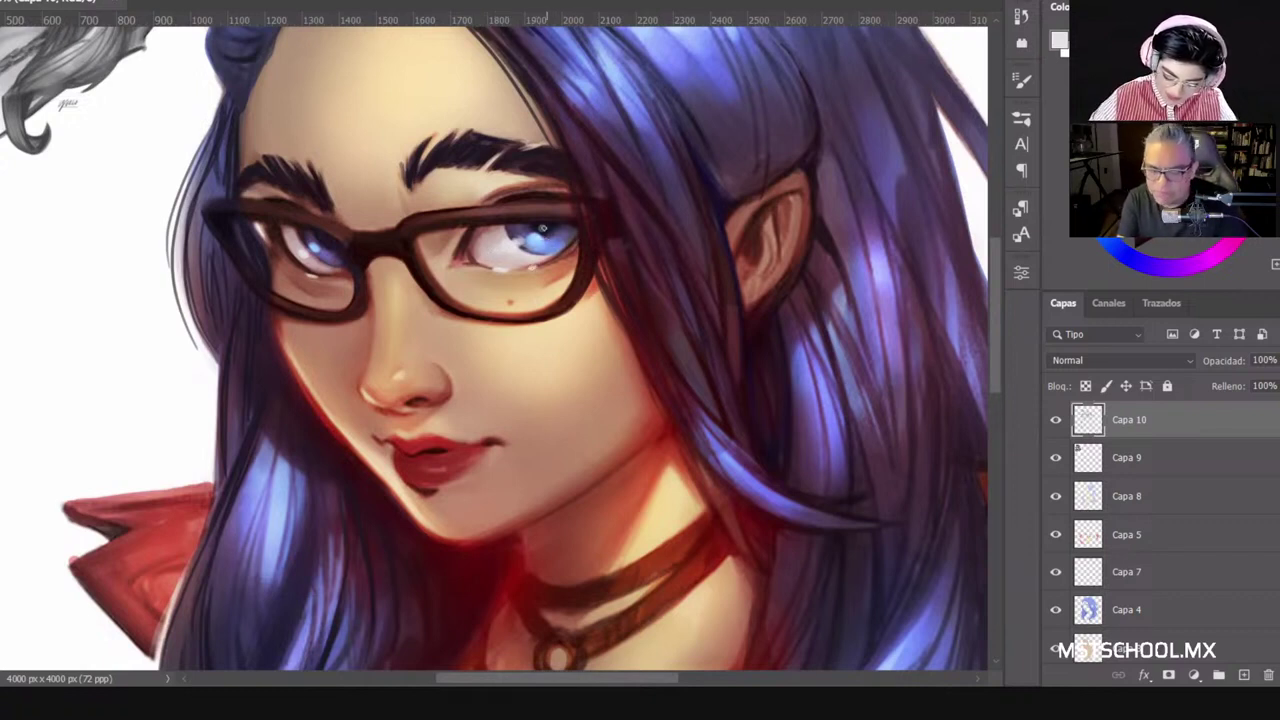
# Step: Refine the pupil and upper iris of the near eye with sampled dark blue tones
pyautogui.keyDown('alt'); pyautogui.click(557, 221); pyautogui.keyUp('alt')
pyautogui.keyDown('alt'); pyautogui.click(554, 226); pyautogui.keyUp('alt')
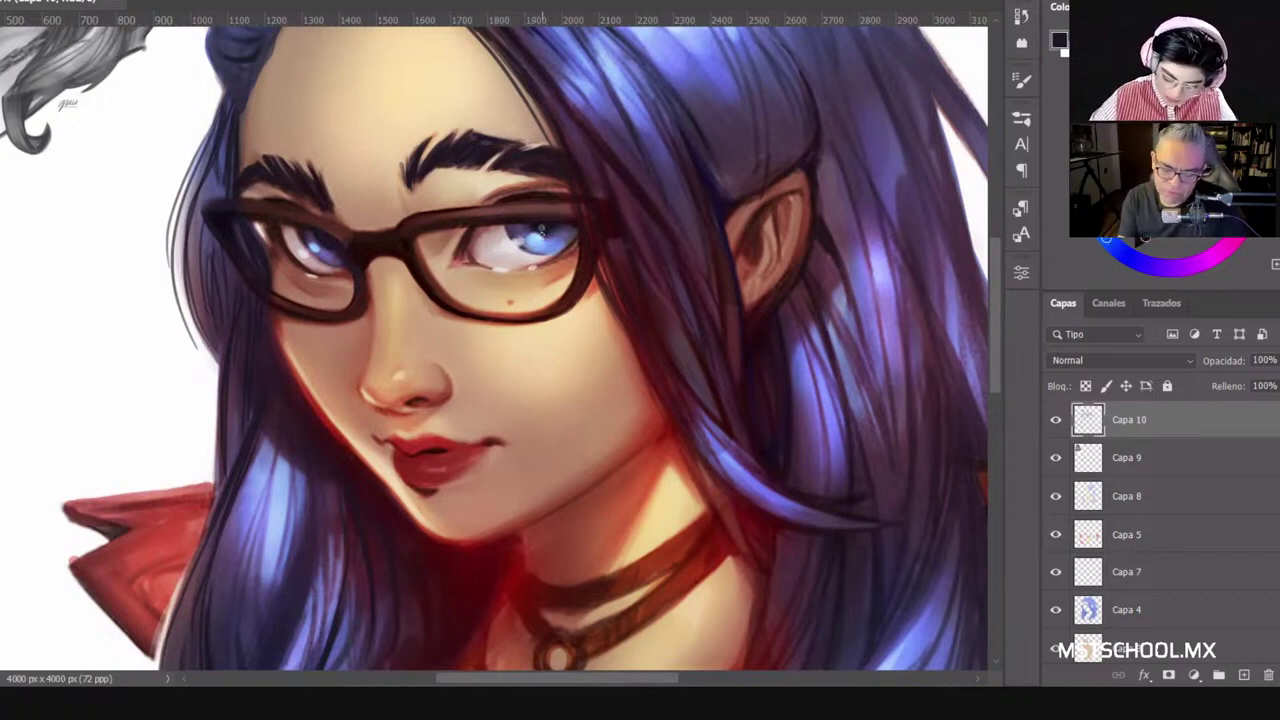
pyautogui.keyDown('alt'); pyautogui.click(541, 231); pyautogui.keyUp('alt')
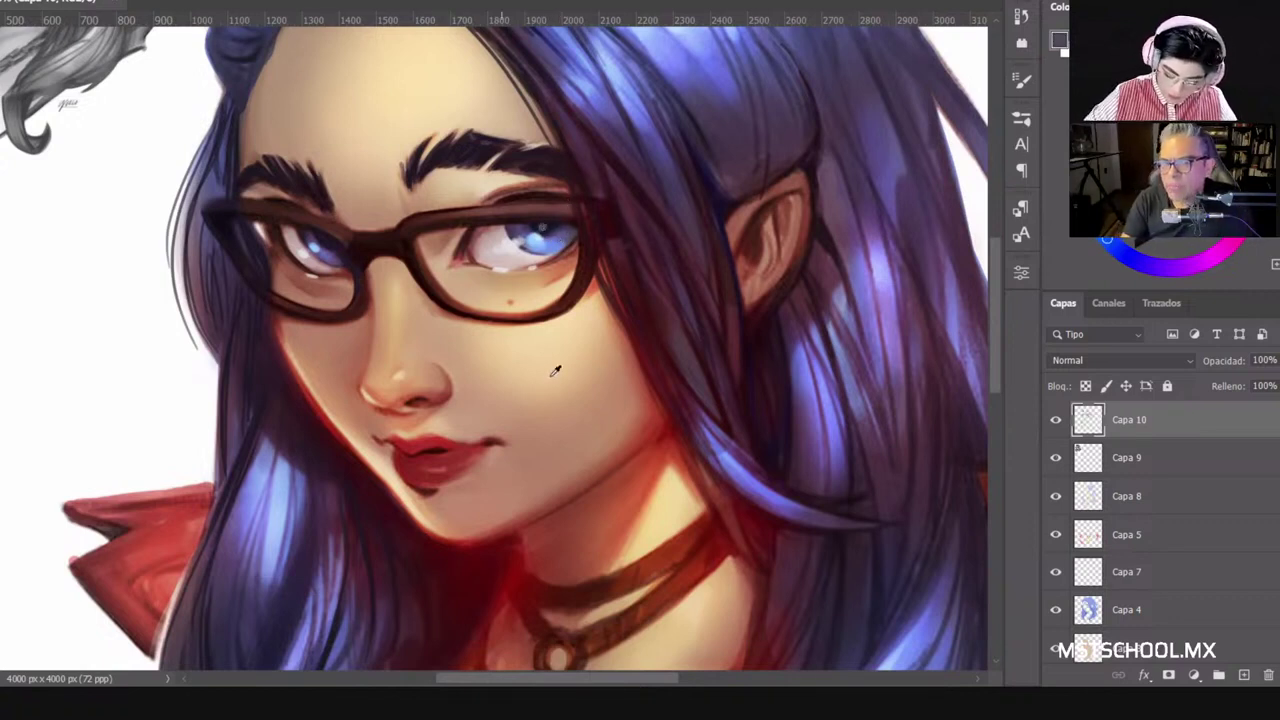
# Step: Define the lower rim of the glasses frame around the near eye using dark brown sampled from the frame
pyautogui.keyDown('alt'); pyautogui.click(563, 199); pyautogui.keyUp('alt')
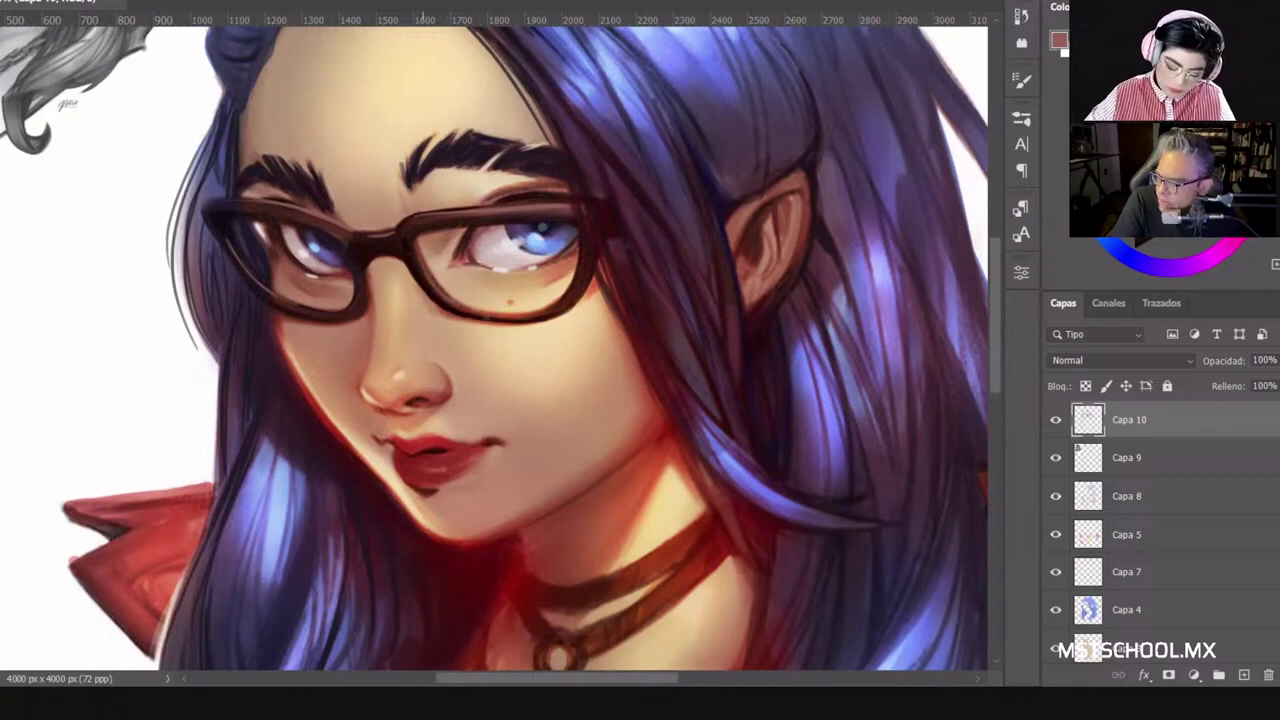
pyautogui.keyDown('alt'); pyautogui.click(415, 256); pyautogui.keyUp('alt')
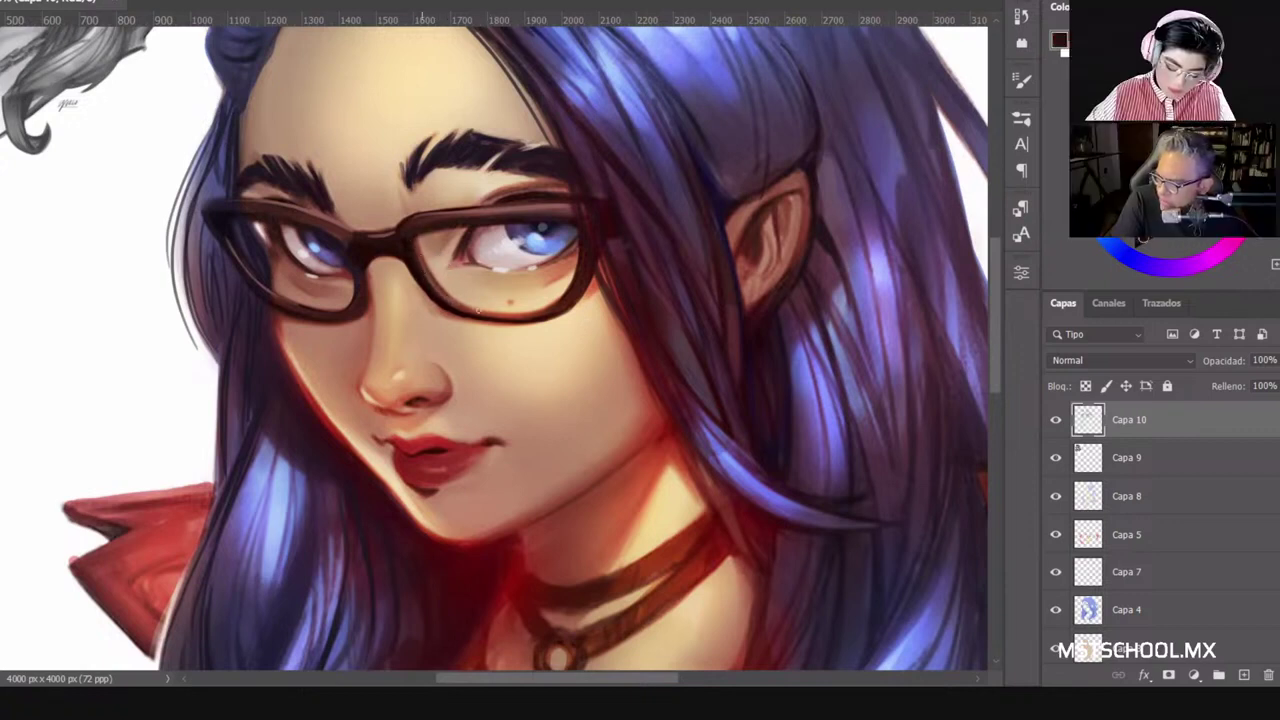
pyautogui.moveTo(536, 322)
pyautogui.mouseDown()
pyautogui.moveTo(473, 309)
pyautogui.moveTo(483, 312)
pyautogui.mouseUp()
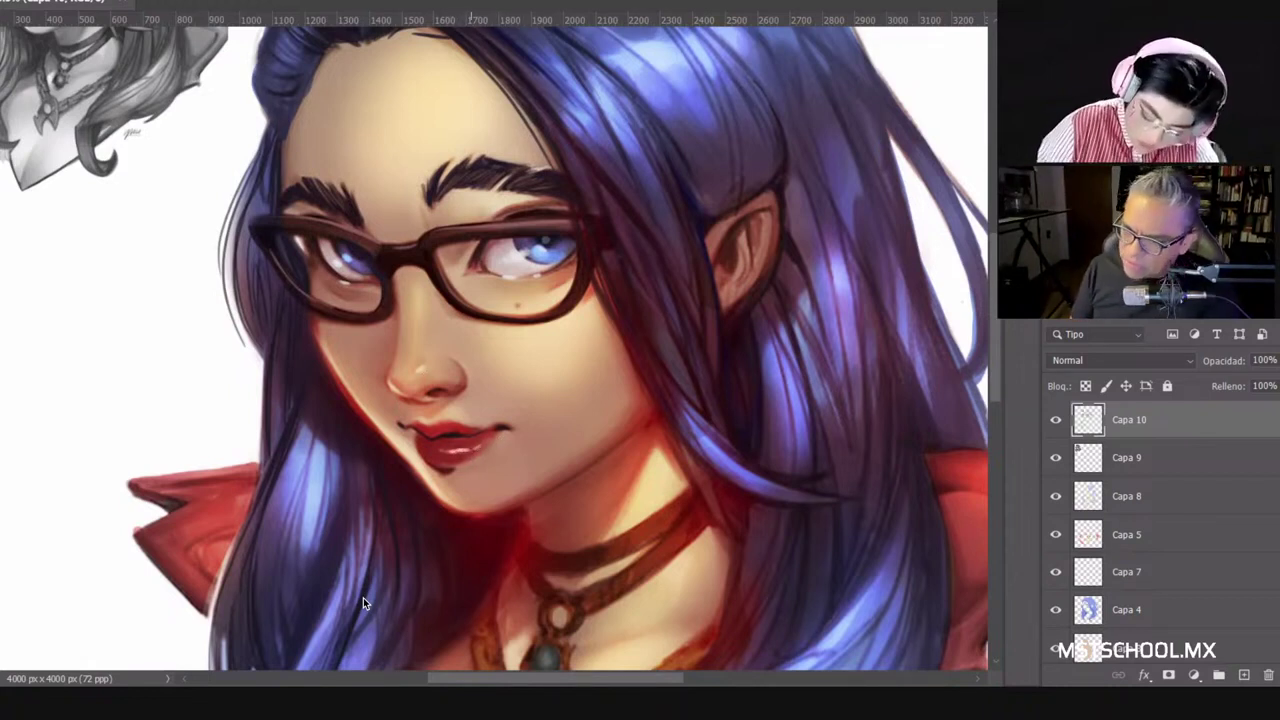
# Step: Paint a pale reflection along the inner edge of the near lens using the Hard Round brush at 15 px
pyautogui.rightClick(440, 372)
pyautogui.press('Escape')
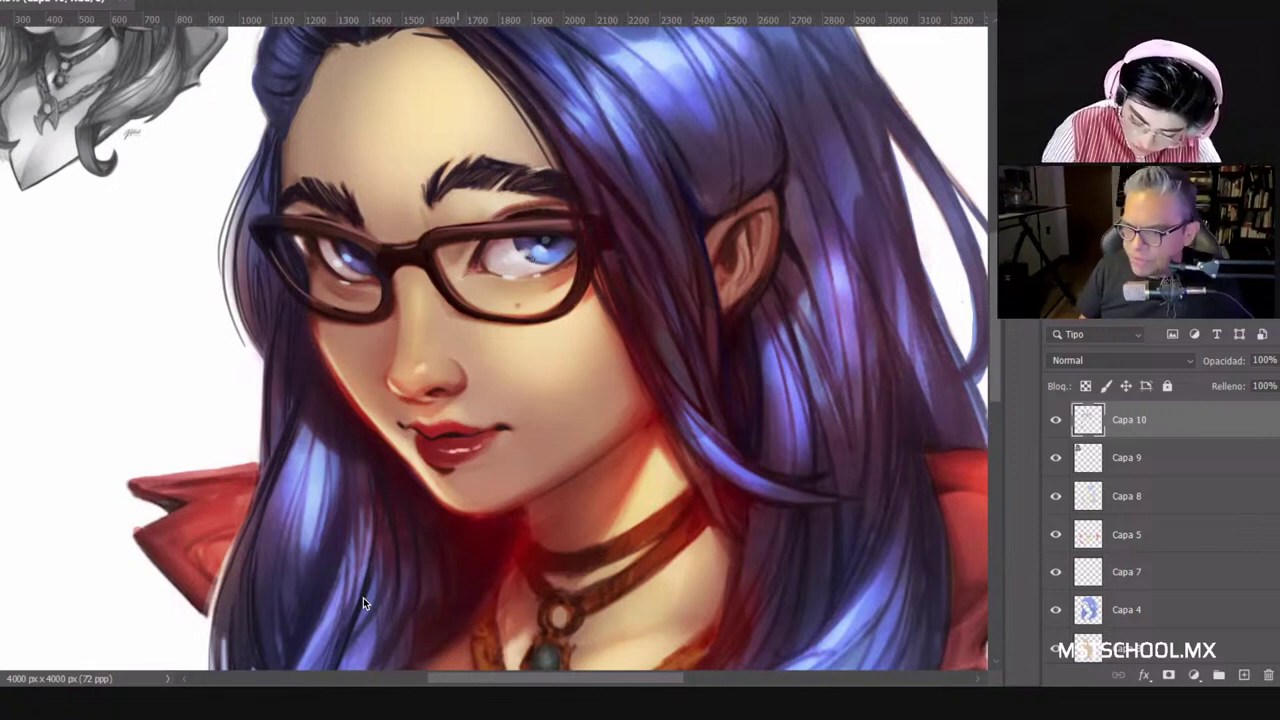
pyautogui.moveTo(459, 281); pyautogui.dragTo(459, 280)
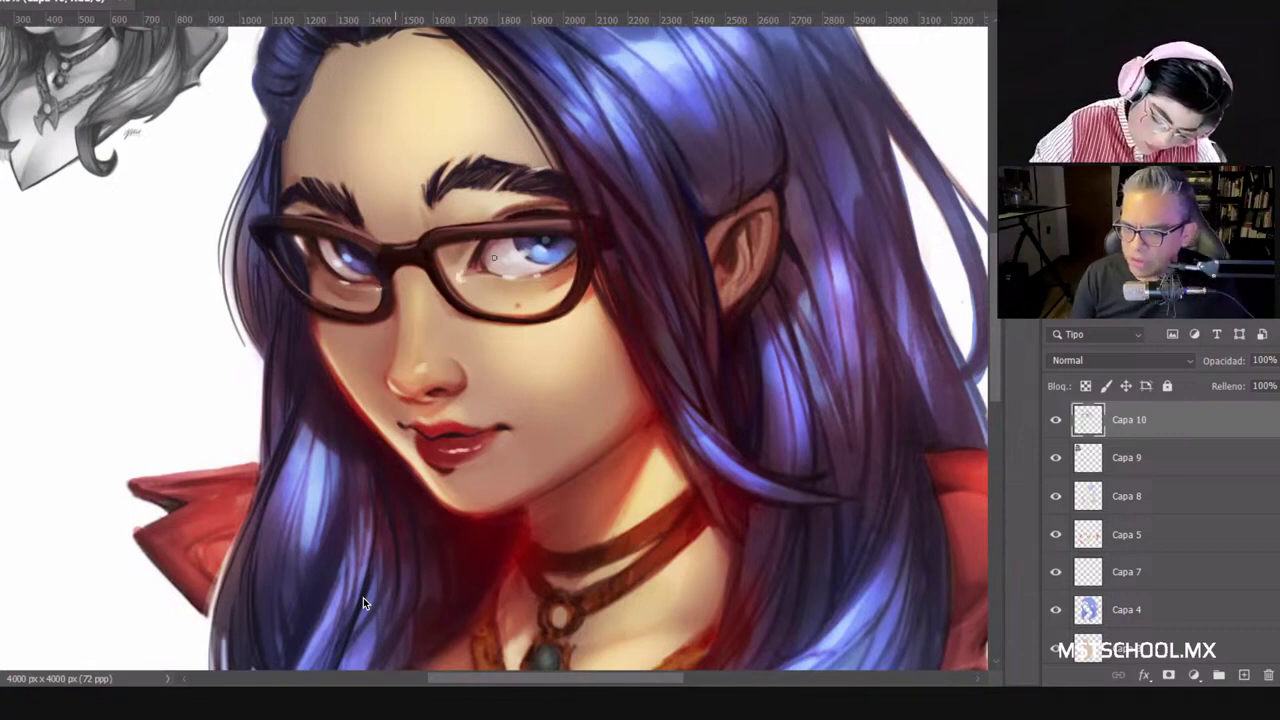
pyautogui.moveTo(459, 280); pyautogui.dragTo(464, 278)
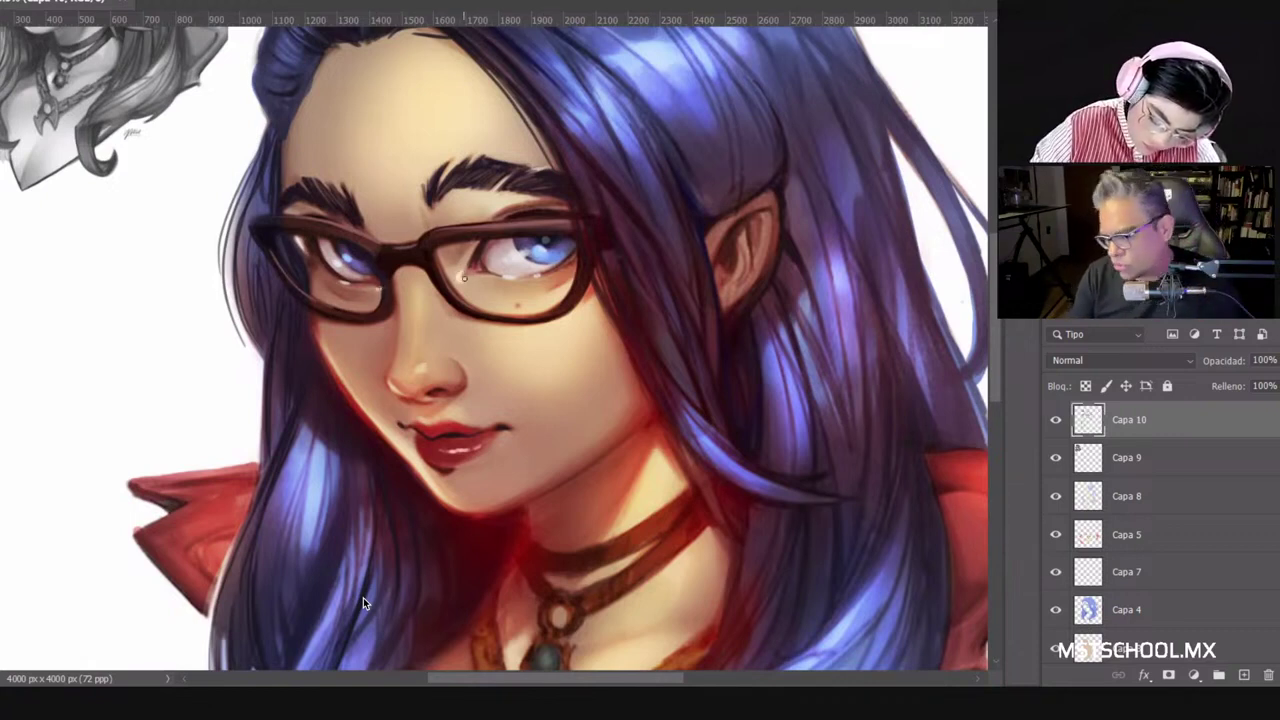
pyautogui.rightClick(503, 283)
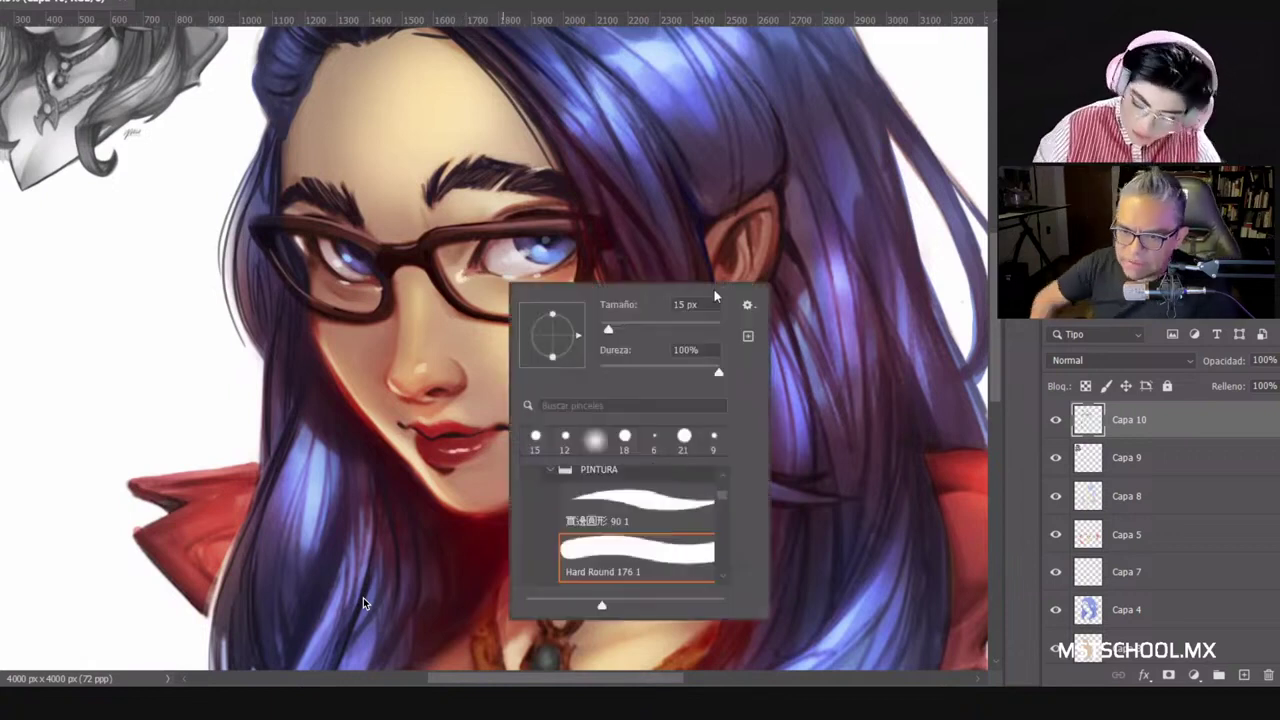
pyautogui.press('Return')
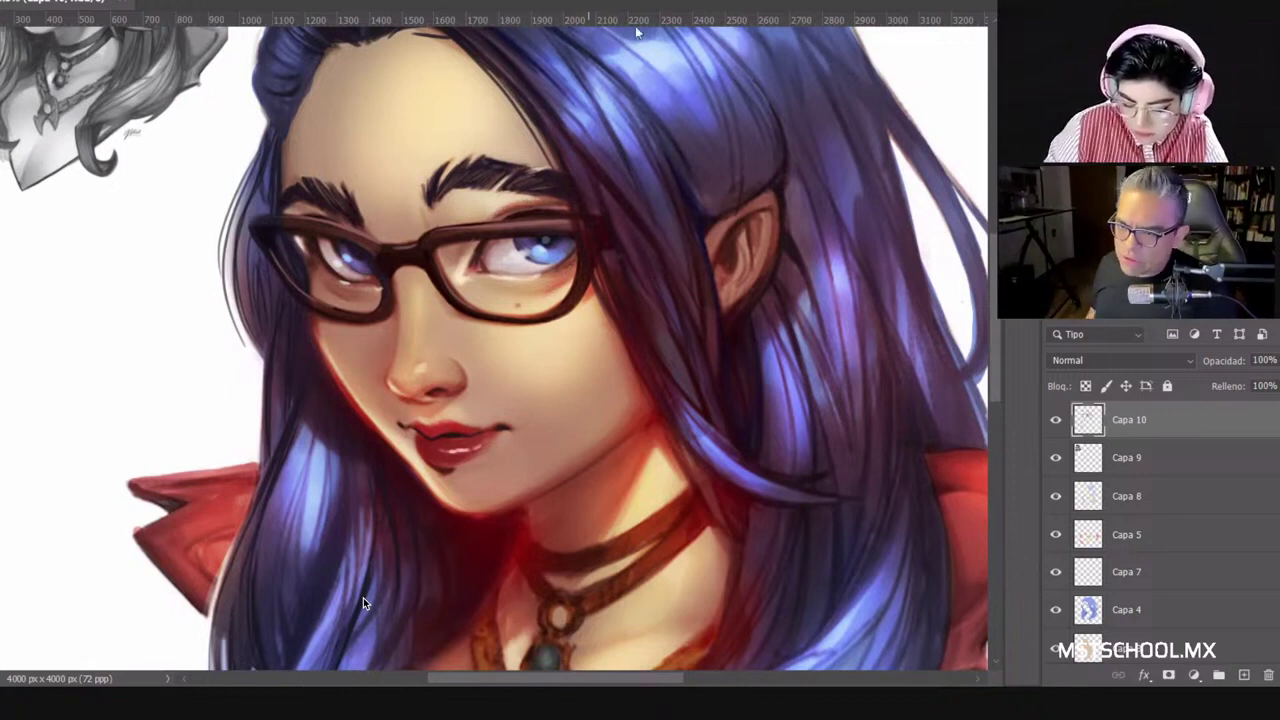
# Step: Enlarge the Hard Round brush and touch up the shading along the chin and jaw edge
pyautogui.rightClick(539, 291)
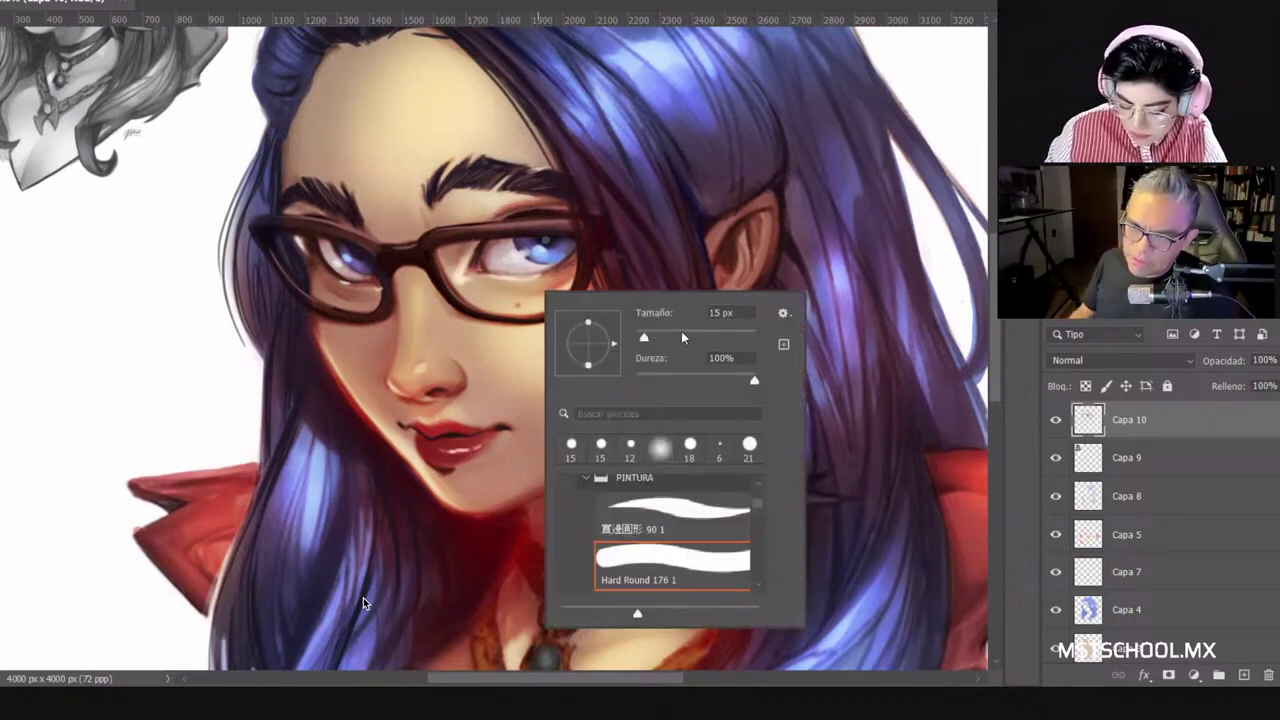
pyautogui.click(680, 333)
pyautogui.click(514, 200)
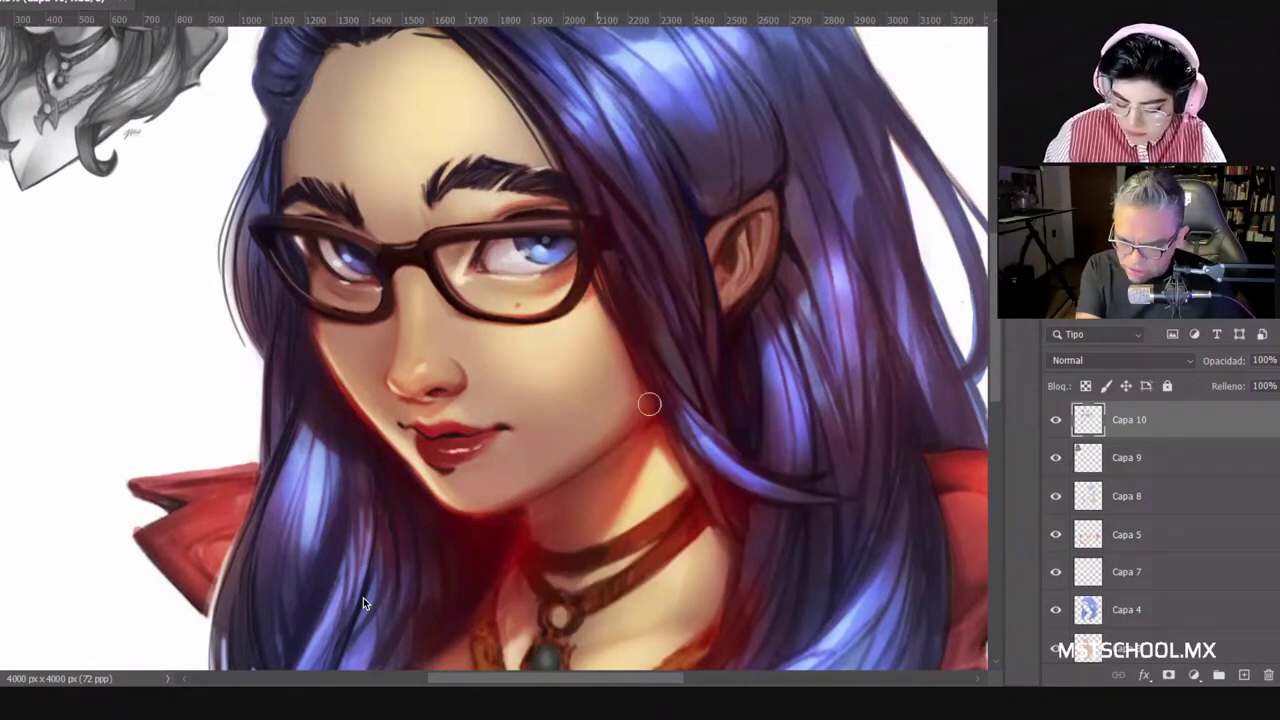
pyautogui.moveTo(550, 490); pyautogui.dragTo(466, 490)
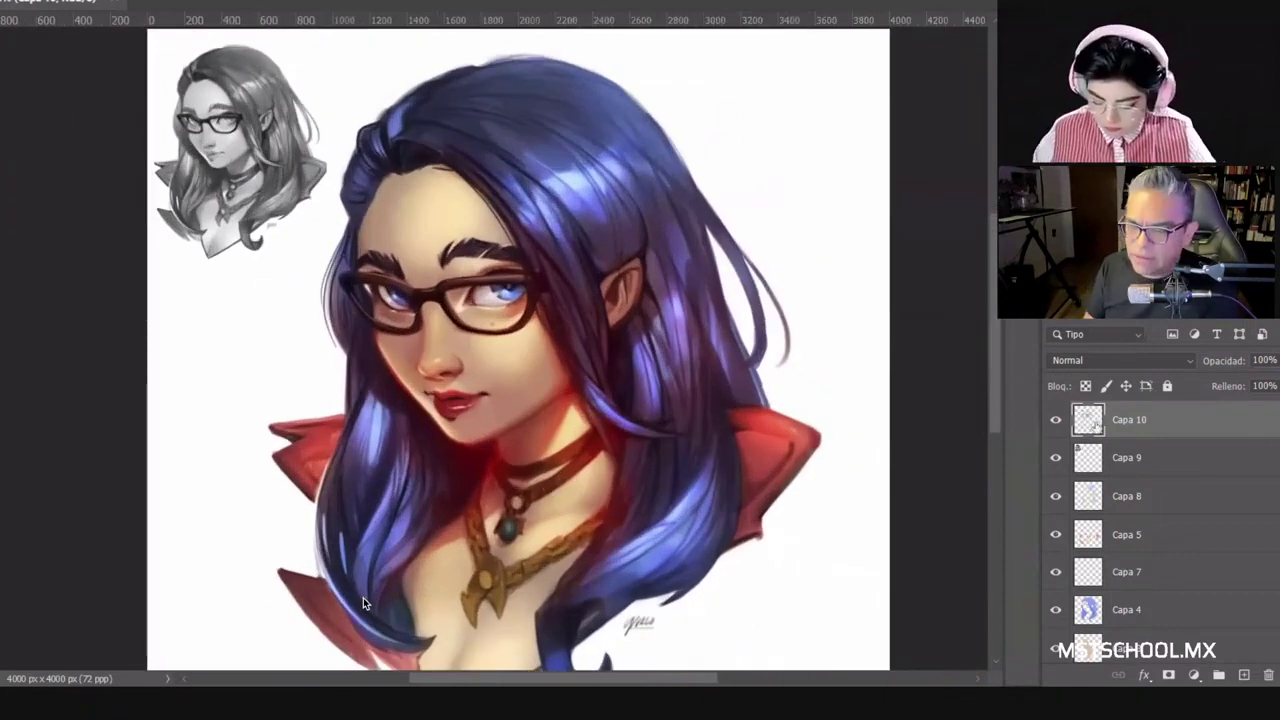
# Step: Toggle the Capa 10 layer's visibility repeatedly to compare the portrait with and without the detail painting
pyautogui.click(1056, 420)
pyautogui.click(1056, 420)
pyautogui.click(1056, 420)
pyautogui.click(1056, 420)
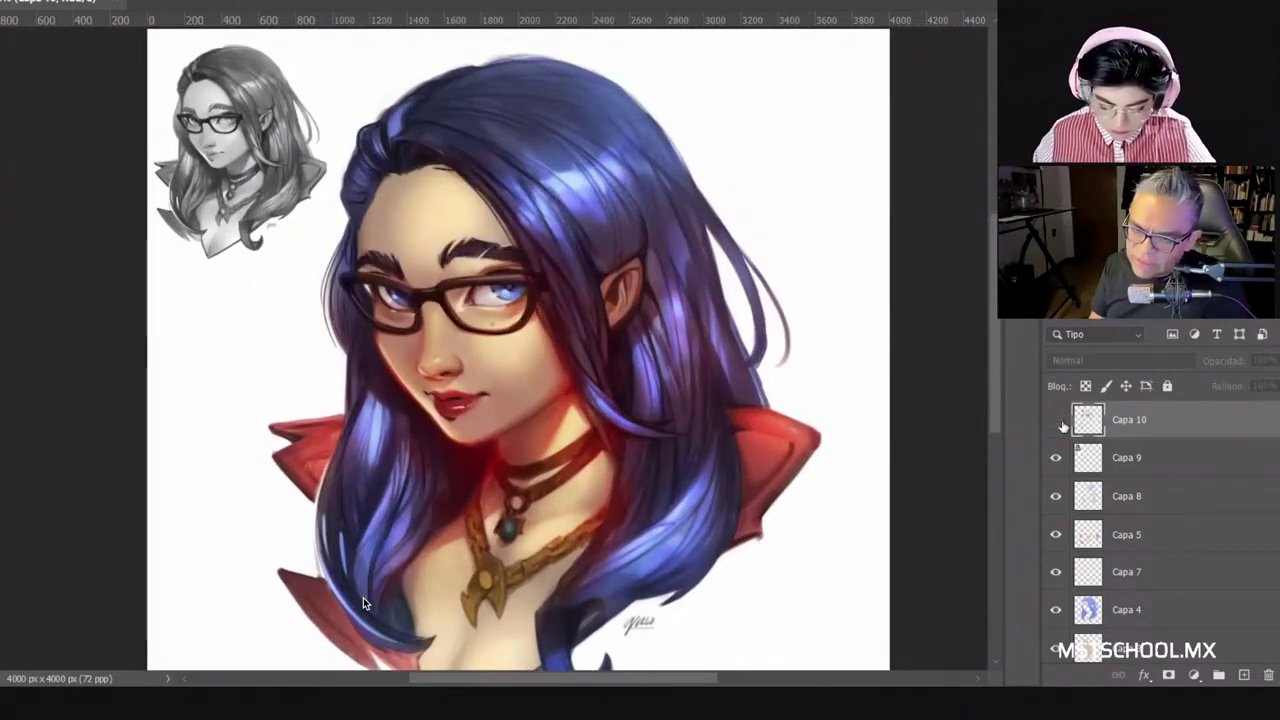
pyautogui.click(1056, 420)
pyautogui.click(1056, 420)
pyautogui.click(1056, 420)
pyautogui.click(1056, 420)
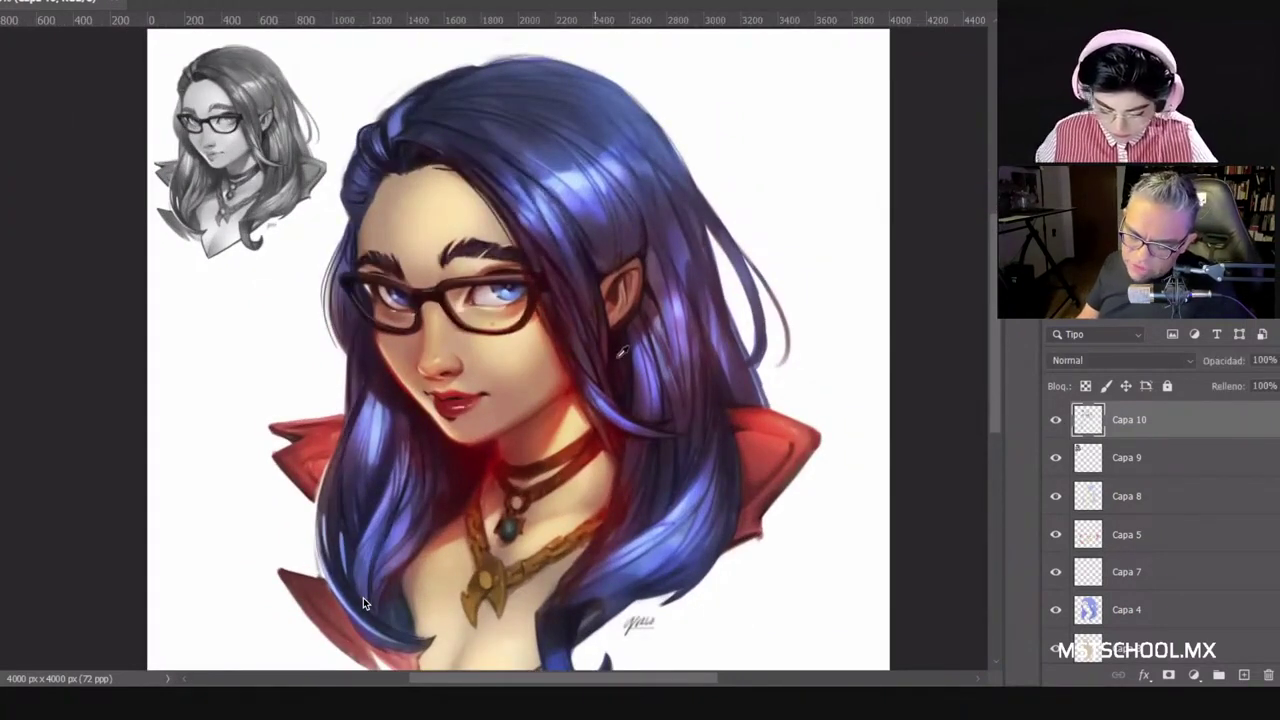
# Step: Choose a small brush and refine the dark strands in the lower hair lock beside the chest
pyautogui.rightClick(818, 394)
pyautogui.click(591, 554)
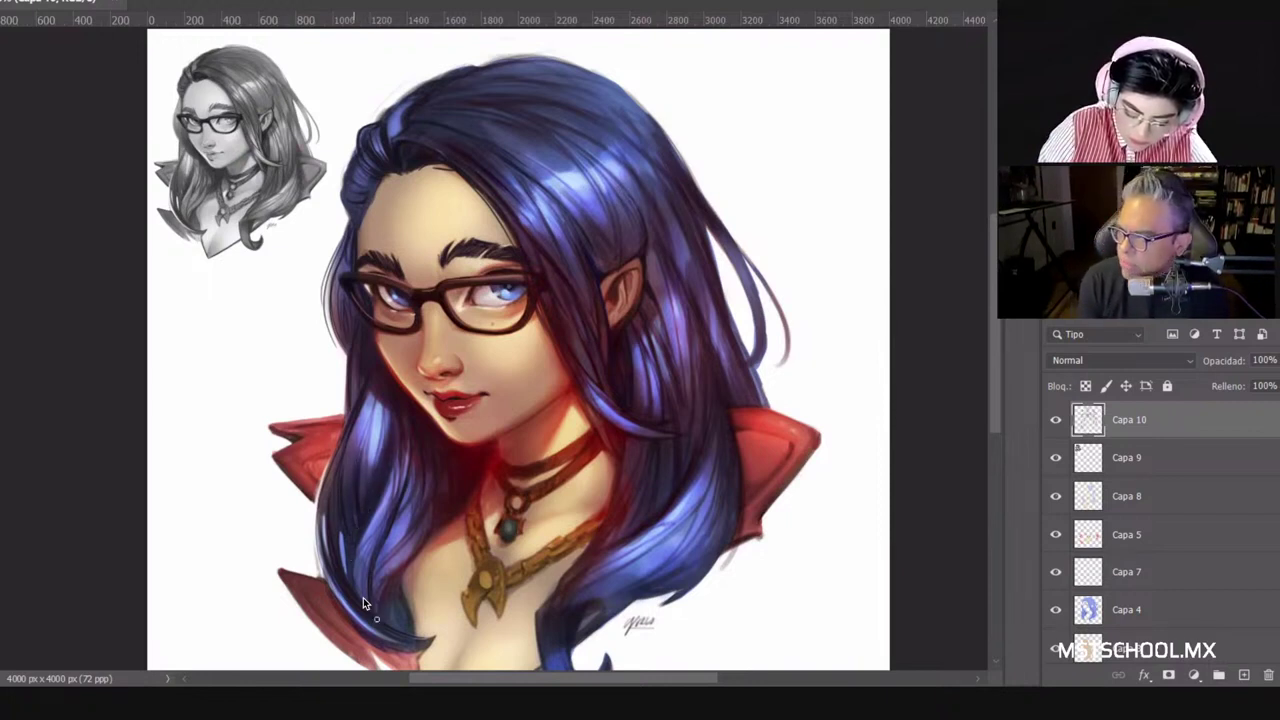
pyautogui.moveTo(364, 596); pyautogui.dragTo(368, 554)
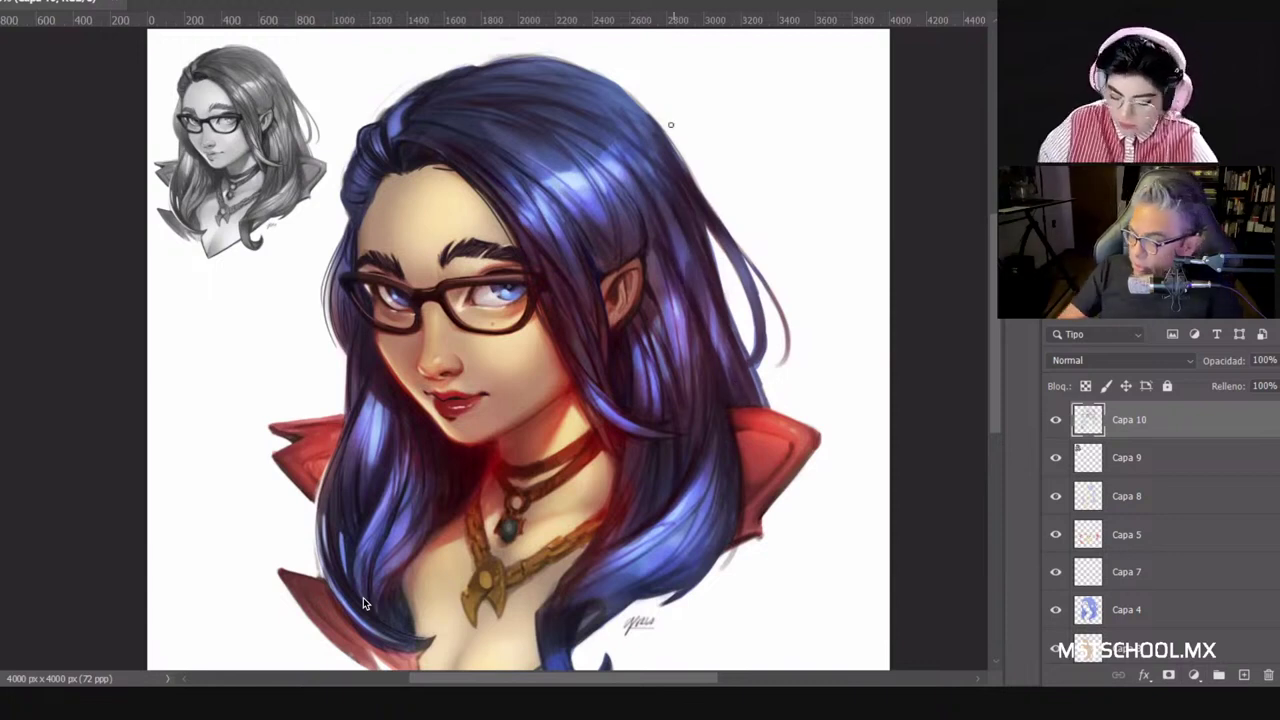
# Step: Check the added hair strands and facial details by hiding and showing Capa 10 several times
pyautogui.scroll(-2, 364, 604)
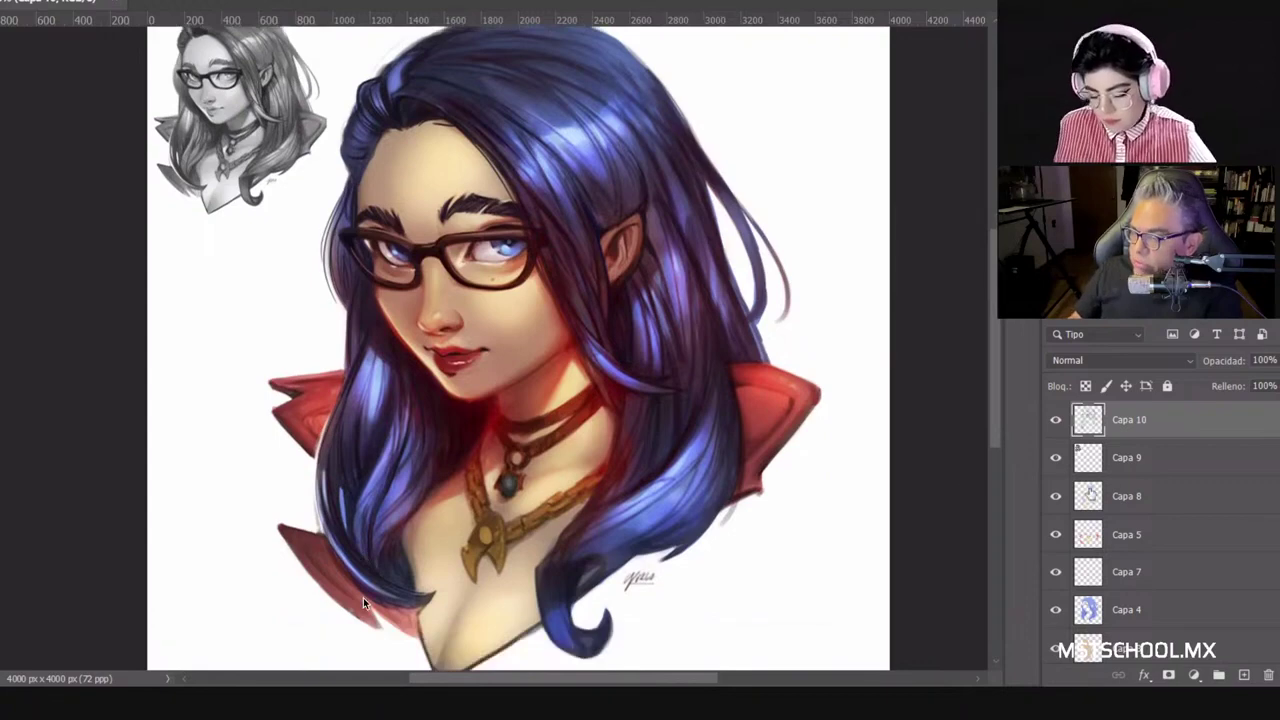
pyautogui.click(1055, 420)
pyautogui.doubleClick(1055, 420)
pyautogui.click(1055, 420)
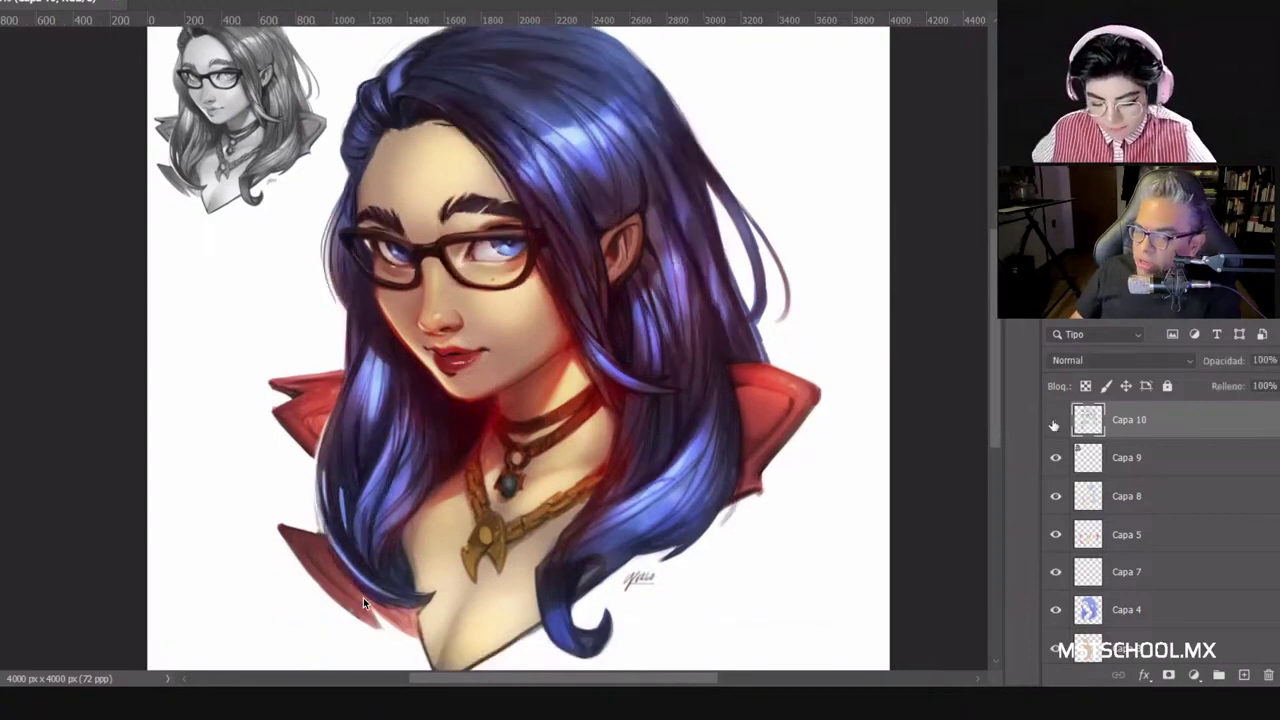
pyautogui.doubleClick(1055, 420)
pyautogui.doubleClick(1055, 420)
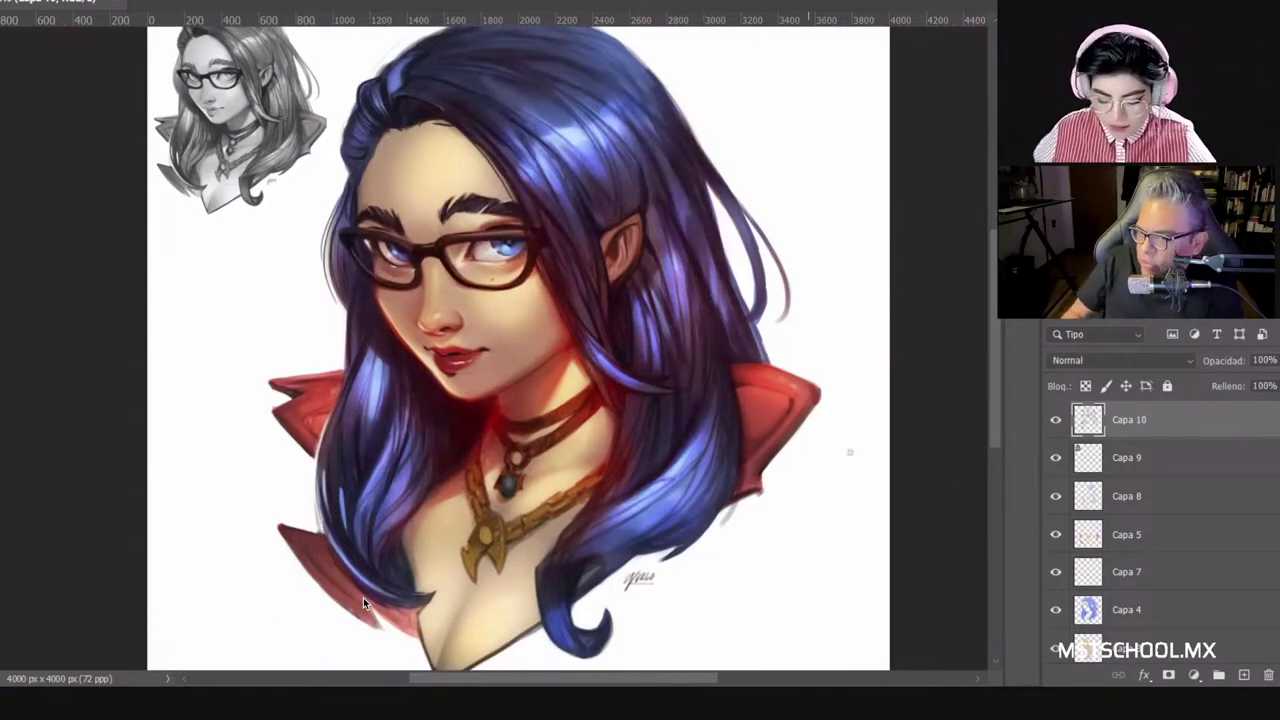
pyautogui.click(1055, 420)
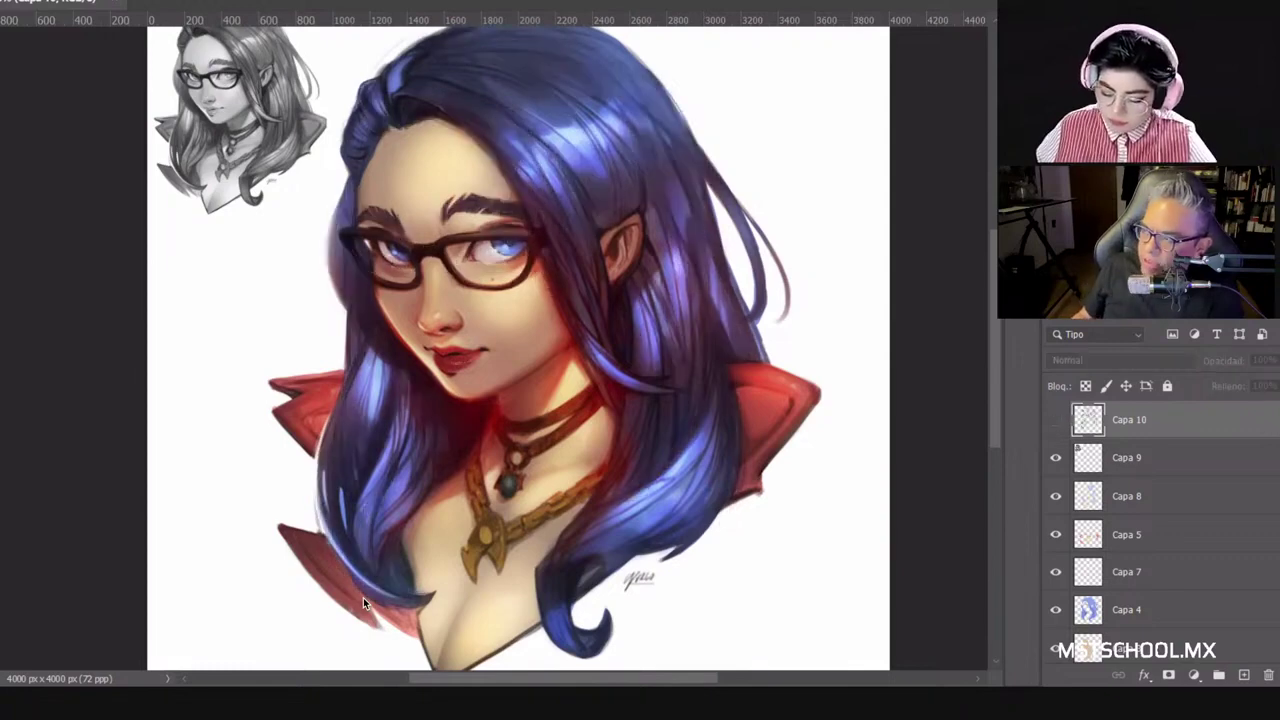
pyautogui.click(1055, 420)
# Step: Refine the lips with small highlights using the Hard Round brush at 12 px
pyautogui.scroll(5, 445, 302)
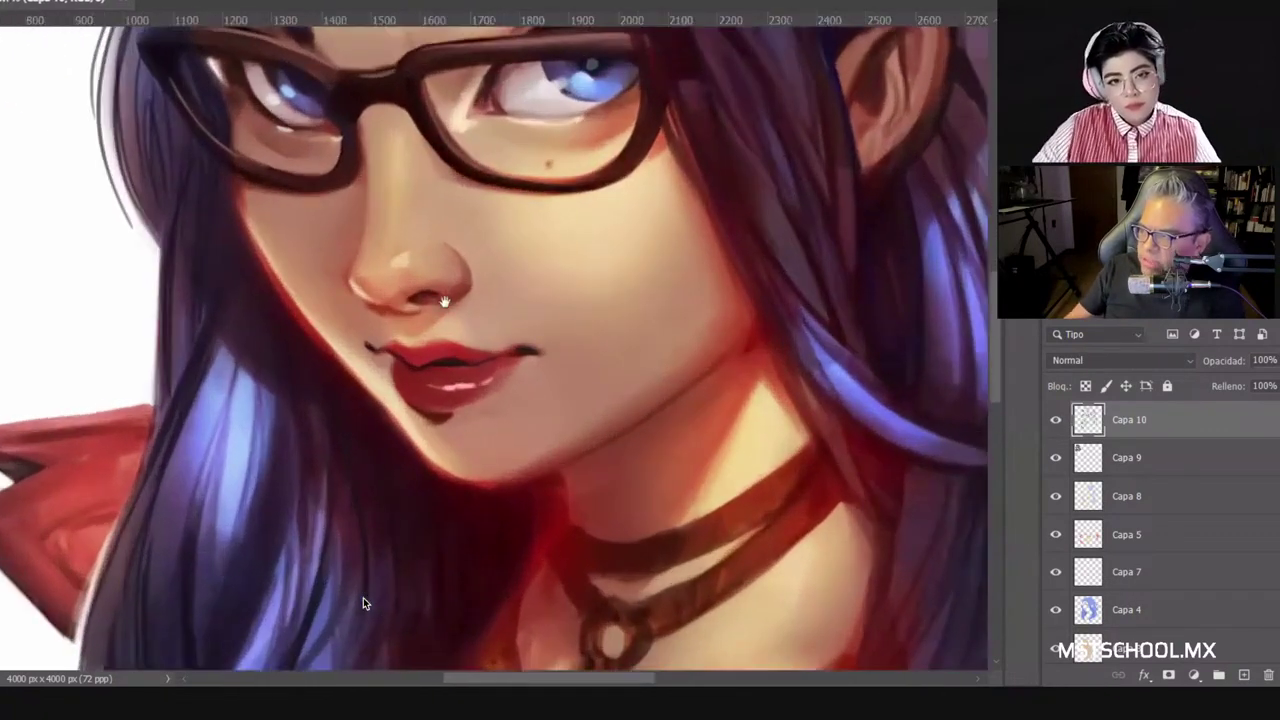
pyautogui.moveTo(445, 302); pyautogui.dragTo(461, 366)
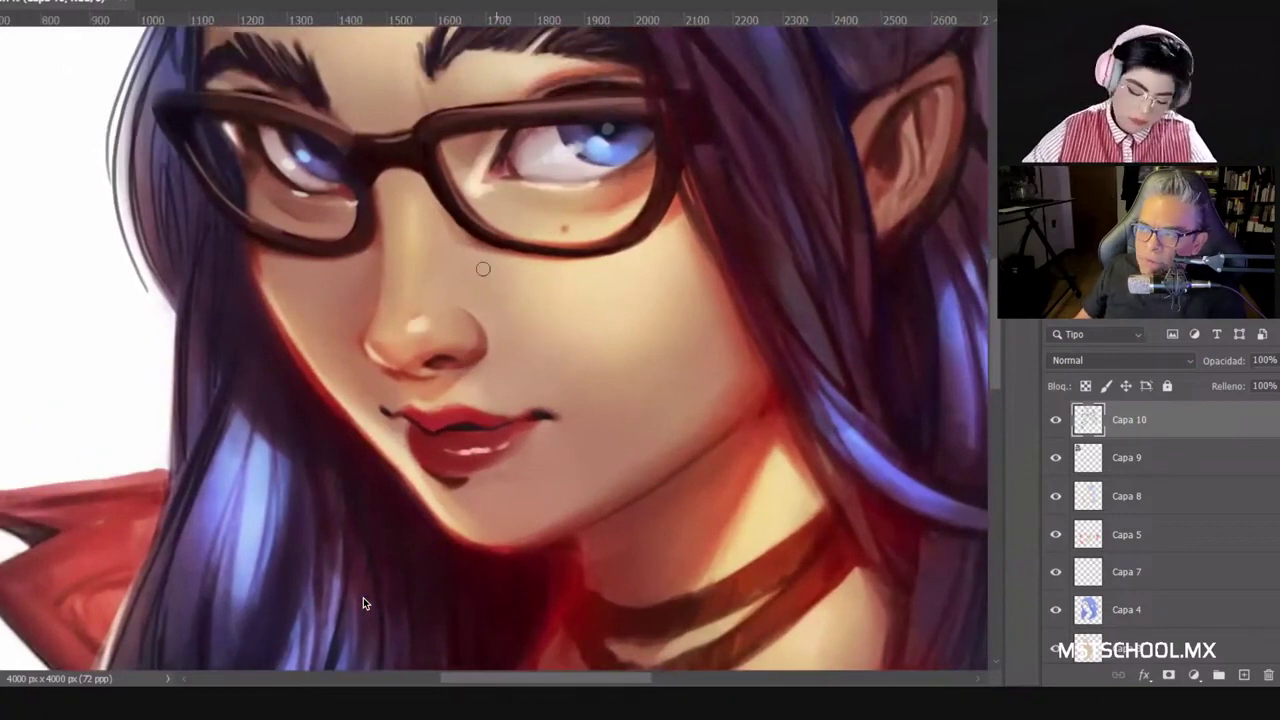
pyautogui.rightClick(619, 343)
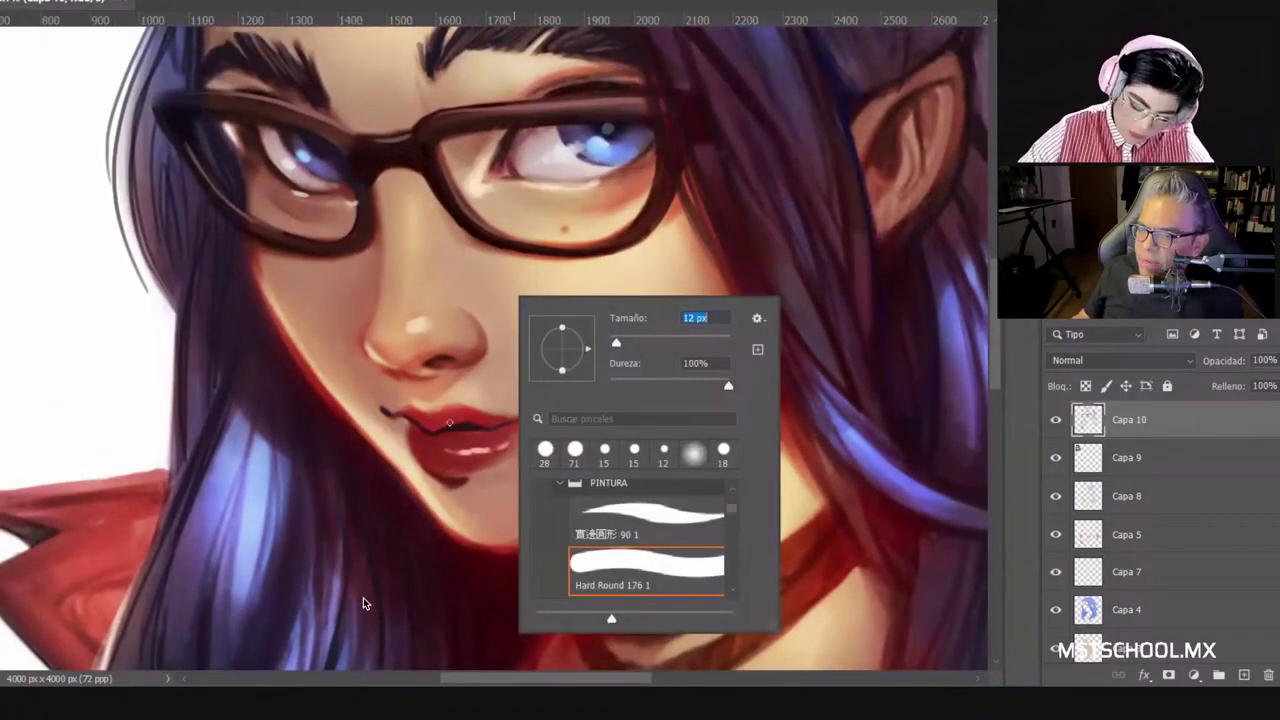
pyautogui.click(475, 451)
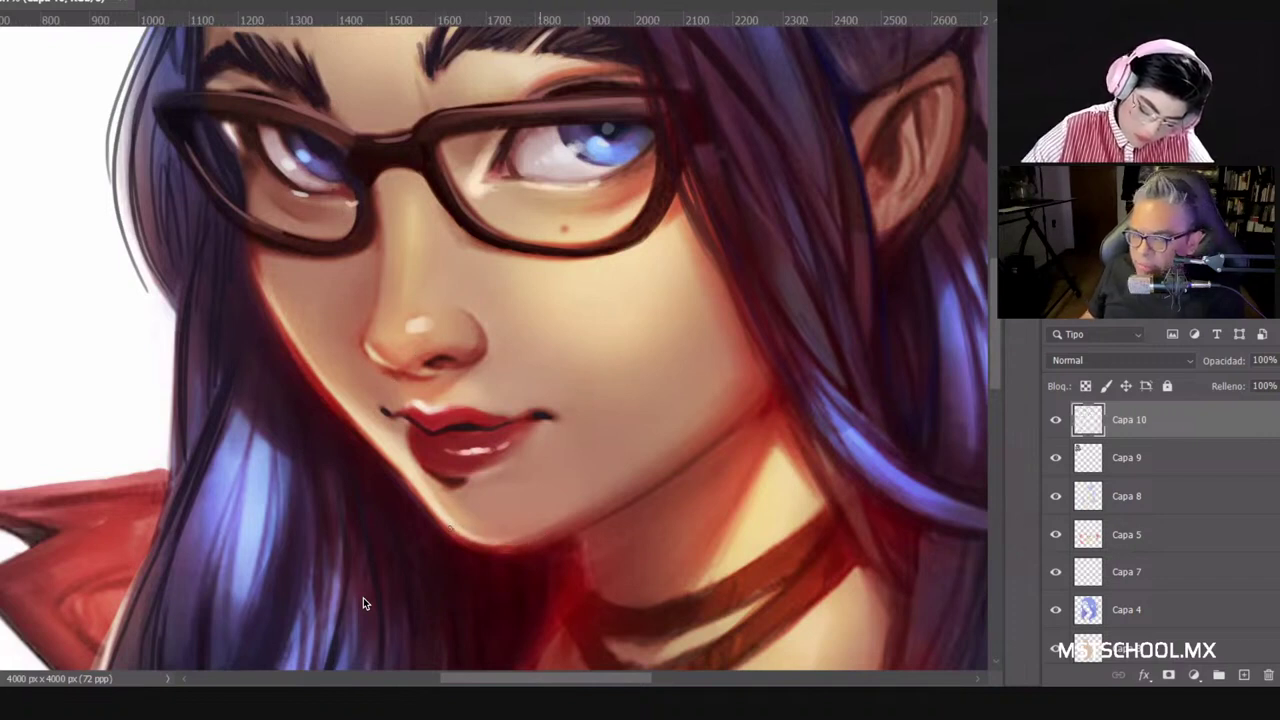
# Step: Paint a pale rim light along the underside of the chin and the far cheek contour
pyautogui.moveTo(462, 540); pyautogui.dragTo(544, 532)
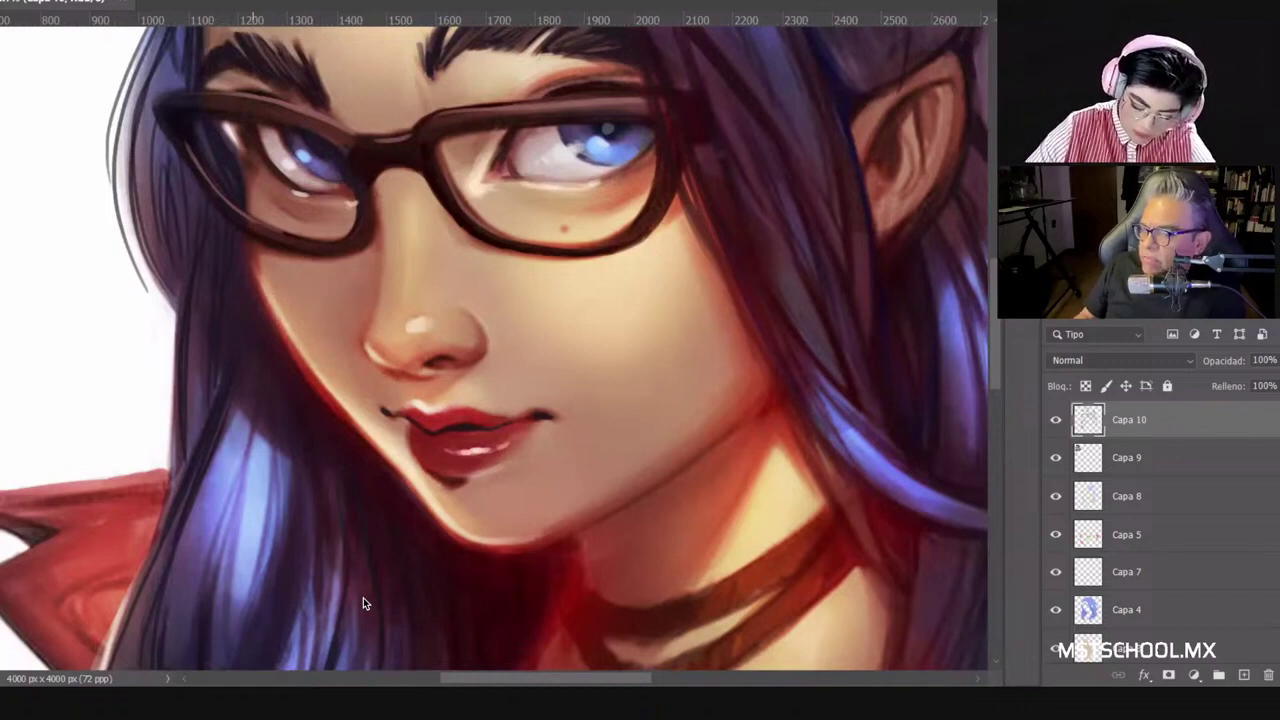
pyautogui.moveTo(282, 318); pyautogui.dragTo(394, 462)
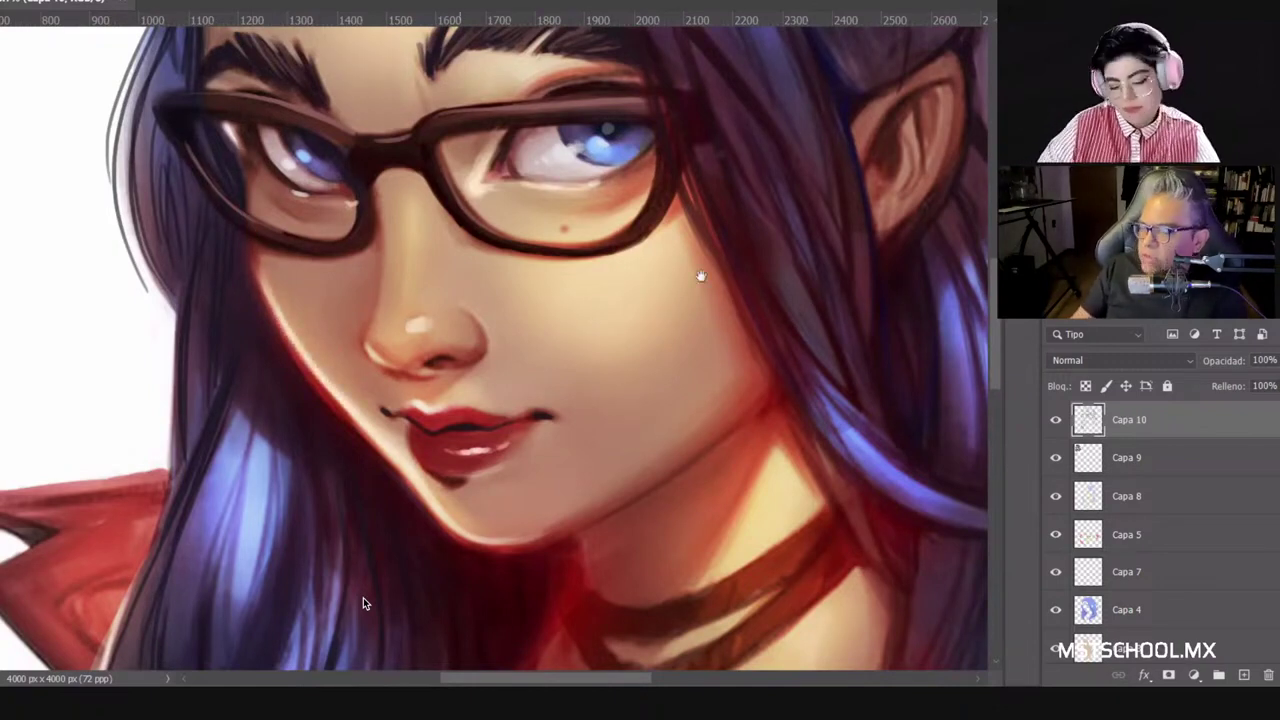
# Step: Define the choker straps and ring above the pendant with a dark reddish brown sampled beneath the nose
pyautogui.scroll(2, 363, 603)
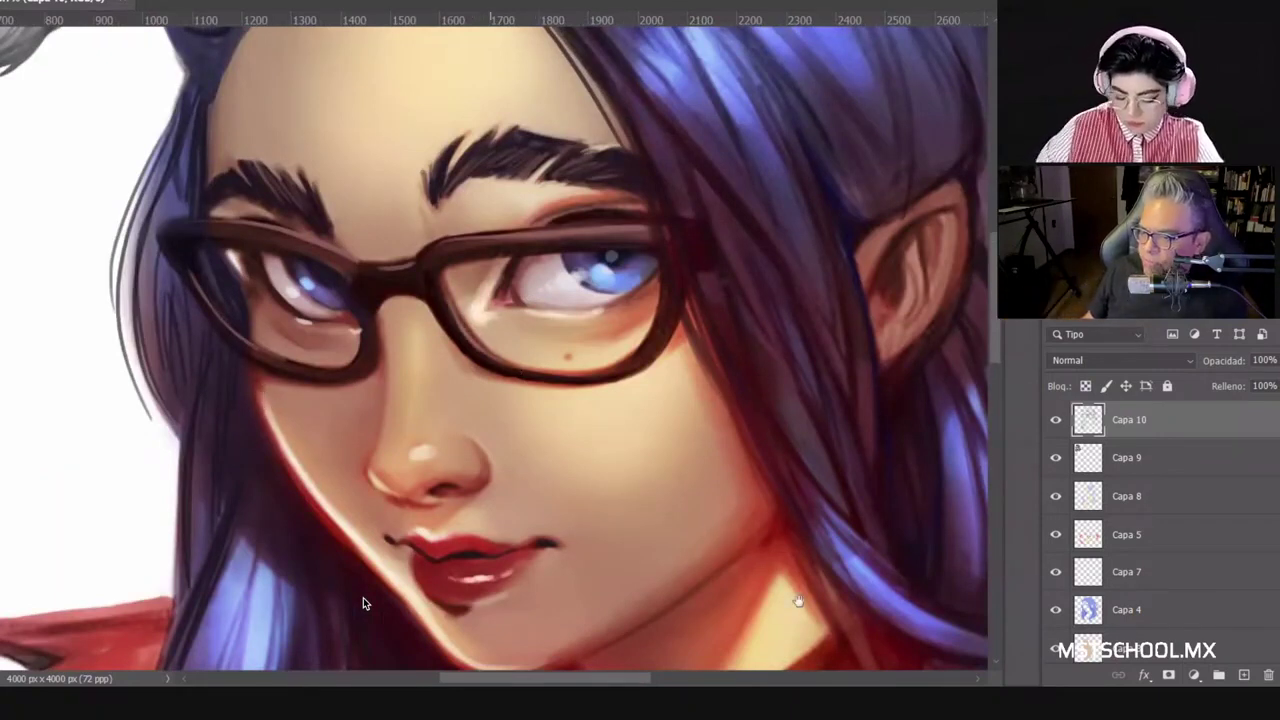
pyautogui.scroll(-4, 363, 603)
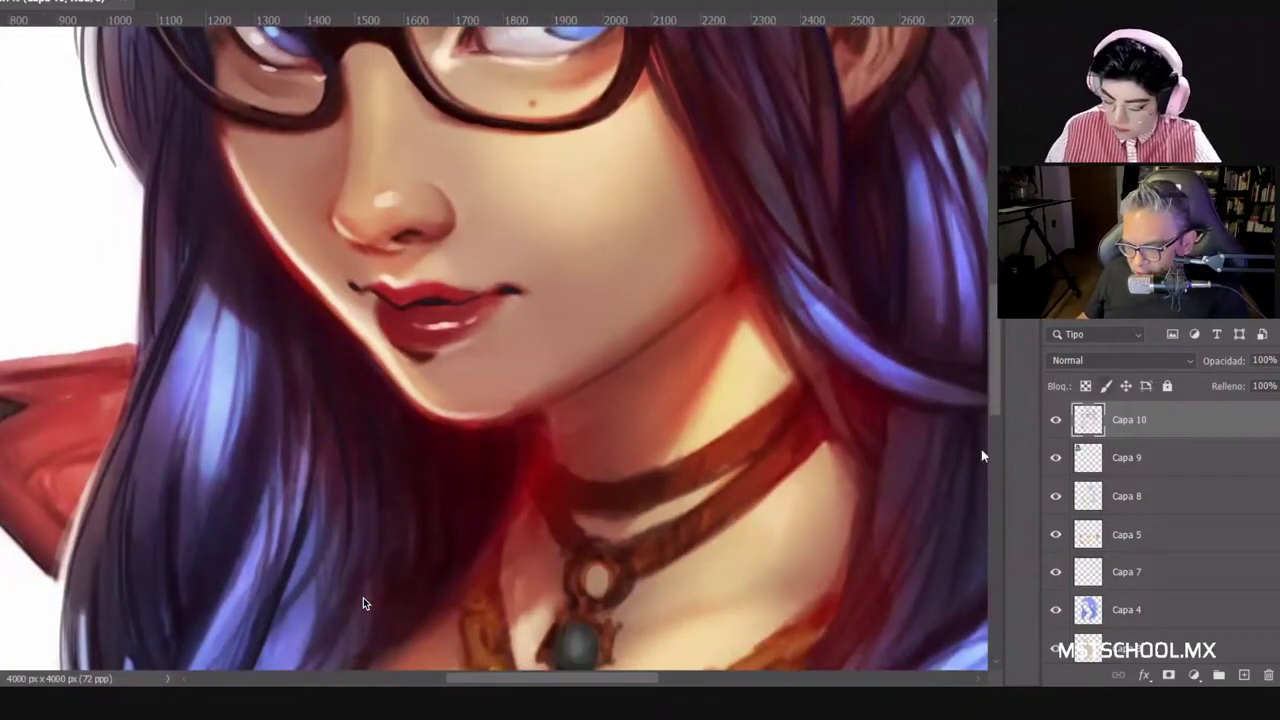
pyautogui.scroll(-1, 732, 524)
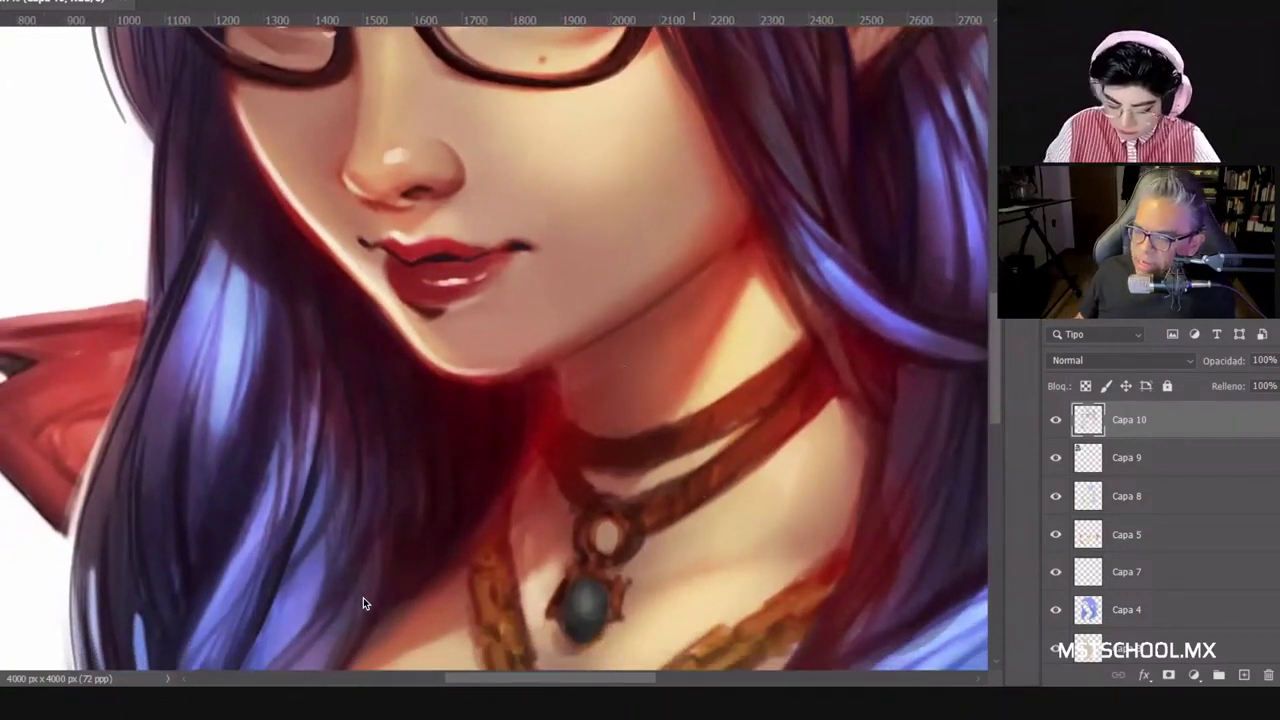
pyautogui.keyDown('alt'); pyautogui.click(420, 190); pyautogui.keyUp('alt')
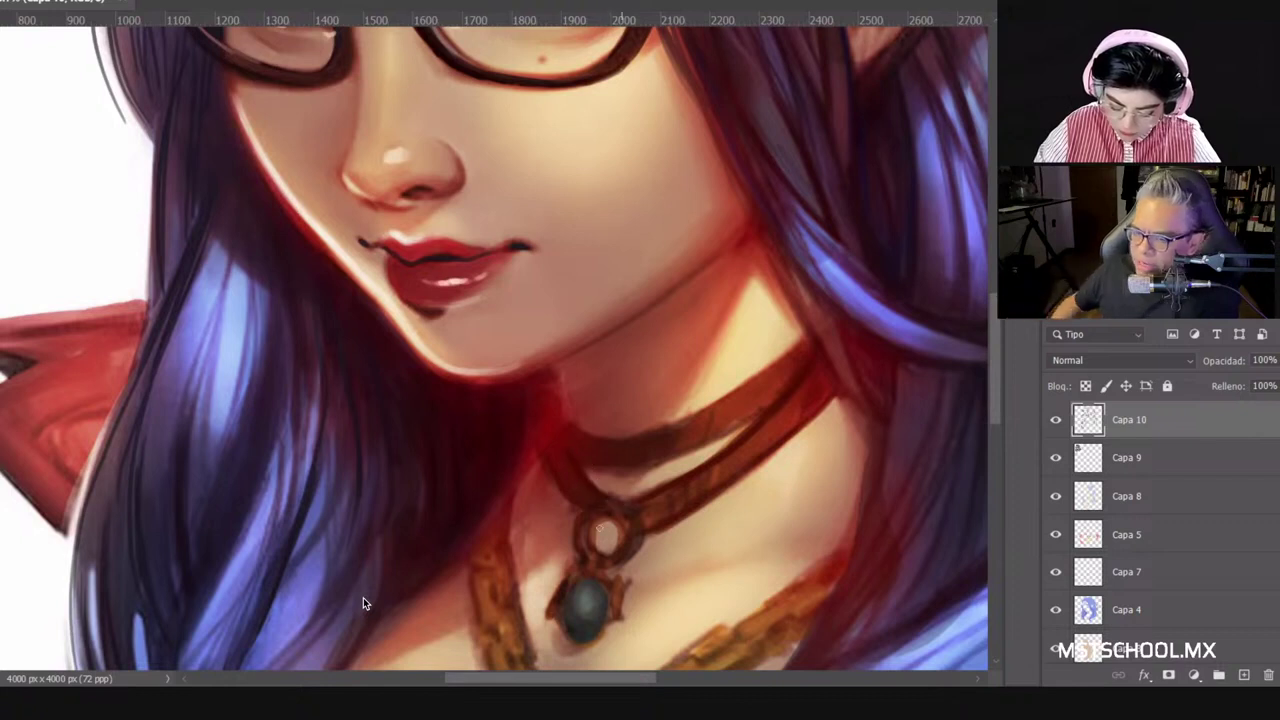
pyautogui.moveTo(604, 520); pyautogui.dragTo(616, 558)
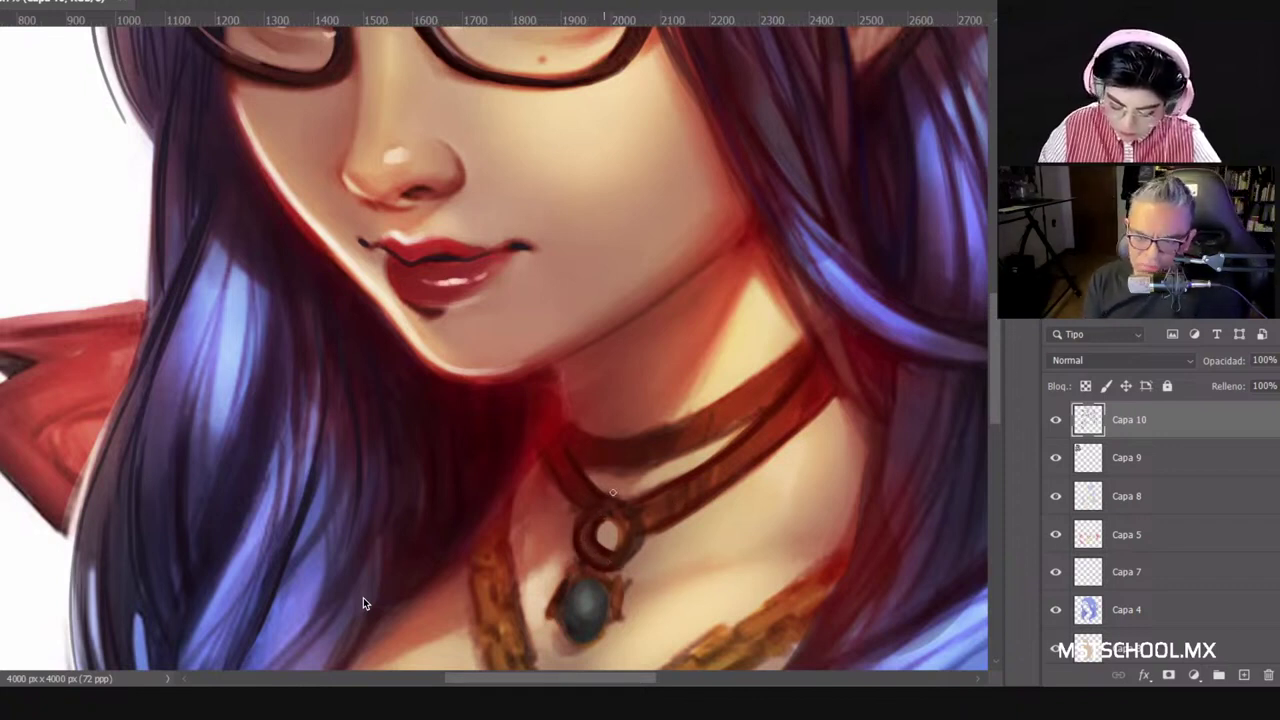
# Step: Choose the Soft Round 500 1 brush at 97 px and soften the shading on the choker
pyautogui.press('F5')
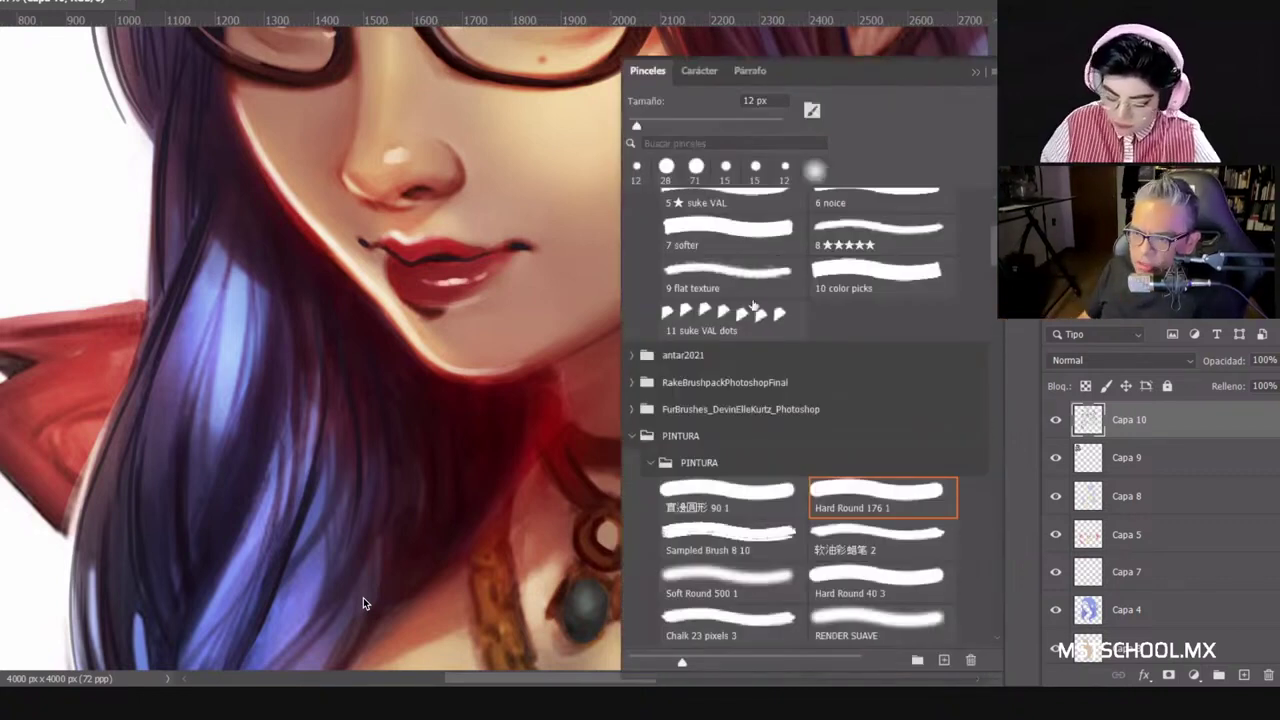
pyautogui.click(728, 577)
pyautogui.moveTo(714, 118); pyautogui.dragTo(702, 122)
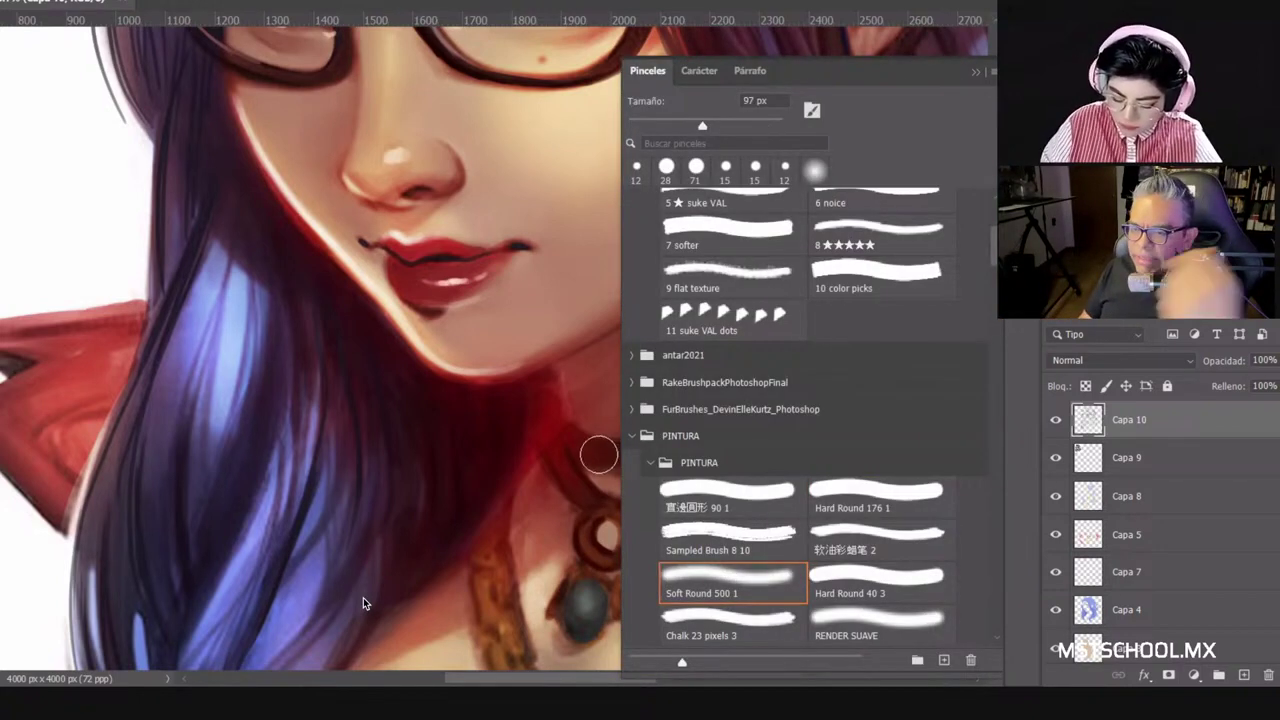
pyautogui.press('F5')
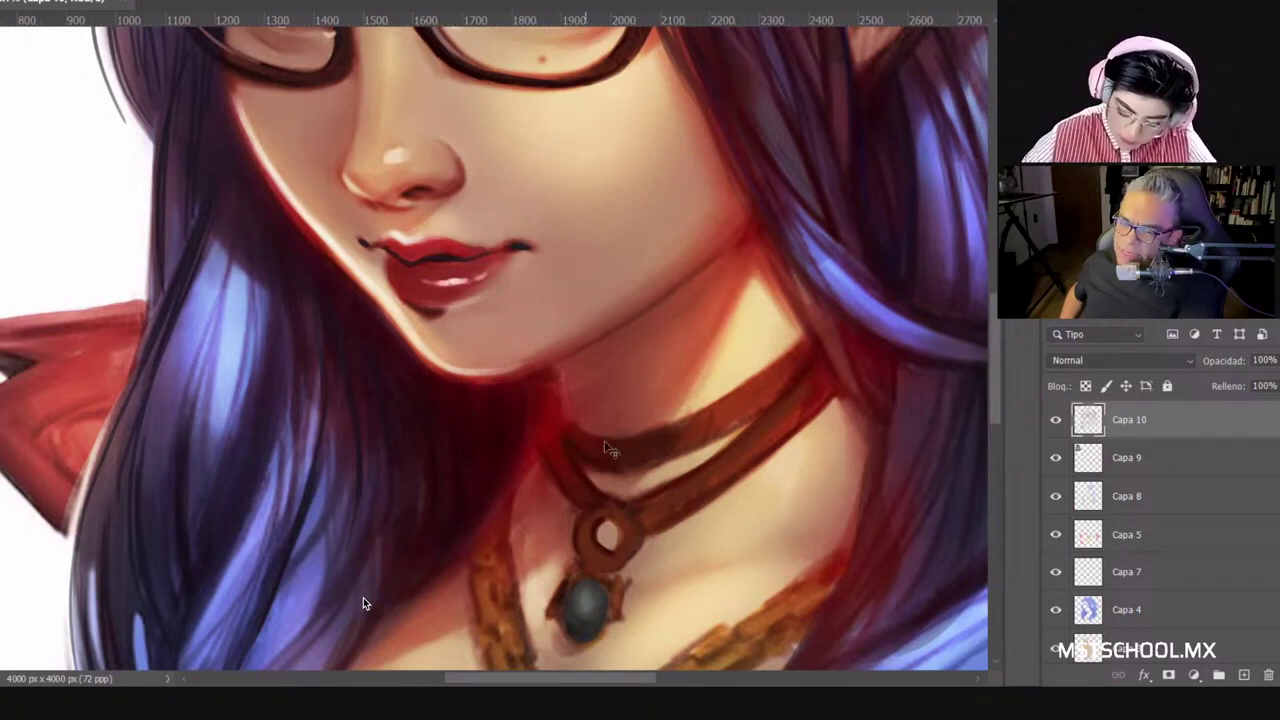
# Step: Choose the Chalk 23 pixels 3 brush at 62 px and start detailing the choker's ring
pyautogui.scroll(-4, 570, 432)
pyautogui.scroll(-2, 580, 428)
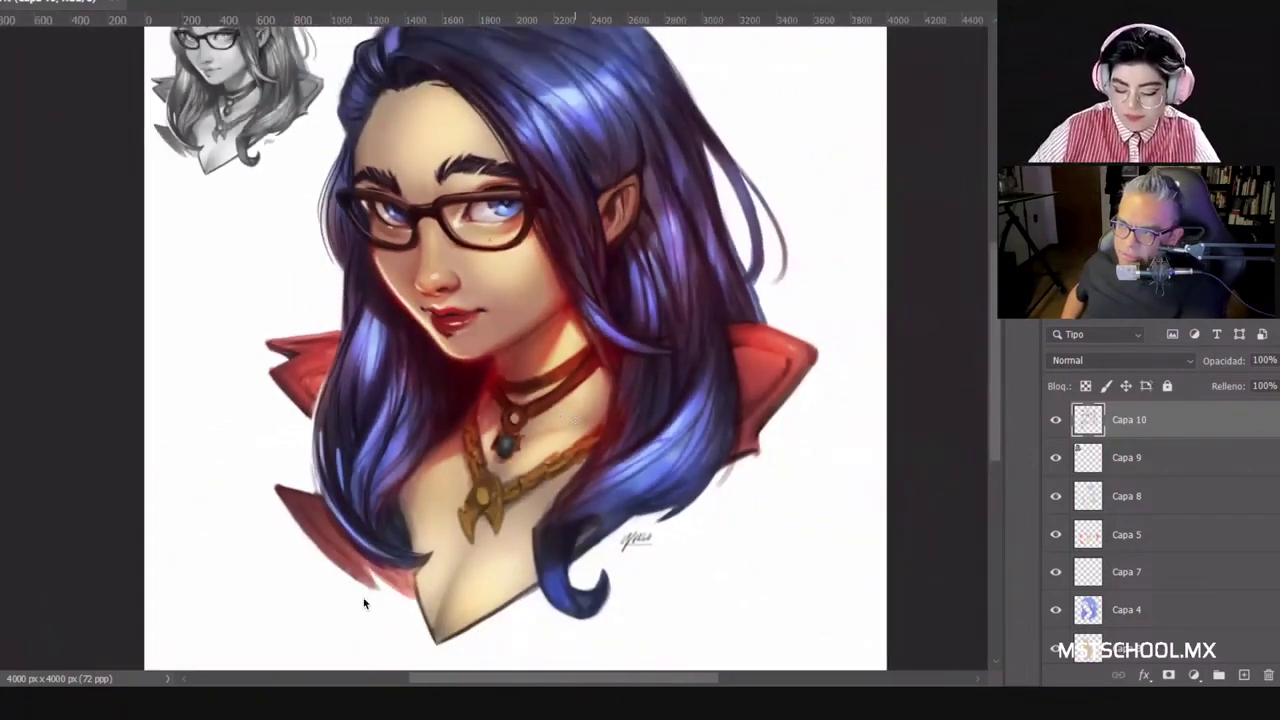
pyautogui.rightClick(632, 374)
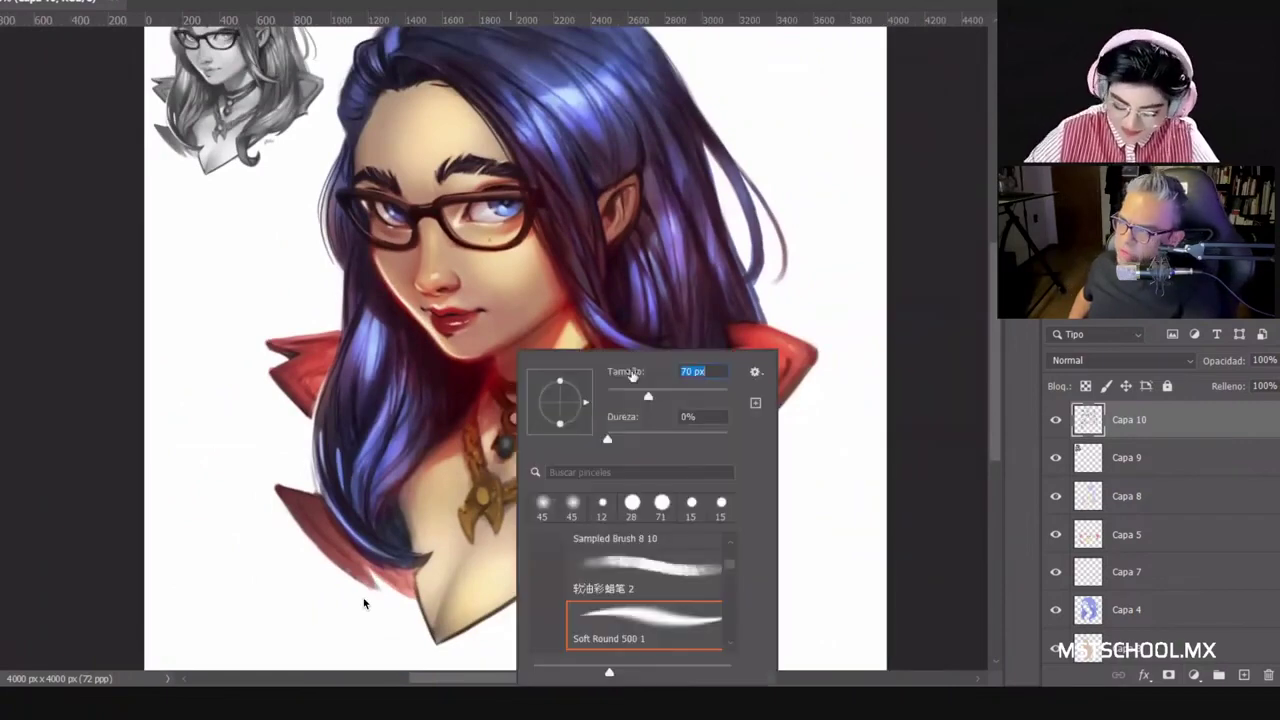
pyautogui.click(490, 380)
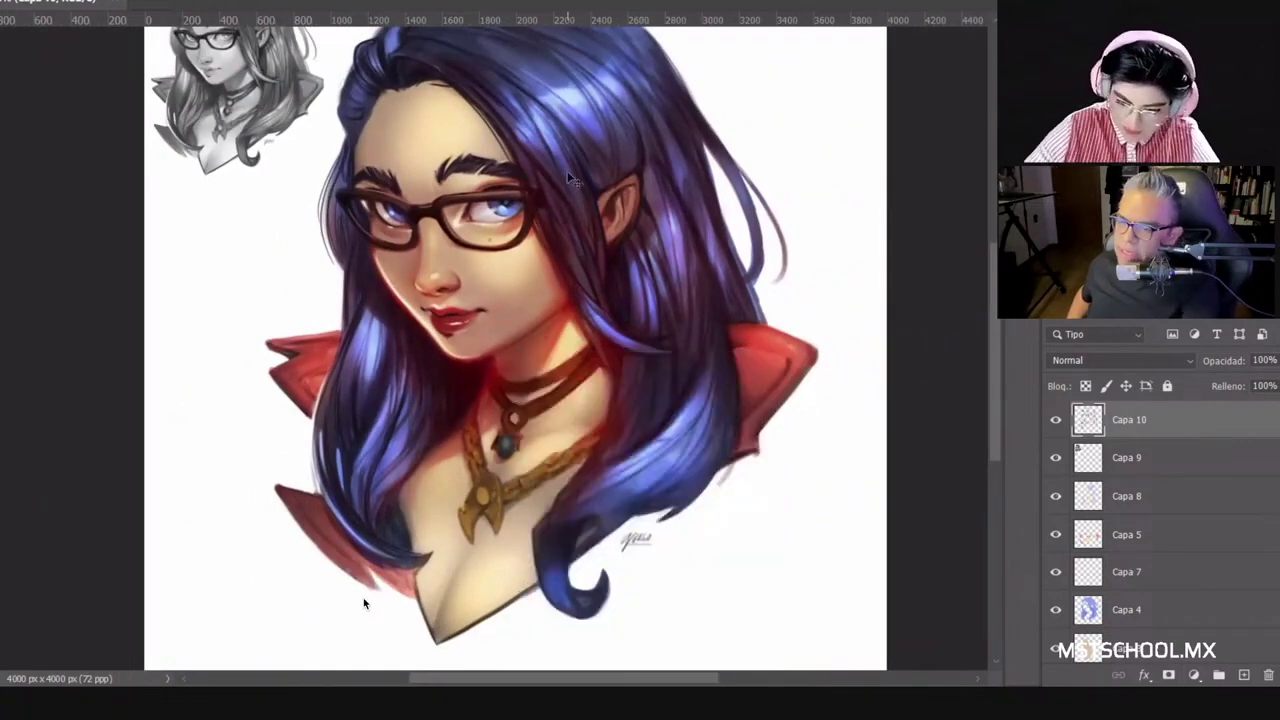
pyautogui.scroll(2, 567, 171)
pyautogui.rightClick(680, 471)
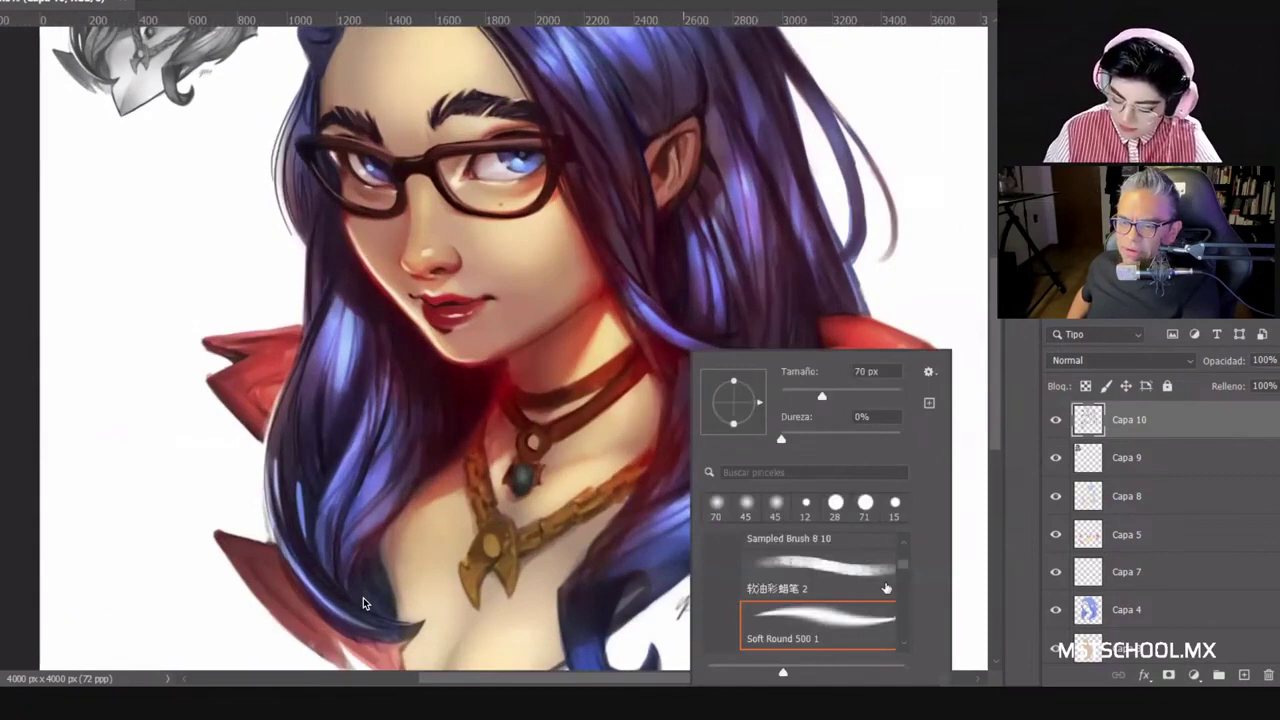
pyautogui.click(904, 643)
pyautogui.click(857, 620)
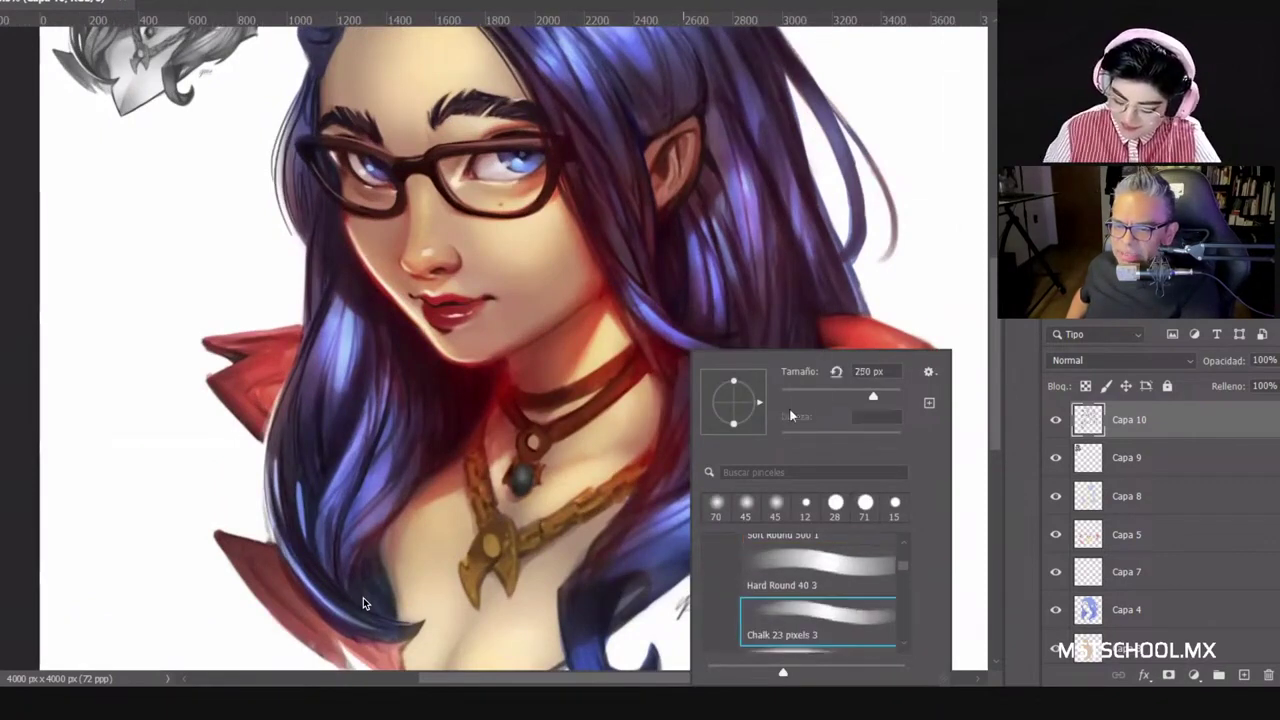
pyautogui.click(817, 394)
pyautogui.click(533, 441)
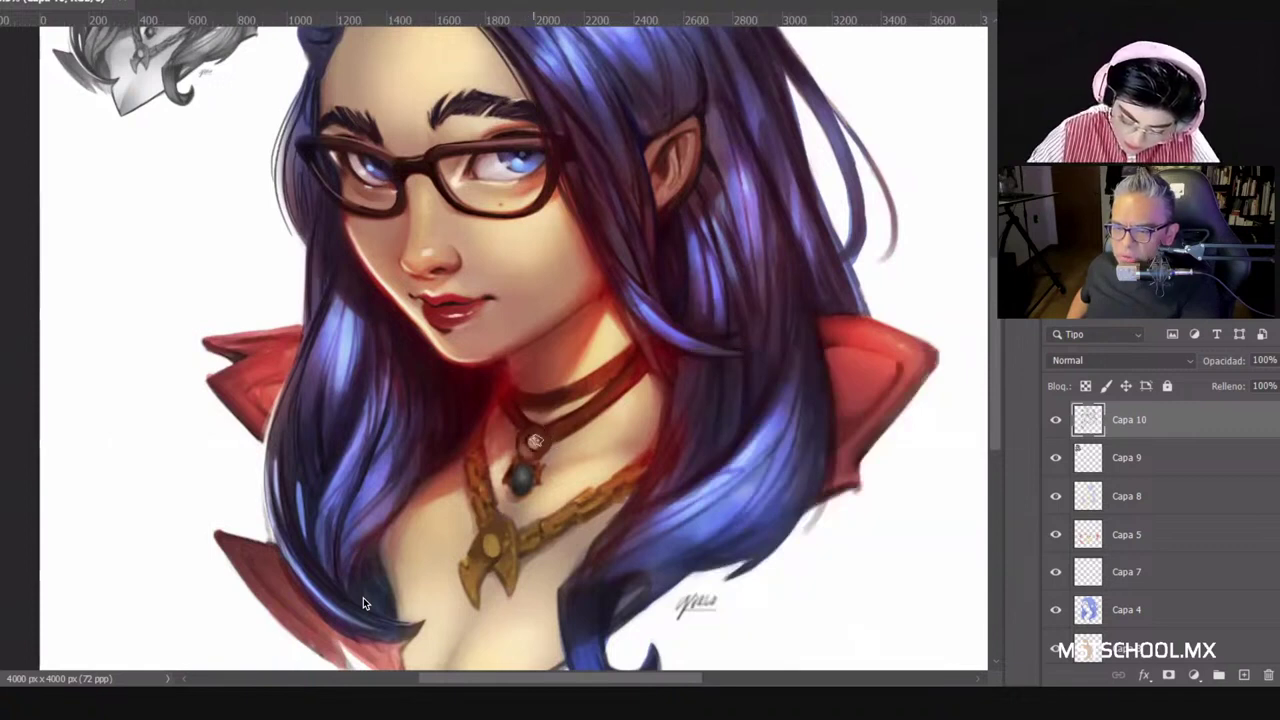
# Step: Define the choker's ring and strap edges with the Chalk brush, reducing its size to 37 px and 21 px
pyautogui.rightClick(525, 450)
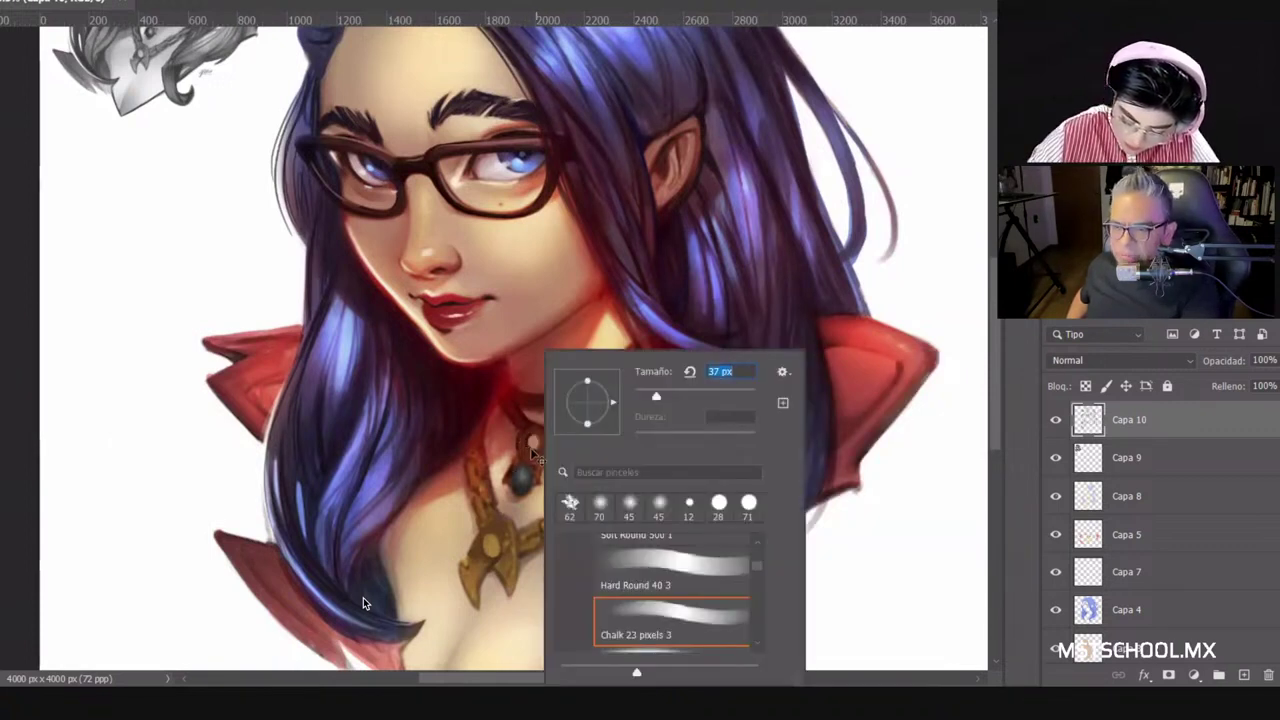
pyautogui.click(532, 452)
pyautogui.moveTo(537, 453)
pyautogui.mouseDown()
pyautogui.moveTo(548, 430)
pyautogui.moveTo(524, 453)
pyautogui.moveTo(523, 442)
pyautogui.moveTo(535, 457)
pyautogui.moveTo(550, 428)
pyautogui.mouseUp()
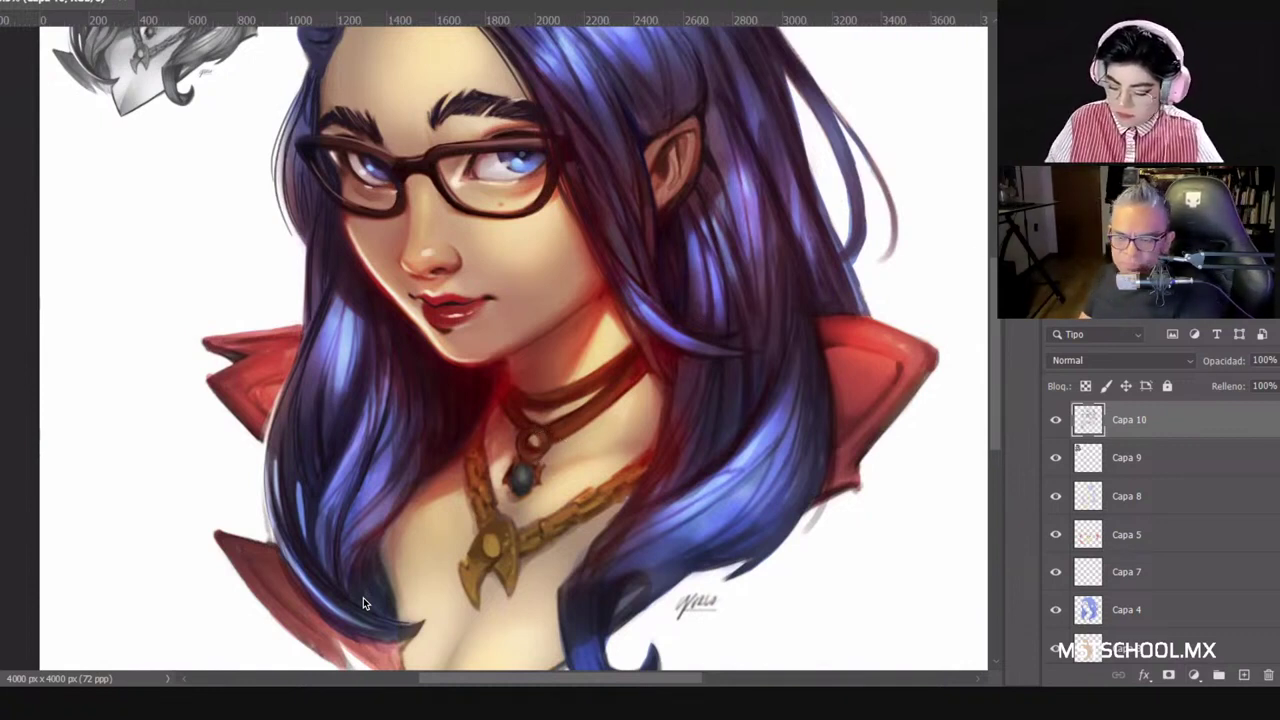
pyautogui.rightClick(570, 470)
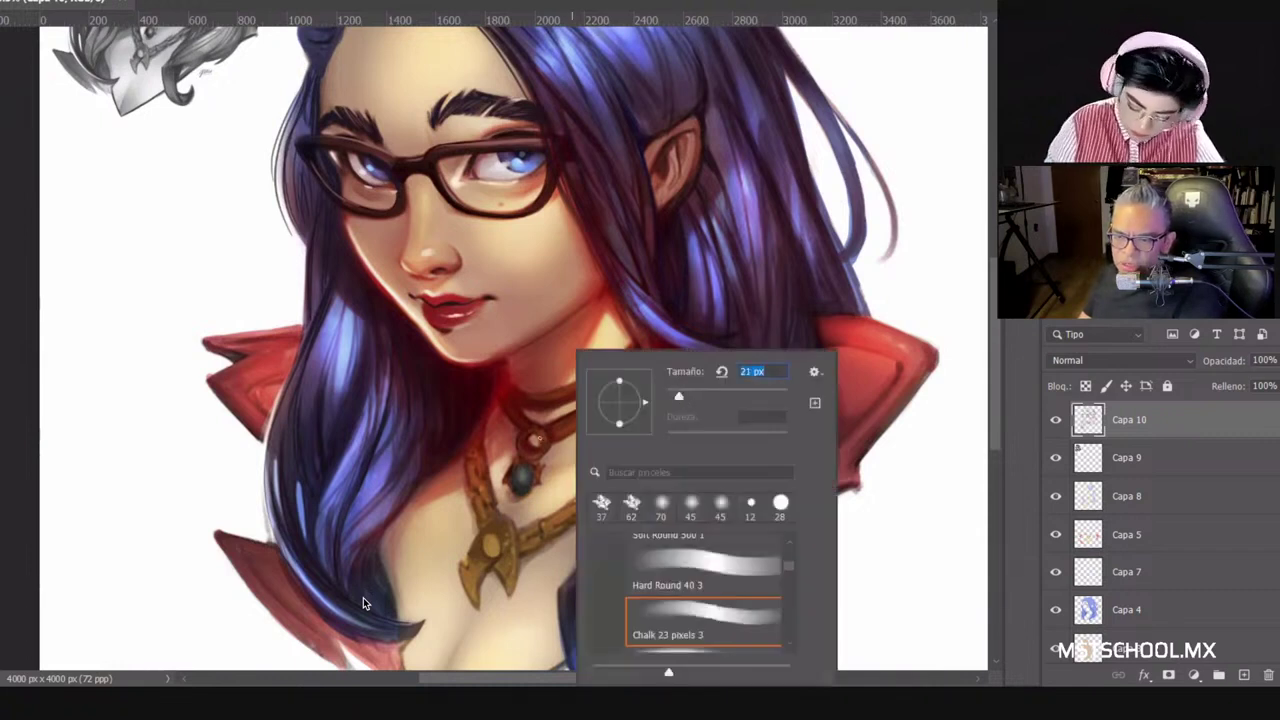
pyautogui.click(363, 603)
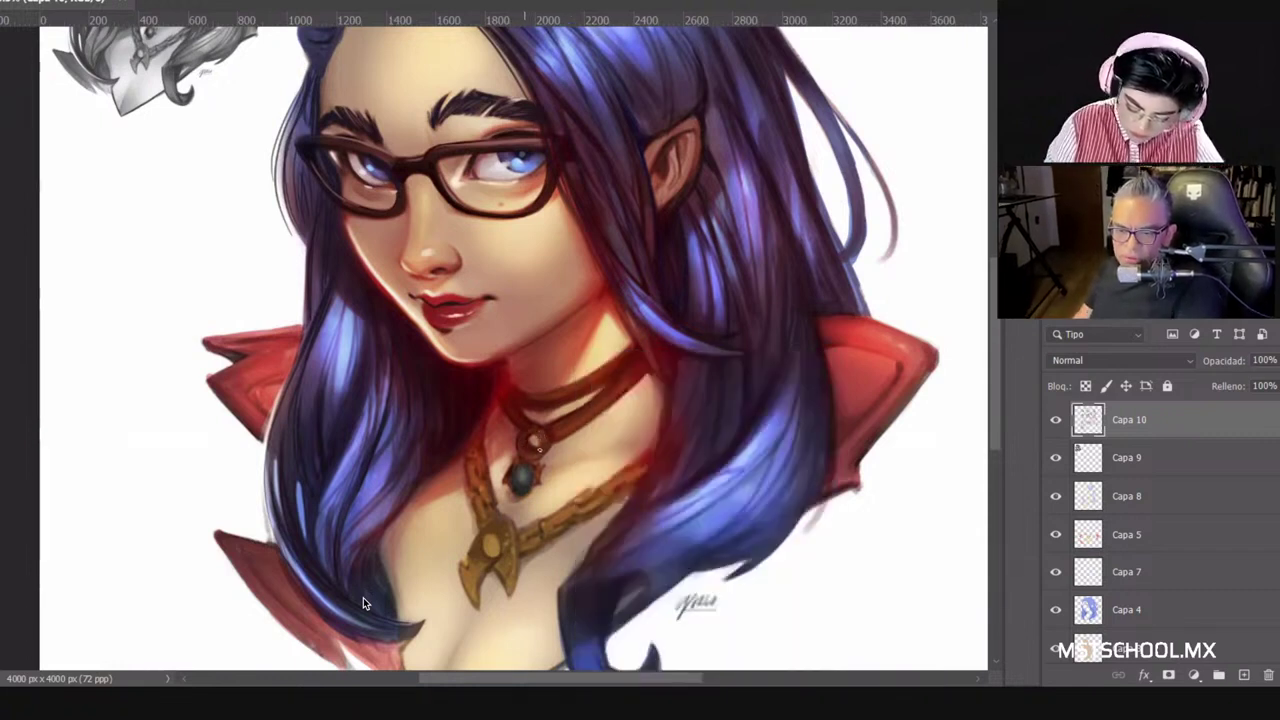
pyautogui.moveTo(532, 452); pyautogui.dragTo(540, 453)
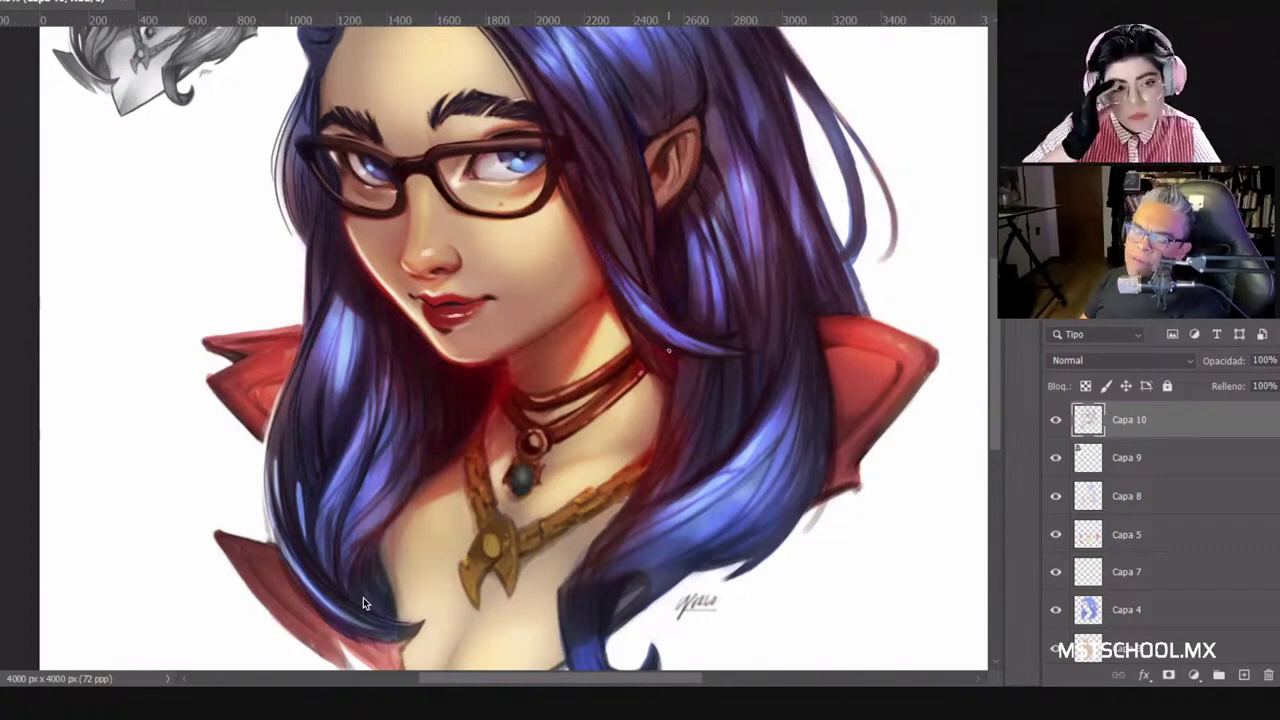
# Step: Paint finer strands in the hair falling between the glasses and the ear
pyautogui.moveTo(679, 239); pyautogui.dragTo(702, 312)
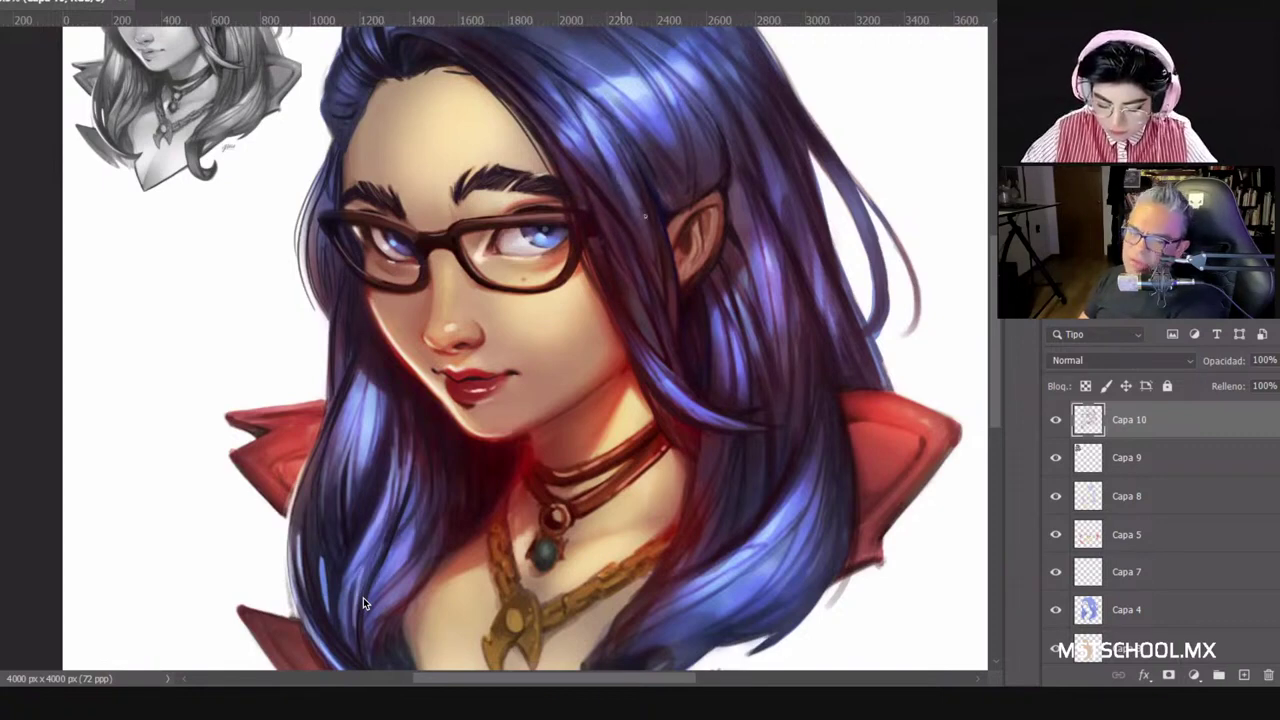
pyautogui.moveTo(632, 138); pyautogui.dragTo(675, 237)
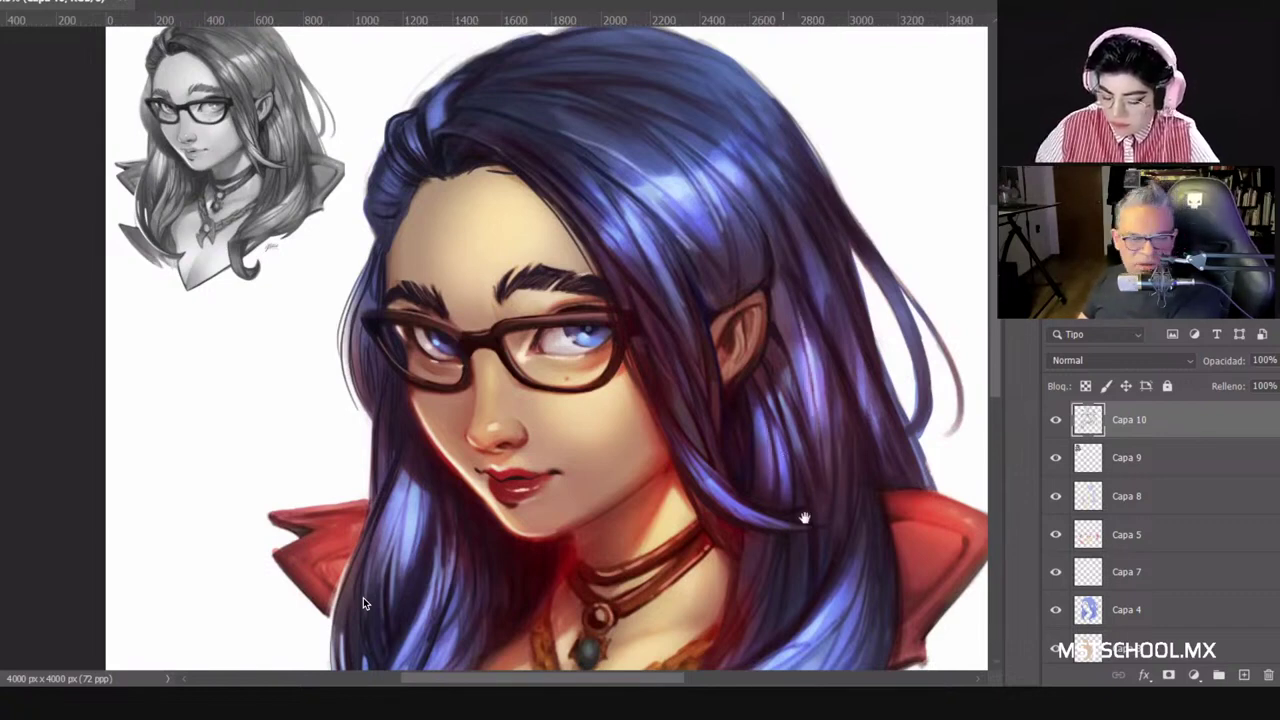
pyautogui.scroll(-5, 363, 603)
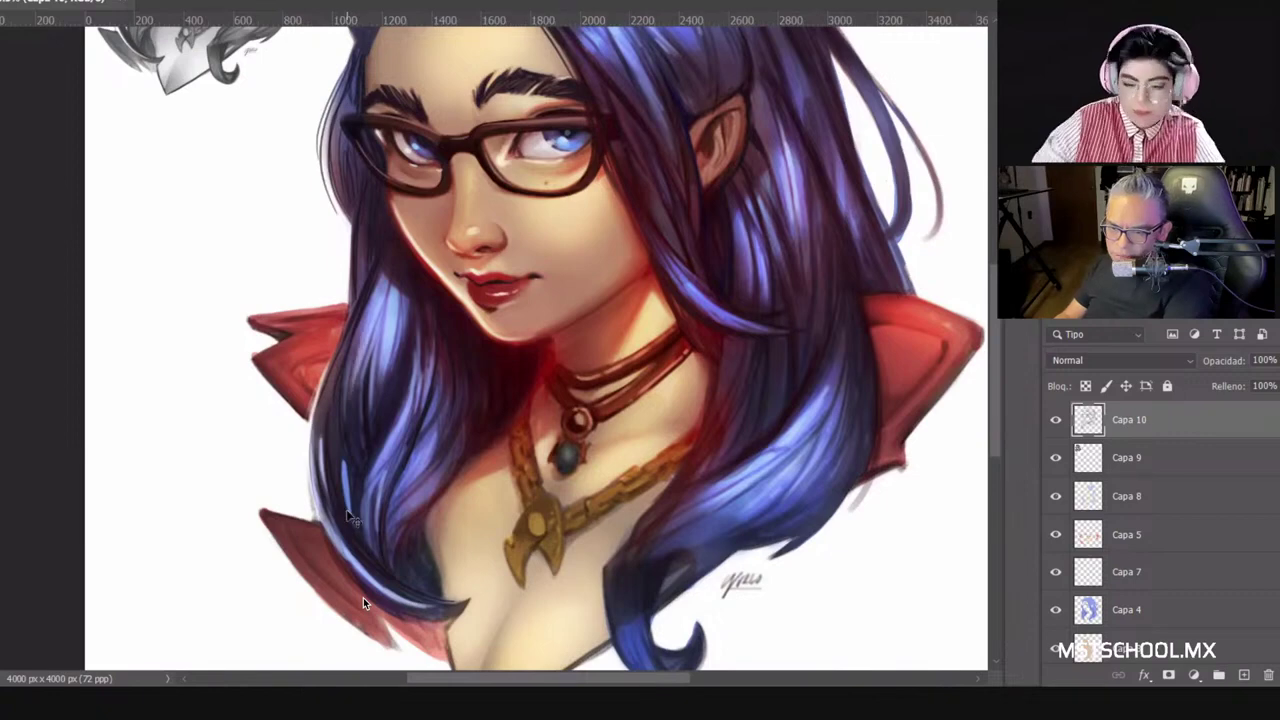
# Step: Compare the whole portrait with and without the Capa 10 detail layer
pyautogui.hotkey('ctrl', '-')
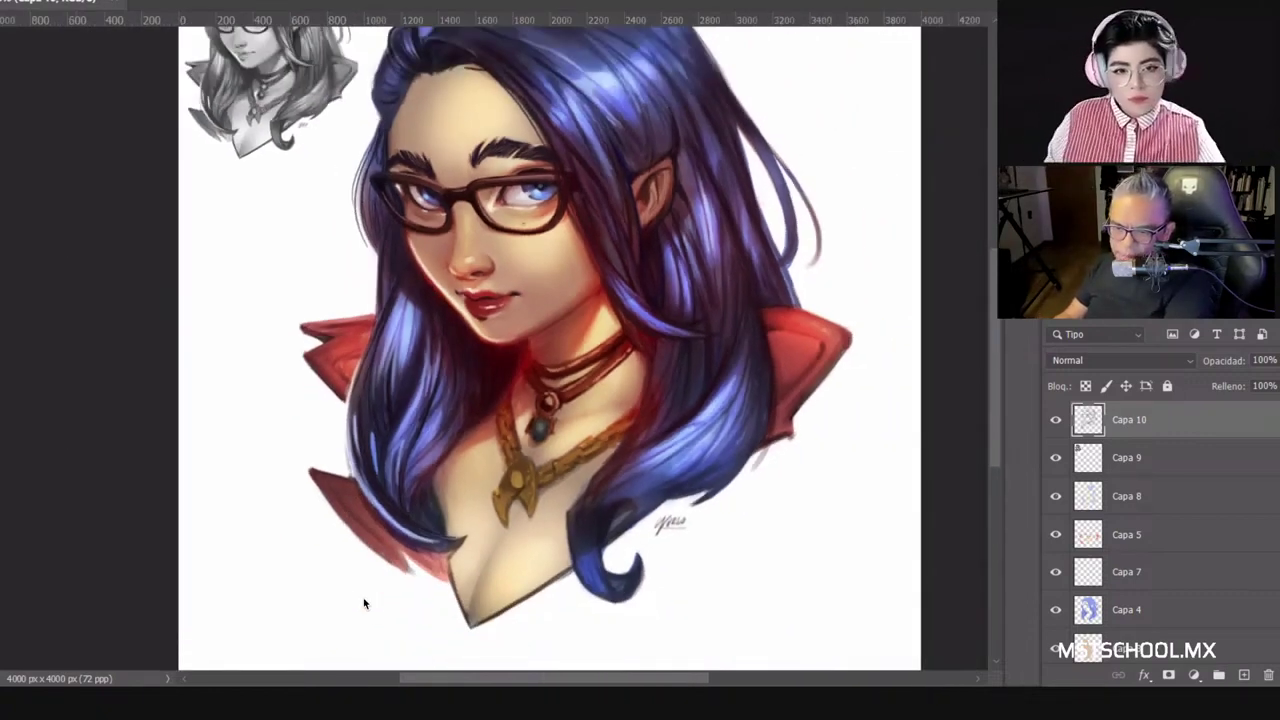
pyautogui.moveTo(748, 403); pyautogui.dragTo(768, 482)
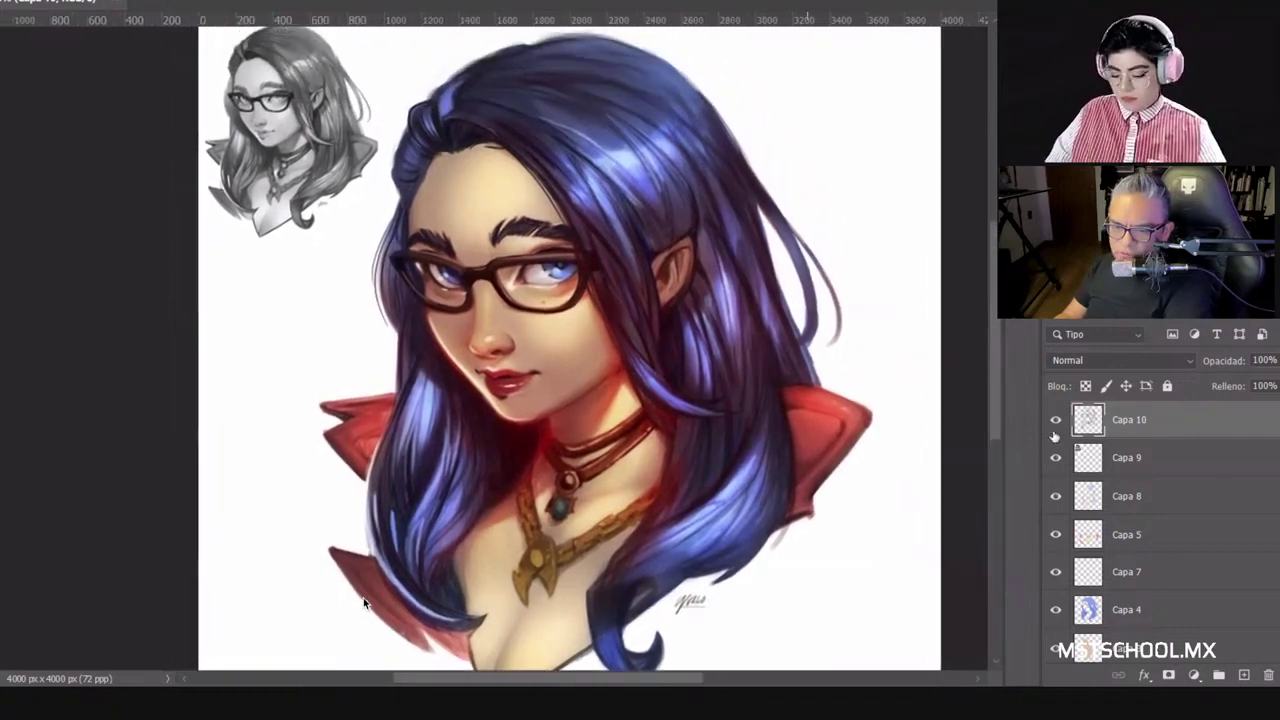
pyautogui.click(1050, 428)
pyautogui.click(1050, 428)
pyautogui.click(1050, 428)
pyautogui.click(1050, 428)
pyautogui.click(1050, 428)
pyautogui.click(1050, 428)
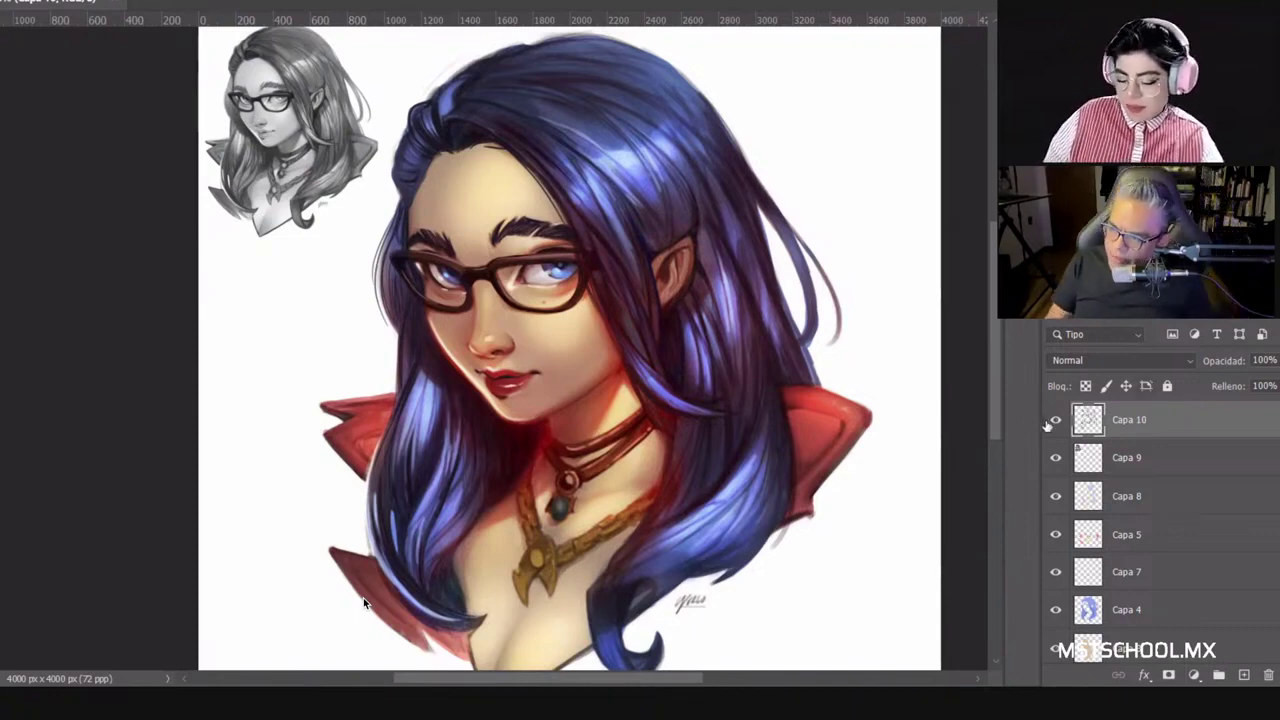
# Step: Add a new layer above Capa 10 for the small grayscale portrait and set its blend mode to Multiplicar
pyautogui.scroll(3, 364, 603)
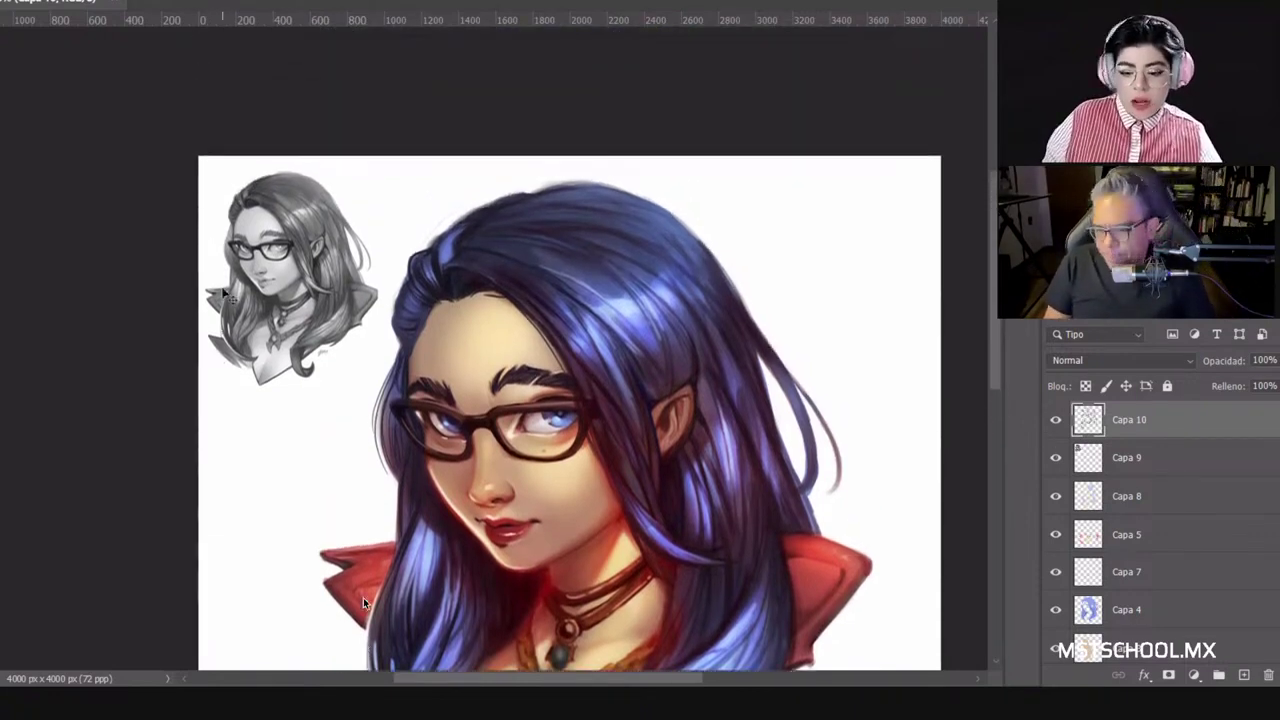
pyautogui.scroll(8, 364, 603)
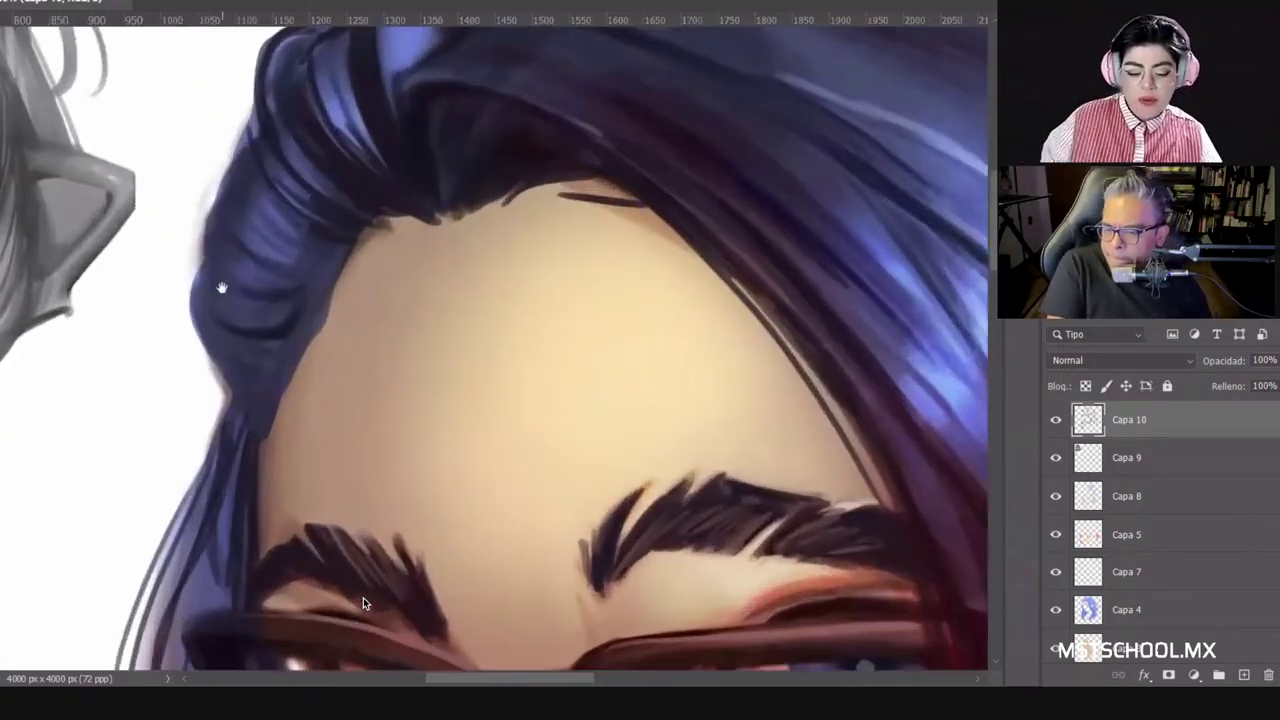
pyautogui.scroll(-8, 364, 603)
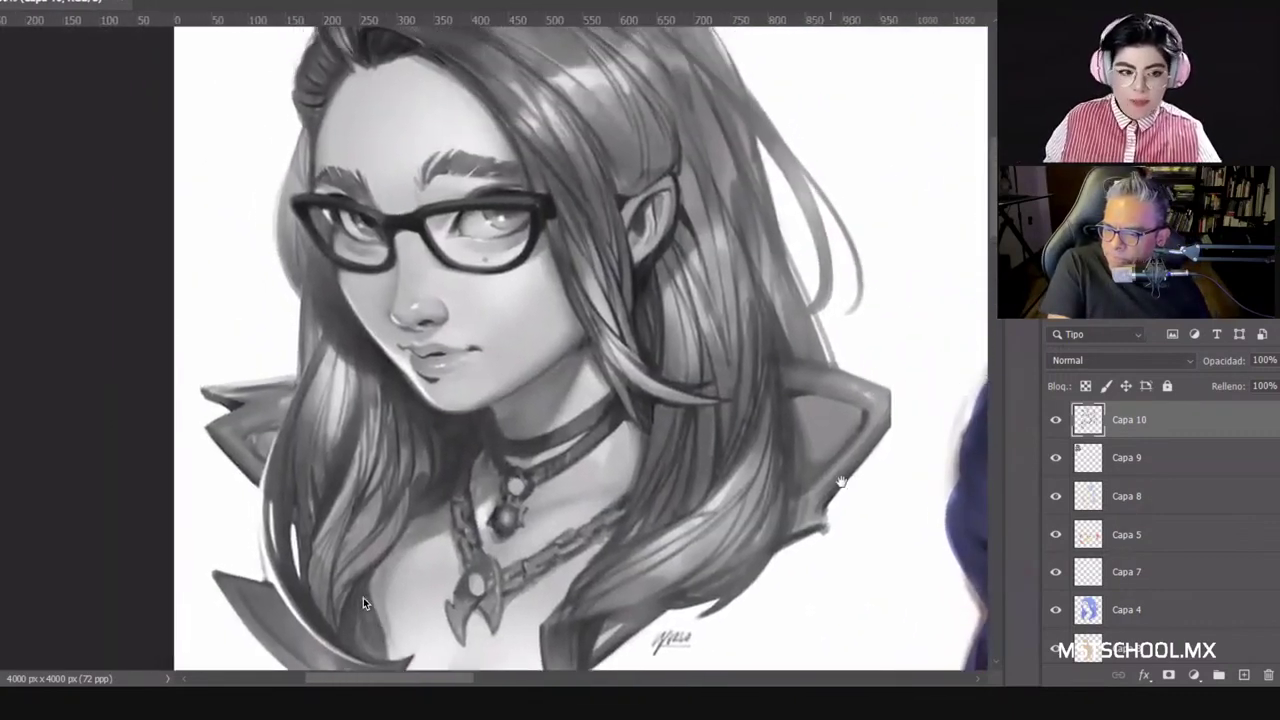
pyautogui.moveTo(841, 482); pyautogui.dragTo(855, 524)
pyautogui.moveTo(583, 400); pyautogui.dragTo(583, 423)
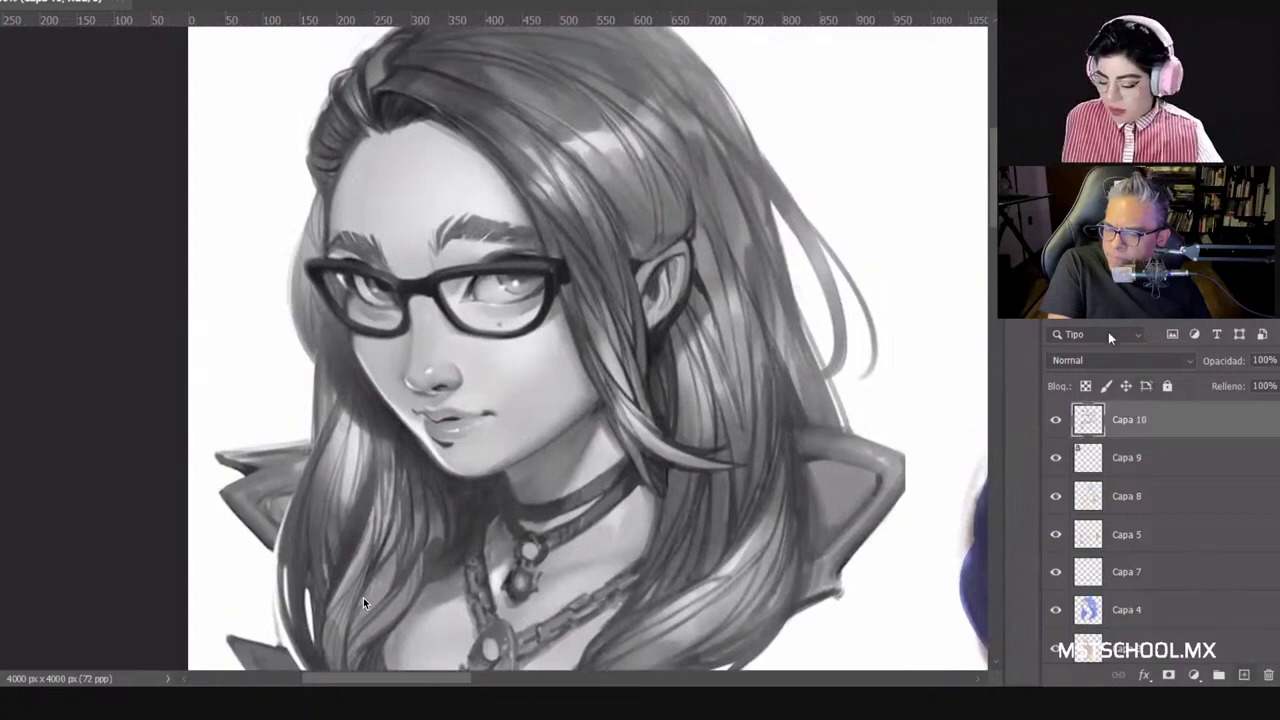
pyautogui.click(1243, 675)
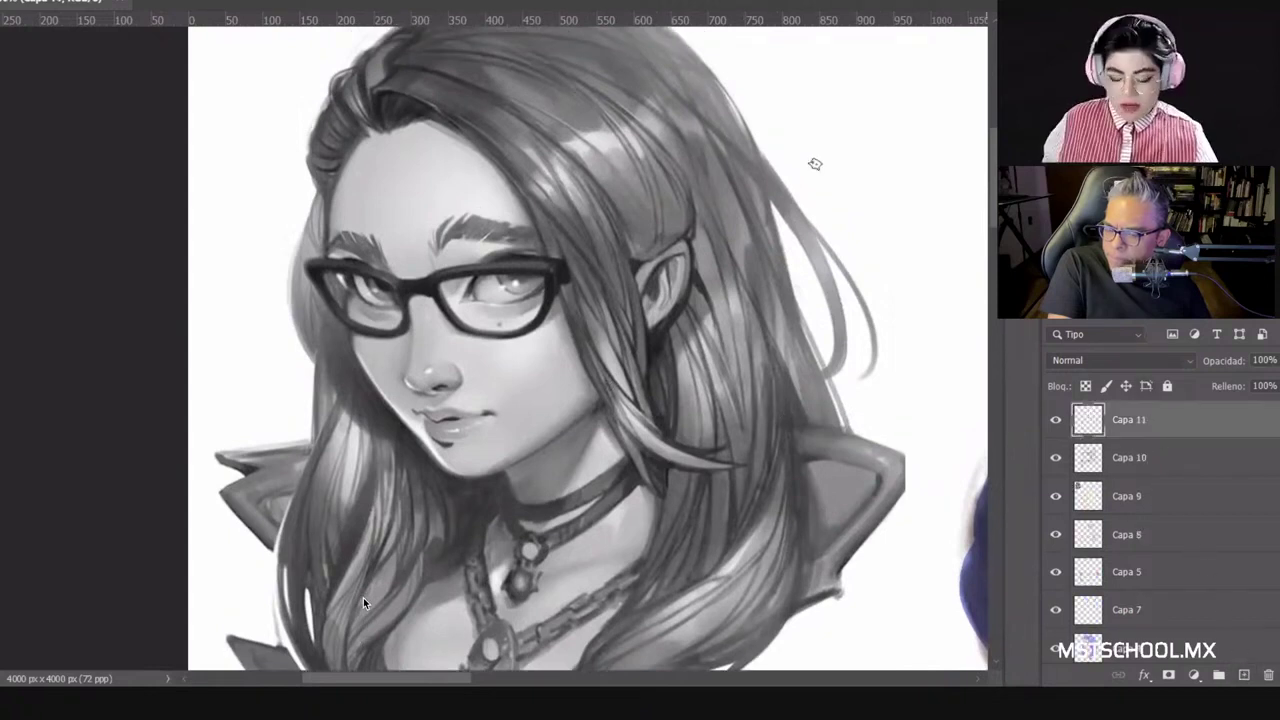
pyautogui.click(1073, 358)
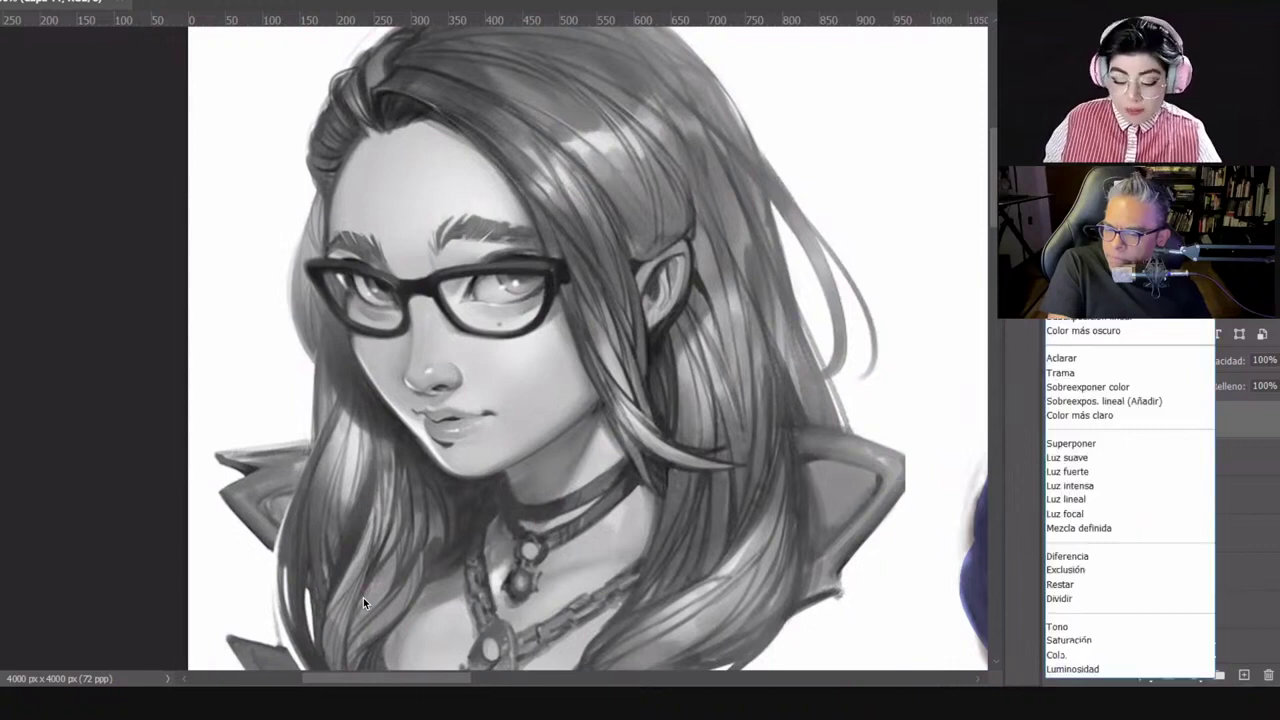
pyautogui.click(1073, 288)
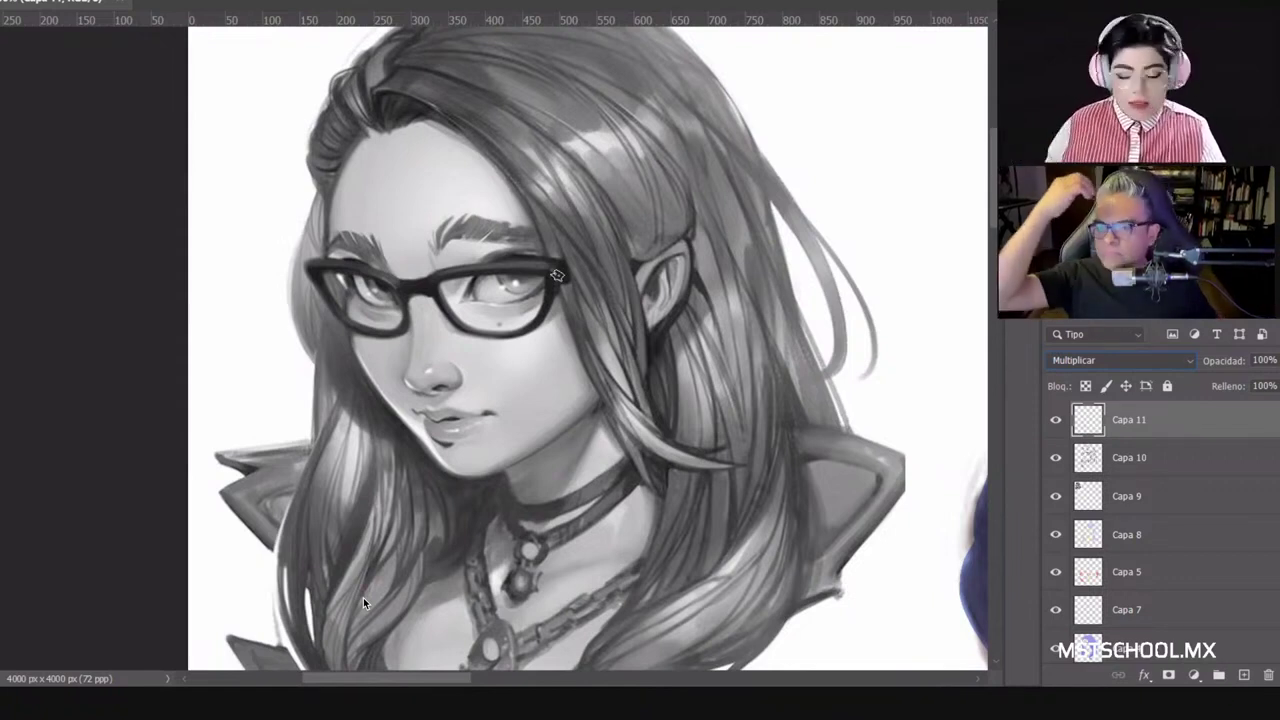
# Step: Choose the Hard Round 40 3 brush at 159 px and paint a flat tan skin tone over the grayscale face and neck
pyautogui.rightClick(571, 353)
pyautogui.click(716, 571)
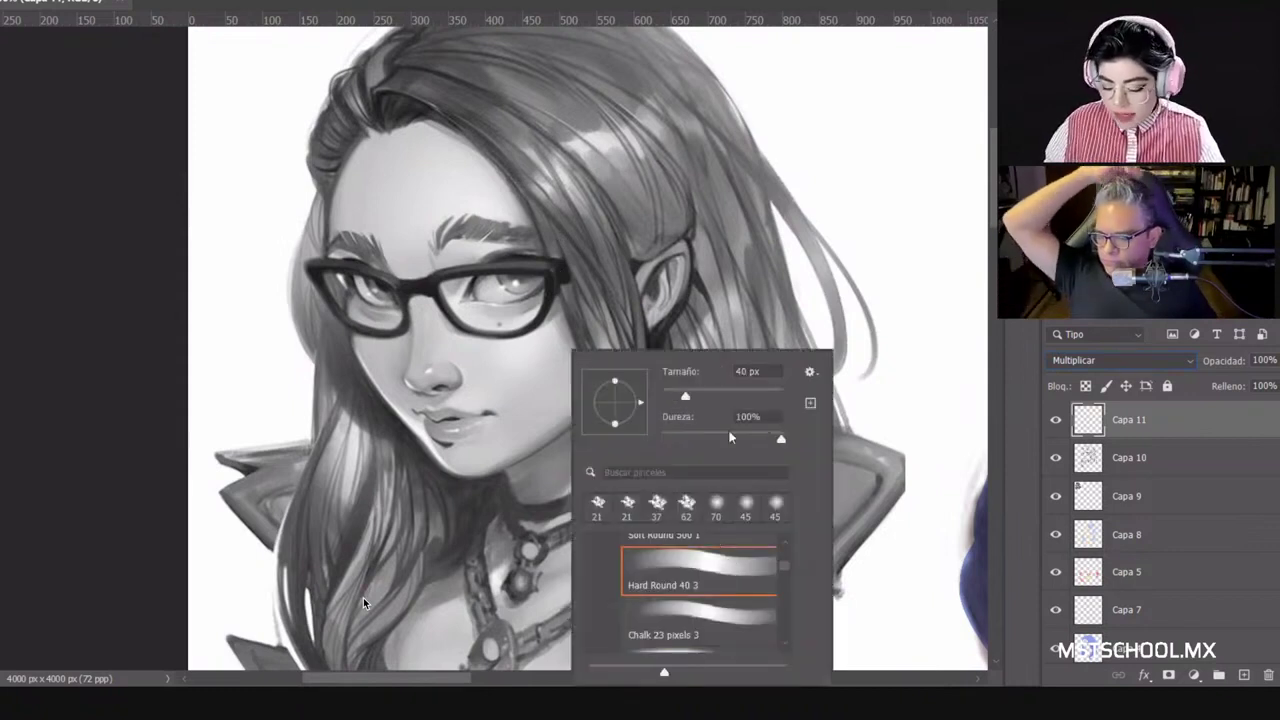
pyautogui.moveTo(685, 396); pyautogui.dragTo(739, 396)
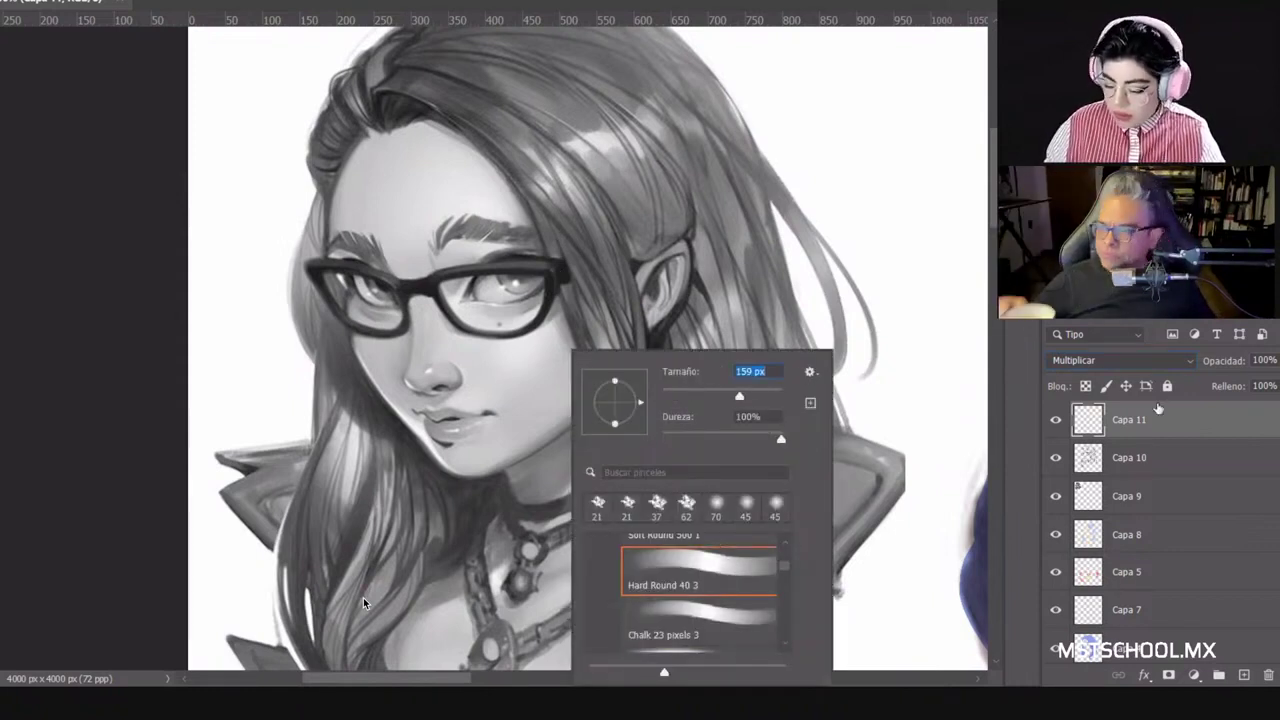
pyautogui.press('Return')
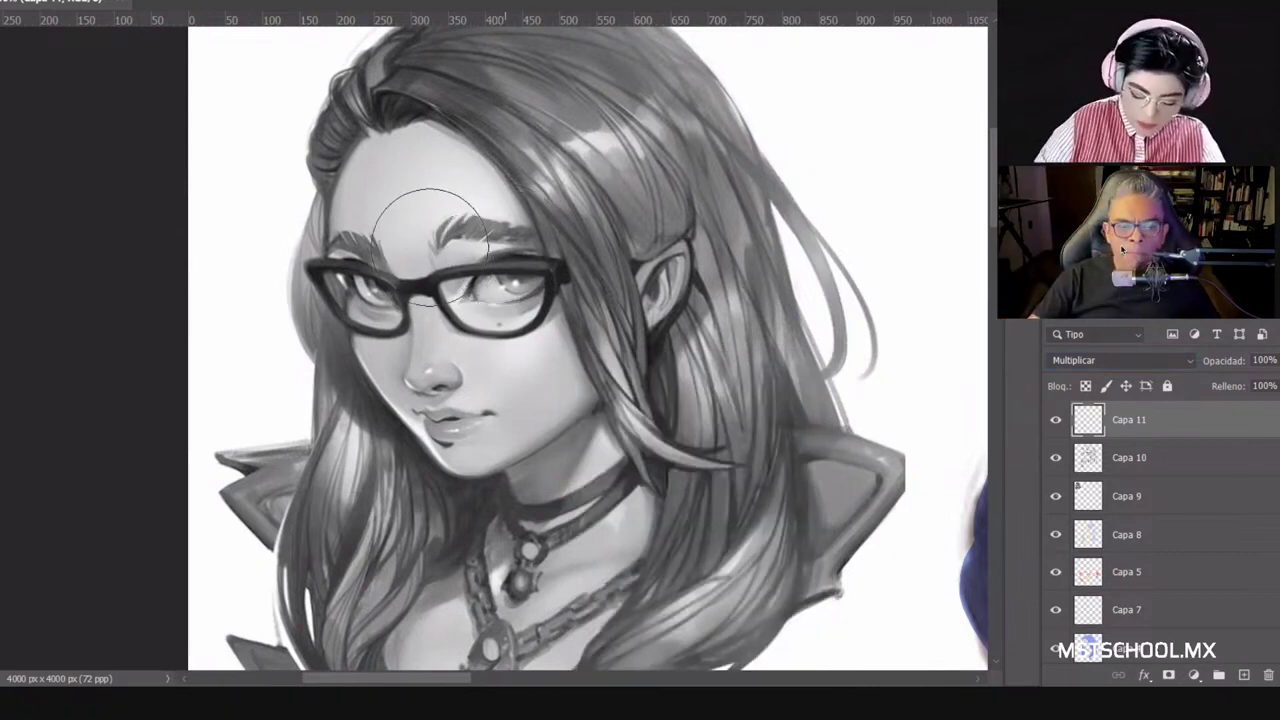
pyautogui.moveTo(494, 368)
pyautogui.mouseDown()
pyautogui.moveTo(533, 433)
pyautogui.moveTo(409, 200)
pyautogui.moveTo(390, 360)
pyautogui.moveTo(520, 235)
pyautogui.moveTo(372, 330)
pyautogui.moveTo(465, 460)
pyautogui.moveTo(618, 325)
pyautogui.moveTo(606, 395)
pyautogui.moveTo(478, 432)
pyautogui.mouseUp()
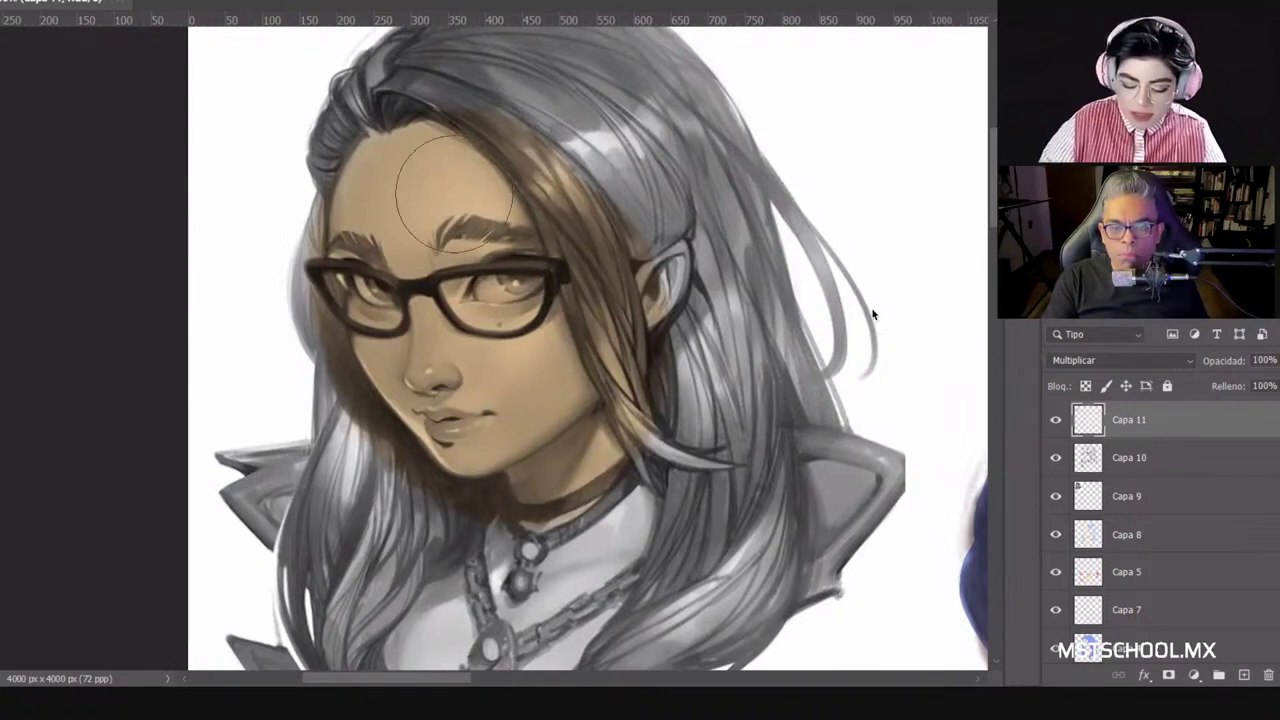
pyautogui.moveTo(452, 194)
pyautogui.mouseDown()
pyautogui.moveTo(466, 472)
pyautogui.moveTo(534, 418)
pyautogui.moveTo(506, 288)
pyautogui.moveTo(620, 378)
pyautogui.moveTo(472, 147)
pyautogui.moveTo(485, 420)
pyautogui.moveTo(435, 265)
pyautogui.mouseUp()
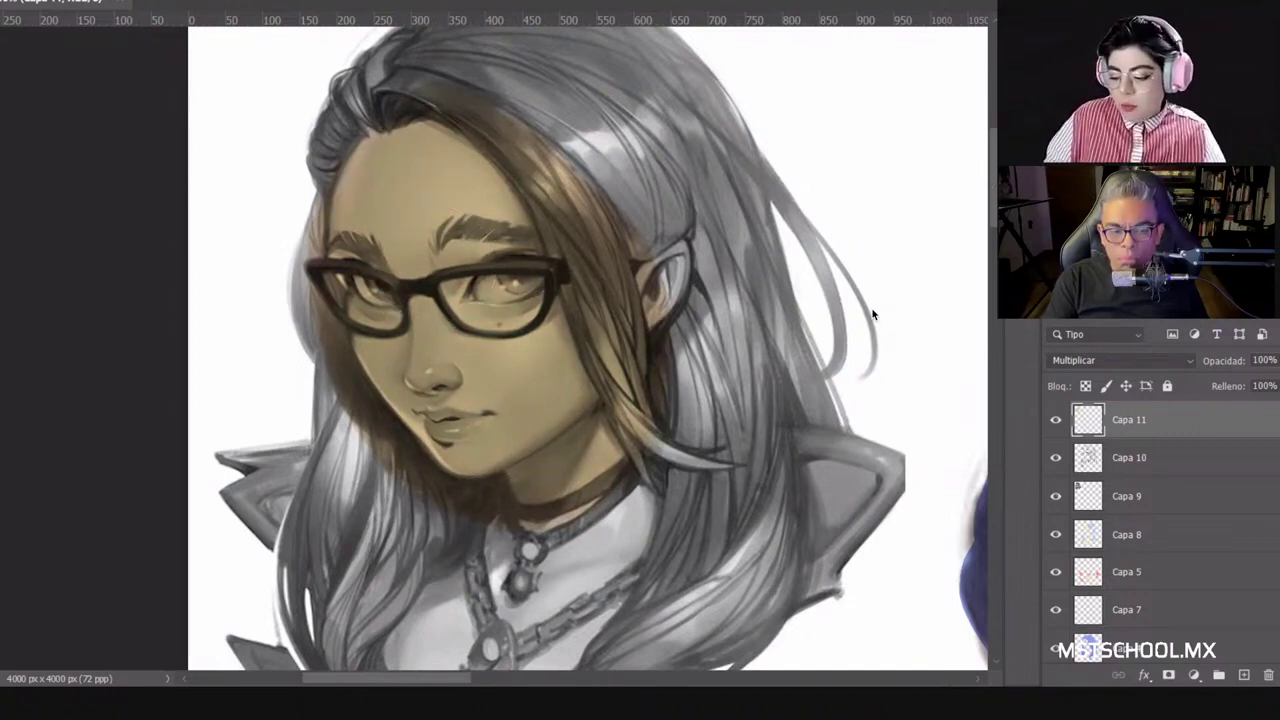
pyautogui.moveTo(478, 202)
pyautogui.mouseDown()
pyautogui.moveTo(446, 461)
pyautogui.moveTo(477, 337)
pyautogui.moveTo(532, 287)
pyautogui.moveTo(622, 405)
pyautogui.moveTo(487, 110)
pyautogui.moveTo(408, 352)
pyautogui.moveTo(432, 430)
pyautogui.moveTo(617, 315)
pyautogui.moveTo(422, 276)
pyautogui.mouseUp()
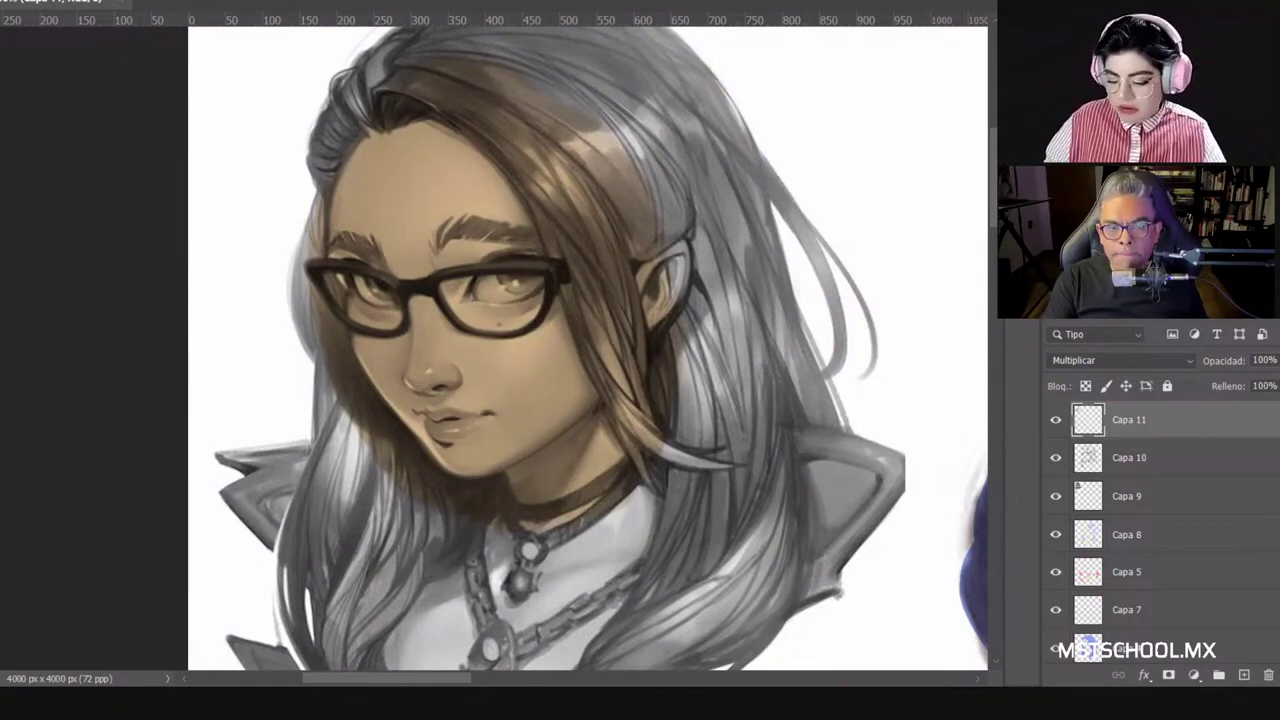
# Step: Paint a flat violet-blue base colour over the hair of the grayscale portrait
pyautogui.moveTo(368, 492)
pyautogui.mouseDown()
pyautogui.moveTo(338, 478)
pyautogui.moveTo(398, 580)
pyautogui.mouseUp()
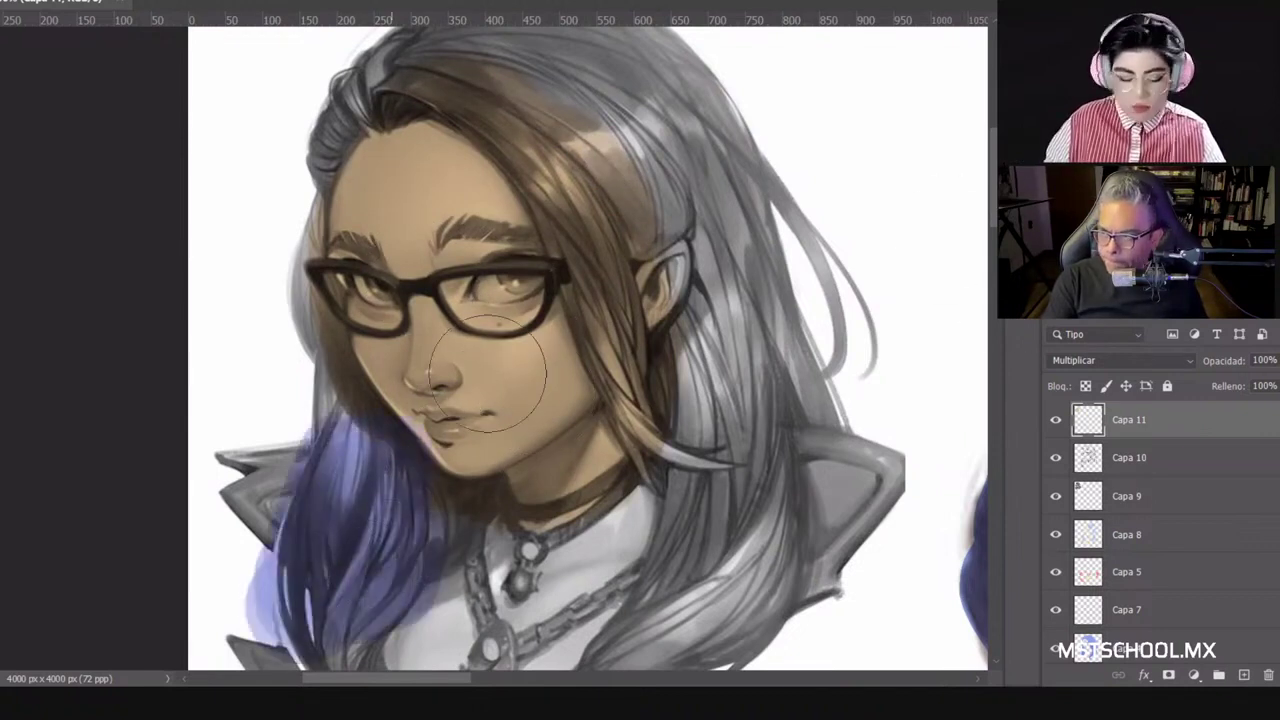
pyautogui.moveTo(734, 236)
pyautogui.mouseDown()
pyautogui.moveTo(668, 148)
pyautogui.moveTo(568, 100)
pyautogui.moveTo(618, 284)
pyautogui.moveTo(609, 207)
pyautogui.moveTo(727, 302)
pyautogui.moveTo(745, 302)
pyautogui.moveTo(732, 564)
pyautogui.moveTo(652, 182)
pyautogui.mouseUp()
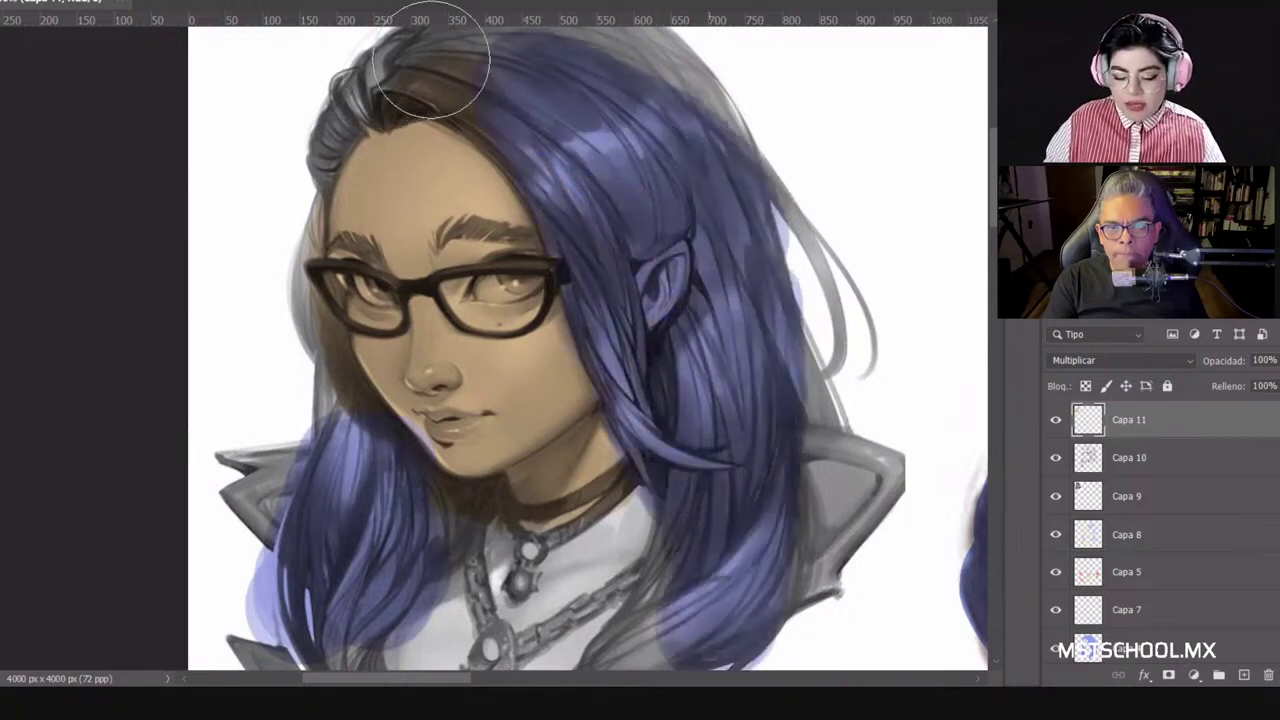
pyautogui.moveTo(430, 60)
pyautogui.mouseDown()
pyautogui.moveTo(639, 154)
pyautogui.moveTo(652, 127)
pyautogui.moveTo(542, 67)
pyautogui.moveTo(697, 129)
pyautogui.moveTo(757, 306)
pyautogui.moveTo(769, 394)
pyautogui.moveTo(737, 265)
pyautogui.mouseUp()
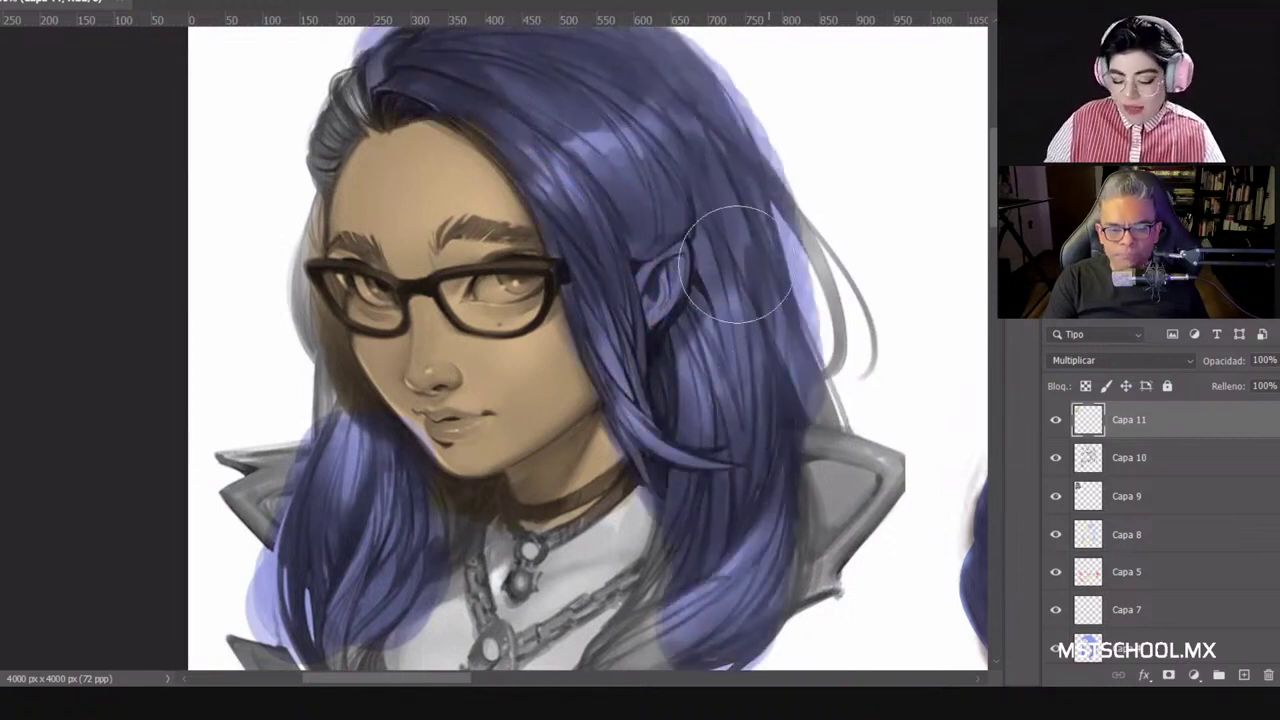
# Step: Add a new layer above Capa 11 for lighting the small portrait and set its blend mode to Superponer
pyautogui.click(1244, 677)
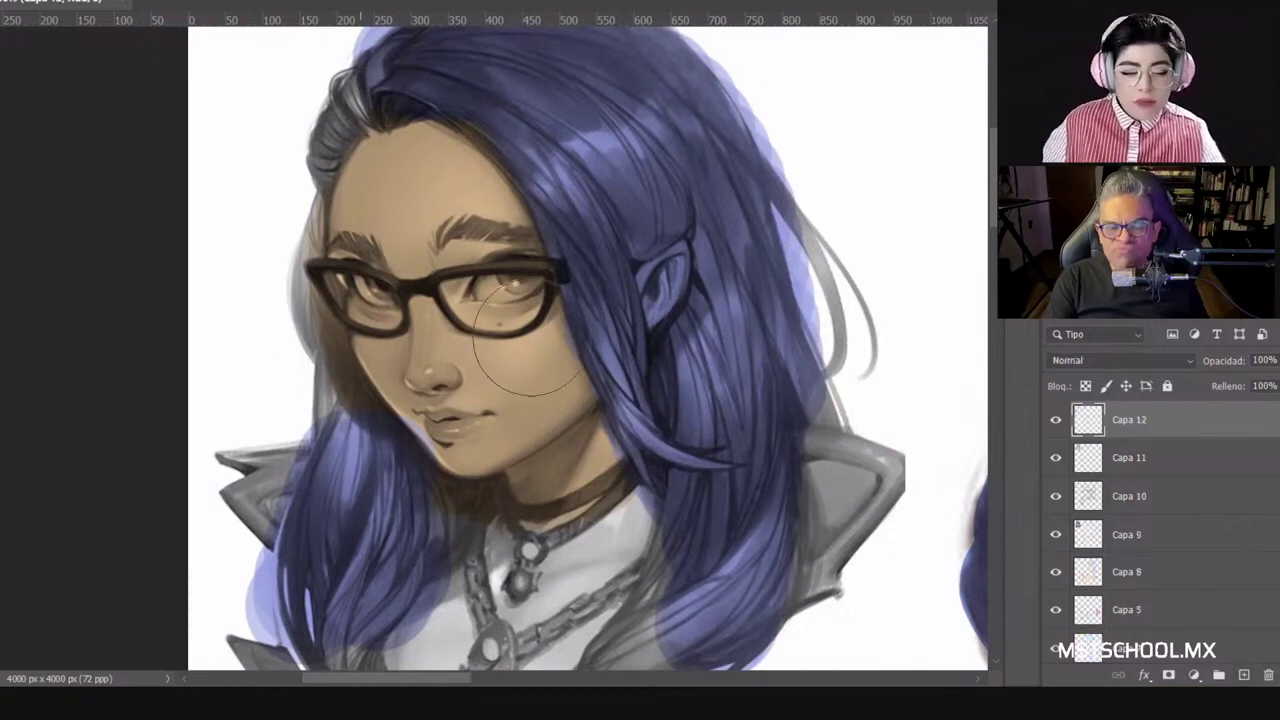
pyautogui.click(1107, 362)
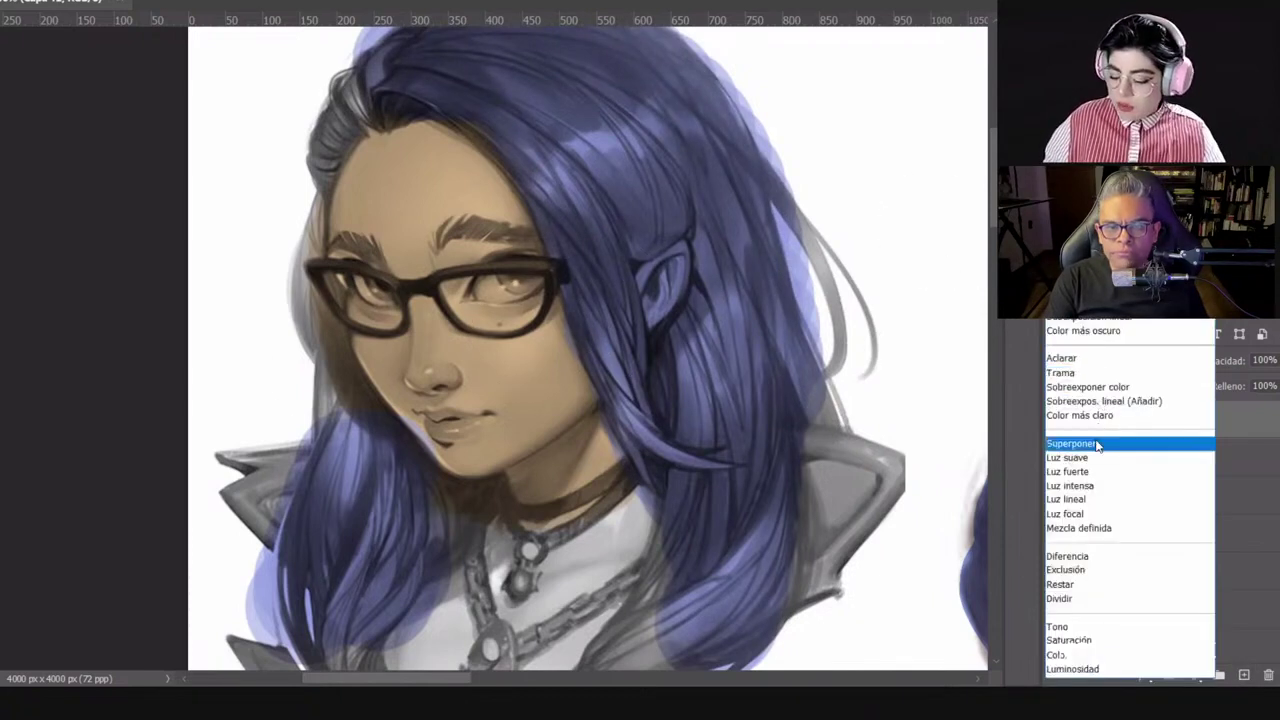
pyautogui.click(1075, 443)
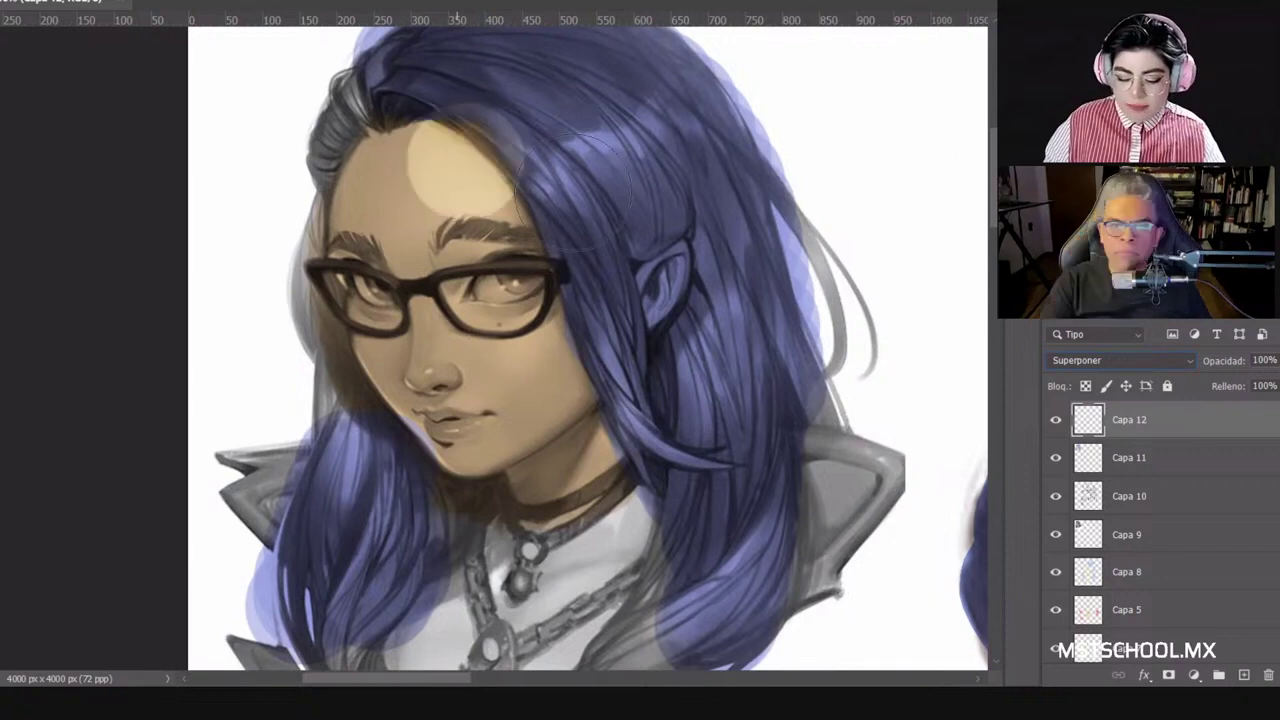
# Step: Choose the Circular difuso soft brush and set its size to 172 px
pyautogui.rightClick(463, 161)
pyautogui.scroll(2, 665, 433)
pyautogui.click(665, 432)
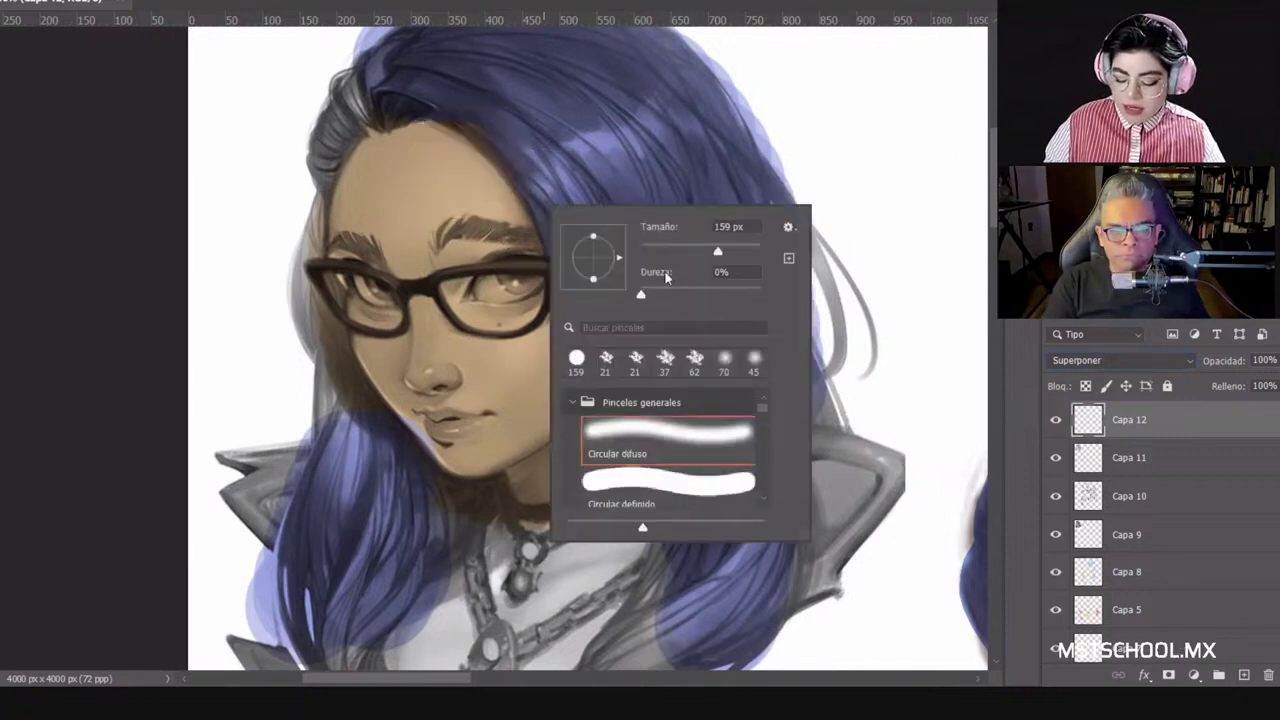
pyautogui.moveTo(703, 255); pyautogui.dragTo(681, 252)
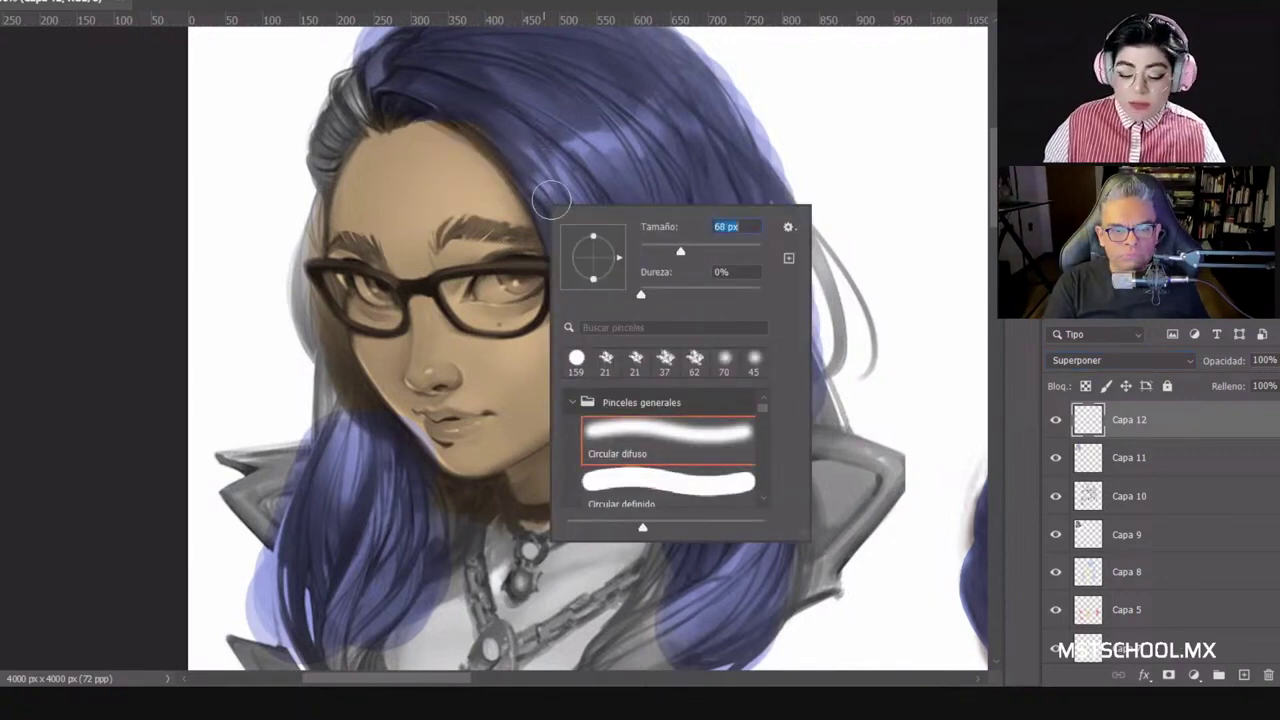
pyautogui.write('172')
pyautogui.press('Return')
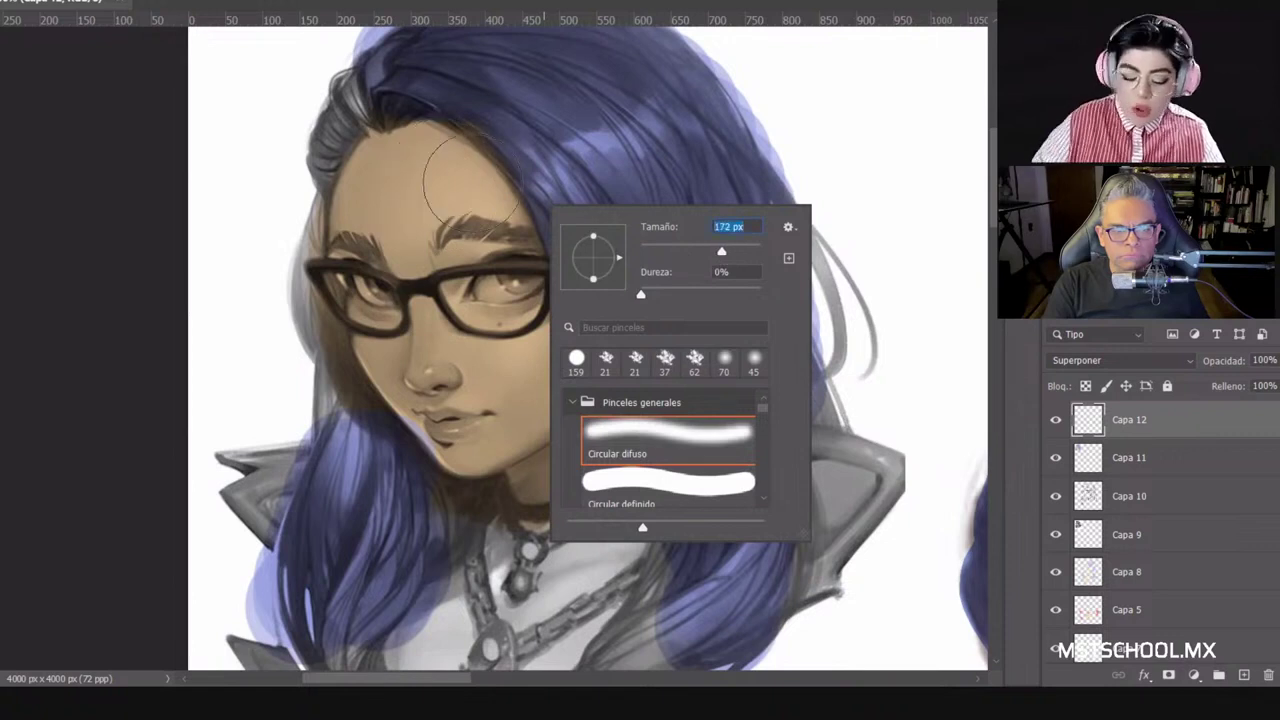
# Step: Paint soft warm light over the small portrait's forehead, cheeks, nose and neck on the Superponer layer
pyautogui.moveTo(445, 180)
pyautogui.mouseDown()
pyautogui.moveTo(428, 228)
pyautogui.moveTo(453, 147)
pyautogui.moveTo(482, 205)
pyautogui.moveTo(398, 166)
pyautogui.moveTo(482, 175)
pyautogui.moveTo(409, 225)
pyautogui.moveTo(430, 142)
pyautogui.moveTo(400, 178)
pyautogui.mouseUp()
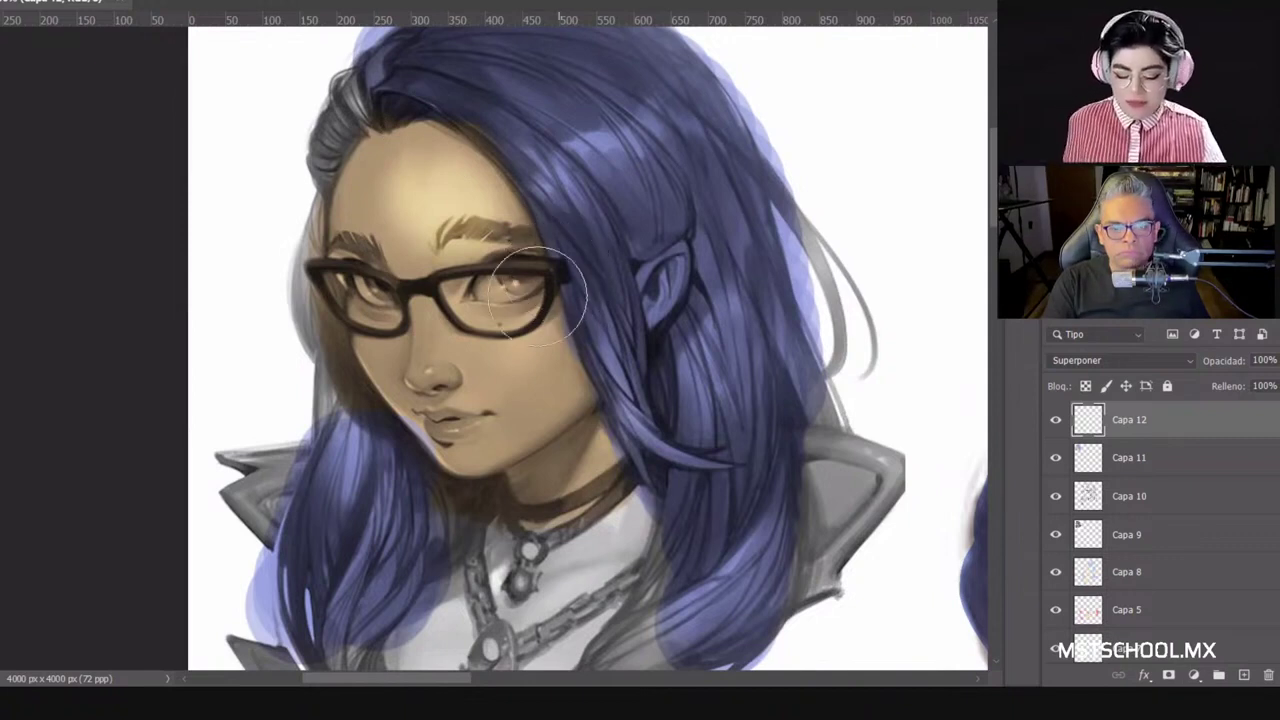
pyautogui.moveTo(543, 300); pyautogui.dragTo(490, 362)
pyautogui.moveTo(398, 343)
pyautogui.mouseDown()
pyautogui.moveTo(508, 450)
pyautogui.moveTo(512, 381)
pyautogui.moveTo(532, 359)
pyautogui.moveTo(554, 450)
pyautogui.mouseUp()
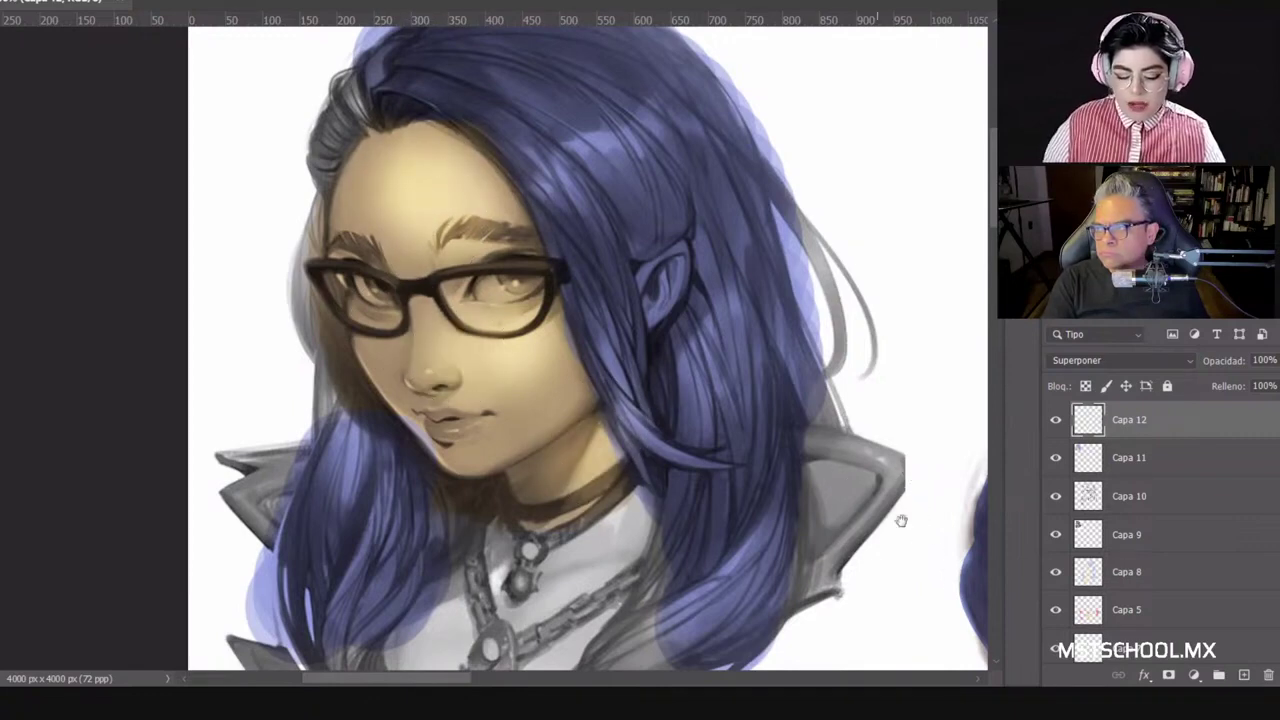
# Step: Show both portraits together and compare the small one with and without the Capa 12 light layer
pyautogui.moveTo(812, 385)
pyautogui.mouseDown()
pyautogui.moveTo(412, 185)
pyautogui.moveTo(417, 173)
pyautogui.mouseUp()
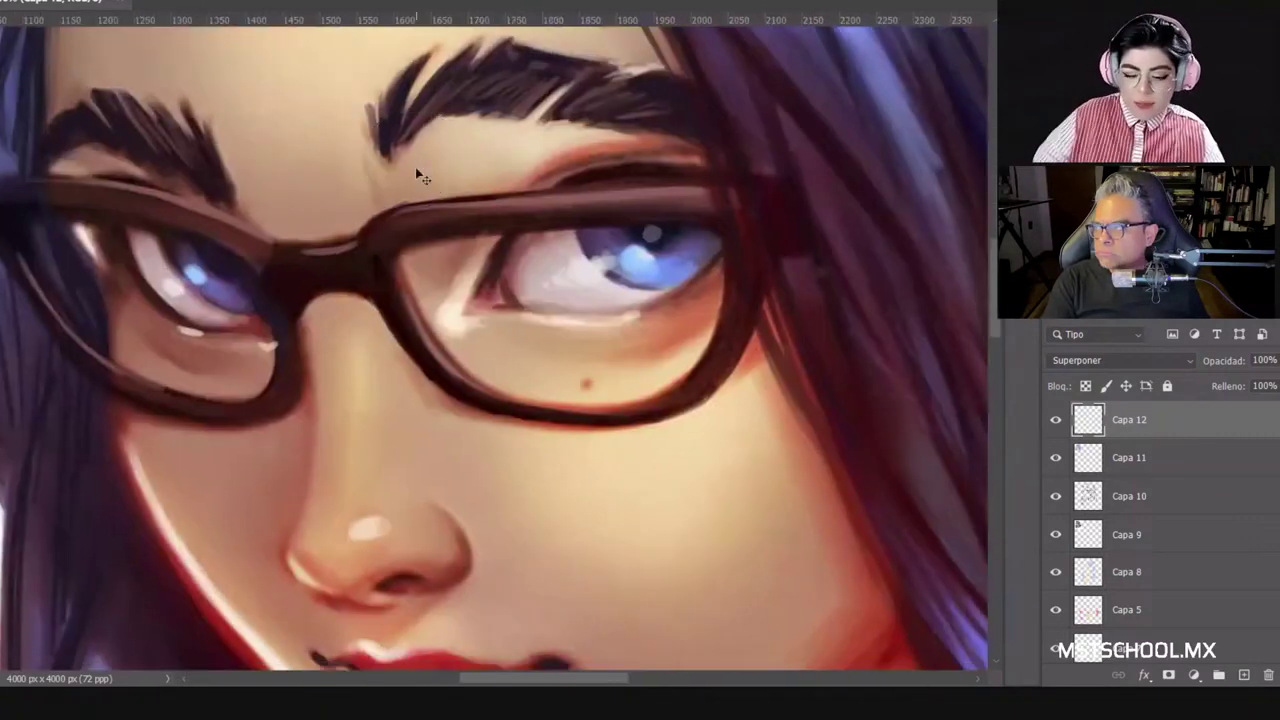
pyautogui.scroll(-3, 415, 167)
pyautogui.scroll(-4, 416, 169)
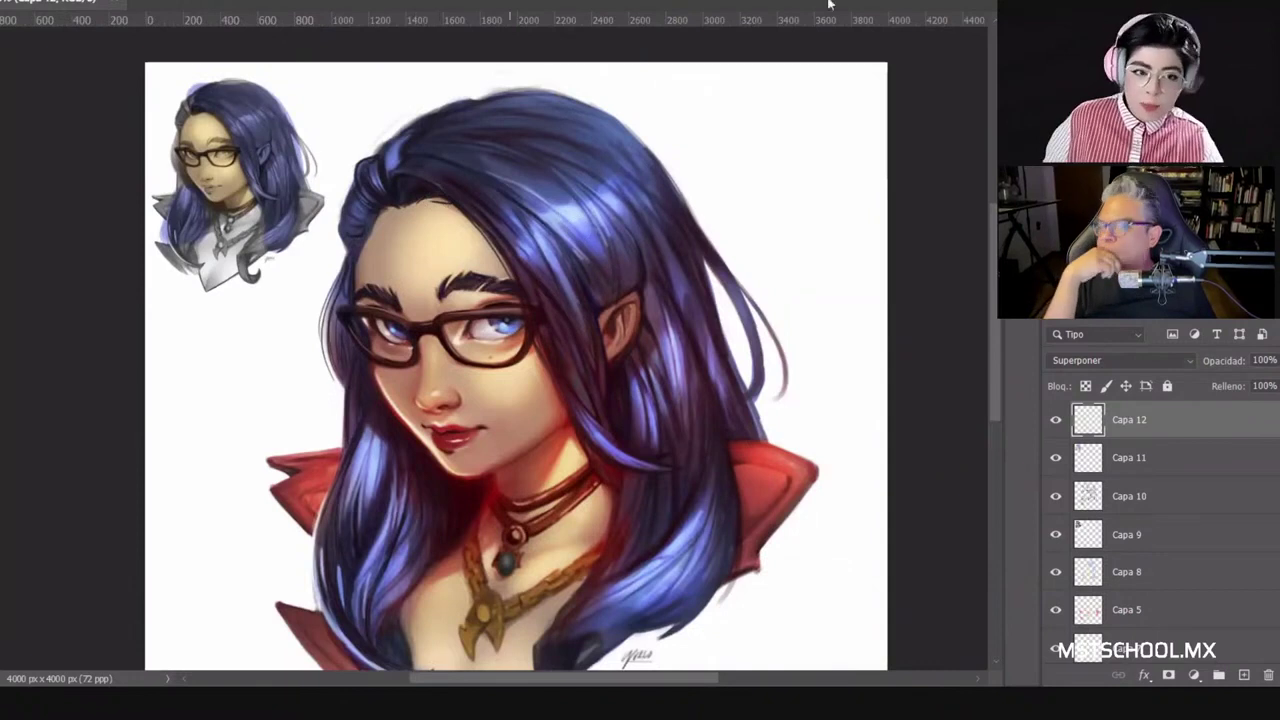
pyautogui.click(1057, 423)
pyautogui.click(1056, 420)
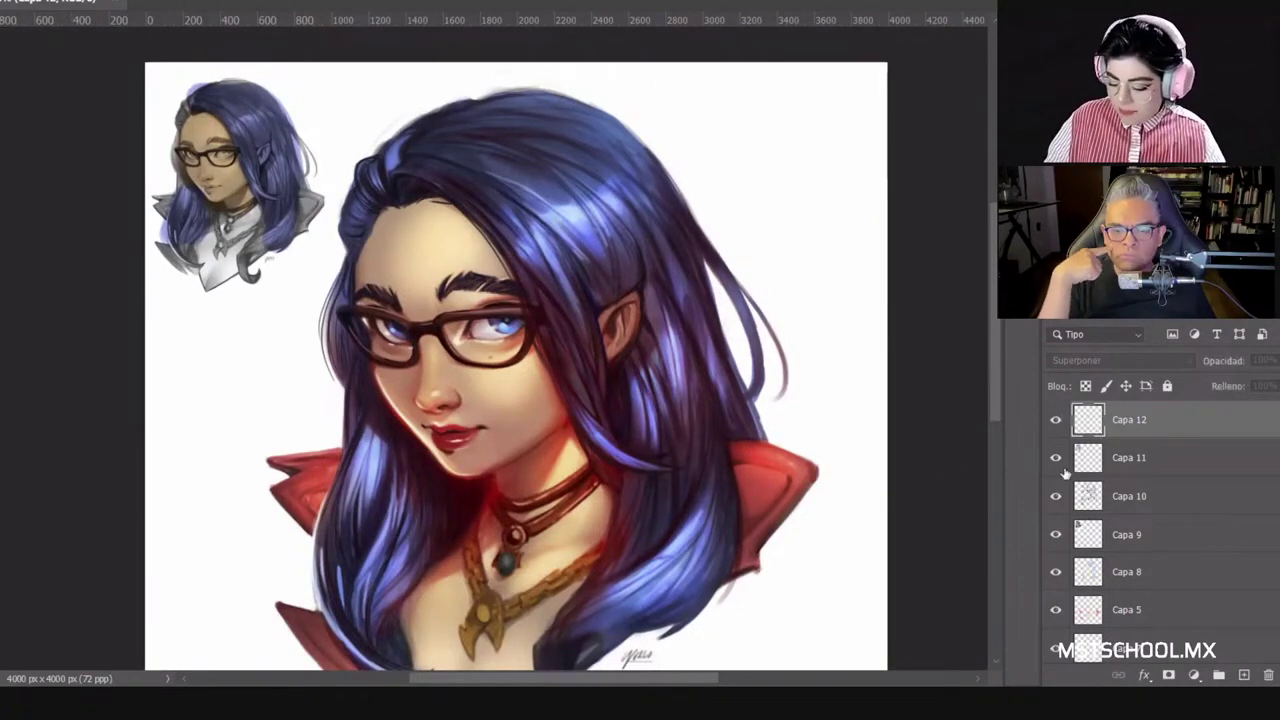
# Step: Compare the large portrait with and without the Capa 10 detail layer
pyautogui.click(1056, 496)
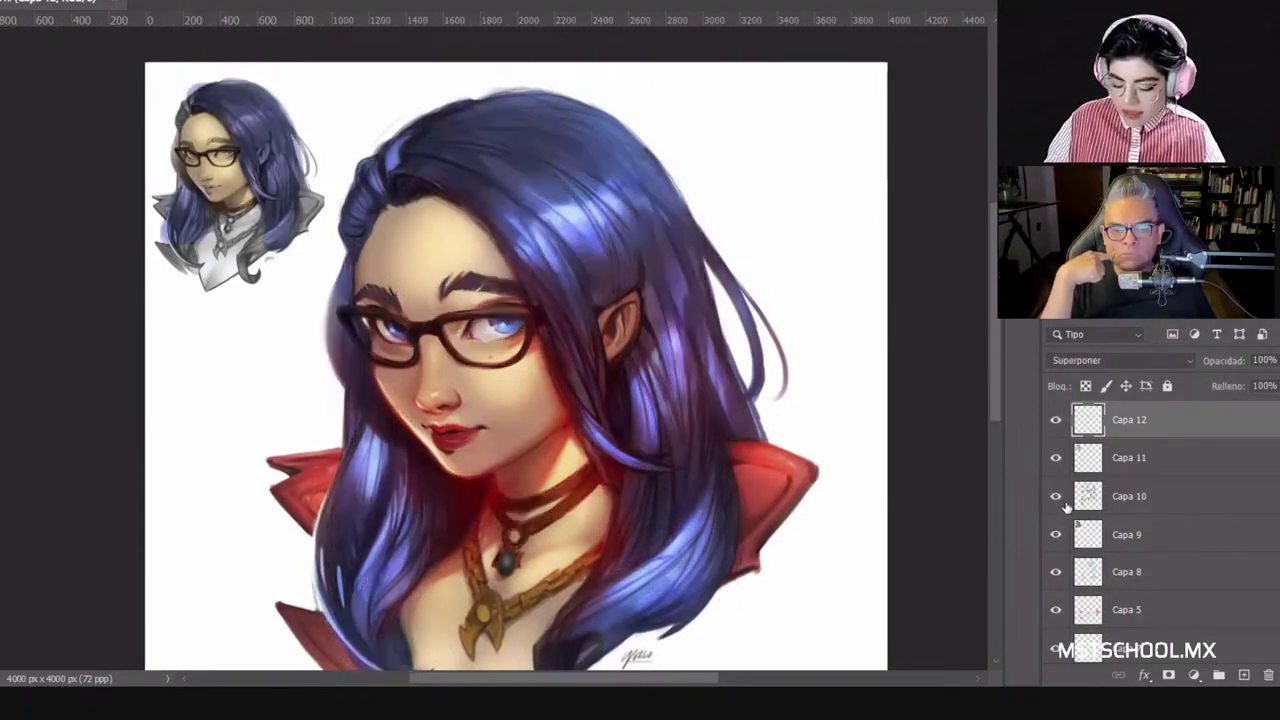
pyautogui.click(1064, 504)
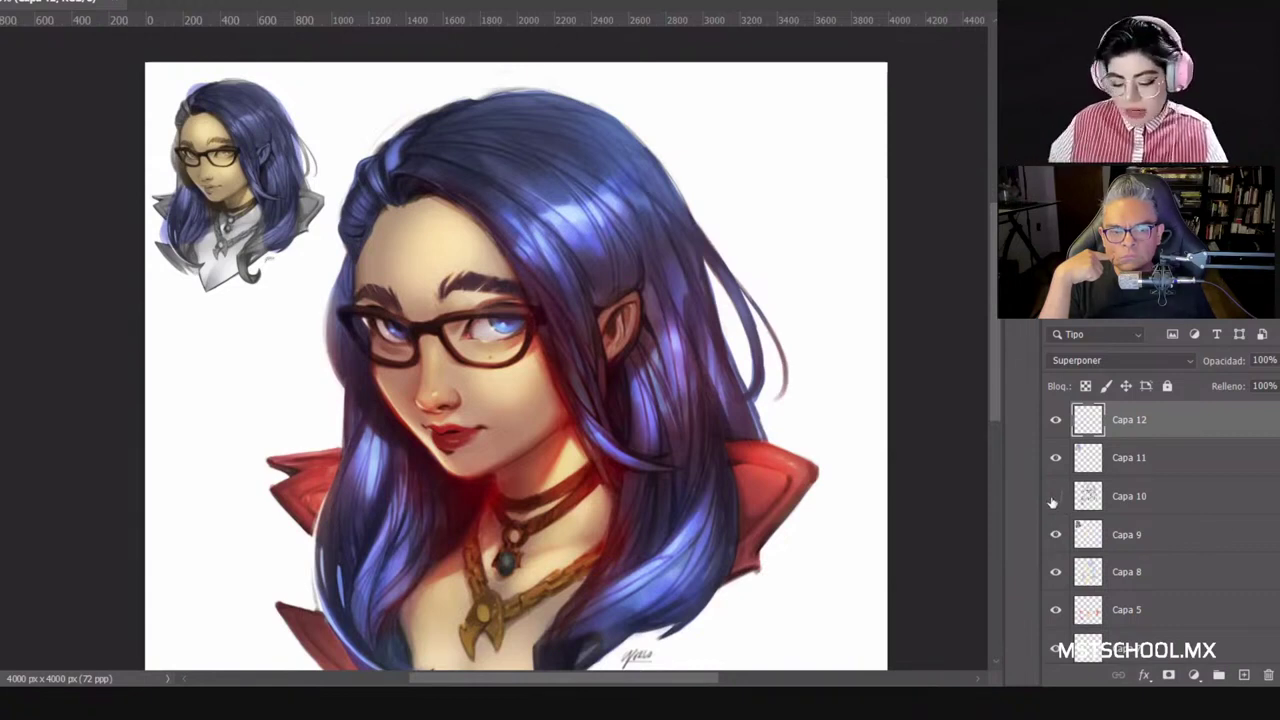
pyautogui.click(1054, 499)
pyautogui.scroll(-2, 771, 477)
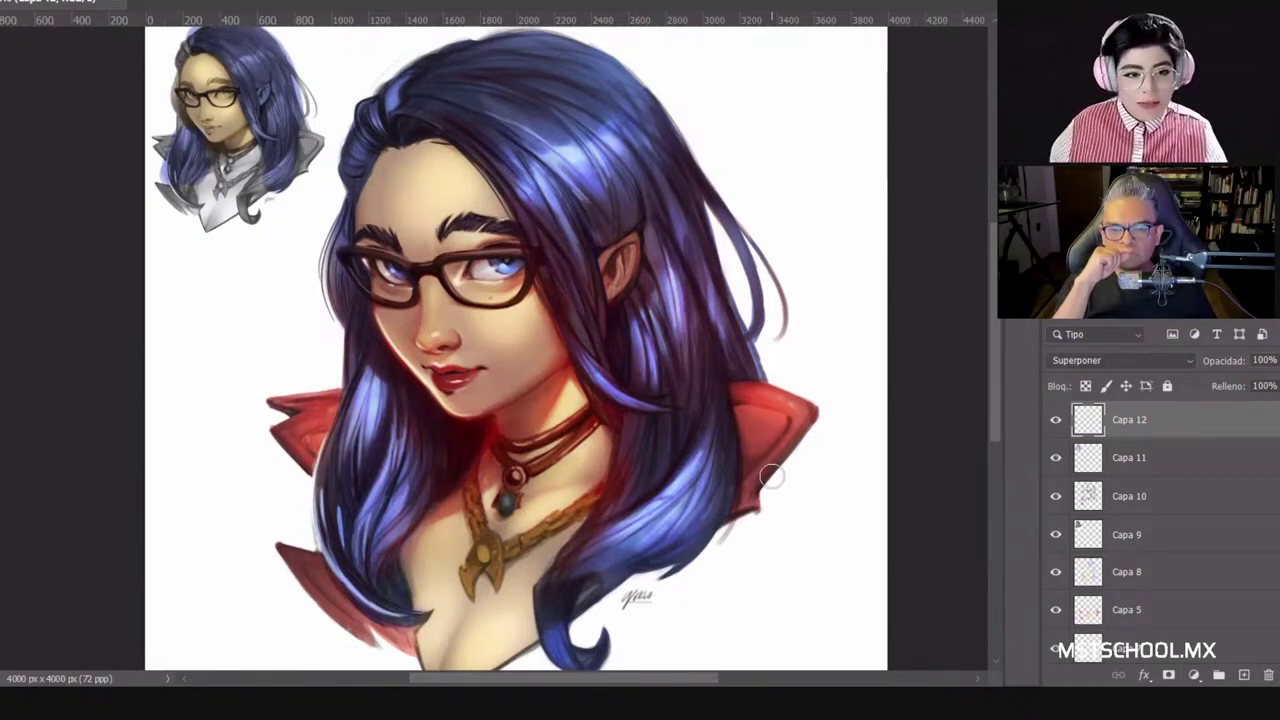
# Step: Switch the visibility of Capa 11, Capa 10 and Capa 9 one at a time to examine what each layer contributes
pyautogui.click(1055, 461)
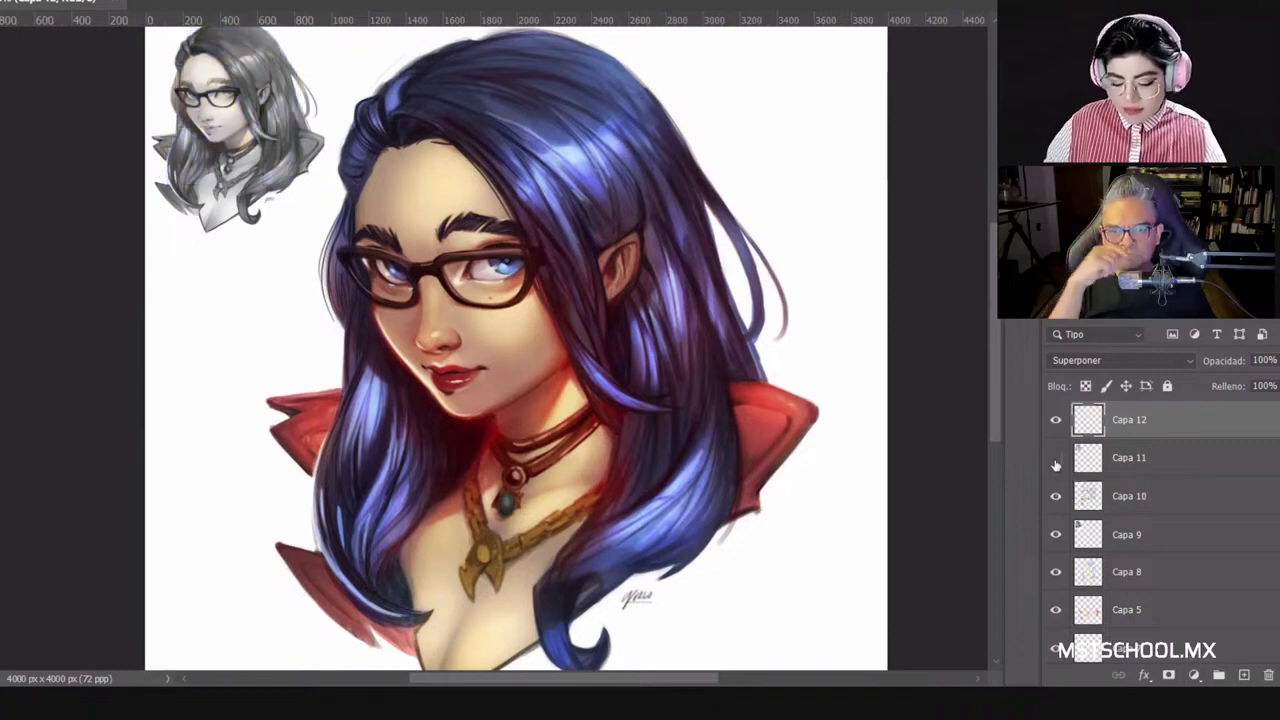
pyautogui.click(1055, 461)
pyautogui.click(1056, 497)
pyautogui.click(1056, 497)
pyautogui.click(1056, 497)
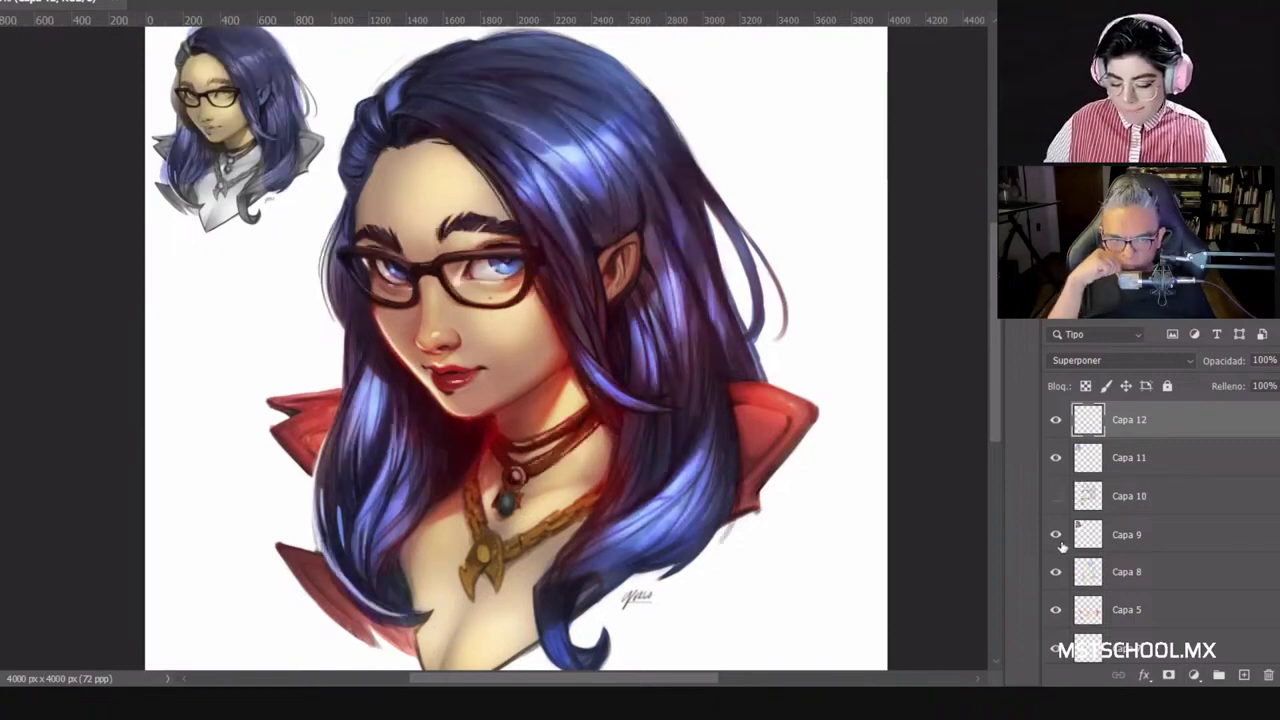
pyautogui.click(1057, 538)
pyautogui.click(1057, 538)
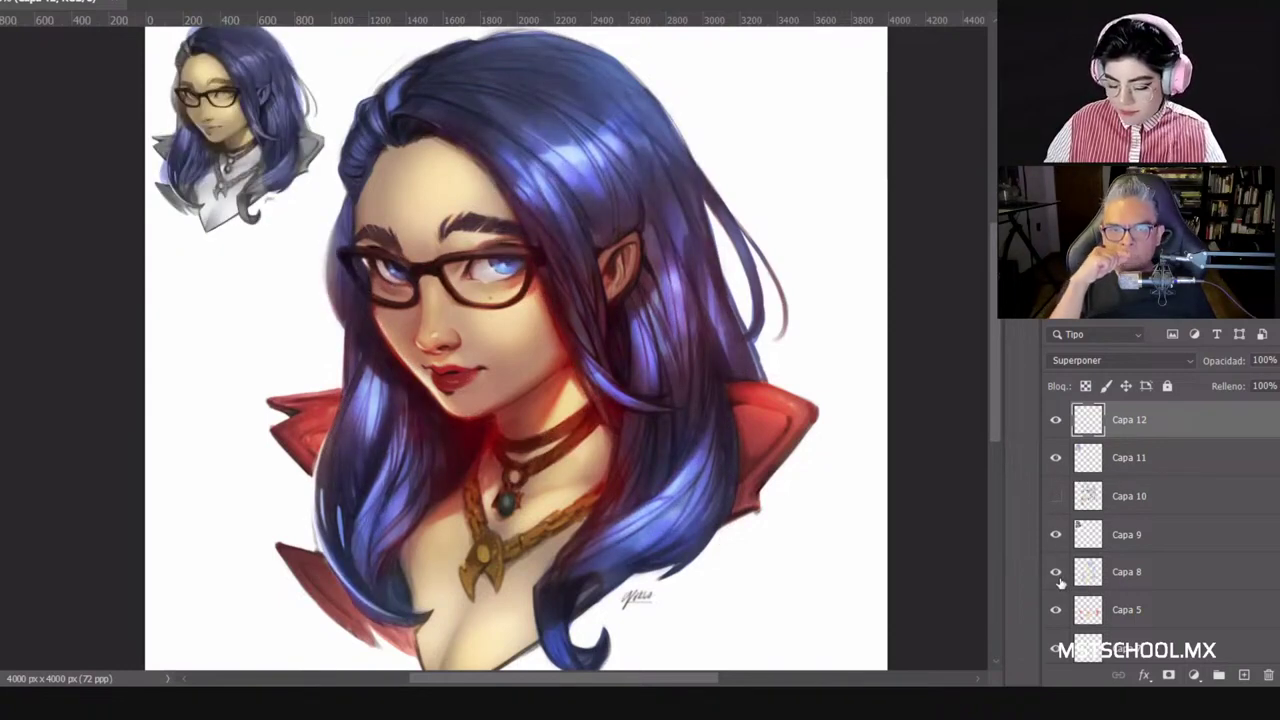
# Step: Compare the portrait with and without the Capa 8 layer and make Capa 10 visible again
pyautogui.click(1055, 572)
pyautogui.scroll(2, 711, 346)
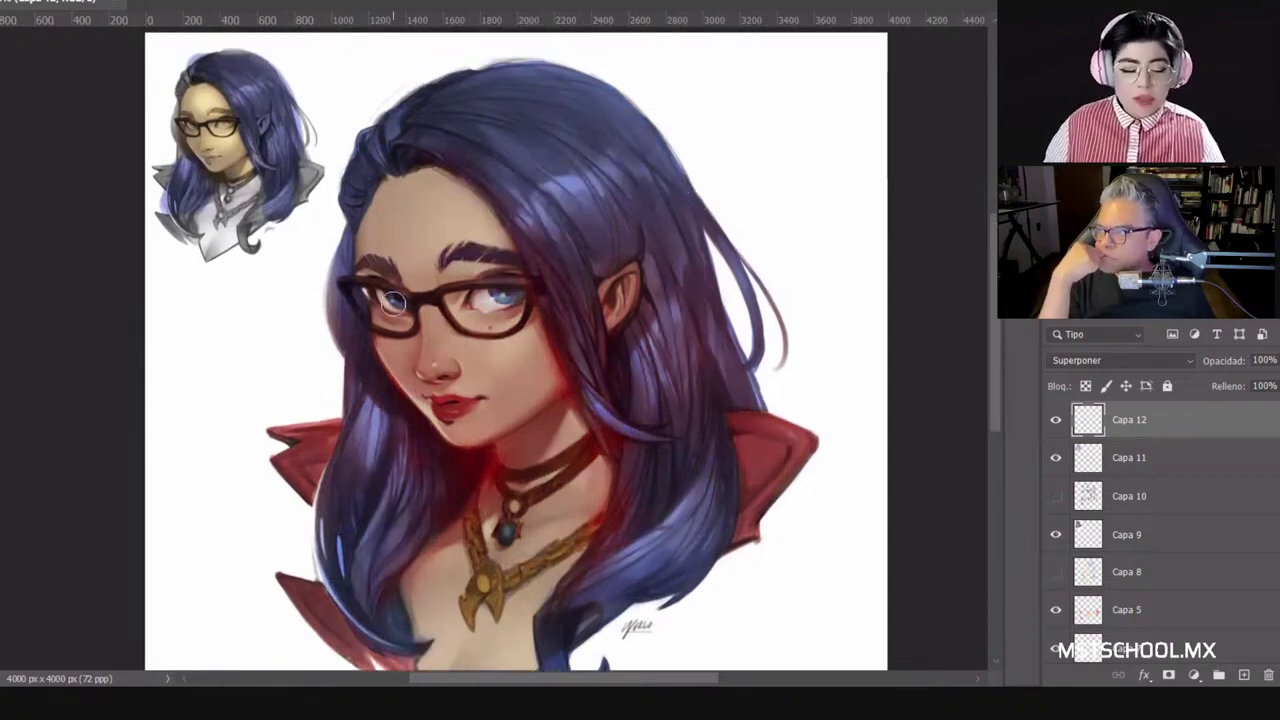
pyautogui.click(1055, 574)
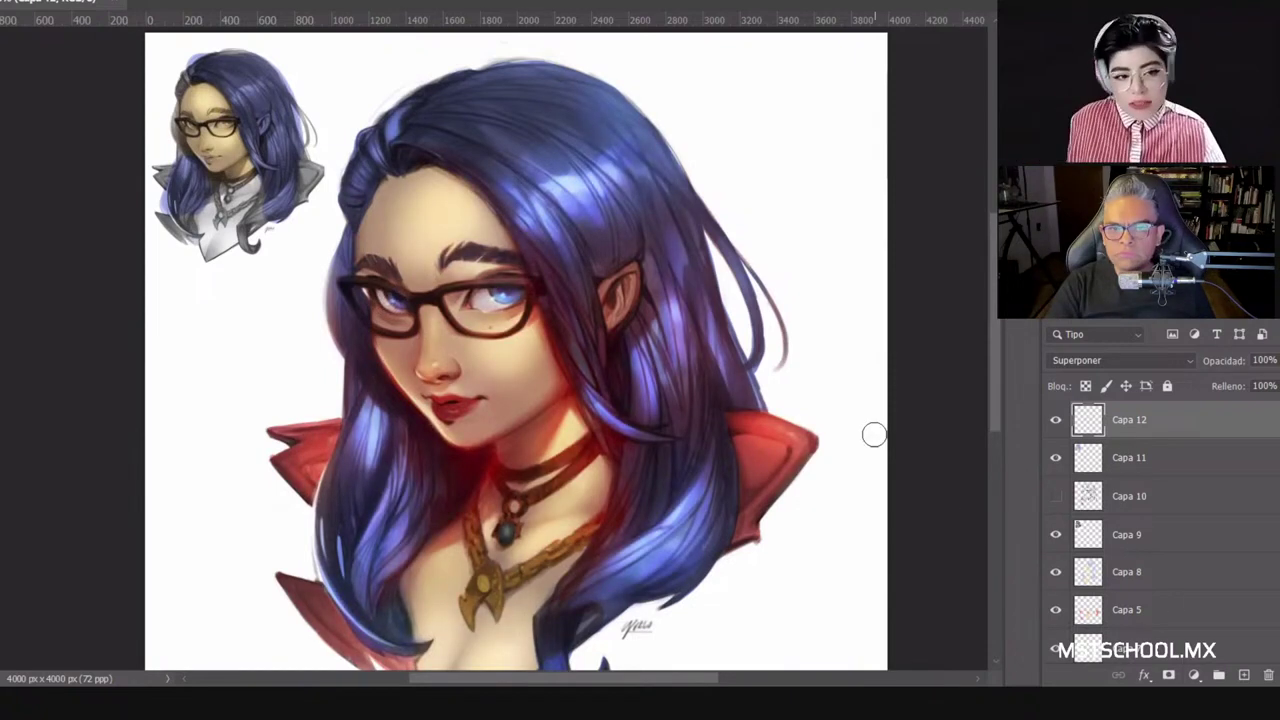
pyautogui.click(1055, 498)
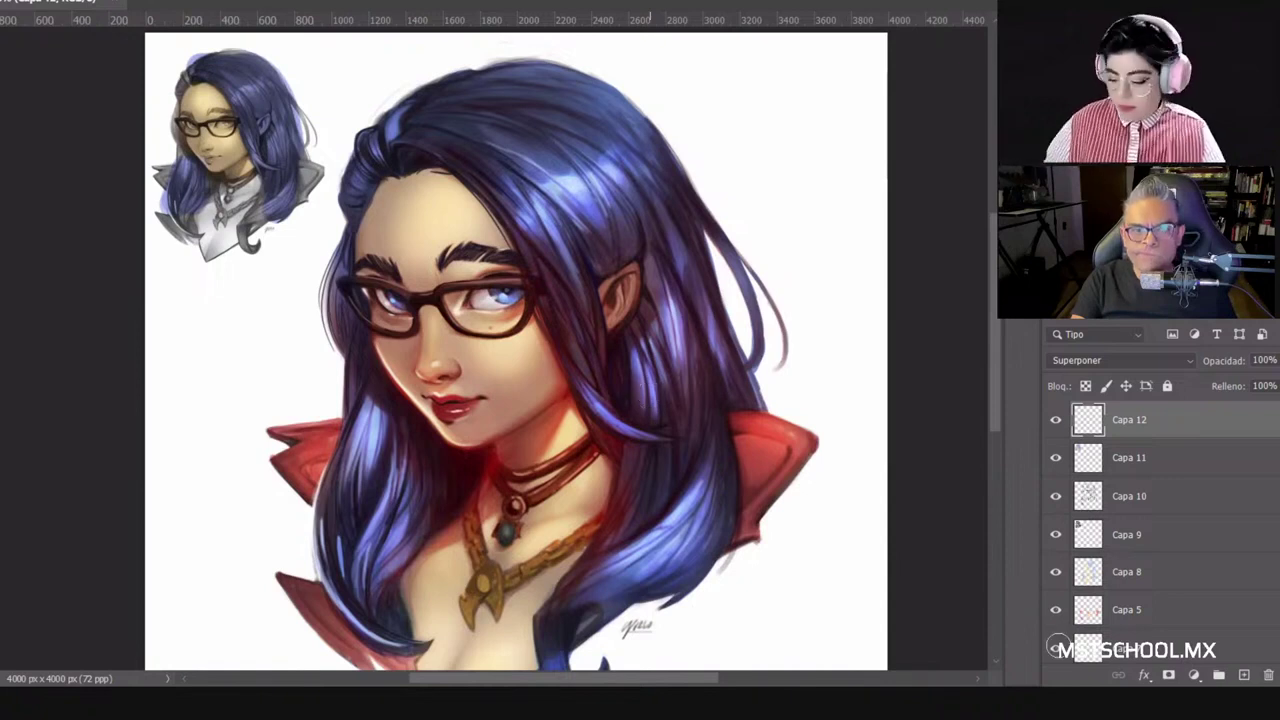
# Step: Repeatedly hide and show Capa 10 to examine its added details, and briefly check Capa 9 the same way
pyautogui.click(1052, 508)
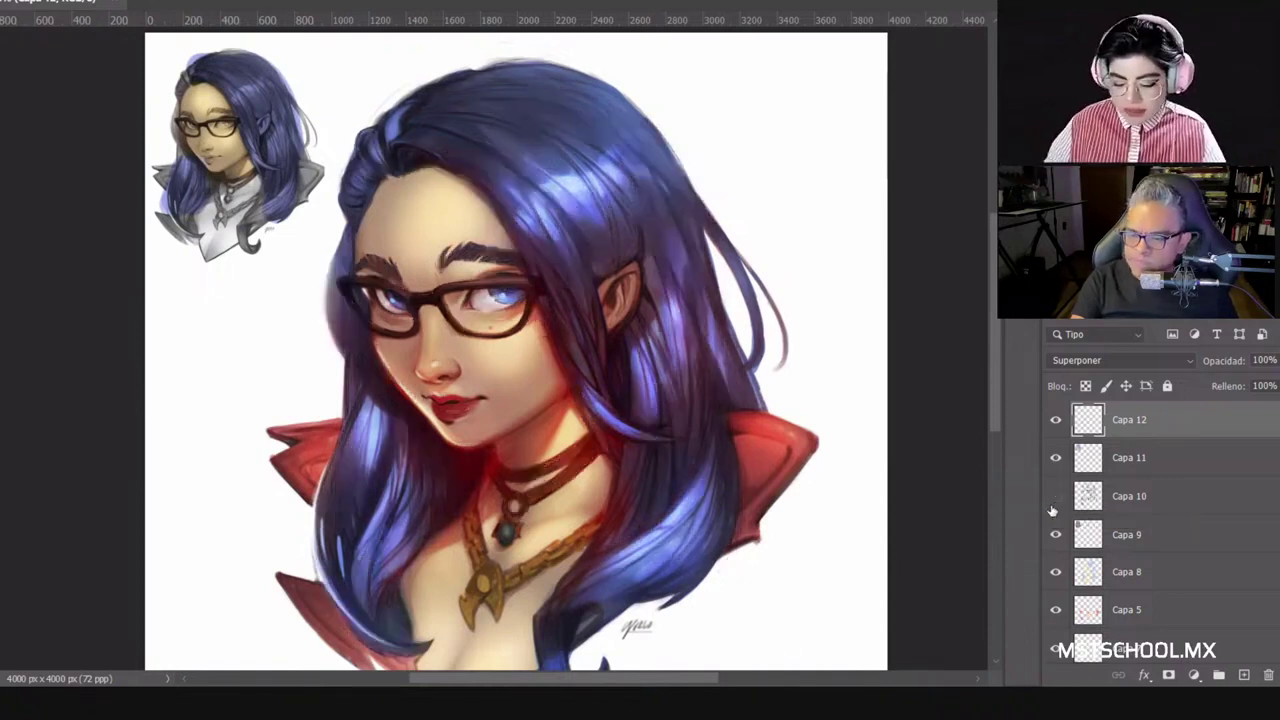
pyautogui.click(1052, 508)
pyautogui.click(1052, 508)
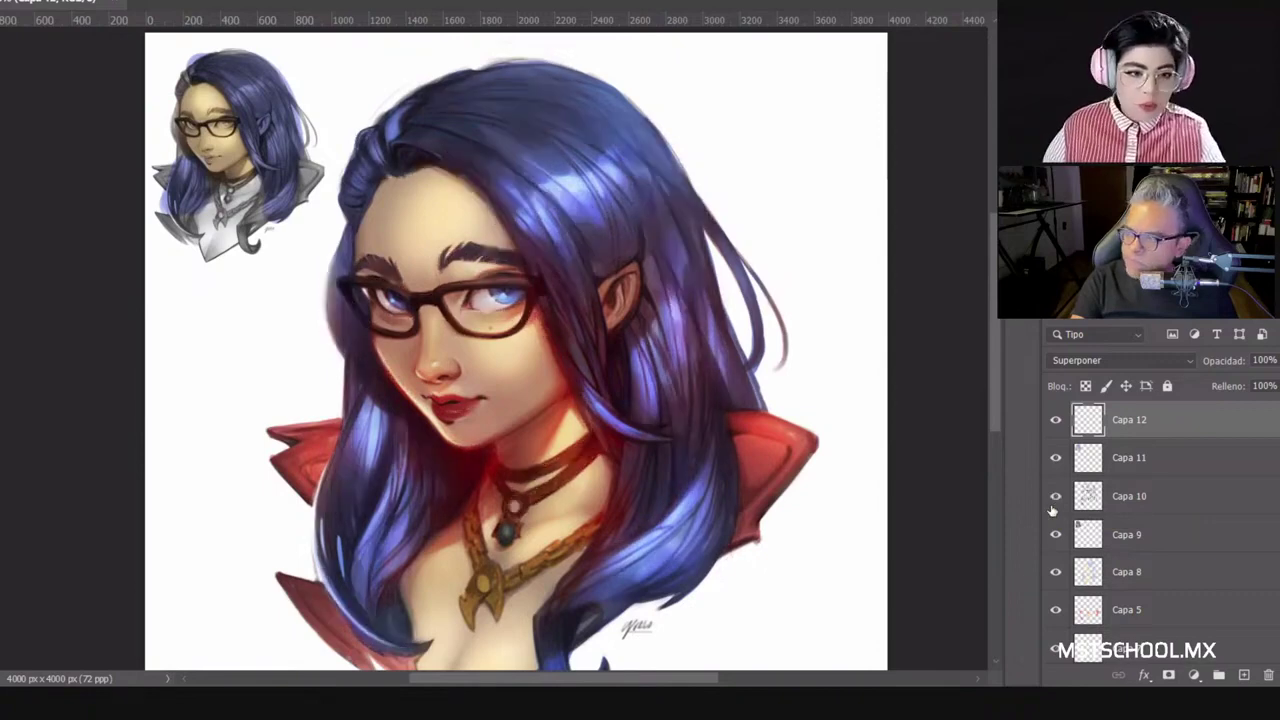
pyautogui.click(1055, 496)
pyautogui.click(1055, 496)
pyautogui.click(1055, 496)
pyautogui.click(1055, 496)
pyautogui.click(1055, 496)
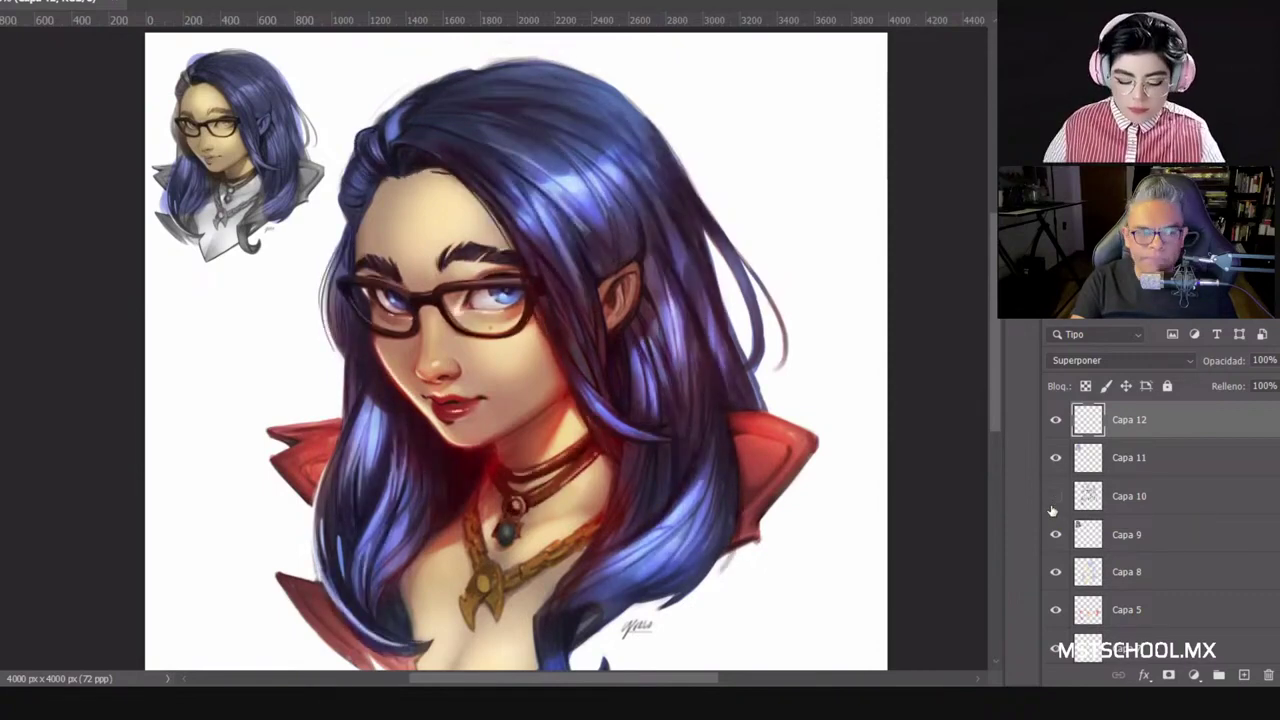
pyautogui.click(1055, 496)
pyautogui.click(1055, 496)
pyautogui.click(1055, 496)
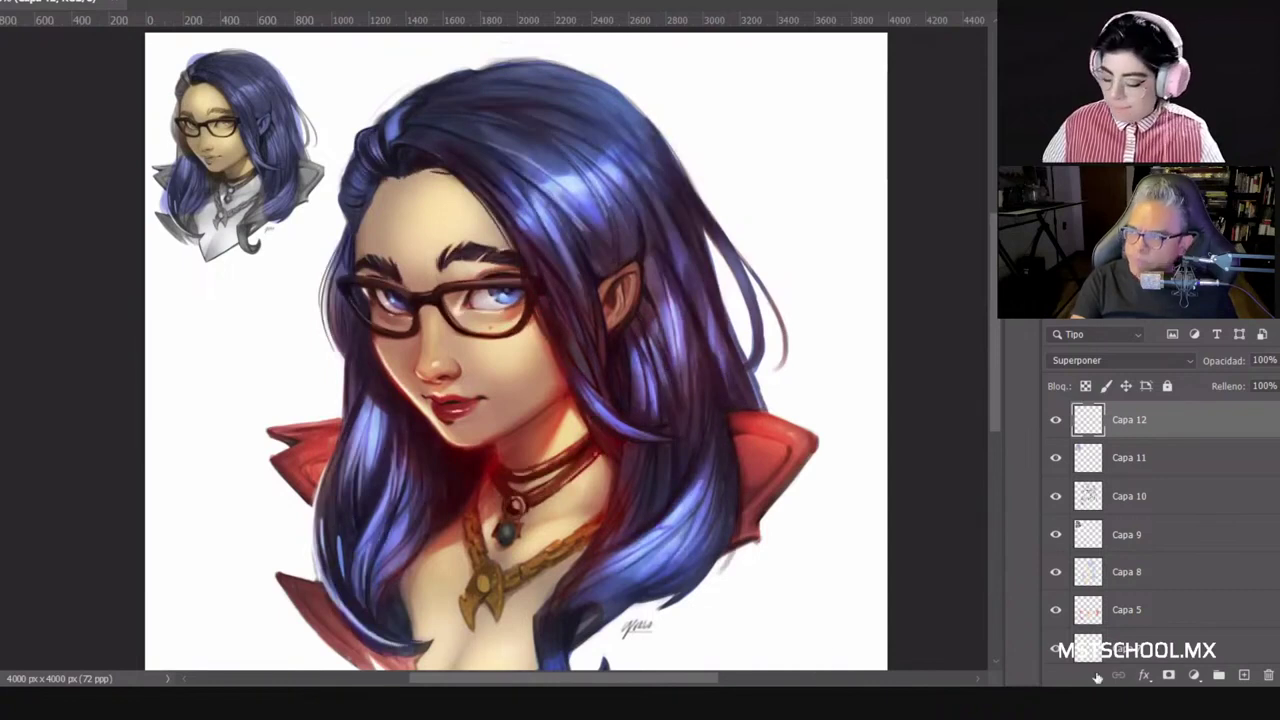
pyautogui.click(1055, 536)
pyautogui.hotkey('ctrl', 'z')
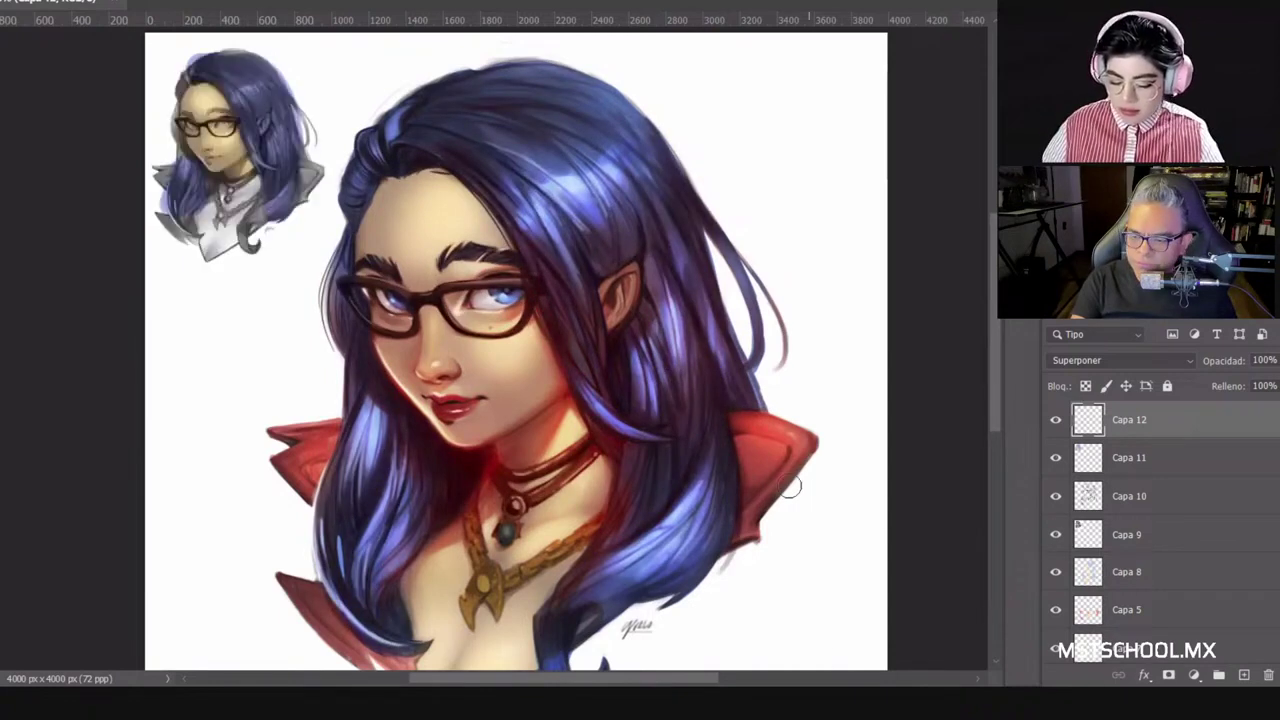
# Step: Delete Capa 11 and Capa 12, the colour demonstration layers over the small grayscale portrait
pyautogui.scroll(-2, 830, 451)
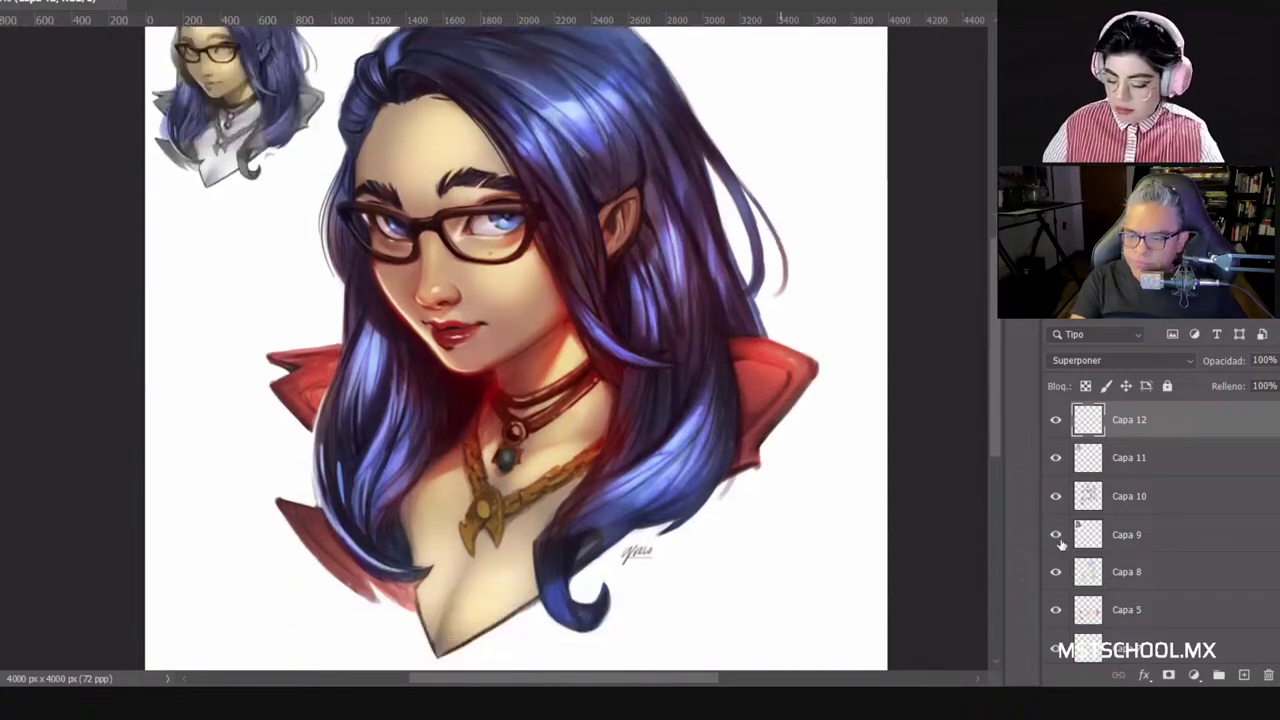
pyautogui.click(1055, 457)
pyautogui.click(1118, 460)
pyautogui.scroll(2, 732, 520)
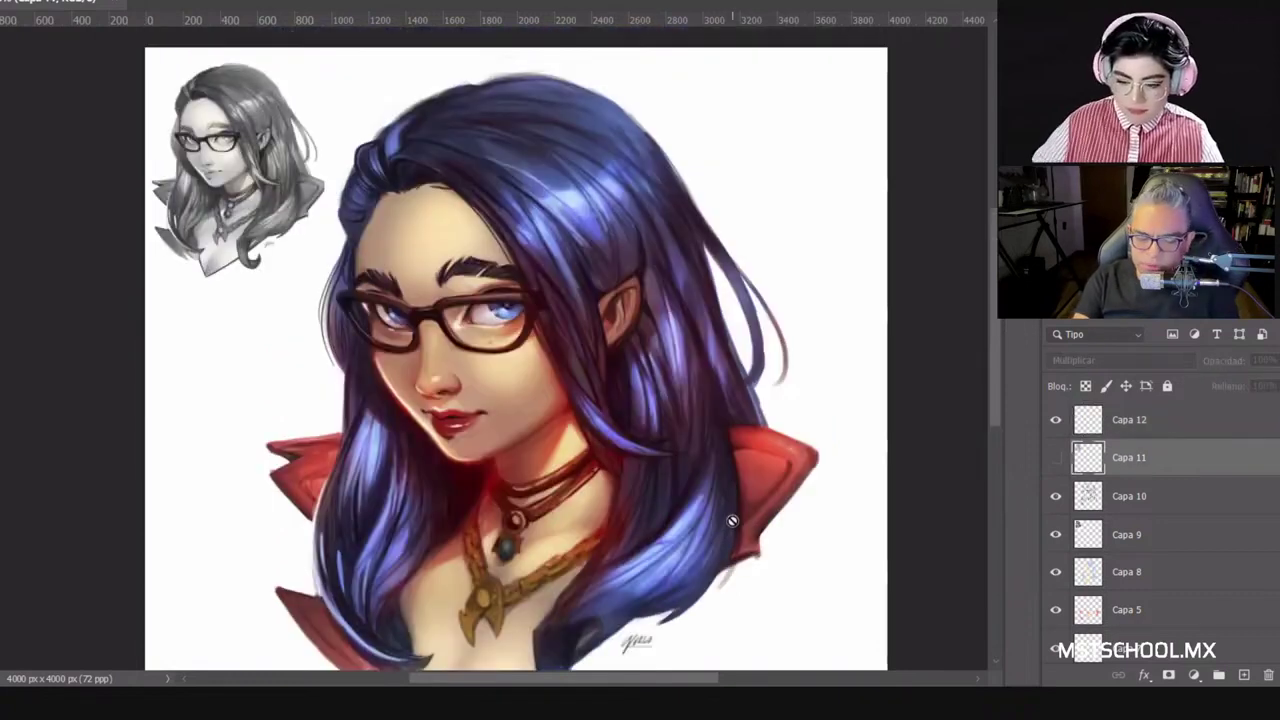
pyautogui.press('Delete')
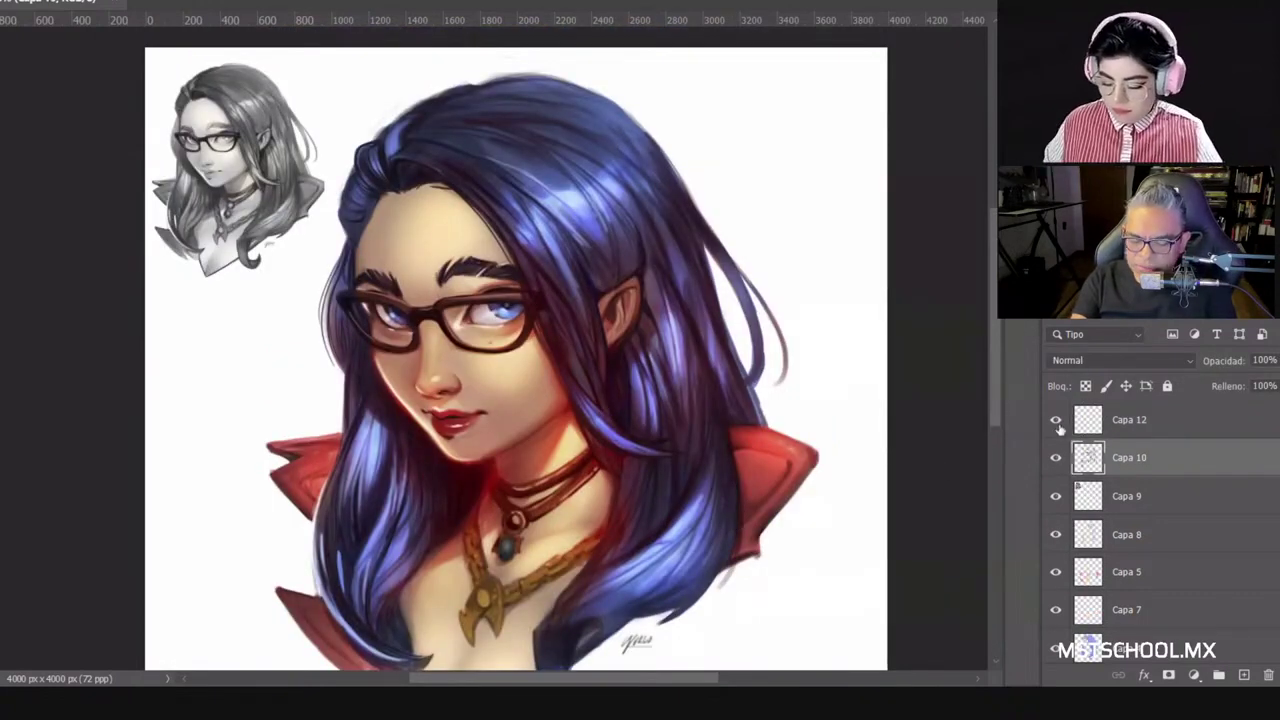
pyautogui.click(1118, 422)
pyautogui.press('Delete')
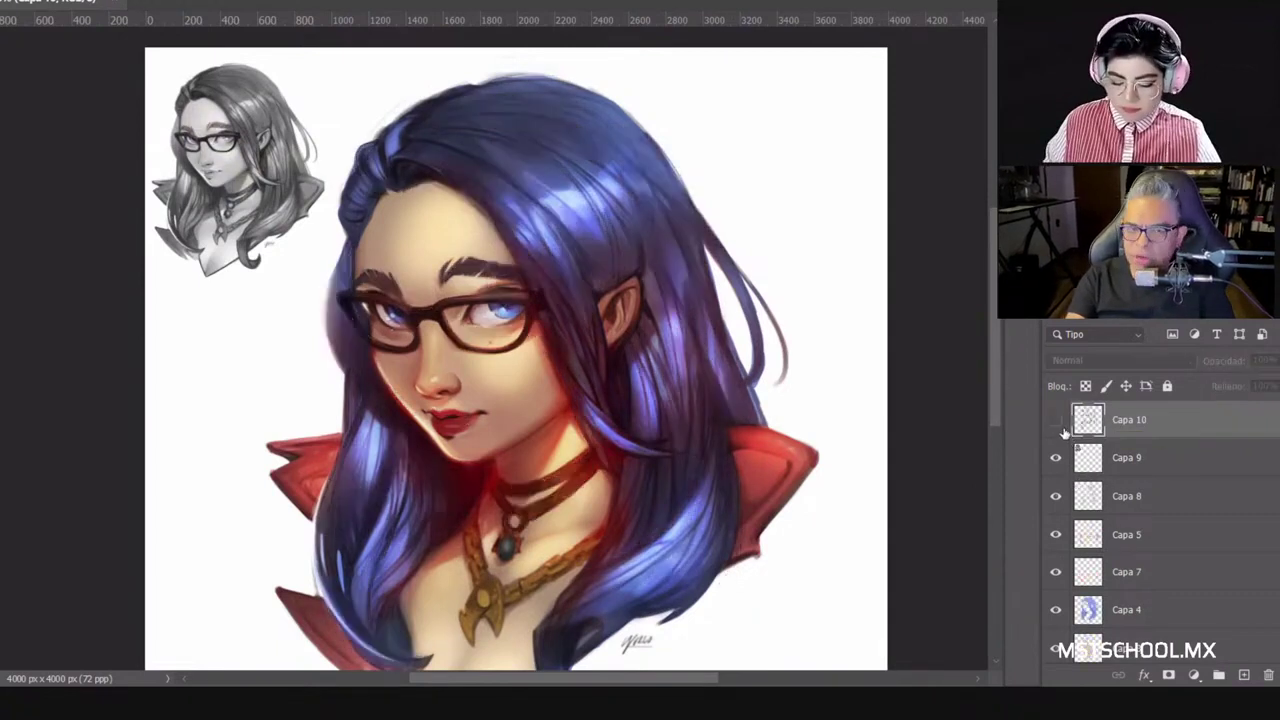
# Step: Check the large portrait down to the neckline with Capa 10 hidden and shown
pyautogui.scroll(-3, 785, 425)
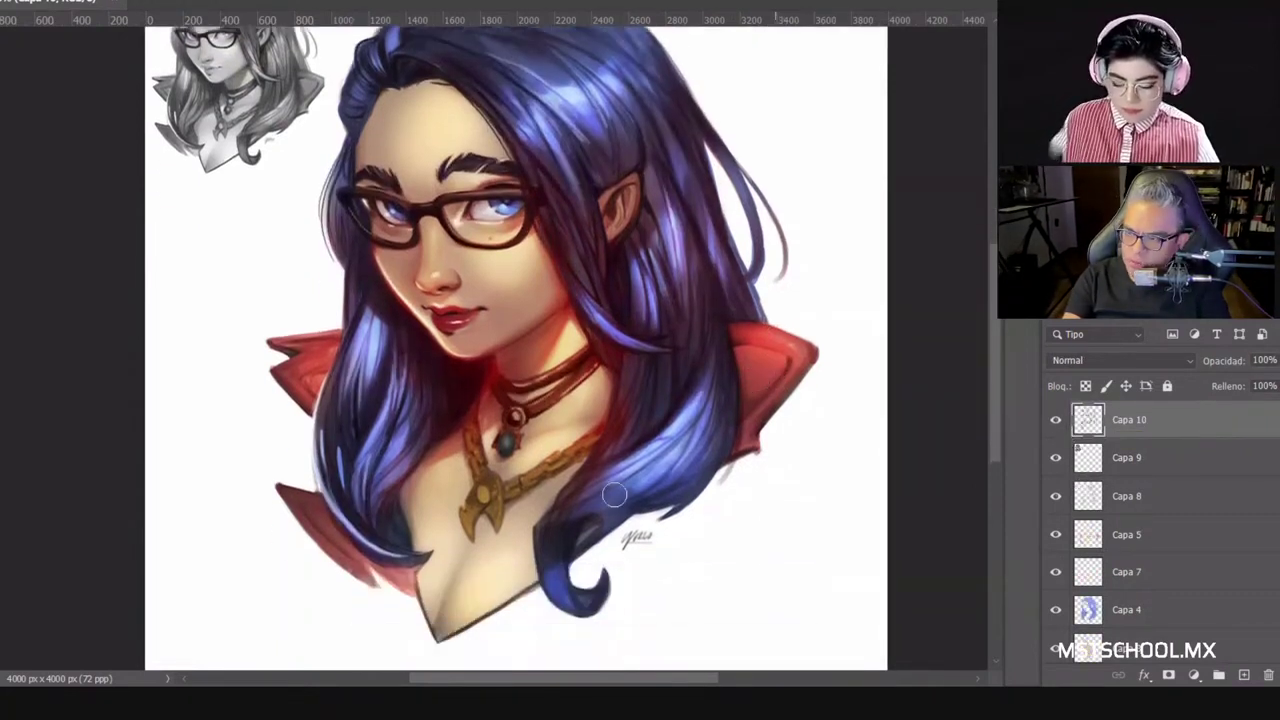
pyautogui.click(1050, 428)
pyautogui.click(1050, 428)
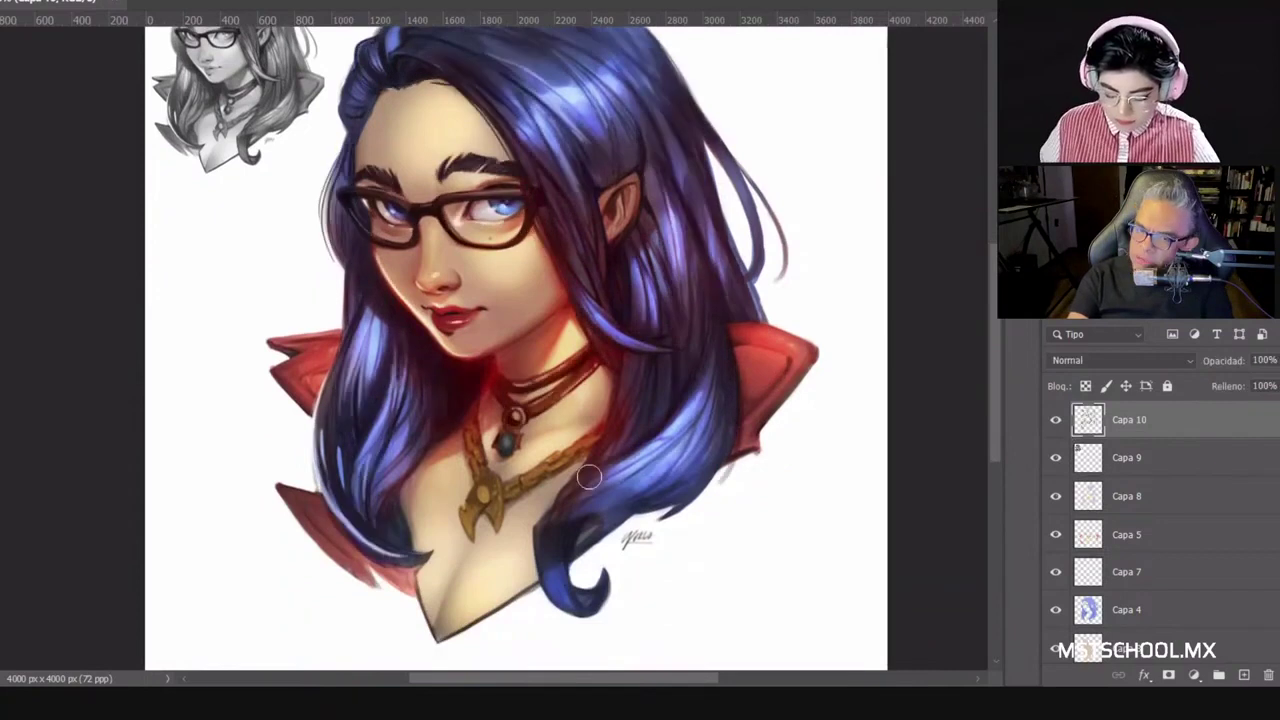
# Step: Choose the Circular definido hard round brush and set its size to 62 px
pyautogui.scroll(2, 650, 480)
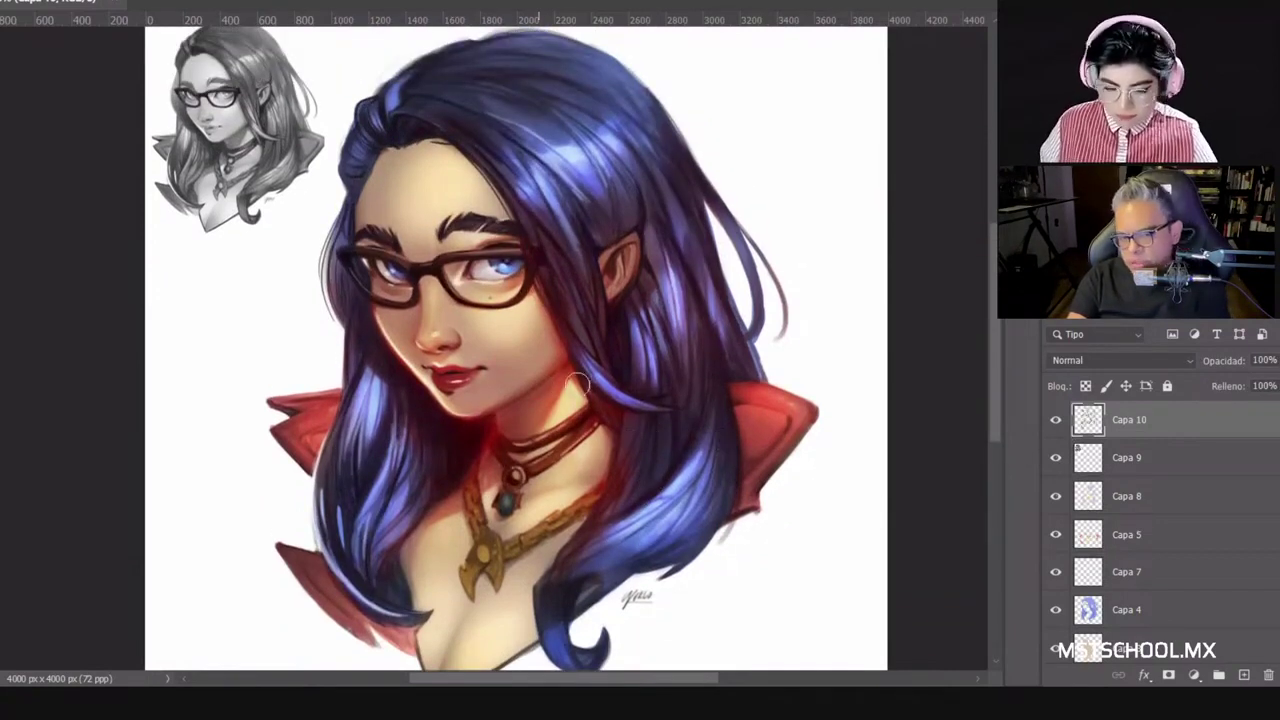
pyautogui.rightClick(694, 404)
pyautogui.click(793, 648)
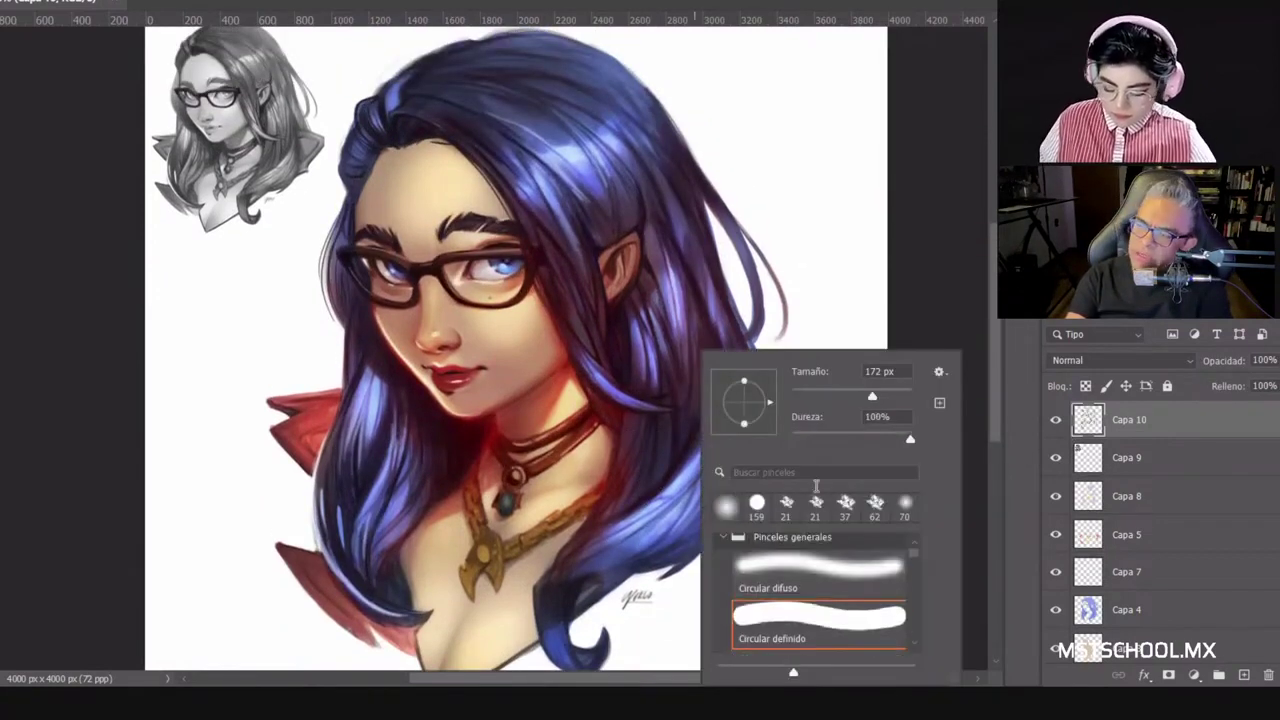
pyautogui.click(807, 395)
pyautogui.click(827, 396)
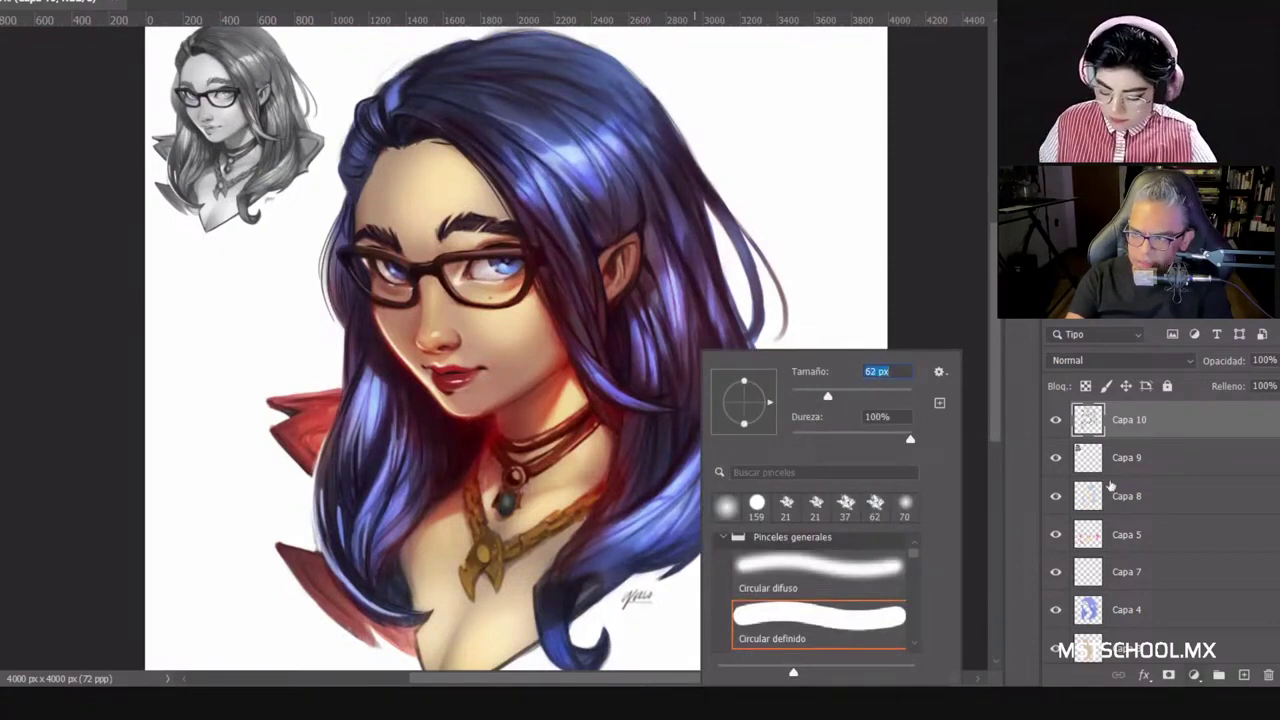
pyautogui.press('Return')
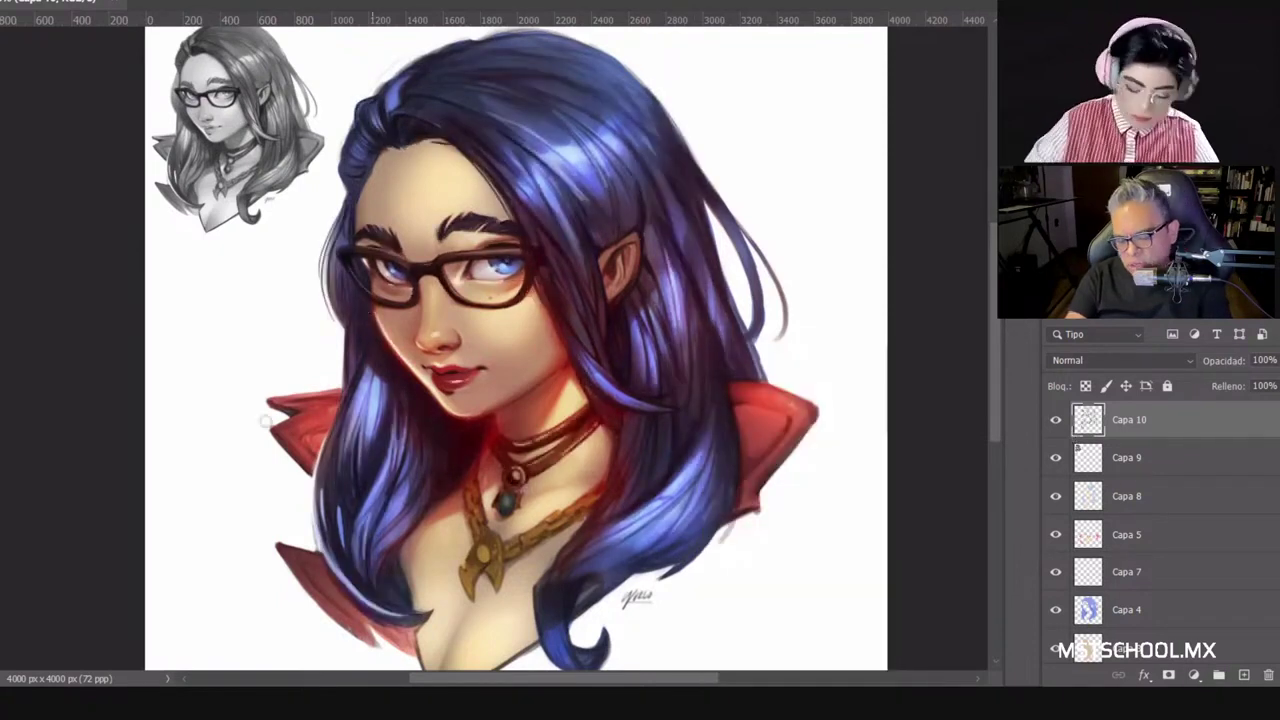
# Step: Refine the edges of the red collar with a smaller hard brush, sampling colour from the collar point below the elf ear
pyautogui.rightClick(310, 350)
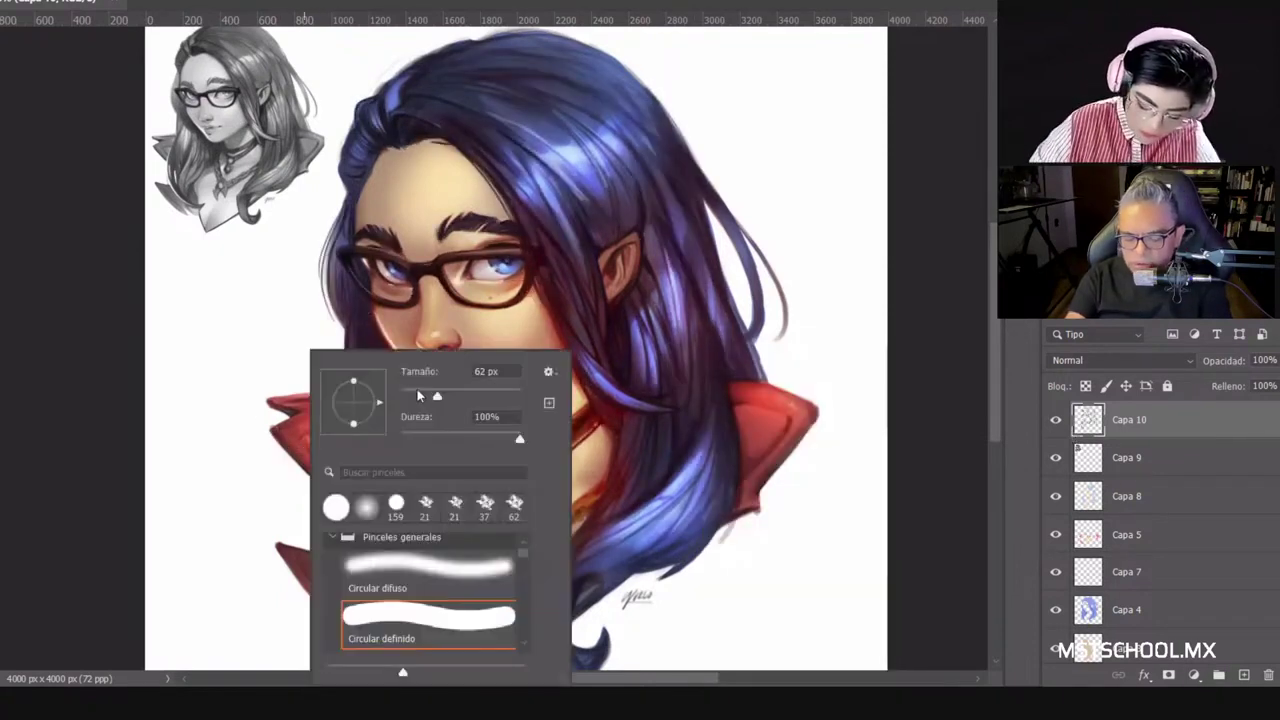
pyautogui.press('Return')
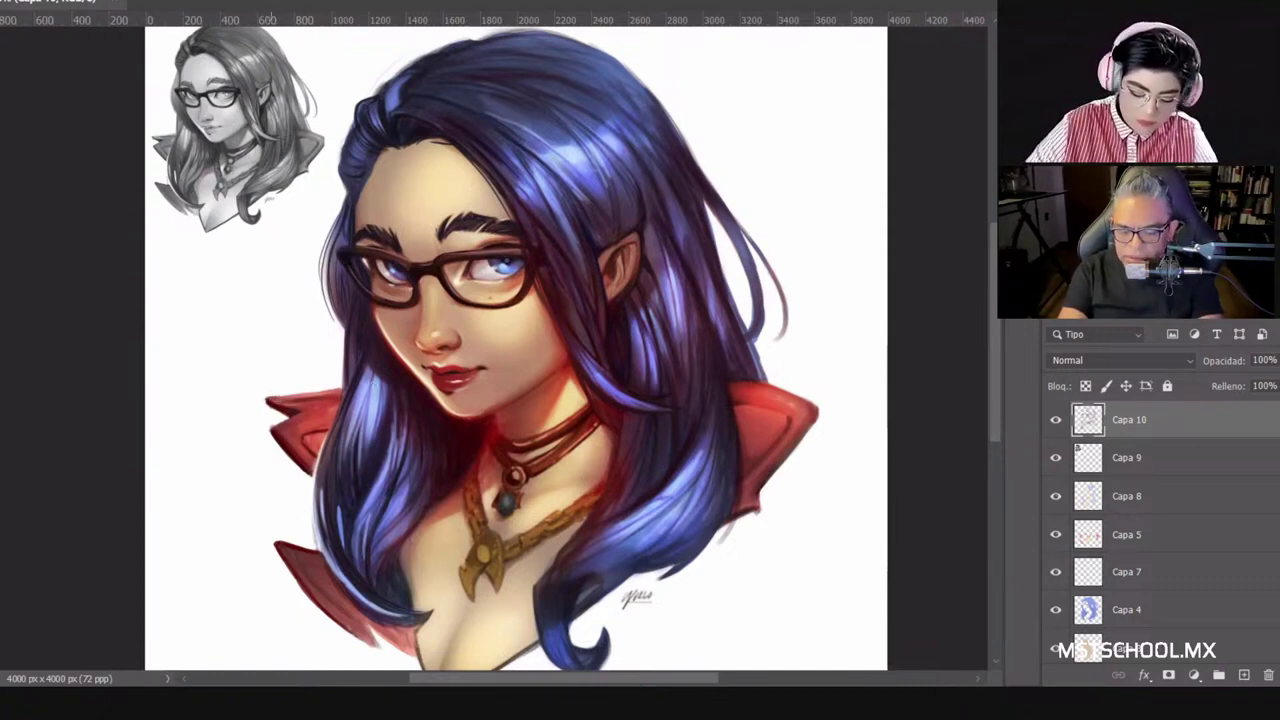
pyautogui.moveTo(271, 398); pyautogui.dragTo(339, 389)
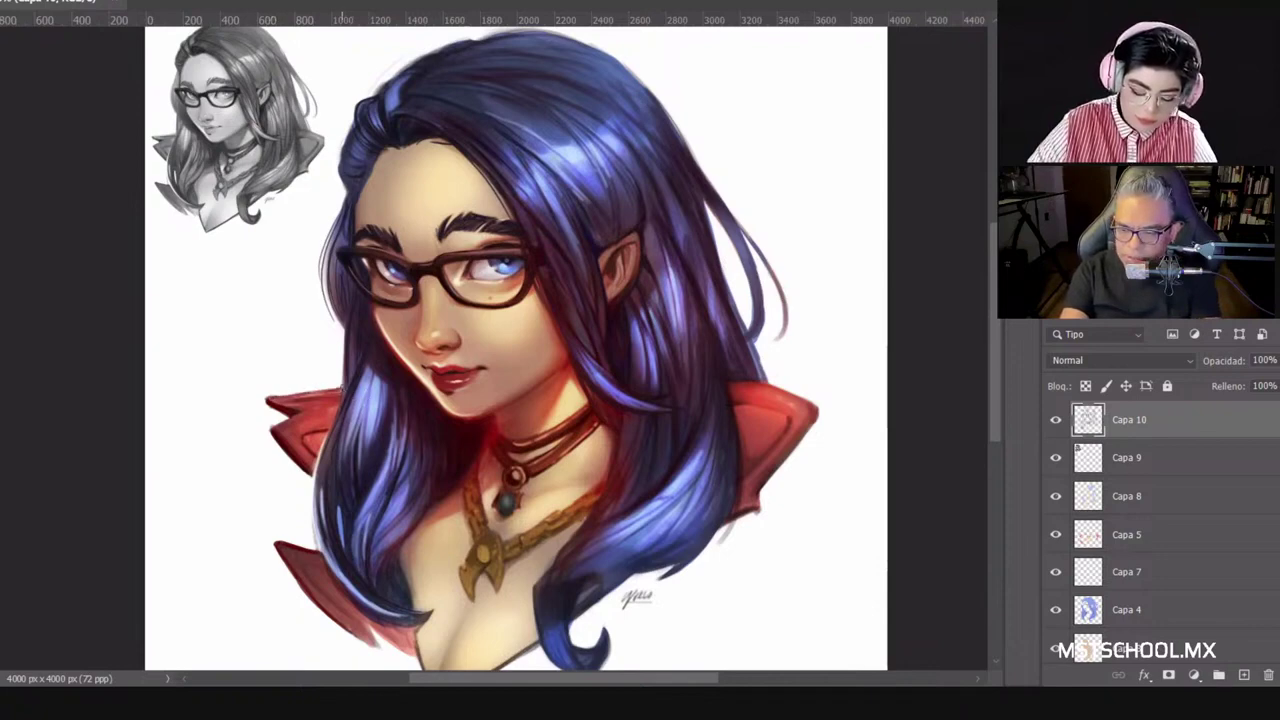
pyautogui.scroll(2, 343, 390)
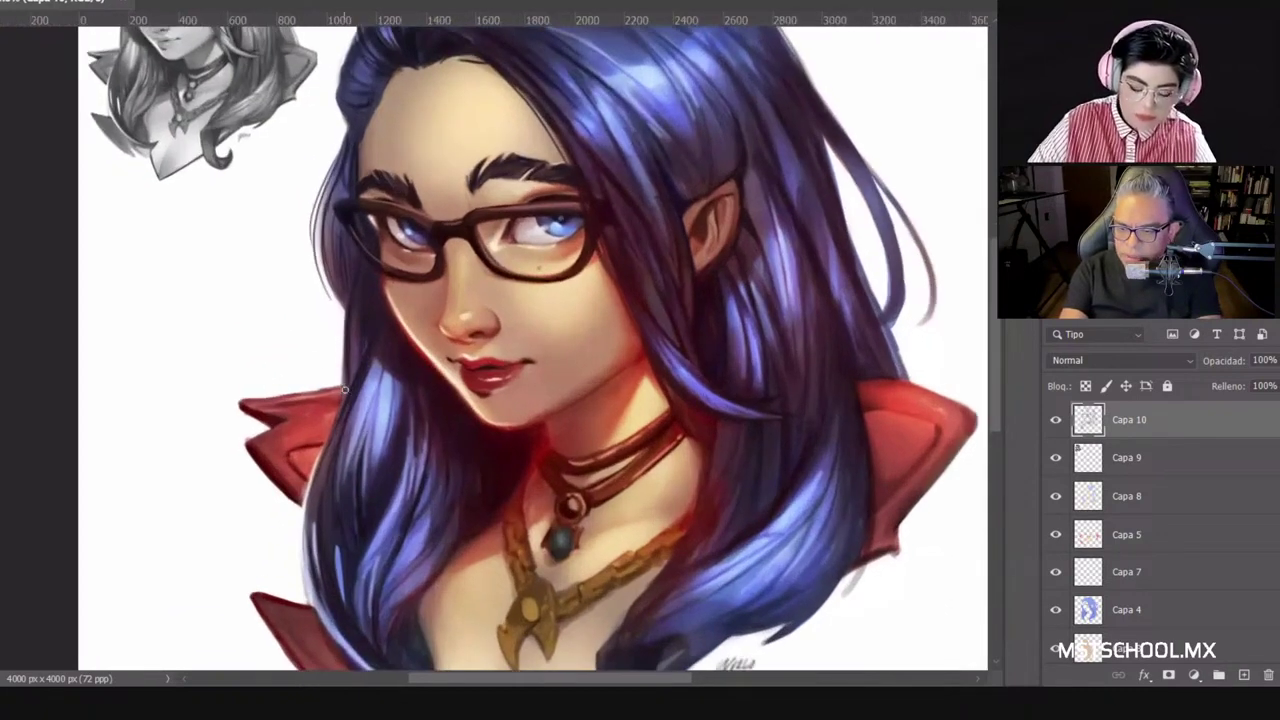
pyautogui.scroll(-2, 309, 355)
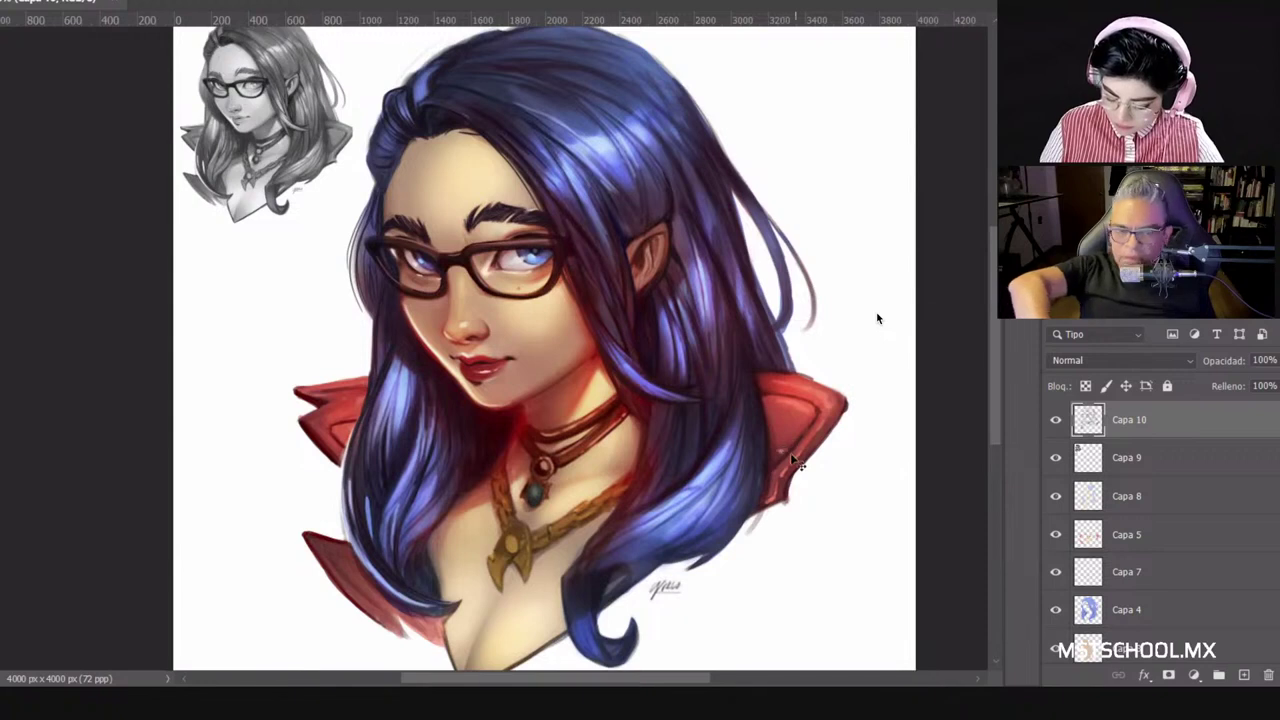
pyautogui.keyDown('alt'); pyautogui.click(790, 448); pyautogui.keyUp('alt')
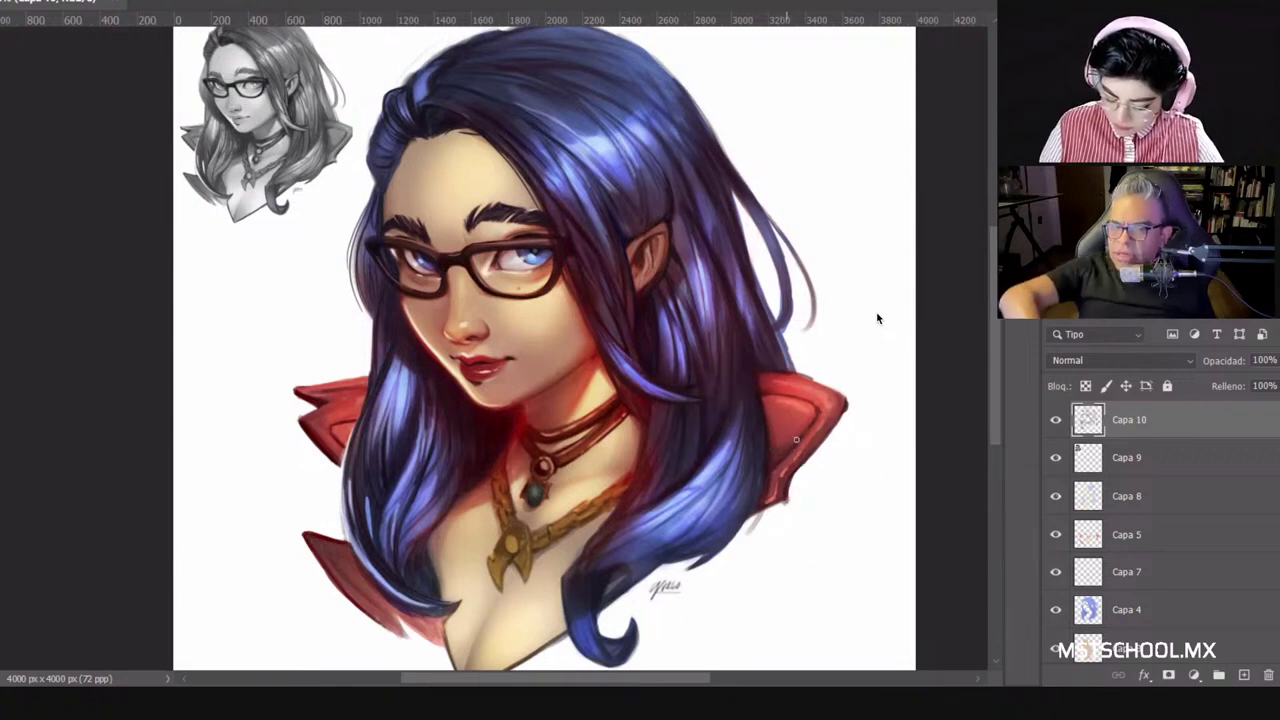
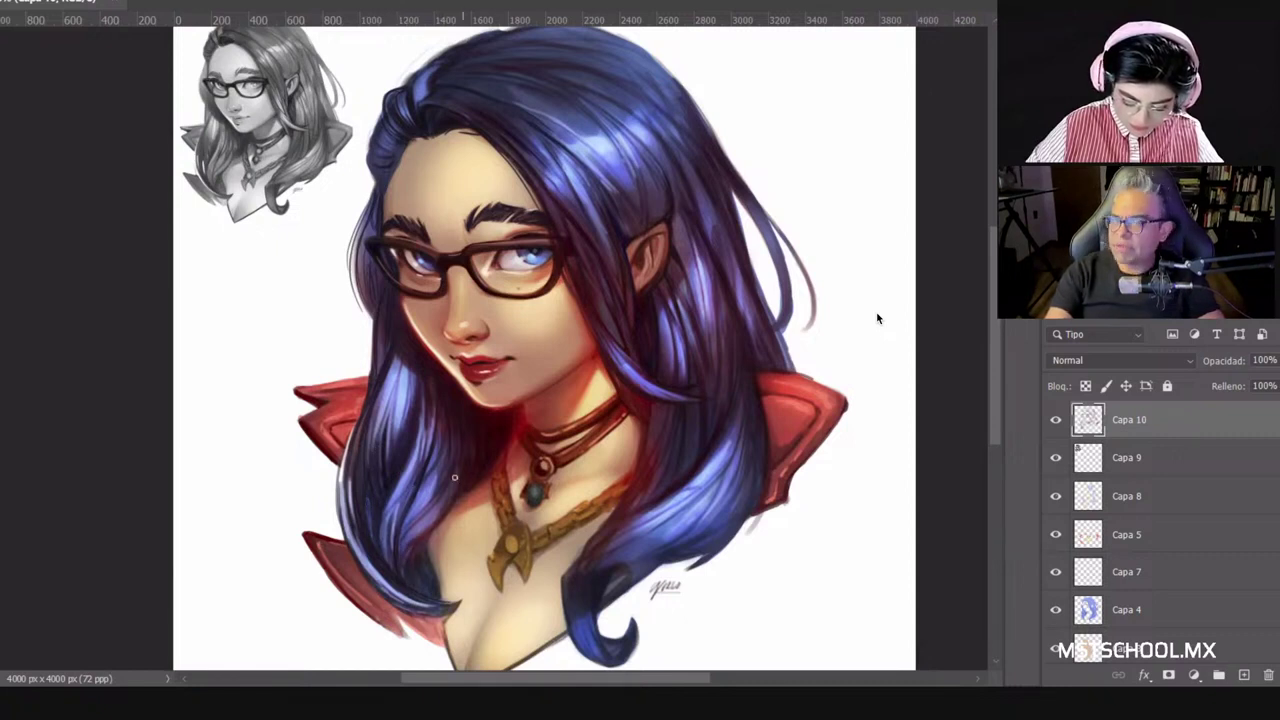
# Step: Paint fine loose strands along the outer edges of the blue hair on Capa 10 with a very thin hard round brush
pyautogui.rightClick(688, 398)
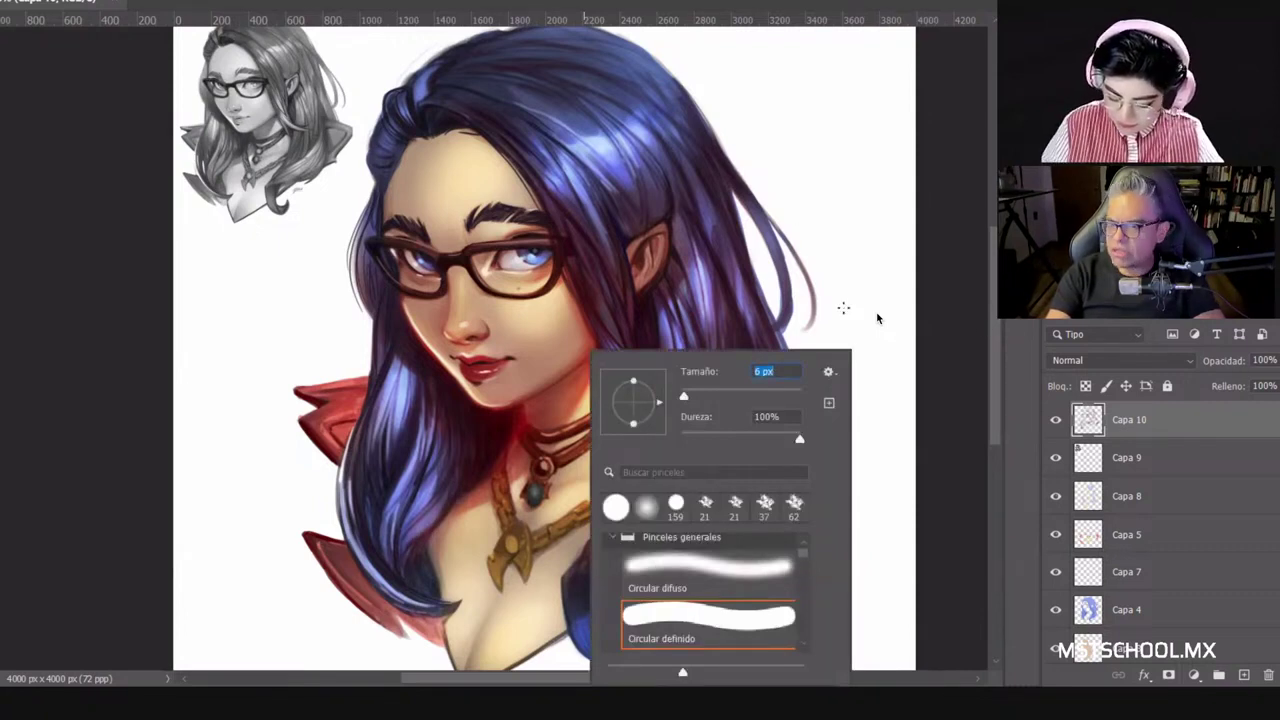
pyautogui.moveTo(780, 240); pyautogui.dragTo(872, 386)
pyautogui.hotkey('ctrl', 'z')
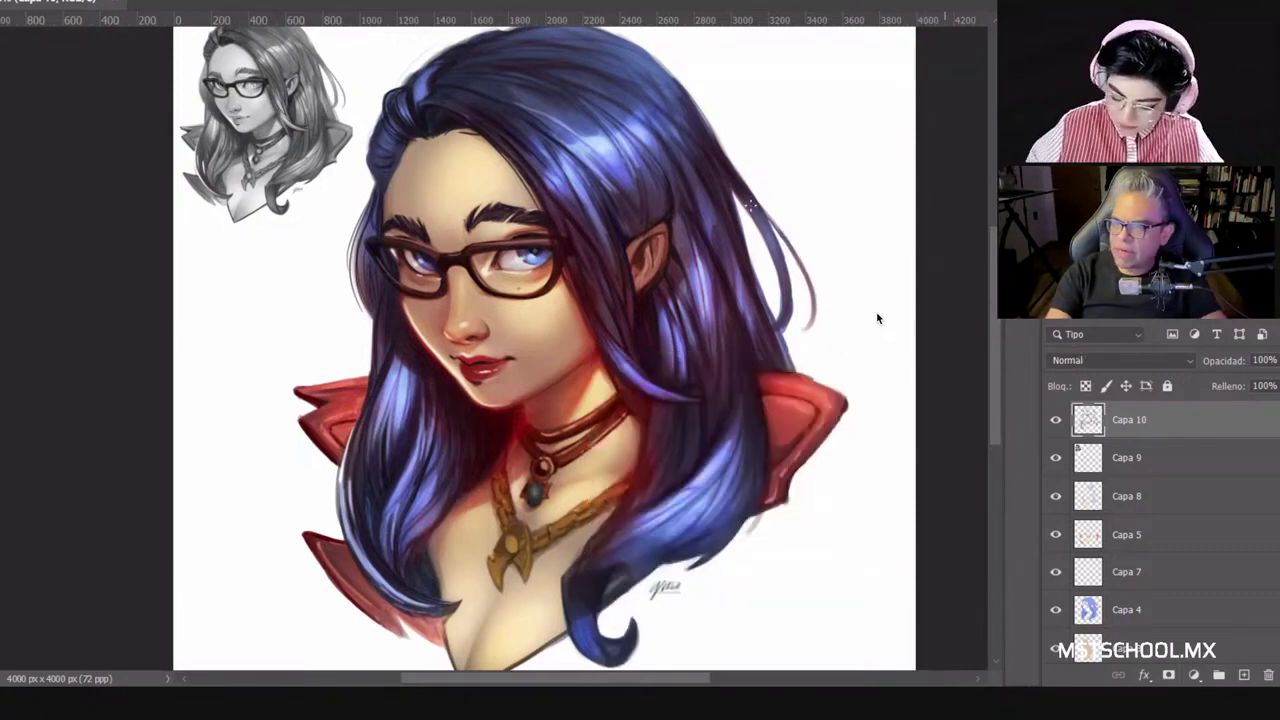
pyautogui.rightClick(877, 316)
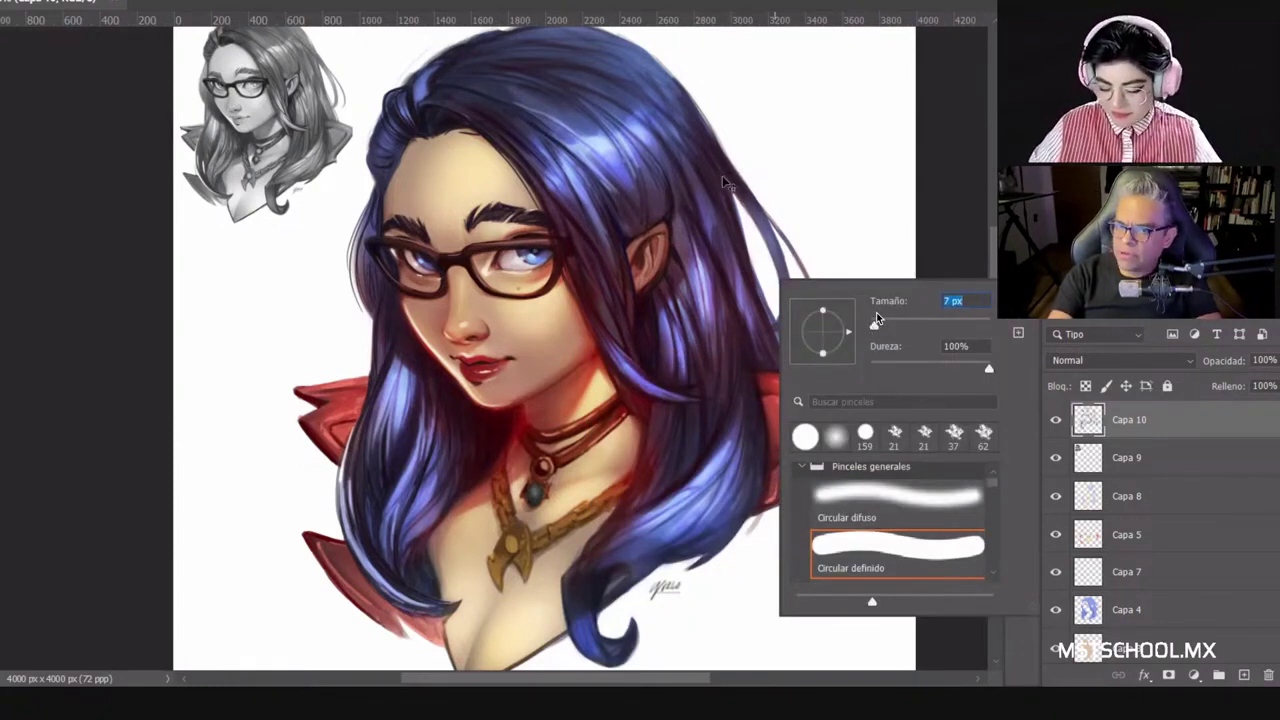
pyautogui.press('Return')
pyautogui.rightClick(877, 318)
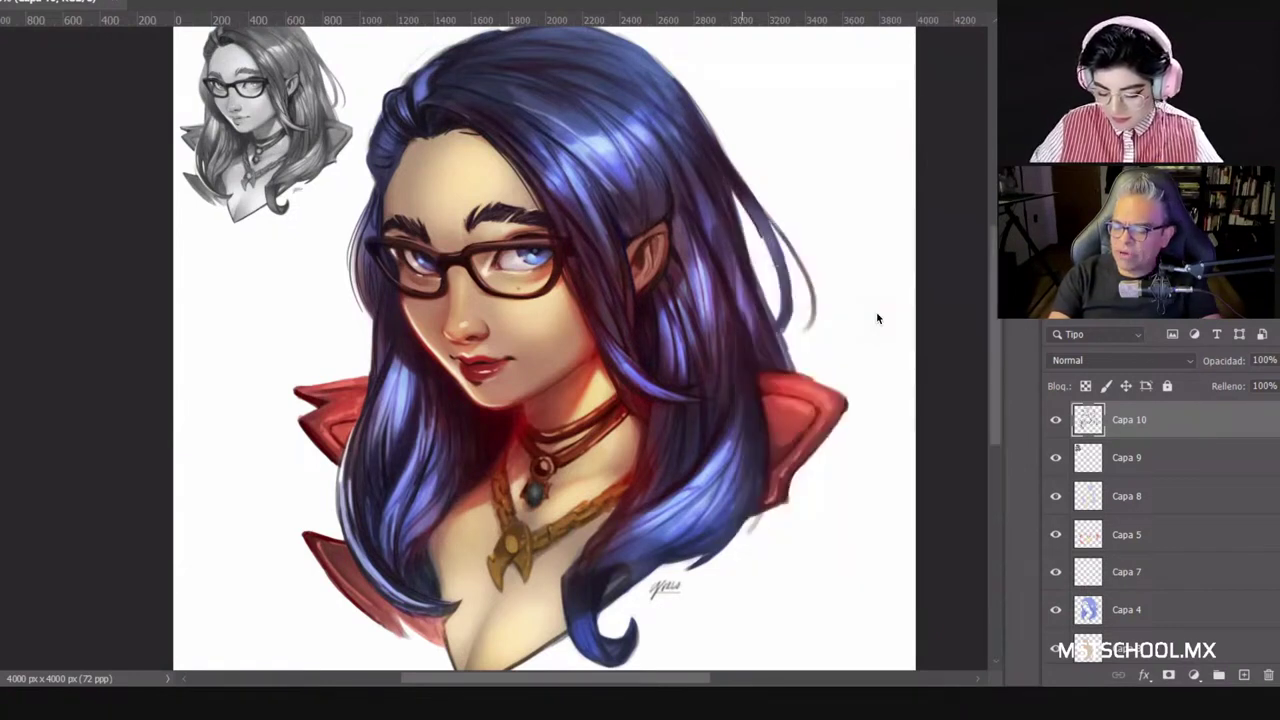
pyautogui.press('Return')
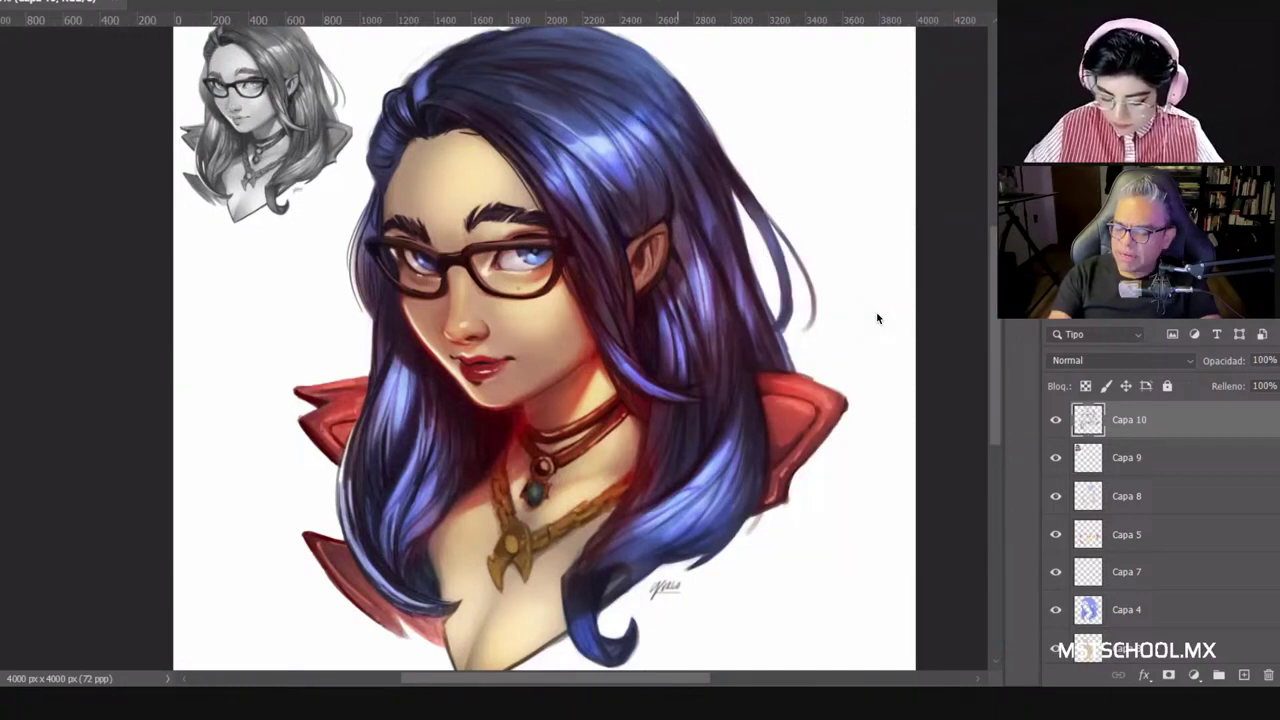
pyautogui.moveTo(735, 192); pyautogui.dragTo(772, 300)
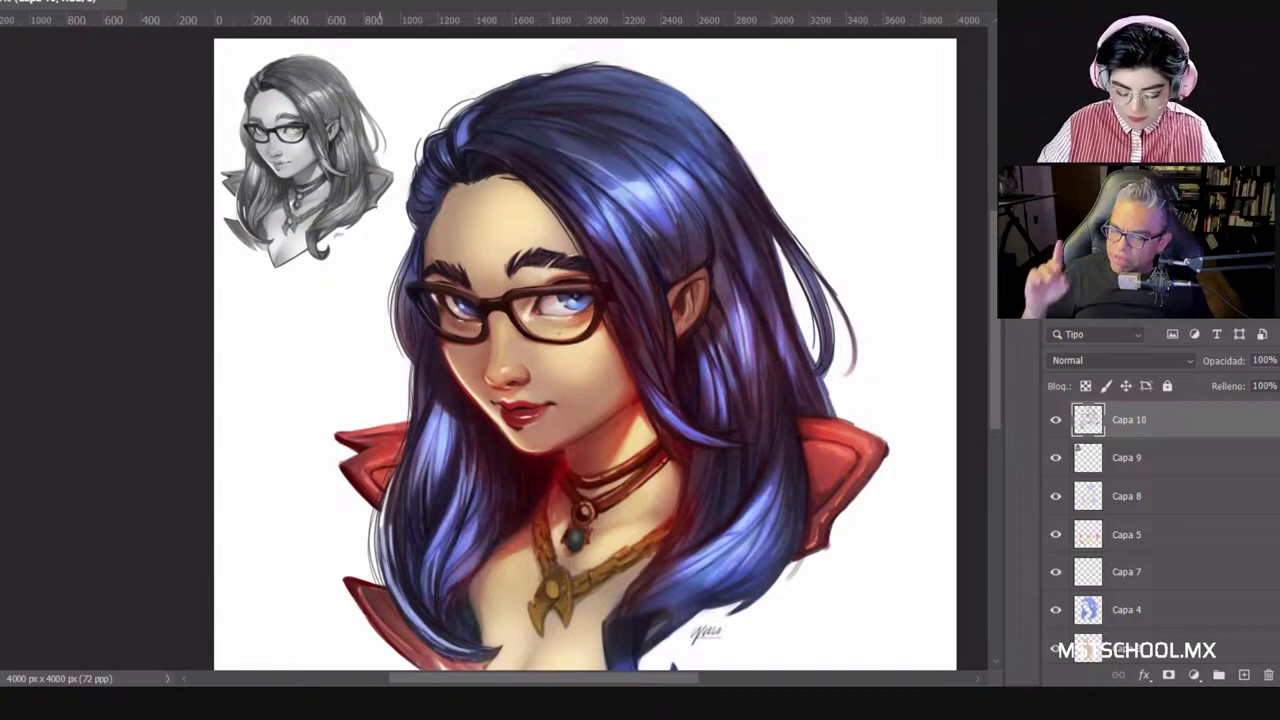
# Step: Toggle the visibility of the layer just below Capa 4 to compare the portrait with and without it
pyautogui.moveTo(540, 508); pyautogui.dragTo(510, 428)
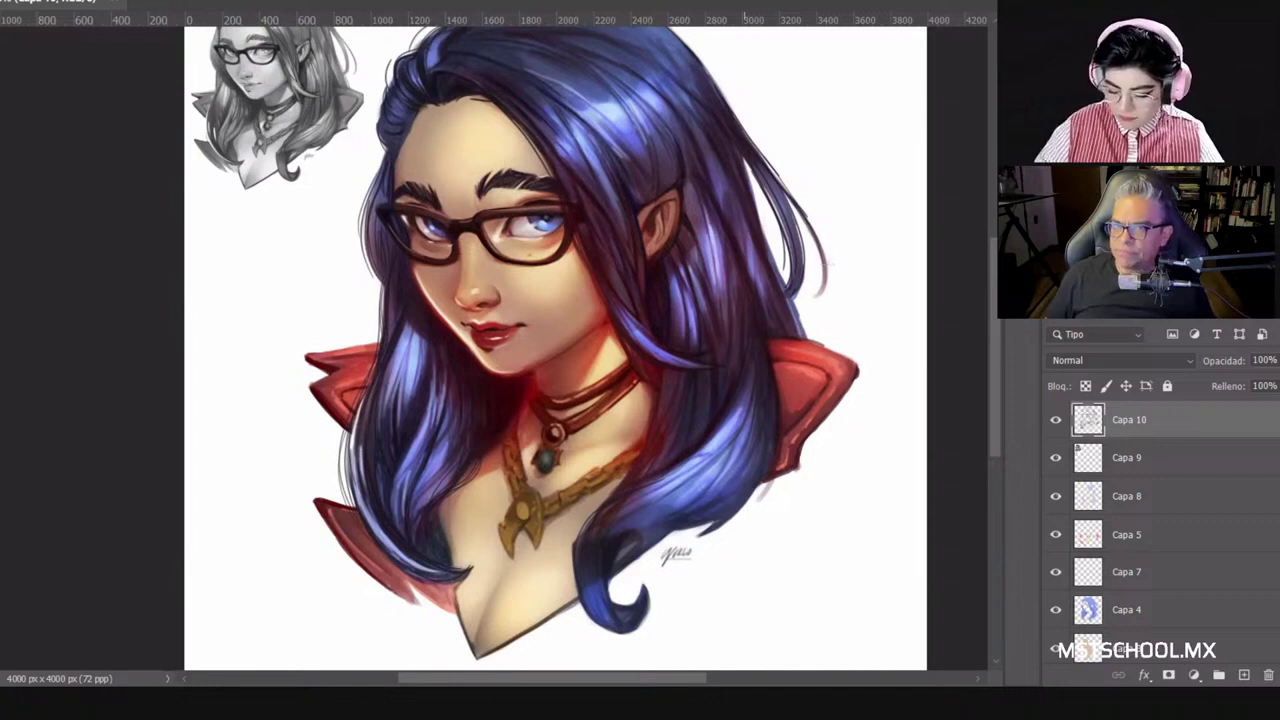
pyautogui.scroll(2, 934, 249)
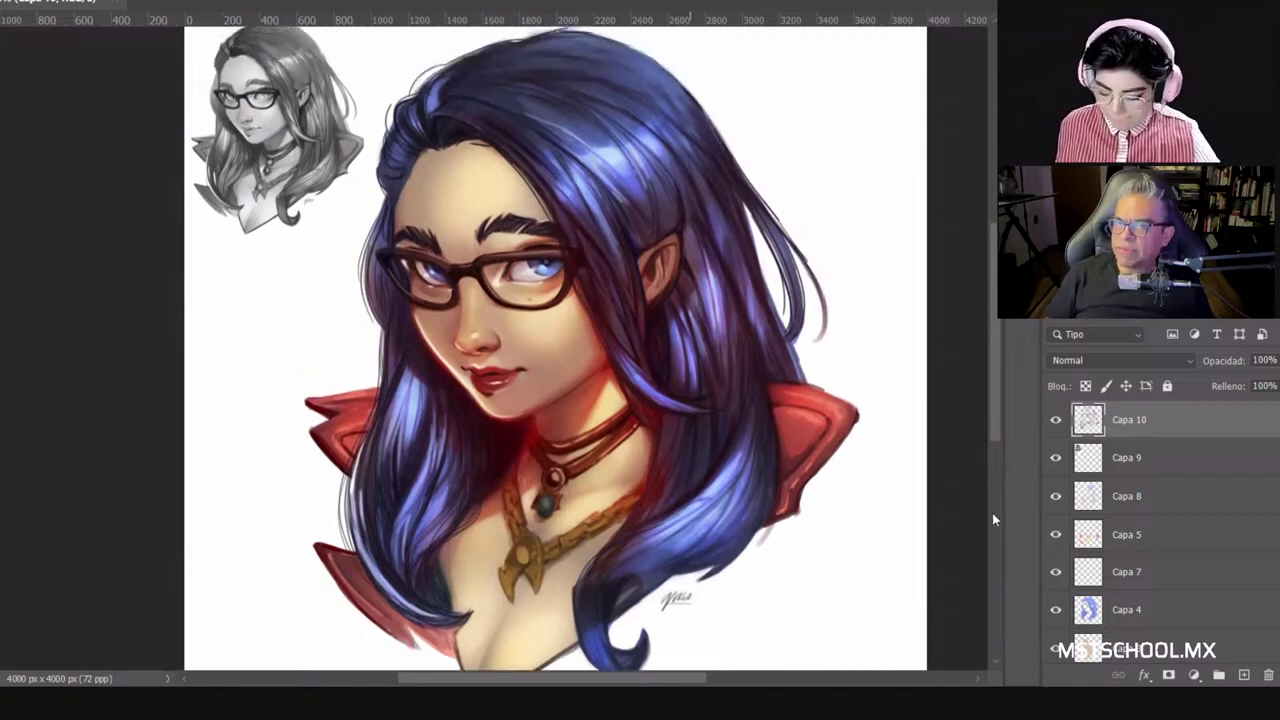
pyautogui.click(1055, 648)
pyautogui.click(1055, 648)
pyautogui.click(1055, 648)
pyautogui.click(1055, 648)
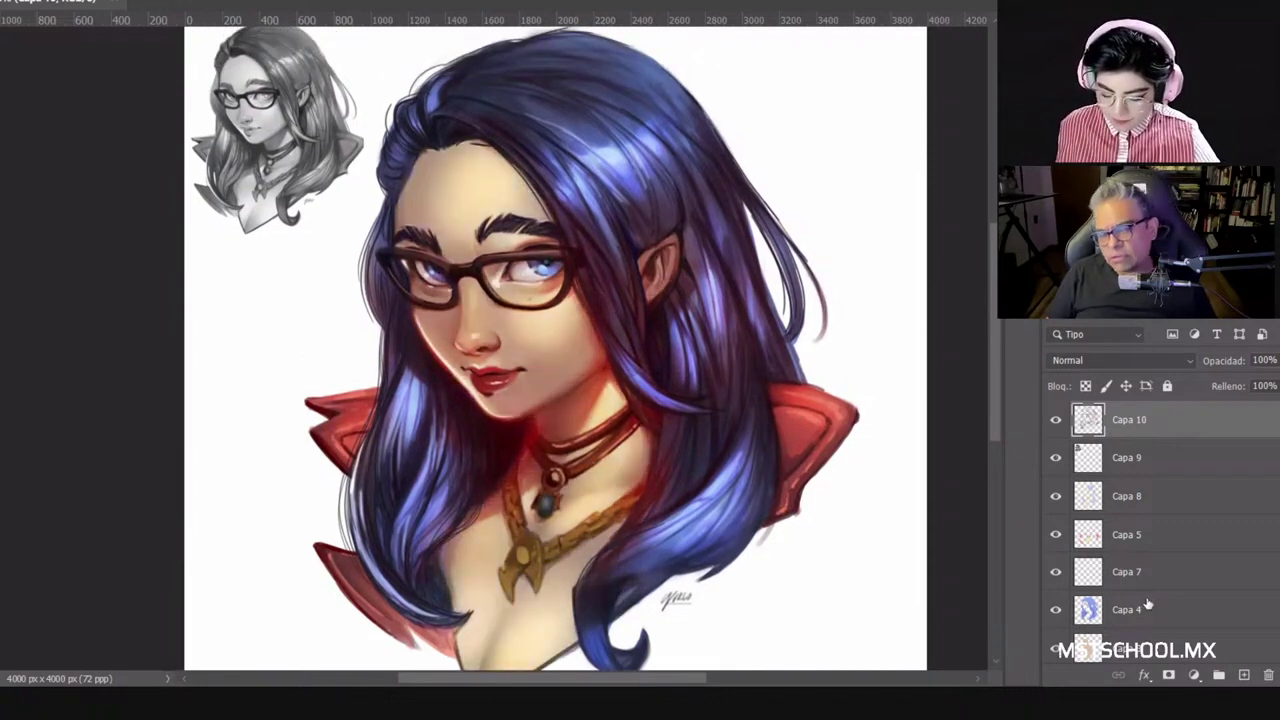
# Step: Add a new layer directly above the locked background layer and enlarge the hard round brush
pyautogui.scroll(-2, 1149, 605)
pyautogui.scroll(-2, 1180, 620)
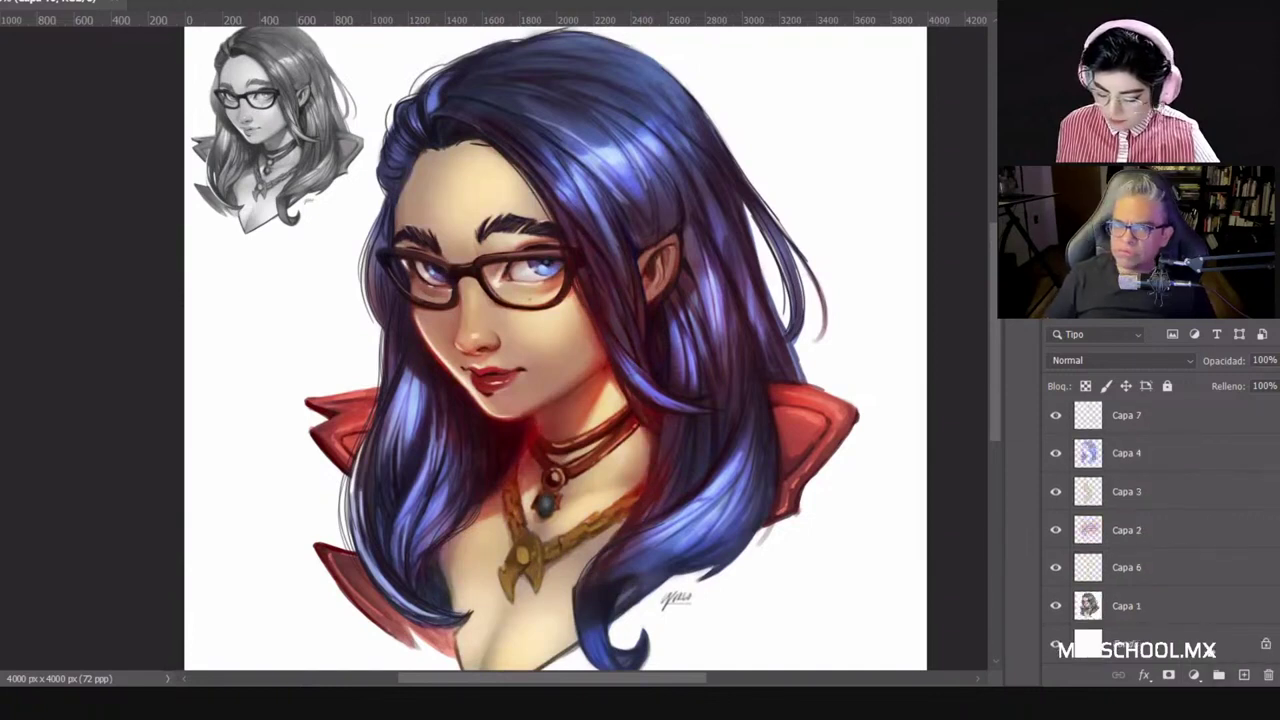
pyautogui.click(1215, 655)
pyautogui.click(1243, 675)
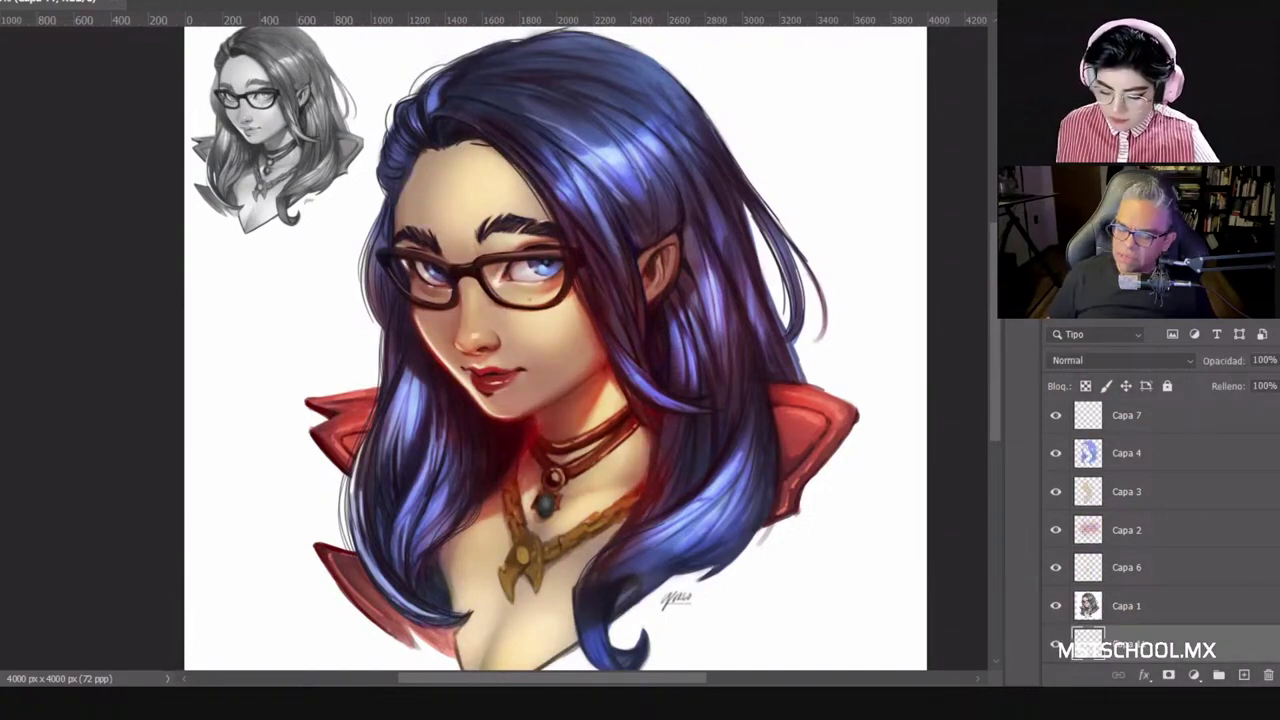
pyautogui.rightClick(810, 220)
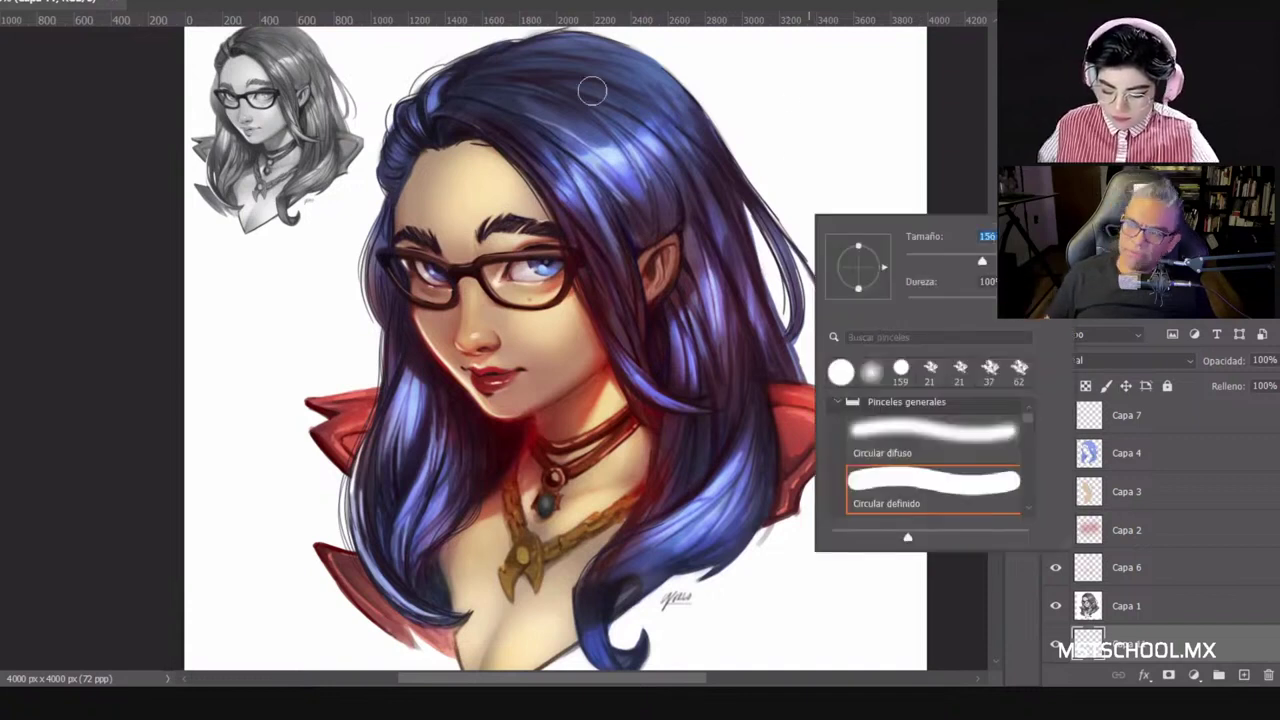
pyautogui.press('Return')
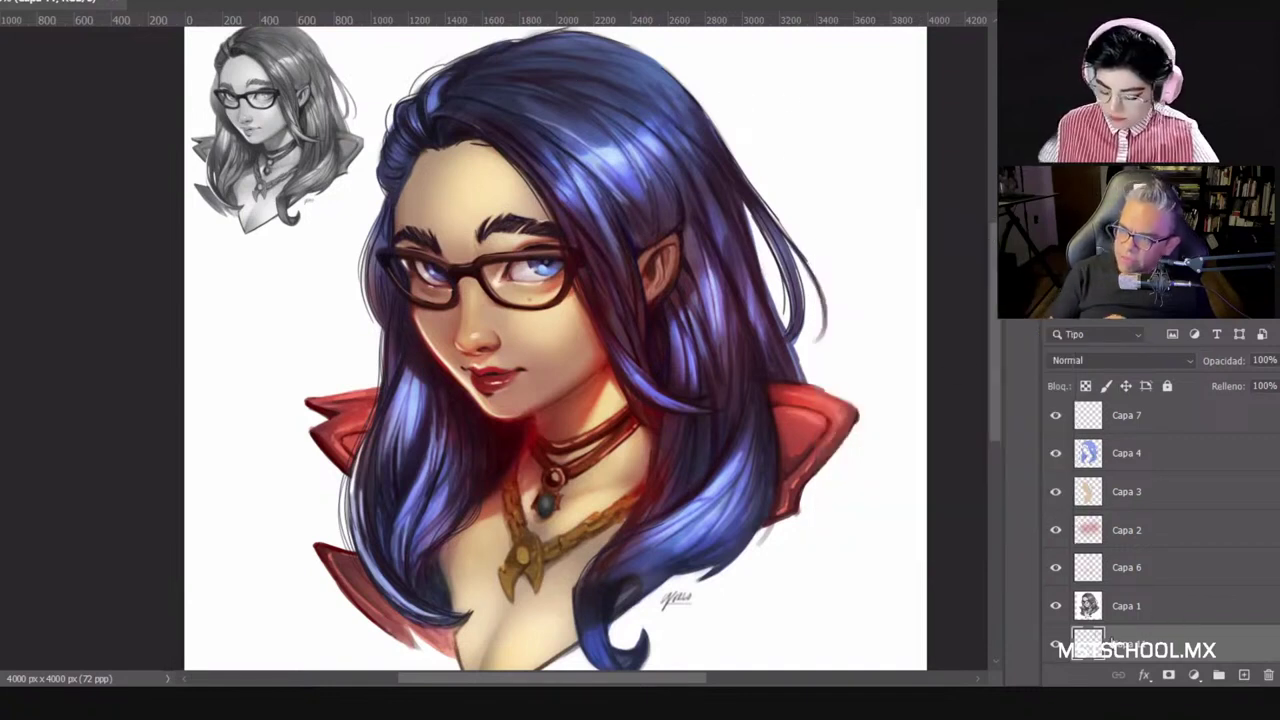
# Step: Add a new layer directly above Capa 1 and undo the trial strokes beside the loose strands
pyautogui.click(1125, 606)
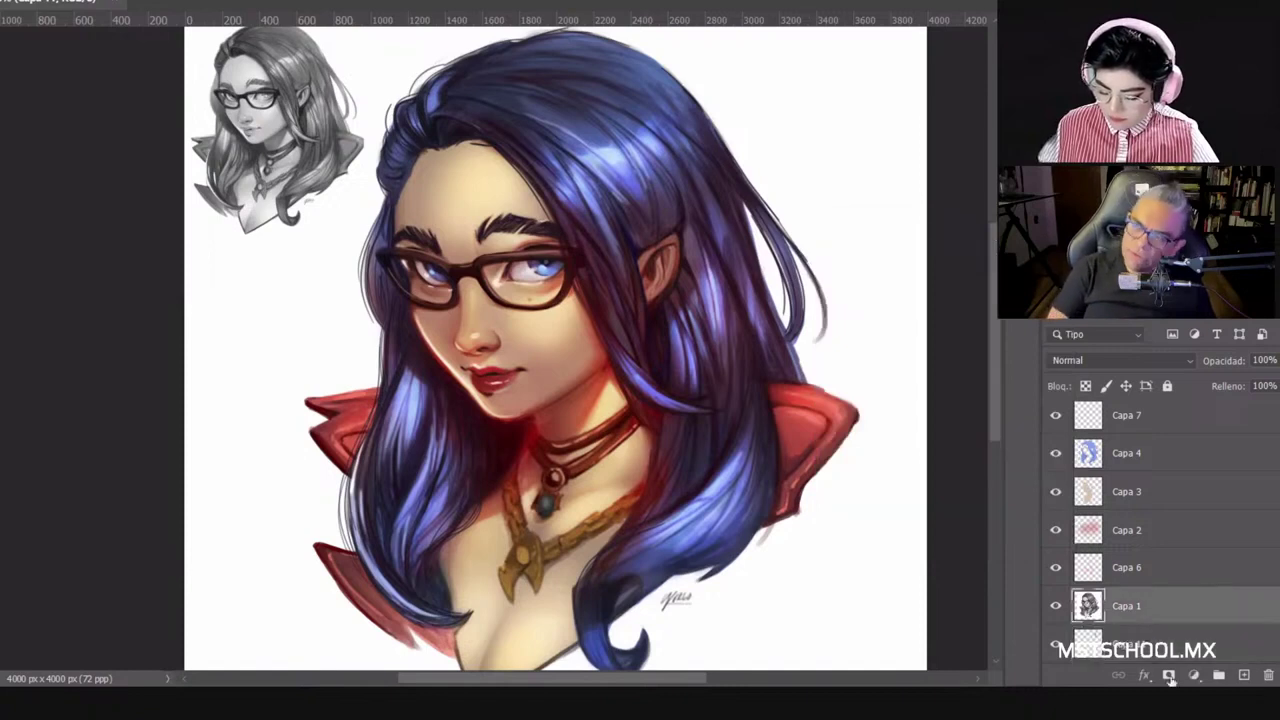
pyautogui.moveTo(762, 190); pyautogui.dragTo(800, 290)
pyautogui.moveTo(765, 235)
pyautogui.mouseDown()
pyautogui.moveTo(798, 306)
pyautogui.moveTo(782, 322)
pyautogui.mouseUp()
pyautogui.hotkey('ctrl', 'z')
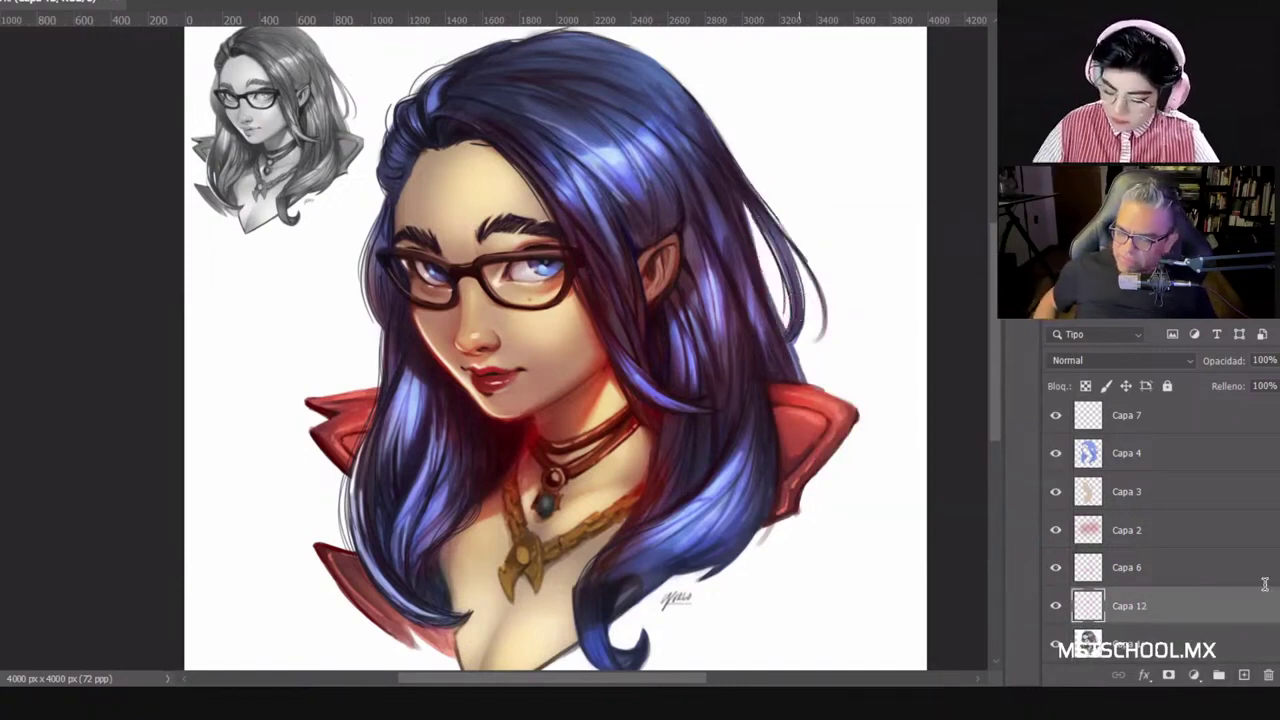
# Step: Set the hard round brush to 184 px and paint lilac diagonal strokes in the background beside the upper right of the hair
pyautogui.moveTo(708, 86)
pyautogui.mouseDown()
pyautogui.moveTo(811, 235)
pyautogui.moveTo(744, 99)
pyautogui.moveTo(813, 157)
pyautogui.moveTo(838, 151)
pyautogui.moveTo(864, 198)
pyautogui.mouseUp()
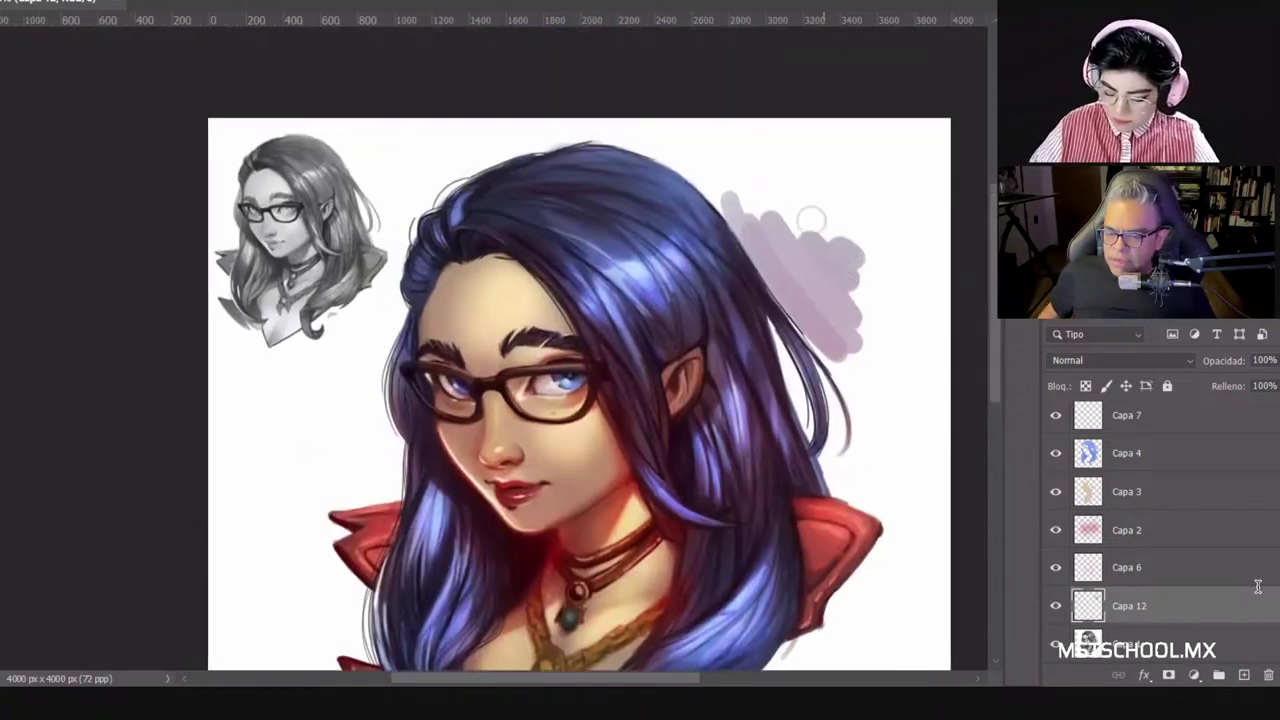
pyautogui.rightClick(864, 200)
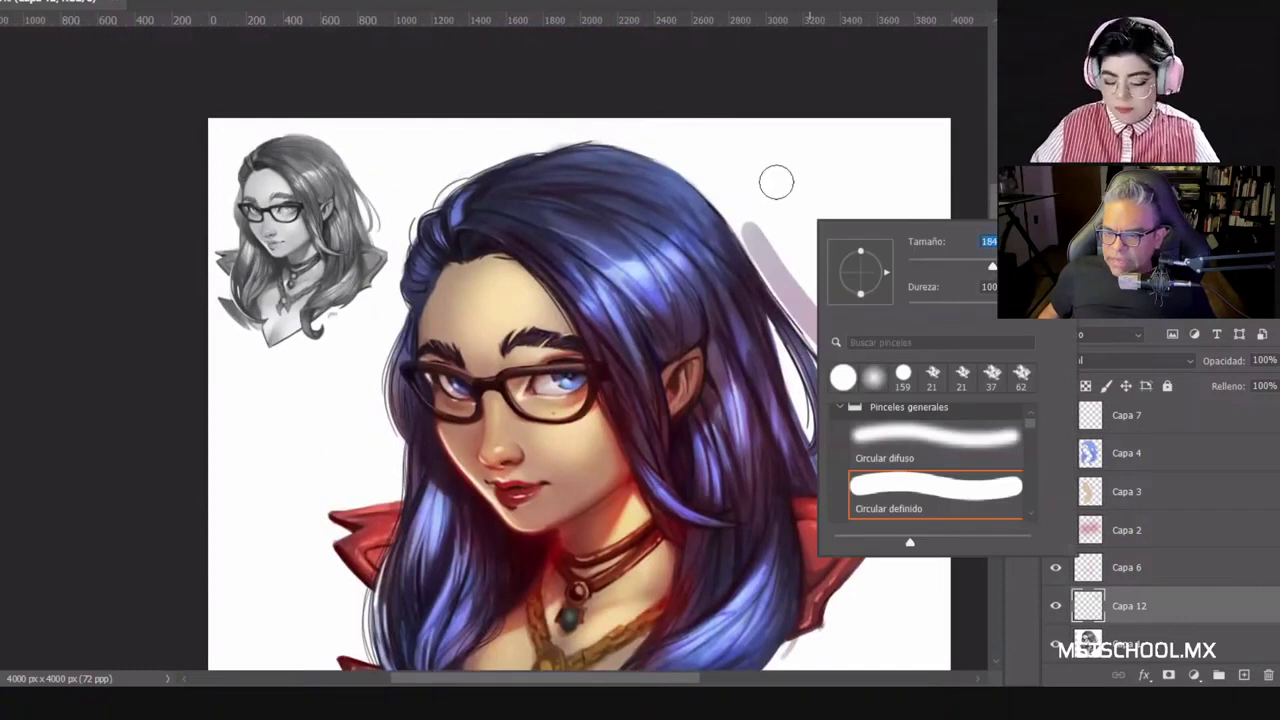
pyautogui.press('Return')
pyautogui.moveTo(691, 161); pyautogui.dragTo(833, 322)
pyautogui.rightClick(879, 235)
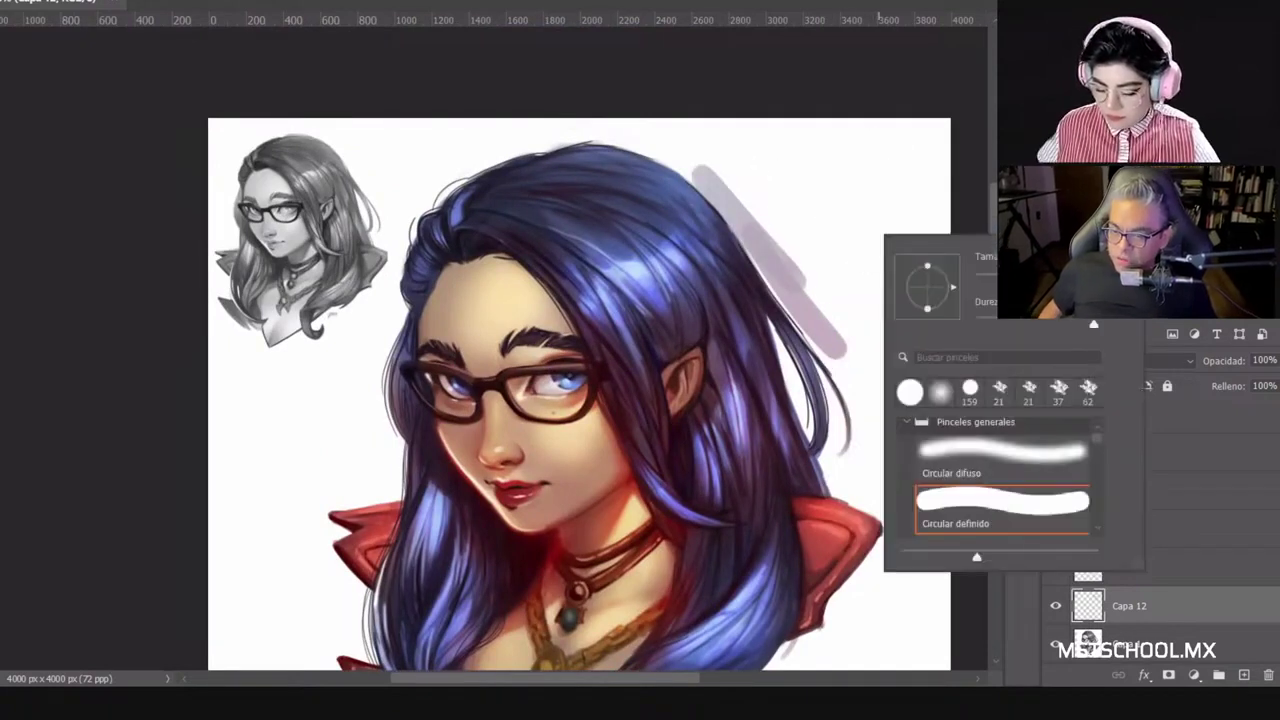
pyautogui.press('Return')
# Step: Choose Sampled Brush 8 10 from the PINTURA set, size it to 119 px, and fill the background right of the hair with textured lilac
pyautogui.click(829, 110)
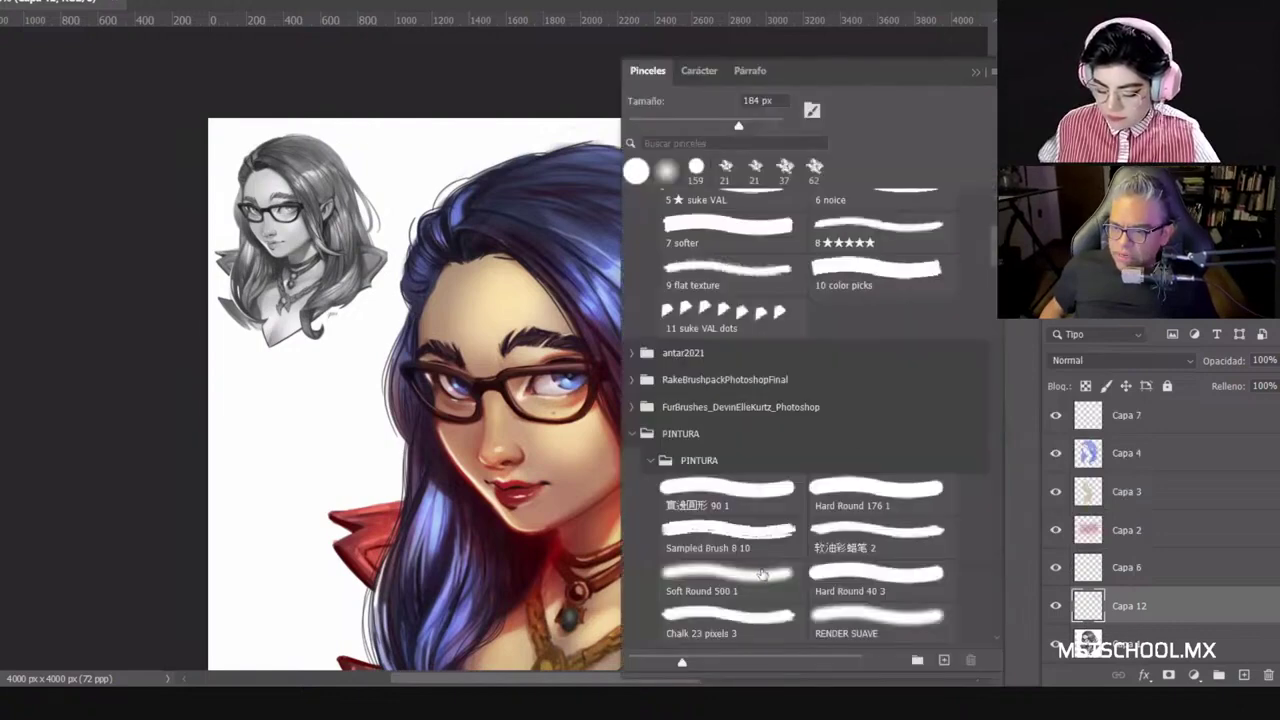
pyautogui.click(739, 542)
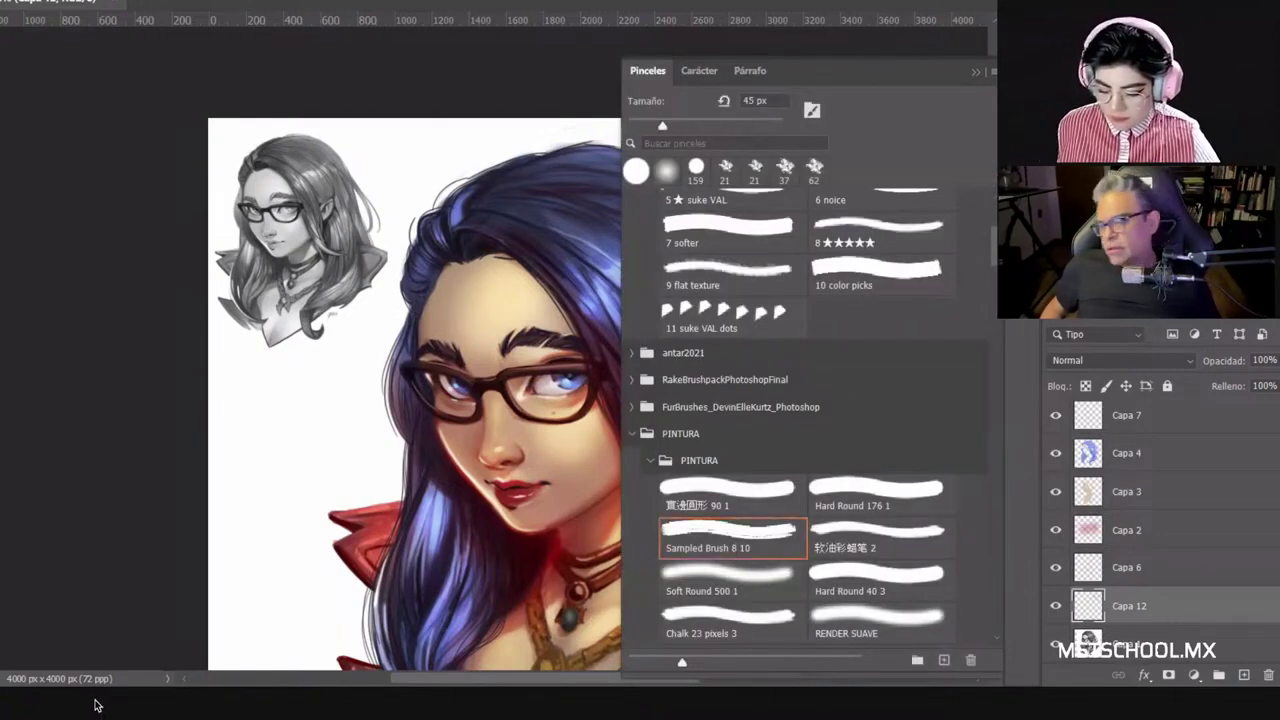
pyautogui.rightClick(834, 338)
pyautogui.click(993, 383)
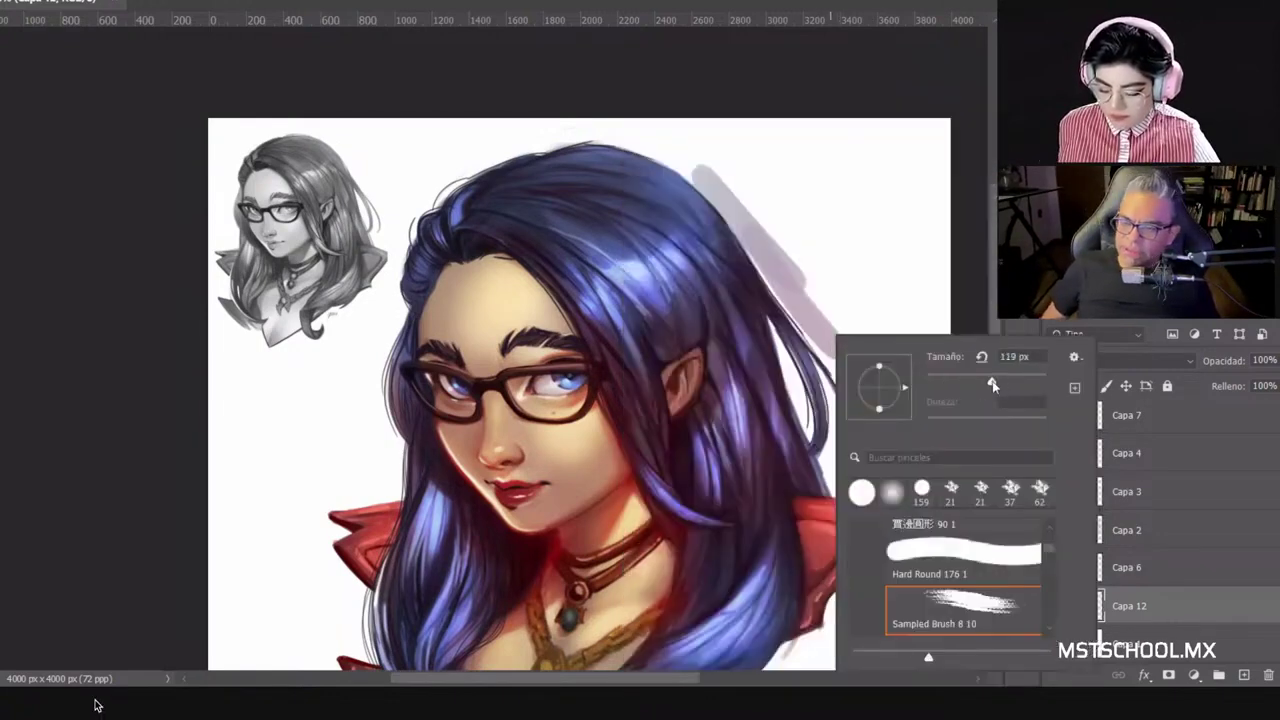
pyautogui.moveTo(714, 176)
pyautogui.mouseDown()
pyautogui.moveTo(831, 289)
pyautogui.moveTo(792, 208)
pyautogui.moveTo(573, 128)
pyautogui.moveTo(765, 264)
pyautogui.moveTo(850, 412)
pyautogui.moveTo(818, 358)
pyautogui.moveTo(835, 460)
pyautogui.moveTo(816, 341)
pyautogui.moveTo(809, 394)
pyautogui.moveTo(769, 316)
pyautogui.moveTo(838, 476)
pyautogui.mouseUp()
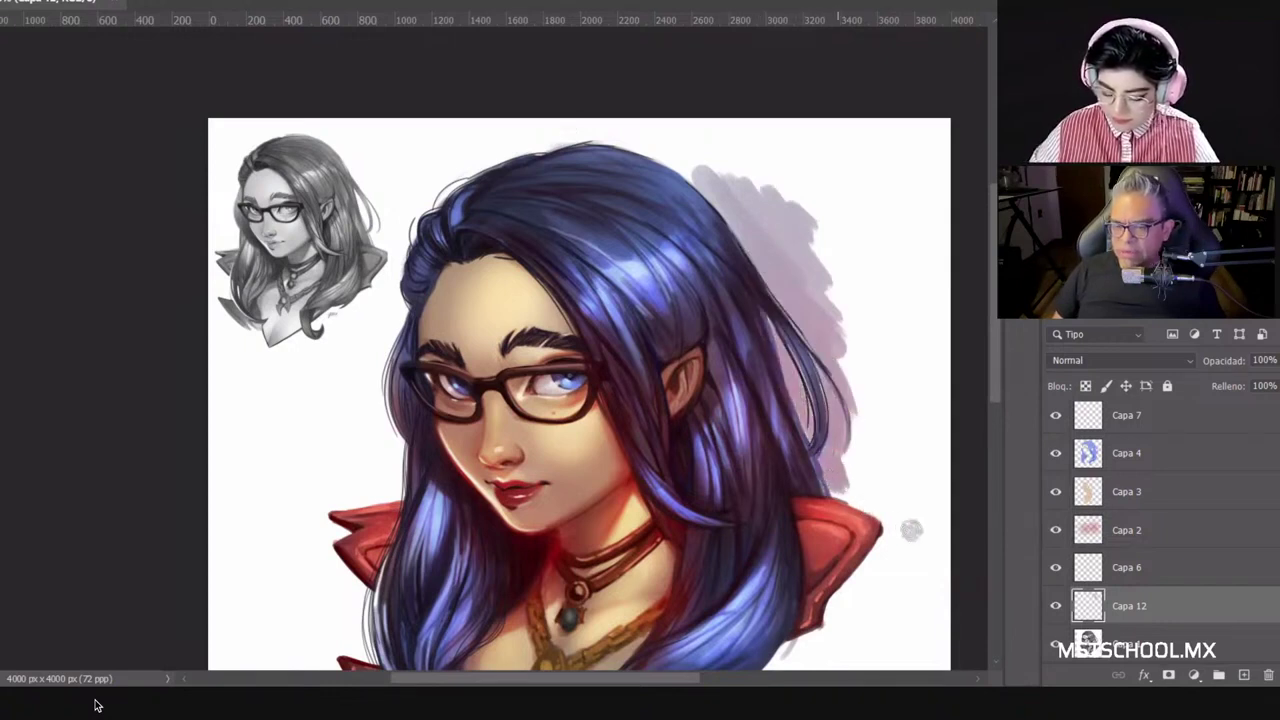
pyautogui.moveTo(911, 530)
pyautogui.mouseDown()
pyautogui.moveTo(840, 450)
pyautogui.moveTo(858, 400)
pyautogui.moveTo(794, 219)
pyautogui.moveTo(842, 236)
pyautogui.moveTo(588, 126)
pyautogui.moveTo(700, 150)
pyautogui.moveTo(836, 210)
pyautogui.mouseUp()
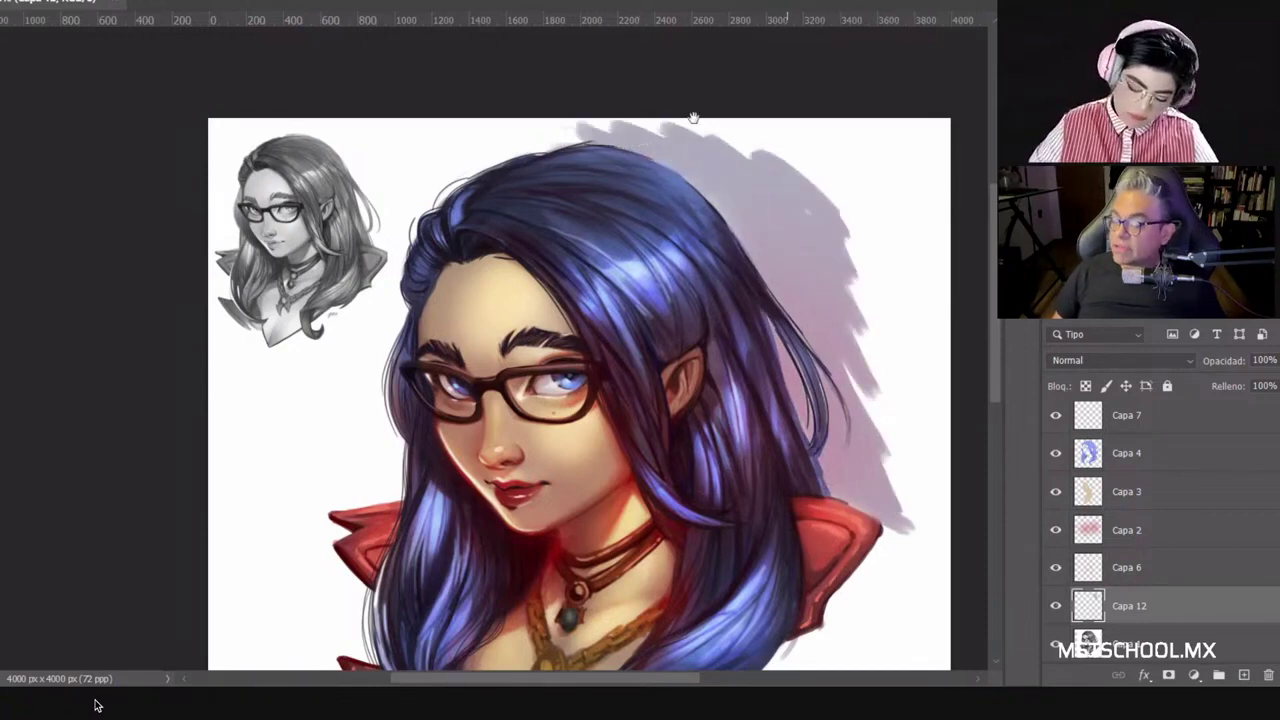
# Step: Paint textured lilac on Capa 12 along the left side of the hair and above the head, beside the grayscale reference
pyautogui.moveTo(694, 118); pyautogui.dragTo(616, 0)
pyautogui.moveTo(250, 298)
pyautogui.mouseDown()
pyautogui.moveTo(264, 328)
pyautogui.moveTo(244, 280)
pyautogui.moveTo(315, 250)
pyautogui.moveTo(300, 228)
pyautogui.moveTo(310, 178)
pyautogui.moveTo(311, 232)
pyautogui.mouseUp()
pyautogui.moveTo(402, 298); pyautogui.dragTo(478, 432)
pyautogui.moveTo(398, 330); pyautogui.dragTo(392, 188)
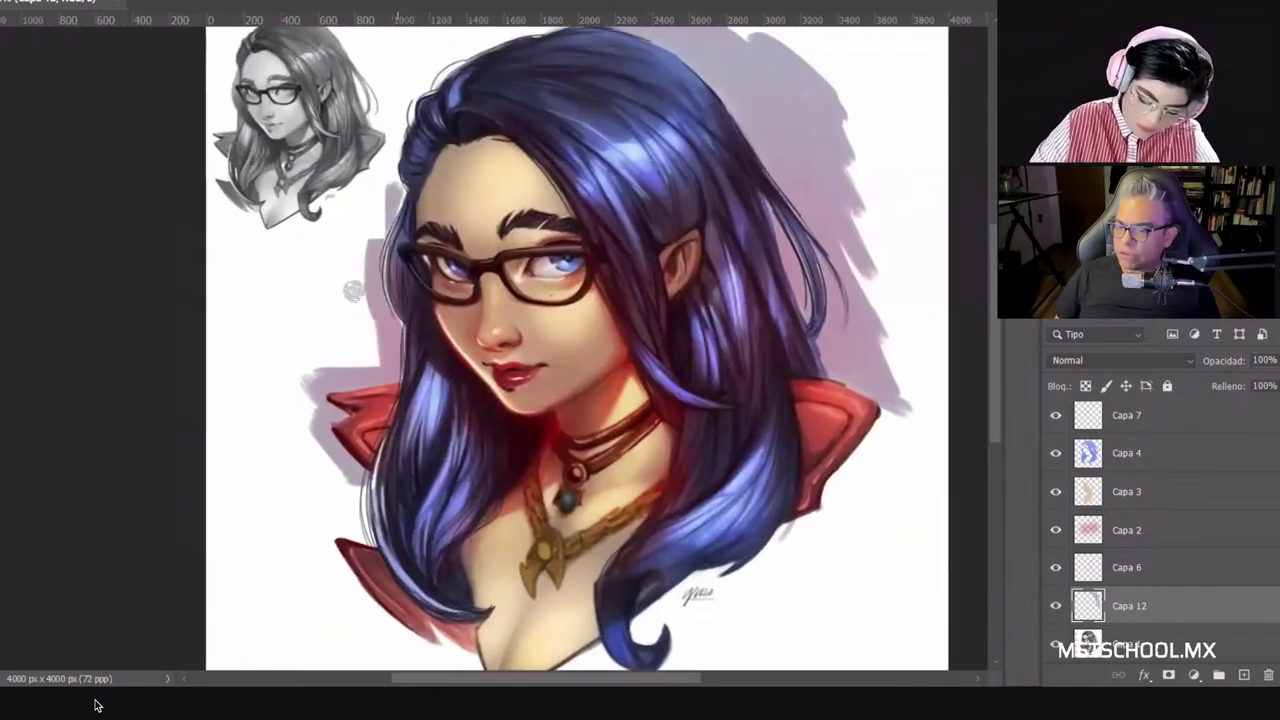
pyautogui.moveTo(353, 290)
pyautogui.mouseDown()
pyautogui.moveTo(346, 238)
pyautogui.moveTo(358, 298)
pyautogui.moveTo(388, 343)
pyautogui.mouseUp()
pyautogui.moveTo(395, 170)
pyautogui.mouseDown()
pyautogui.moveTo(405, 85)
pyautogui.moveTo(388, 56)
pyautogui.moveTo(417, 142)
pyautogui.mouseUp()
pyautogui.moveTo(502, 108)
pyautogui.mouseDown()
pyautogui.moveTo(402, 156)
pyautogui.moveTo(481, 88)
pyautogui.moveTo(592, 116)
pyautogui.moveTo(499, 165)
pyautogui.moveTo(619, 106)
pyautogui.mouseUp()
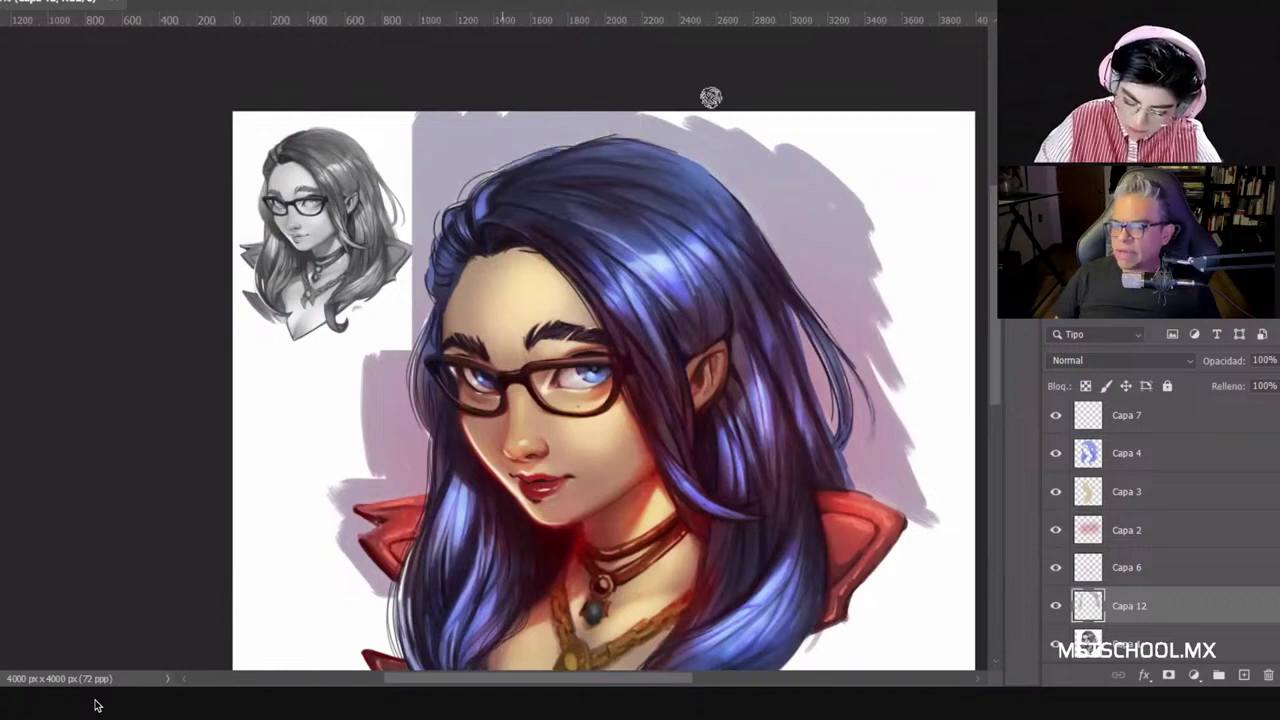
# Step: Extend the lilac background across the upper right, down past the right collar, and around the lower hair curl
pyautogui.moveTo(710, 97)
pyautogui.mouseDown()
pyautogui.moveTo(691, 69)
pyautogui.moveTo(532, 140)
pyautogui.moveTo(620, 117)
pyautogui.moveTo(760, 138)
pyautogui.mouseUp()
pyautogui.moveTo(917, 383)
pyautogui.mouseDown()
pyautogui.moveTo(900, 420)
pyautogui.moveTo(925, 470)
pyautogui.moveTo(951, 348)
pyautogui.moveTo(880, 245)
pyautogui.mouseUp()
pyautogui.moveTo(795, 103)
pyautogui.mouseDown()
pyautogui.moveTo(916, 248)
pyautogui.moveTo(880, 150)
pyautogui.moveTo(941, 202)
pyautogui.moveTo(910, 124)
pyautogui.moveTo(754, 104)
pyautogui.moveTo(805, 165)
pyautogui.mouseUp()
pyautogui.moveTo(827, 107)
pyautogui.mouseDown()
pyautogui.moveTo(860, 150)
pyautogui.moveTo(705, 69)
pyautogui.moveTo(685, 38)
pyautogui.mouseUp()
pyautogui.moveTo(570, 555)
pyautogui.mouseDown()
pyautogui.moveTo(626, 531)
pyautogui.moveTo(571, 574)
pyautogui.moveTo(715, 483)
pyautogui.moveTo(715, 447)
pyautogui.moveTo(771, 373)
pyautogui.moveTo(737, 443)
pyautogui.moveTo(785, 372)
pyautogui.moveTo(783, 405)
pyautogui.moveTo(778, 364)
pyautogui.moveTo(811, 392)
pyautogui.moveTo(814, 318)
pyautogui.moveTo(734, 151)
pyautogui.moveTo(847, 315)
pyautogui.moveTo(796, 381)
pyautogui.mouseUp()
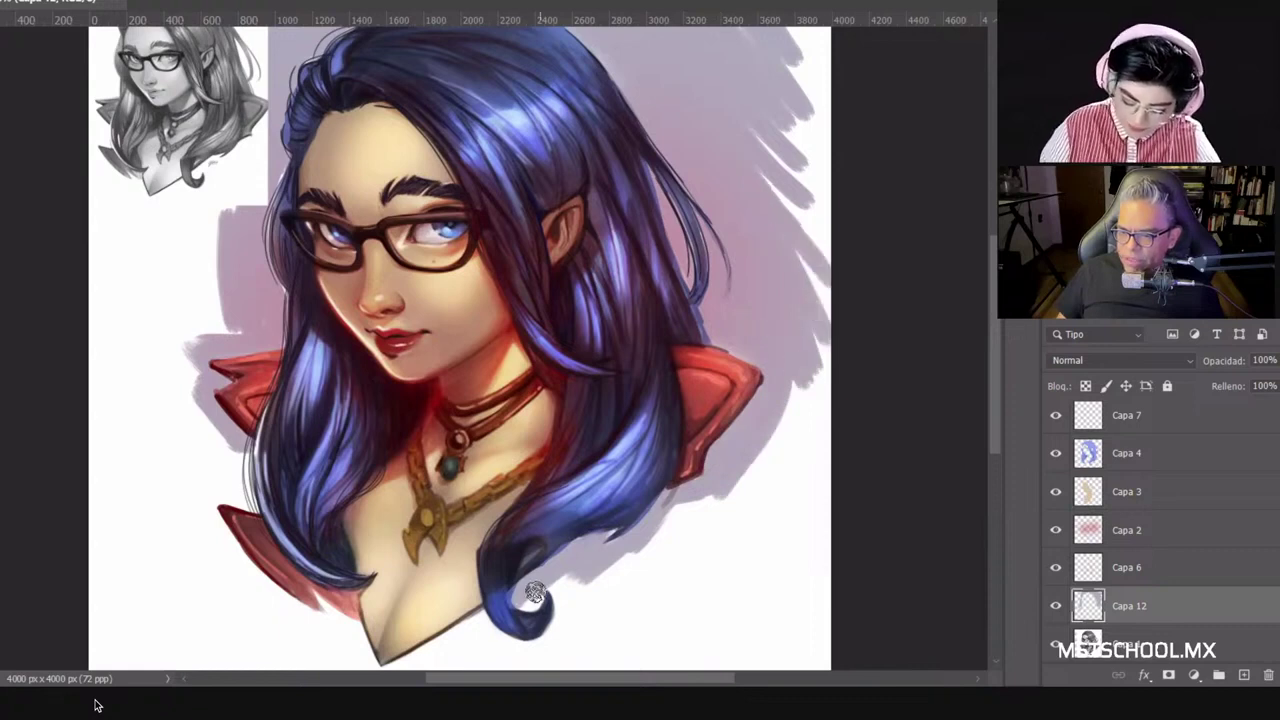
pyautogui.moveTo(570, 573)
pyautogui.mouseDown()
pyautogui.moveTo(560, 643)
pyautogui.moveTo(568, 598)
pyautogui.mouseUp()
pyautogui.moveTo(646, 576); pyautogui.dragTo(760, 474)
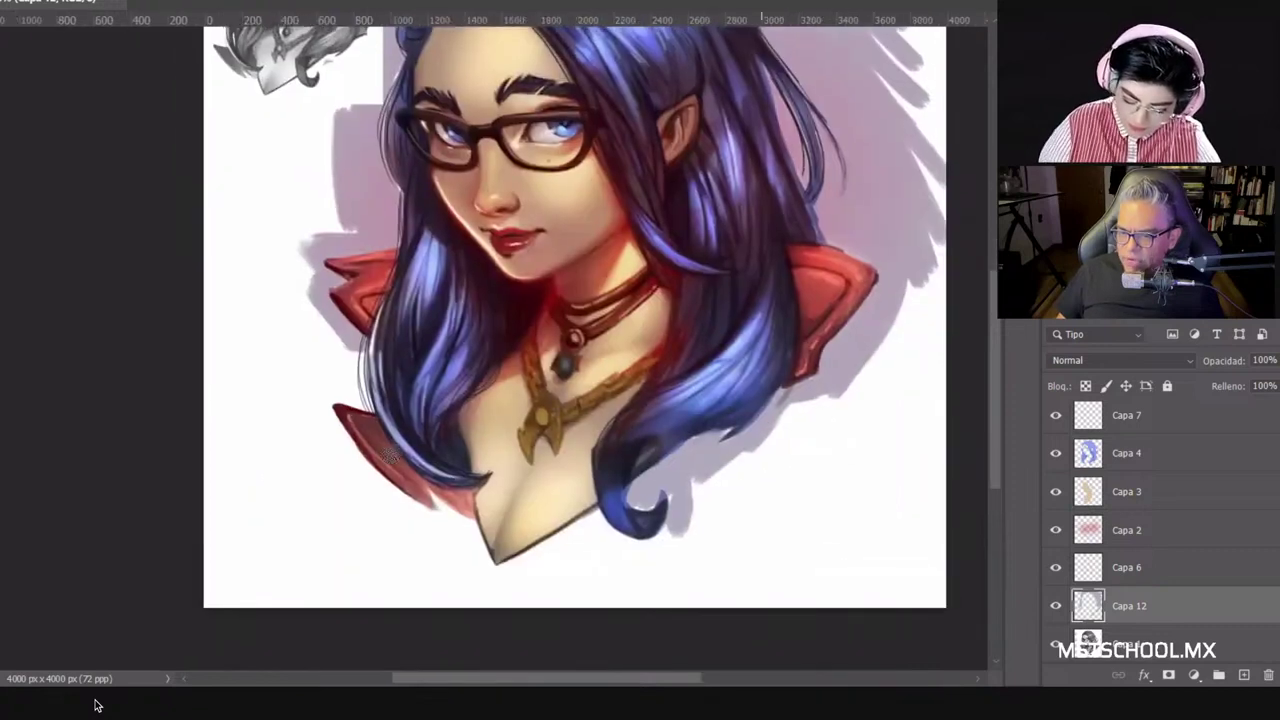
# Step: Fill the background left of the portrait with lilac, from beneath the grayscale reference down past the lower left collar
pyautogui.moveTo(380, 480)
pyautogui.mouseDown()
pyautogui.moveTo(471, 549)
pyautogui.moveTo(429, 491)
pyautogui.moveTo(484, 567)
pyautogui.moveTo(316, 417)
pyautogui.moveTo(299, 431)
pyautogui.moveTo(479, 614)
pyautogui.moveTo(381, 537)
pyautogui.moveTo(261, 338)
pyautogui.moveTo(322, 395)
pyautogui.moveTo(368, 400)
pyautogui.mouseUp()
pyautogui.moveTo(266, 251)
pyautogui.mouseDown()
pyautogui.moveTo(337, 351)
pyautogui.moveTo(318, 378)
pyautogui.moveTo(196, 255)
pyautogui.moveTo(184, 268)
pyautogui.moveTo(254, 358)
pyautogui.moveTo(346, 374)
pyautogui.mouseUp()
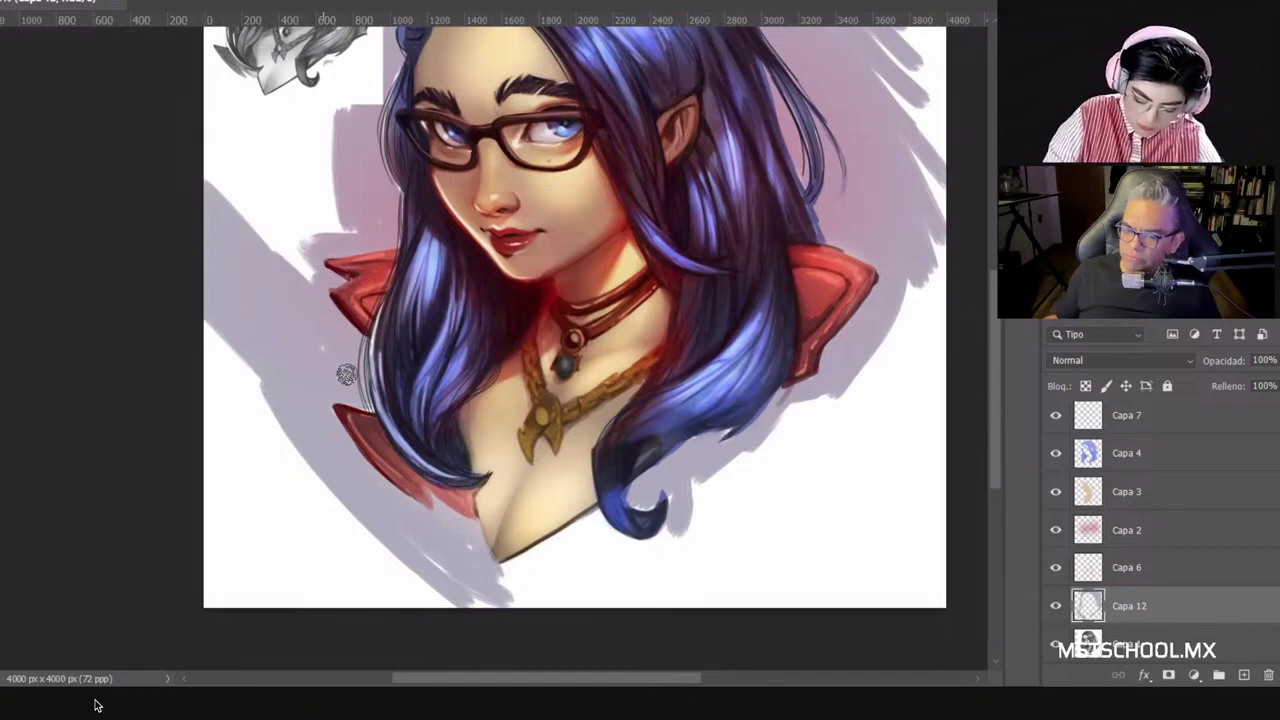
pyautogui.moveTo(440, 322); pyautogui.dragTo(541, 484)
pyautogui.moveTo(289, 297)
pyautogui.mouseDown()
pyautogui.moveTo(421, 440)
pyautogui.moveTo(416, 455)
pyautogui.moveTo(307, 291)
pyautogui.moveTo(416, 427)
pyautogui.moveTo(412, 394)
pyautogui.mouseUp()
pyautogui.moveTo(311, 259)
pyautogui.mouseDown()
pyautogui.moveTo(394, 320)
pyautogui.moveTo(457, 288)
pyautogui.moveTo(440, 123)
pyautogui.mouseUp()
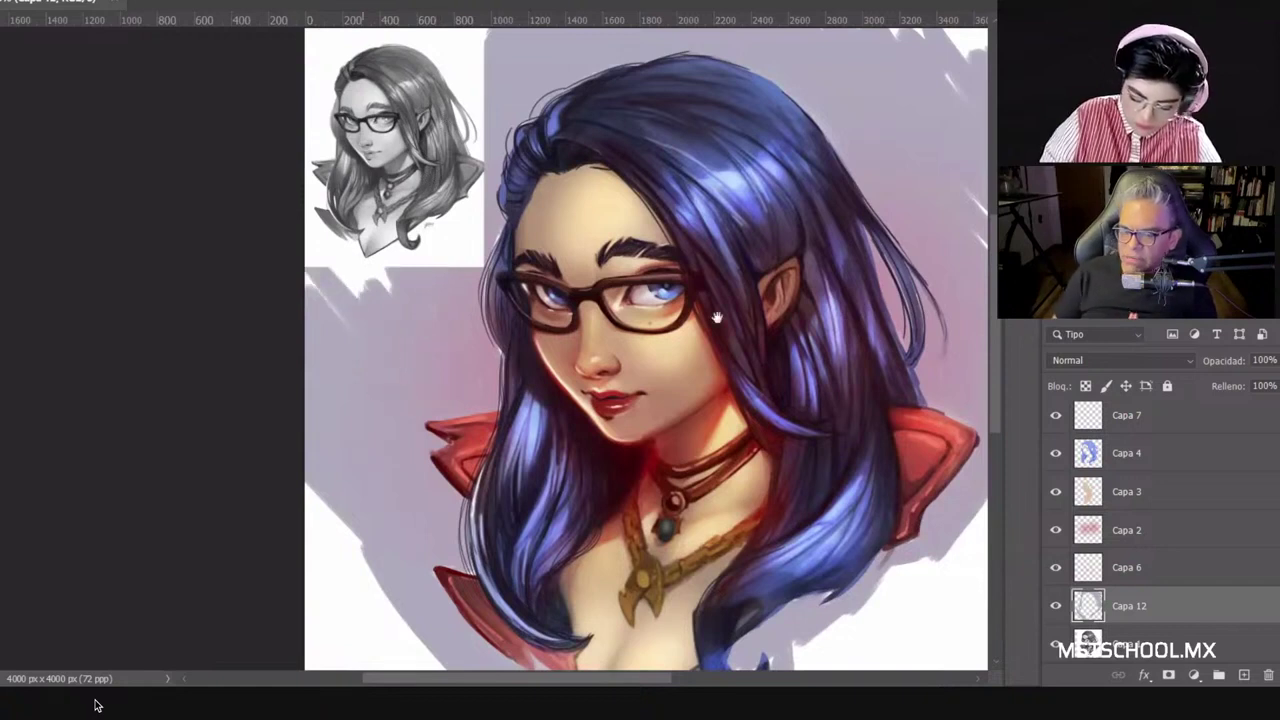
# Step: Paint diagonal lilac strokes across the lower background, beneath the neckline and toward the lower right of the canvas
pyautogui.moveTo(720, 432); pyautogui.dragTo(602, 368)
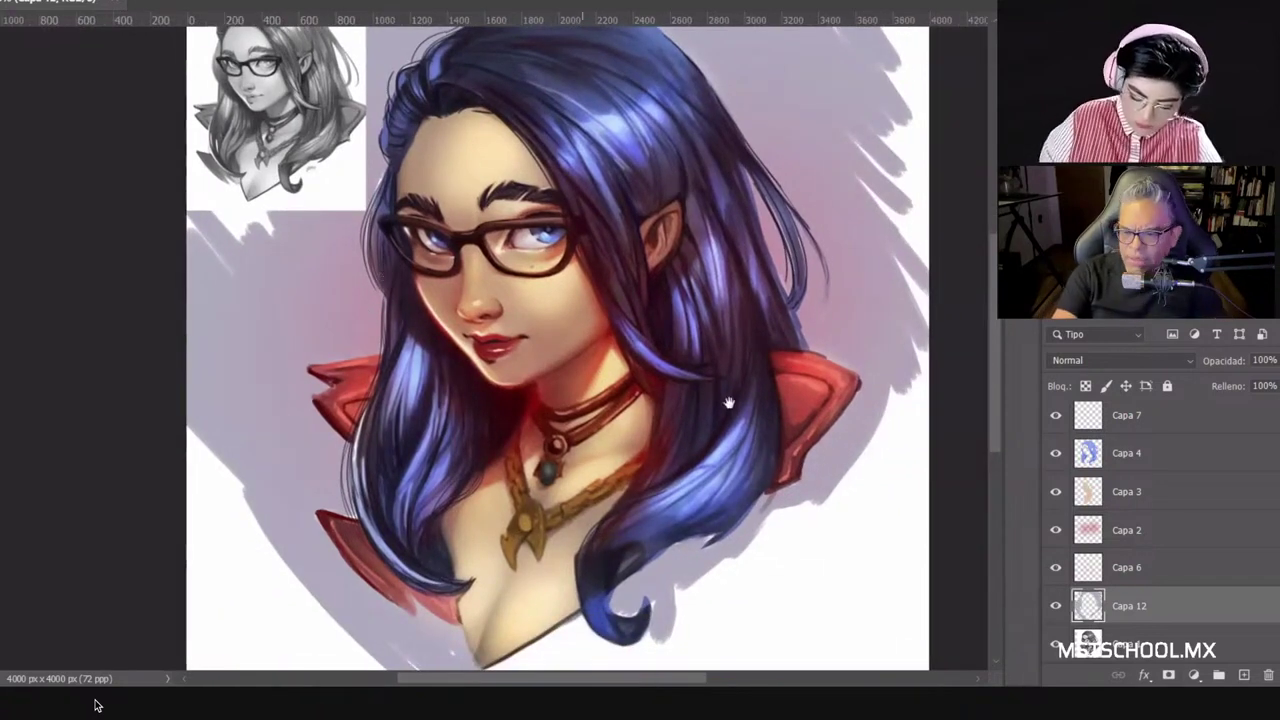
pyautogui.moveTo(729, 403); pyautogui.dragTo(672, 294)
pyautogui.moveTo(157, 357)
pyautogui.mouseDown()
pyautogui.moveTo(235, 465)
pyautogui.moveTo(176, 422)
pyautogui.moveTo(149, 500)
pyautogui.moveTo(270, 546)
pyautogui.moveTo(241, 471)
pyautogui.moveTo(357, 600)
pyautogui.moveTo(366, 581)
pyautogui.moveTo(407, 599)
pyautogui.moveTo(402, 557)
pyautogui.moveTo(563, 482)
pyautogui.moveTo(412, 558)
pyautogui.mouseUp()
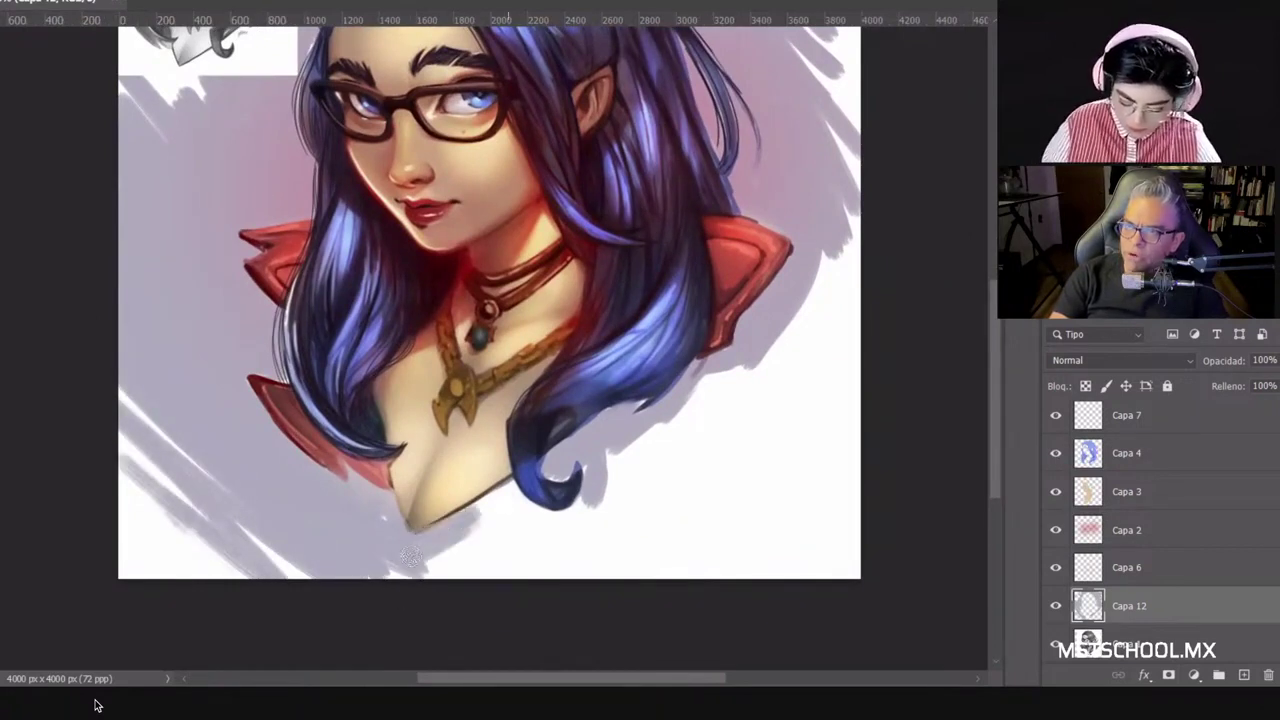
pyautogui.moveTo(510, 485)
pyautogui.mouseDown()
pyautogui.moveTo(564, 510)
pyautogui.moveTo(583, 504)
pyautogui.moveTo(530, 507)
pyautogui.moveTo(603, 469)
pyautogui.moveTo(581, 520)
pyautogui.moveTo(473, 515)
pyautogui.moveTo(415, 576)
pyautogui.moveTo(472, 576)
pyautogui.moveTo(573, 521)
pyautogui.moveTo(635, 479)
pyautogui.moveTo(610, 451)
pyautogui.moveTo(654, 415)
pyautogui.moveTo(659, 428)
pyautogui.moveTo(590, 510)
pyautogui.moveTo(793, 329)
pyautogui.moveTo(538, 580)
pyautogui.moveTo(530, 530)
pyautogui.moveTo(465, 535)
pyautogui.mouseUp()
pyautogui.moveTo(417, 587)
pyautogui.mouseDown()
pyautogui.moveTo(485, 578)
pyautogui.moveTo(526, 590)
pyautogui.moveTo(516, 598)
pyautogui.moveTo(692, 426)
pyautogui.moveTo(691, 447)
pyautogui.moveTo(620, 513)
pyautogui.moveTo(690, 398)
pyautogui.mouseUp()
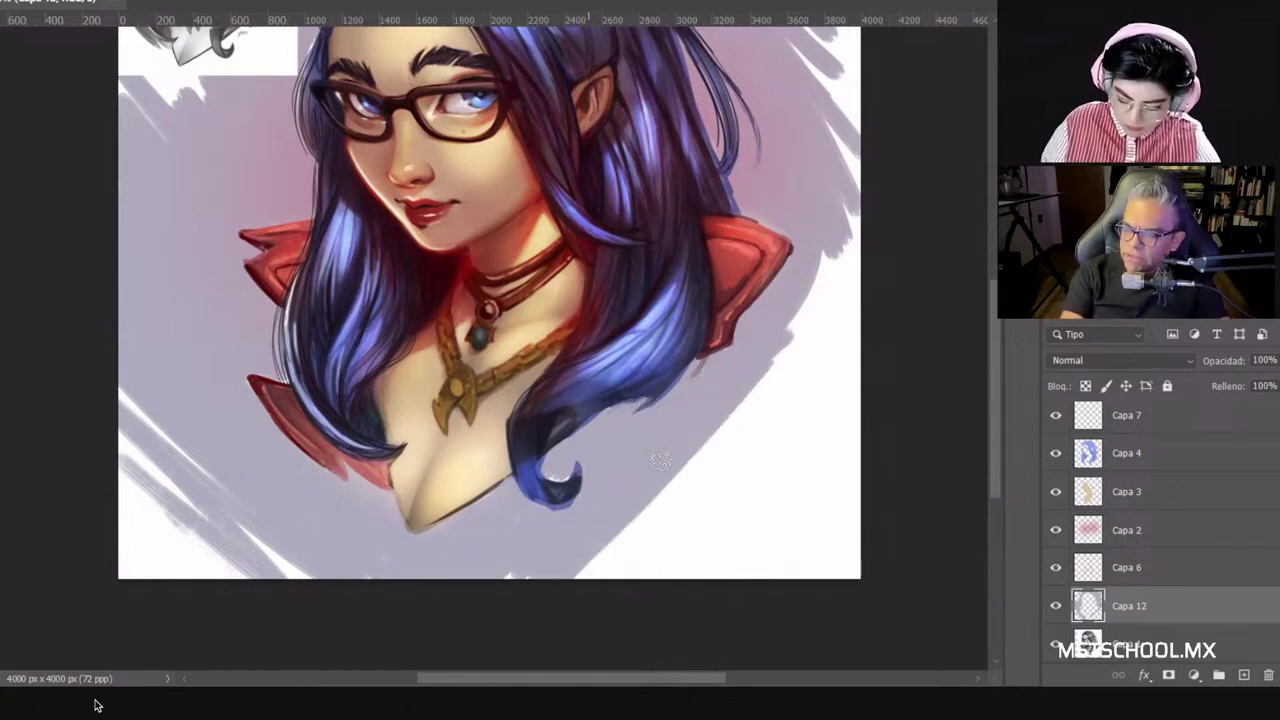
pyautogui.moveTo(757, 357)
pyautogui.mouseDown()
pyautogui.moveTo(745, 399)
pyautogui.moveTo(658, 498)
pyautogui.moveTo(826, 310)
pyautogui.moveTo(758, 414)
pyautogui.moveTo(820, 353)
pyautogui.moveTo(847, 354)
pyautogui.moveTo(676, 564)
pyautogui.moveTo(690, 588)
pyautogui.moveTo(761, 518)
pyautogui.moveTo(771, 546)
pyautogui.moveTo(789, 480)
pyautogui.mouseUp()
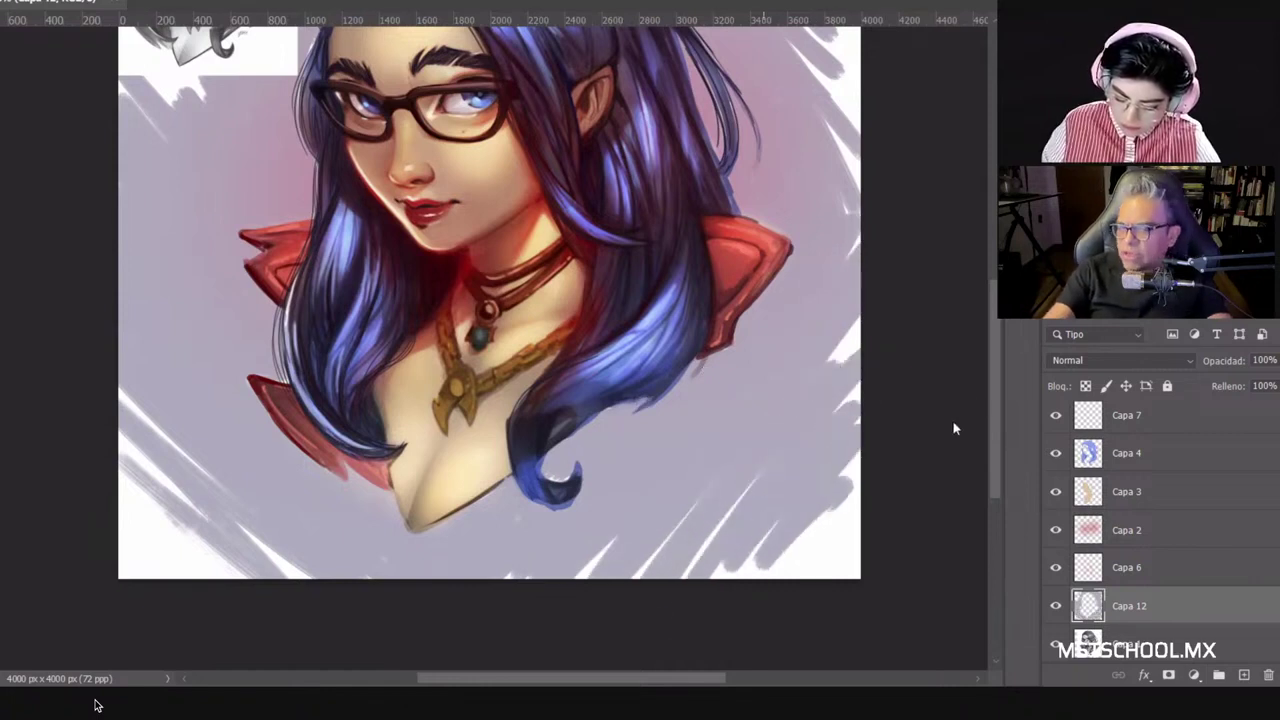
# Step: Enlarge the textured brush to 231 px and cover the remaining white gaps in the lower corners and along the right edge
pyautogui.rightClick(792, 500)
pyautogui.moveTo(730, 560); pyautogui.dragTo(836, 350)
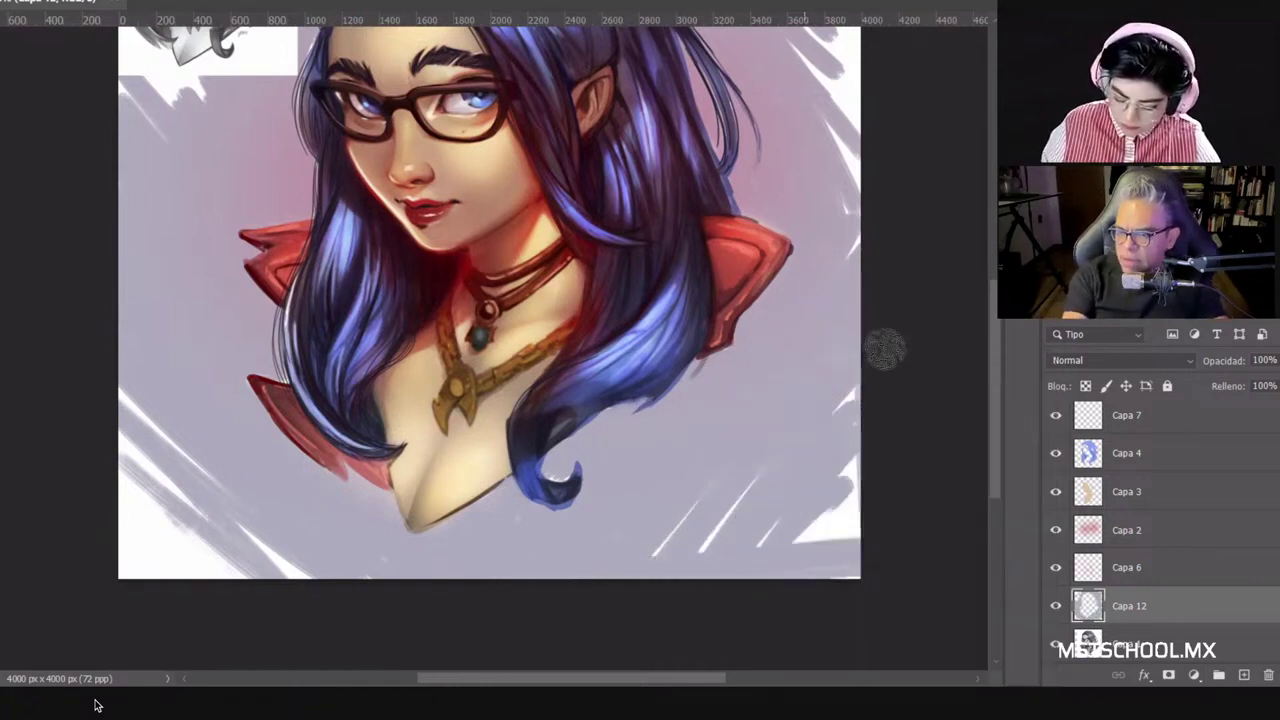
pyautogui.moveTo(823, 395); pyautogui.dragTo(822, 560)
pyautogui.moveTo(818, 268)
pyautogui.mouseDown()
pyautogui.moveTo(869, 491)
pyautogui.moveTo(816, 230)
pyautogui.moveTo(823, 131)
pyautogui.moveTo(846, 114)
pyautogui.mouseUp()
pyautogui.moveTo(860, 323); pyautogui.dragTo(910, 220)
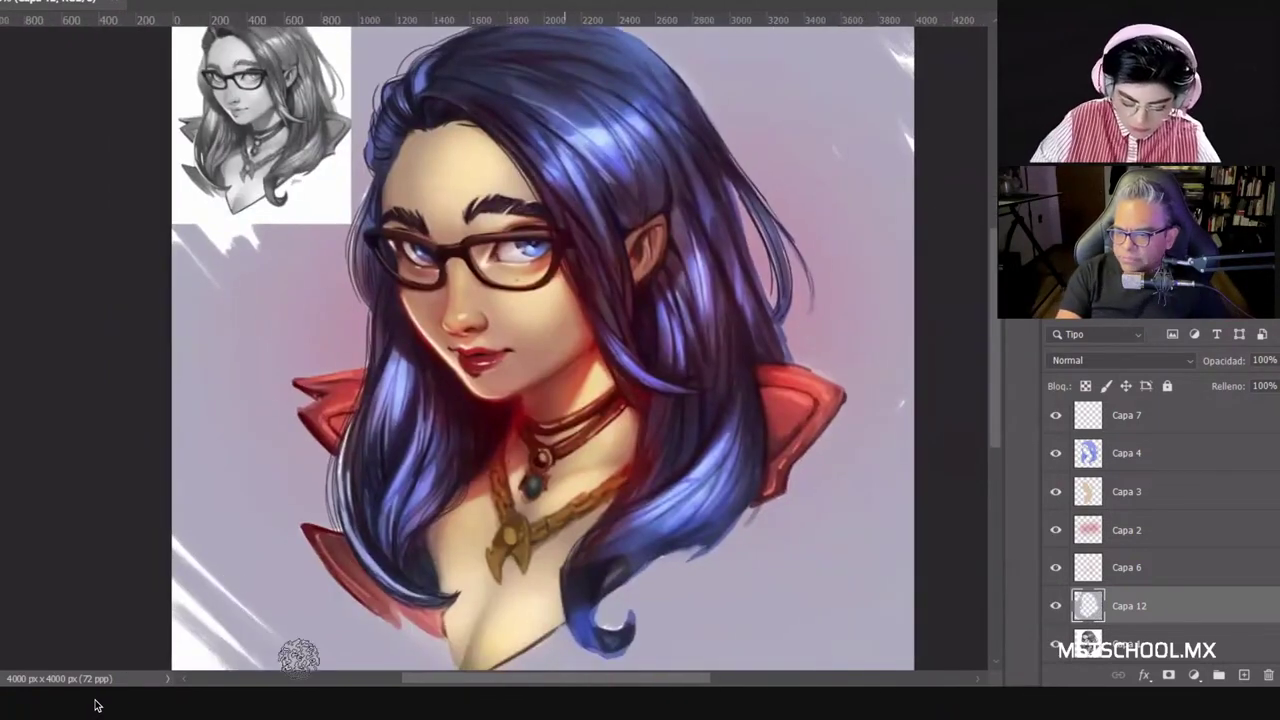
pyautogui.moveTo(255, 612)
pyautogui.mouseDown()
pyautogui.moveTo(173, 651)
pyautogui.moveTo(218, 602)
pyautogui.mouseUp()
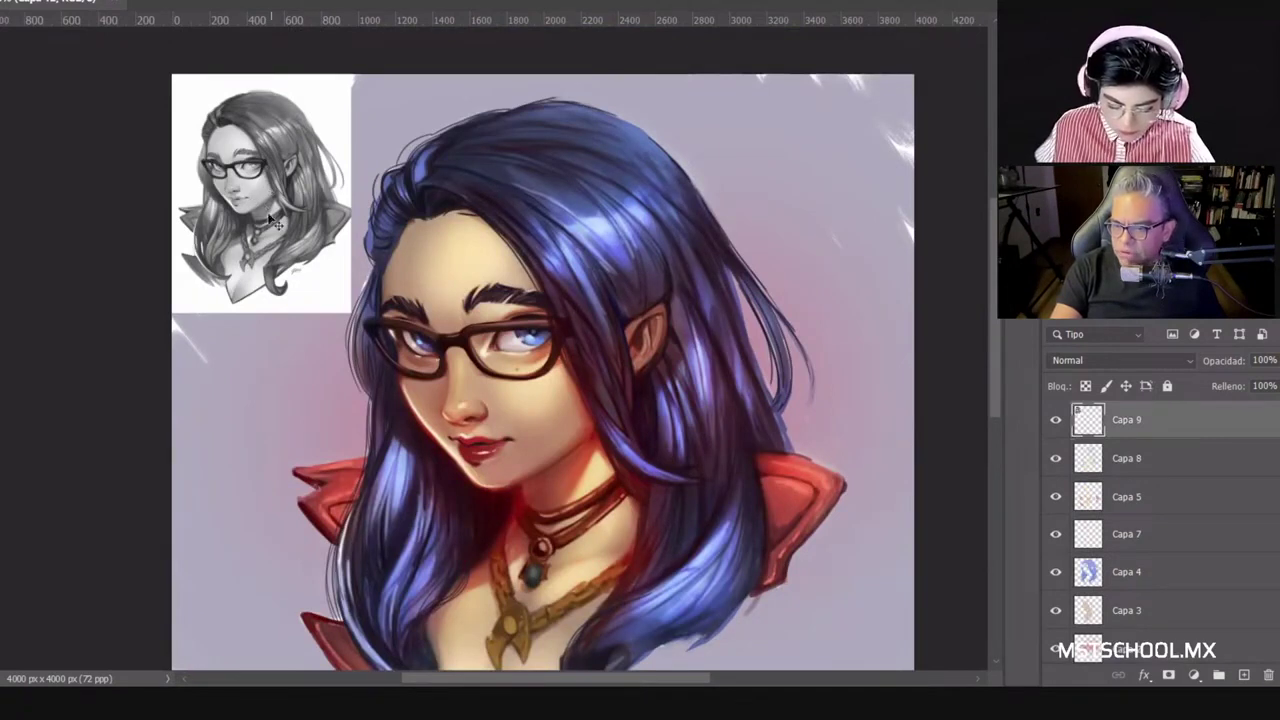
# Step: Scale down the grayscale reference on Capa 9 and fill the exposed white around it with lilac on Capa 12
pyautogui.hotkey('ctrl', 't')
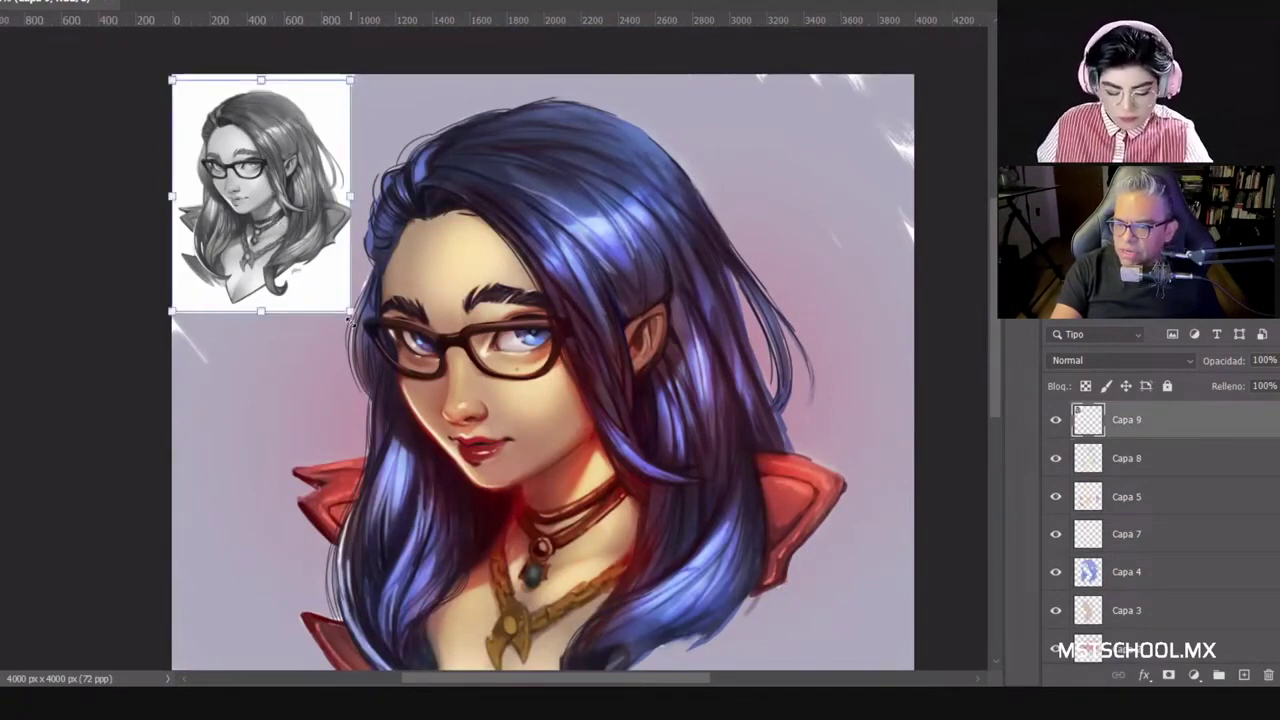
pyautogui.moveTo(334, 302); pyautogui.dragTo(324, 274)
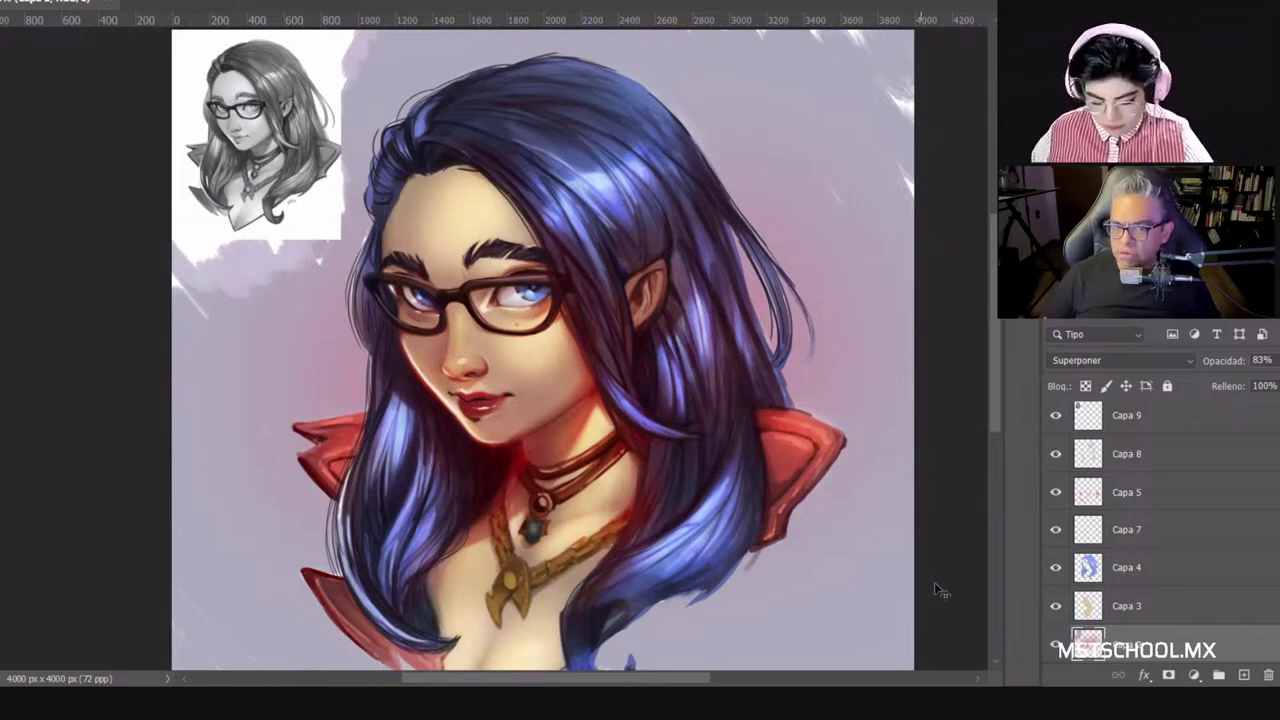
pyautogui.scroll(-4, 1142, 560)
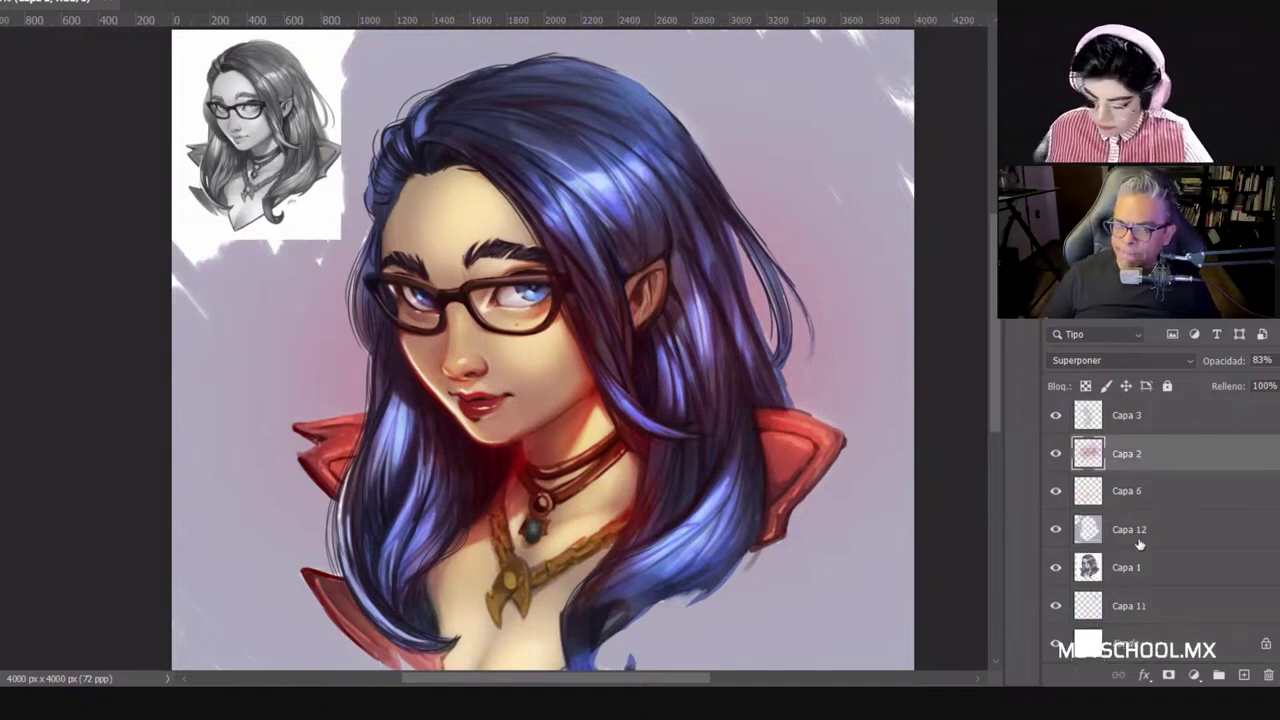
pyautogui.click(1139, 540)
pyautogui.moveTo(212, 232)
pyautogui.mouseDown()
pyautogui.moveTo(258, 224)
pyautogui.moveTo(308, 250)
pyautogui.moveTo(280, 236)
pyautogui.mouseUp()
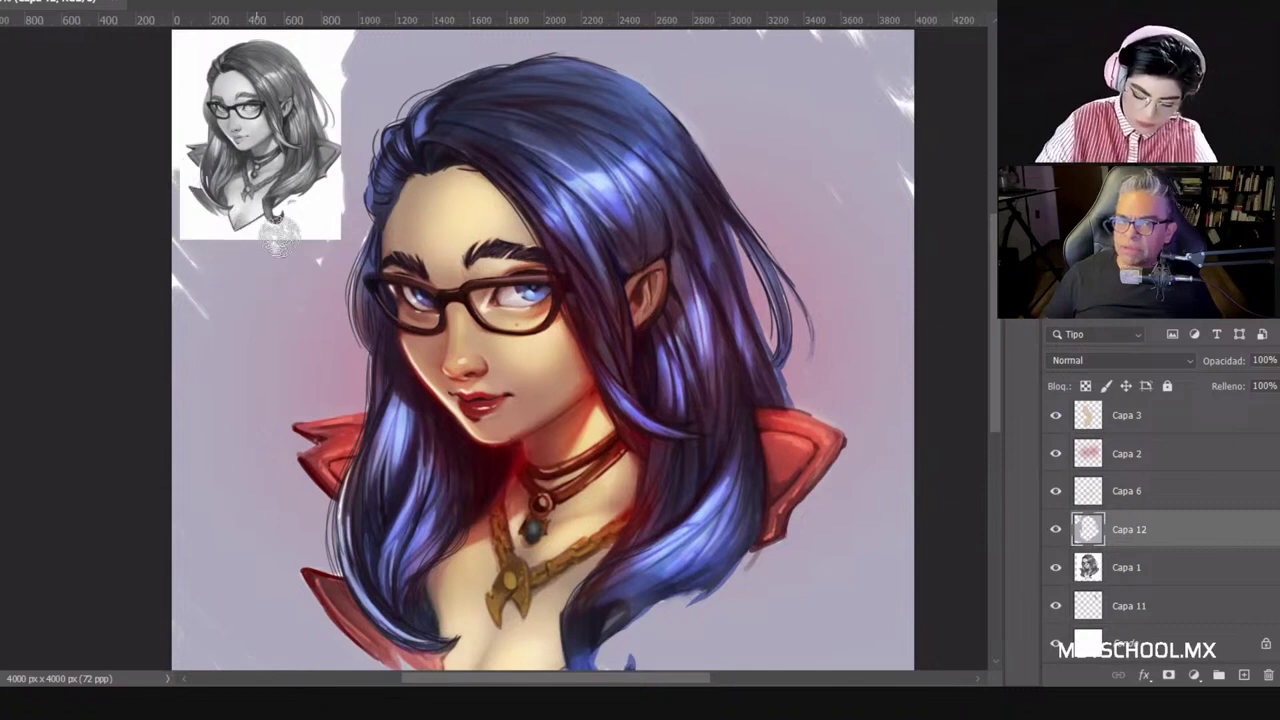
pyautogui.moveTo(348, 43); pyautogui.dragTo(339, 28)
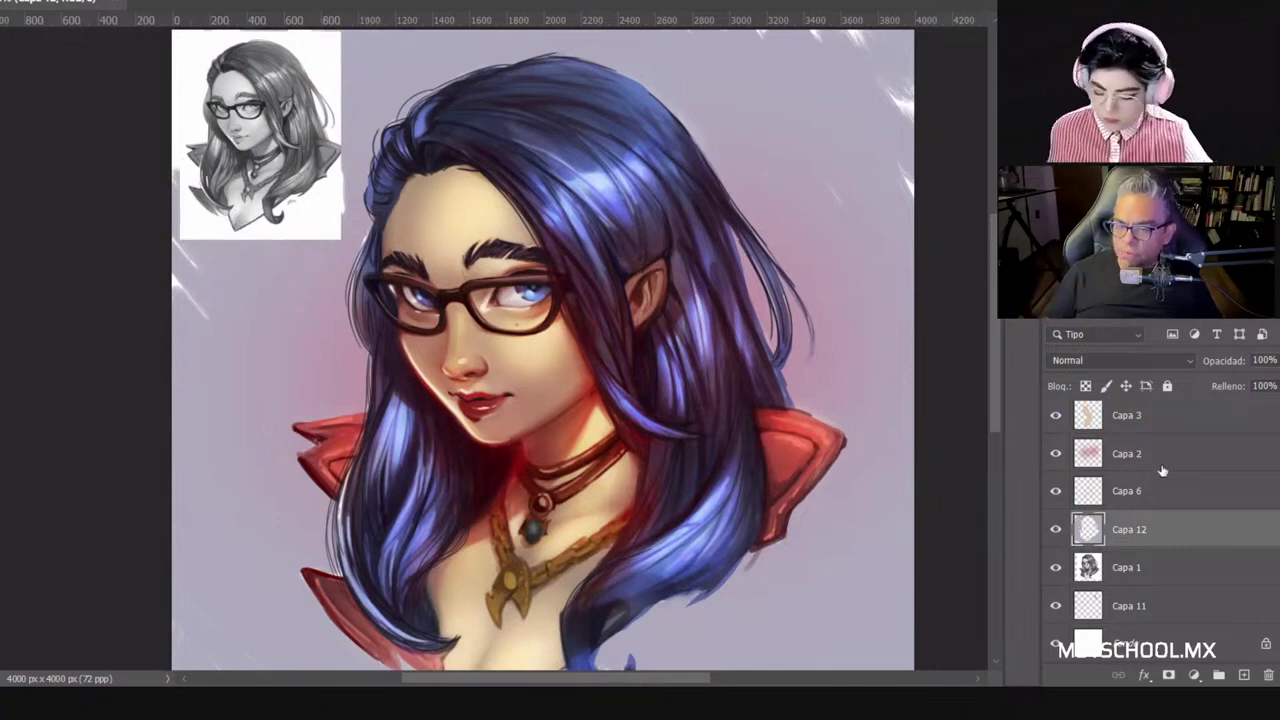
# Step: Compare the portrait with Capa 10 hidden and shown
pyautogui.scroll(3, 1202, 523)
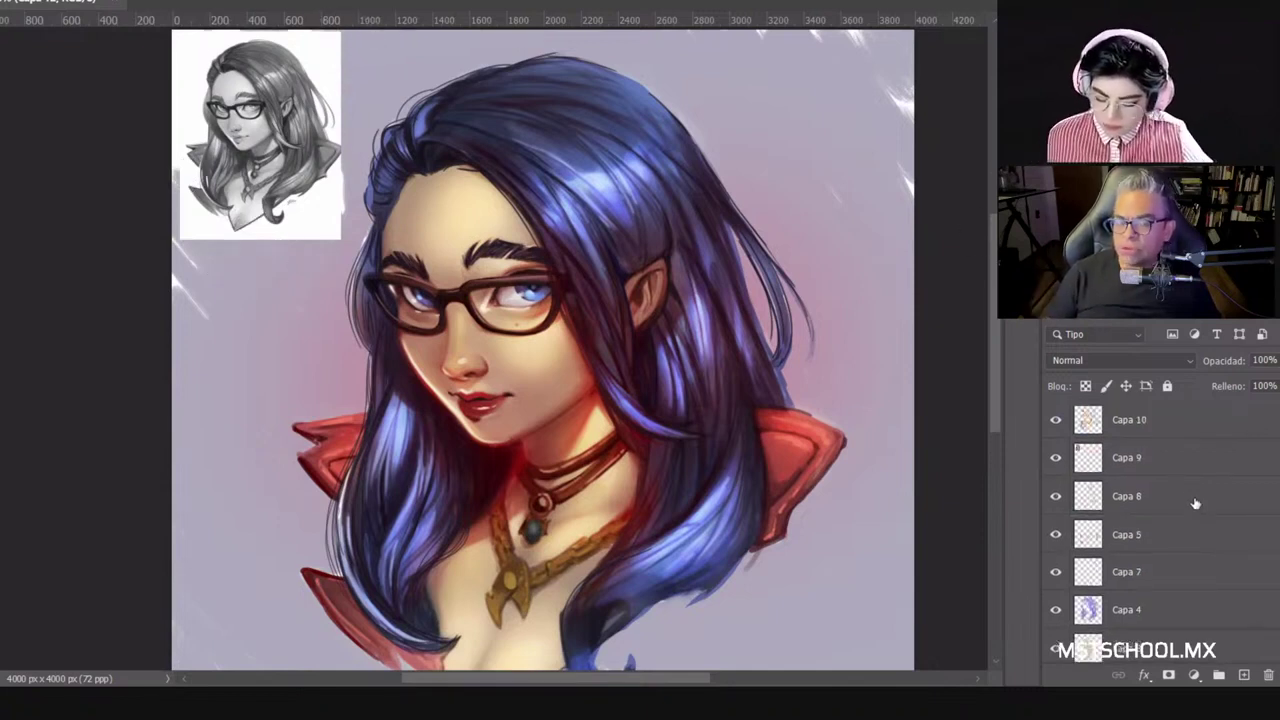
pyautogui.click(1082, 432)
pyautogui.click(1048, 428)
pyautogui.click(1047, 431)
pyautogui.click(1047, 431)
pyautogui.click(1047, 431)
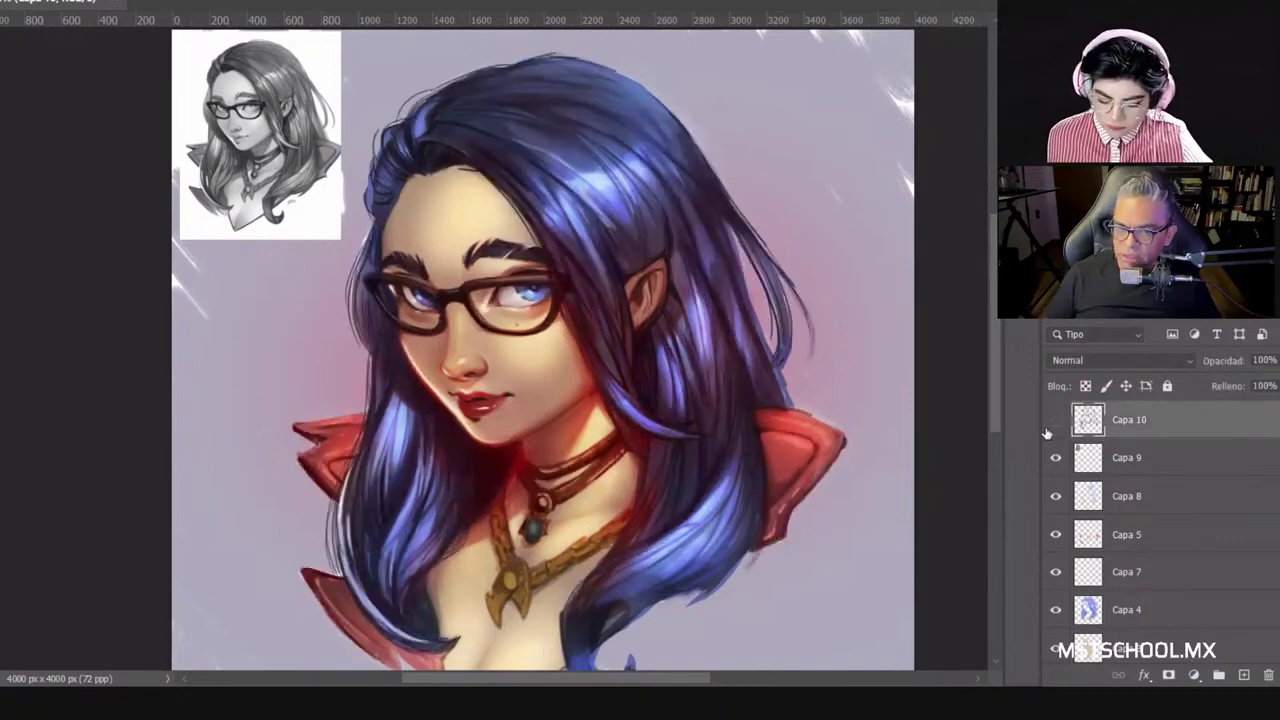
pyautogui.click(1050, 425)
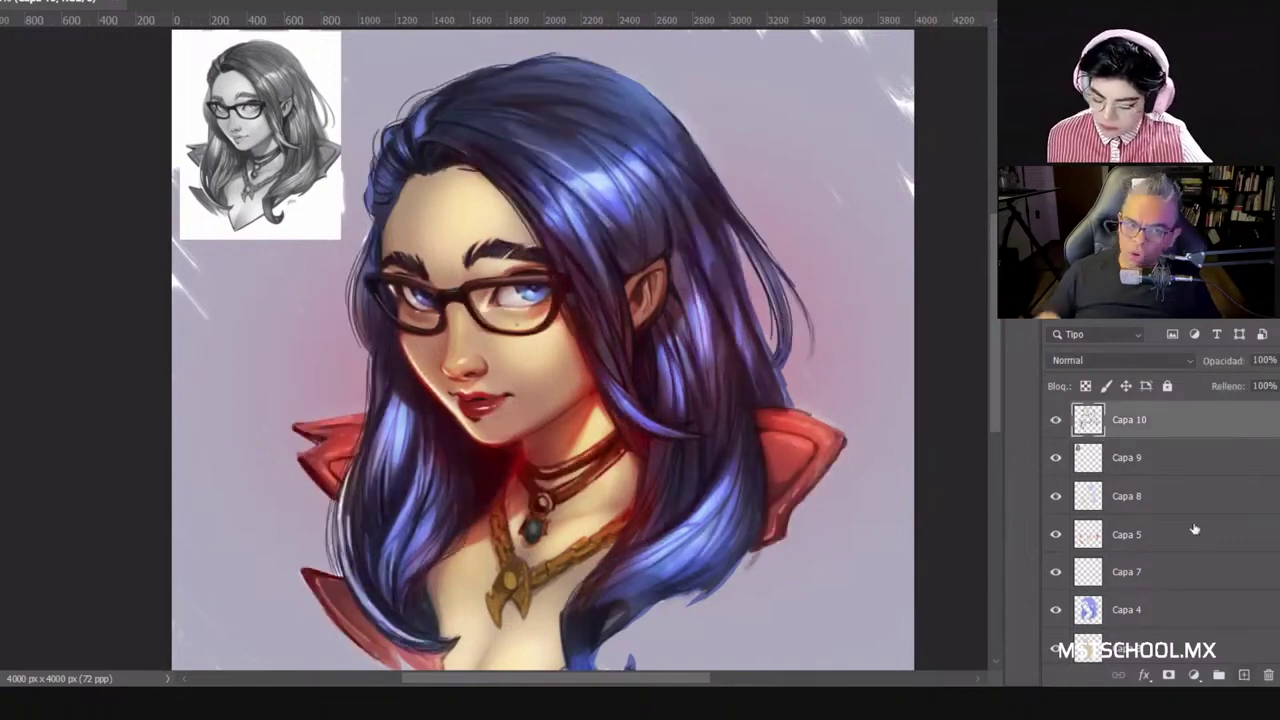
# Step: Add a layer above Capa 10, set it to Sobreexpos. lineal (Añadir), and turn off its Capa de formas de transparencia option
pyautogui.click(1108, 359)
pyautogui.click(1120, 402)
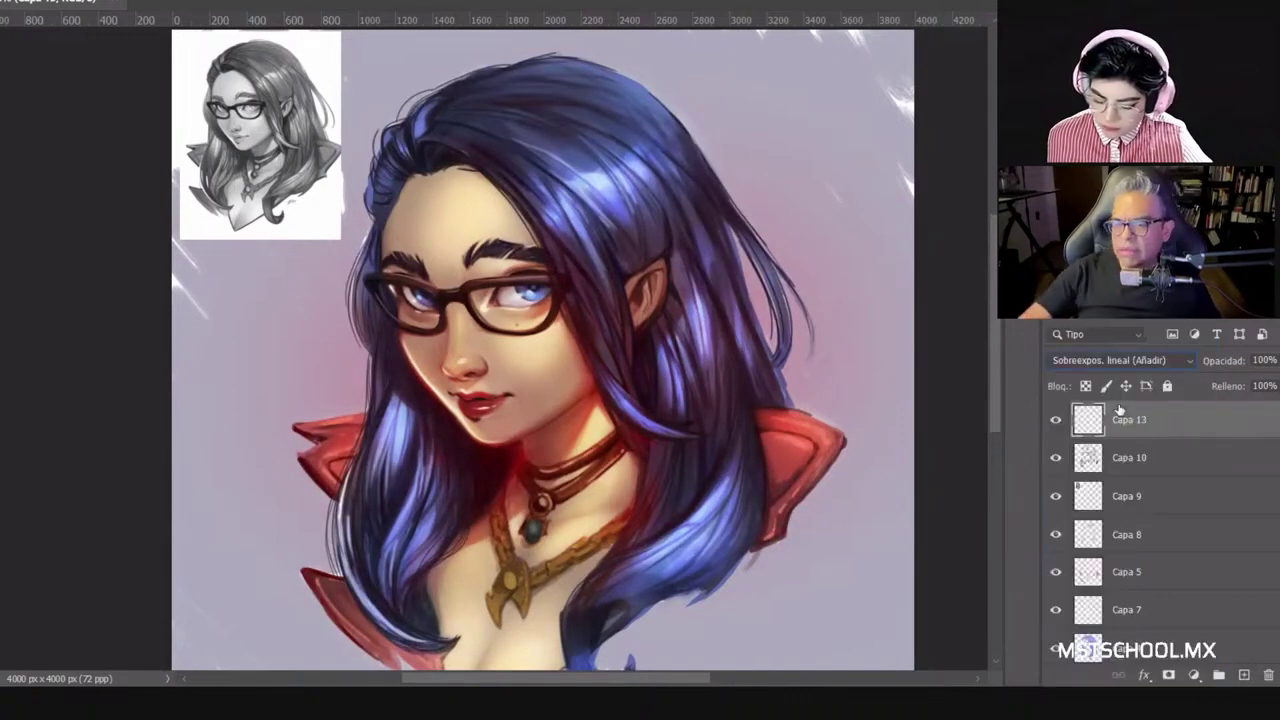
pyautogui.doubleClick(1178, 426)
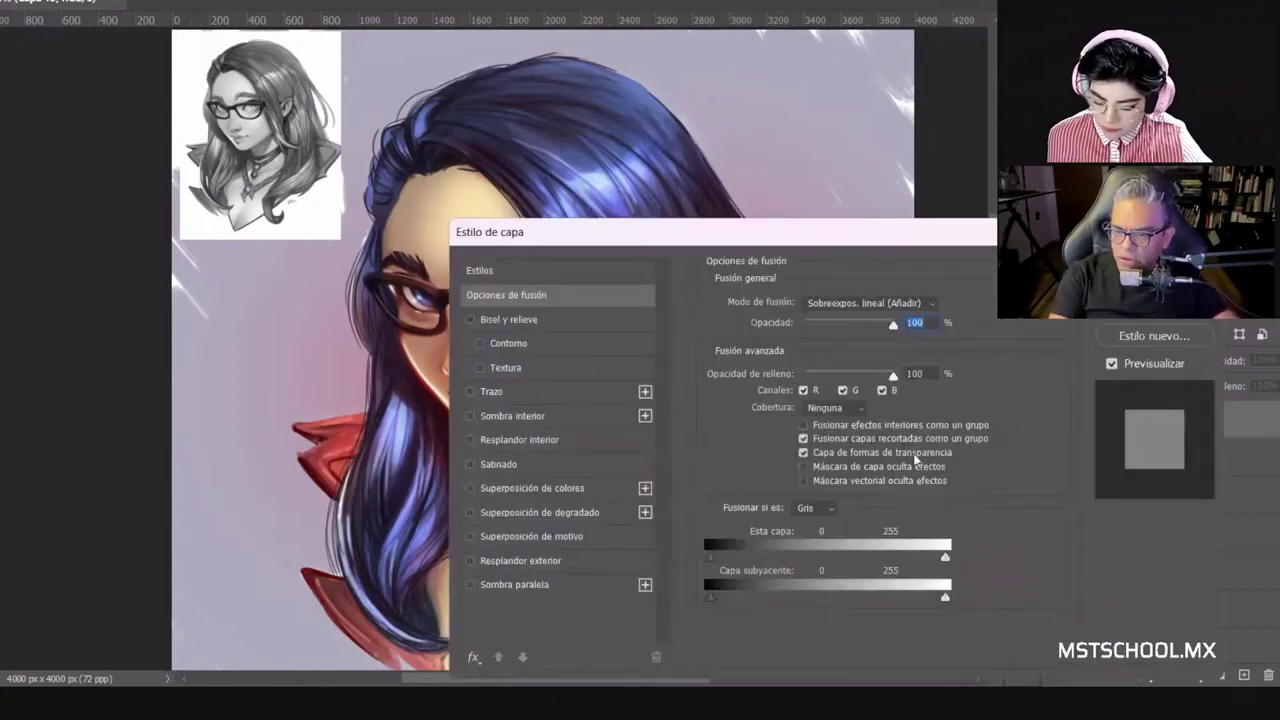
pyautogui.press('Return')
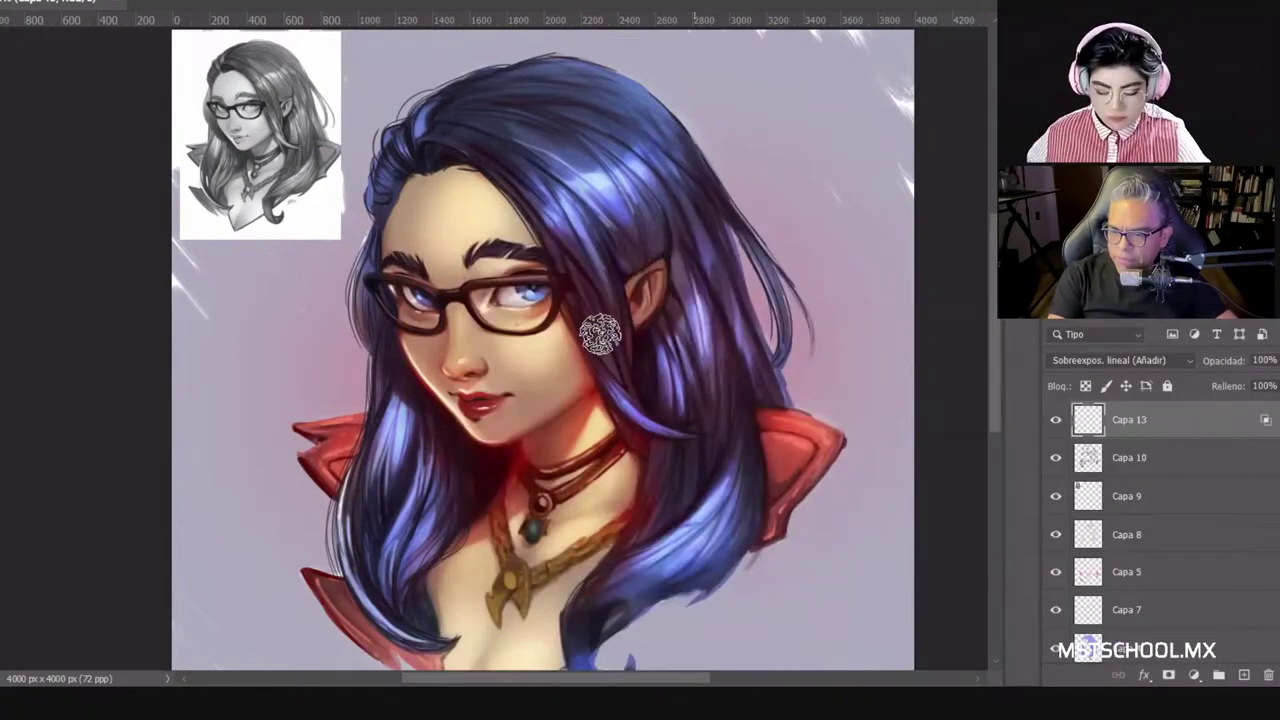
# Step: Reduce Sampled Brush 8 10 to 12 px for fine highlights on the face
pyautogui.rightClick(742, 389)
pyautogui.click(711, 379)
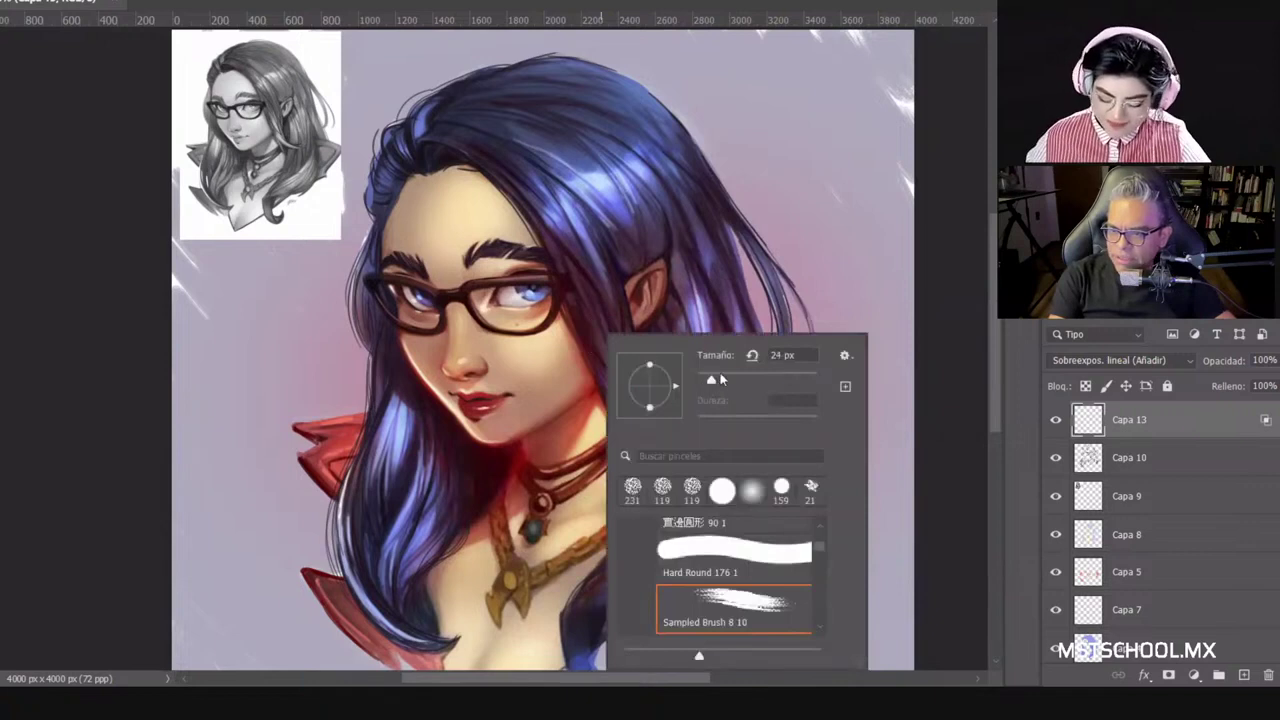
pyautogui.press('Return')
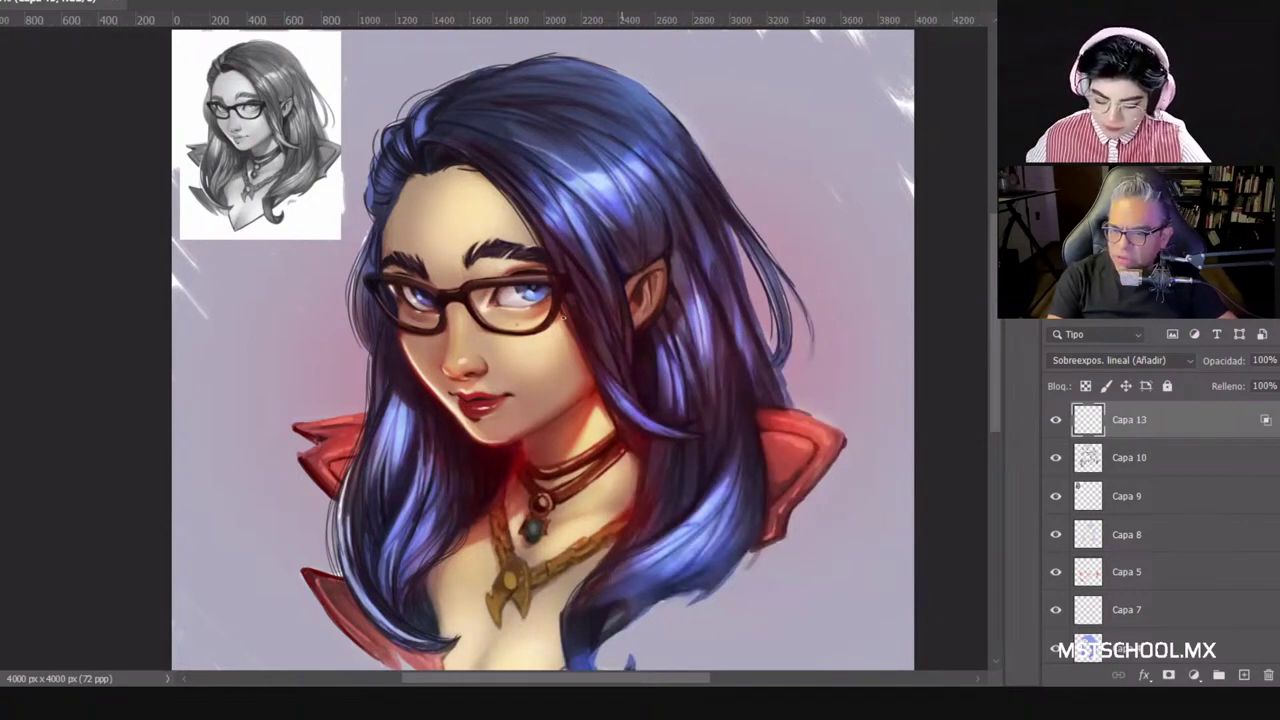
pyautogui.moveTo(628, 196); pyautogui.dragTo(568, 305)
pyautogui.scroll(6, 580, 286)
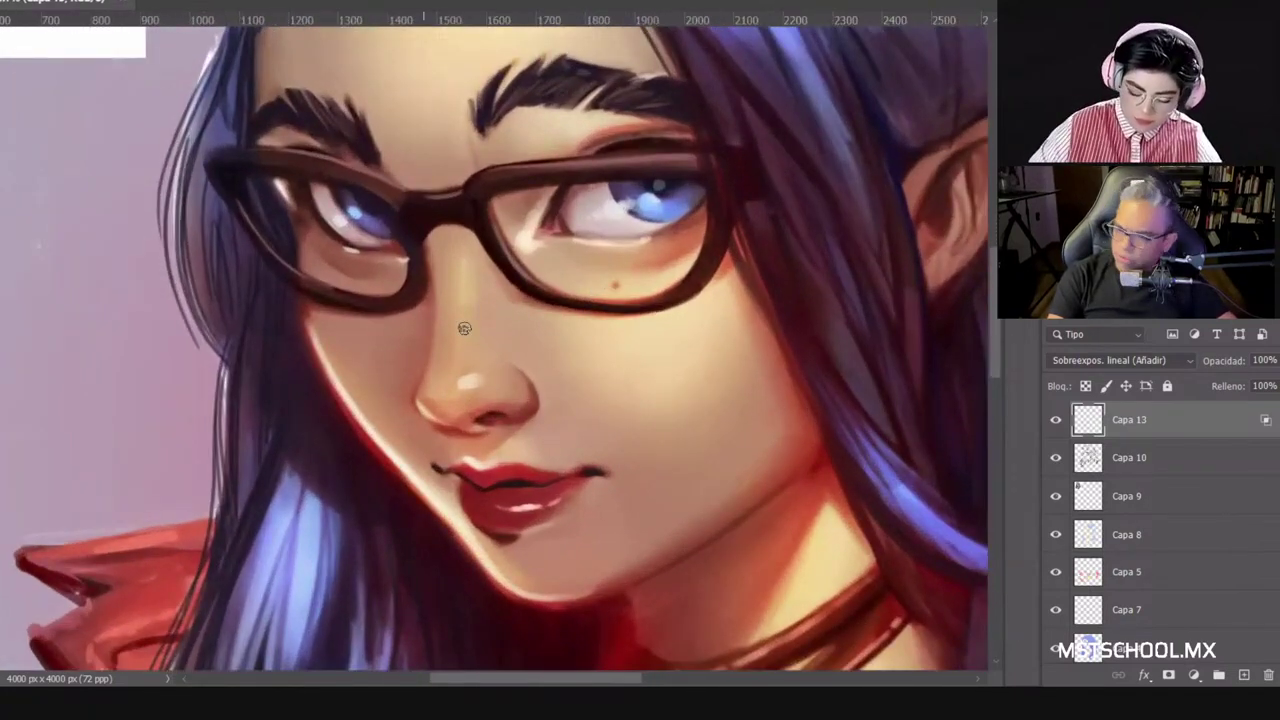
pyautogui.rightClick(567, 361)
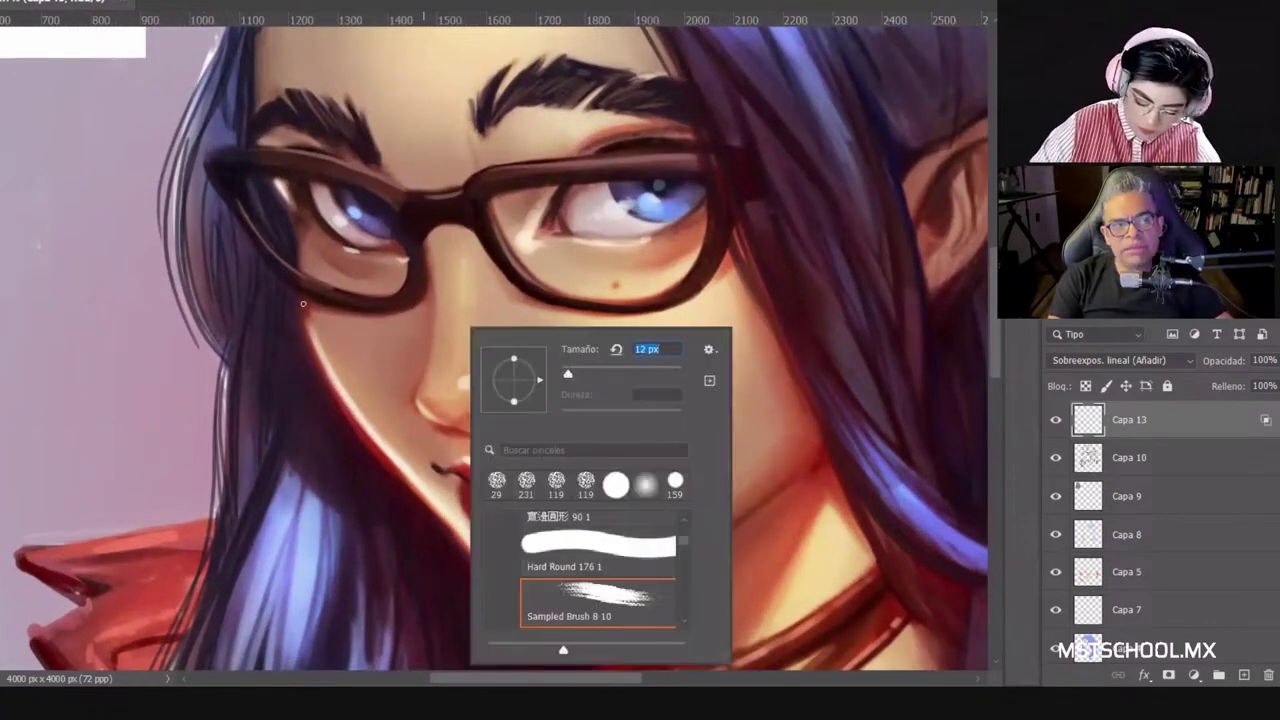
pyautogui.moveTo(304, 306); pyautogui.dragTo(360, 414)
pyautogui.hotkey('ctrl', 'z')
pyautogui.hotkey('ctrl', 'z')
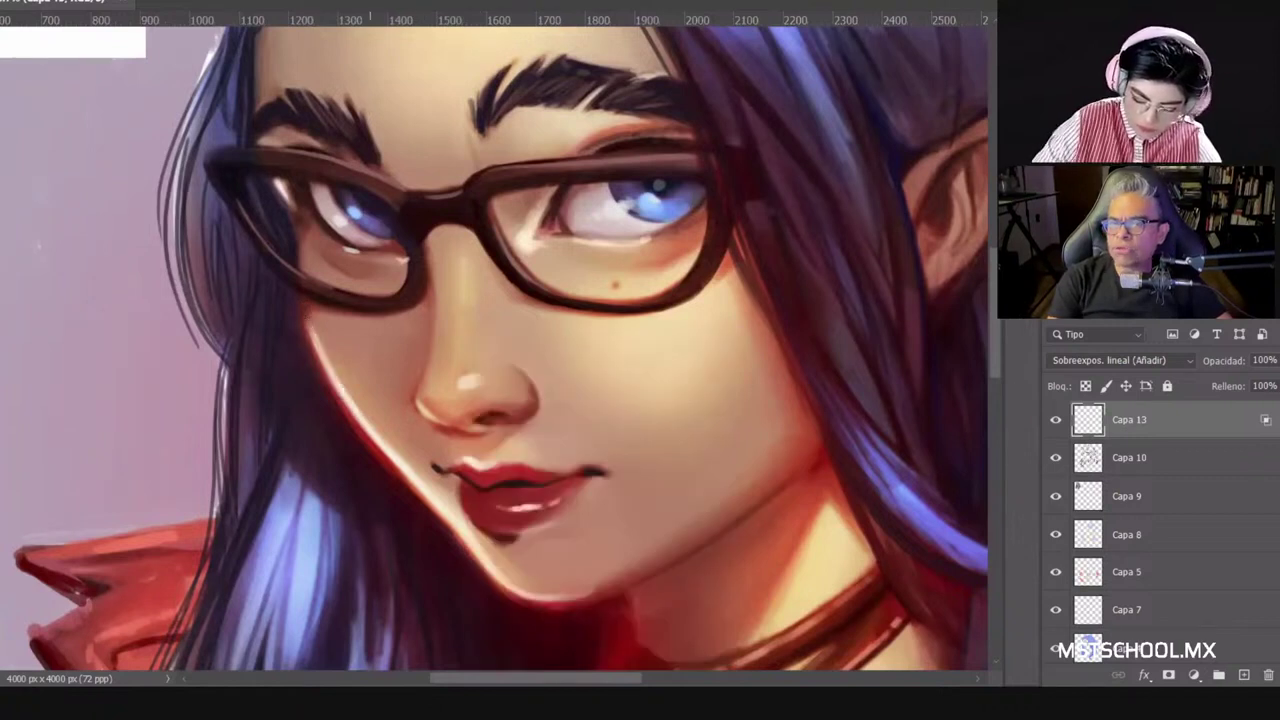
# Step: Paint a bright rim light on Capa 13 along the left cheek and jaw to the chin, plus the nose's lower edge
pyautogui.moveTo(310, 328); pyautogui.dragTo(398, 462)
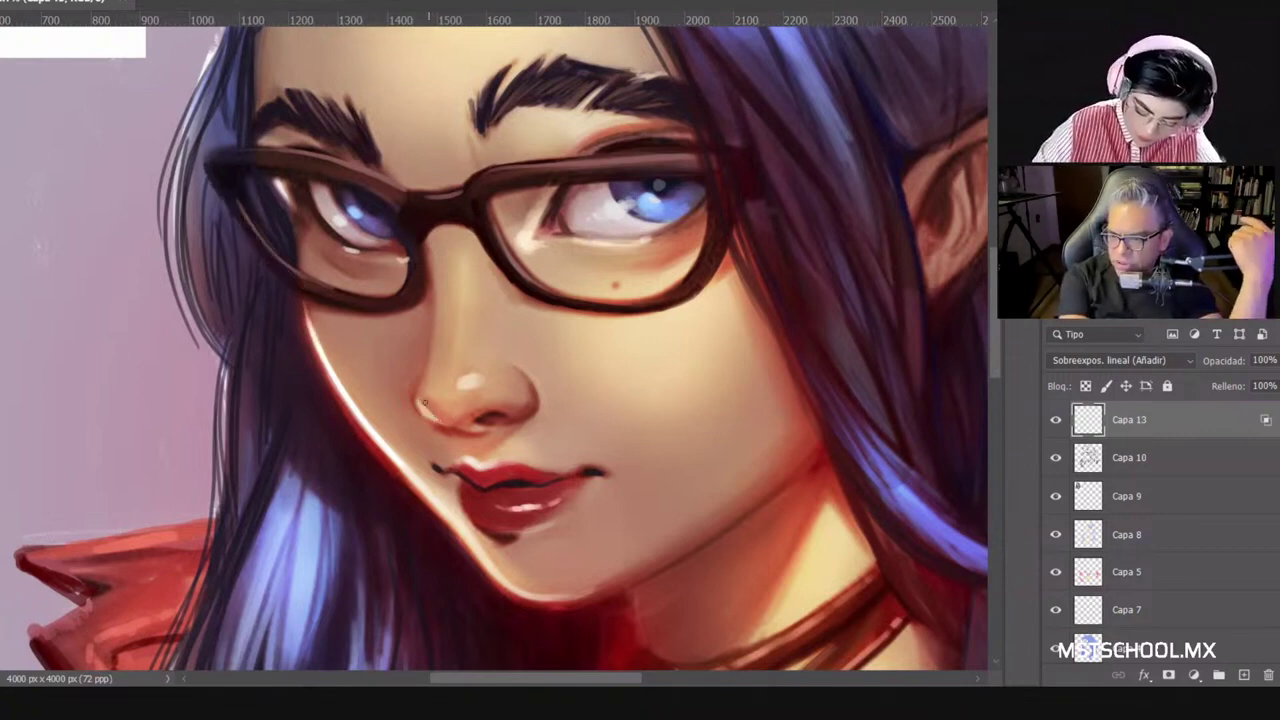
pyautogui.moveTo(418, 406); pyautogui.dragTo(444, 422)
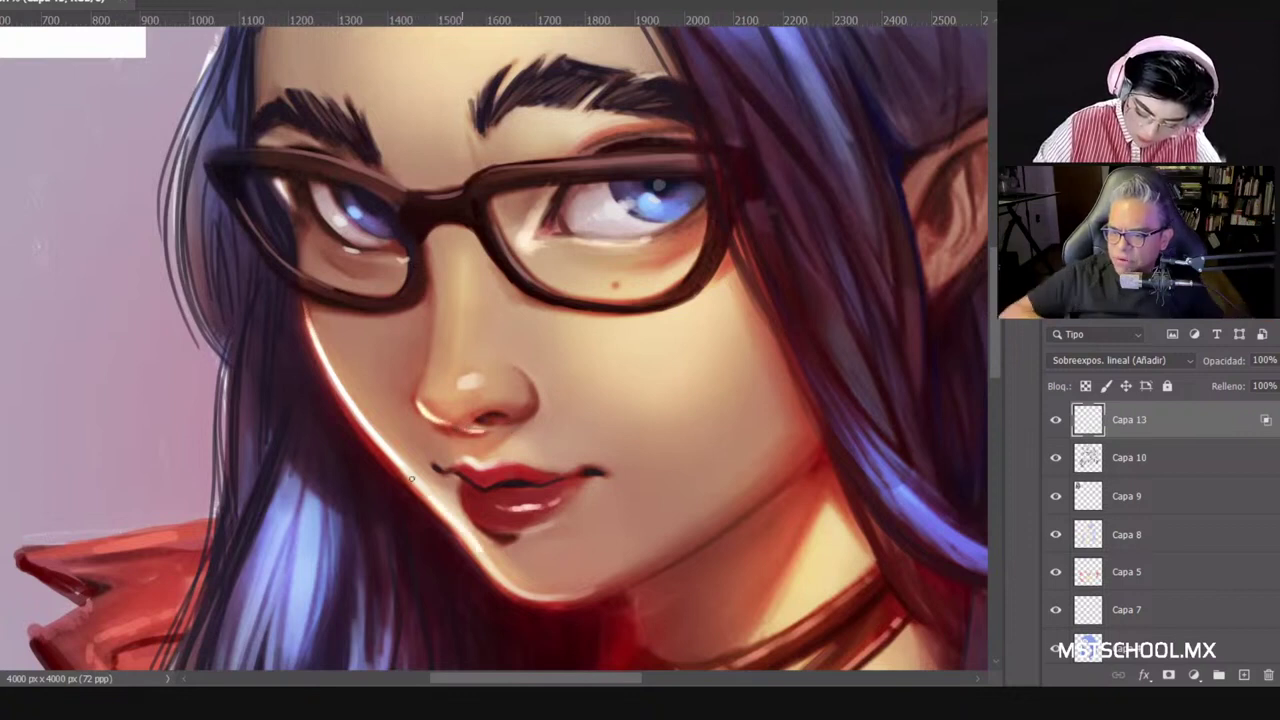
pyautogui.moveTo(364, 428); pyautogui.dragTo(411, 482)
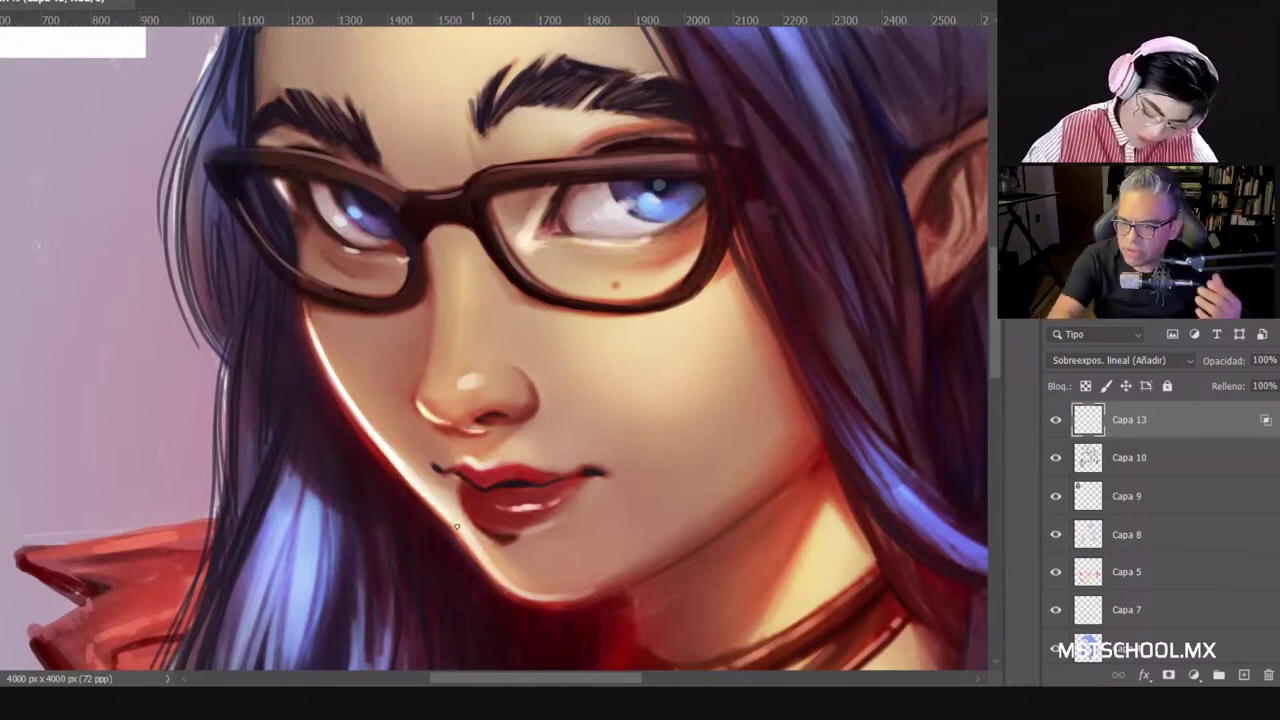
pyautogui.moveTo(457, 526); pyautogui.dragTo(507, 588)
pyautogui.moveTo(585, 591); pyautogui.dragTo(519, 593)
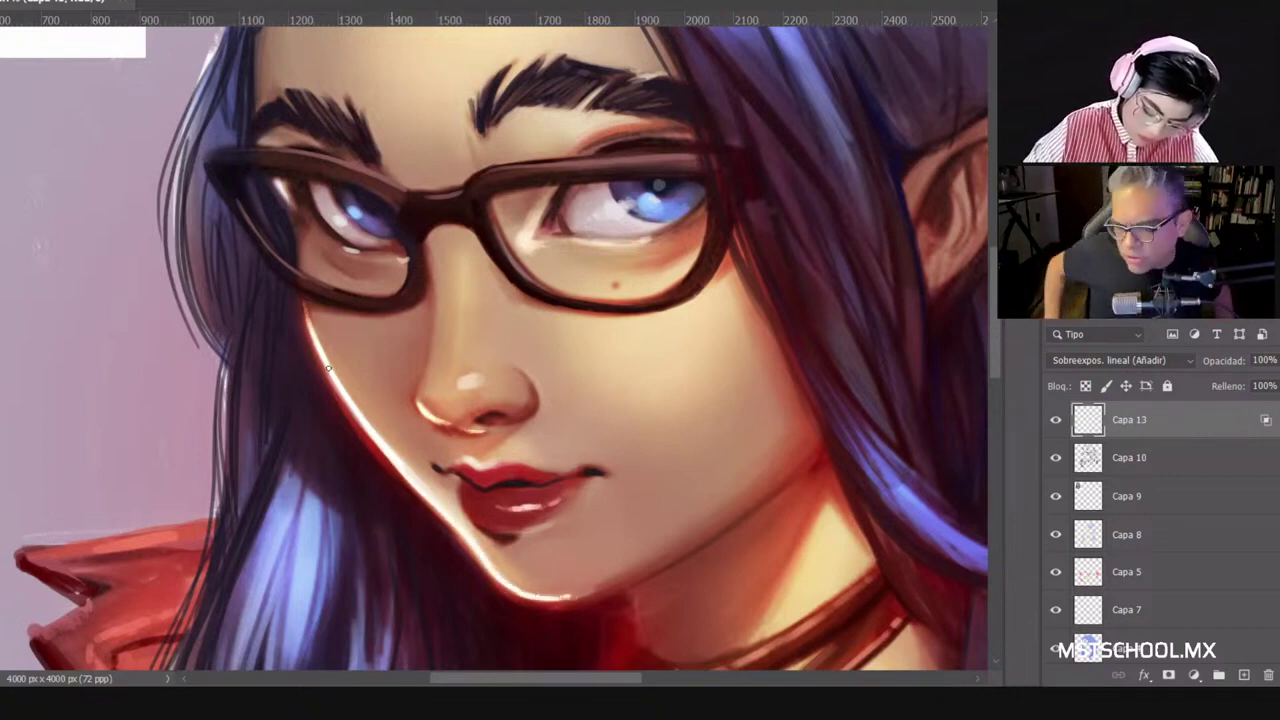
pyautogui.moveTo(328, 368); pyautogui.dragTo(356, 410)
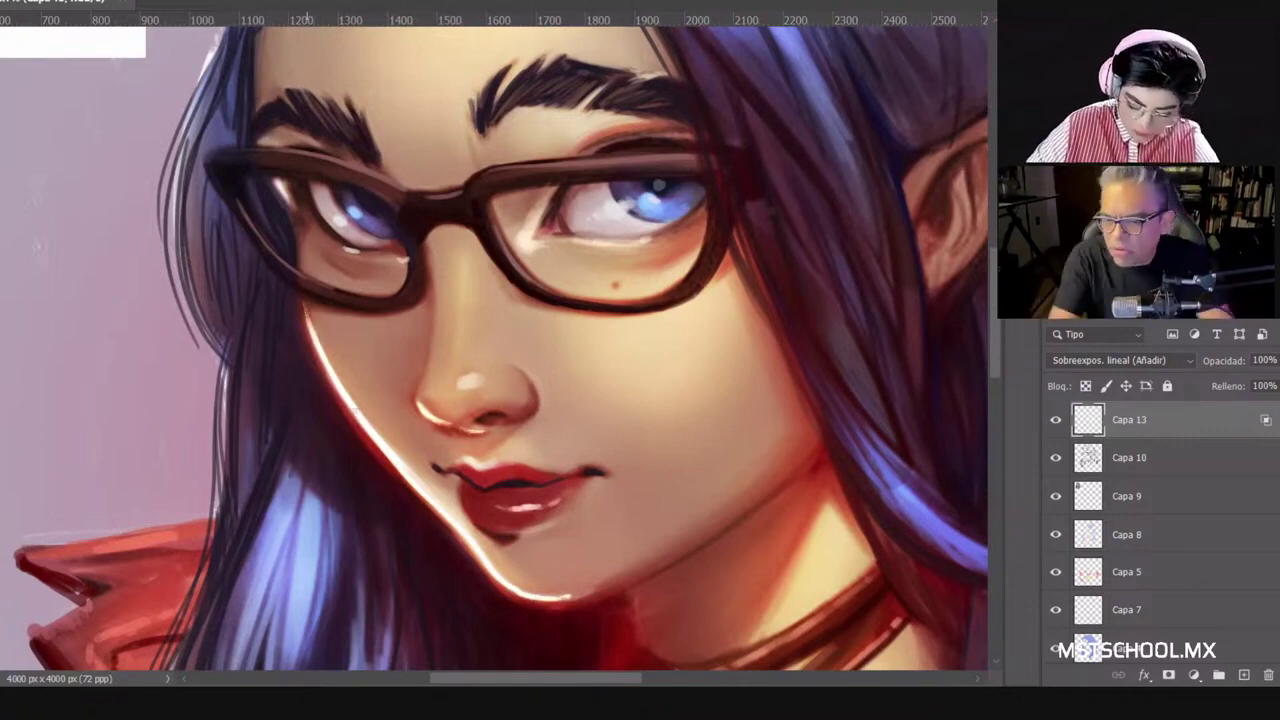
pyautogui.hotkey('ctrl', '-')
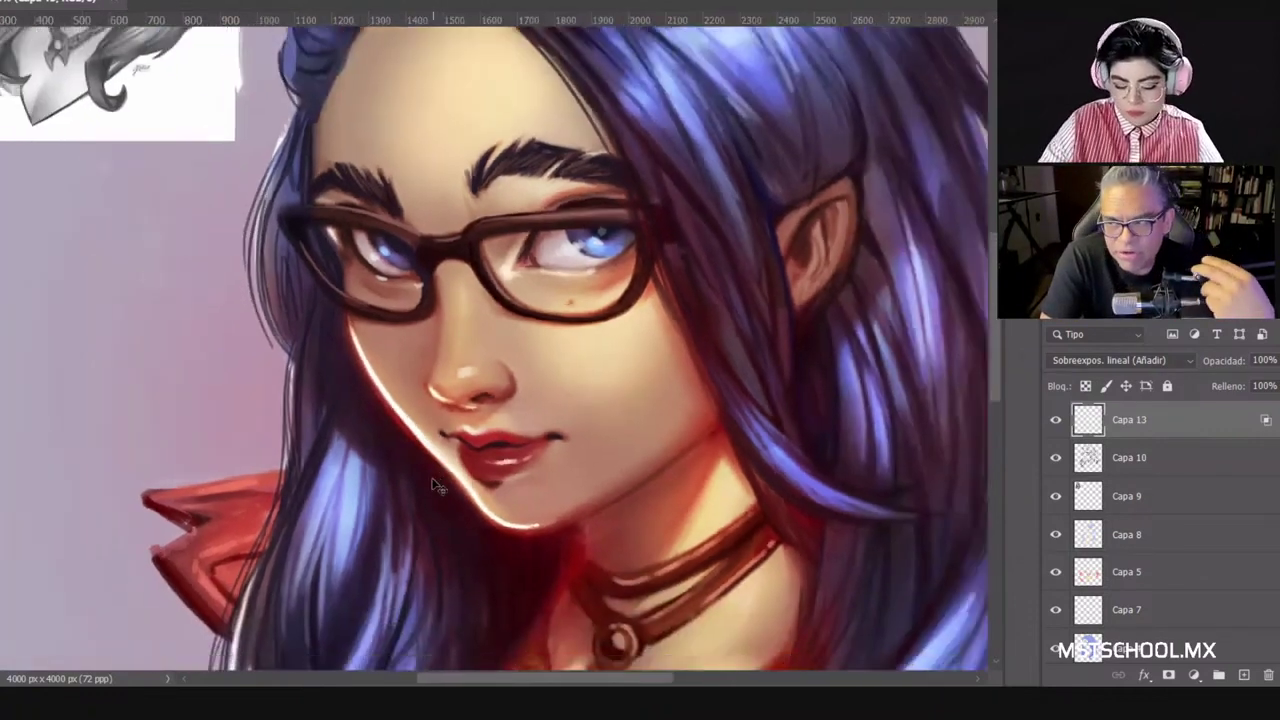
# Step: Paint a bright rim light on Capa 13 along the forehead's left edge, from the hairline down to the glasses
pyautogui.hotkey('ctrl', '-')
pyautogui.hotkey('ctrl', '+')
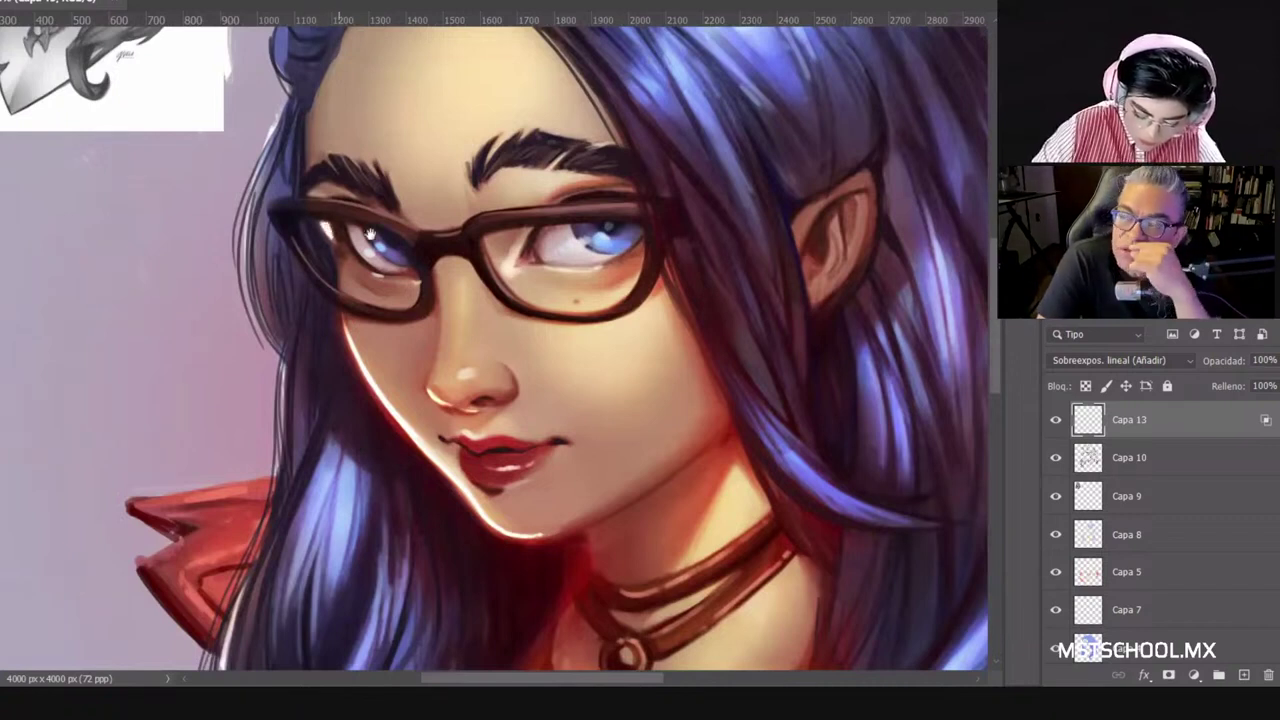
pyautogui.moveTo(307, 179); pyautogui.dragTo(338, 255)
pyautogui.moveTo(337, 192); pyautogui.dragTo(338, 270)
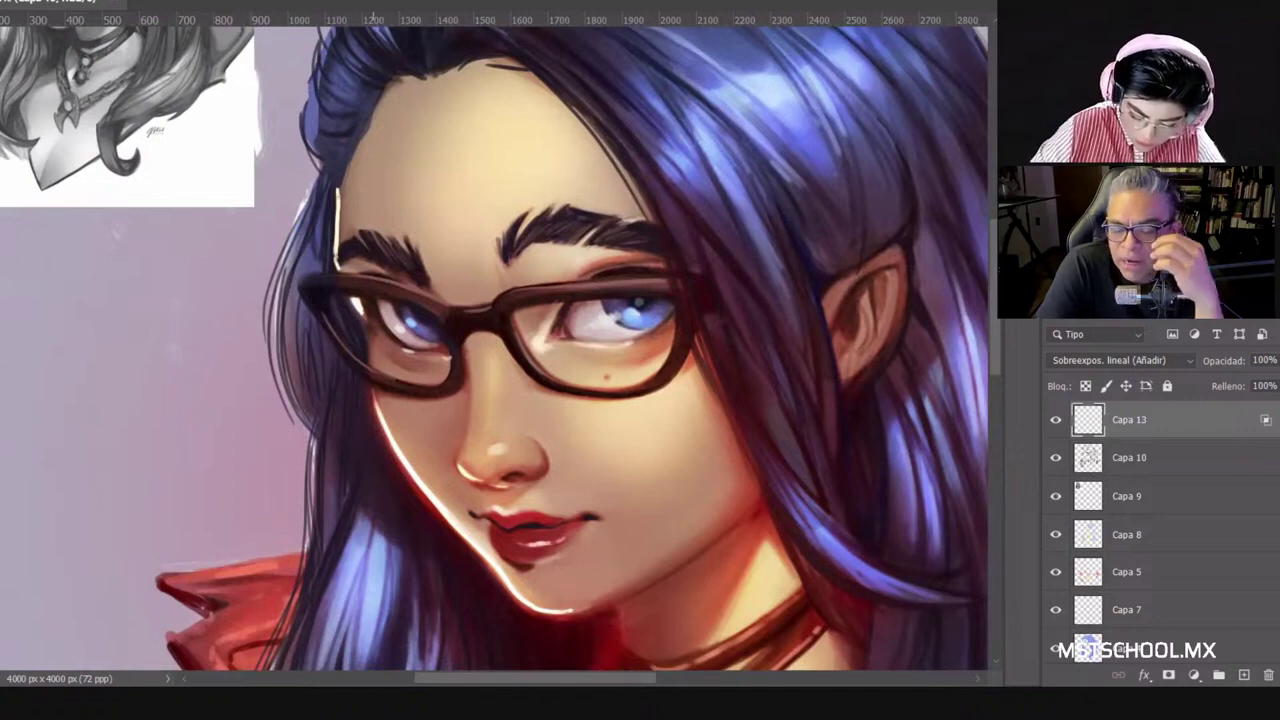
pyautogui.moveTo(345, 172); pyautogui.dragTo(339, 214)
pyautogui.hotkey('ctrl', 'z')
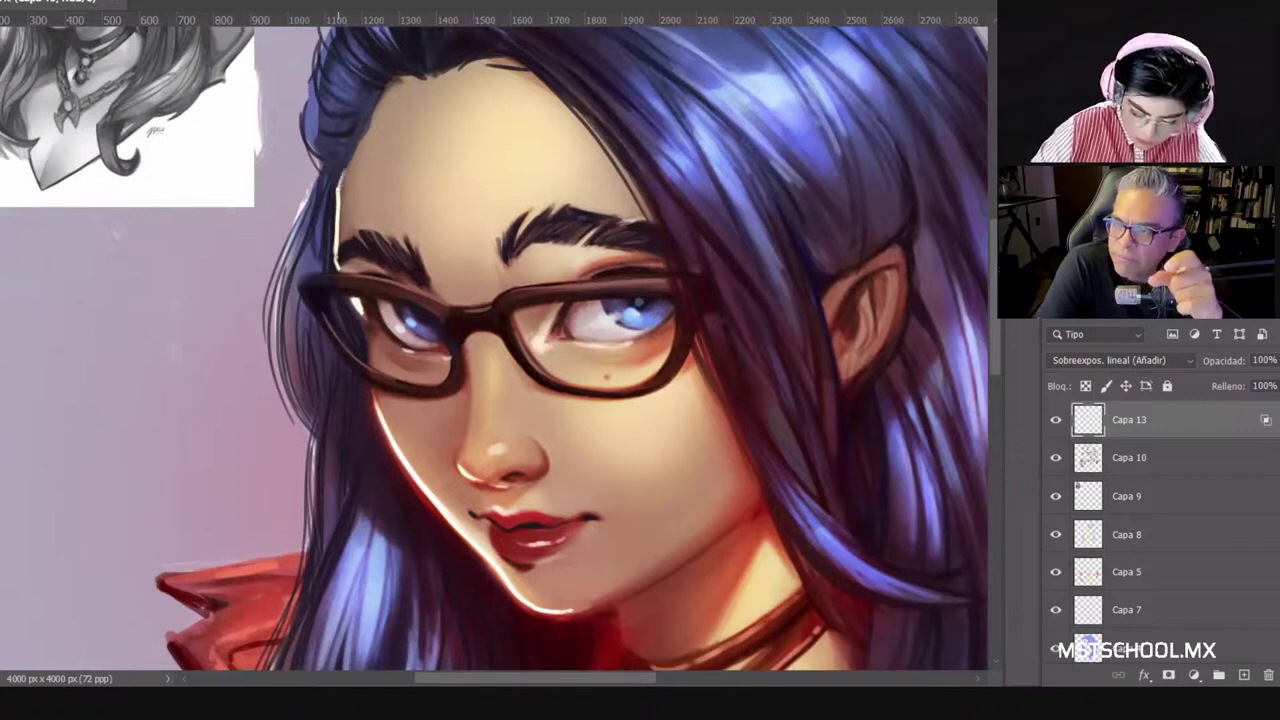
pyautogui.rightClick(372, 158)
pyautogui.click(495, 199)
pyautogui.click(343, 157)
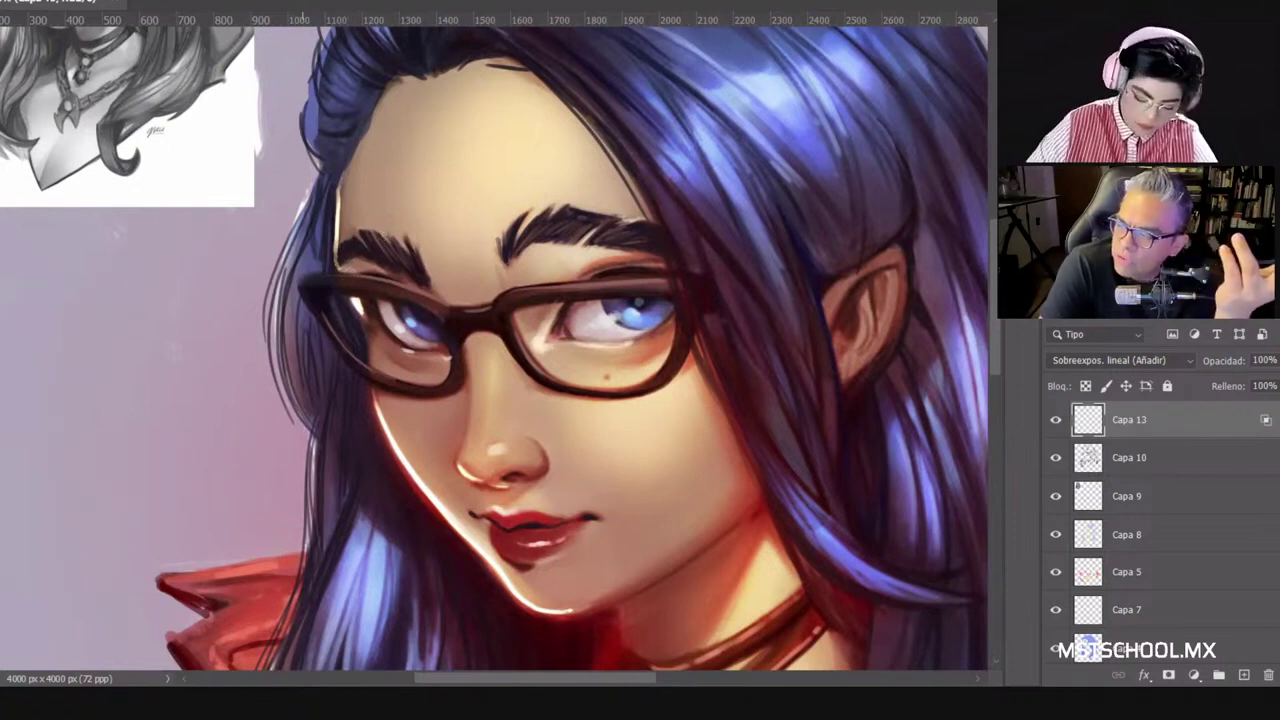
# Step: Paint white rim lines along the portrait's outer left hair strands, from beside the forehead down to the red collar
pyautogui.moveTo(314, 436)
pyautogui.mouseDown()
pyautogui.moveTo(322, 544)
pyautogui.moveTo(311, 502)
pyautogui.moveTo(307, 577)
pyautogui.mouseUp()
pyautogui.hotkey('ctrl', 'z')
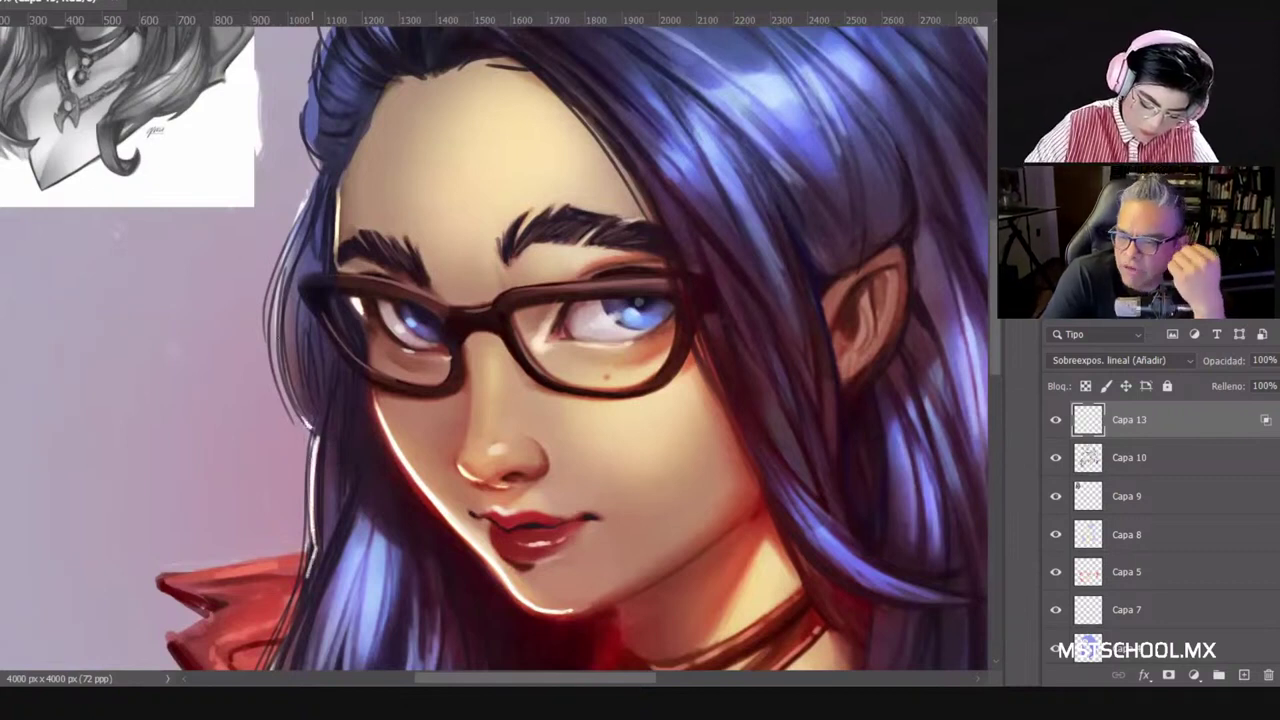
pyautogui.moveTo(304, 428)
pyautogui.mouseDown()
pyautogui.moveTo(280, 298)
pyautogui.moveTo(286, 246)
pyautogui.moveTo(326, 176)
pyautogui.mouseUp()
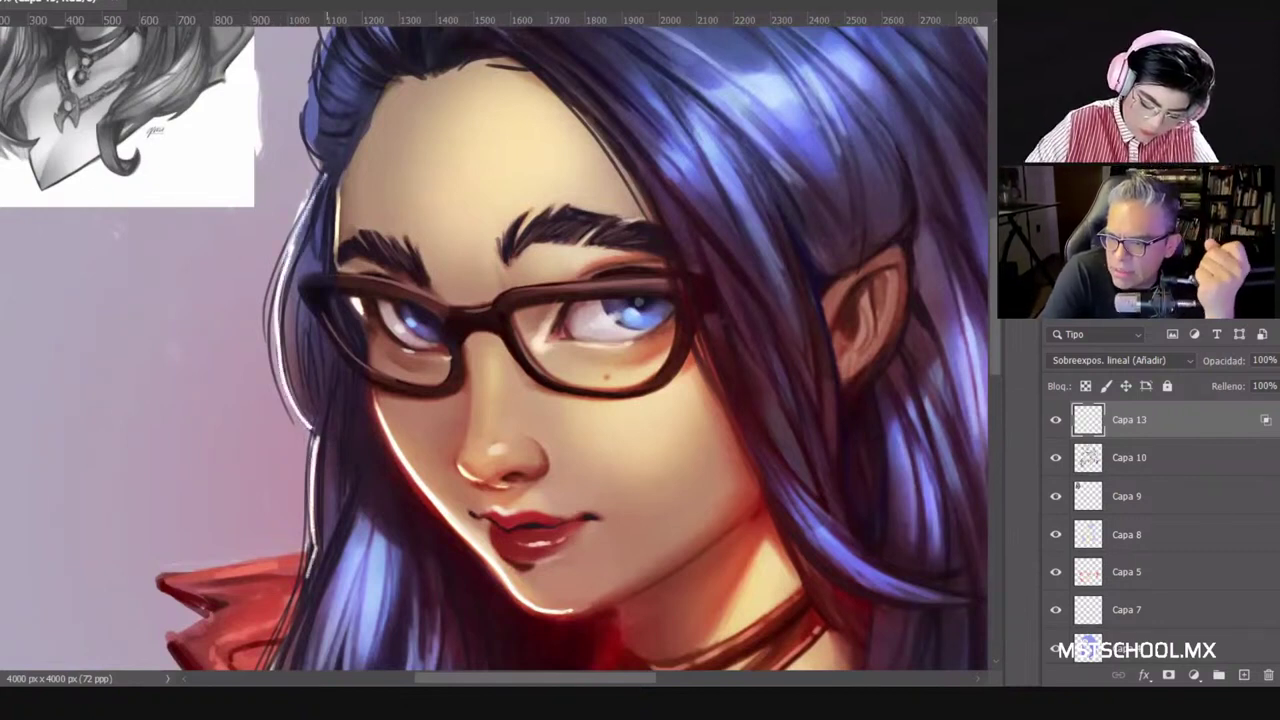
pyautogui.moveTo(294, 242)
pyautogui.mouseDown()
pyautogui.moveTo(326, 175)
pyautogui.moveTo(274, 367)
pyautogui.moveTo(301, 433)
pyautogui.mouseUp()
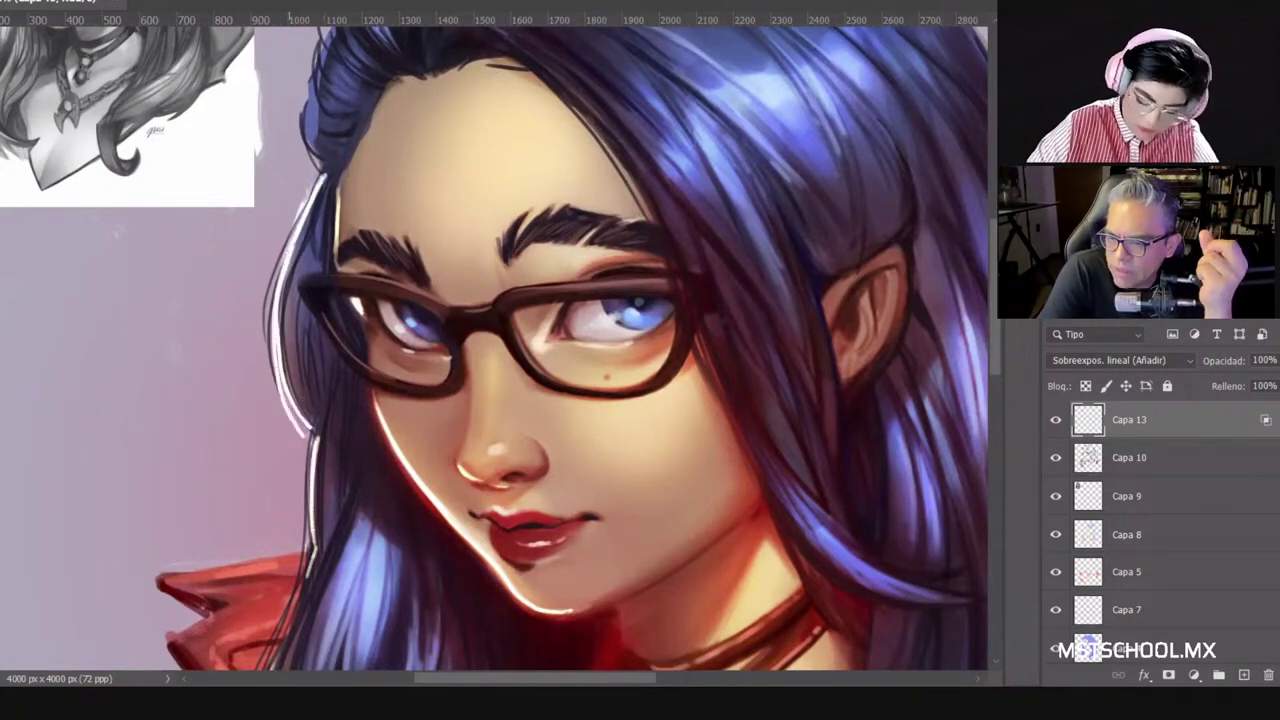
# Step: Paint a white rim light along the upper edges of the left collar's two points and the hair edge just above
pyautogui.scroll(-6, 302, 400)
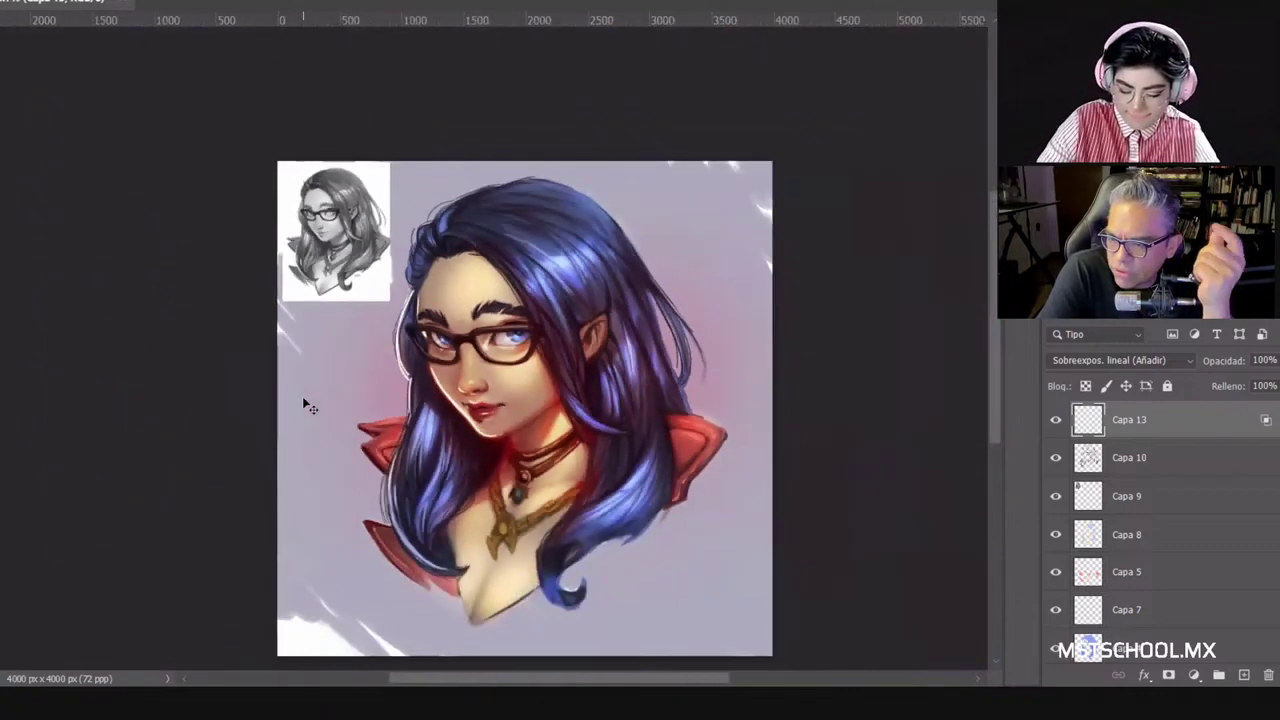
pyautogui.scroll(2, 302, 400)
pyautogui.scroll(2, 302, 397)
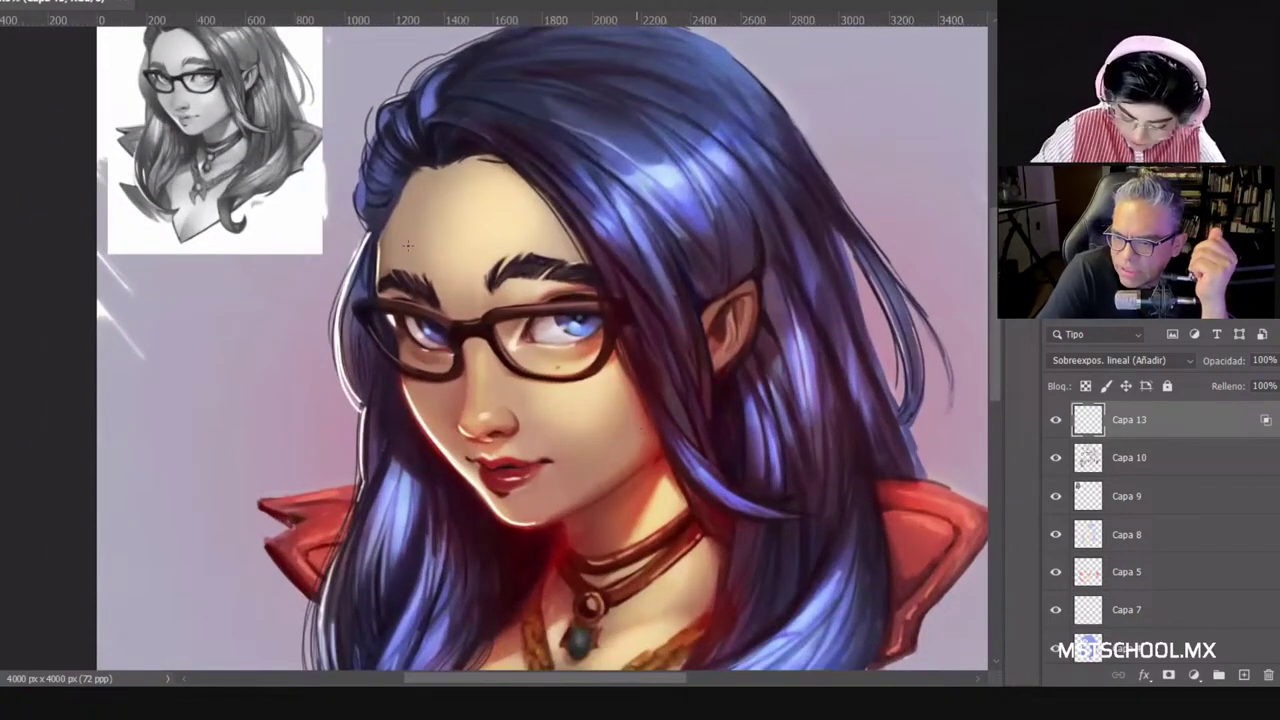
pyautogui.moveTo(548, 381); pyautogui.dragTo(548, 258)
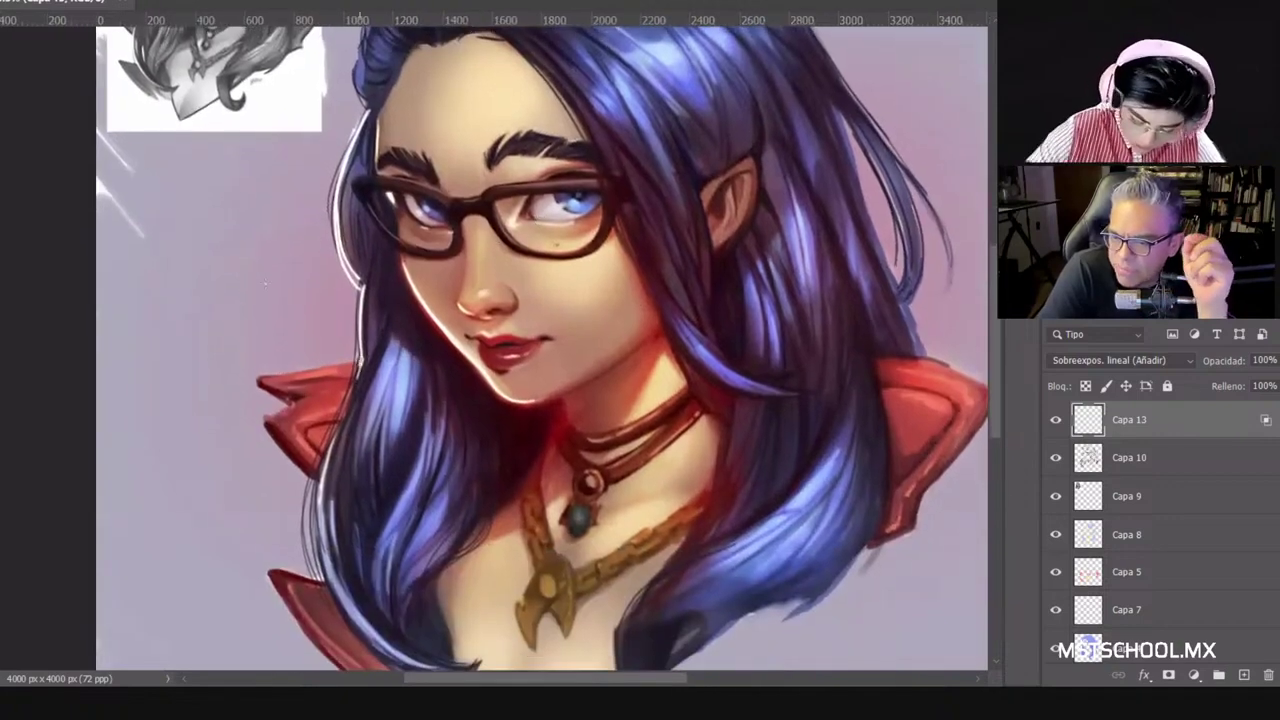
pyautogui.scroll(3, 237, 294)
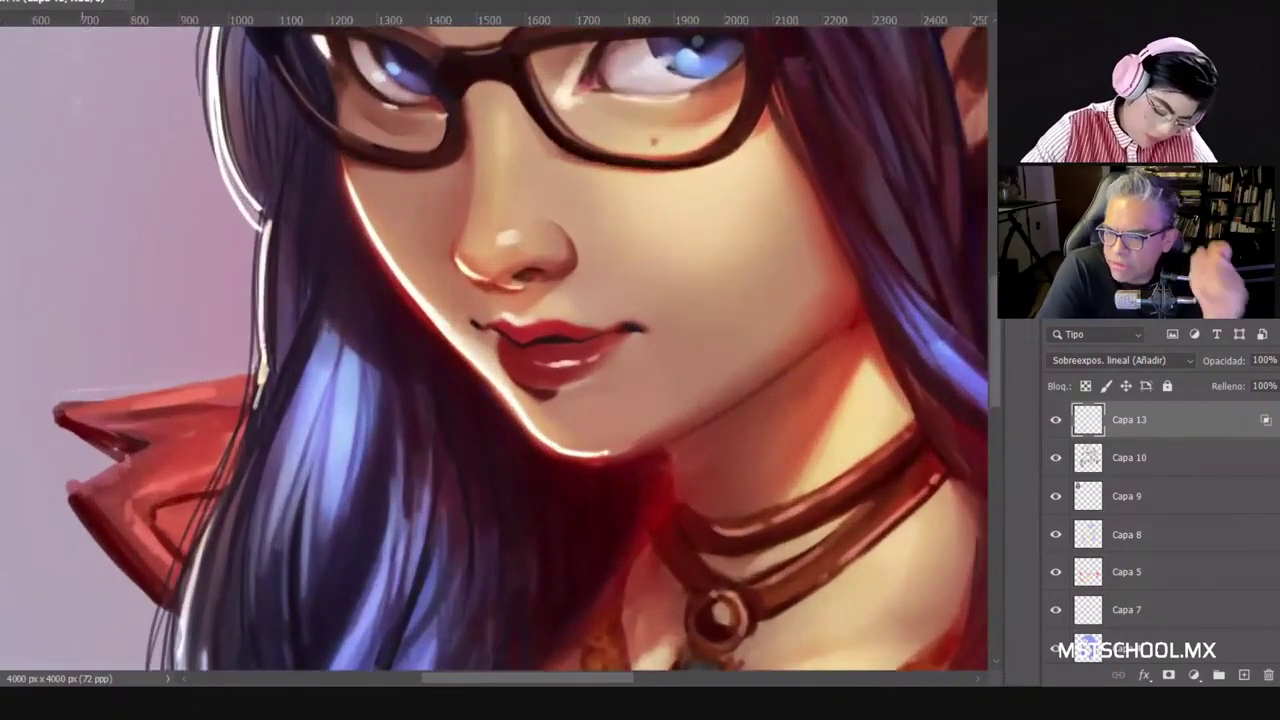
pyautogui.moveTo(56, 407); pyautogui.dragTo(256, 373)
pyautogui.moveTo(56, 405); pyautogui.dragTo(263, 368)
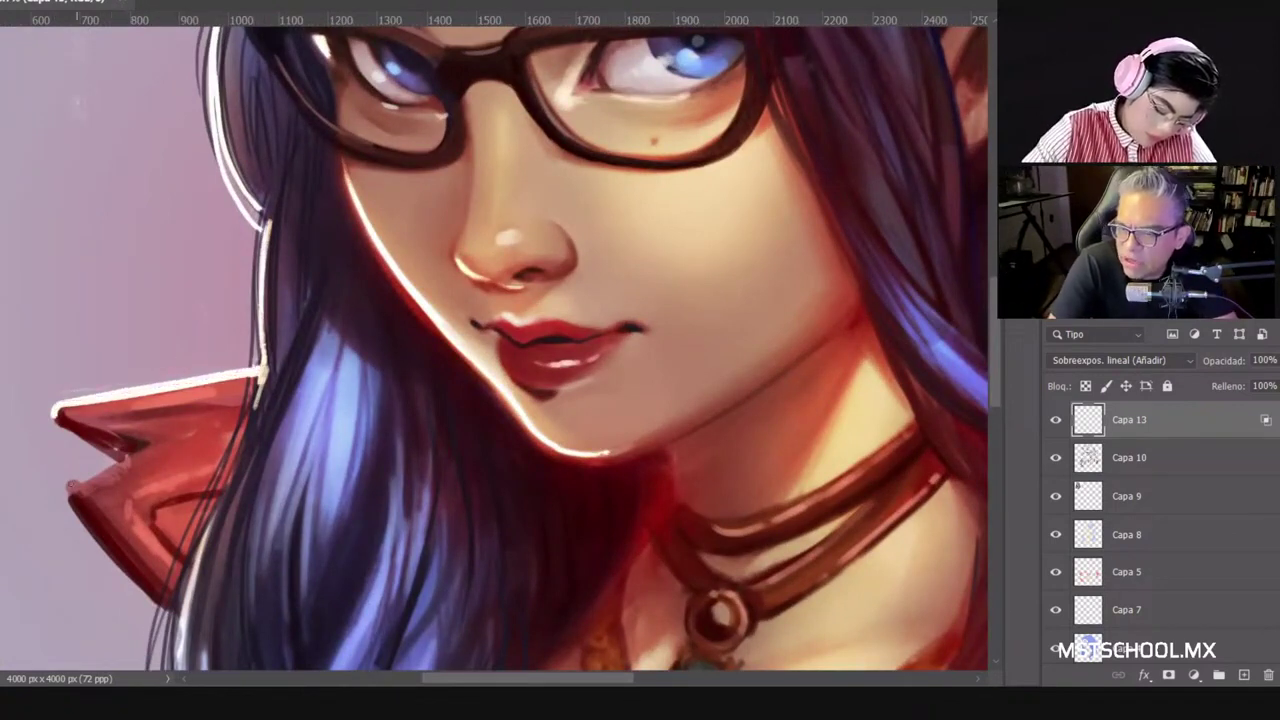
pyautogui.moveTo(68, 494); pyautogui.dragTo(136, 452)
pyautogui.hotkey('ctrl', 'z')
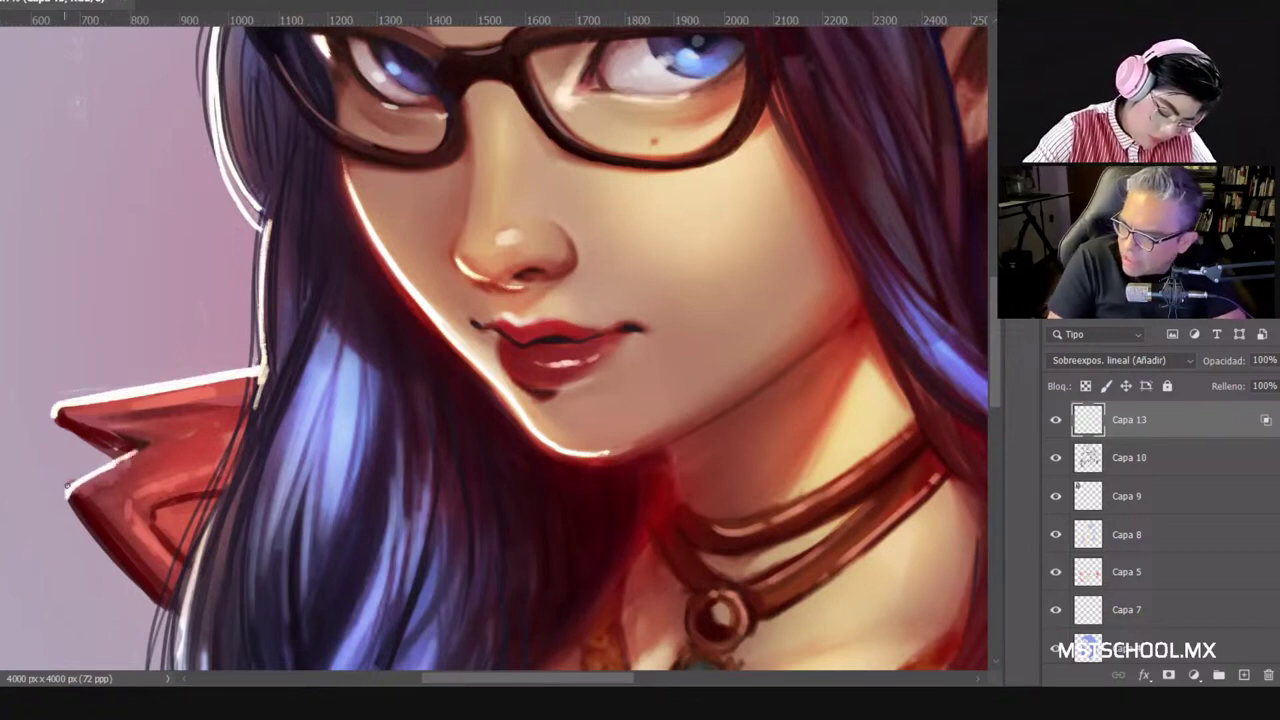
pyautogui.moveTo(67, 486); pyautogui.dragTo(116, 460)
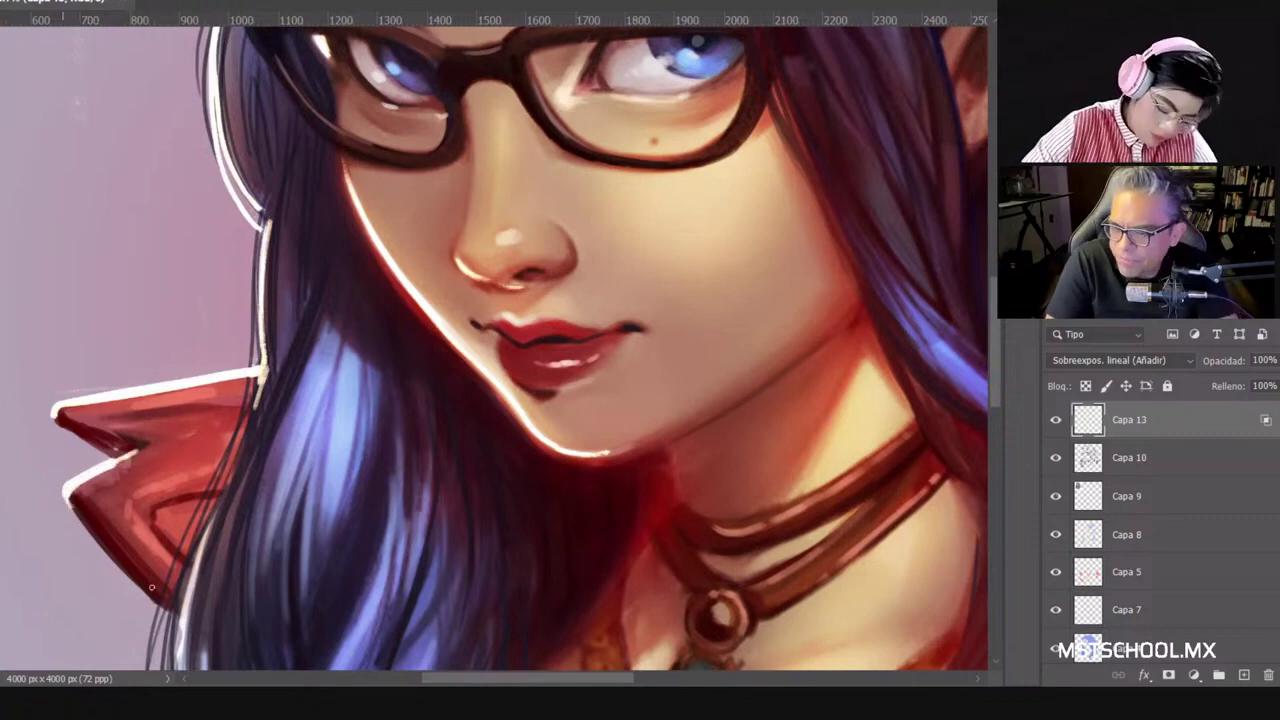
pyautogui.moveTo(66, 496); pyautogui.dragTo(76, 517)
pyautogui.moveTo(262, 366); pyautogui.dragTo(254, 224)
# Step: Add rim light to the left hair's outer edge below the collar and the top edge of the lower collar flap
pyautogui.scroll(-5, 264, 370)
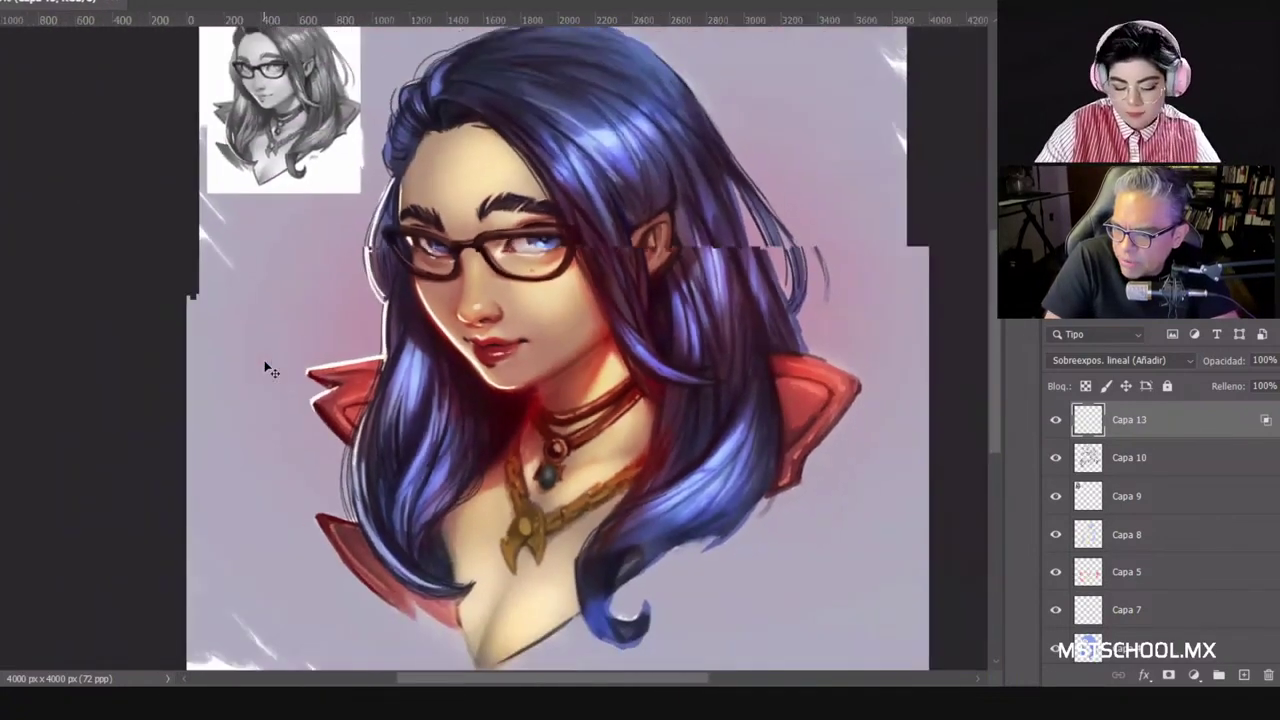
pyautogui.scroll(2, 264, 364)
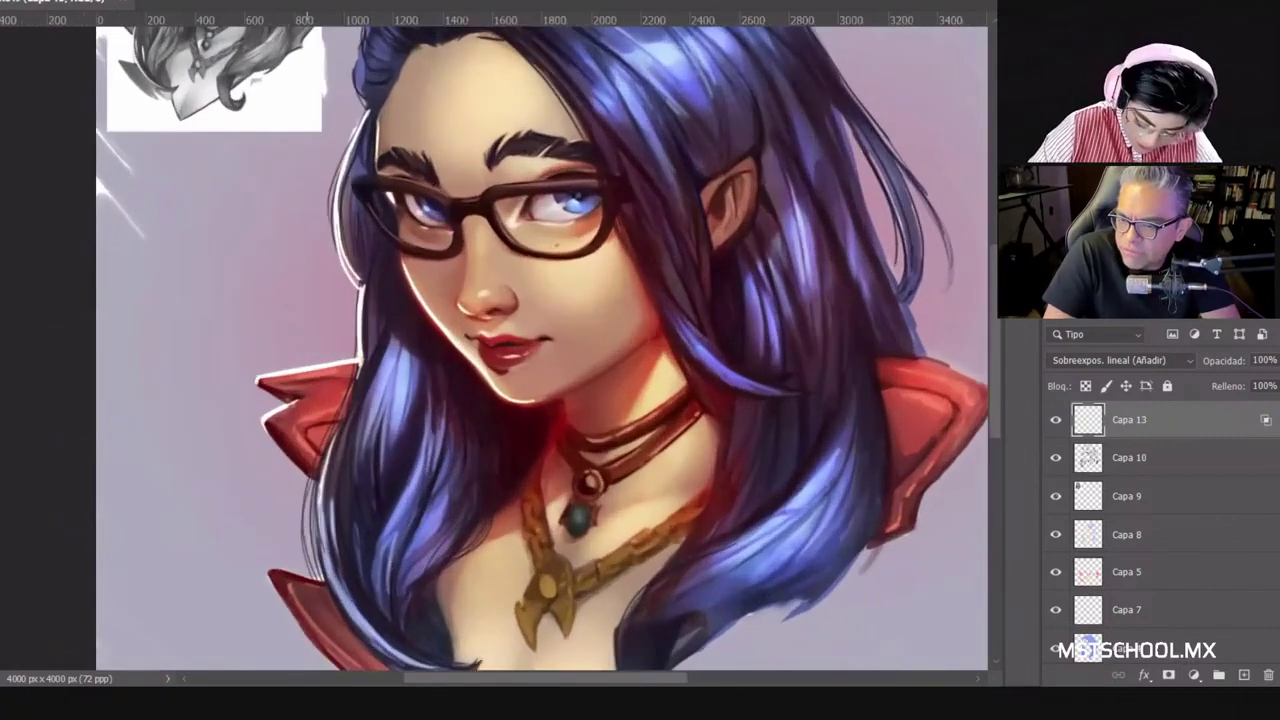
pyautogui.moveTo(308, 478); pyautogui.dragTo(300, 538)
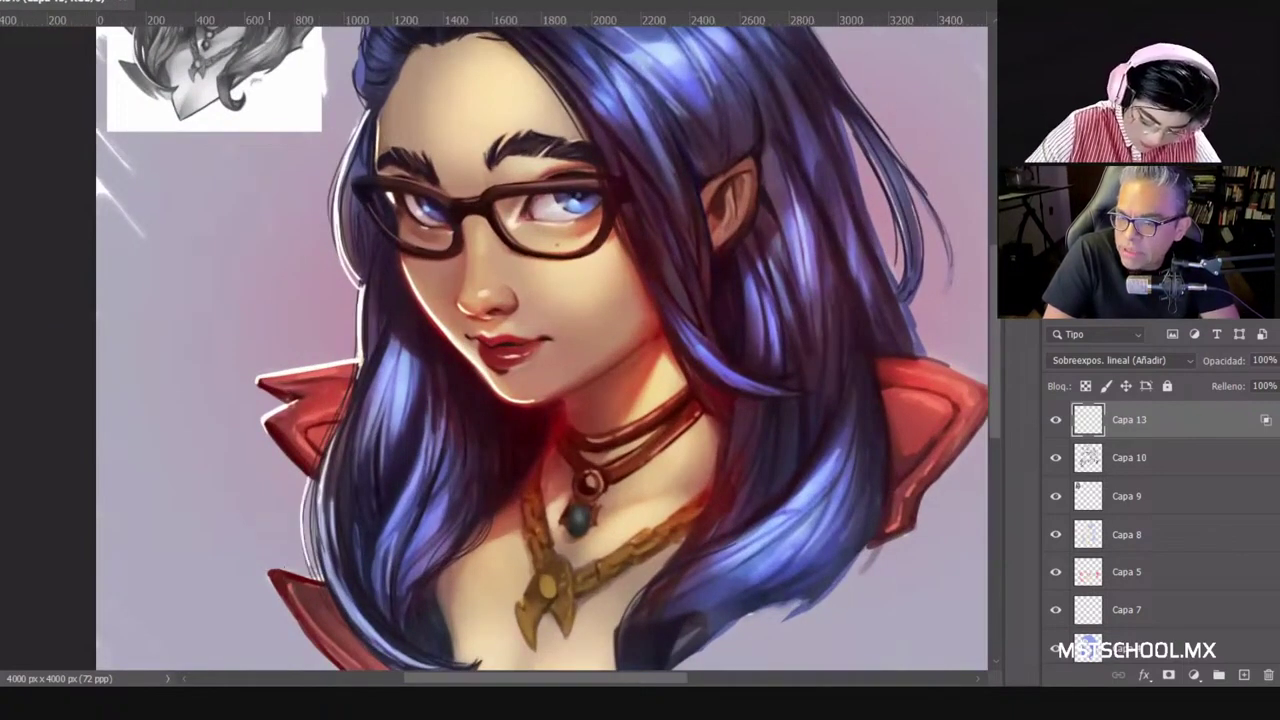
pyautogui.moveTo(276, 571); pyautogui.dragTo(324, 578)
# Step: Paint bright outlines around the gathered locks above the forehead, on the left side of the hair
pyautogui.moveTo(863, 271); pyautogui.dragTo(828, 447)
pyautogui.moveTo(334, 284)
pyautogui.mouseDown()
pyautogui.moveTo(320, 242)
pyautogui.moveTo(326, 263)
pyautogui.moveTo(338, 160)
pyautogui.moveTo(338, 180)
pyautogui.mouseUp()
pyautogui.moveTo(376, 142); pyautogui.dragTo(329, 227)
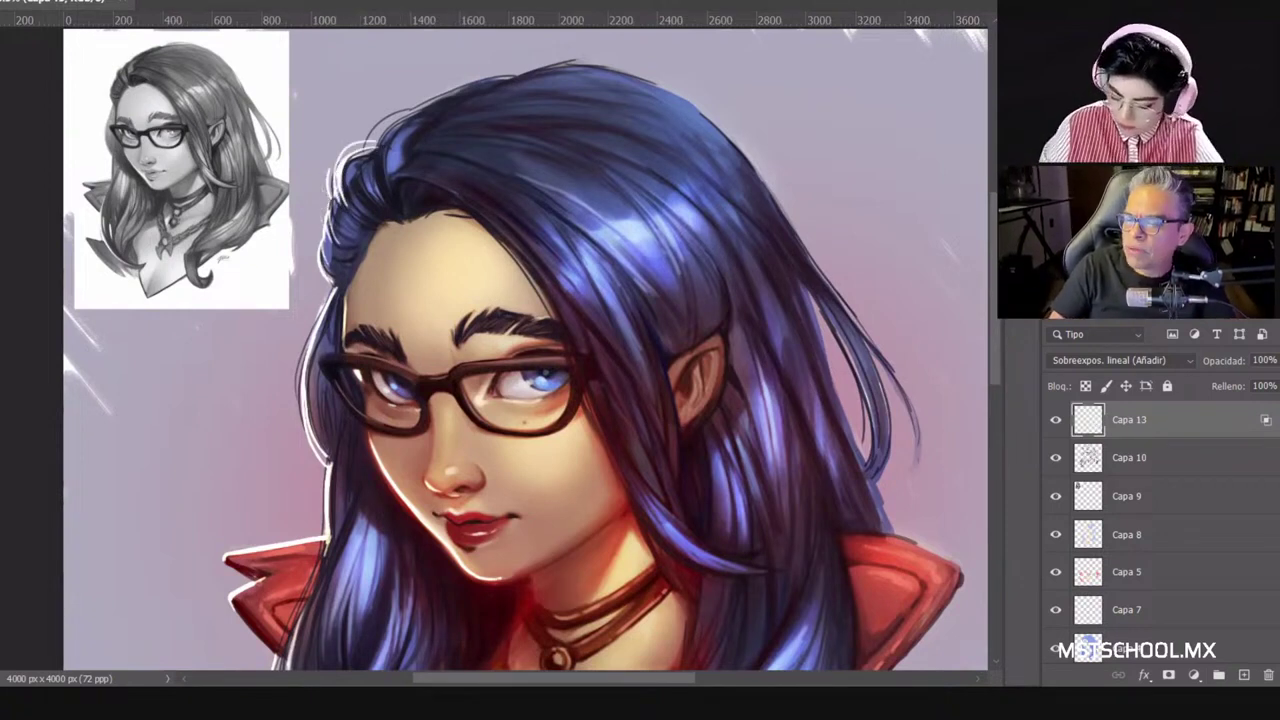
# Step: Choose the 1 Sharp brush from the Suke 2023 set and set its size to 7 px
pyautogui.press('F5')
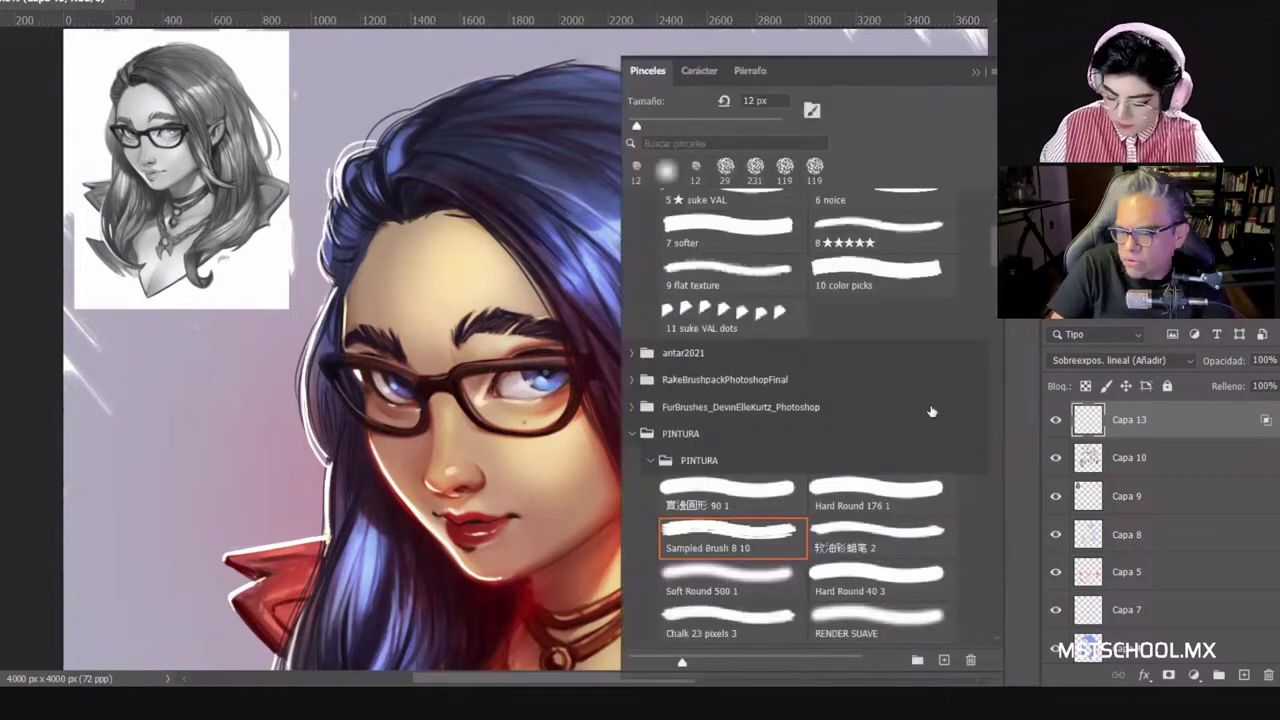
pyautogui.scroll(-5, 996, 629)
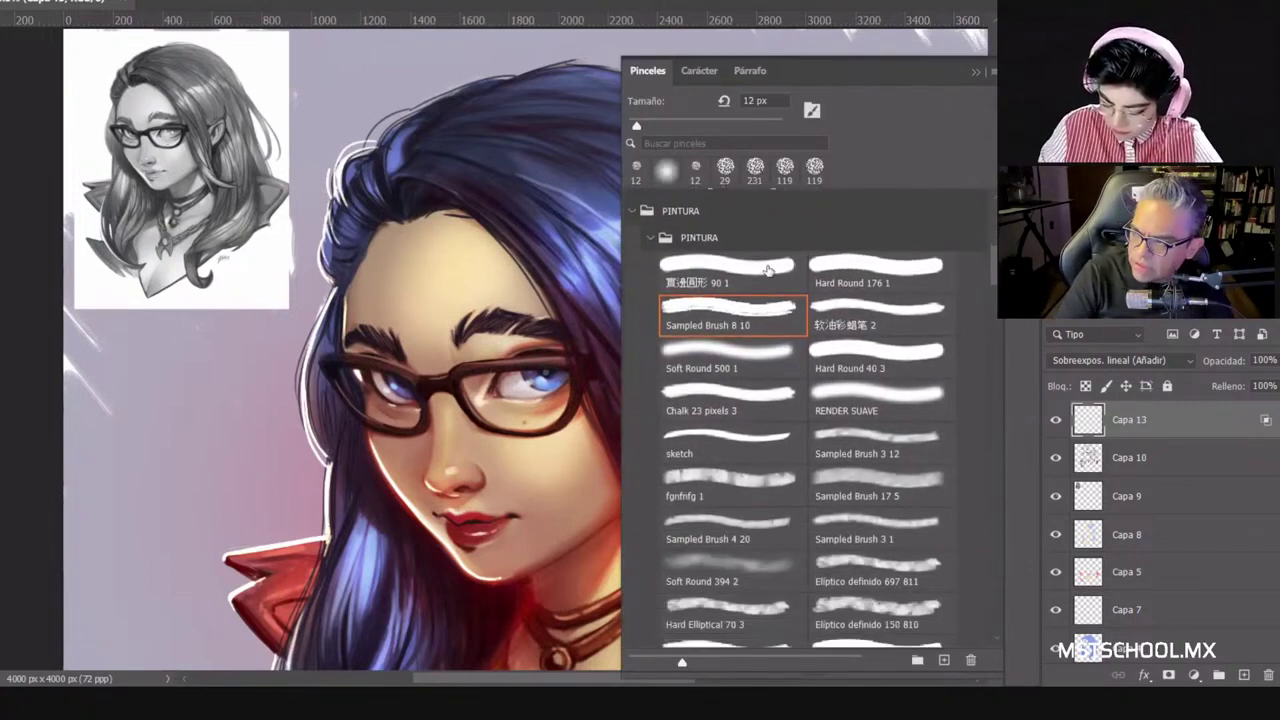
pyautogui.scroll(3, 996, 262)
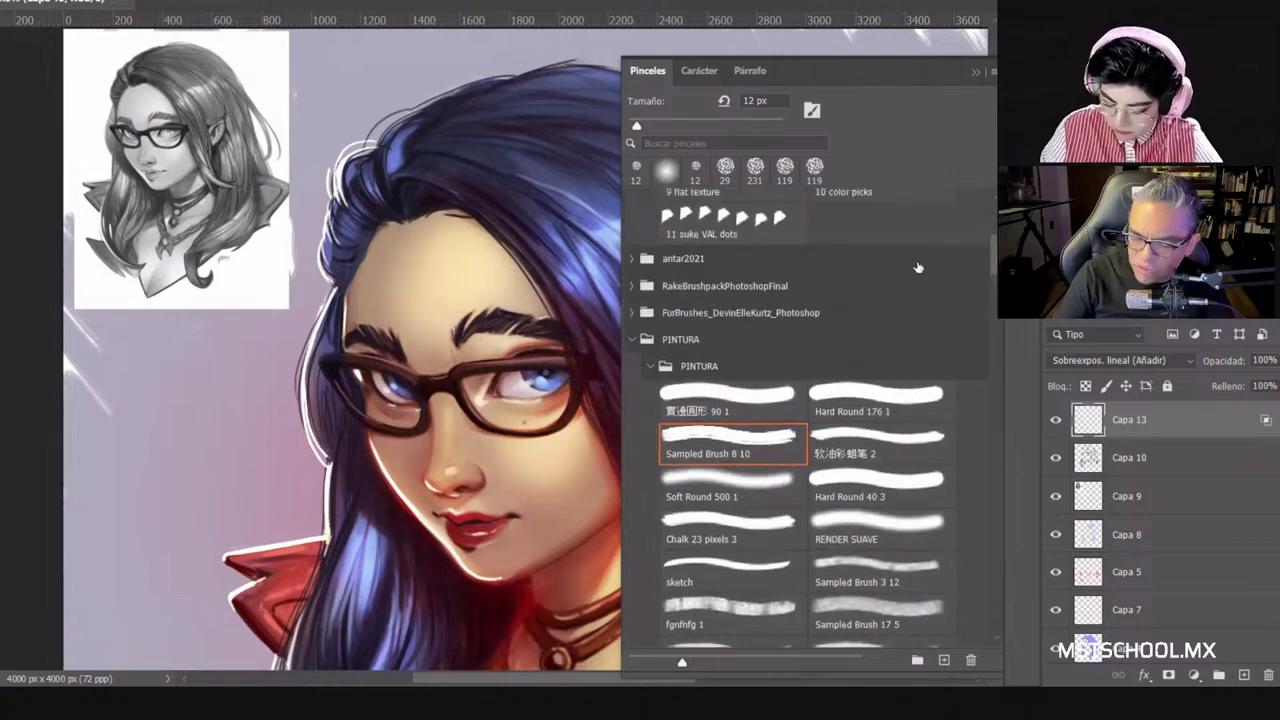
pyautogui.click(664, 362)
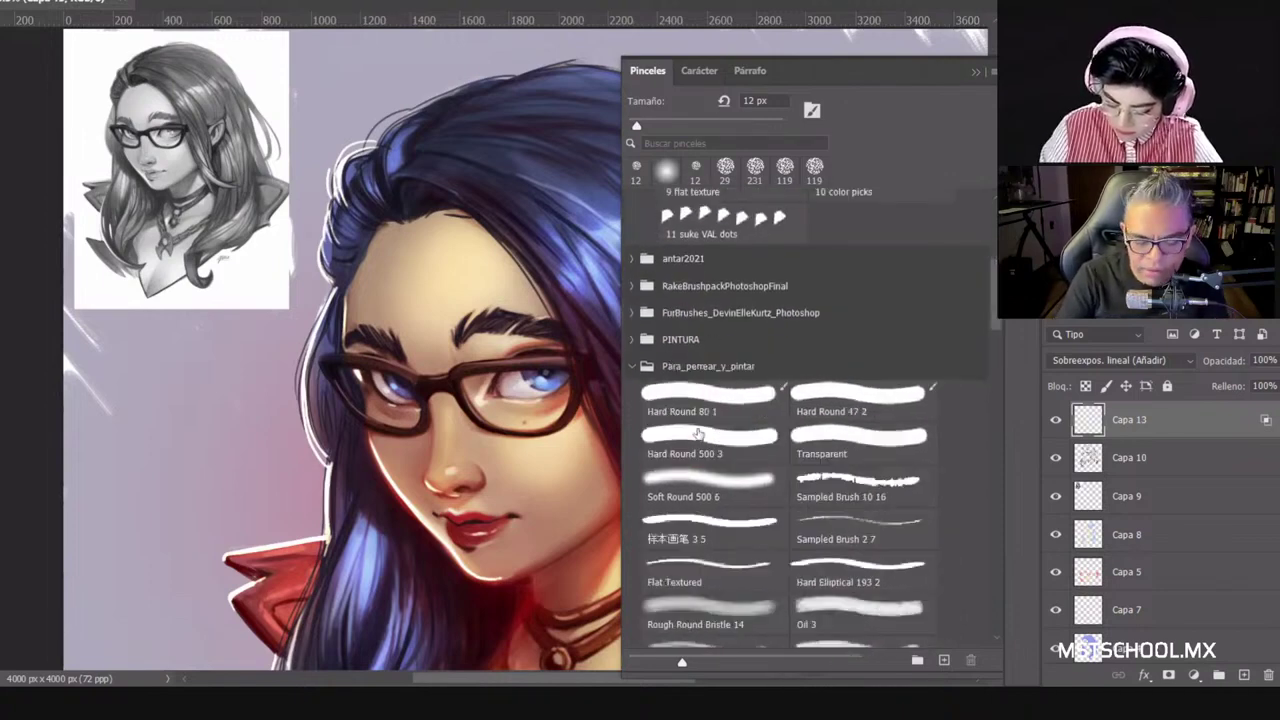
pyautogui.click(632, 368)
pyautogui.click(632, 395)
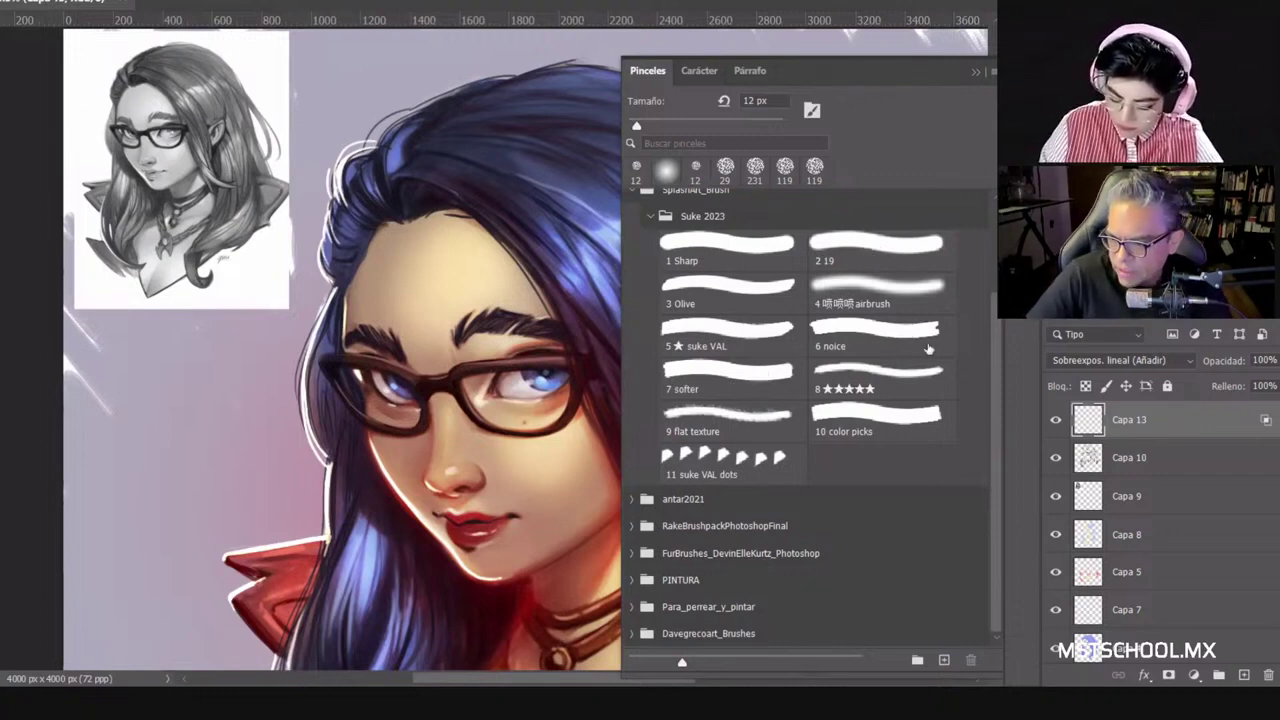
pyautogui.click(768, 264)
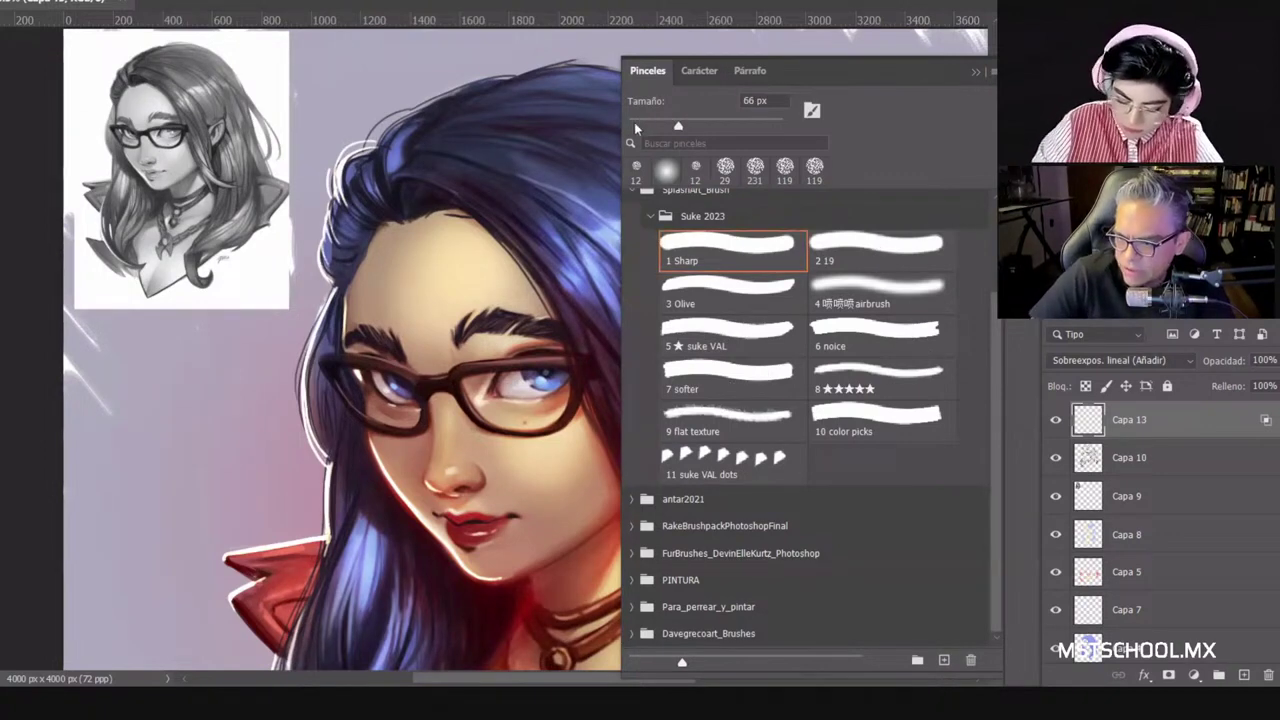
pyautogui.click(633, 126)
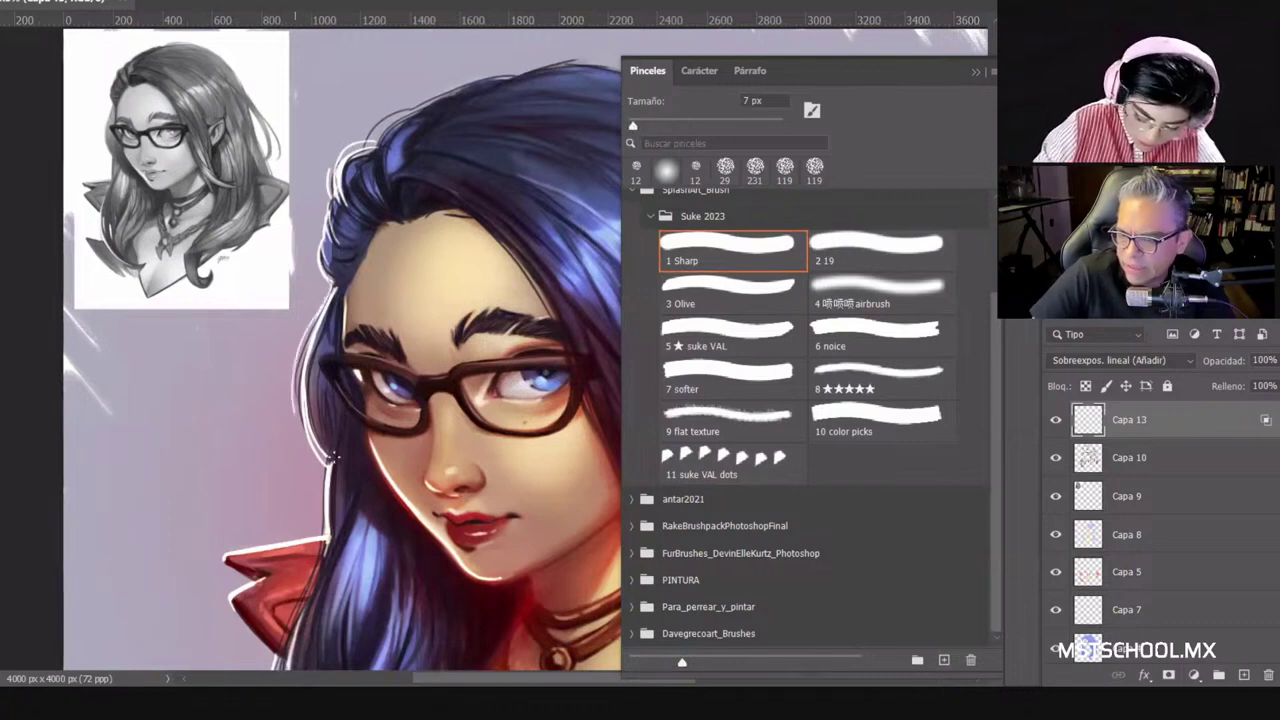
# Step: Paint thin white flyaway strands outside the left hair, from beside the glasses up to the crown
pyautogui.moveTo(297, 410)
pyautogui.mouseDown()
pyautogui.moveTo(330, 460)
pyautogui.moveTo(292, 376)
pyautogui.moveTo(340, 284)
pyautogui.moveTo(298, 398)
pyautogui.moveTo(302, 438)
pyautogui.moveTo(326, 466)
pyautogui.mouseUp()
pyautogui.hotkey('ctrl', 'z')
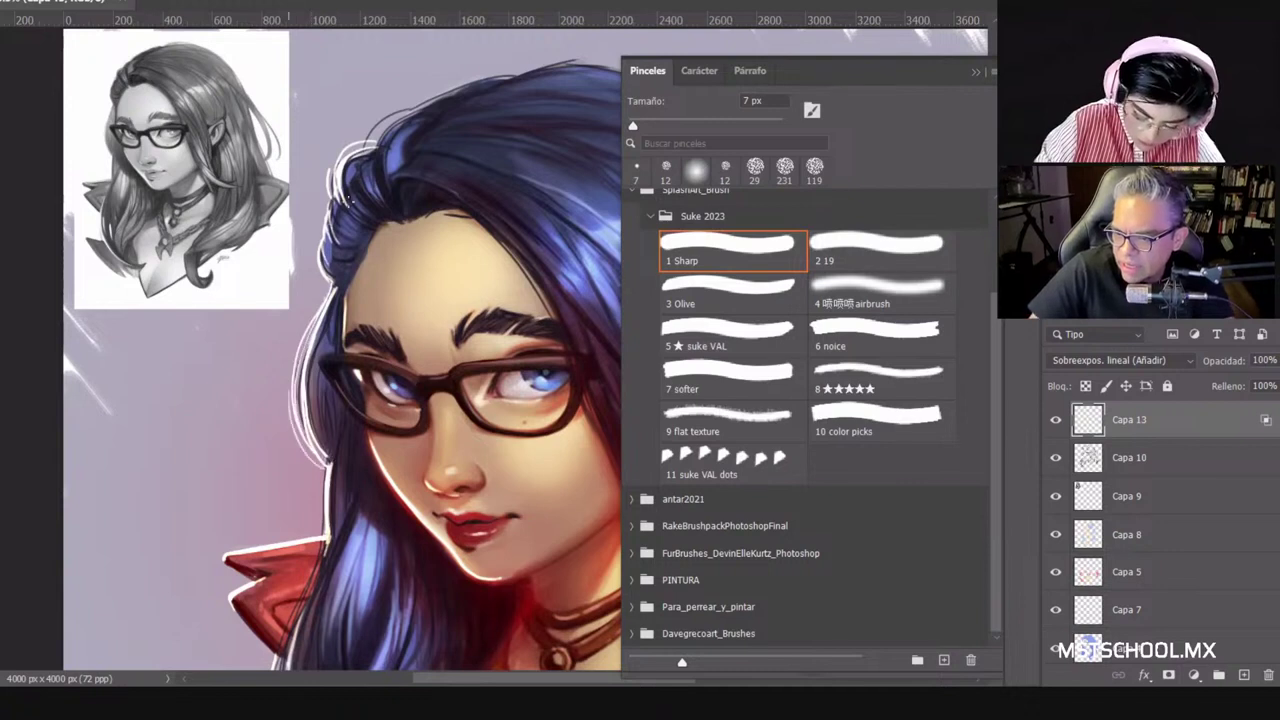
pyautogui.moveTo(322, 234); pyautogui.dragTo(292, 368)
pyautogui.hotkey('ctrl', 'z')
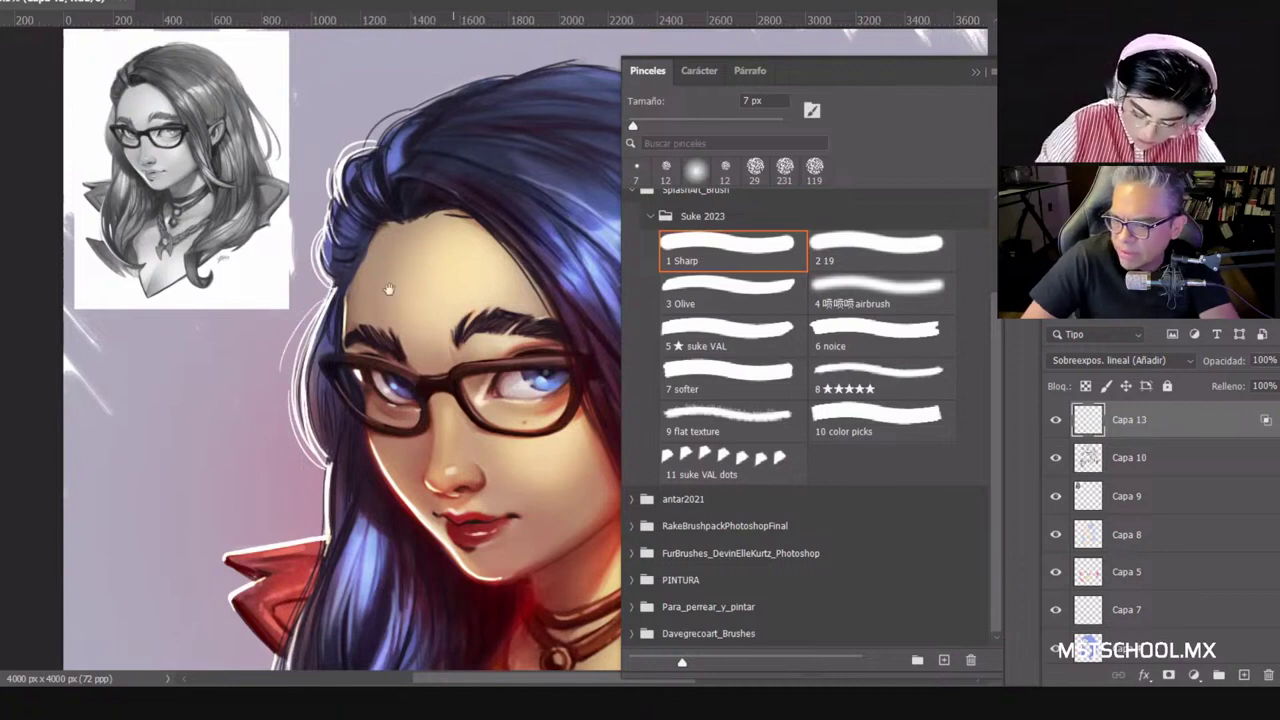
pyautogui.moveTo(427, 411); pyautogui.dragTo(433, 479)
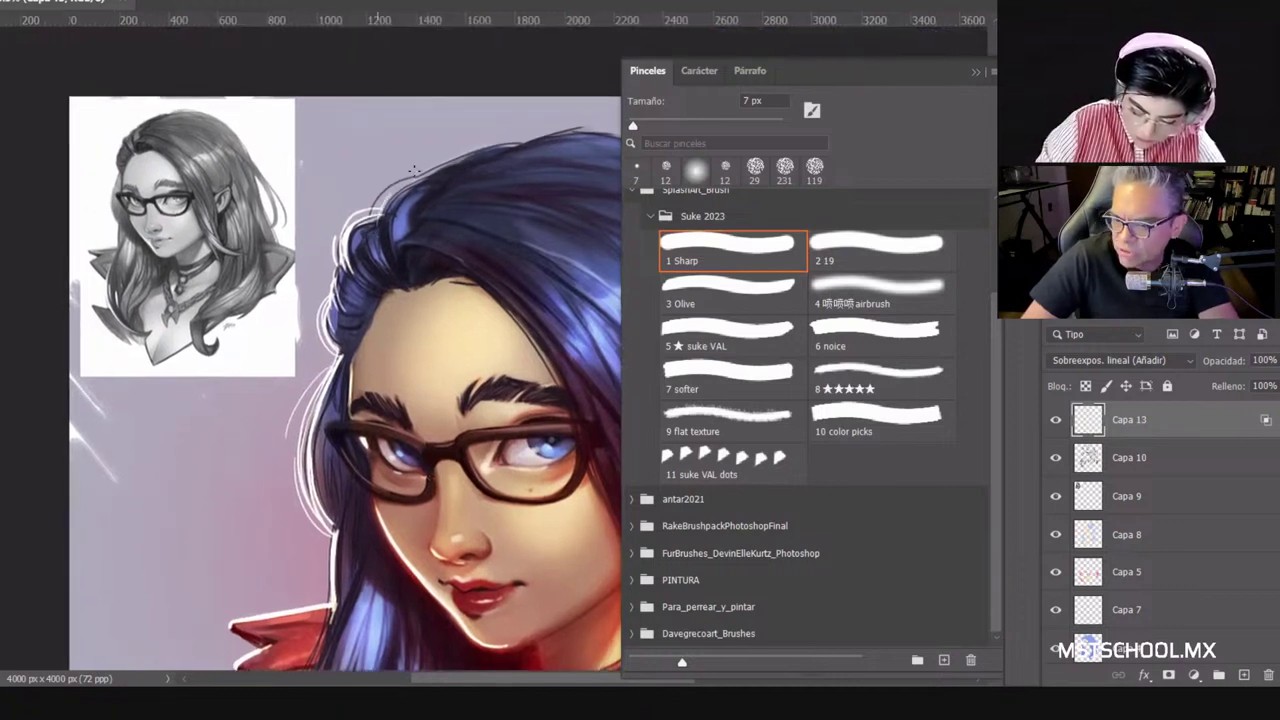
pyautogui.click(975, 73)
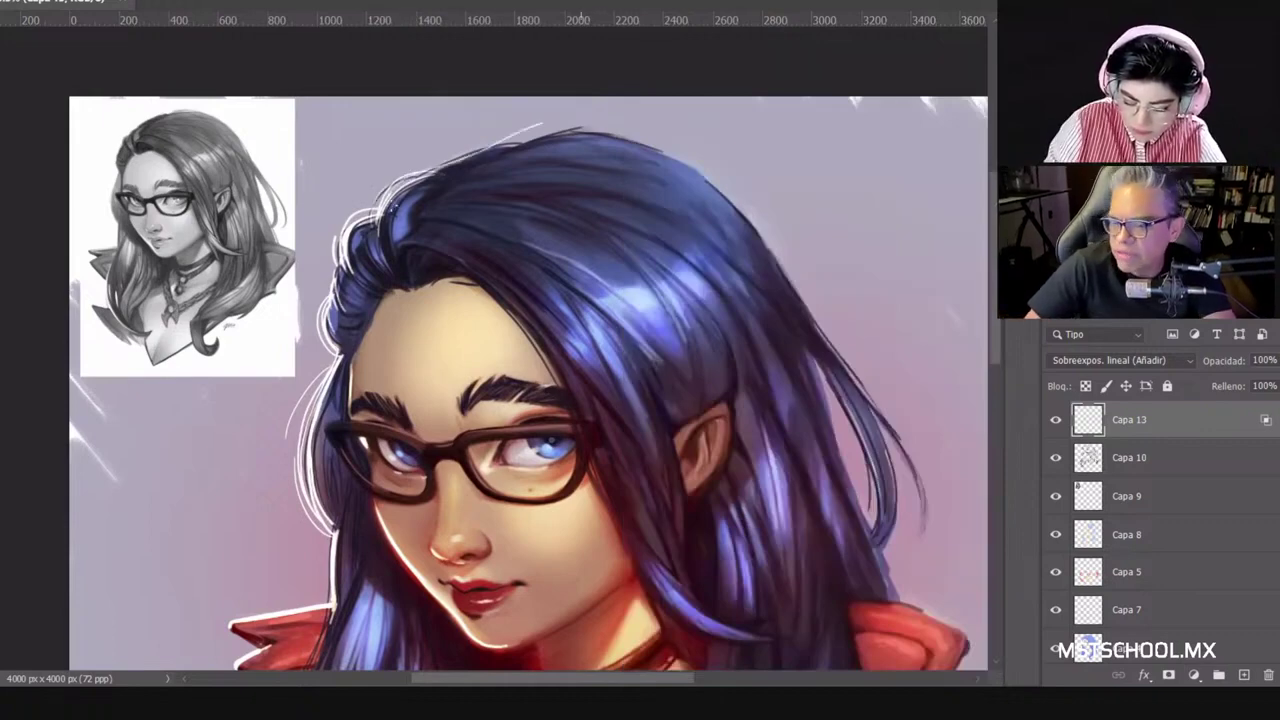
# Step: Add thin white loose strands beside the left hair, above the upper collar point and between both collar pieces
pyautogui.moveTo(676, 516); pyautogui.dragTo(869, 263)
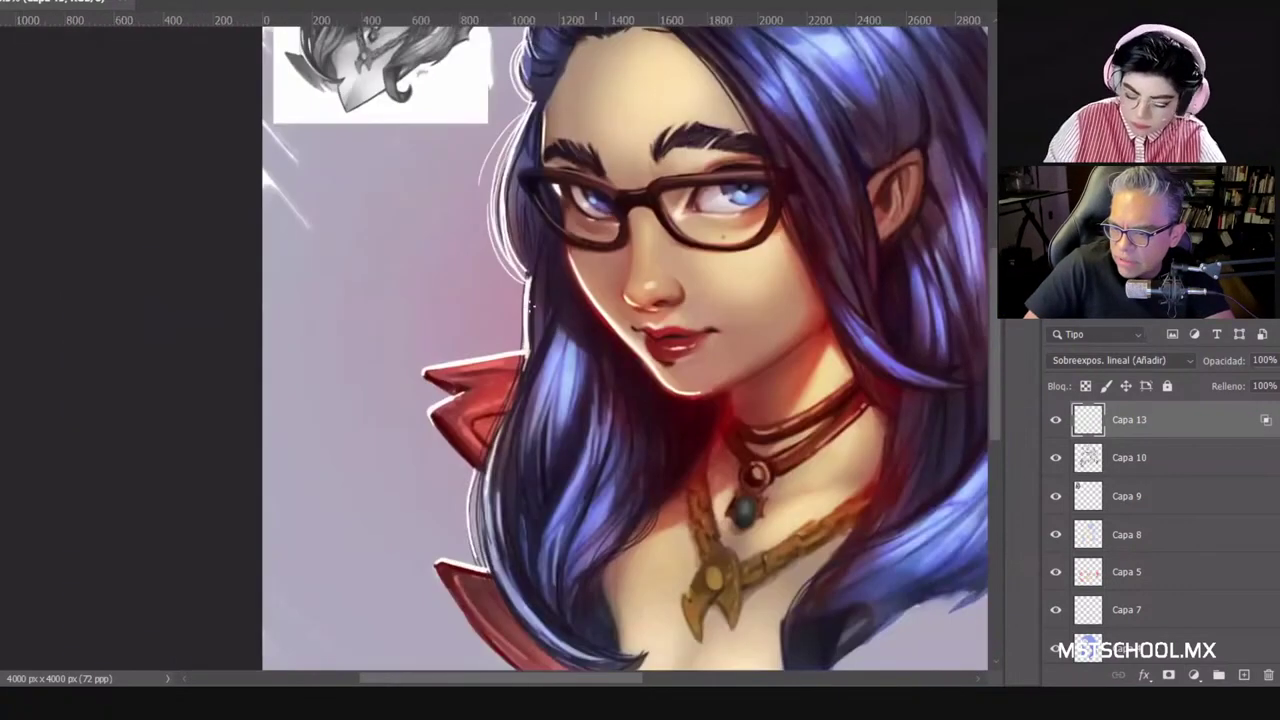
pyautogui.moveTo(524, 278)
pyautogui.mouseDown()
pyautogui.moveTo(515, 338)
pyautogui.moveTo(527, 257)
pyautogui.moveTo(509, 318)
pyautogui.moveTo(527, 365)
pyautogui.moveTo(530, 348)
pyautogui.moveTo(507, 403)
pyautogui.mouseUp()
pyautogui.hotkey('ctrl', 'z')
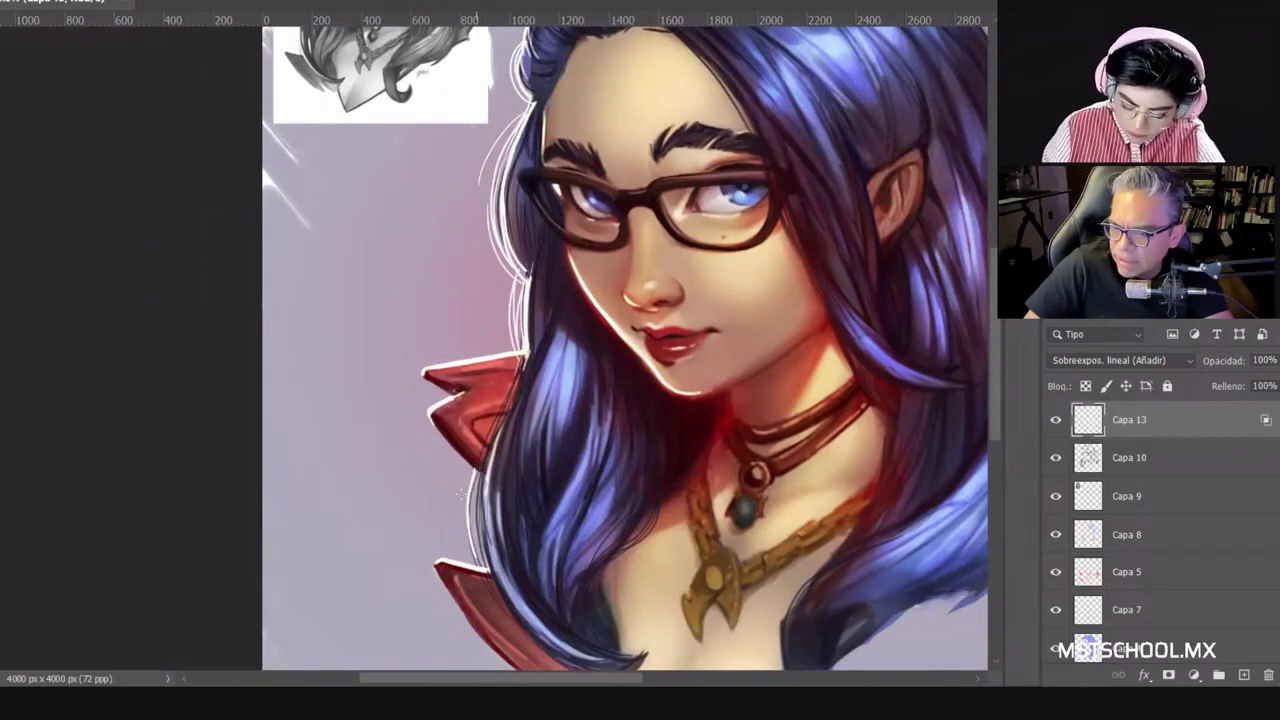
pyautogui.moveTo(458, 480); pyautogui.dragTo(470, 545)
pyautogui.moveTo(468, 470); pyautogui.dragTo(462, 556)
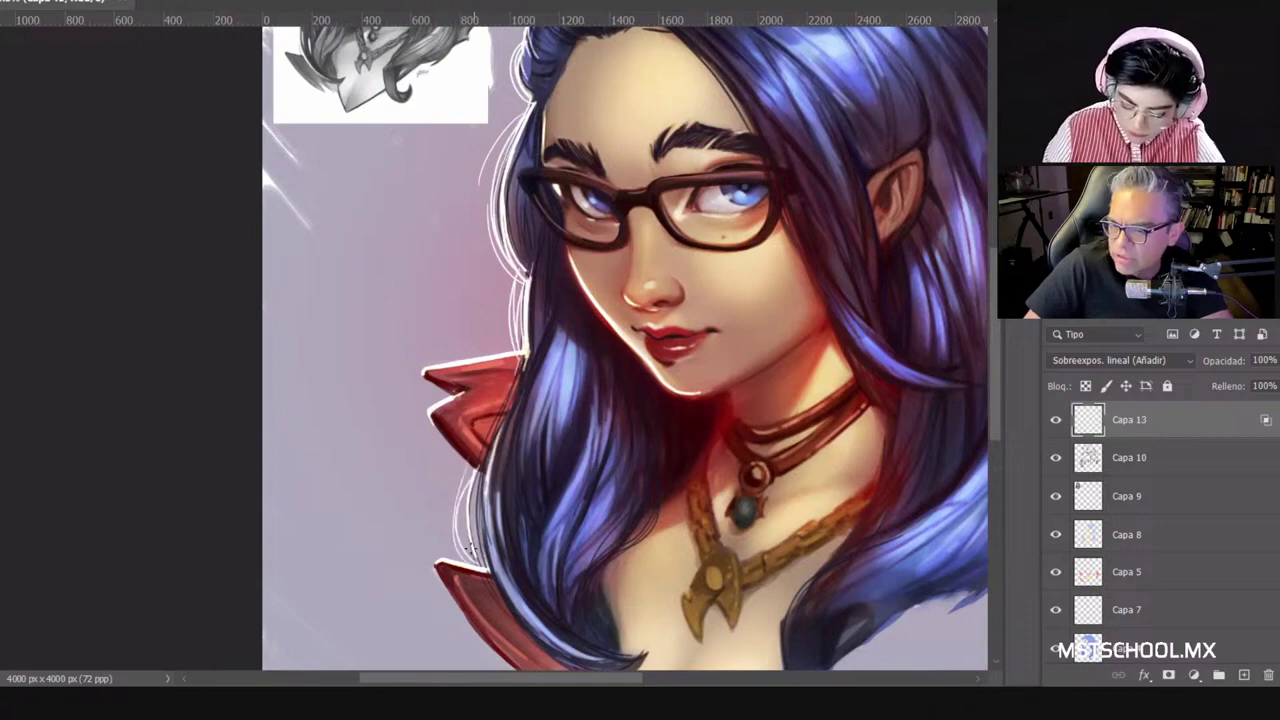
pyautogui.moveTo(482, 486)
pyautogui.mouseDown()
pyautogui.moveTo(496, 573)
pyautogui.moveTo(486, 540)
pyautogui.mouseUp()
pyautogui.hotkey('ctrl', 'z')
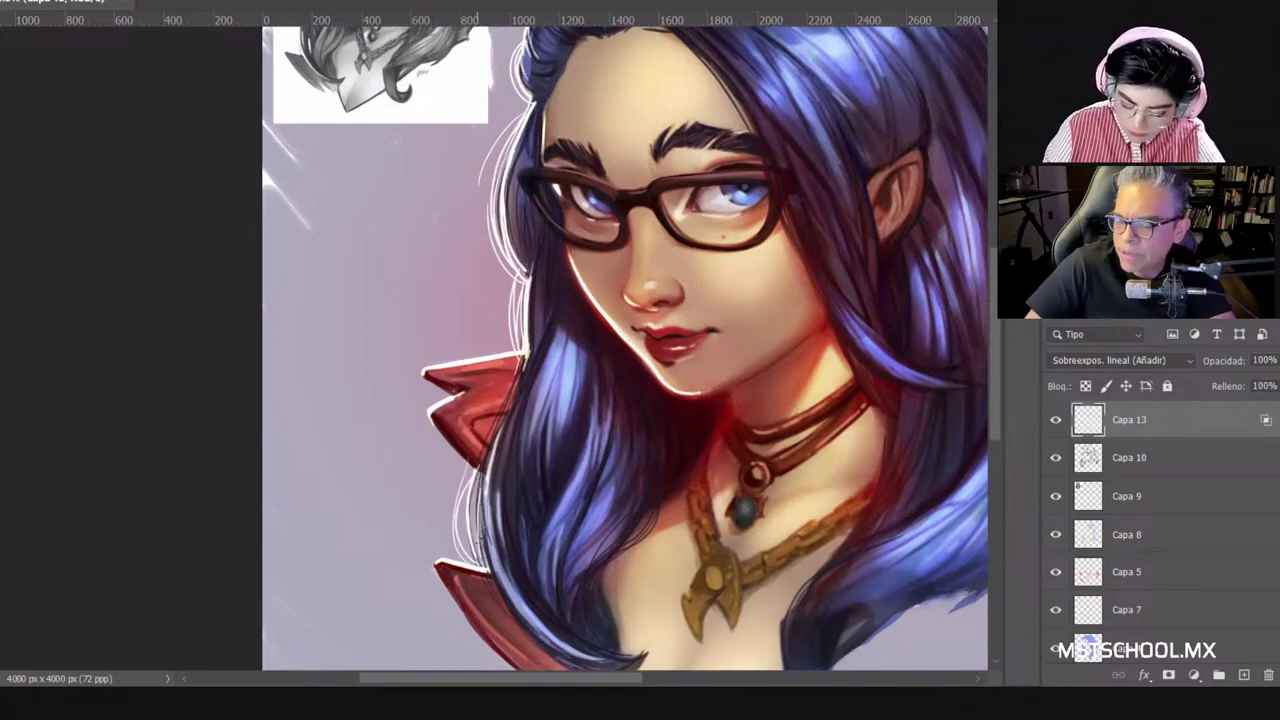
pyautogui.moveTo(478, 468); pyautogui.dragTo(481, 538)
# Step: Refine the fine light strands along the left hair's outer edge around the lower collar flap
pyautogui.moveTo(660, 633); pyautogui.dragTo(506, 431)
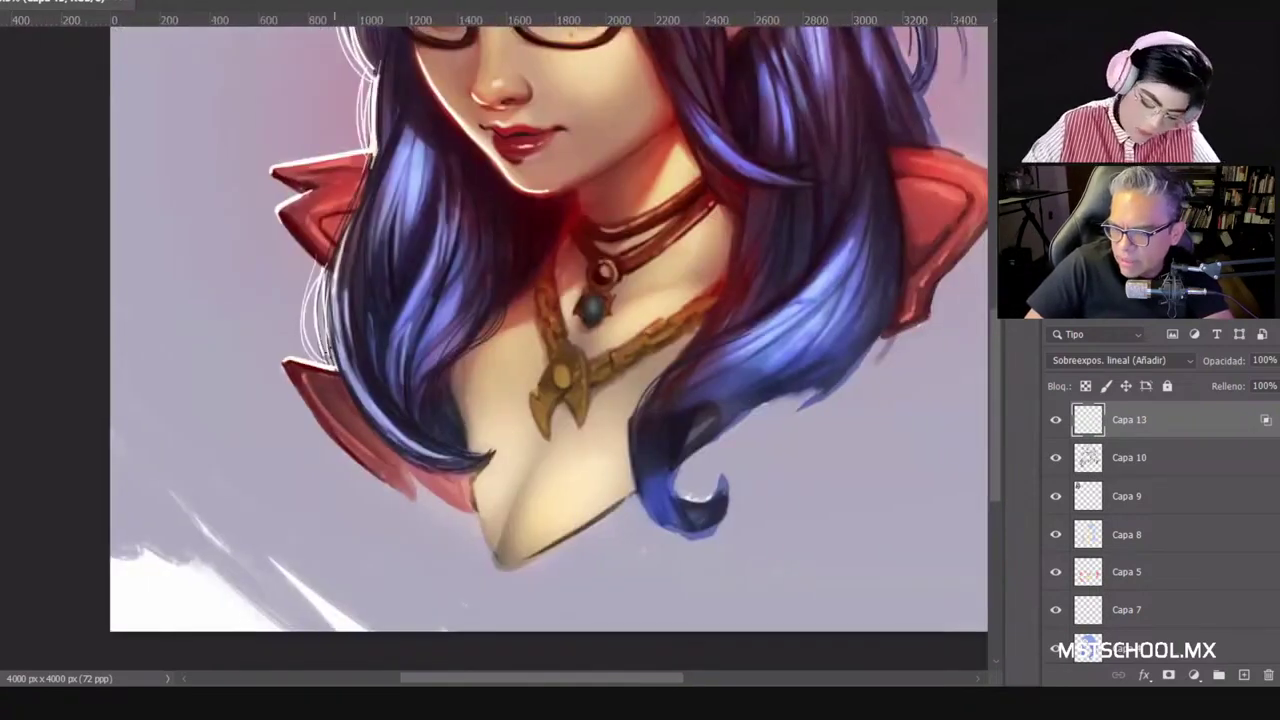
pyautogui.moveTo(418, 460)
pyautogui.mouseDown()
pyautogui.moveTo(334, 370)
pyautogui.moveTo(326, 342)
pyautogui.mouseUp()
pyautogui.moveTo(366, 422)
pyautogui.mouseDown()
pyautogui.moveTo(326, 342)
pyautogui.moveTo(321, 286)
pyautogui.mouseUp()
pyautogui.moveTo(386, 227)
pyautogui.mouseDown()
pyautogui.moveTo(432, 460)
pyautogui.moveTo(414, 386)
pyautogui.mouseUp()
pyautogui.moveTo(388, 452); pyautogui.dragTo(414, 390)
pyautogui.moveTo(382, 474); pyautogui.dragTo(414, 404)
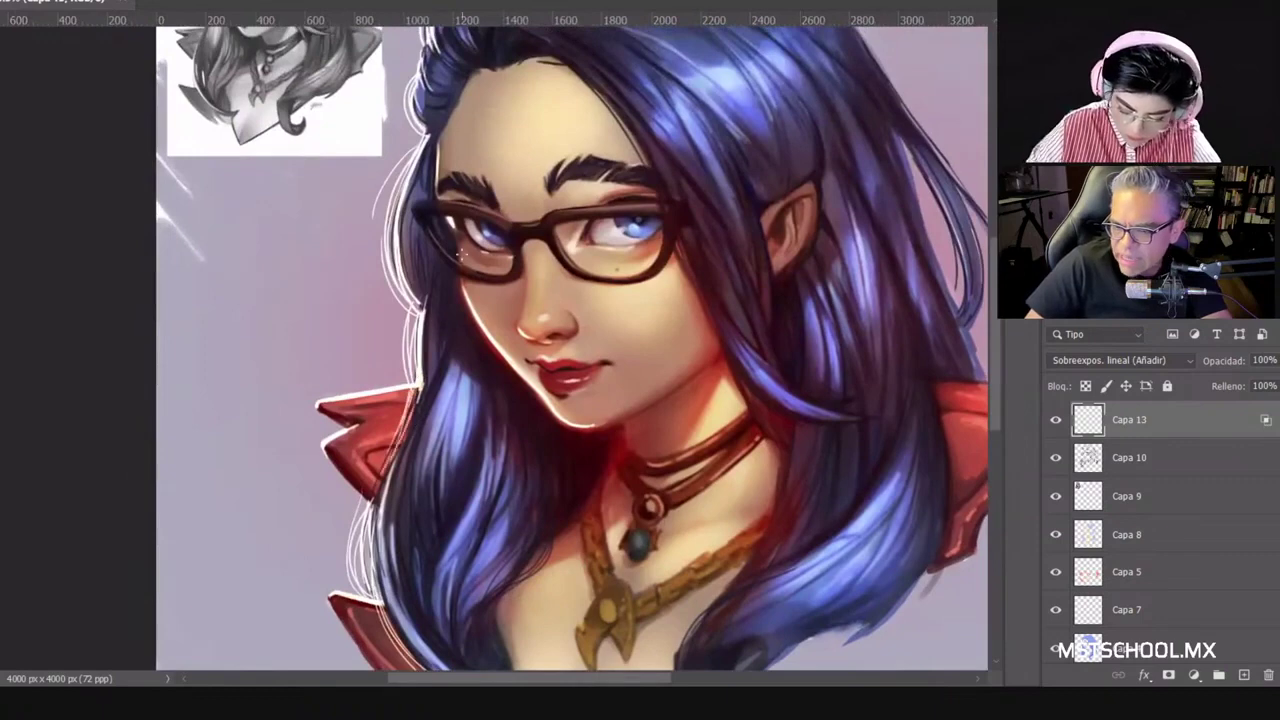
# Step: Add one more thin light strand outside the left hair beside the glasses and check the whole portrait
pyautogui.moveTo(414, 253); pyautogui.dragTo(404, 297)
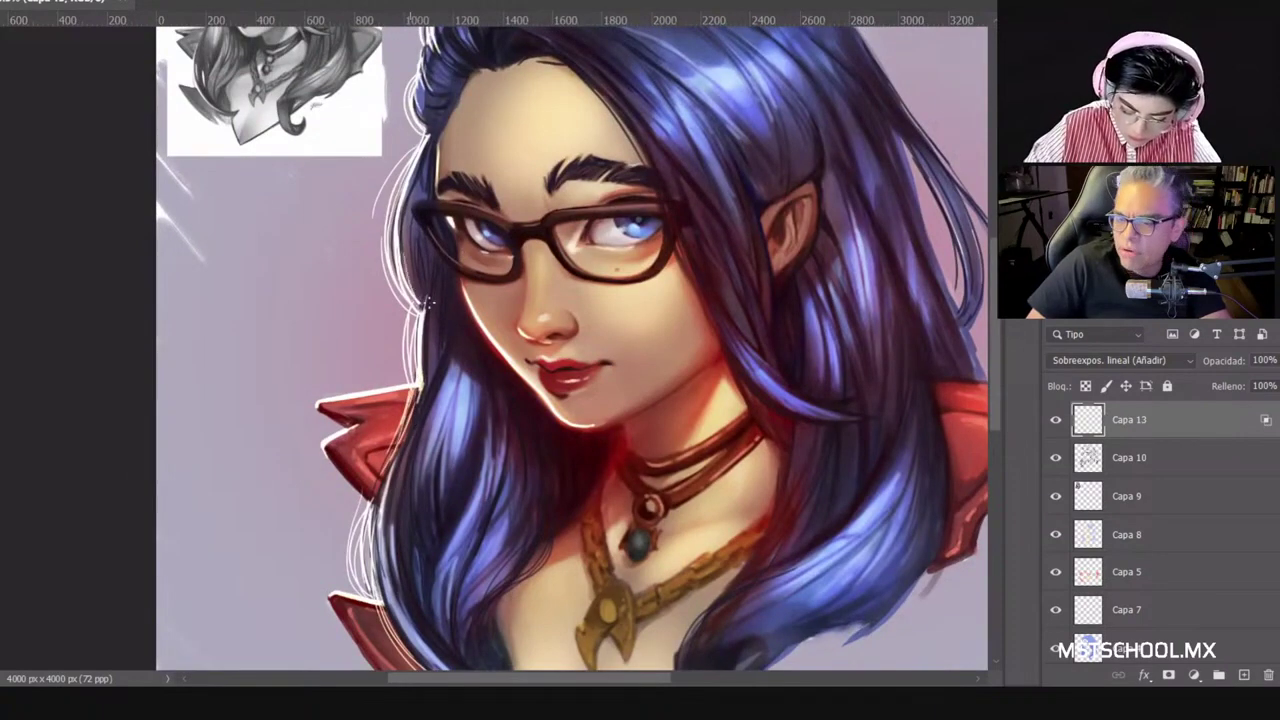
pyautogui.moveTo(796, 276); pyautogui.dragTo(734, 359)
pyautogui.hotkey('ctrl', '-')
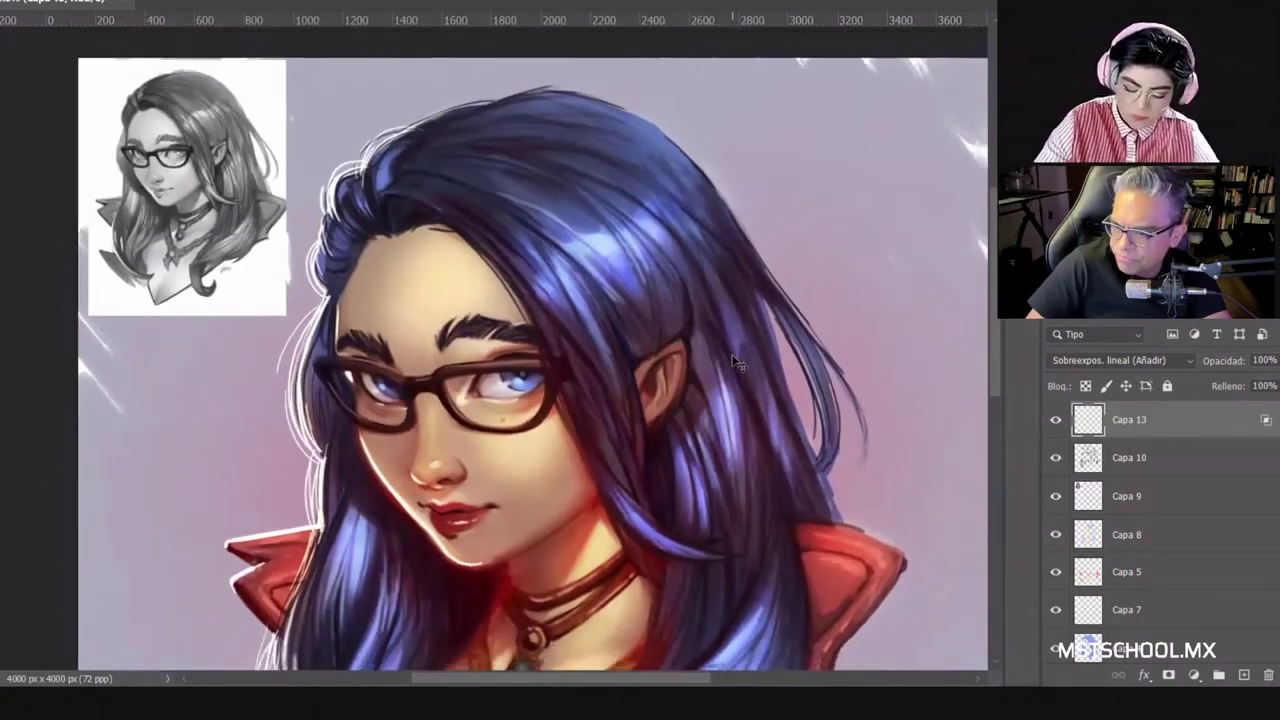
pyautogui.hotkey('ctrl', ',')
pyautogui.hotkey('ctrl', ',')
pyautogui.scroll(-1, 735, 362)
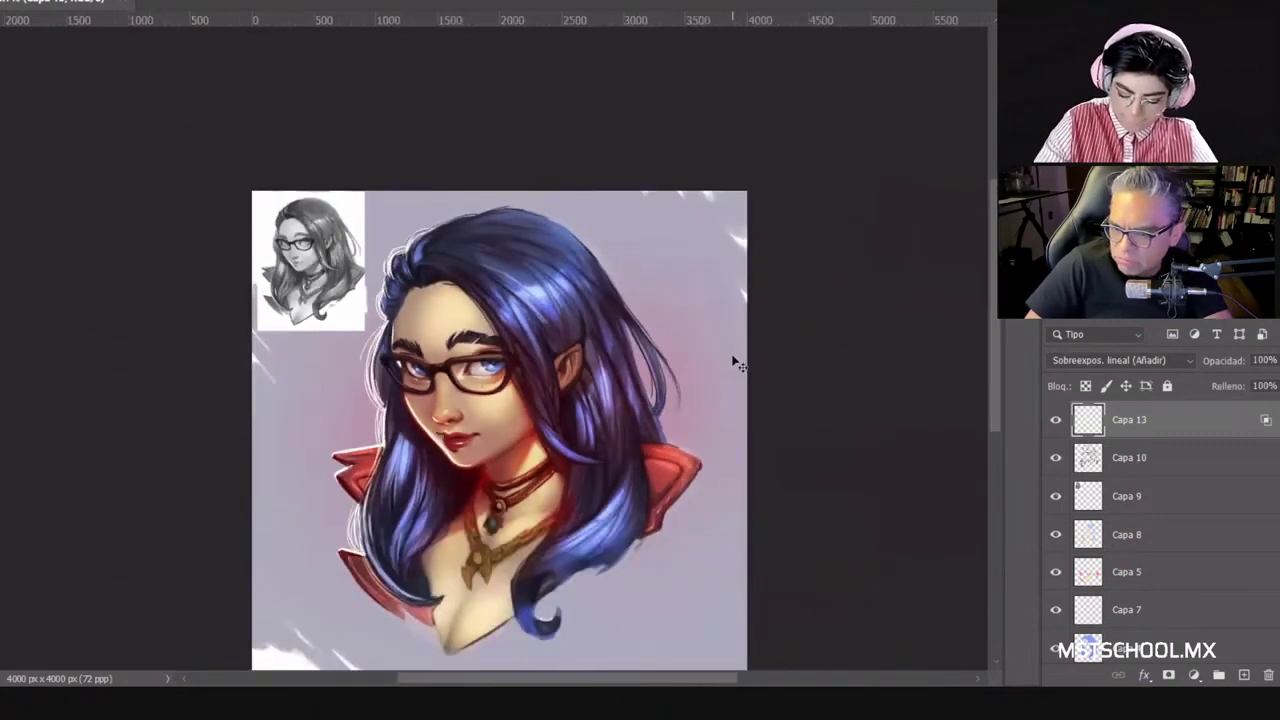
pyautogui.scroll(2, 733, 362)
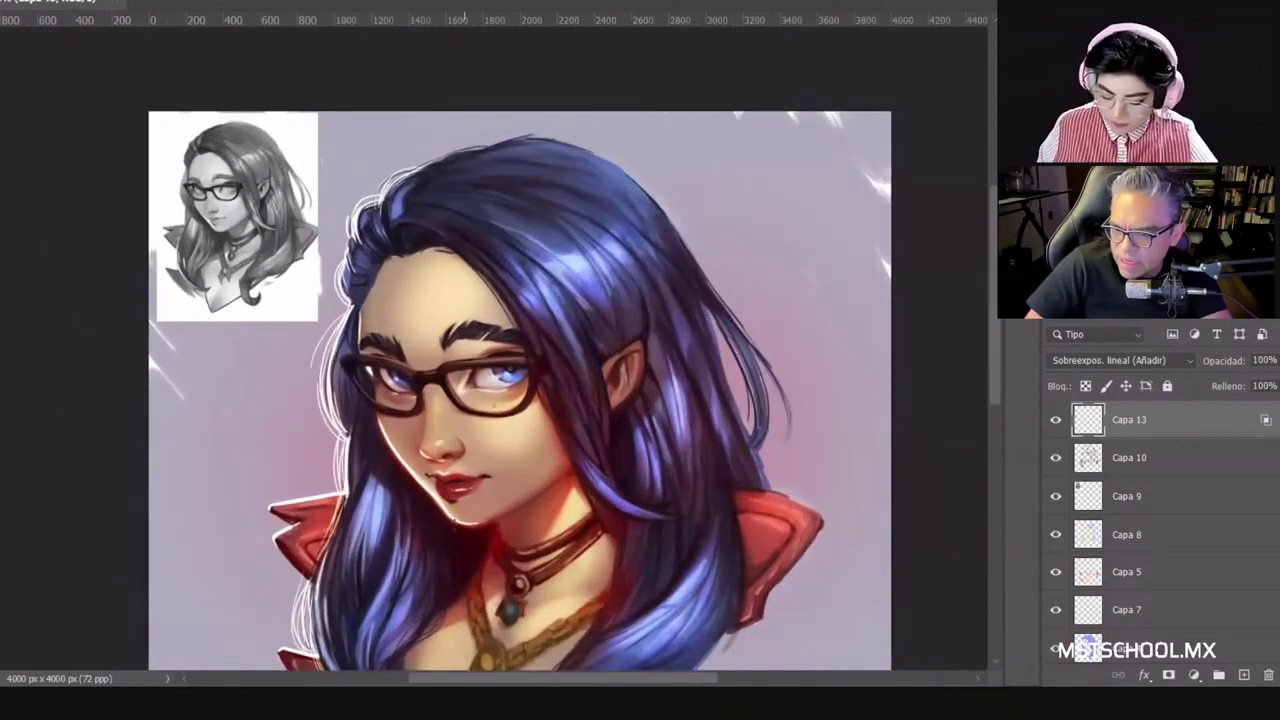
# Step: Choose the Circular difuso brush at 1133 px with 0% hardness
pyautogui.scroll(-2, 590, 490)
pyautogui.rightClick(719, 610)
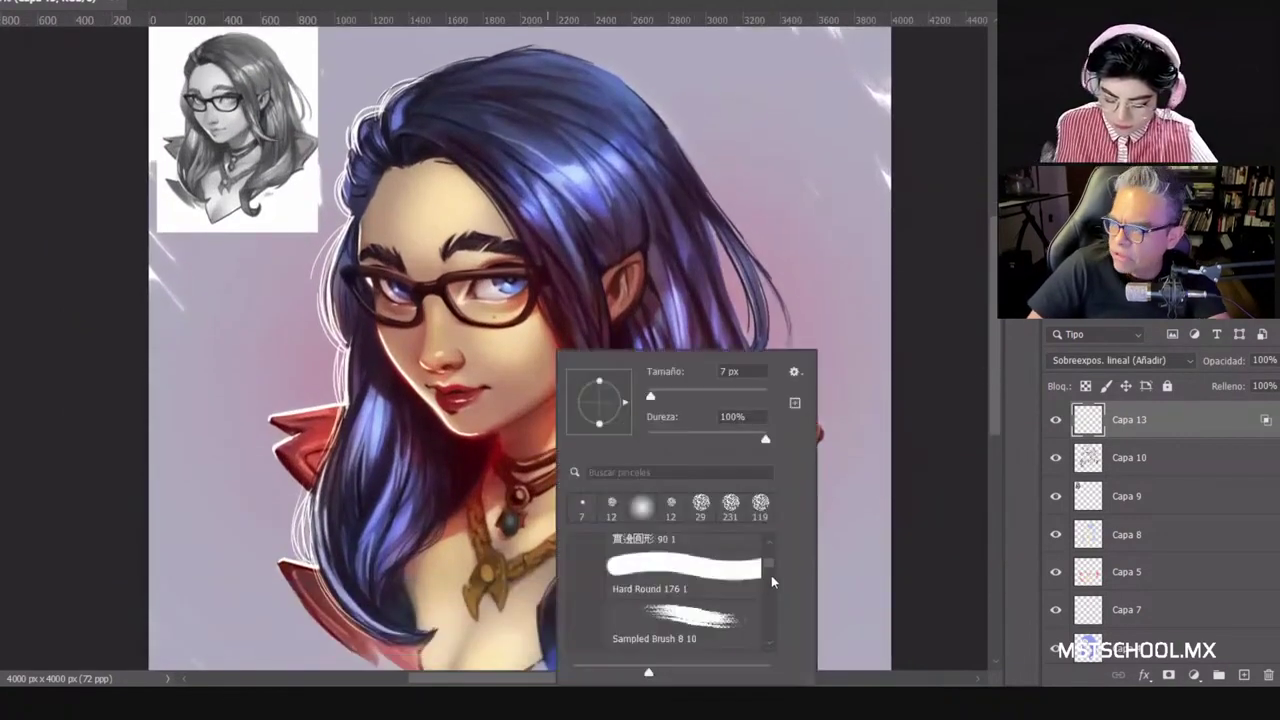
pyautogui.scroll(3, 768, 534)
pyautogui.click(743, 397)
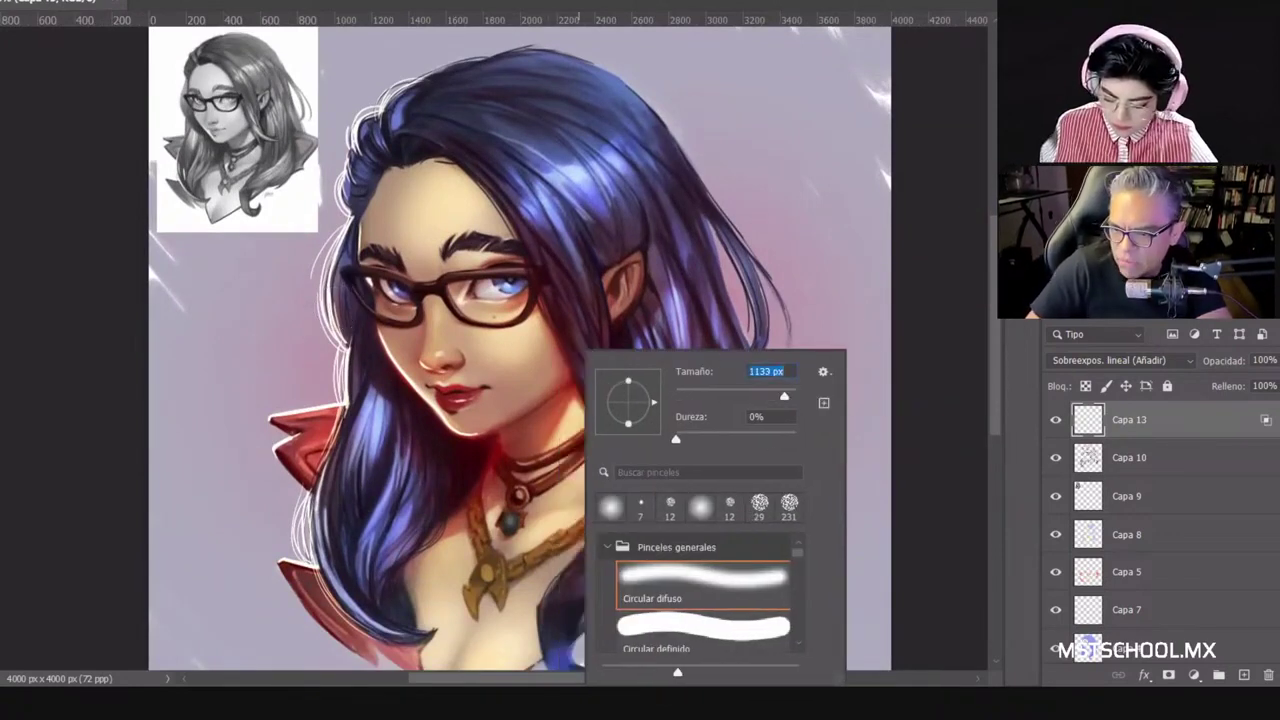
pyautogui.press('Return')
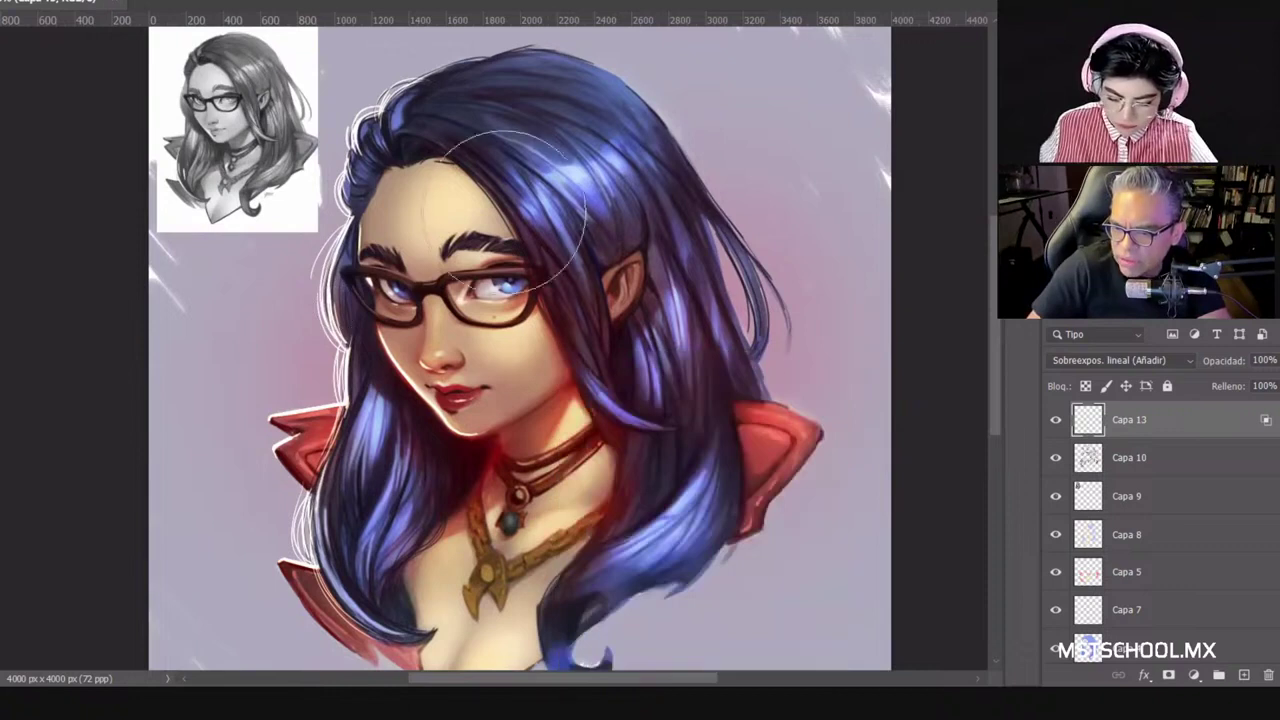
# Step: Dab a soft warm glow along the left side of the figure, from the crown down to the lower collar flap
pyautogui.click(341, 347)
pyautogui.hotkey('ctrl', 'z')
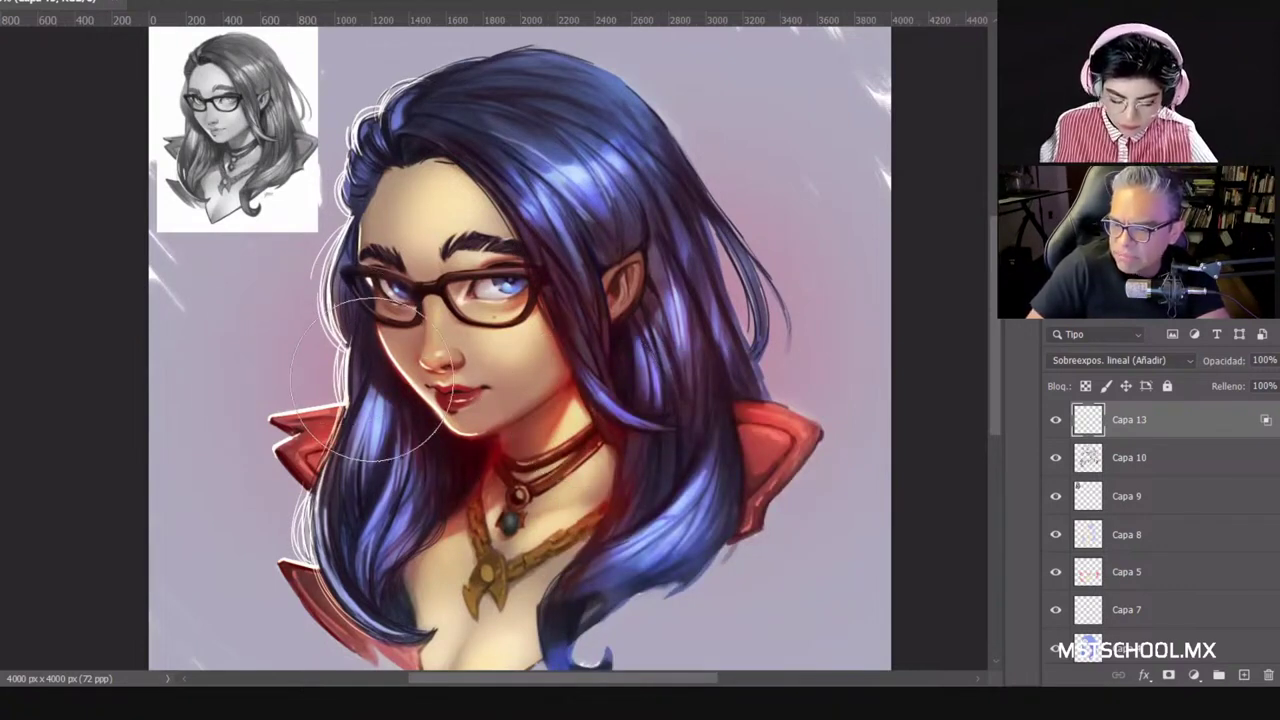
pyautogui.click(333, 229)
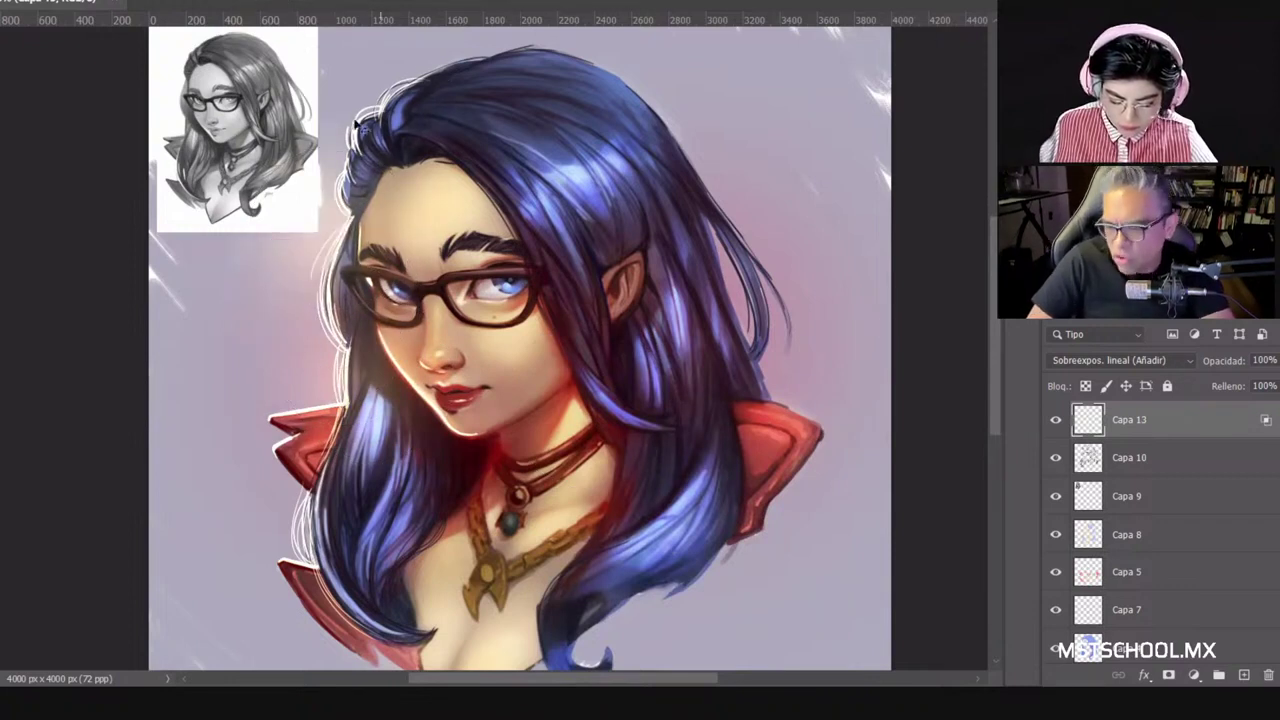
pyautogui.hotkey('ctrl', 'z')
pyautogui.click(356, 130)
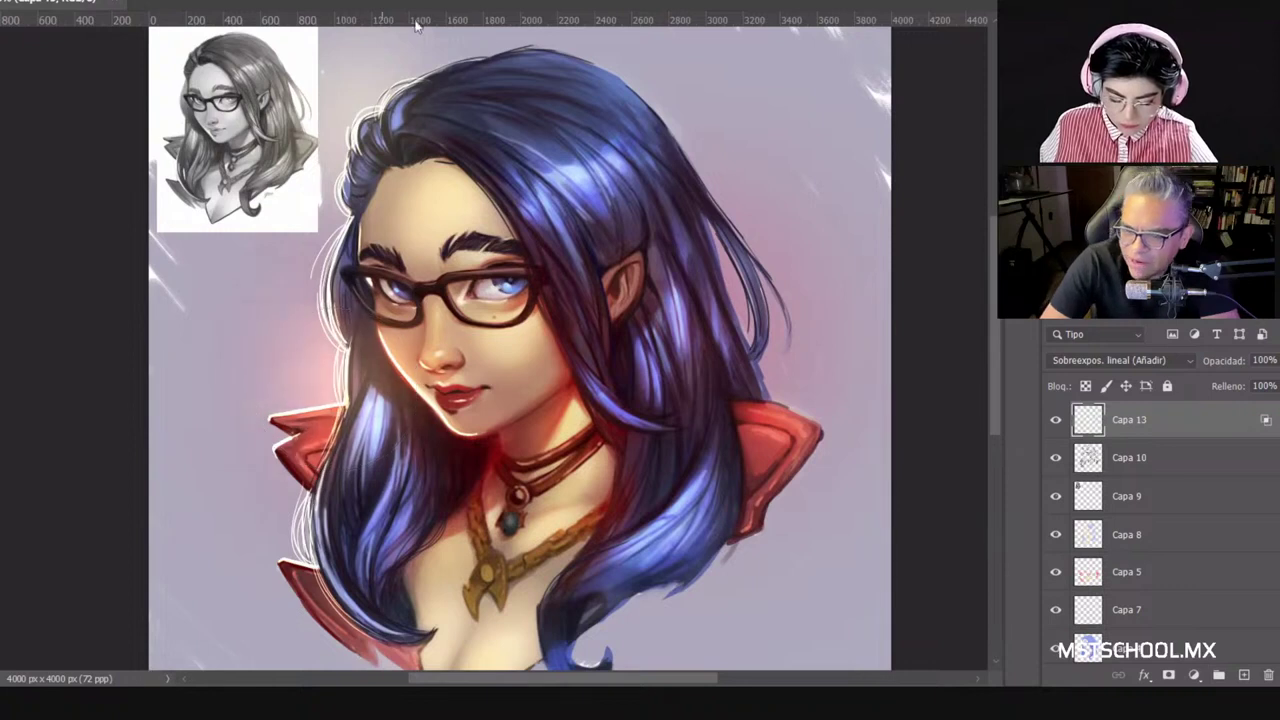
pyautogui.click(349, 305)
pyautogui.hotkey('ctrl', 'z')
pyautogui.hotkey('ctrl', 'z')
pyautogui.click(334, 342)
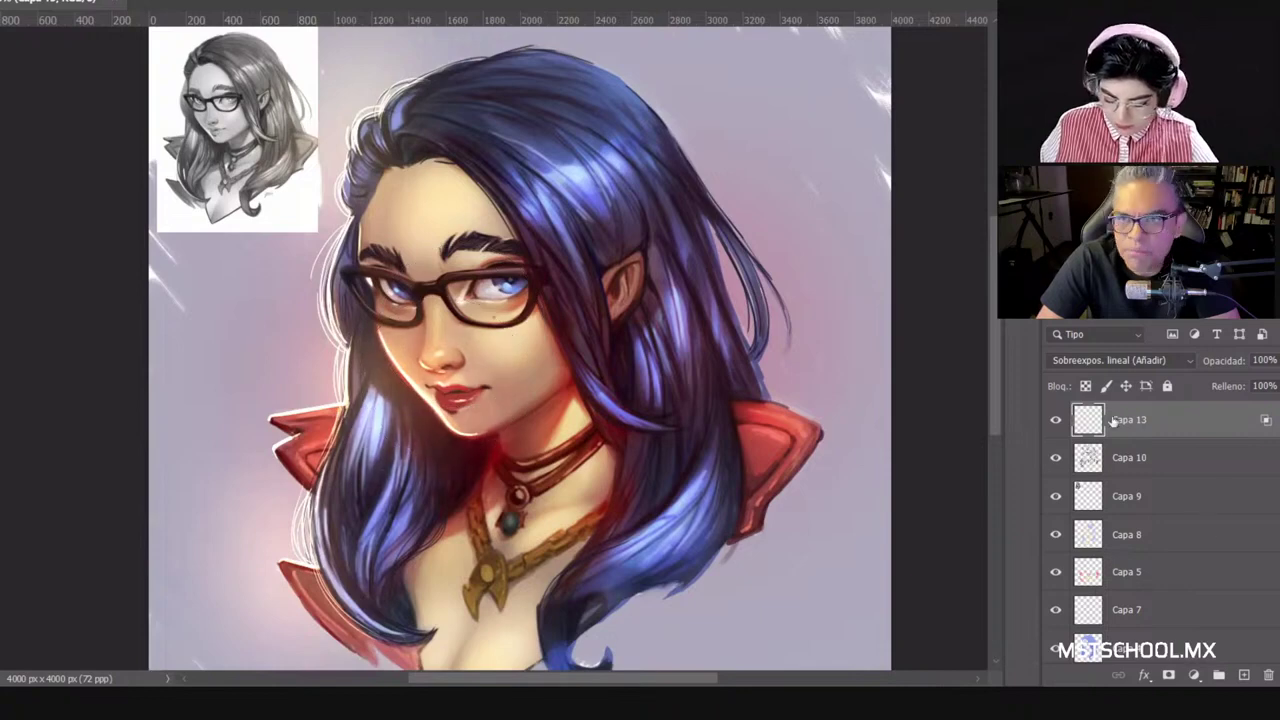
# Step: Compare the portrait with Capa 13 hidden and shown
pyautogui.click(1056, 421)
pyautogui.click(1056, 421)
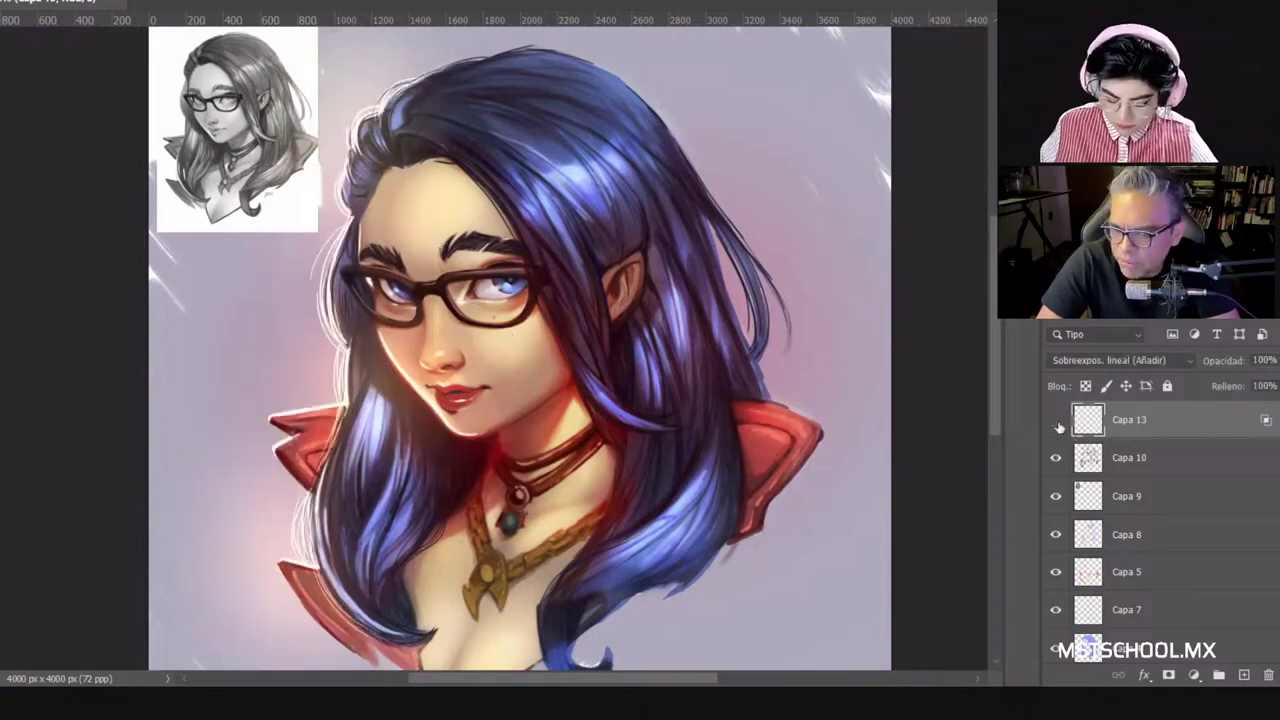
pyautogui.click(1056, 421)
pyautogui.click(1056, 421)
pyautogui.scroll(2, 730, 522)
pyautogui.scroll(1, 730, 522)
pyautogui.scroll(-2, 643, 205)
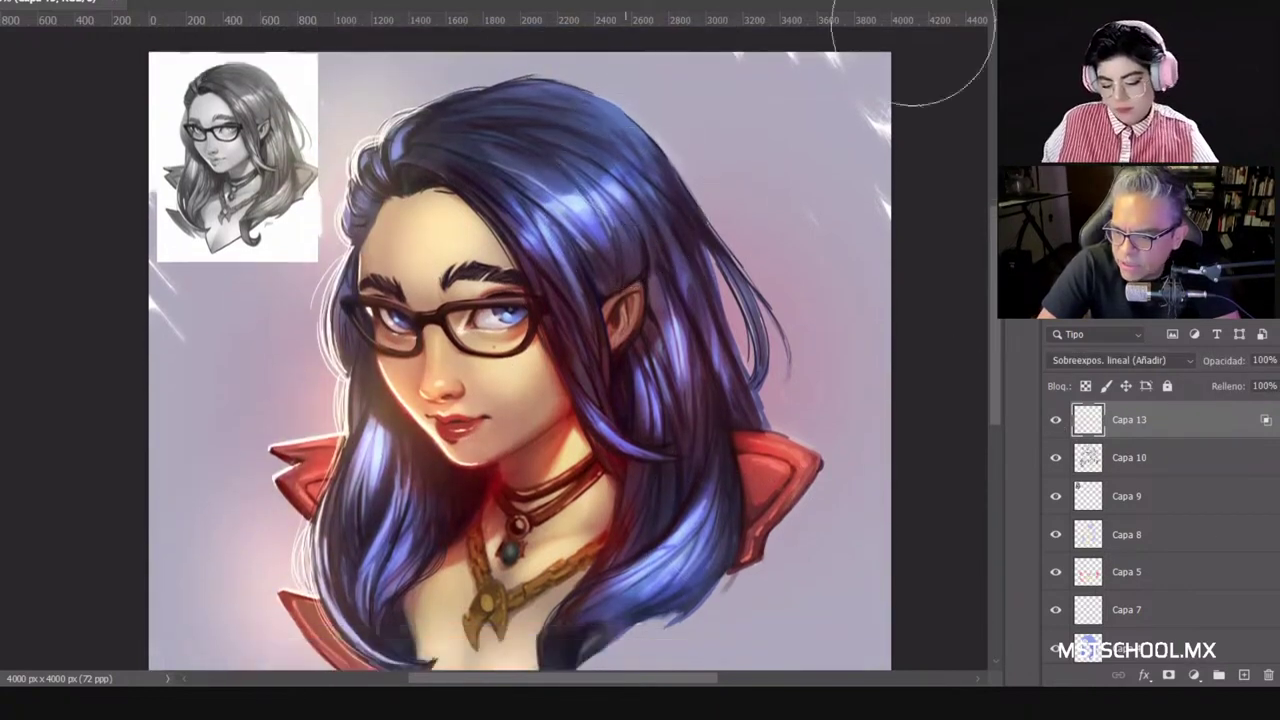
# Step: Add a soft glow over the bright hair highlight above the ear, comparing it with the unlit version
pyautogui.click(630, 206)
pyautogui.hotkey('ctrl', 'z')
pyautogui.click(597, 200)
pyautogui.hotkey('ctrl', 'z')
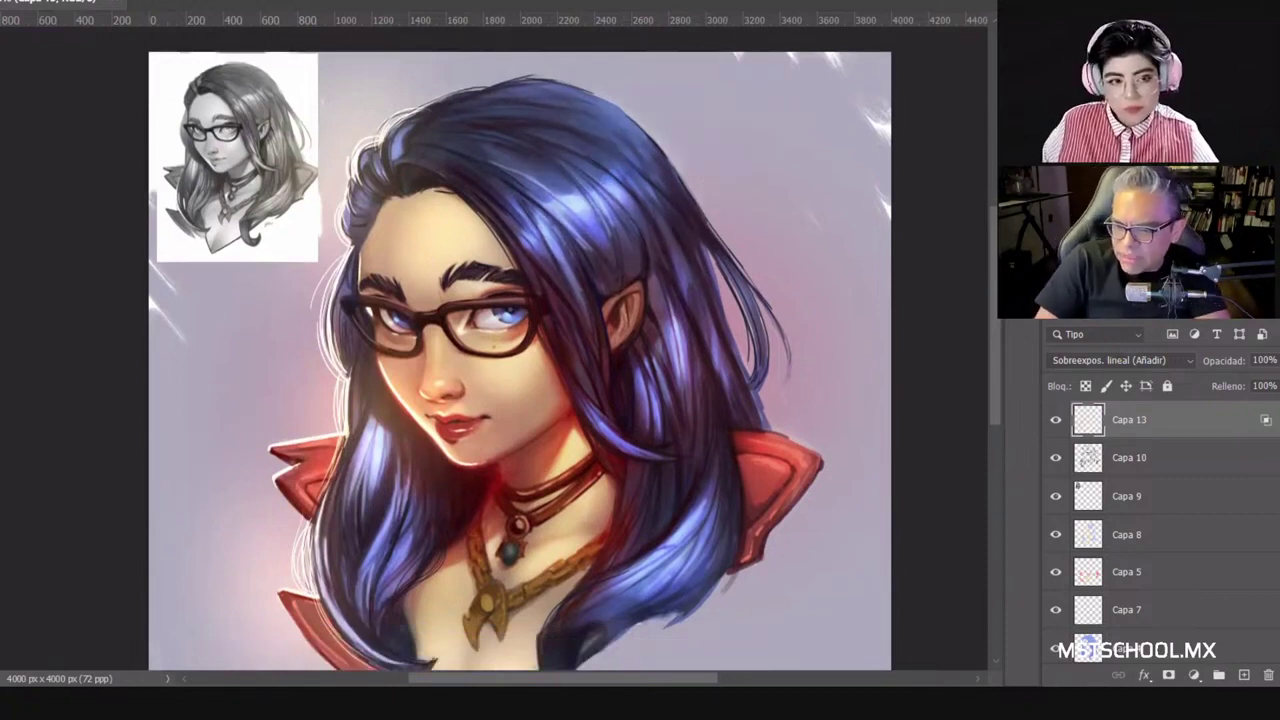
pyautogui.click(591, 162)
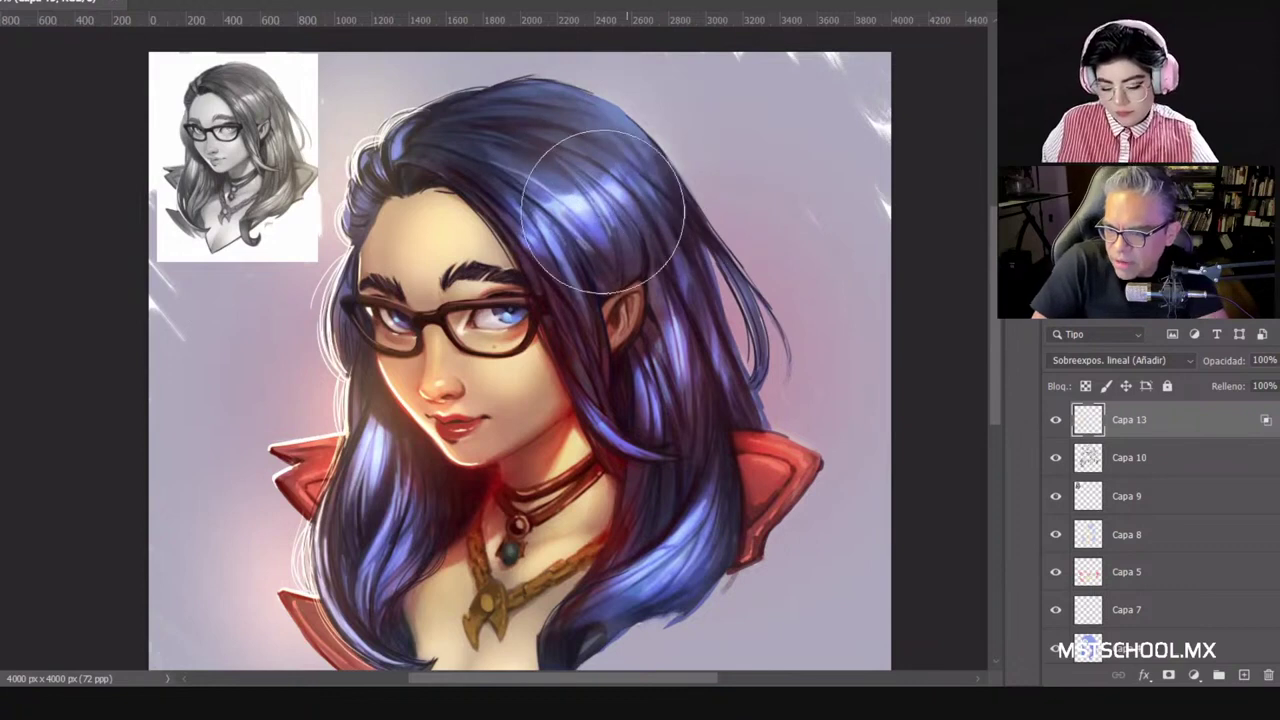
pyautogui.hotkey('ctrl', 'z')
pyautogui.hotkey('ctrl', 'shift', 'z')
pyautogui.moveTo(743, 509); pyautogui.dragTo(760, 482)
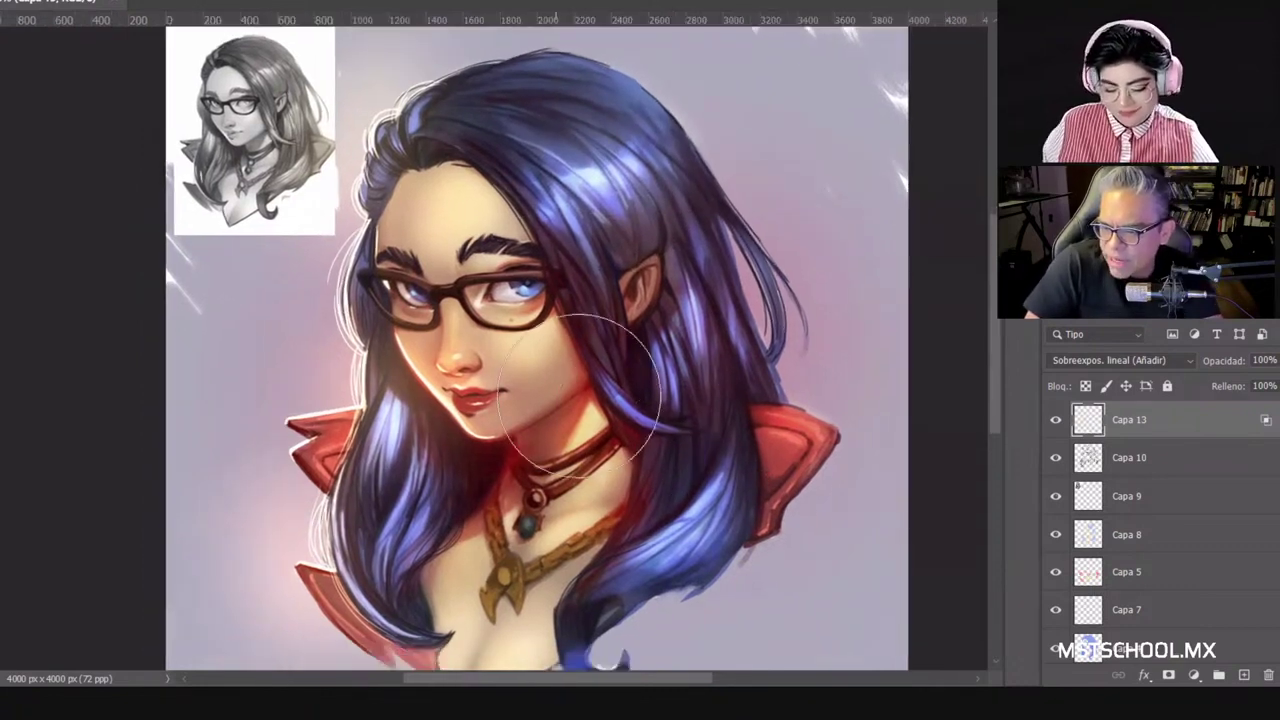
# Step: Set the soft round brush to 62 px and add a new layer above Capa 13
pyautogui.rightClick(723, 396)
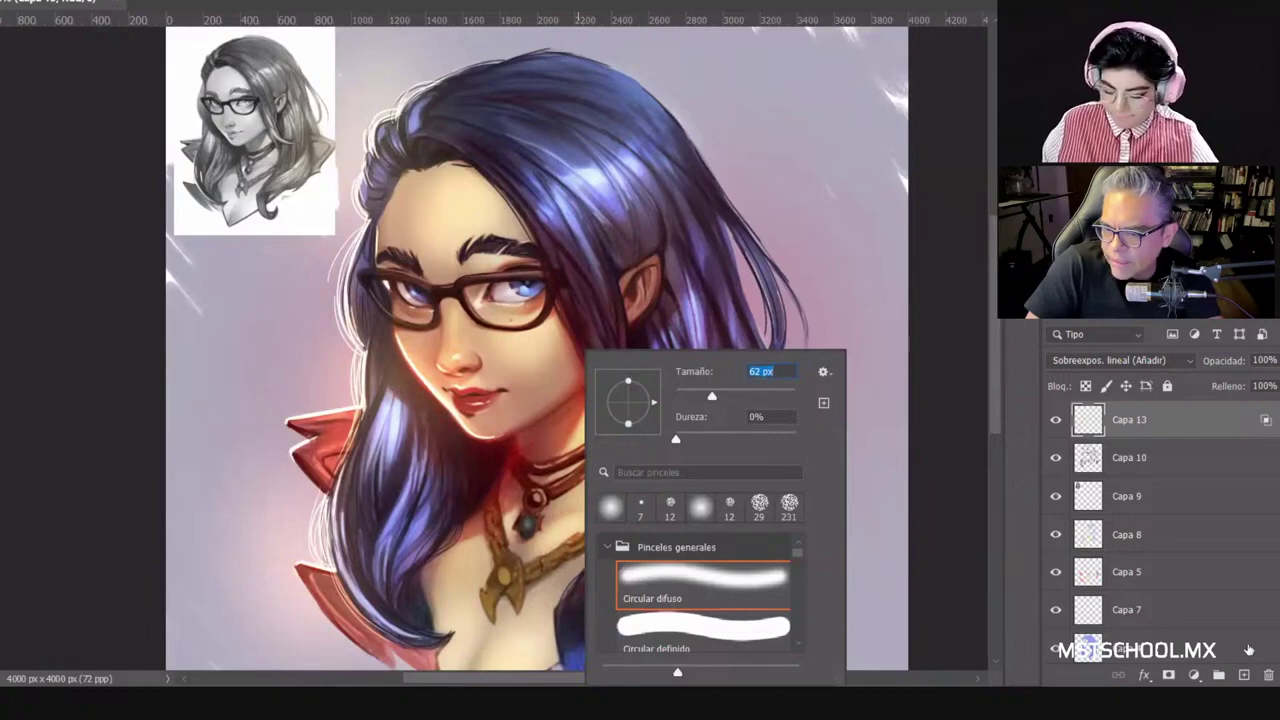
pyautogui.click(1244, 675)
# Step: Compare the full canvas with the Capa 13 lighting layer hidden and shown
pyautogui.hotkey('ctrl', '-')
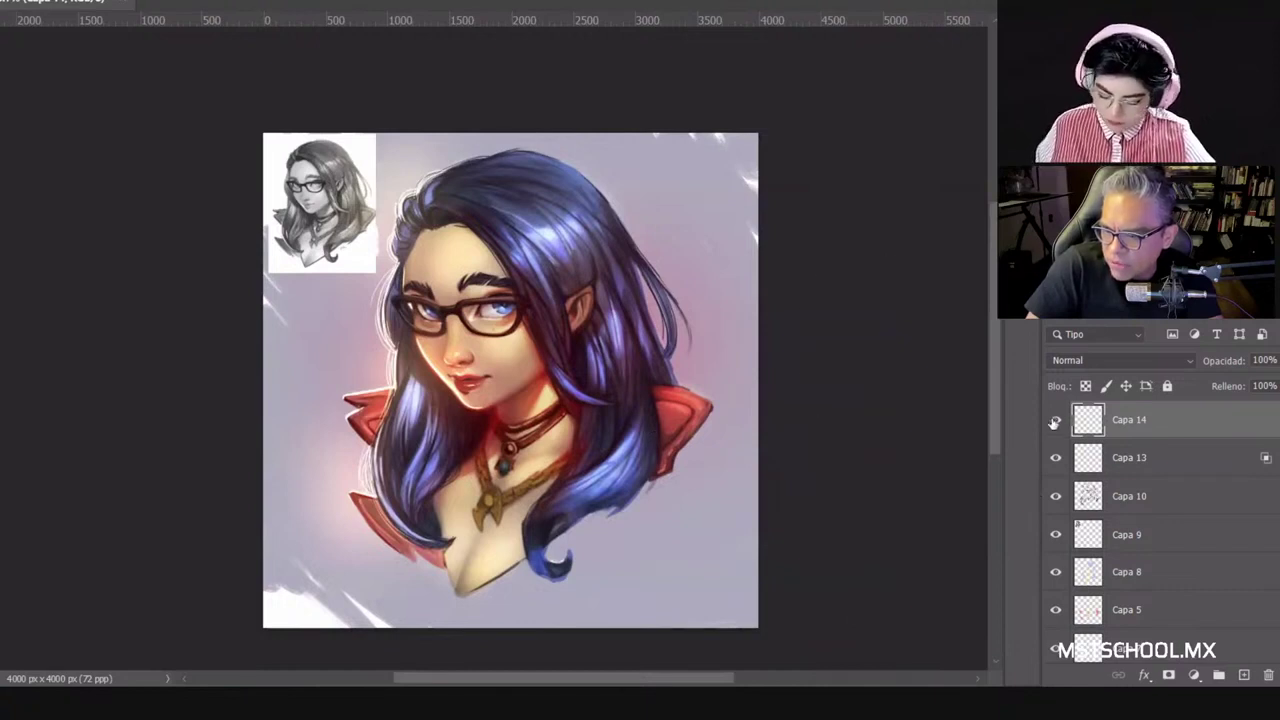
pyautogui.click(1056, 458)
pyautogui.click(1056, 458)
pyautogui.click(1056, 458)
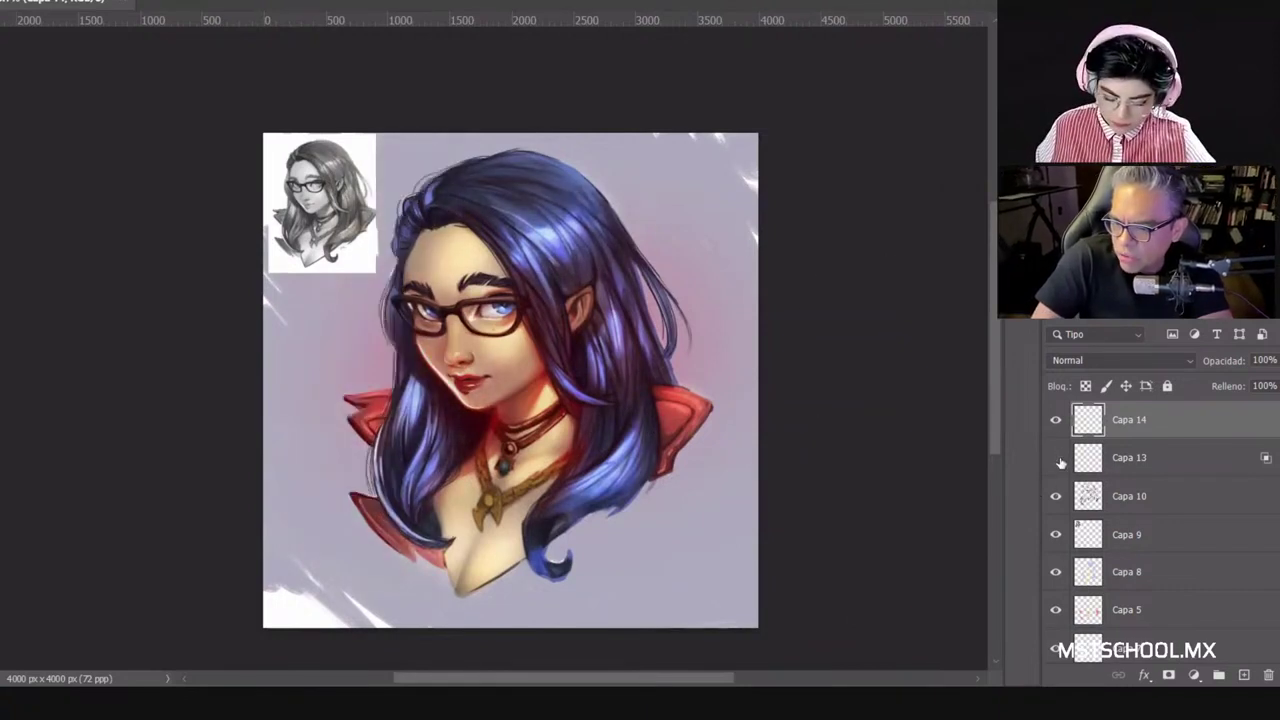
pyautogui.click(1056, 458)
pyautogui.scroll(1, 1017, 497)
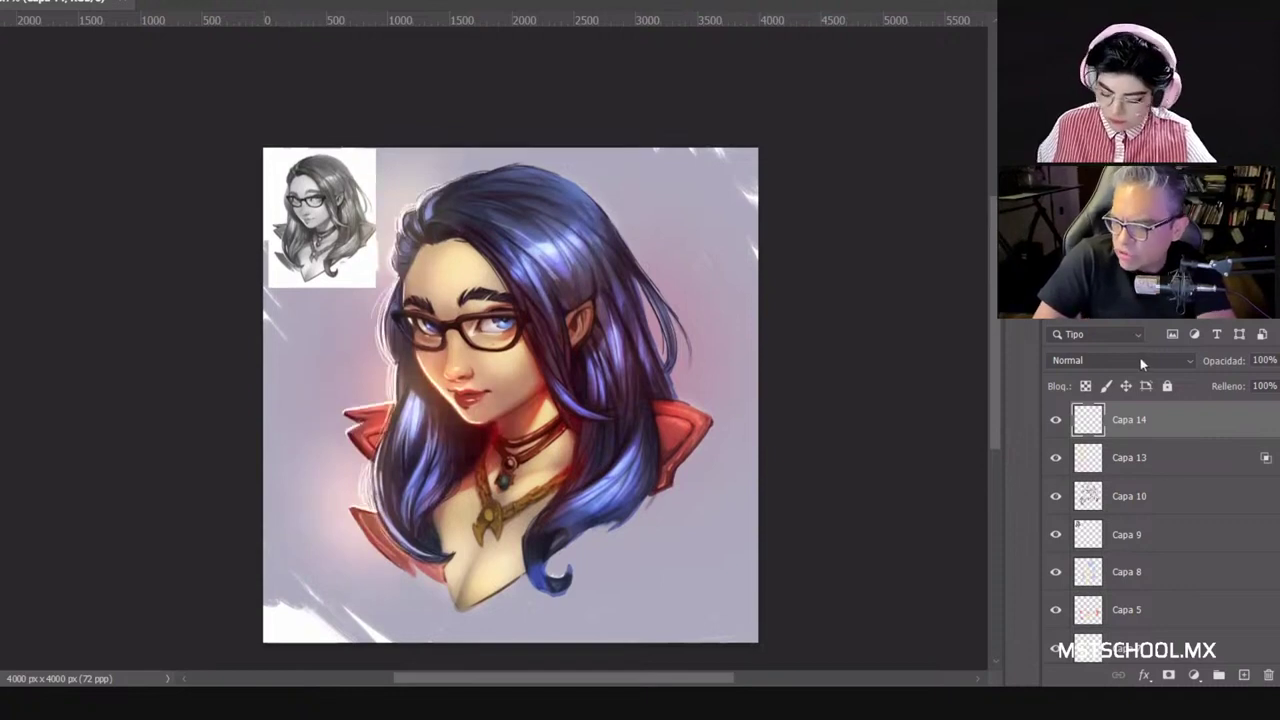
# Step: Set Capa 14 to the Multiplicar blend mode and enlarge the soft round brush
pyautogui.click(1120, 360)
pyautogui.click(1075, 288)
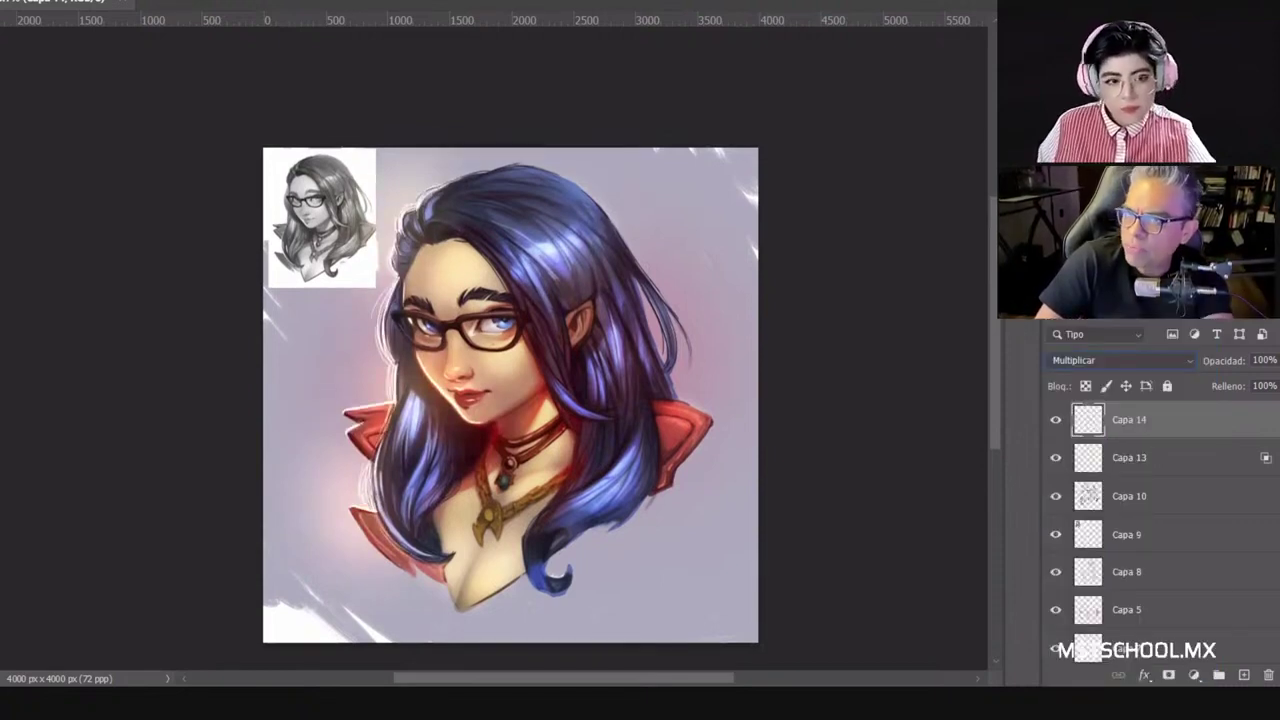
pyautogui.rightClick(396, 457)
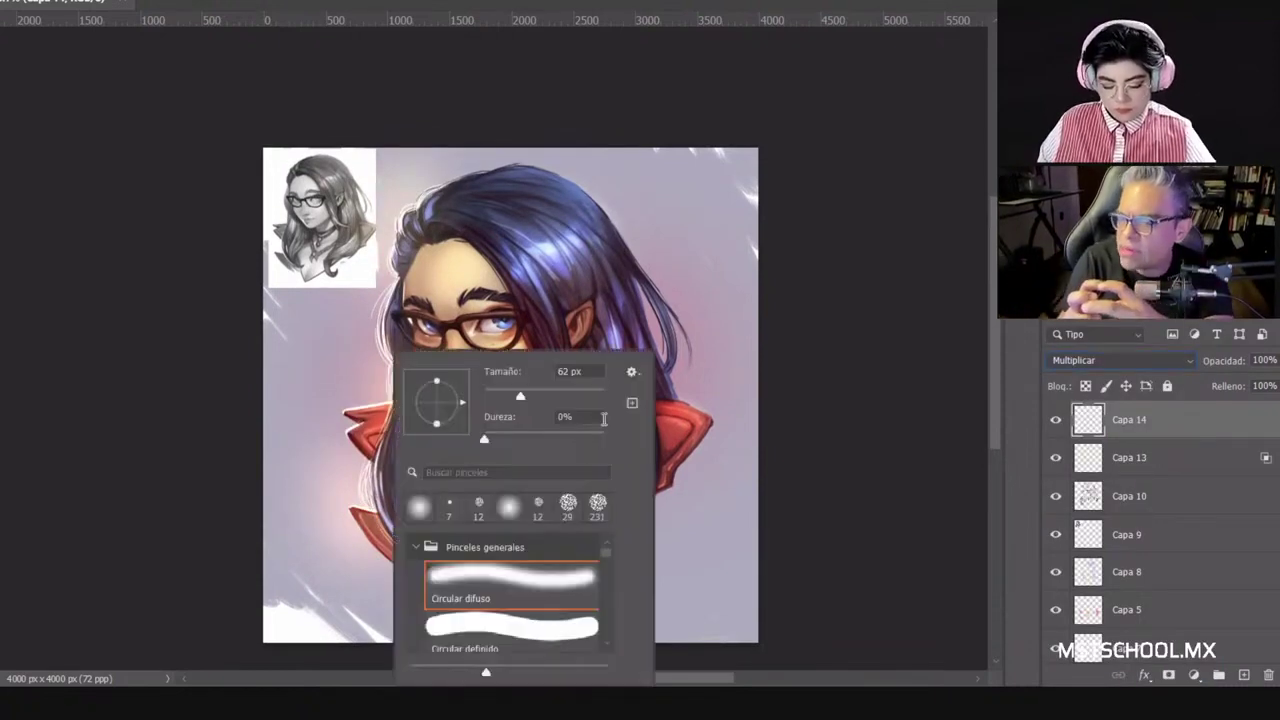
pyautogui.click(592, 399)
pyautogui.moveTo(592, 399)
pyautogui.mouseDown()
pyautogui.moveTo(597, 383)
pyautogui.moveTo(696, 328)
pyautogui.mouseUp()
pyautogui.press('Return')
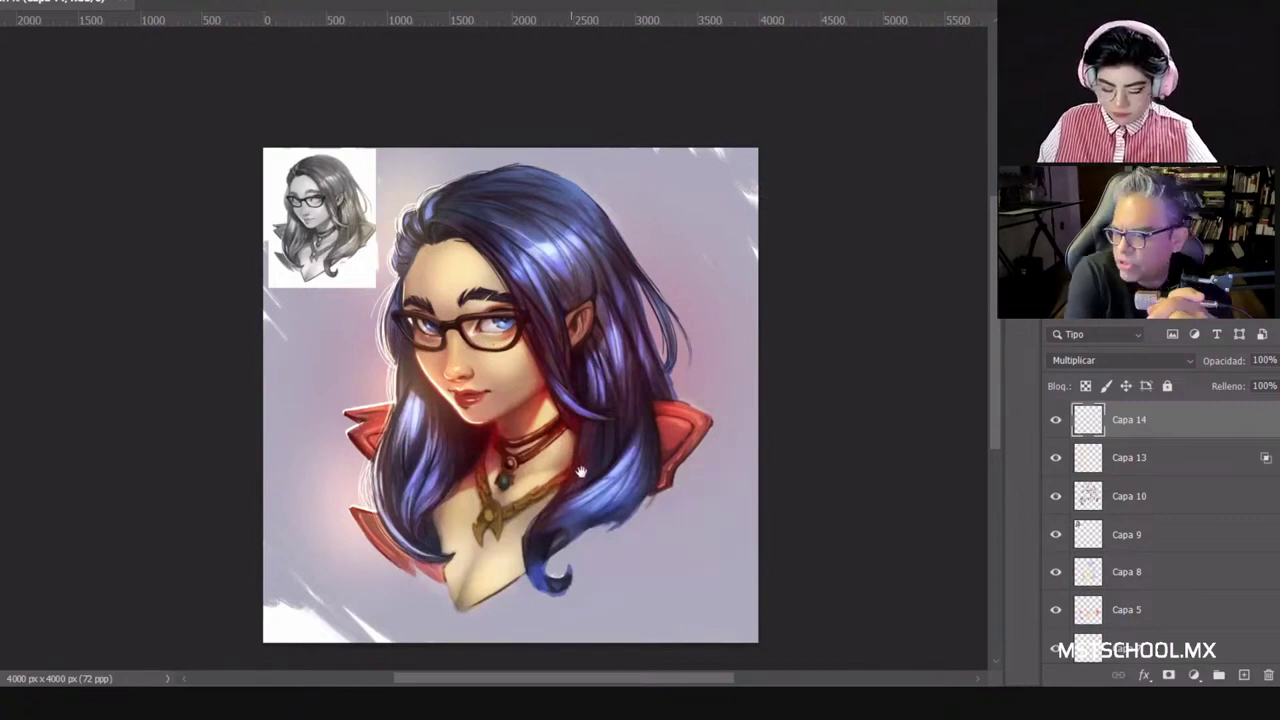
# Step: Softly darken the background to the right of and below the figure on Capa 14, comparing with the layer hidden
pyautogui.moveTo(580, 471); pyautogui.dragTo(592, 376)
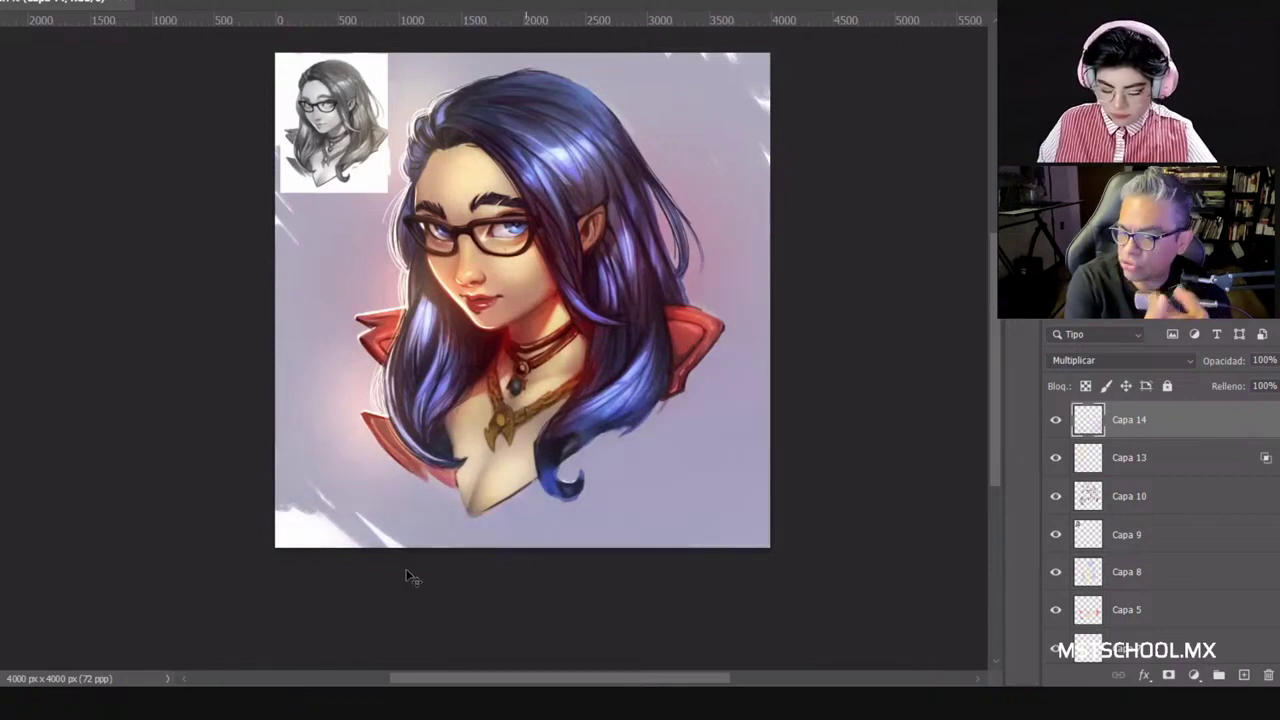
pyautogui.scroll(1, 770, 290)
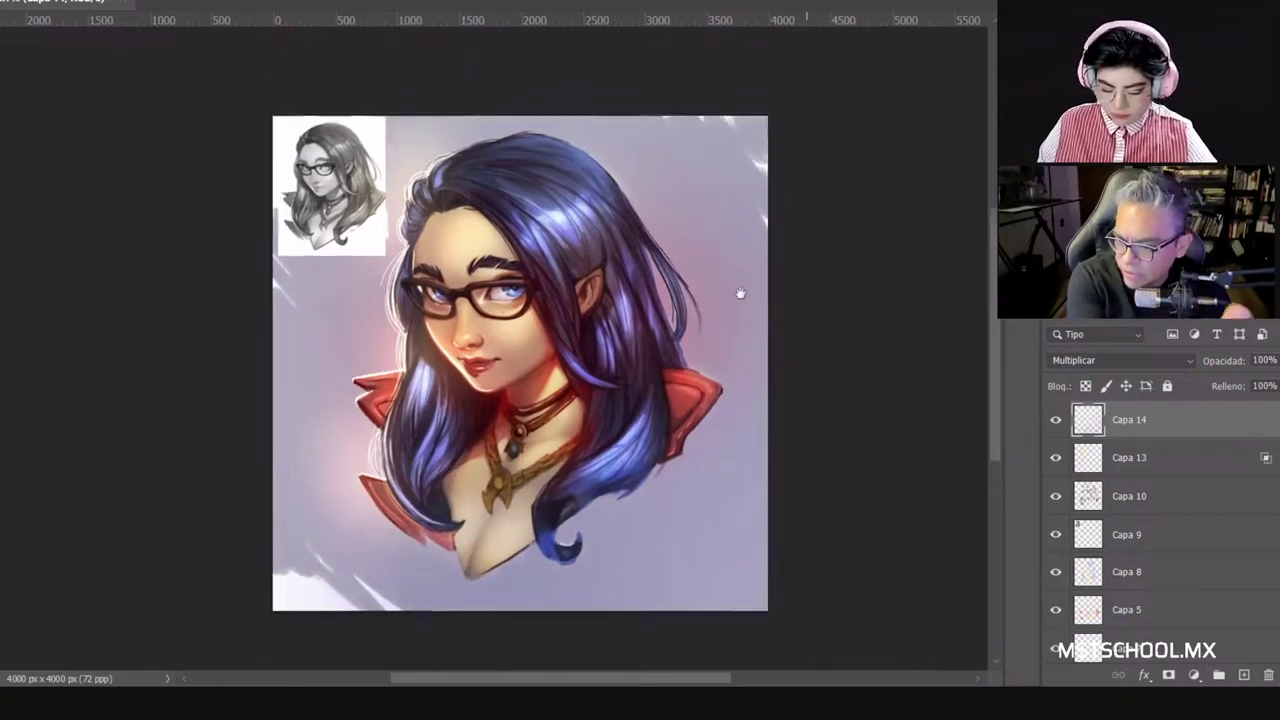
pyautogui.click(1055, 420)
pyautogui.click(1055, 420)
pyautogui.click(1055, 420)
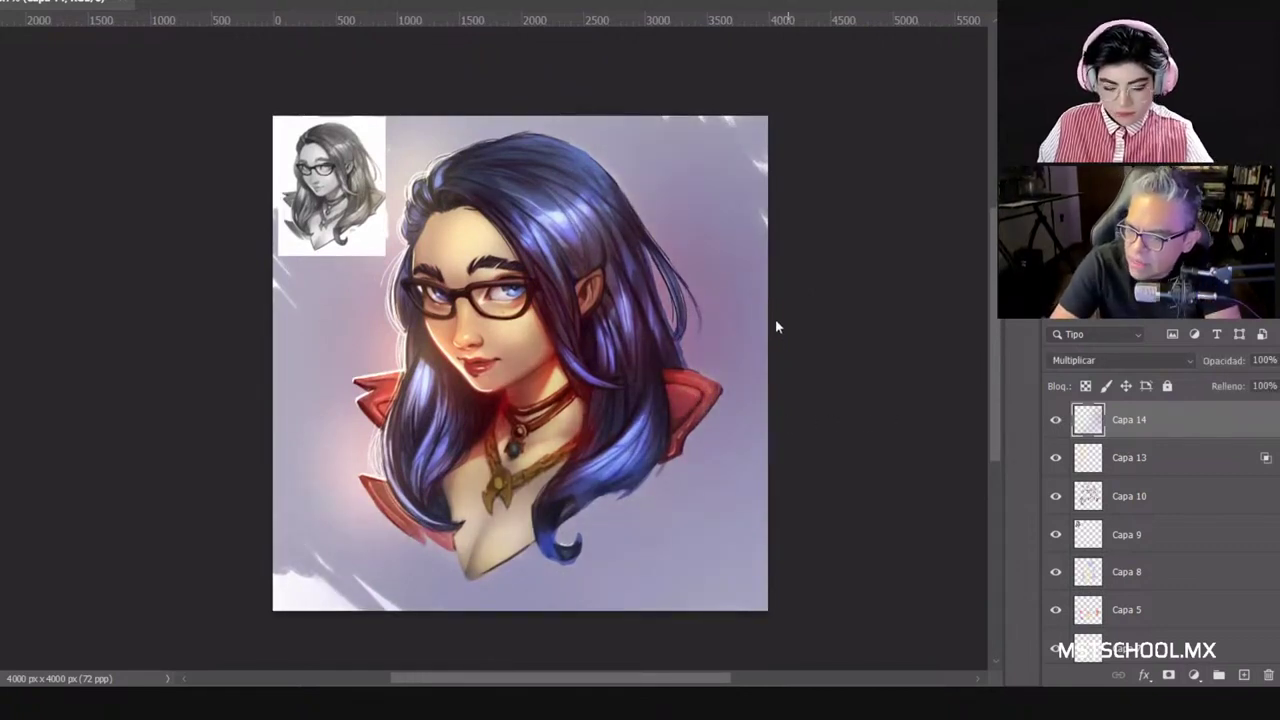
# Step: Set the soft brush to 513 px, deepen the background shading on Capa 14 and compare with the layer hidden
pyautogui.rightClick(646, 343)
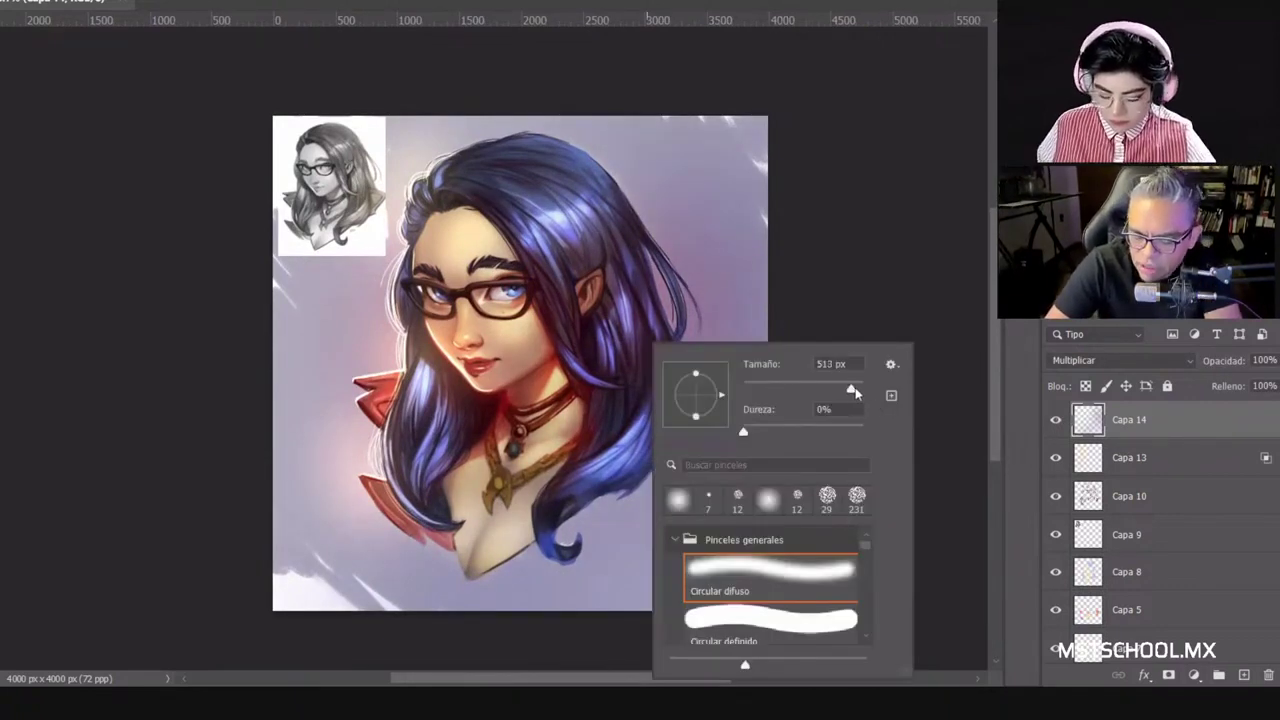
pyautogui.press('Return')
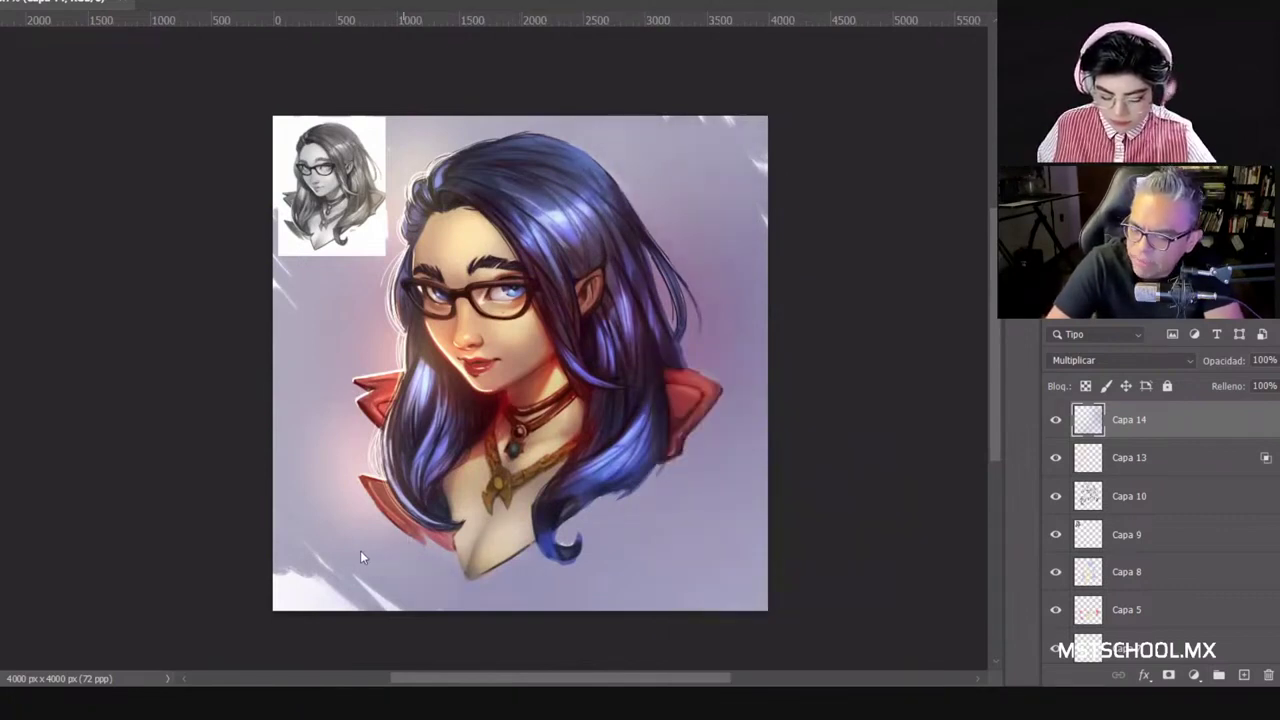
pyautogui.click(1055, 432)
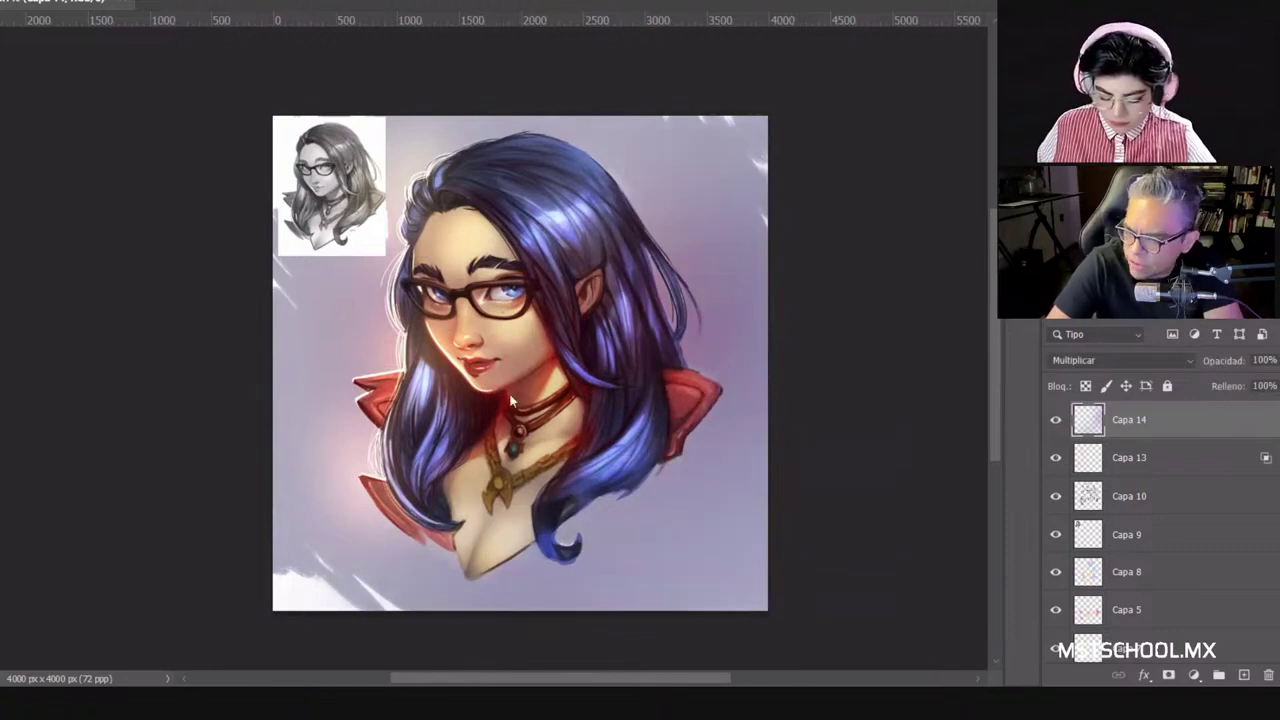
pyautogui.click(1055, 421)
pyautogui.click(1055, 421)
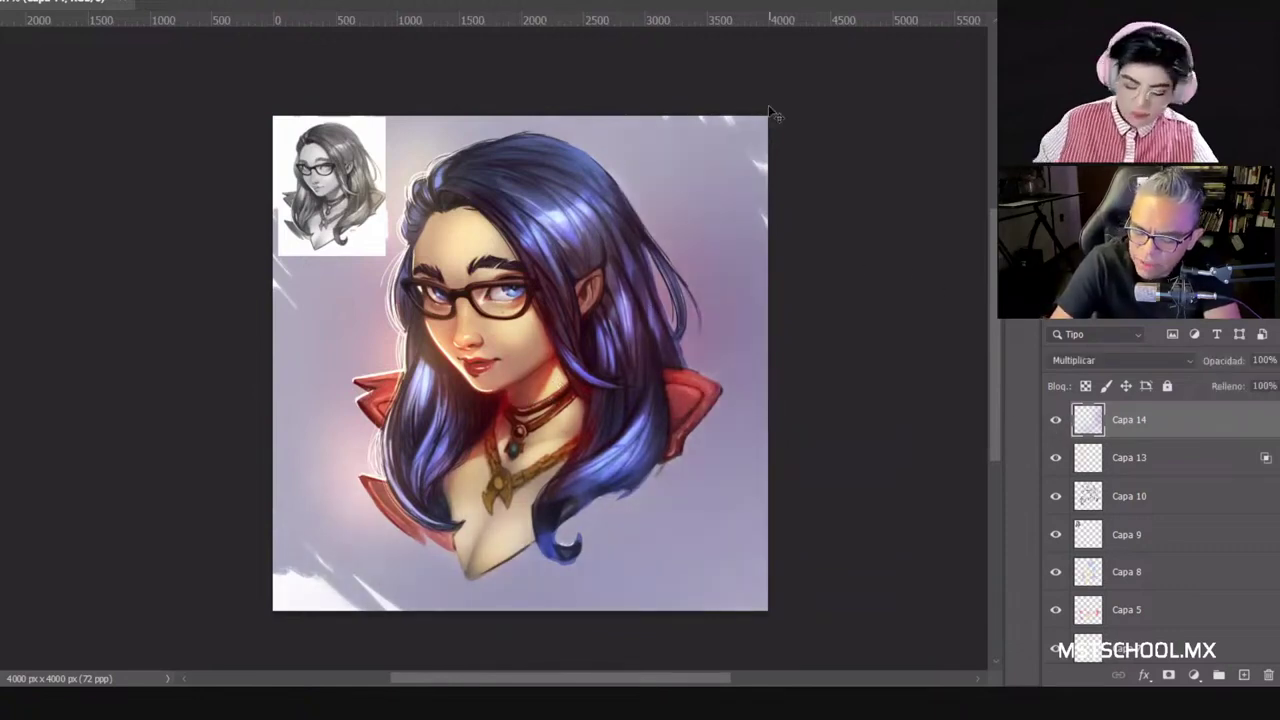
# Step: Examine the face and hair up close with Capa 13 and Capa 14 hidden and shown
pyautogui.hotkey('ctrl', '+')
pyautogui.hotkey('ctrl', '+')
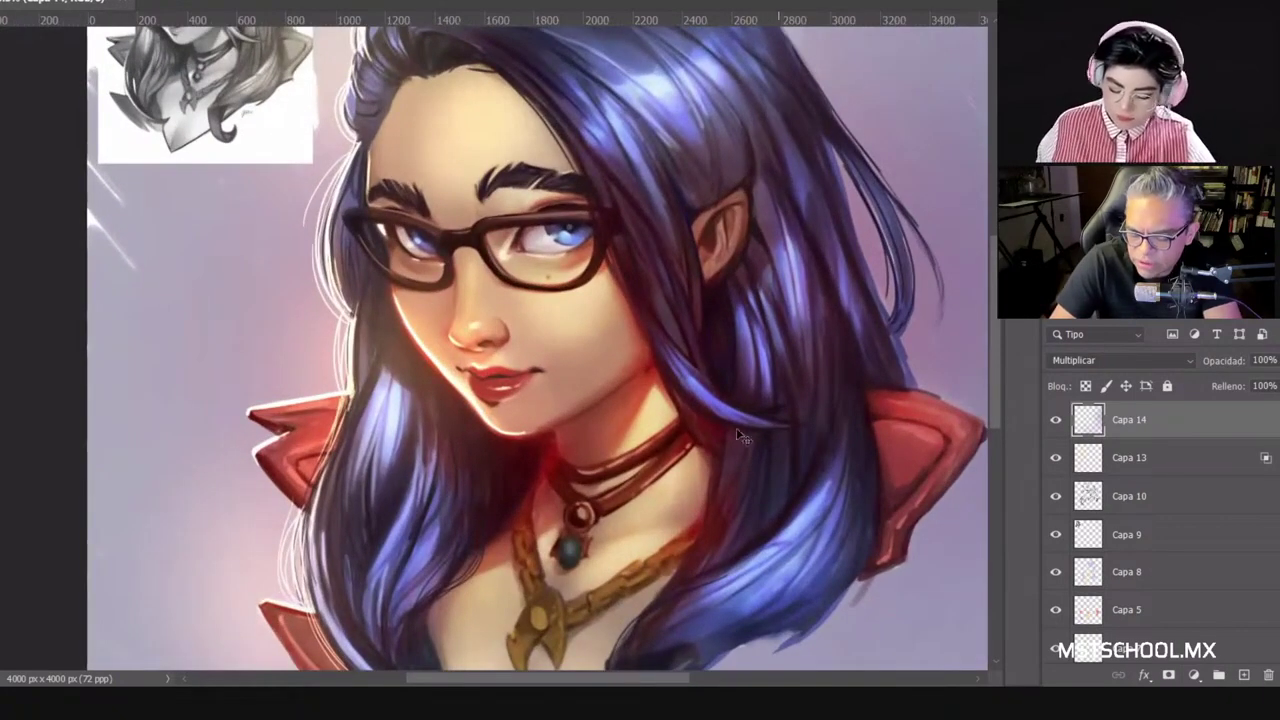
pyautogui.scroll(3, 780, 425)
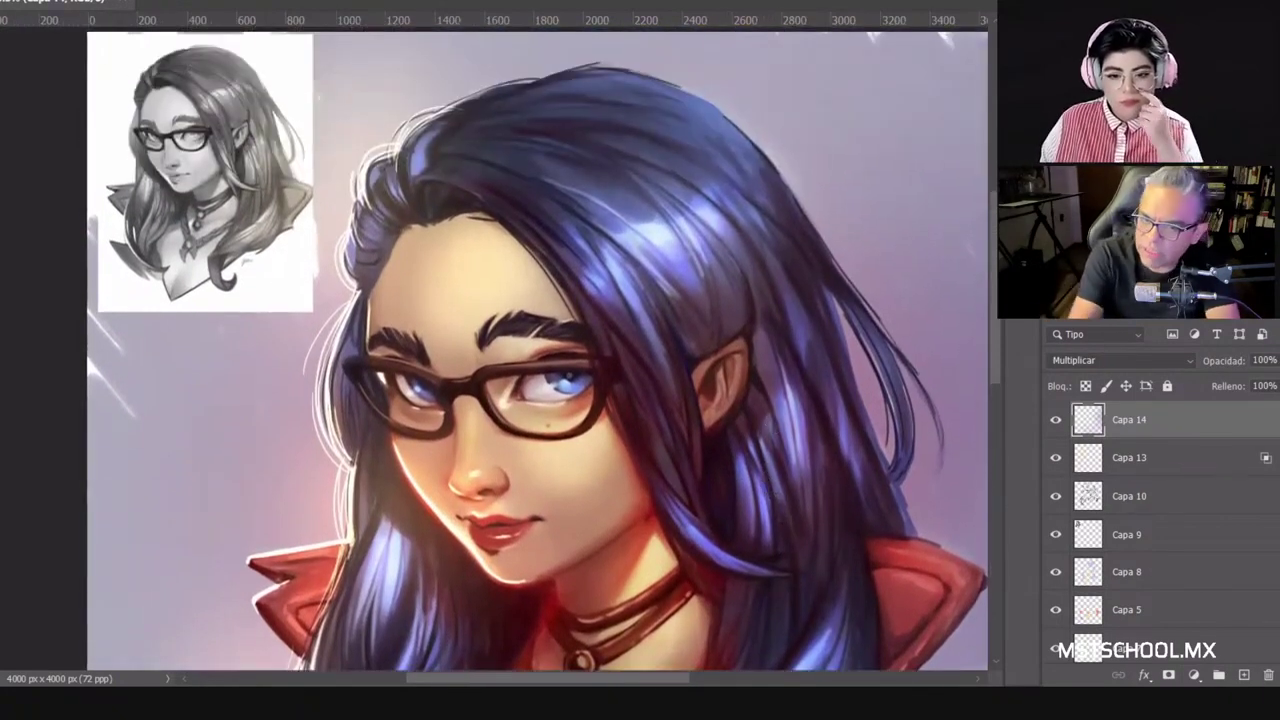
pyautogui.scroll(-3, 648, 317)
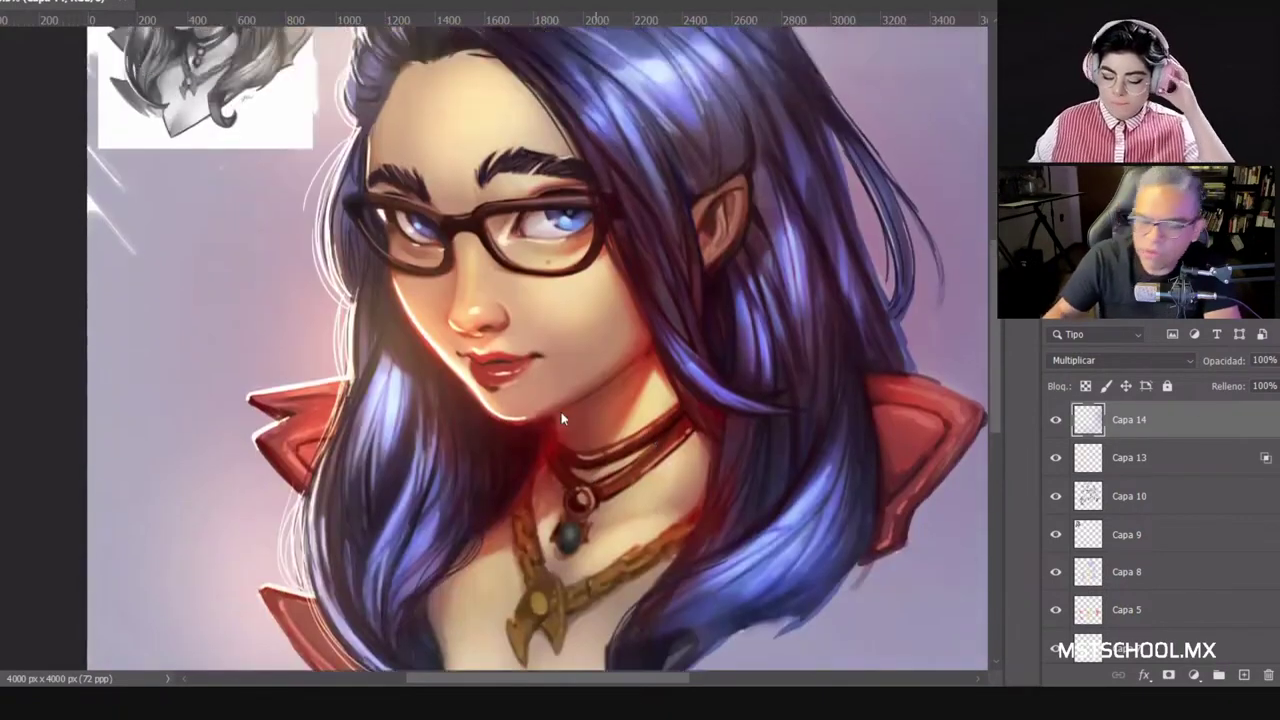
pyautogui.click(1056, 420)
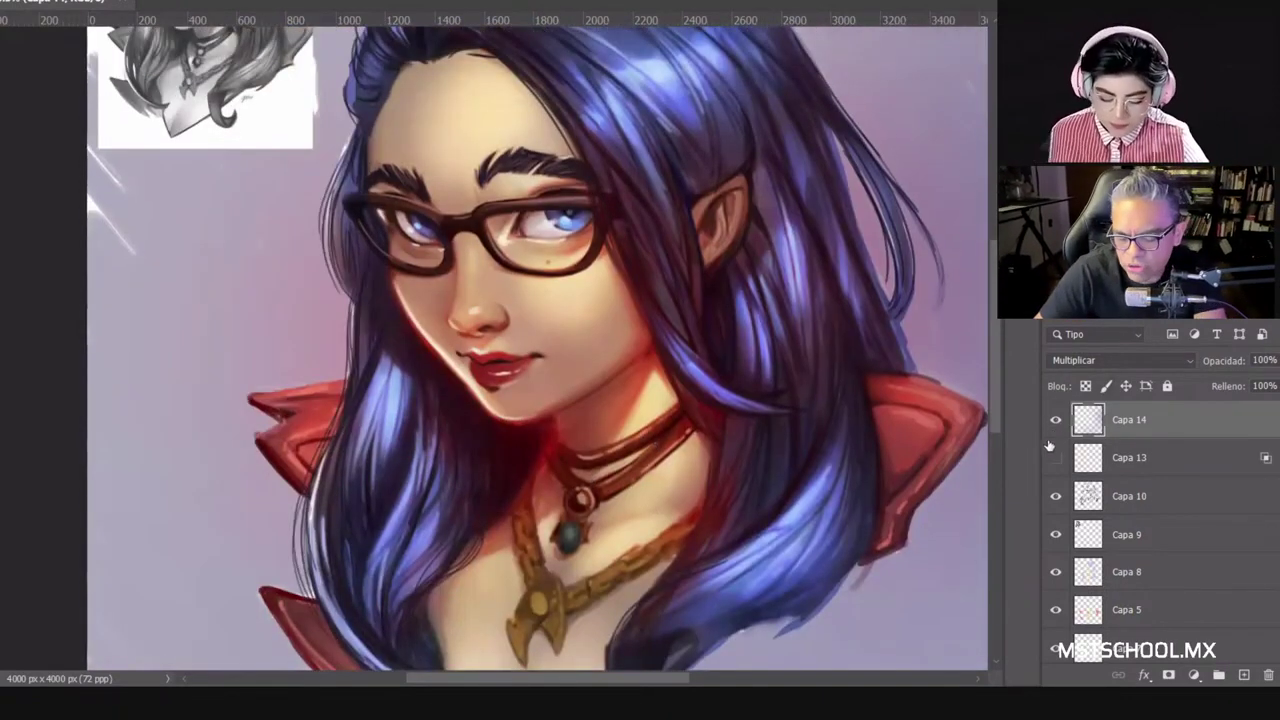
pyautogui.click(1055, 457)
pyautogui.click(1055, 420)
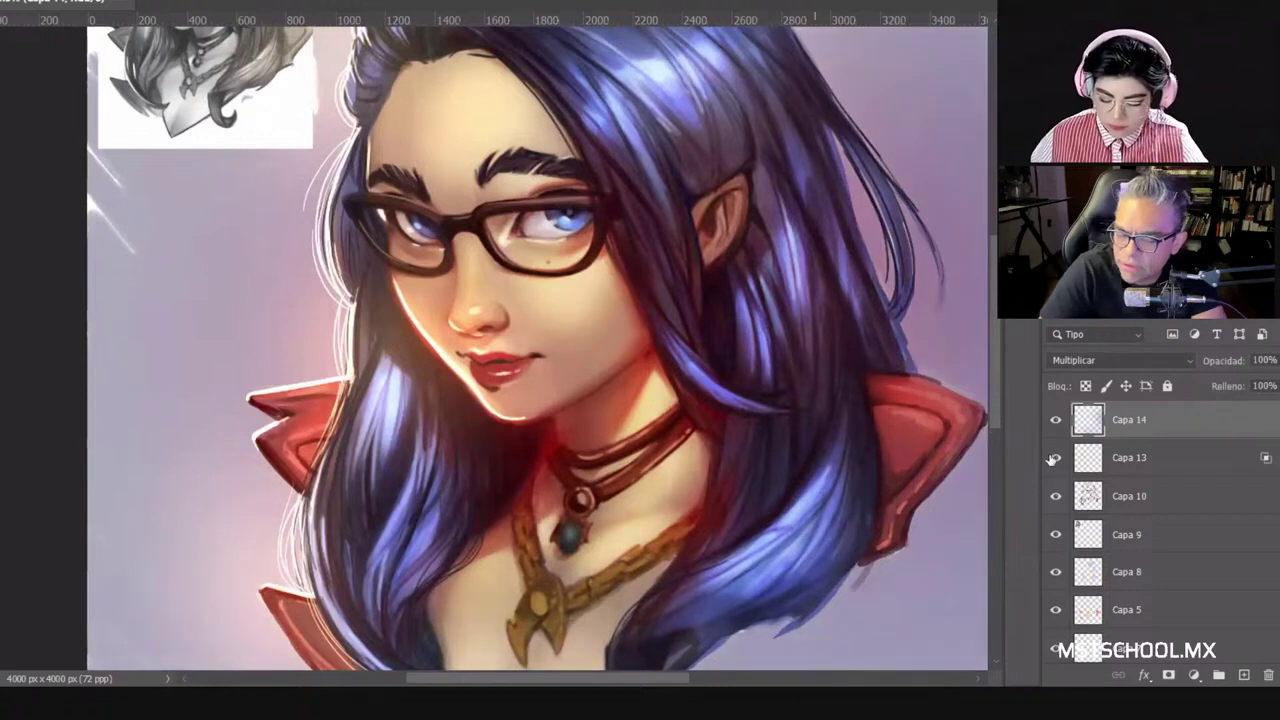
# Step: Group all the layers above Fondo and name the group 01
pyautogui.scroll(1, 955, 661)
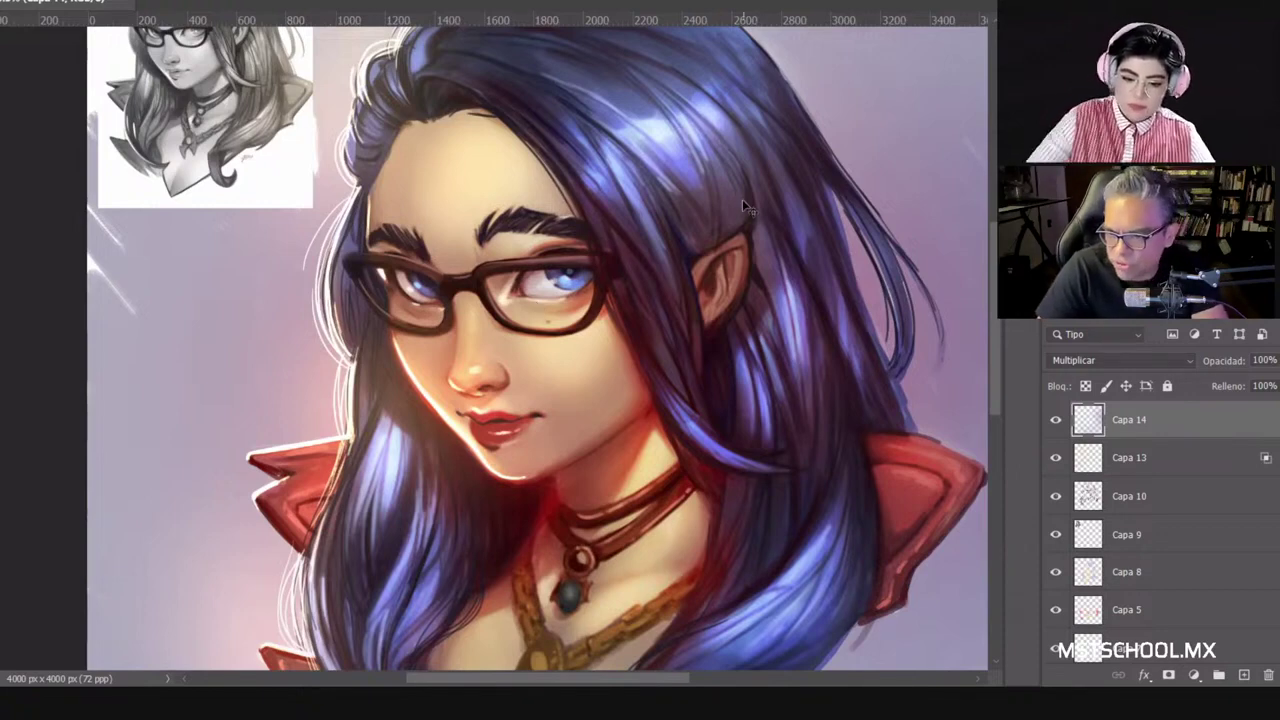
pyautogui.hotkey('ctrl', '-')
pyautogui.hotkey('ctrl', '-')
pyautogui.scroll(-4, 734, 345)
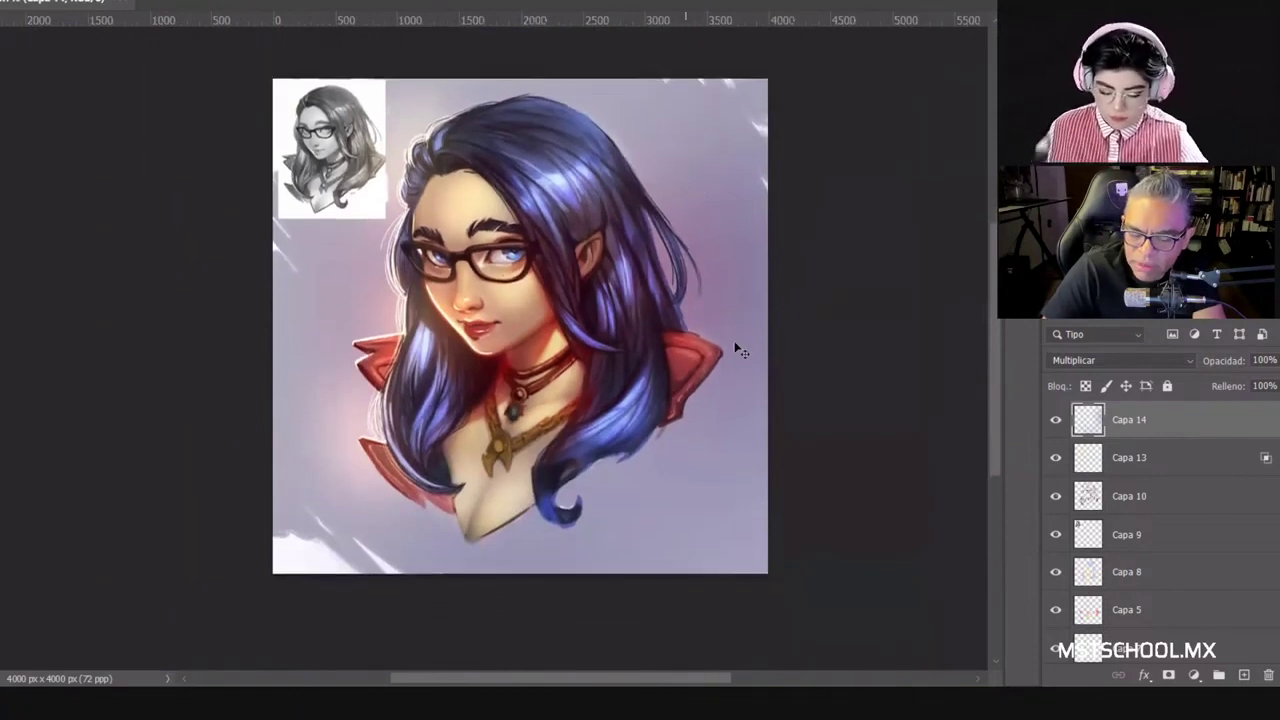
pyautogui.scroll(5, 410, 234)
pyautogui.click(672, 504)
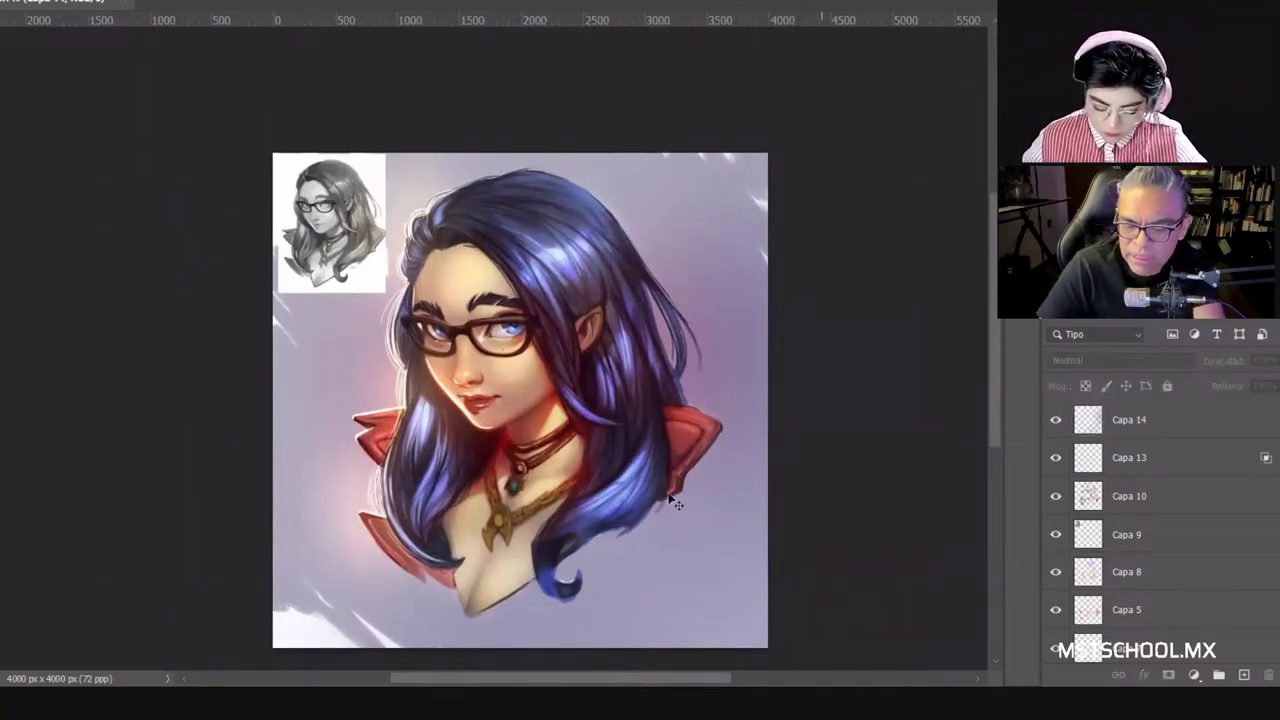
pyautogui.scroll(-2, 832, 483)
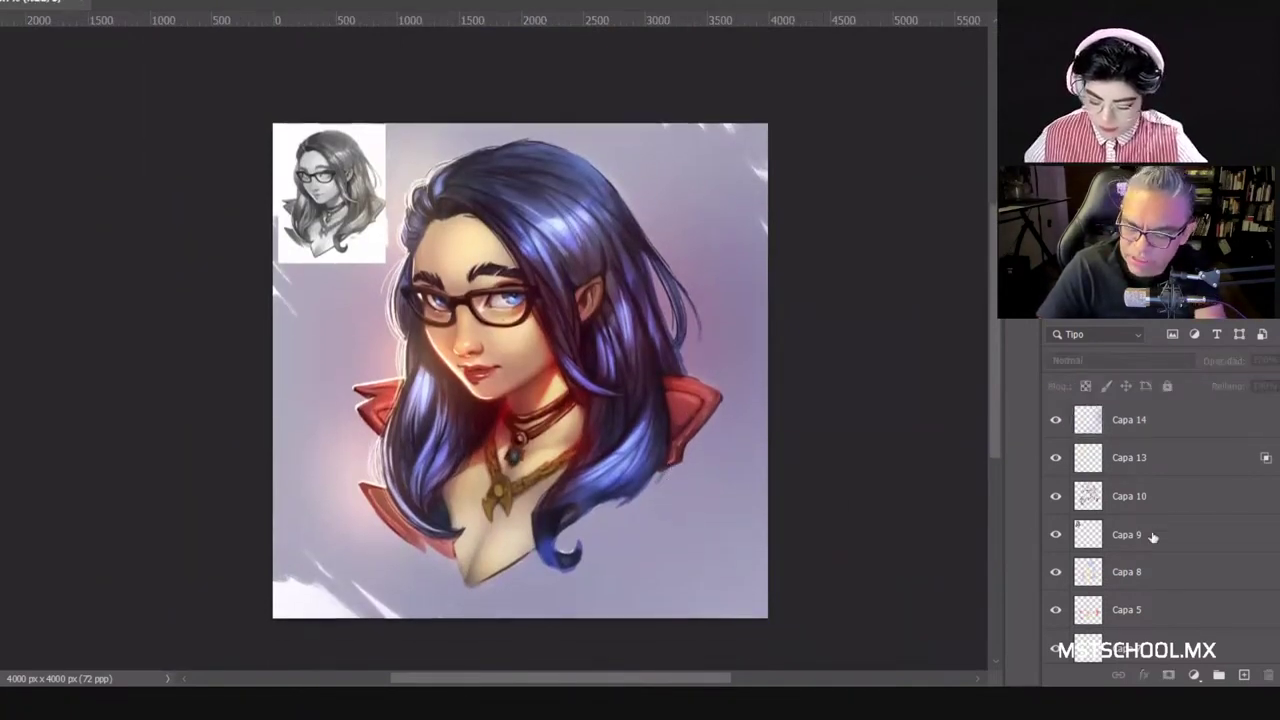
pyautogui.scroll(-5, 1152, 537)
pyautogui.hotkey('ctrl', 'alt', 'a')
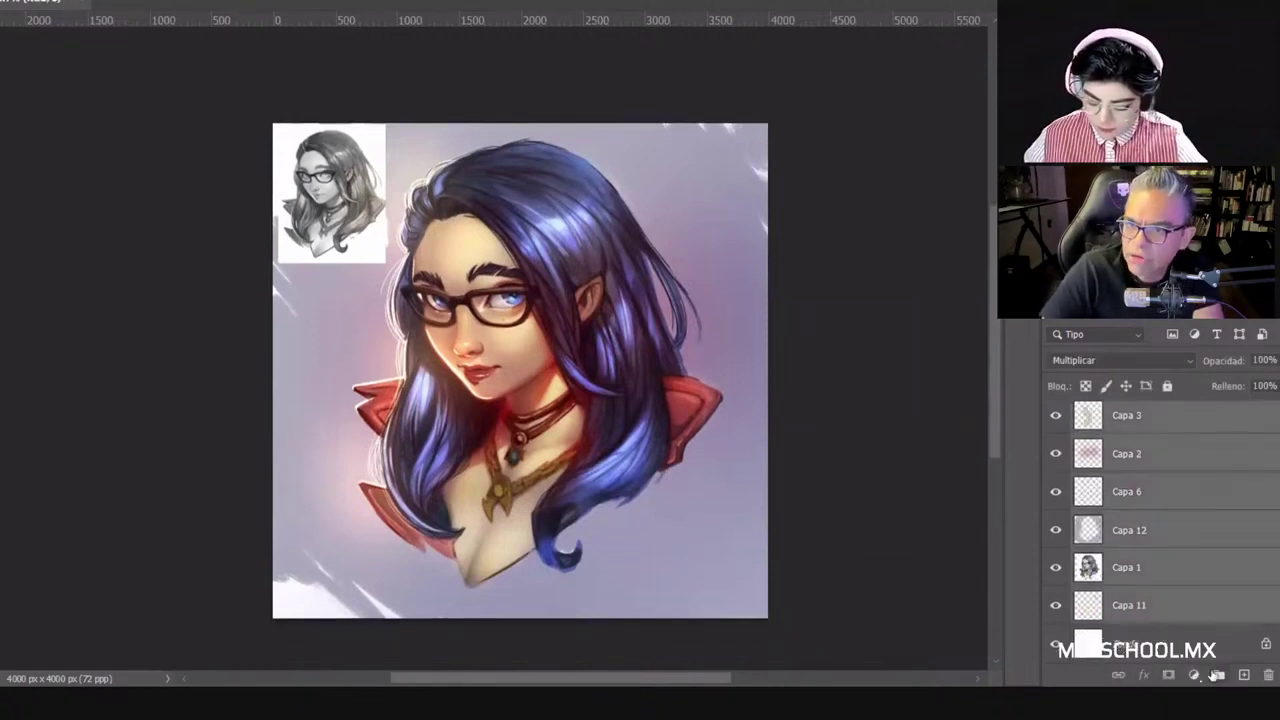
pyautogui.hotkey('ctrl', 'g')
pyautogui.doubleClick(1126, 412)
pyautogui.write('01')
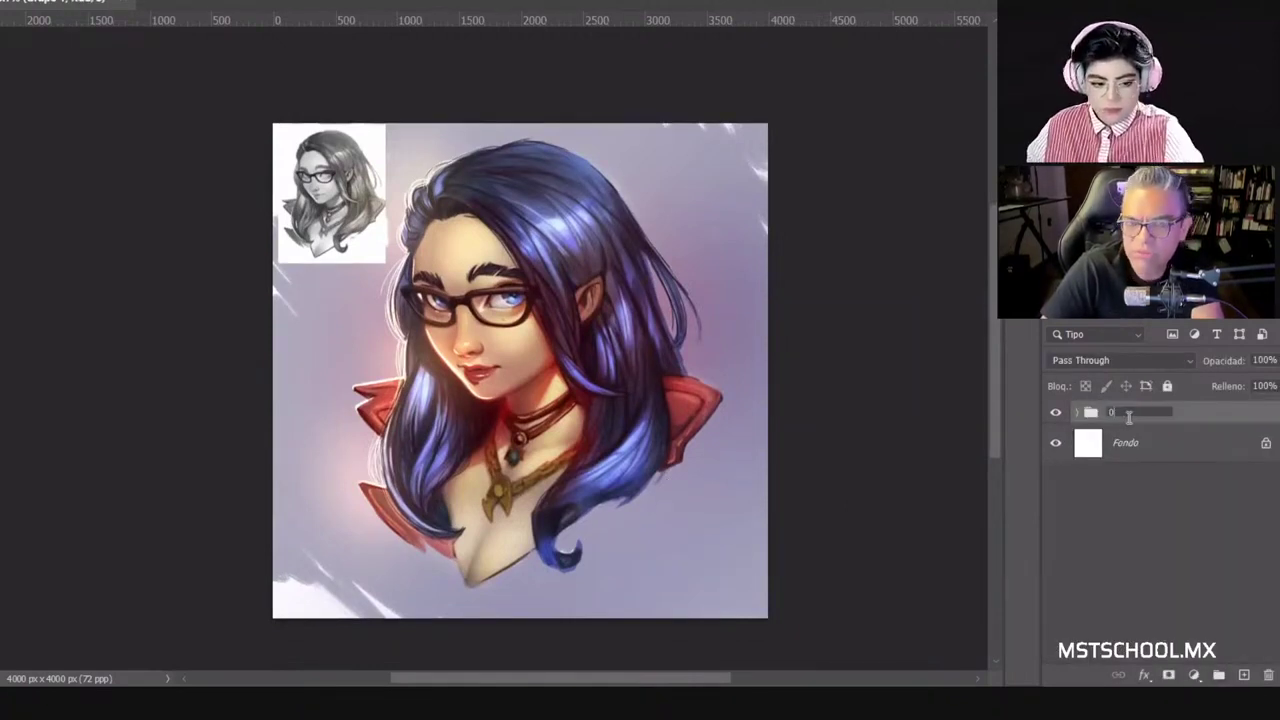
pyautogui.press('Return')
# Step: Duplicate group 01 and rename the copy 02
pyautogui.hotkey('ctrl', 'j')
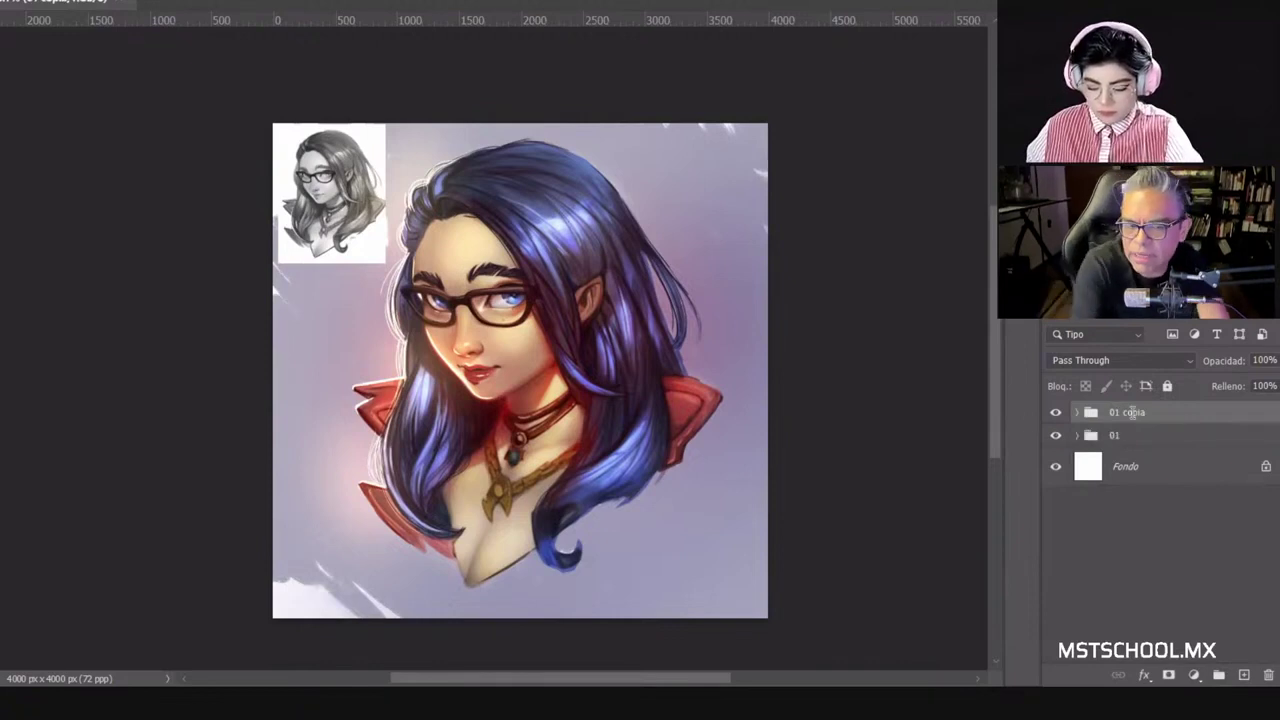
pyautogui.doubleClick(1127, 412)
pyautogui.write('02')
pyautogui.press('Return')
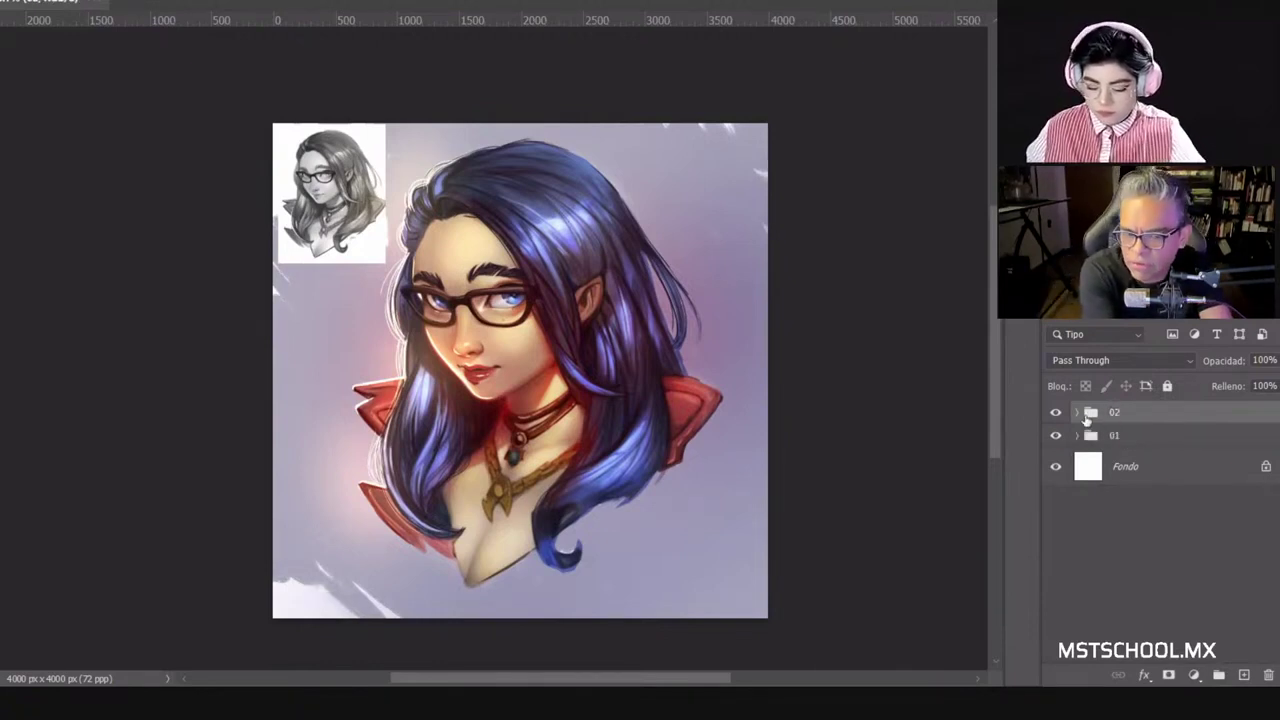
# Step: Inspect the layers inside group 02, checking Capa 10 and Capa 9 hidden and shown
pyautogui.click(1078, 413)
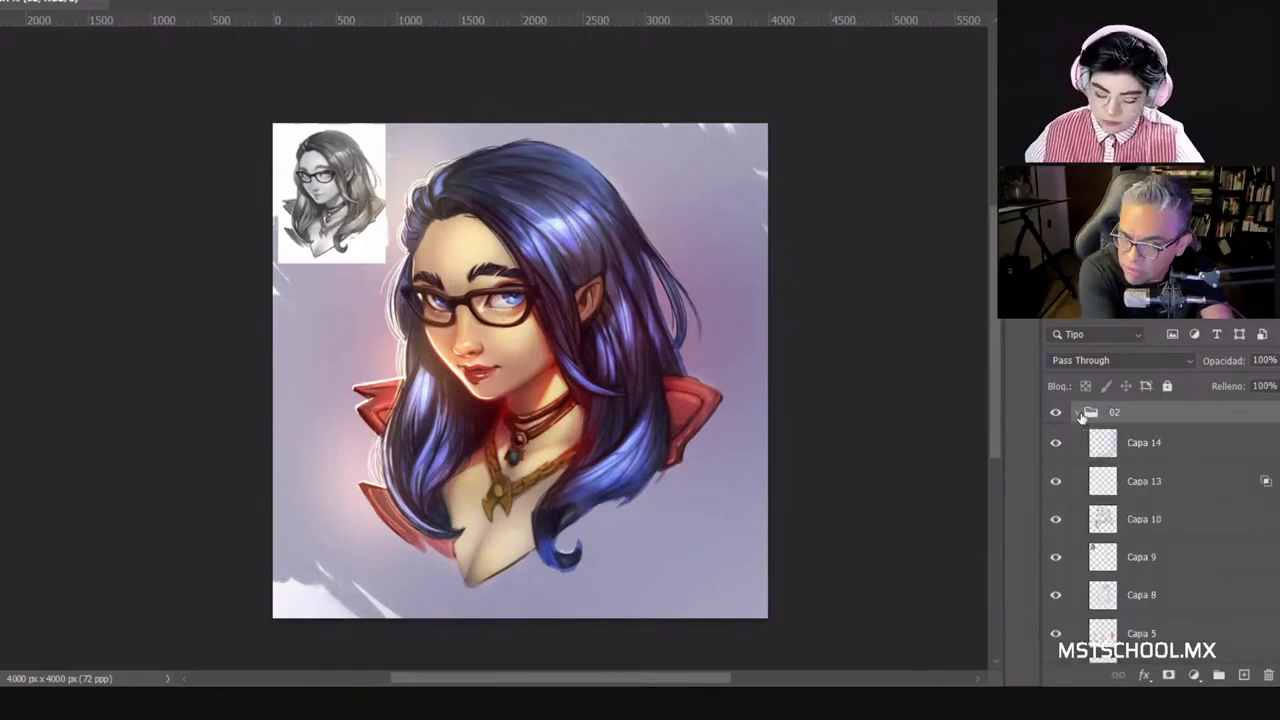
pyautogui.click(1129, 520)
pyautogui.click(1056, 520)
pyautogui.click(1056, 520)
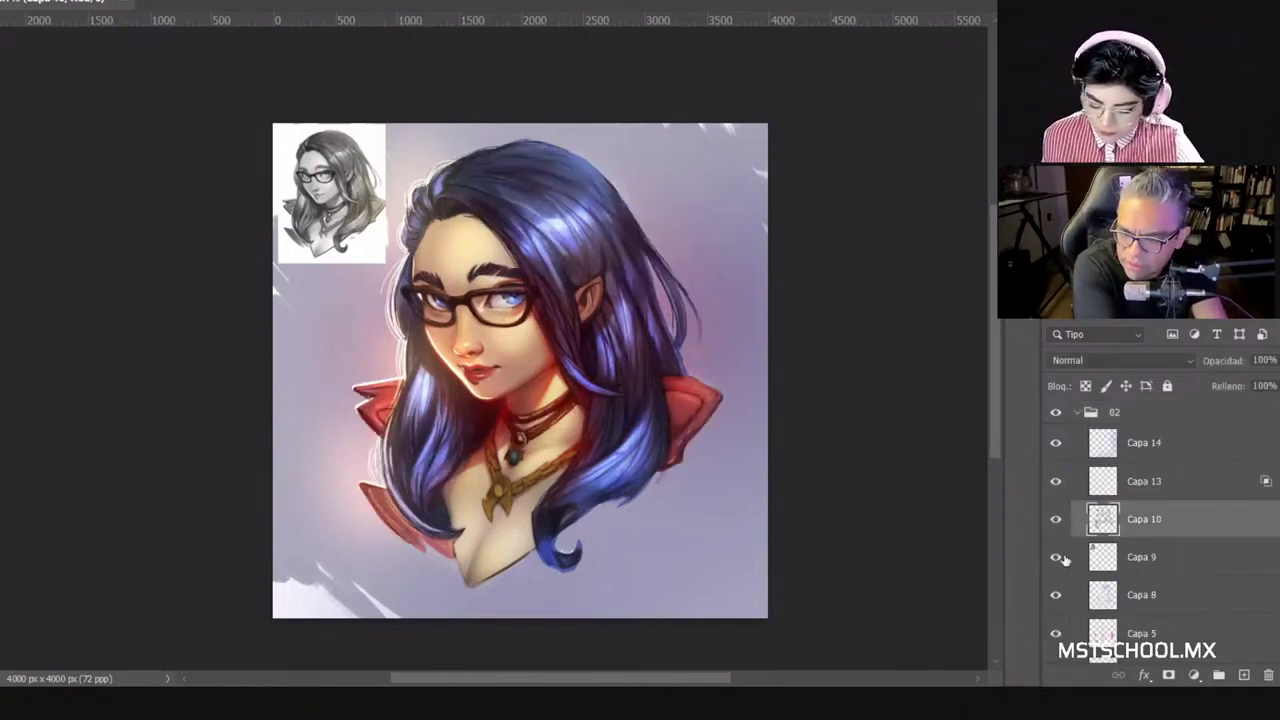
pyautogui.click(1056, 557)
pyautogui.click(1056, 557)
pyautogui.scroll(-2, 1142, 557)
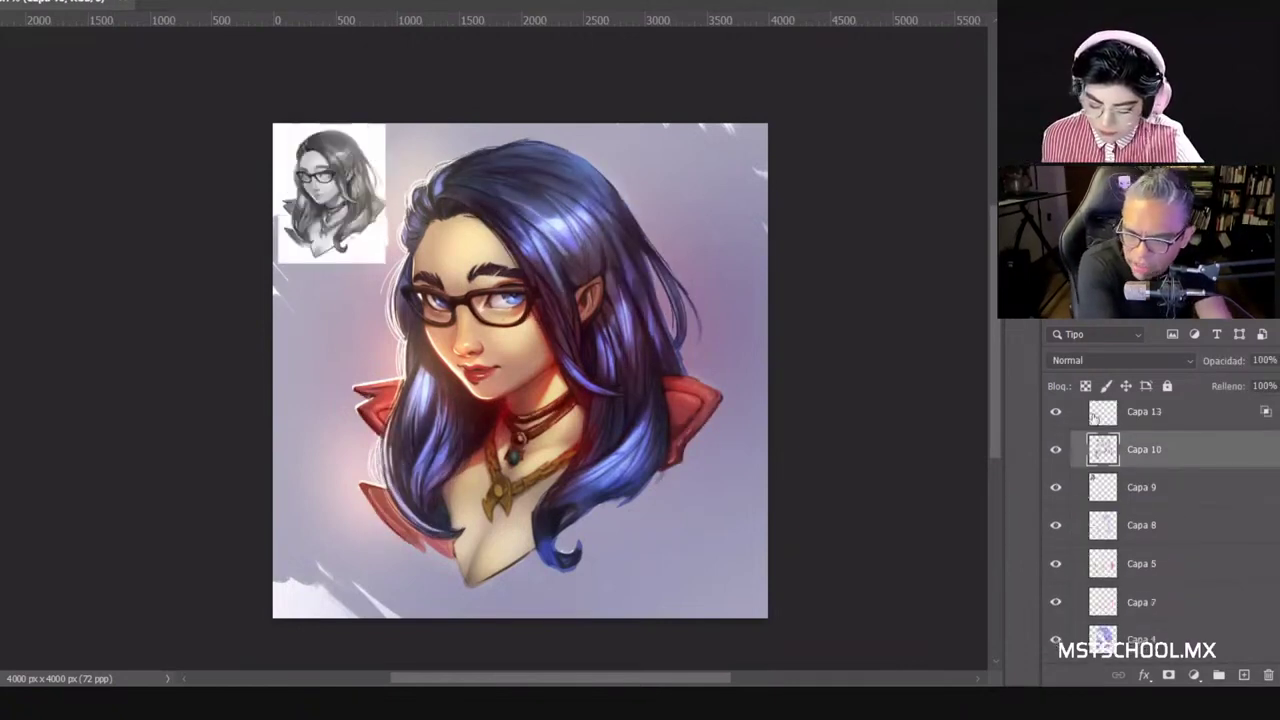
pyautogui.scroll(2, 1093, 418)
pyautogui.click(1077, 413)
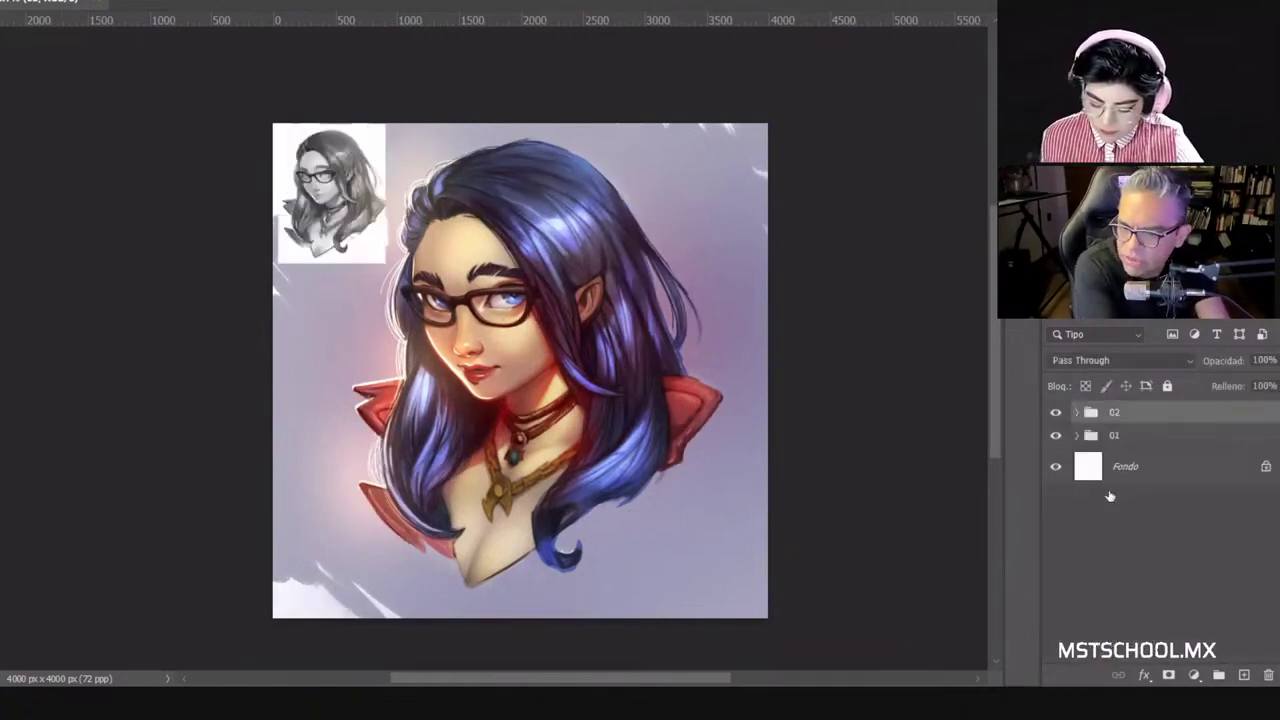
# Step: Recolour the hair on Capa 4 in group 02 to teal with a Hue/Saturation adjustment, setting Tono to -45
pyautogui.click(1077, 435)
pyautogui.scroll(-2, 1120, 520)
pyautogui.click(1130, 463)
pyautogui.click(1118, 500)
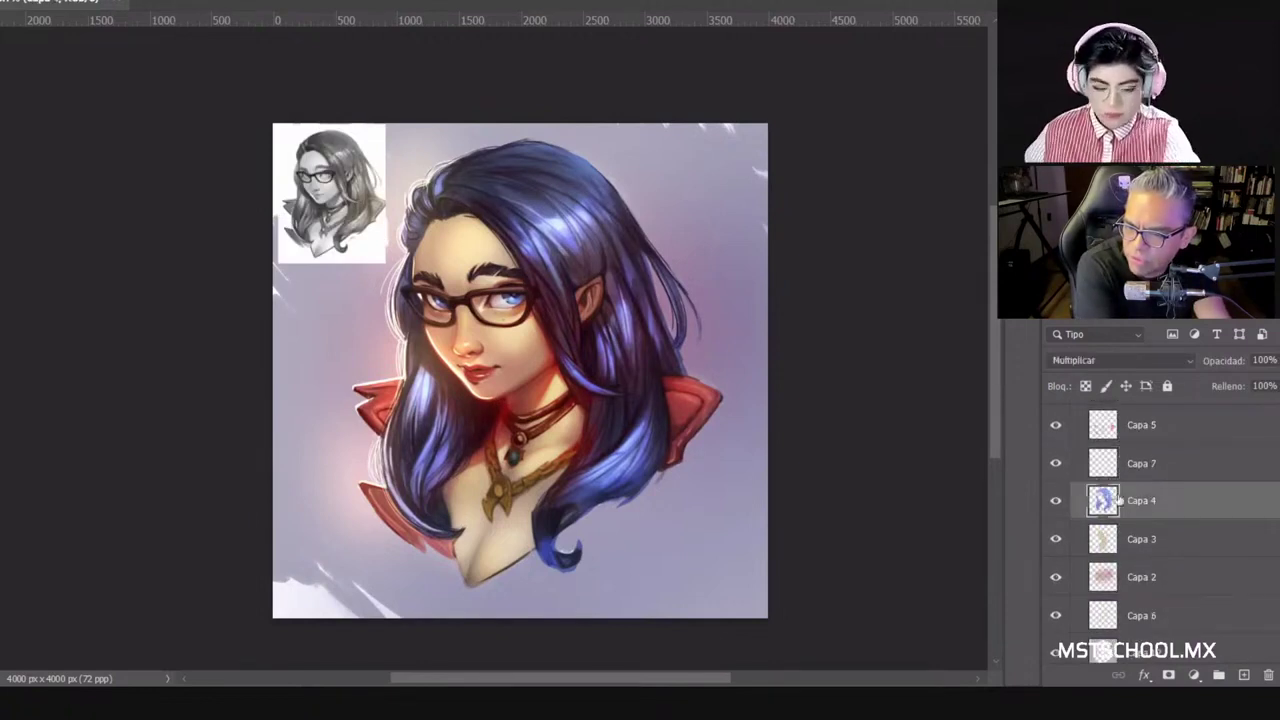
pyautogui.hotkey('ctrl', 'u')
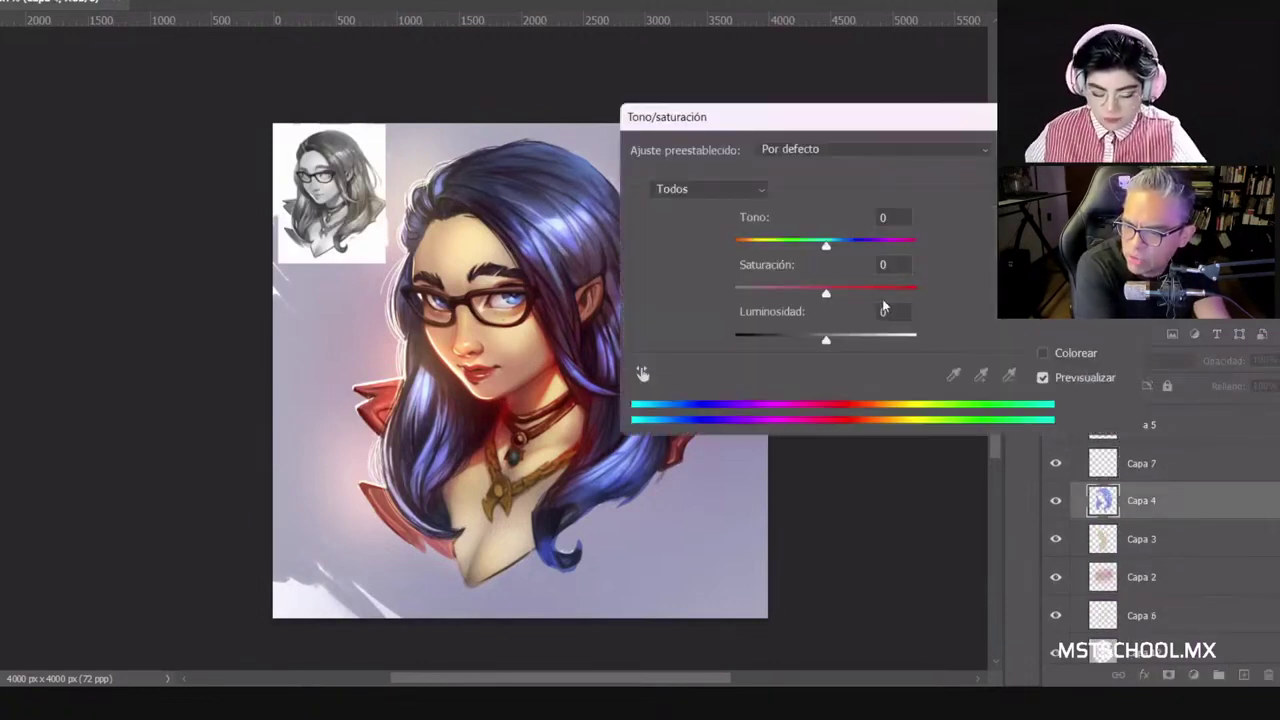
pyautogui.moveTo(831, 245); pyautogui.dragTo(785, 245)
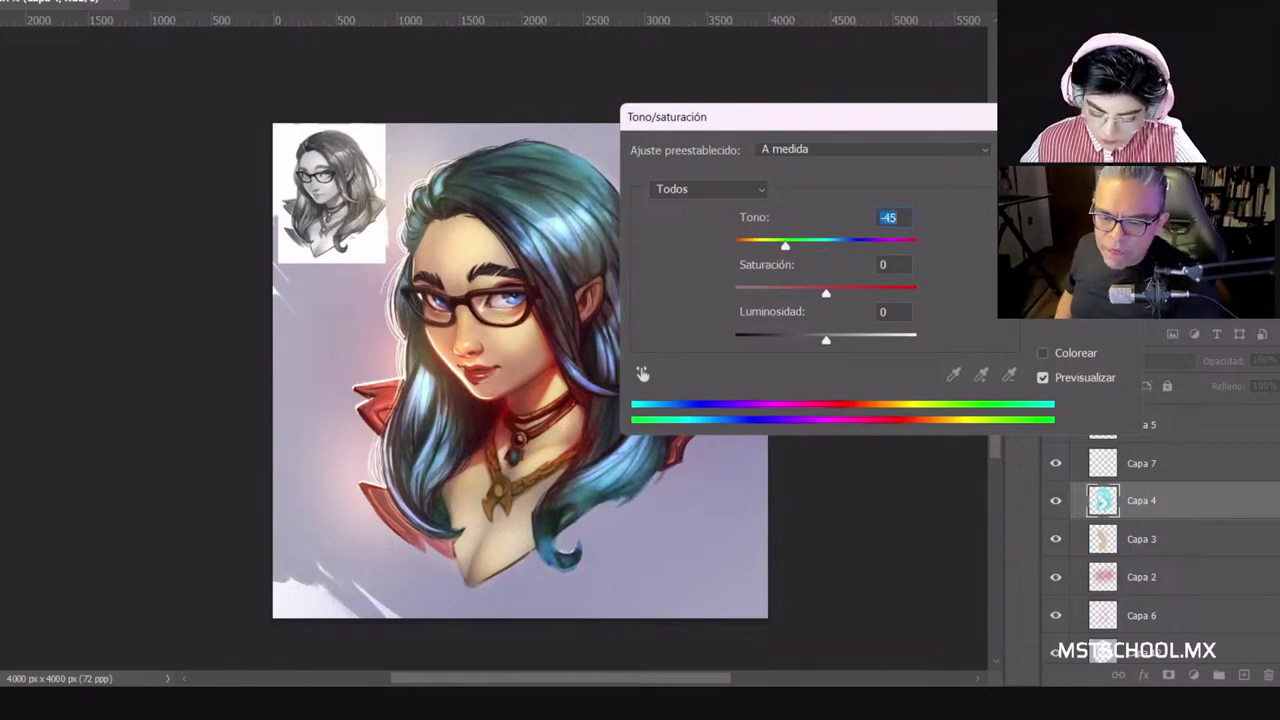
pyautogui.press('Return')
# Step: Shift the skin colour on Capa 3 in group 02 with Hue/Saturation, setting Tono to -28 and comparing with the preview off
pyautogui.scroll(2, 459, 317)
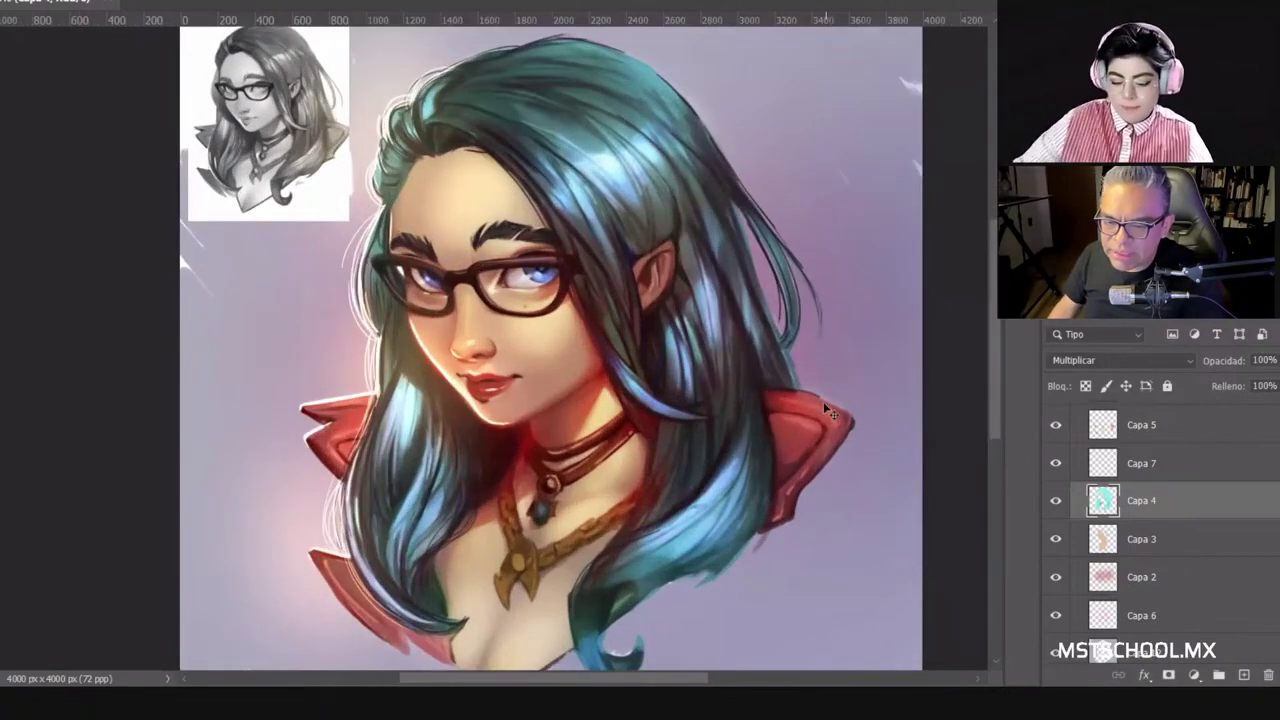
pyautogui.scroll(3, 1085, 475)
pyautogui.scroll(-5, 1085, 475)
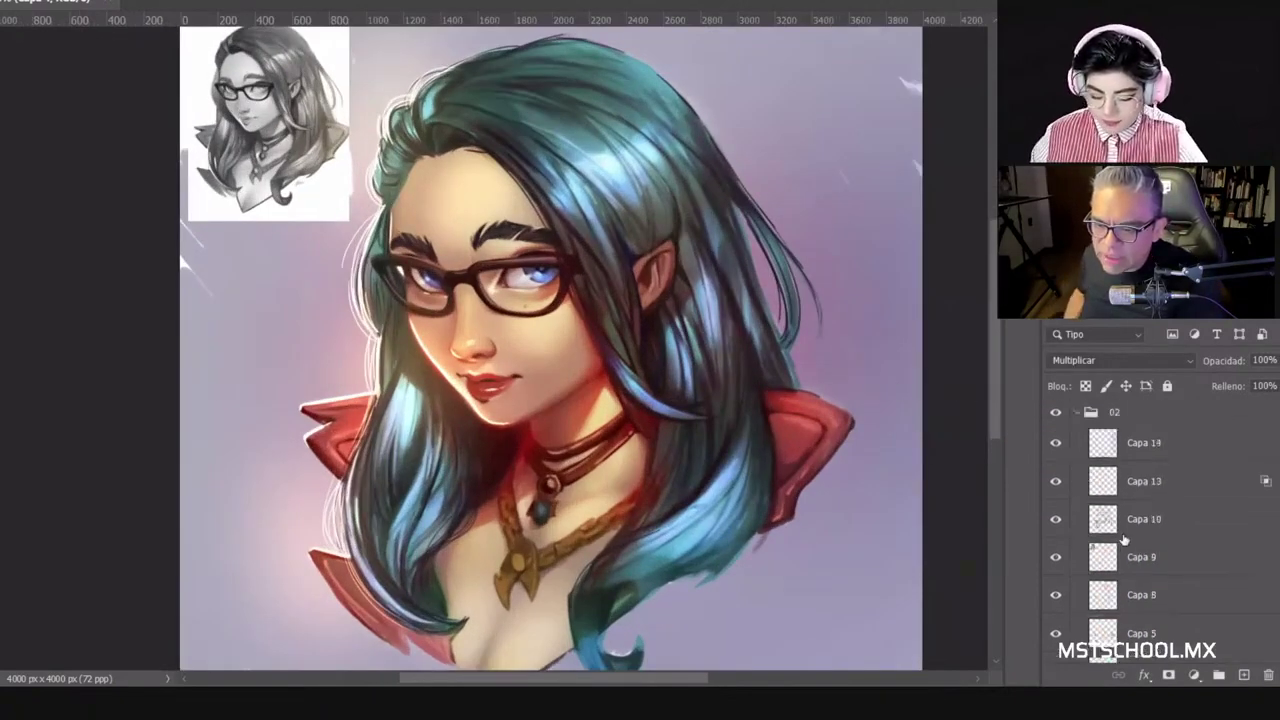
pyautogui.click(1095, 492)
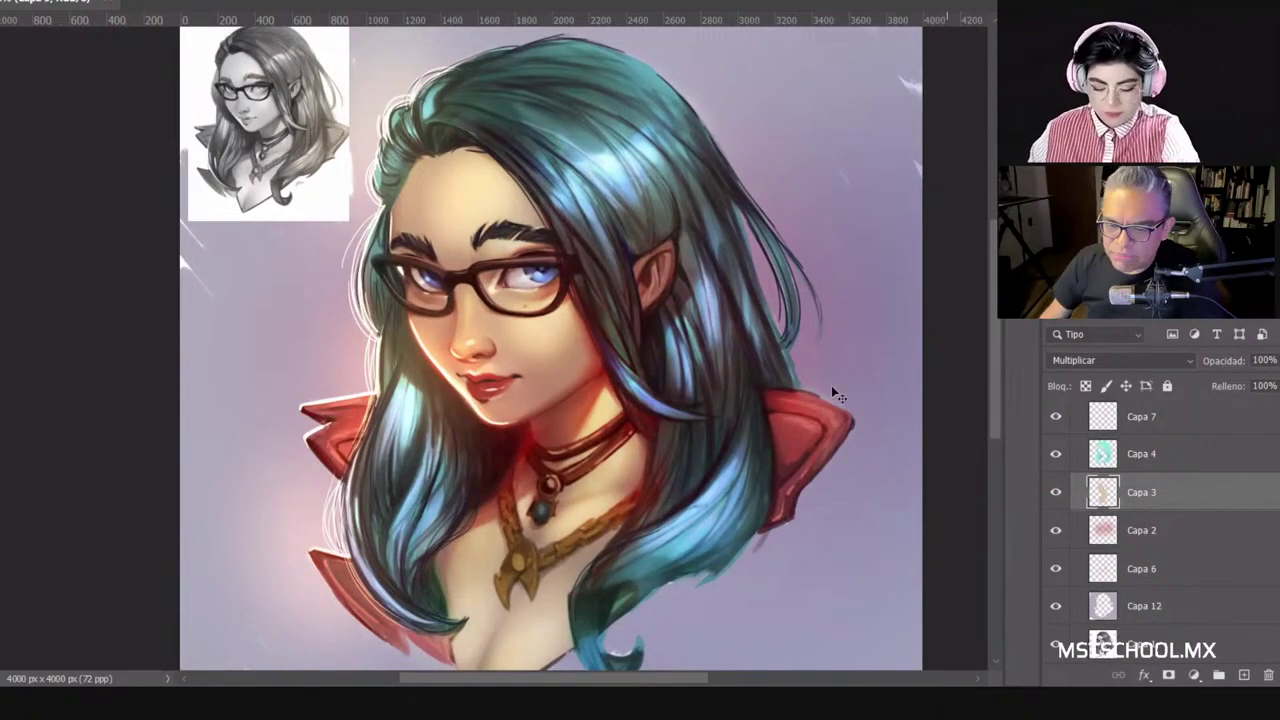
pyautogui.hotkey('ctrl', 'u')
pyautogui.moveTo(826, 245)
pyautogui.mouseDown()
pyautogui.moveTo(852, 246)
pyautogui.moveTo(802, 244)
pyautogui.mouseUp()
pyautogui.click(1081, 378)
pyautogui.click(1081, 378)
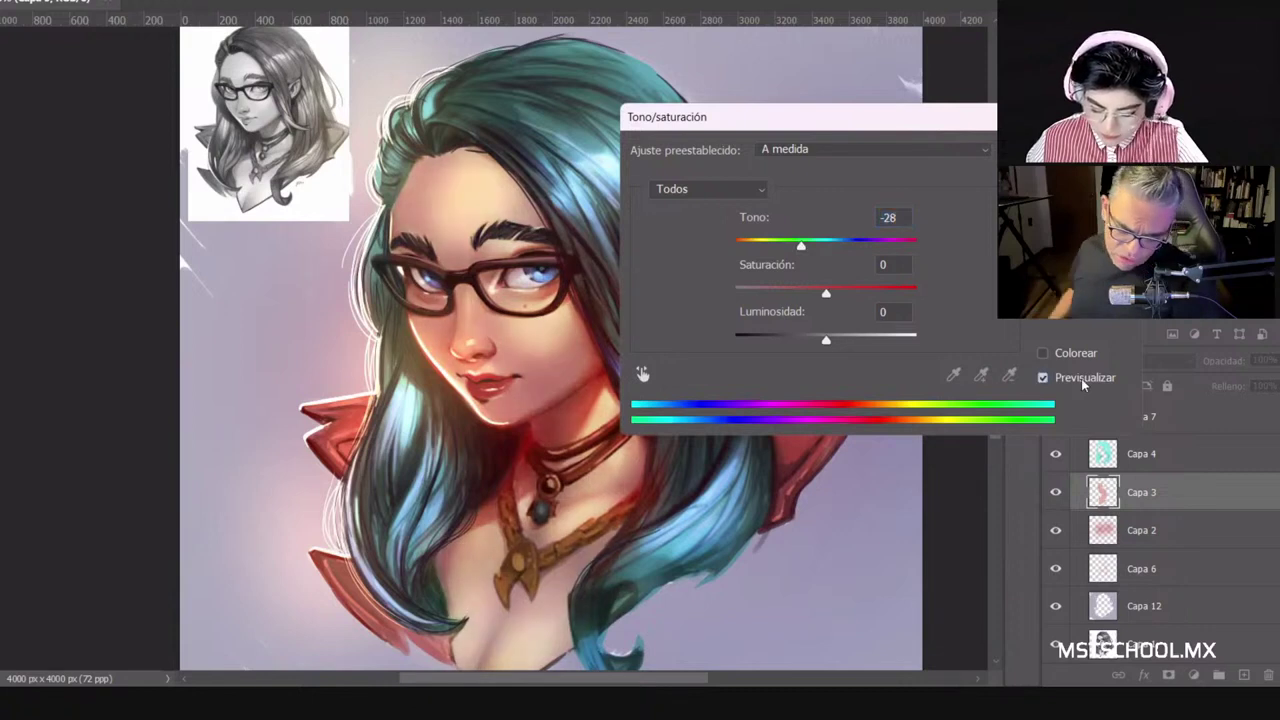
pyautogui.click(1081, 378)
pyautogui.click(1081, 378)
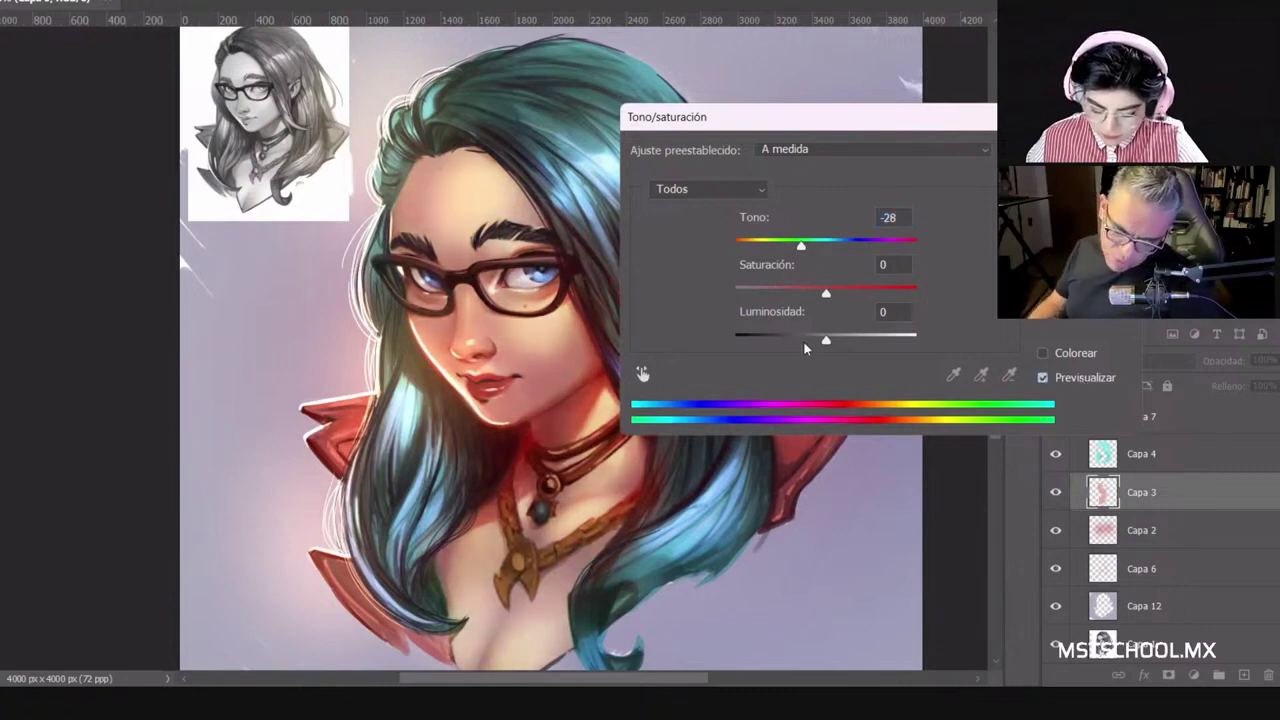
# Step: Raise the Luminosidad of Capa 3 to +12, compare with the preview off and apply the Hue/Saturation adjustment
pyautogui.moveTo(826, 340); pyautogui.dragTo(837, 340)
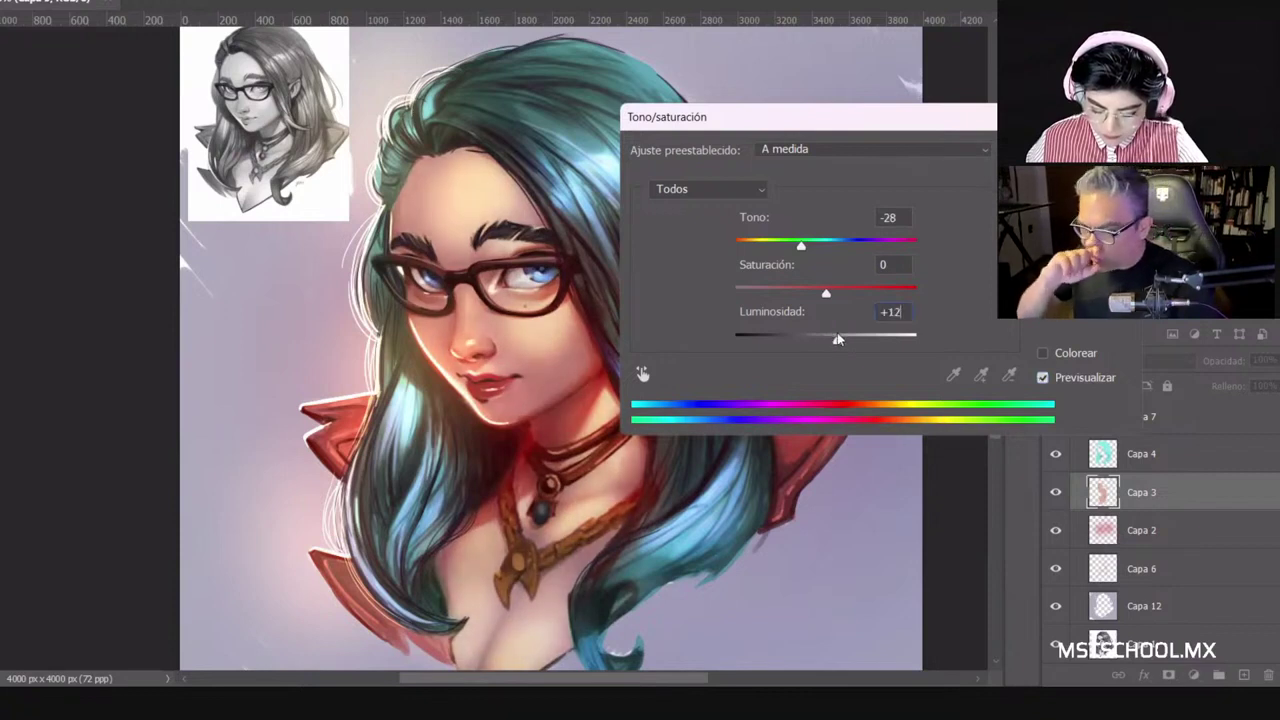
pyautogui.click(1078, 381)
pyautogui.click(1078, 381)
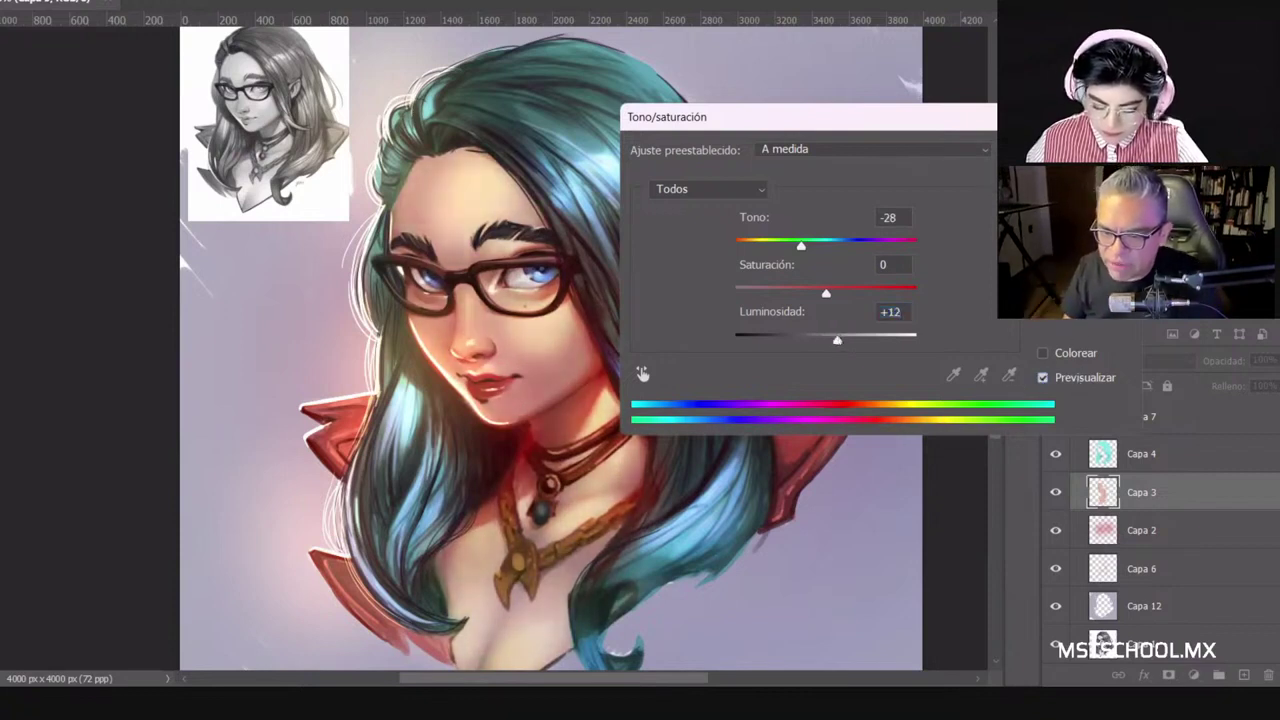
pyautogui.press('Return')
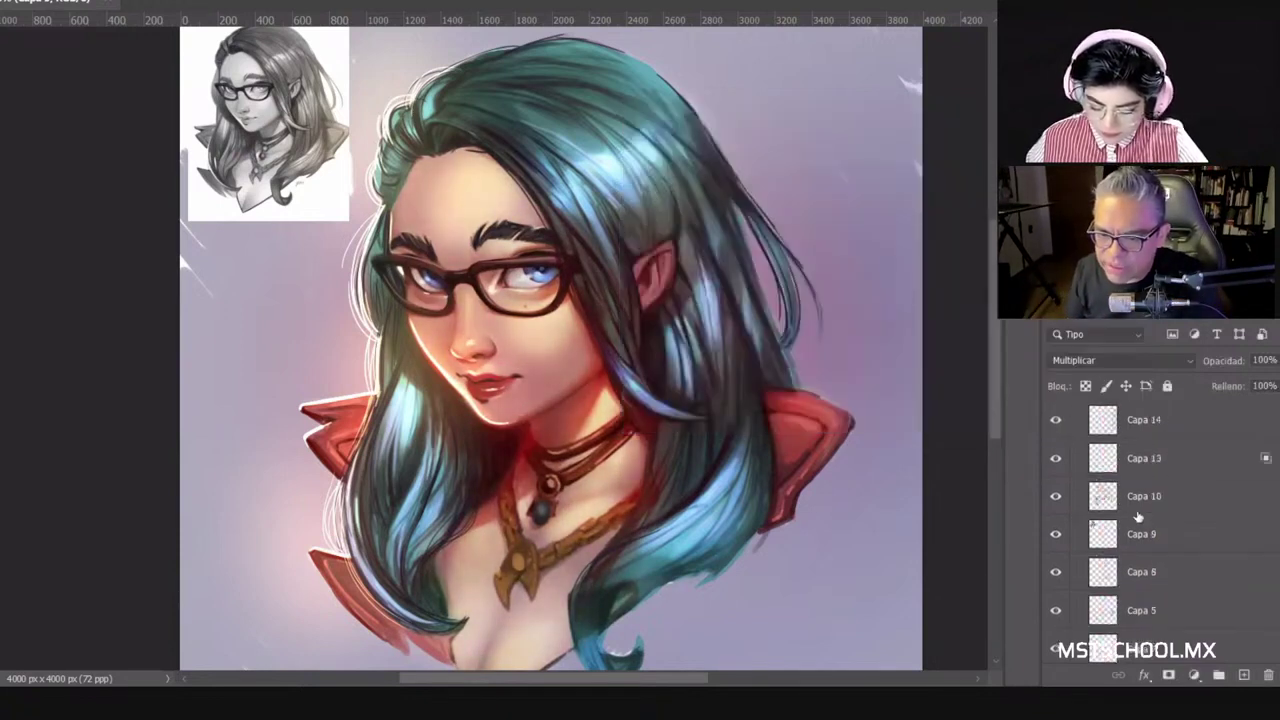
# Step: Shift the hue of Capa 5 in group 02 to turn the collar magenta and the necklace red
pyautogui.scroll(3, 1130, 515)
pyautogui.click(1099, 518)
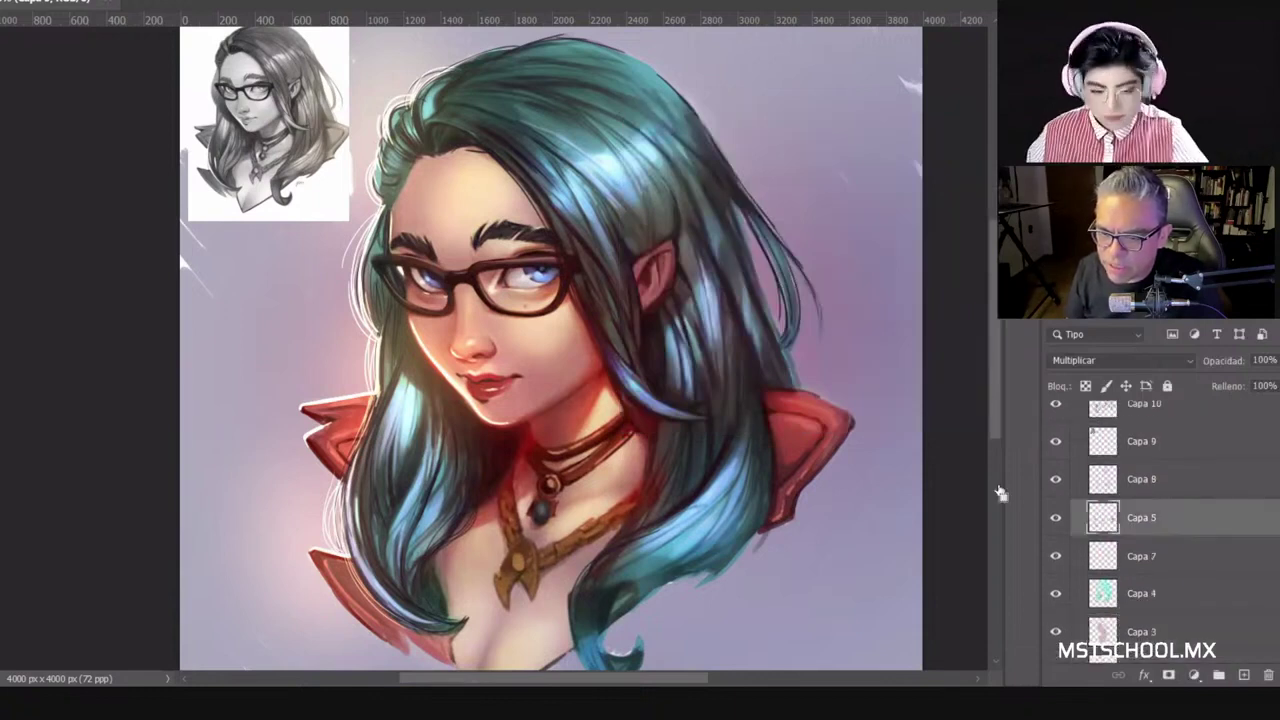
pyautogui.hotkey('ctrl', 'u')
pyautogui.moveTo(828, 246); pyautogui.dragTo(868, 250)
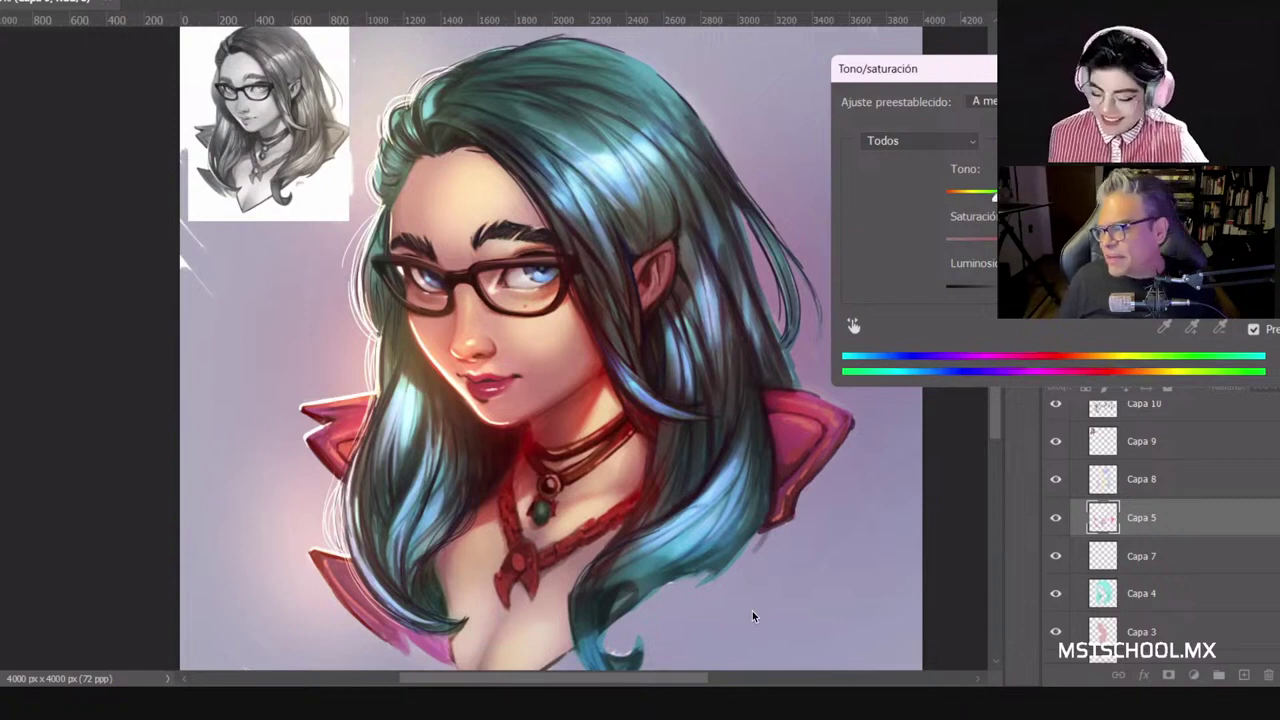
pyautogui.press('Return')
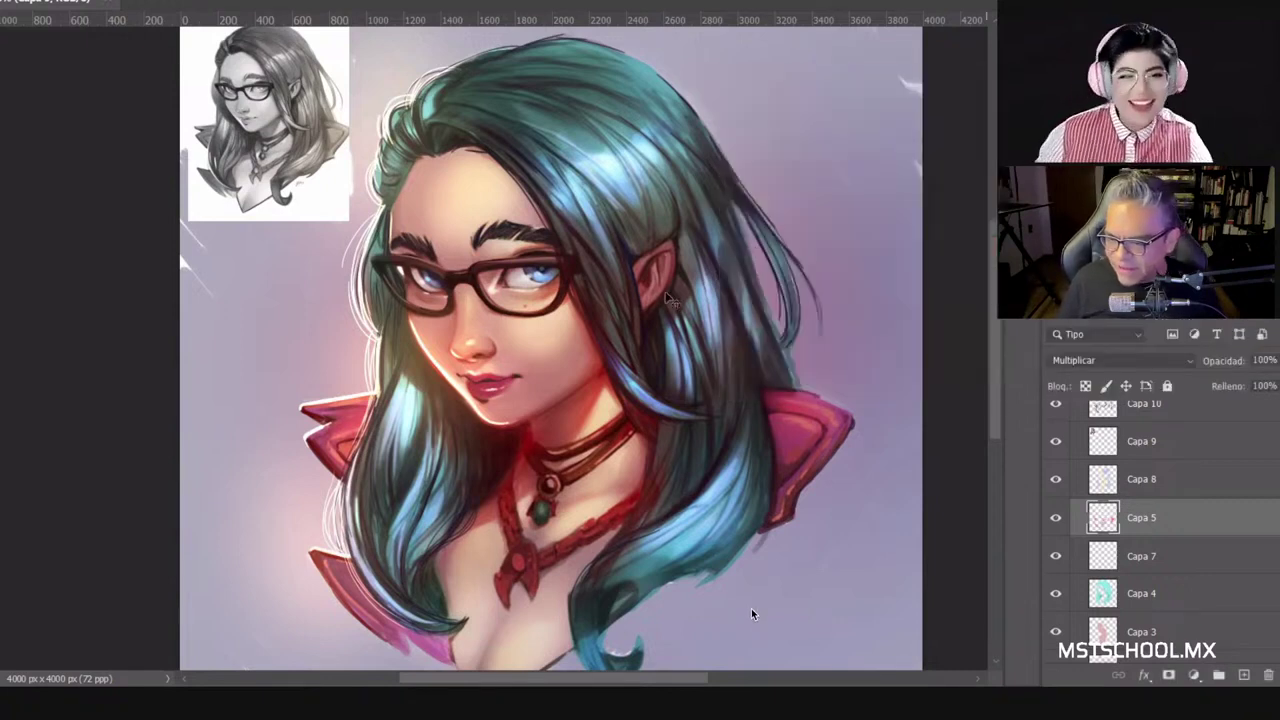
# Step: Collapse group 02 and compare the two colour versions of the portrait with the group hidden and shown
pyautogui.scroll(3, 1182, 515)
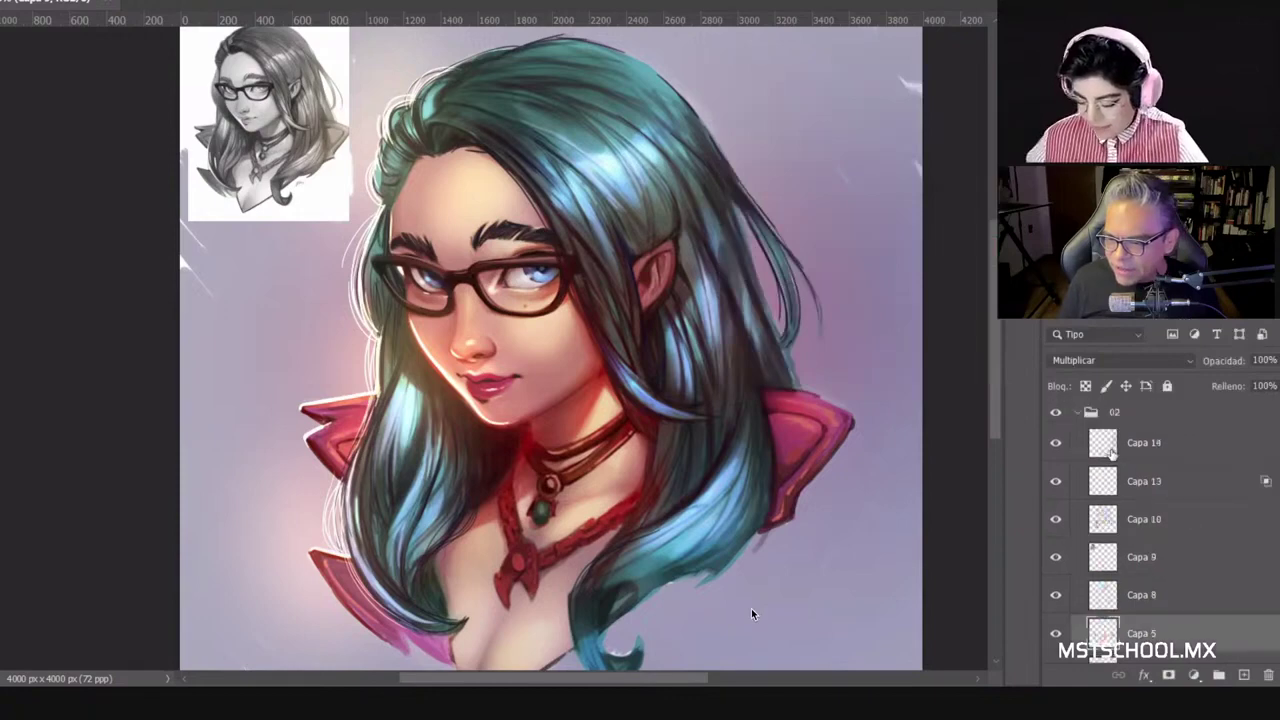
pyautogui.click(1082, 414)
pyautogui.click(1078, 414)
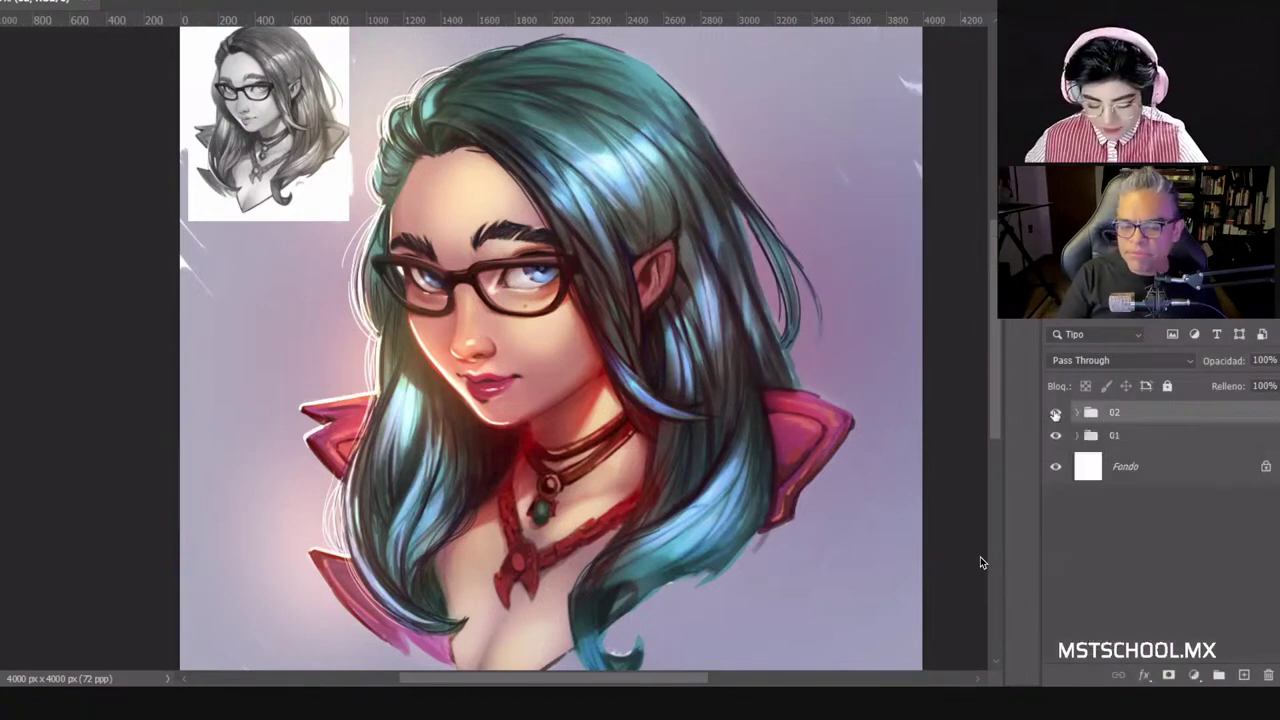
pyautogui.click(1056, 414)
pyautogui.click(1056, 414)
pyautogui.click(1056, 414)
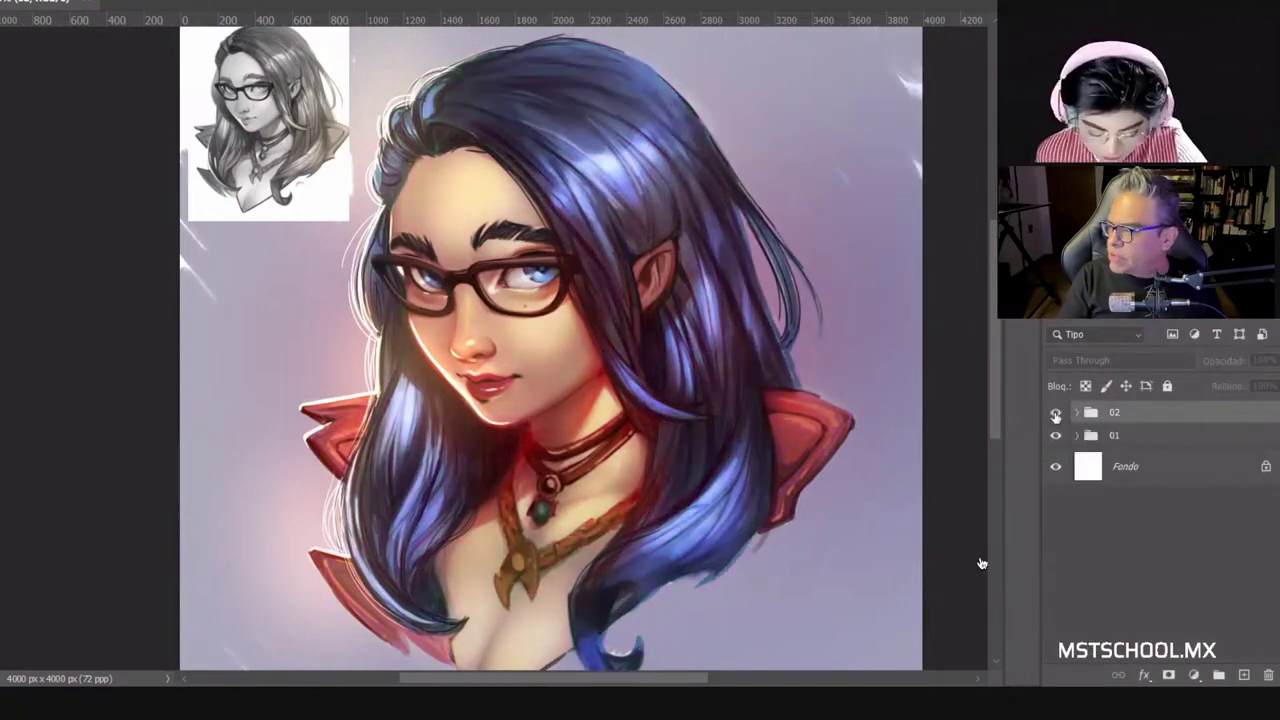
pyautogui.click(1056, 414)
pyautogui.click(1056, 414)
pyautogui.click(1056, 414)
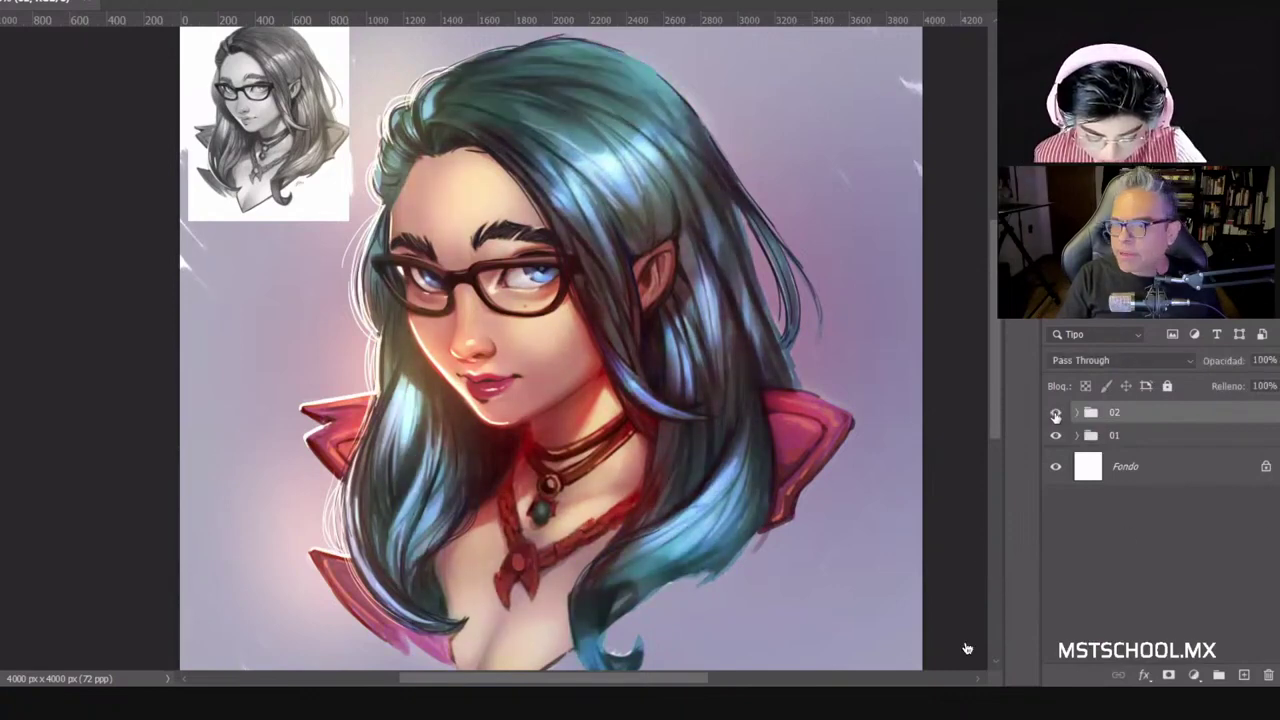
pyautogui.click(1056, 414)
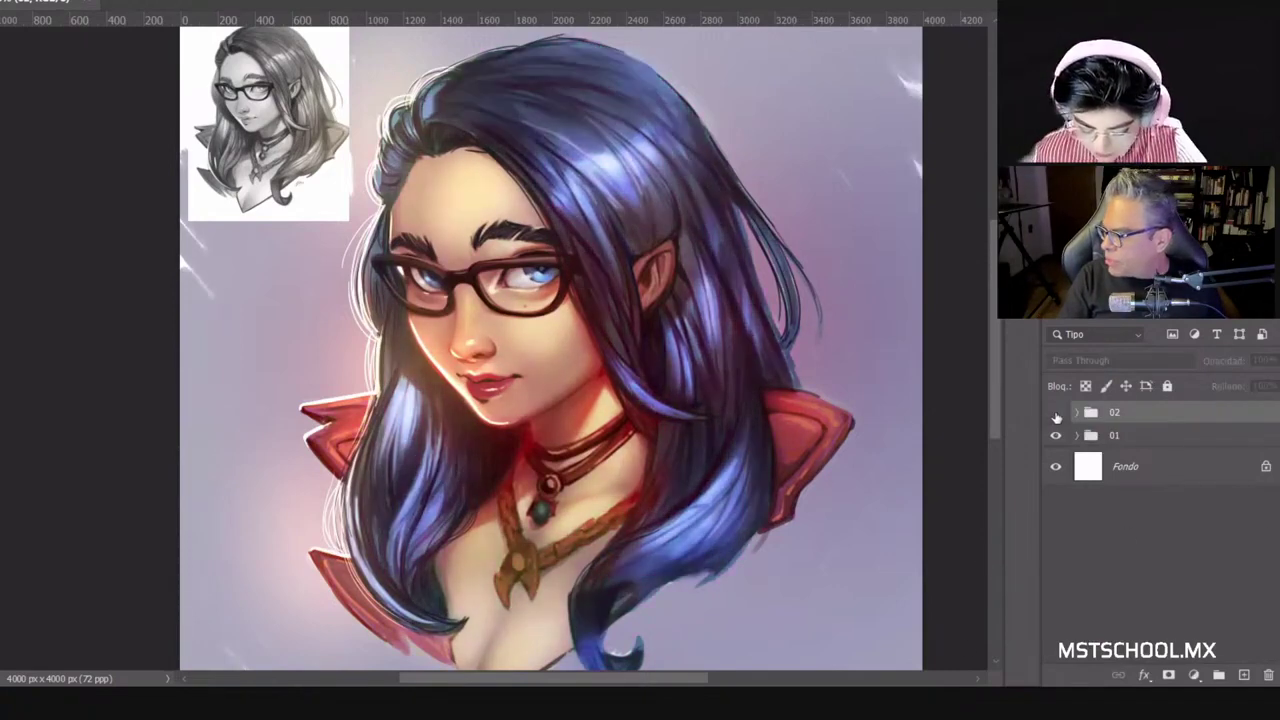
# Step: Switch to Discord and play the video of the spear-carrying character in the live-artwork channel
pyautogui.scroll(-1, 940, 388)
pyautogui.scroll(2, 748, 338)
pyautogui.scroll(-1, 735, 308)
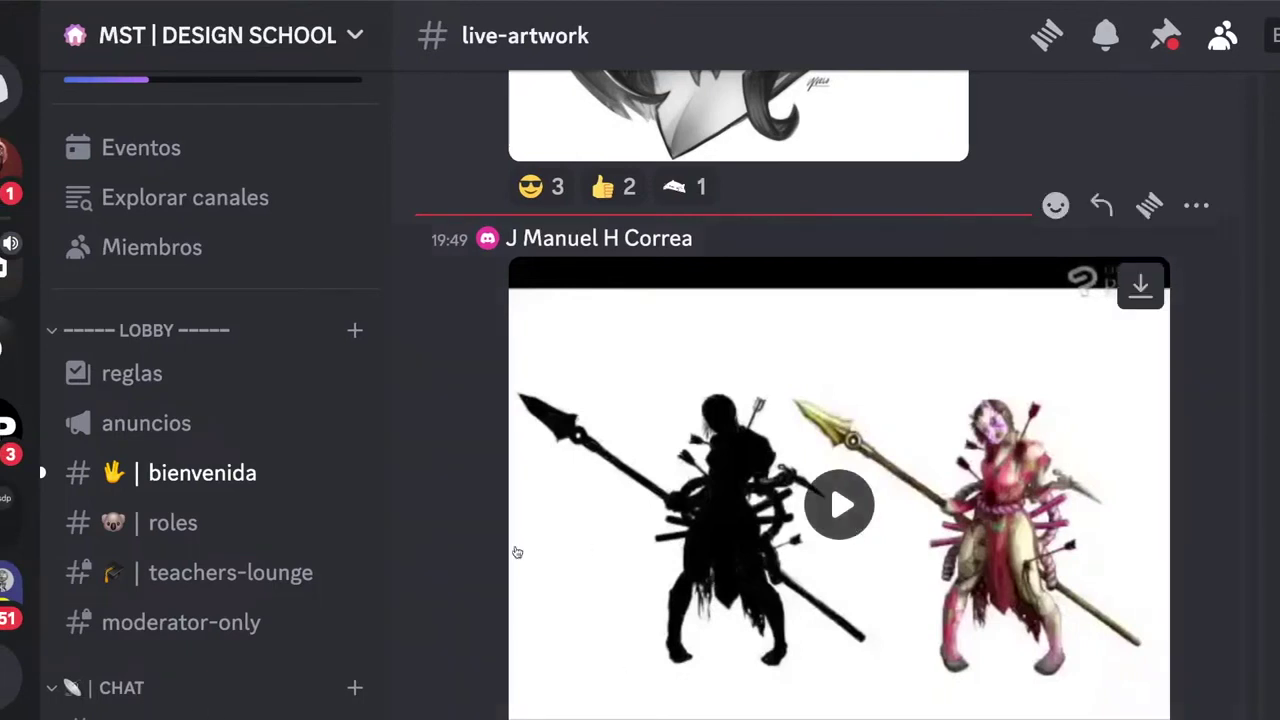
pyautogui.click(869, 523)
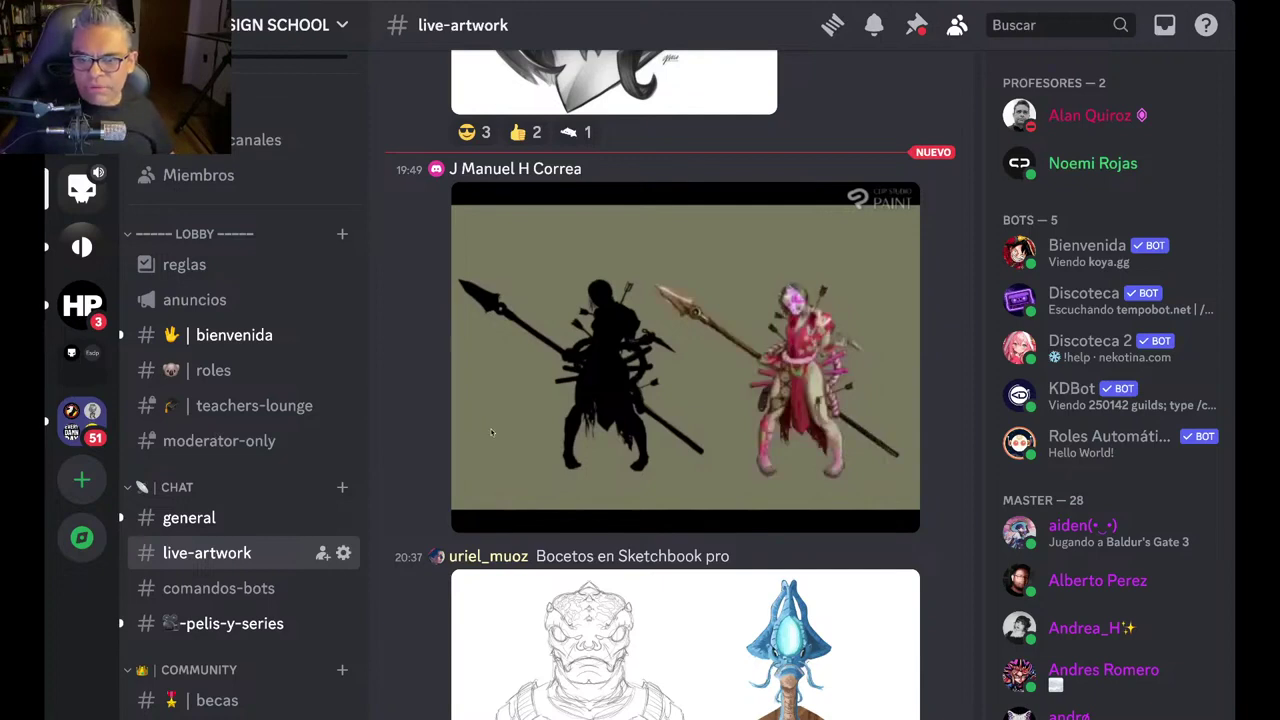
# Step: React to the spear-carrying character video with the OK-hand emoji and view the Sketchbook alien busts posted after it at enlarged size
pyautogui.moveTo(464, 440)
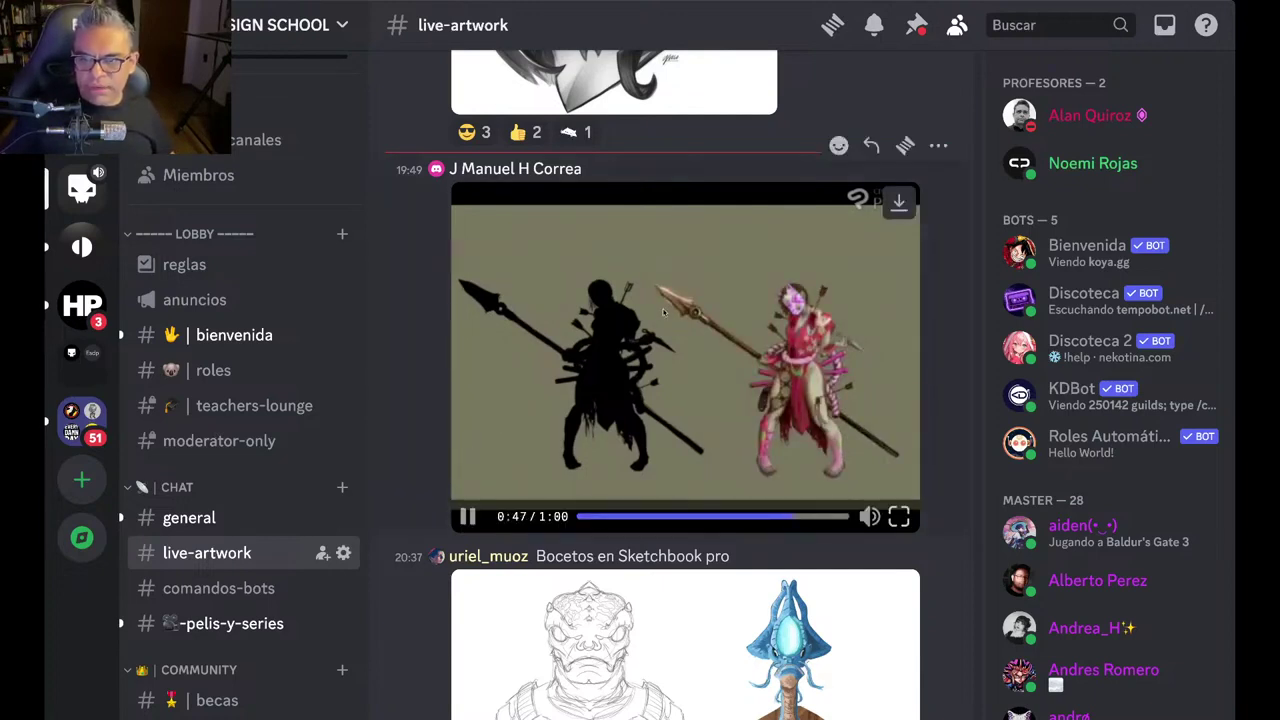
pyautogui.click(838, 145)
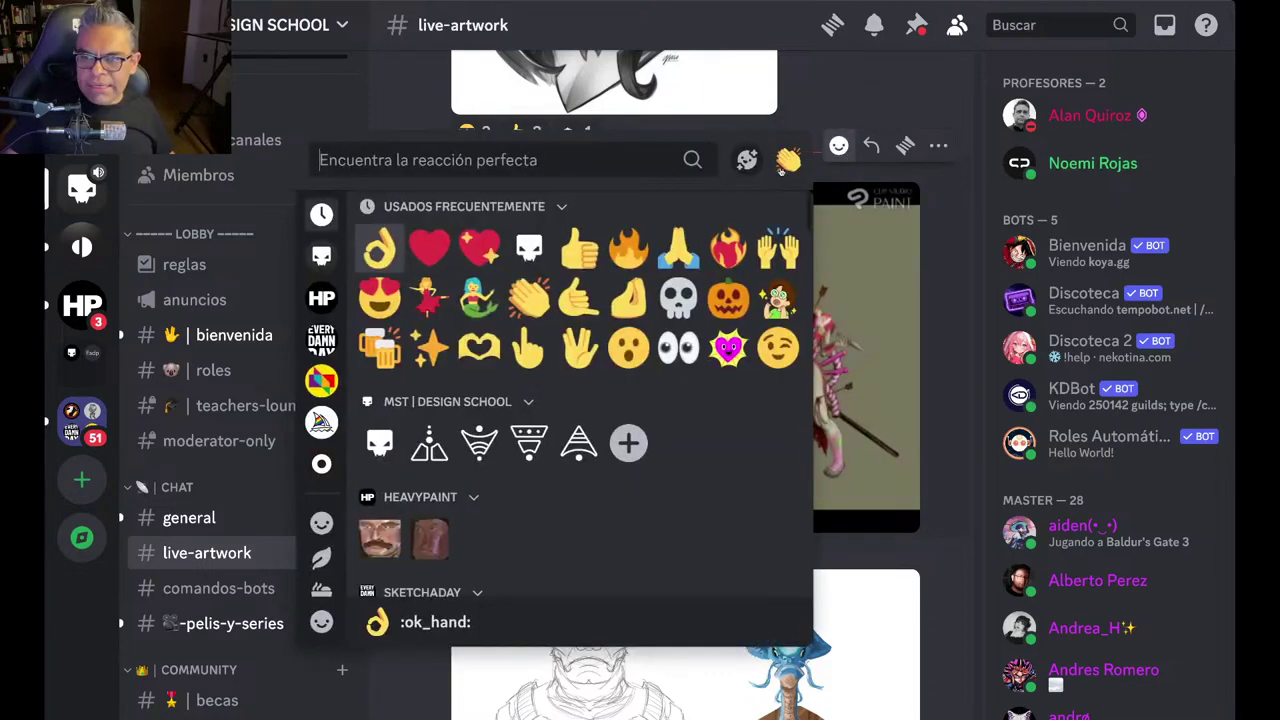
pyautogui.click(398, 257)
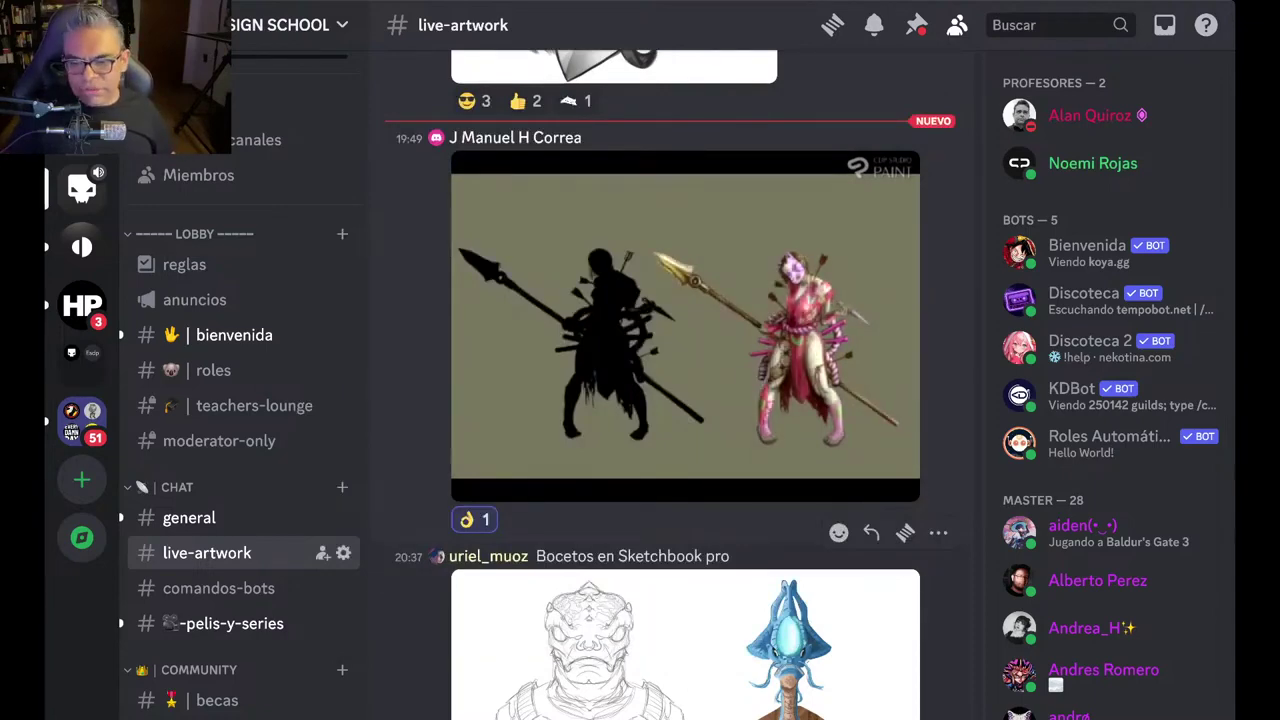
pyautogui.click(685, 644)
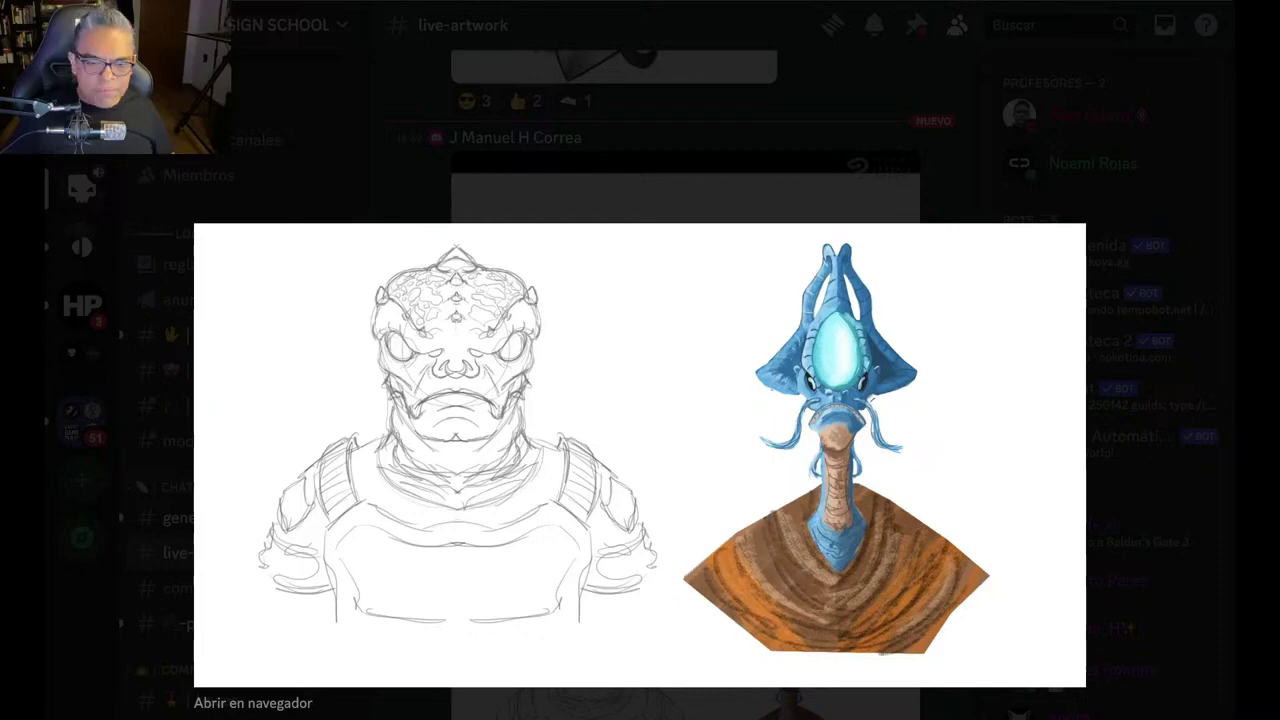
pyautogui.press('Escape')
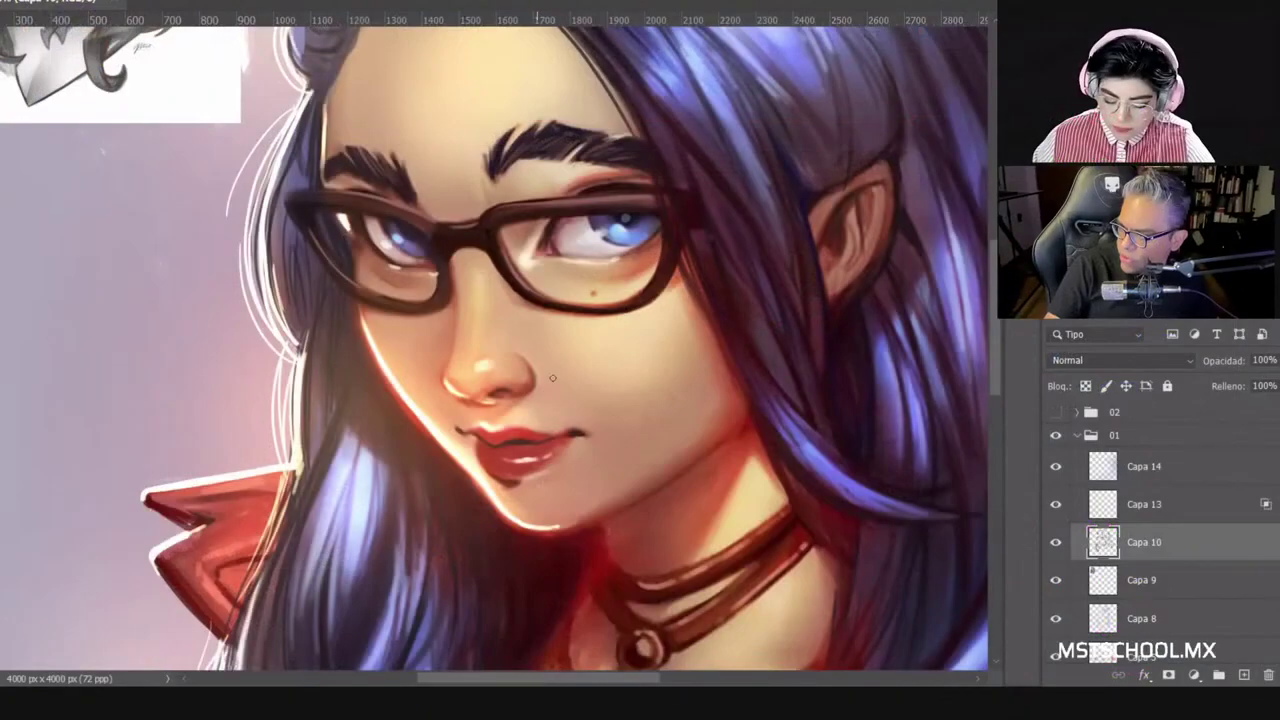
# Step: Switch back to Photoshop, compare the portrait with Capa 10 hidden and shown, and set the hard round brush to 7 px
pyautogui.click(1055, 542)
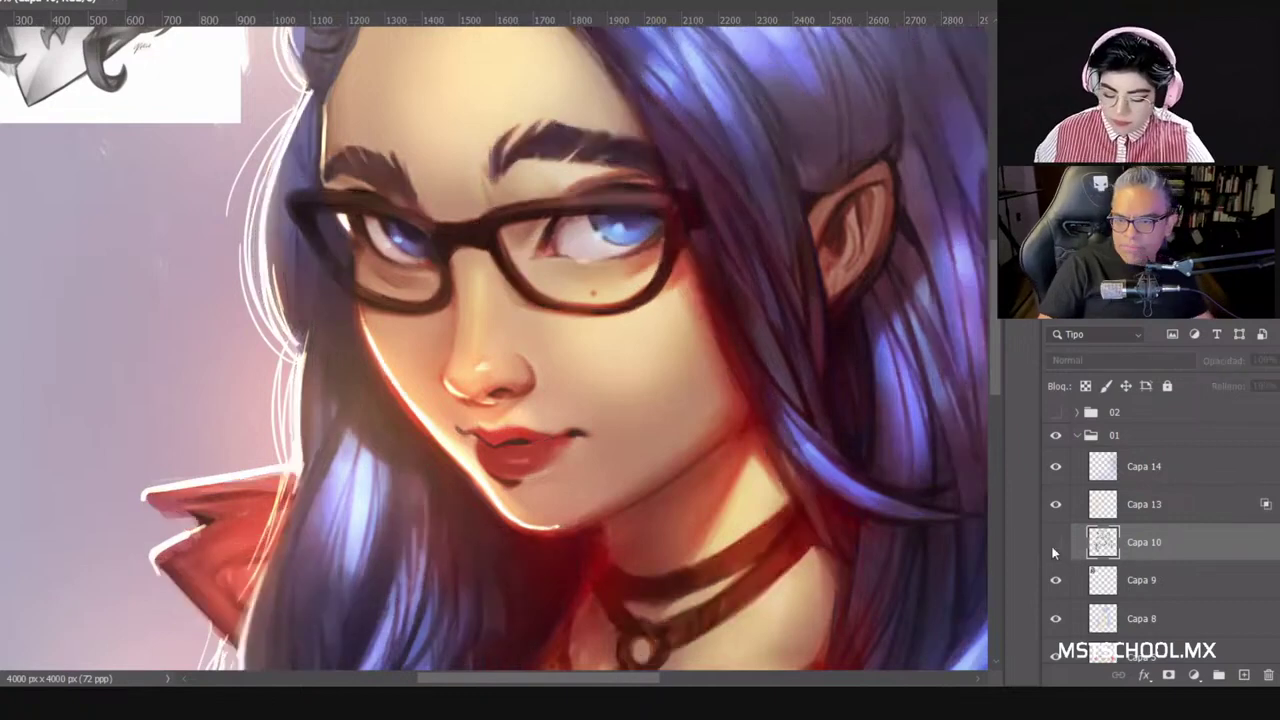
pyautogui.click(1055, 542)
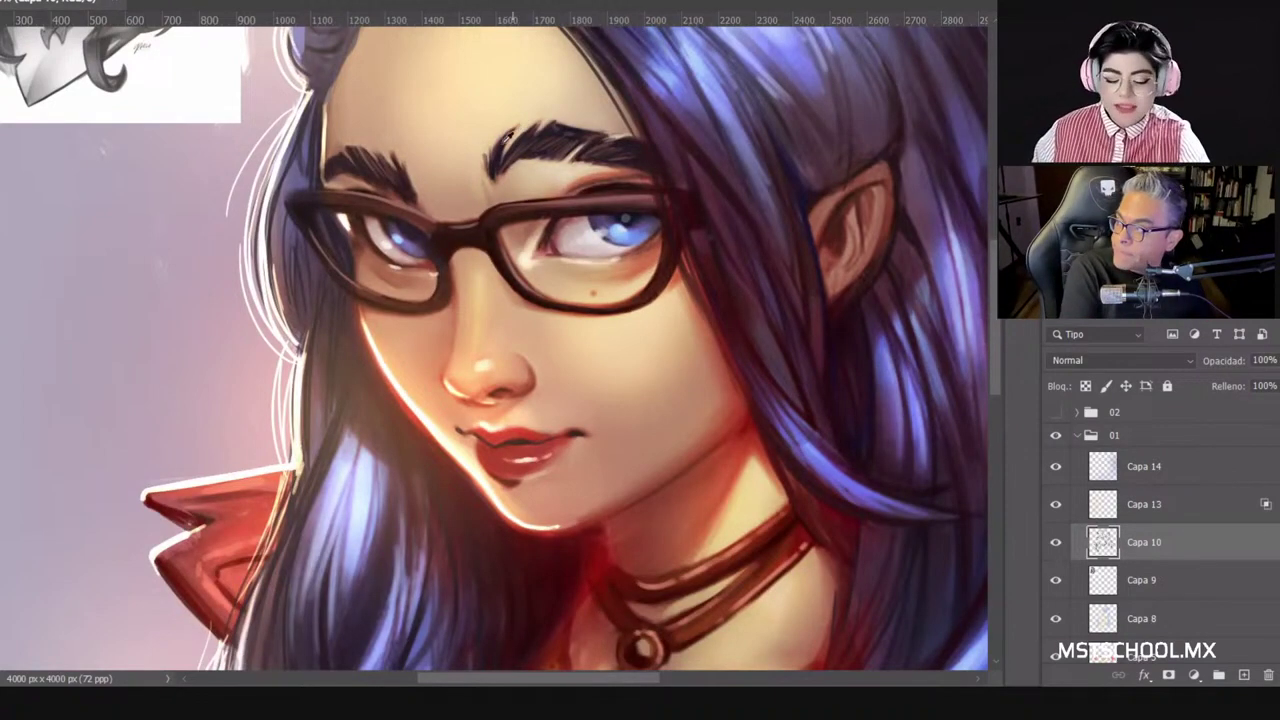
pyautogui.rightClick(636, 300)
pyautogui.moveTo(739, 345); pyautogui.dragTo(736, 345)
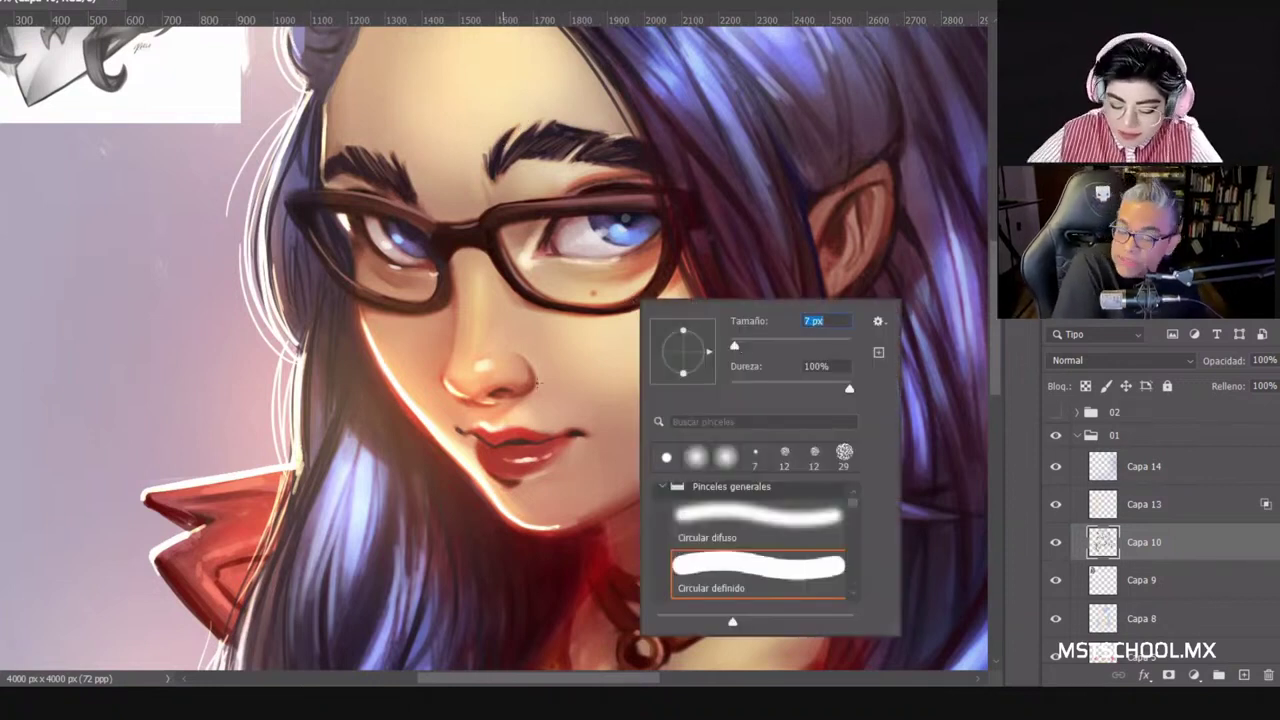
pyautogui.press('Return')
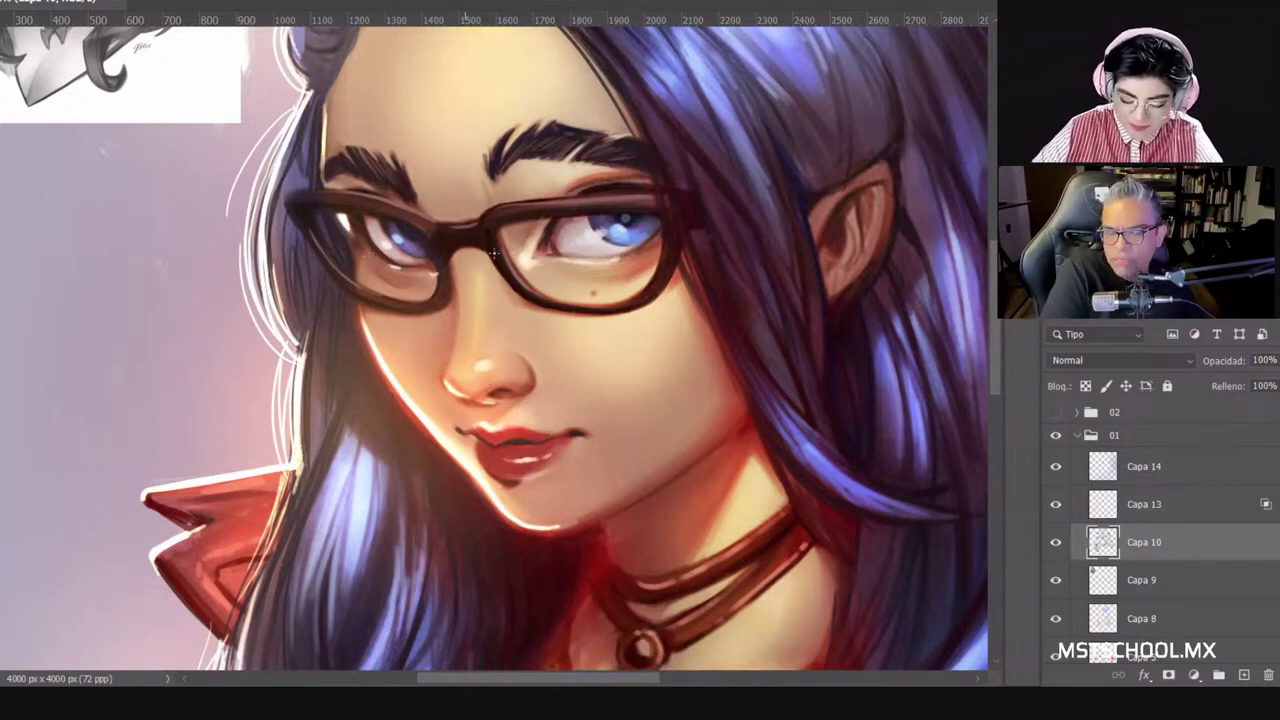
pyautogui.rightClick(571, 264)
pyautogui.press('Return')
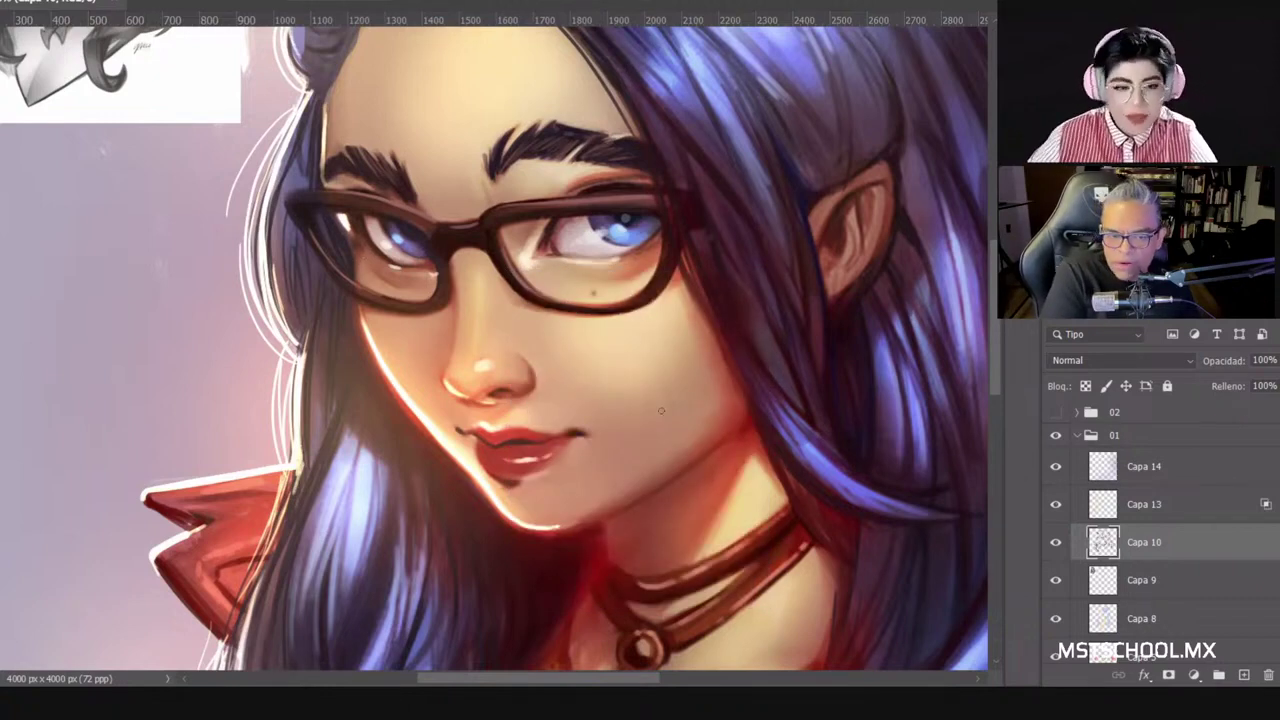
# Step: Check what Capa 13 contributes by hiding and showing it, and paint bright gold highlights on the chain and pendant on that layer
pyautogui.moveTo(740, 462); pyautogui.dragTo(684, 216)
pyautogui.moveTo(611, 506); pyautogui.dragTo(606, 450)
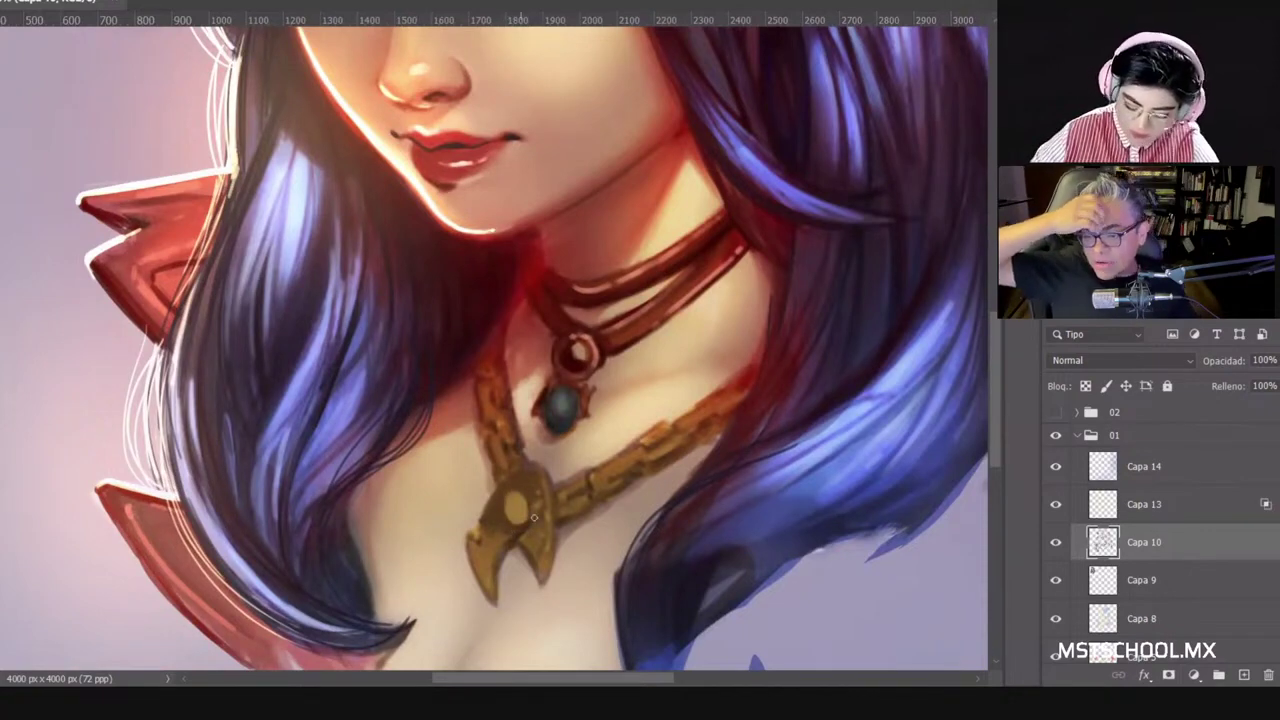
pyautogui.hotkey('ctrl', '-')
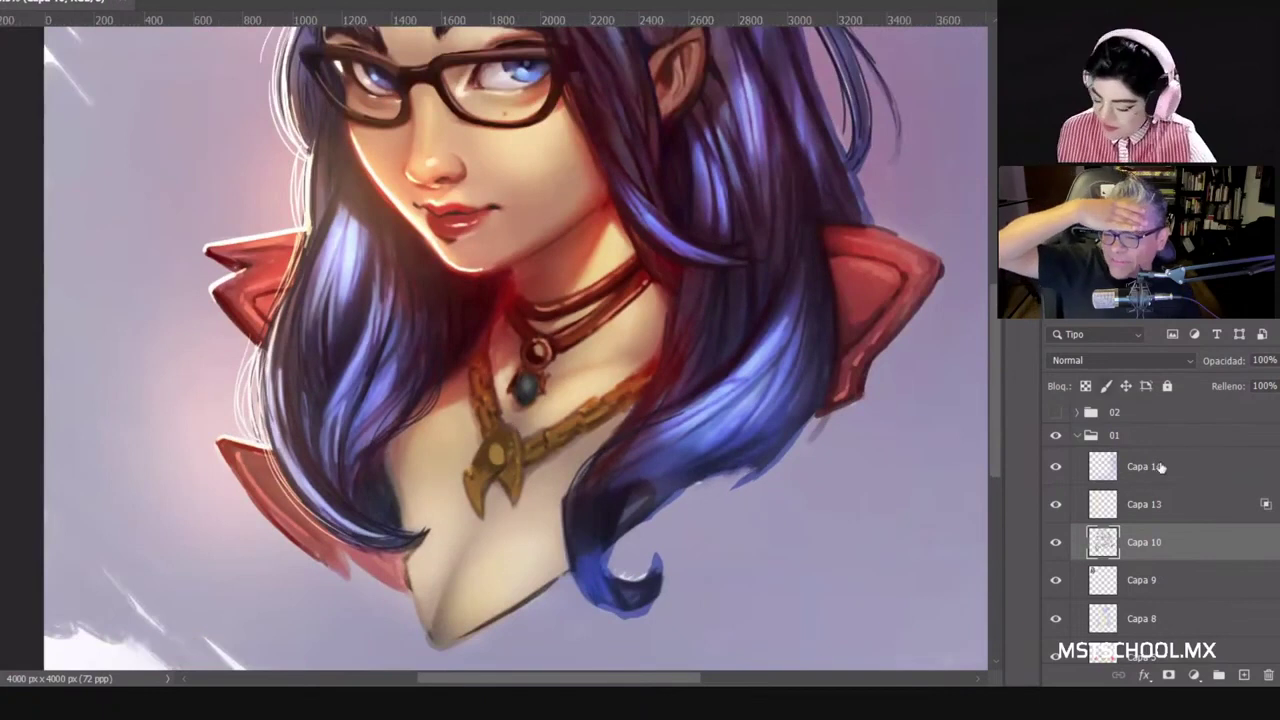
pyautogui.click(1056, 505)
pyautogui.click(1056, 505)
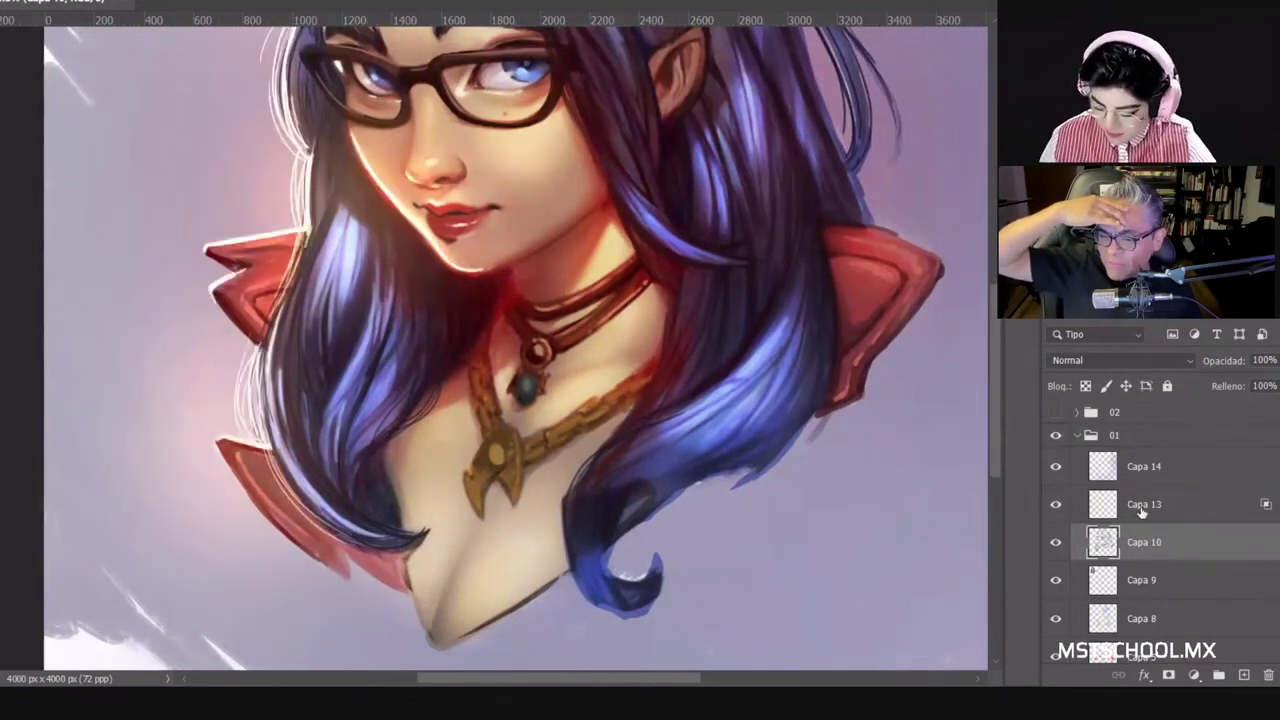
pyautogui.click(1141, 508)
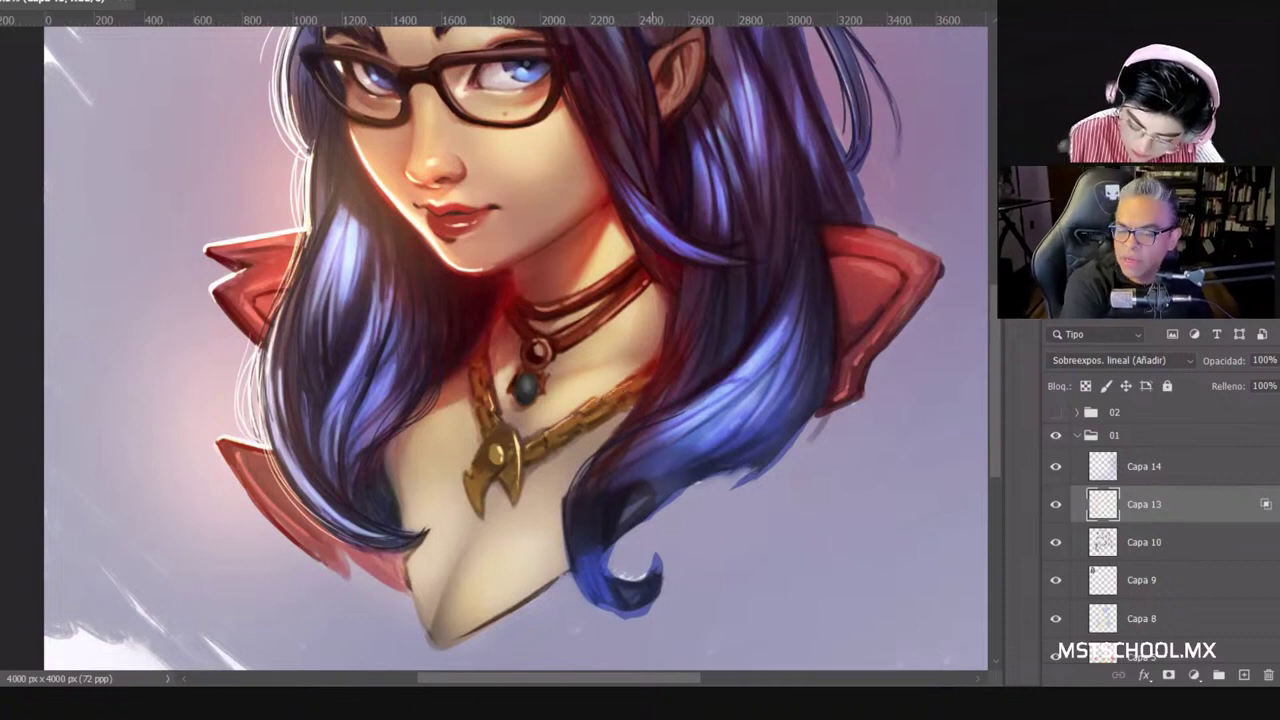
pyautogui.moveTo(584, 422); pyautogui.dragTo(605, 412)
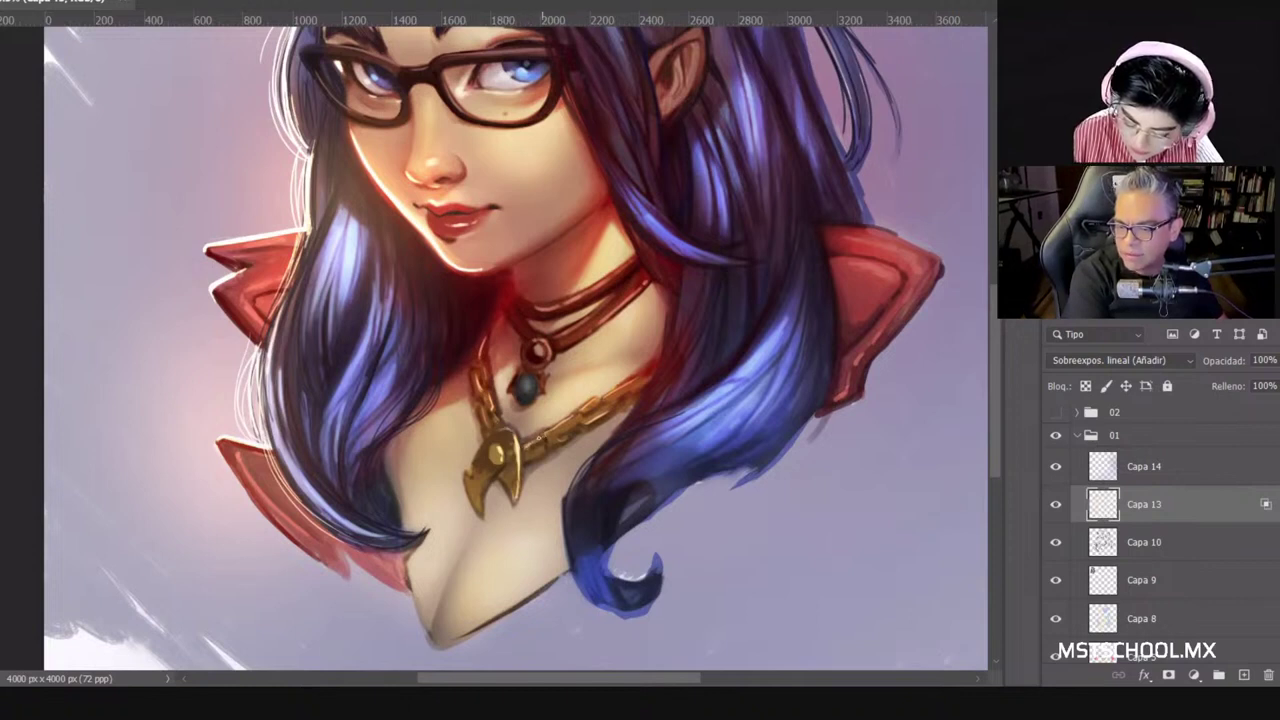
pyautogui.moveTo(547, 440); pyautogui.dragTo(548, 441)
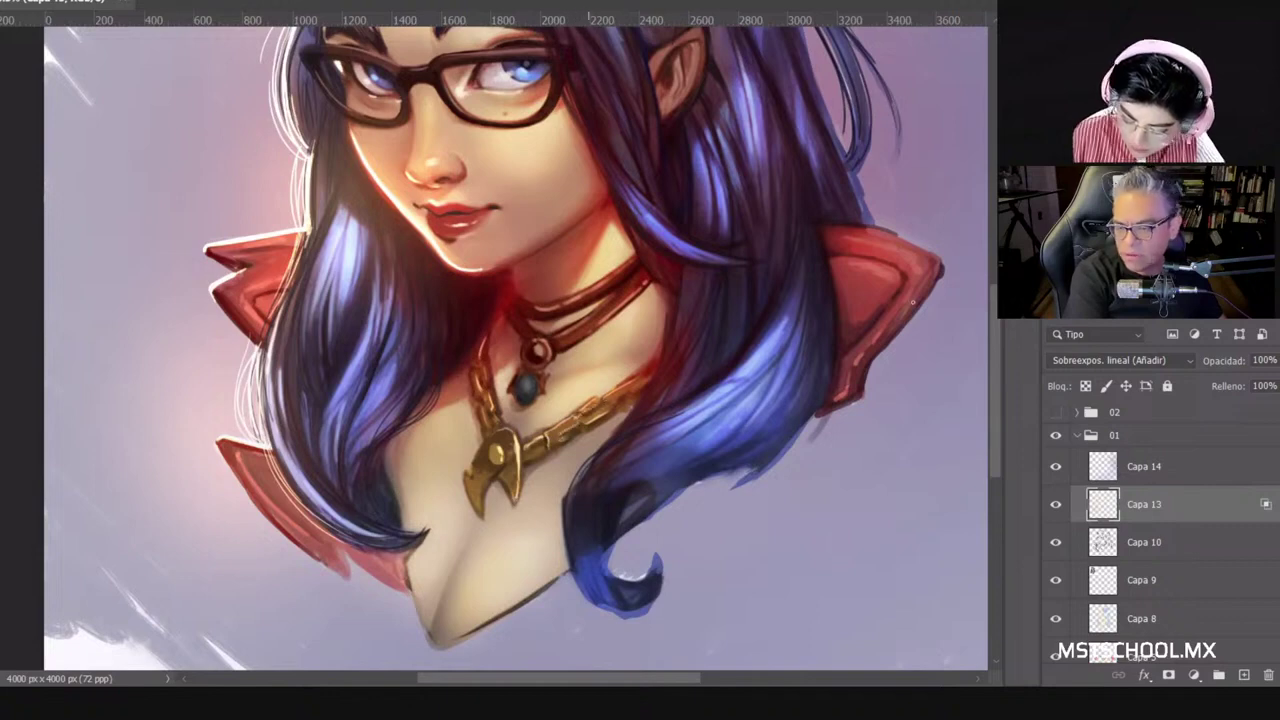
# Step: Compare the portrait with Capa 10 hidden and shown, and make Capa 10 the active layer
pyautogui.scroll(1, 871, 457)
pyautogui.click(1055, 542)
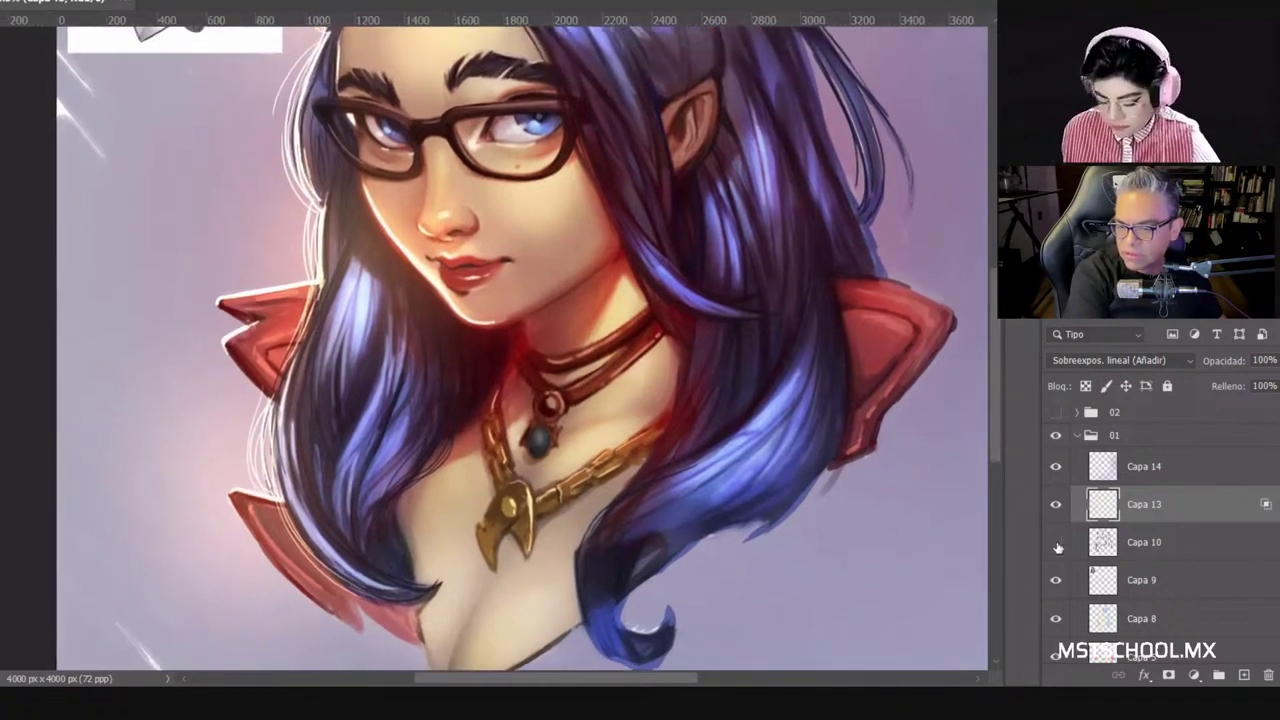
pyautogui.click(1055, 542)
pyautogui.click(1112, 548)
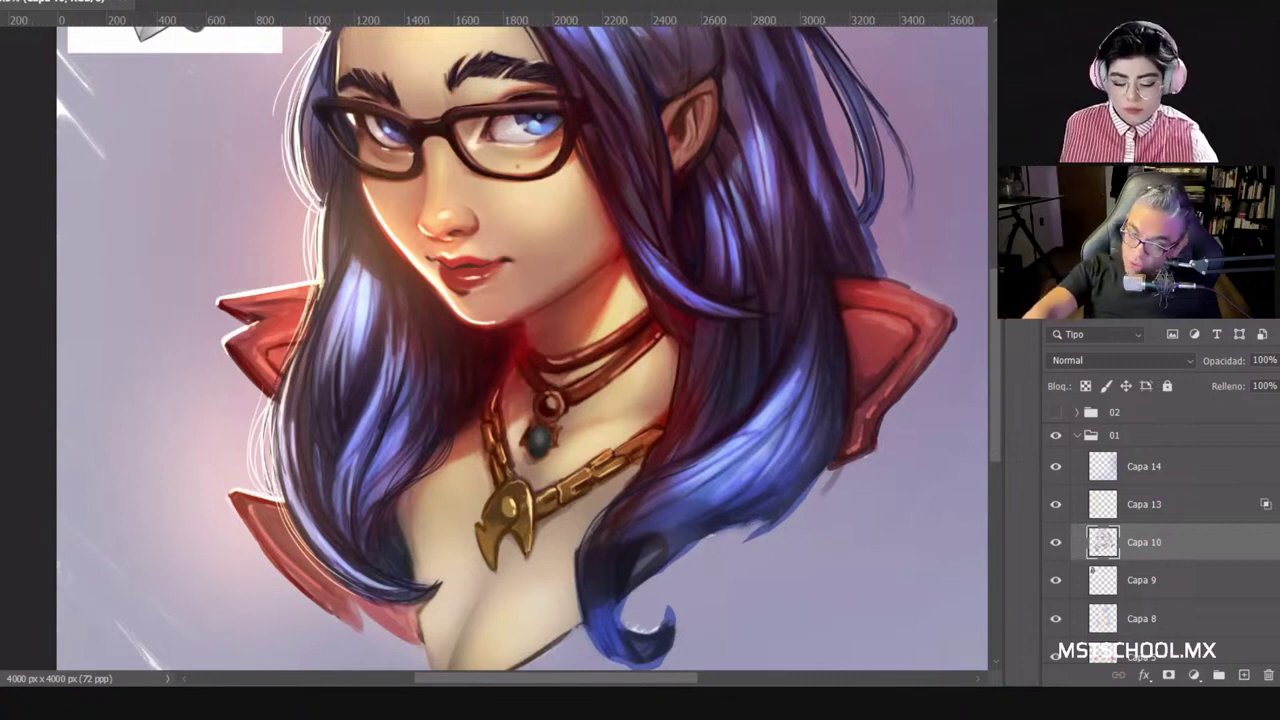
# Step: Set the brush to 34 px and paint strands and a cleaner lower edge on the large hair lock on the portrait's right side
pyautogui.rightClick(842, 457)
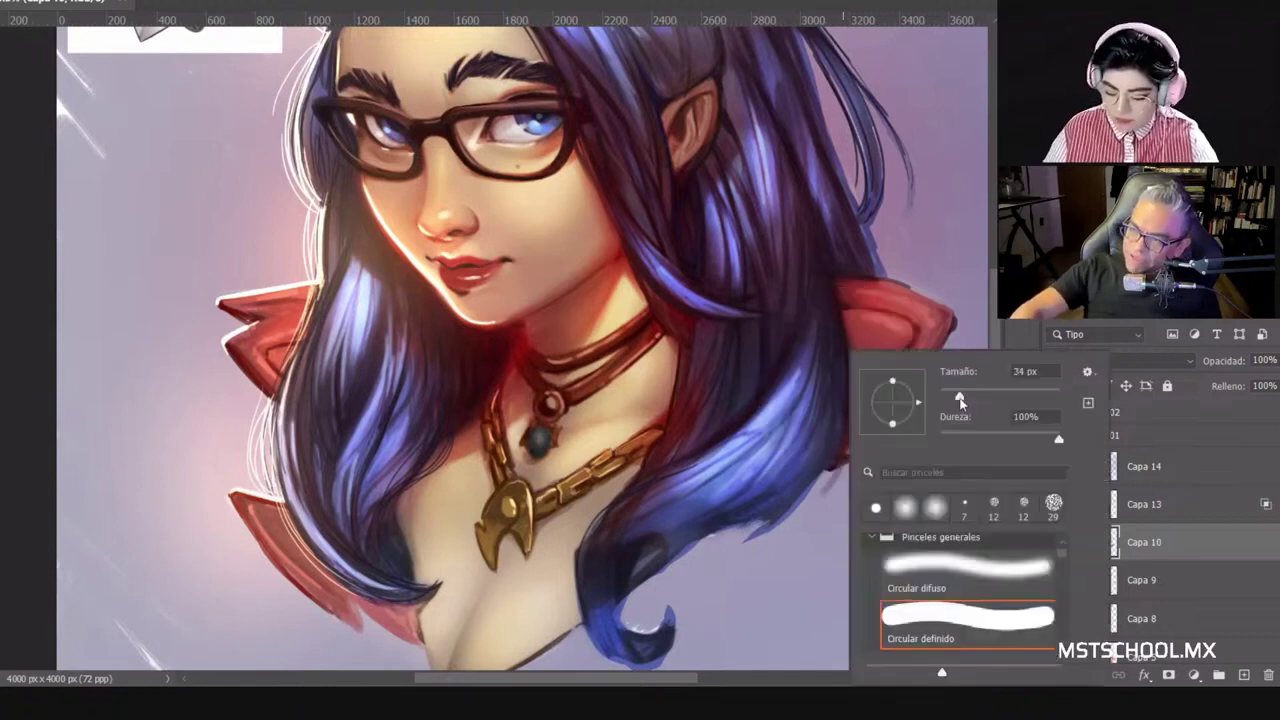
pyautogui.press('Return')
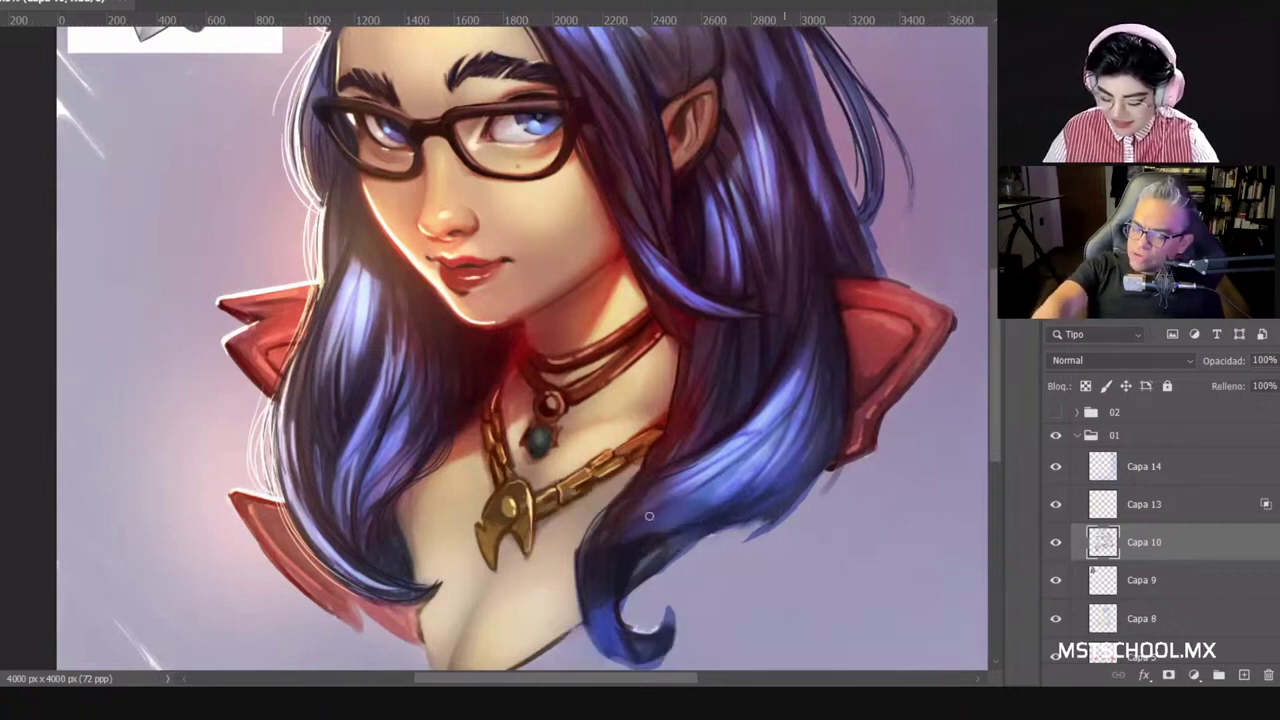
pyautogui.moveTo(678, 496); pyautogui.dragTo(750, 453)
pyautogui.moveTo(710, 521)
pyautogui.mouseDown()
pyautogui.moveTo(810, 379)
pyautogui.moveTo(800, 405)
pyautogui.mouseUp()
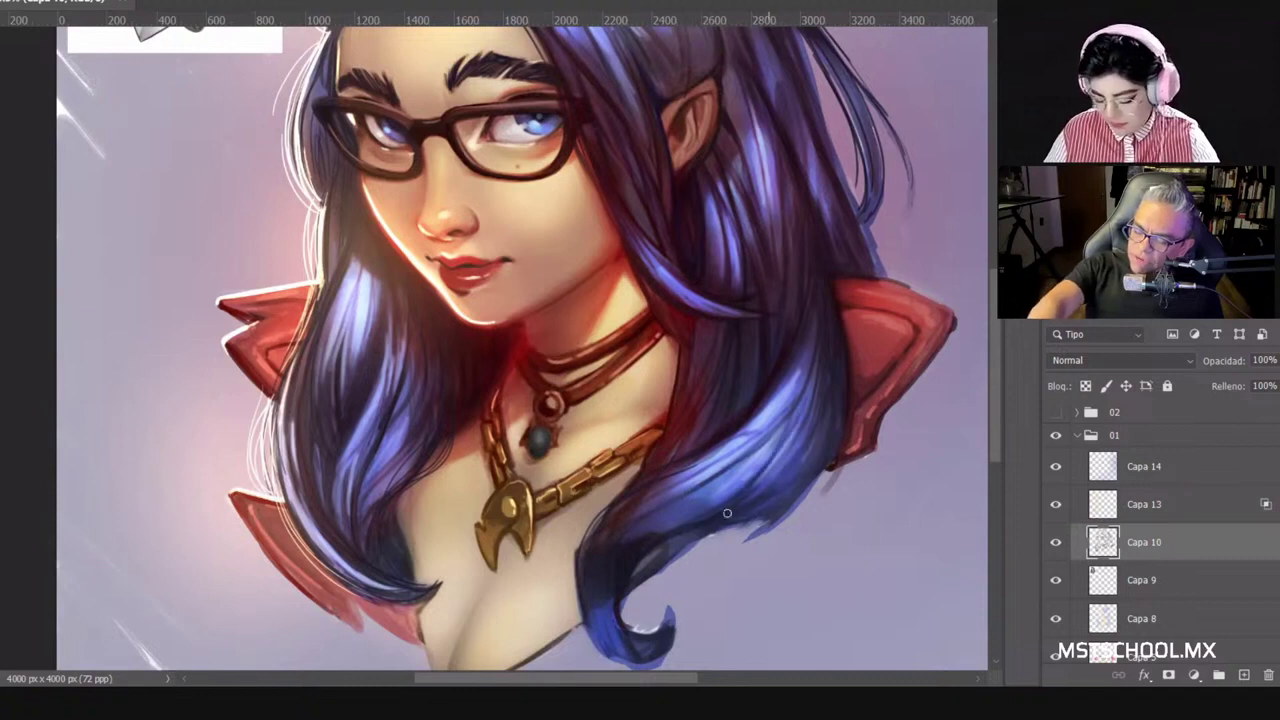
pyautogui.moveTo(730, 527)
pyautogui.mouseDown()
pyautogui.moveTo(838, 421)
pyautogui.moveTo(807, 502)
pyautogui.moveTo(790, 514)
pyautogui.moveTo(826, 472)
pyautogui.moveTo(686, 547)
pyautogui.mouseUp()
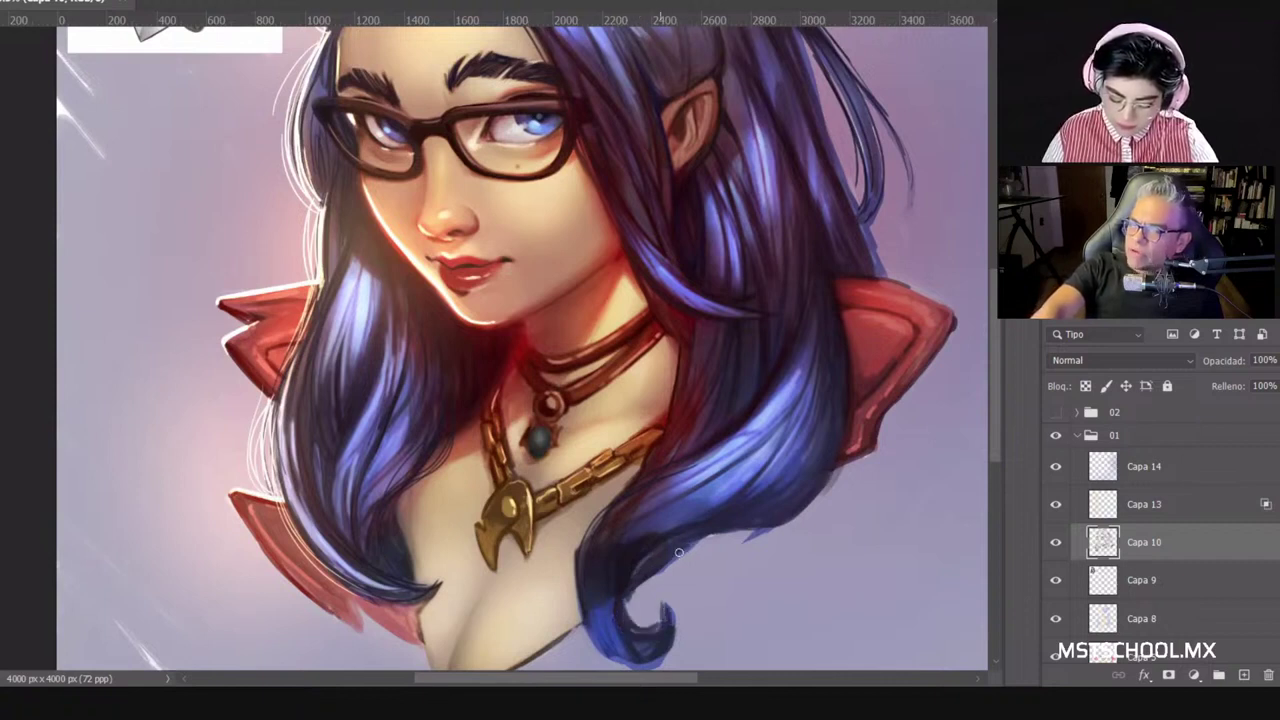
# Step: Paint over the light rim along the outer edge of the hair lock beside the portrait's lower left collar
pyautogui.moveTo(308, 534); pyautogui.dragTo(382, 592)
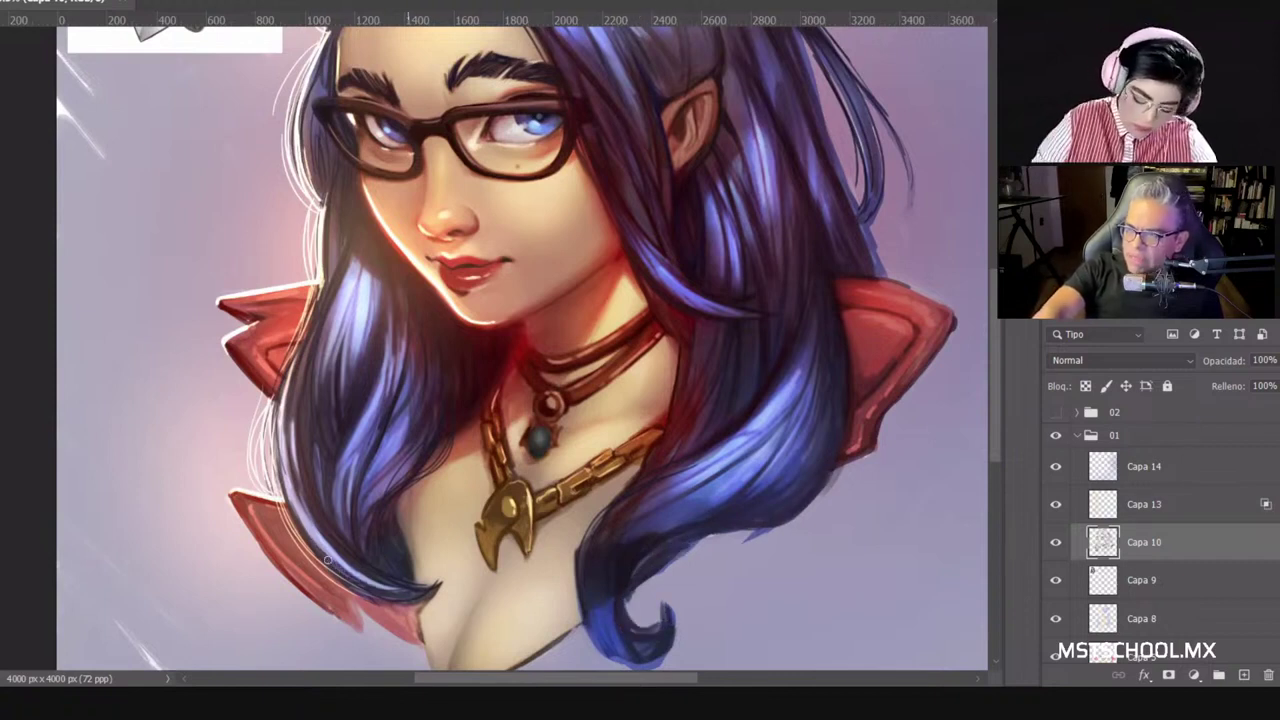
pyautogui.moveTo(294, 500); pyautogui.dragTo(384, 590)
pyautogui.moveTo(292, 418); pyautogui.dragTo(315, 506)
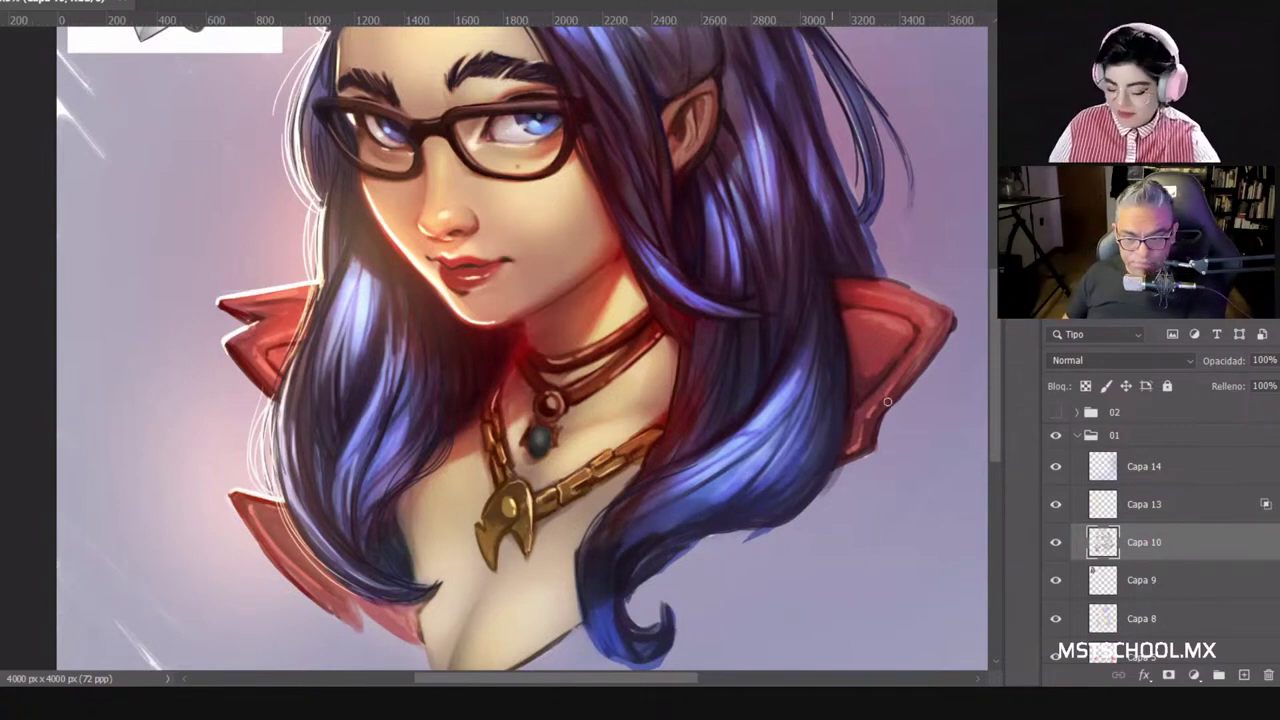
# Step: Paint darker strands into the curled tip of the right hair lock, sampling a colour from the lock for its outer edge
pyautogui.moveTo(878, 429); pyautogui.dragTo(909, 328)
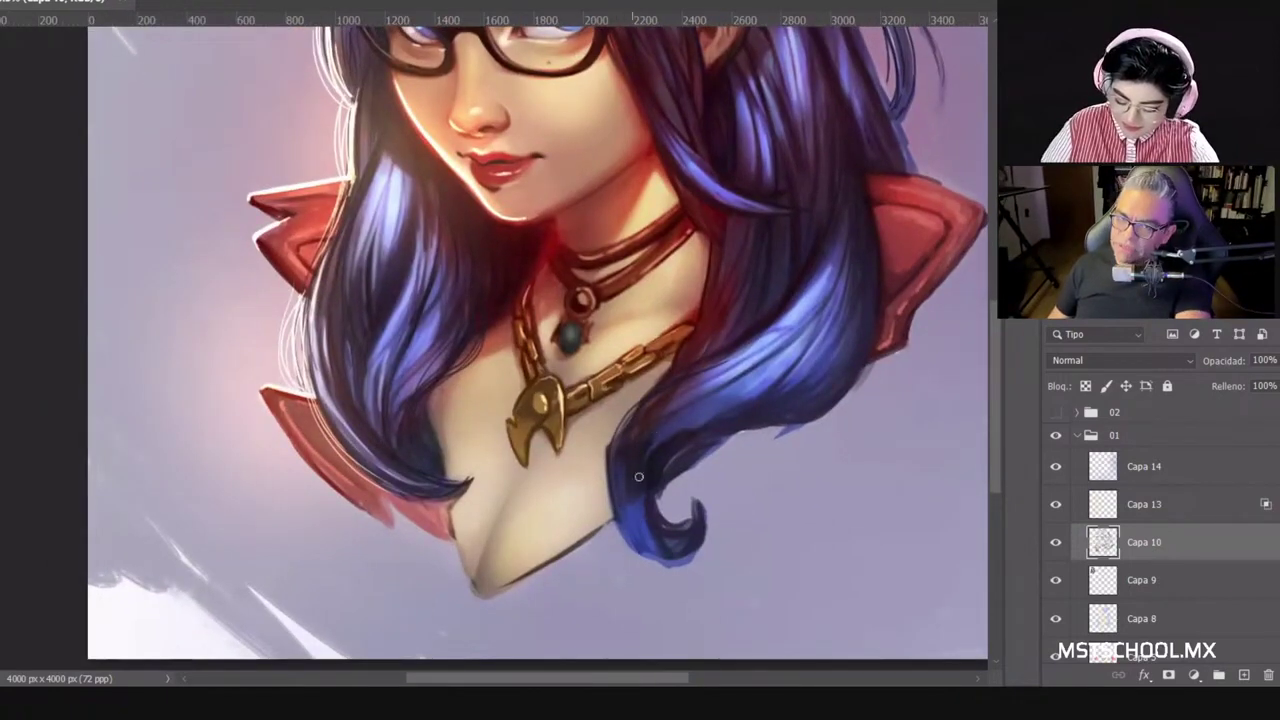
pyautogui.moveTo(652, 450); pyautogui.dragTo(635, 497)
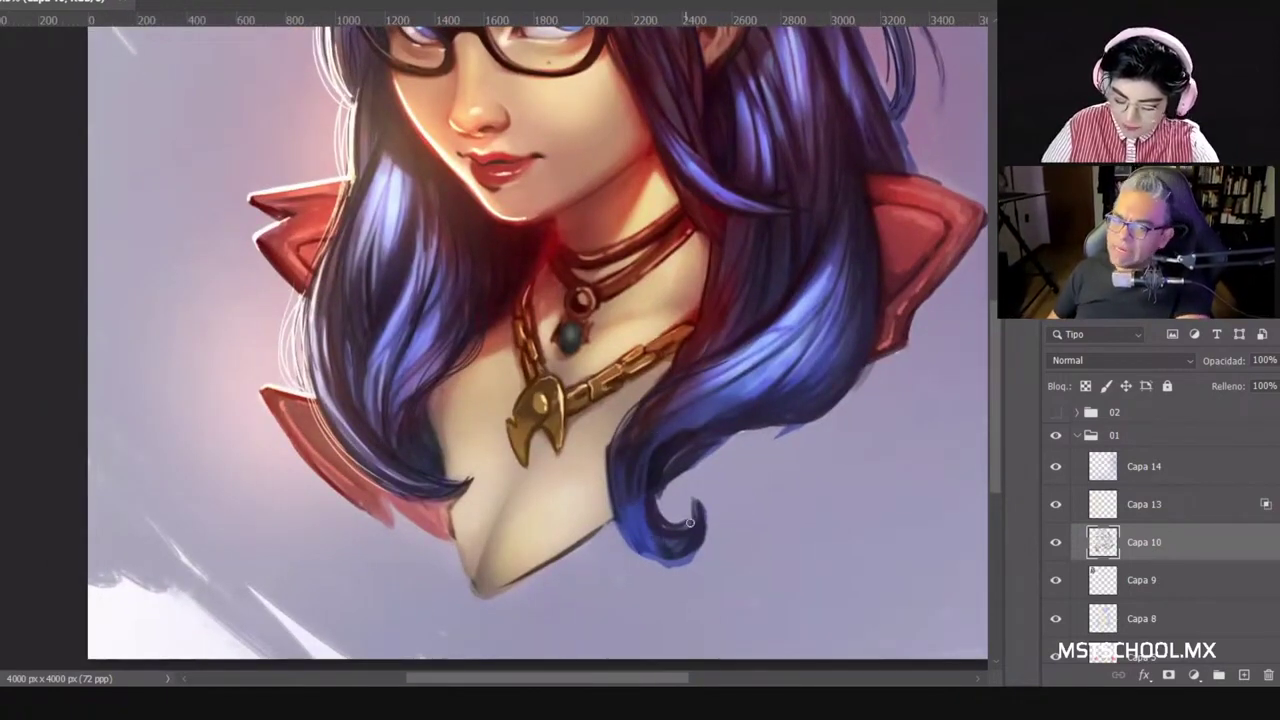
pyautogui.keyDown('alt'); pyautogui.click(801, 278); pyautogui.keyUp('alt')
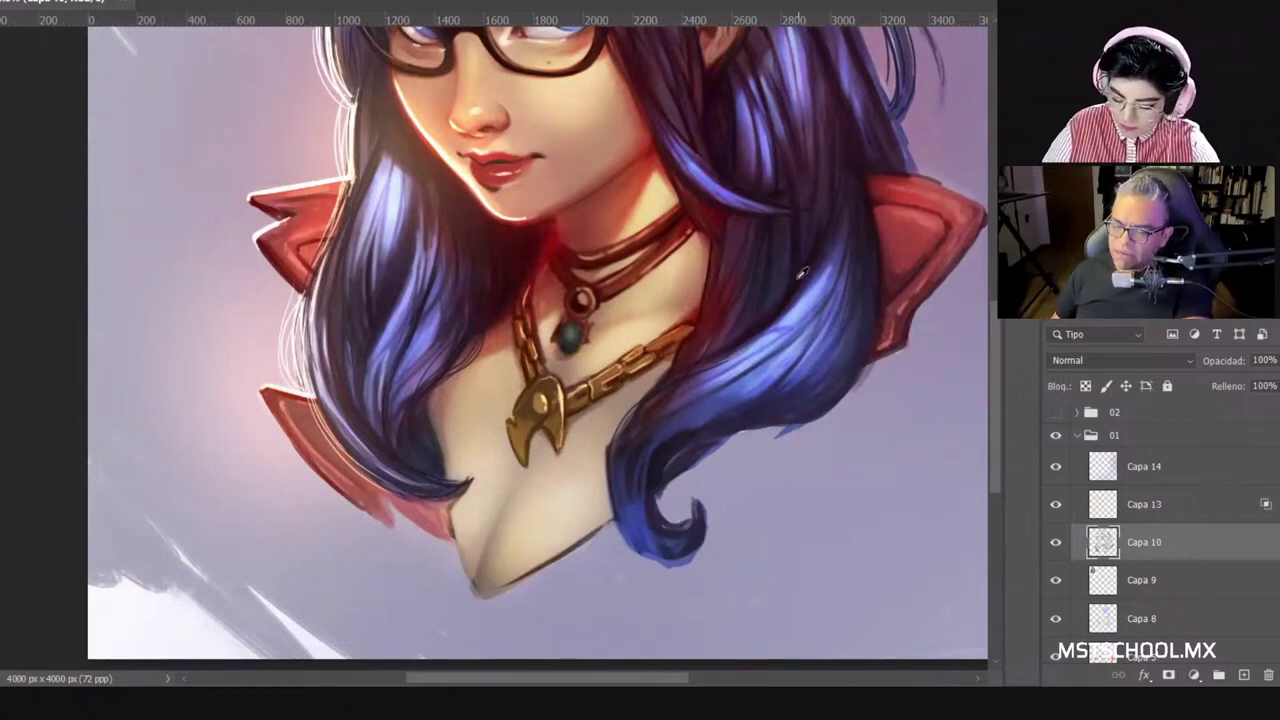
pyautogui.moveTo(611, 495); pyautogui.dragTo(632, 550)
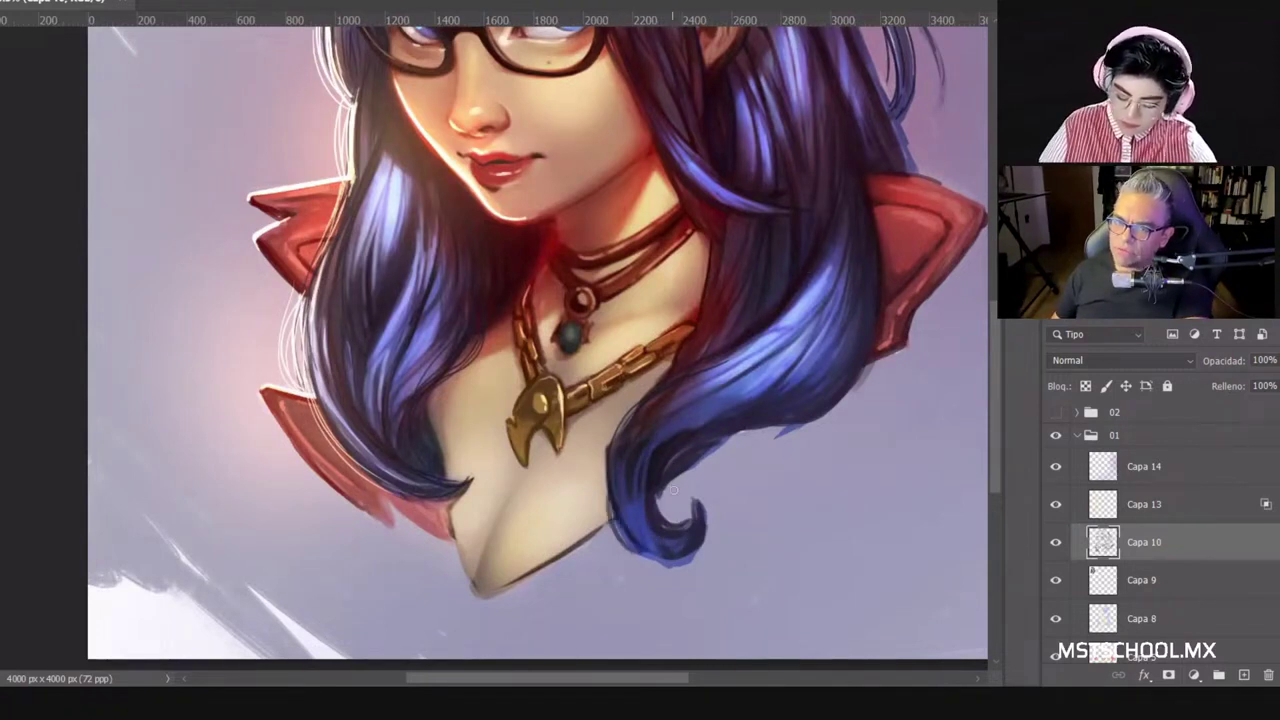
# Step: Set the brush to 12 px and define the curled hair tip with a fine outline and inner strands
pyautogui.rightClick(675, 463)
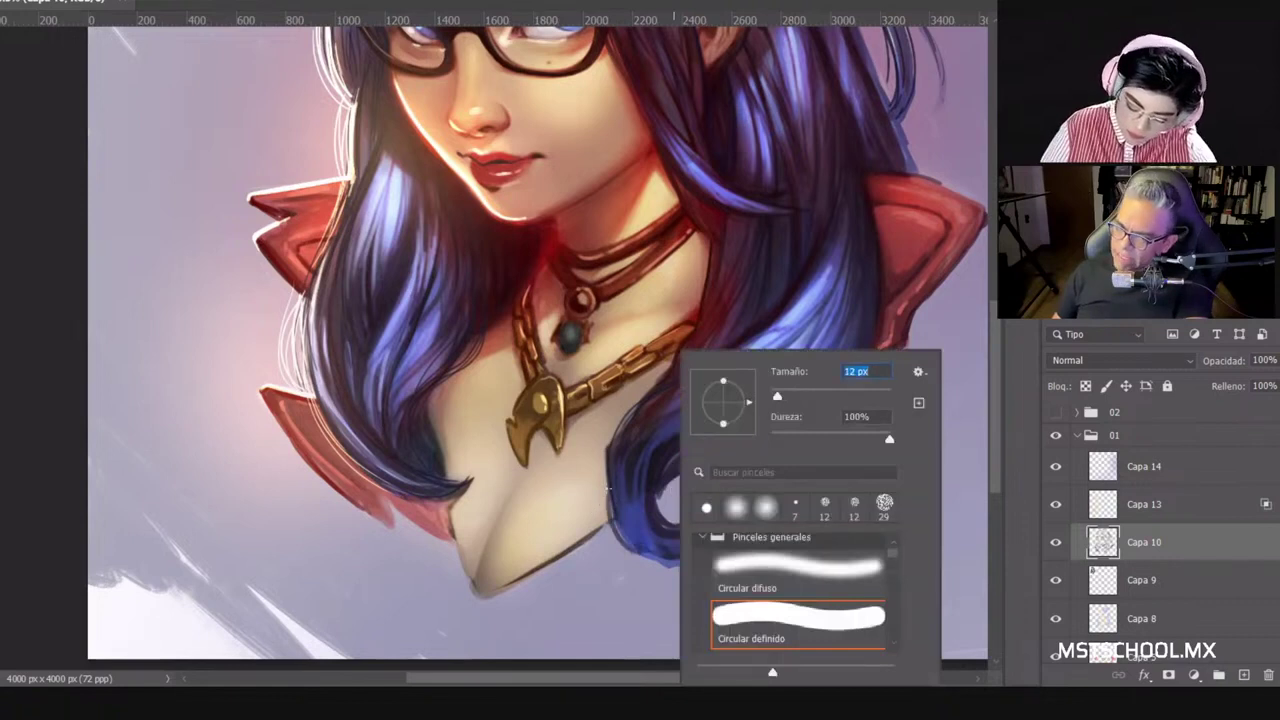
pyautogui.press('Return')
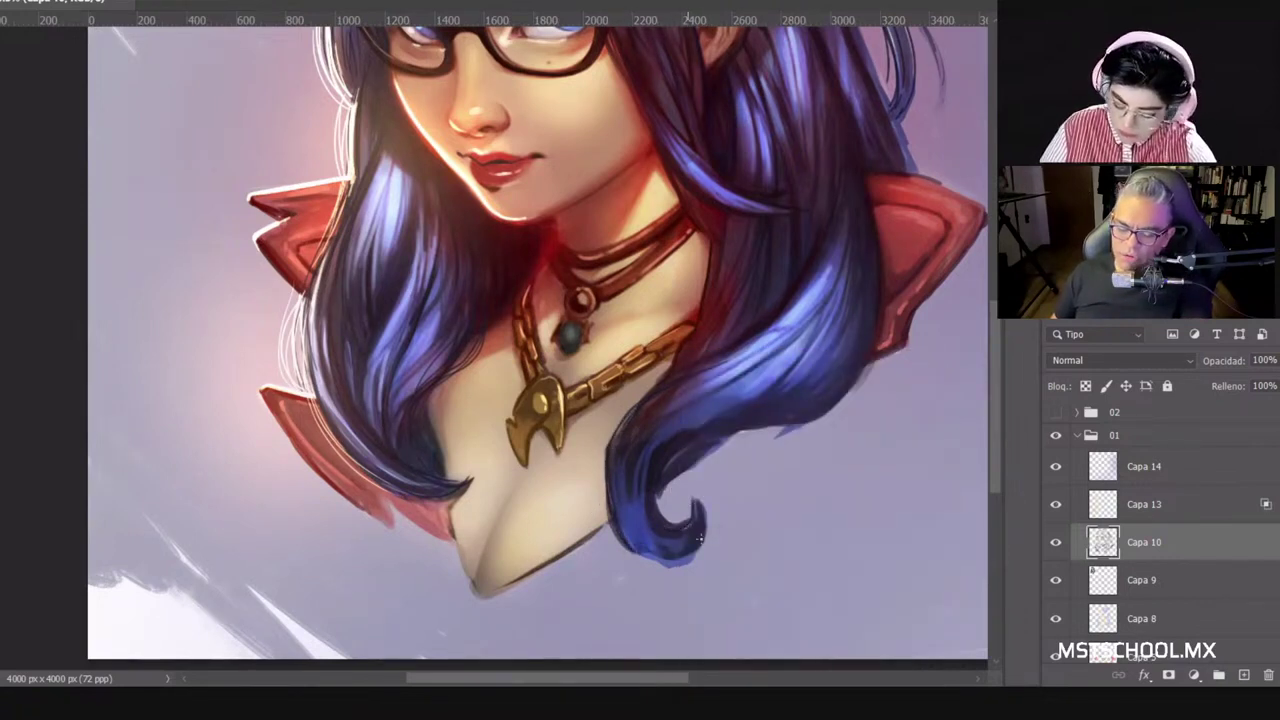
pyautogui.moveTo(698, 506)
pyautogui.mouseDown()
pyautogui.moveTo(695, 552)
pyautogui.moveTo(634, 562)
pyautogui.mouseUp()
pyautogui.moveTo(632, 504); pyautogui.dragTo(696, 544)
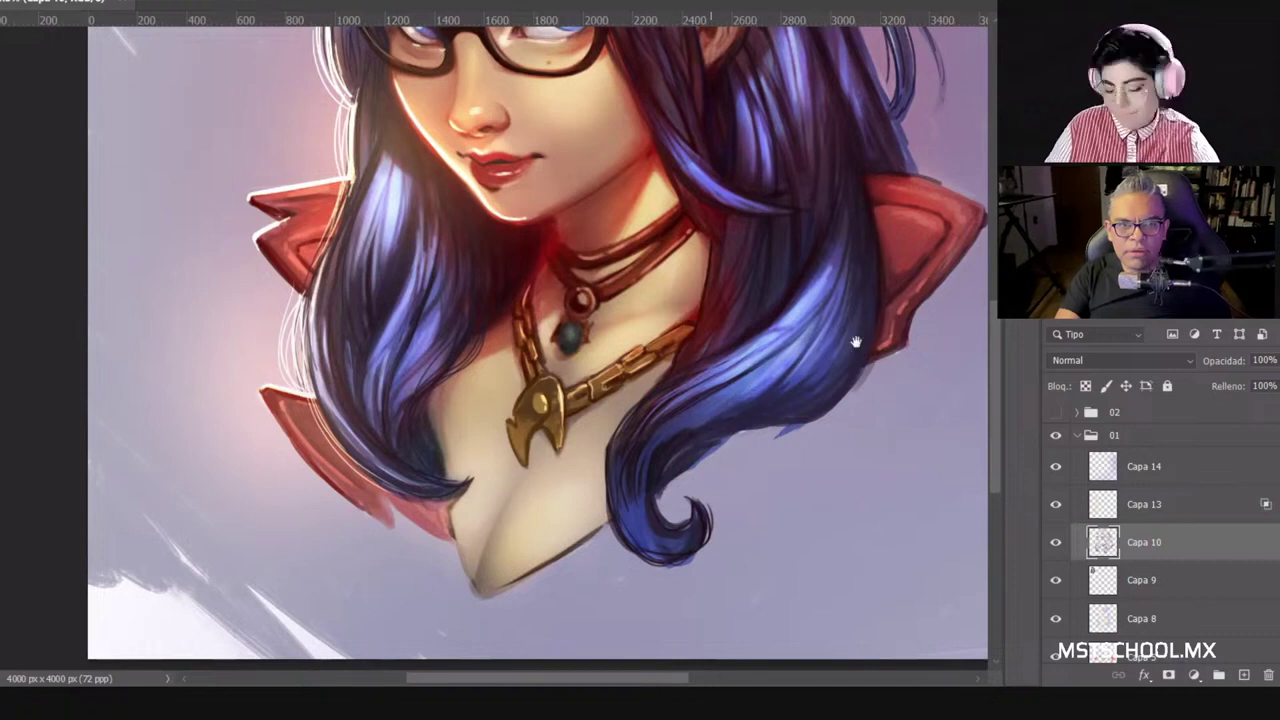
# Step: Add fine strands to the hair lock on the portrait's left side and look over the face and upper hair
pyautogui.moveTo(849, 420); pyautogui.dragTo(842, 492)
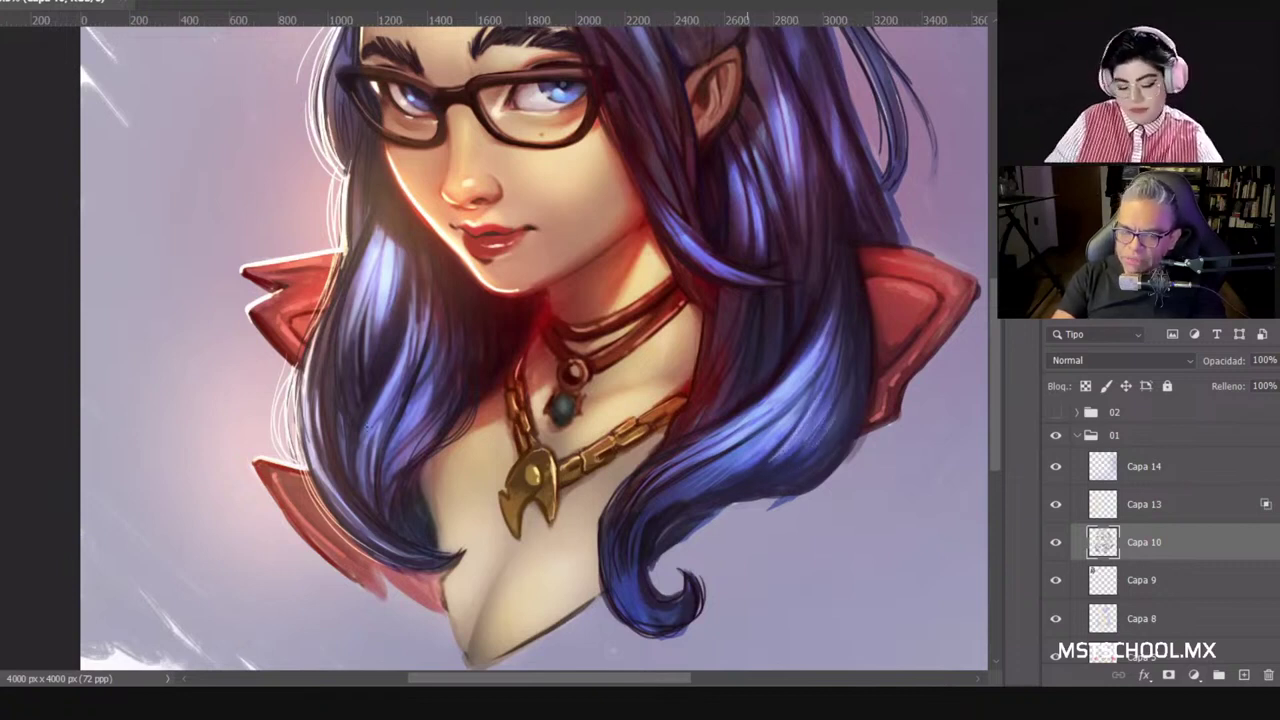
pyautogui.moveTo(382, 422); pyautogui.dragTo(410, 354)
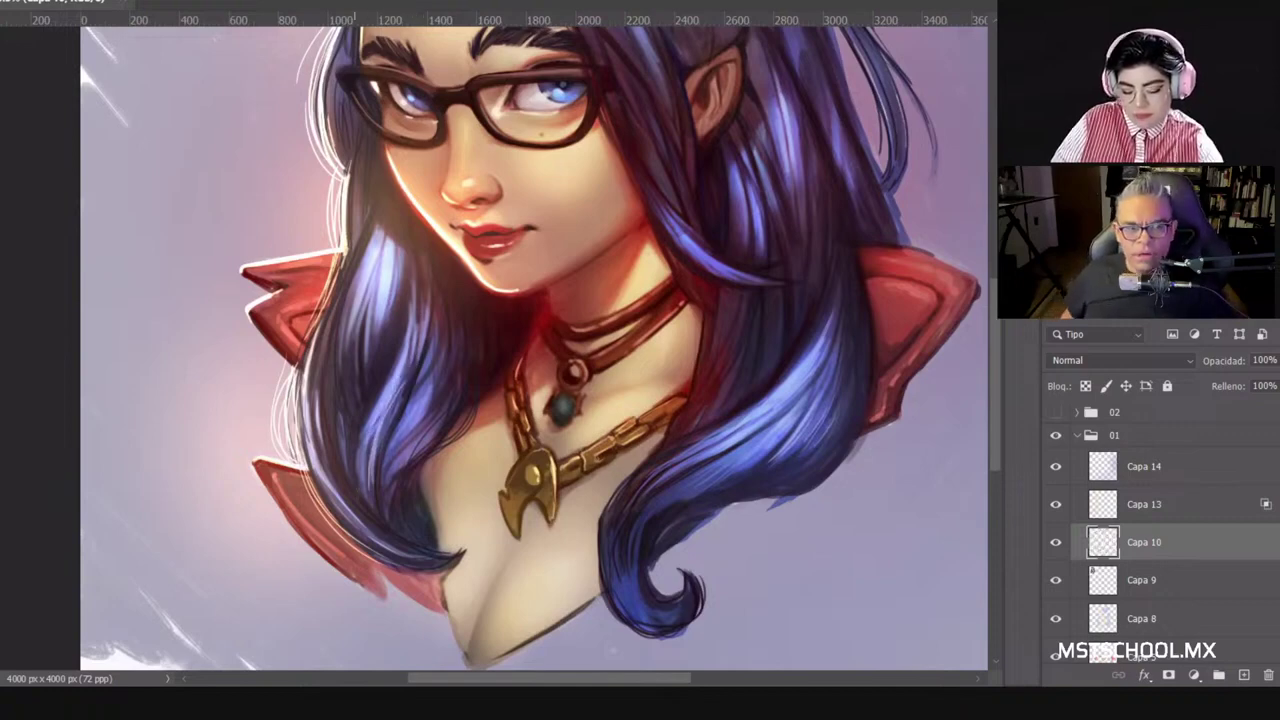
pyautogui.moveTo(884, 180); pyautogui.dragTo(882, 328)
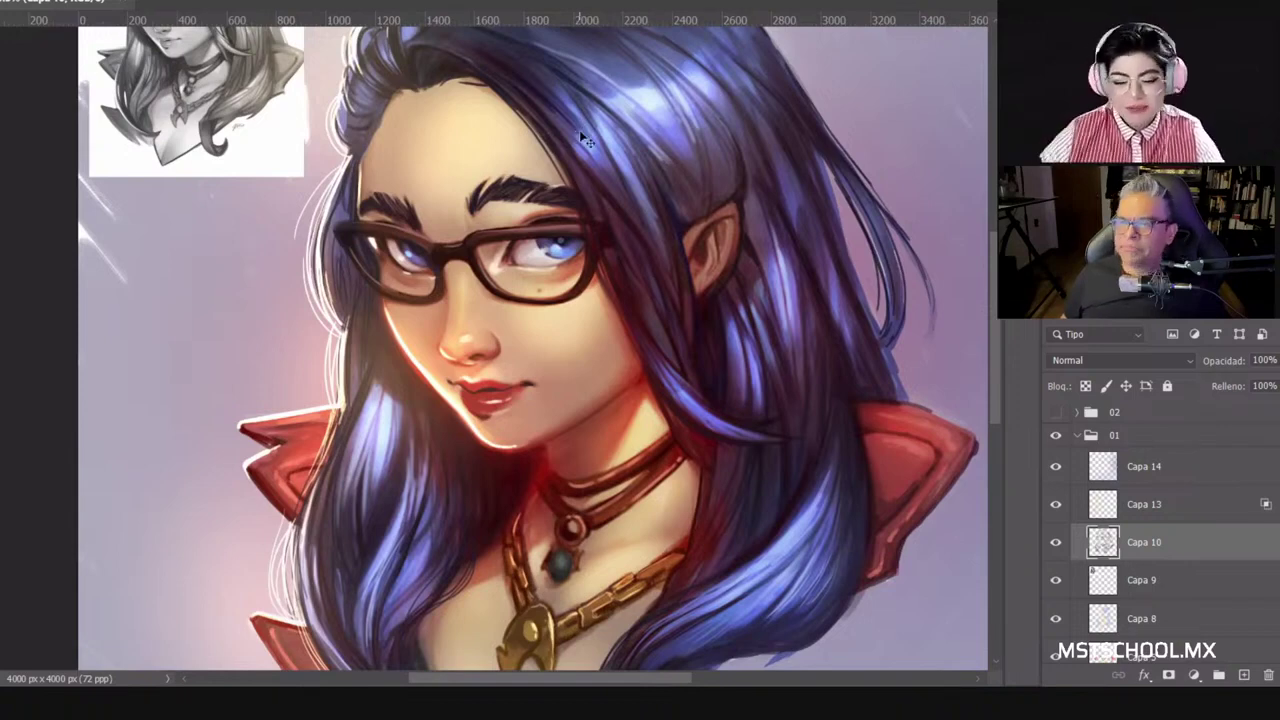
pyautogui.scroll(-3, 579, 130)
pyautogui.scroll(2, 579, 130)
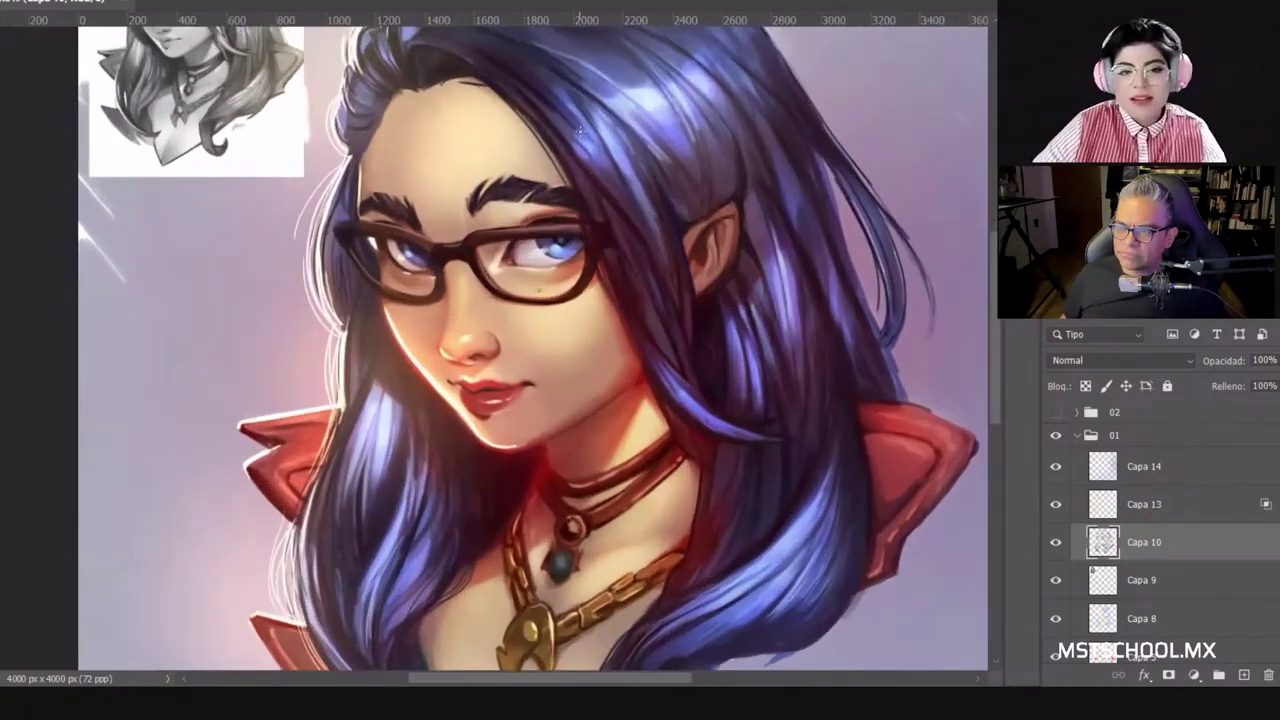
pyautogui.scroll(3, 630, 190)
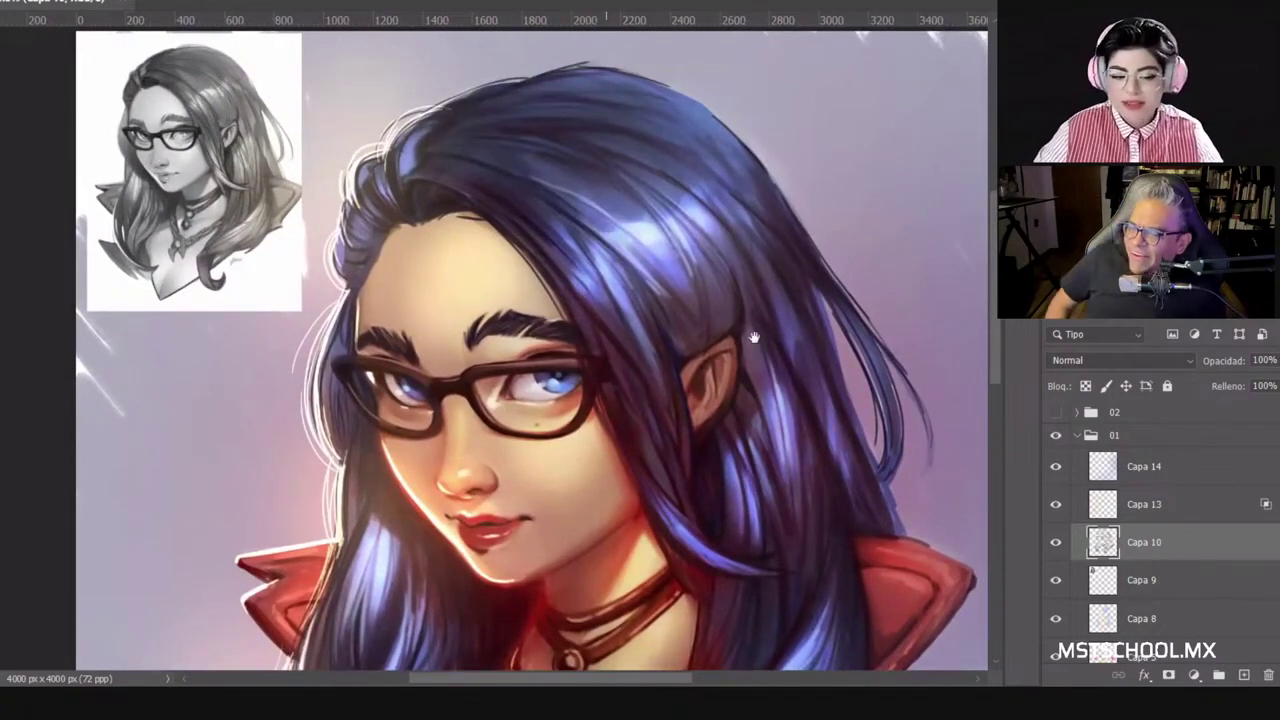
pyautogui.moveTo(652, 230); pyautogui.dragTo(600, 186)
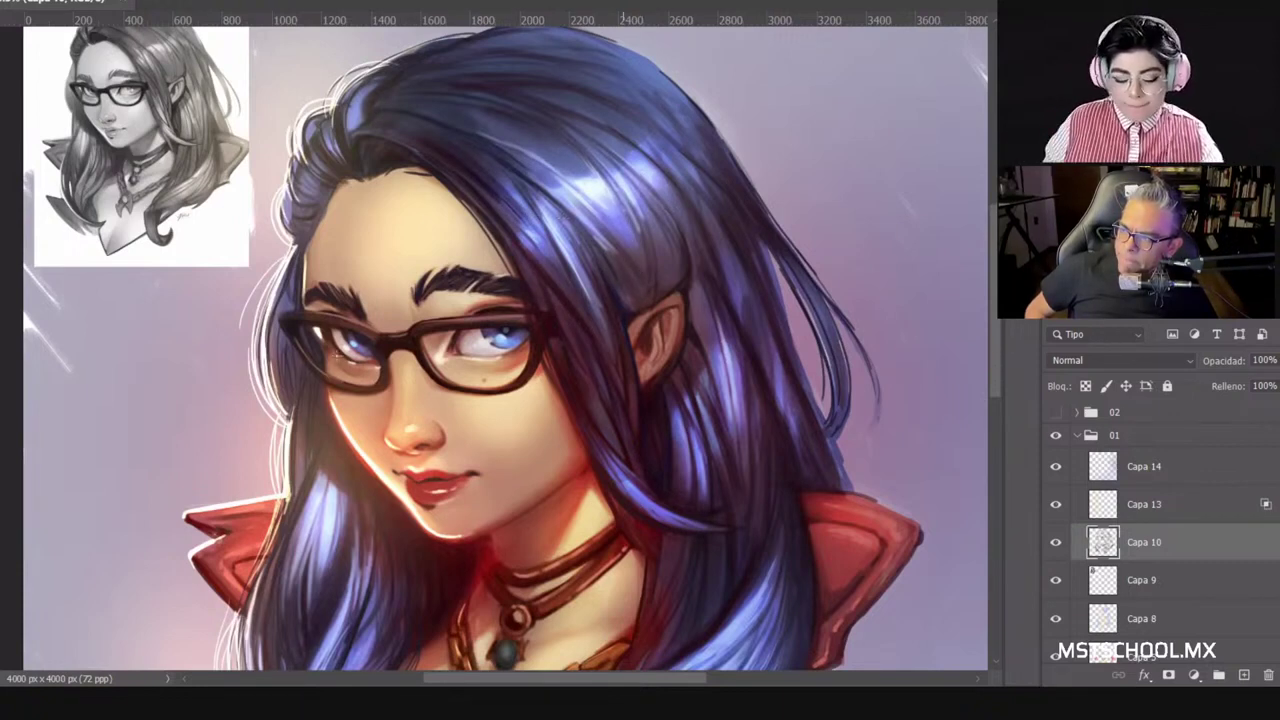
pyautogui.scroll(-4, 397, 304)
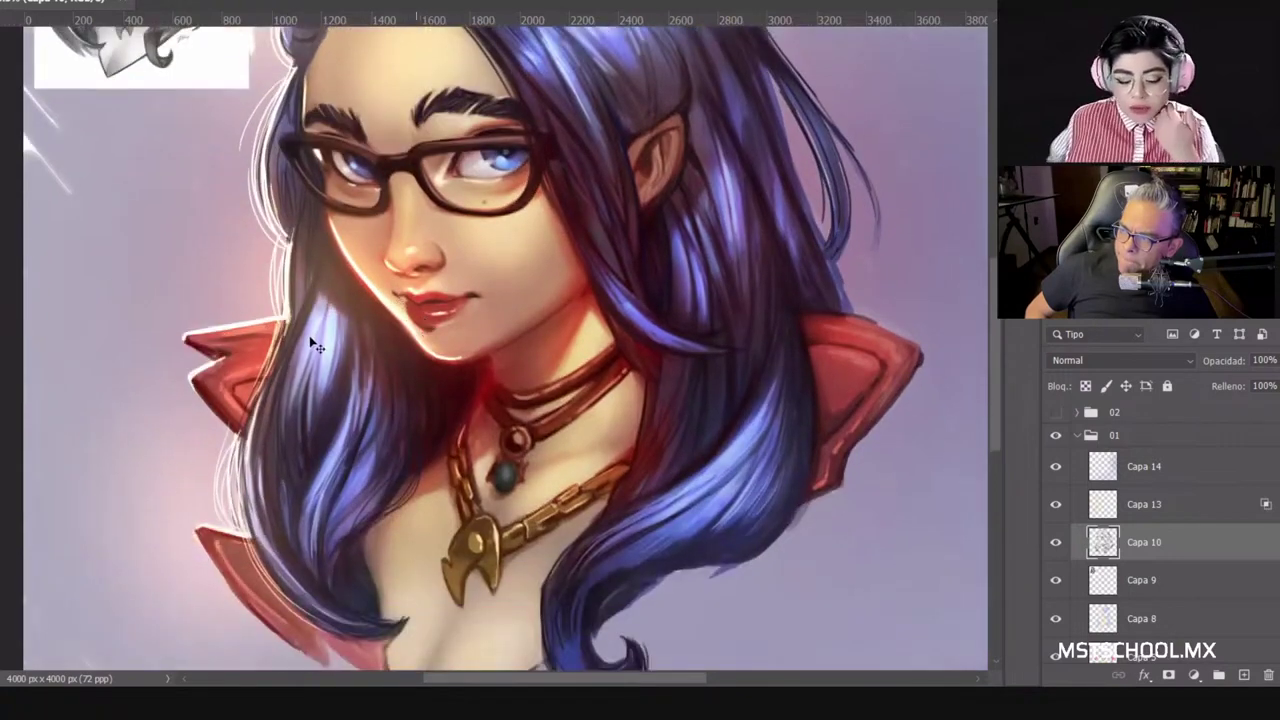
pyautogui.scroll(3, 300, 338)
pyautogui.scroll(3, 296, 338)
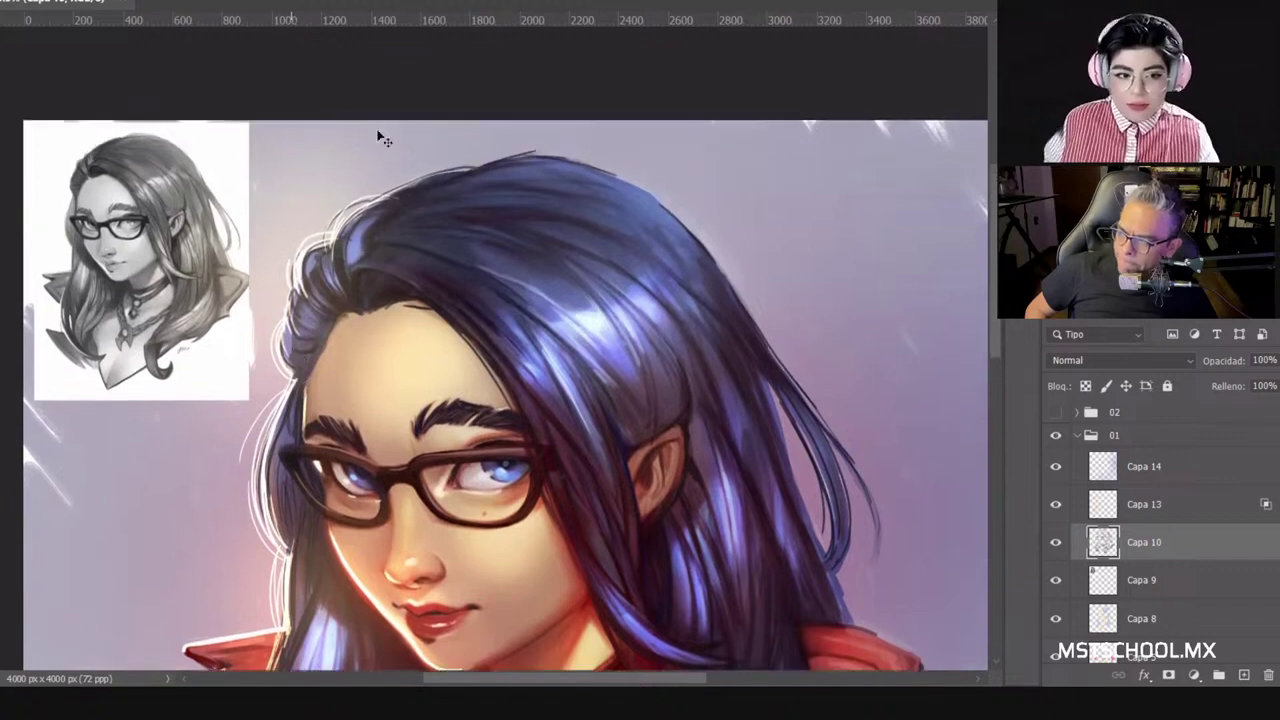
# Step: Open the blending options of the Linear Dodge (Add) layer Capa 13, review the Transparency Shapes Layer option, and accept the dialog
pyautogui.click(1210, 518)
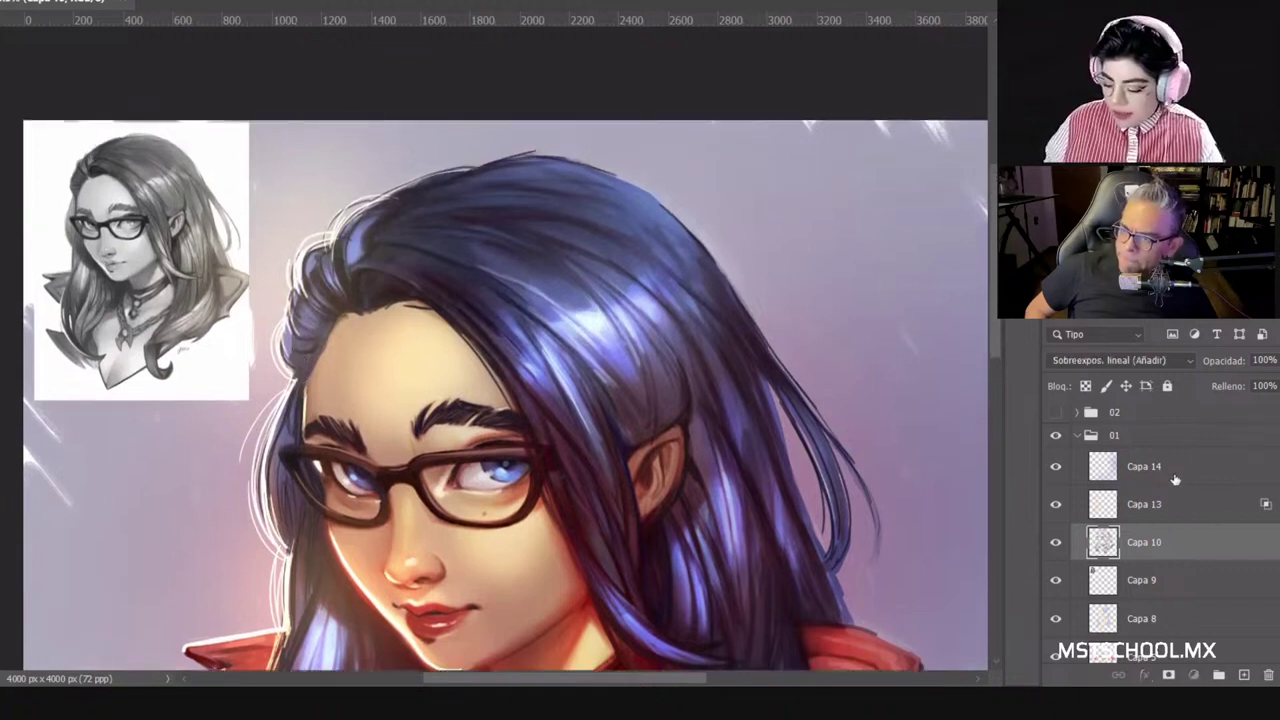
pyautogui.doubleClick(1256, 503)
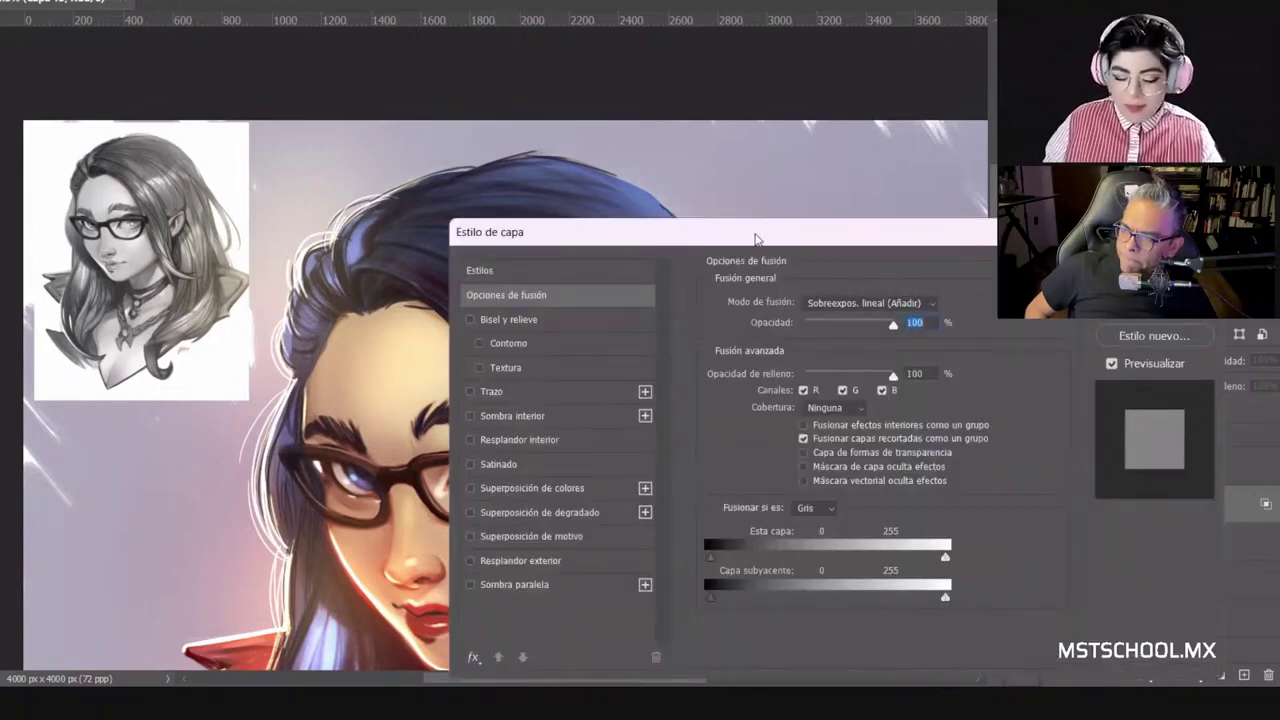
pyautogui.moveTo(748, 238); pyautogui.dragTo(547, 124)
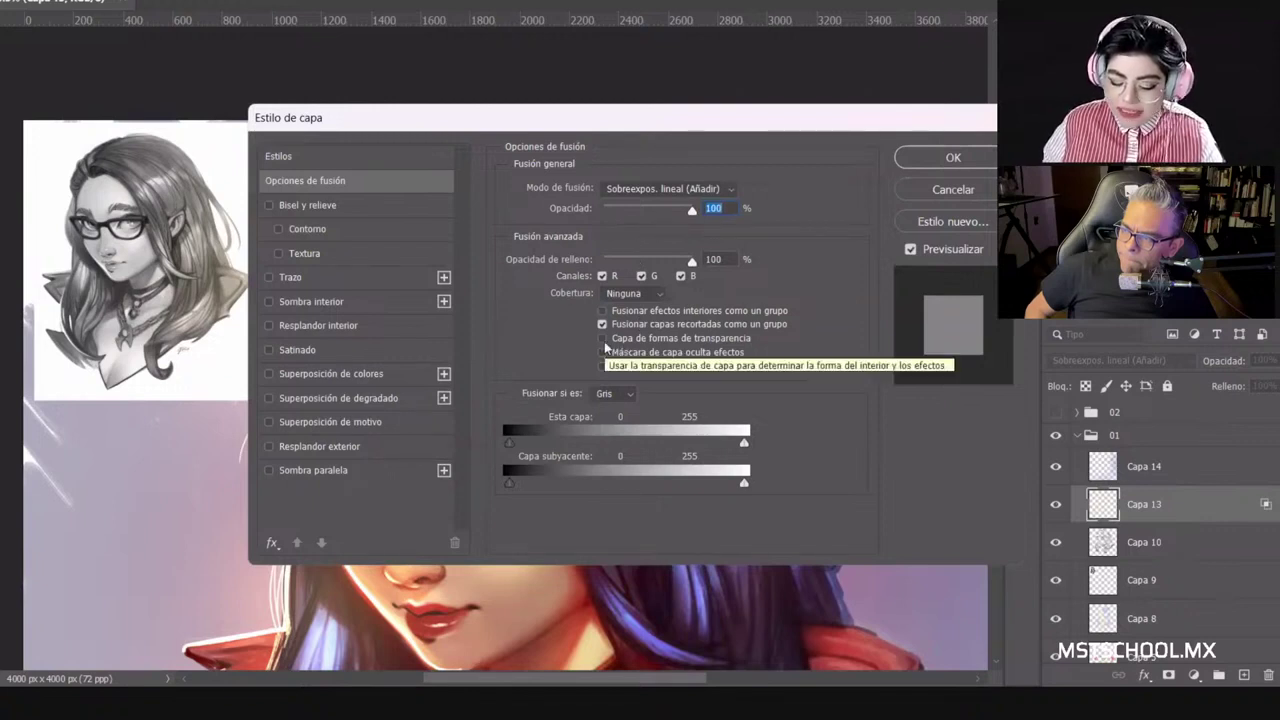
pyautogui.click(726, 336)
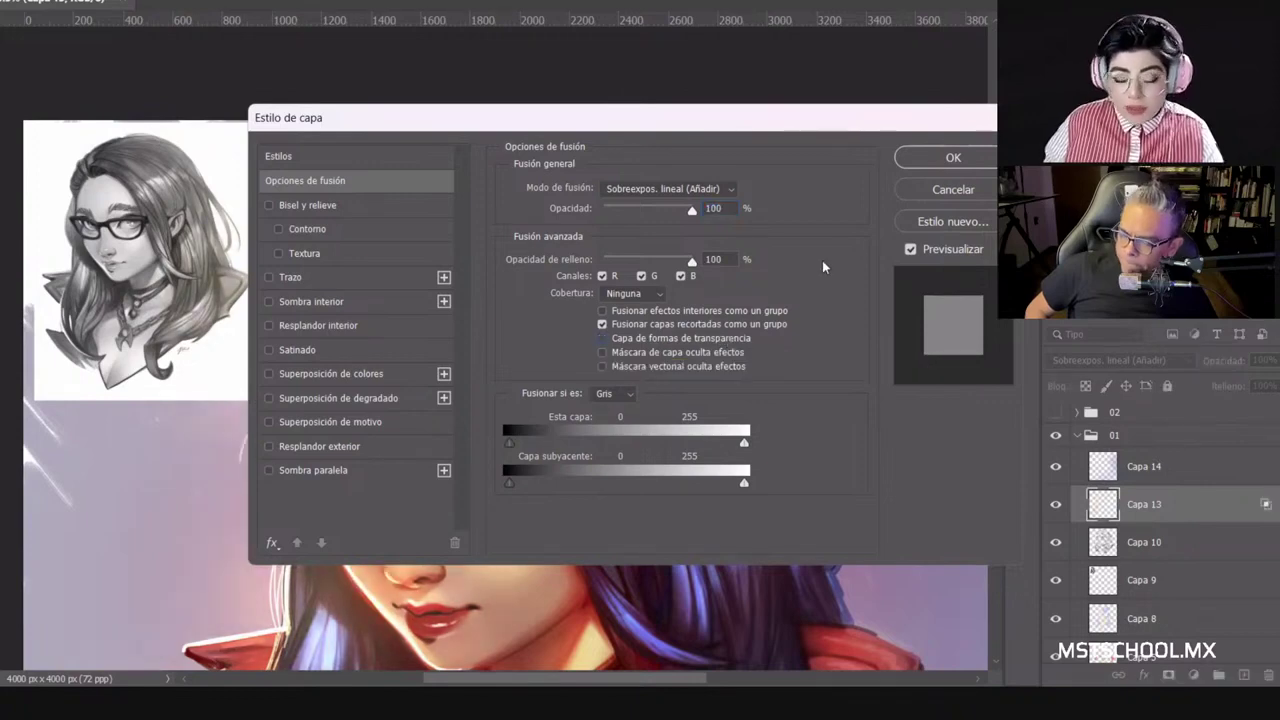
pyautogui.click(953, 158)
# Step: Set the brush to 388 px, try a soft glow on Capa 13 beside the glasses, and undo it
pyautogui.scroll(-5, 475, 375)
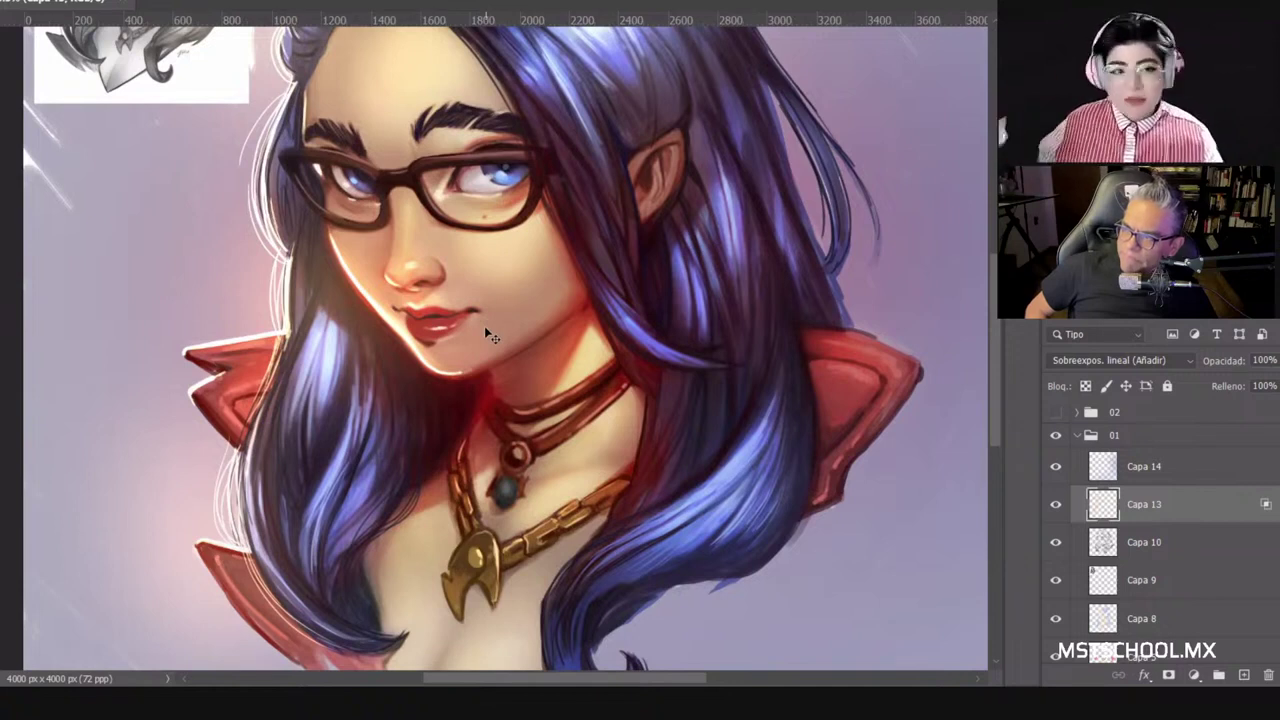
pyautogui.scroll(2, 462, 236)
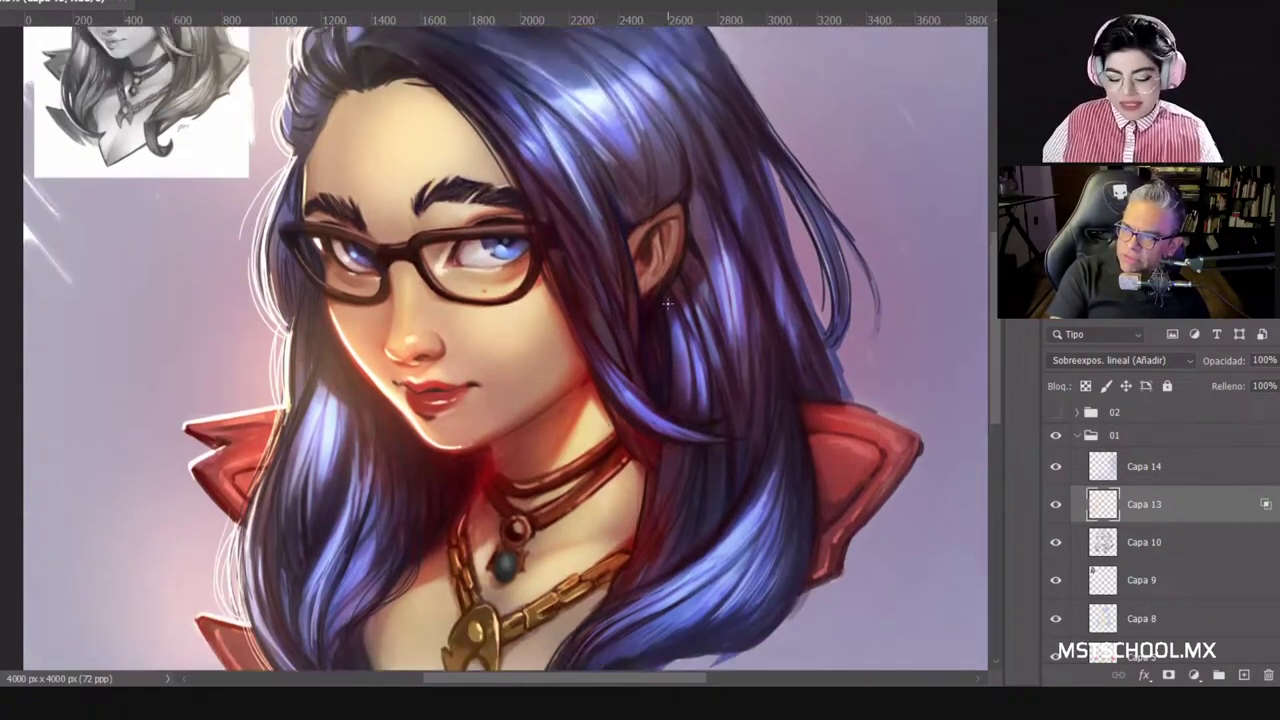
pyautogui.rightClick(668, 304)
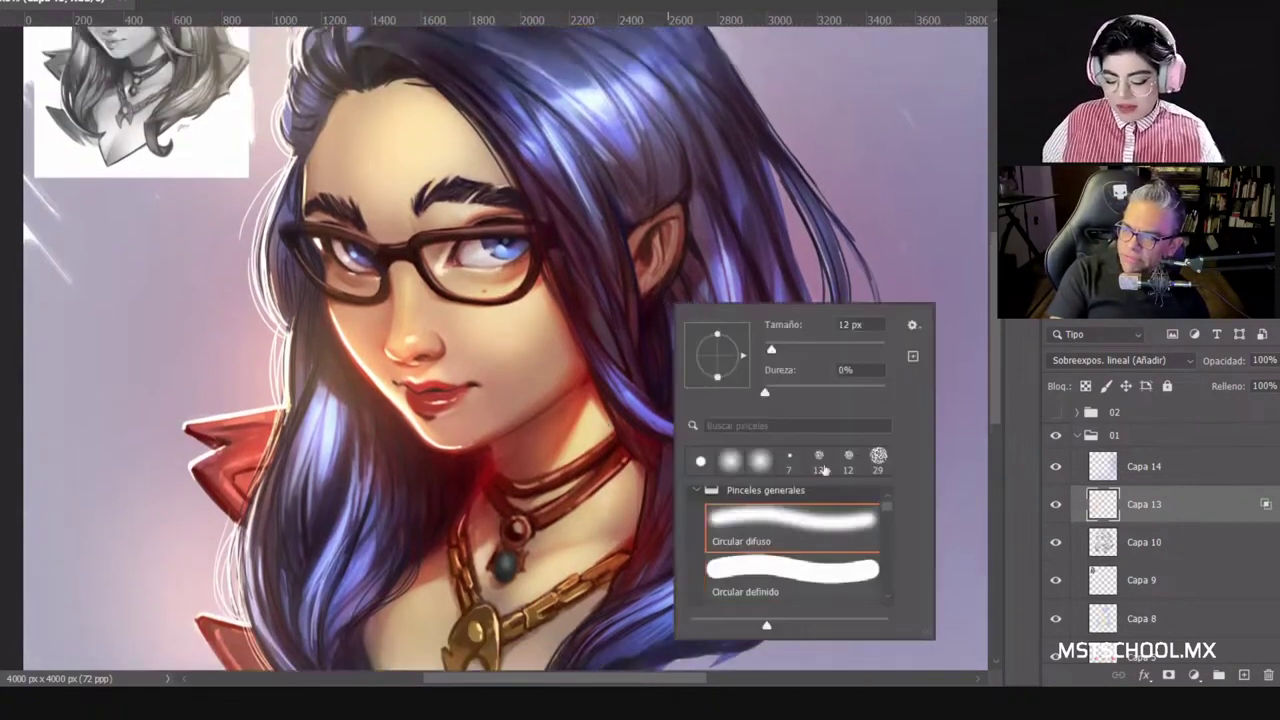
pyautogui.click(867, 348)
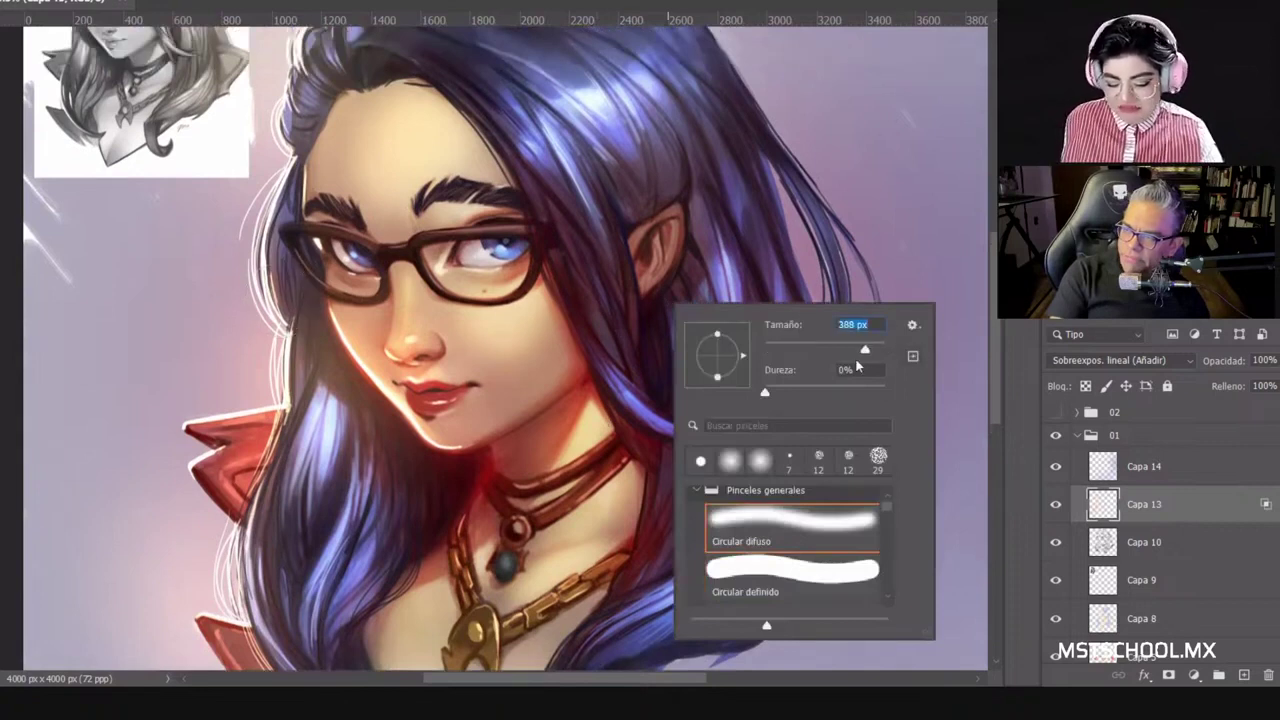
pyautogui.moveTo(318, 327); pyautogui.dragTo(319, 329)
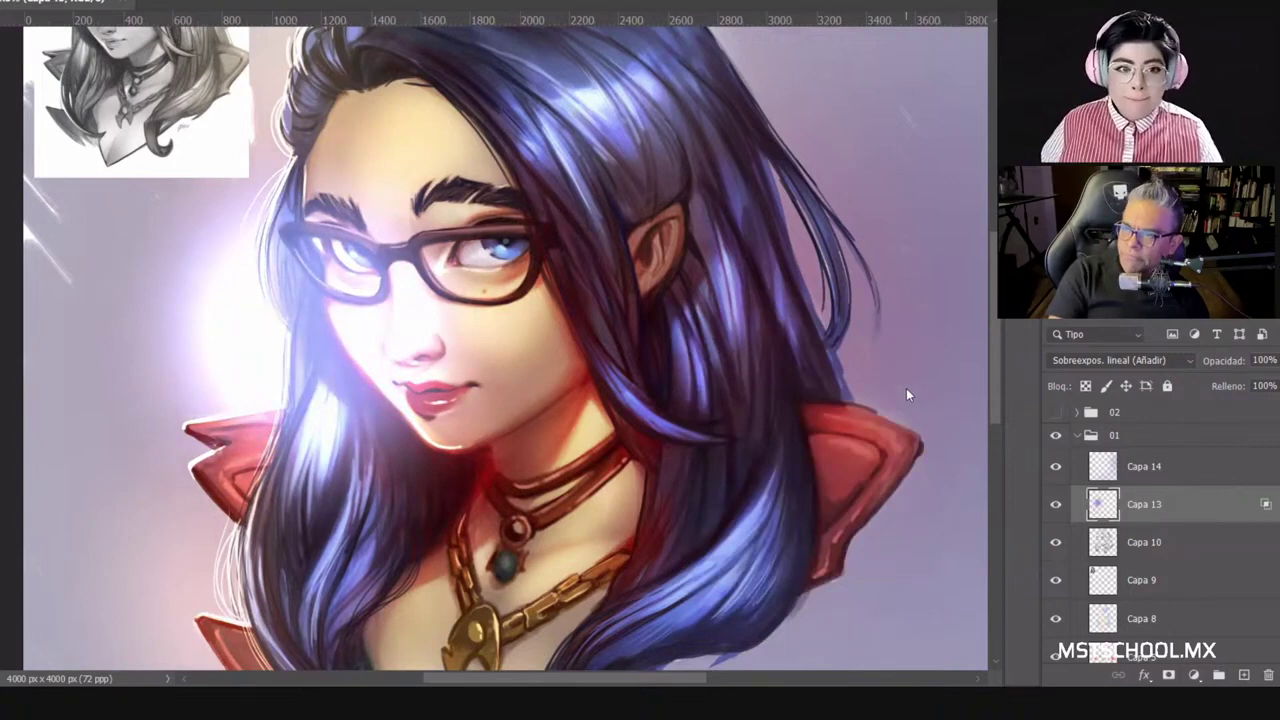
pyautogui.hotkey('ctrl', 'z')
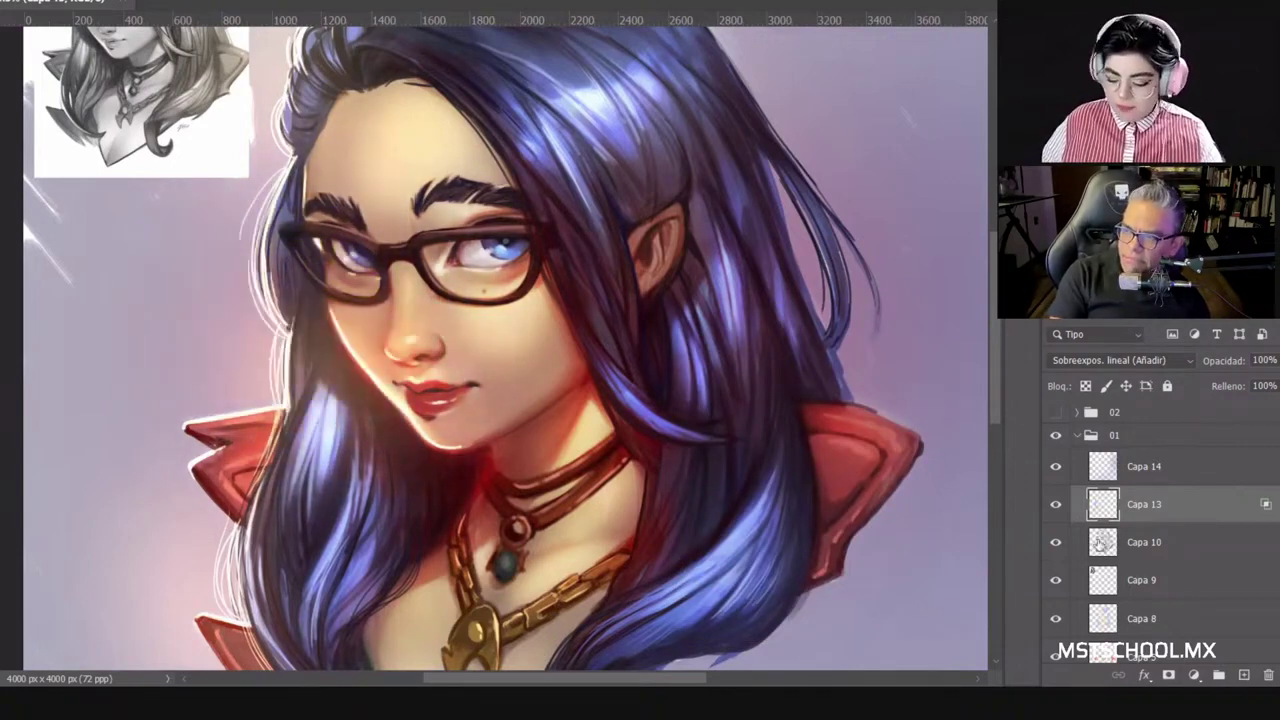
# Step: Switch Capa 13 off and on repeatedly to compare the portrait with and without its rim light and glow
pyautogui.click(1062, 518)
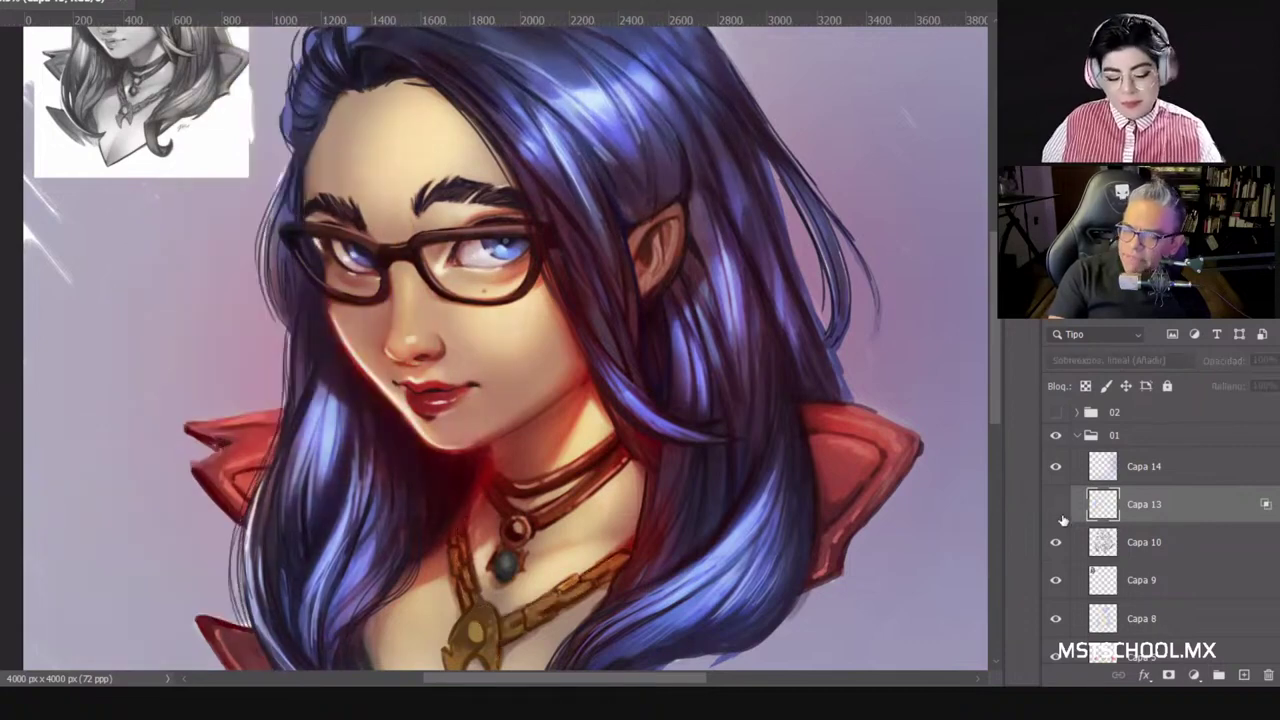
pyautogui.click(1062, 518)
pyautogui.click(1062, 518)
pyautogui.click(1062, 518)
pyautogui.click(1062, 518)
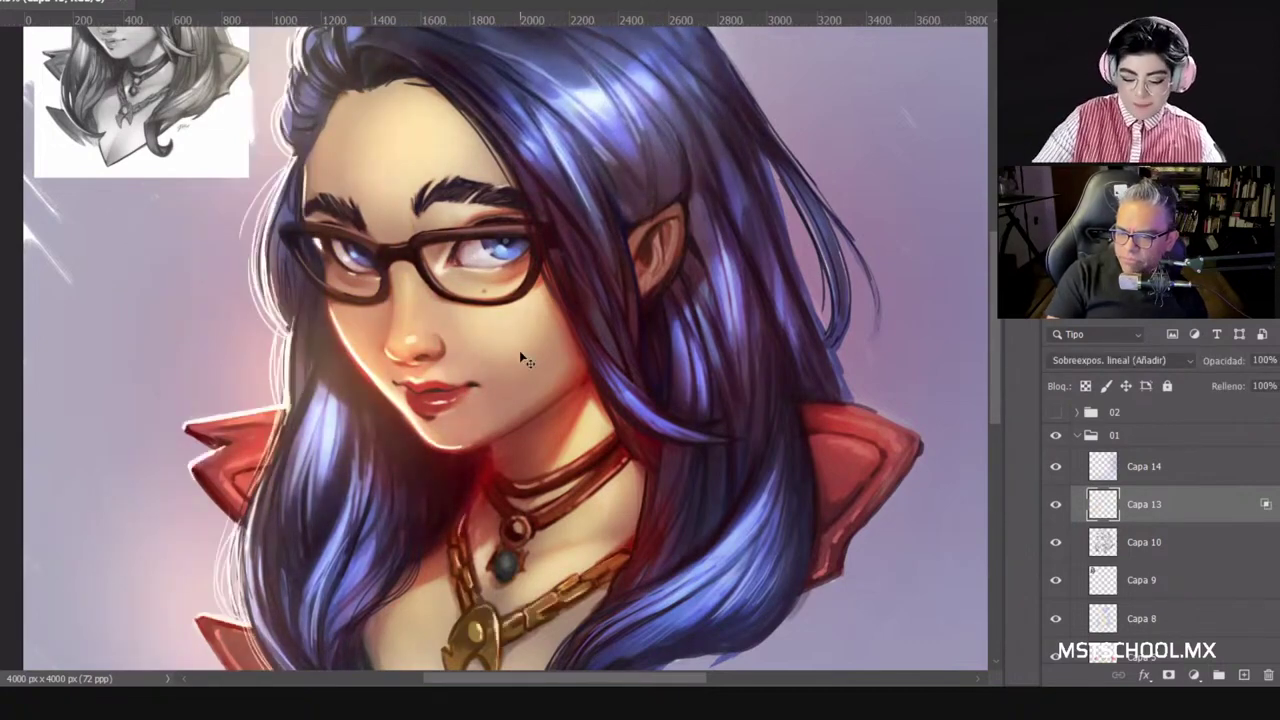
pyautogui.scroll(-2, 519, 350)
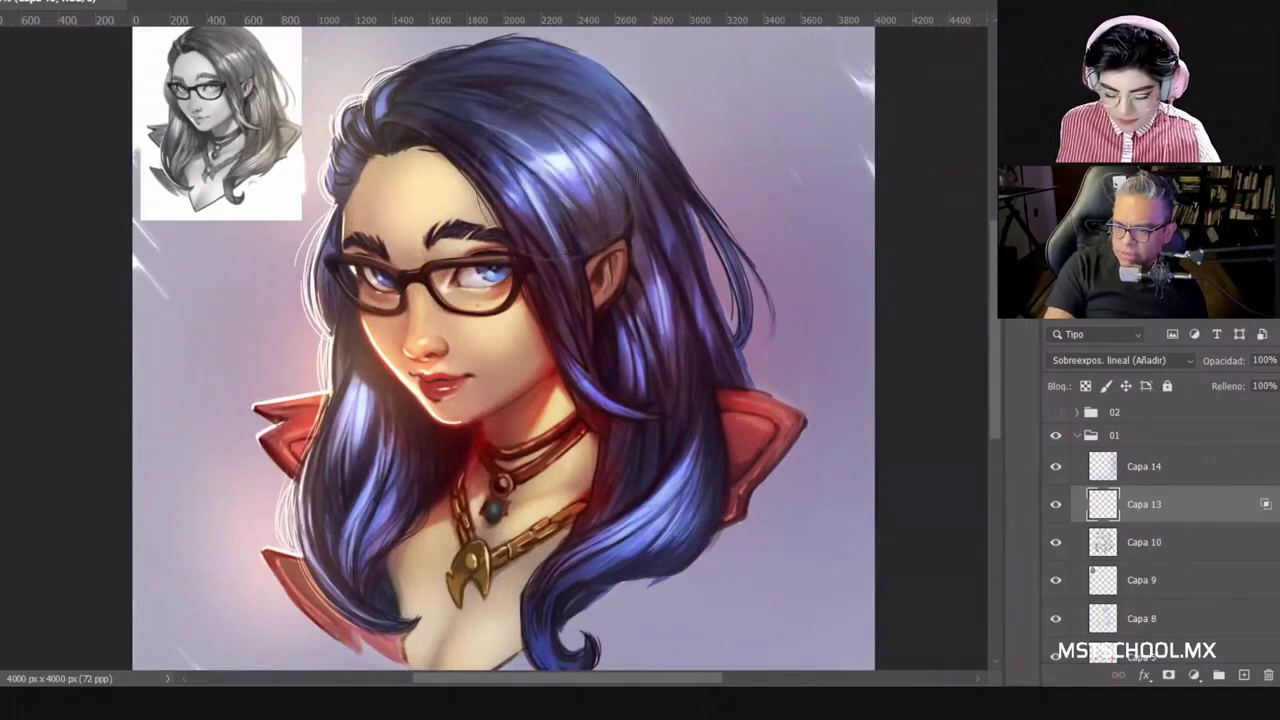
# Step: Try a stroke over the lower right hair lock, undo it, and check Capa 13's effect on the whole portrait again
pyautogui.moveTo(660, 540)
pyautogui.mouseDown()
pyautogui.moveTo(629, 486)
pyautogui.moveTo(683, 503)
pyautogui.mouseUp()
pyautogui.hotkey('ctrl', 'z')
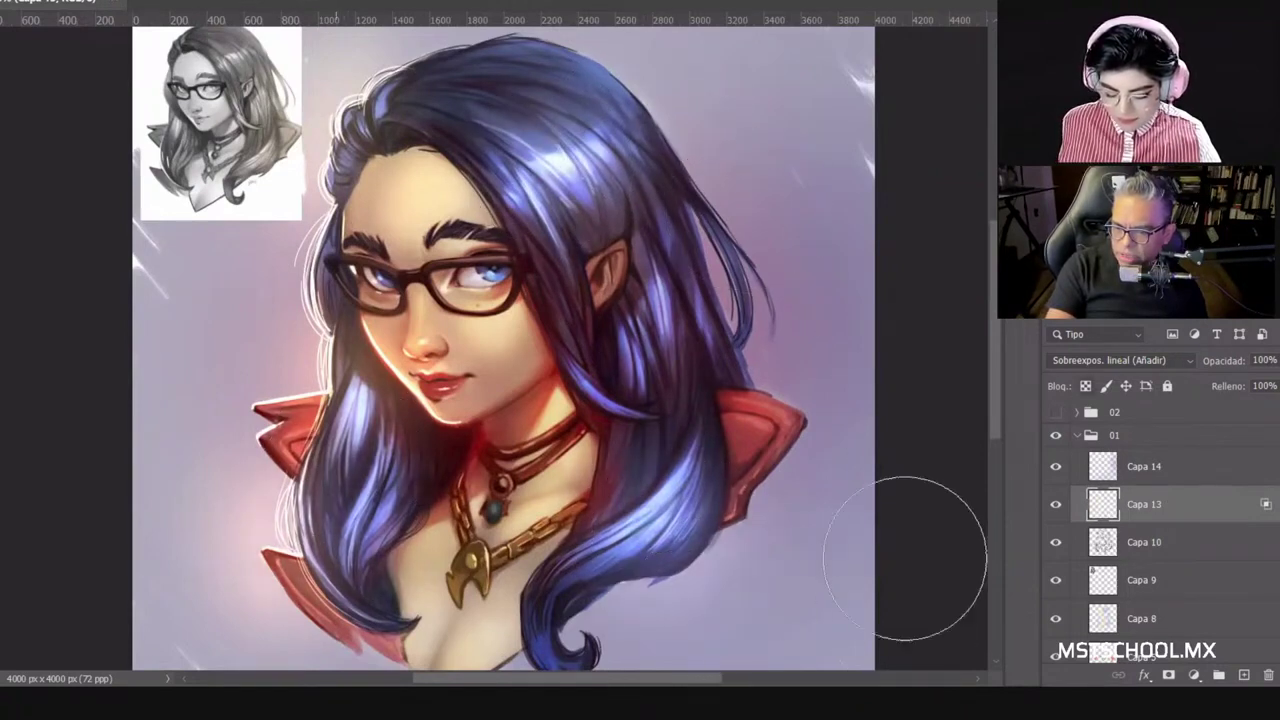
pyautogui.click(1056, 504)
pyautogui.click(1056, 504)
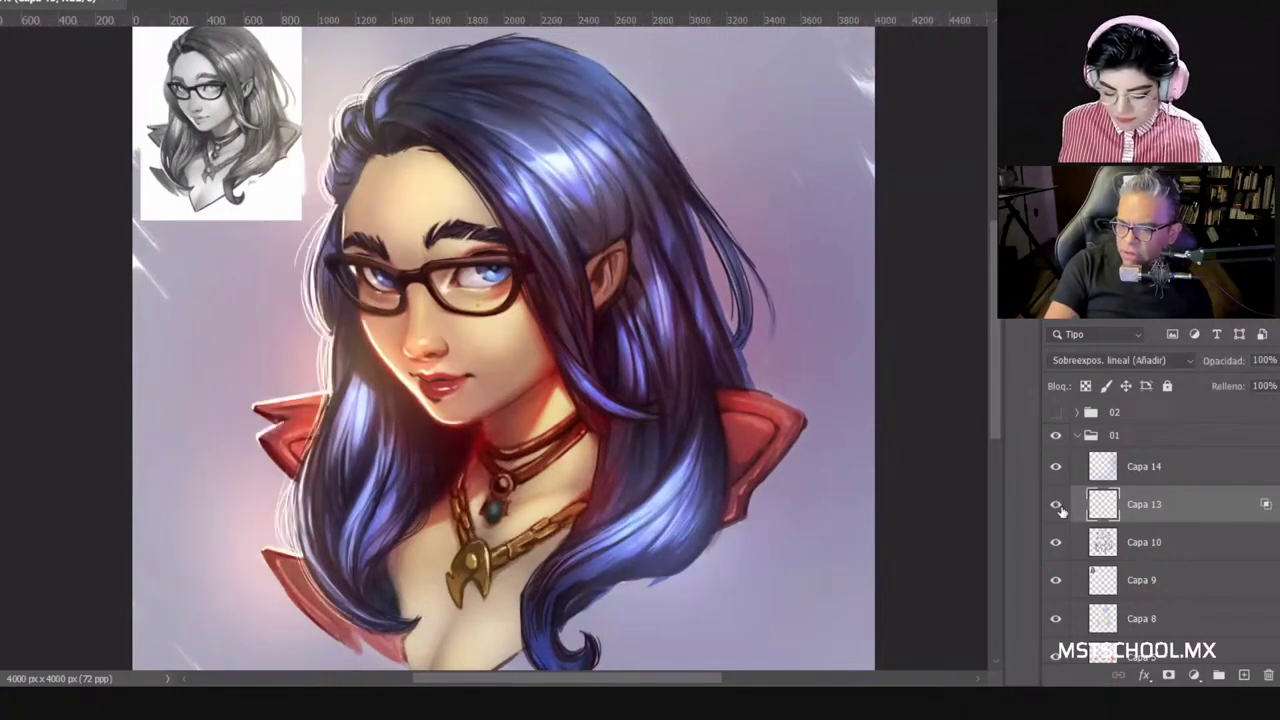
pyautogui.click(1056, 504)
pyautogui.click(1056, 504)
pyautogui.click(1056, 504)
pyautogui.click(1056, 504)
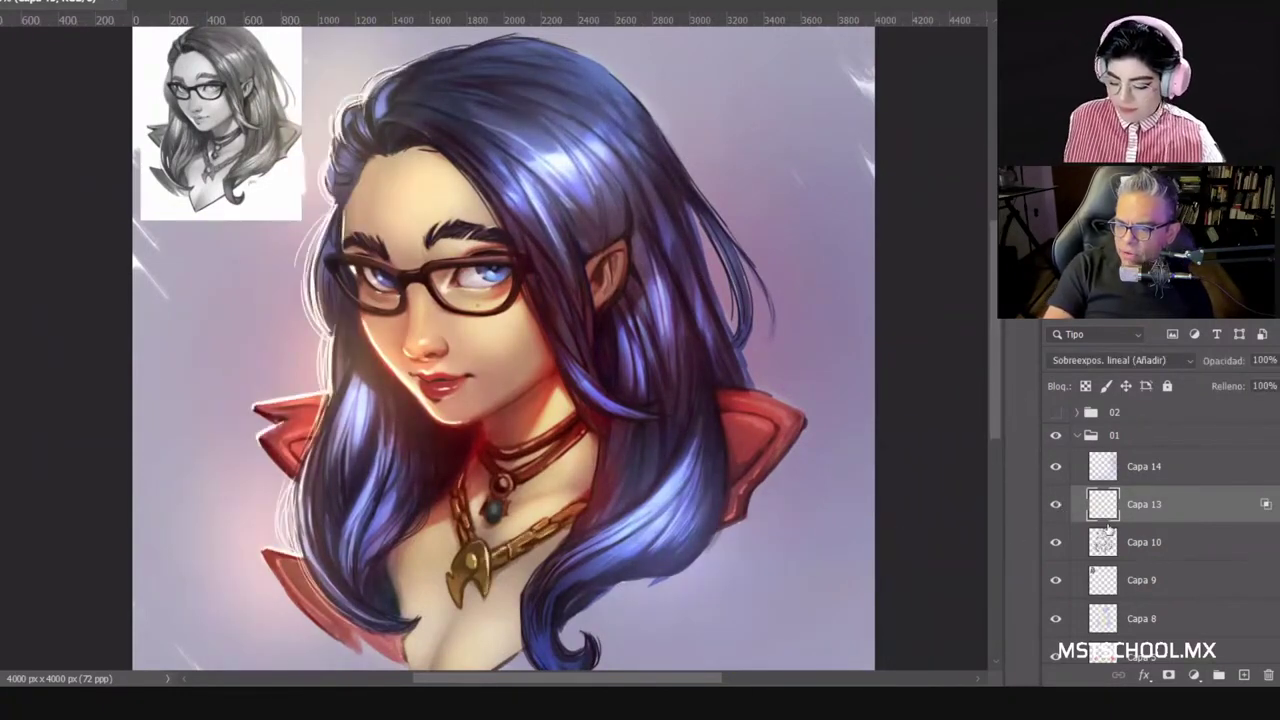
# Step: Collapse and hide group 01, show and expand group 02, and check the effect of its Capa 13 glow
pyautogui.click(1077, 436)
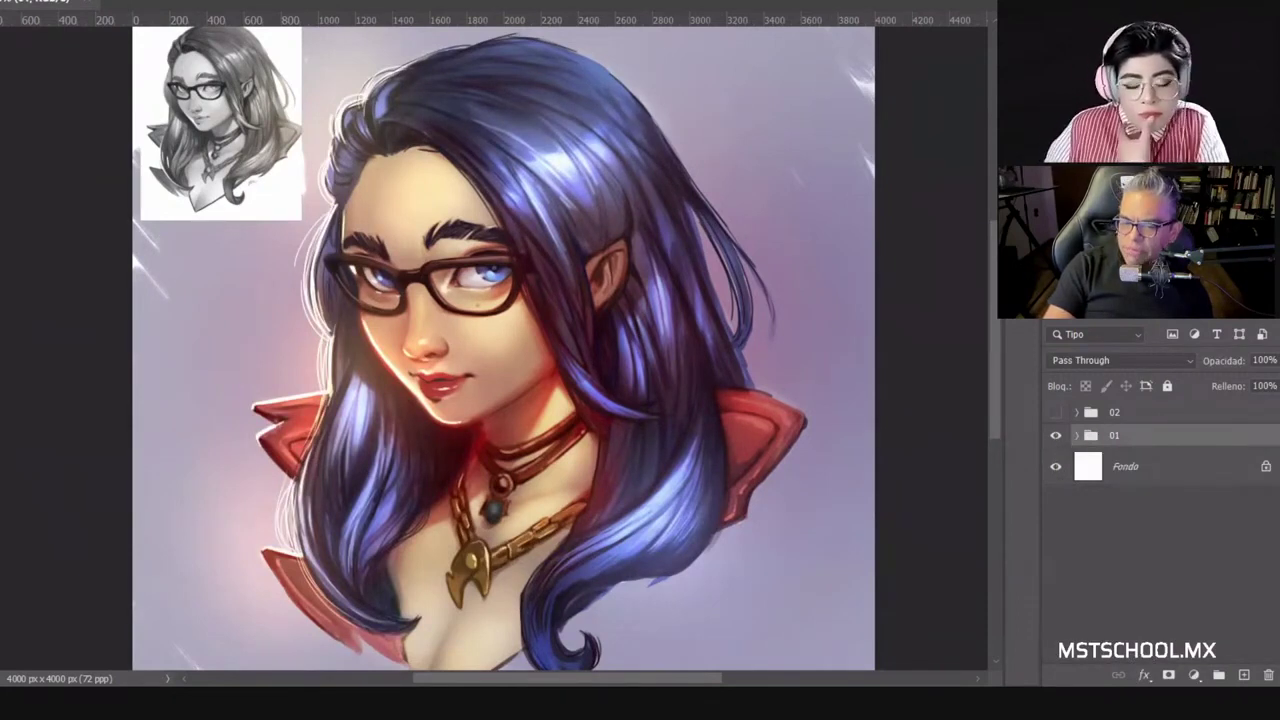
pyautogui.click(1055, 413)
pyautogui.click(1055, 436)
pyautogui.click(1077, 413)
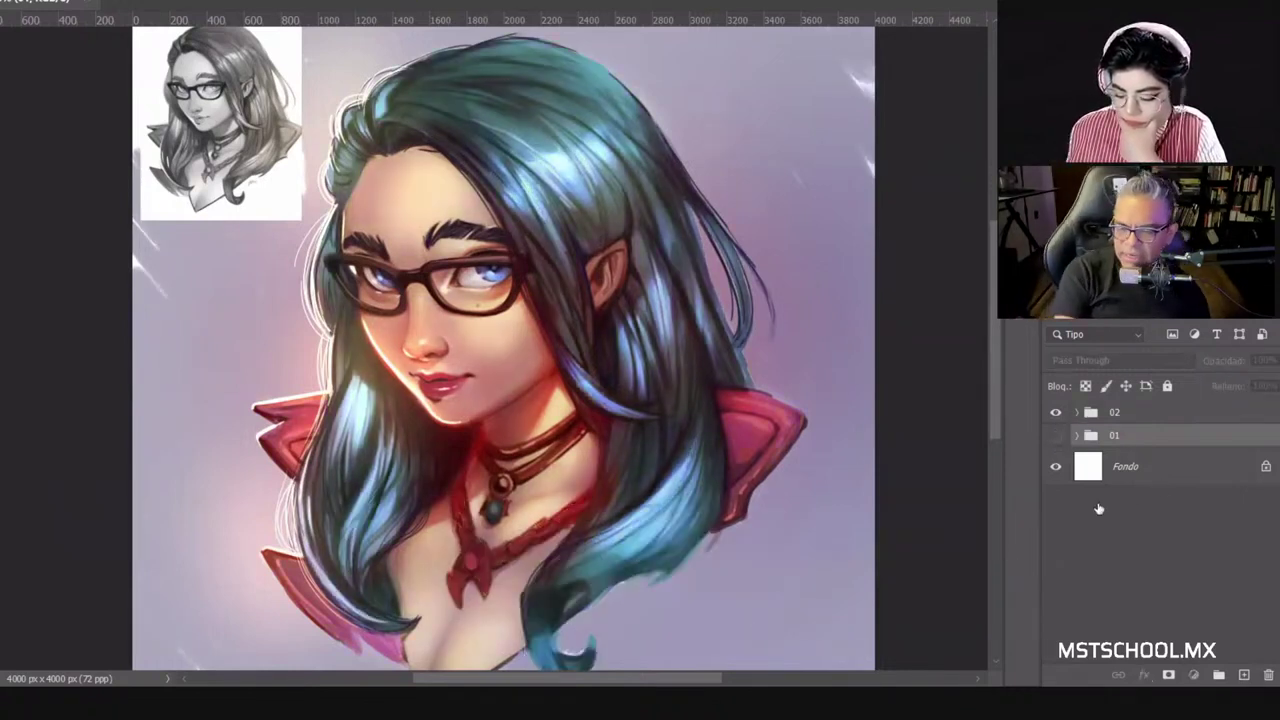
pyautogui.click(1056, 483)
pyautogui.click(1056, 483)
# Step: Adjust Hue/Saturation on Capa 13 in group 02 to hue -180, maximum saturation and lightness +4
pyautogui.click(1110, 485)
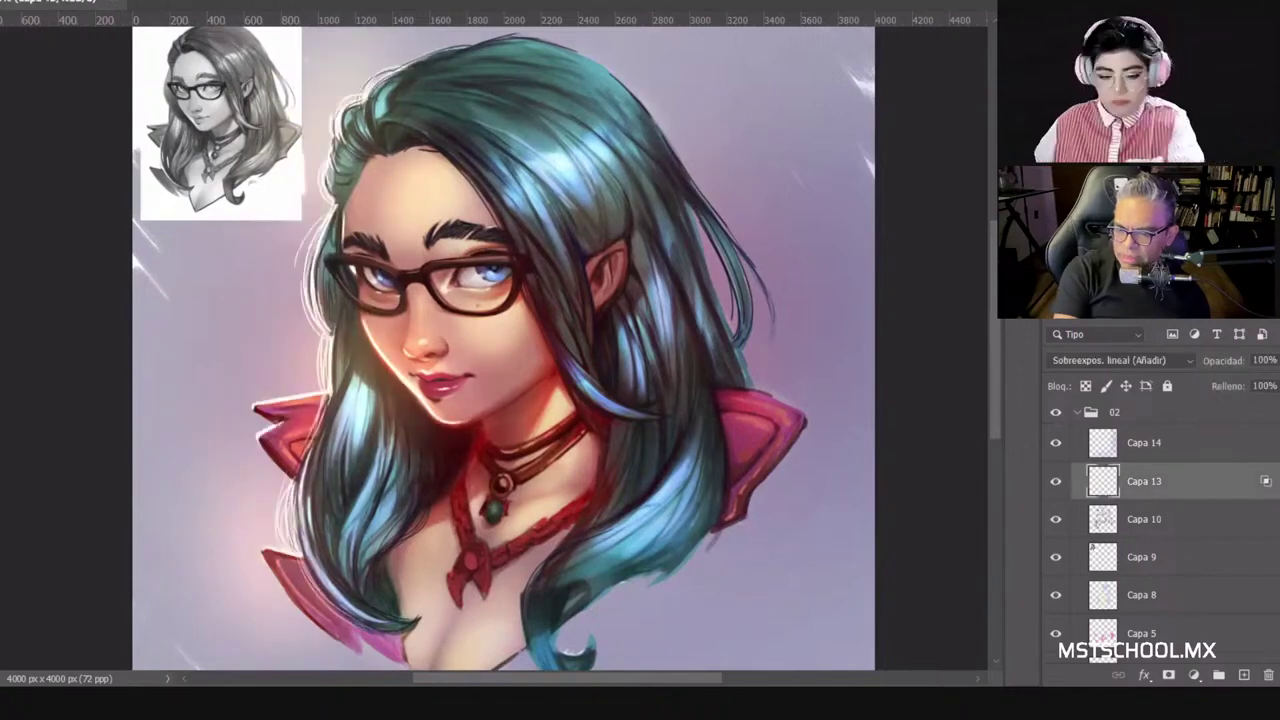
pyautogui.hotkey('ctrl', 'u')
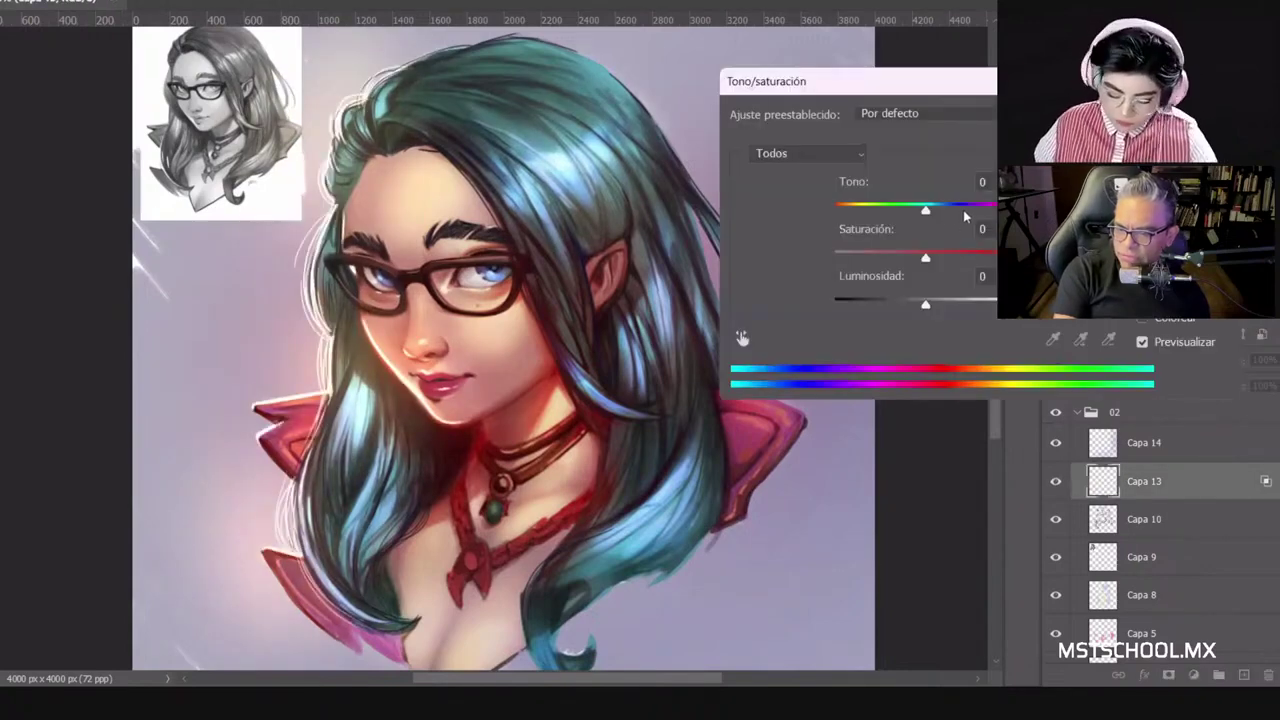
pyautogui.moveTo(964, 211); pyautogui.dragTo(818, 207)
pyautogui.moveTo(968, 206); pyautogui.dragTo(815, 197)
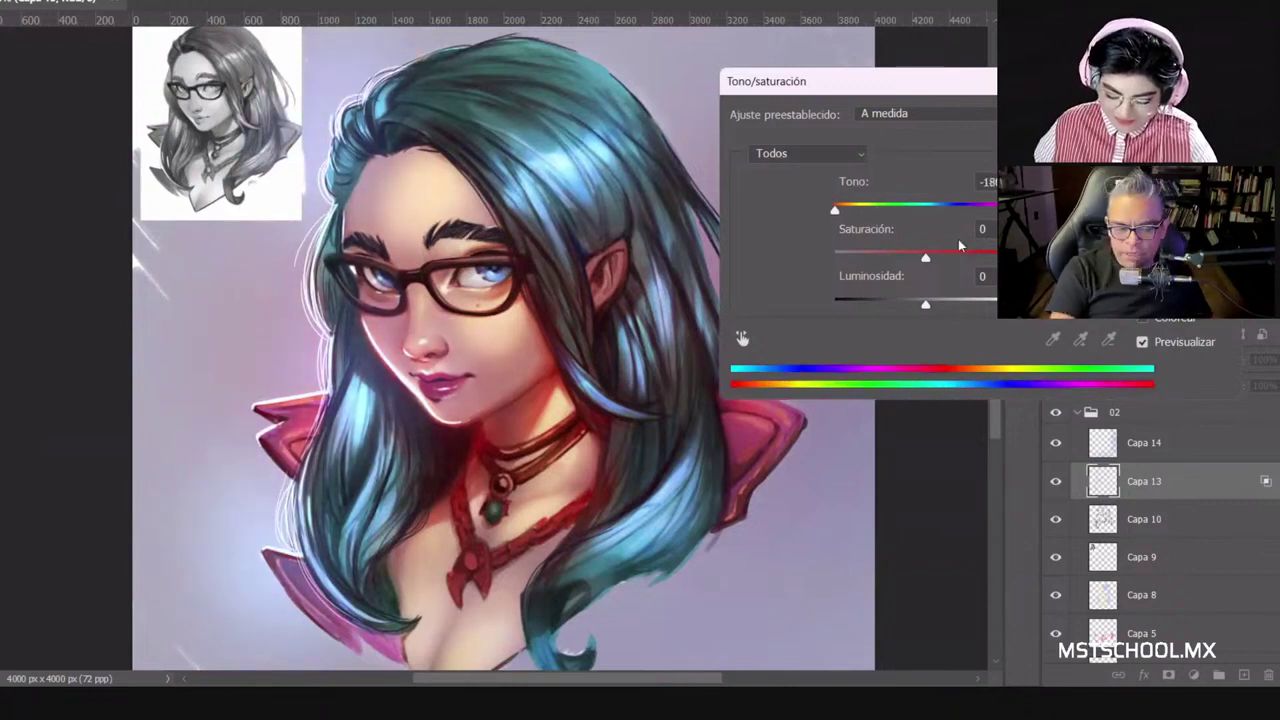
pyautogui.click(1012, 254)
pyautogui.moveTo(935, 258); pyautogui.dragTo(1015, 257)
pyautogui.moveTo(928, 305)
pyautogui.mouseDown()
pyautogui.moveTo(1010, 310)
pyautogui.moveTo(901, 320)
pyautogui.moveTo(931, 313)
pyautogui.mouseUp()
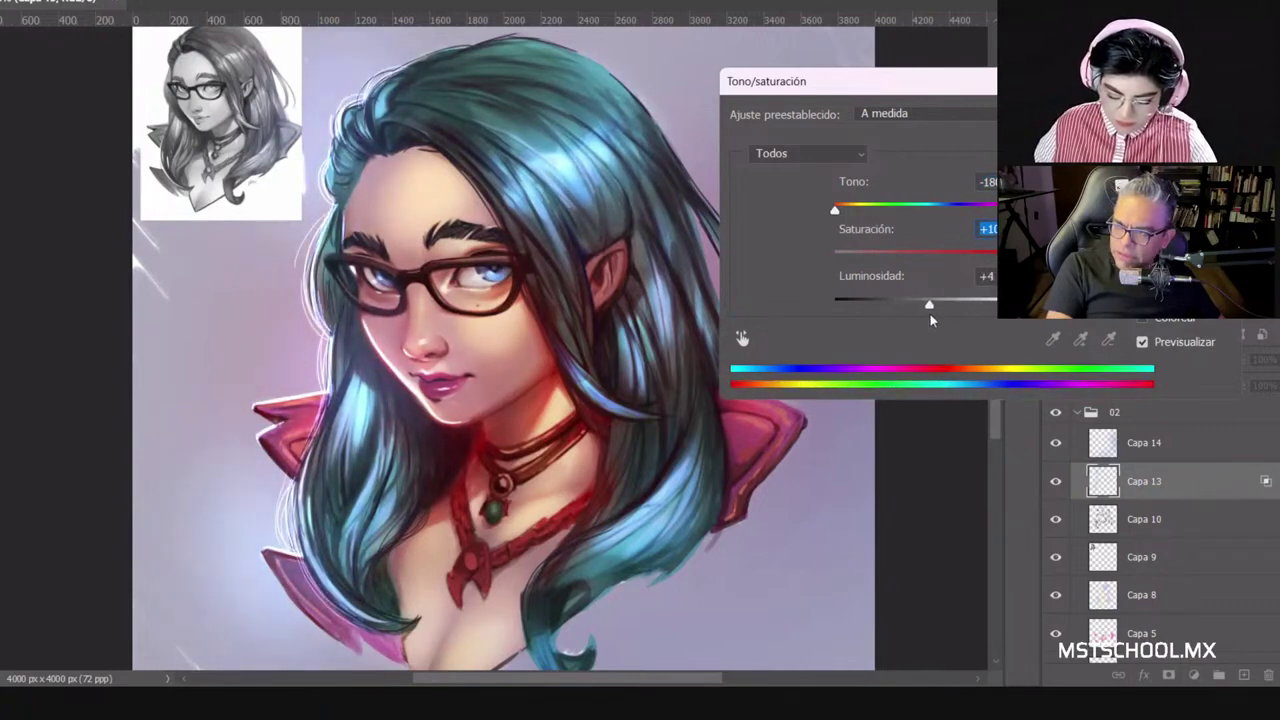
# Step: Compare the colour shift with the original through the preview, raise the lightness to +39, and apply the adjustment
pyautogui.click(1151, 344)
pyautogui.click(1151, 343)
pyautogui.click(1151, 343)
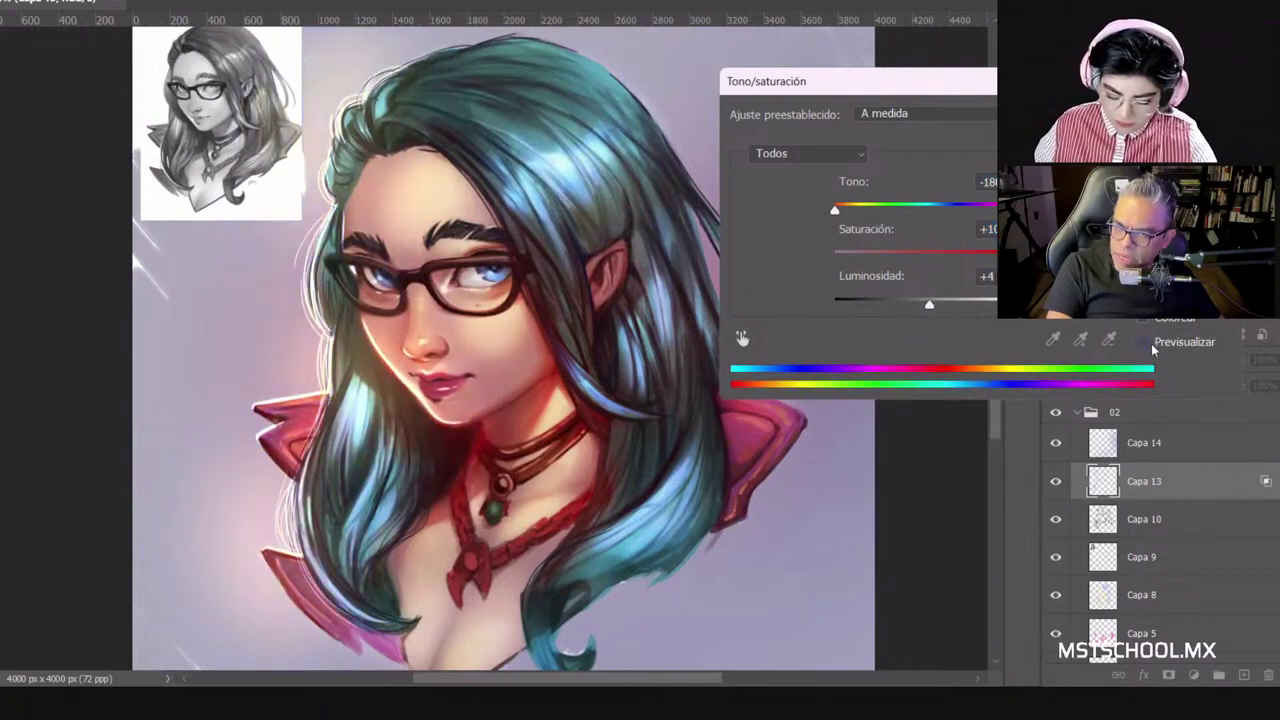
pyautogui.click(1151, 343)
pyautogui.moveTo(926, 304); pyautogui.dragTo(960, 303)
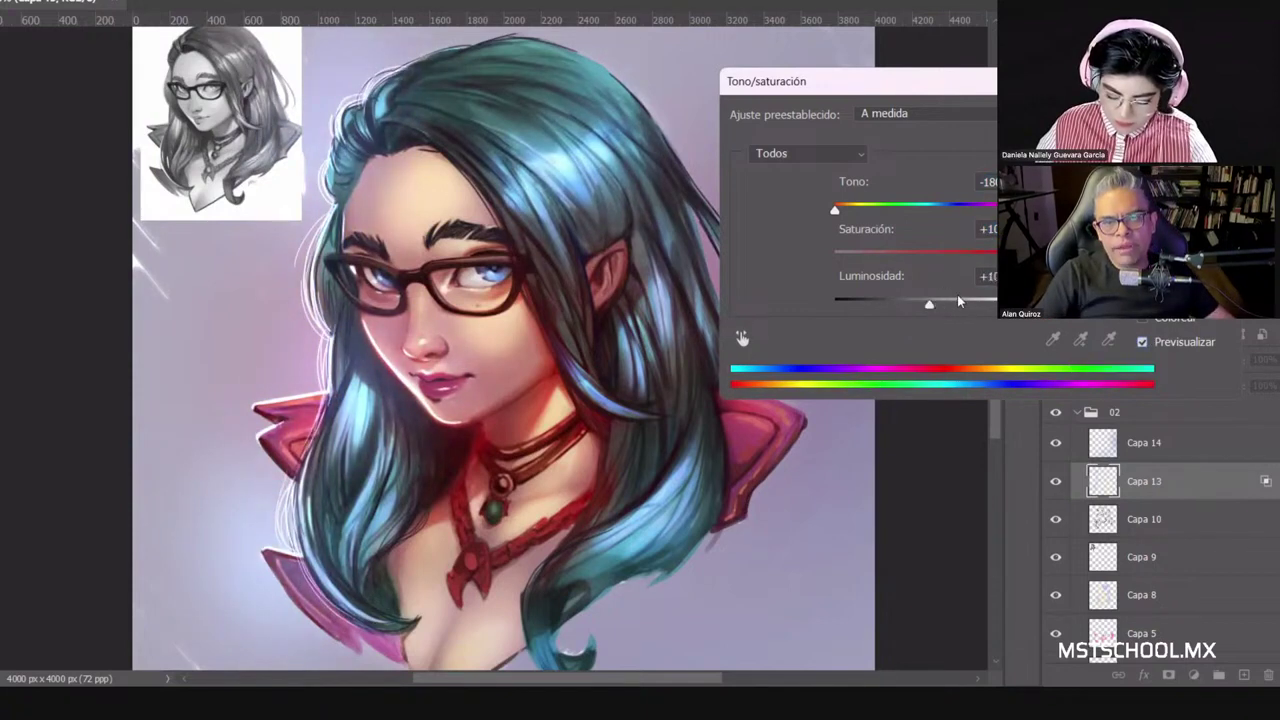
pyautogui.click(1166, 344)
pyautogui.click(1165, 345)
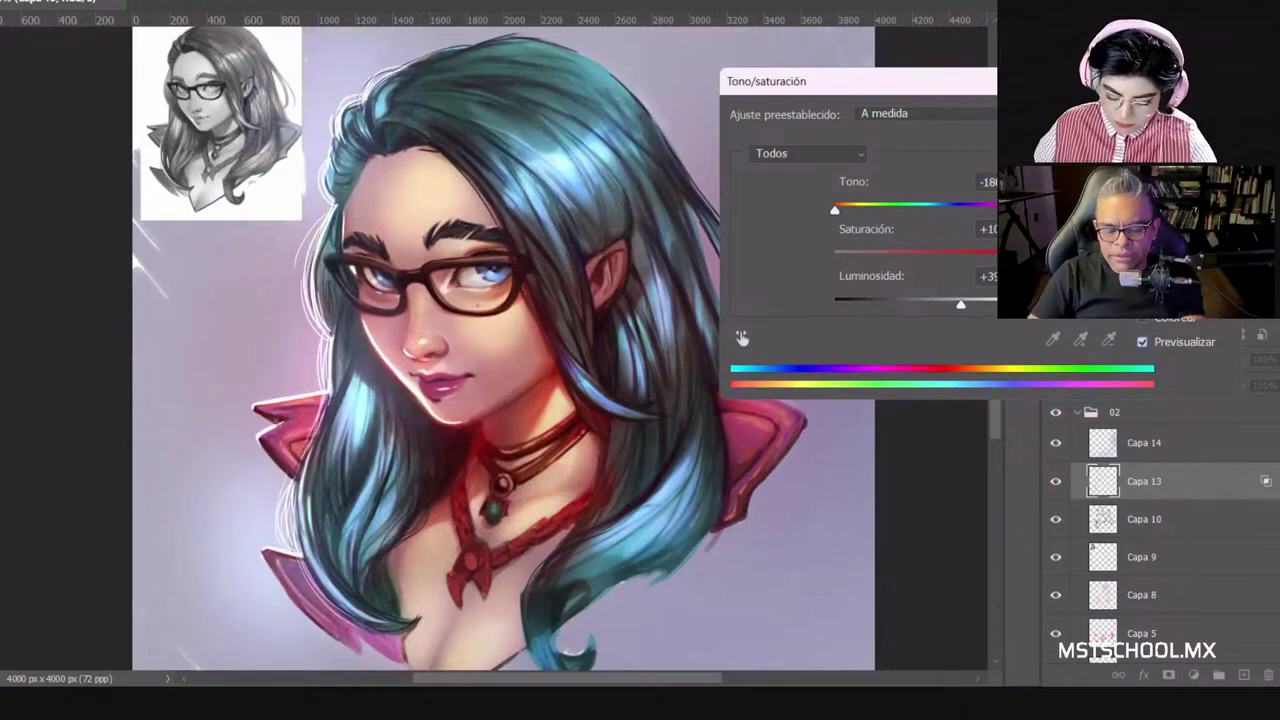
pyautogui.press('Return')
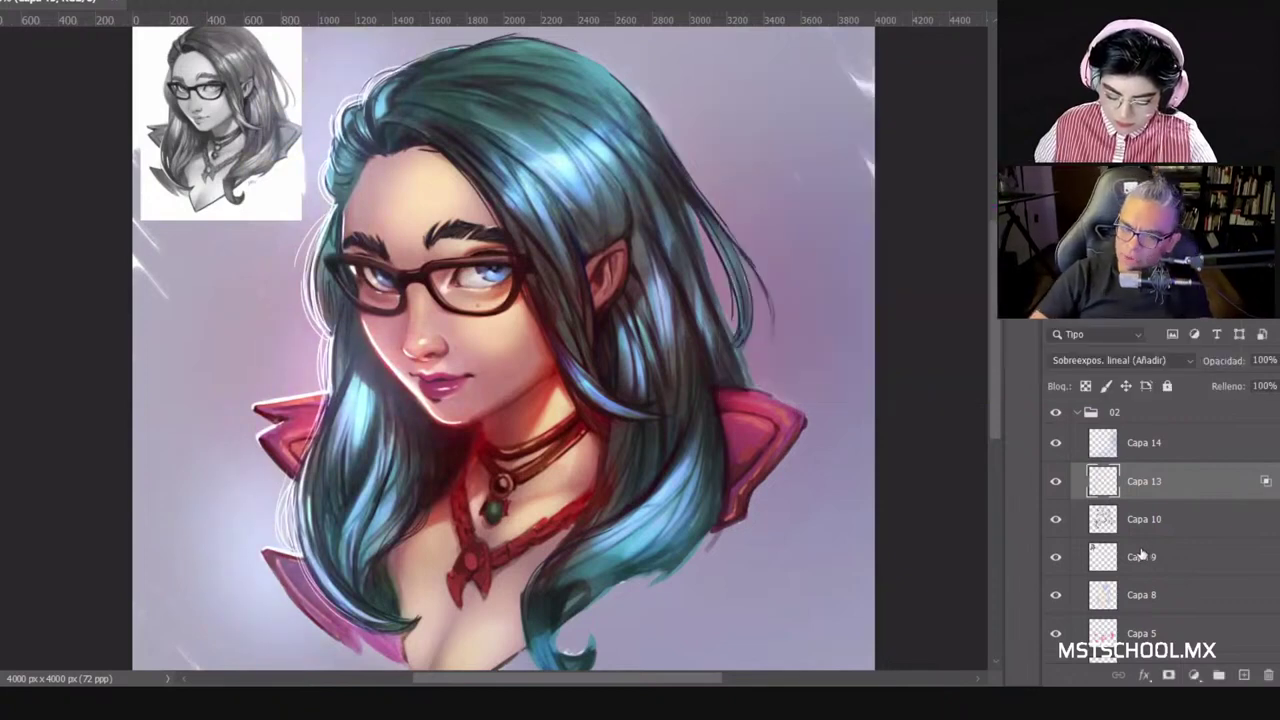
# Step: Collapse group 02 and switch it off and on over group 01 to compare the two colour versions
pyautogui.click(1079, 413)
pyautogui.click(1056, 413)
pyautogui.click(1058, 414)
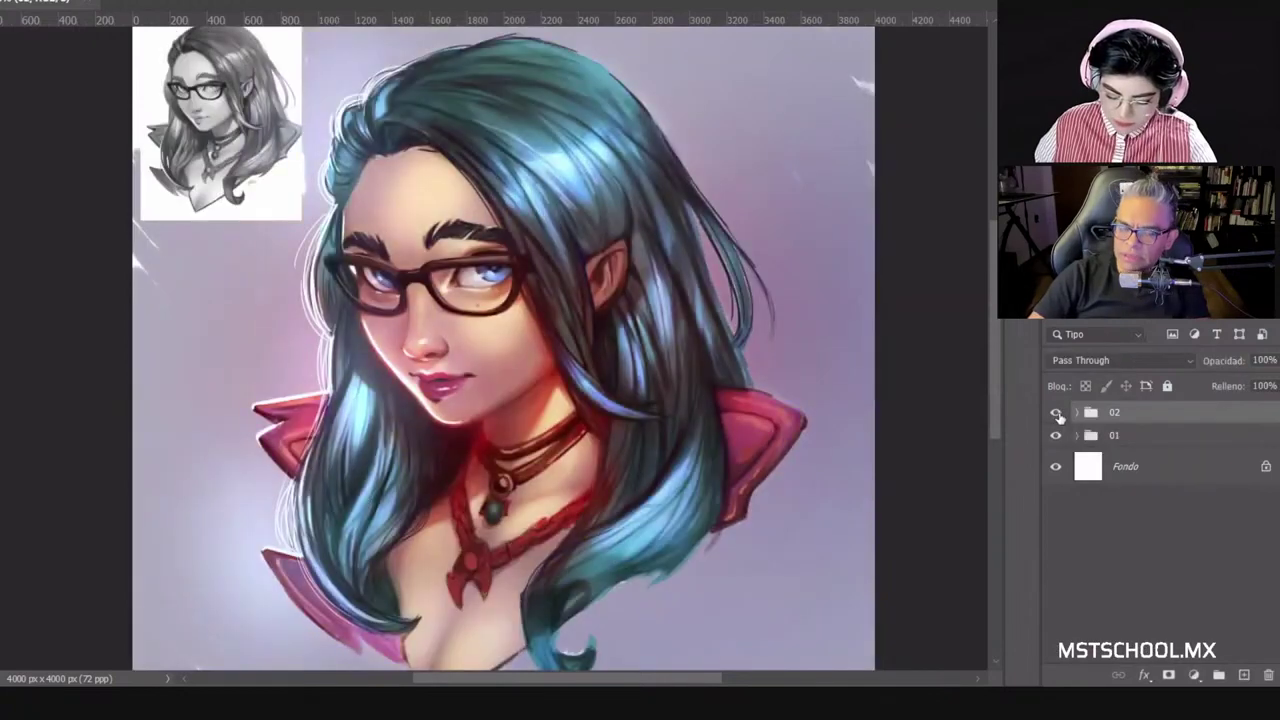
pyautogui.click(1058, 414)
pyautogui.click(1058, 414)
pyautogui.click(1058, 414)
pyautogui.click(1058, 414)
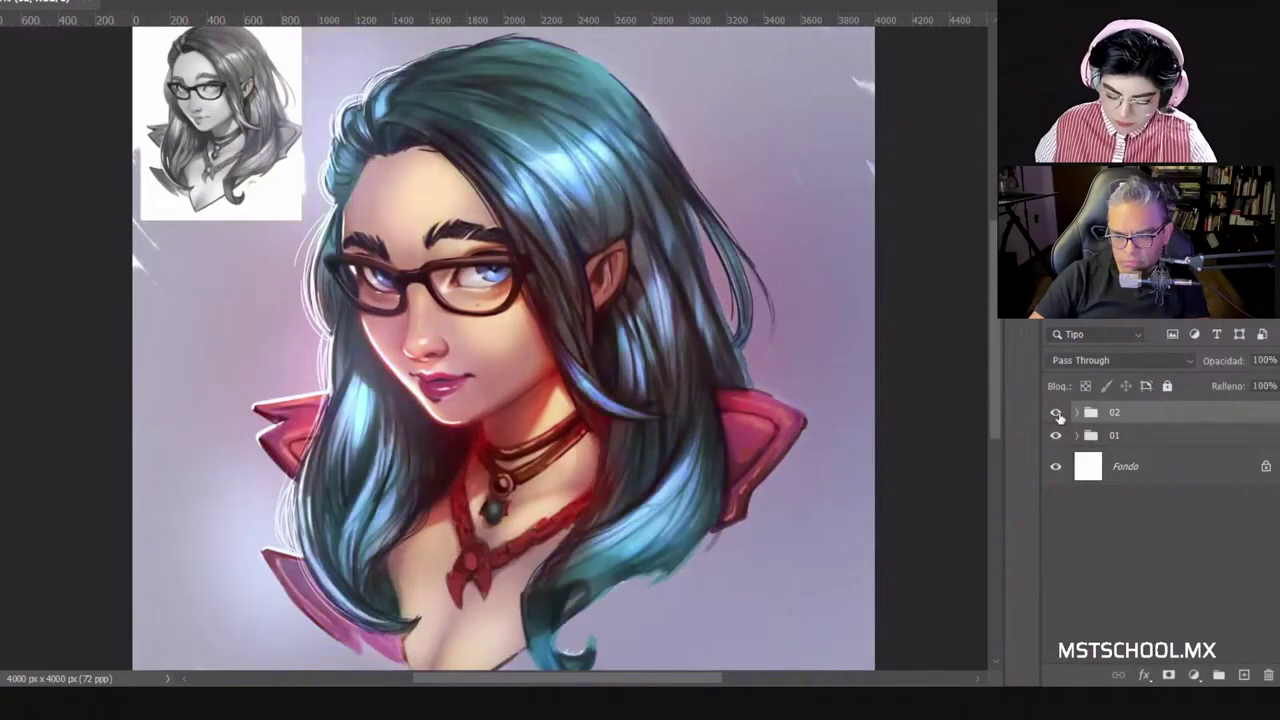
# Step: Select group 01 and check it against the teal-haired version once more with the lower part of the portrait in view
pyautogui.scroll(-1, 621, 450)
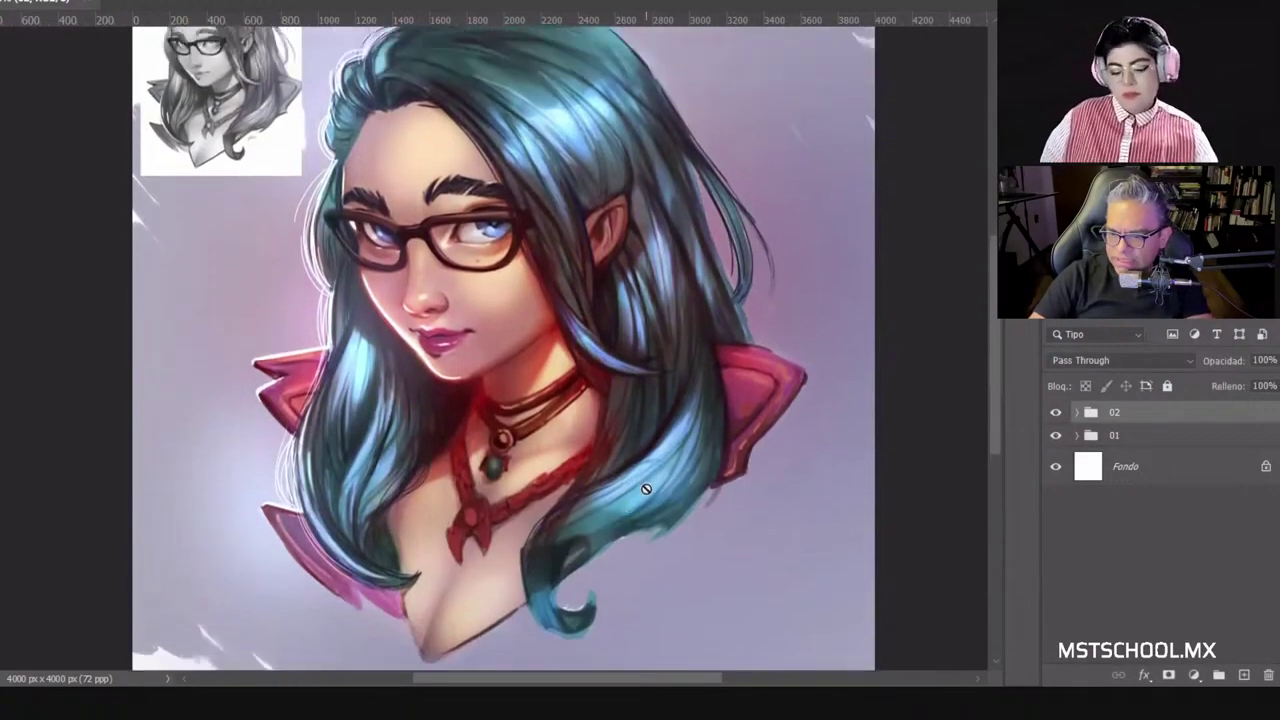
pyautogui.click(1115, 446)
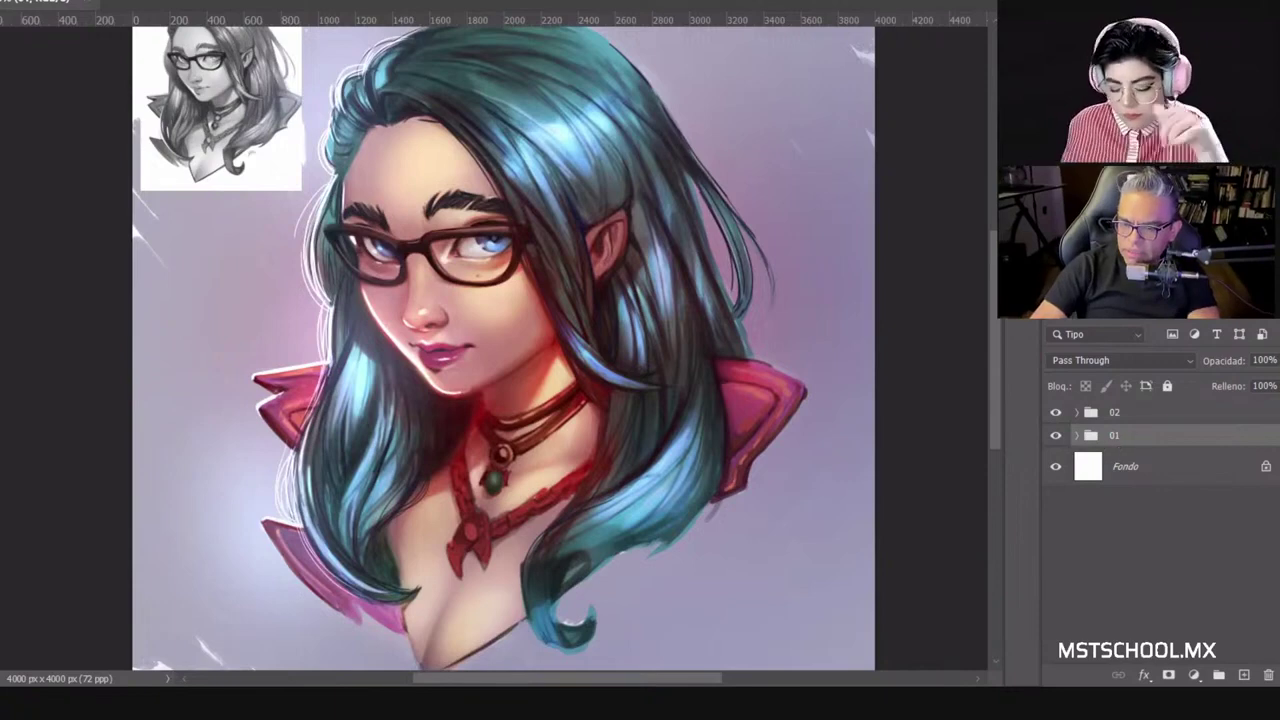
pyautogui.click(1055, 412)
pyautogui.click(1055, 412)
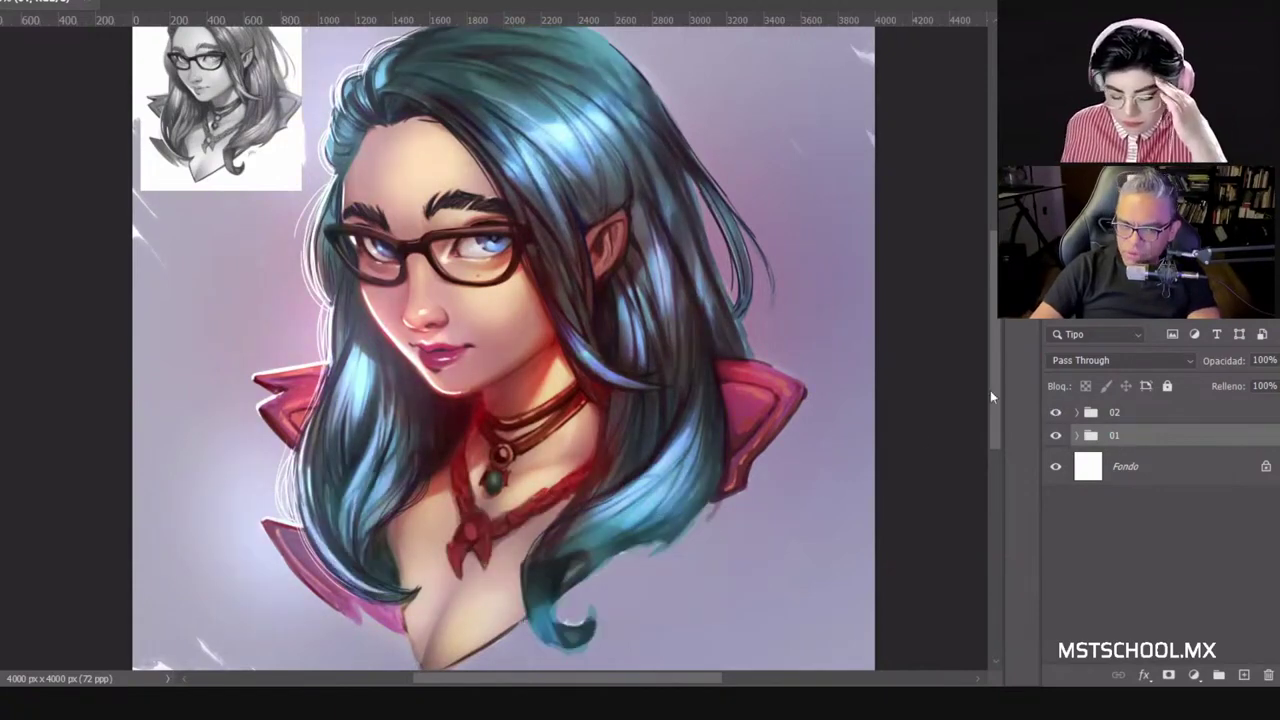
# Step: Expand group 01 to view its layers, switch group 02 off and on to compare the versions, and collapse group 01
pyautogui.scroll(2, 897, 456)
pyautogui.click(1077, 436)
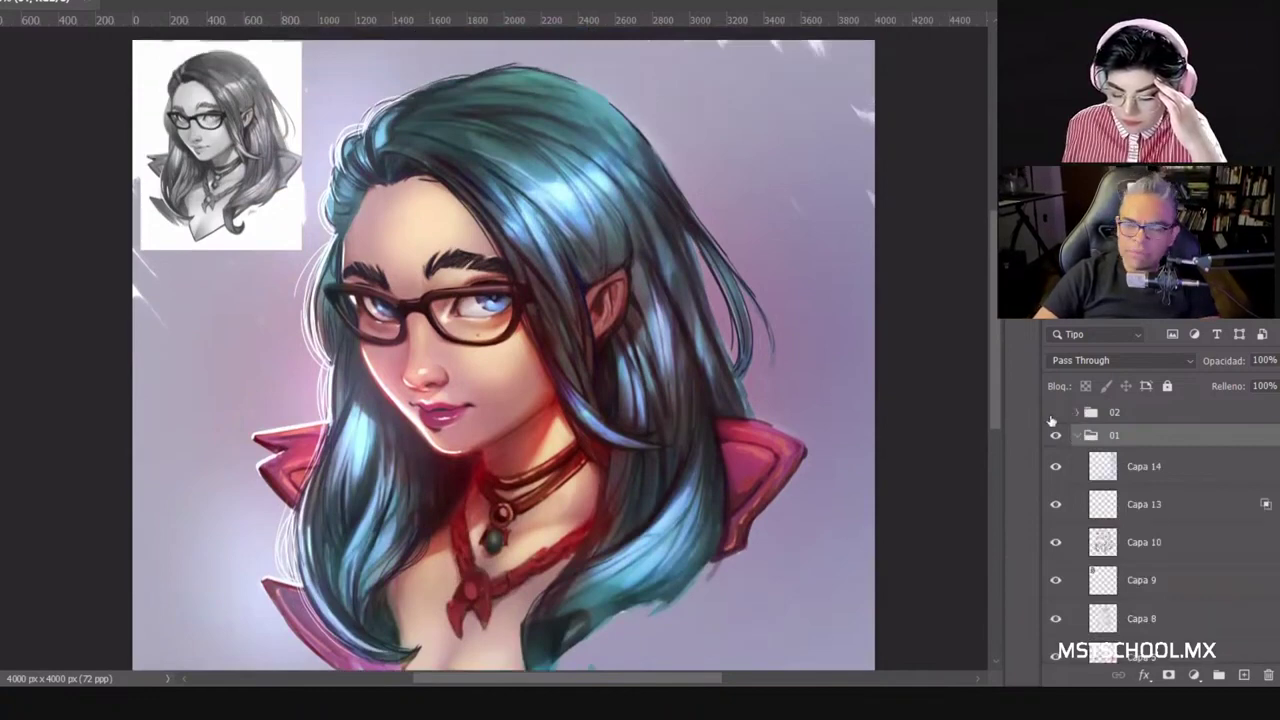
pyautogui.click(1055, 412)
pyautogui.click(1055, 412)
pyautogui.click(1055, 412)
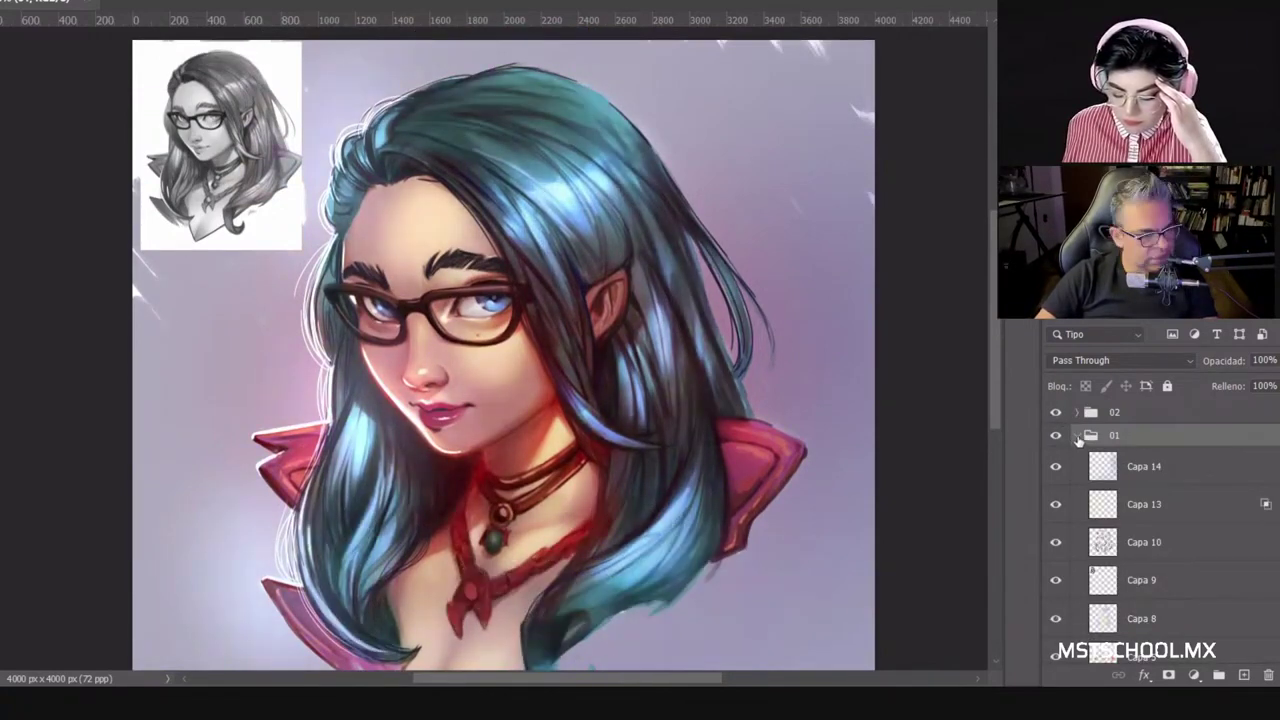
pyautogui.click(1077, 435)
# Step: Select Capa 10 in group 02 and switch Capa 10, Capa 9 and Capa 8 off and on to examine each layer's contribution
pyautogui.keyDown('ctrl'); pyautogui.click(622, 348); pyautogui.keyUp('ctrl')
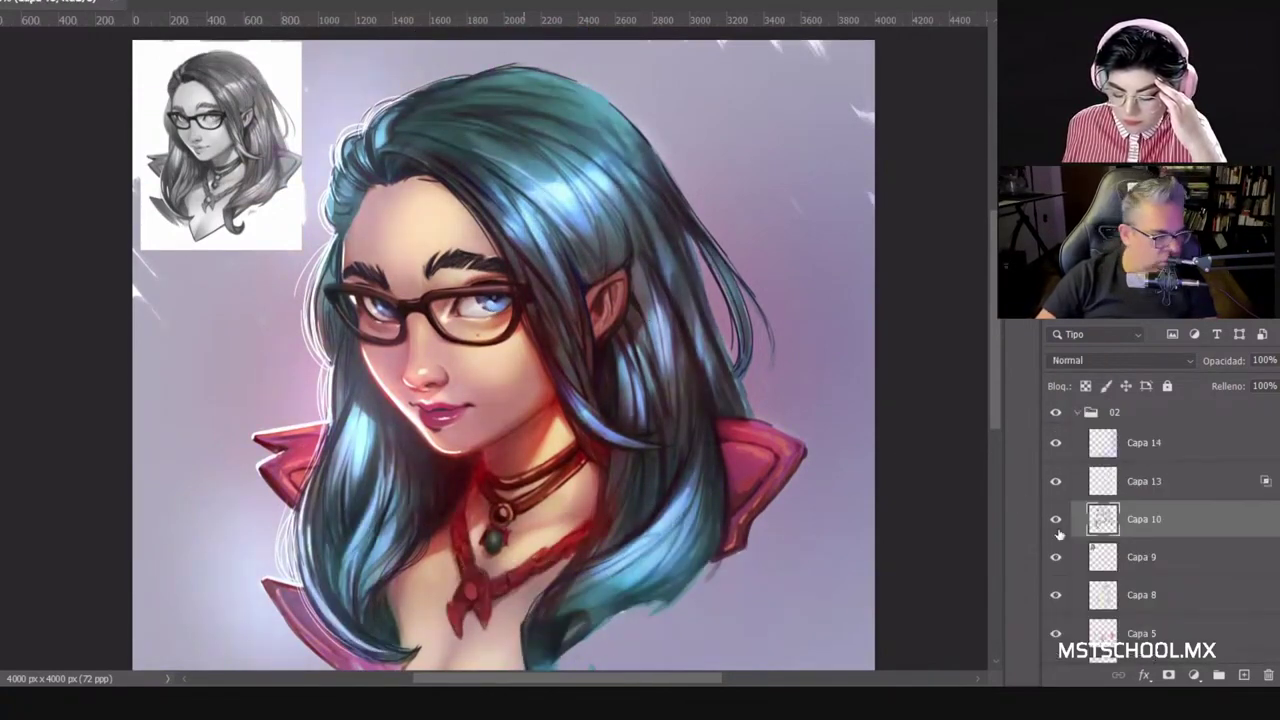
pyautogui.click(1055, 523)
pyautogui.click(1055, 522)
pyautogui.click(1055, 522)
pyautogui.scroll(-2, 1055, 500)
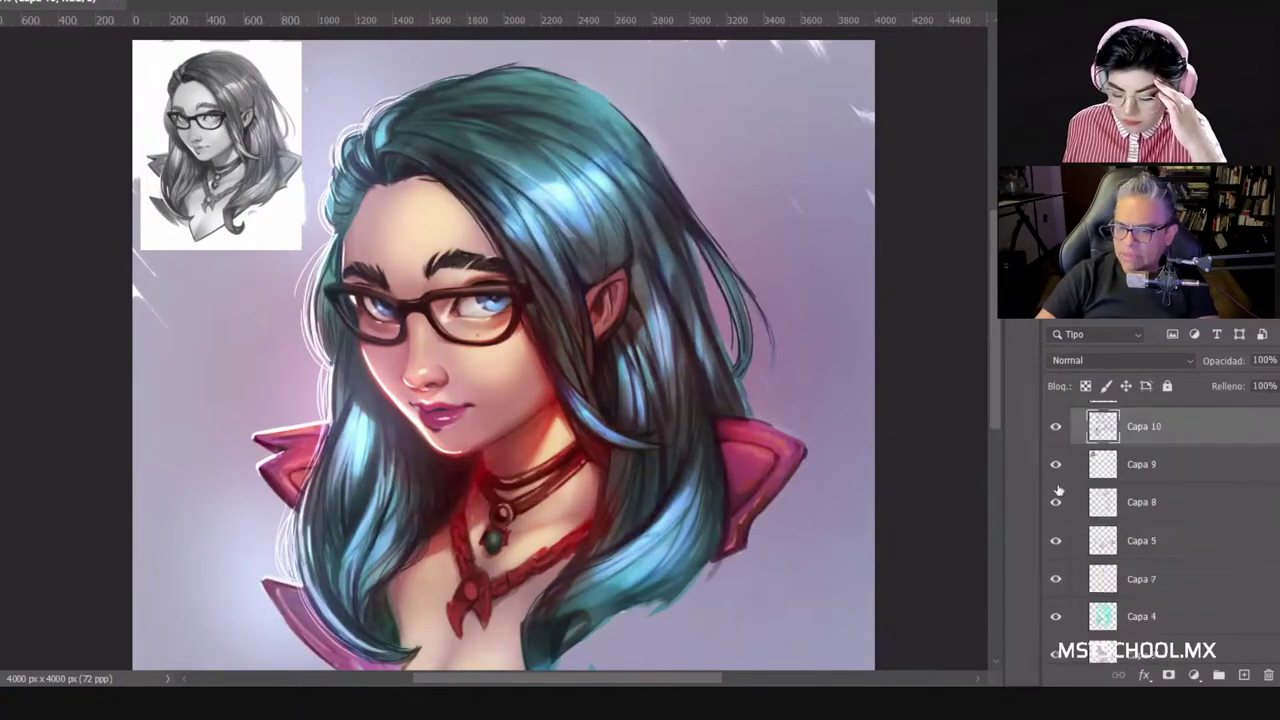
pyautogui.click(1055, 449)
pyautogui.click(1055, 449)
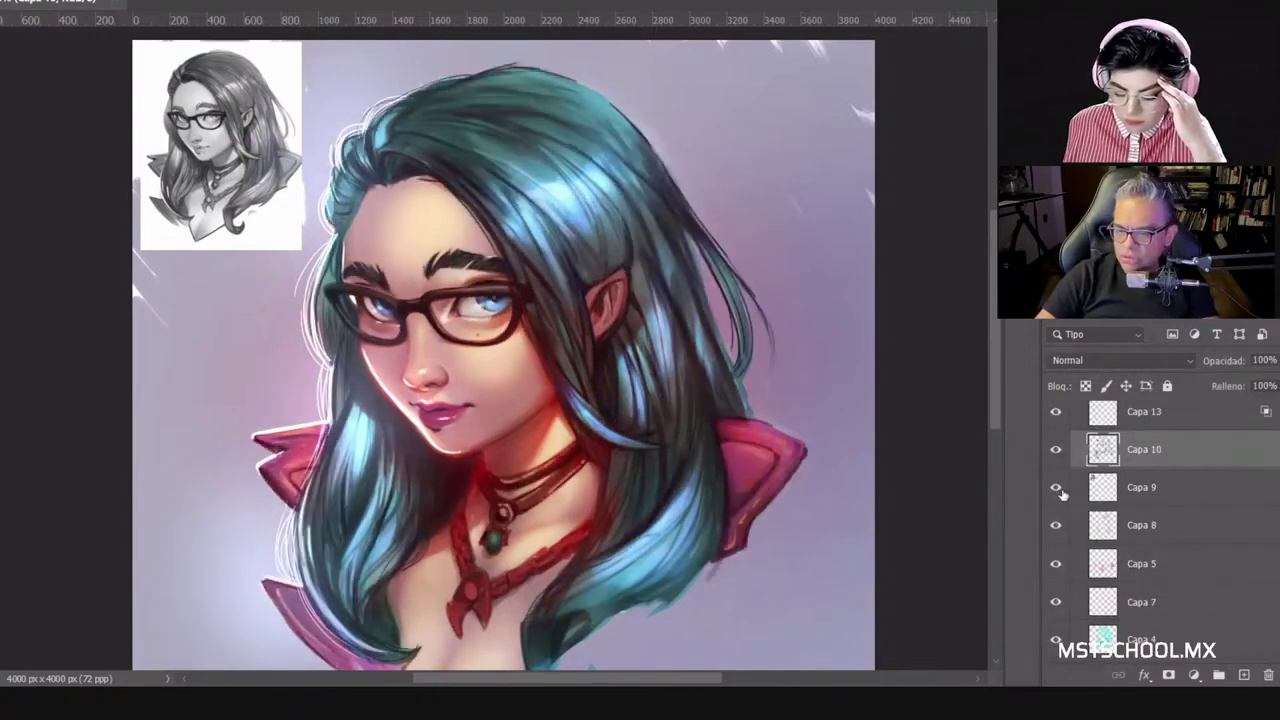
pyautogui.click(1057, 488)
pyautogui.click(1057, 488)
pyautogui.click(1056, 524)
pyautogui.click(1056, 524)
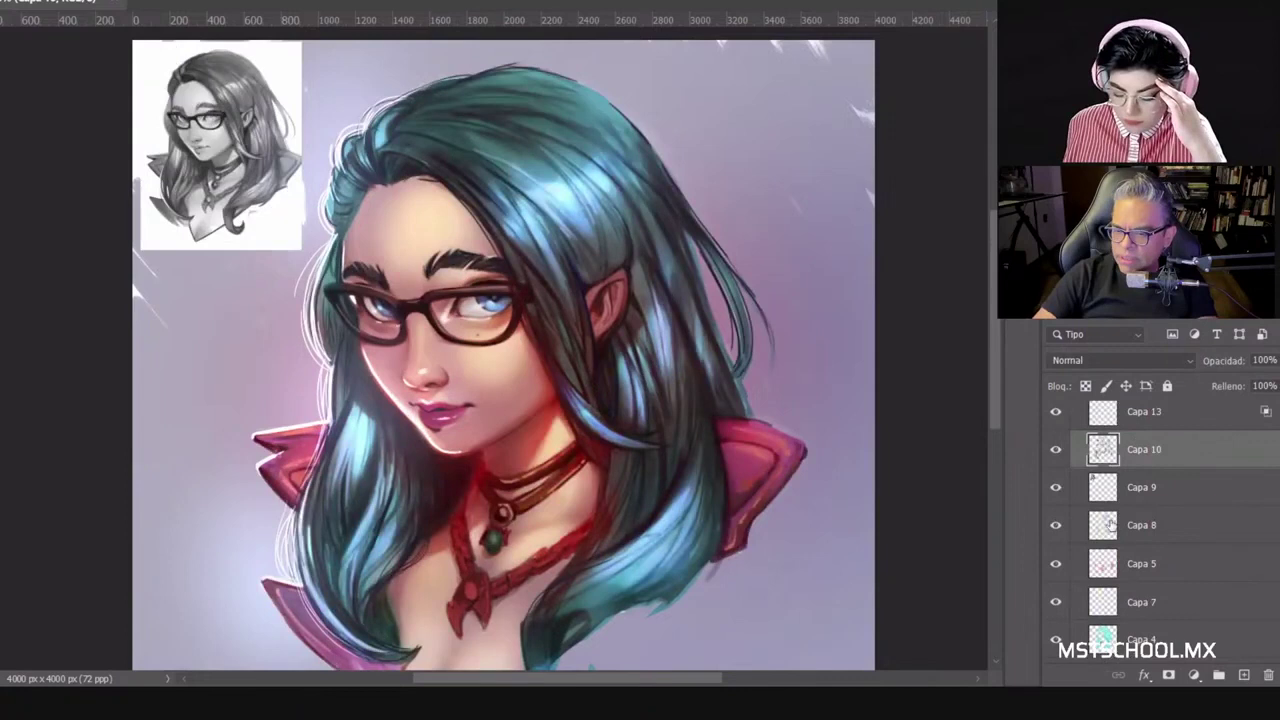
# Step: Check Capa 7 and the Multiply layer Capa 4 in group 02, review the remaining layers, and collapse and deselect the group
pyautogui.click(1112, 606)
pyautogui.click(1118, 638)
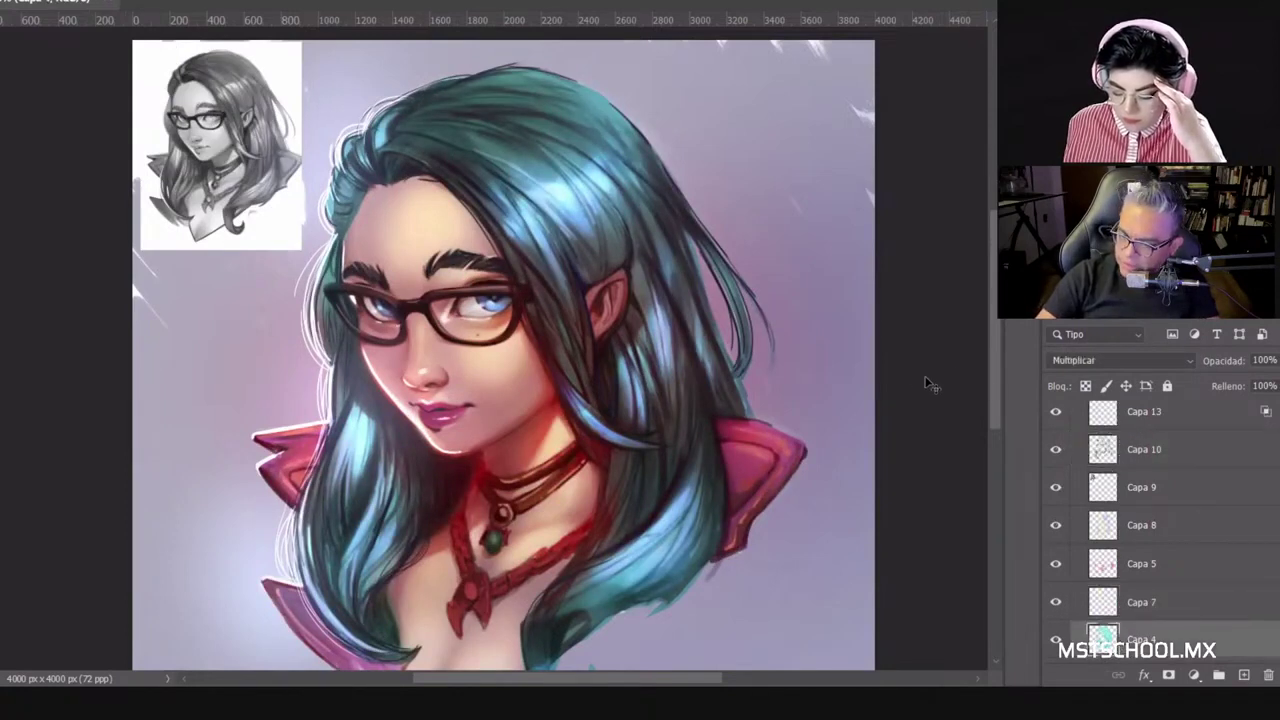
pyautogui.scroll(-1, 925, 380)
pyautogui.scroll(-3, 1114, 585)
pyautogui.scroll(4, 1122, 590)
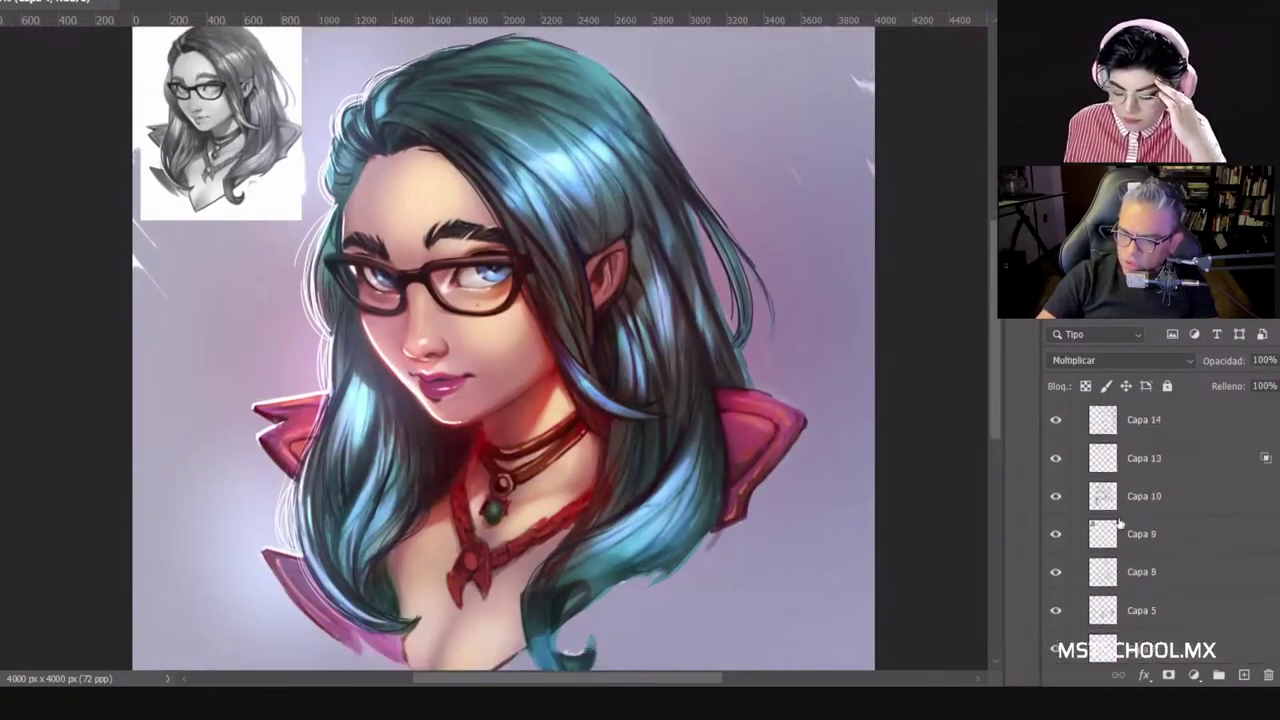
pyautogui.scroll(1, 1118, 520)
pyautogui.click(1078, 413)
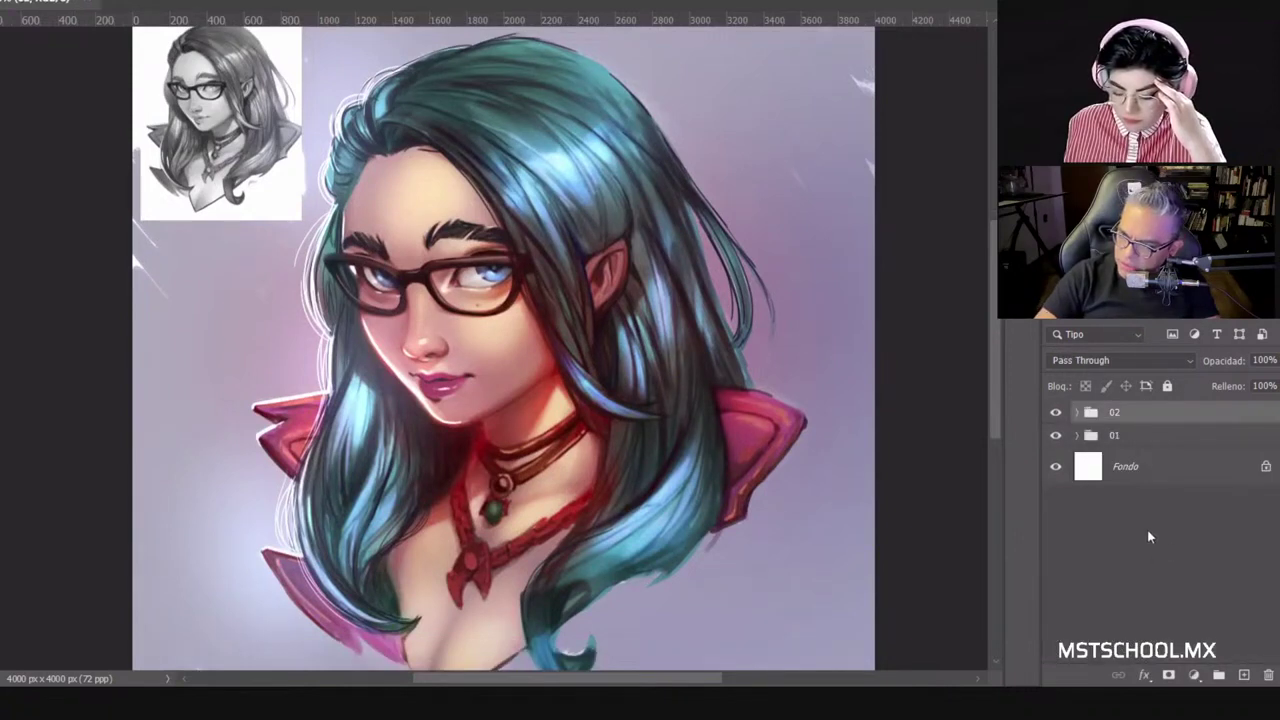
pyautogui.click(1146, 522)
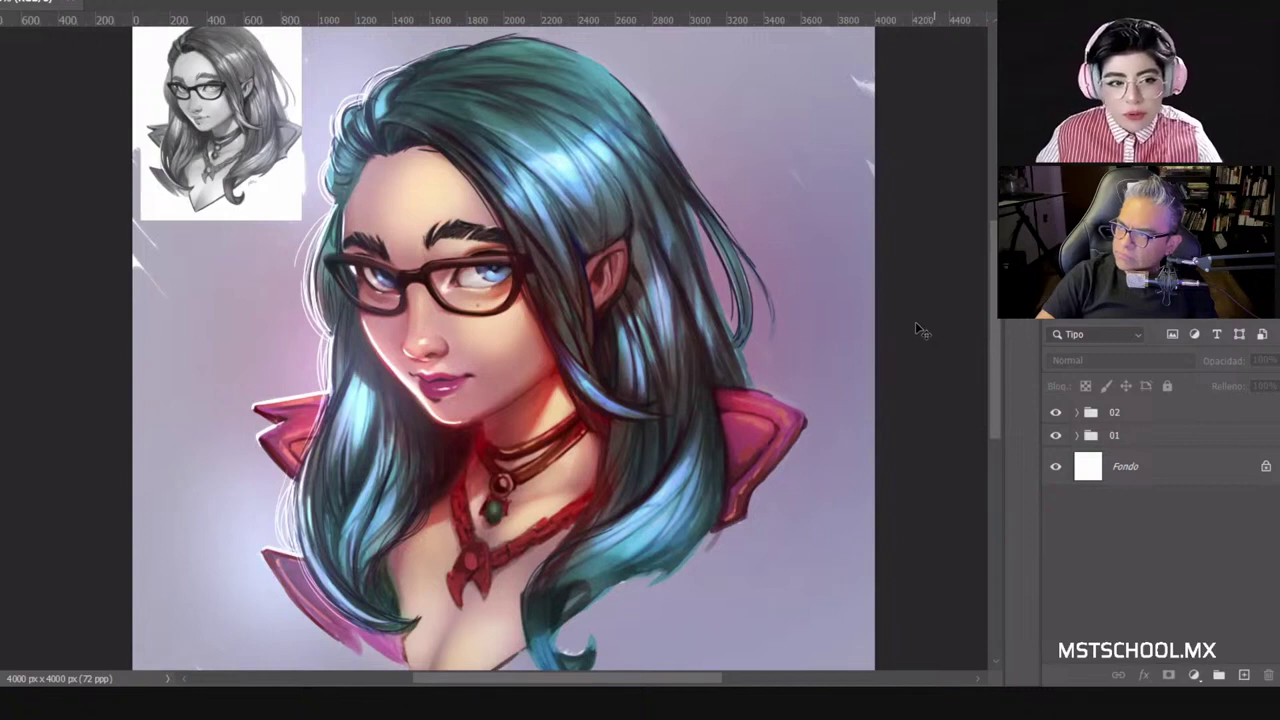
# Step: Add a new layer above group 02 and set its blend mode to Linear Dodge (Sobreexpos. lineal (Añadir))
pyautogui.click(1139, 420)
pyautogui.click(1243, 675)
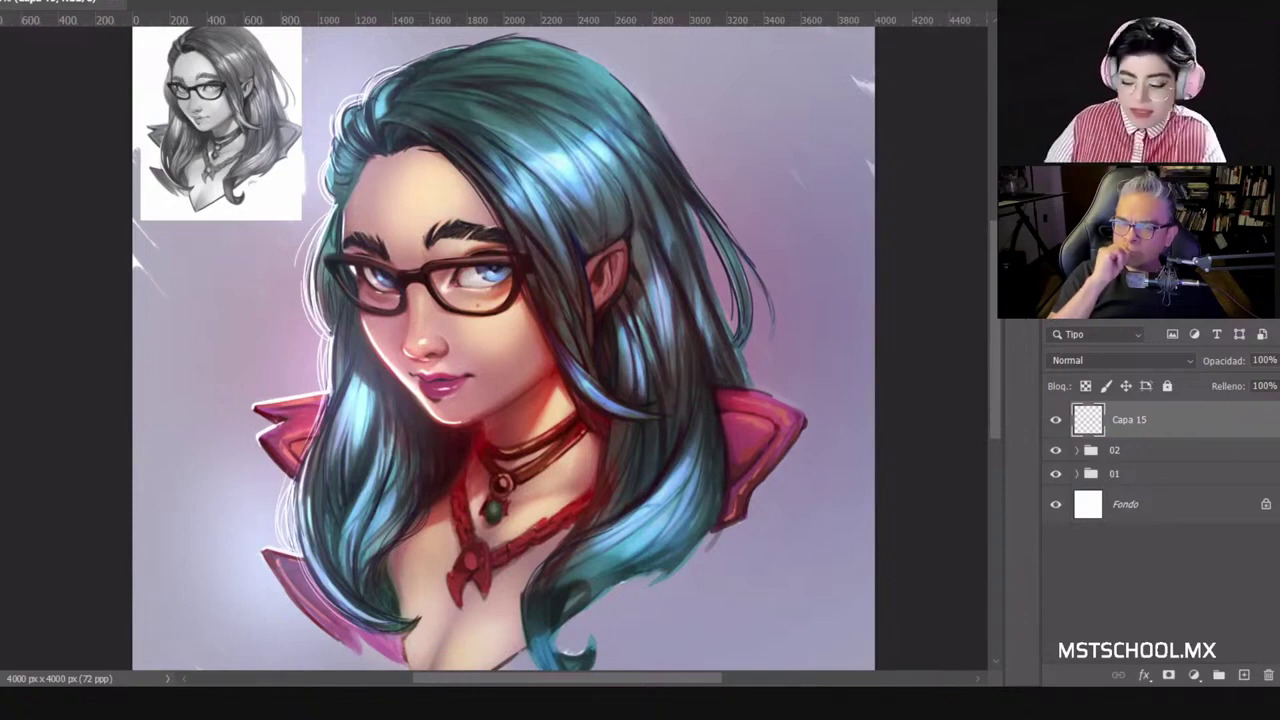
pyautogui.click(1082, 362)
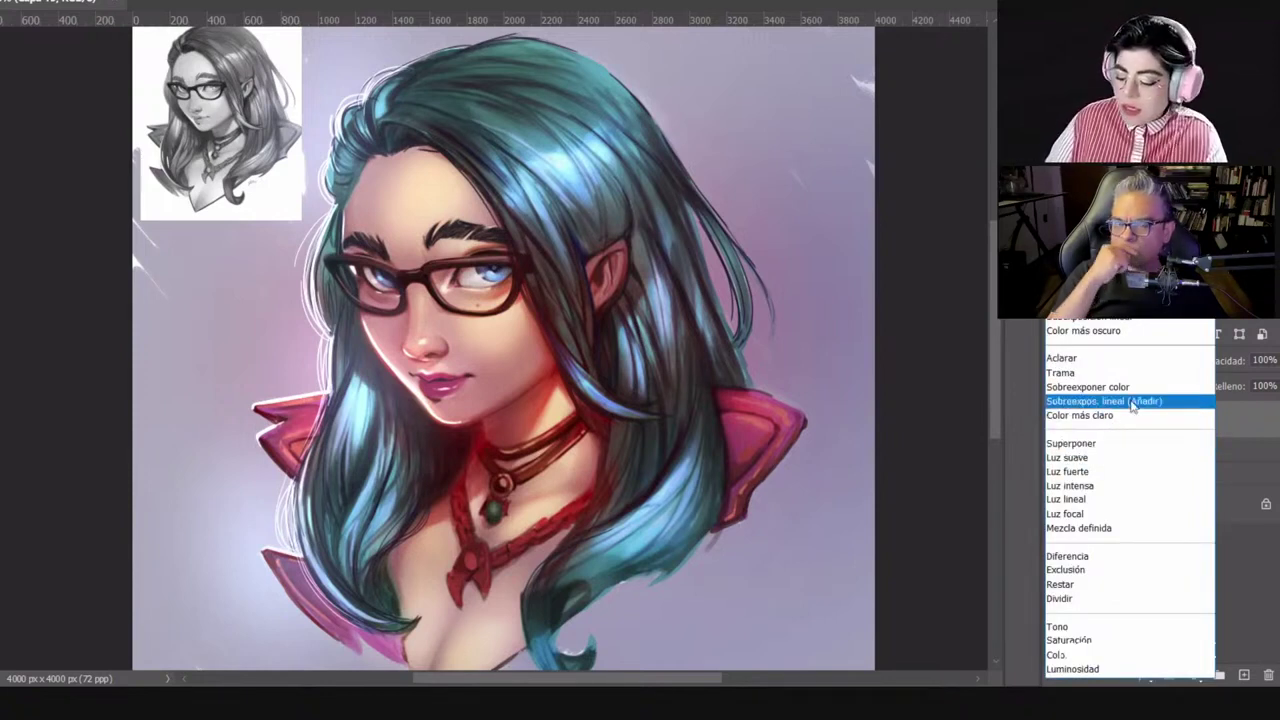
pyautogui.click(1110, 401)
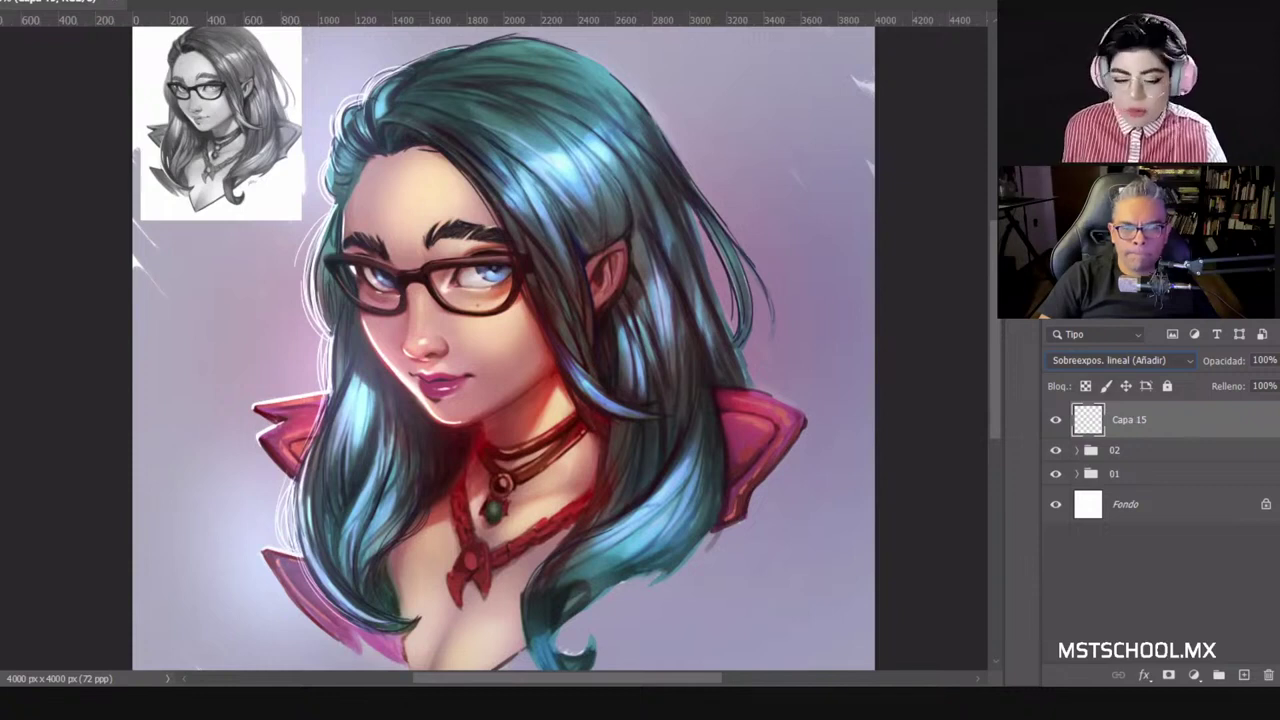
# Step: Try a large soft yellow glow over the face and hair on Capa 15, and undo it
pyautogui.rightClick(458, 344)
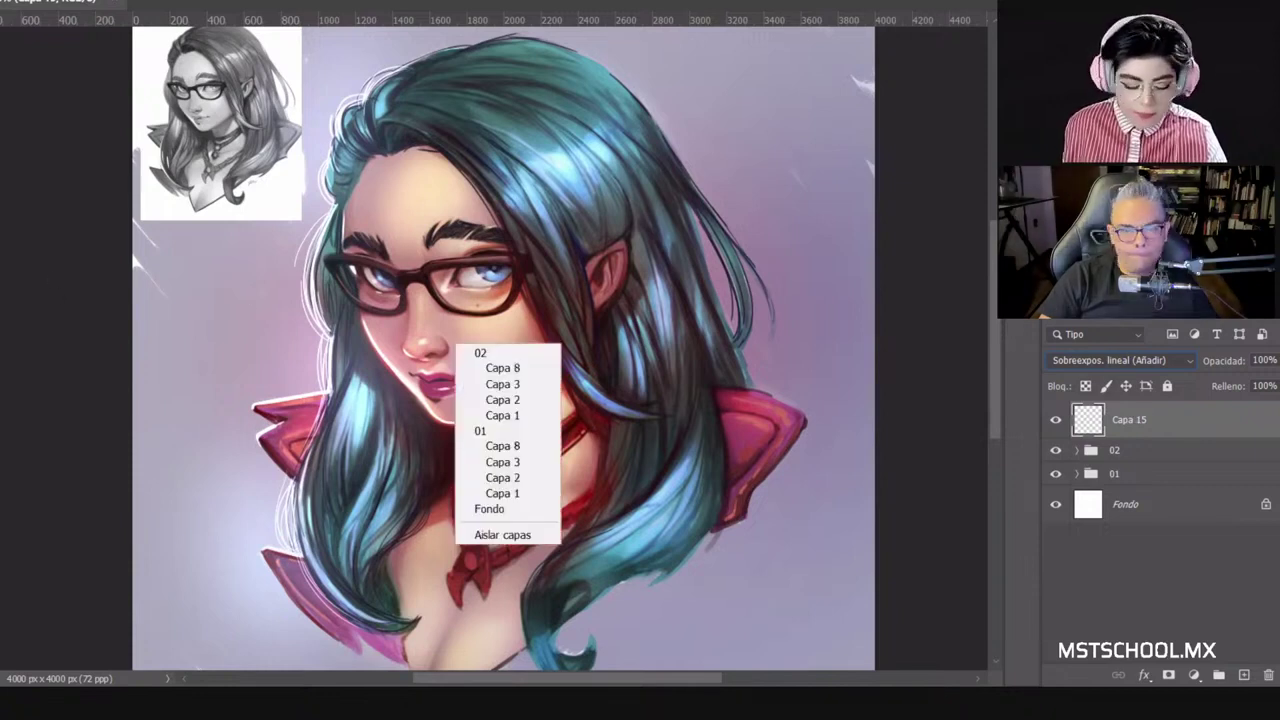
pyautogui.click(381, 289)
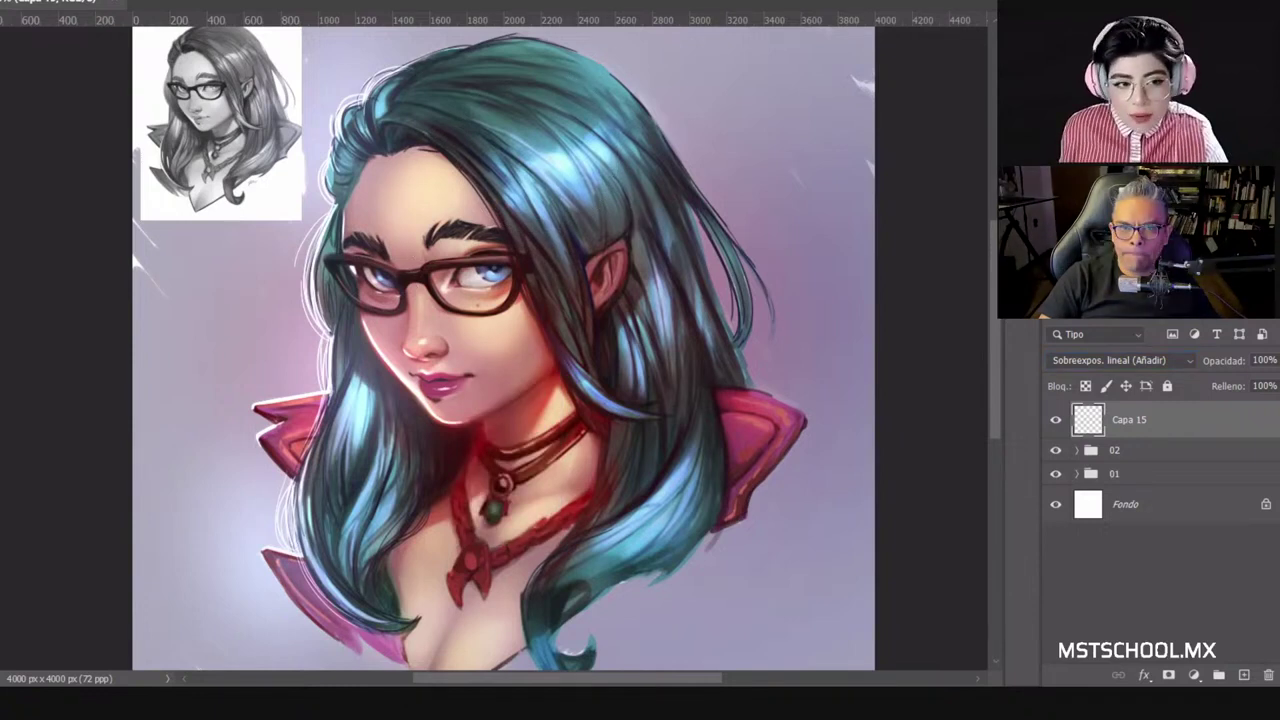
pyautogui.hotkey('ctrl', 'z')
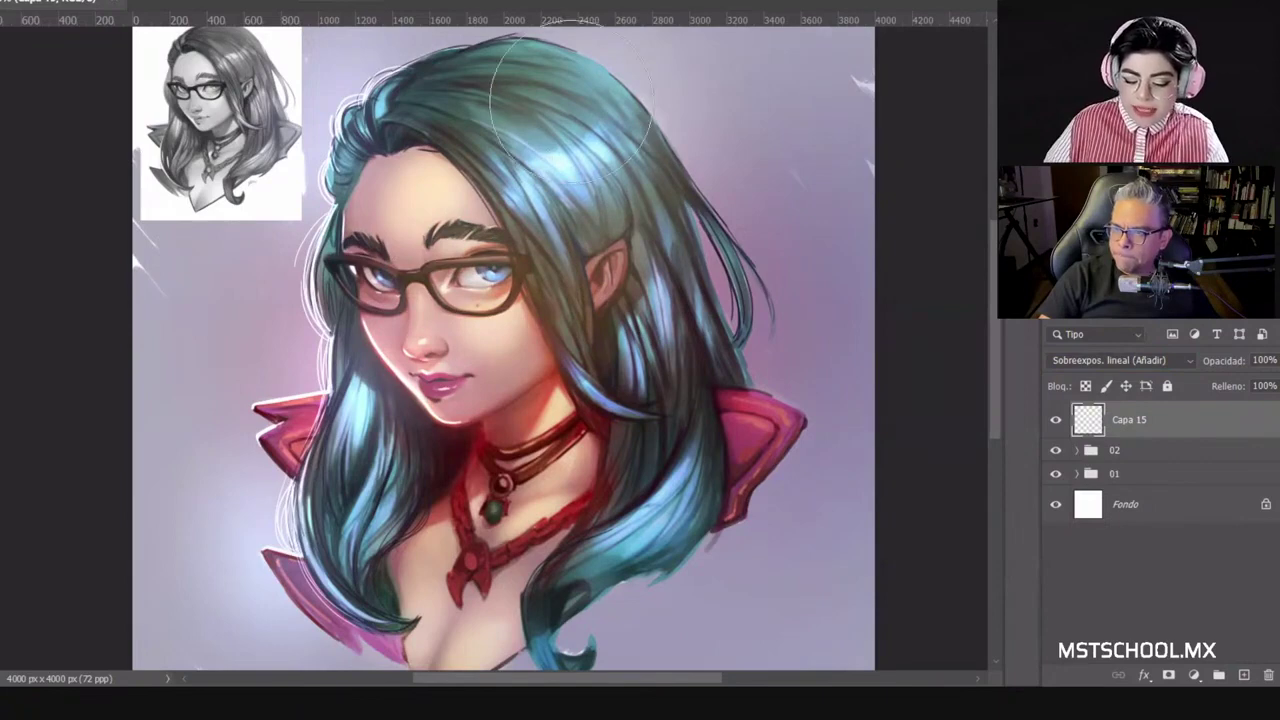
pyautogui.moveTo(570, 103)
pyautogui.mouseDown()
pyautogui.moveTo(496, 326)
pyautogui.moveTo(521, 116)
pyautogui.moveTo(450, 363)
pyautogui.moveTo(625, 344)
pyautogui.moveTo(502, 95)
pyautogui.moveTo(498, 363)
pyautogui.moveTo(416, 316)
pyautogui.moveTo(409, 226)
pyautogui.moveTo(423, 192)
pyautogui.moveTo(479, 162)
pyautogui.moveTo(641, 306)
pyautogui.moveTo(691, 306)
pyautogui.moveTo(713, 286)
pyautogui.moveTo(706, 317)
pyautogui.mouseUp()
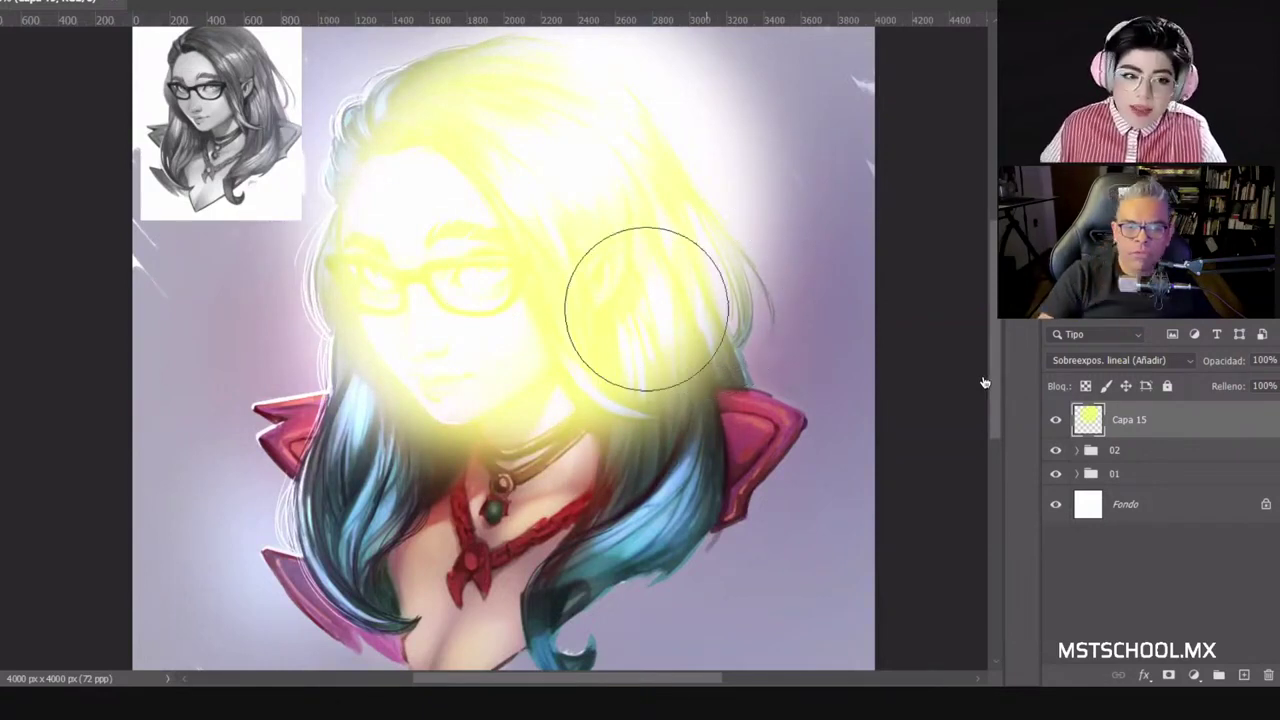
pyautogui.scroll(3, 657, 329)
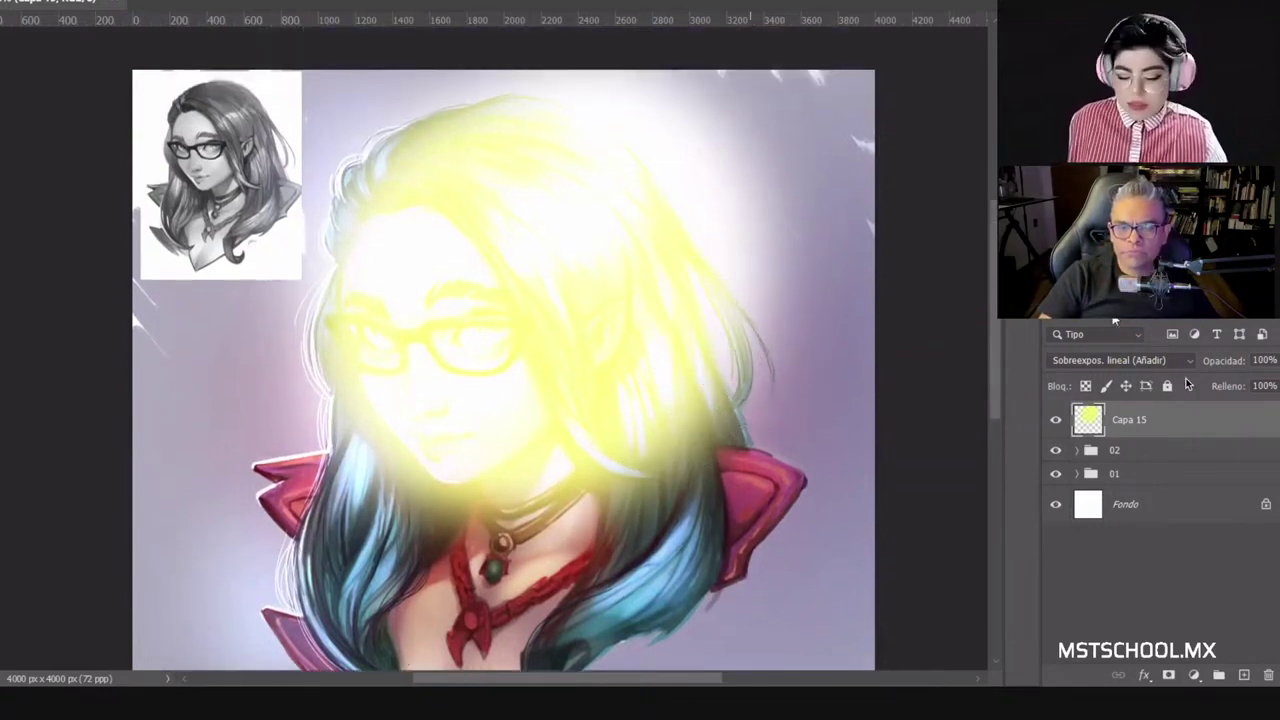
pyautogui.hotkey('ctrl', 'z')
pyautogui.hotkey('ctrl', 'z')
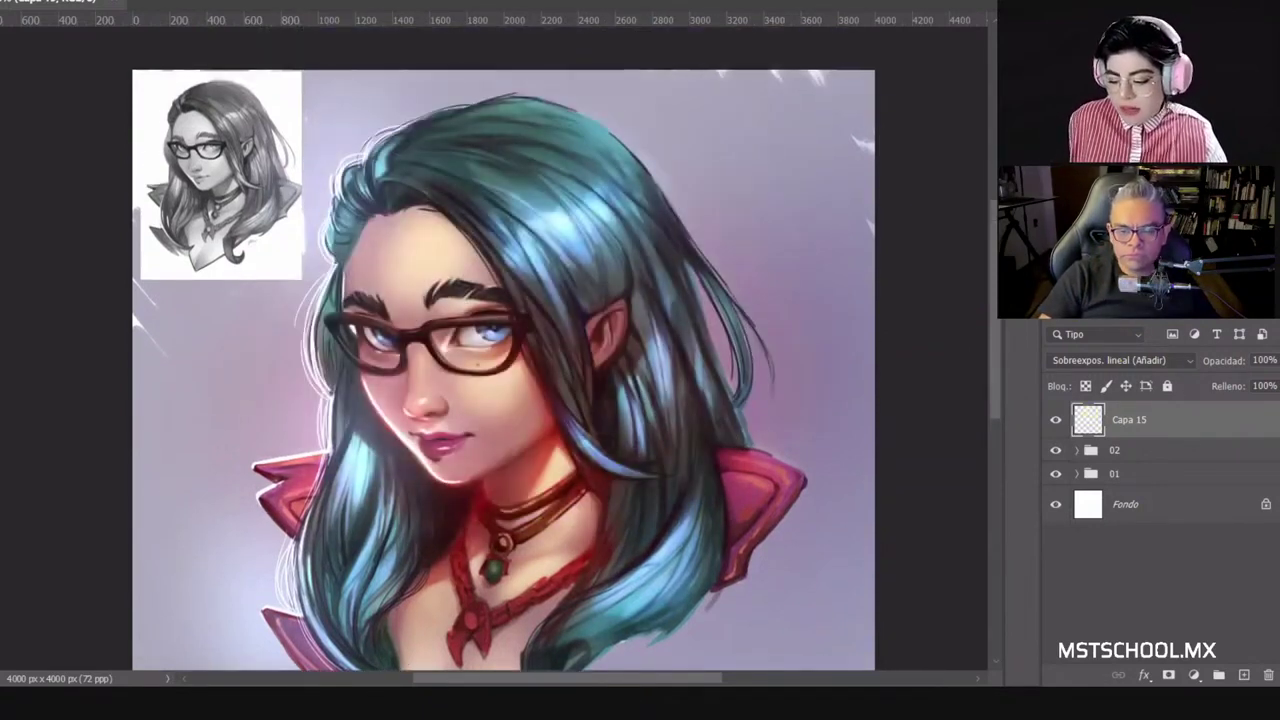
# Step: Try soft pink, blue and violet glows over the face and hair on Capa 15, and undo the strokes
pyautogui.moveTo(530, 240)
pyautogui.mouseDown()
pyautogui.moveTo(505, 300)
pyautogui.moveTo(410, 265)
pyautogui.mouseUp()
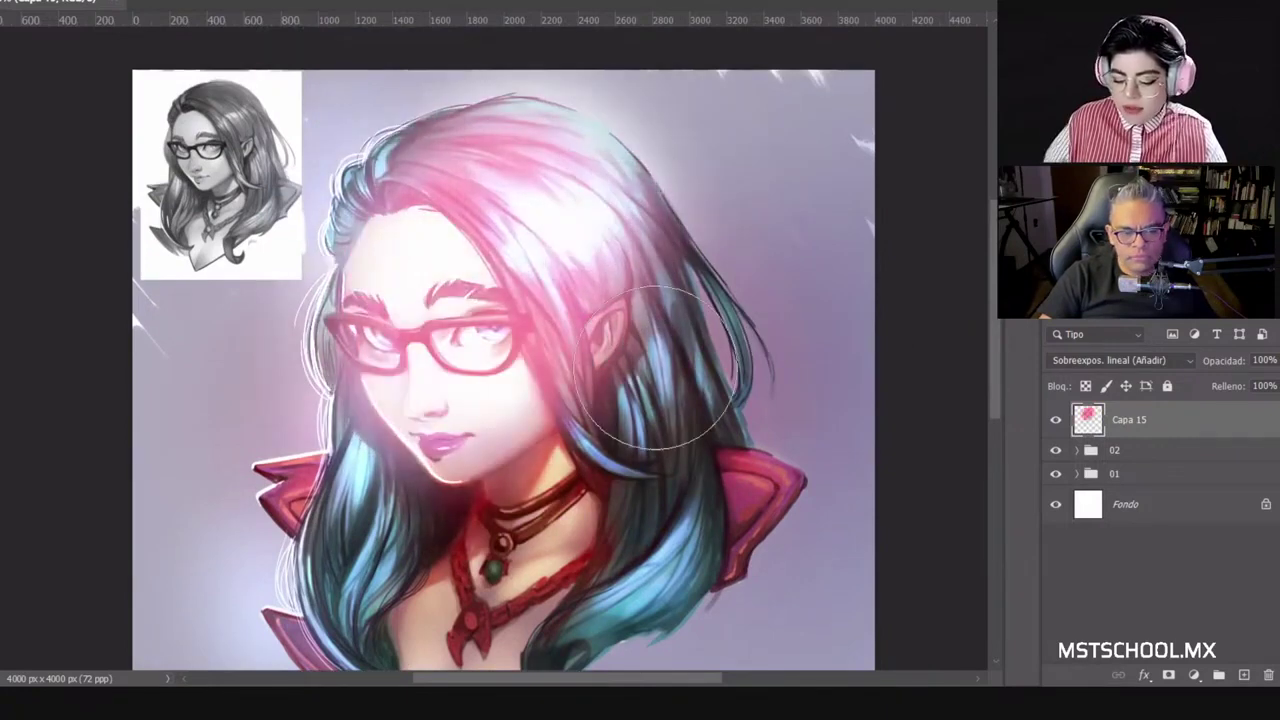
pyautogui.moveTo(490, 305)
pyautogui.mouseDown()
pyautogui.moveTo(540, 390)
pyautogui.moveTo(650, 330)
pyautogui.mouseUp()
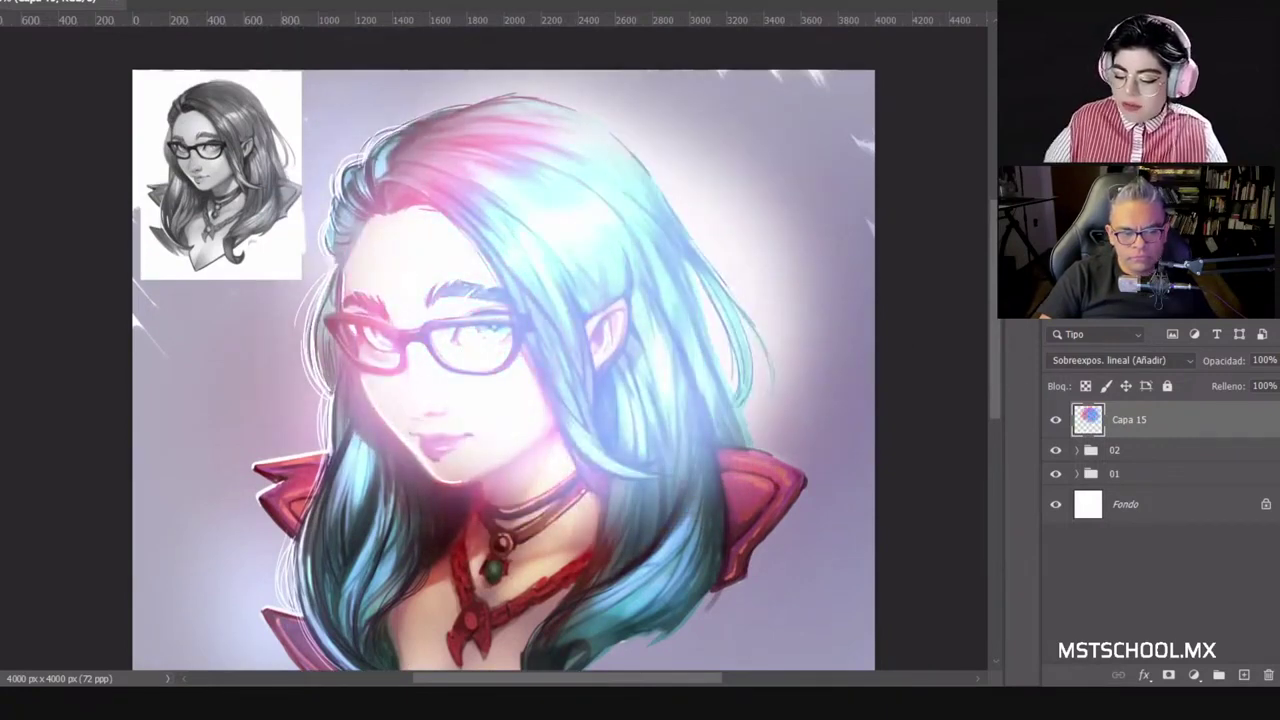
pyautogui.moveTo(585, 210)
pyautogui.mouseDown()
pyautogui.moveTo(640, 285)
pyautogui.moveTo(685, 290)
pyautogui.moveTo(635, 395)
pyautogui.mouseUp()
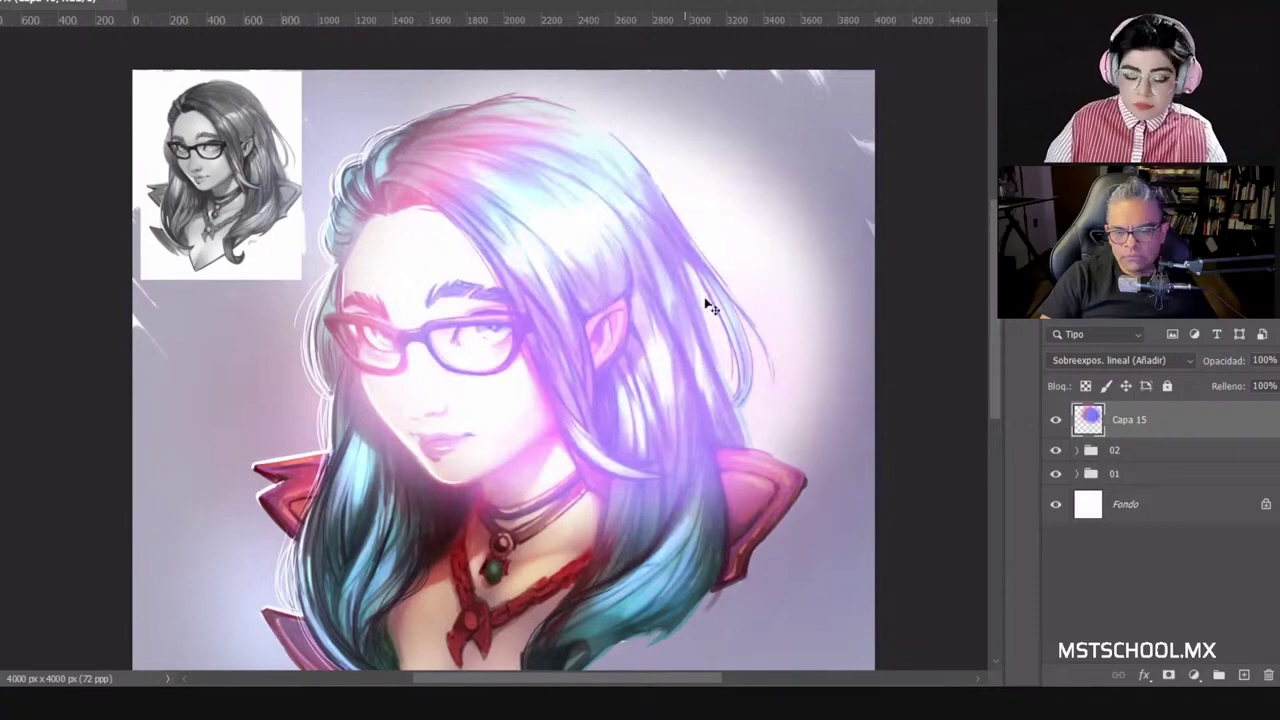
pyautogui.hotkey('ctrl', 'z')
pyautogui.hotkey('ctrl', 'z')
pyautogui.hotkey('ctrl', 'z')
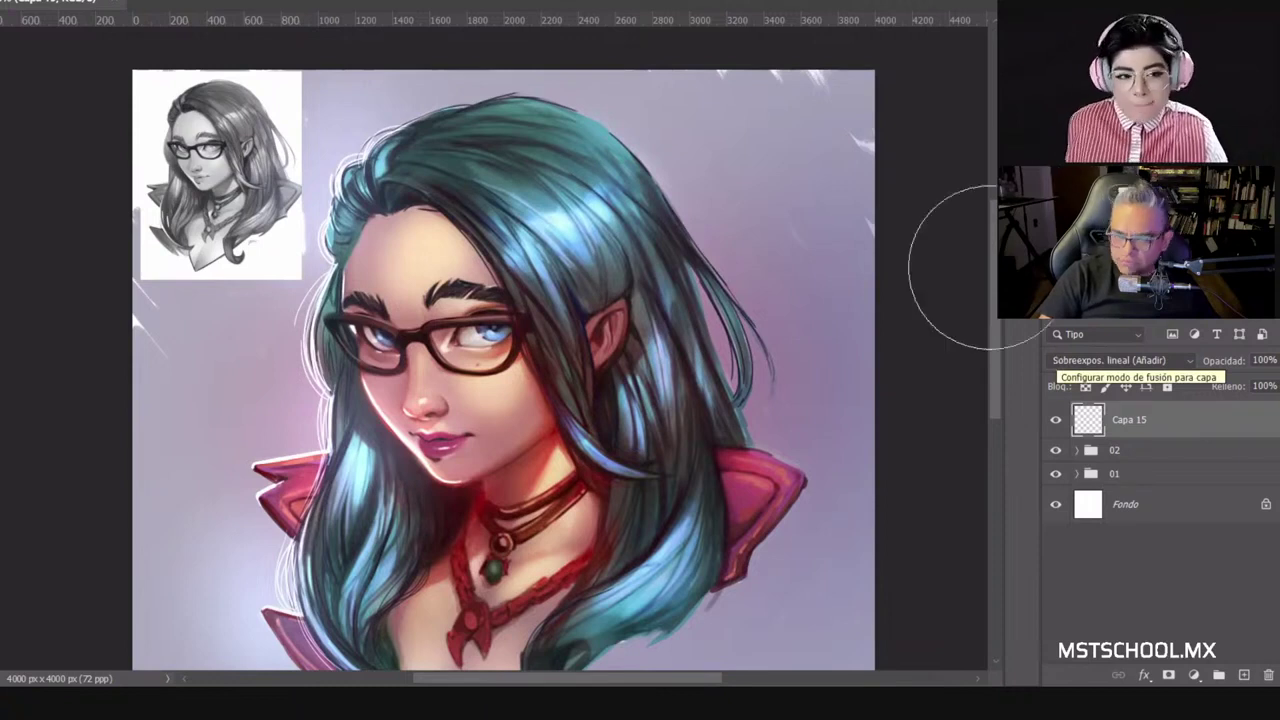
# Step: Turn off the transparency shapes layer option (Capa de formas de transparencia) in Capa 15's blending options and apply the layer style
pyautogui.scroll(-5, 532, 342)
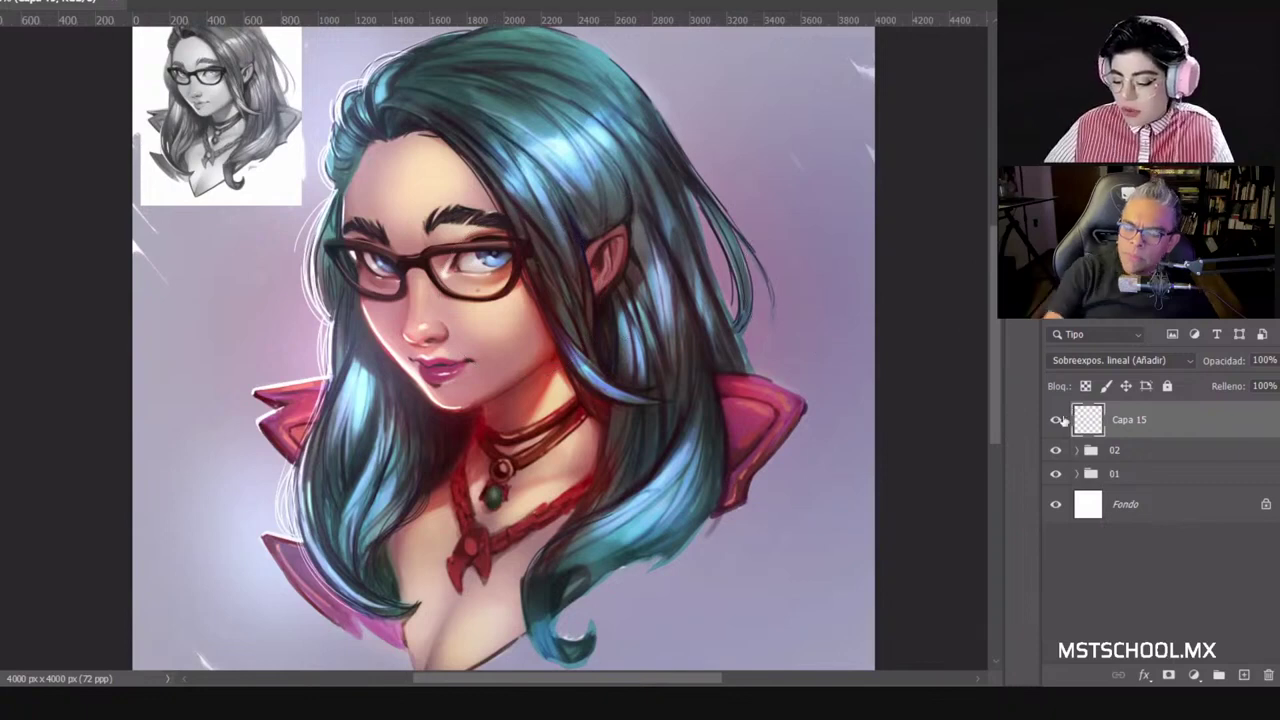
pyautogui.doubleClick(1155, 419)
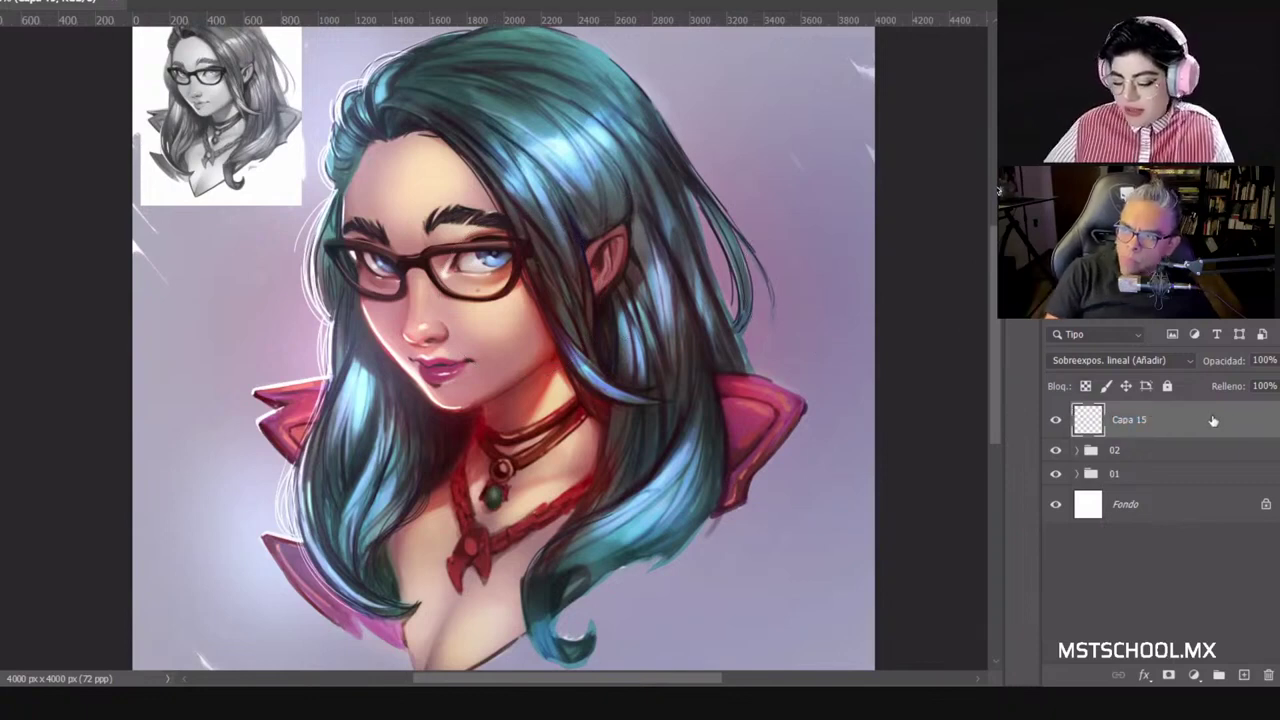
pyautogui.doubleClick(1158, 410)
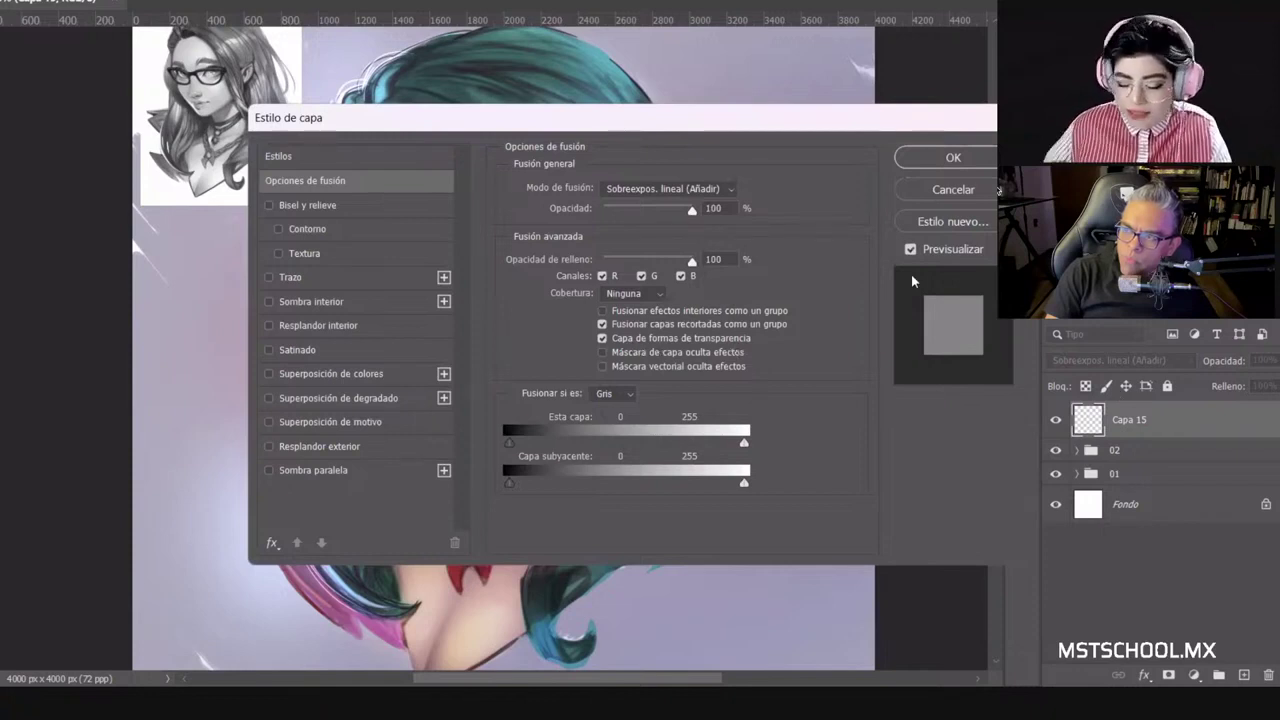
pyautogui.click(968, 164)
# Step: Test the softer blending with violet glow strokes over the hair by the ear and beside the face, and undo them
pyautogui.moveTo(580, 190)
pyautogui.mouseDown()
pyautogui.moveTo(631, 323)
pyautogui.moveTo(650, 334)
pyautogui.mouseUp()
pyautogui.hotkey('ctrl', 'z')
pyautogui.moveTo(663, 276)
pyautogui.mouseDown()
pyautogui.moveTo(691, 256)
pyautogui.moveTo(660, 290)
pyautogui.mouseUp()
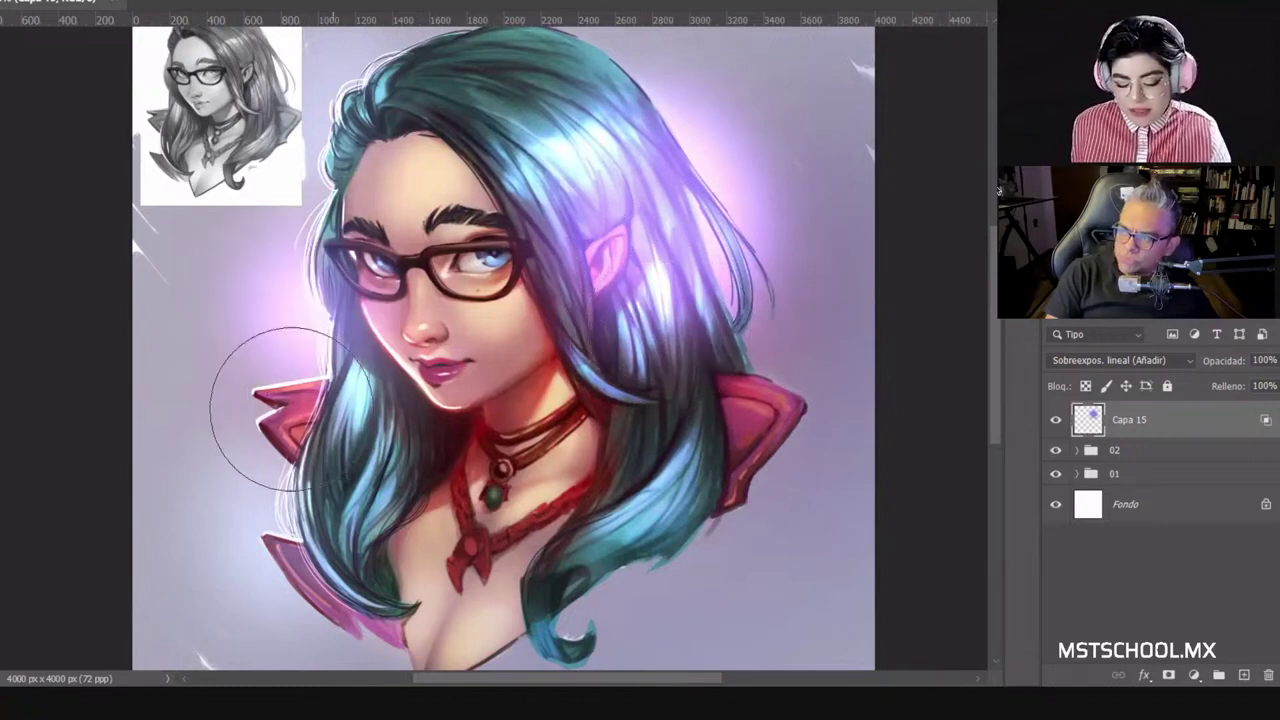
pyautogui.hotkey('ctrl', 'z')
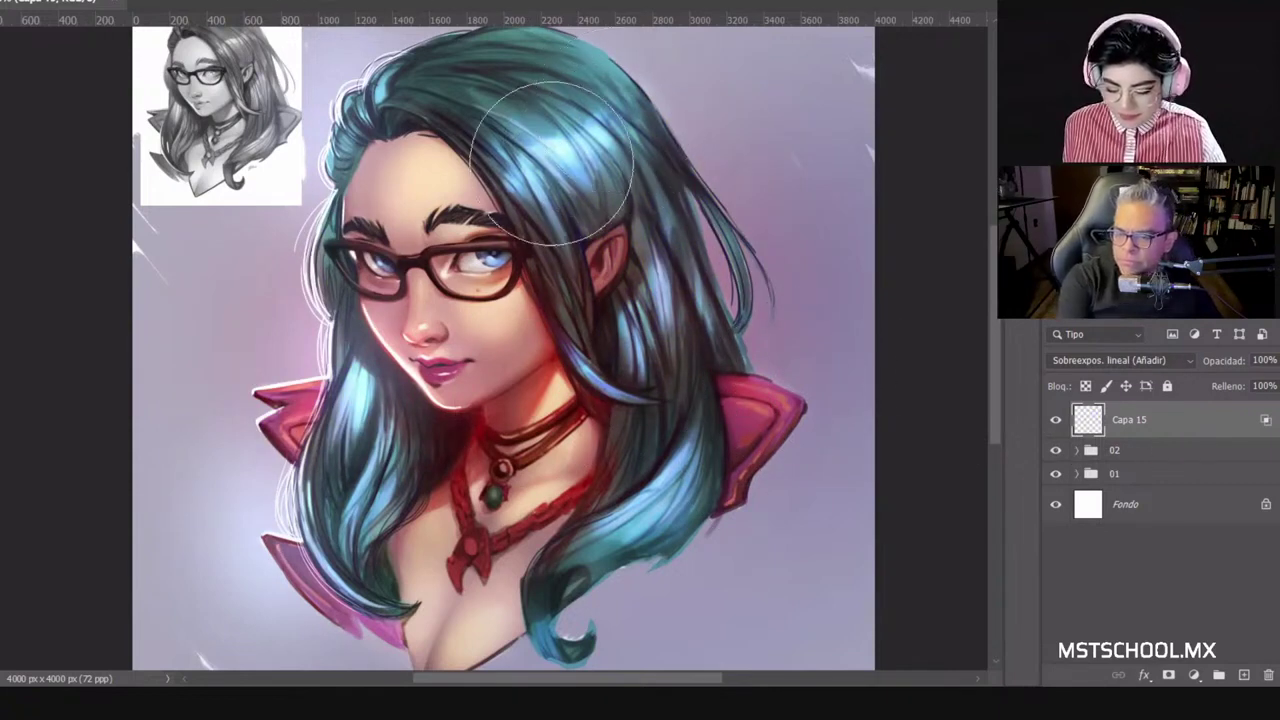
# Step: Check the soft round brush settings and the blend mode choices for Capa 15, keeping Linear Dodge (Sobreexpos. lineal (Añadir))
pyautogui.rightClick(804, 219)
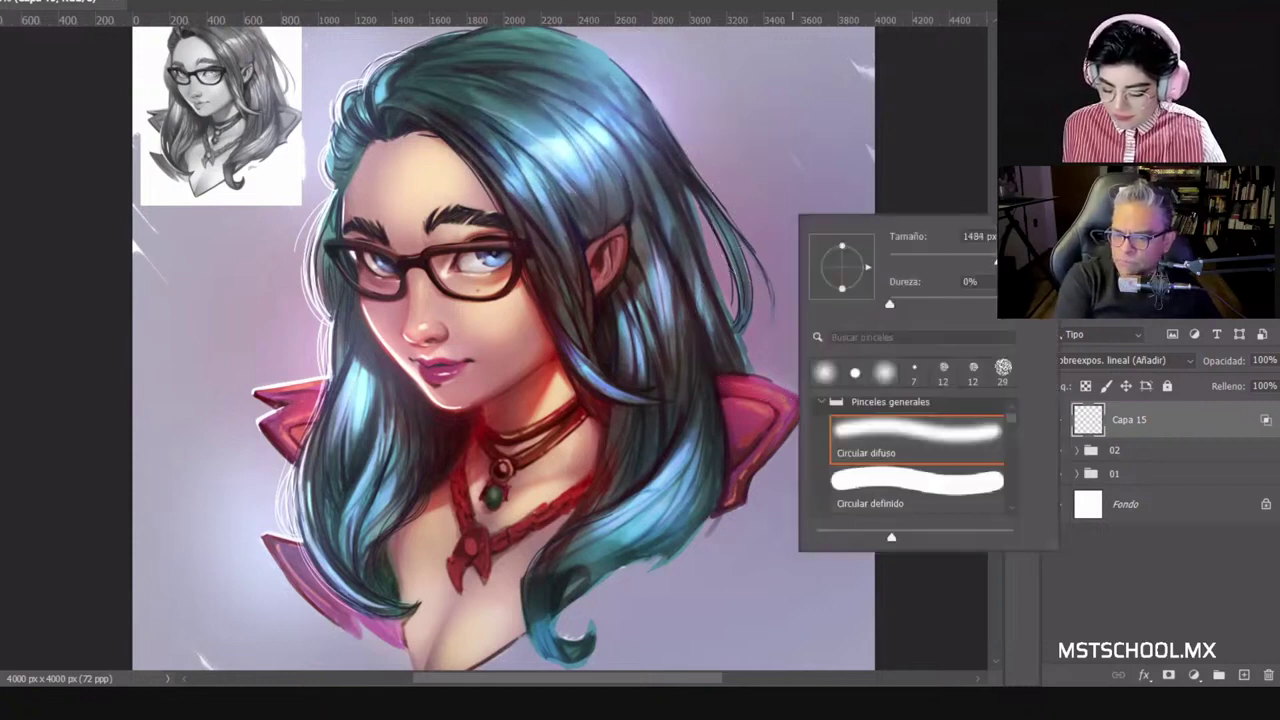
pyautogui.press('Escape')
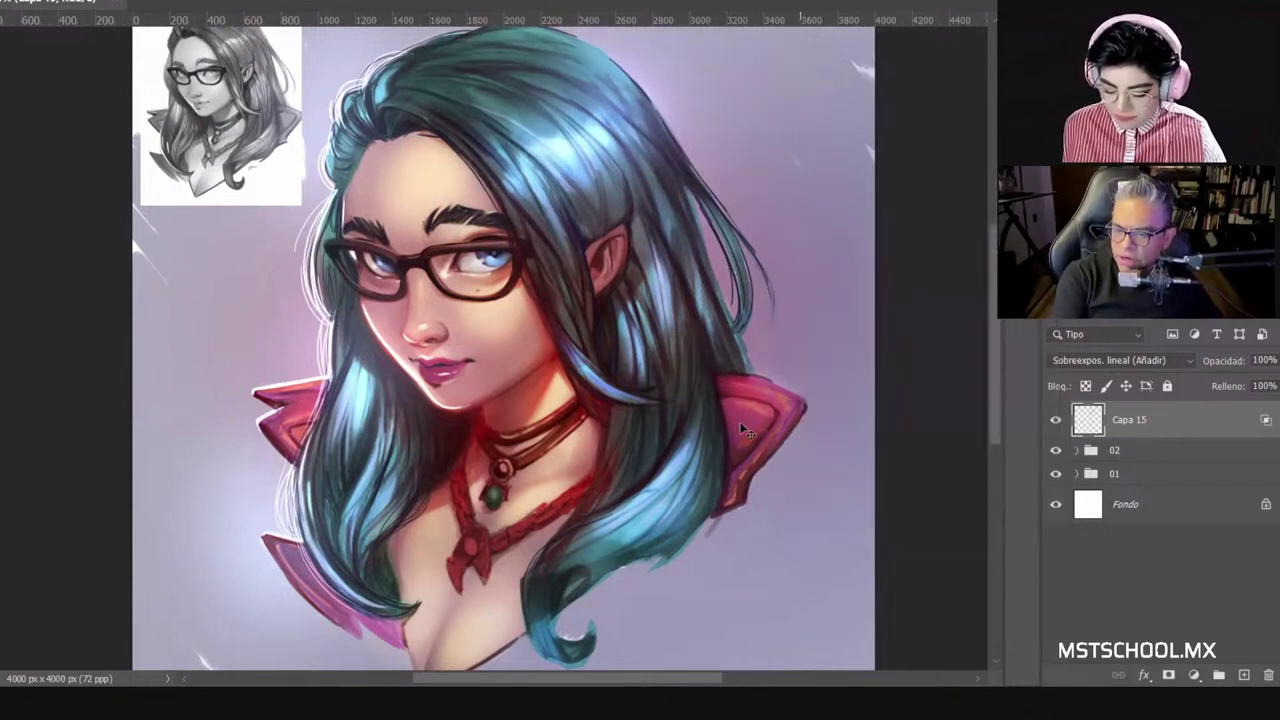
pyautogui.click(1148, 364)
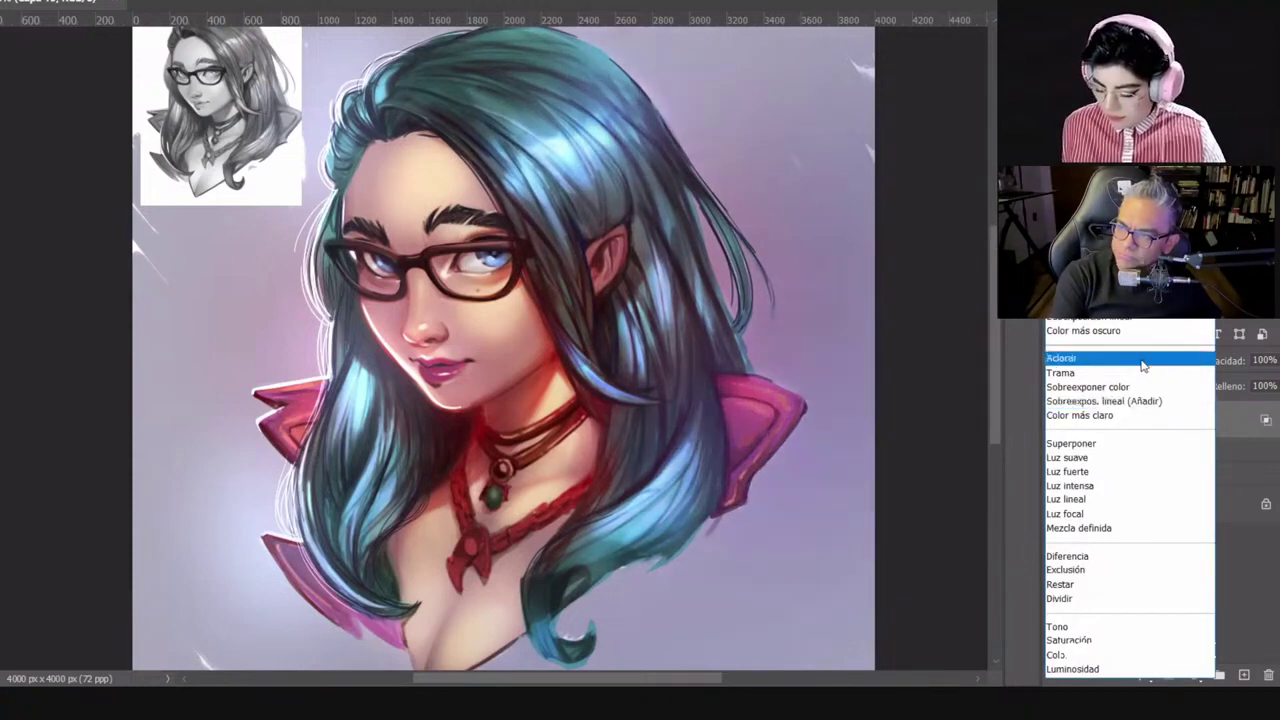
pyautogui.click(1103, 401)
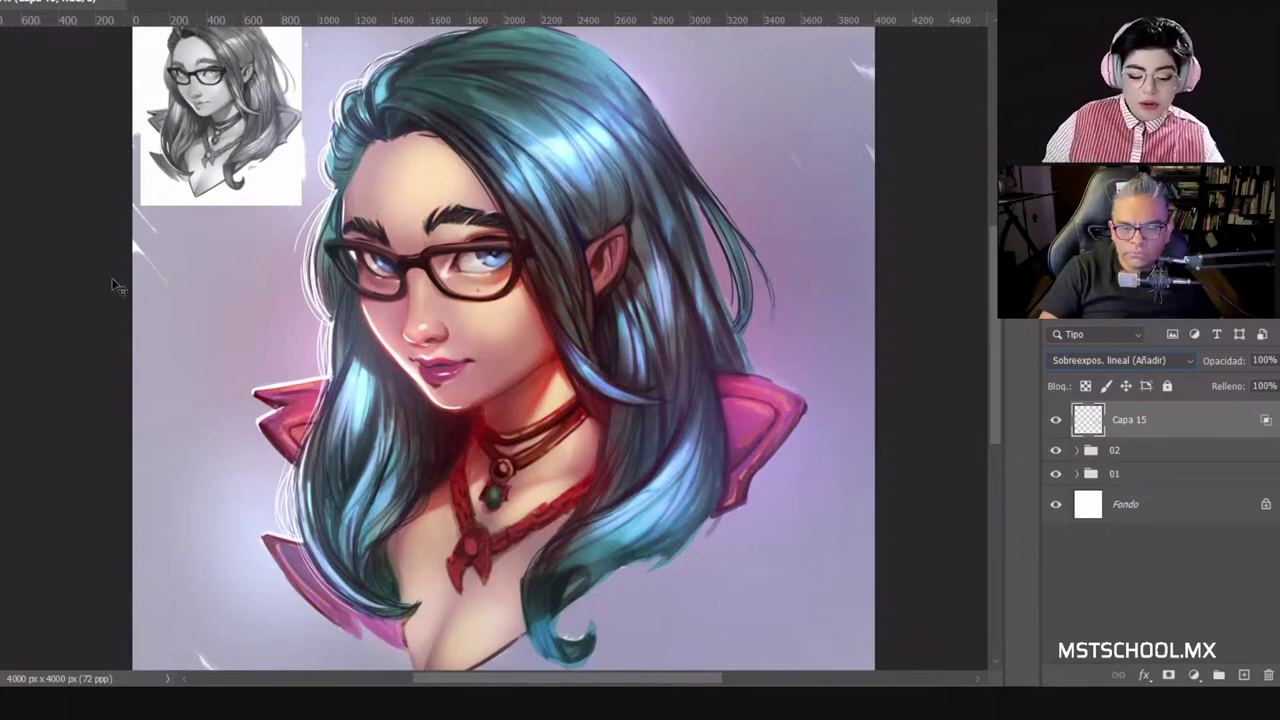
# Step: Deselect Capa 15 and switch group 02 off and on to compare the blue-haired and teal-haired versions
pyautogui.click(378, 337)
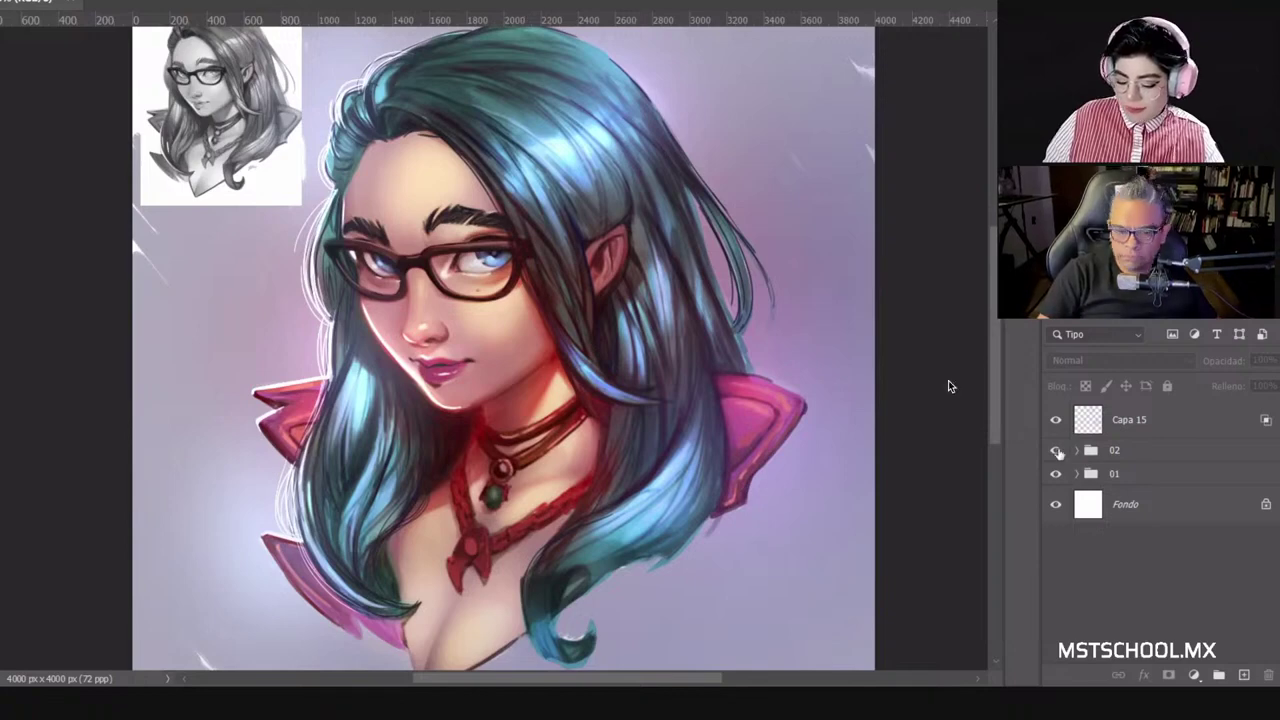
pyautogui.click(1057, 451)
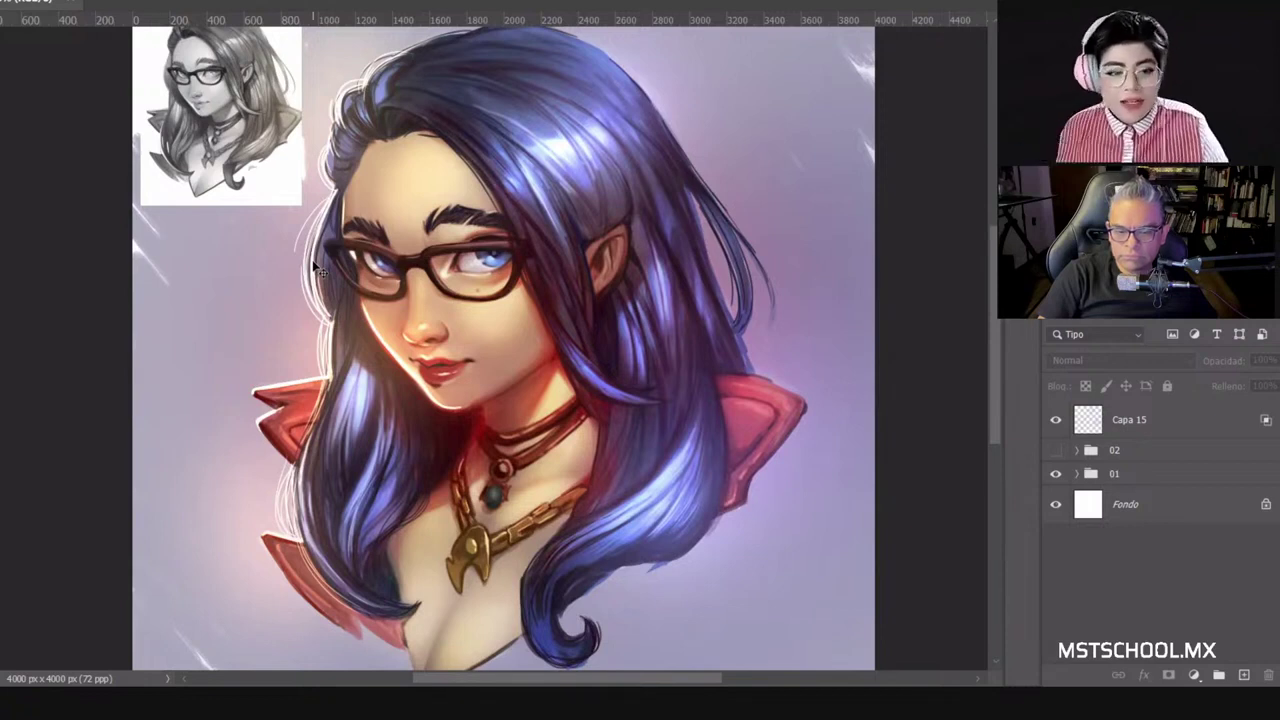
pyautogui.click(1056, 450)
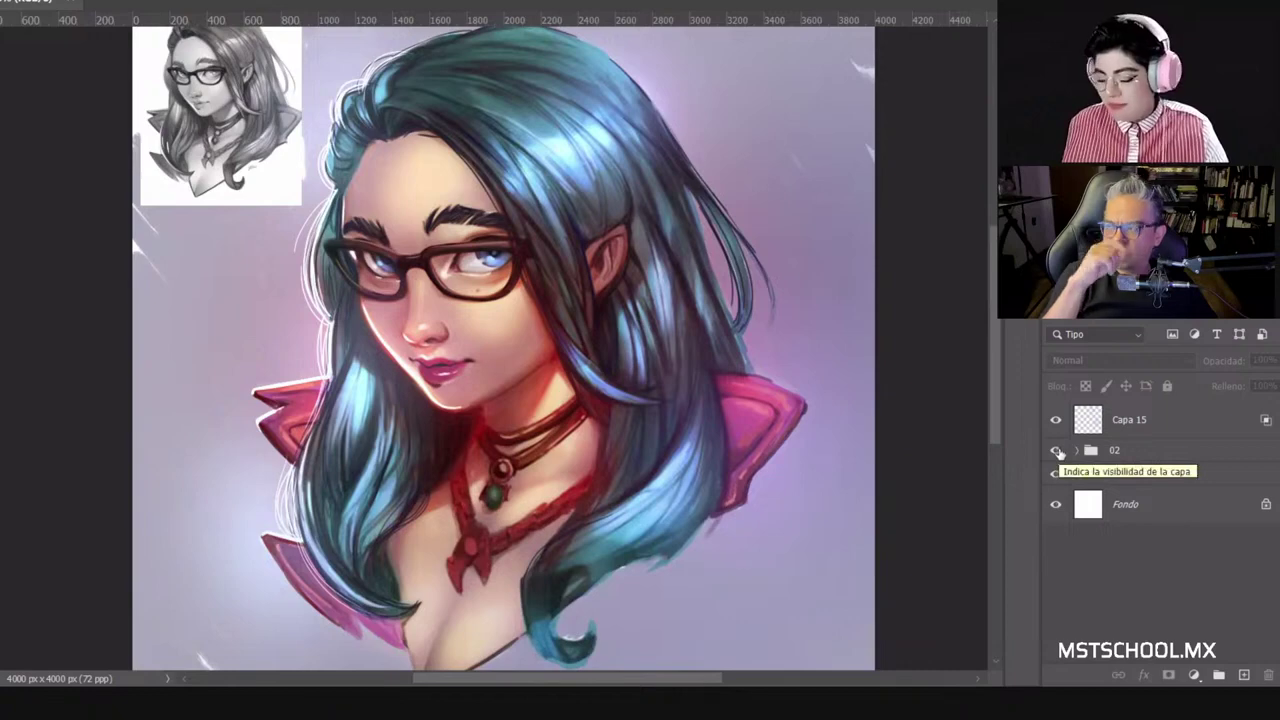
# Step: Hide group 02 and examine the blue-haired portrait's face, glasses and hair highlights up close
pyautogui.click(1056, 450)
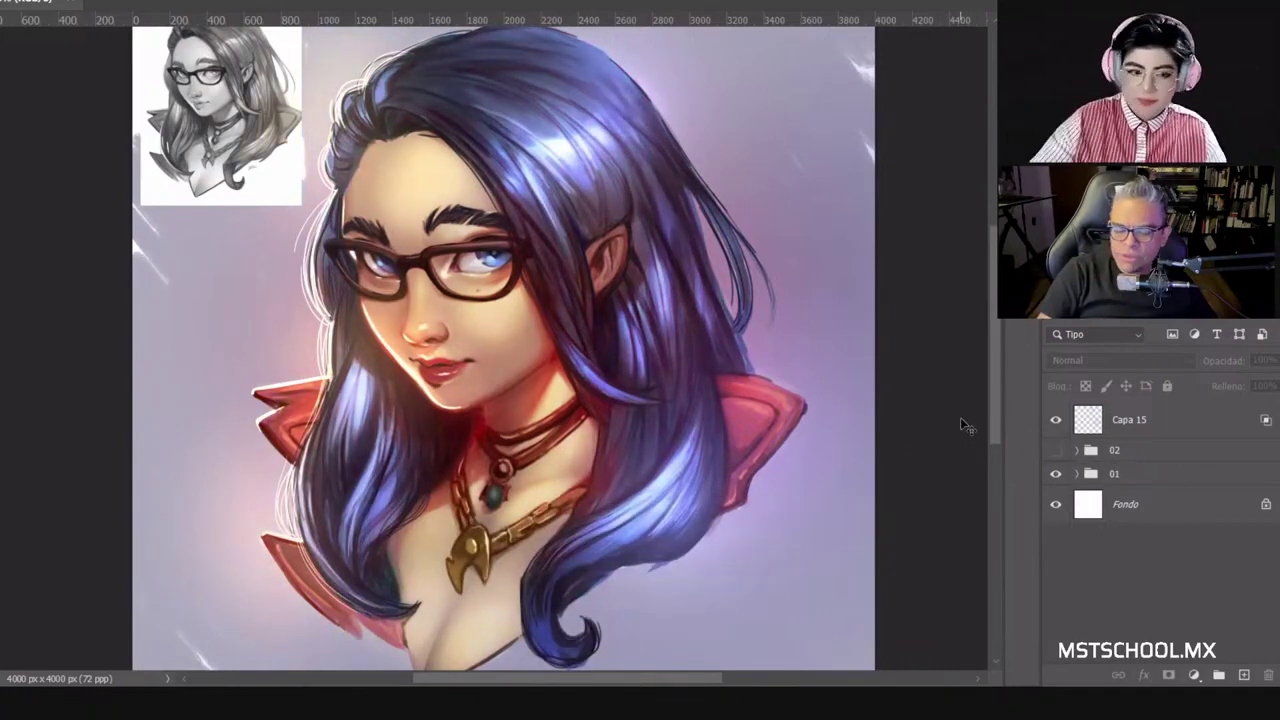
pyautogui.hotkey('ctrl', '+')
pyautogui.hotkey('ctrl', '+')
pyautogui.hotkey('ctrl', '+')
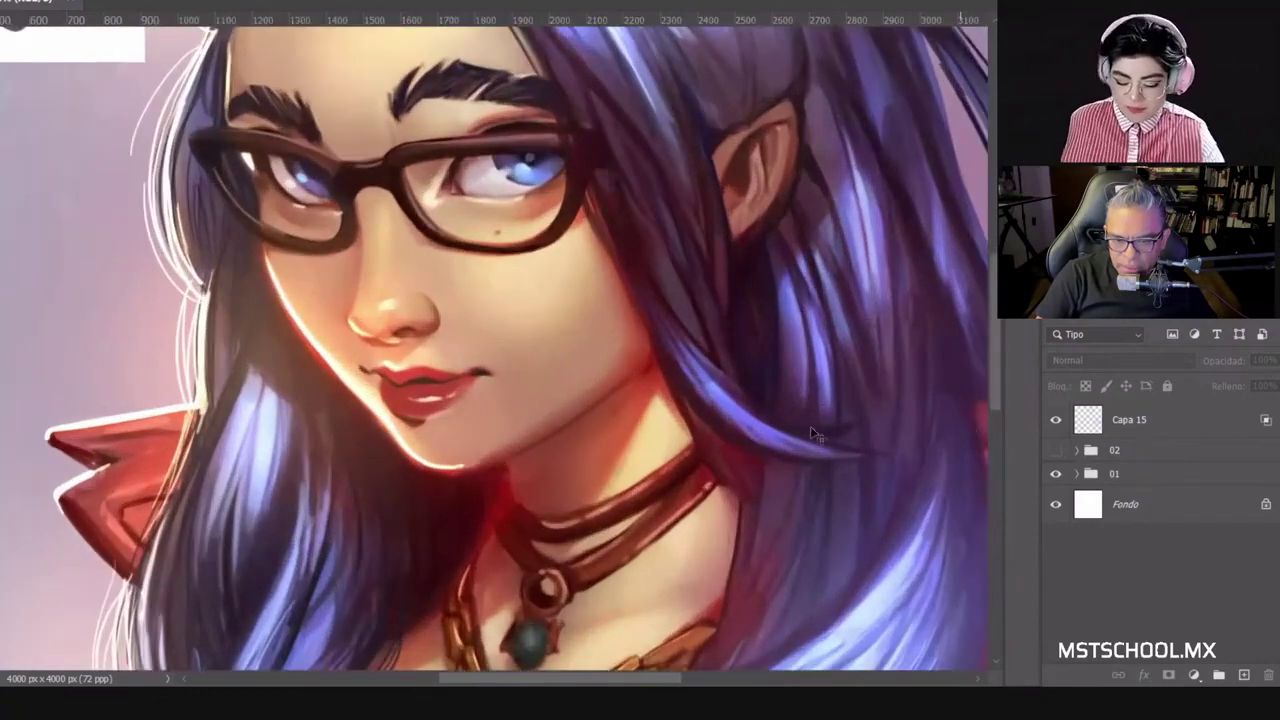
pyautogui.scroll(3, 790, 440)
pyautogui.scroll(-2, 770, 480)
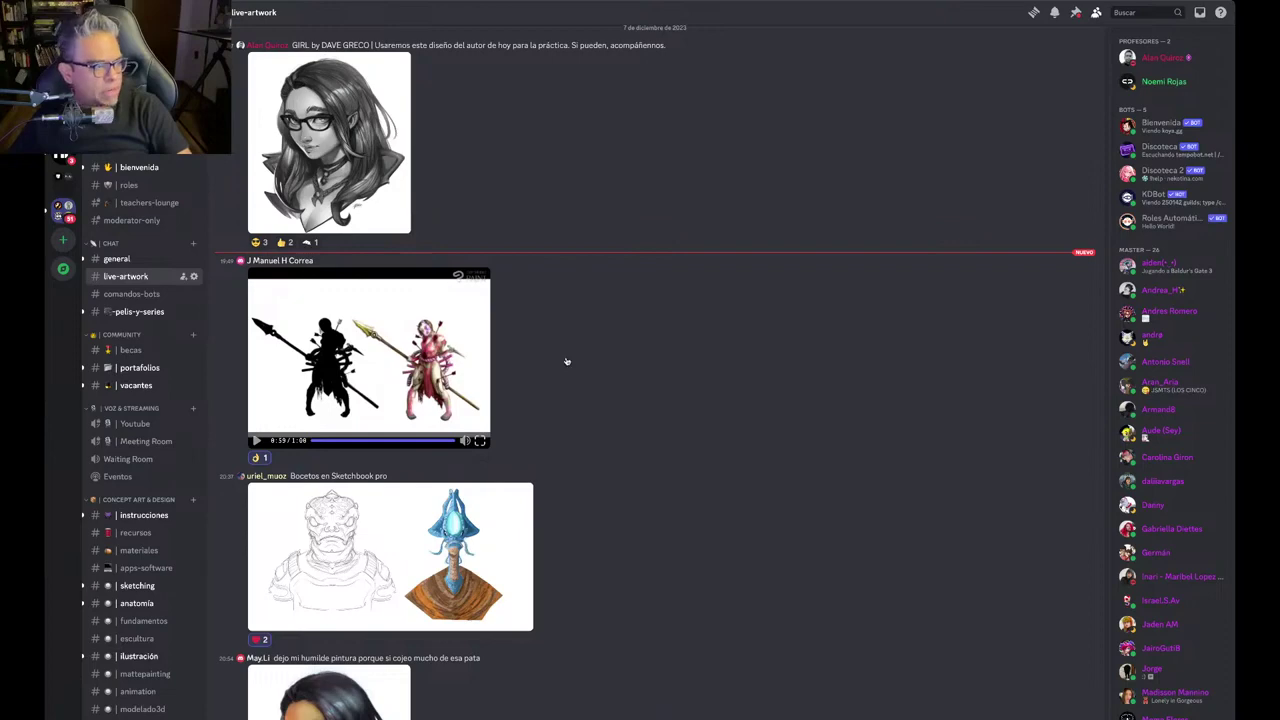
# Step: Switch to Discord and view the student's painted elf portrait enlarged in the live-artwork channel, closing the preview when done
pyautogui.click(400, 681)
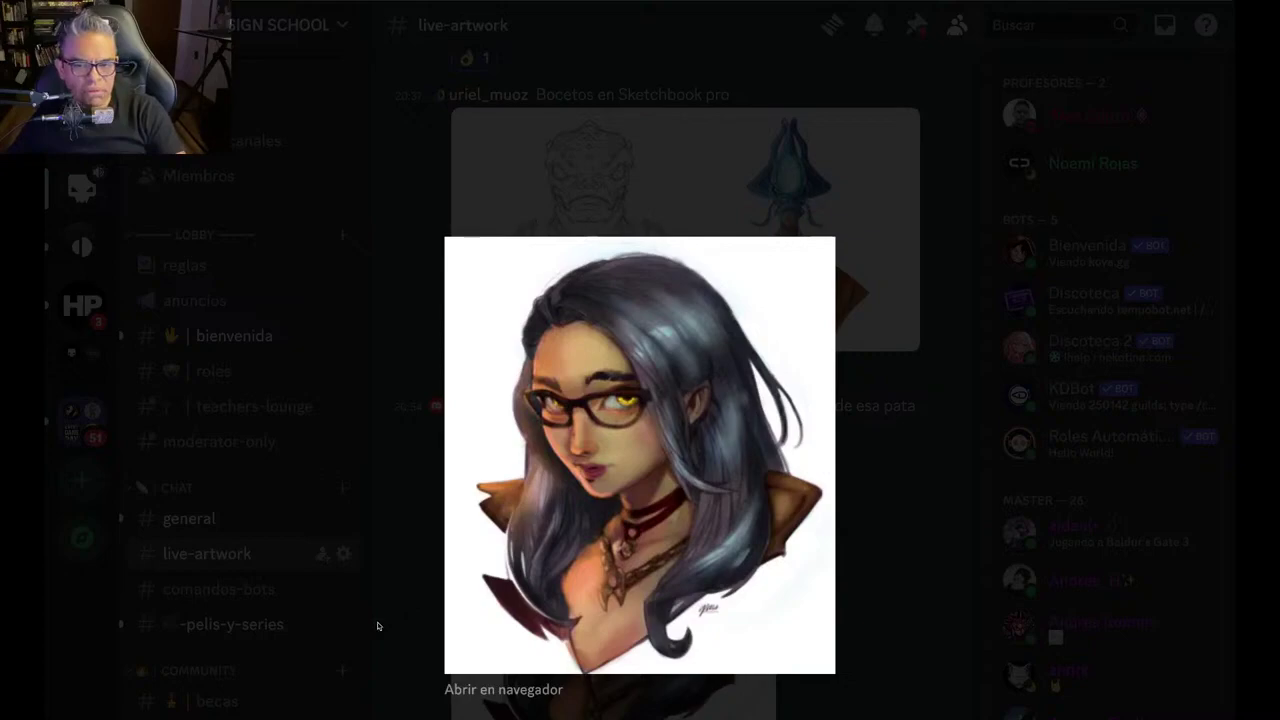
pyautogui.click(378, 626)
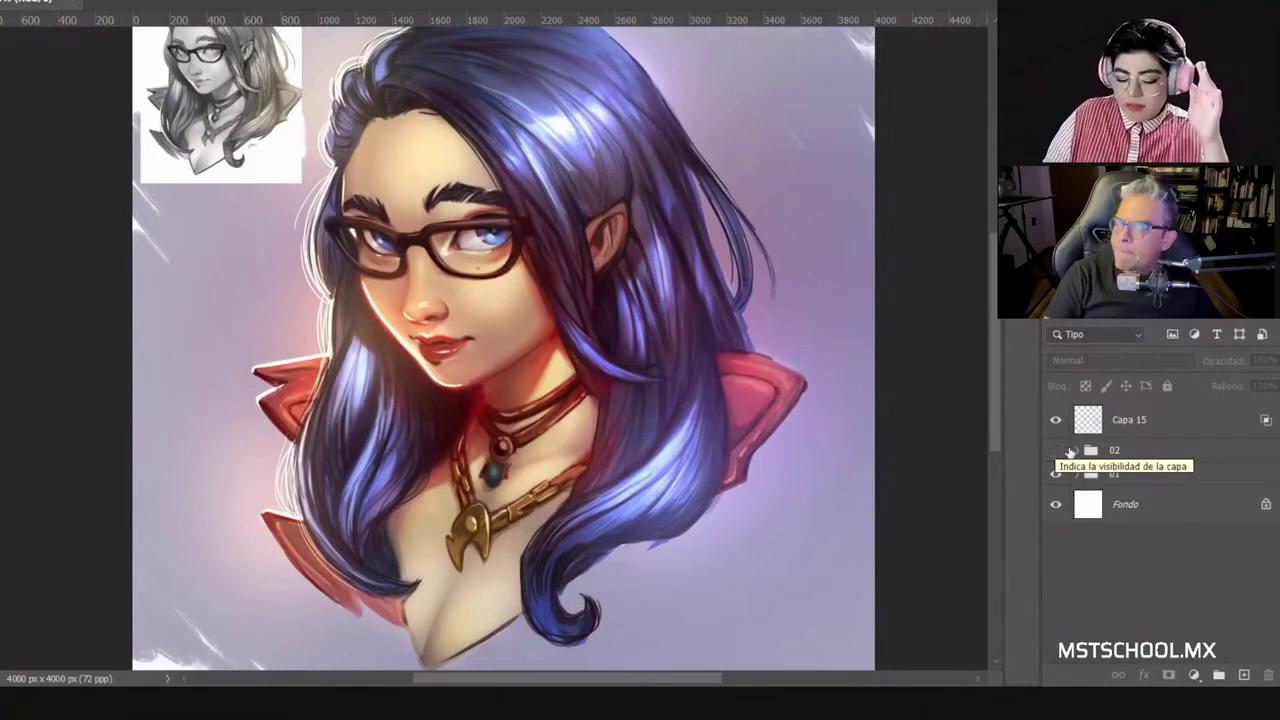
# Step: Back in Photoshop, show group 02 and switch it off and on repeatedly to compare the teal-haired and blue-haired colour schemes
pyautogui.click(1059, 451)
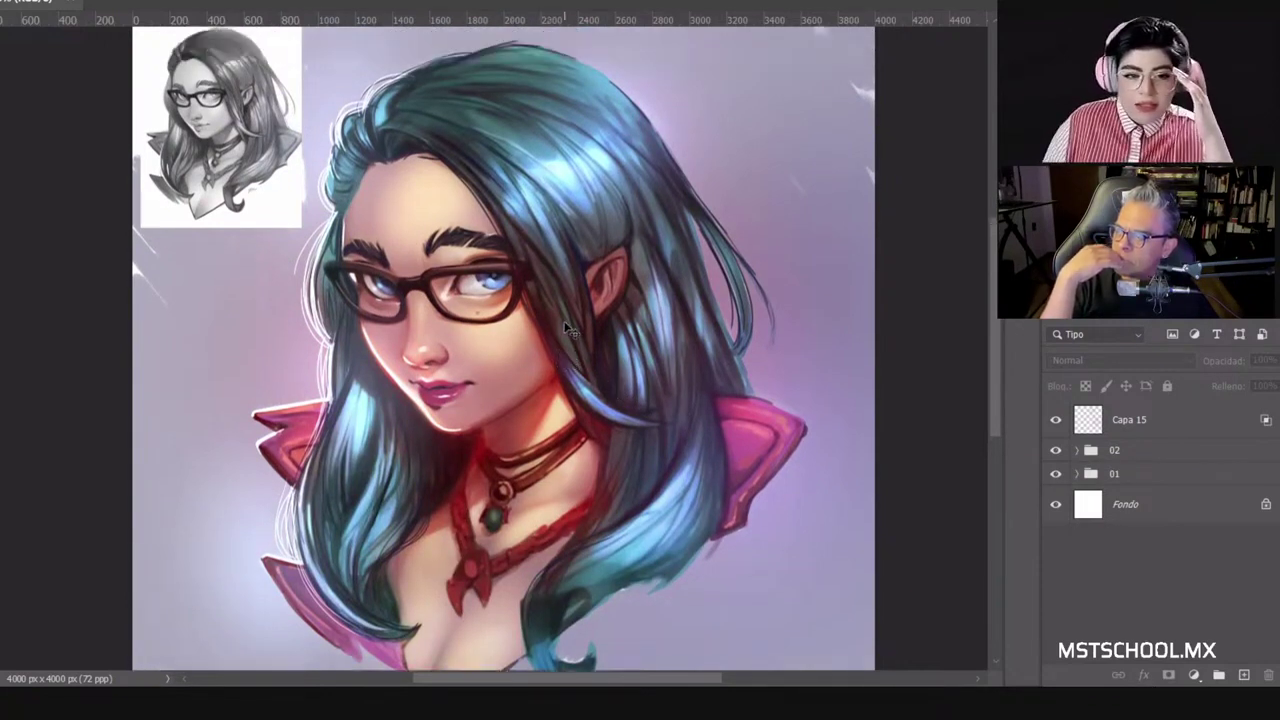
pyautogui.moveTo(564, 327); pyautogui.dragTo(565, 290)
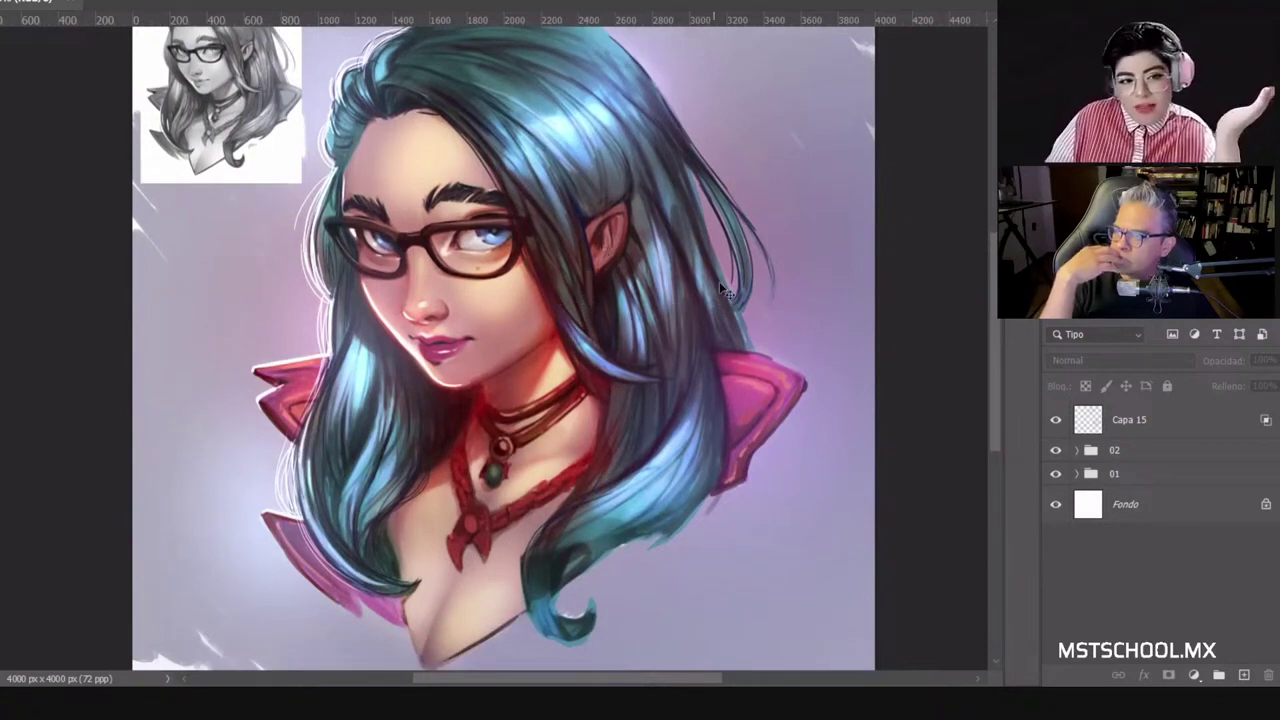
pyautogui.click(1056, 450)
pyautogui.click(1056, 451)
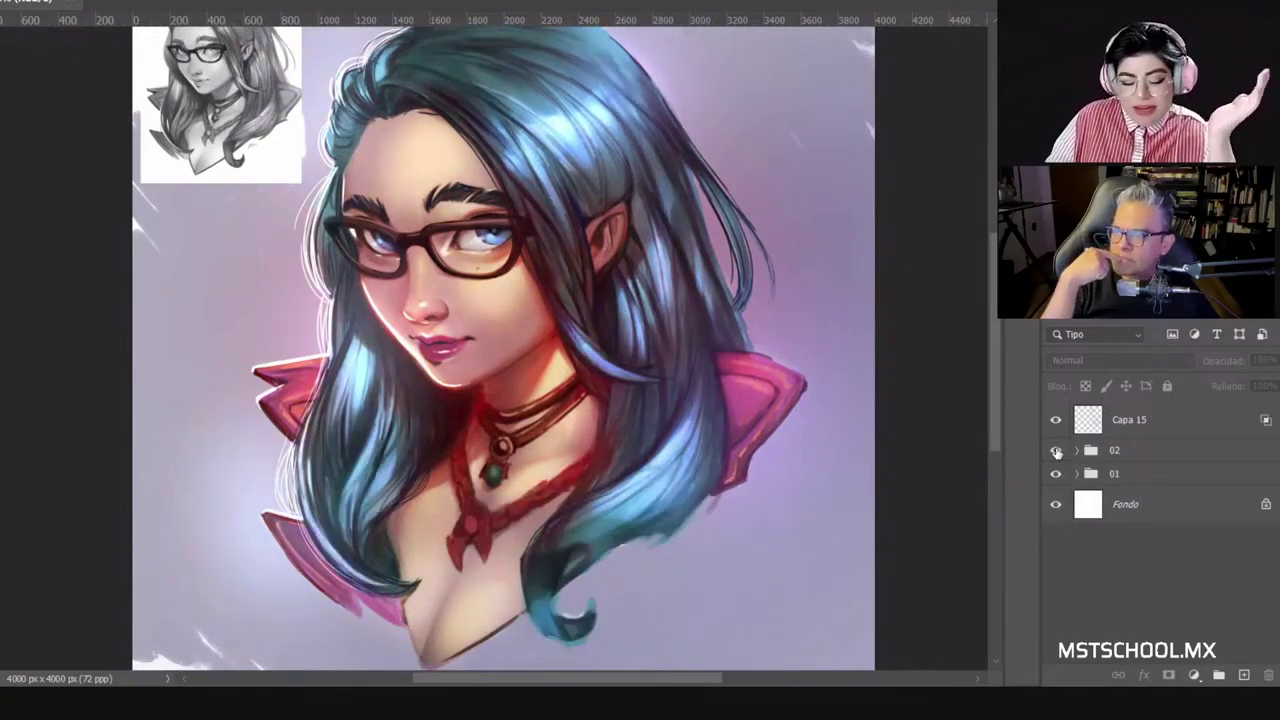
pyautogui.click(1056, 451)
pyautogui.click(1056, 451)
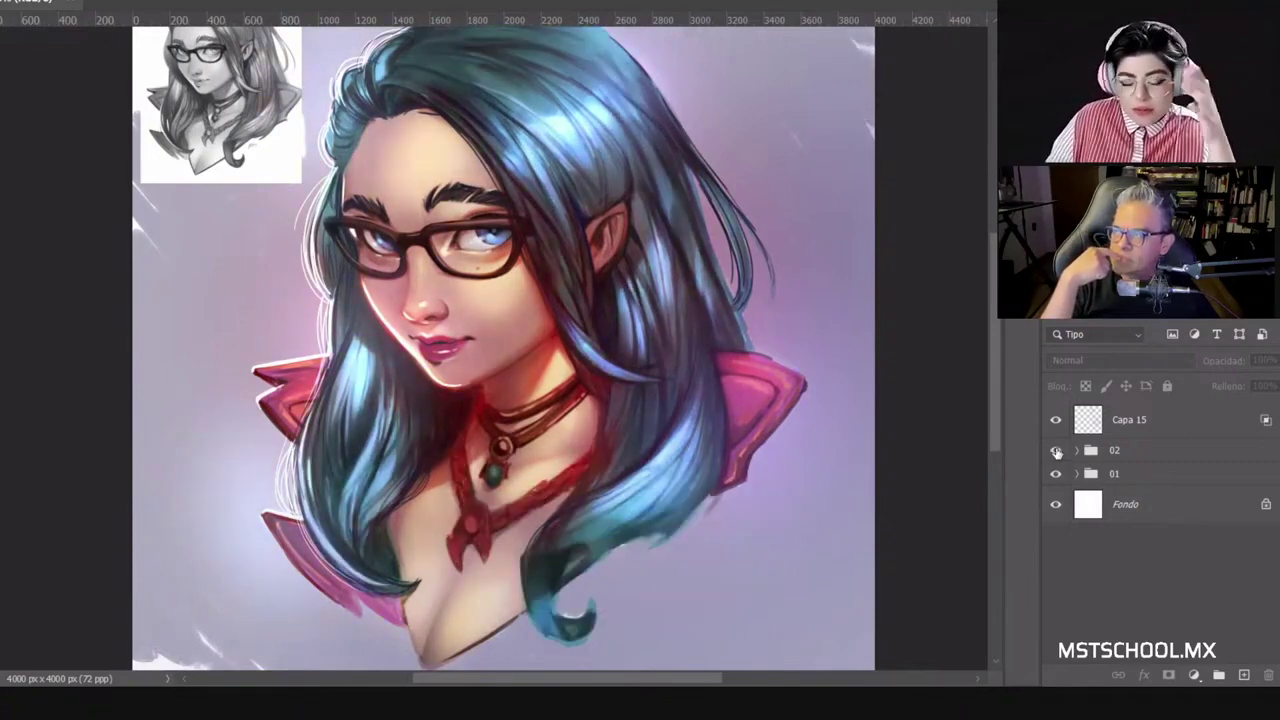
pyautogui.click(1056, 451)
pyautogui.click(1056, 451)
pyautogui.click(1056, 451)
pyautogui.click(1056, 451)
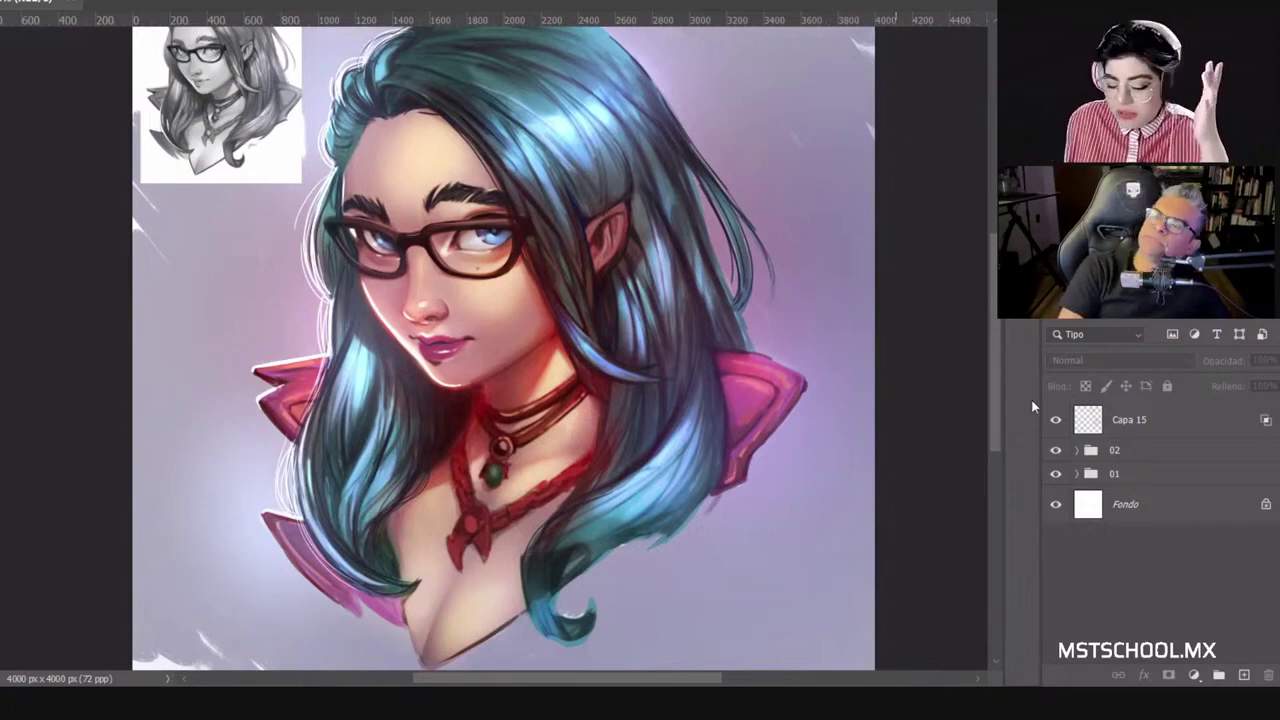
# Step: Compare both colour versions once more through group 02's visibility, leaving the group hidden to view the blue-haired portrait
pyautogui.click(1055, 451)
pyautogui.click(1054, 455)
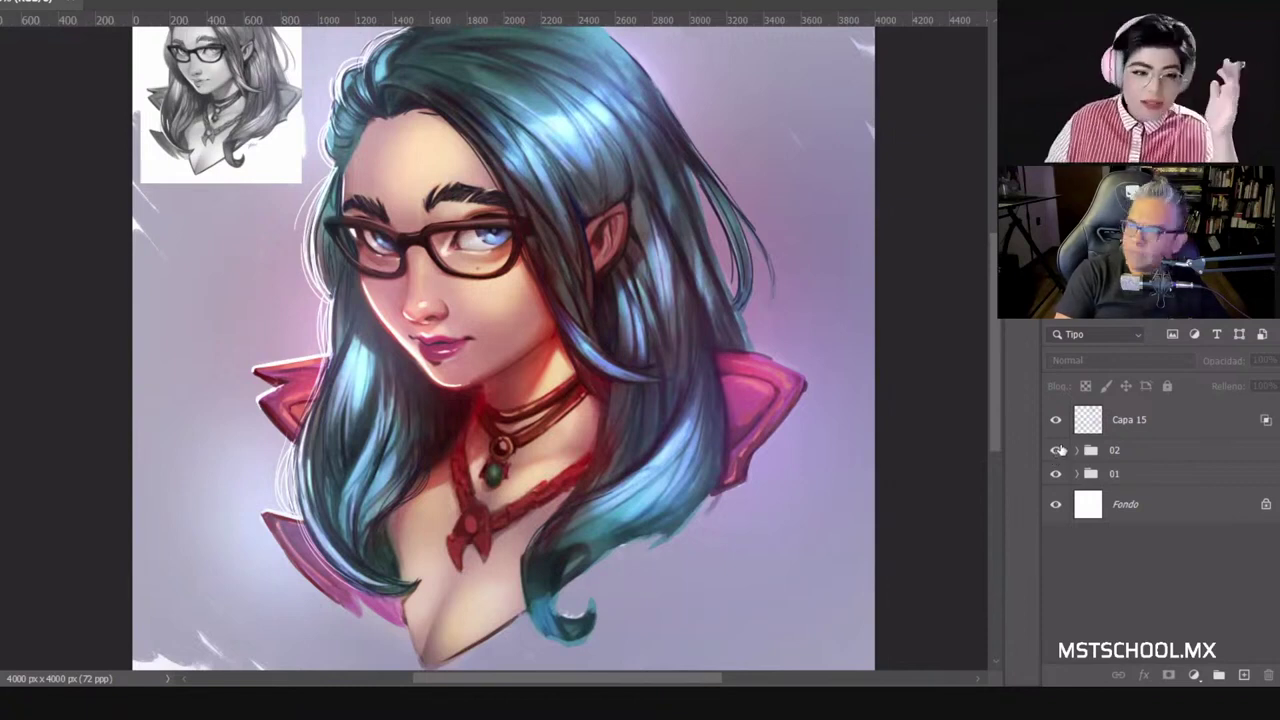
pyautogui.click(1057, 452)
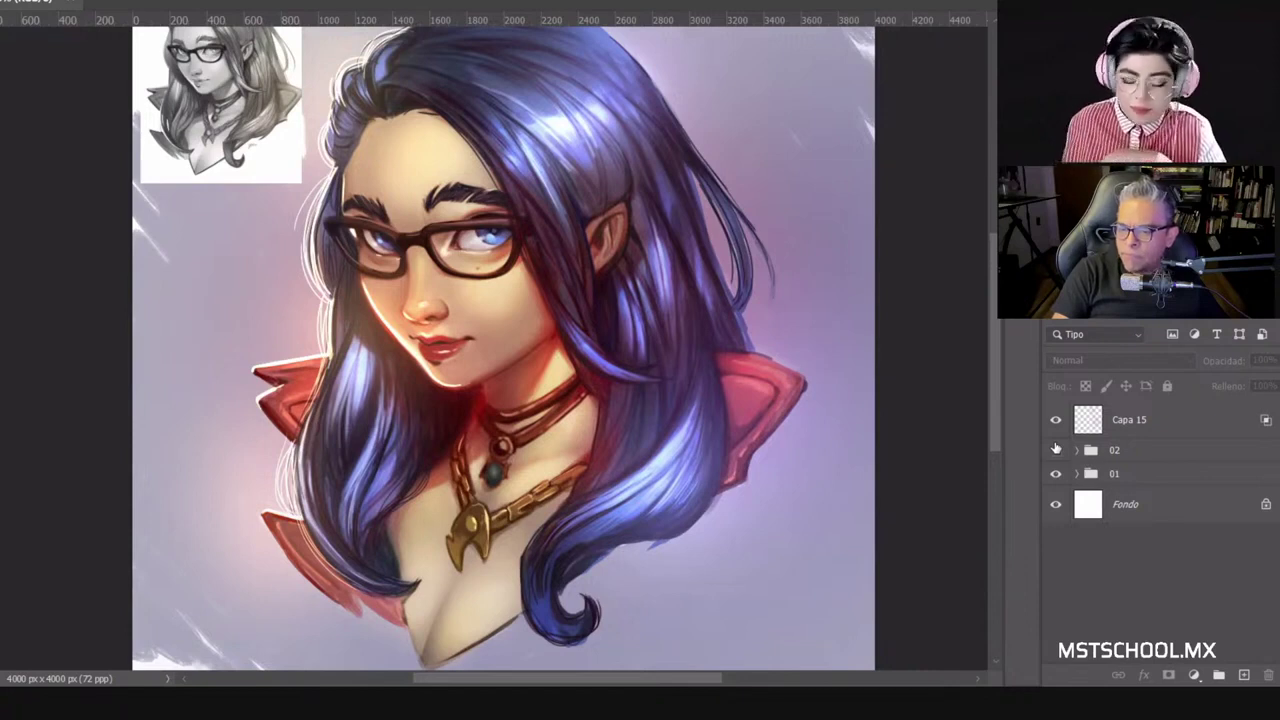
pyautogui.click(1055, 449)
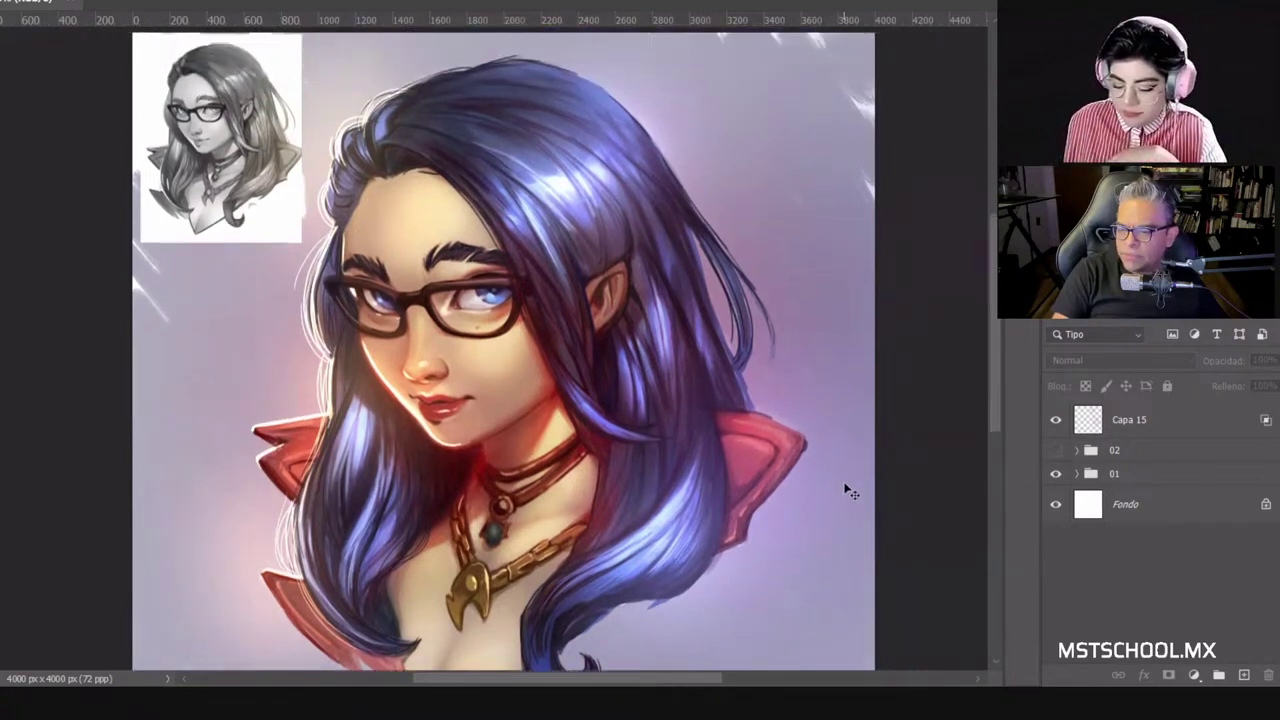
pyautogui.scroll(-1, 848, 490)
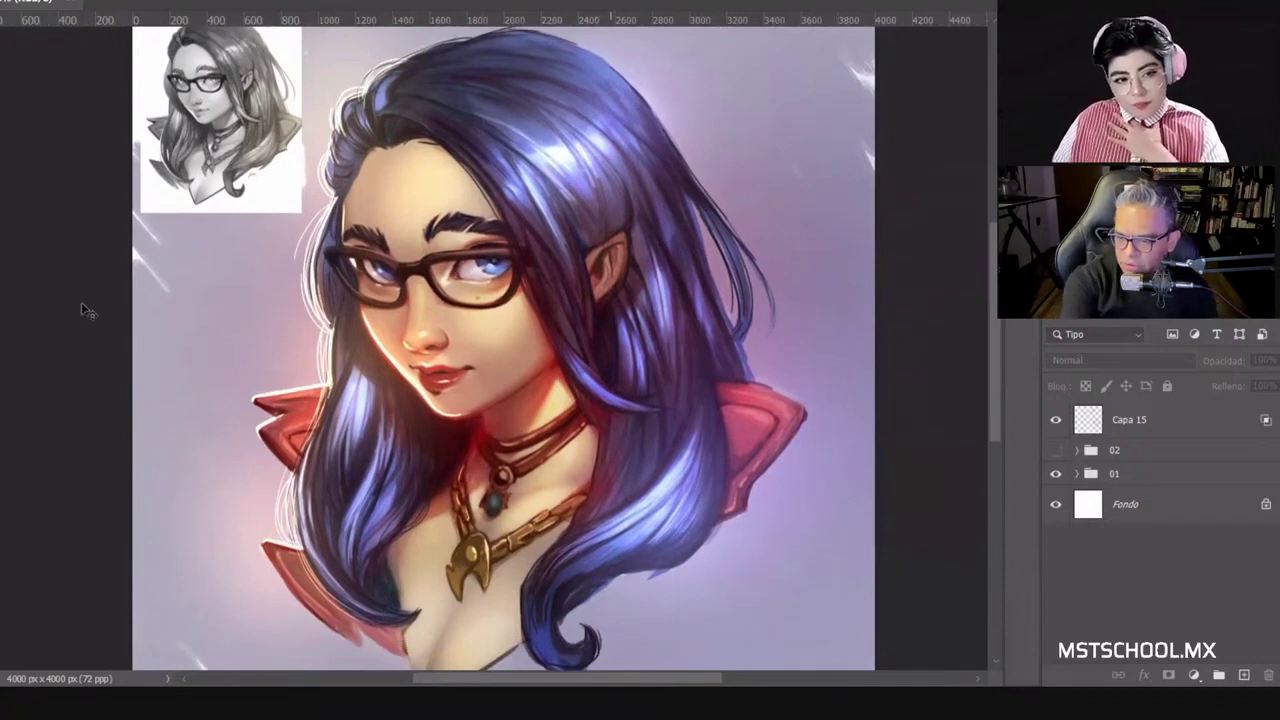